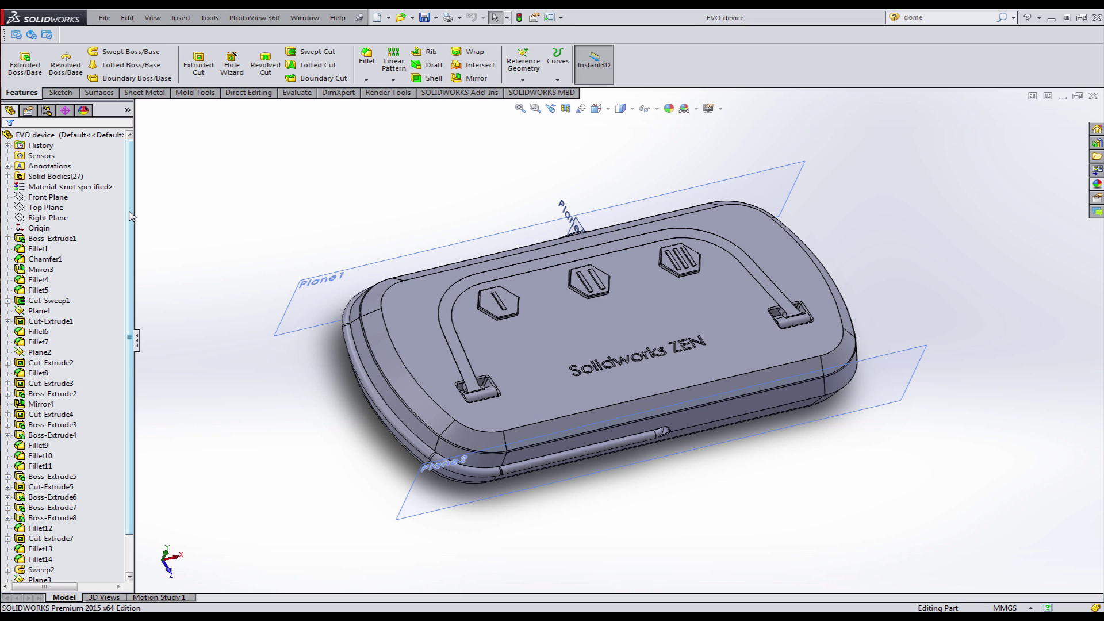
Examine the EVO device's feature history and its solid bodies, including those in the Logo folder.
left_click(52, 260)
left_click(185, 269)
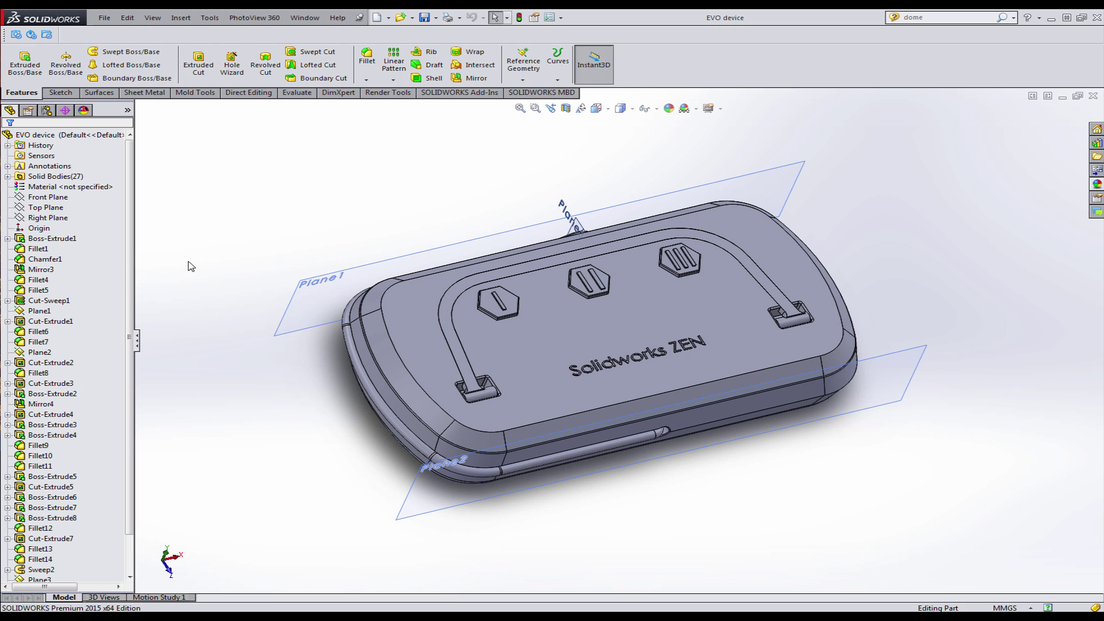
left_click(49, 311)
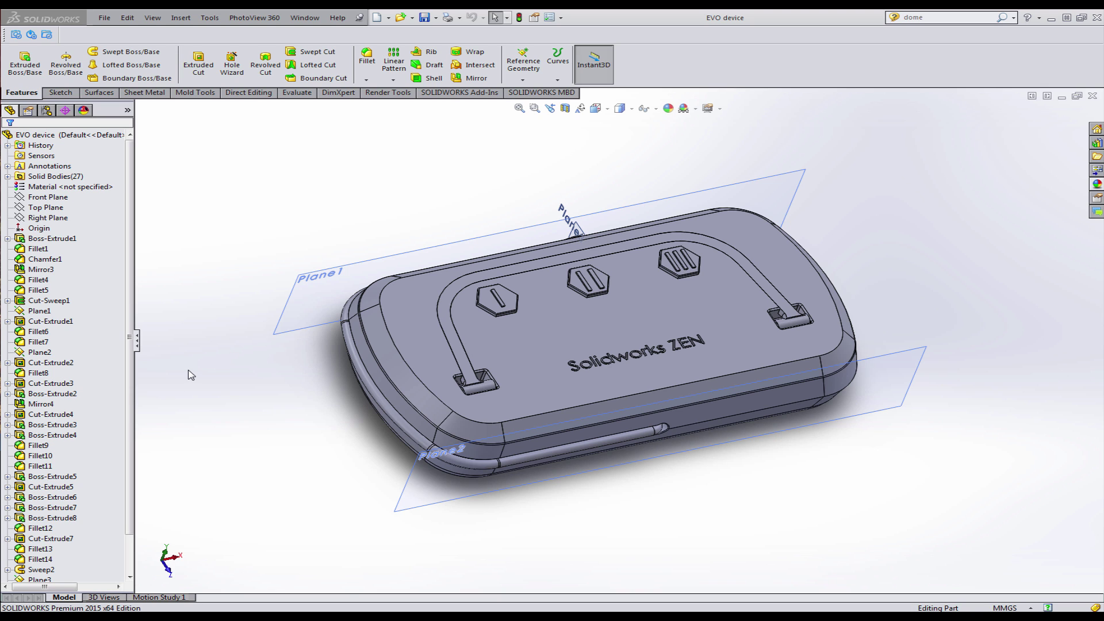
left_click(61, 177)
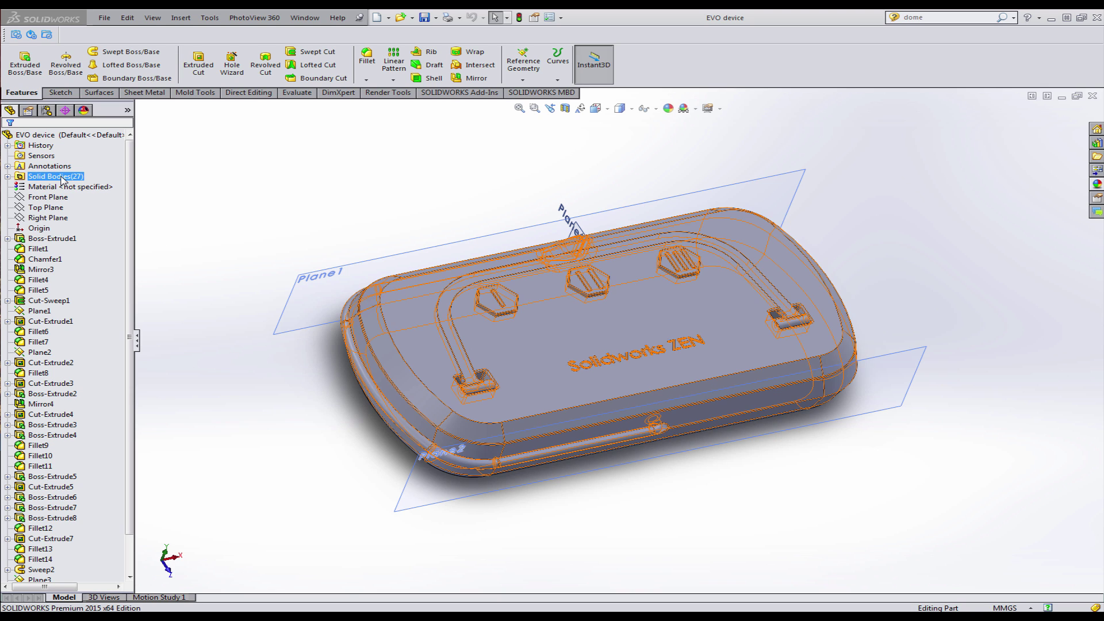
left_click(7, 177)
left_click(20, 186)
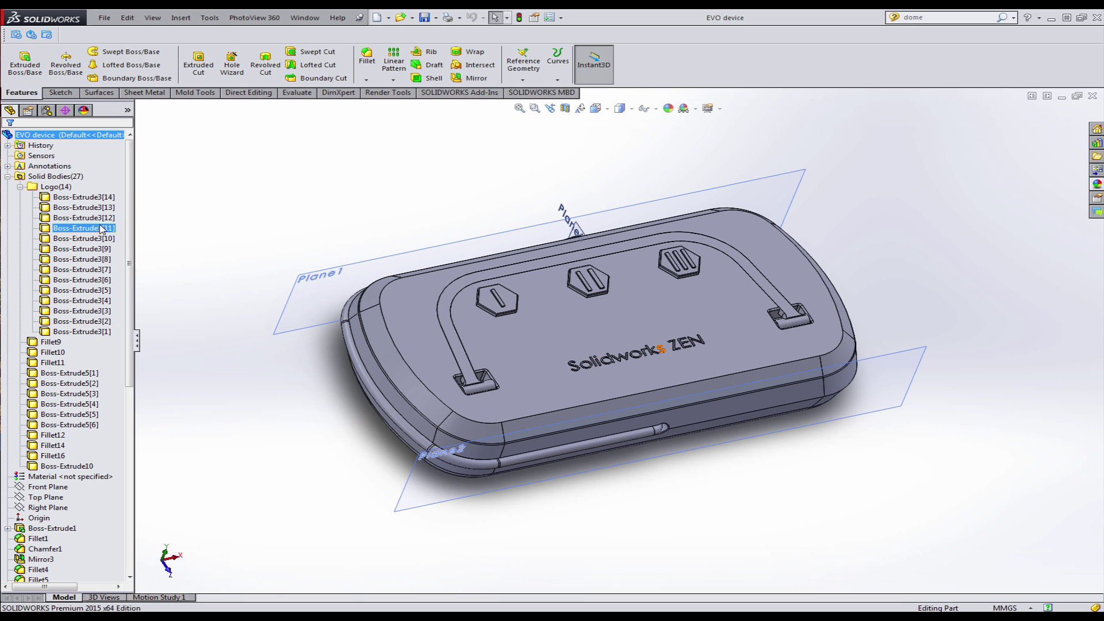
left_click(20, 186)
left_click(7, 176)
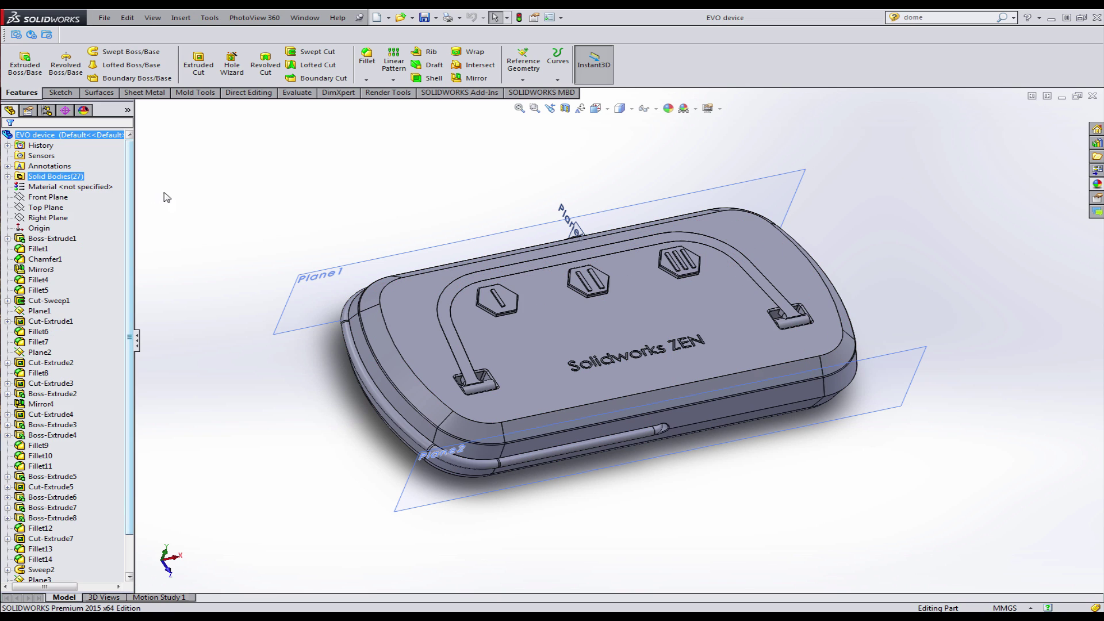
Create a new part document.
left_click(106, 21)
left_click(127, 34)
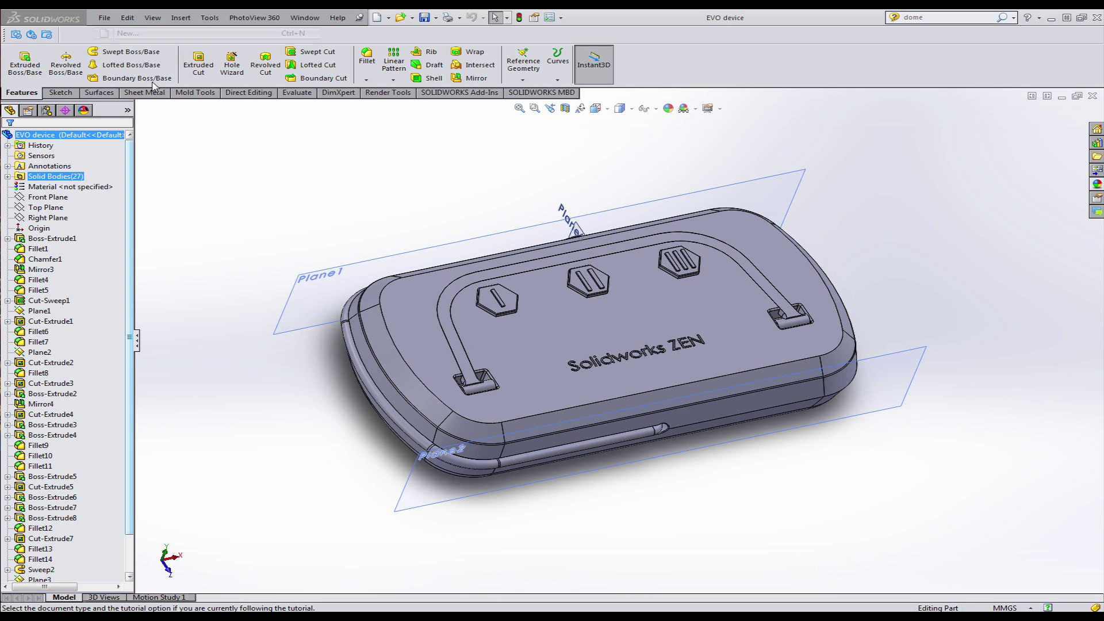
left_click(575, 316)
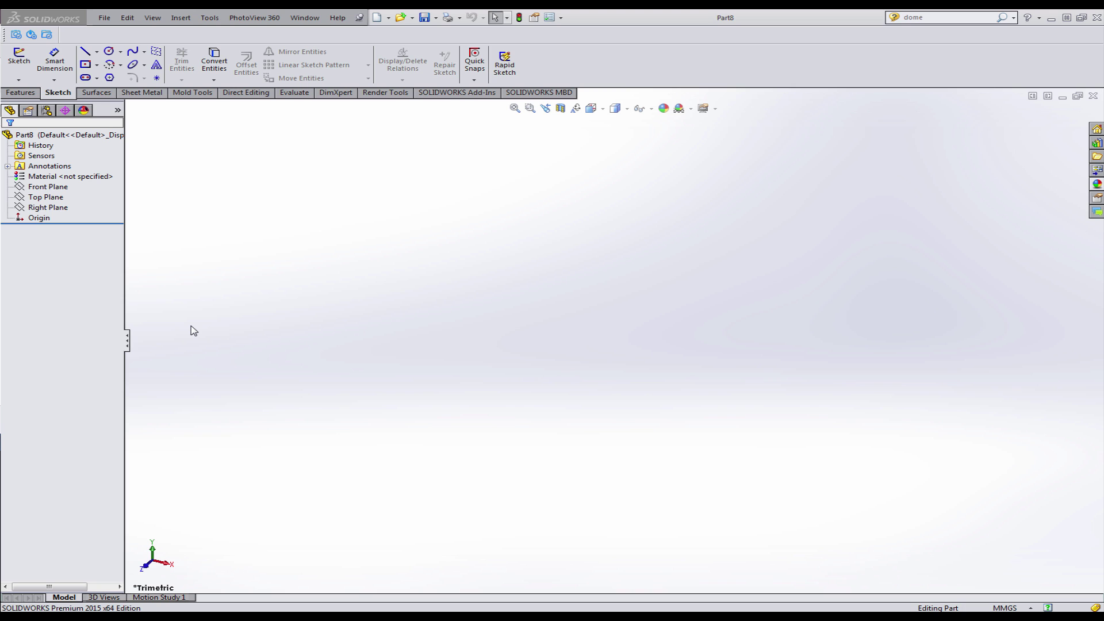
Start a sketch on the Top Plane and draw a center rectangle about 60 mm high from the origin.
left_click(48, 186)
left_click(48, 207, "shift")
left_click(151, 233)
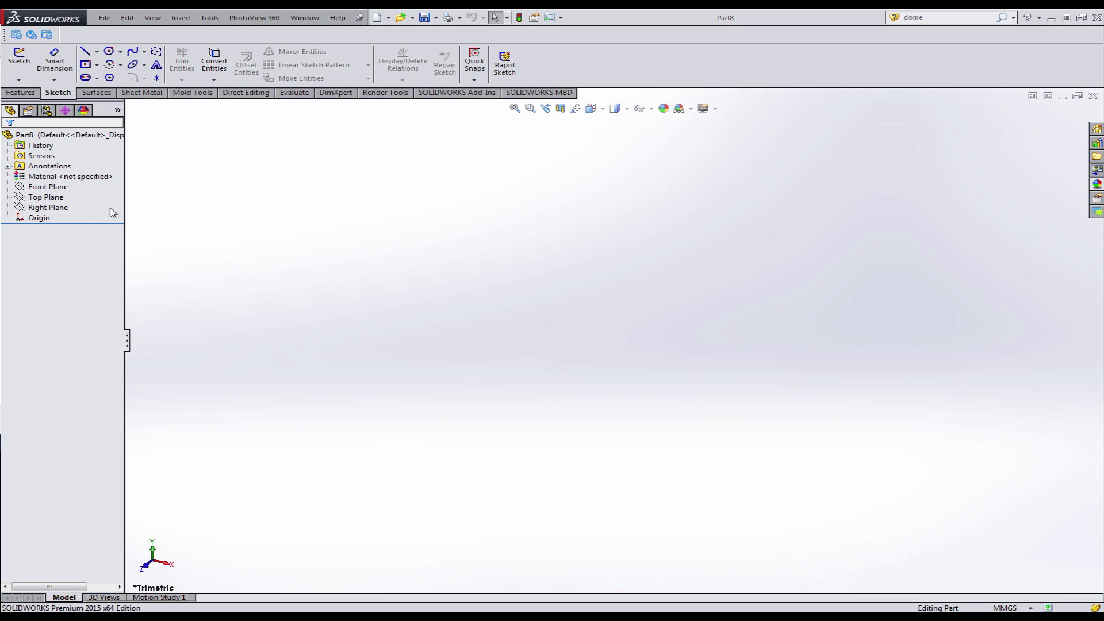
left_click(56, 198)
left_click(68, 181)
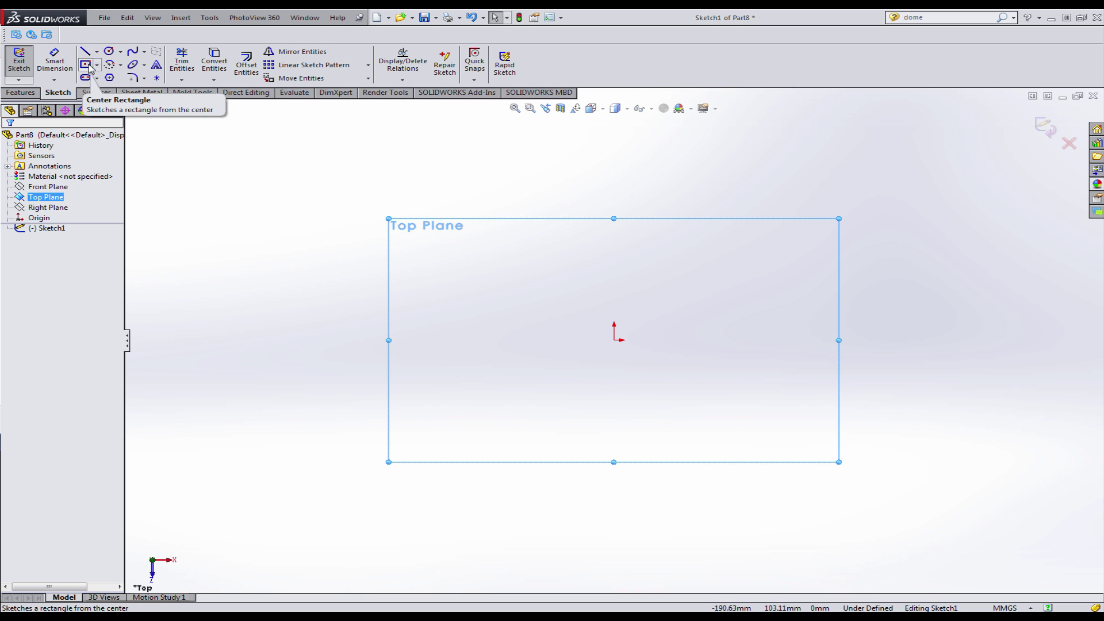
left_click(86, 64)
left_click(614, 340)
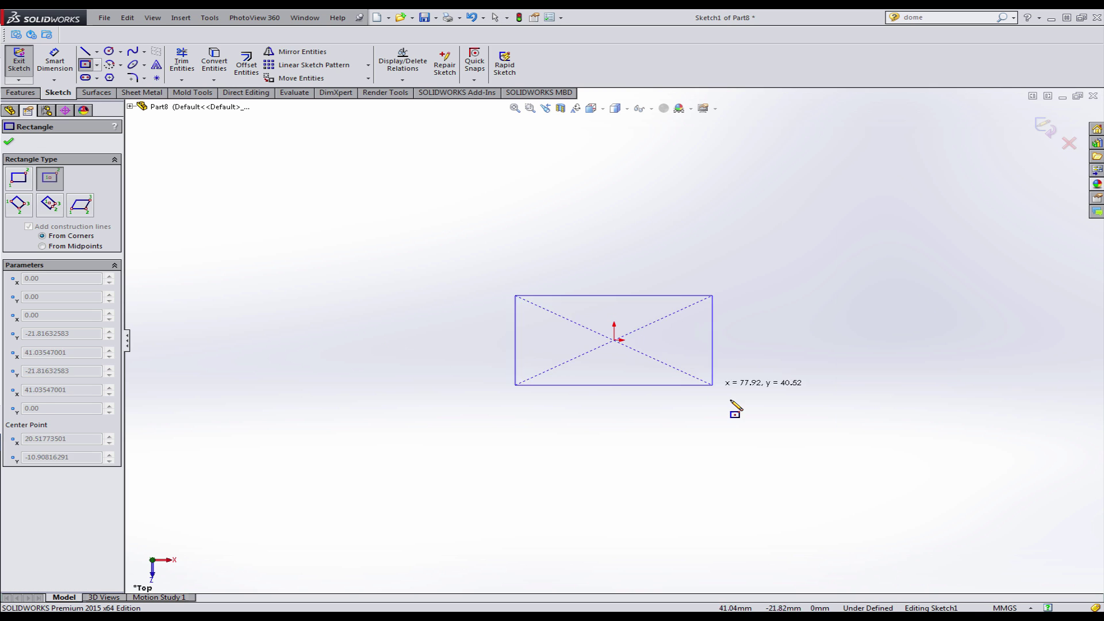
left_click(741, 407)
Dimension the rectangle to 30 mm high and 50 mm wide.
left_click(55, 60)
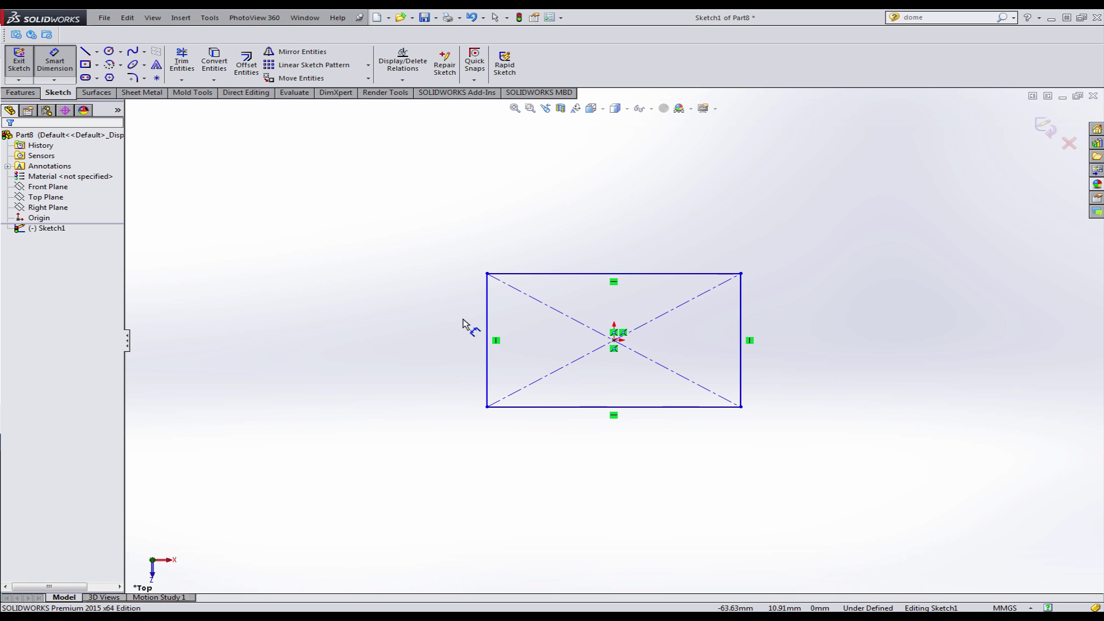
left_click(488, 320)
left_click(432, 332)
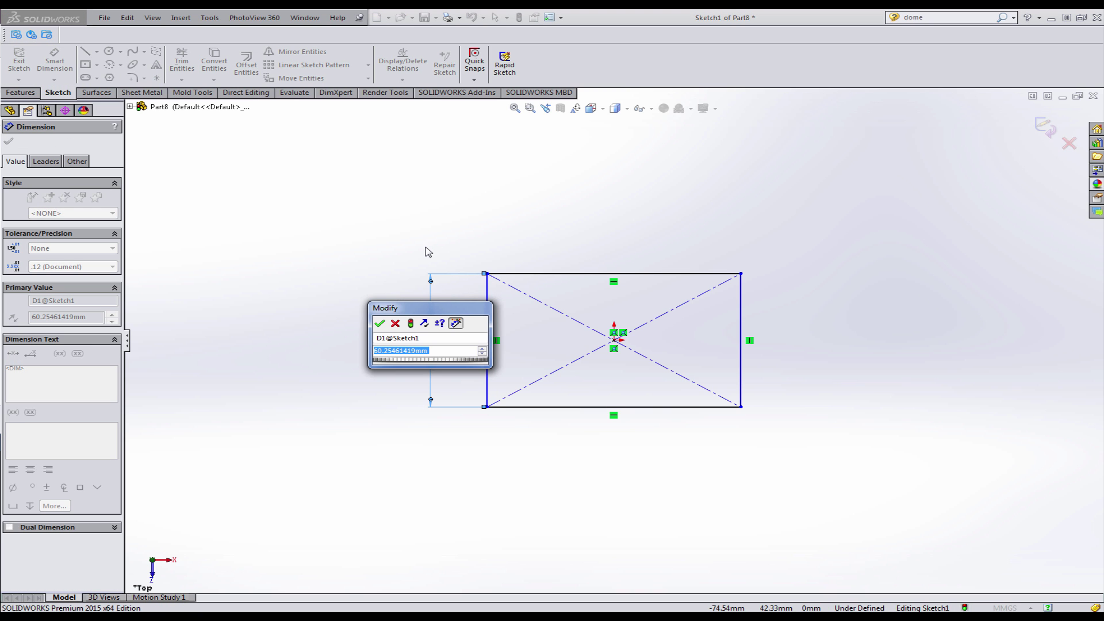
type("30")
key("Return")
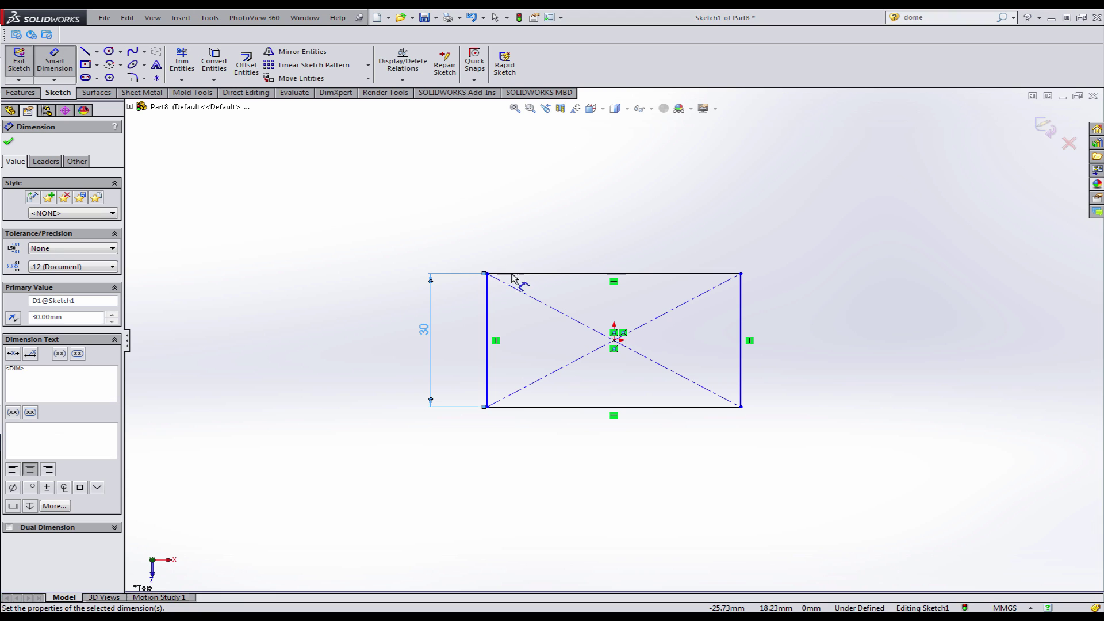
left_click(517, 274)
left_click(568, 230)
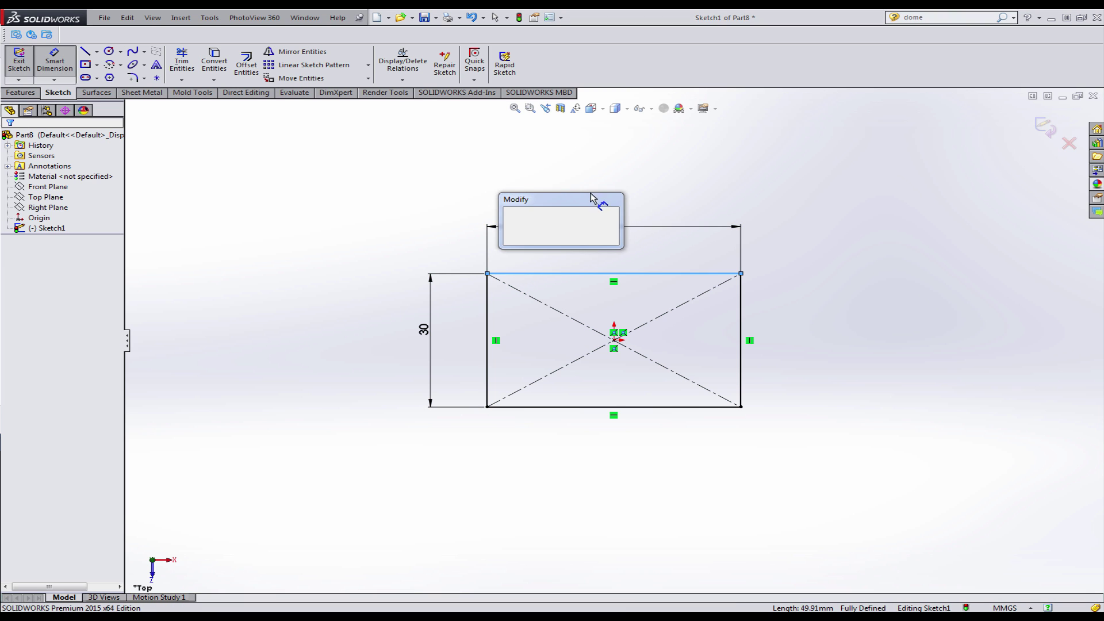
type("50")
key("Return")
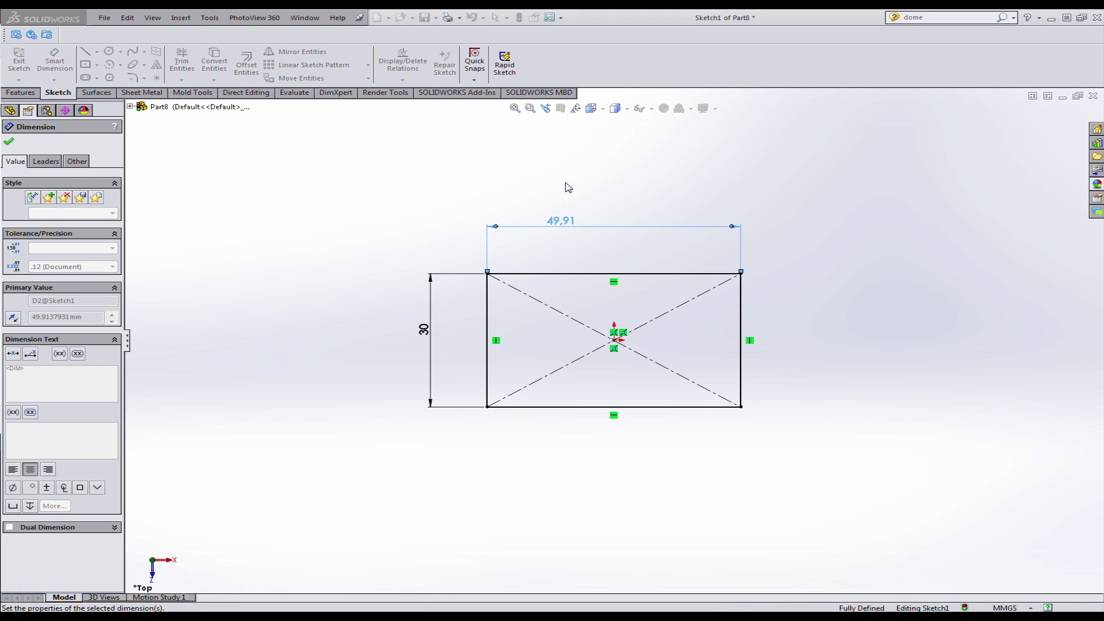
key("Escape")
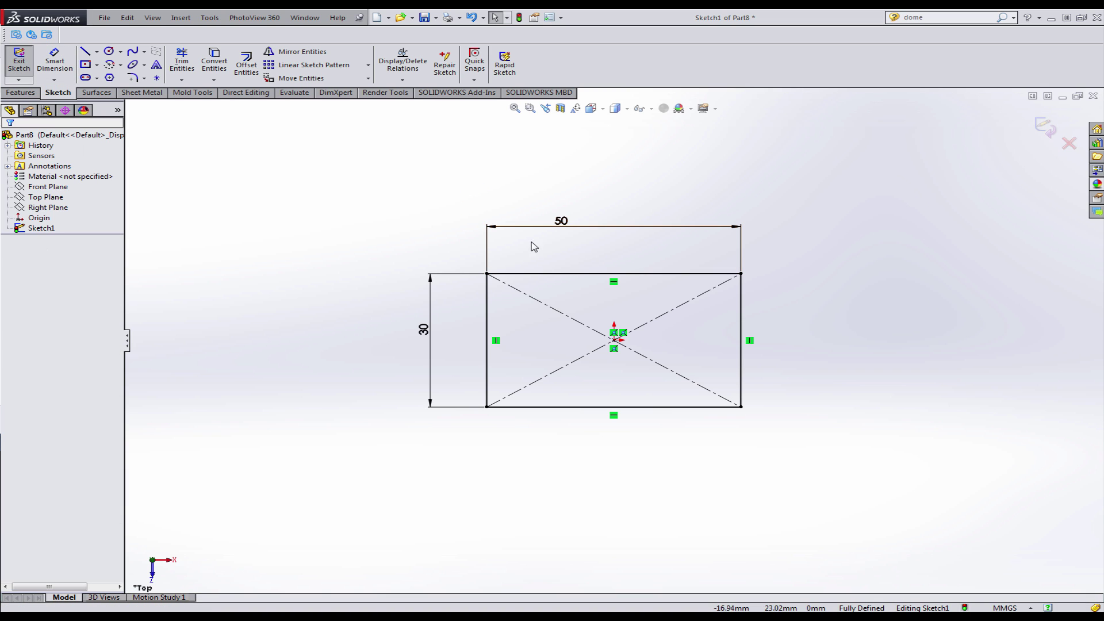
Convert all four sides of the rectangle to construction geometry.
left_click(557, 275)
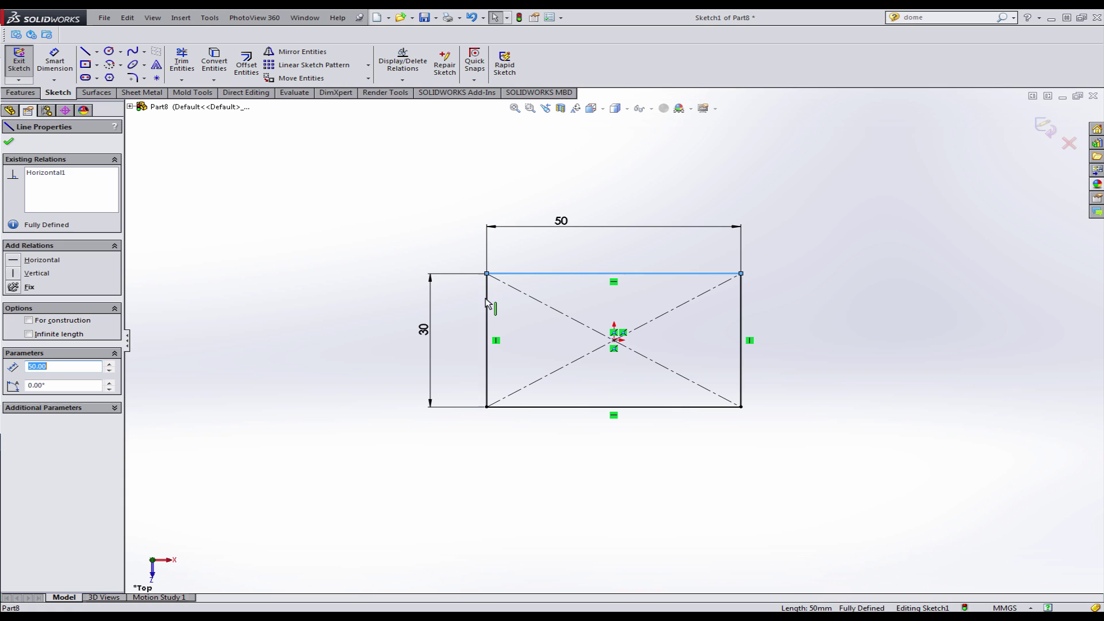
left_click(489, 365, "ctrl")
left_click(521, 407, "ctrl")
left_click(741, 333, "ctrl")
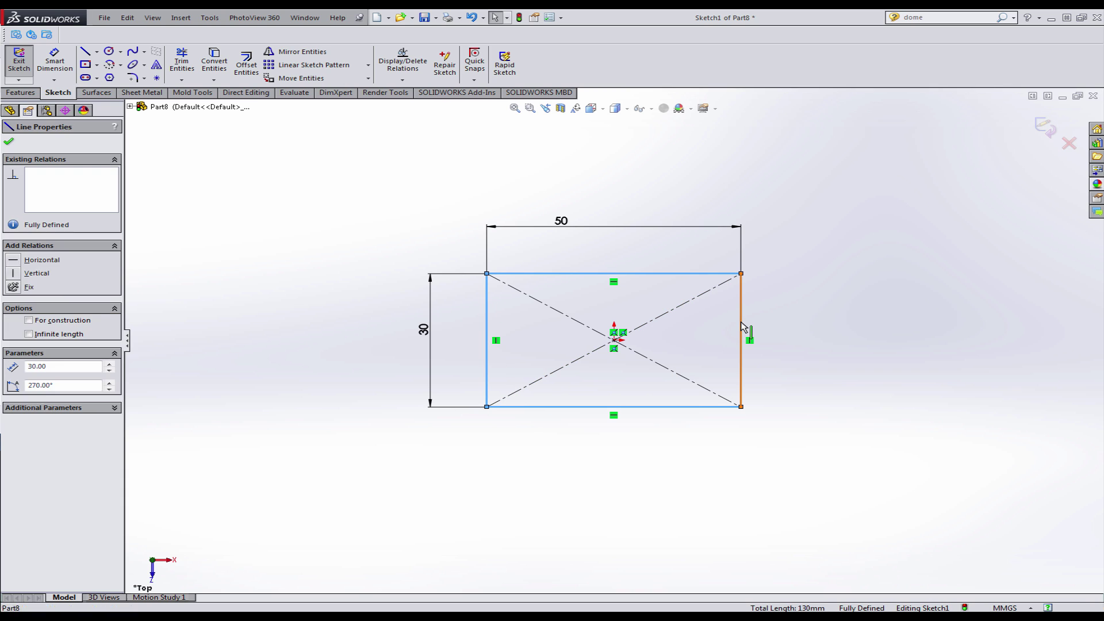
left_click(29, 429)
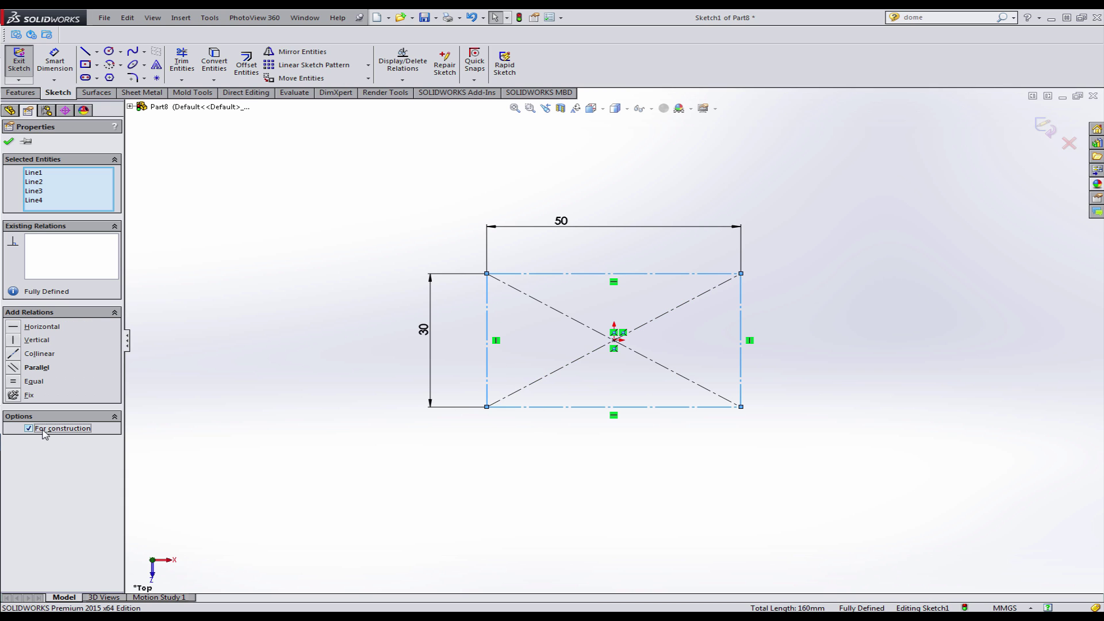
left_click(291, 305)
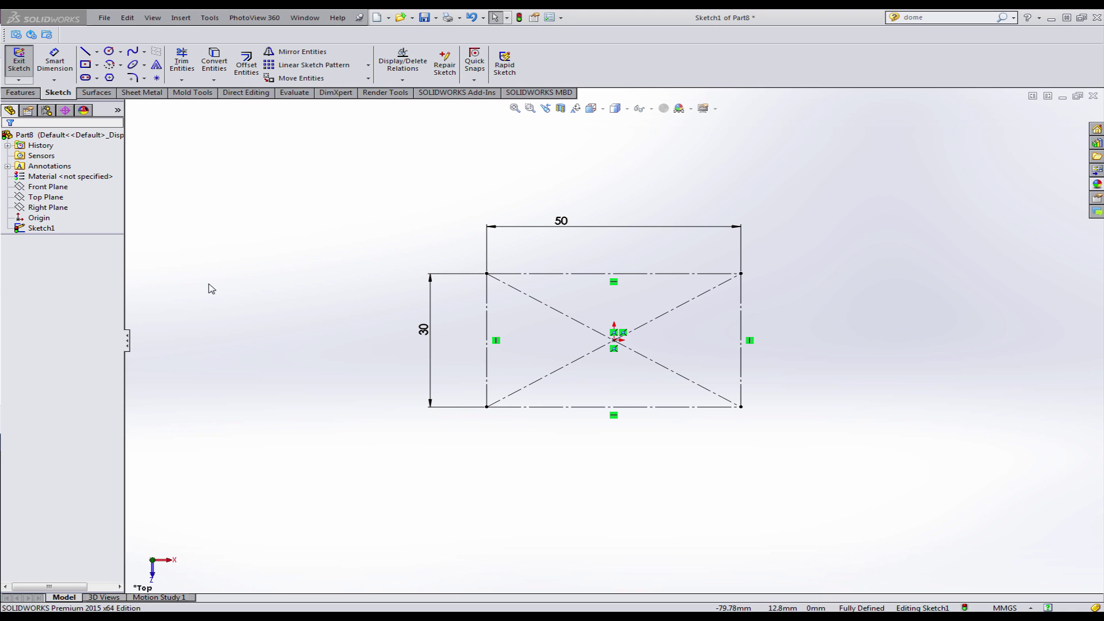
Draw a circle centered on the origin that passes through the rectangle's corners.
left_click(109, 53)
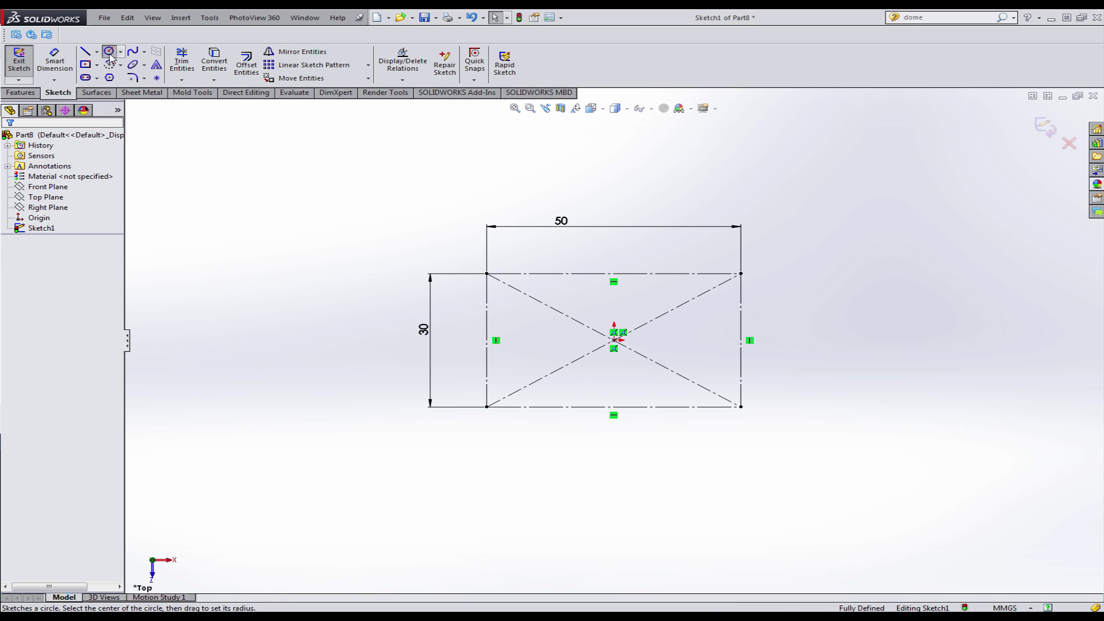
left_click(614, 340)
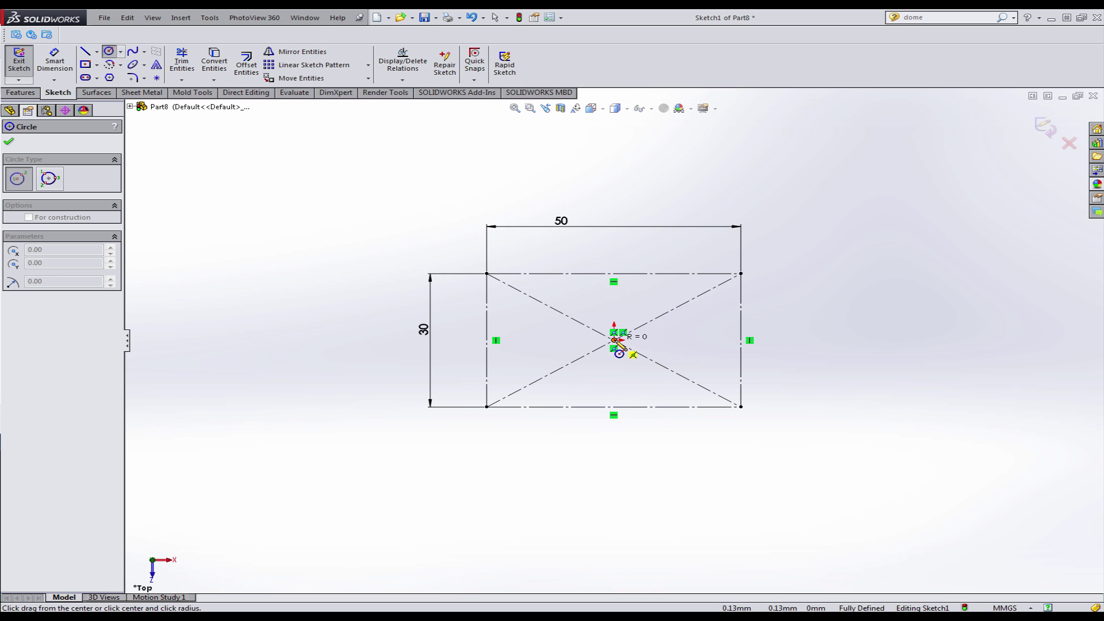
left_click(487, 274)
key("Escape")
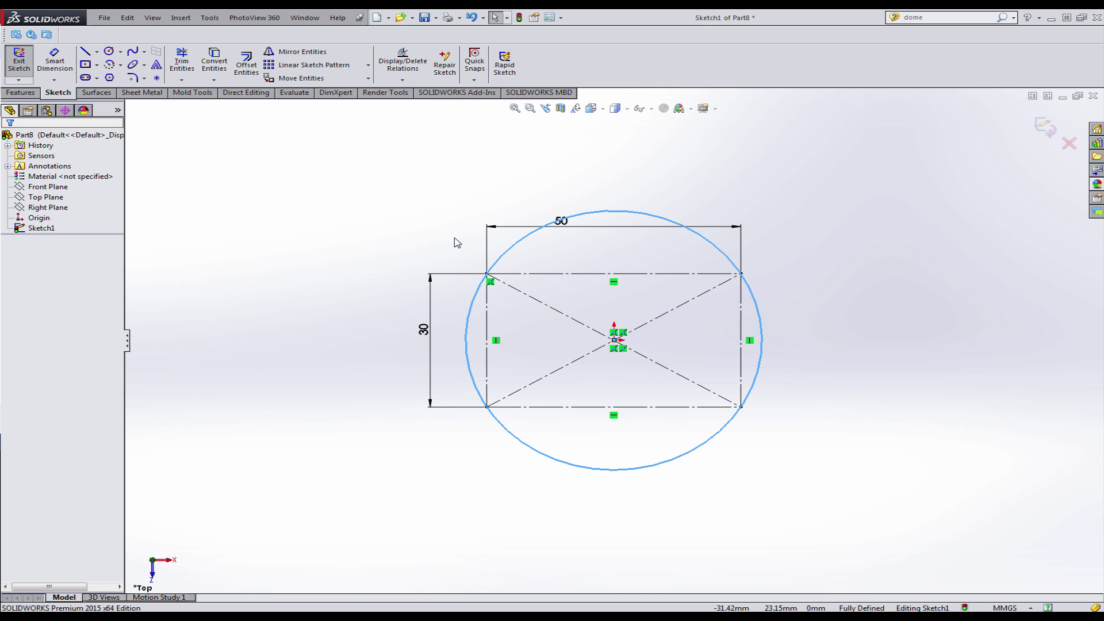
scroll(454, 238, "down", 1)
left_click(423, 232)
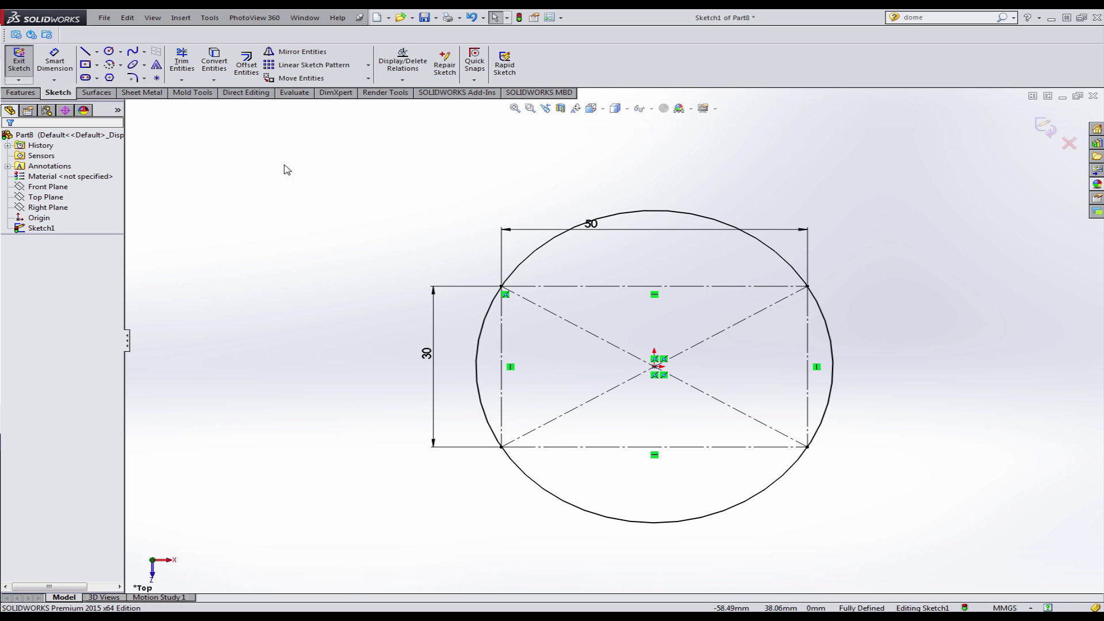
Trim away the circle's arcs above and below the rectangle, keeping the two side arcs.
left_click(184, 69)
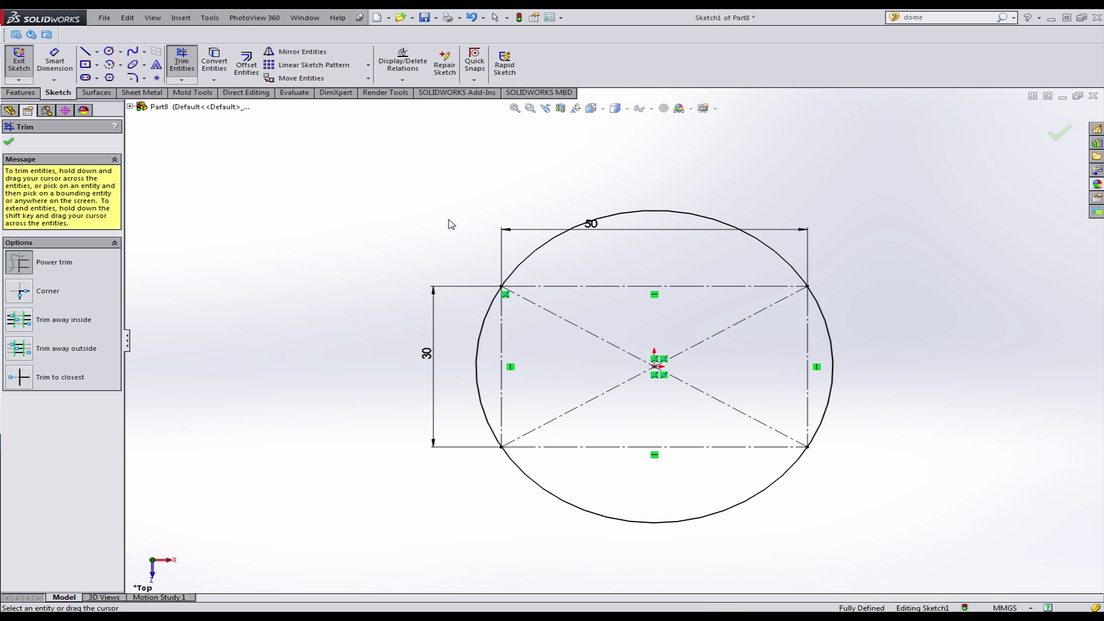
mouse_move(449, 220)
left_mouse_down()
mouse_move(665, 240)
mouse_move(873, 226)
mouse_move(918, 295)
mouse_move(906, 437)
mouse_move(791, 491)
mouse_move(701, 493)
left_mouse_up()
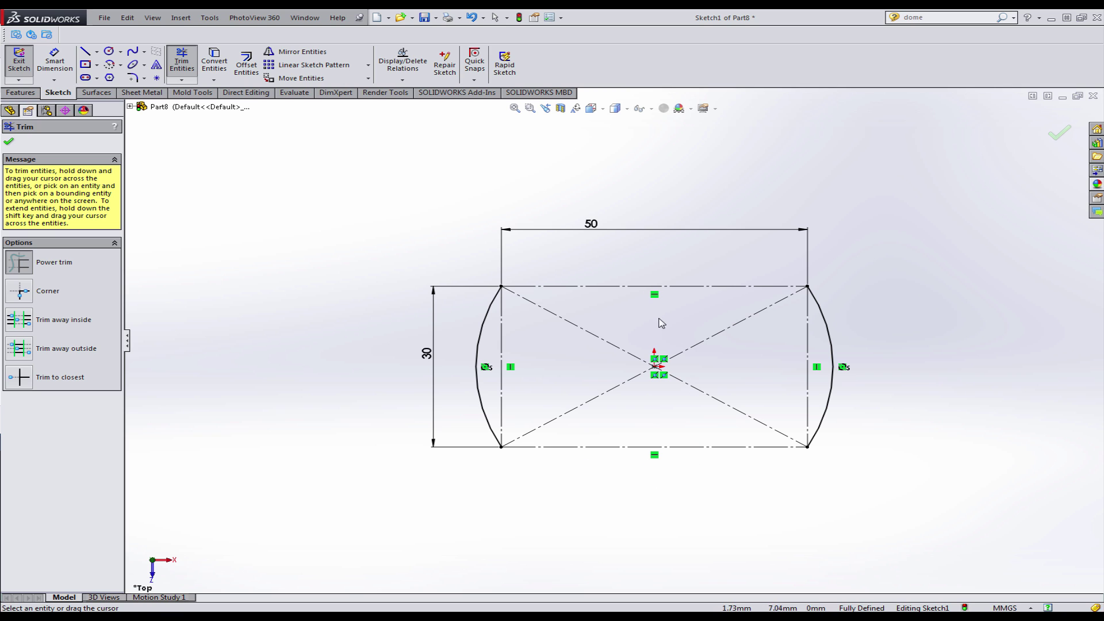
key("Escape")
Turn the rectangle's two horizontal construction lines back into solid lines to close the profile with the side arcs.
left_click(635, 287)
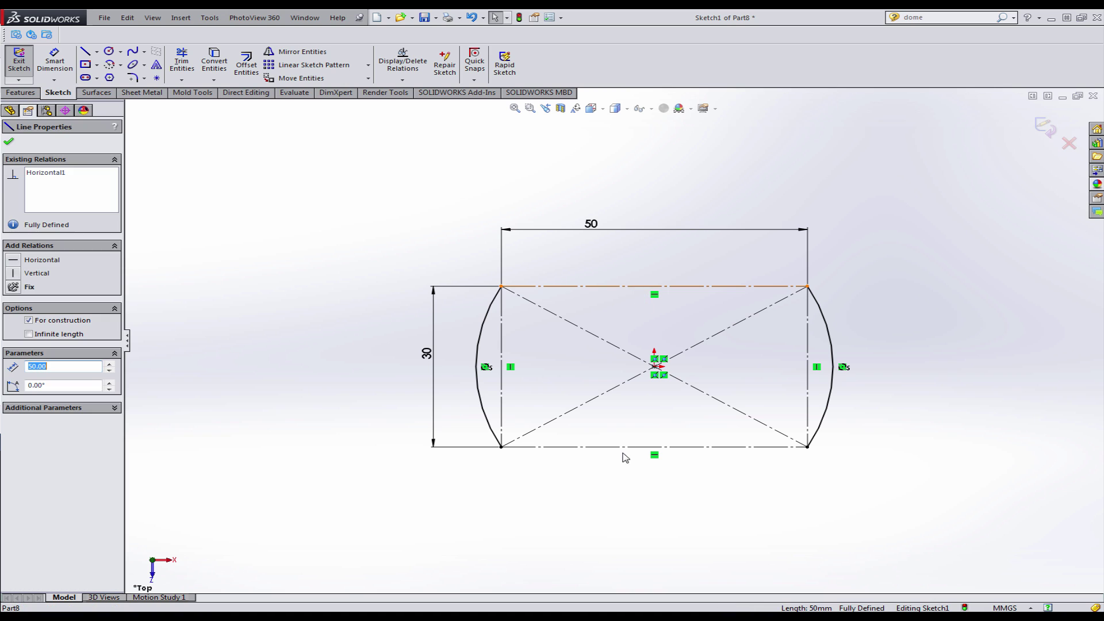
left_click(626, 448, "ctrl")
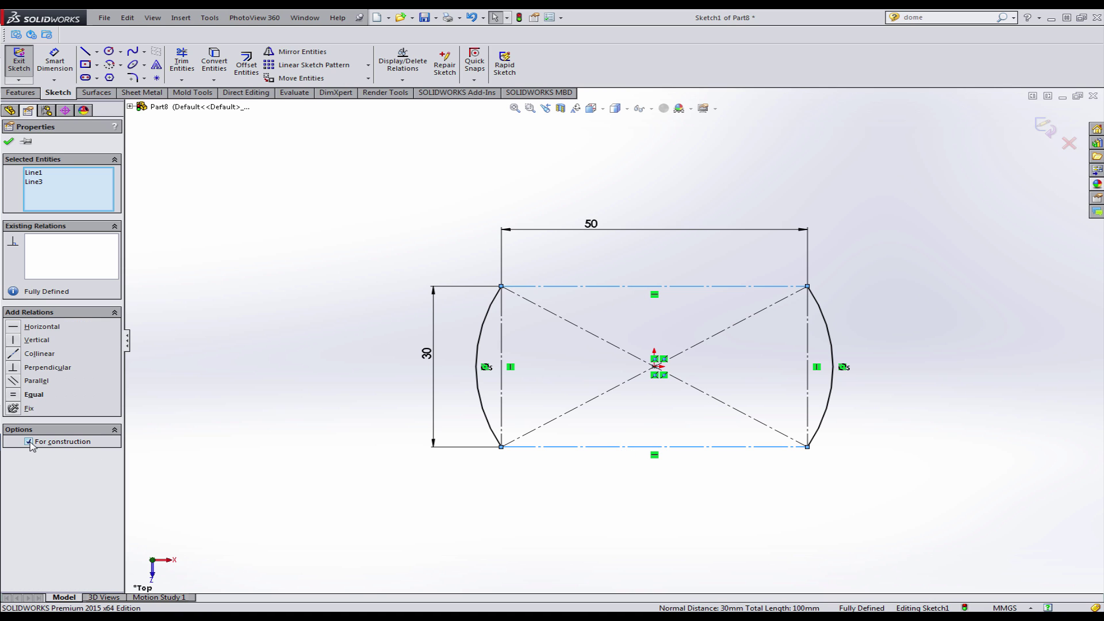
left_click(29, 442)
left_click(339, 349)
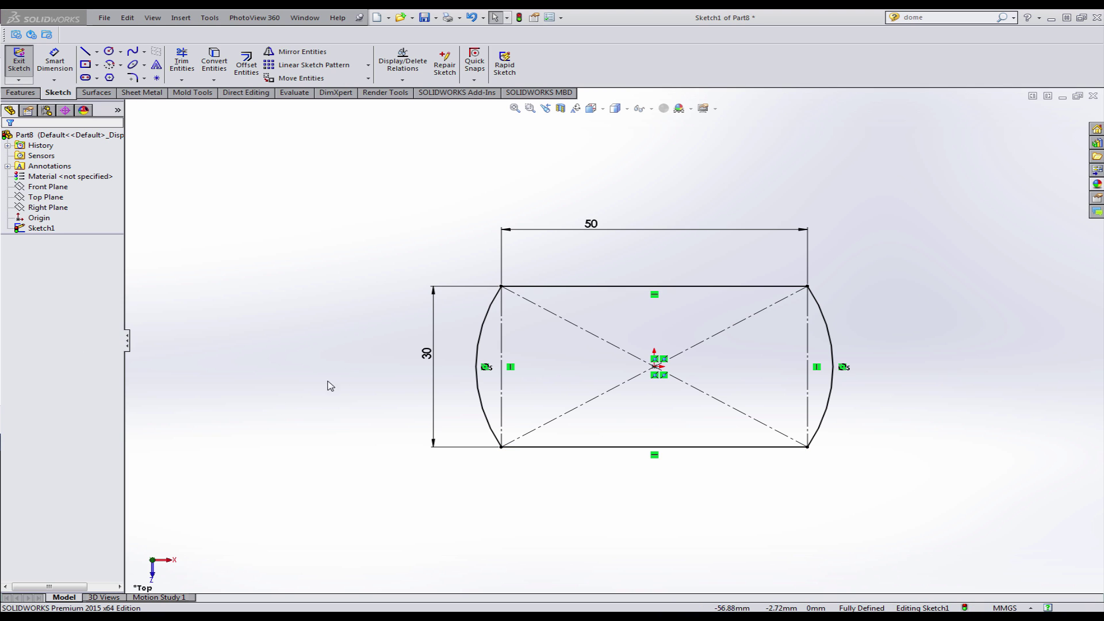
Start a blind Boss Extrude of the closed arc-sided profile with a depth of 5 mm.
mouse_move(327, 385)
middle_mouse_down()
mouse_move(335, 344)
mouse_move(374, 321)
mouse_move(440, 357)
middle_mouse_up()
left_click(22, 93)
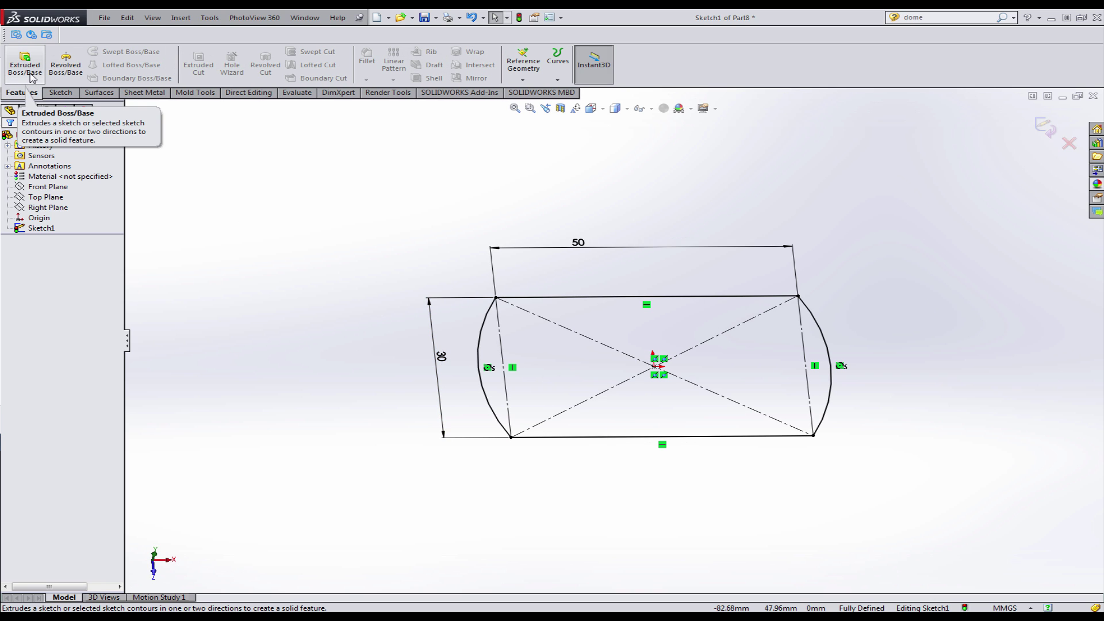
left_click(30, 78)
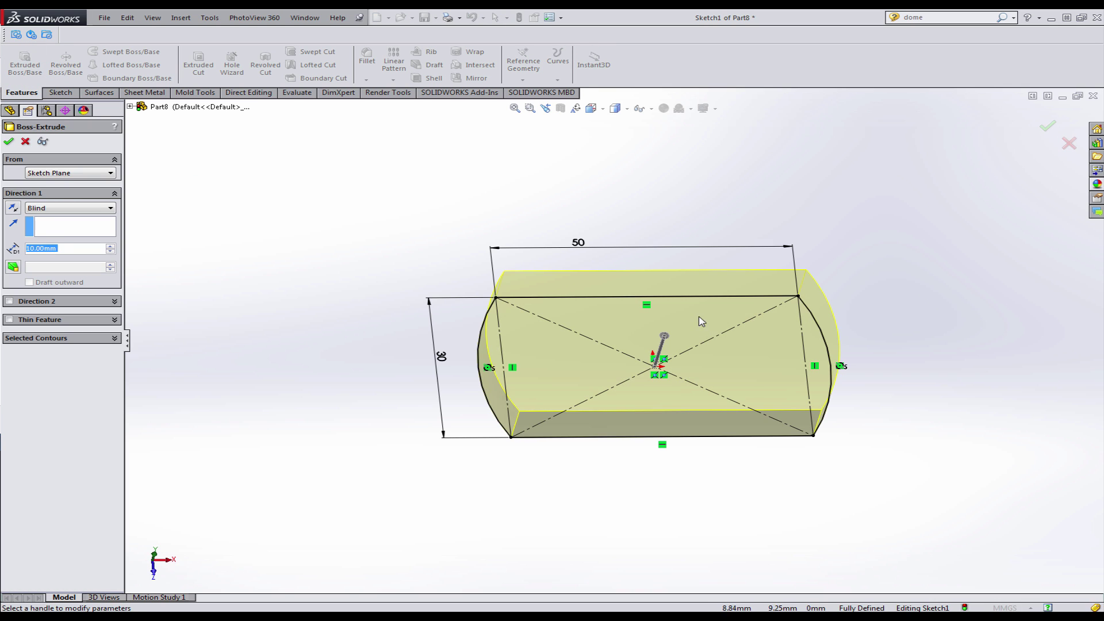
mouse_move(702, 322)
middle_mouse_down()
mouse_move(700, 285)
mouse_move(695, 320)
middle_mouse_up()
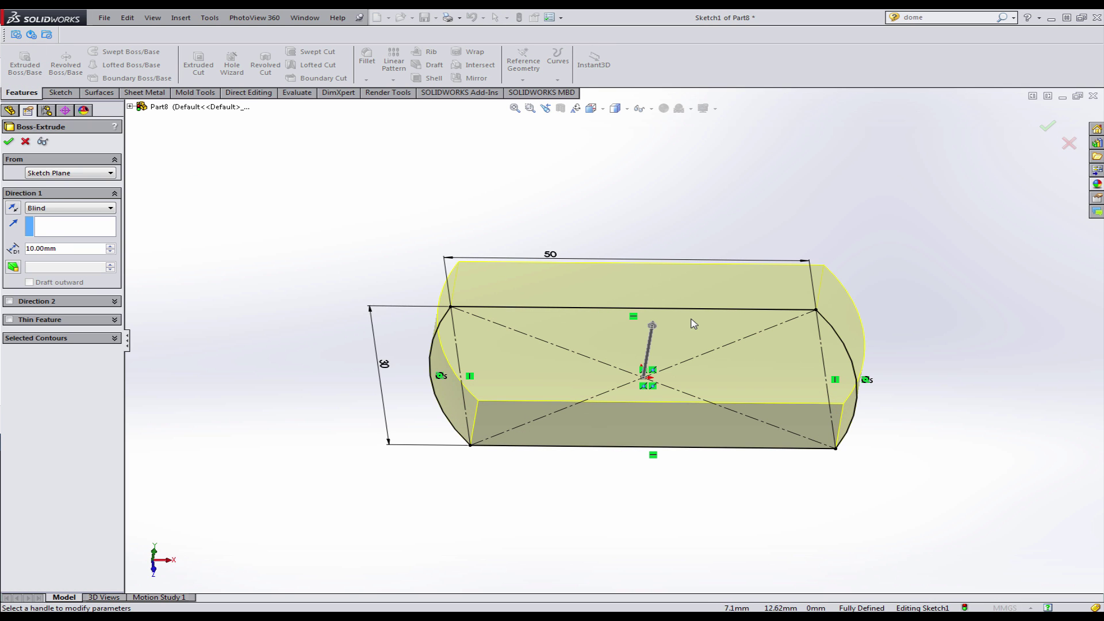
double_click(83, 248)
type("5")
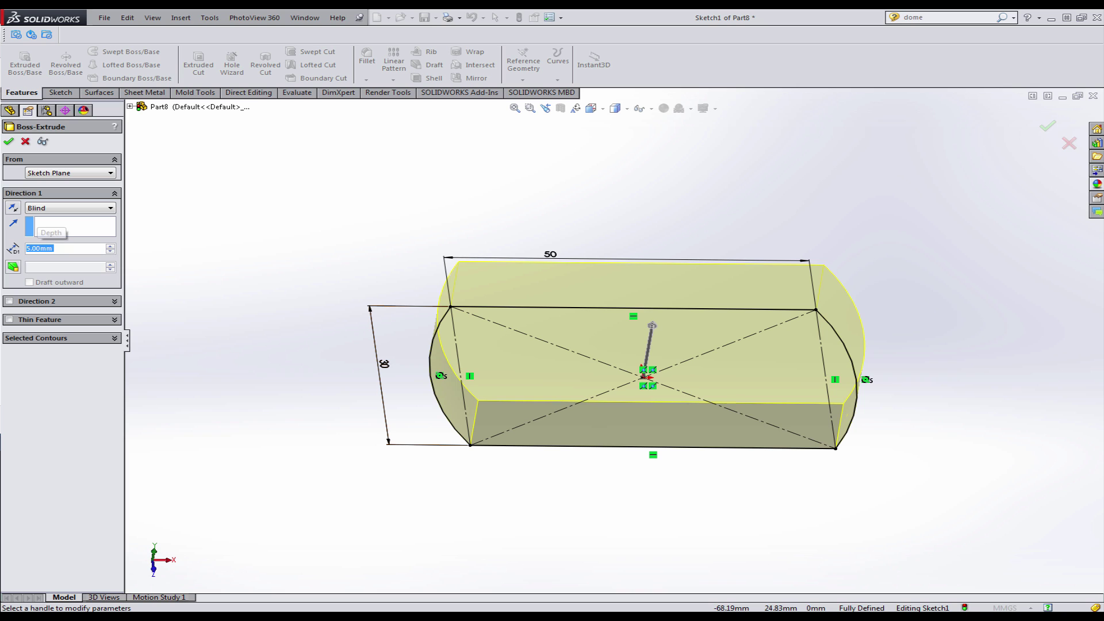
key("Return")
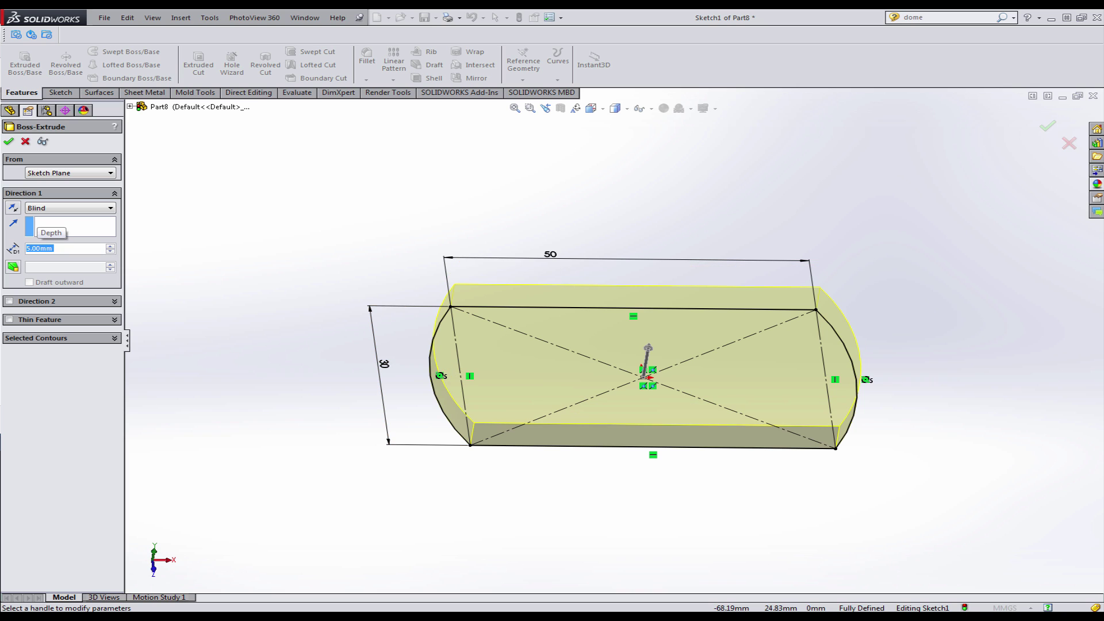
Add a 15-degree inward draft to the extrusion and finish the feature.
left_click(12, 268)
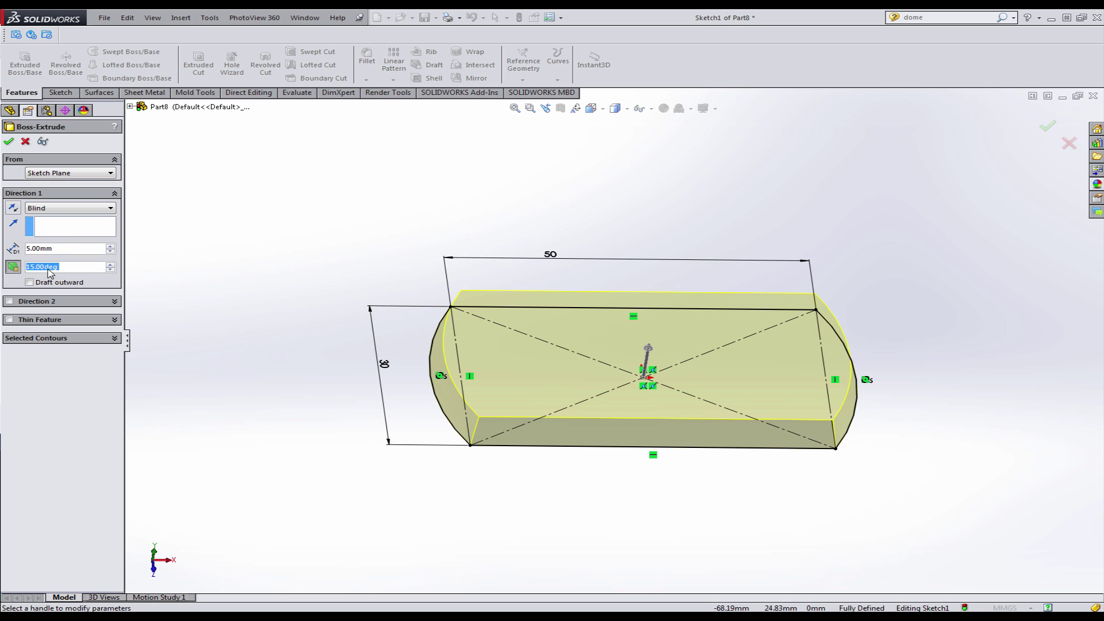
left_click(71, 267)
left_click_drag(74, 268, 27, 267)
left_click(29, 282)
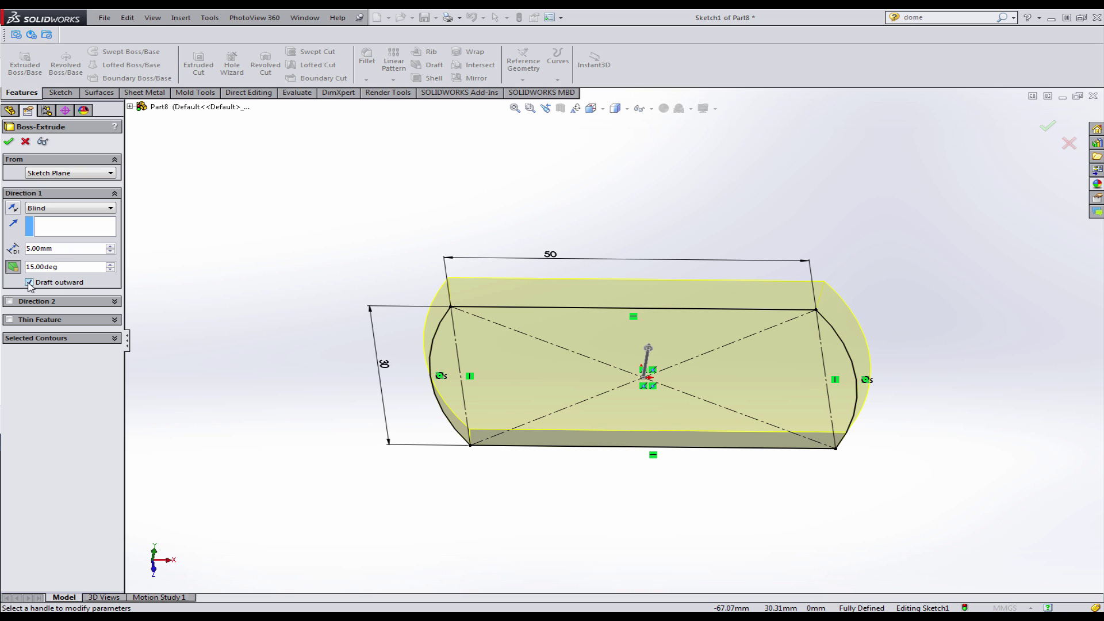
middle_click_drag(487, 306, 481, 237)
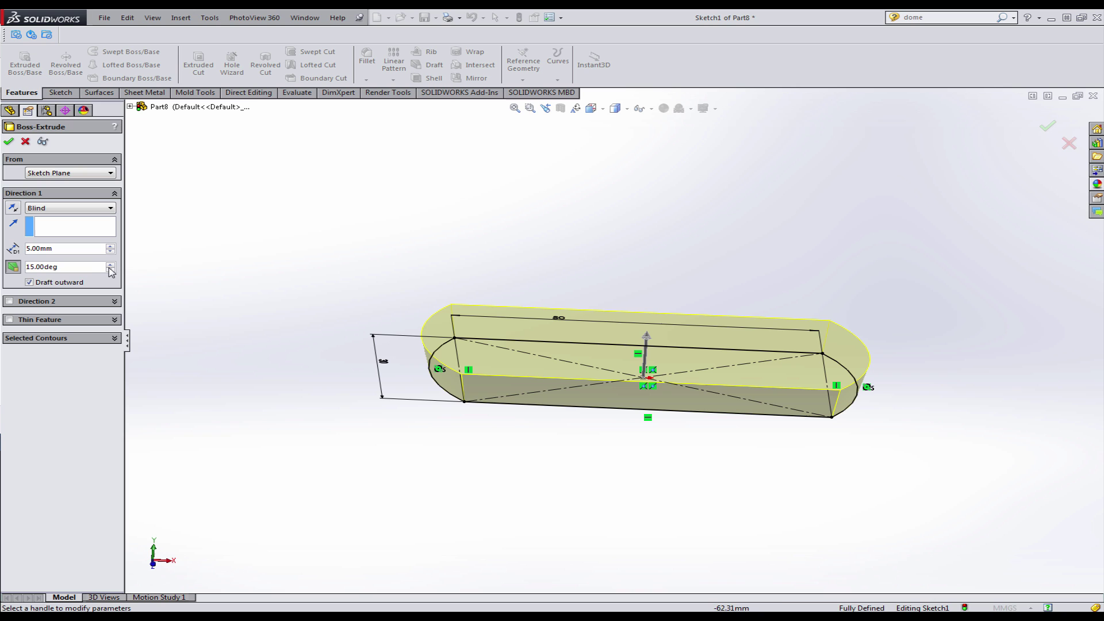
left_click(30, 282)
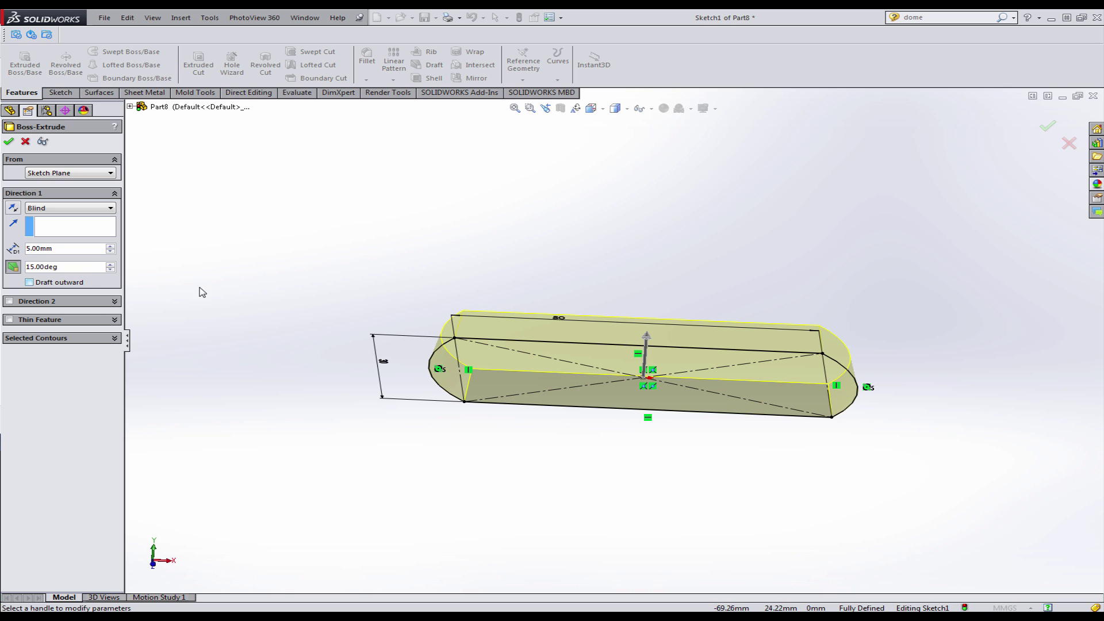
middle_click_drag(598, 360, 676, 403)
scroll(671, 361, "down", 2)
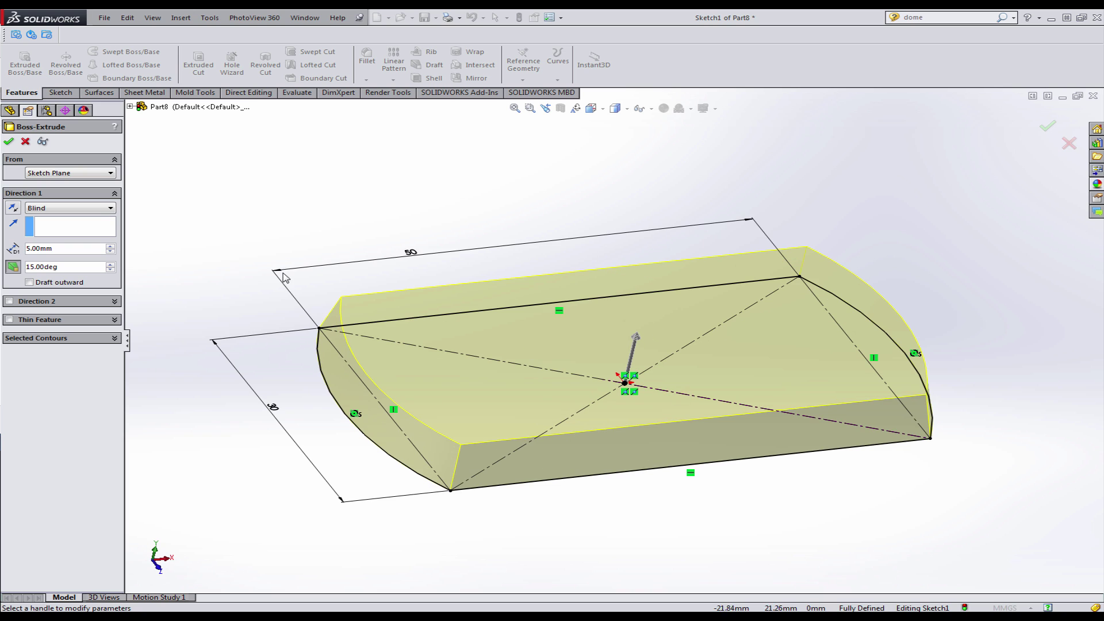
left_click(9, 142)
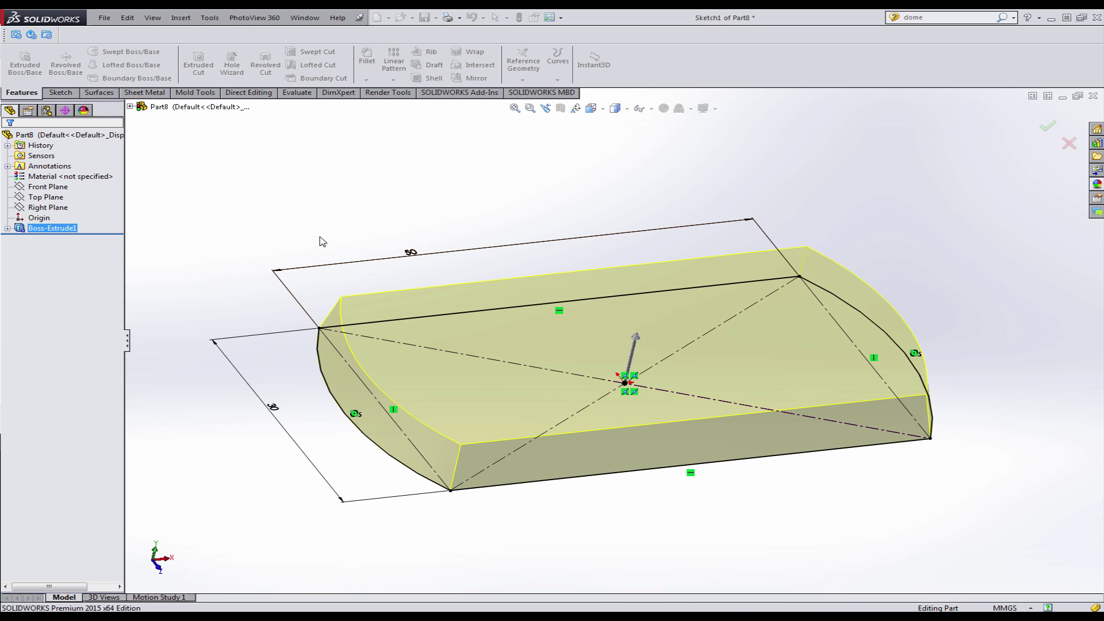
middle_click_drag(330, 278, 284, 247)
left_click(285, 247)
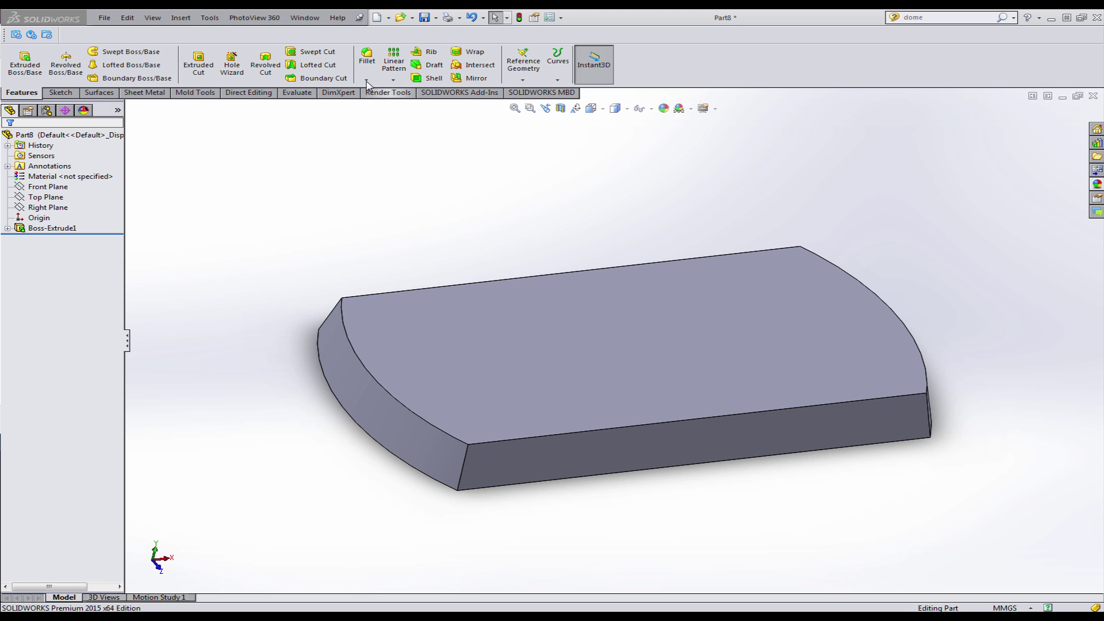
Fillet the four slanted corner edges of the extruded body with a 7 mm radius.
left_click(367, 56)
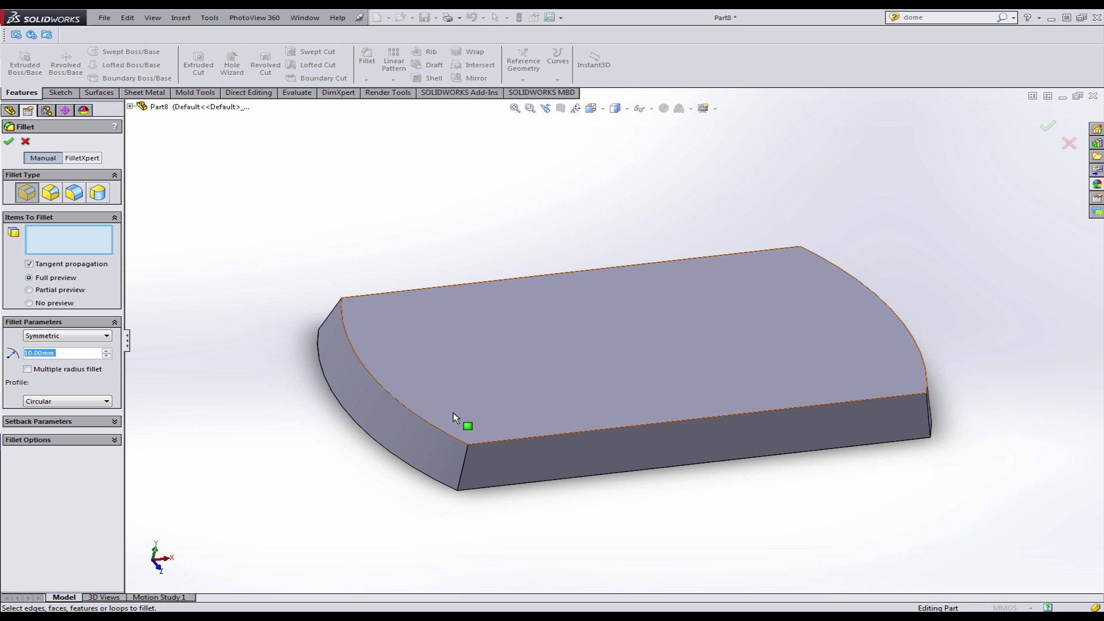
left_click(462, 467)
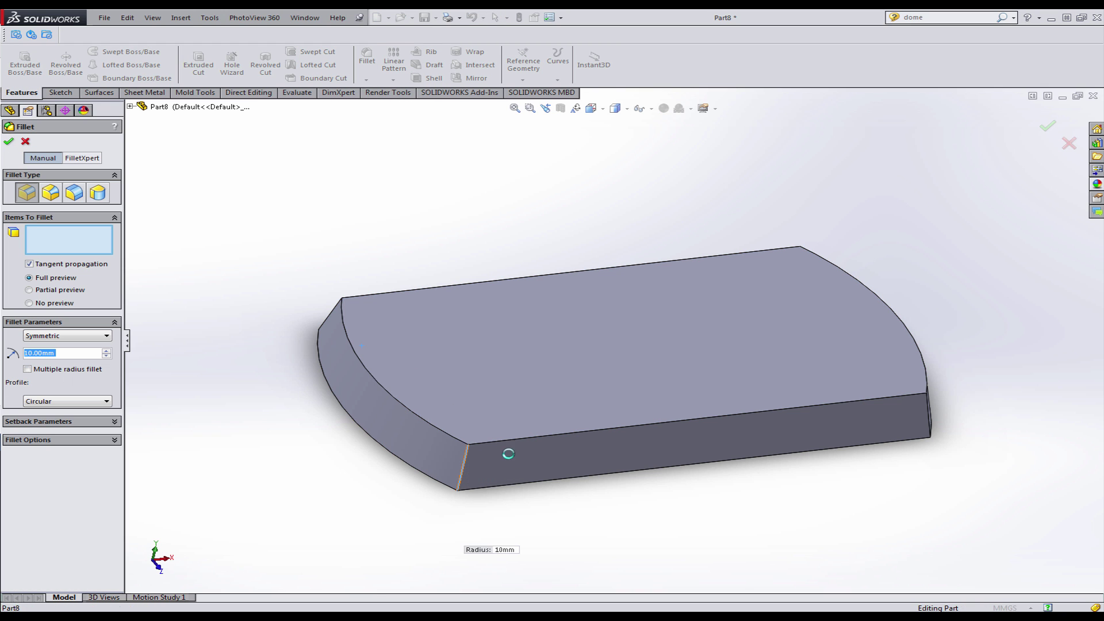
left_click(930, 408)
middle_click_drag(803, 258, 857, 256)
left_click(870, 226)
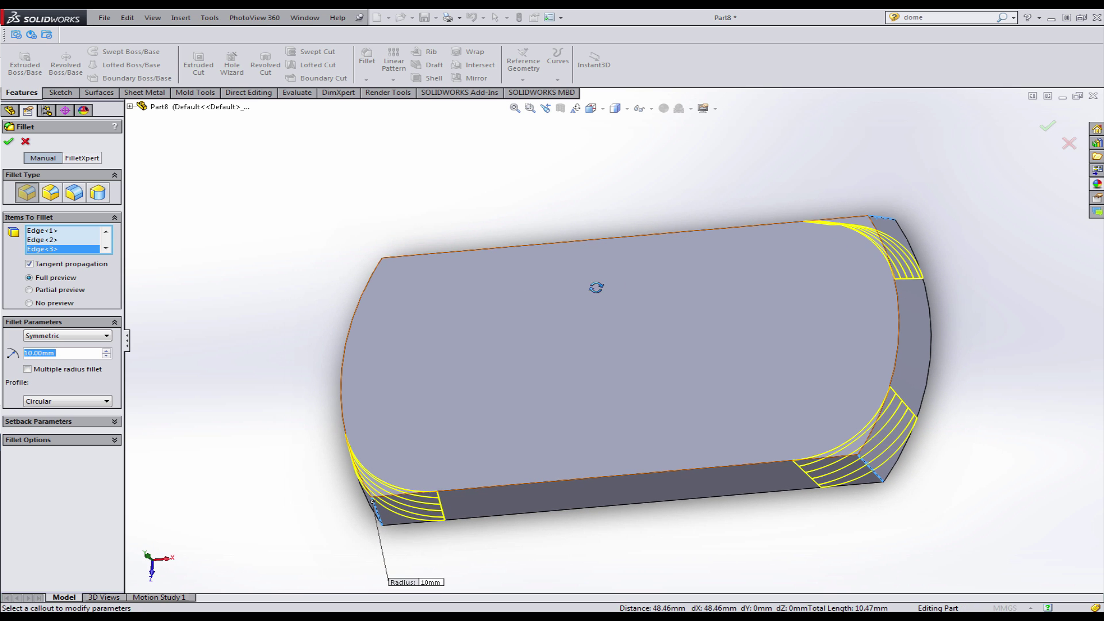
middle_click_drag(591, 284, 517, 271)
left_click(492, 261)
middle_click_drag(619, 307, 597, 256)
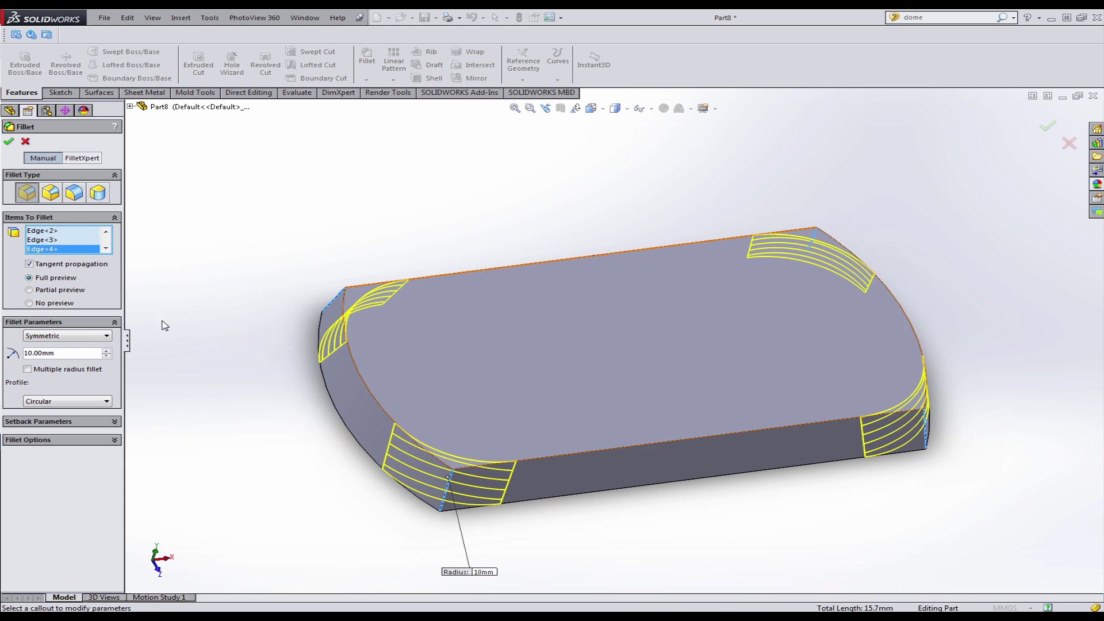
double_click(76, 352)
key("Return")
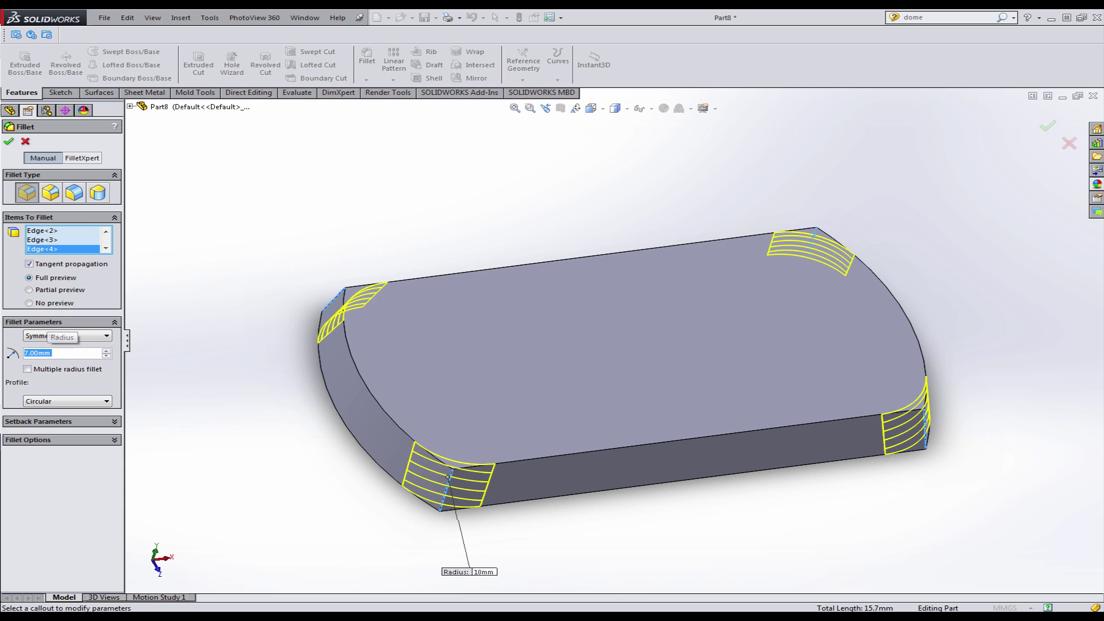
left_click(9, 143)
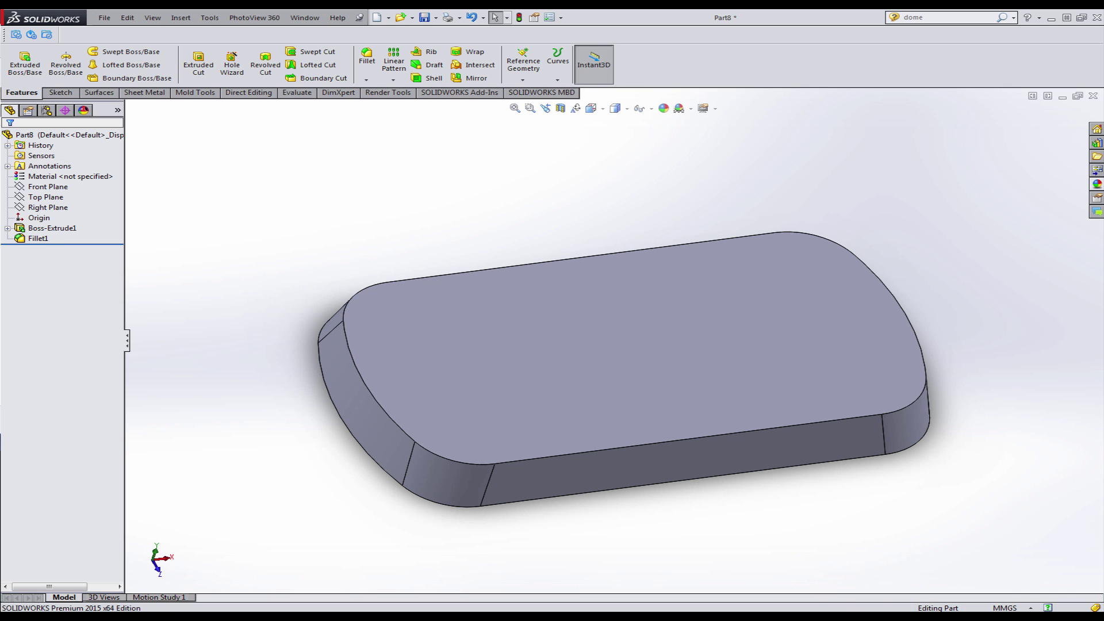
Chamfer all edges of the body's top face with a 2 mm distance and 30-degree angle, using the full preview.
middle_click_drag(571, 322, 470, 229)
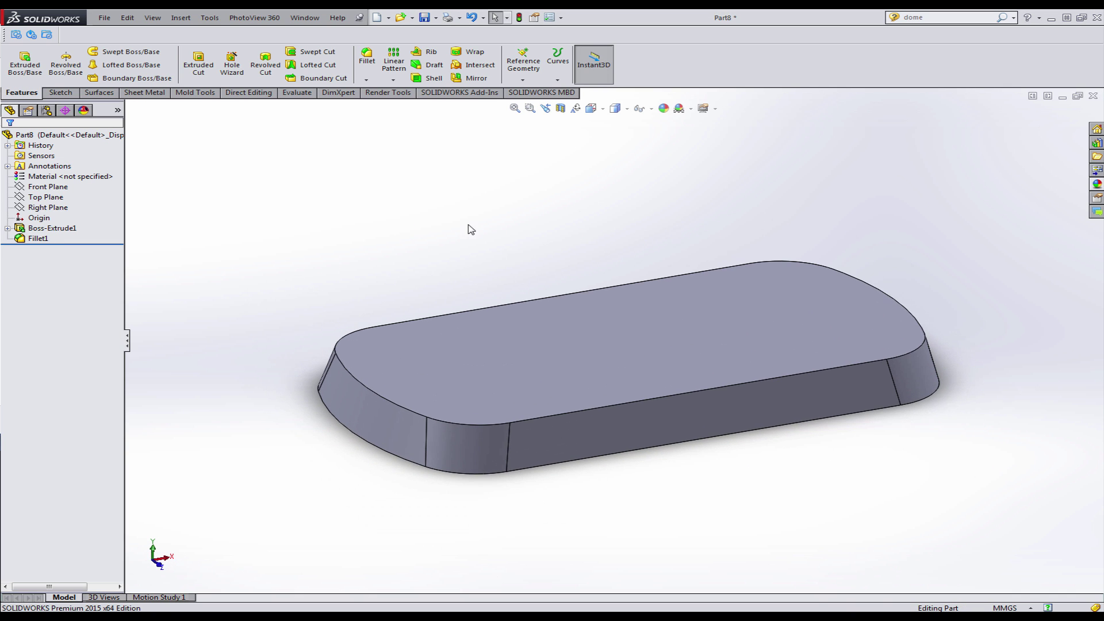
left_click(366, 80)
left_click(394, 103)
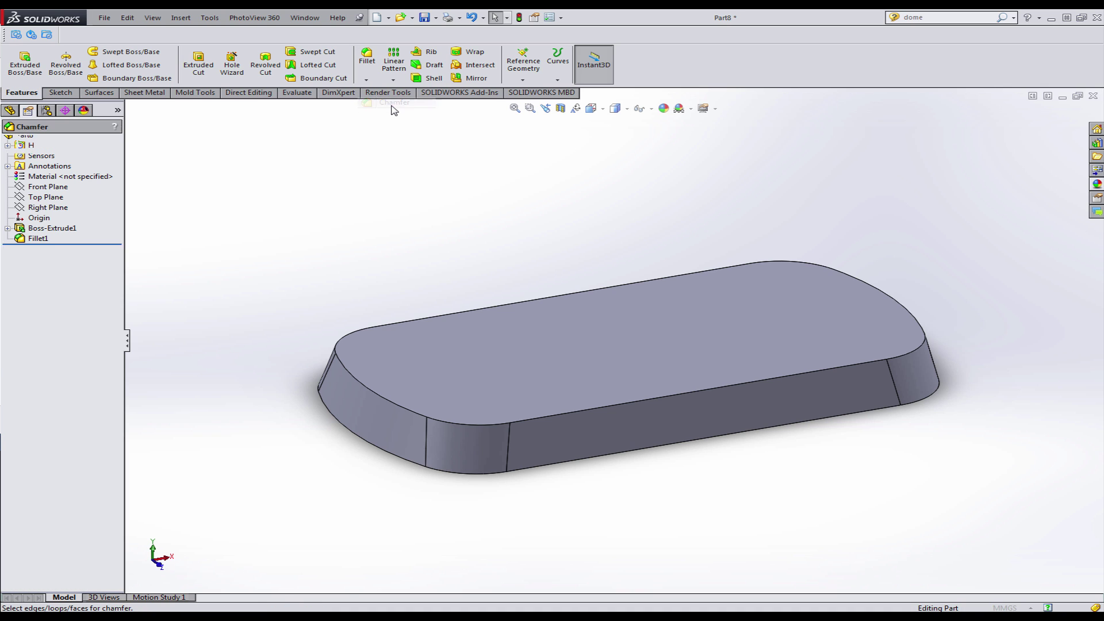
left_click(568, 335)
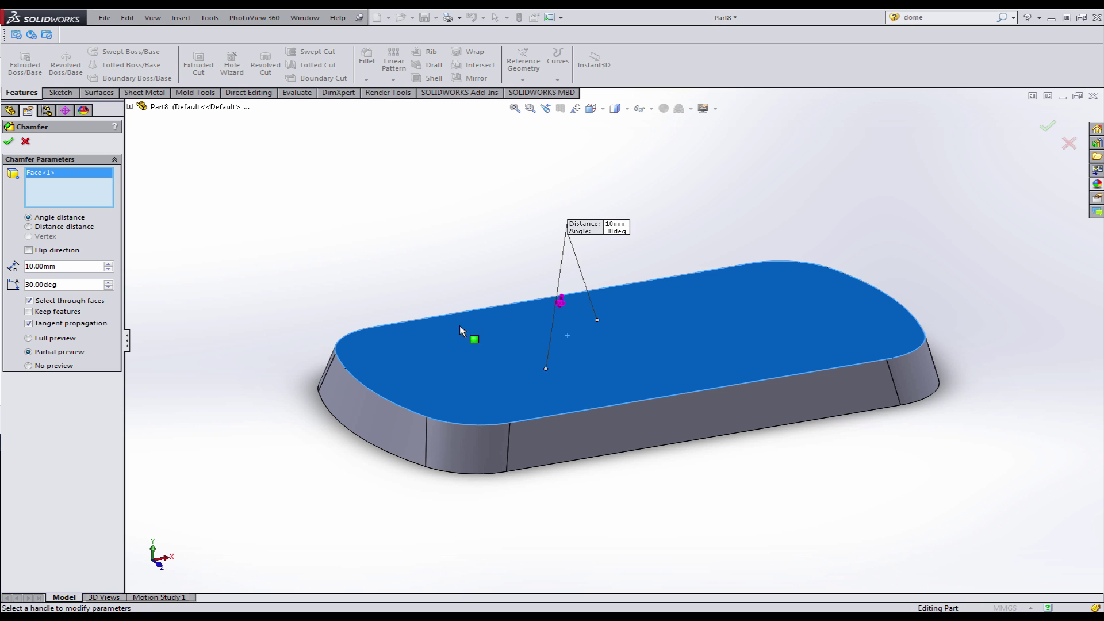
double_click(86, 267)
type("2")
key("Return")
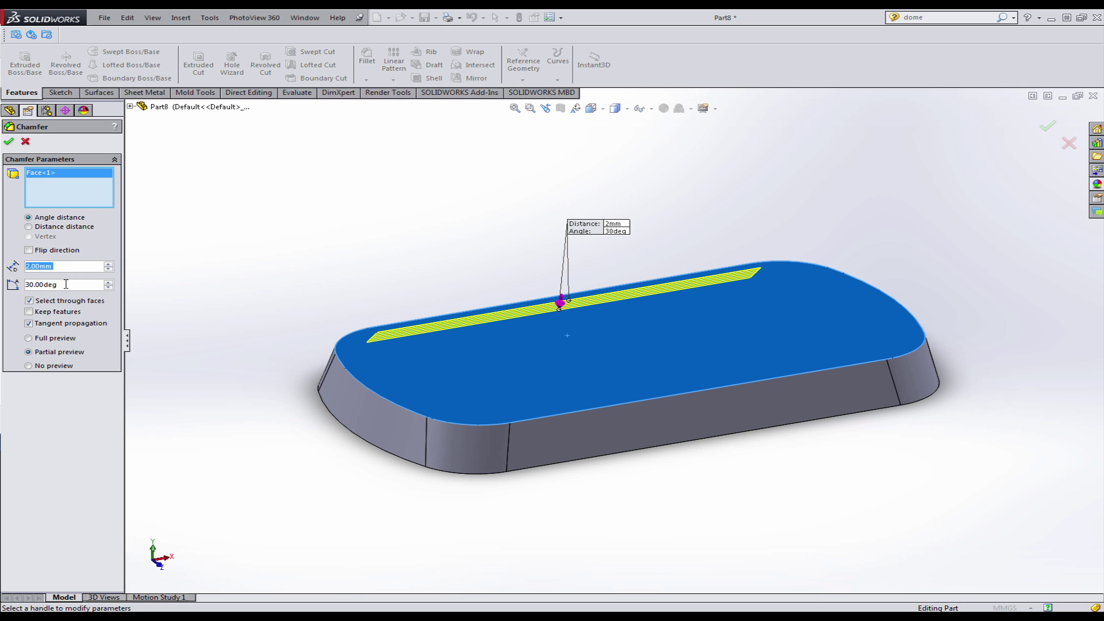
double_click(66, 284)
middle_click_drag(409, 363, 523, 363)
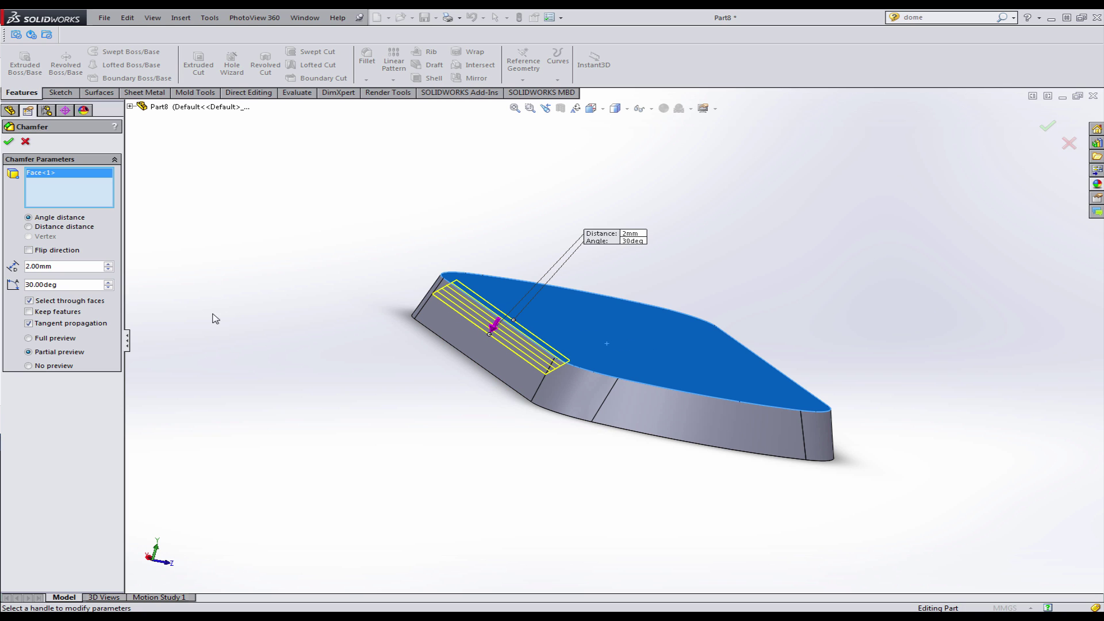
left_click(50, 340)
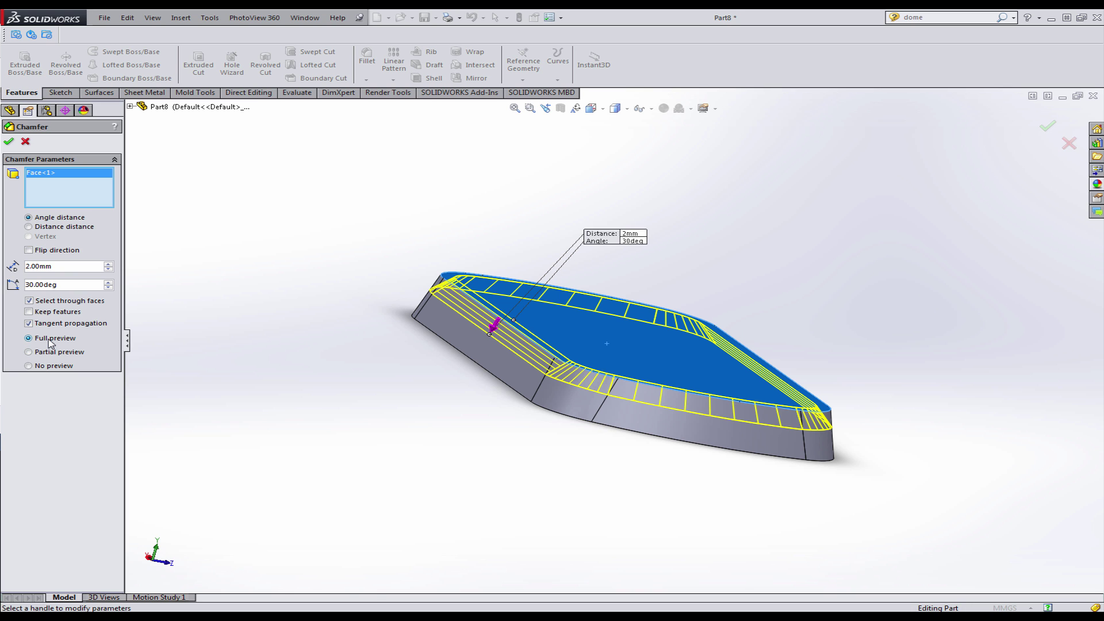
middle_click_drag(332, 359, 563, 368)
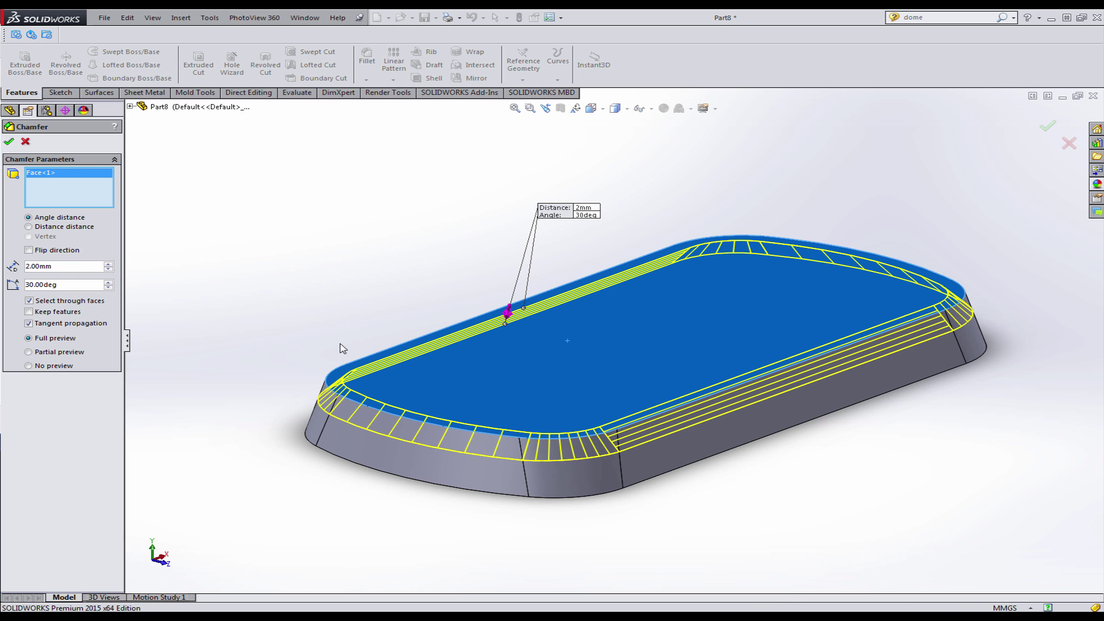
middle_click_drag(349, 349, 376, 351)
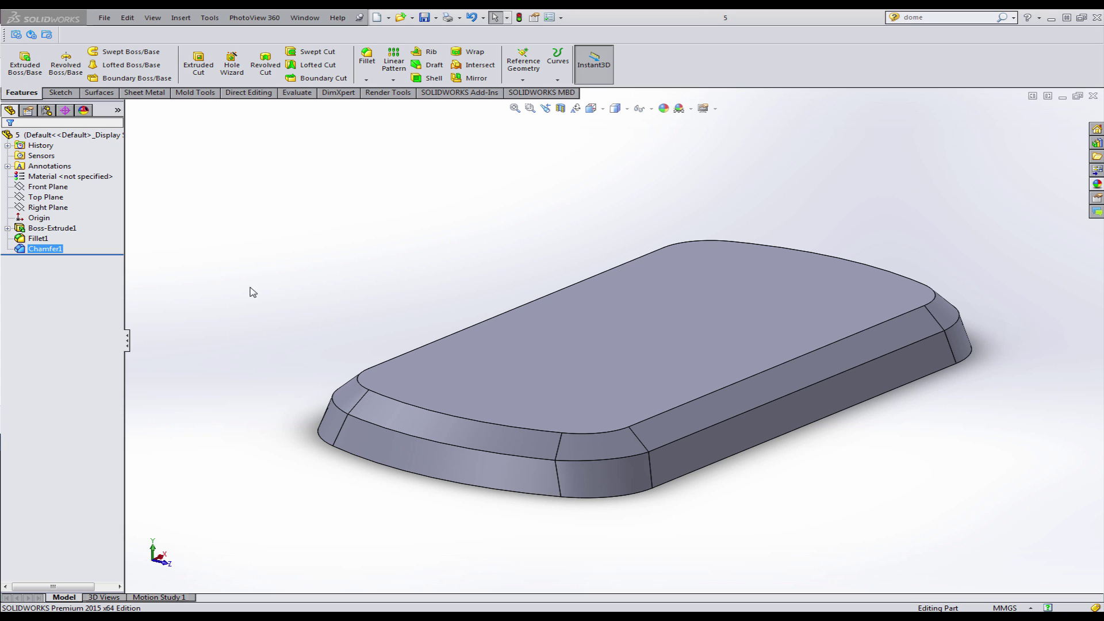
Mirror the boss extrusion feature about the body's flat bottom face, leaving the fillet and chamfer out of the selection.
middle_click_drag(281, 317, 305, 306)
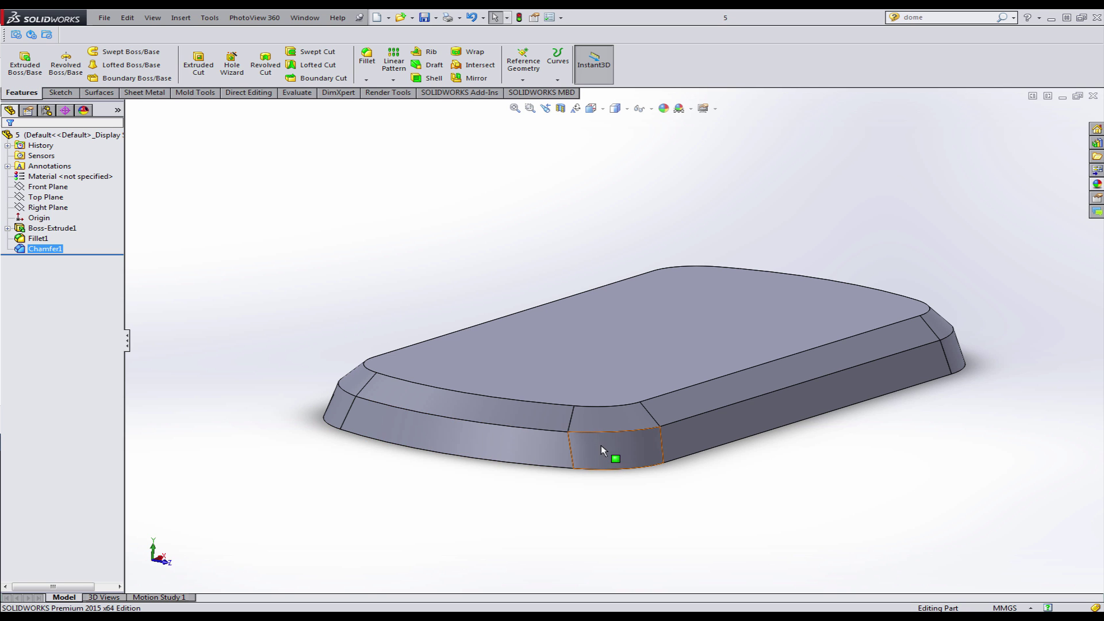
mouse_move(601, 445)
middle_mouse_down()
mouse_move(598, 403)
mouse_move(588, 458)
middle_mouse_up()
scroll(625, 452, "up", 2)
scroll(629, 453, "down", 2)
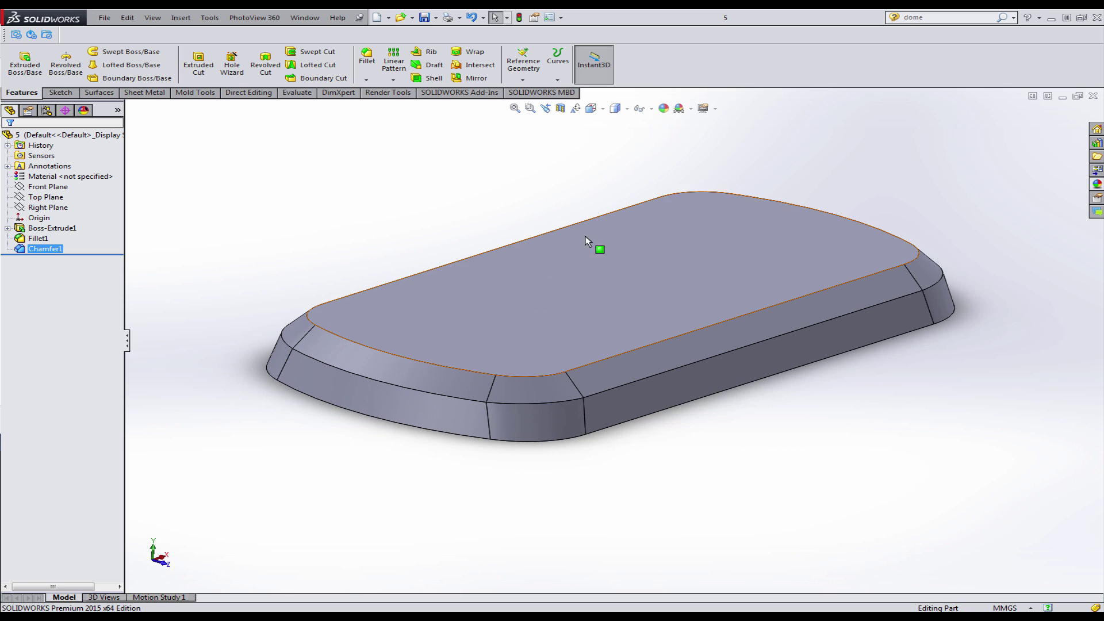
left_click(474, 172)
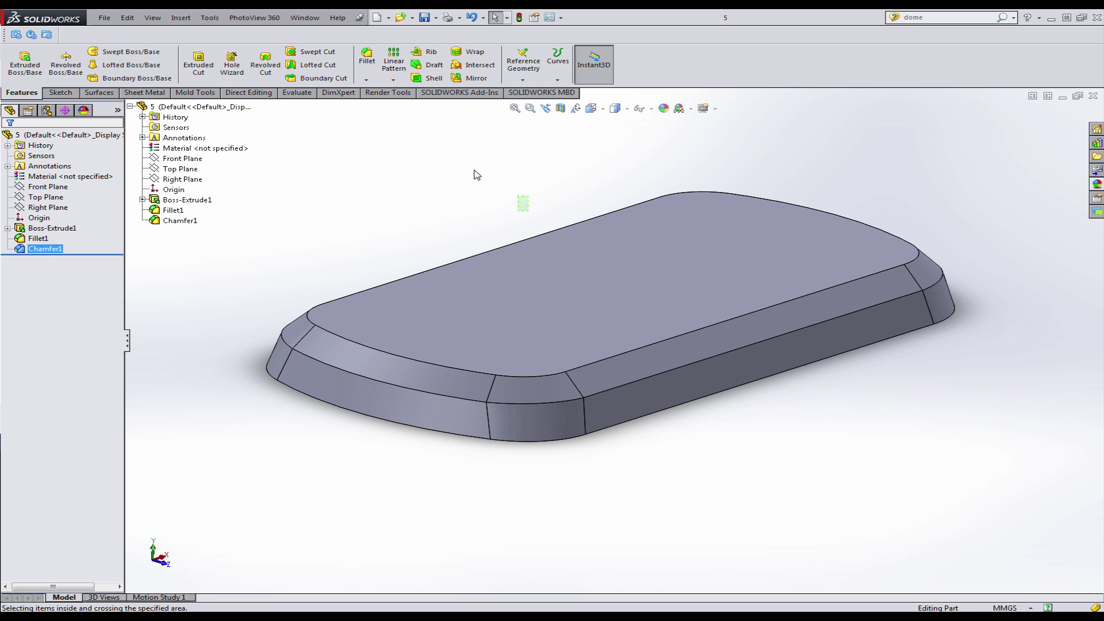
left_click(476, 78)
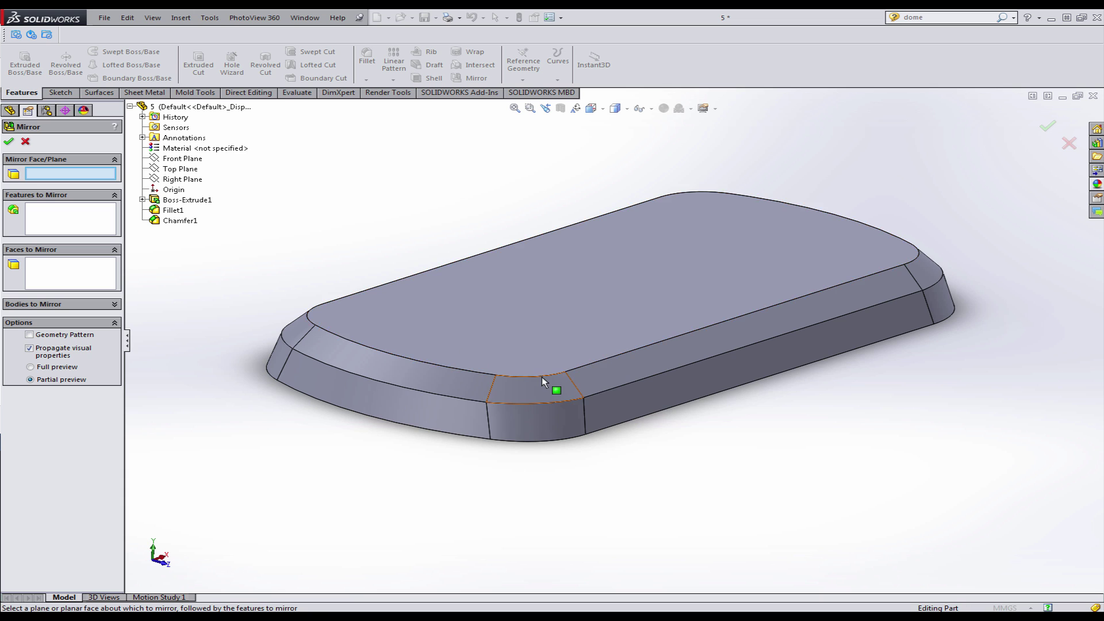
middle_click_drag(541, 378, 316, 299)
left_click(555, 274)
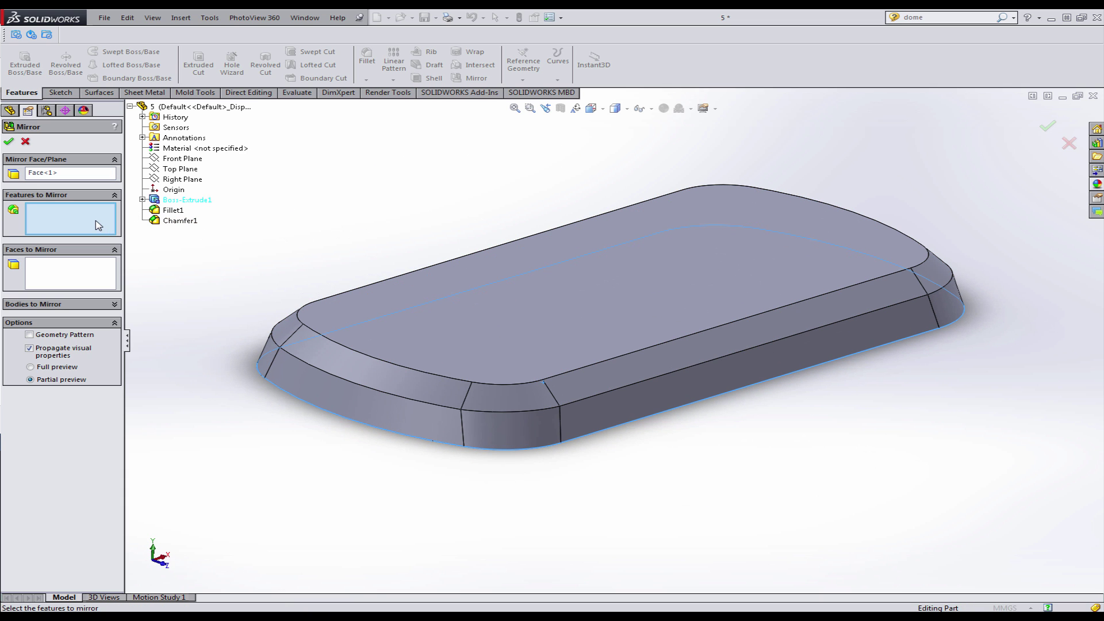
left_click(205, 200)
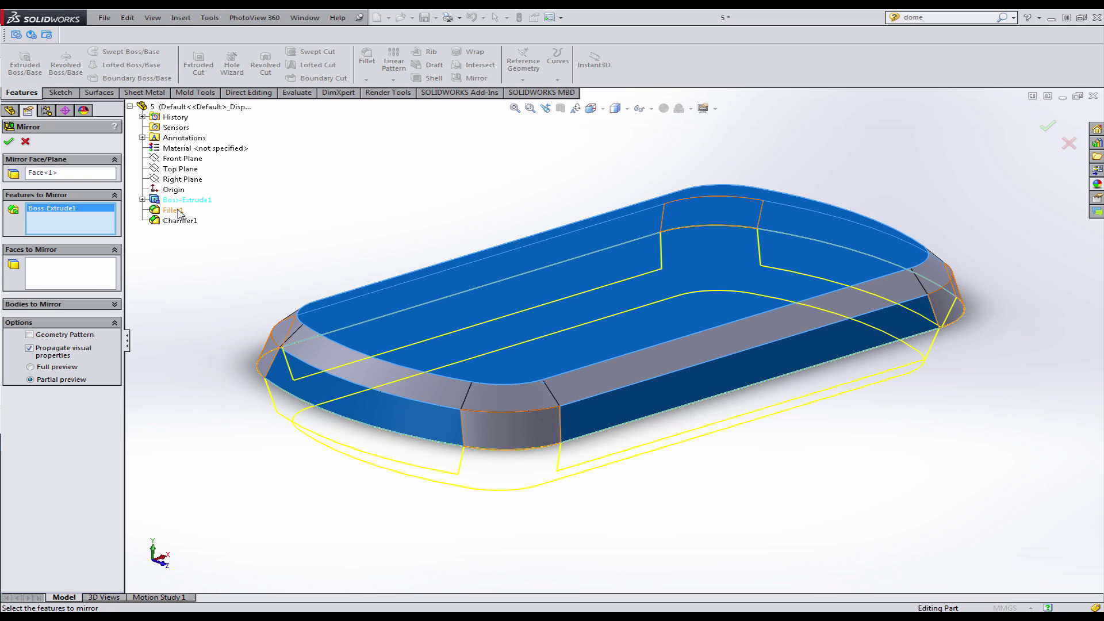
middle_click_drag(370, 327, 139, 225)
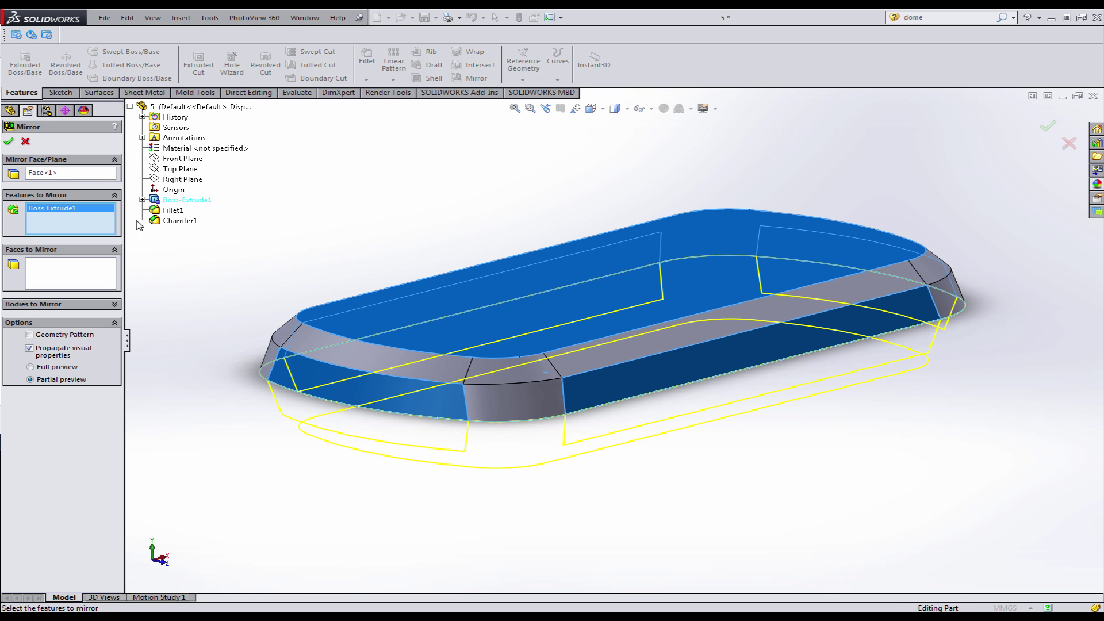
left_click(13, 145)
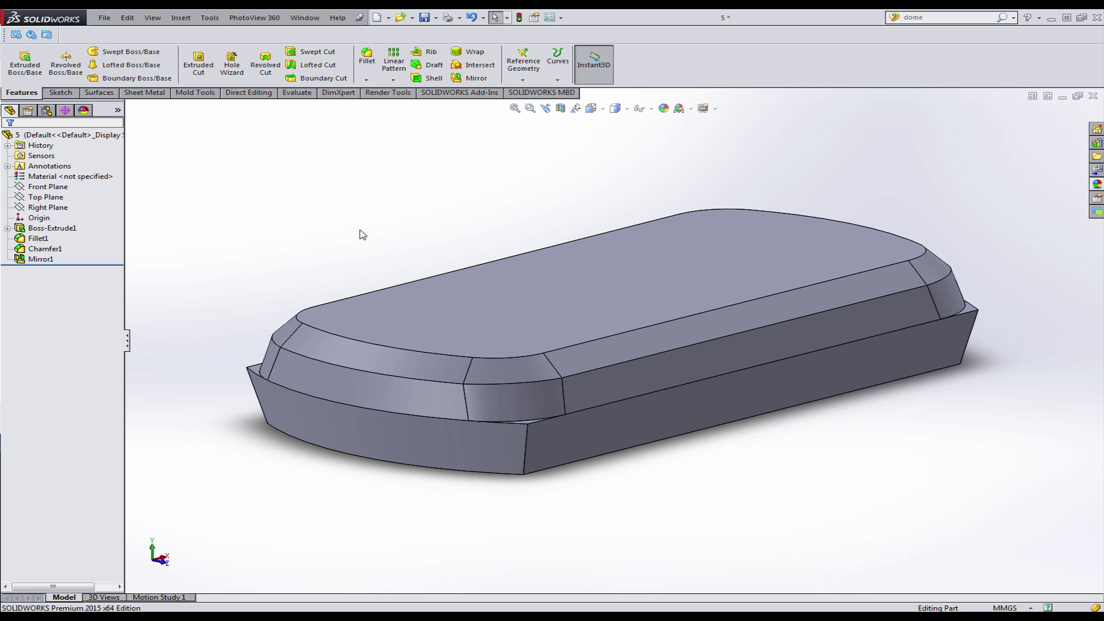
mouse_move(431, 285)
middle_mouse_down()
mouse_move(478, 305)
mouse_move(429, 287)
middle_mouse_up()
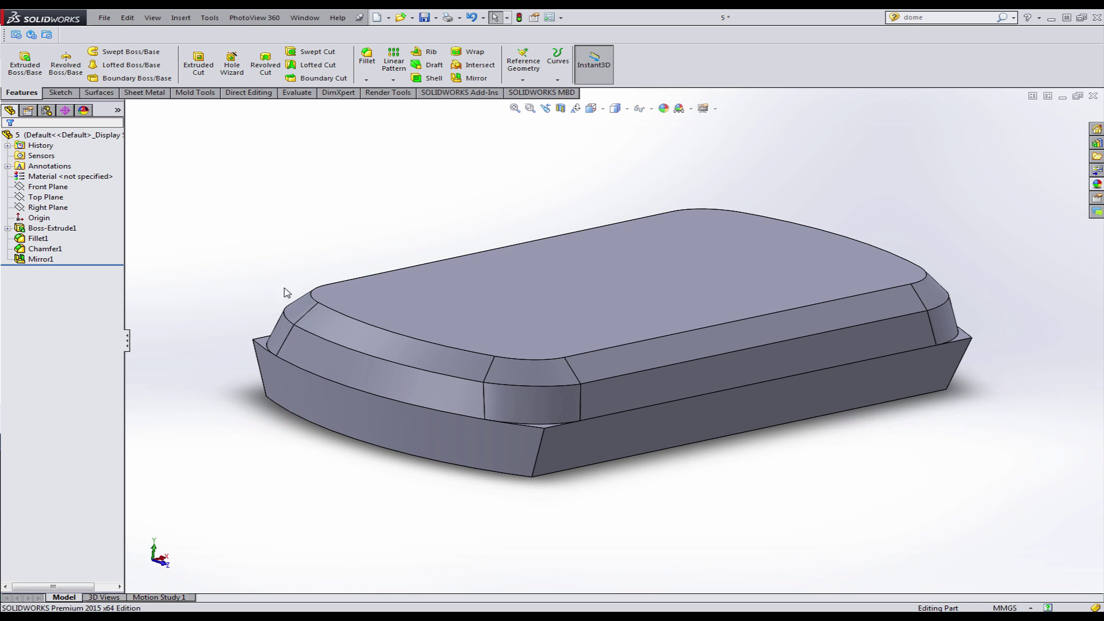
Edit the mirror feature to include the corner fillet among the mirrored features.
left_click(64, 259)
left_click(45, 249, "ctrl")
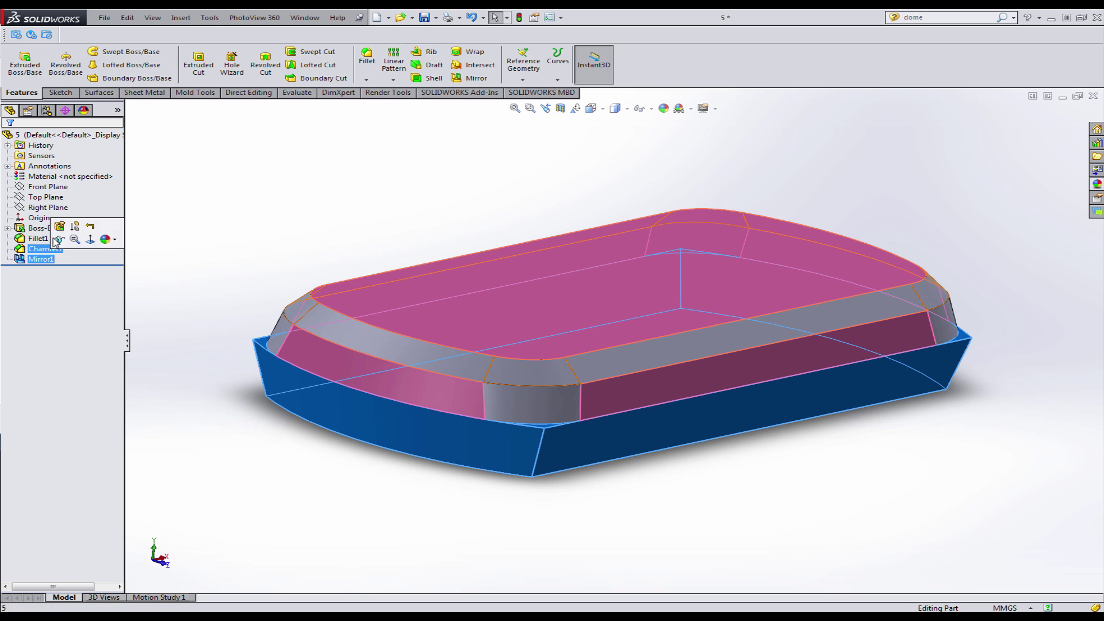
left_click(59, 226)
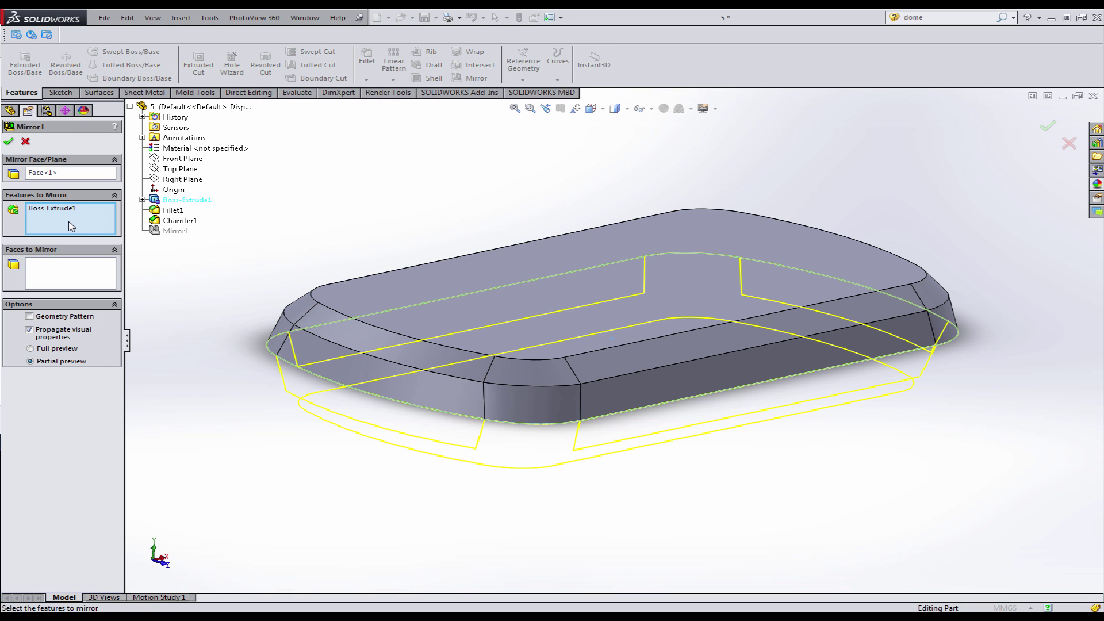
left_click(170, 210)
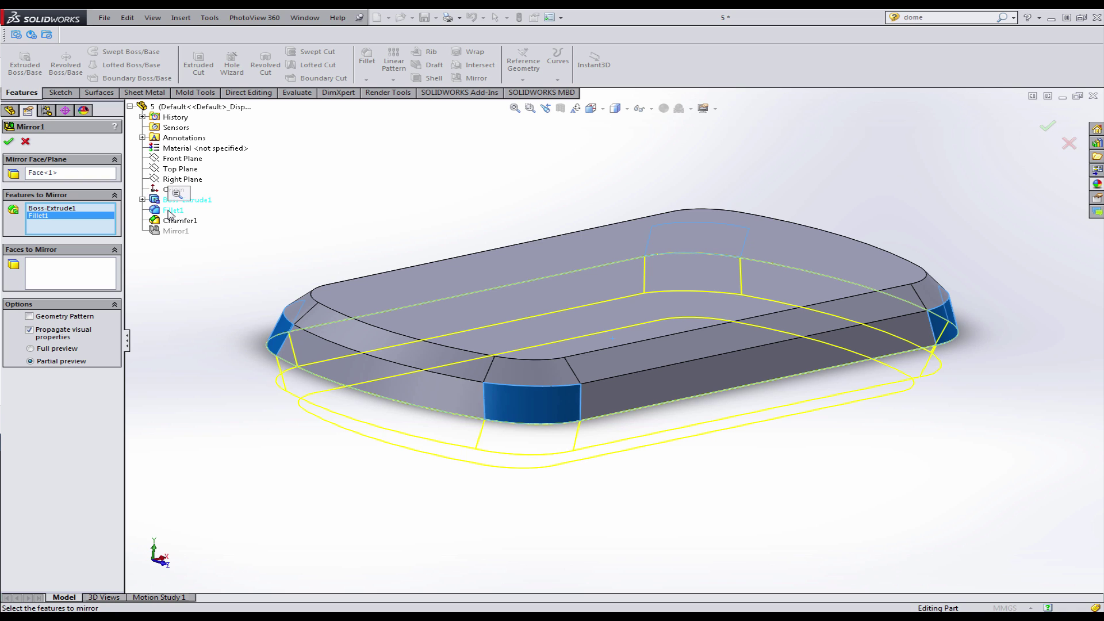
left_click(8, 141)
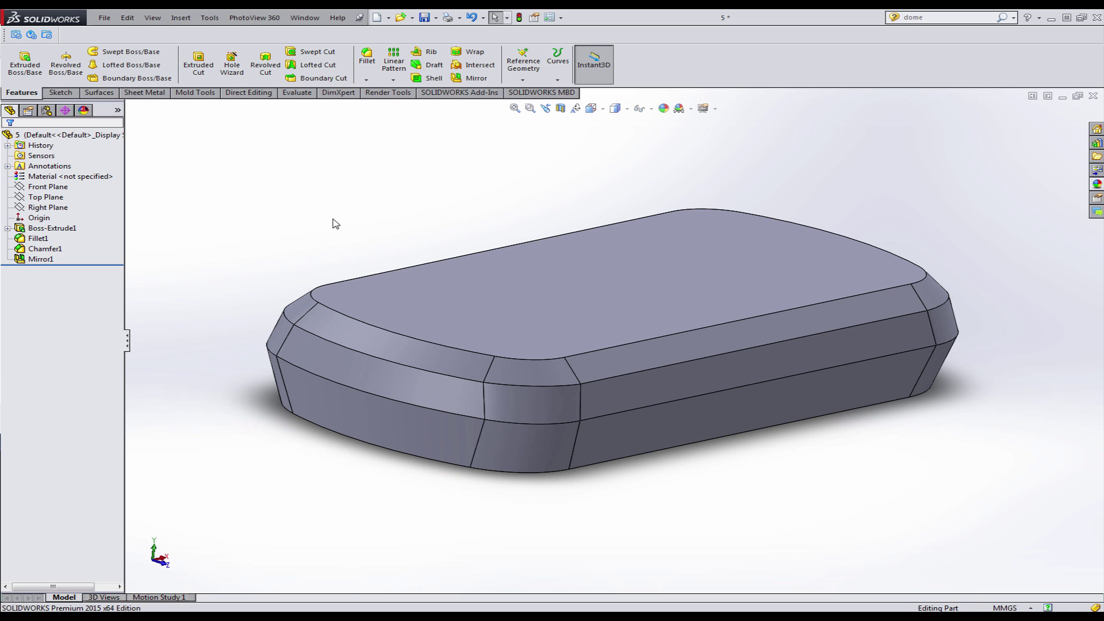
Fillet all edges of the mirrored body's flat bottom face with a 2 mm radius.
middle_click_drag(372, 275, 367, 277)
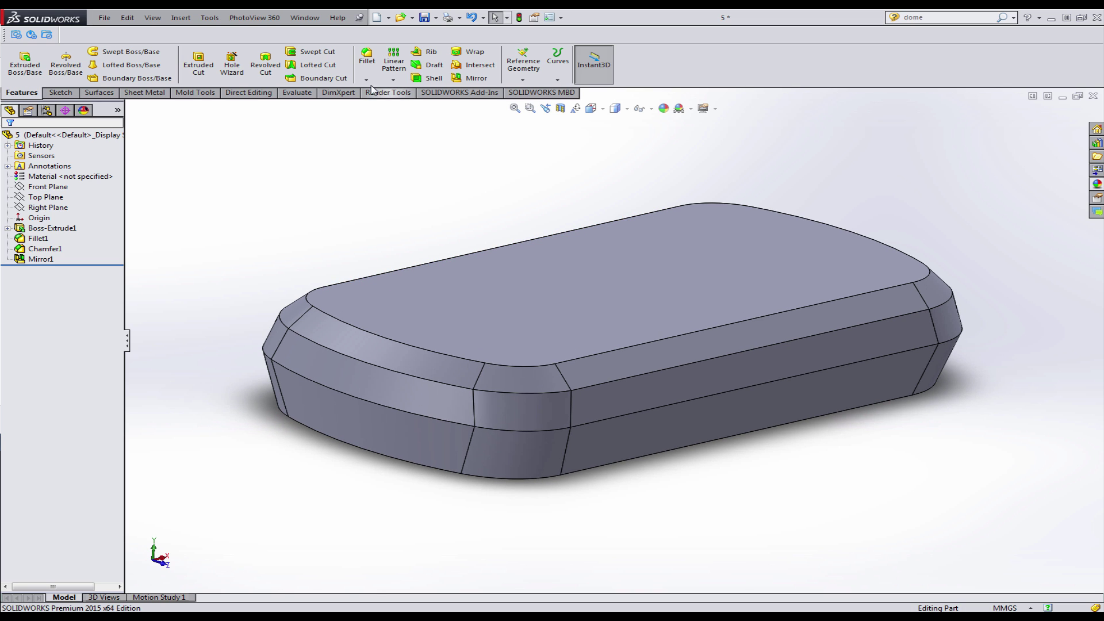
left_click(367, 67)
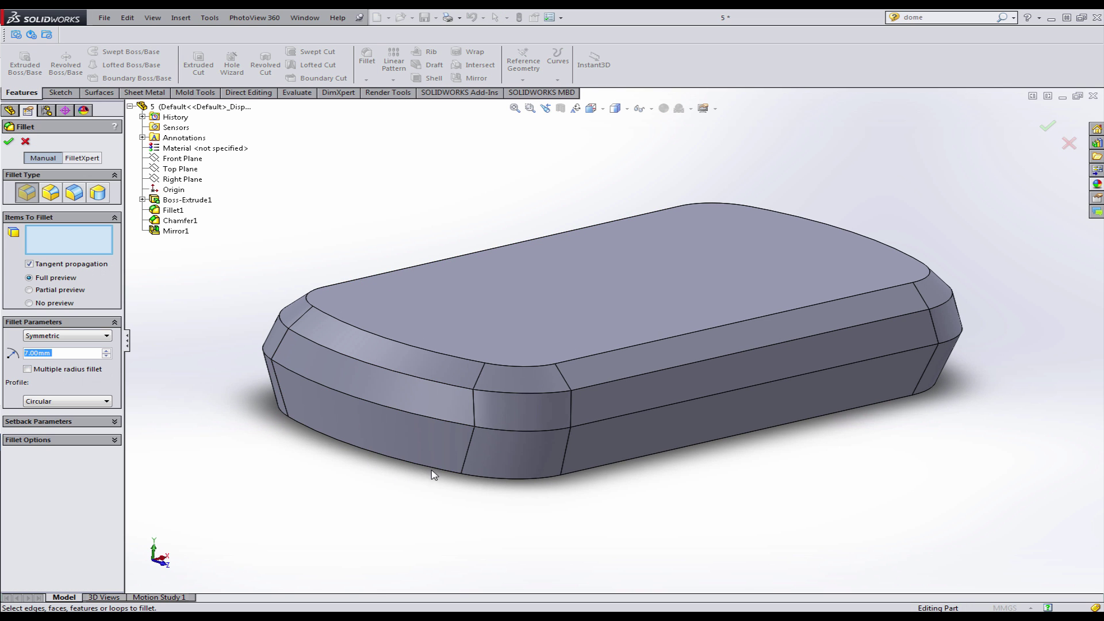
middle_click_drag(431, 472, 493, 315)
left_click(502, 316)
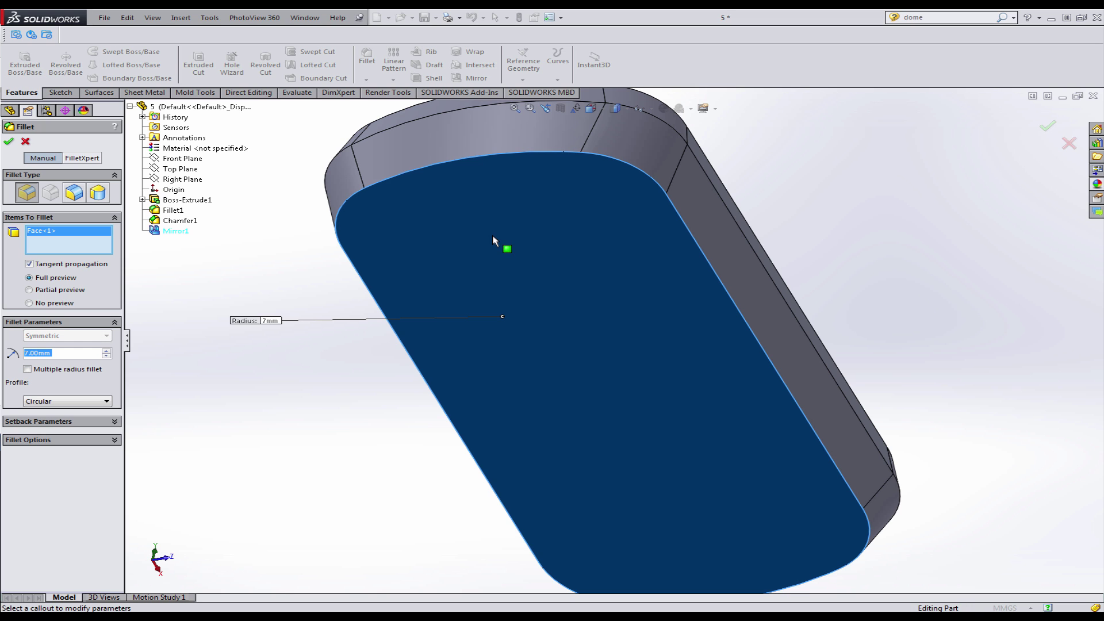
middle_click_drag(502, 244, 485, 386)
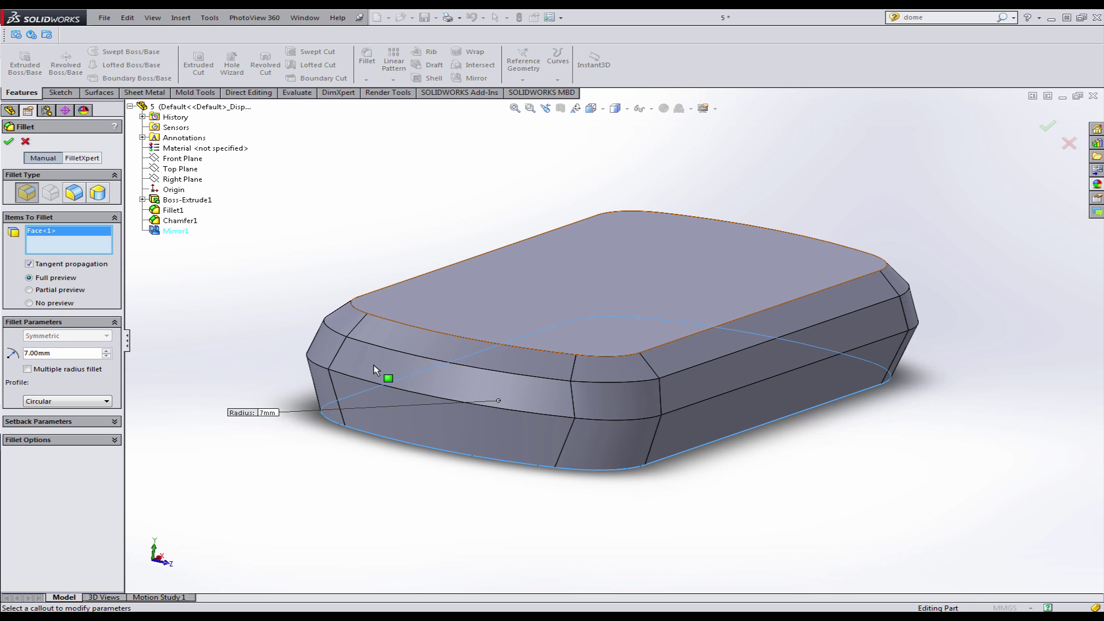
double_click(46, 353)
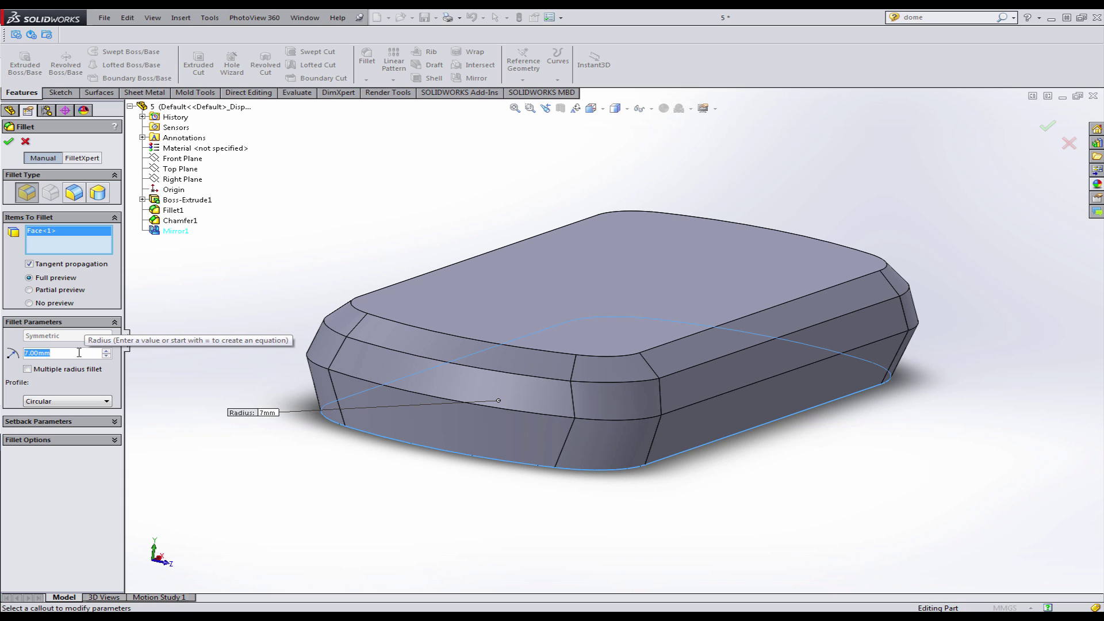
type("3")
key("Return")
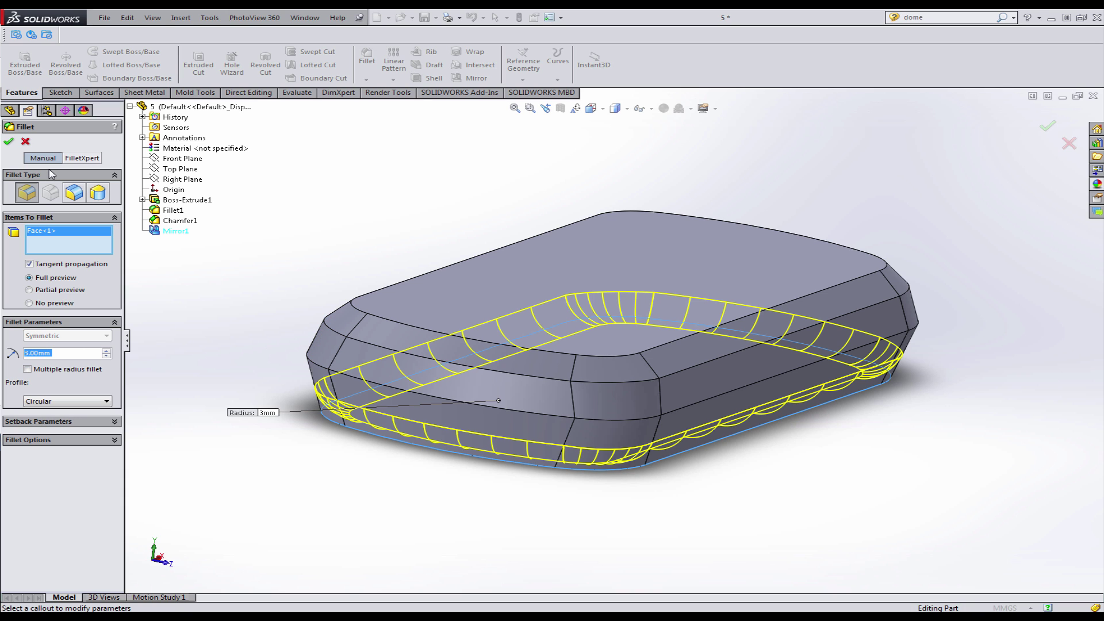
type("2")
key("Return")
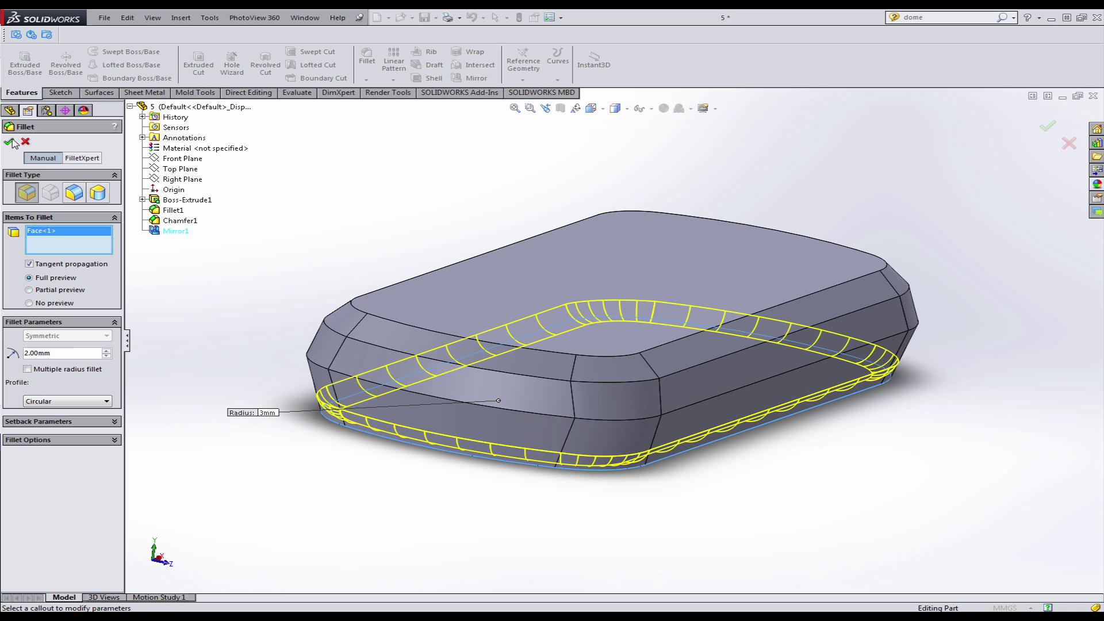
key("Return")
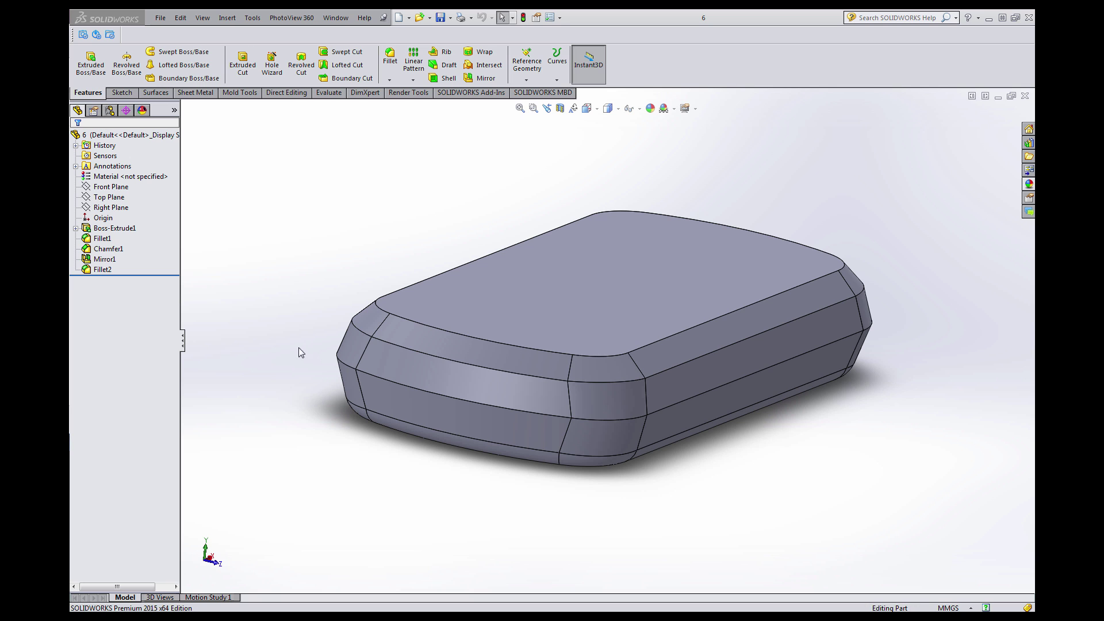
Fillet the seam edge around the middle of the body with a 0.4 mm radius, using tangent propagation.
middle_click_drag(298, 348, 402, 224)
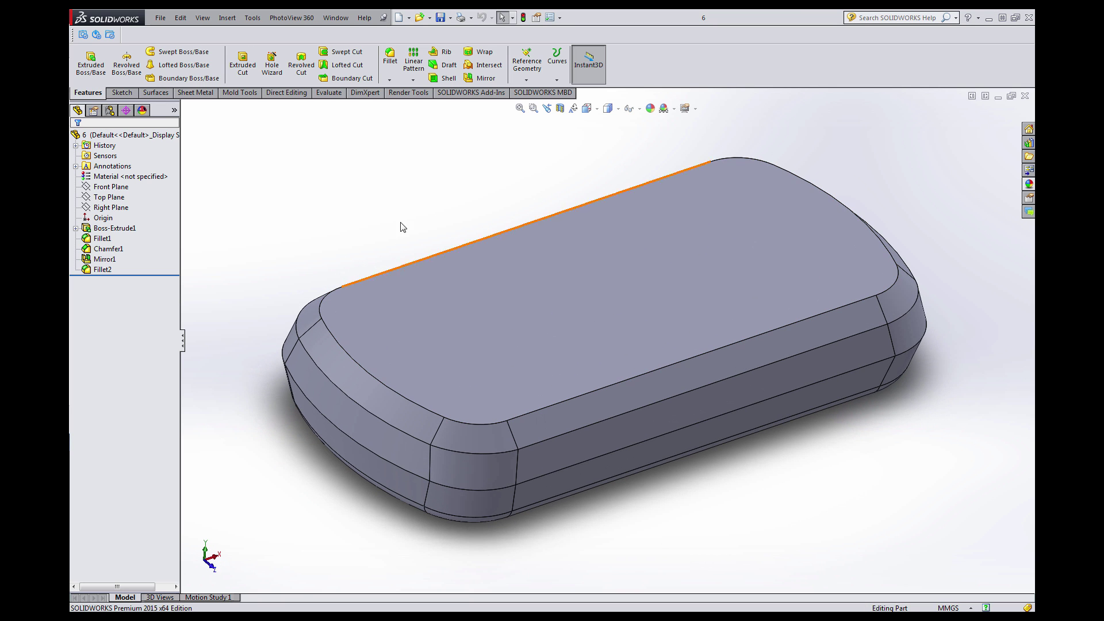
scroll(503, 236, "up", 3)
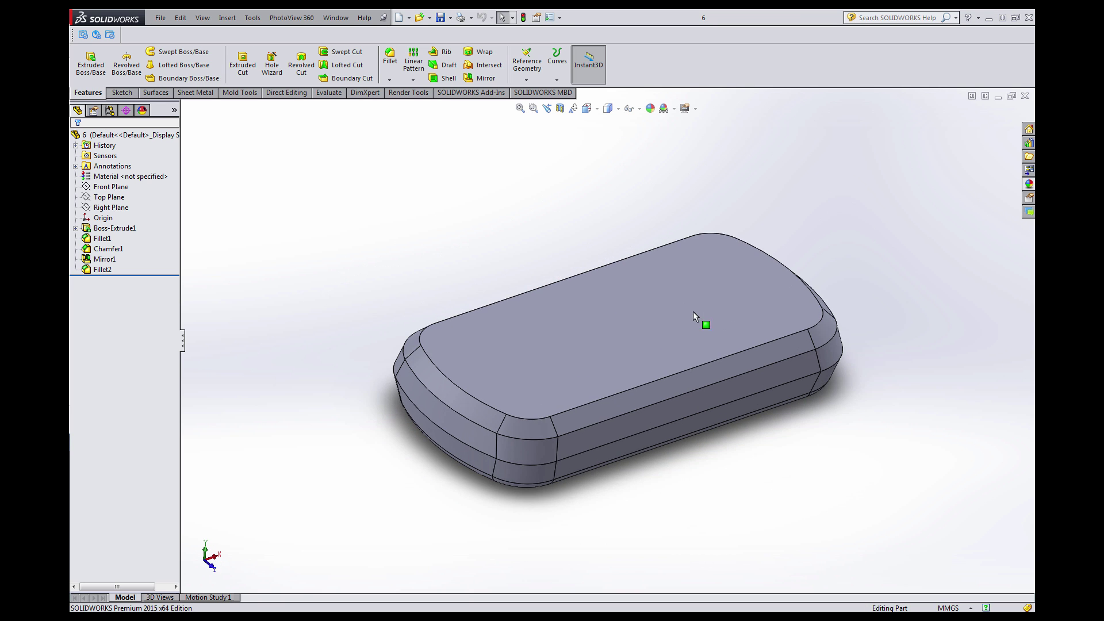
scroll(702, 320, "down", 2)
left_click(390, 58)
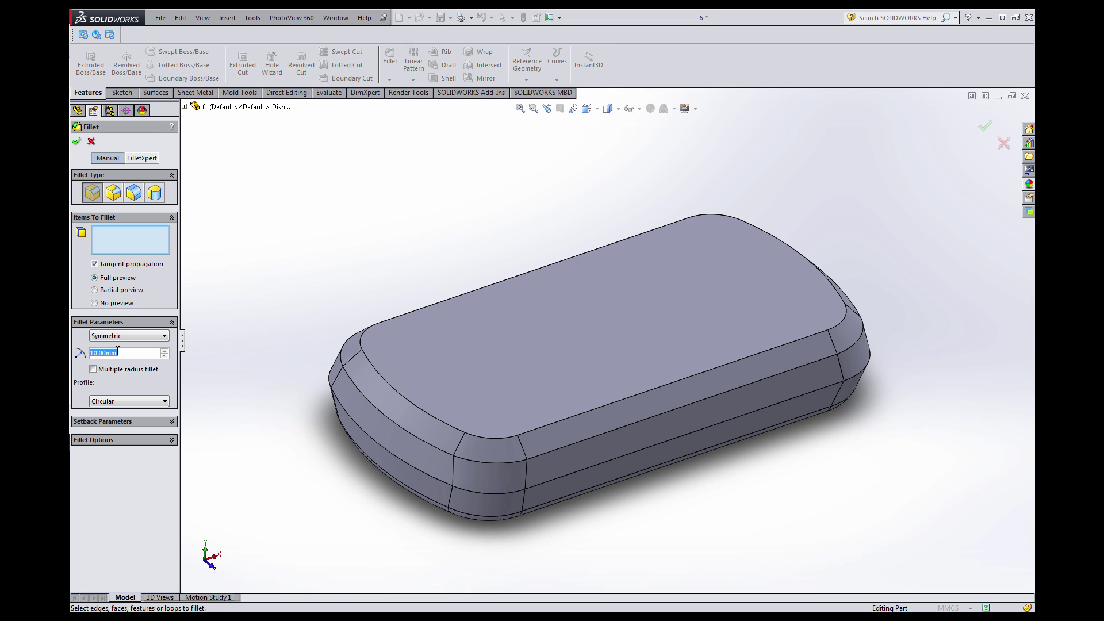
type("0.4")
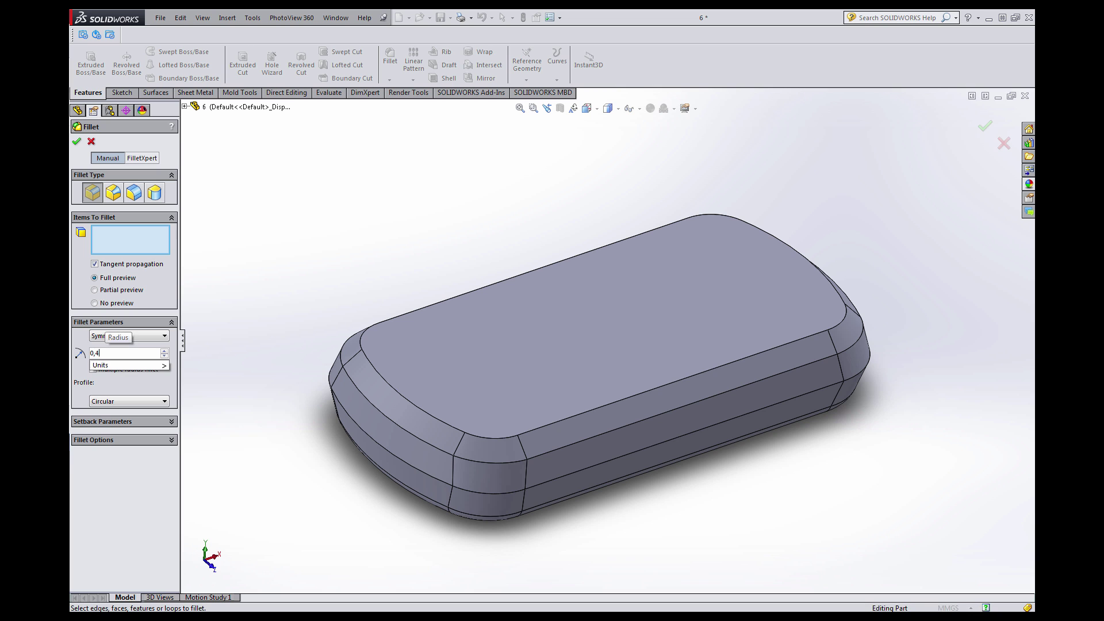
key("Return")
scroll(320, 478, "down", 3)
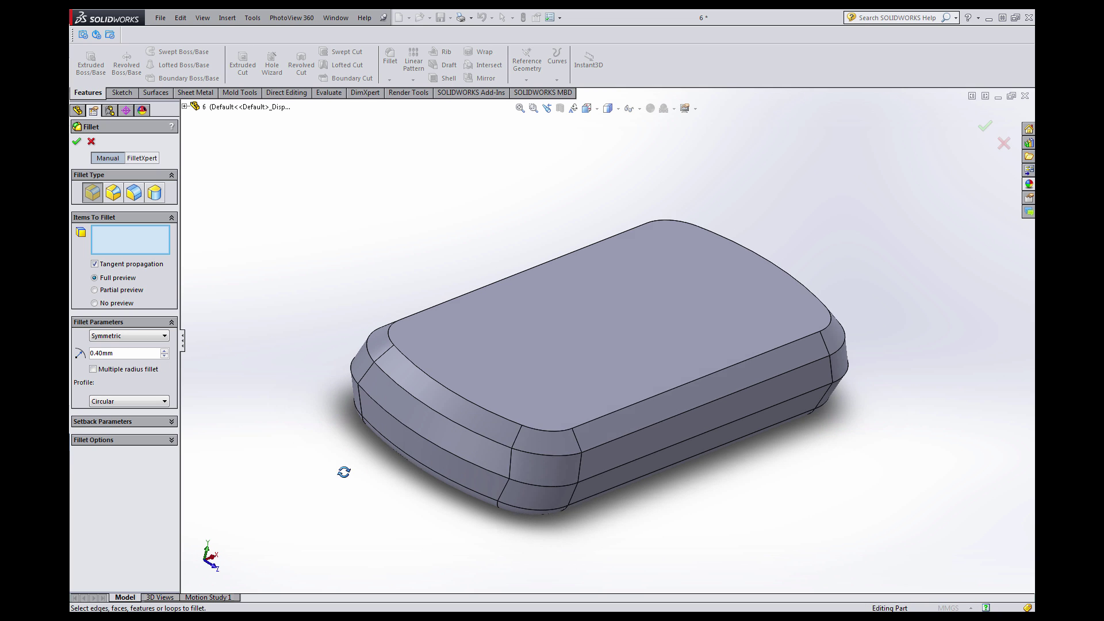
left_click(424, 404)
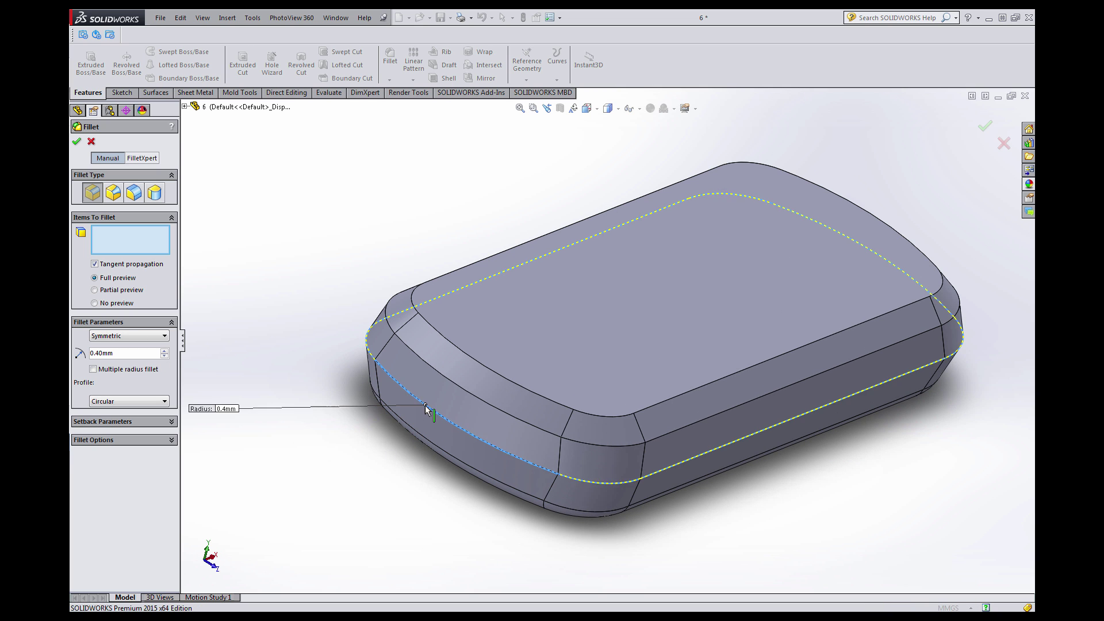
middle_click_drag(670, 415, 641, 414)
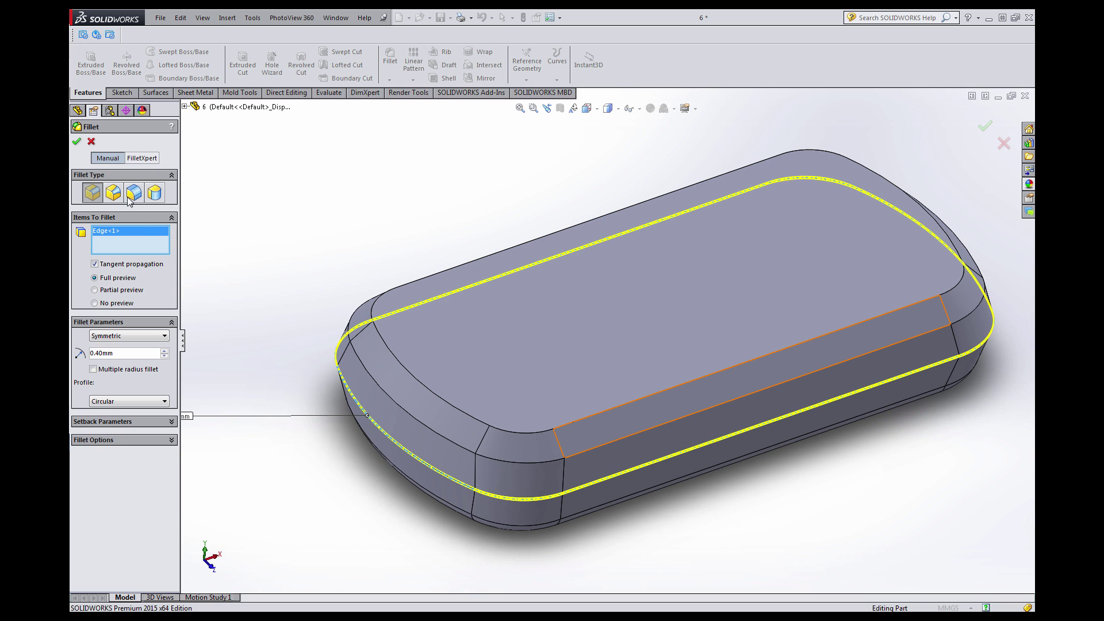
left_click(77, 142)
left_click(424, 269)
scroll(481, 272, "up", 5)
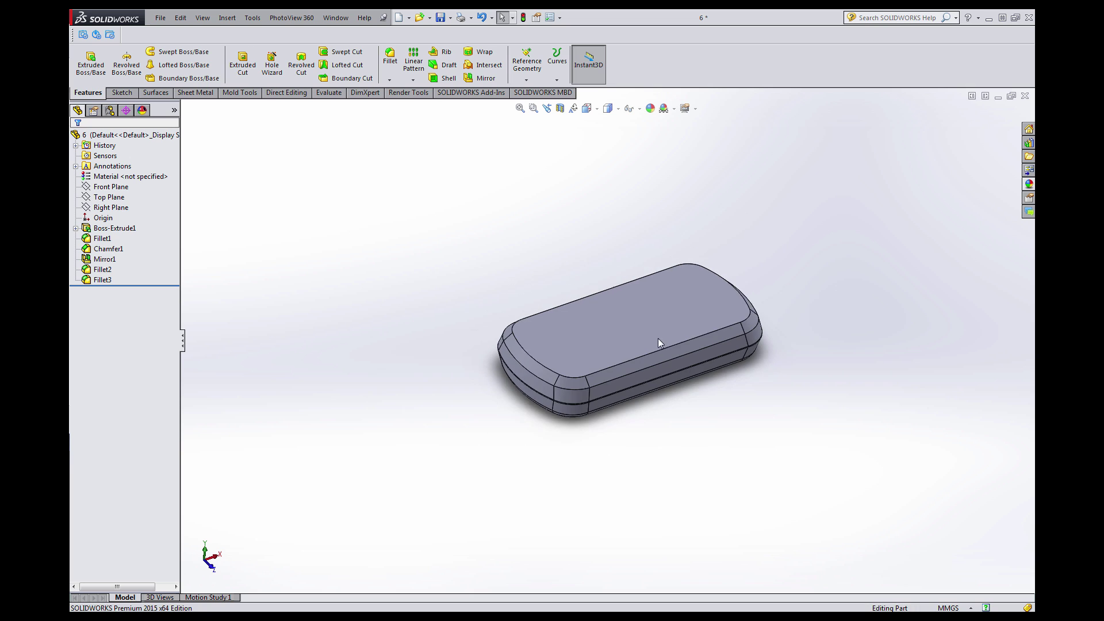
scroll(657, 340, "down", 3)
scroll(633, 345, "down", 3)
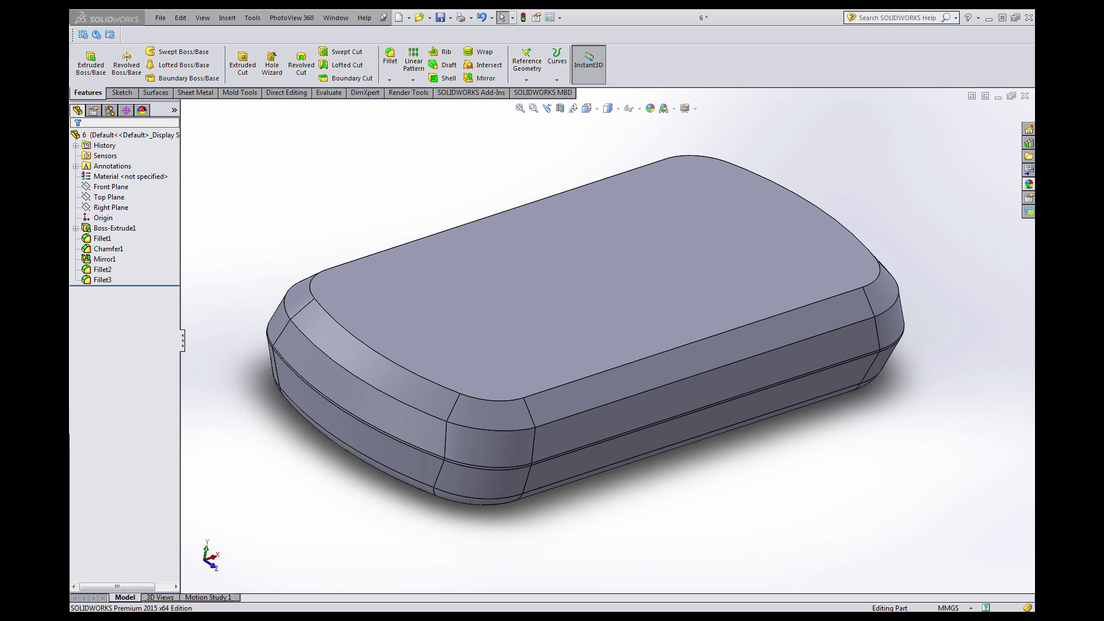
left_click(325, 198)
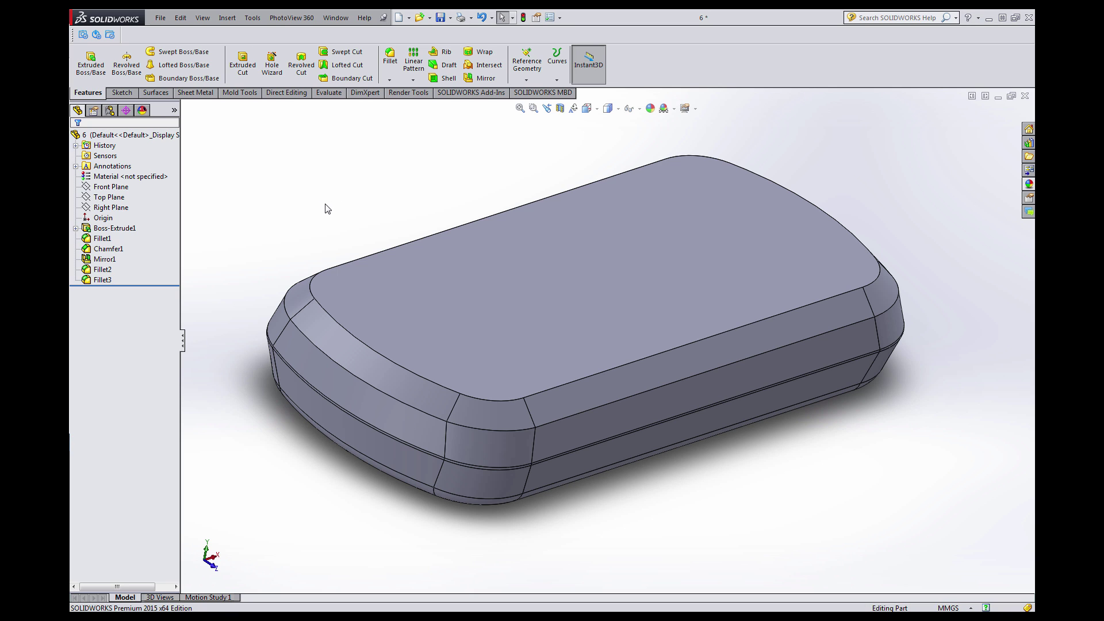
mouse_move(432, 289)
middle_mouse_down()
mouse_move(433, 312)
mouse_move(433, 303)
middle_mouse_up()
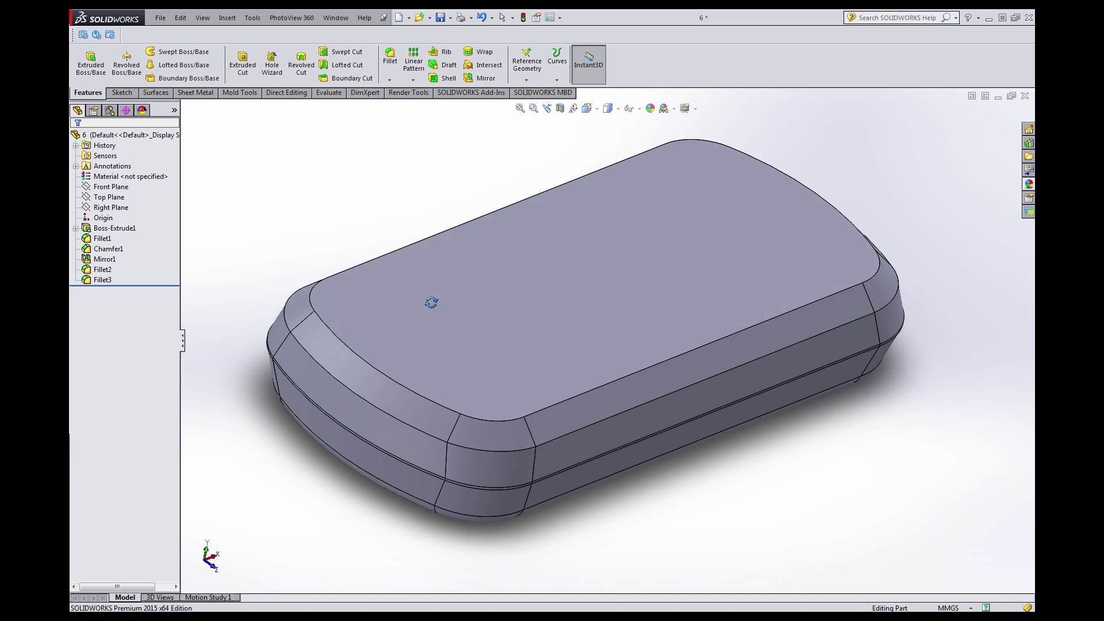
scroll(433, 303, "up", 2)
scroll(574, 331, "down", 2)
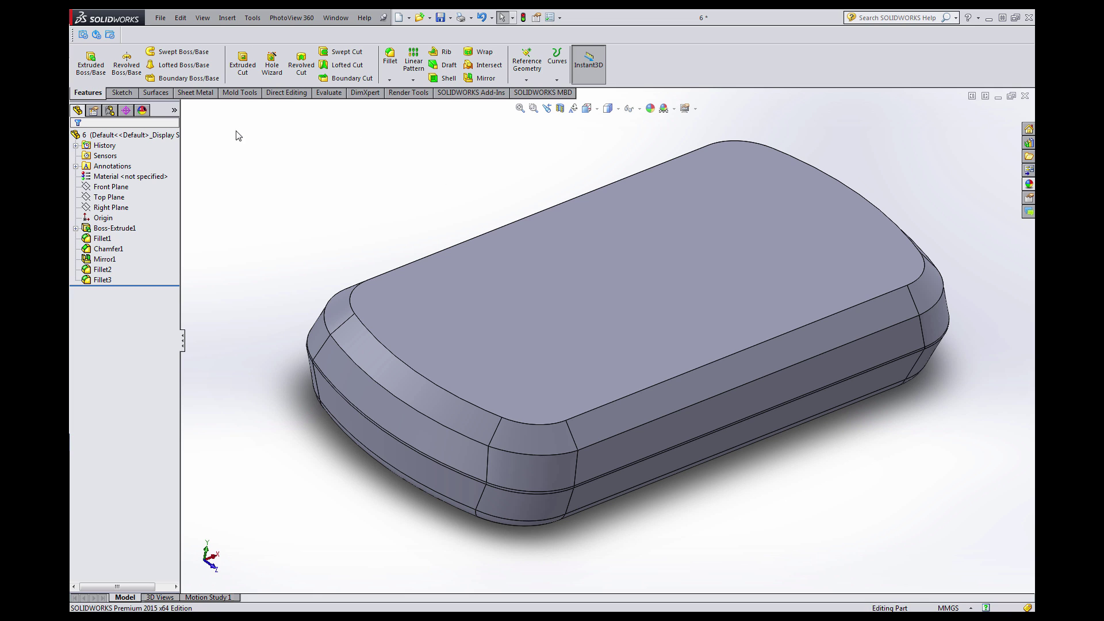
Start a sketch on the Right Plane and draw a circle about 1 mm in diameter at the outer end of the body's seam.
left_click(122, 208)
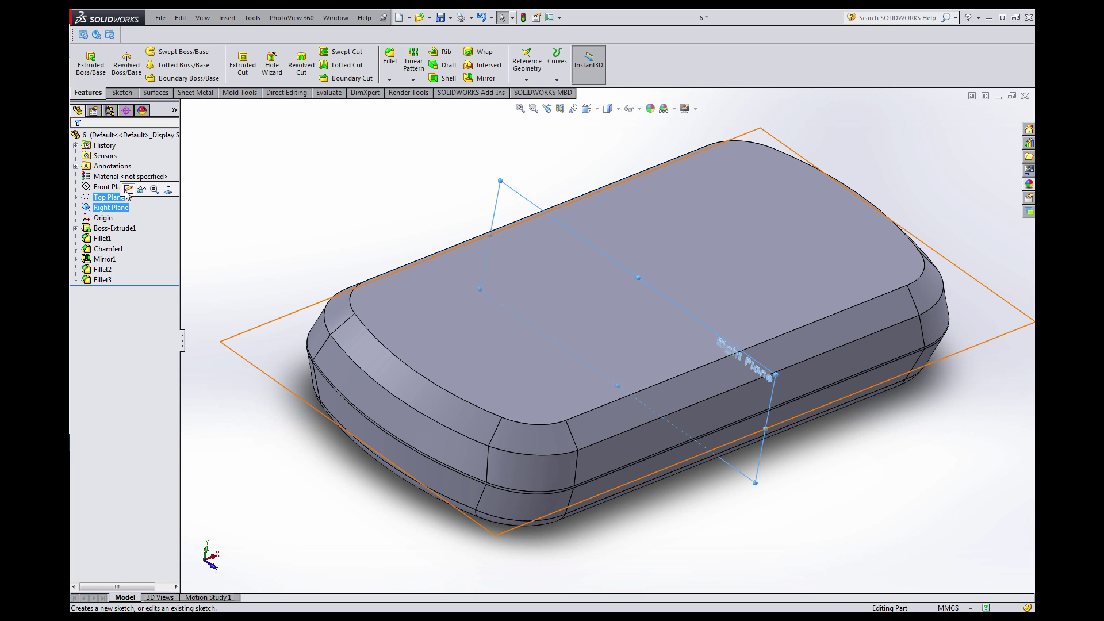
left_click(143, 196)
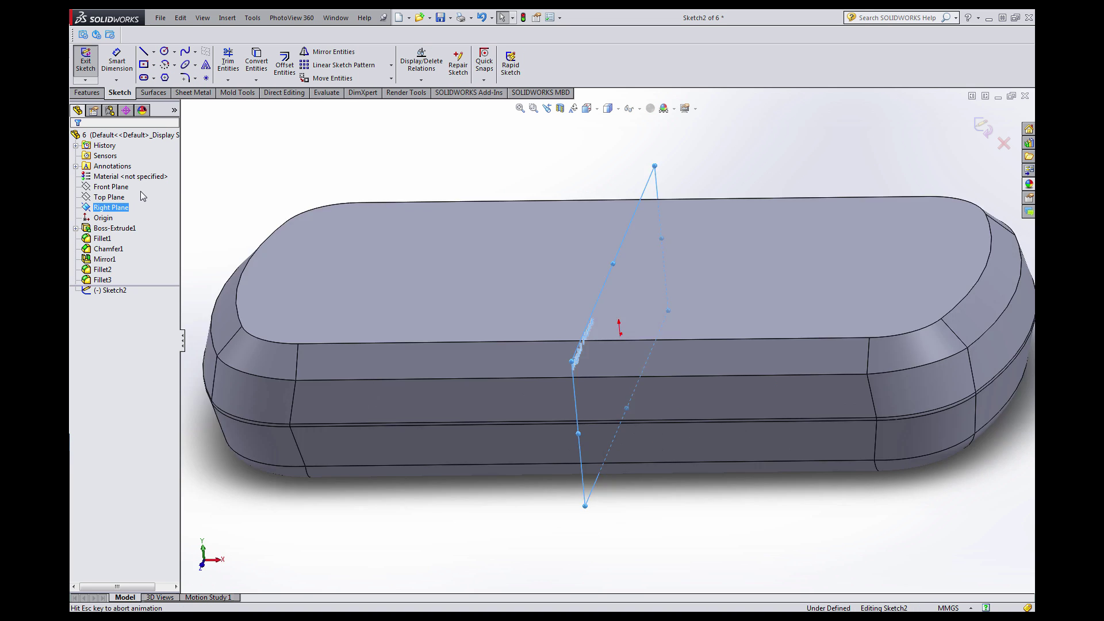
scroll(391, 320, "down", 2)
scroll(391, 320, "down", 3)
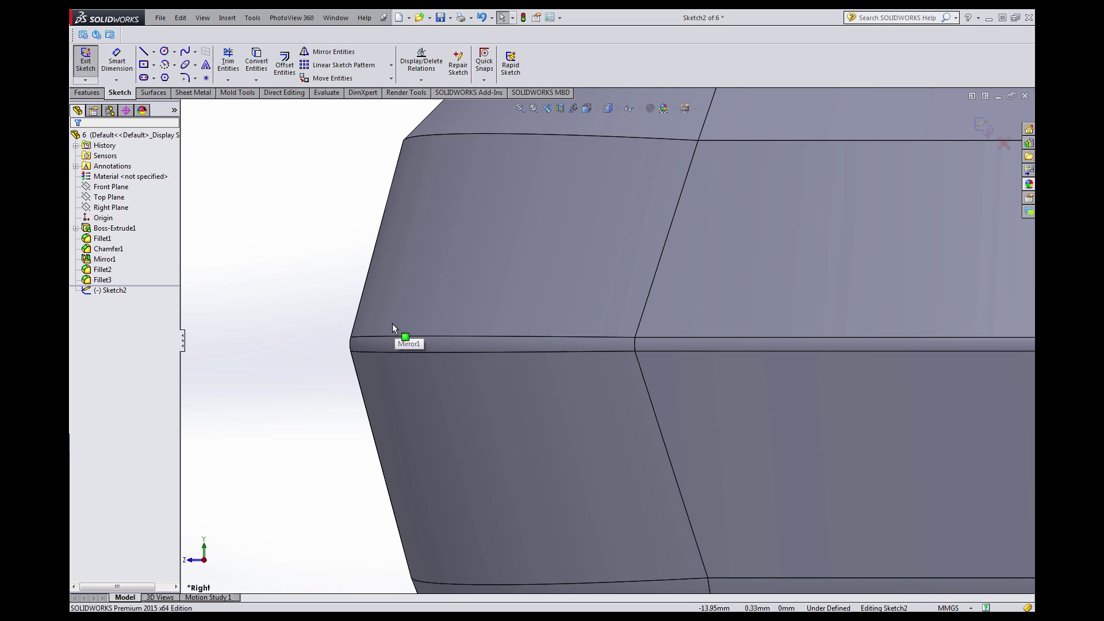
left_click(165, 53)
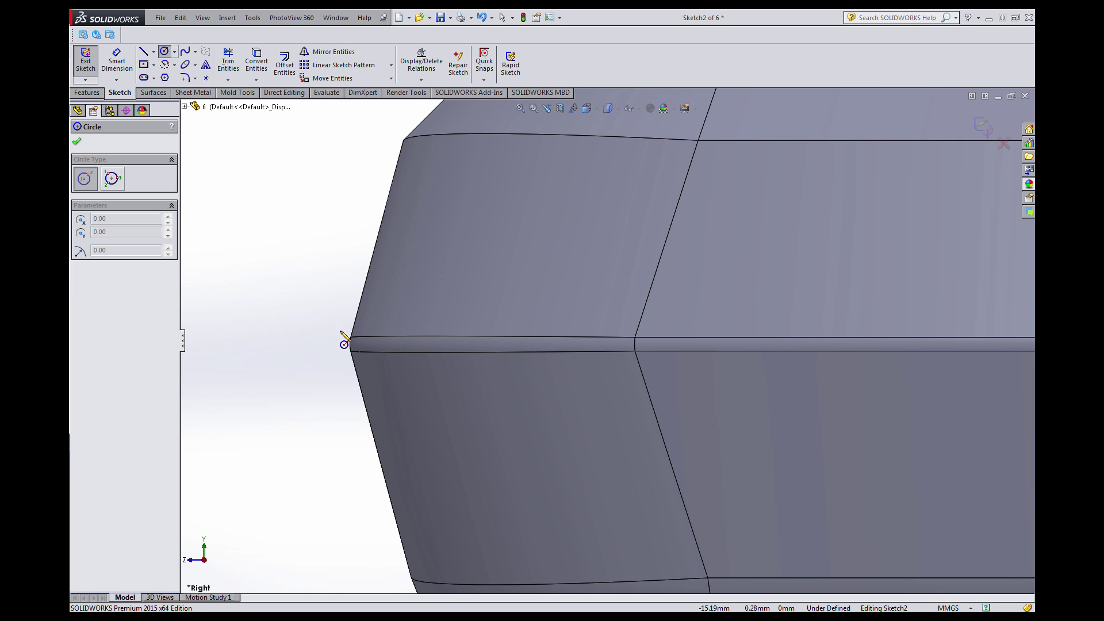
scroll(345, 339, "down", 2)
left_click_drag(414, 354, 465, 385)
key("Escape")
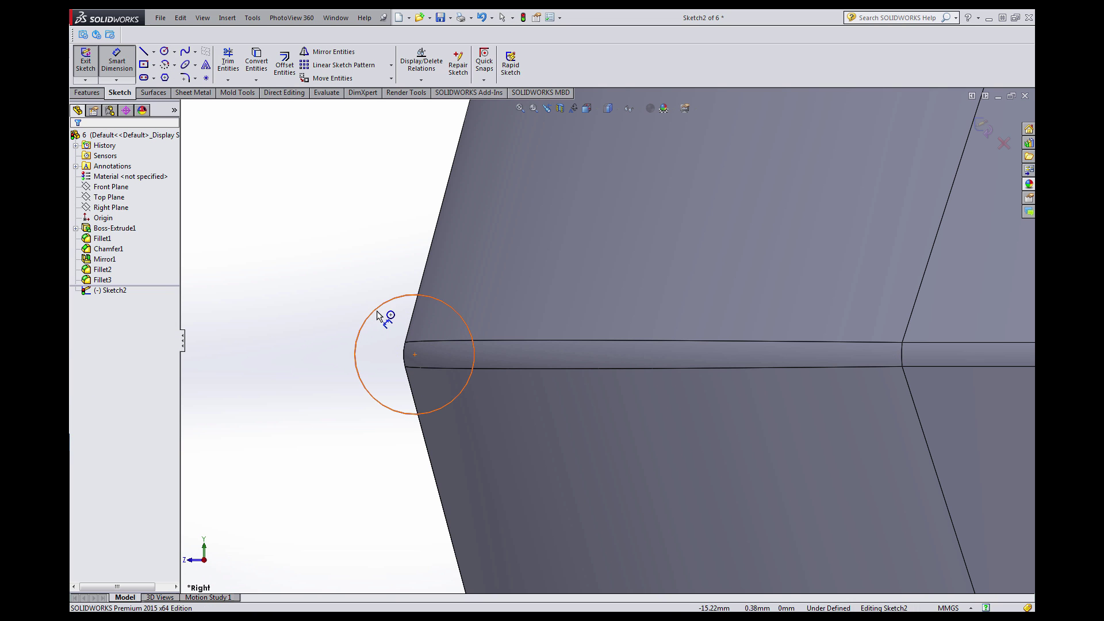
Dimension the circle's diameter as 2 mm.
left_click(380, 314)
left_click(352, 256)
type("2mm")
key("Return")
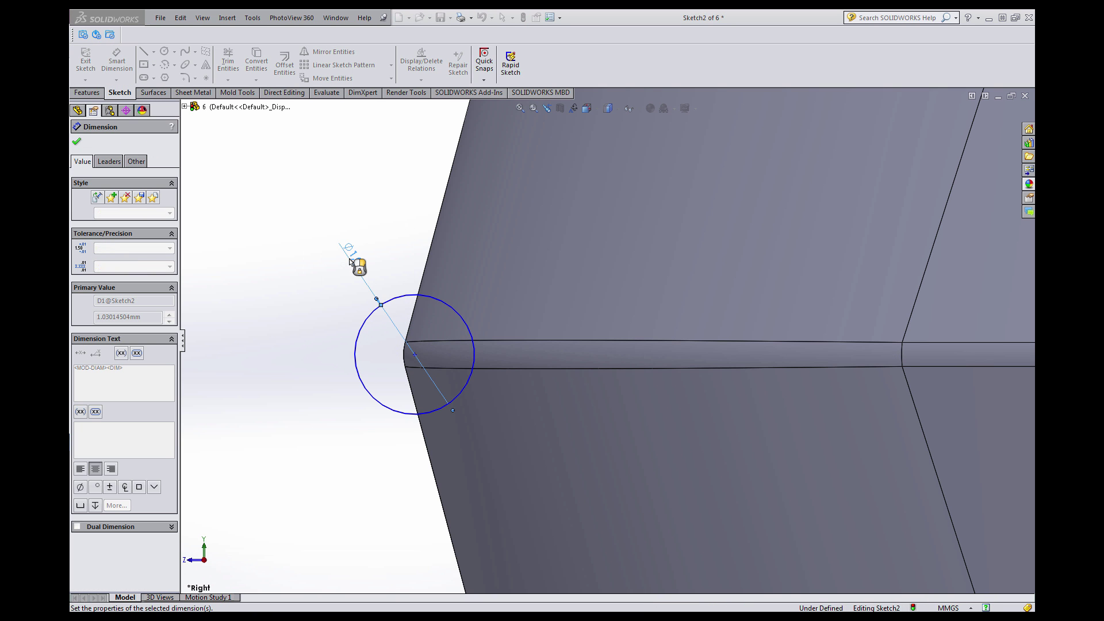
key("Escape")
Make the circle concentric with the small arc edge of the seam fillet.
scroll(404, 363, "down", 2)
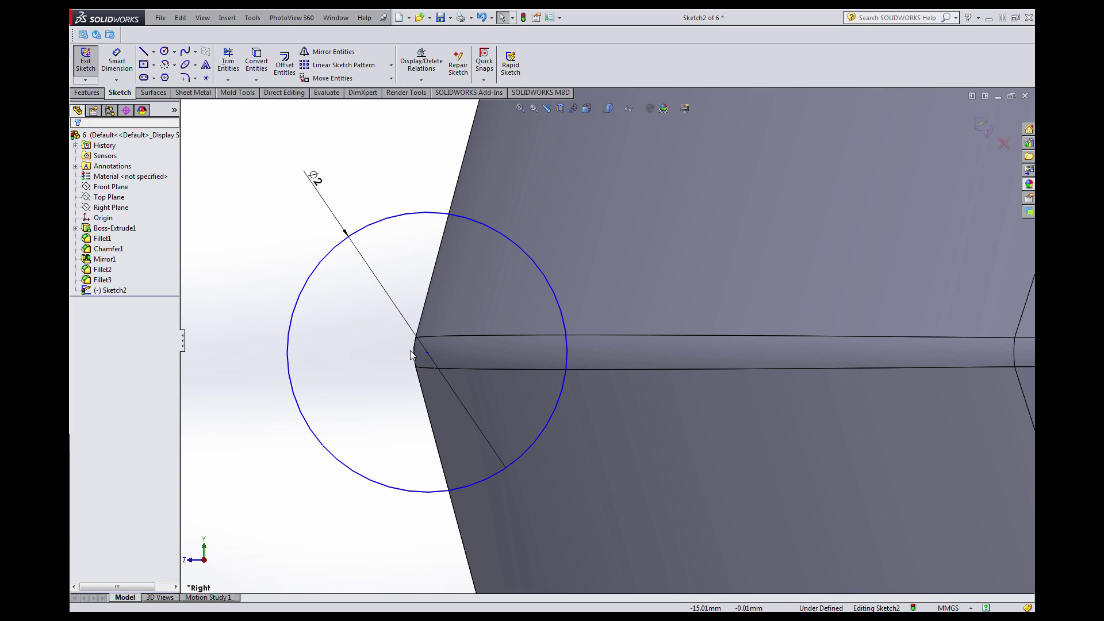
left_click(319, 264)
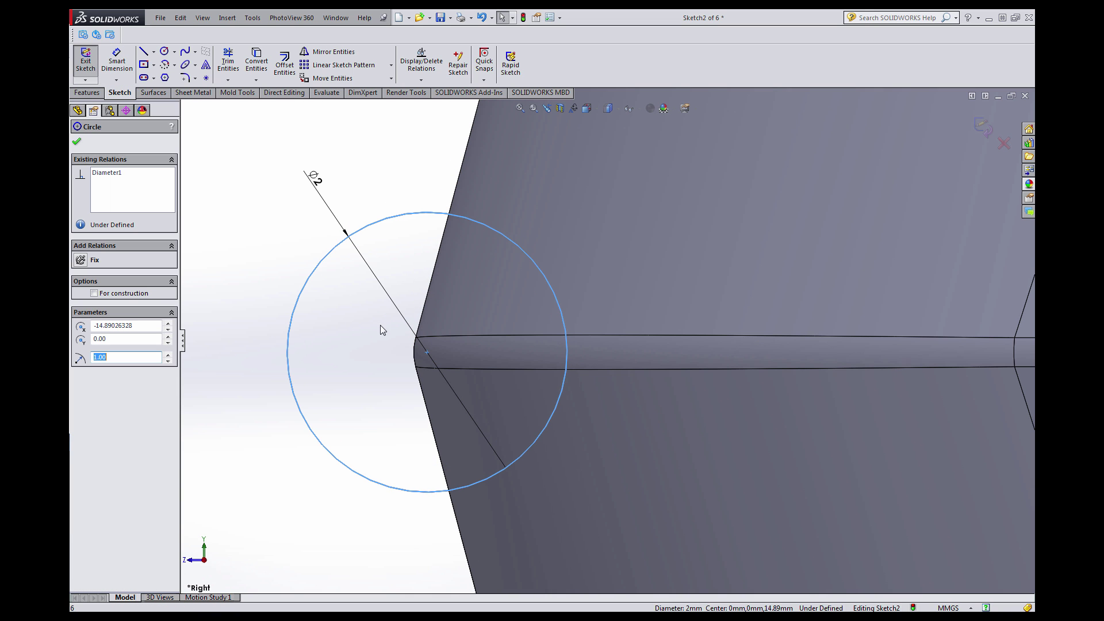
left_click(413, 351)
left_click(412, 351, "ctrl")
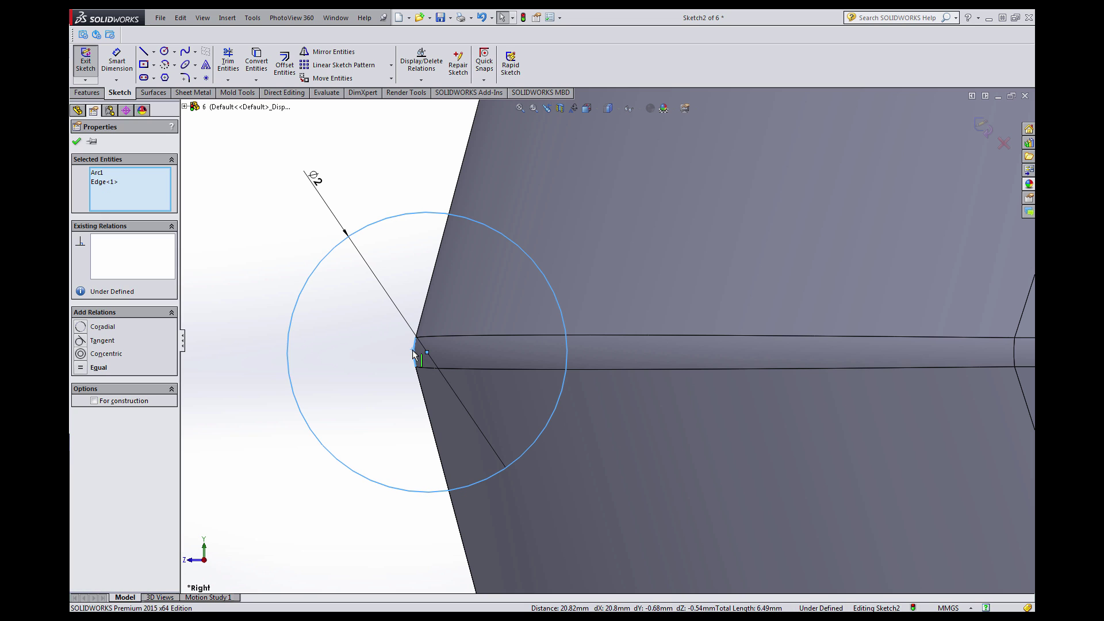
left_click(90, 357)
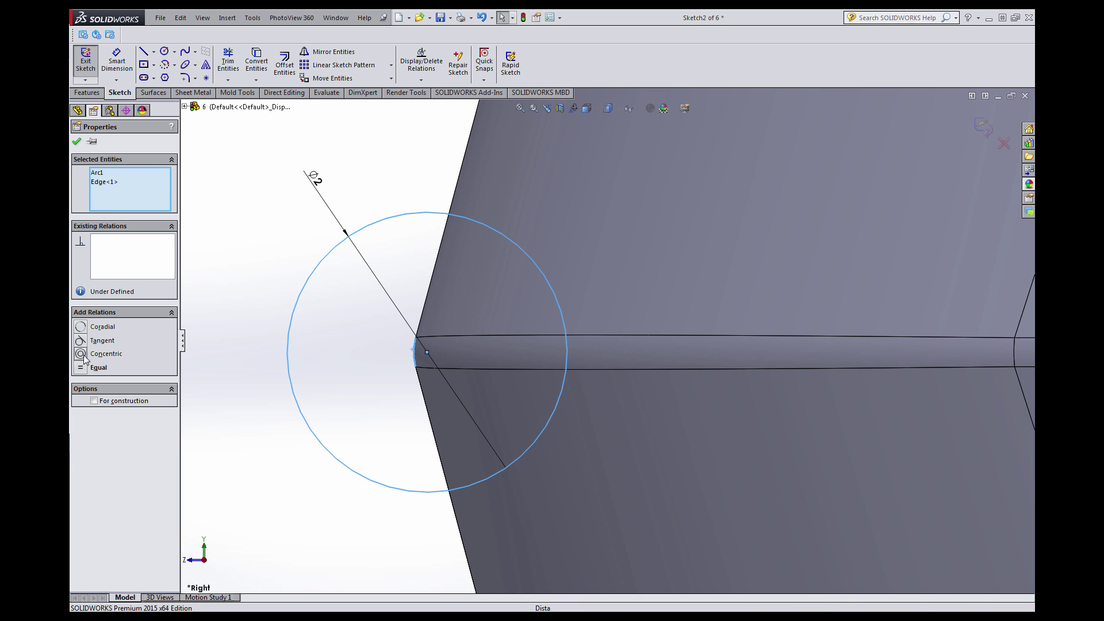
left_click(202, 275)
scroll(661, 294, "up", 6)
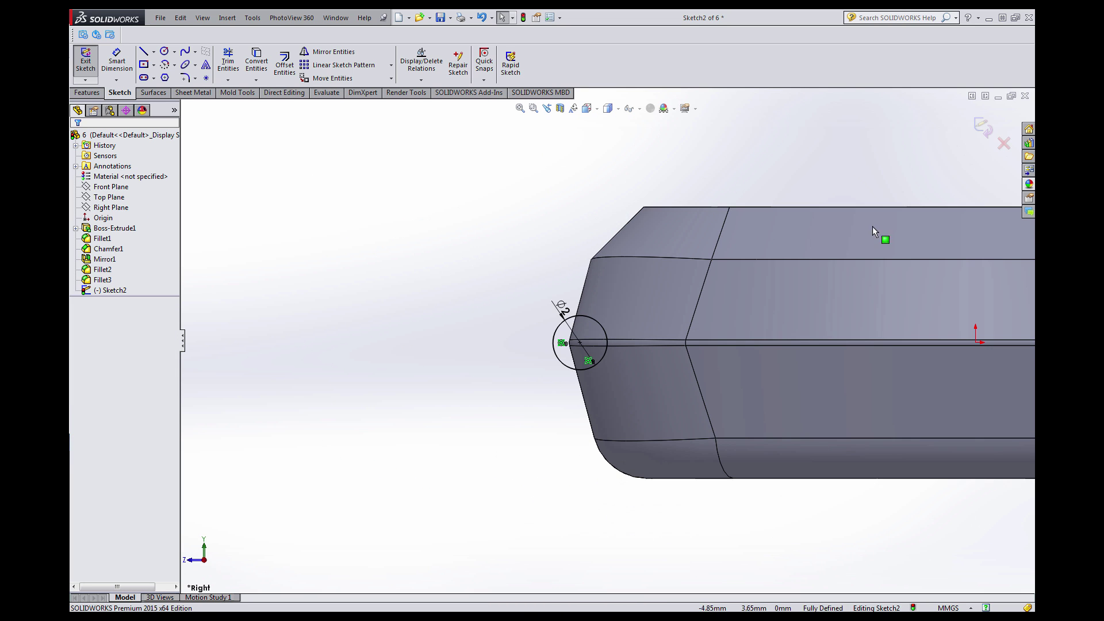
Close the circle sketch on the Right Plane and open a new sketch on the Top Plane.
left_click(980, 126)
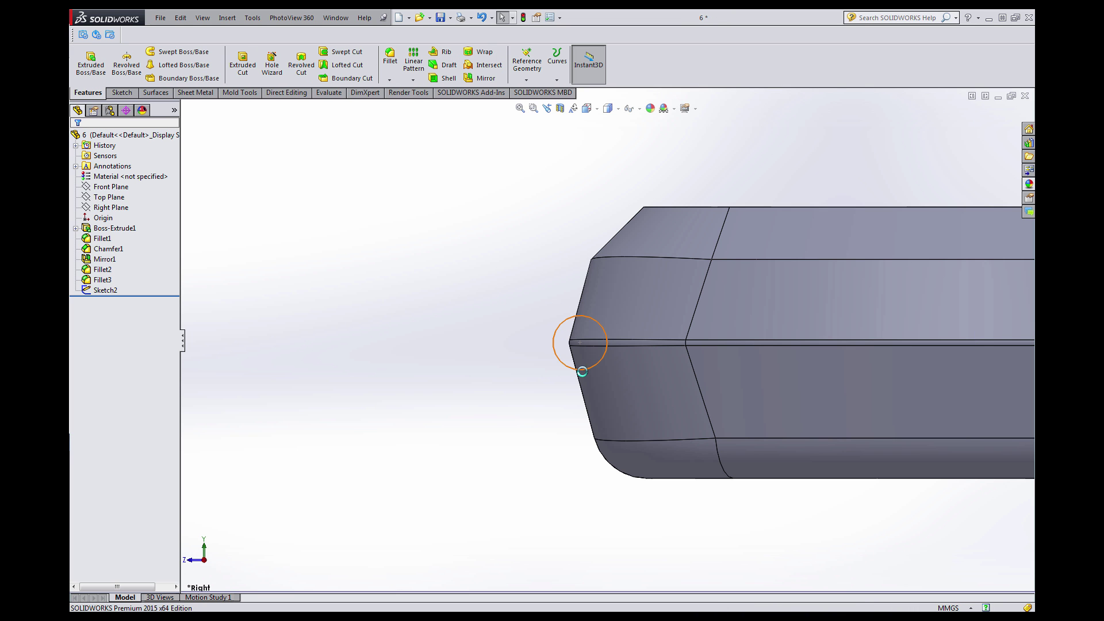
mouse_move(594, 371)
middle_mouse_down()
mouse_move(686, 416)
mouse_move(589, 405)
middle_mouse_up()
scroll(588, 405, "up", 5)
scroll(432, 305, "down", 3)
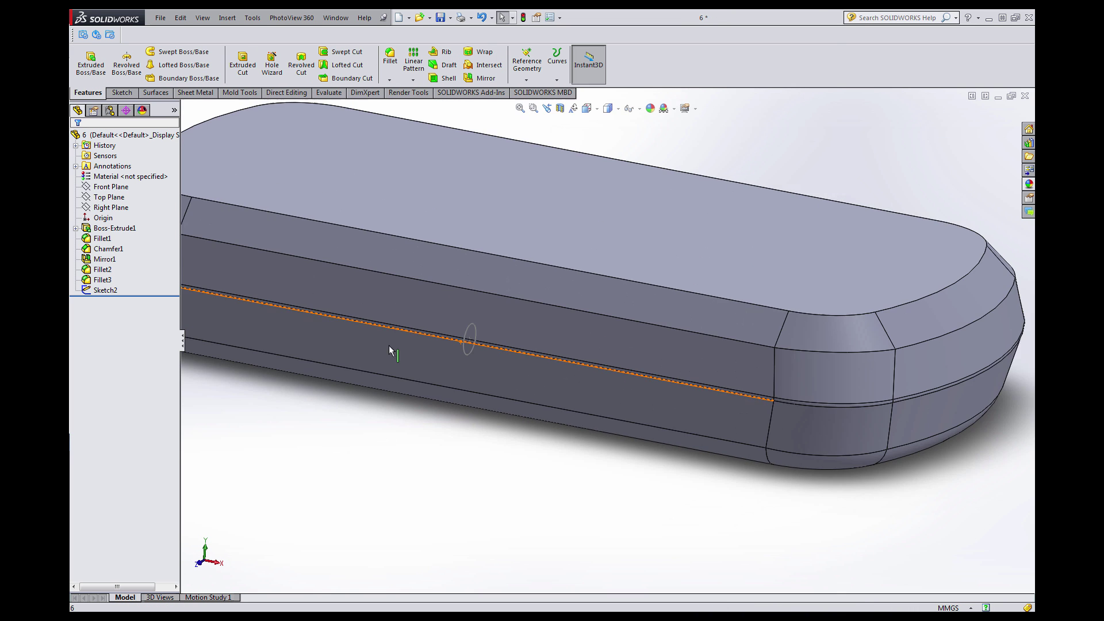
scroll(384, 332, "up", 5)
scroll(482, 330, "down", 7)
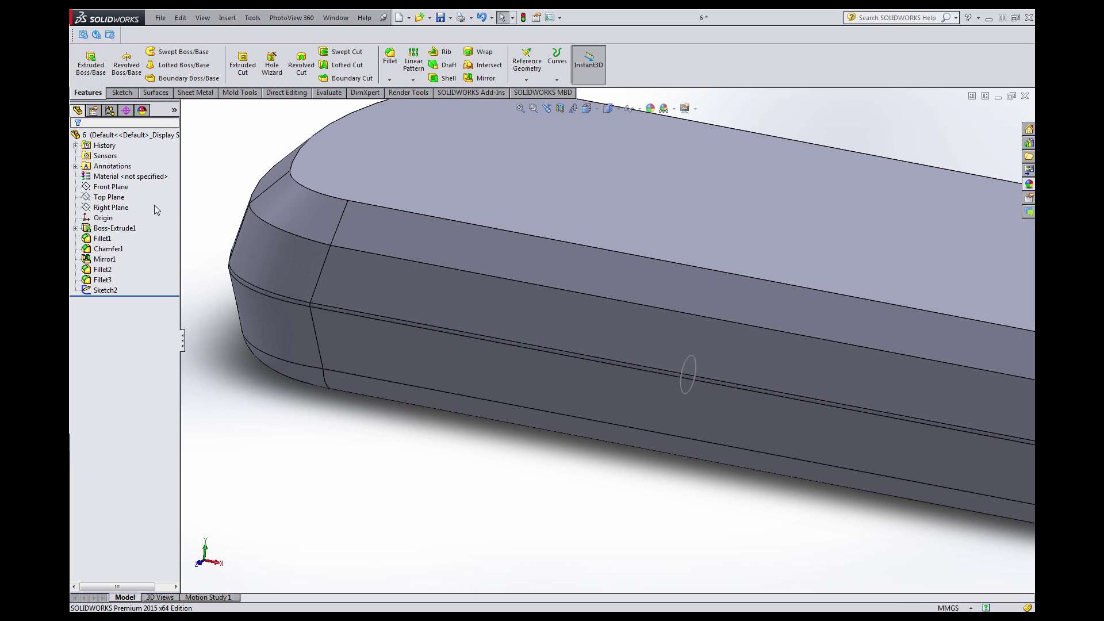
left_click(118, 198)
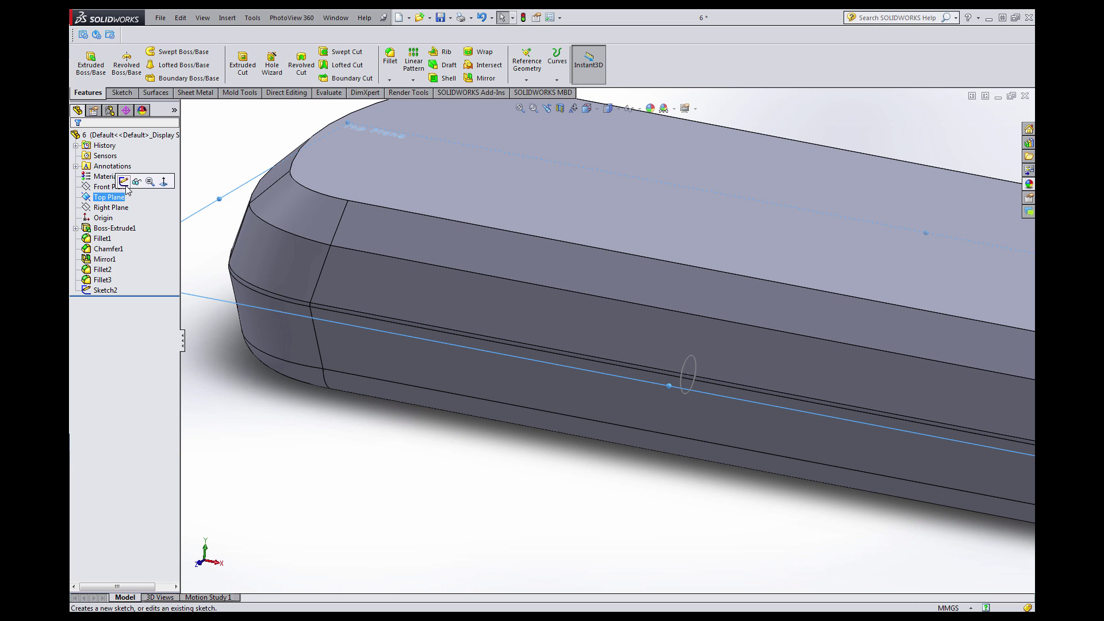
left_click(127, 182)
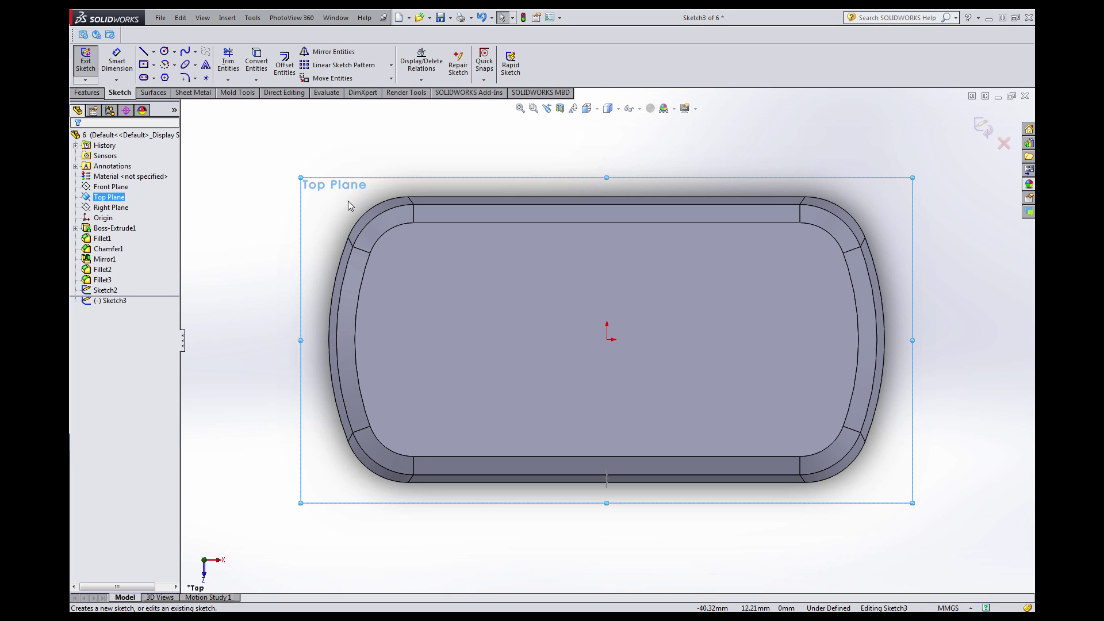
Convert both long straight outer edges, the two corner arcs and the end arc between them into sketch entities.
scroll(460, 202, "down", 3)
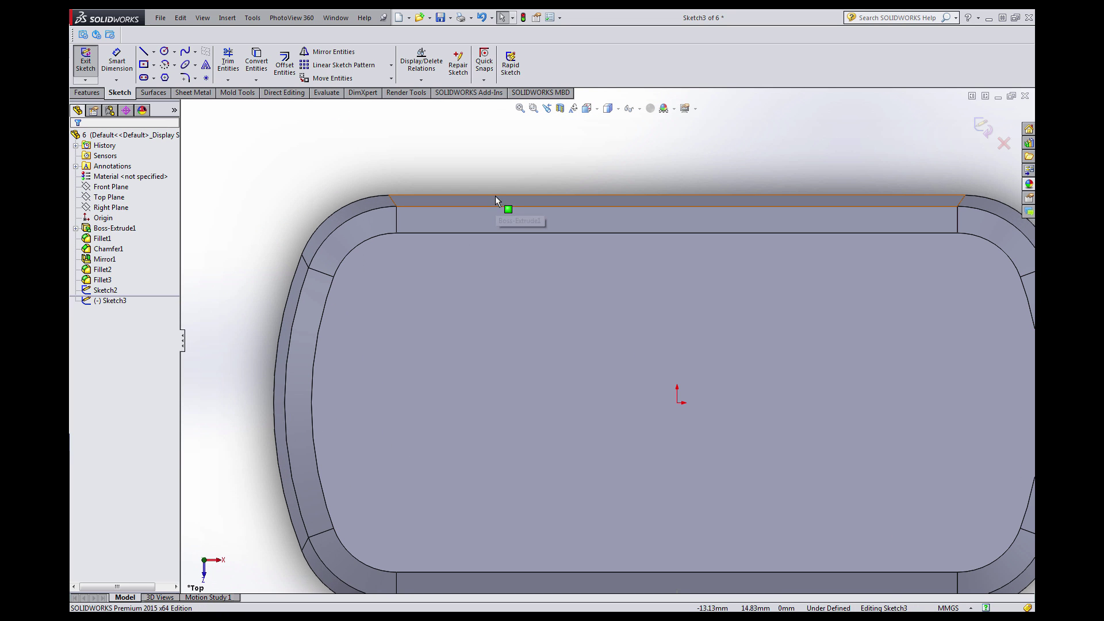
left_click(498, 198)
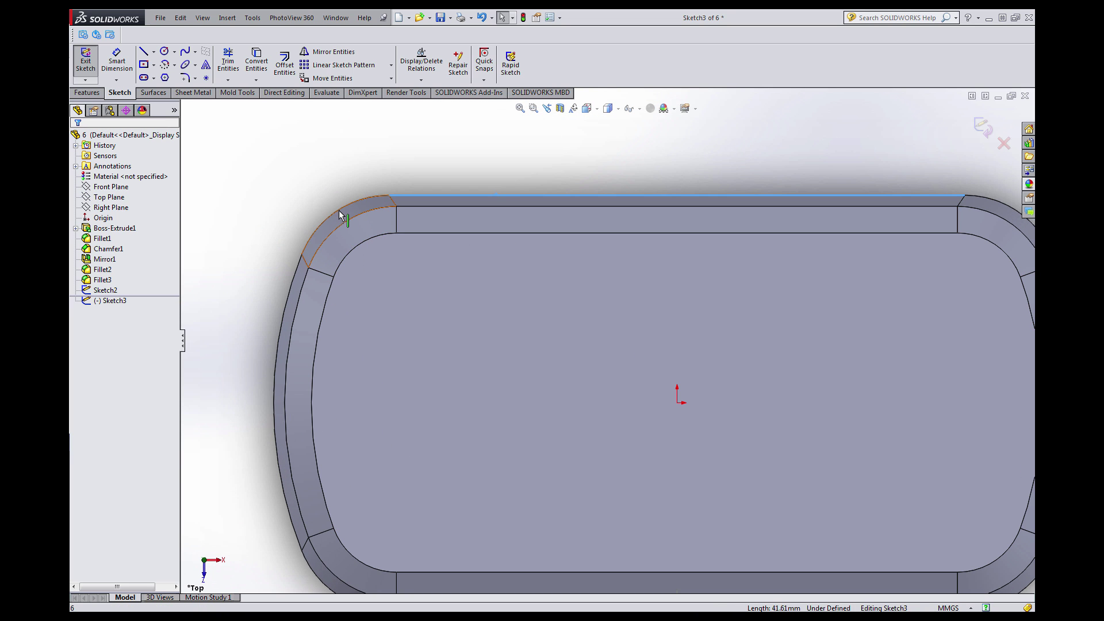
left_click(297, 272)
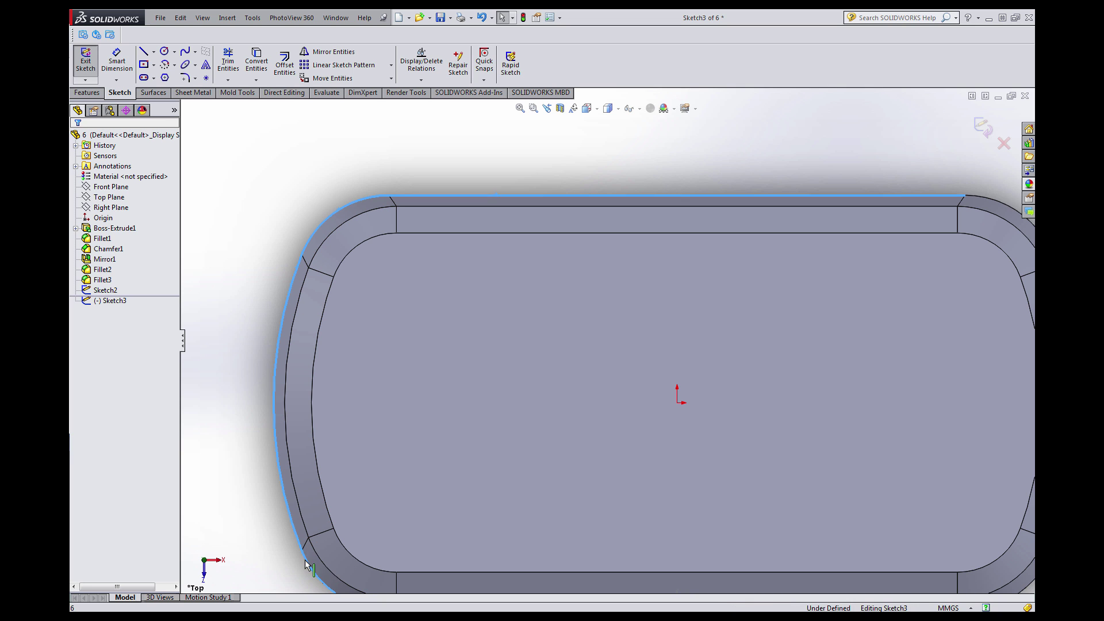
scroll(305, 560, "up", 3)
scroll(426, 540, "down", 4)
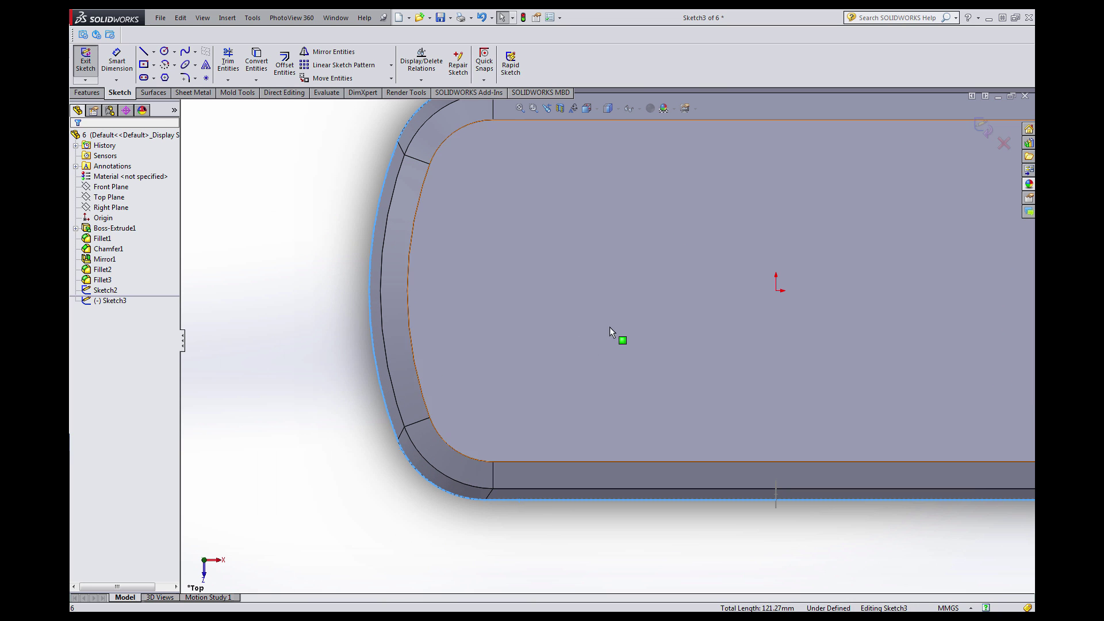
scroll(684, 293, "up", 2)
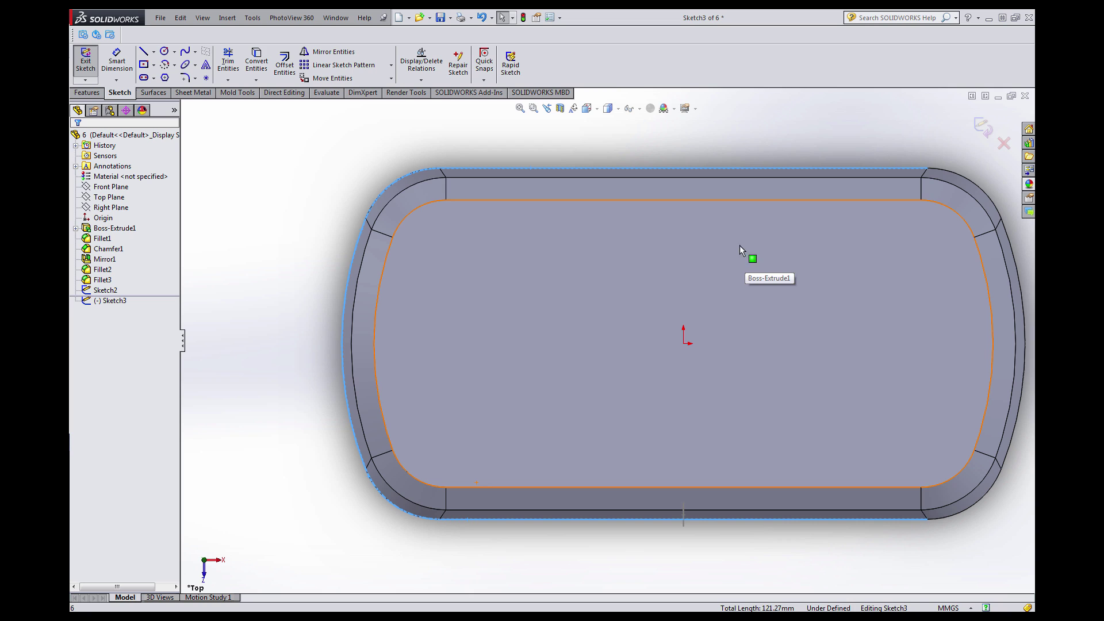
left_click(256, 63)
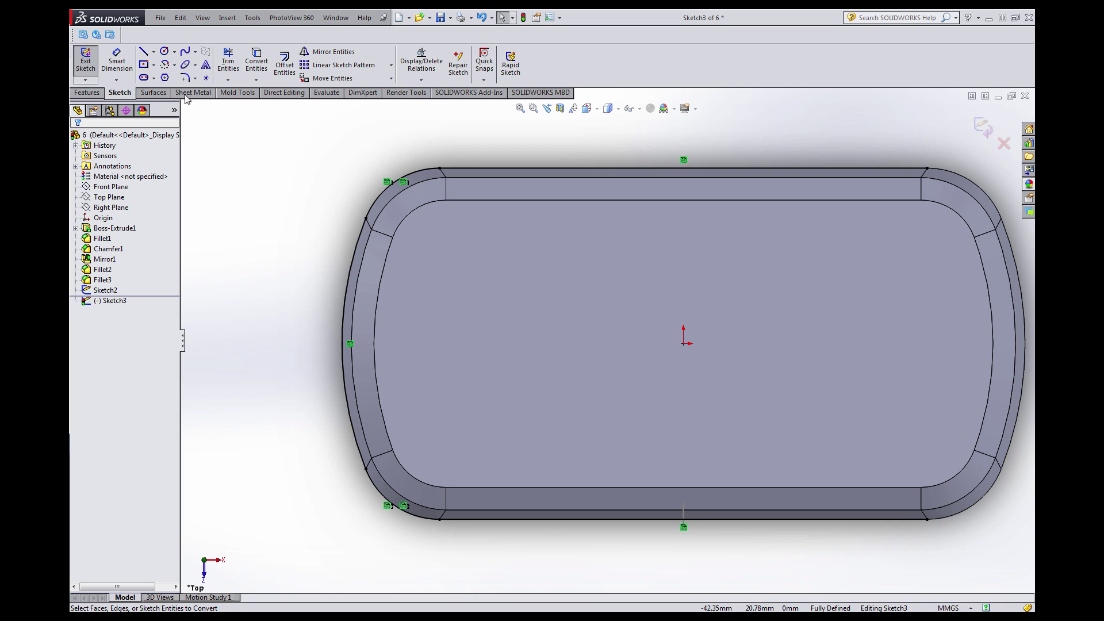
Draw a vertical centerline through the origin between the midpoints of the two long converted lines.
left_click(154, 52)
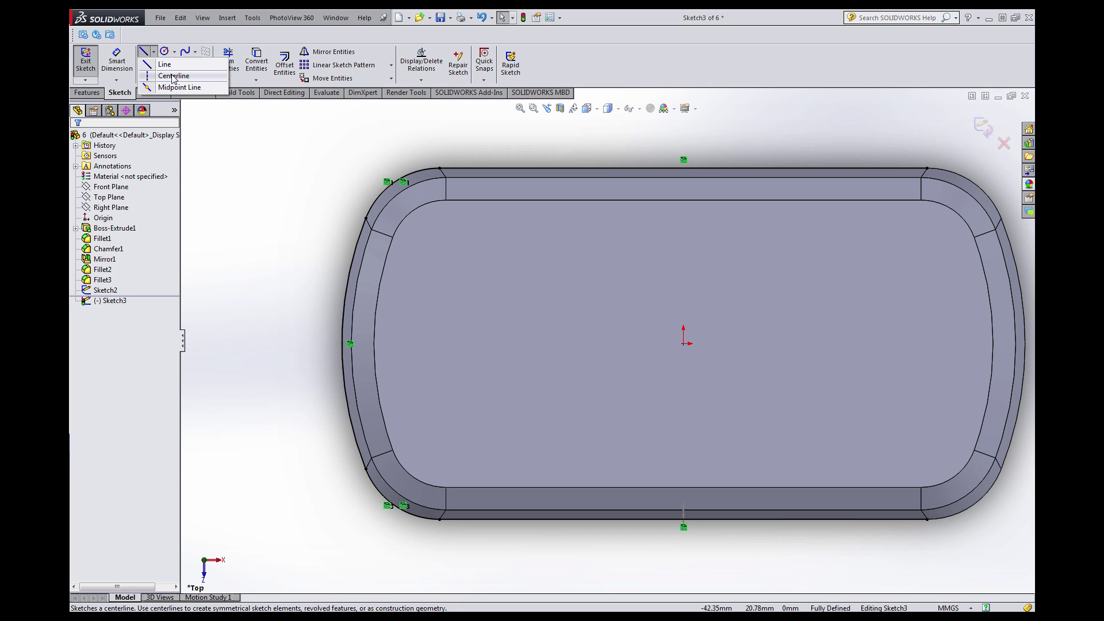
left_click(173, 77)
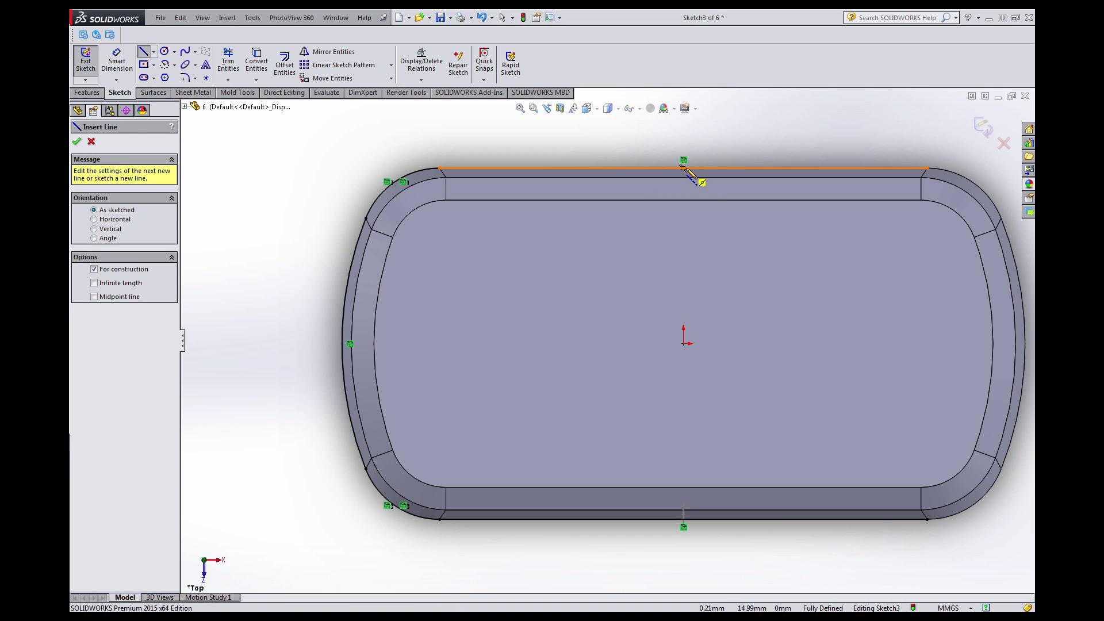
left_click(683, 168)
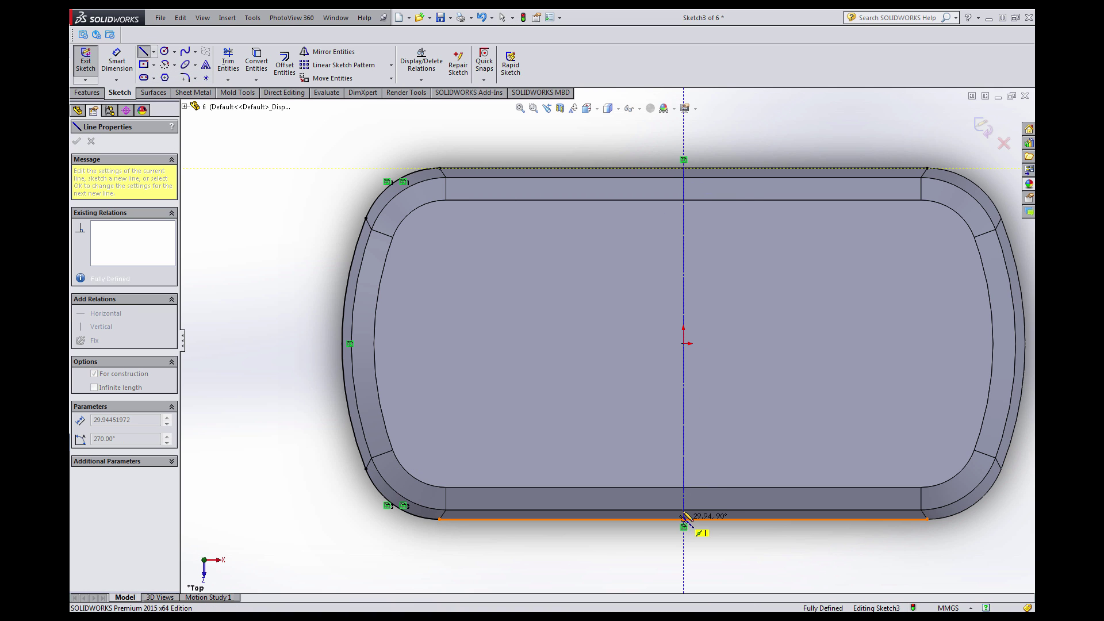
left_click(683, 518)
key("Escape")
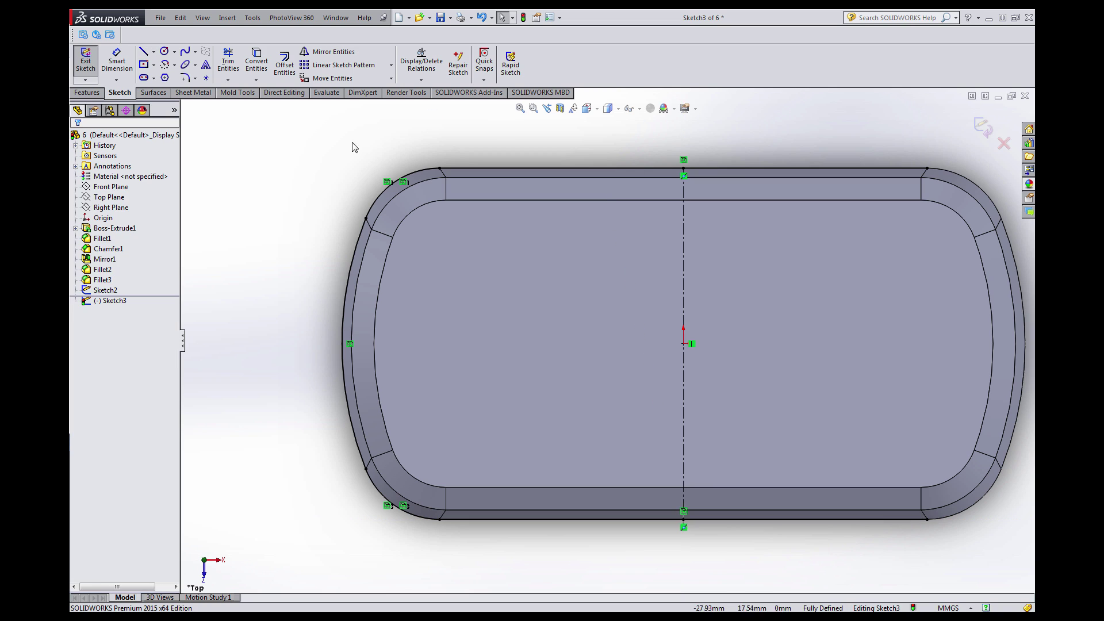
Power-trim the halves of both long lines on the +X side of the centerline and close the sketch.
left_click(229, 63)
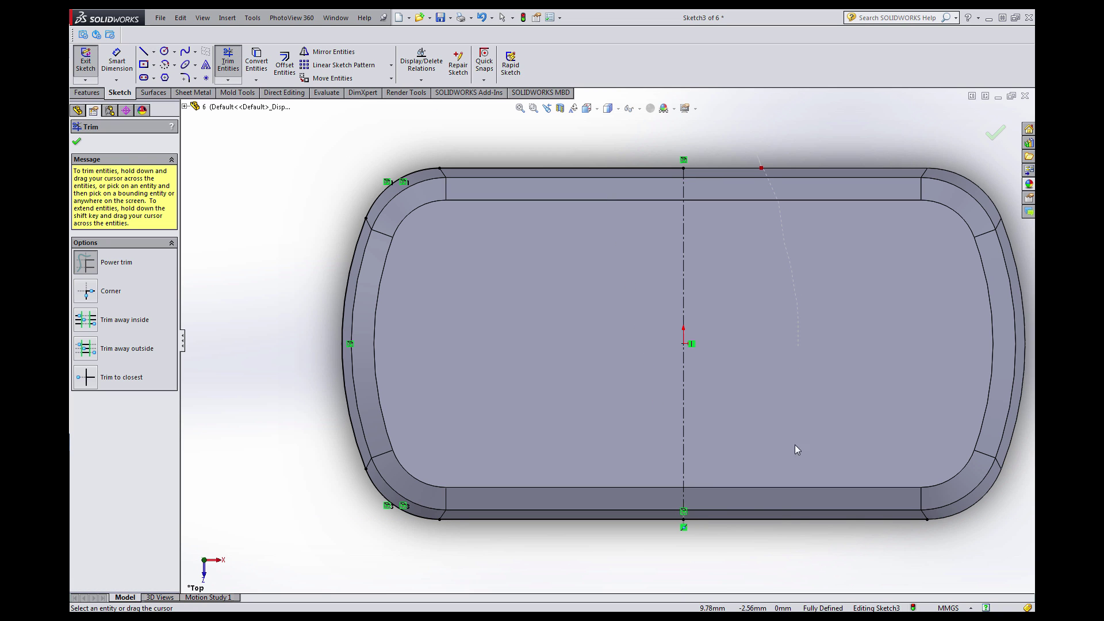
left_click_drag(796, 450, 780, 573)
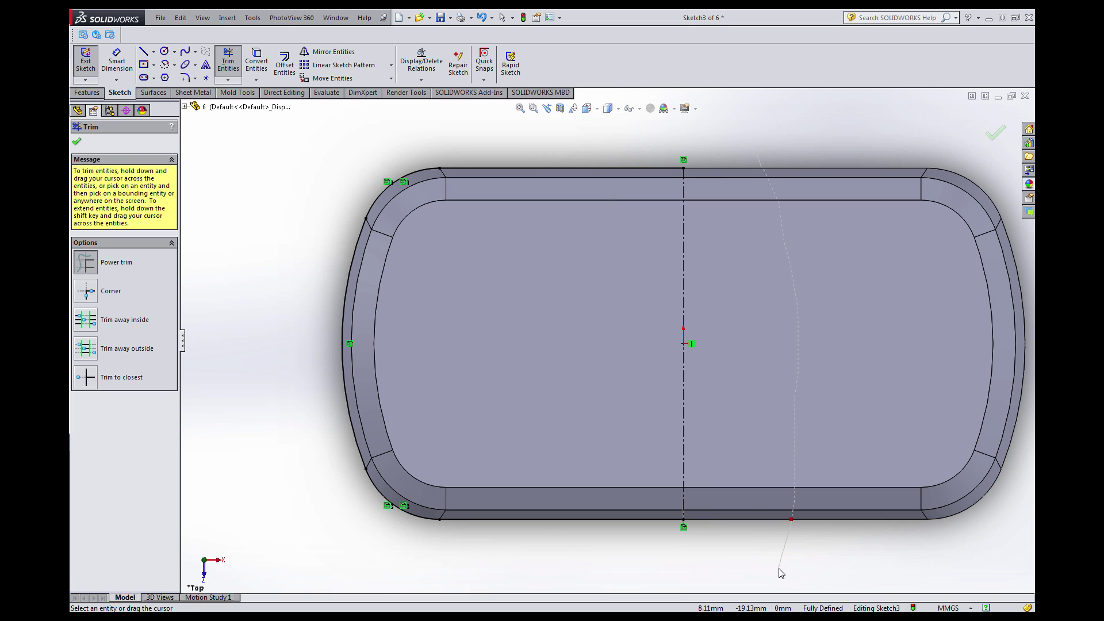
left_click(996, 131)
left_click(982, 126)
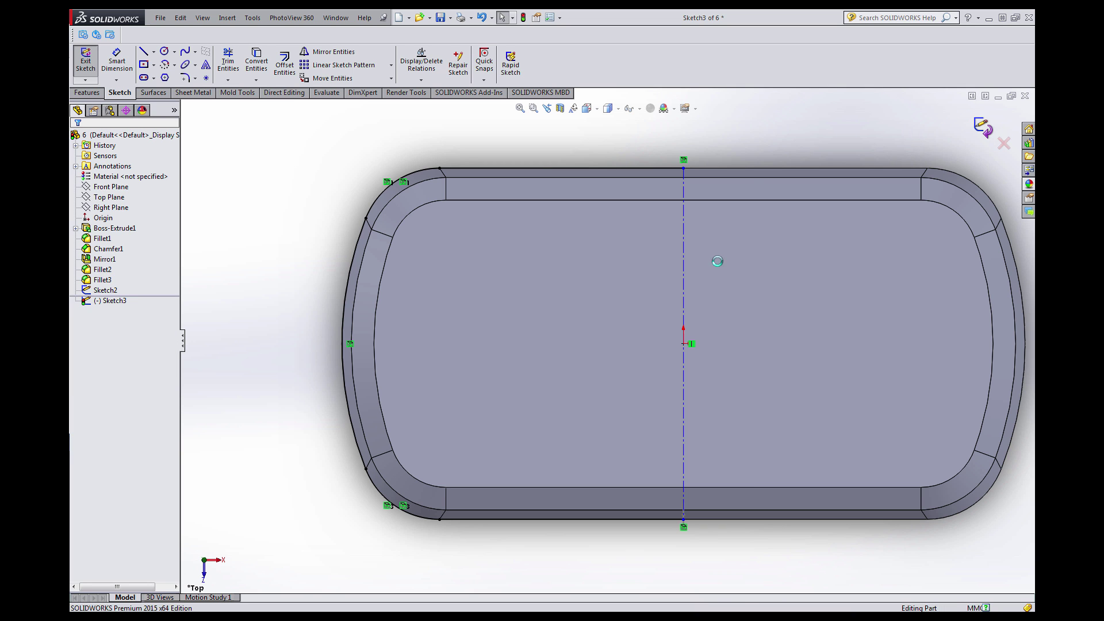
Make a swept cut along half of the body's seam, using the 2 mm circle as profile and the trimmed outline sketch as path.
middle_click_drag(556, 344, 604, 216)
scroll(624, 433, "down", 2)
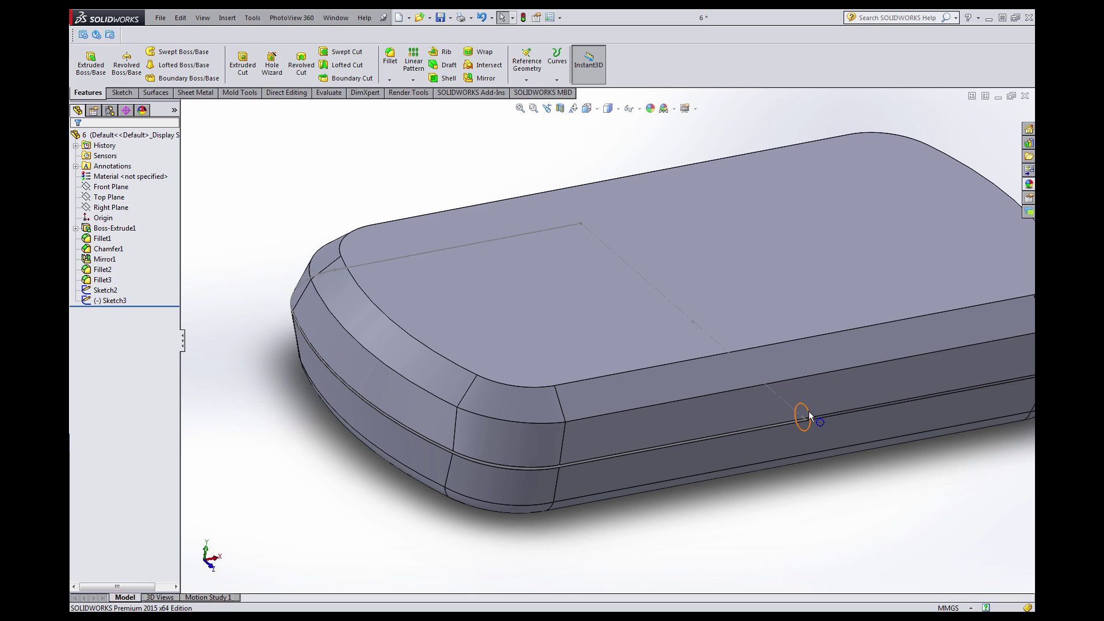
left_click(106, 290)
left_click(115, 300)
left_click(345, 52)
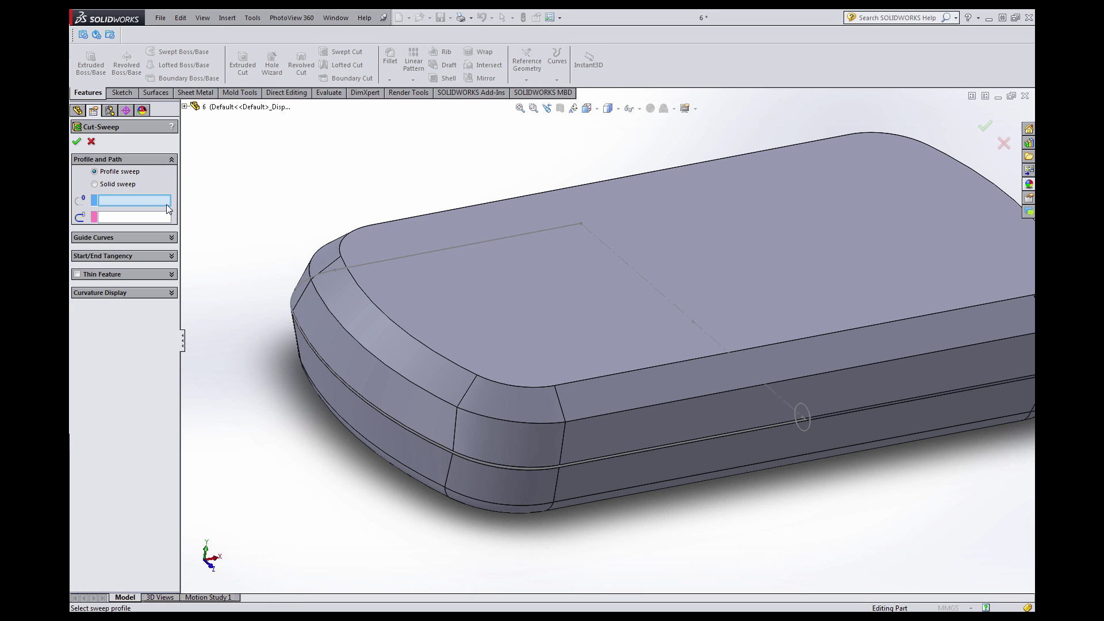
left_click(800, 407)
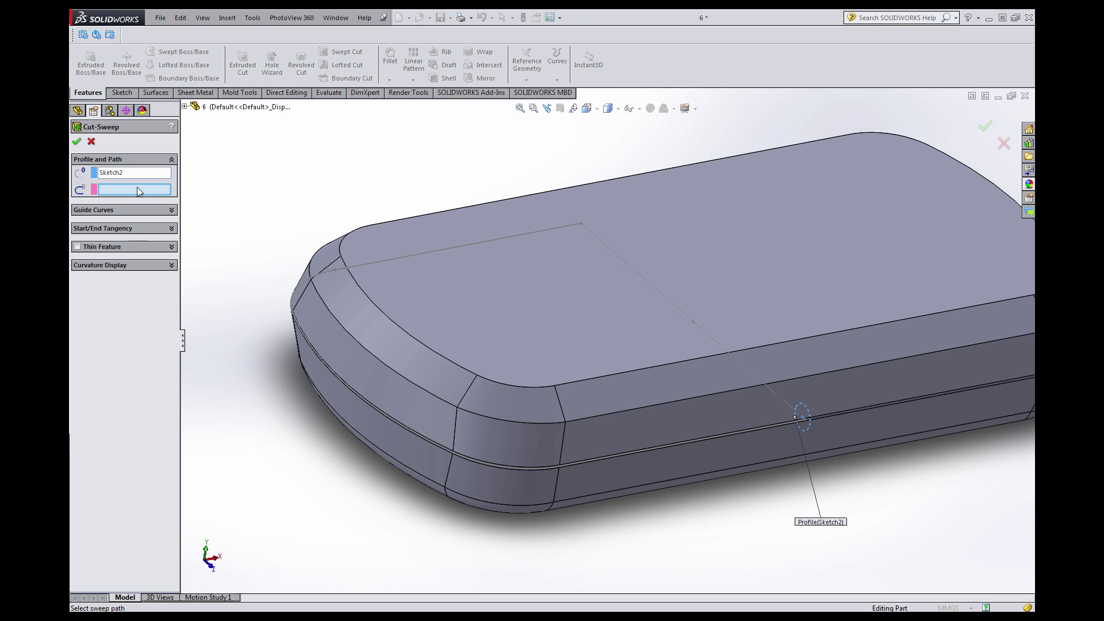
left_click(605, 458)
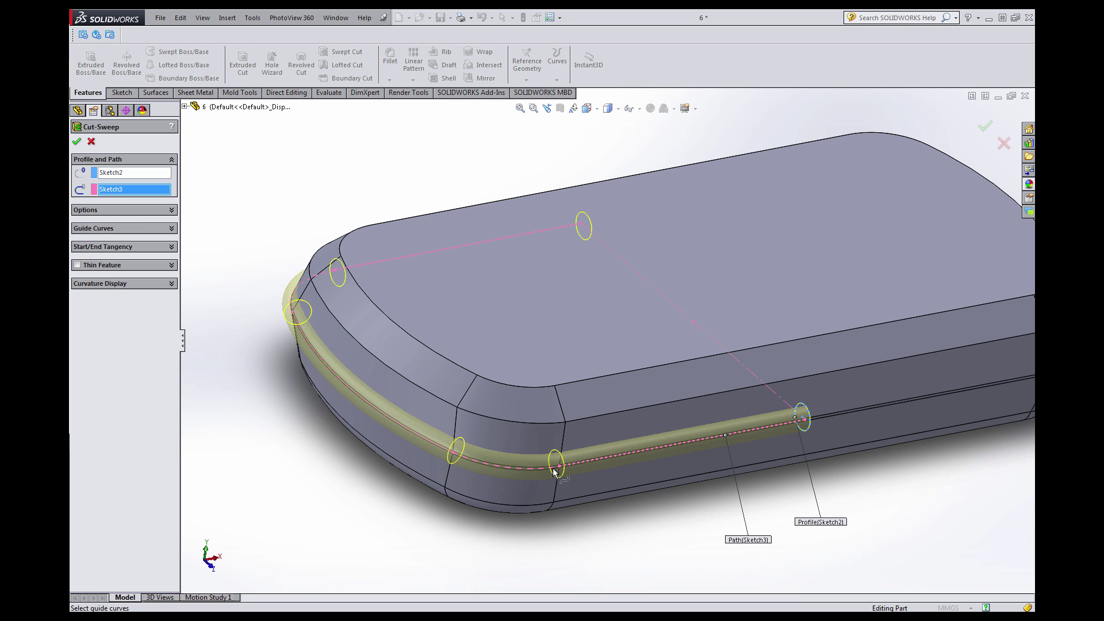
middle_click_drag(479, 325, 395, 326)
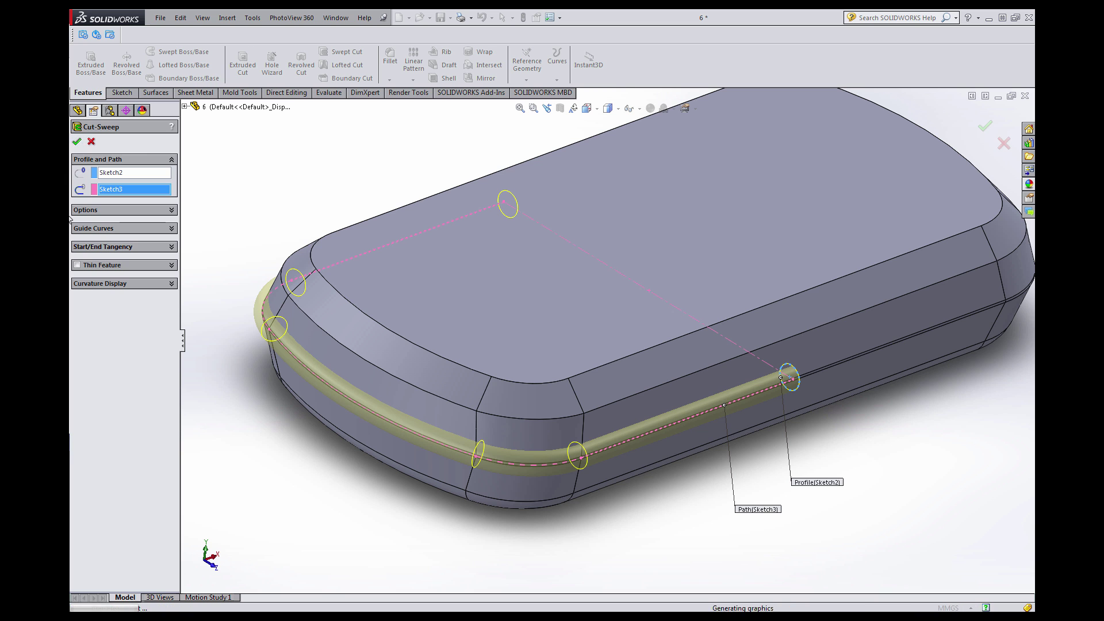
left_click(79, 141)
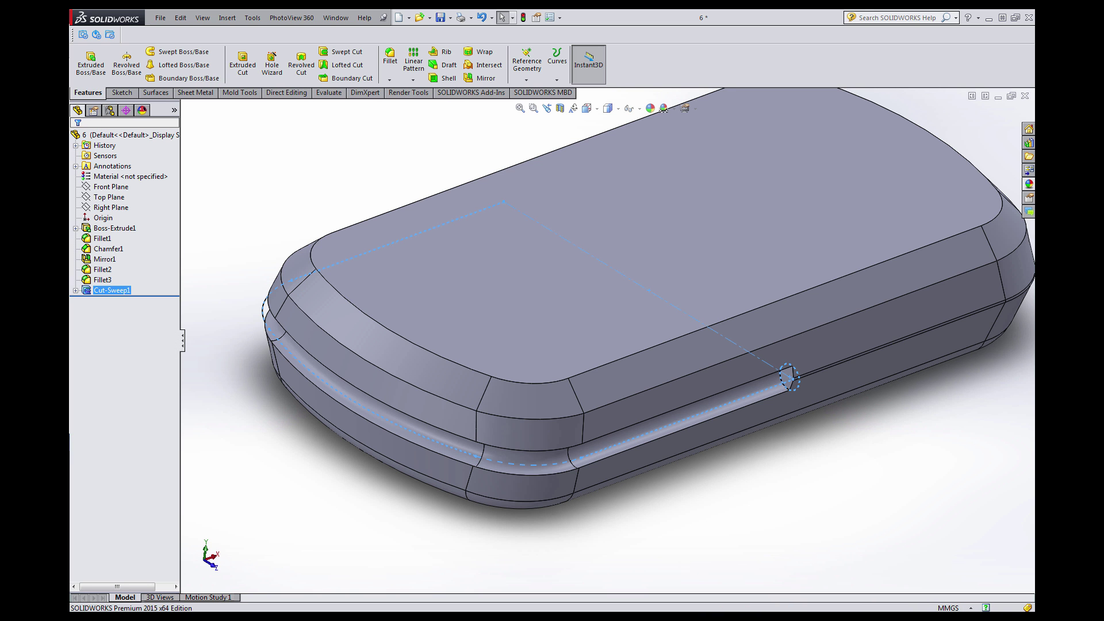
middle_click_drag(551, 241, 385, 201)
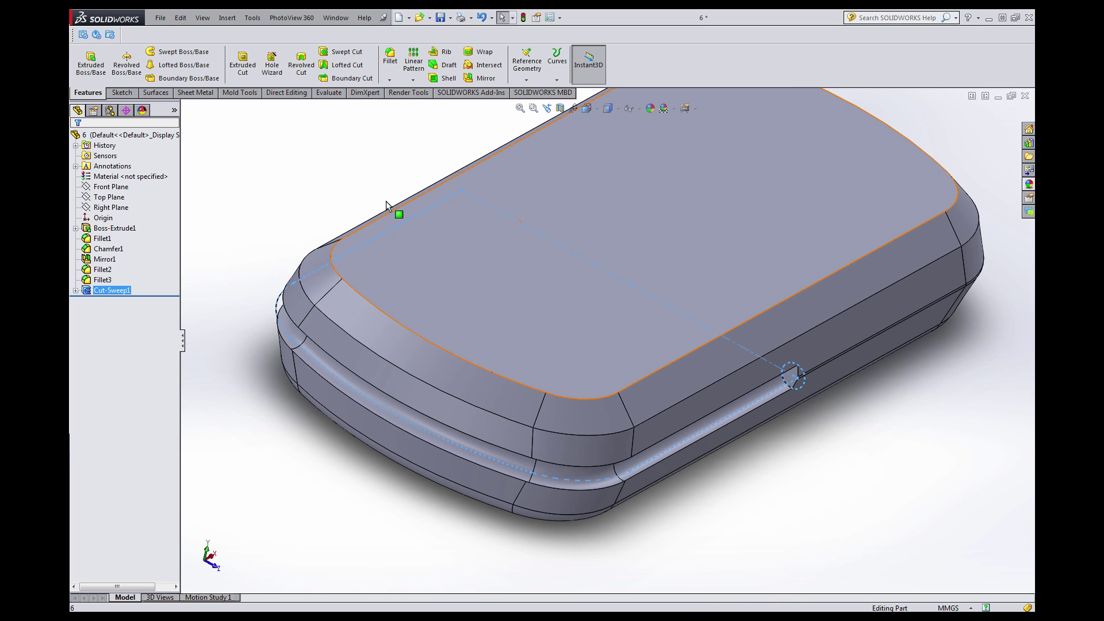
key("f")
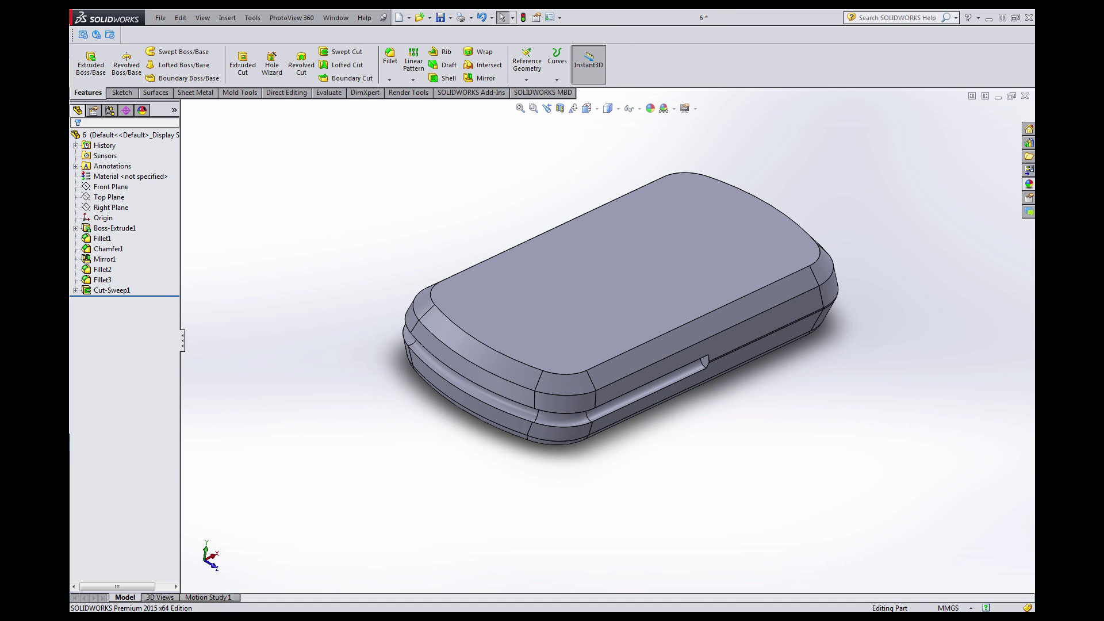
middle_click_drag(360, 315, 358, 305)
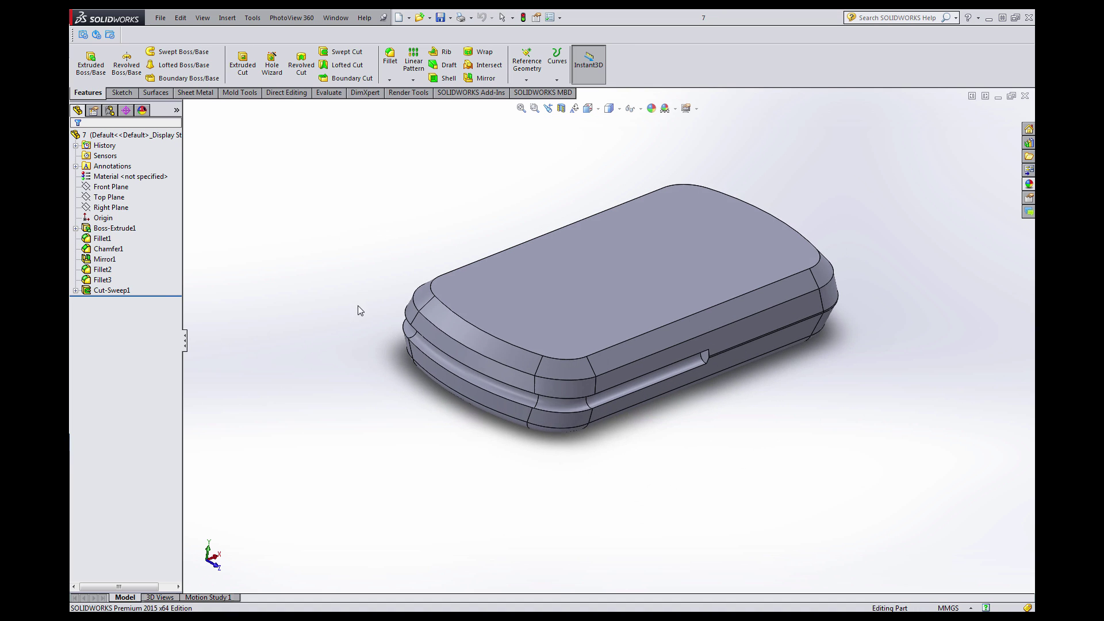
scroll(598, 297, "up", 2)
scroll(556, 213, "down", 1)
scroll(579, 228, "down", 1)
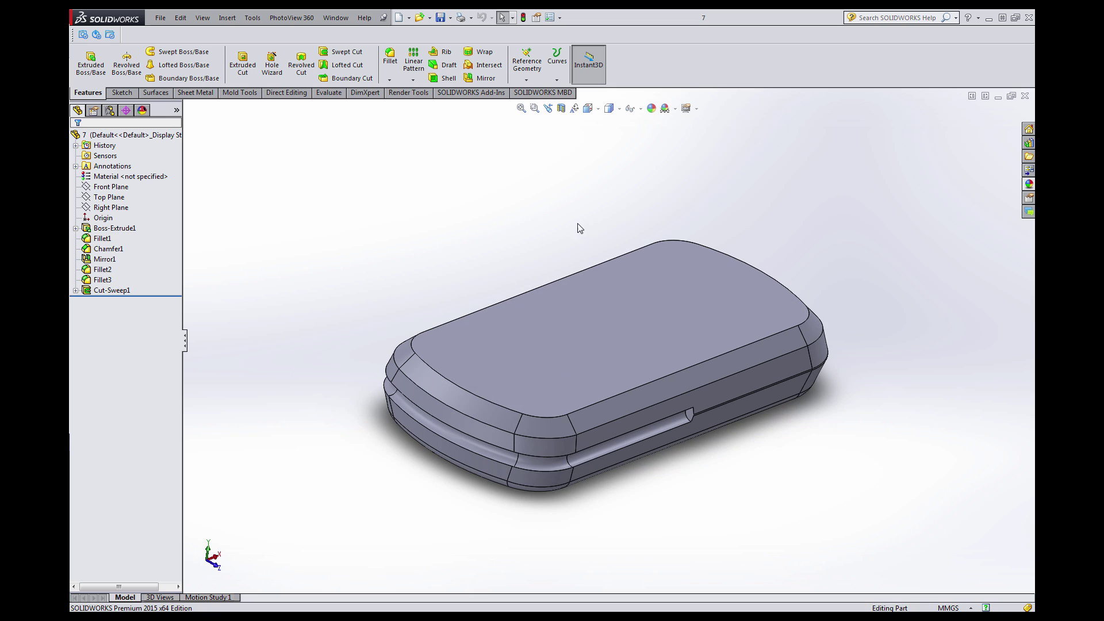
Create a reference plane parallel to the Front Plane and coincident with the seam point at the groove's end.
left_click(526, 80)
left_click(543, 92)
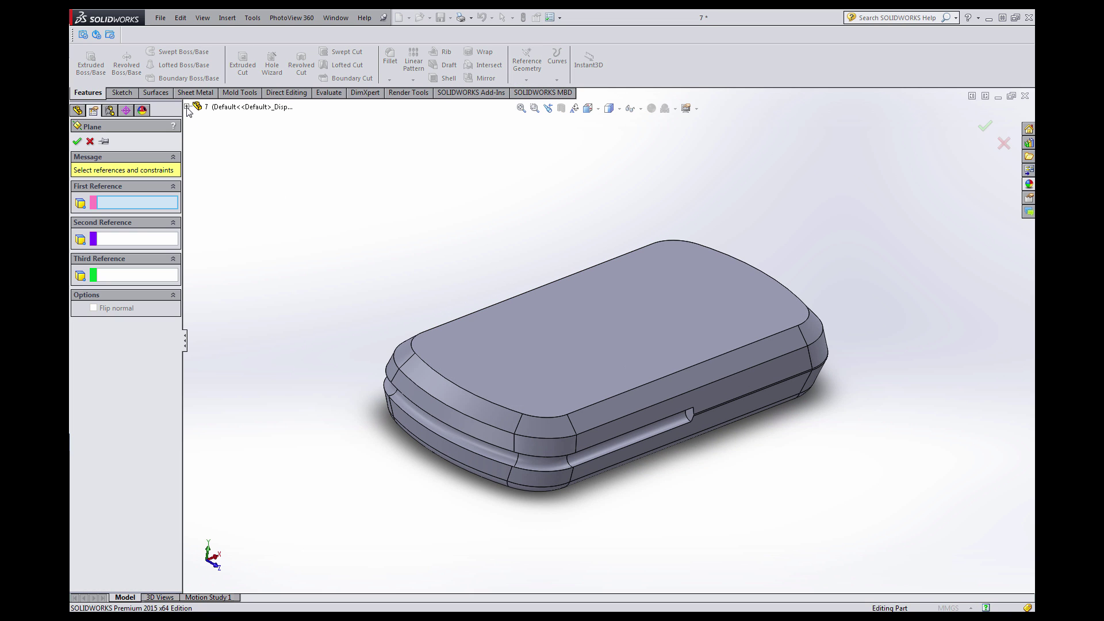
left_click(187, 107)
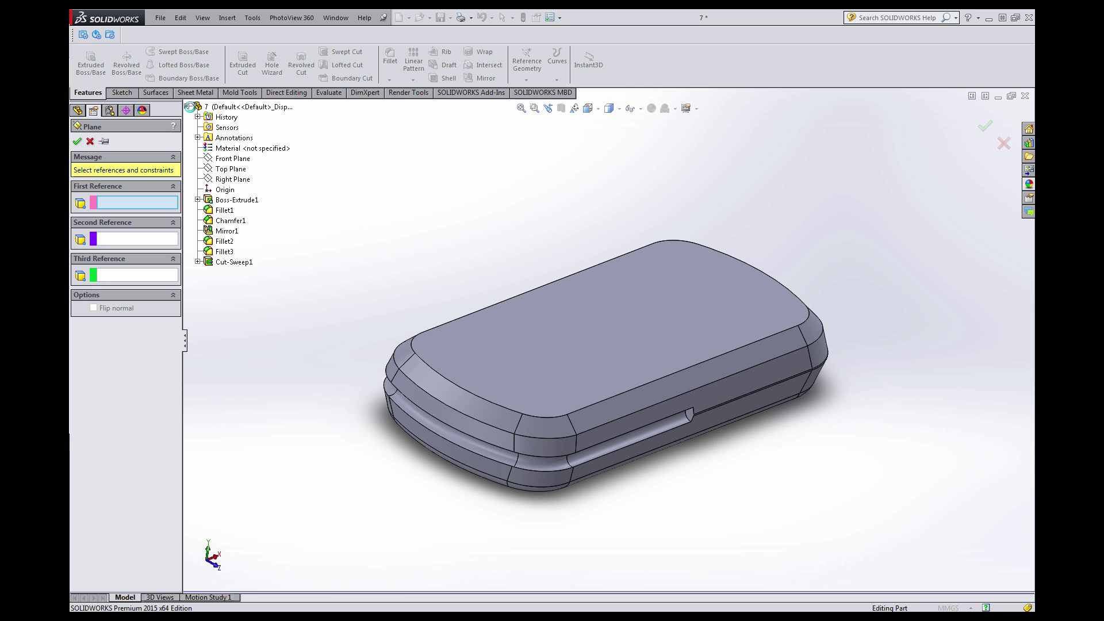
left_click(246, 163)
middle_click_drag(426, 366, 713, 394)
scroll(621, 379, "down", 10)
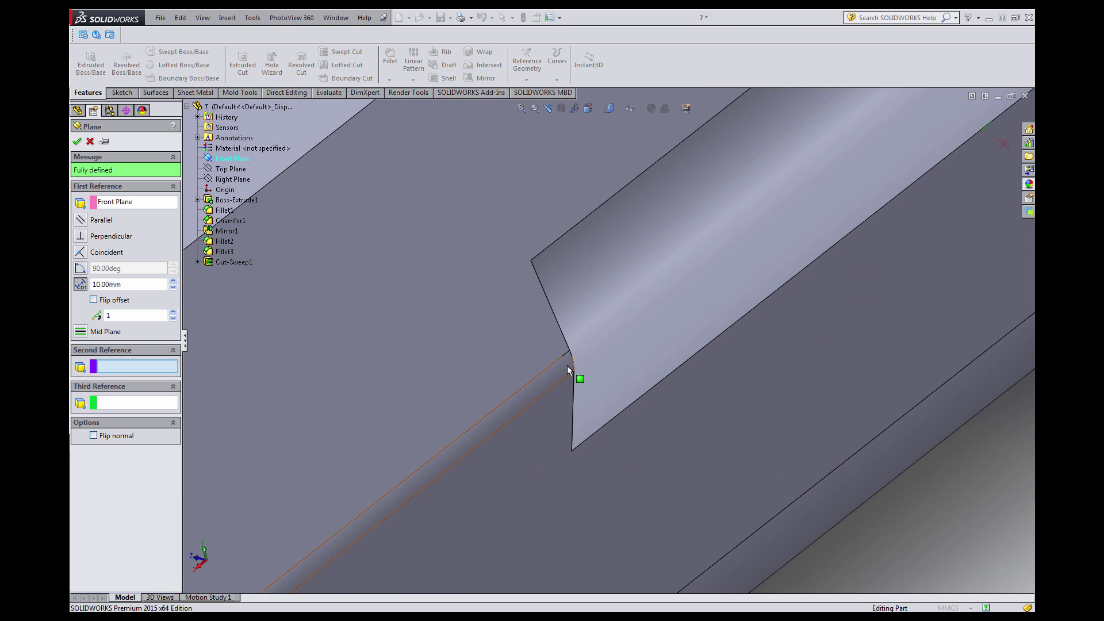
left_click(570, 364)
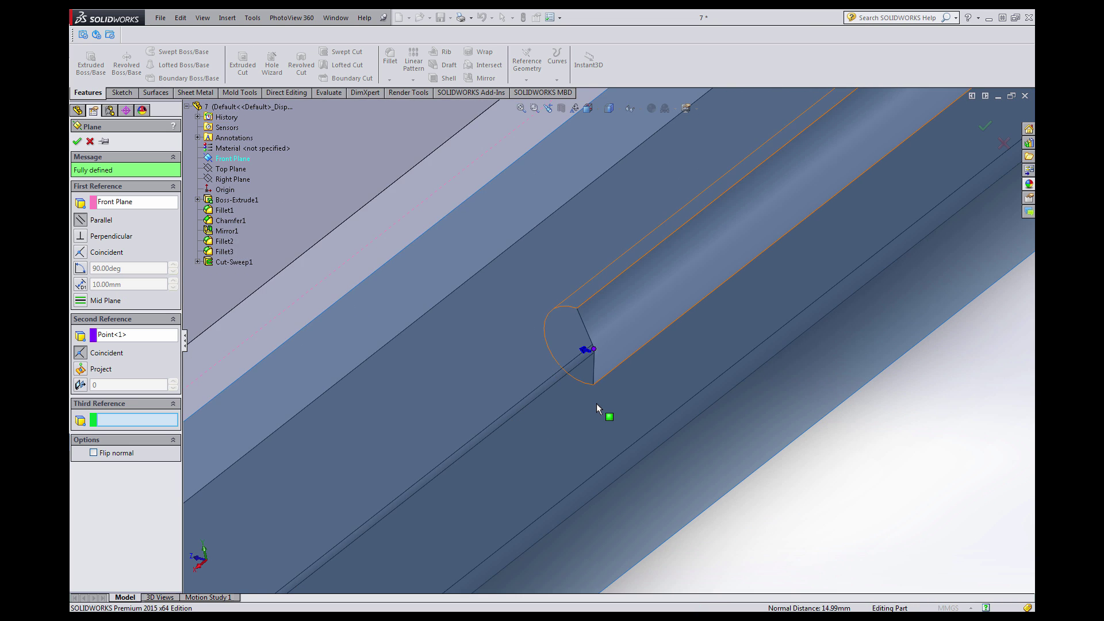
scroll(596, 402, "up", 9)
scroll(561, 392, "down", 1)
scroll(518, 379, "up", 4)
middle_click_drag(482, 369, 406, 296)
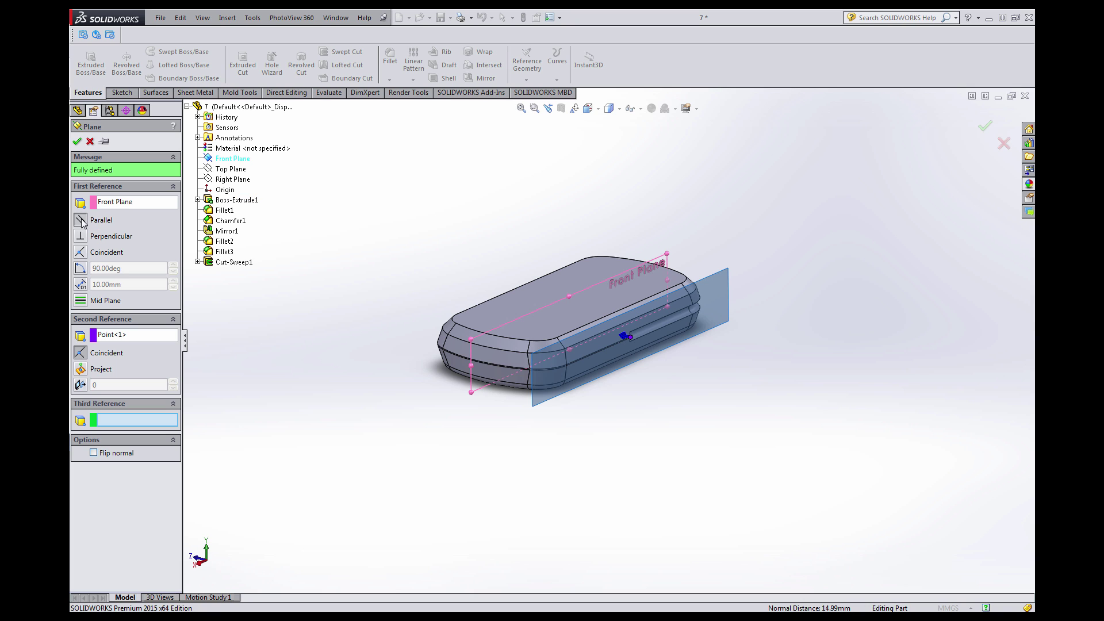
scroll(579, 333, "down", 3)
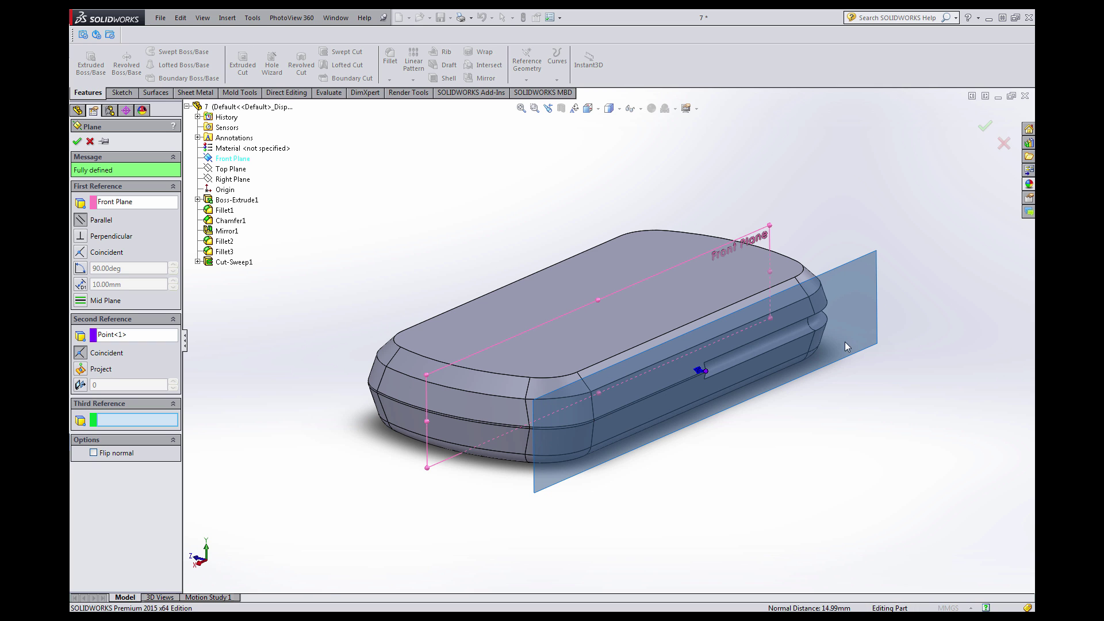
scroll(592, 395, "down", 5)
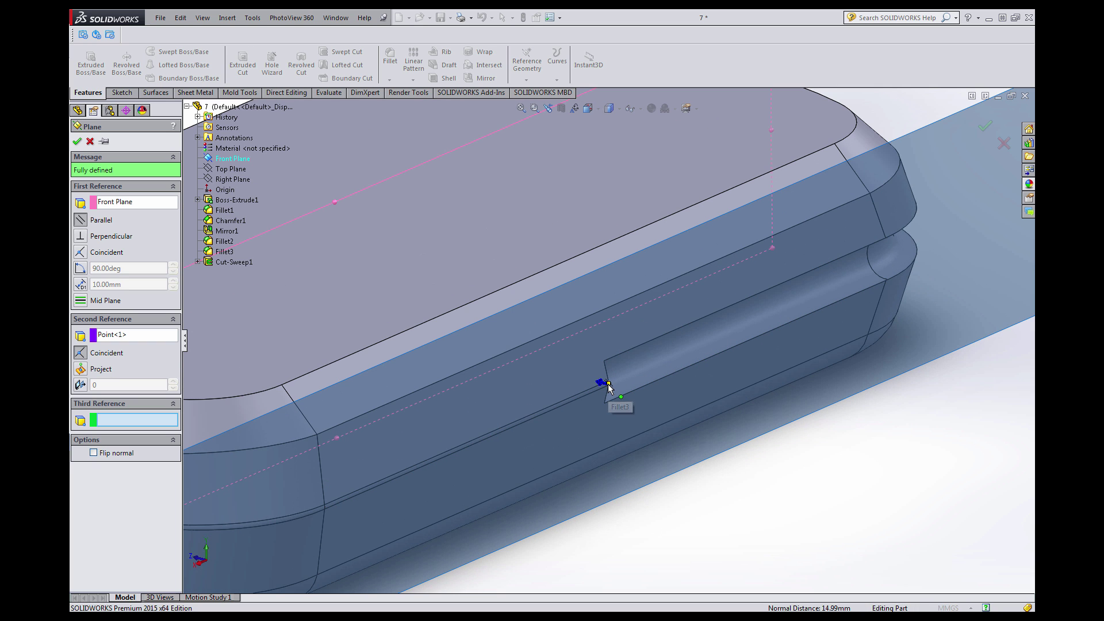
scroll(608, 388, "up", 8)
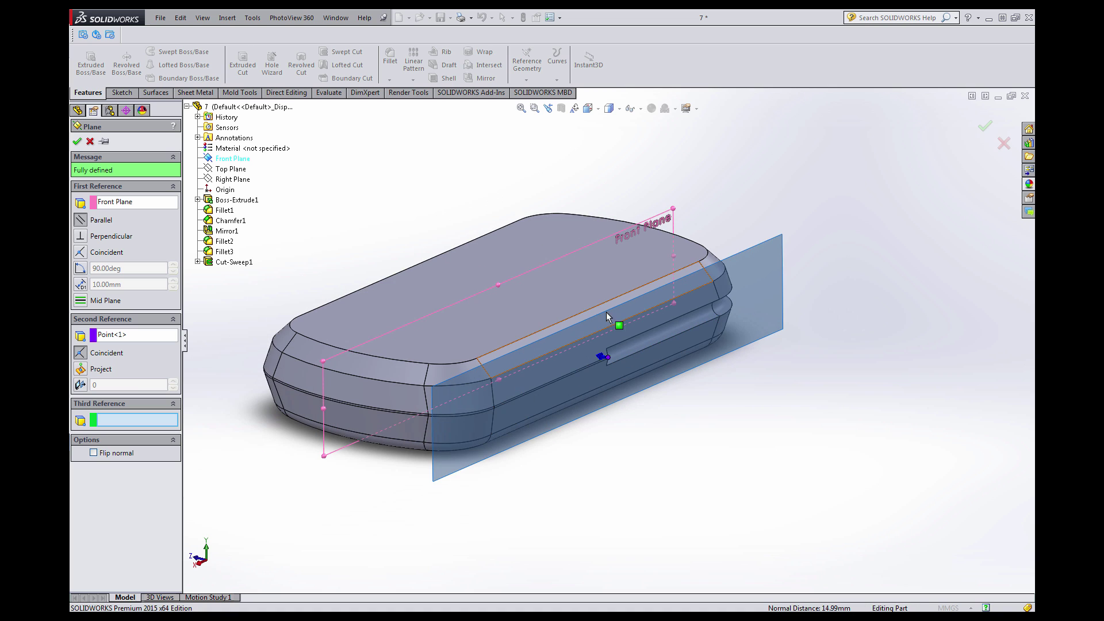
left_click(984, 130)
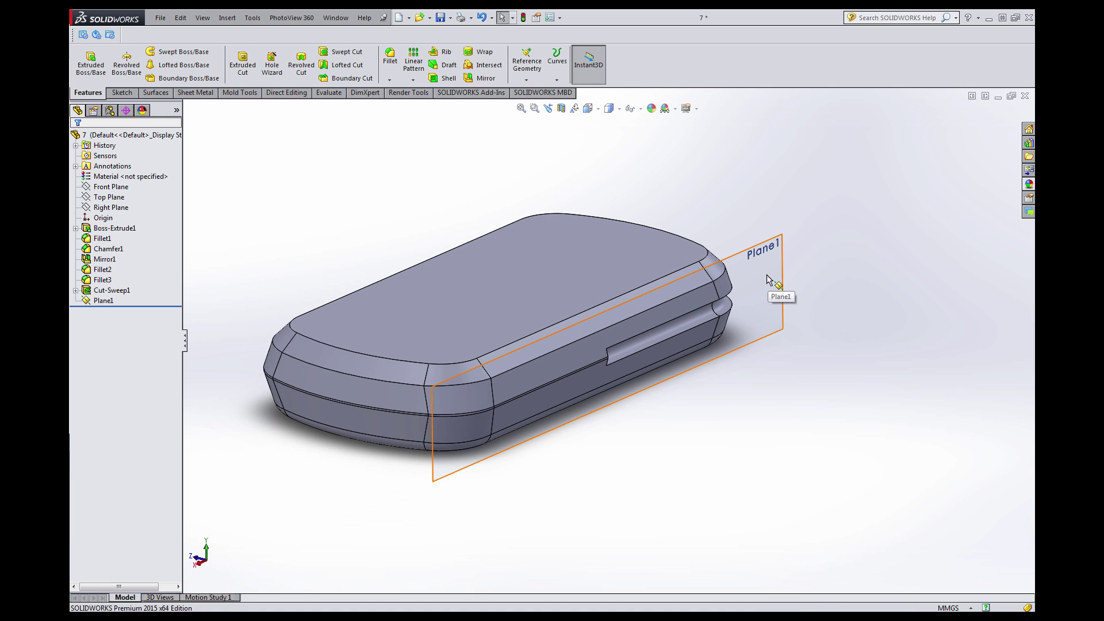
Start a new sketch on the new reference plane, viewed face-on at the groove's end.
middle_click_drag(766, 279, 759, 328)
scroll(768, 329, "down", 3)
left_click(780, 303)
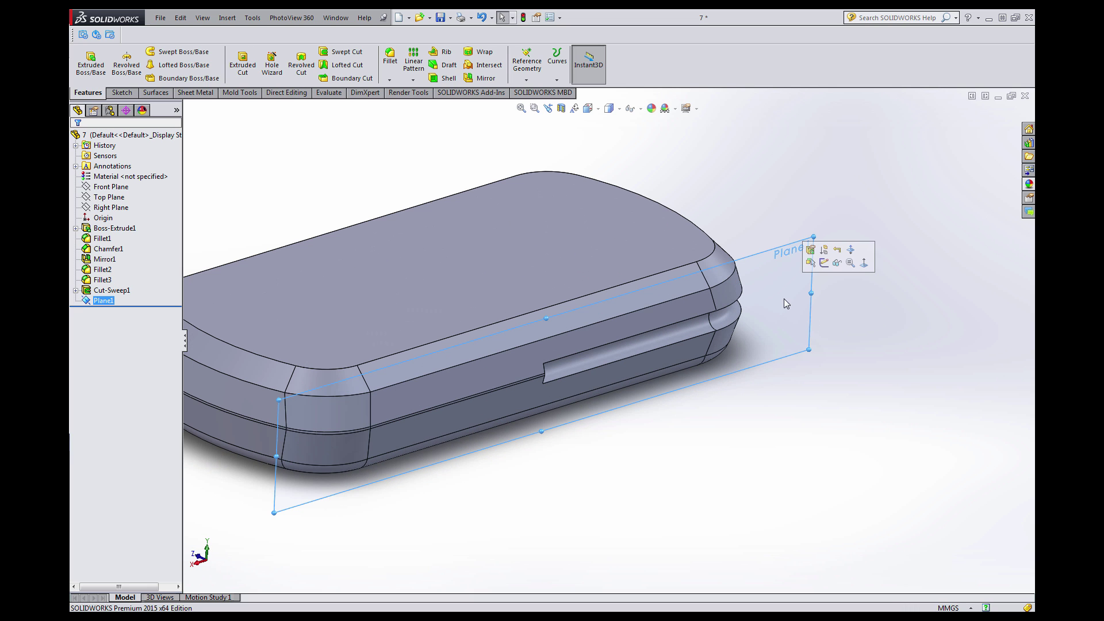
left_click(824, 263)
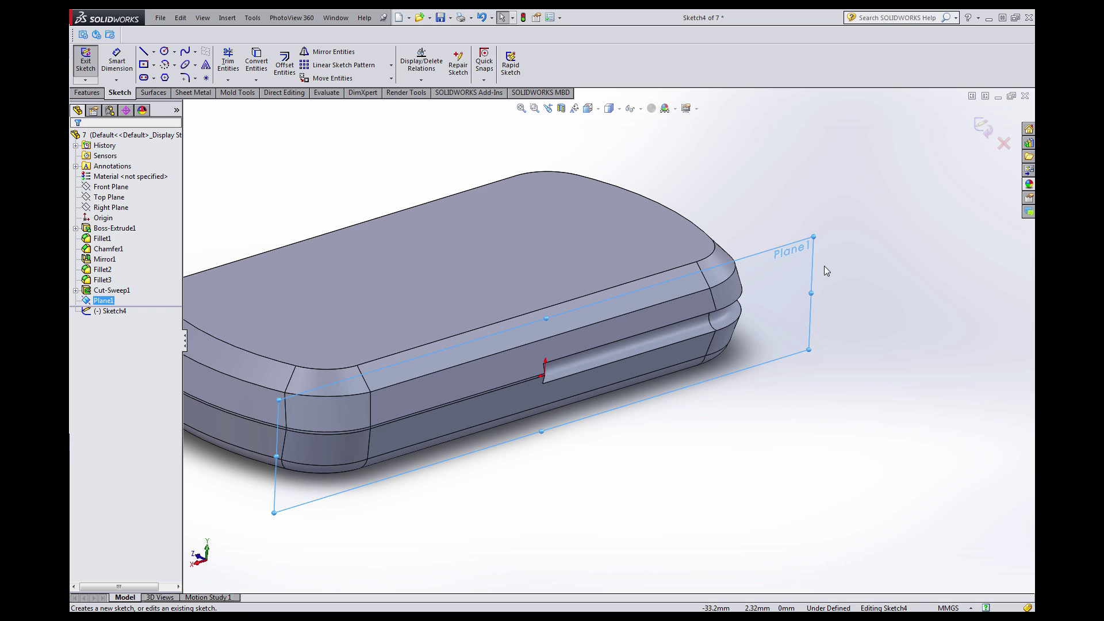
key("ctrl+8")
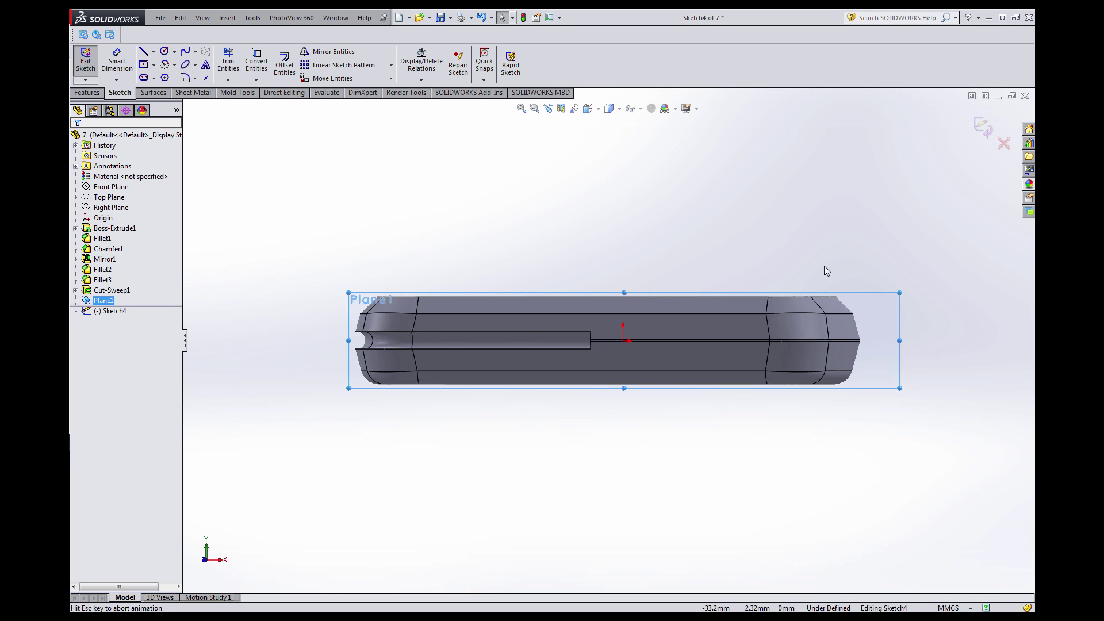
scroll(592, 346, "down", 3)
scroll(615, 325, "down", 3)
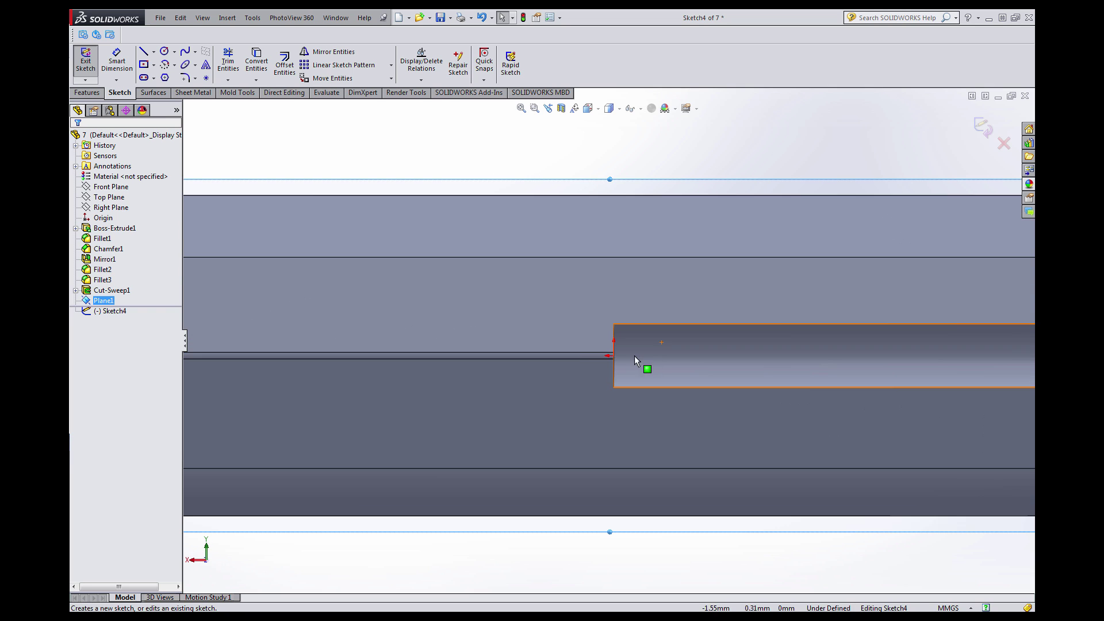
Draw a centerline about 6.76 mm long from the sketch origin at the groove's end, away from the groove, and make it horizontal.
left_click(154, 51)
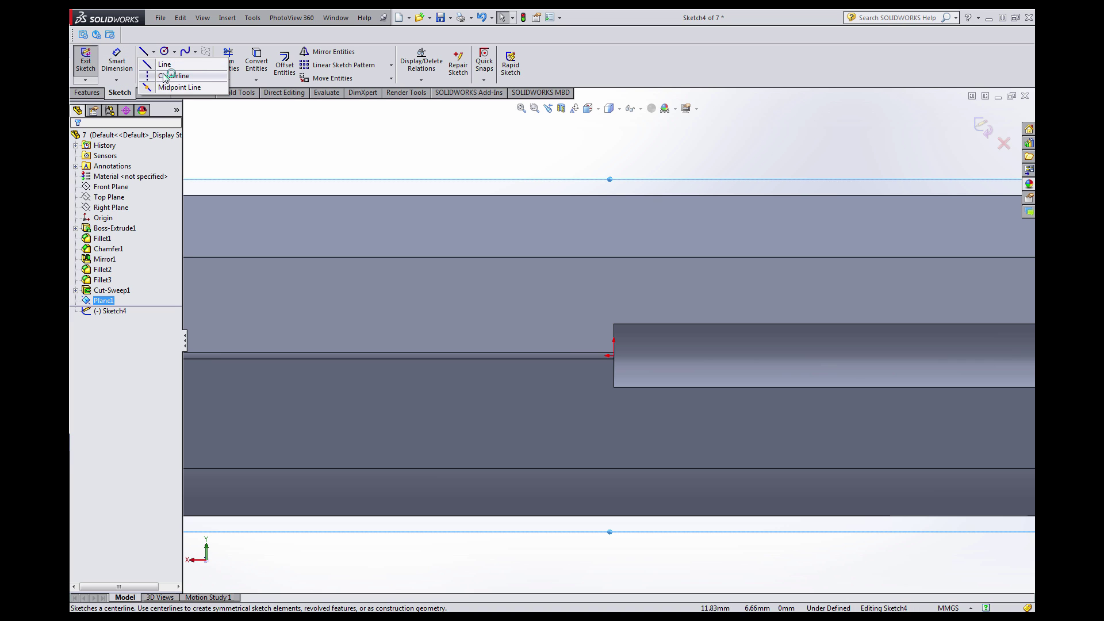
left_click(167, 77)
scroll(647, 385, "down", 4)
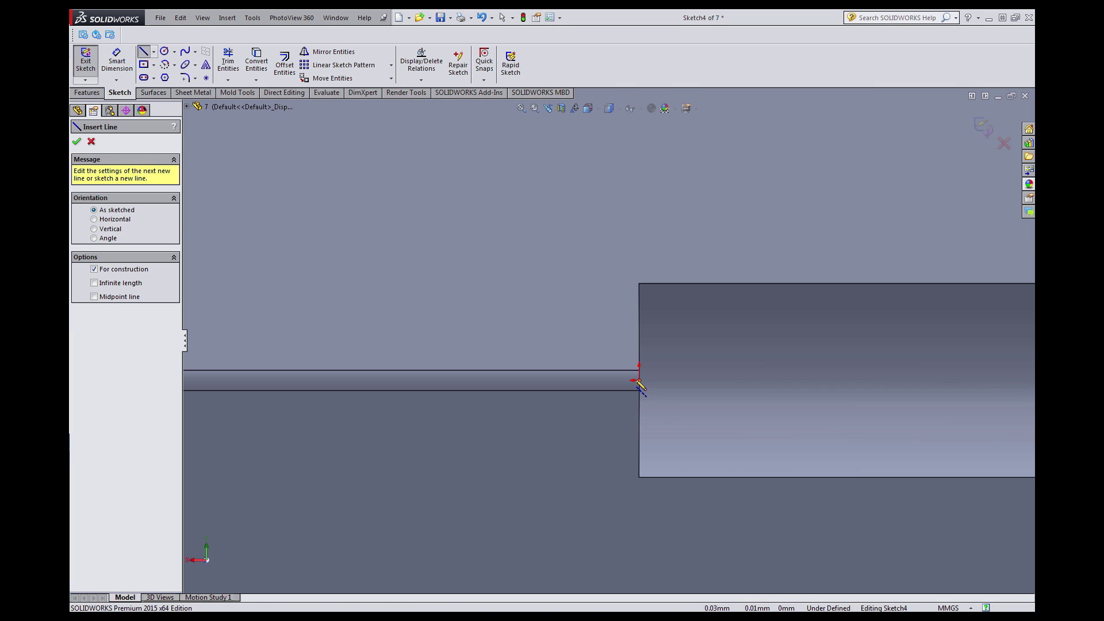
left_click(640, 381)
scroll(525, 381, "up", 3)
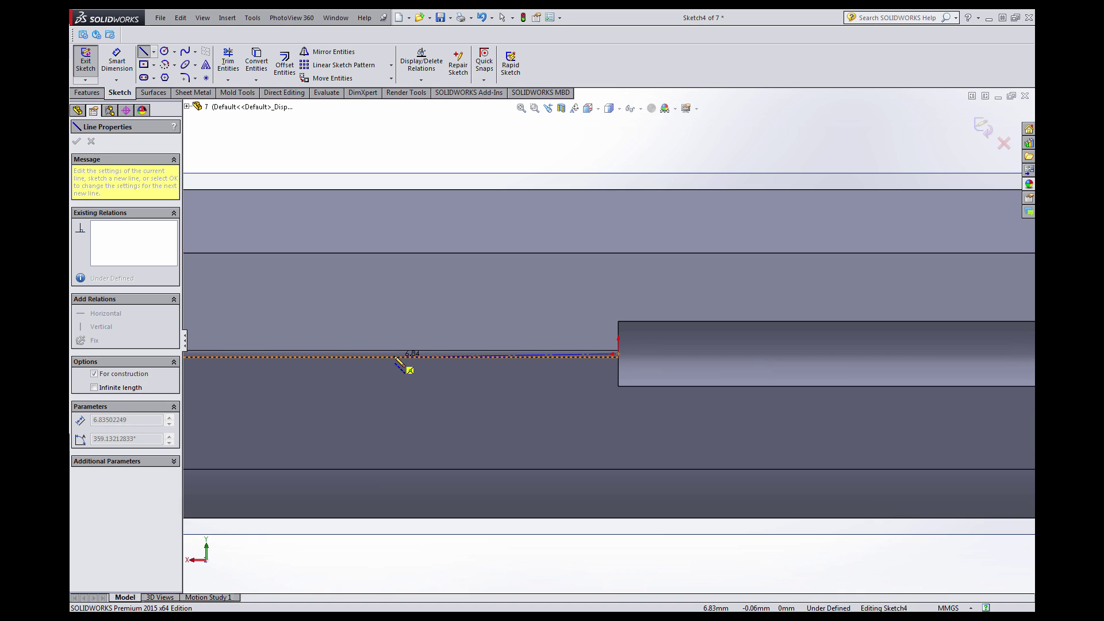
left_click(401, 303)
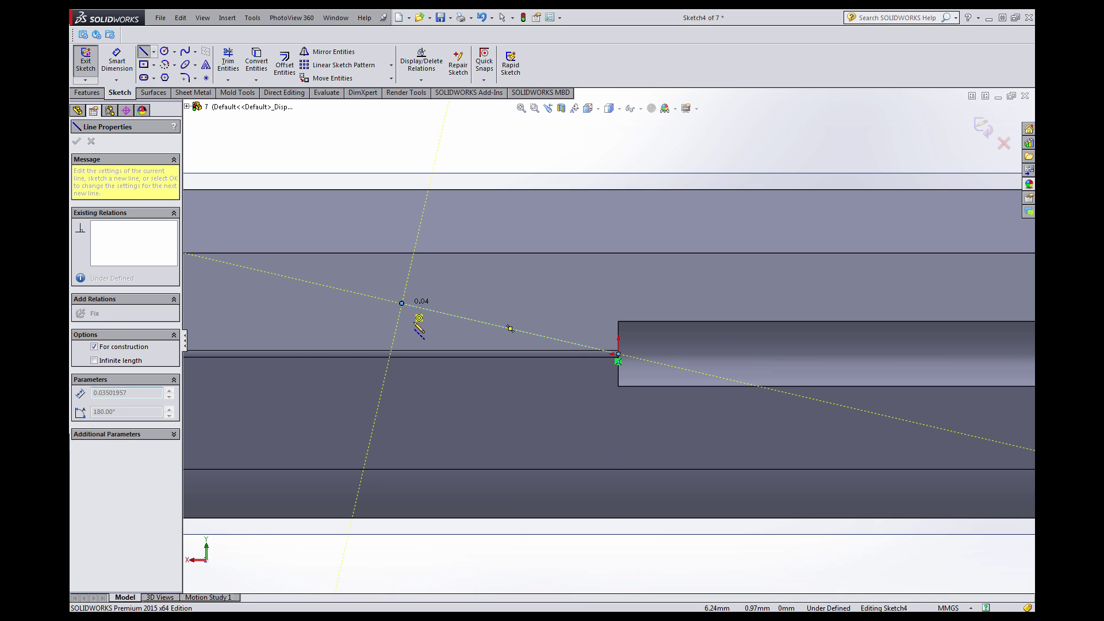
key("Escape")
left_click(431, 312)
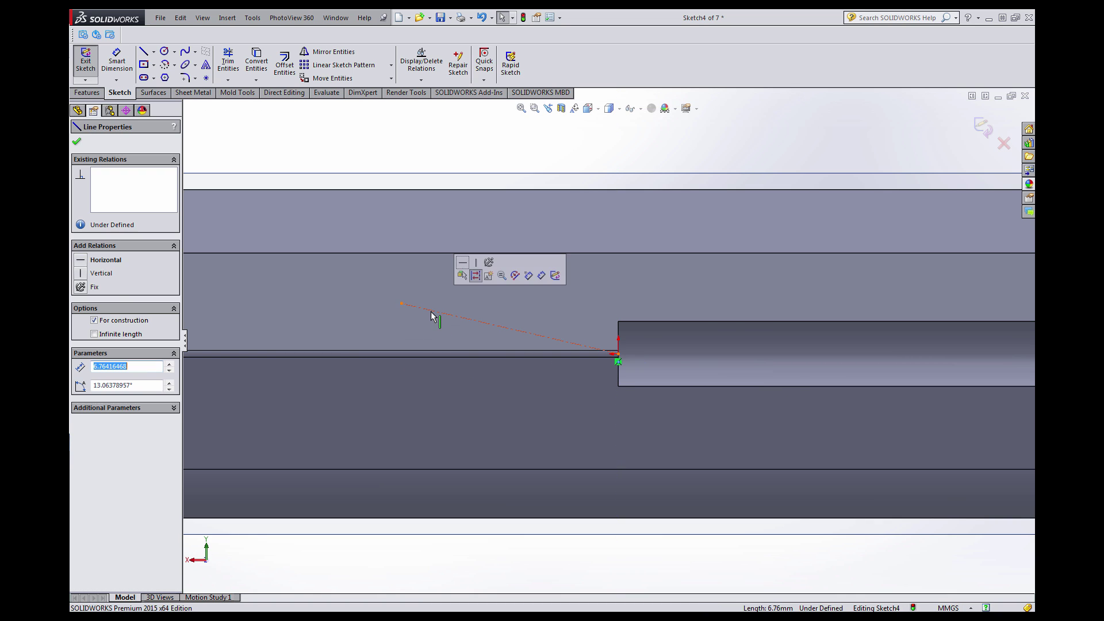
left_click(82, 263)
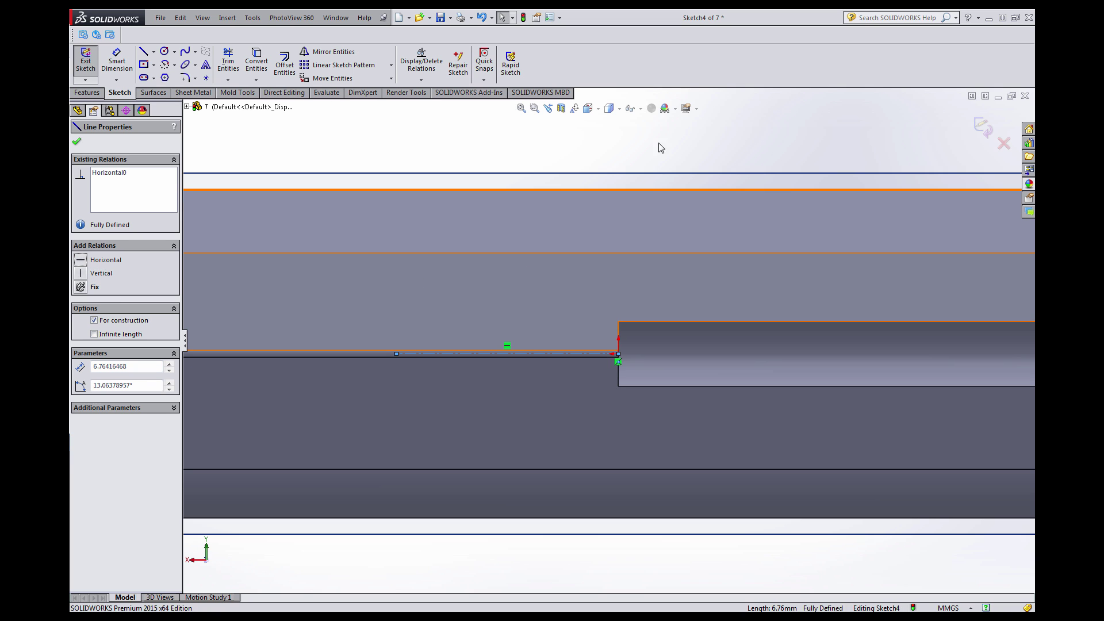
key("Escape")
Sketch a vertical line about 1.61 mm long upward from the centerline's free end.
scroll(486, 330, "down", 2)
left_click(144, 51)
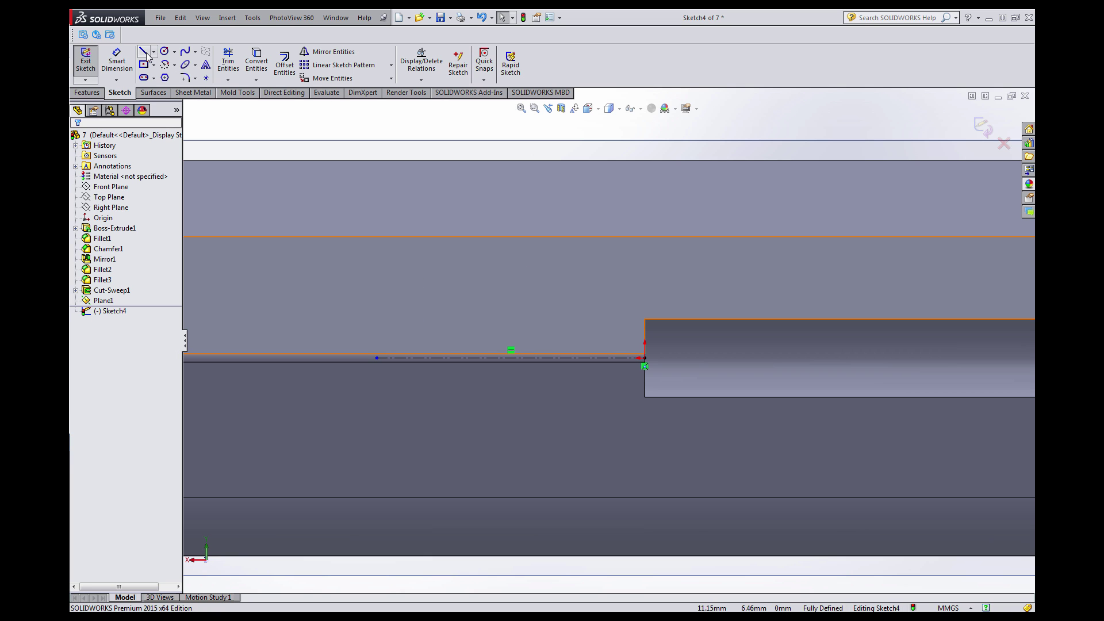
left_click(378, 355)
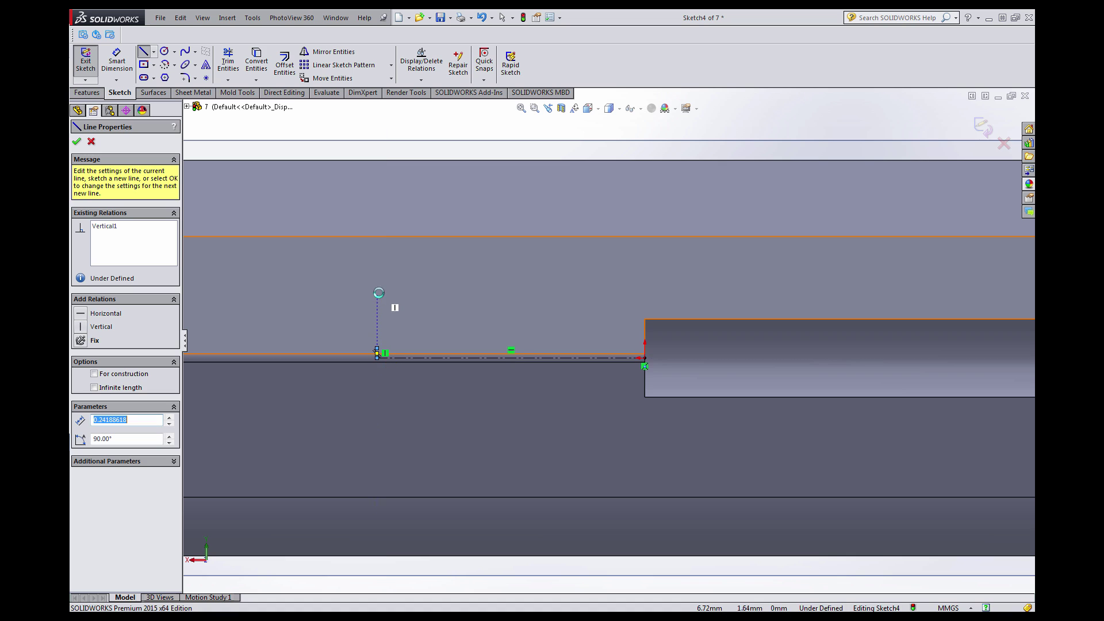
scroll(379, 361, "down", 1)
key("Escape")
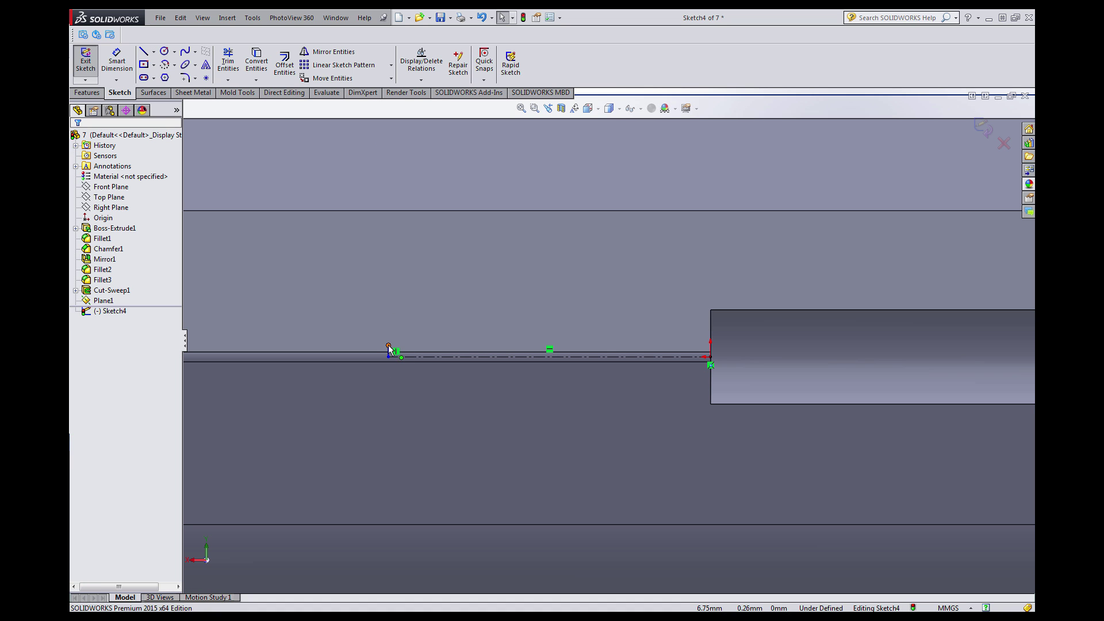
left_click_drag(389, 345, 391, 303)
key("Escape")
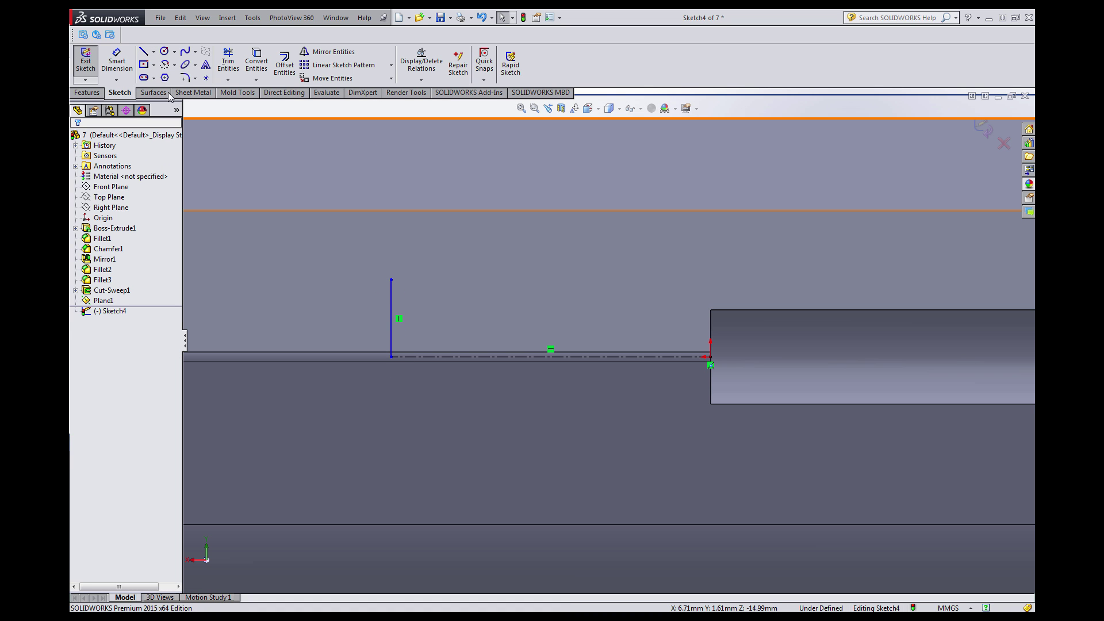
Continue the profile with a horizontal line from the vertical line's upper end and a sloped line down to the groove's upper corner.
left_click(144, 52)
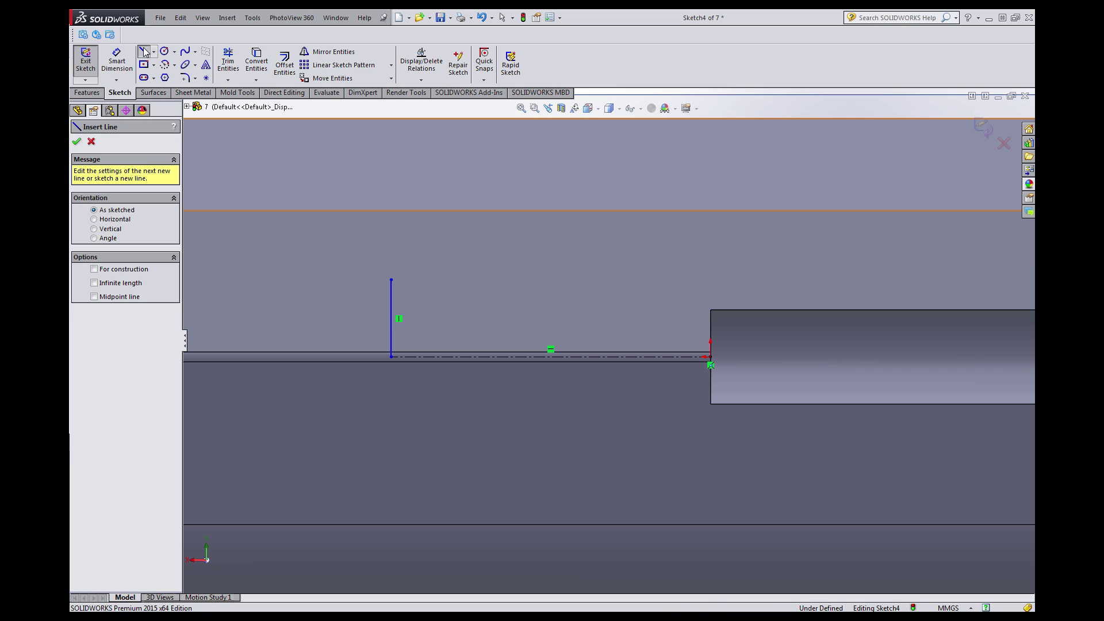
left_click(392, 280)
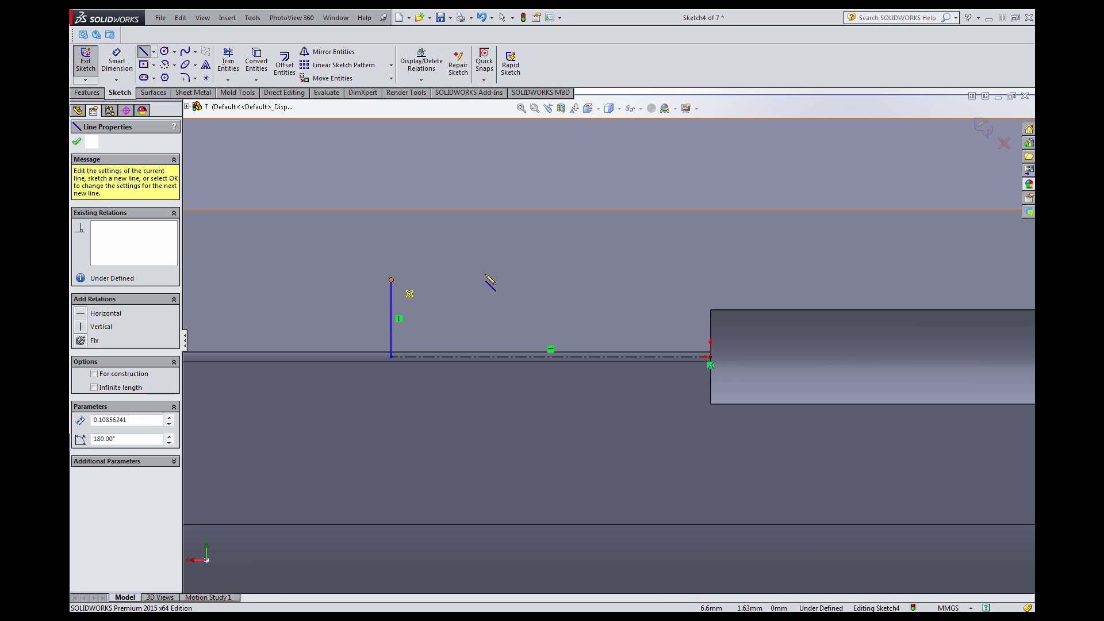
left_click(543, 280)
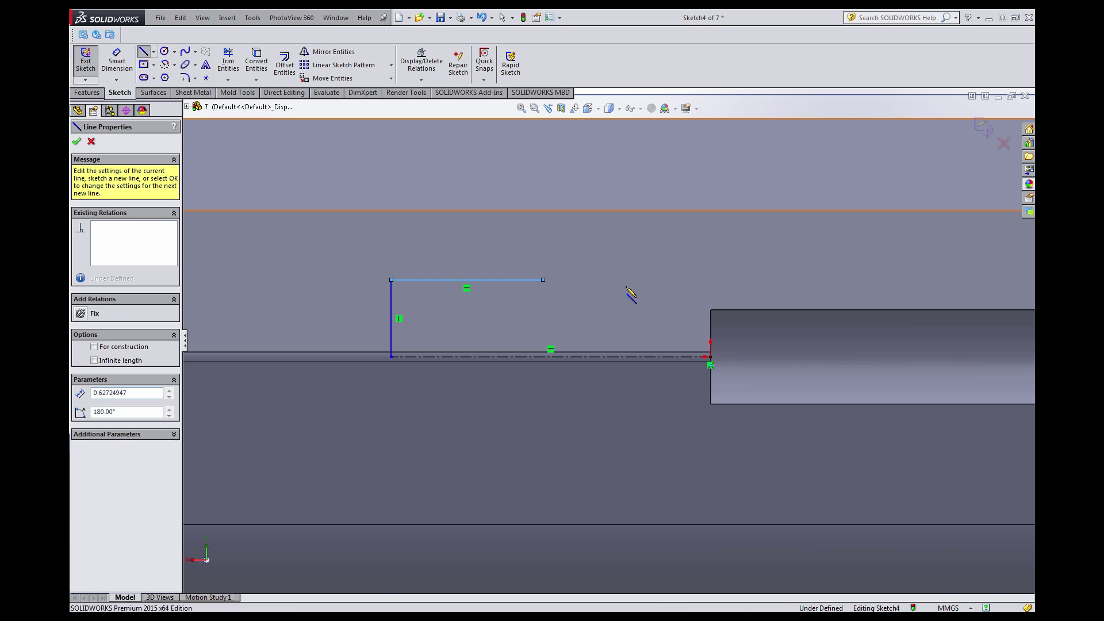
left_click(710, 310)
key("Escape")
Dimension the distance between the vertical line and the groove's end edge as 6 mm.
key("d")
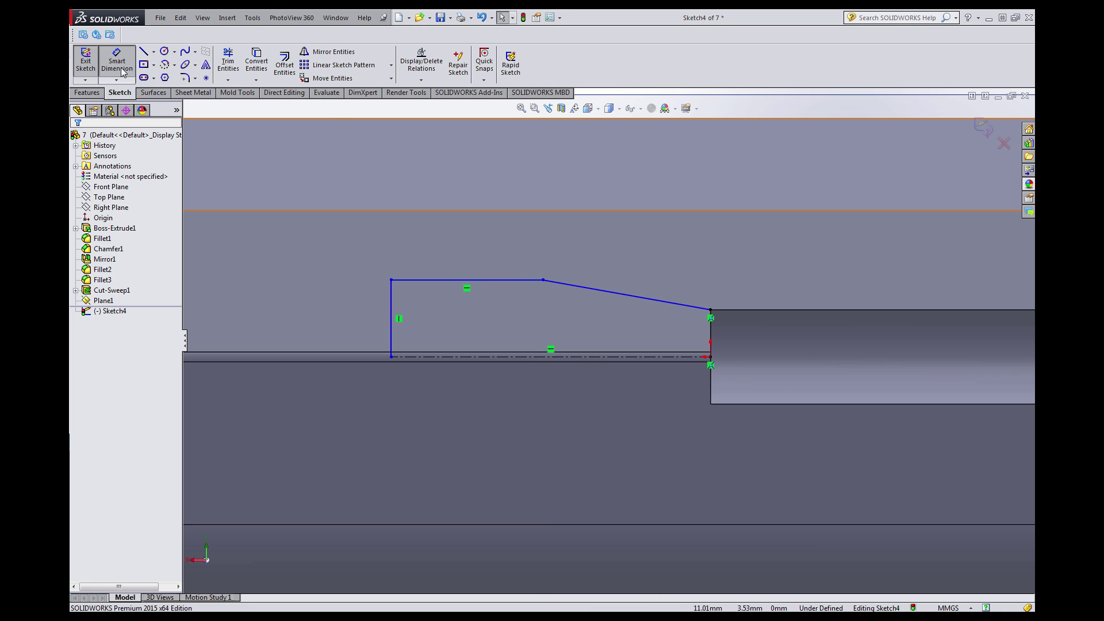
scroll(607, 341, "up", 1)
left_click(693, 337)
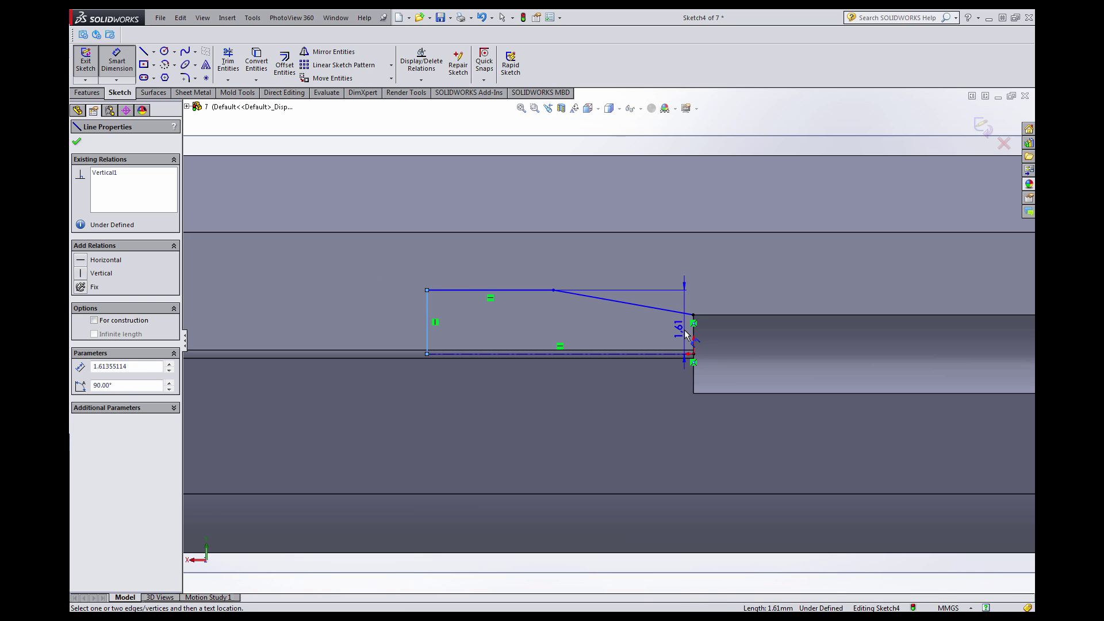
left_click(694, 333)
left_click(559, 199)
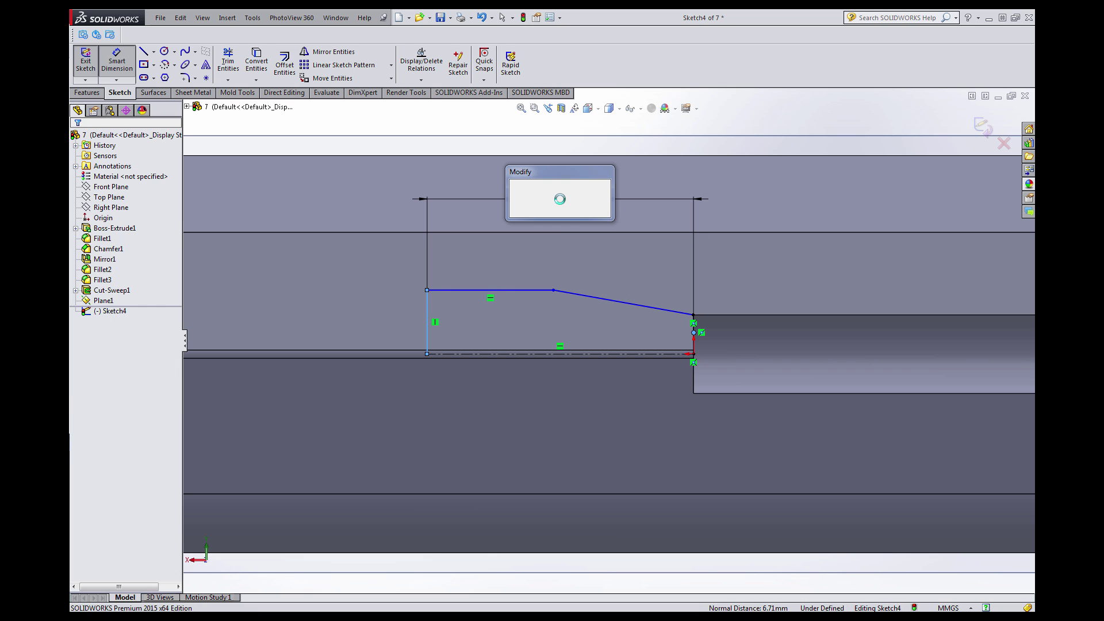
type("6")
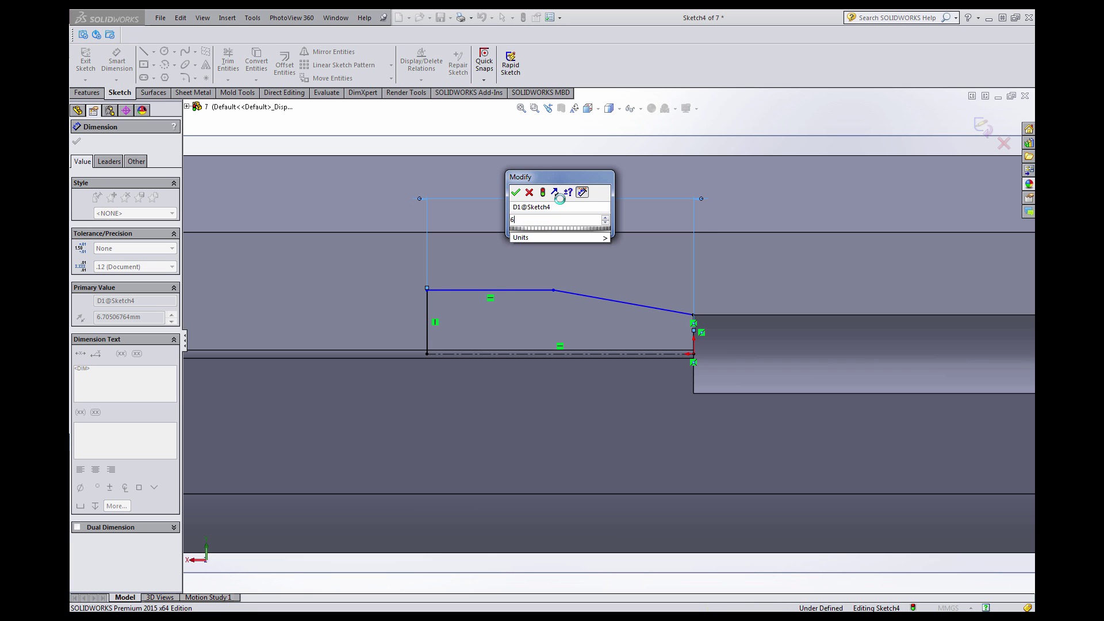
key("Return")
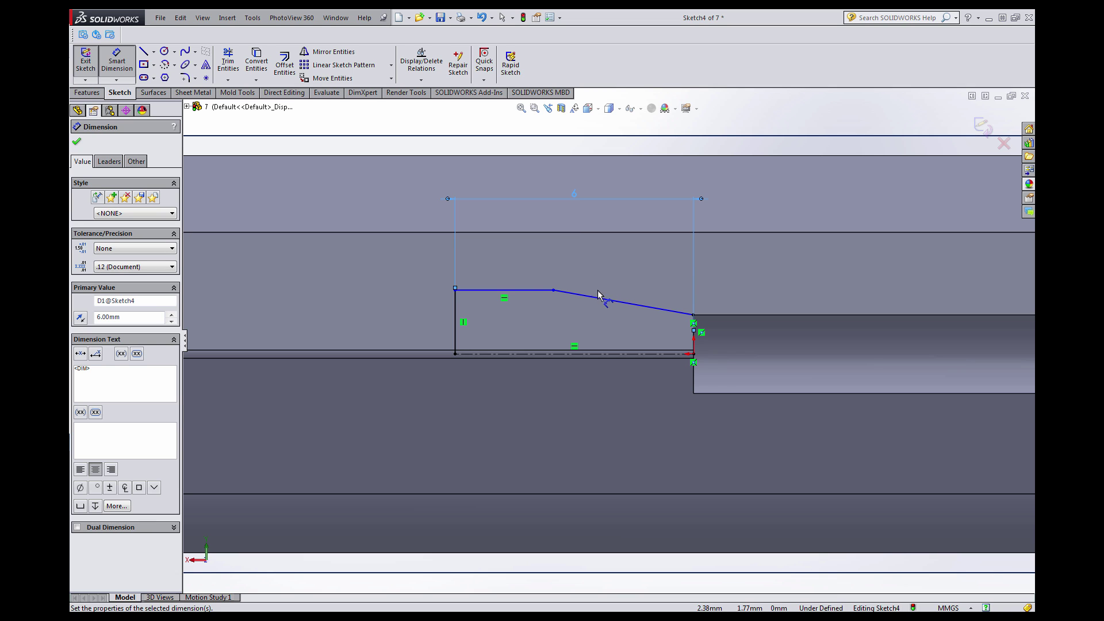
Dimension the distance between the profile's horizontal line and the centerline as 2 mm.
scroll(537, 299, "down", 1)
left_click(539, 292)
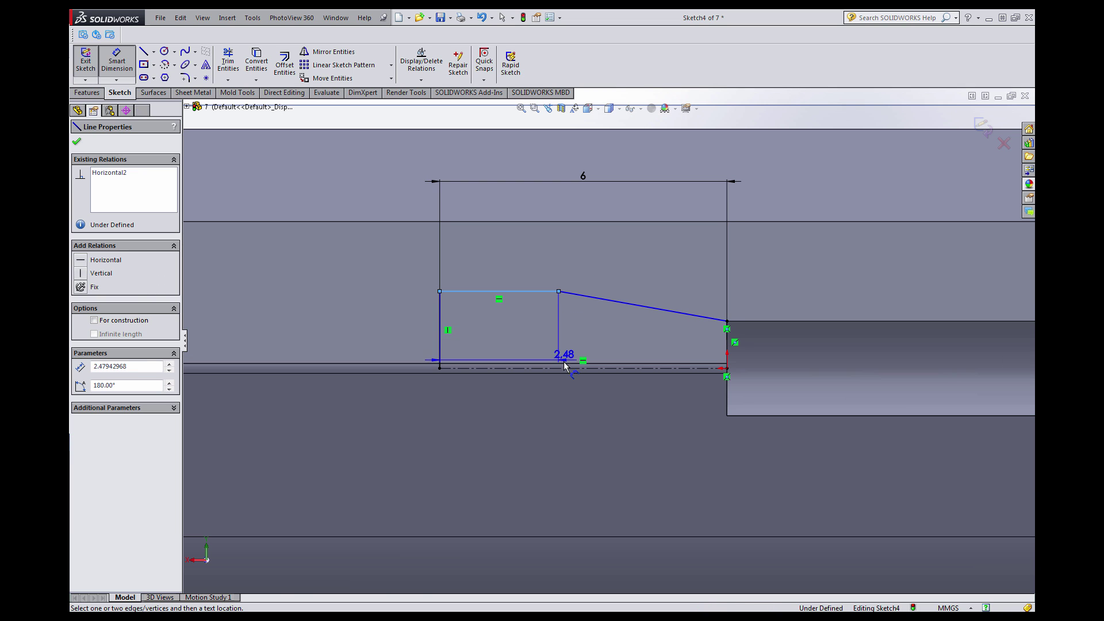
left_click(562, 367)
left_click(575, 339)
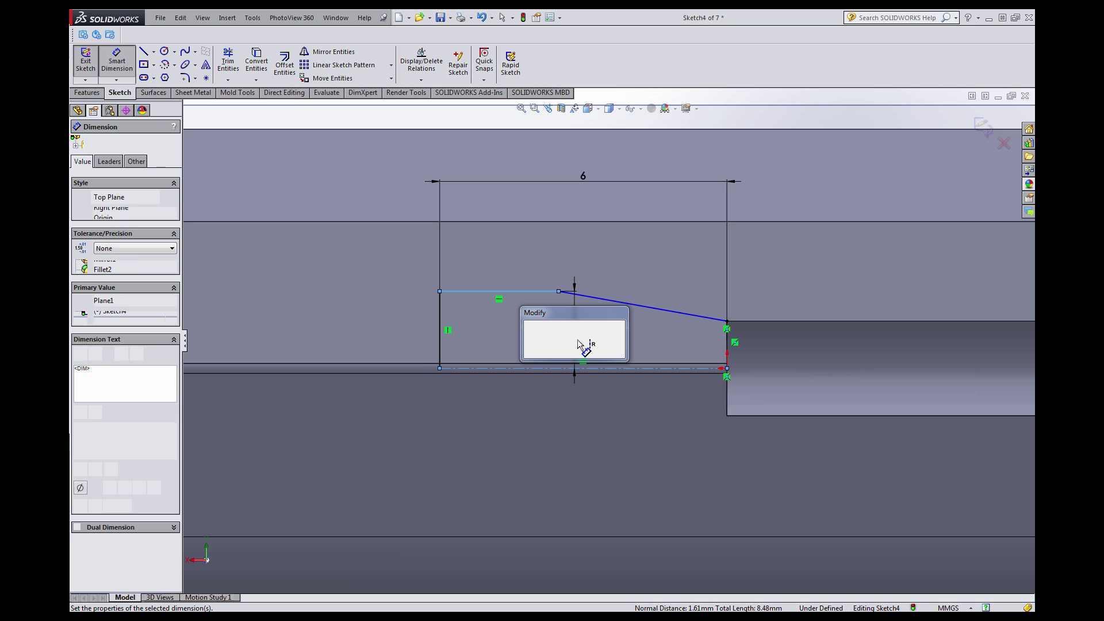
key("Return")
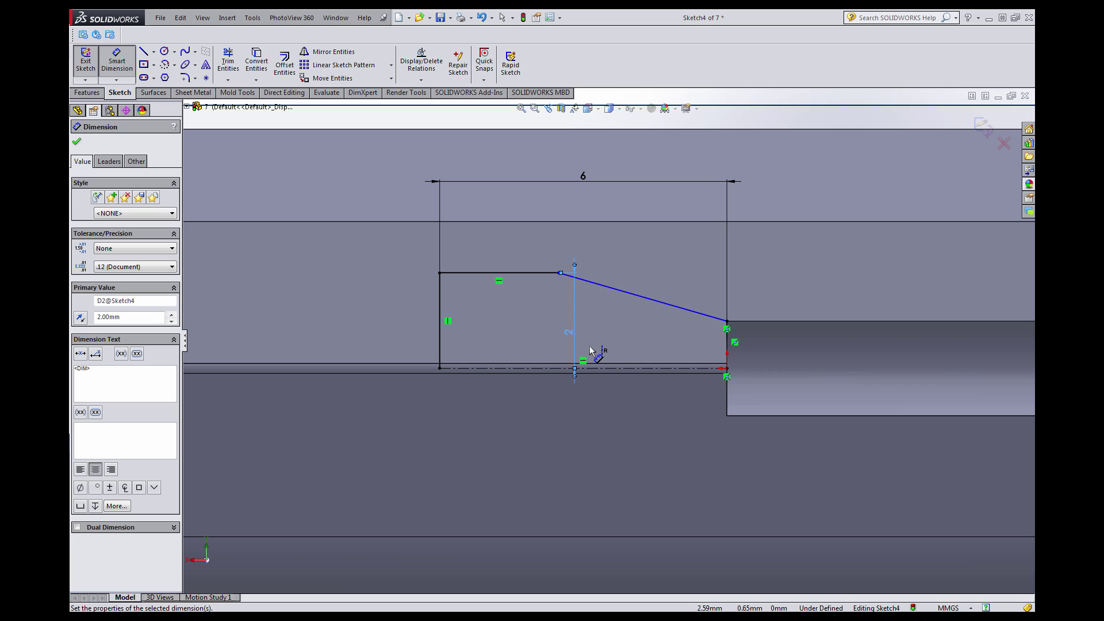
scroll(622, 347, "down", 1)
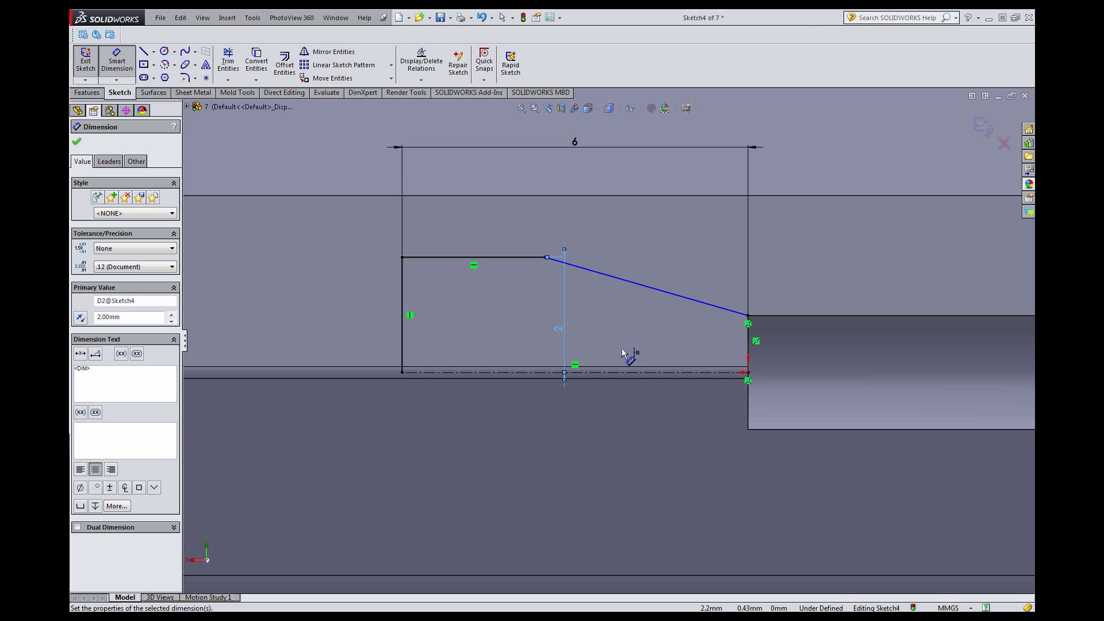
Dimension the angle between the centerline and the profile's sloped line as 30°.
left_click(650, 373)
left_click(676, 297)
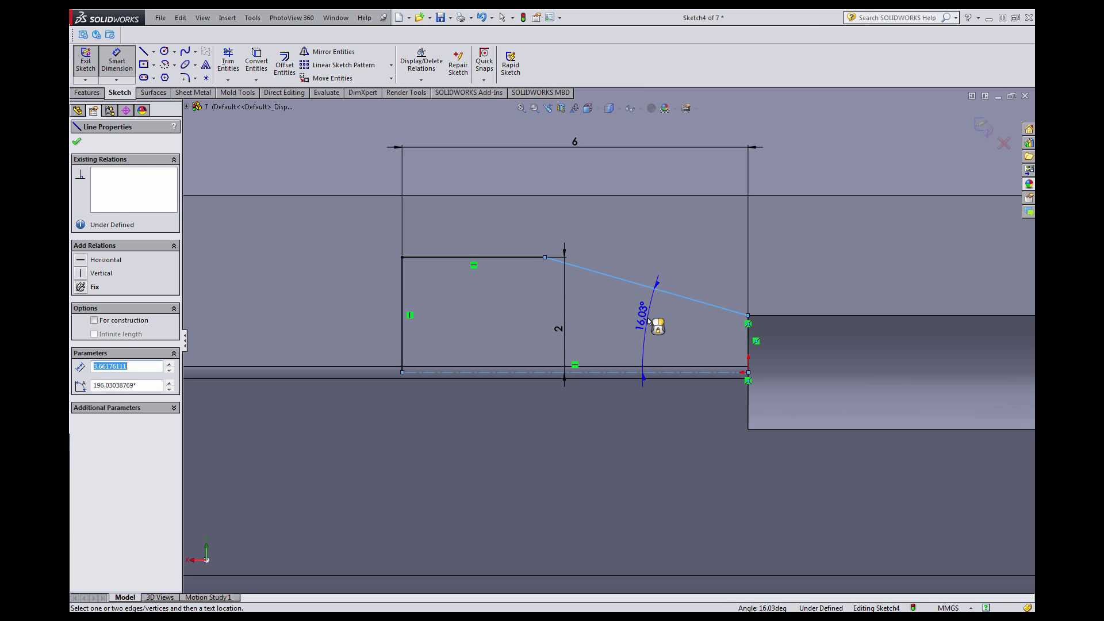
left_click(648, 320)
type("30")
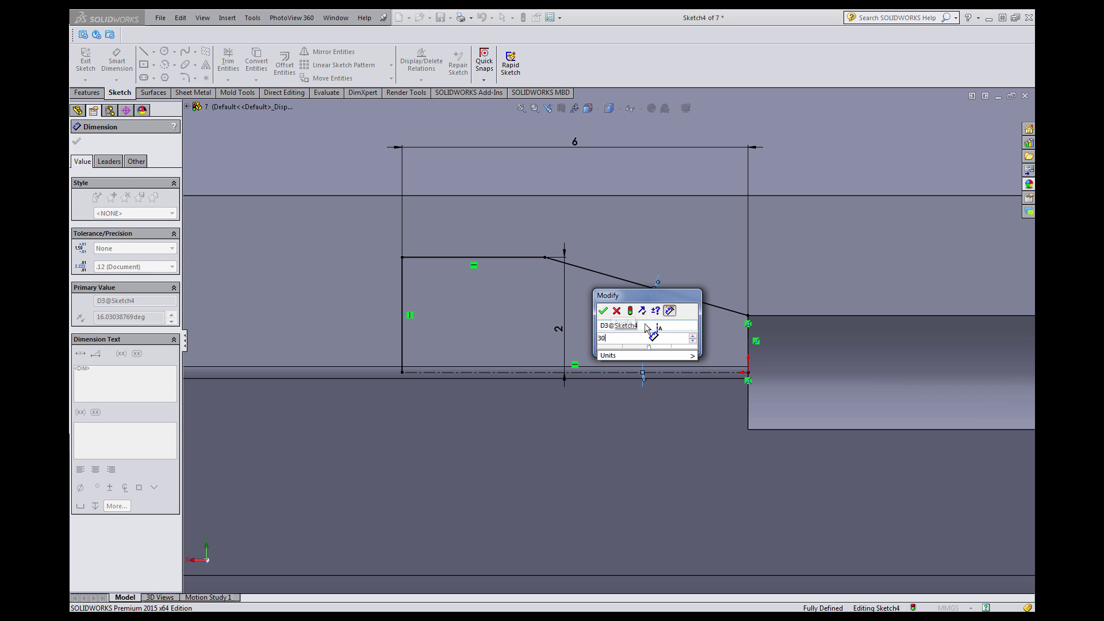
key("Return")
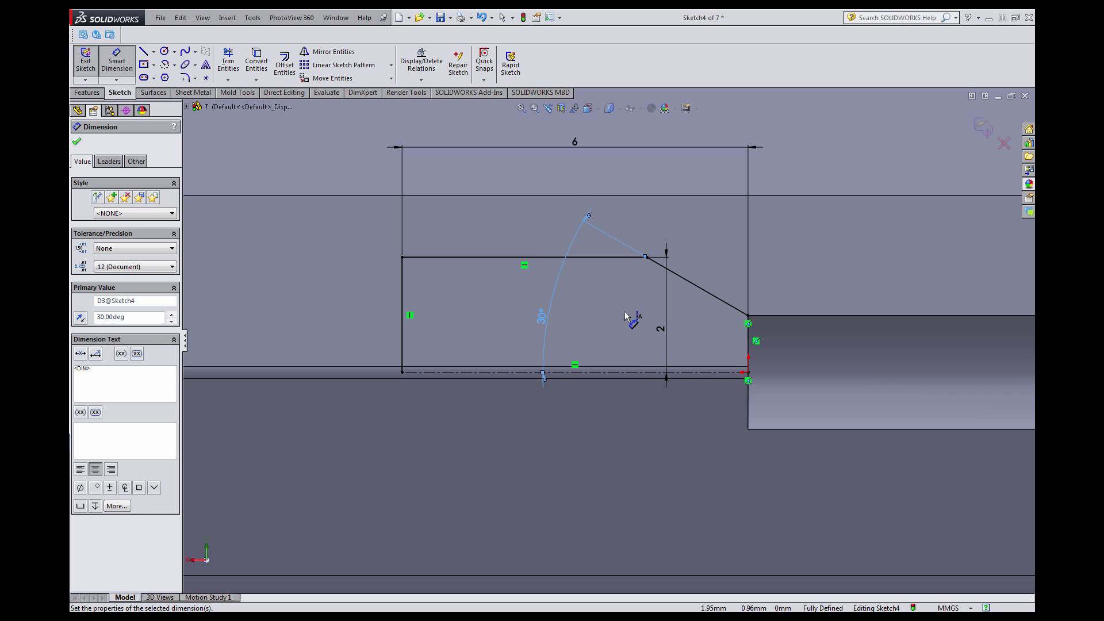
scroll(627, 316, "up", 4)
scroll(547, 321, "down", 2)
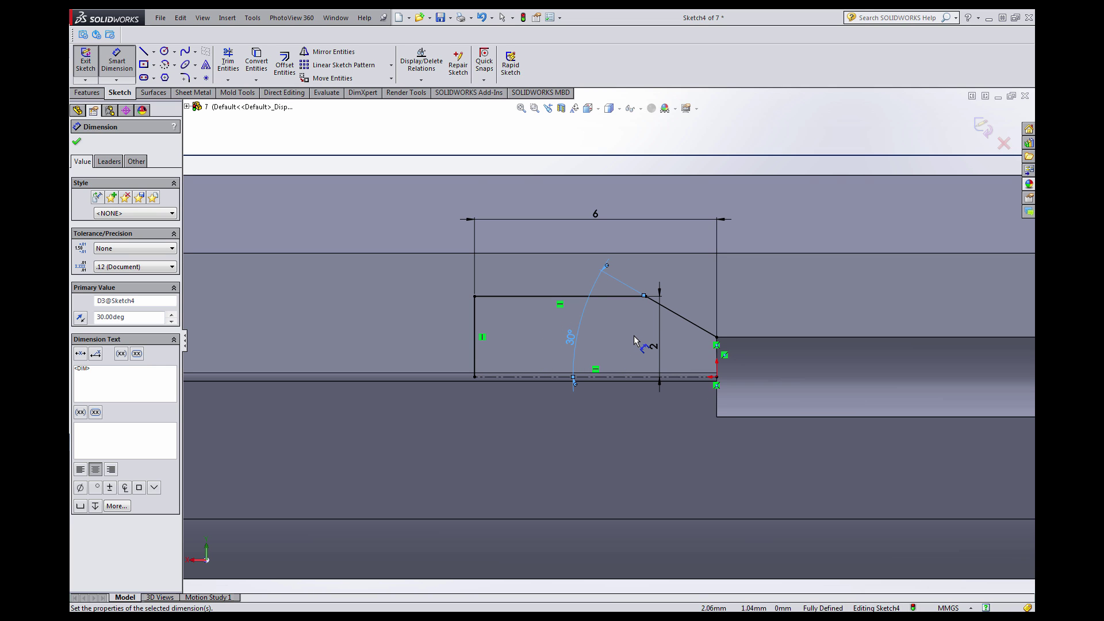
key("Escape")
scroll(632, 335, "down", 1)
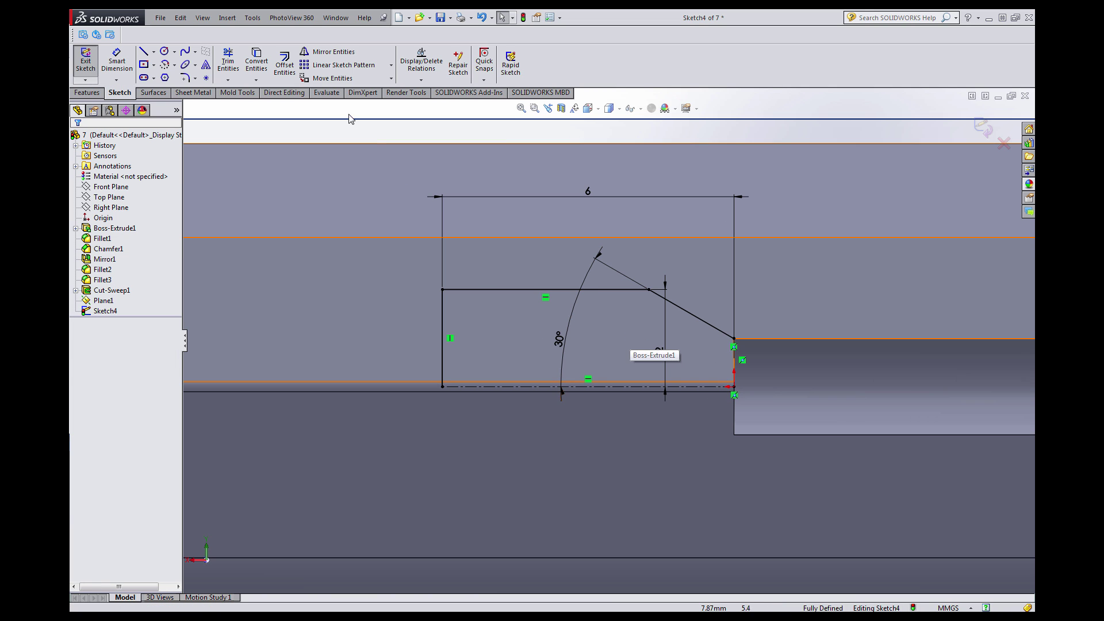
Mirror the profile's vertical, horizontal and sloped lines about the centerline, and exit the sketch.
left_click(341, 53)
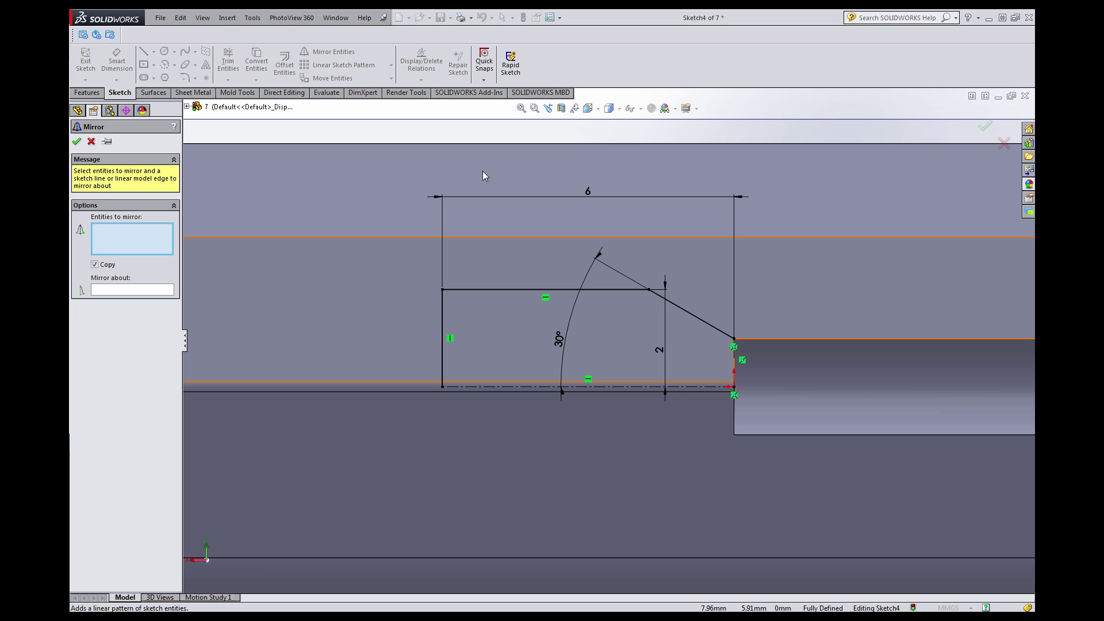
left_click(440, 302)
left_click(607, 294)
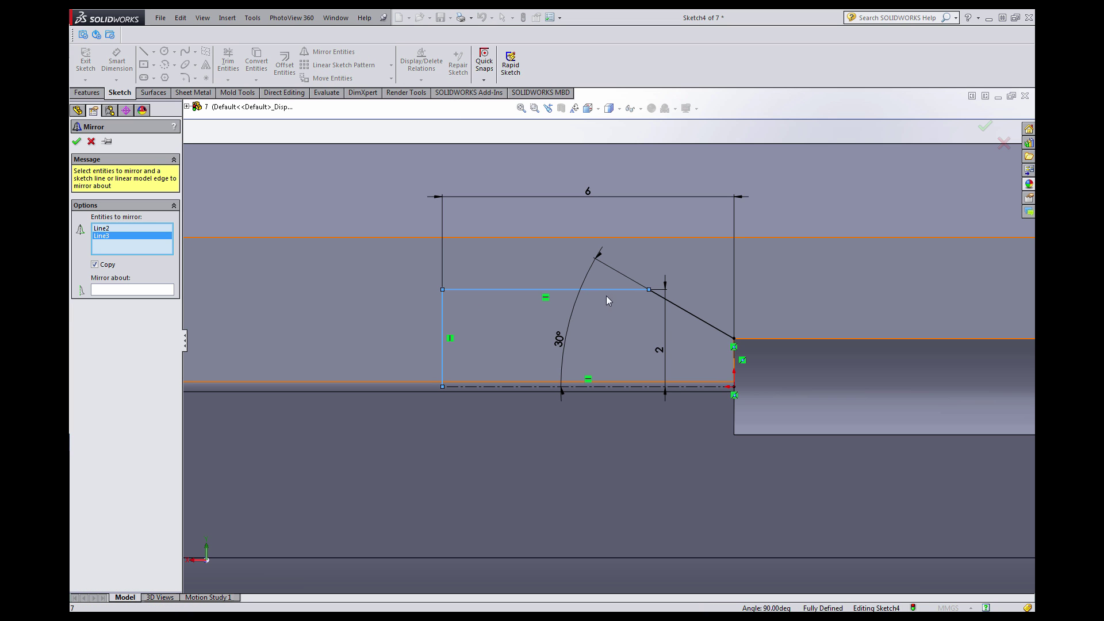
left_click(664, 301)
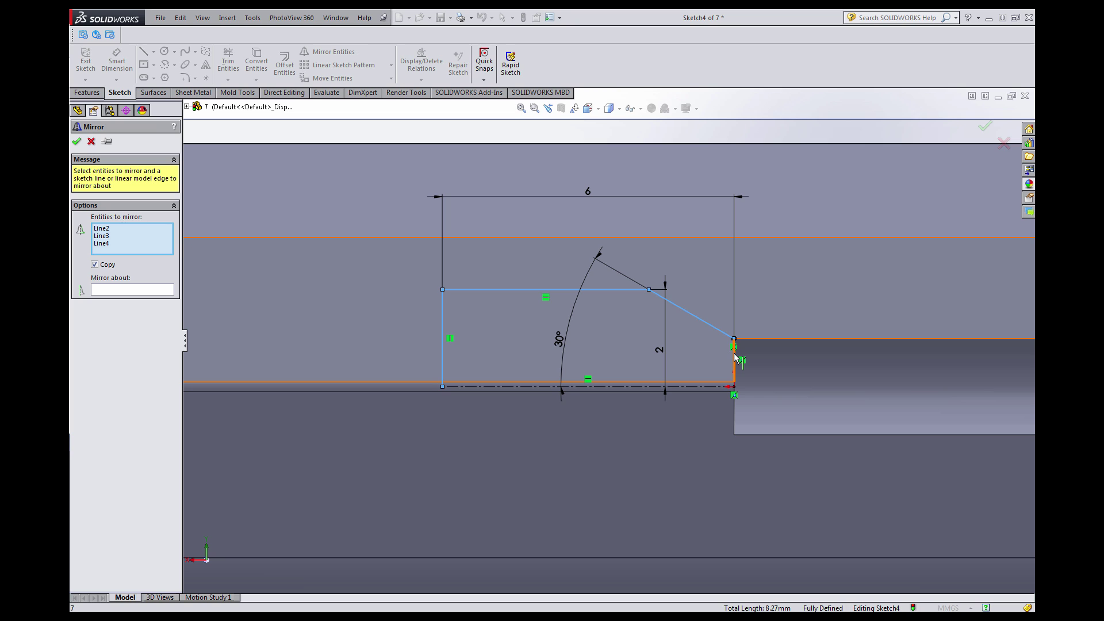
right_click(735, 356)
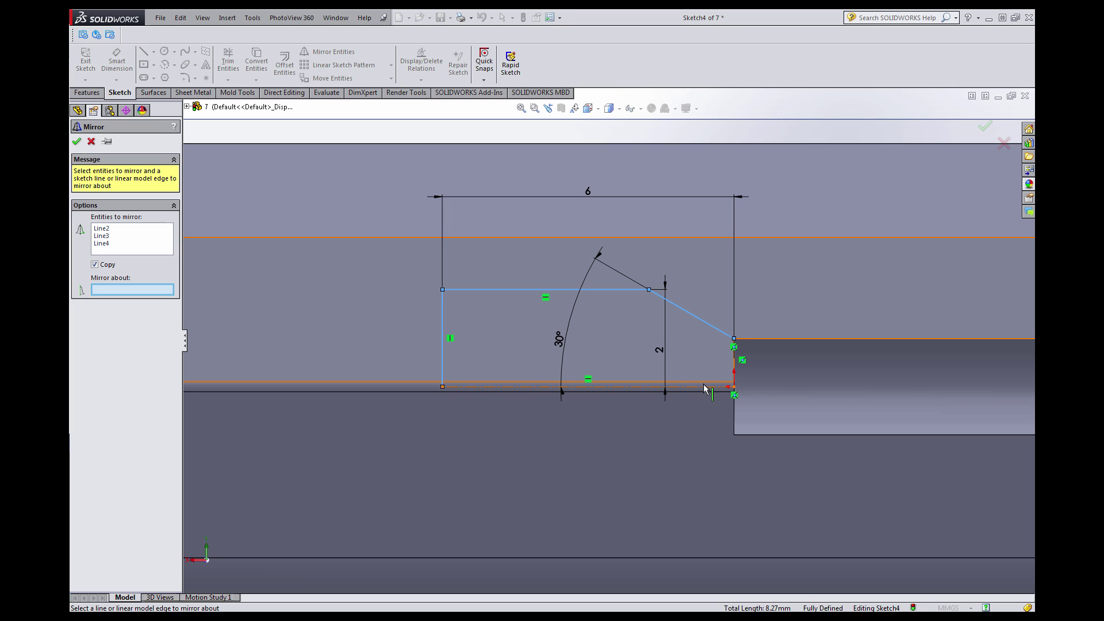
left_click(496, 386)
right_click(498, 390)
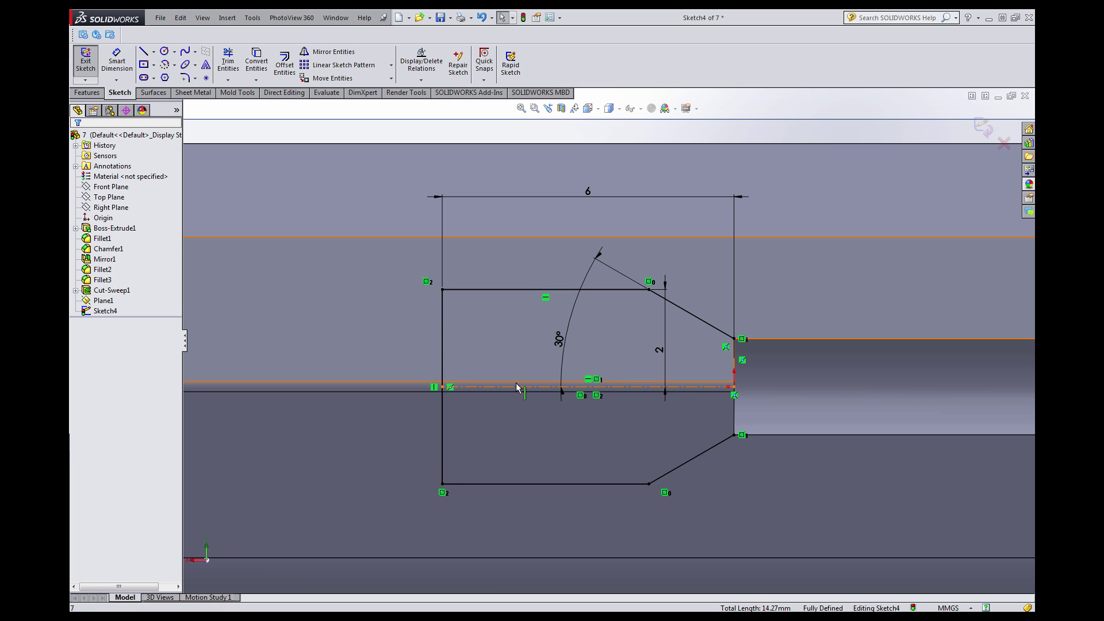
scroll(650, 349, "up", 2)
scroll(764, 281, "up", 3)
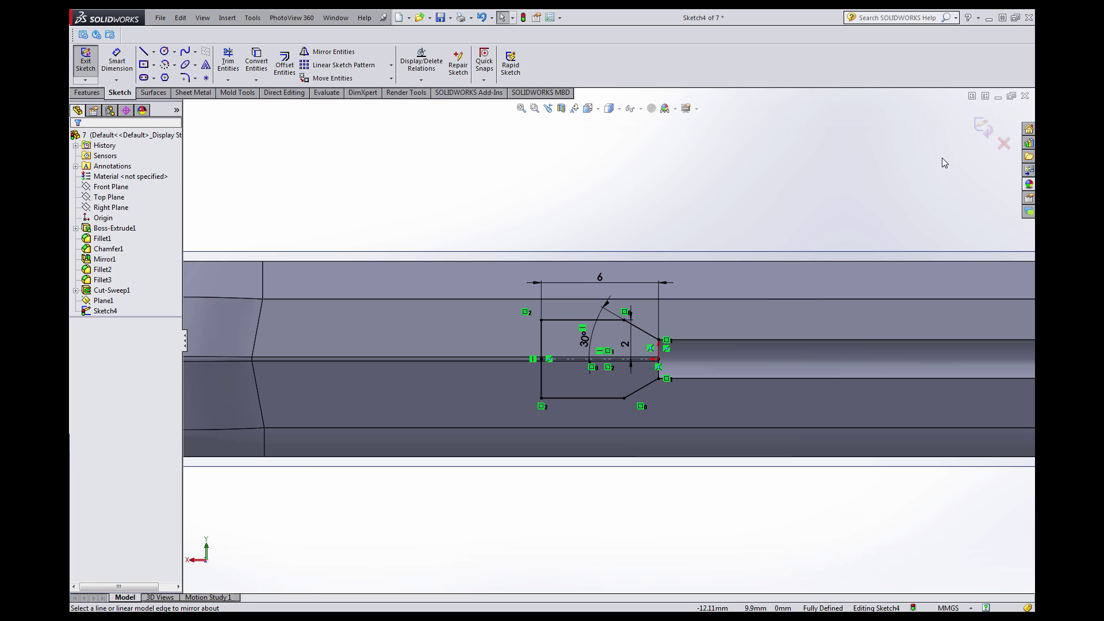
left_click(988, 131)
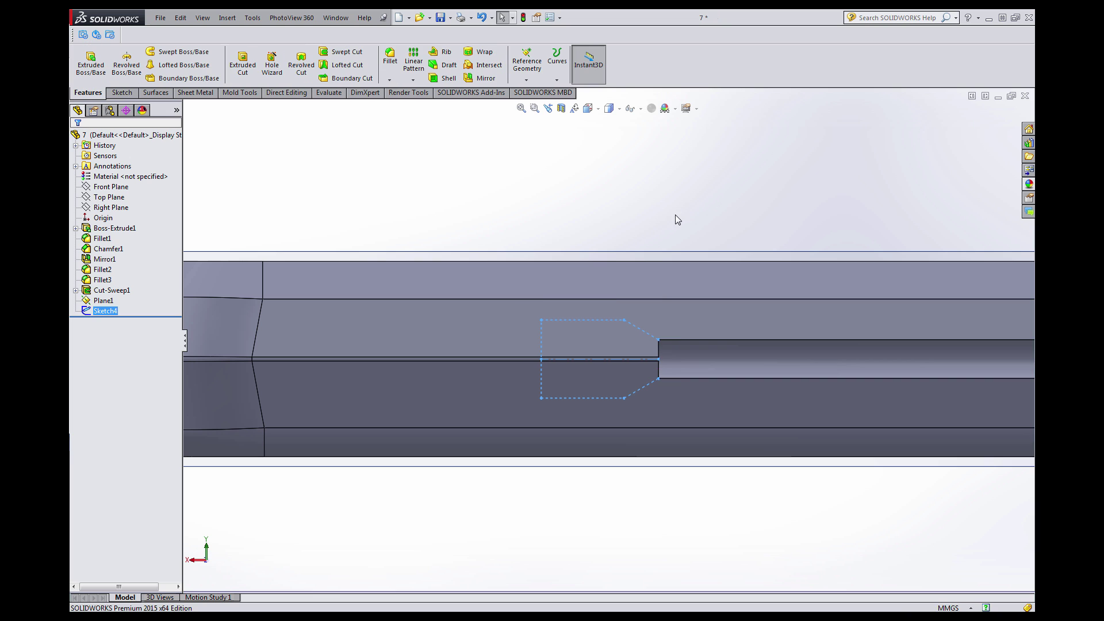
middle_click_drag(644, 276, 675, 318)
scroll(659, 306, "up", 2)
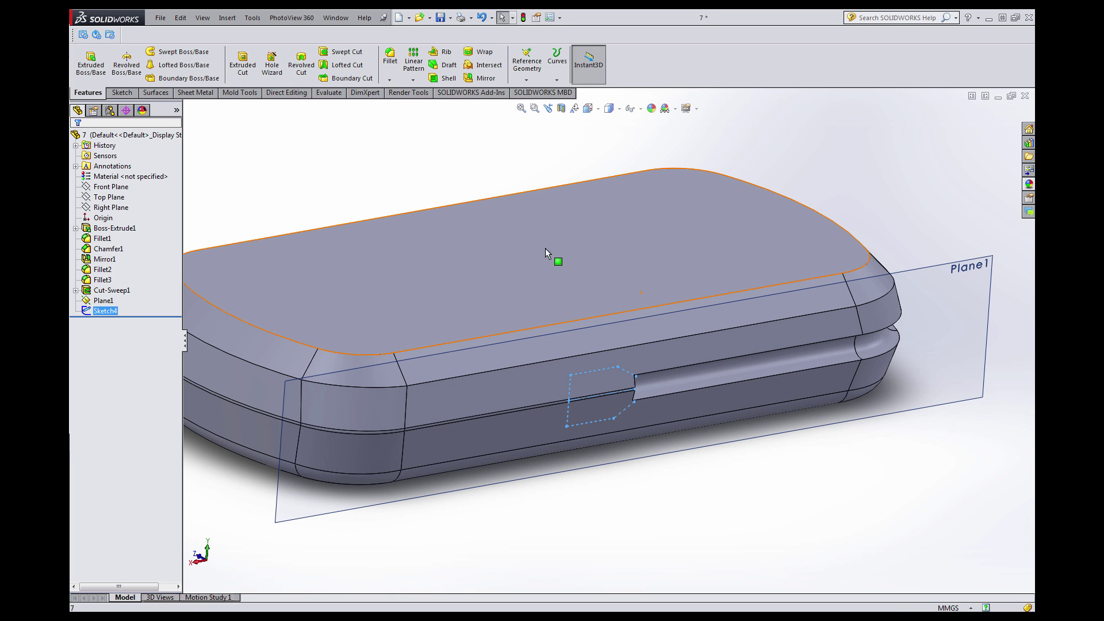
left_click(266, 161)
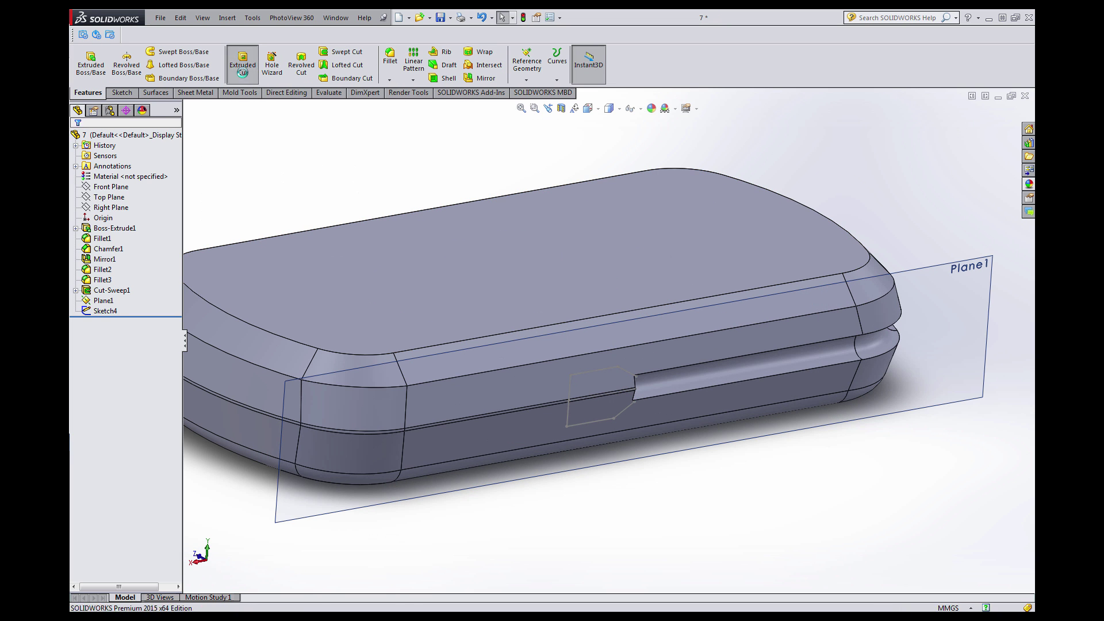
left_click(243, 62)
left_click(591, 371)
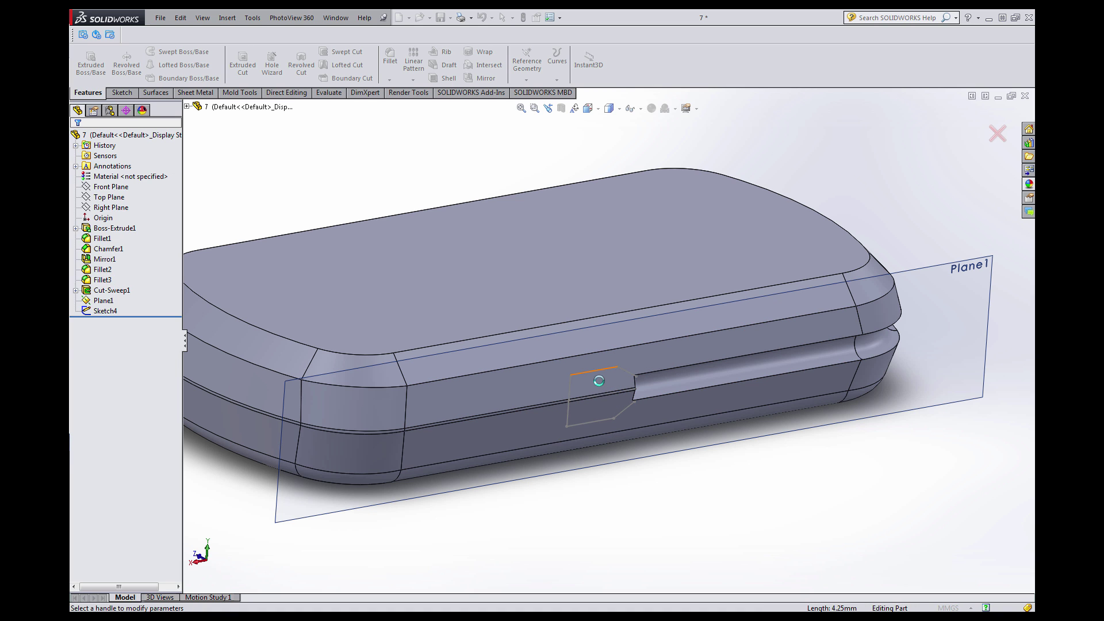
scroll(601, 388, "down", 3)
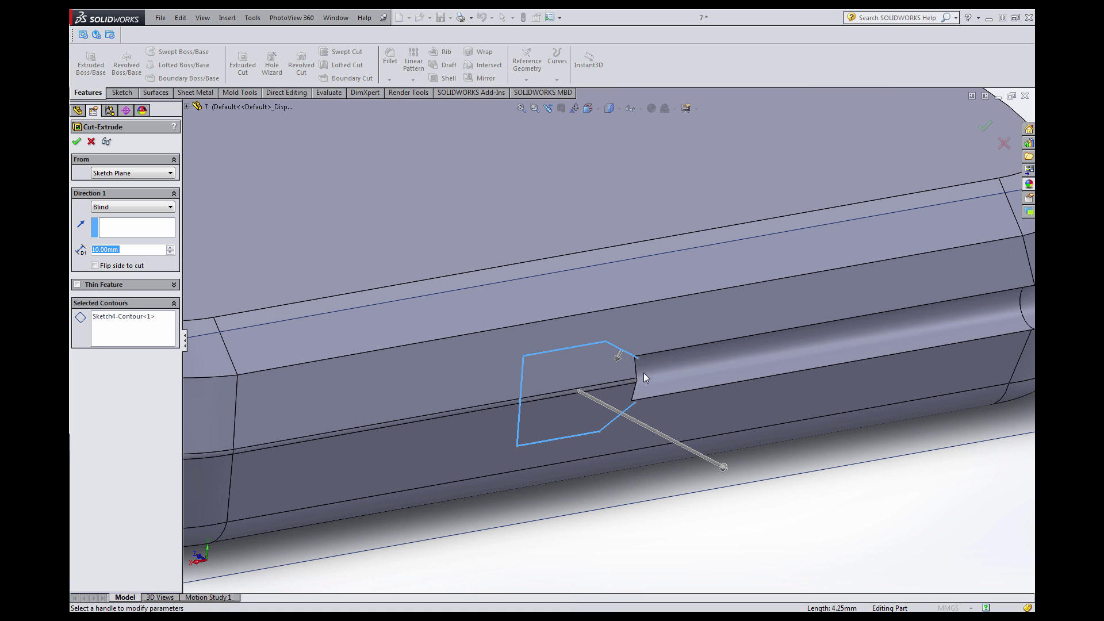
scroll(643, 373, "down", 1)
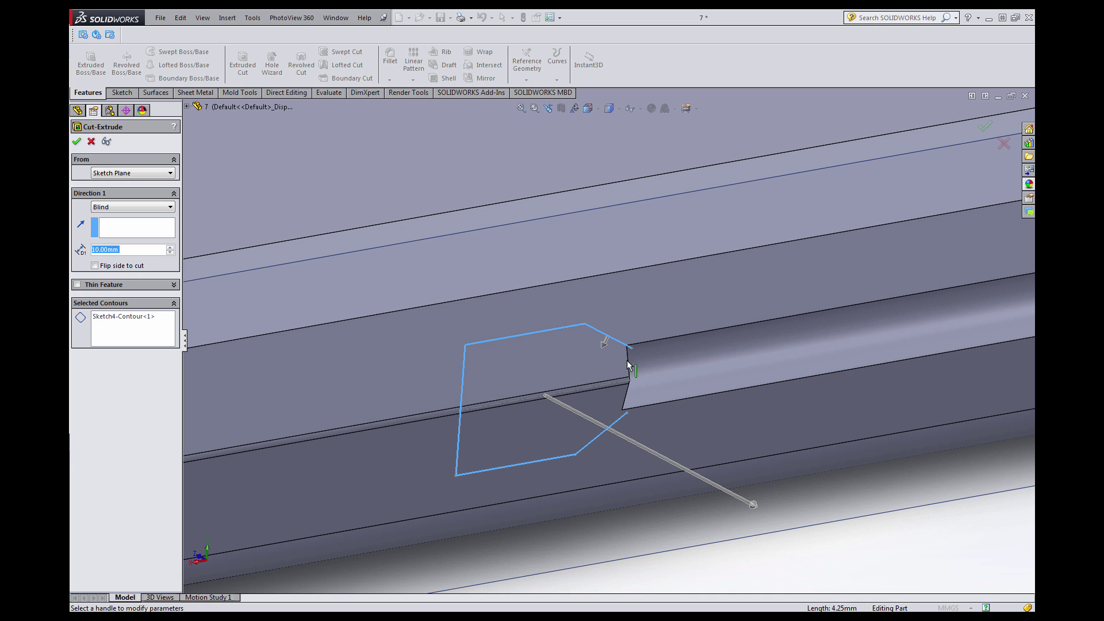
key("Escape")
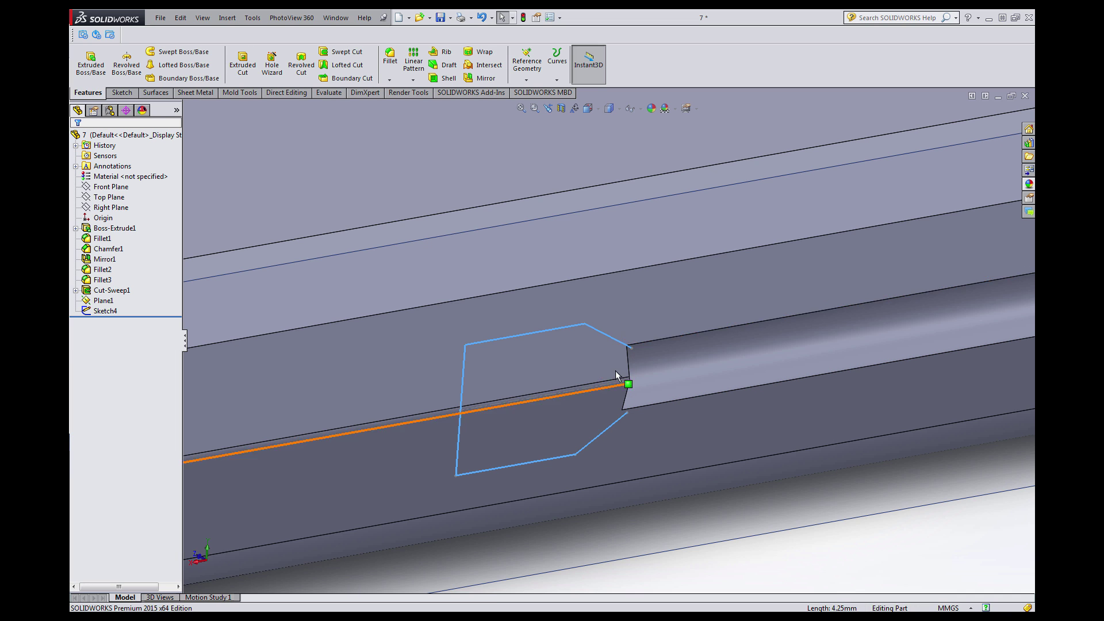
Reopen the profile sketch, close its open end with a vertical line between the groove's upper and lower corners, and exit the sketch.
left_click(578, 325)
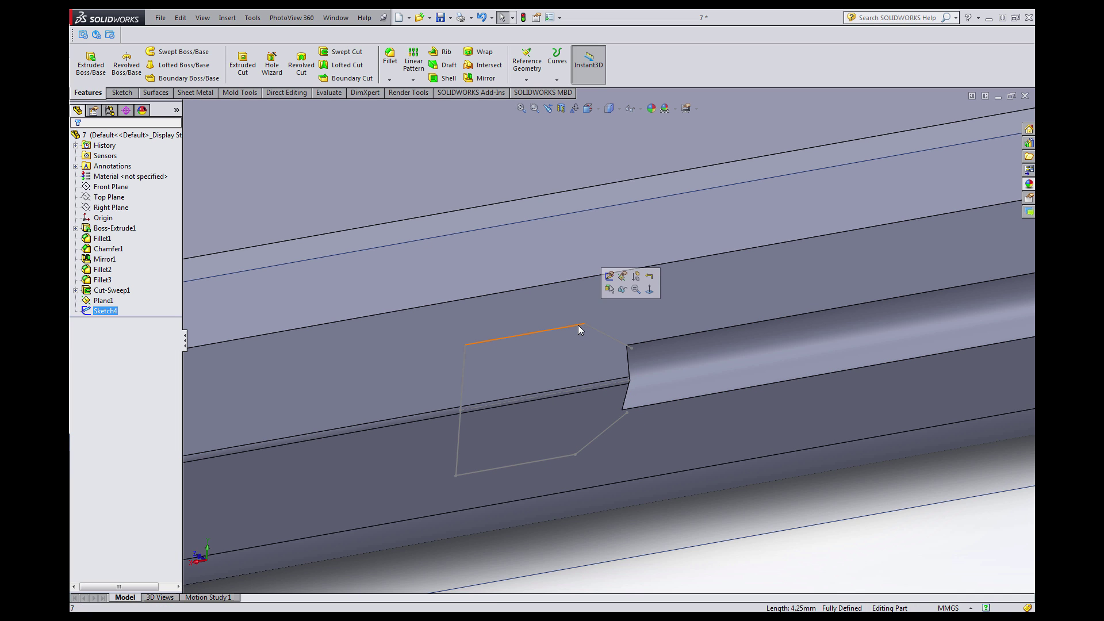
left_click(608, 277)
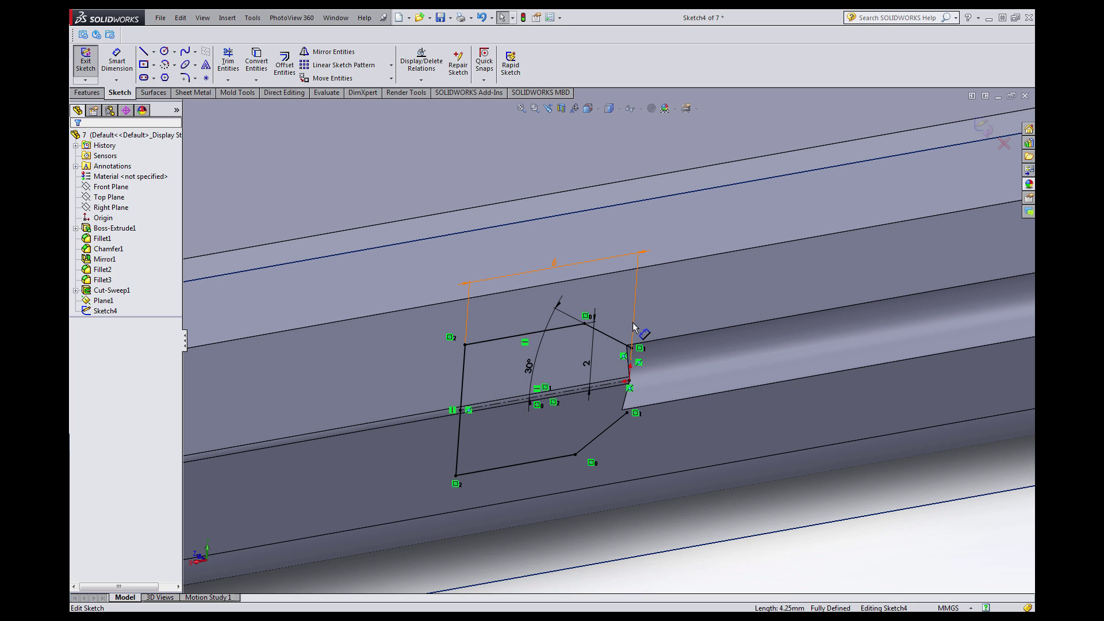
key("ctrl+8")
key("ctrl+8")
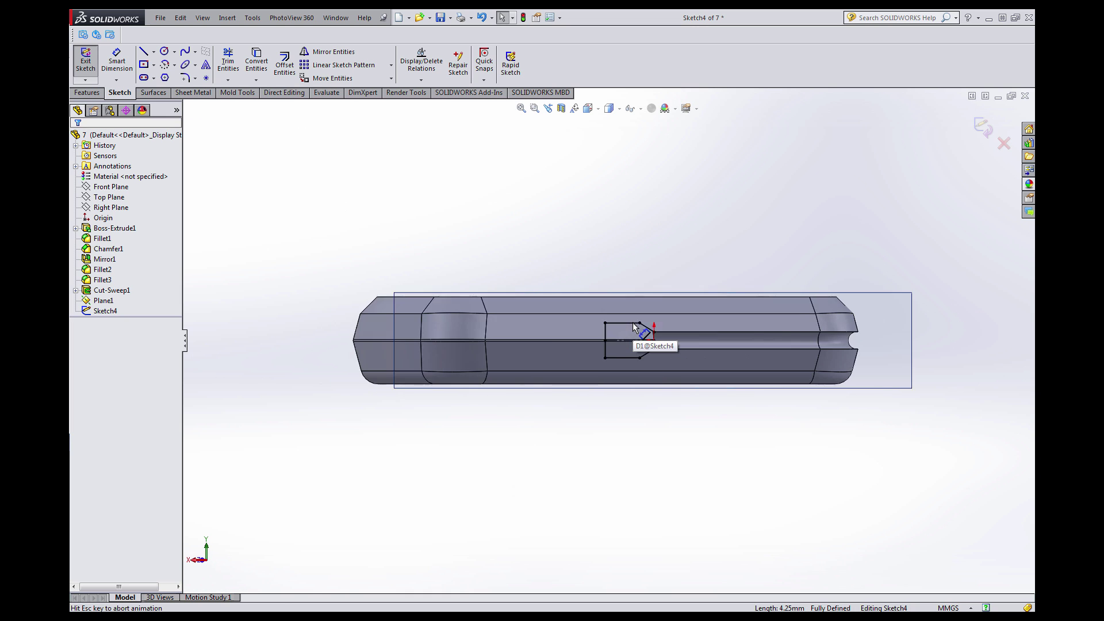
scroll(625, 322, "down", 7)
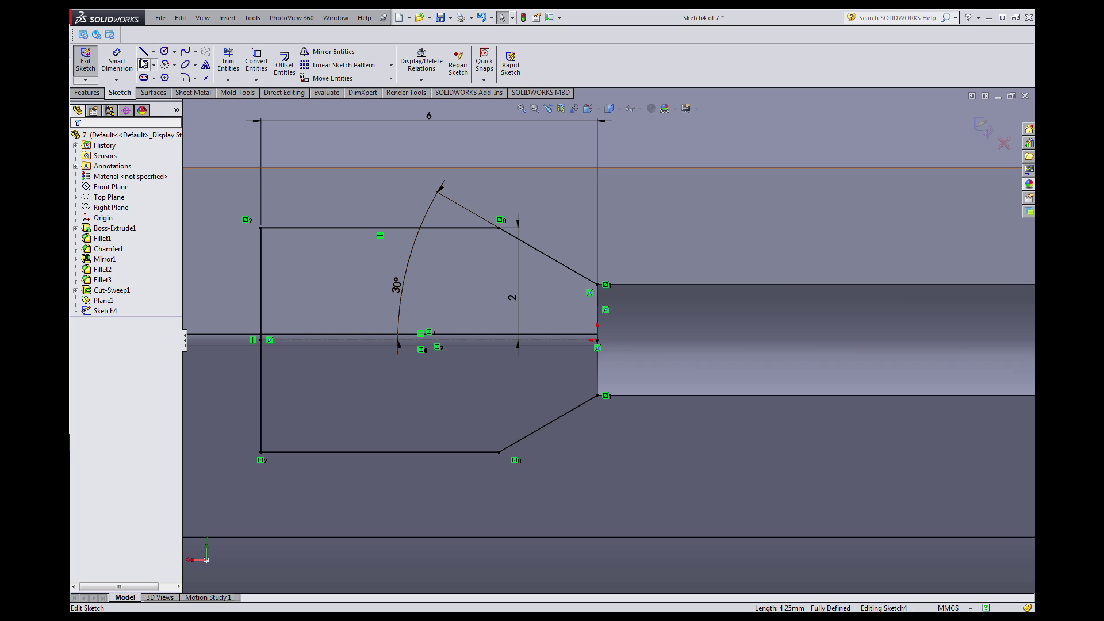
left_click(144, 53)
left_click(599, 284)
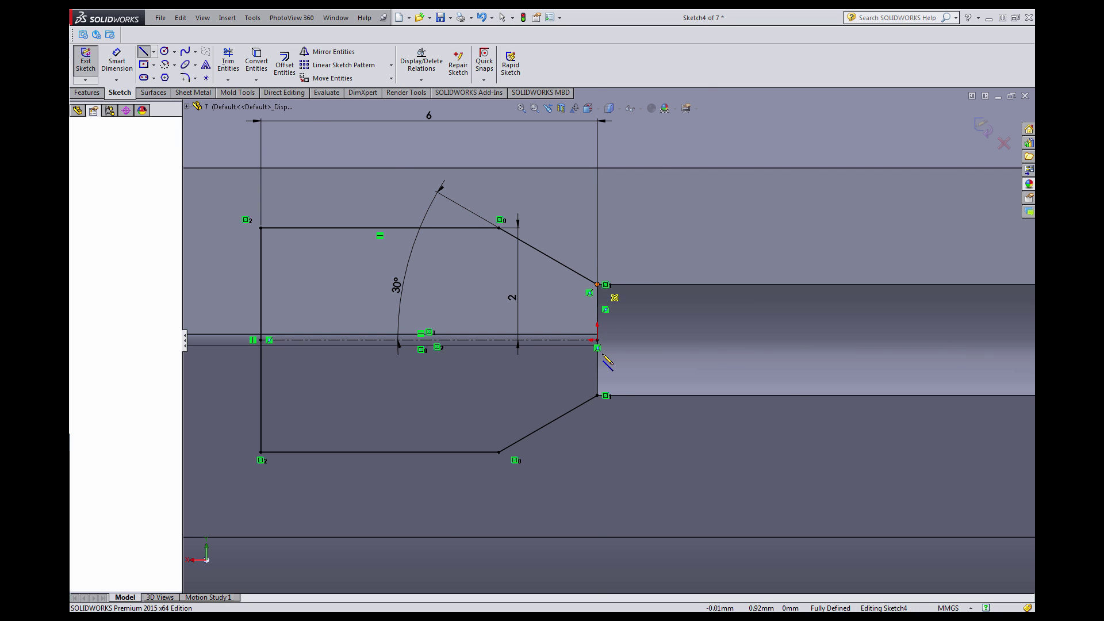
left_click(598, 396)
key("Escape")
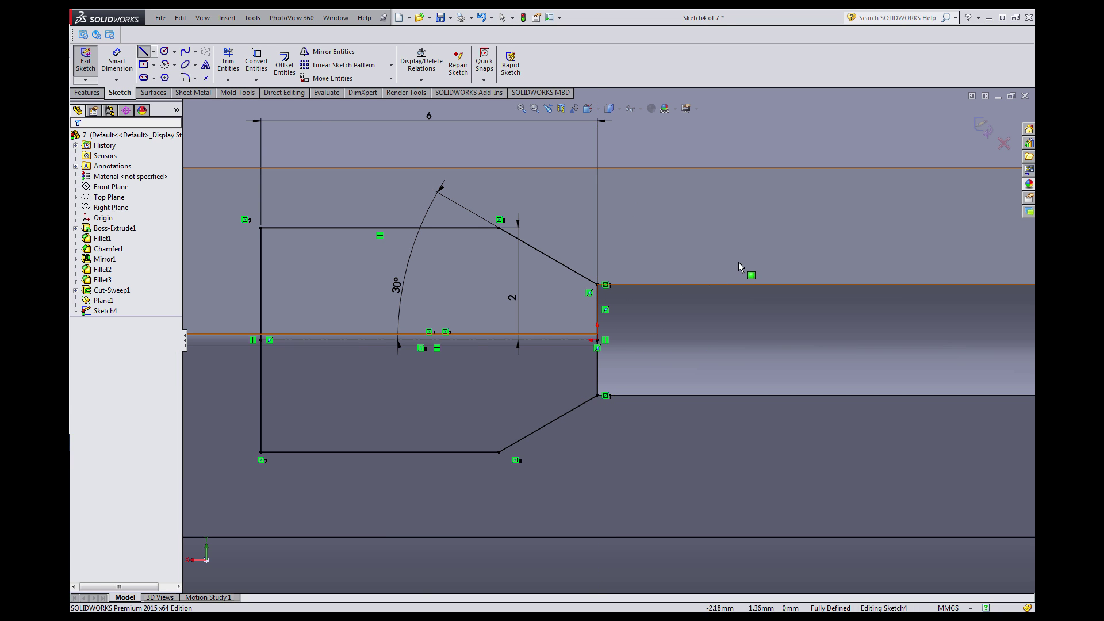
scroll(741, 264, "up", 4)
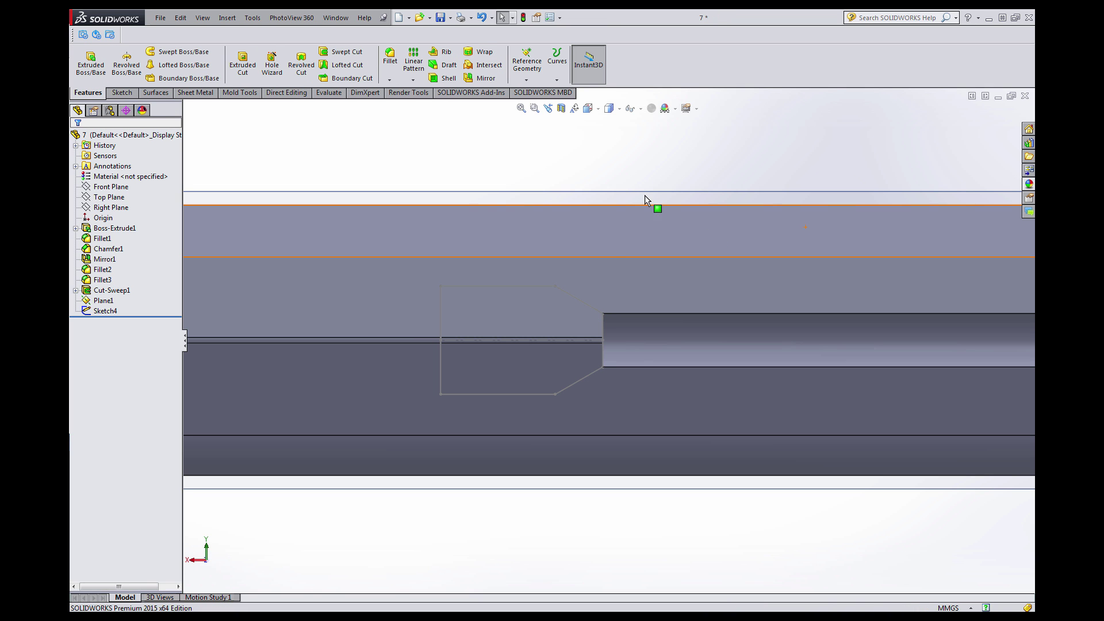
Extrude-cut the closed profile 2 mm deep into the body with the direction reversed, keeping all bodies.
mouse_move(610, 240)
middle_mouse_down()
mouse_move(551, 339)
mouse_move(587, 404)
middle_mouse_up()
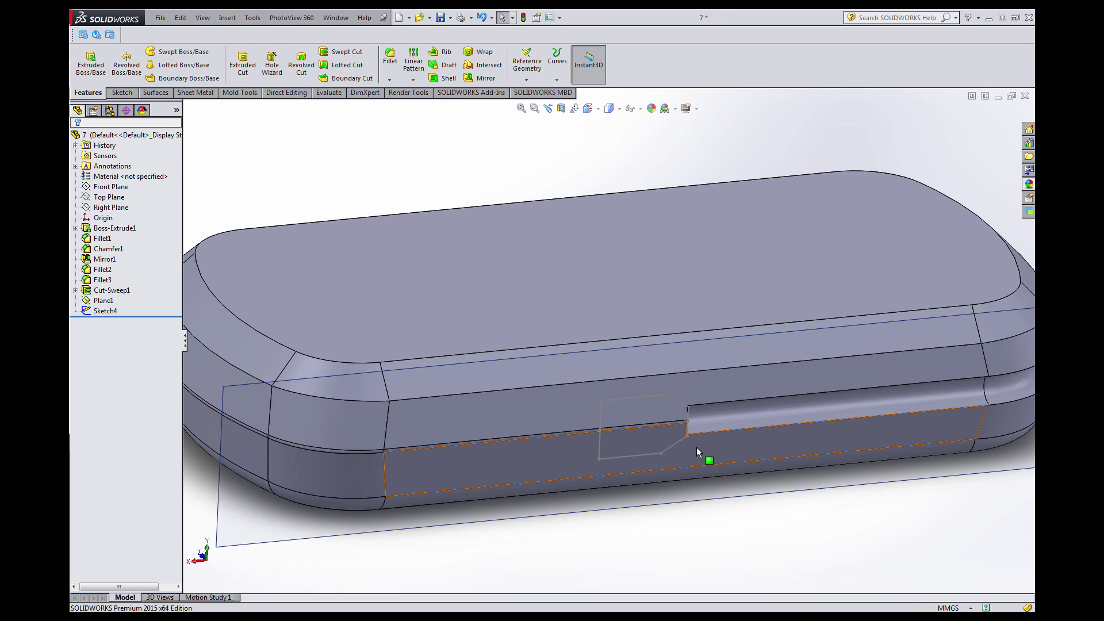
scroll(690, 440, "down", 2)
left_click(243, 63)
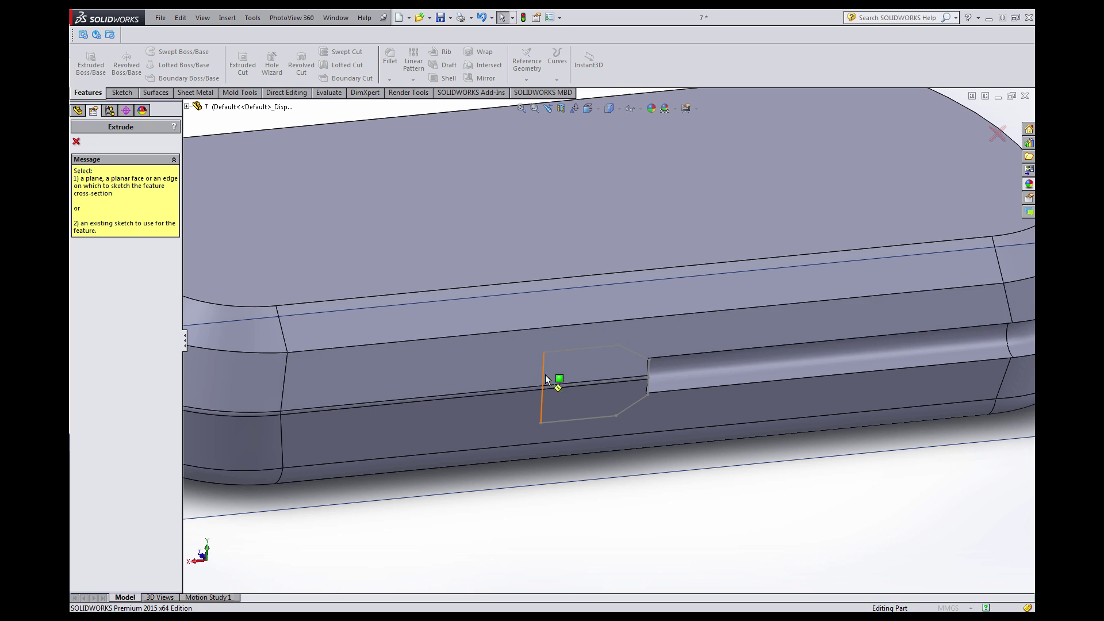
left_click(574, 349)
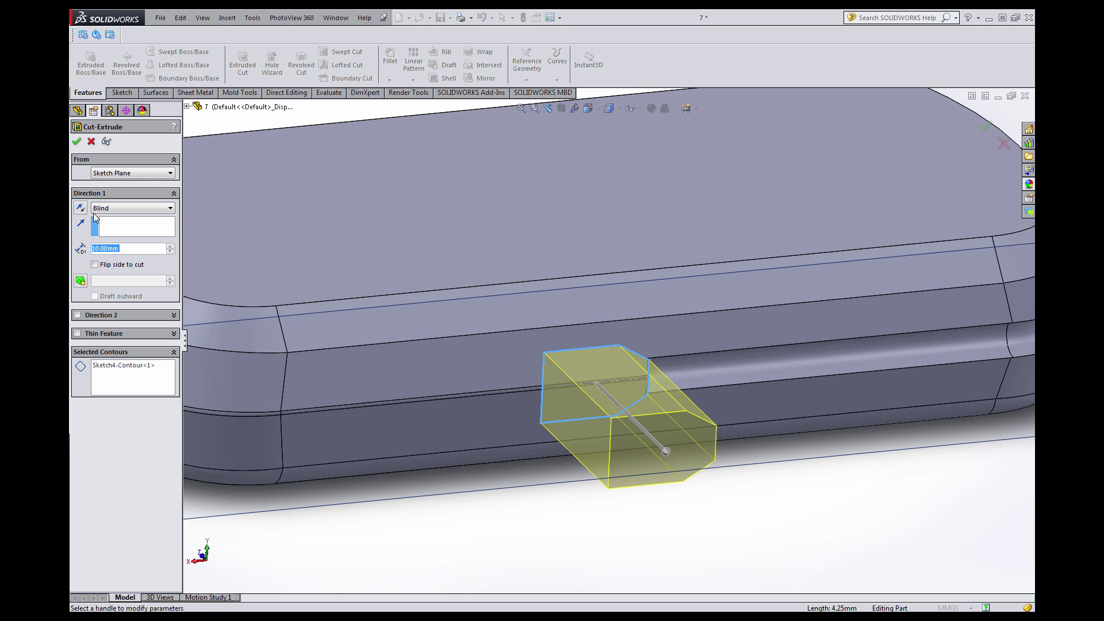
left_click(84, 210)
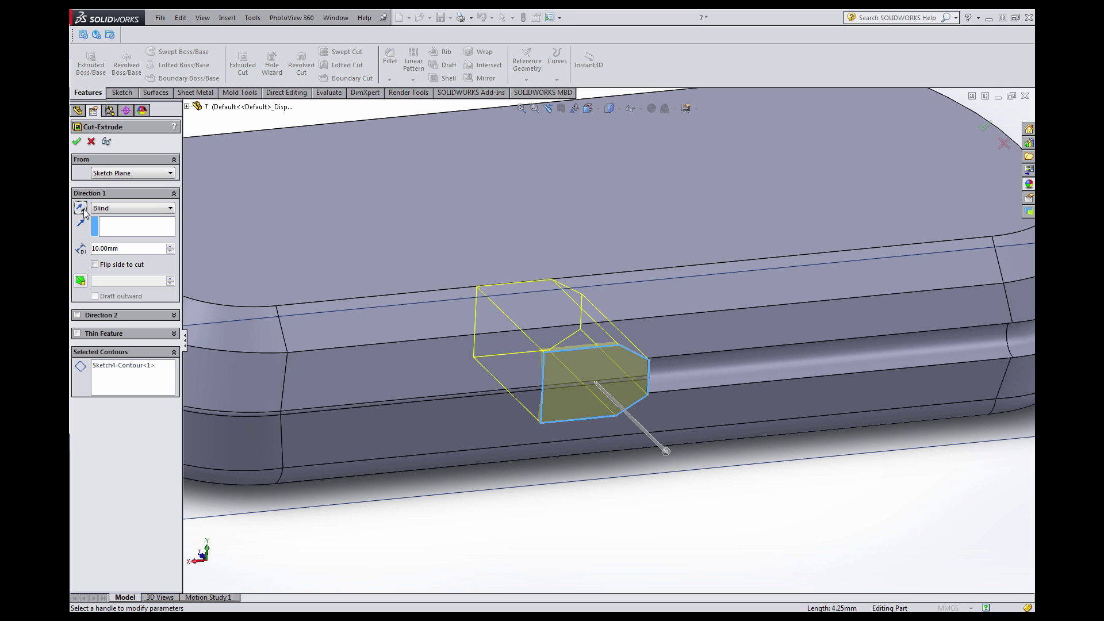
left_click(83, 211)
left_click(83, 210)
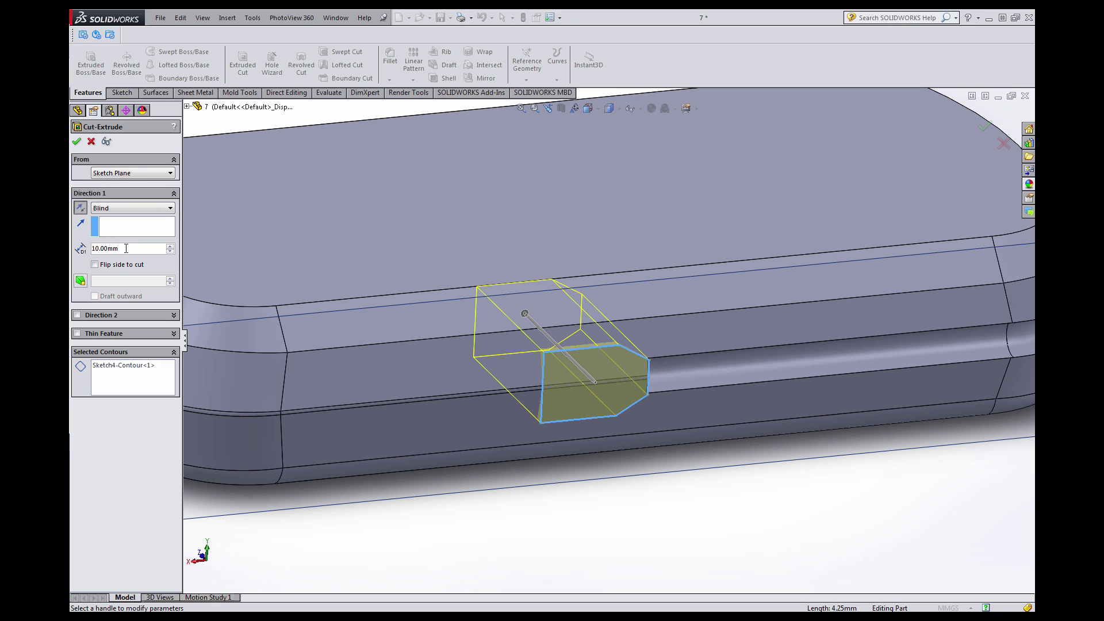
type("2m")
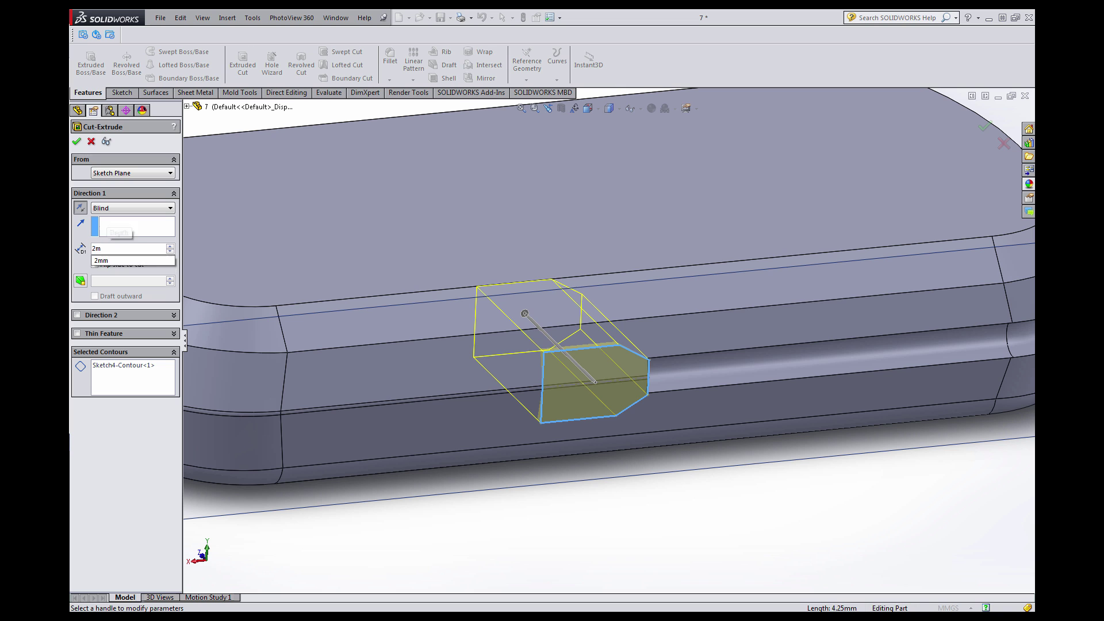
key("Return")
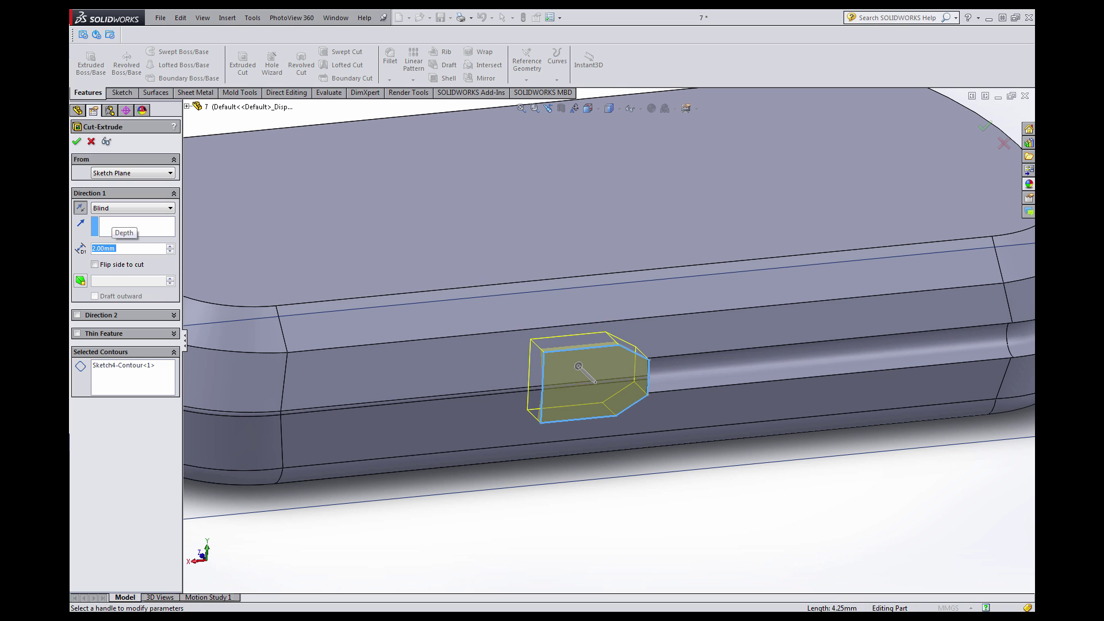
left_click(78, 141)
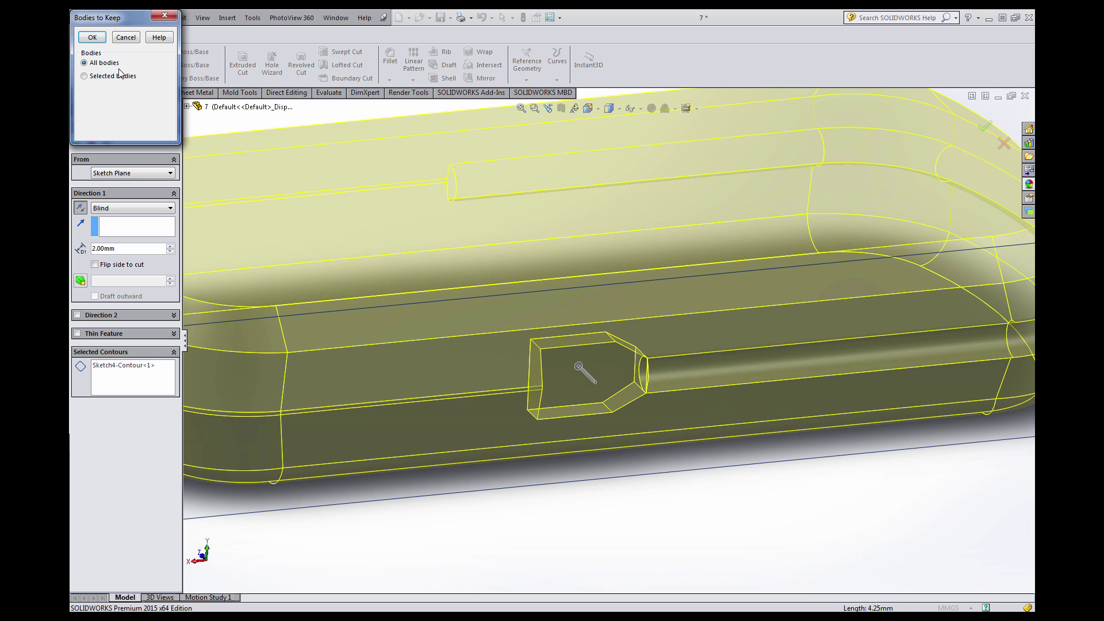
left_click(96, 39)
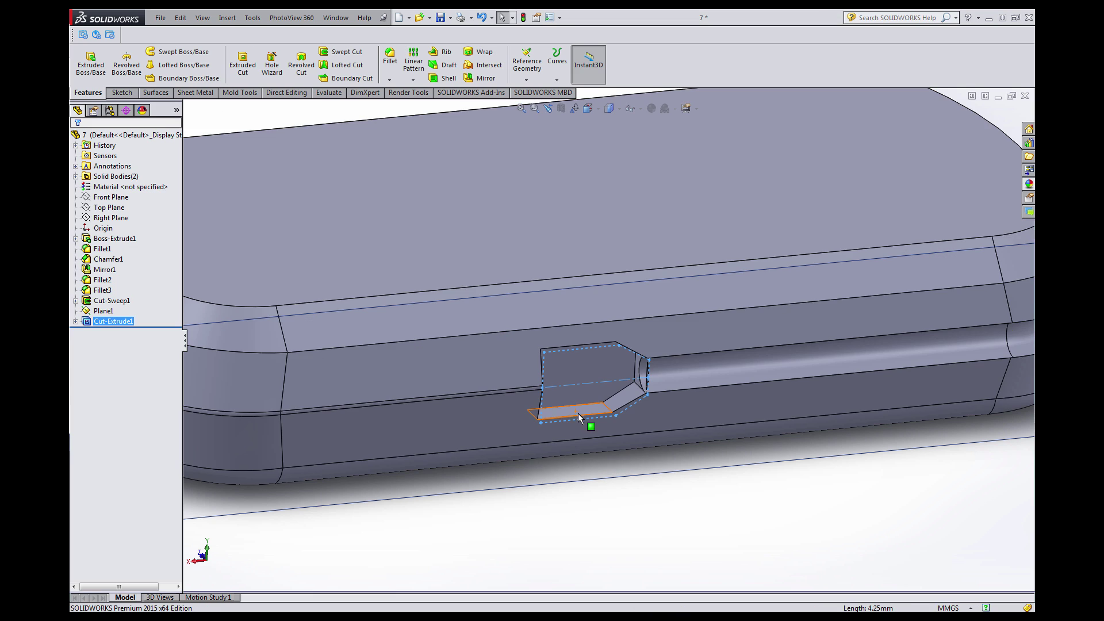
scroll(579, 416, "up", 4)
scroll(538, 367, "down", 1)
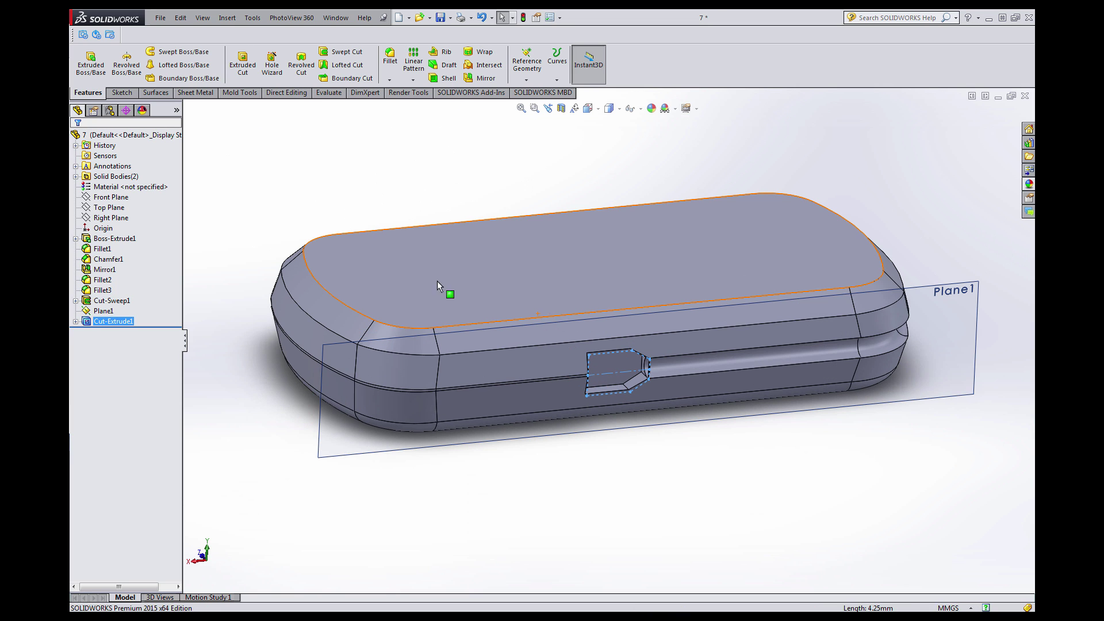
Select each of the two solid bodies and examine the sliver left where the recess meets the groove.
left_click(75, 176)
left_click(115, 187)
left_click(122, 197)
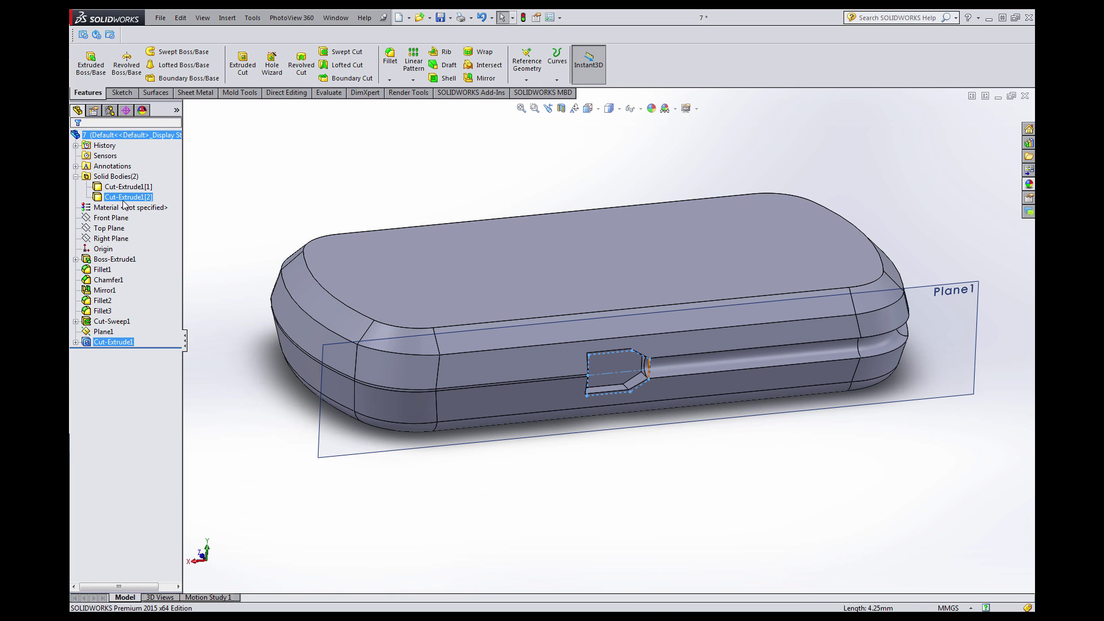
scroll(678, 350, "down", 6)
scroll(598, 406, "down", 5)
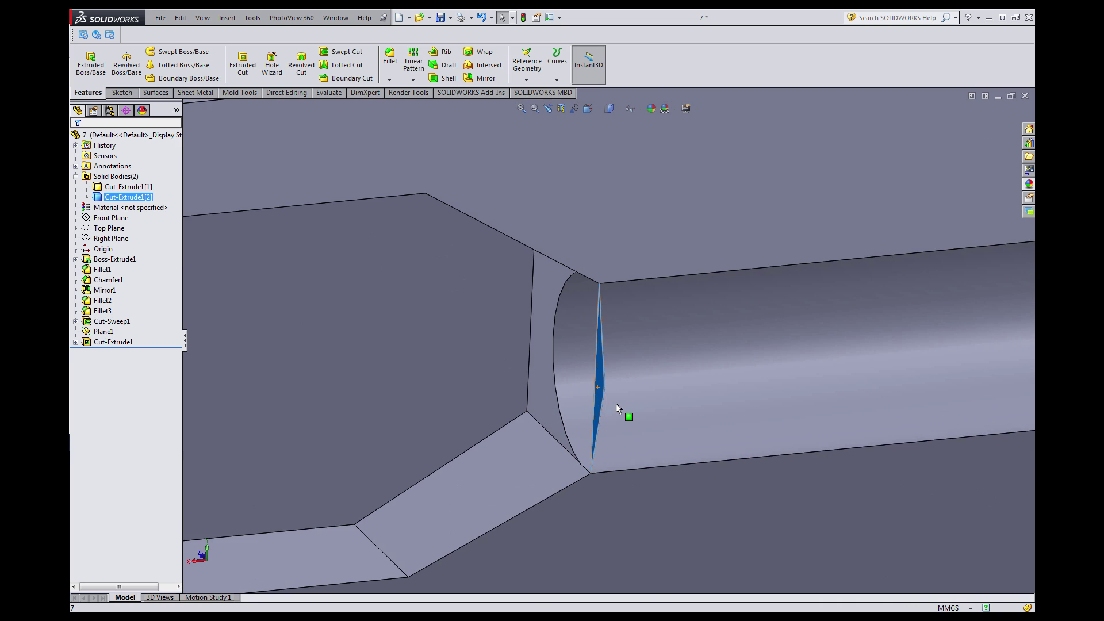
scroll(643, 373, "up", 5)
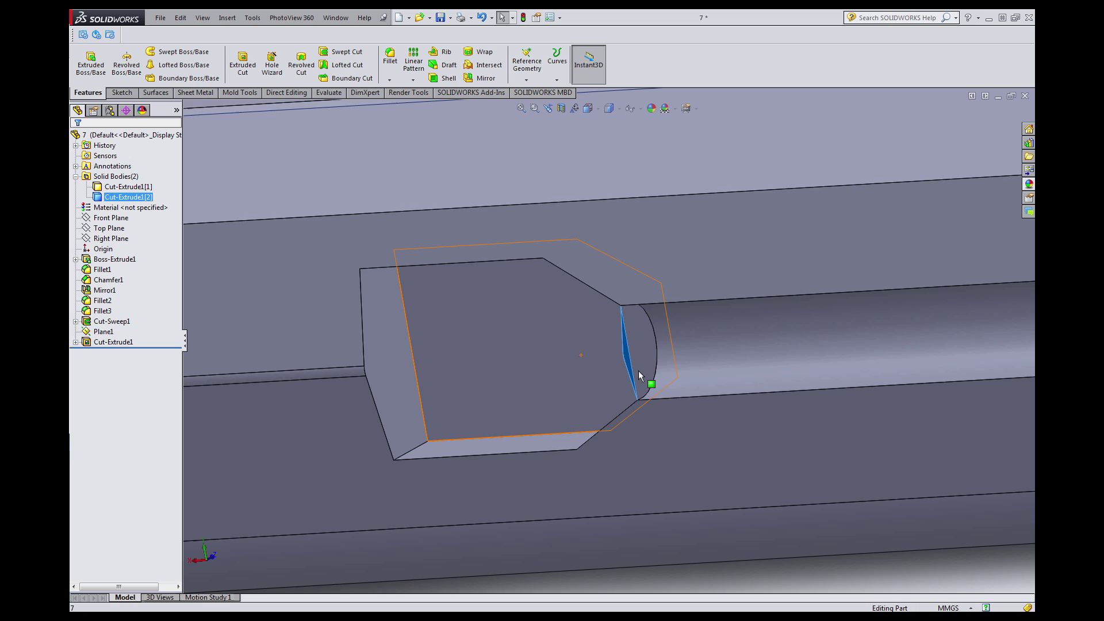
middle_click_drag(640, 368, 695, 369)
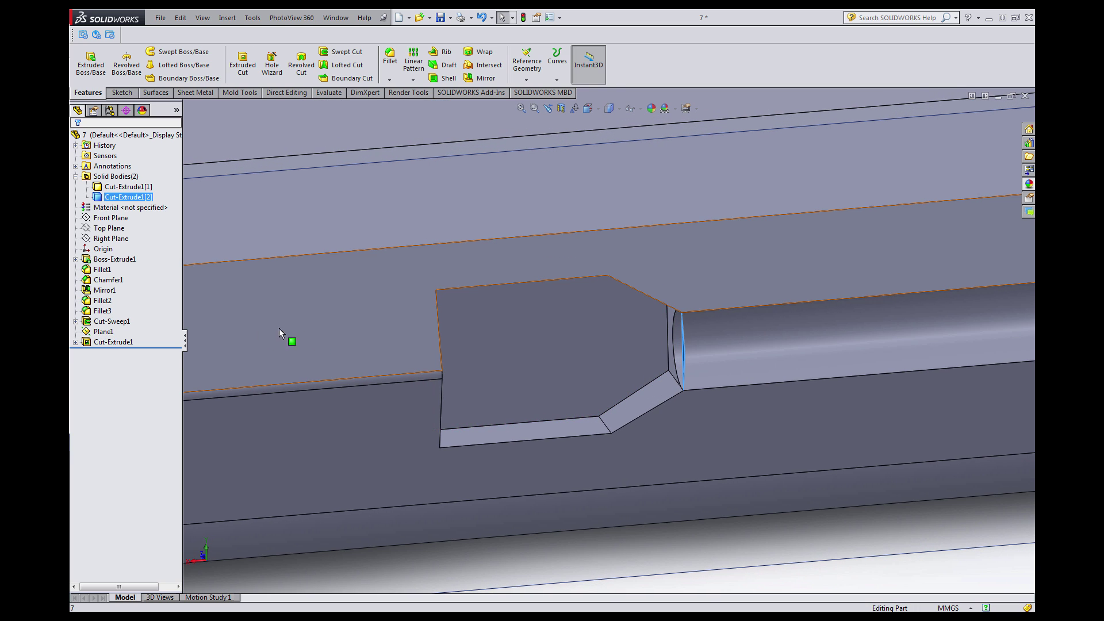
Reopen the recess cut's sketch and draw a vertical line across the groove, between its edges and just beyond the profile's narrow end.
left_click(76, 342)
left_click(118, 352)
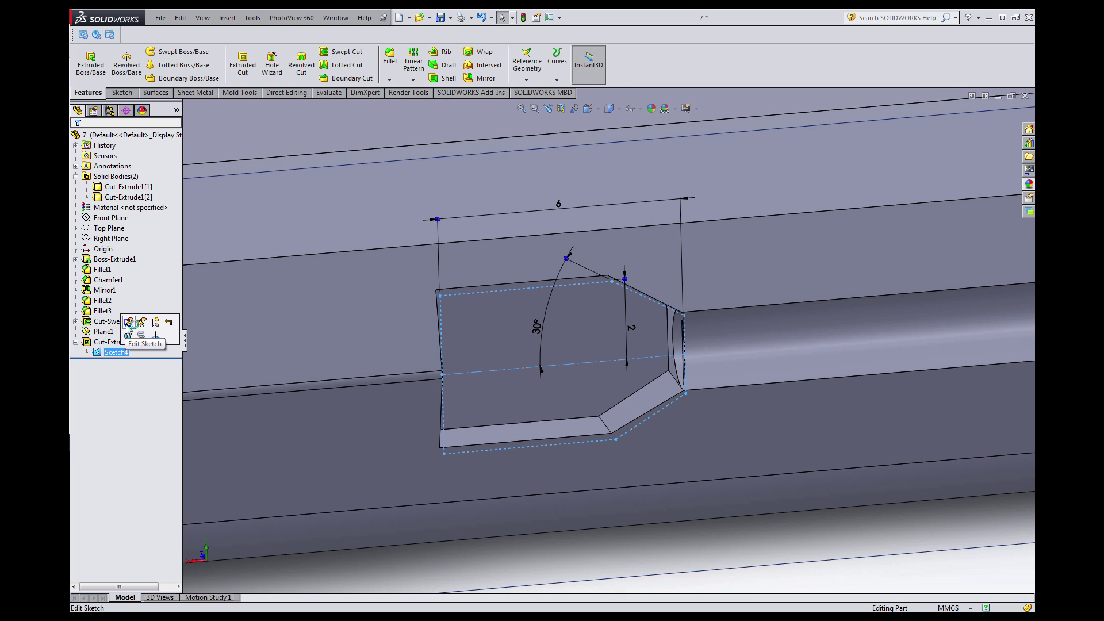
left_click(128, 323)
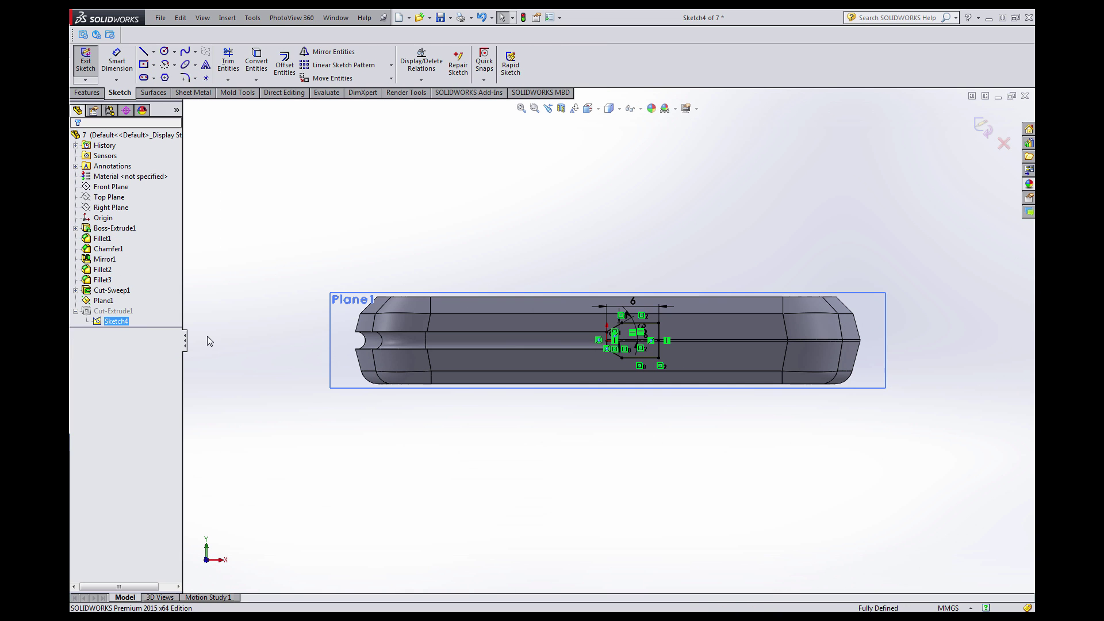
key("ctrl+8")
scroll(655, 320, "down", 6)
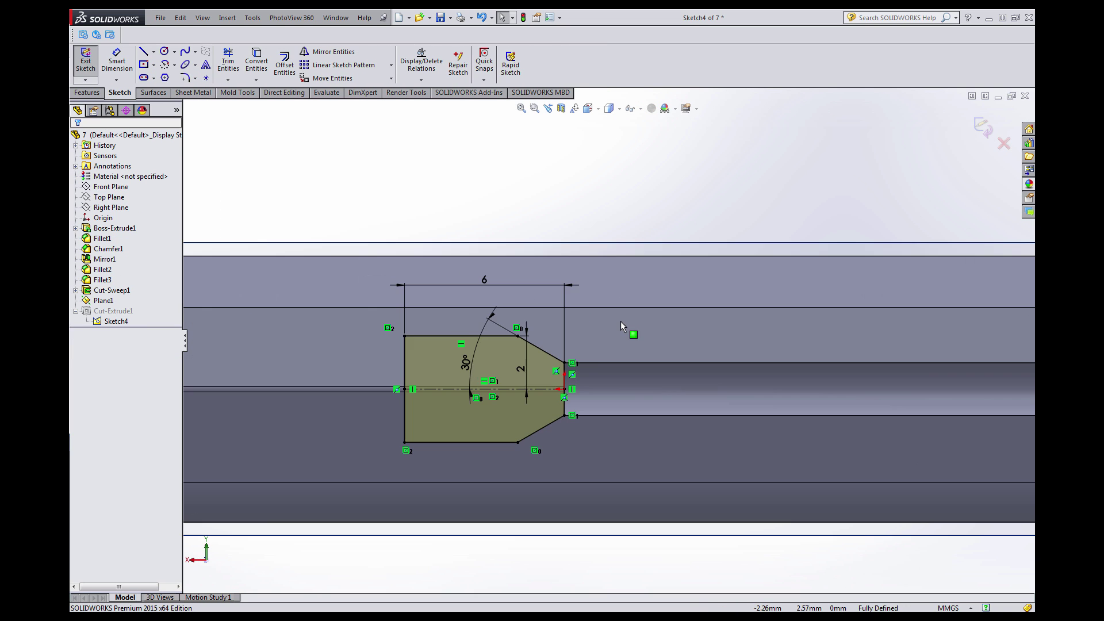
scroll(570, 379, "down", 7)
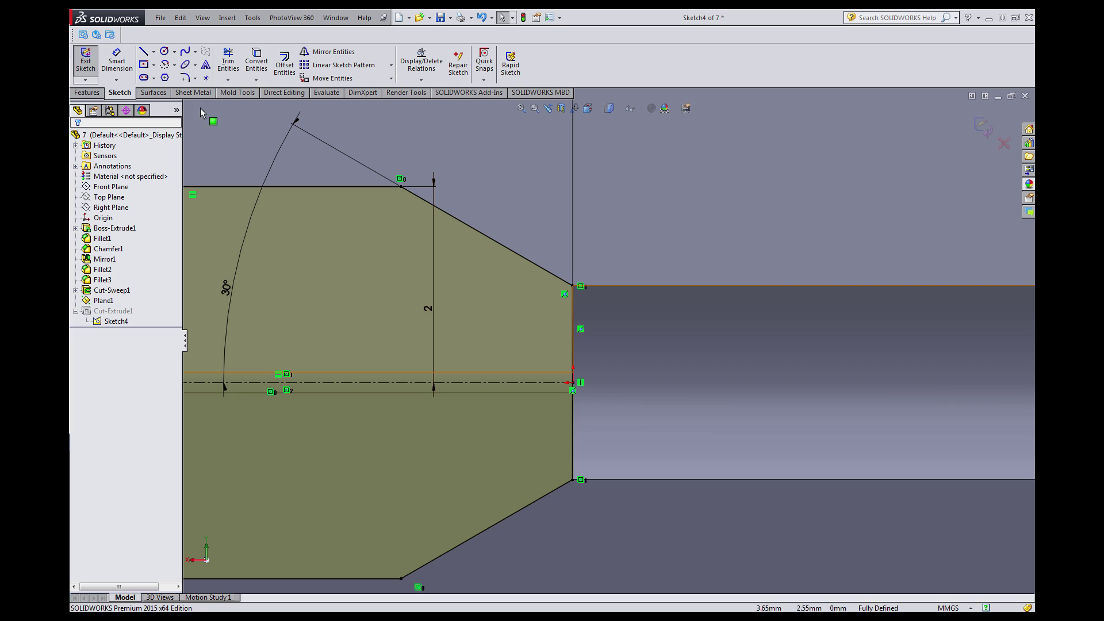
left_click(145, 53)
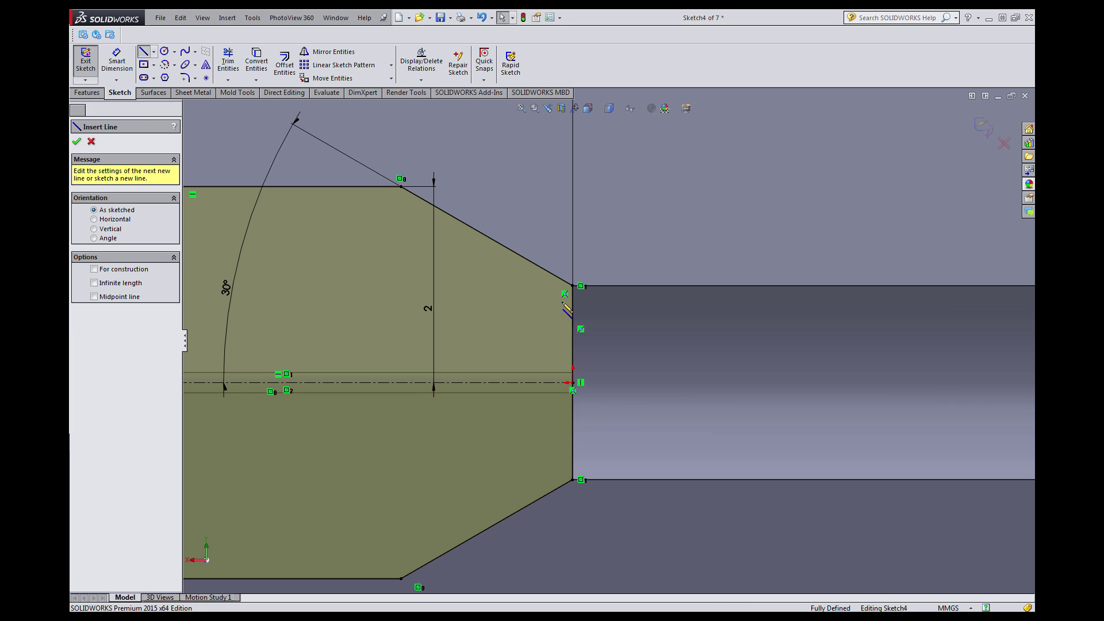
left_click(601, 285)
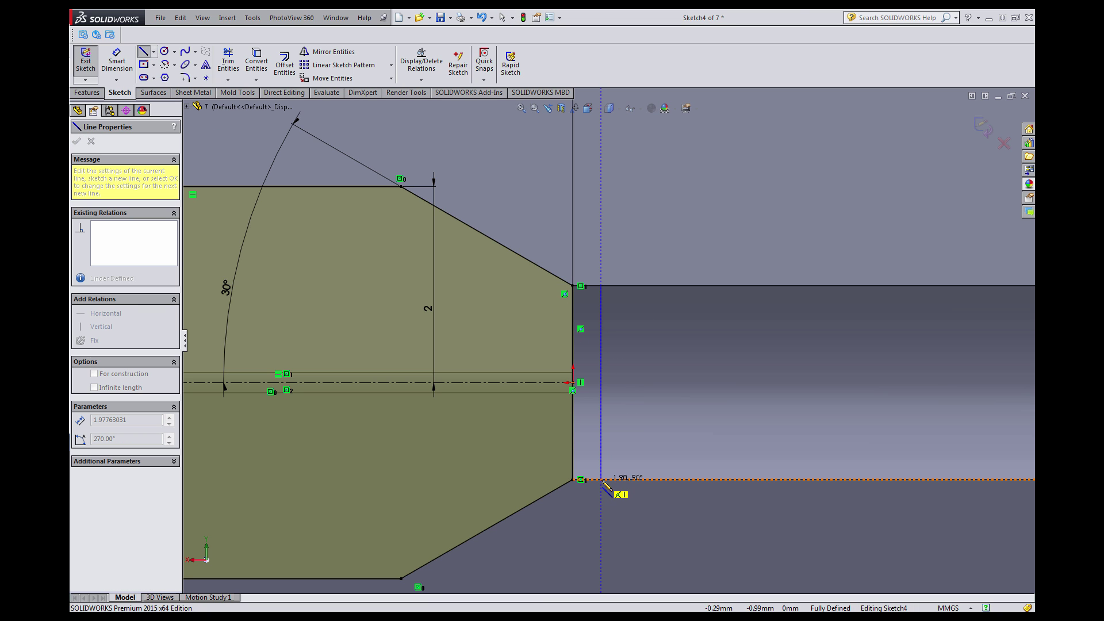
left_click(601, 480)
key("Escape")
Delete the profile's old vertical closing line and extend both sloped lines to the new vertical line inside the groove.
left_click(572, 311)
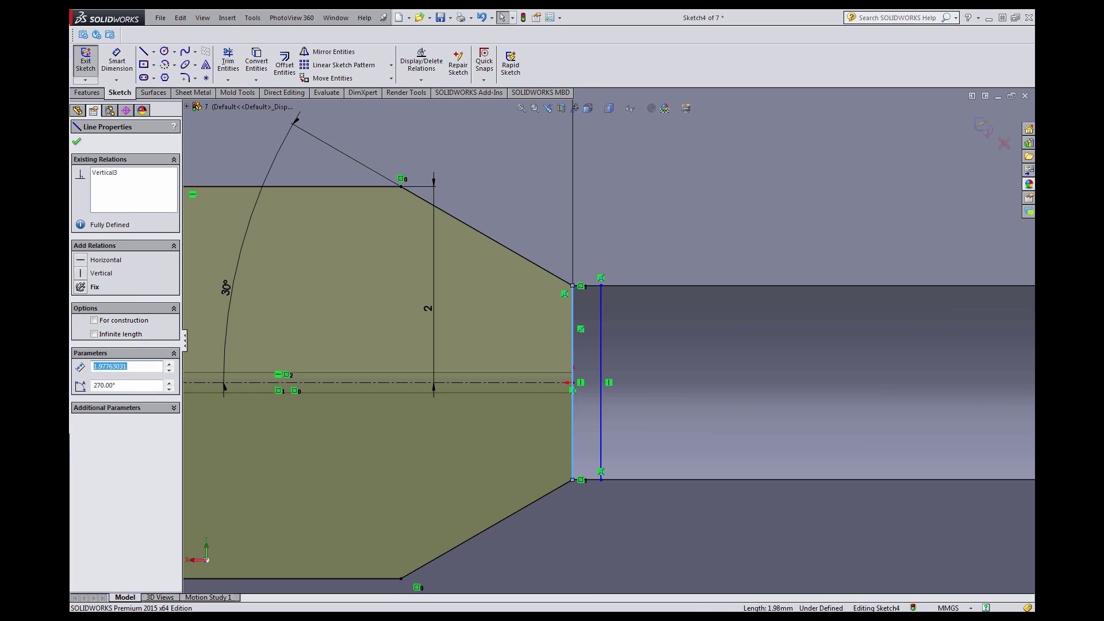
key("Escape")
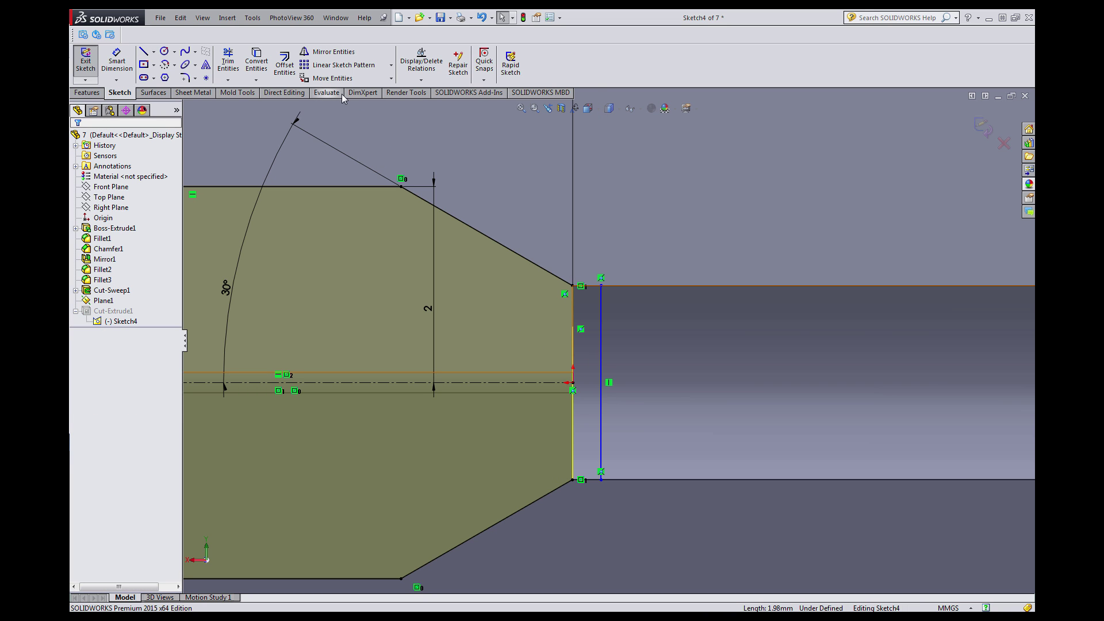
left_click(228, 80)
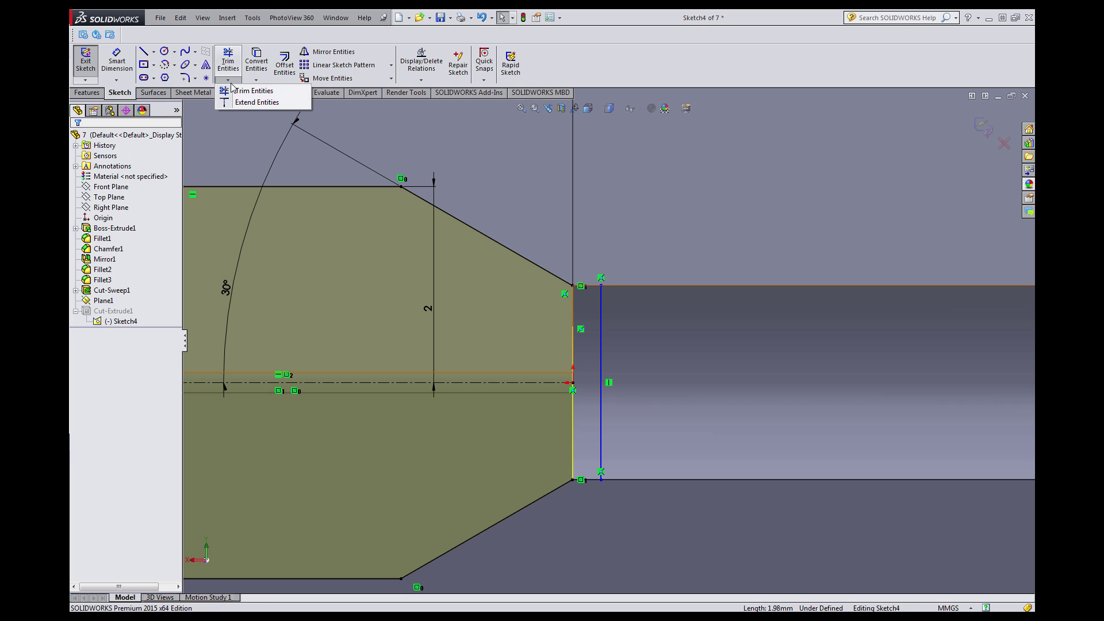
left_click(256, 102)
left_click(493, 240)
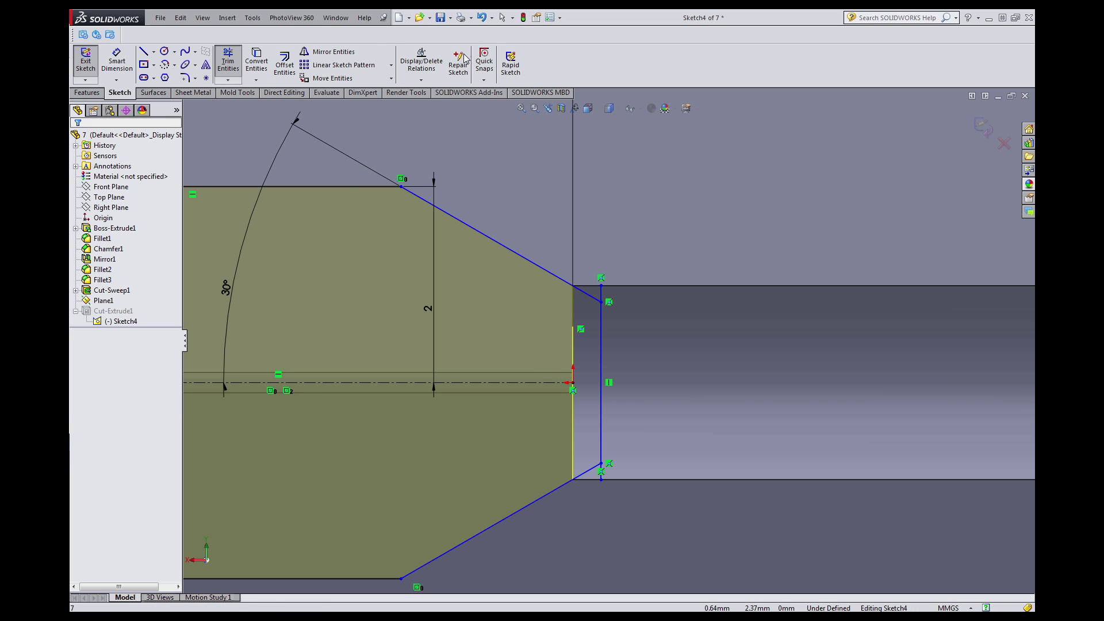
key("Escape")
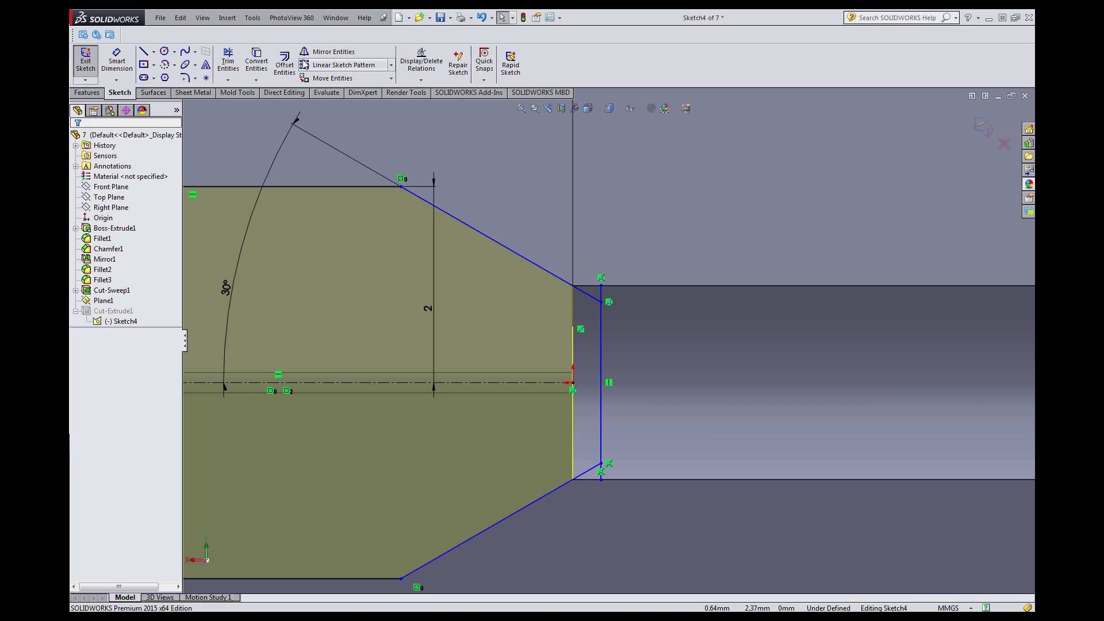
Trim the new vertical line's overhanging ends beyond the sloped lines and exit the sketch to rebuild the cut.
left_click(228, 63)
scroll(626, 318, "down", 5)
scroll(586, 346, "up", 4)
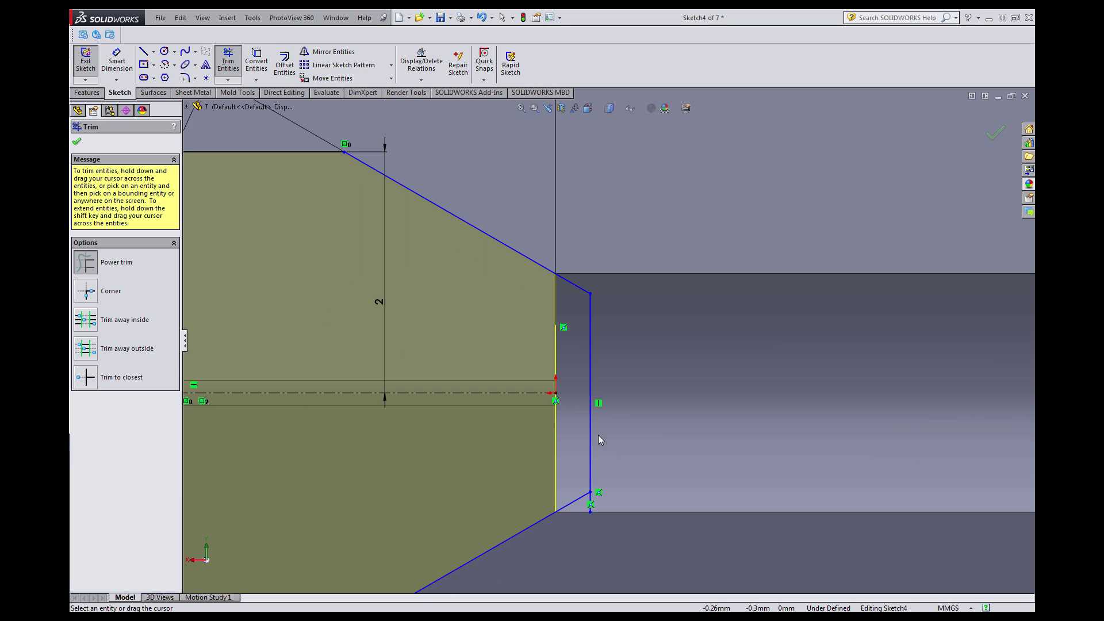
scroll(598, 435, "down", 3)
scroll(617, 437, "up", 11)
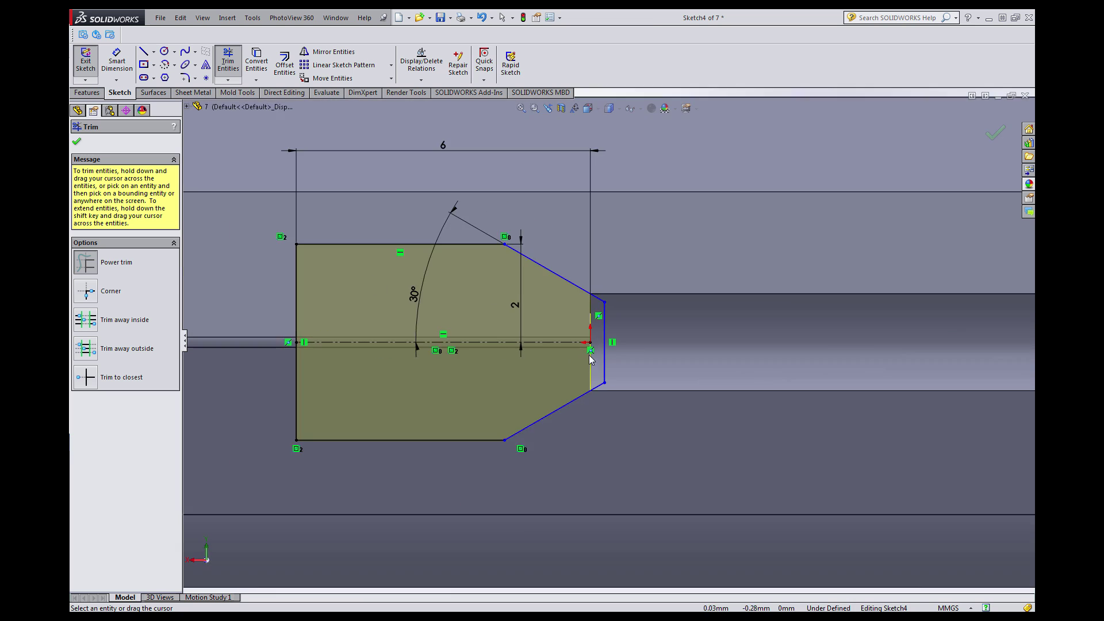
scroll(567, 312, "down", 2)
key("Escape")
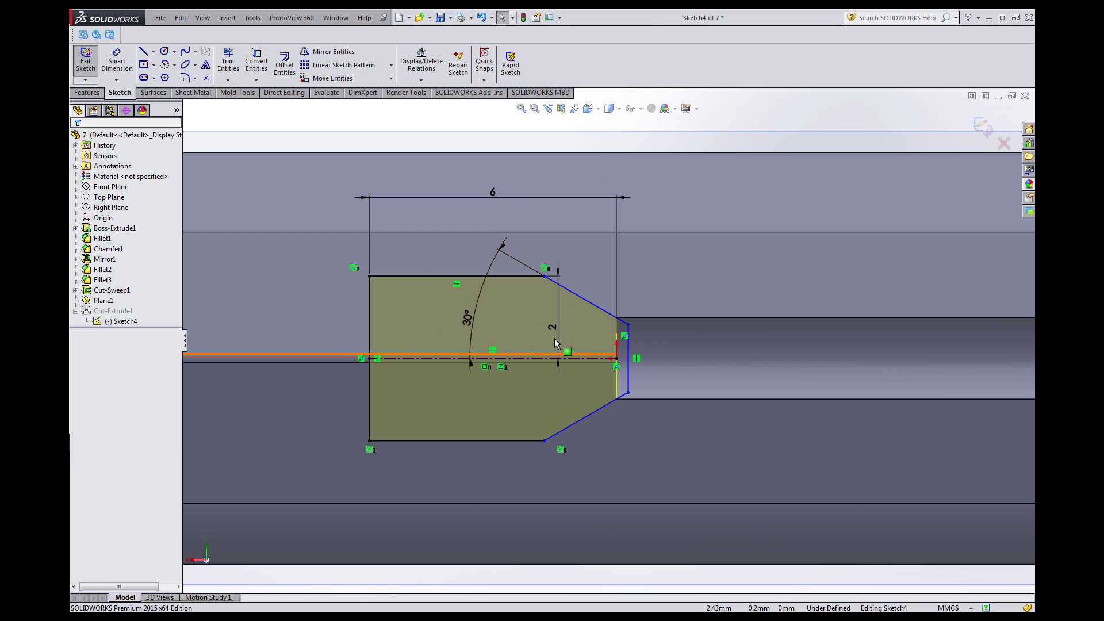
scroll(629, 353, "down", 3)
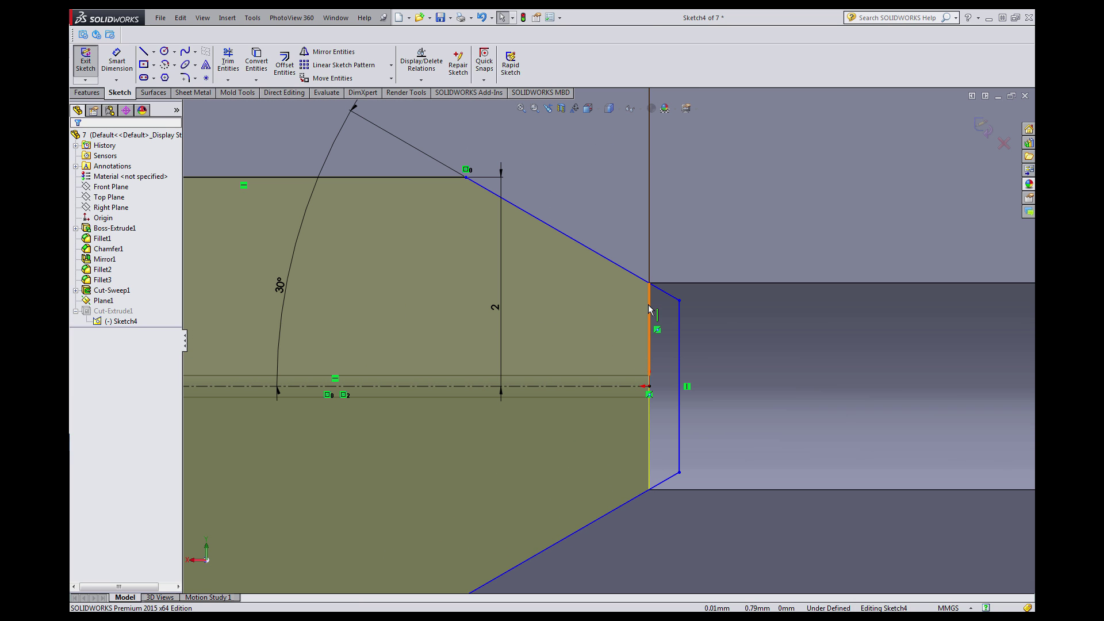
scroll(609, 329, "up", 6)
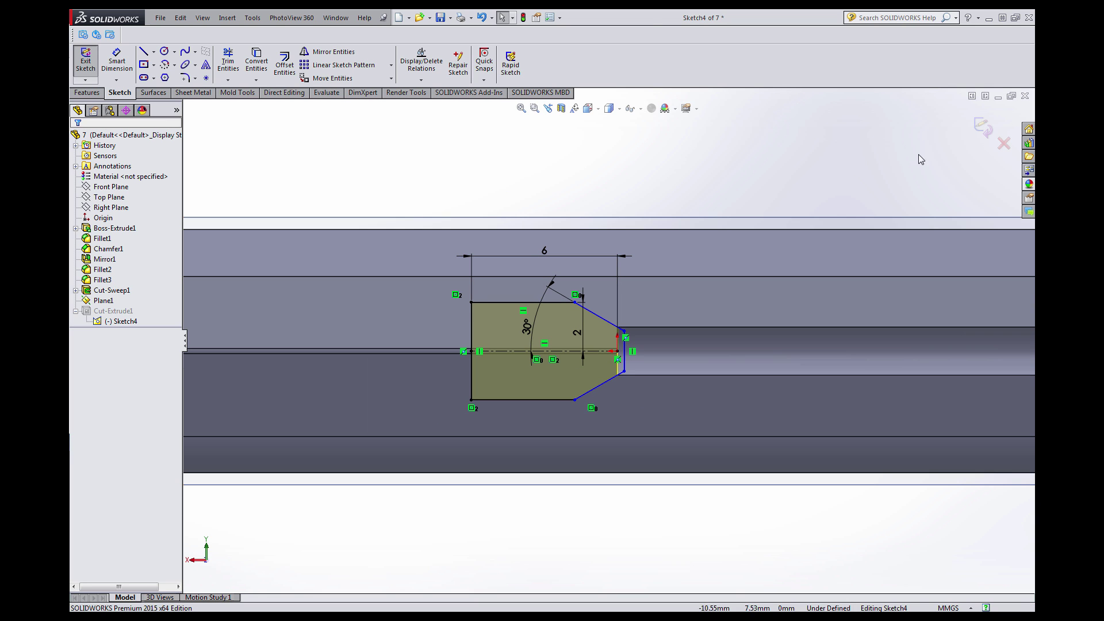
left_click(979, 130)
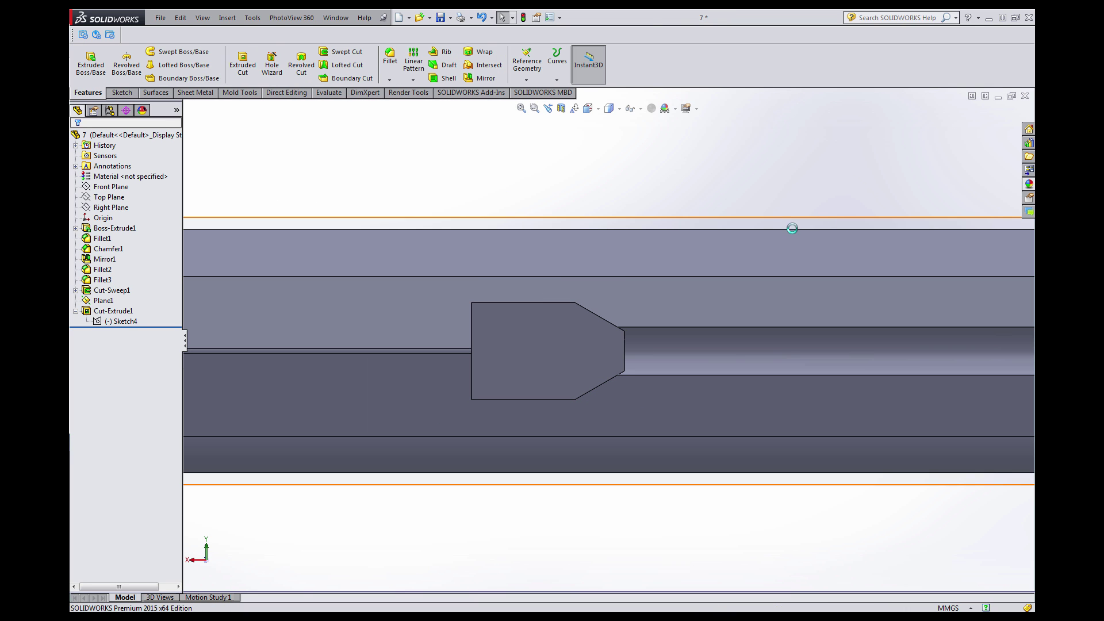
Examine the rebuilt recess where it meets the groove and check the feature tree for leftover solid bodies.
middle_click_drag(602, 212, 671, 355)
scroll(661, 354, "up", 5)
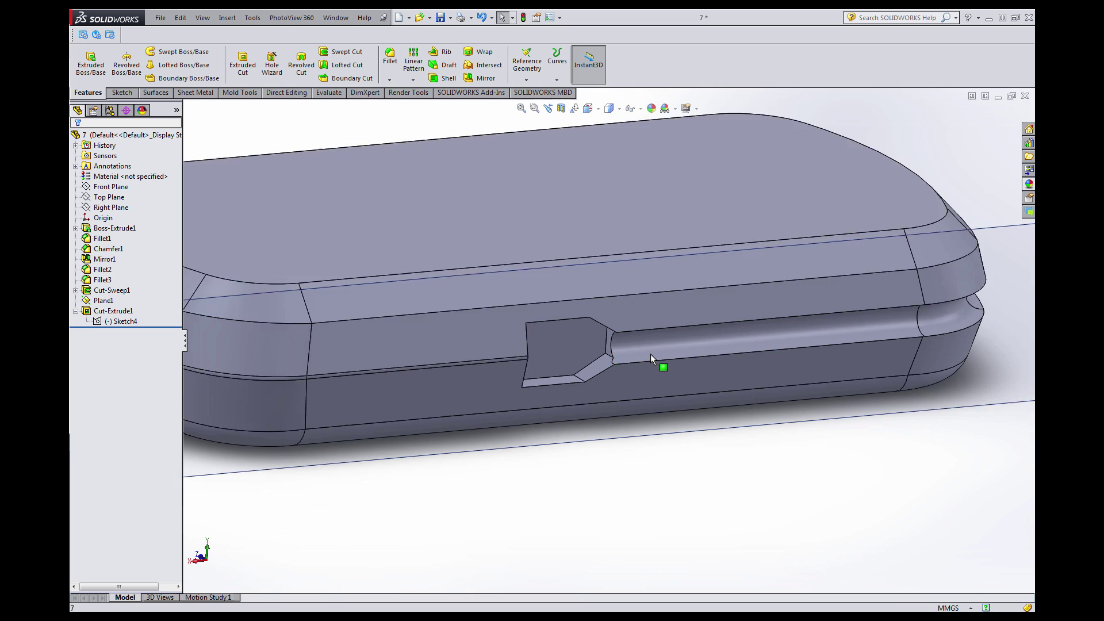
left_click(115, 187)
key("Up")
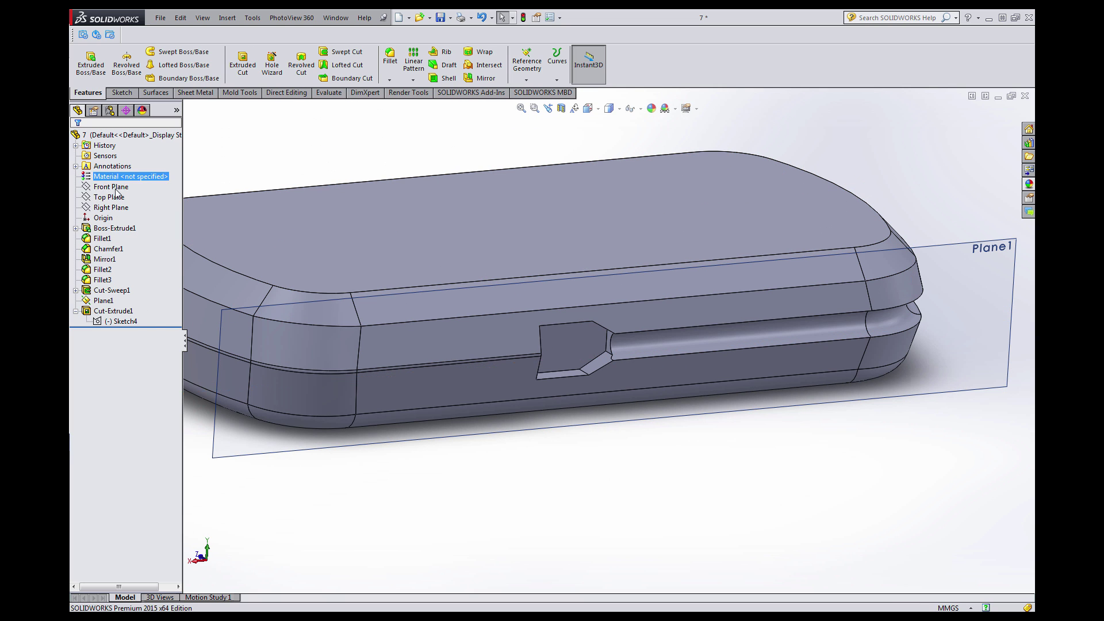
scroll(500, 303, "up", 4)
scroll(556, 329, "down", 2)
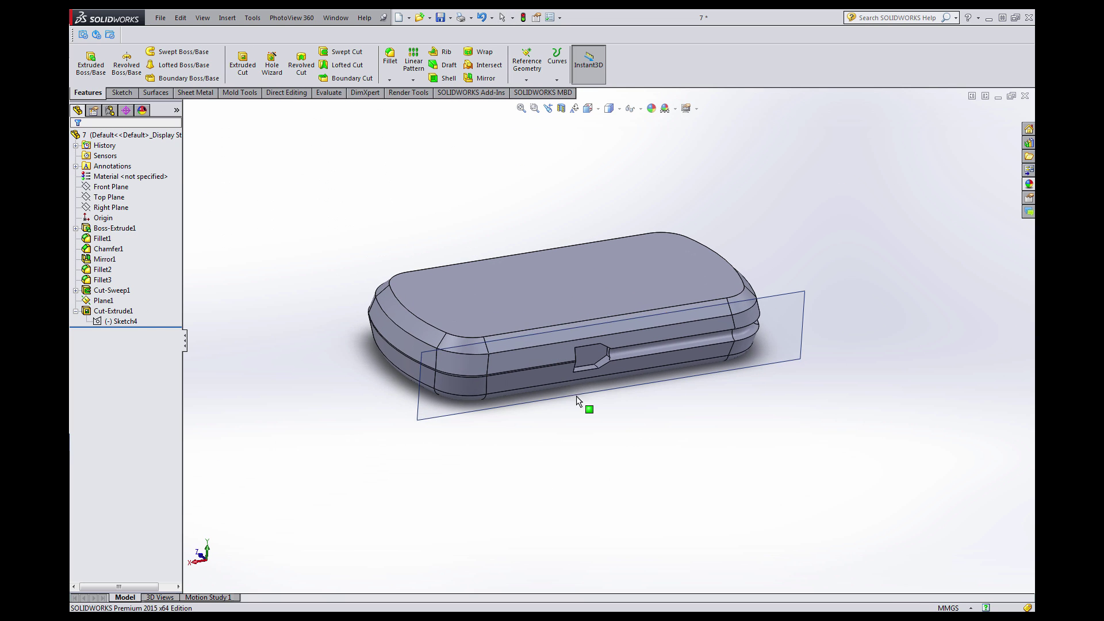
scroll(607, 347, "down", 3)
scroll(601, 316, "down", 2)
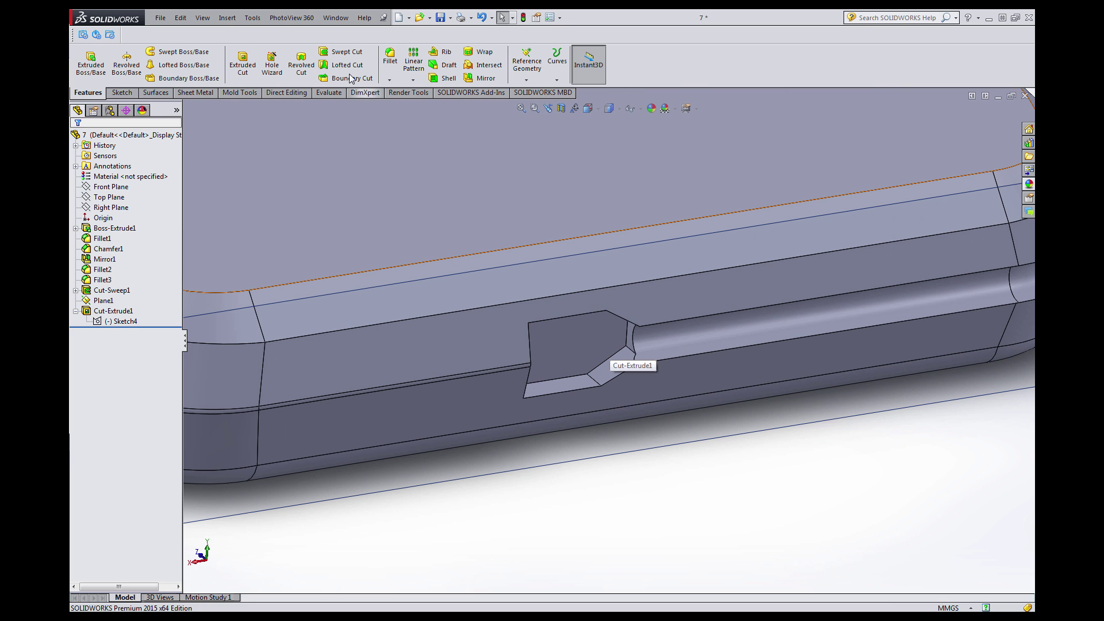
Start a fillet on the recess opening's lower sloped edge with a 0.3 mm radius.
left_click(390, 58)
scroll(609, 374, "down", 2)
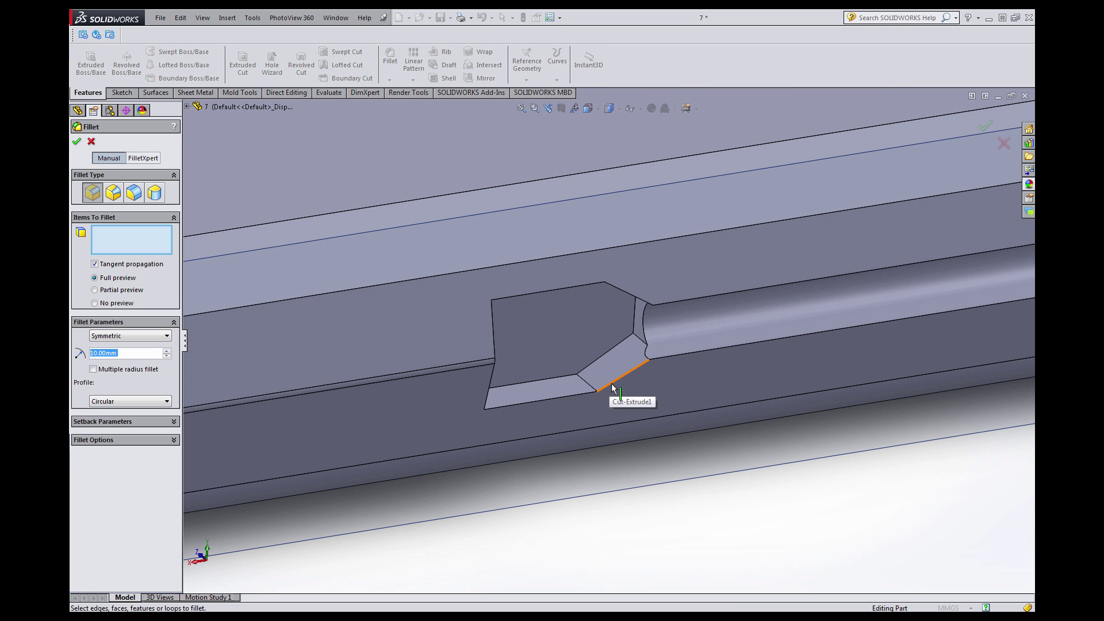
left_click(613, 389)
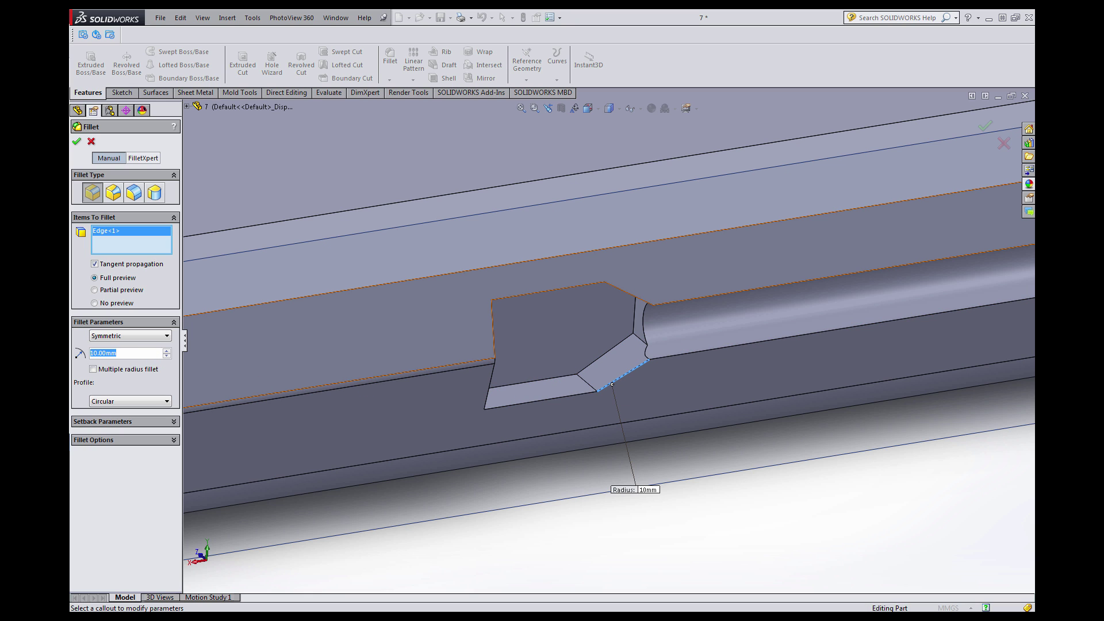
type("0.3")
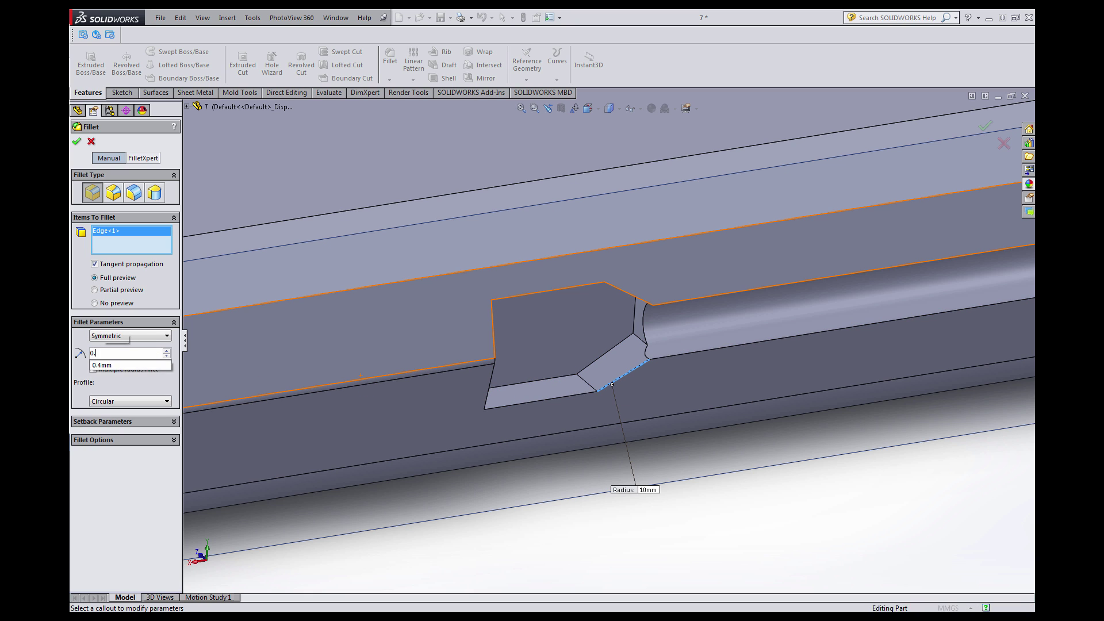
key("Return")
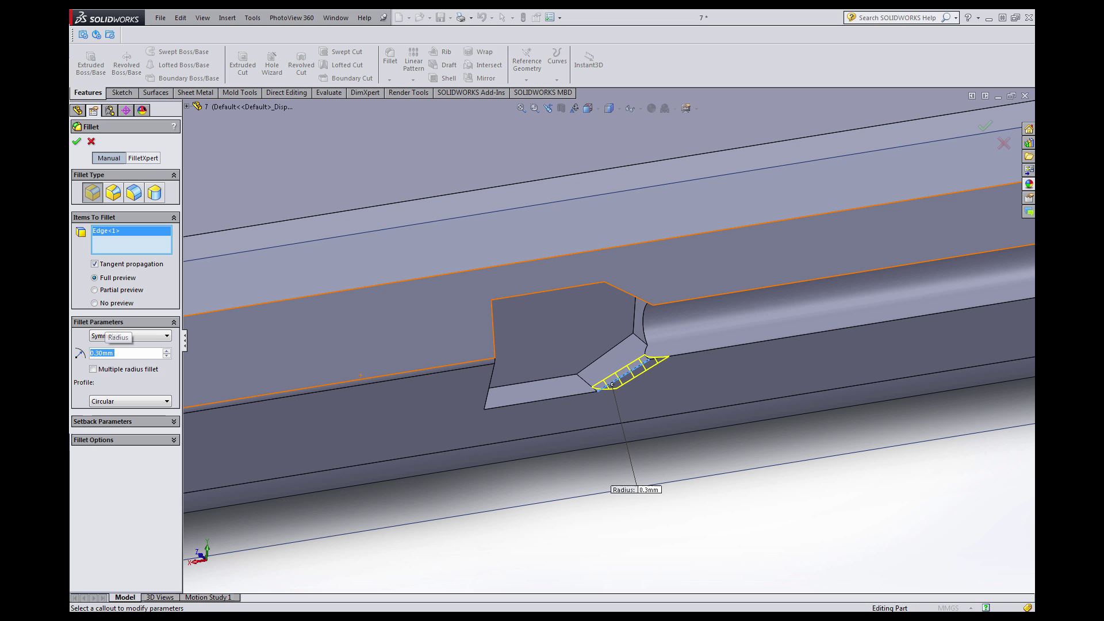
Add the recess opening's lower straight edge, square-end edges and upper straight edge to the fillet.
left_click(546, 402)
left_click(546, 403)
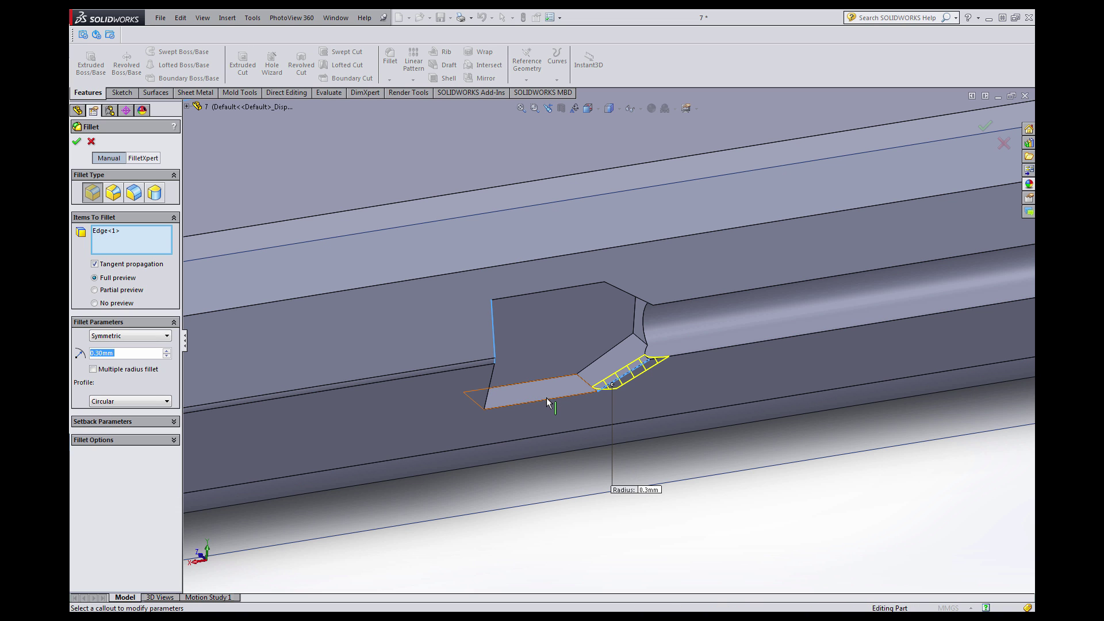
left_click(547, 400)
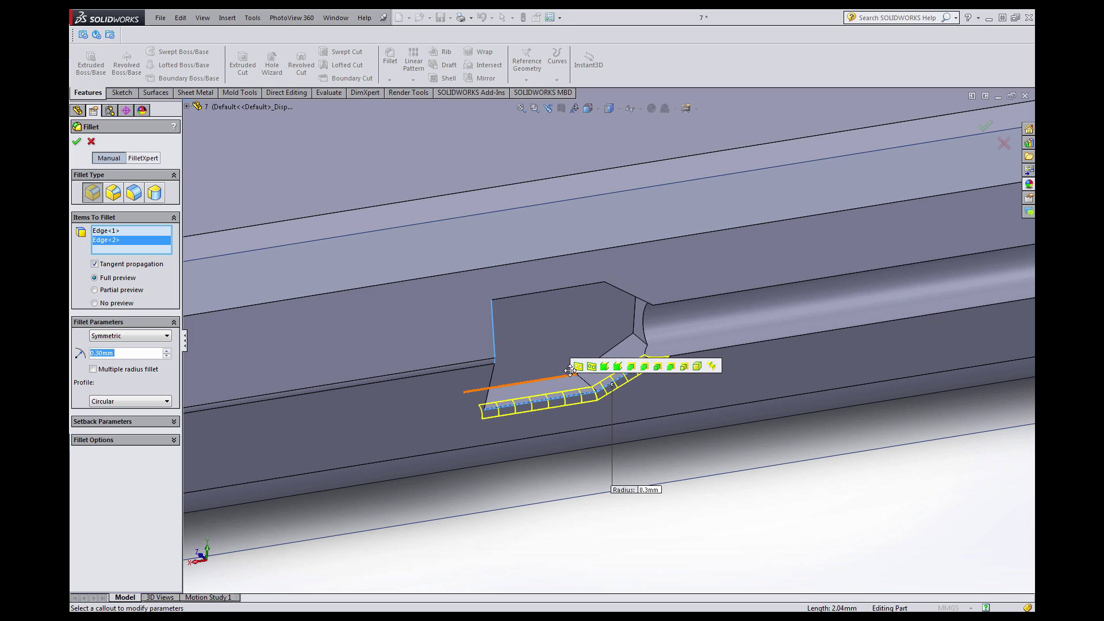
left_click(607, 369)
middle_click_drag(606, 367, 474, 381)
left_click(463, 384)
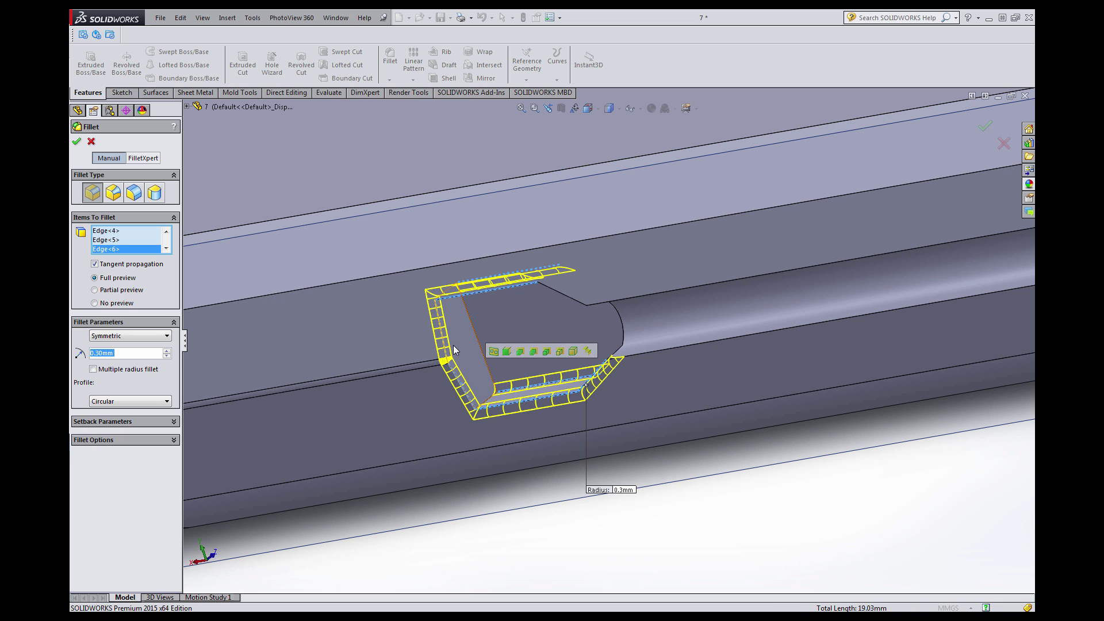
Add the recess opening's upper sloped edge and the main arc edge at the groove mouth to the 0.3 mm fillet.
middle_click_drag(547, 313, 635, 235)
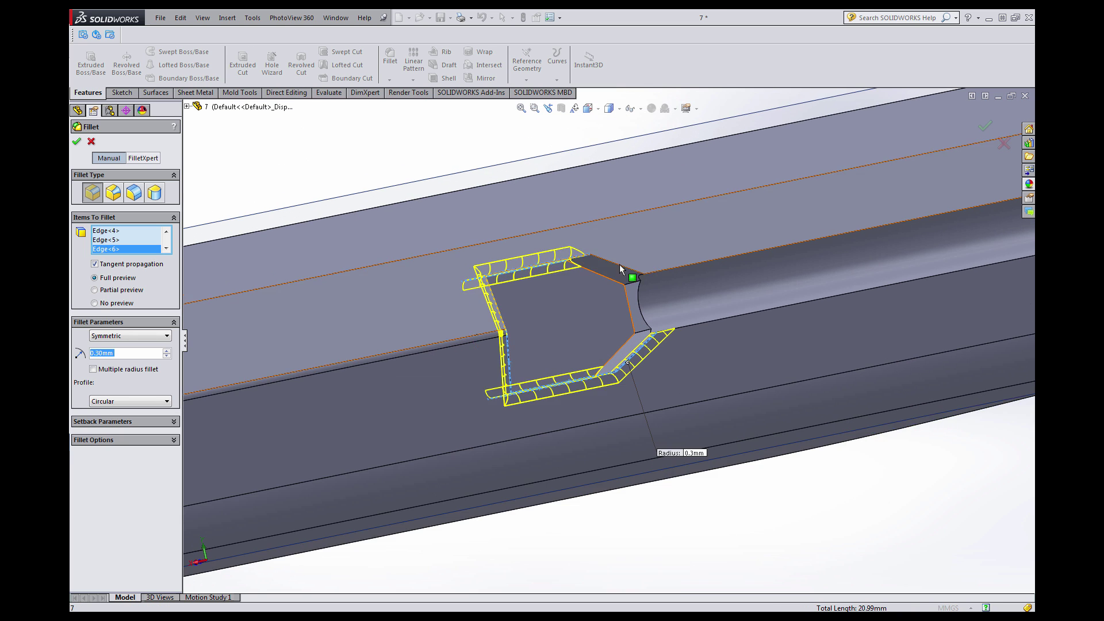
scroll(618, 266, "down", 2)
left_click(602, 281)
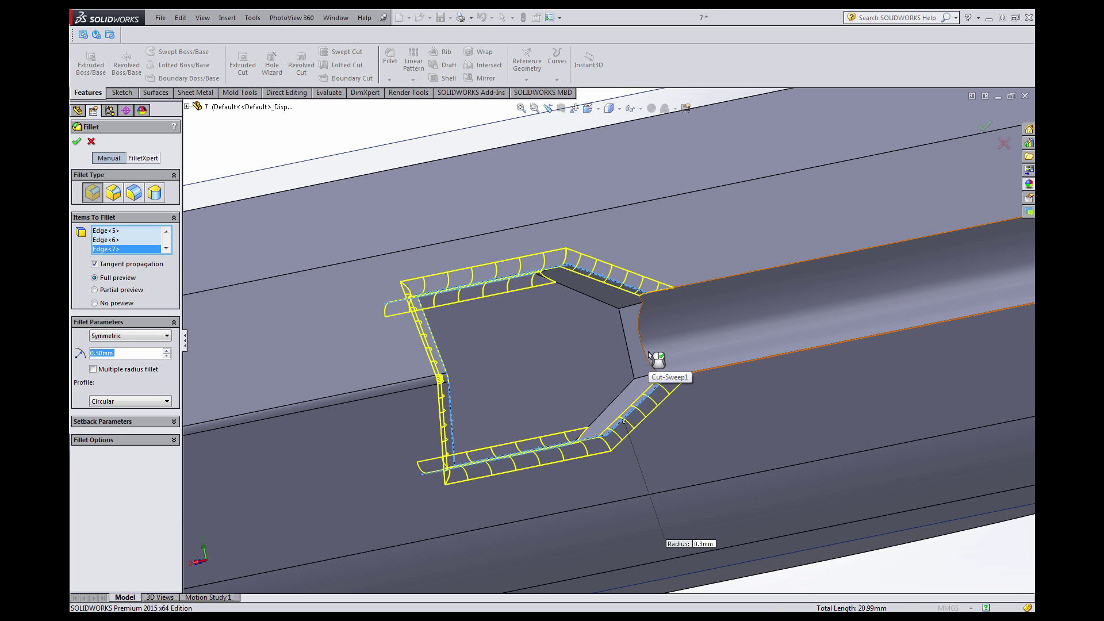
left_click(644, 350)
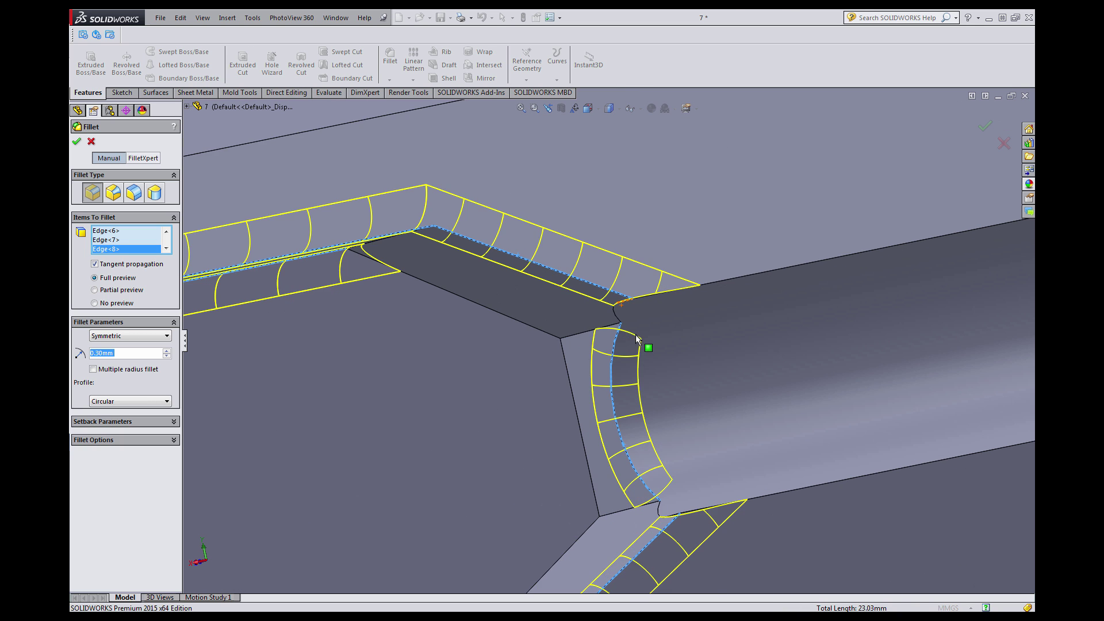
Add the two short curved edges above and below the groove-mouth arc and complete the 0.3 mm fillet.
scroll(644, 350, "down", 5)
left_click(604, 310)
scroll(660, 422, "up", 7)
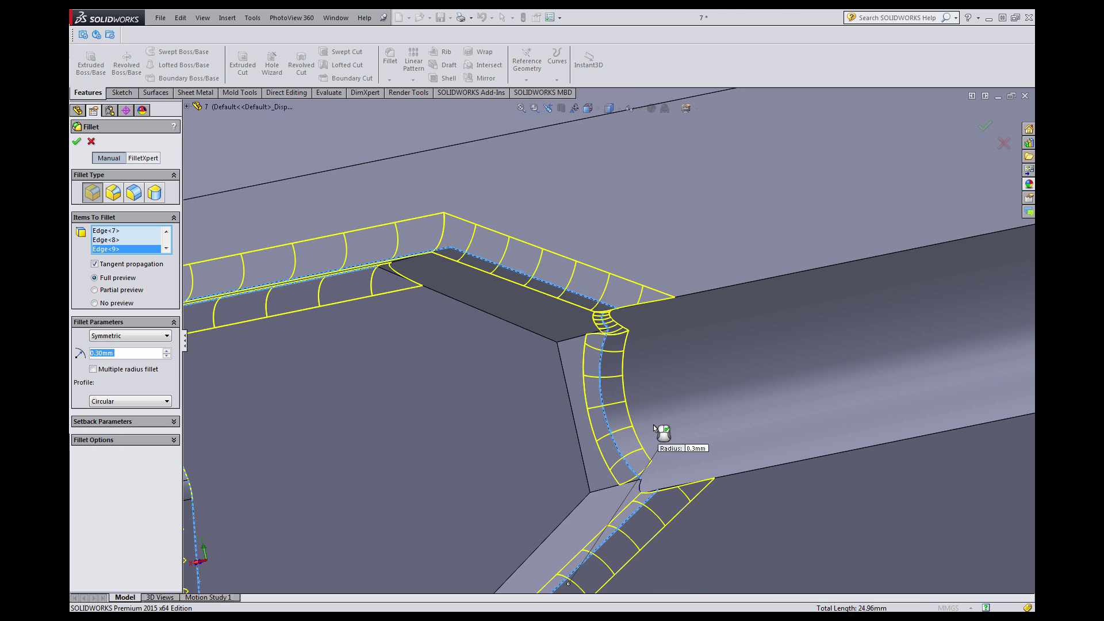
scroll(641, 426, "down", 6)
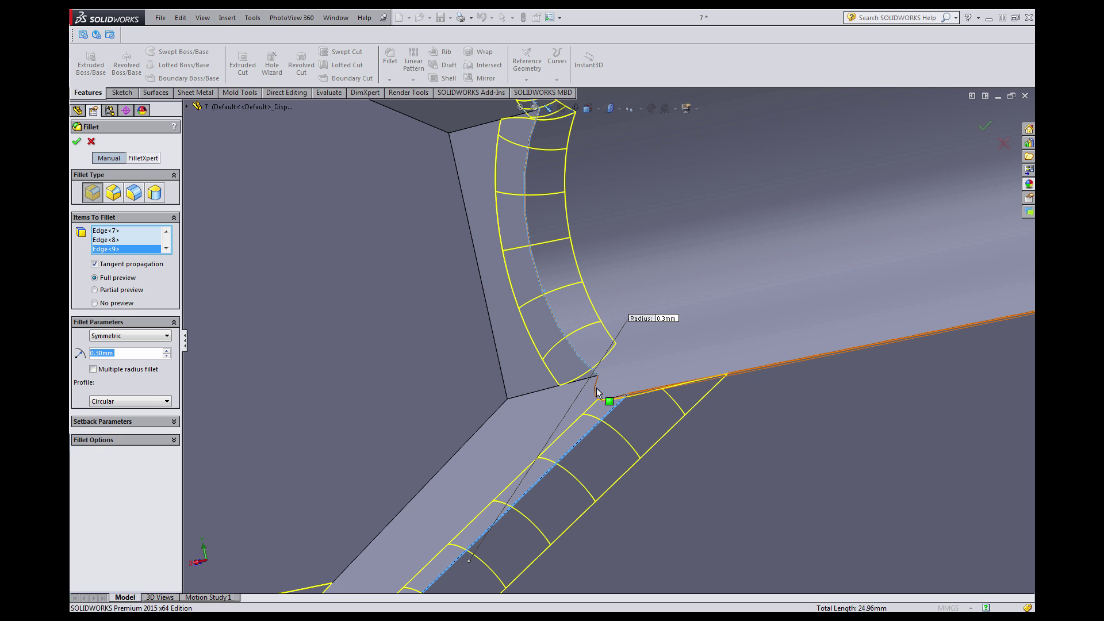
left_click(595, 392)
scroll(608, 405, "up", 8)
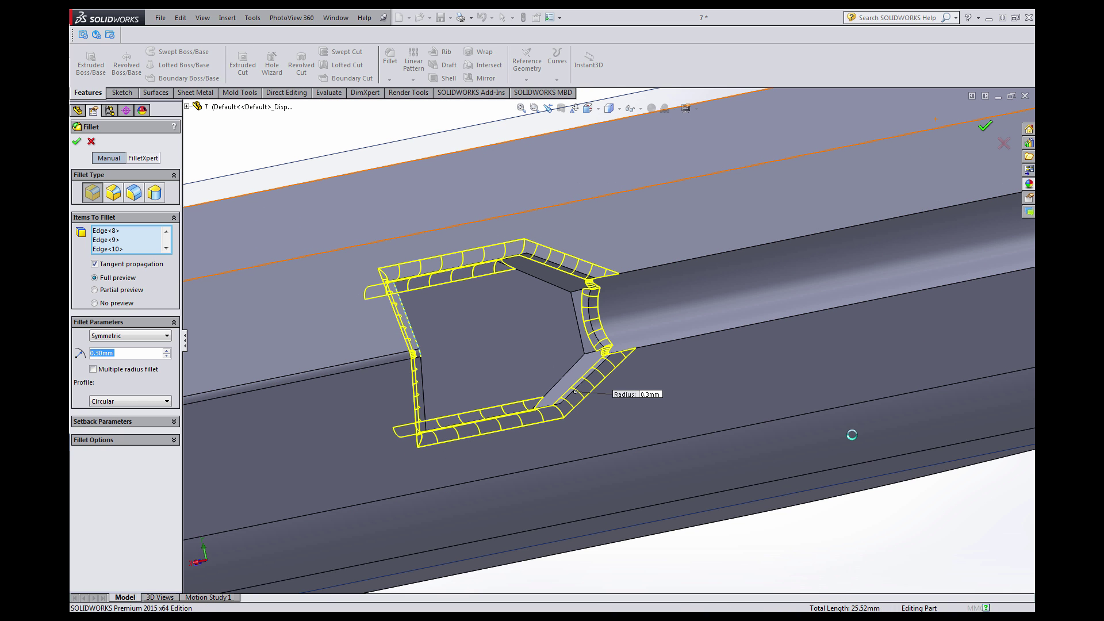
scroll(658, 394, "up", 5)
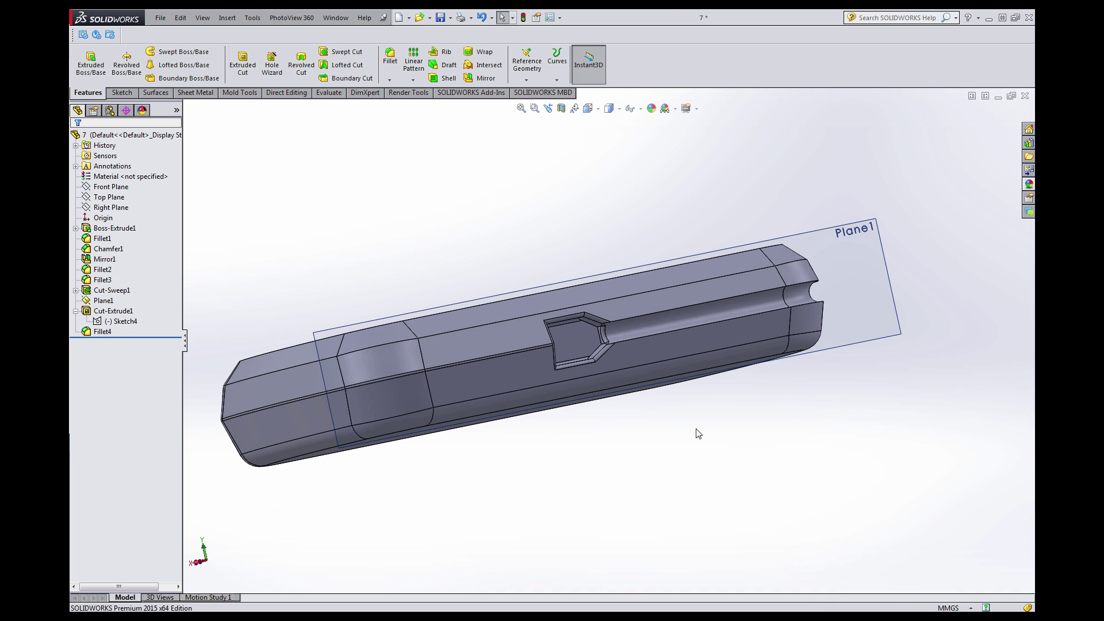
Examine the device body and the filleted recess from several angles.
middle_click_drag(698, 434, 671, 419)
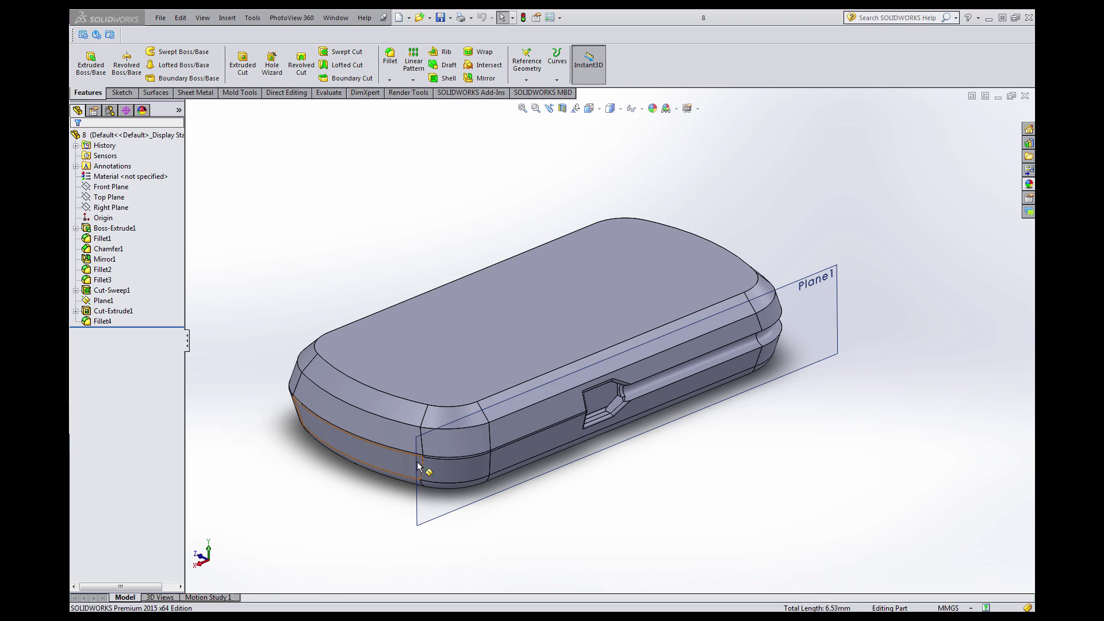
middle_click_drag(418, 465, 589, 392)
left_click(625, 383)
middle_click_drag(646, 438, 630, 496)
left_click(630, 469)
scroll(619, 427, "down", 1)
scroll(713, 470, "up", 3)
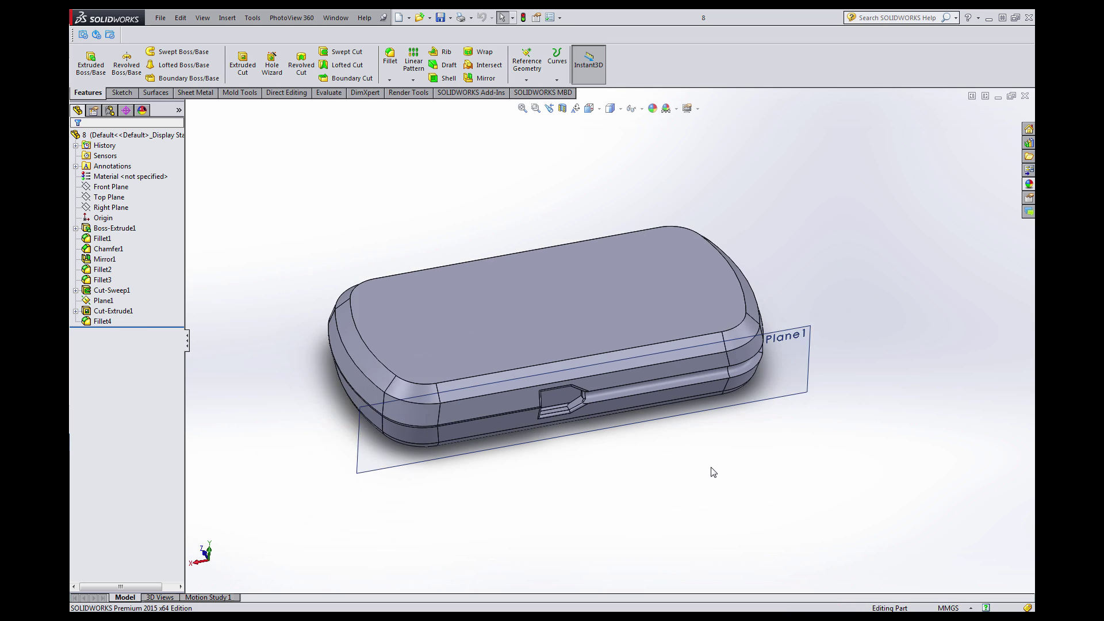
scroll(507, 258, "down", 2)
middle_click_drag(542, 350, 575, 344)
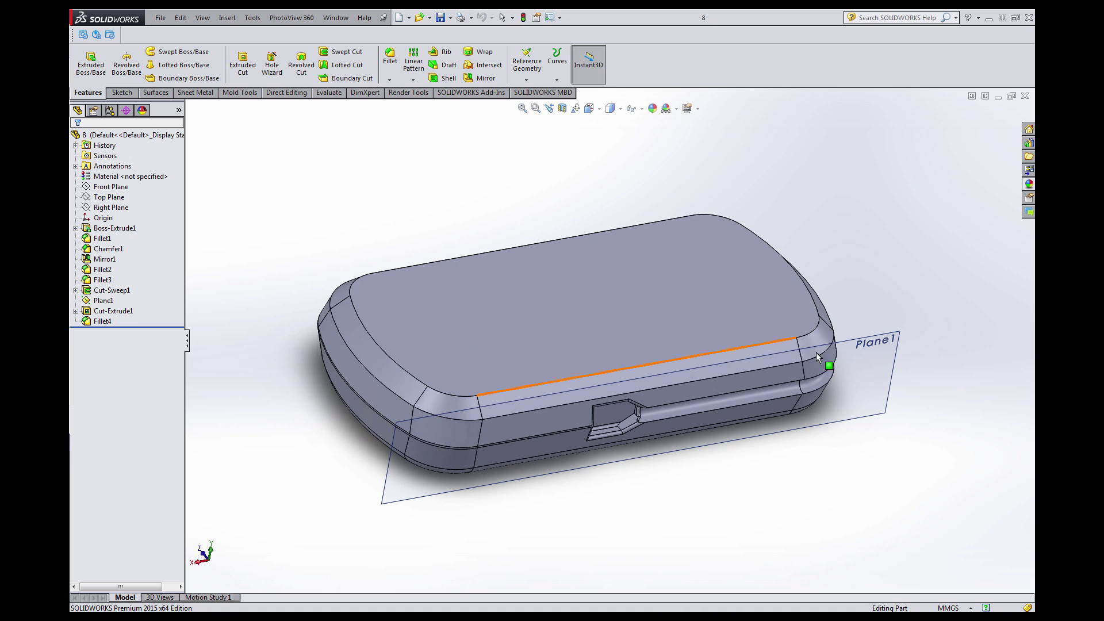
Create a reference plane parallel to Plane1 through the midpoint of the short edge at the groove's opposite end.
left_click(862, 354)
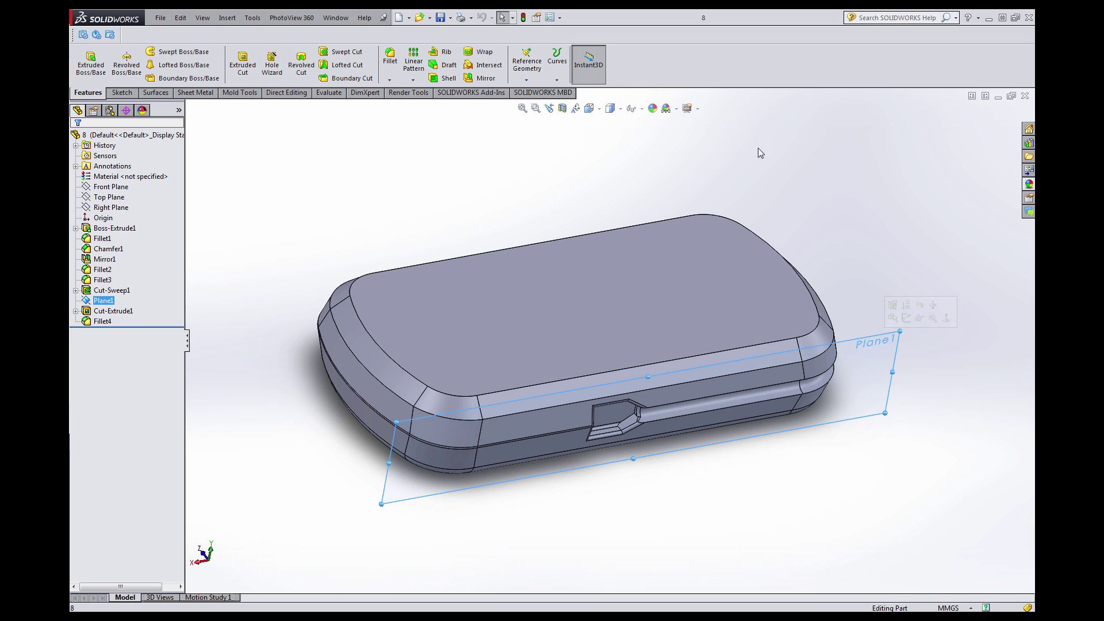
left_click(525, 65)
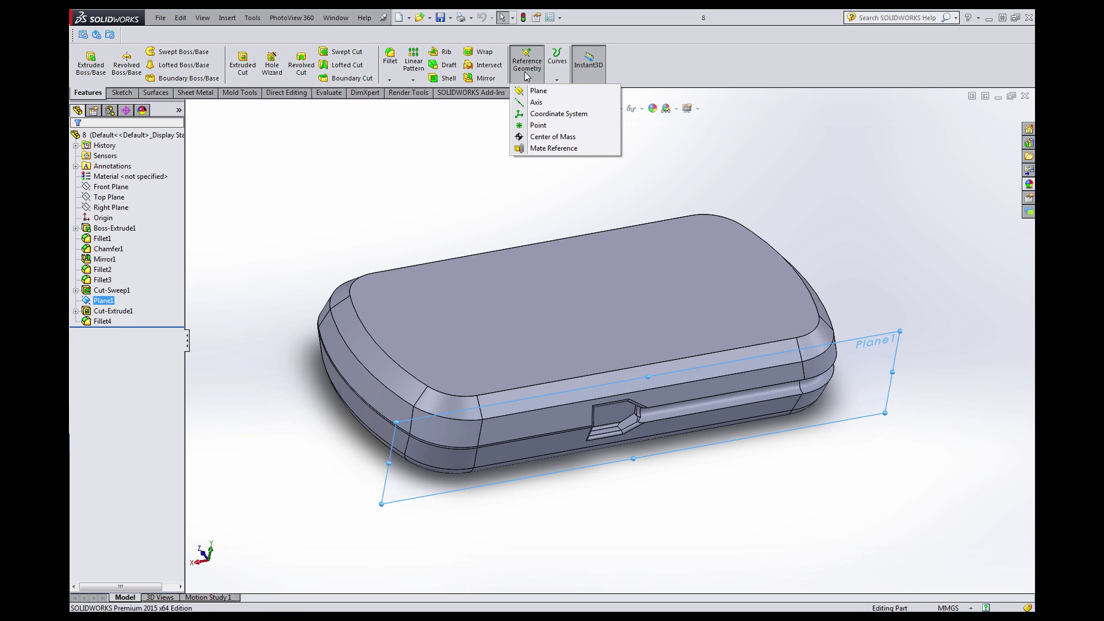
left_click(545, 91)
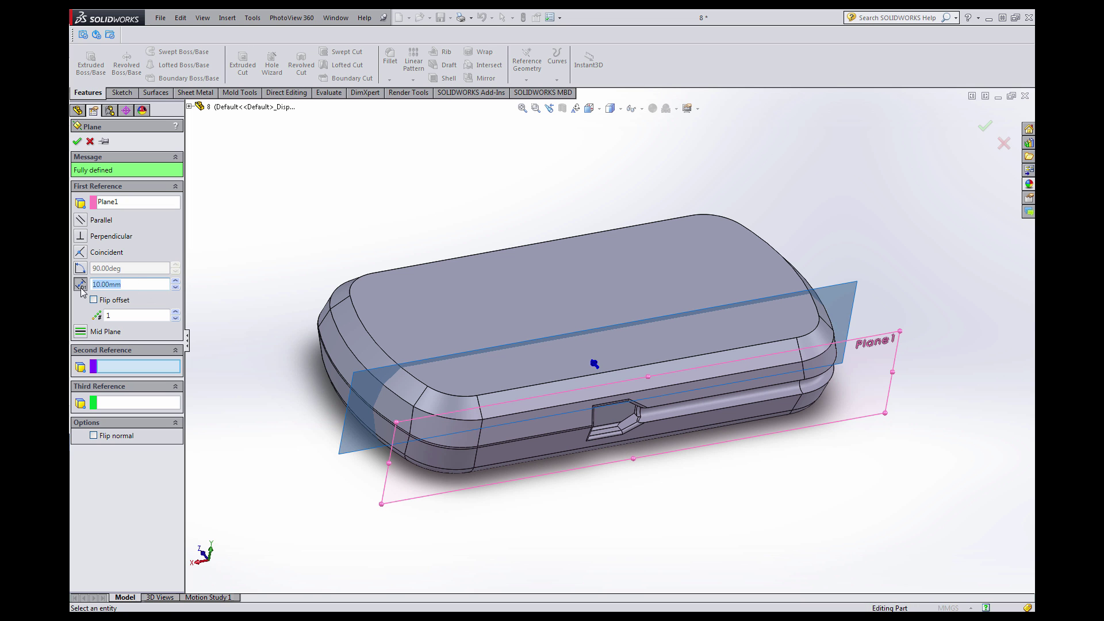
middle_click_drag(406, 418, 686, 391)
scroll(686, 389, "down", 5)
scroll(686, 392, "down", 10)
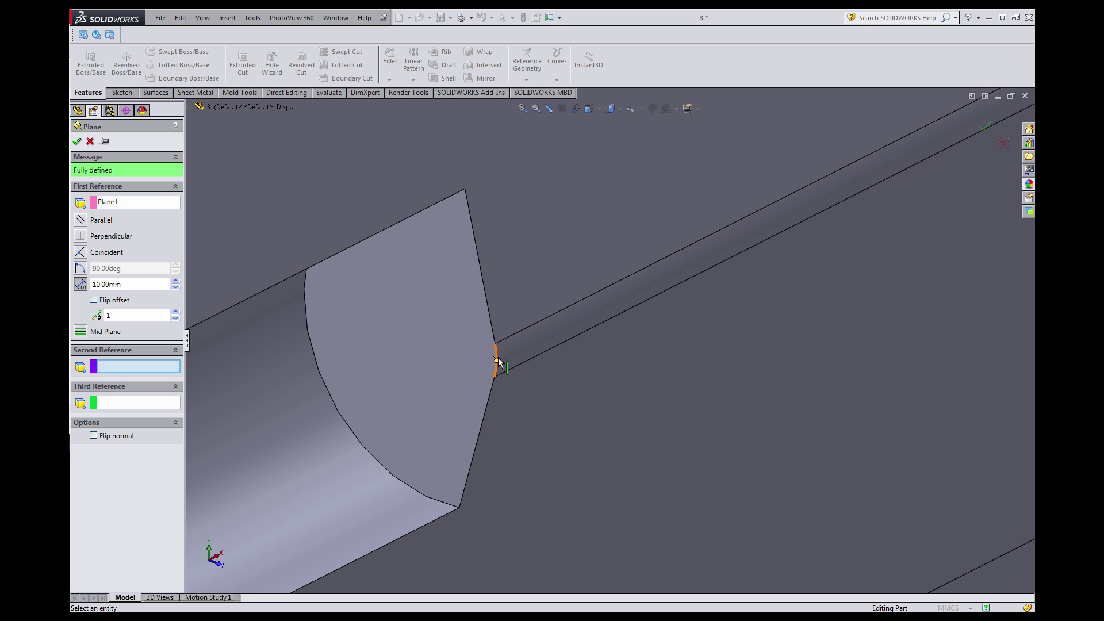
left_click(497, 362)
key("f")
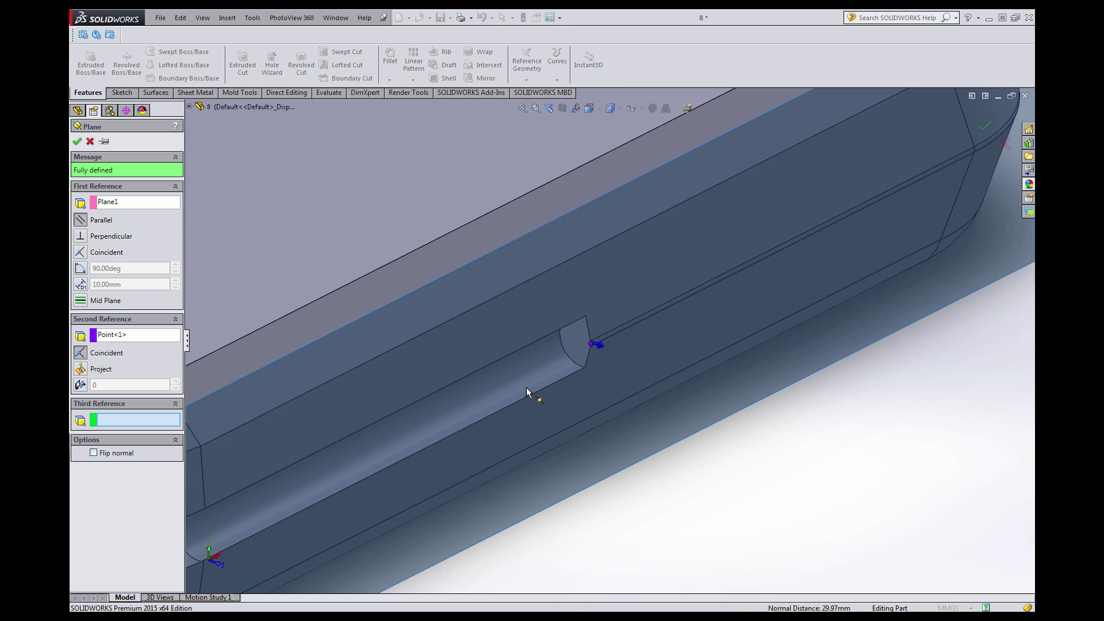
left_click(77, 141)
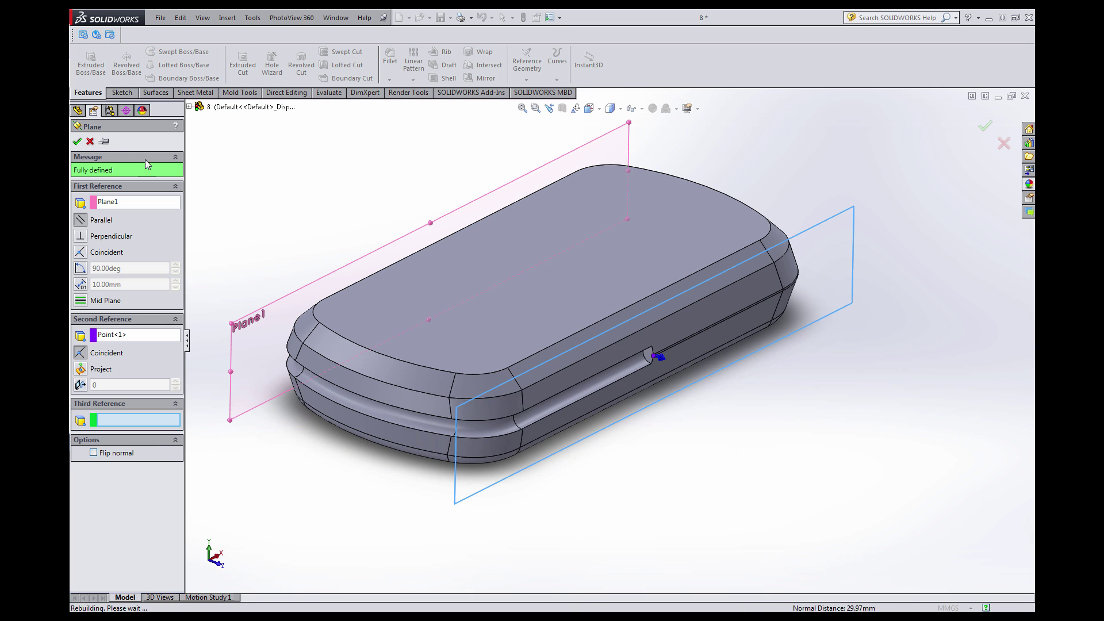
Start a sketch on Plane2 and draw a circle centred on the origin at the groove's end, reaching beyond the groove's width.
left_click(852, 244)
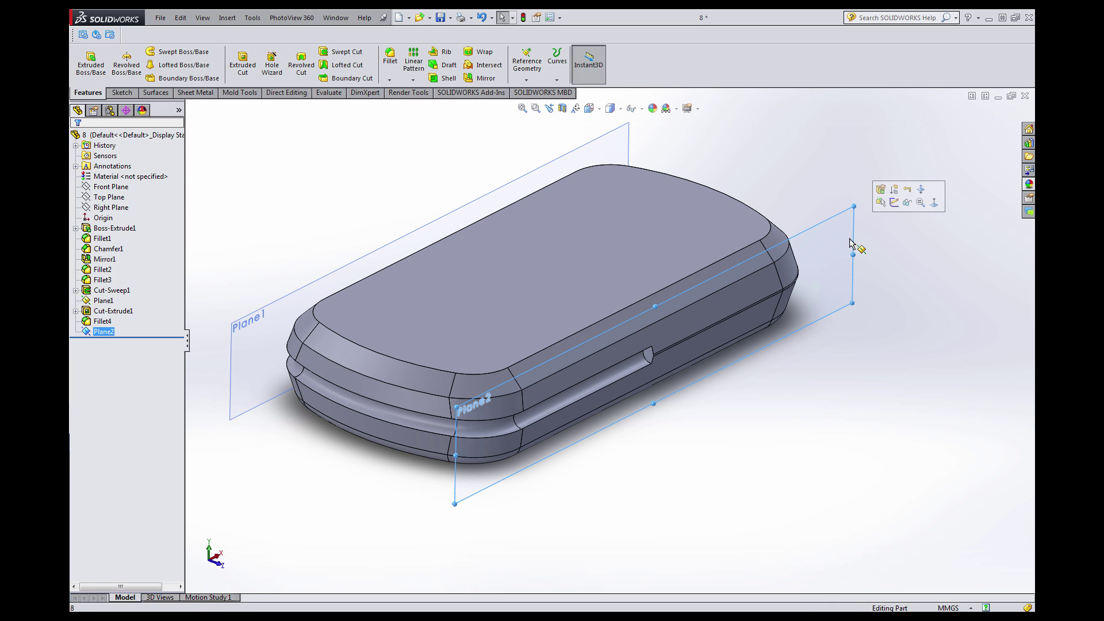
left_click(895, 205)
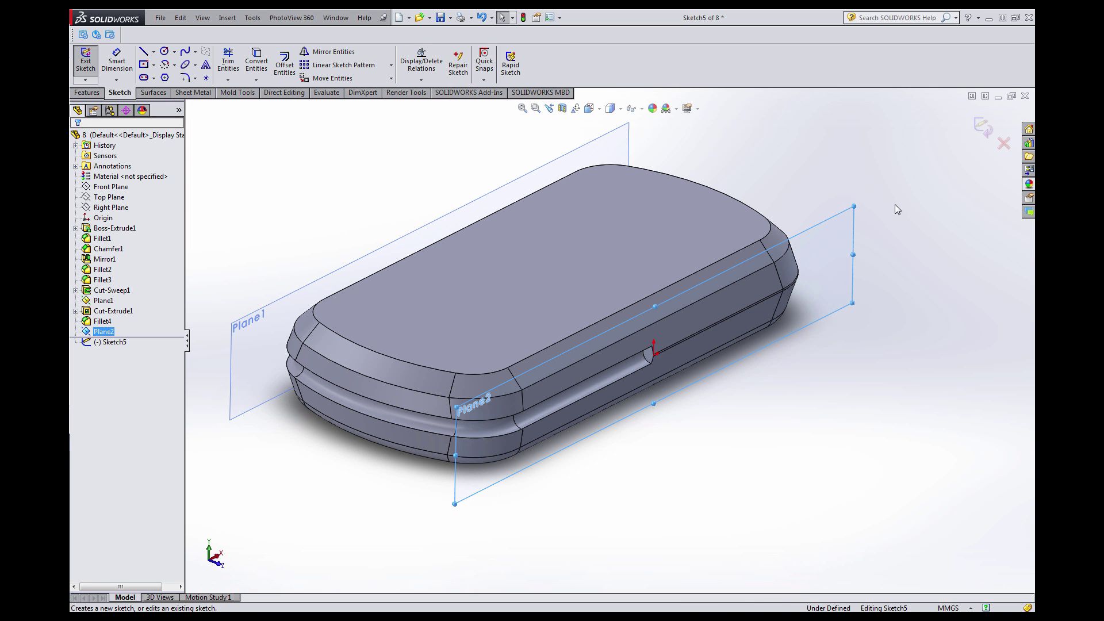
scroll(592, 330, "down", 10)
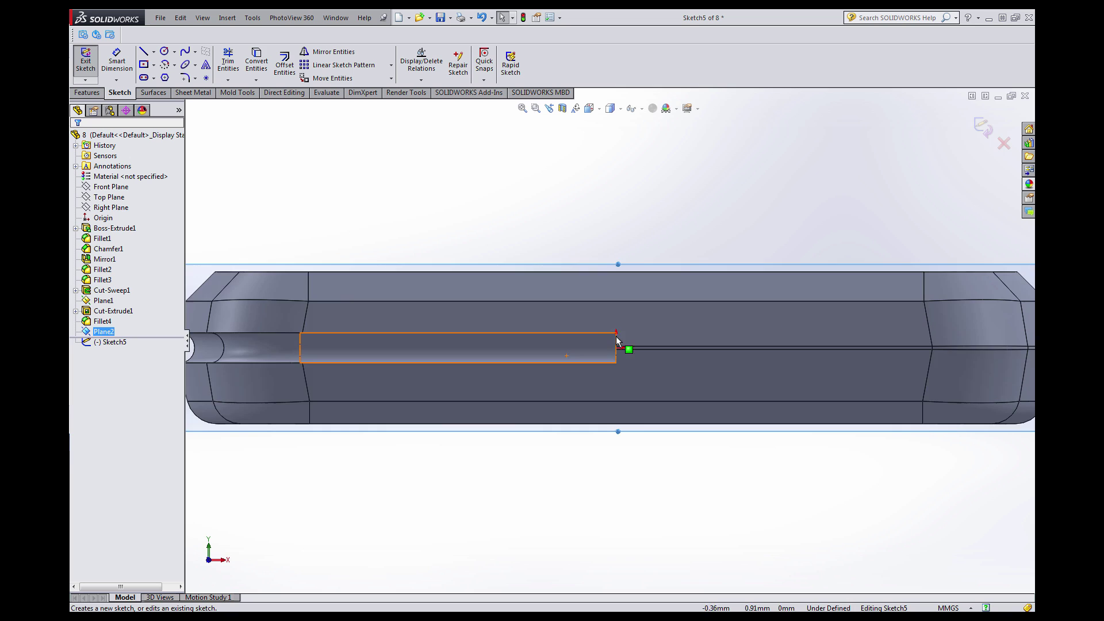
left_click(164, 53)
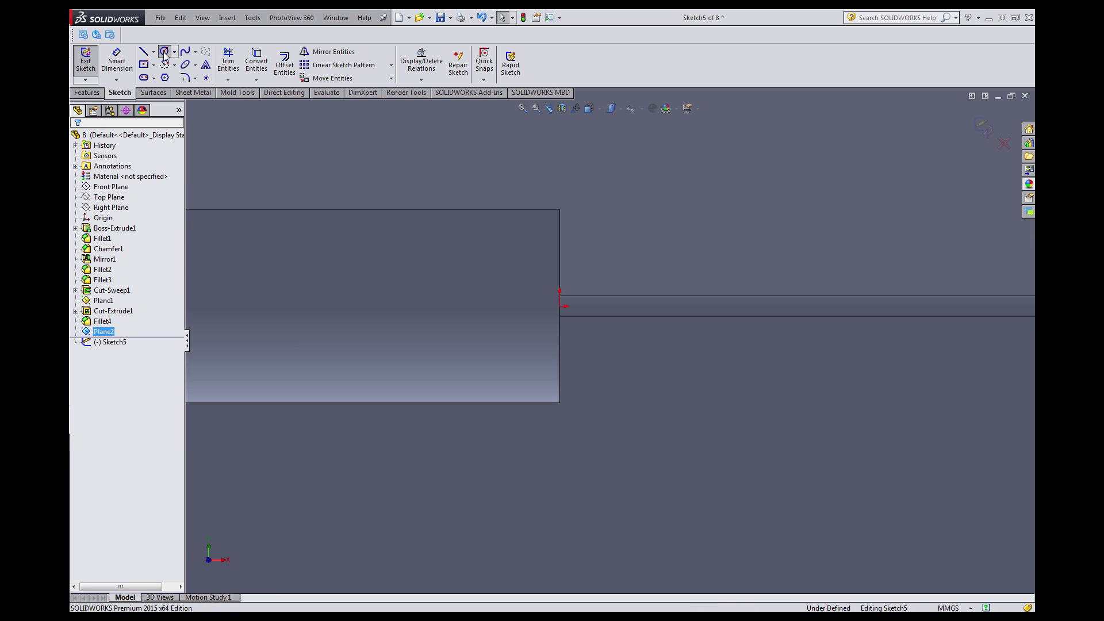
left_click(561, 310)
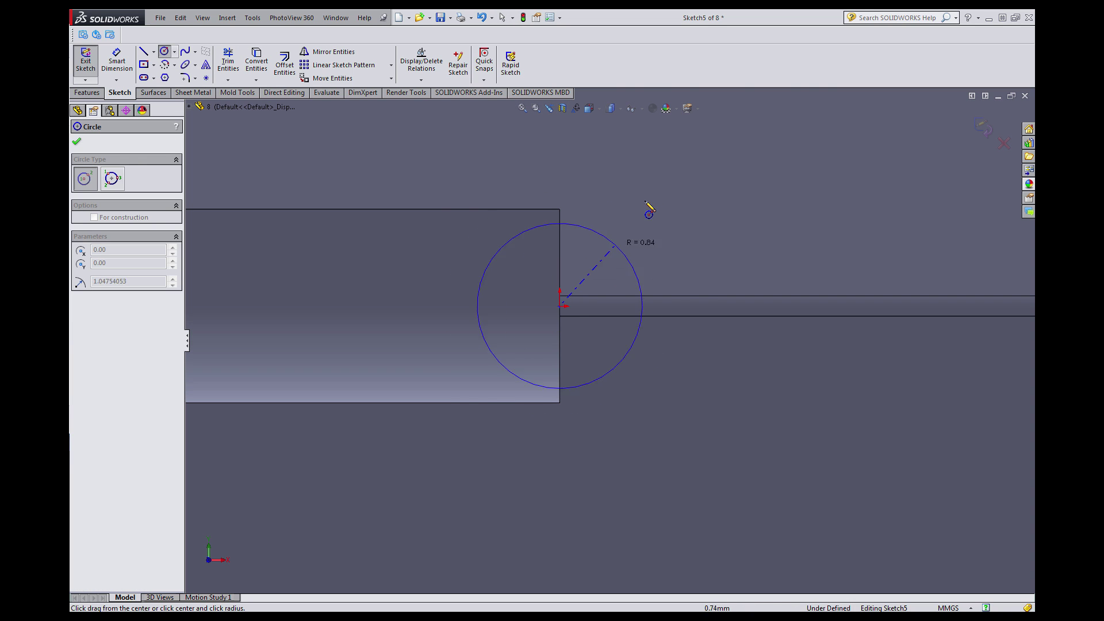
left_click(664, 202)
key("Escape")
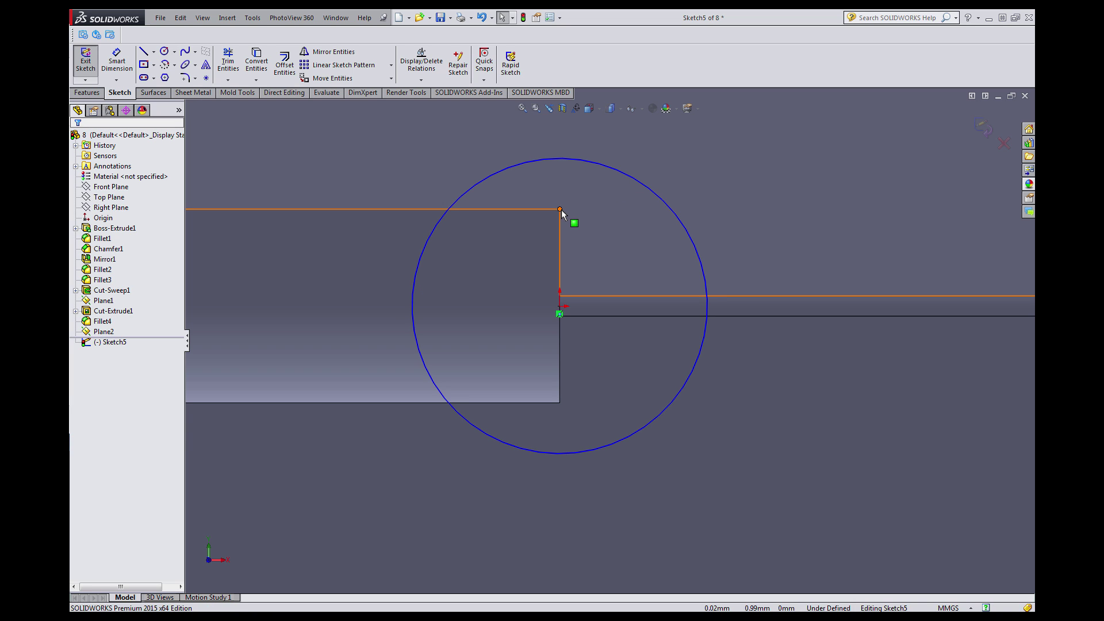
left_click(596, 204)
scroll(596, 260, "up", 9)
key("Escape")
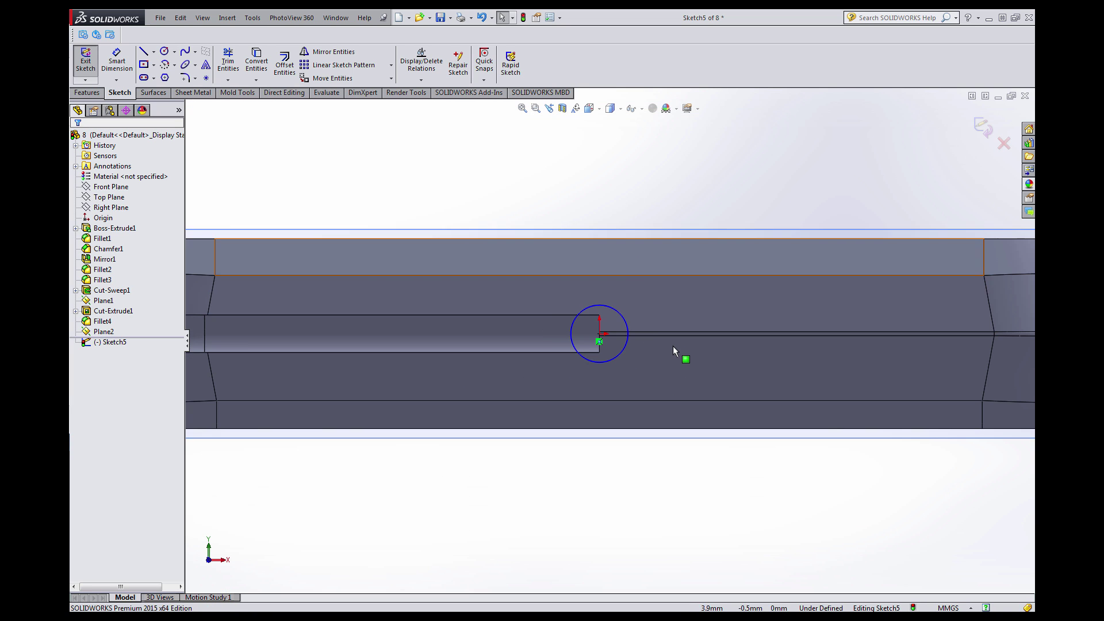
Make the circle coincident with the upper corner of the groove's end so its diameter matches the groove's width.
scroll(667, 342, "down", 5)
scroll(484, 285, "down", 3)
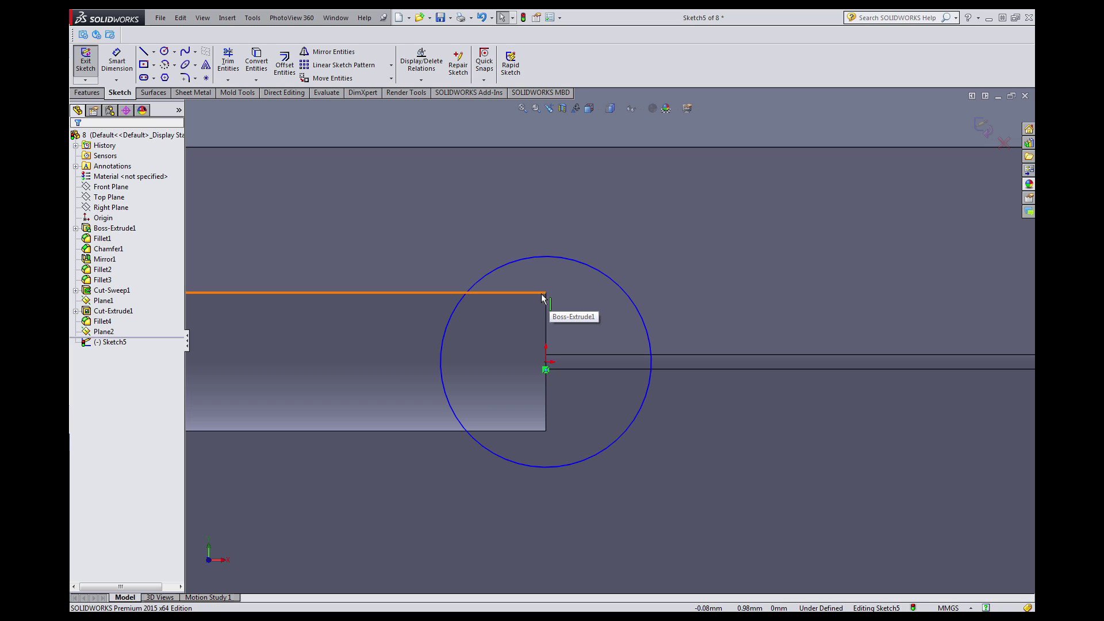
left_click(557, 262, "ctrl")
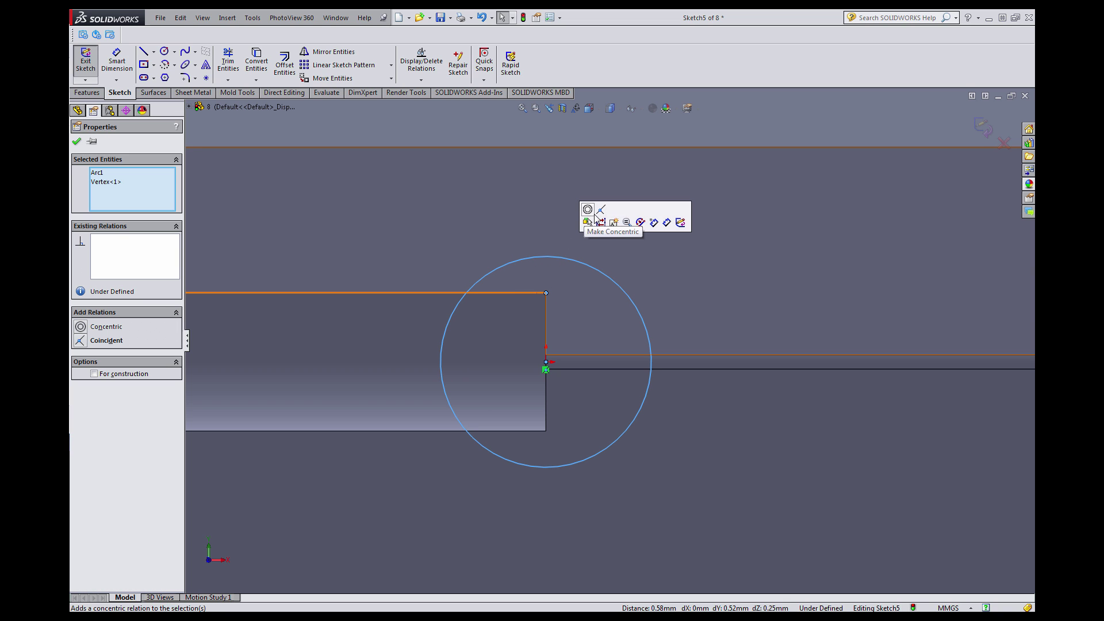
left_click(601, 212)
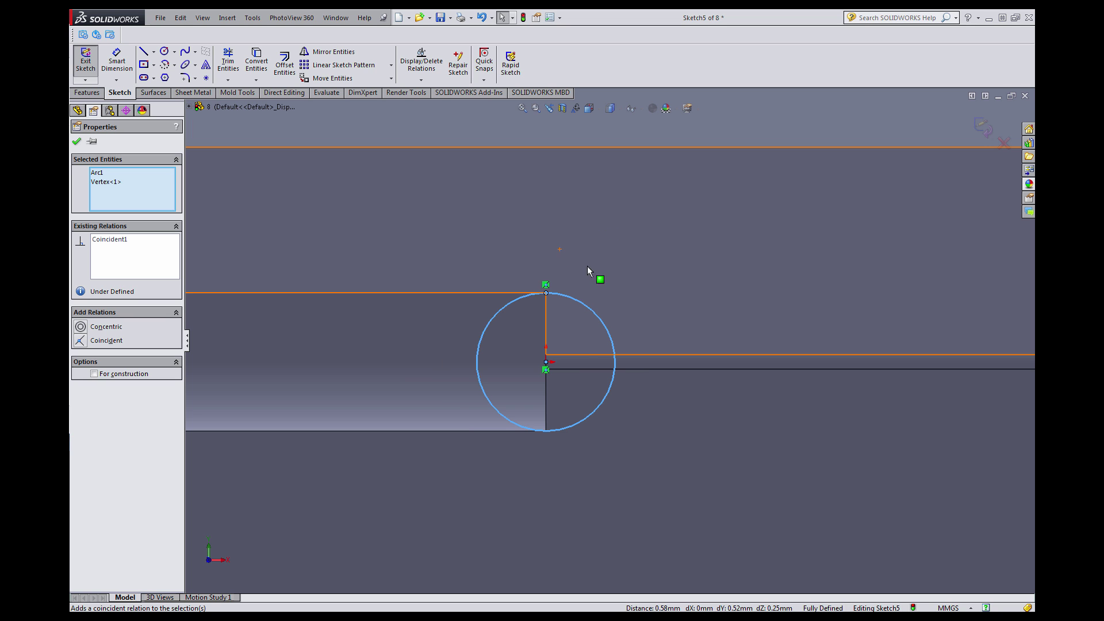
scroll(586, 339, "up", 3)
middle_click_drag(586, 339, 517, 333)
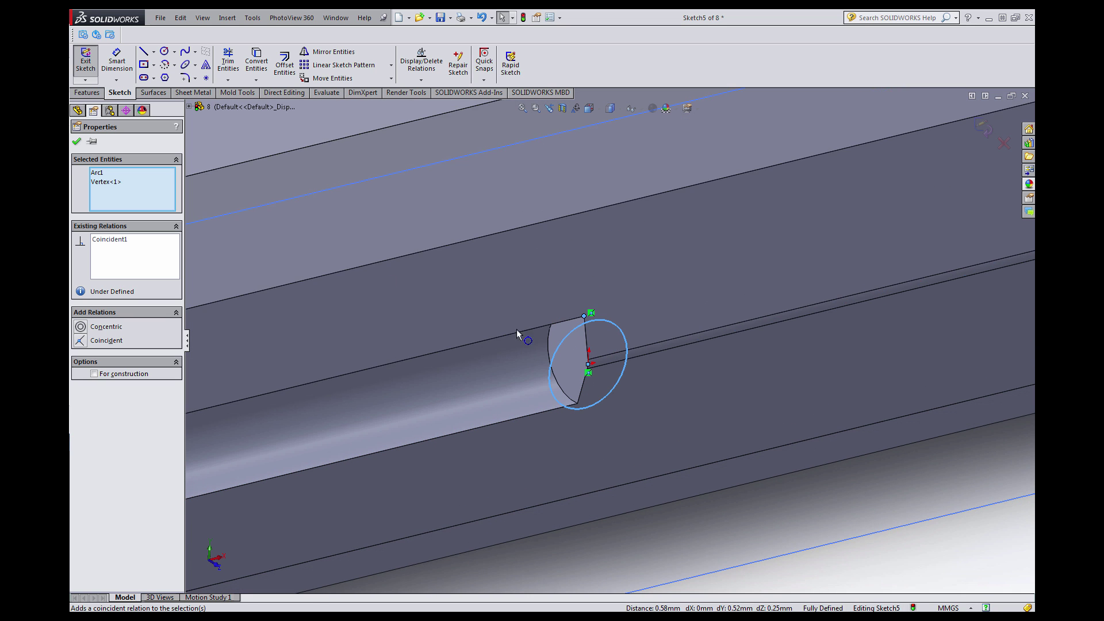
left_click(77, 142)
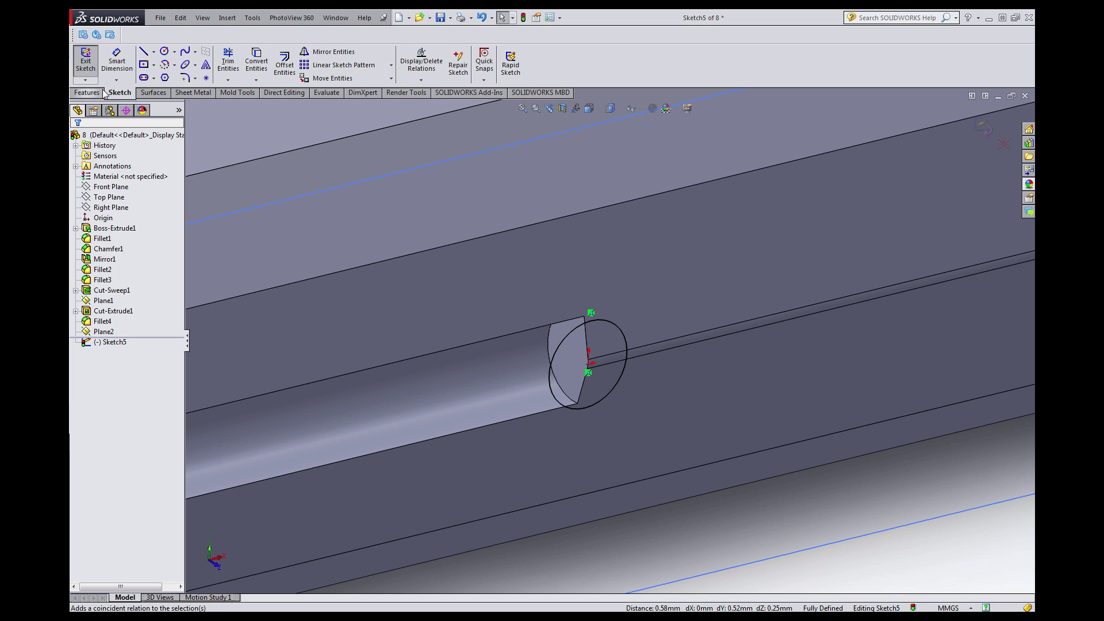
Cut-extrude the circle 3 mm deep into the body to round off the groove's end.
left_click(102, 93)
left_click(242, 65)
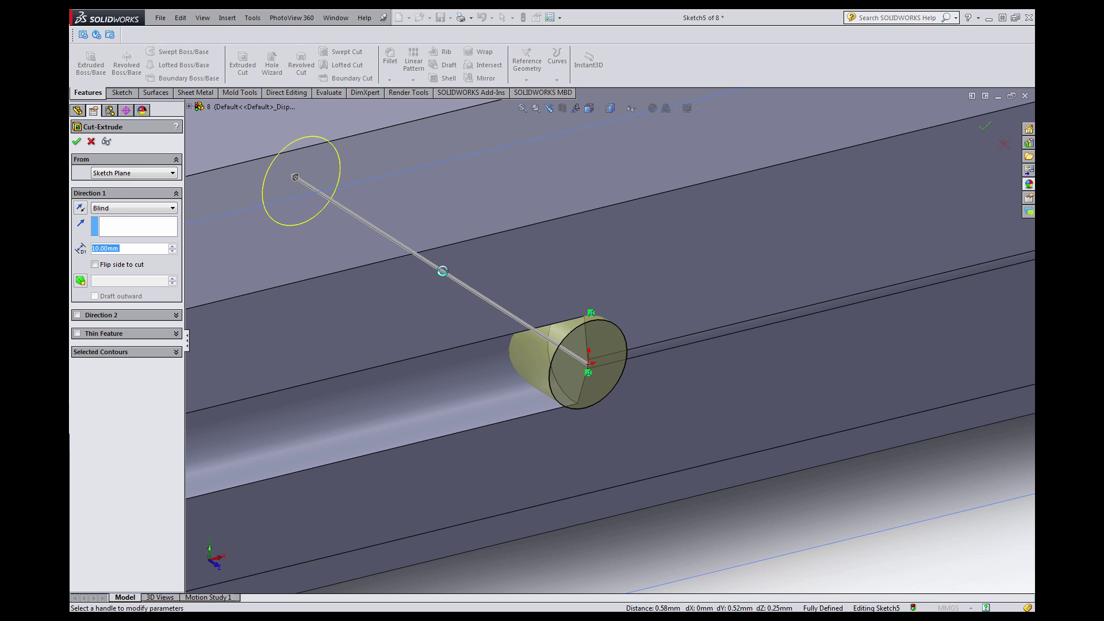
type("3")
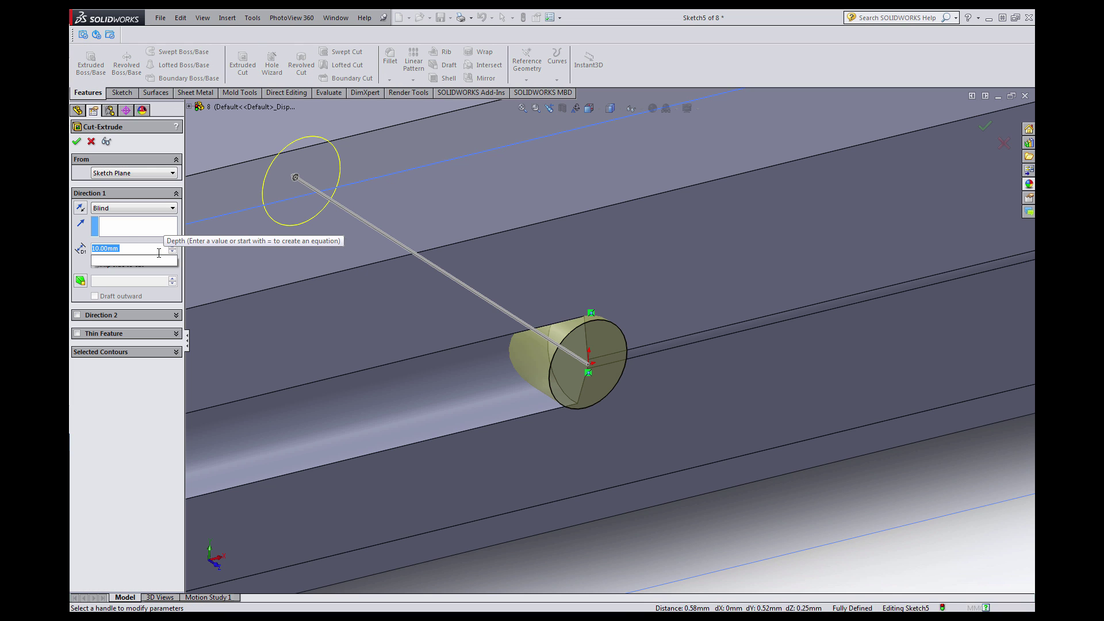
key("Return")
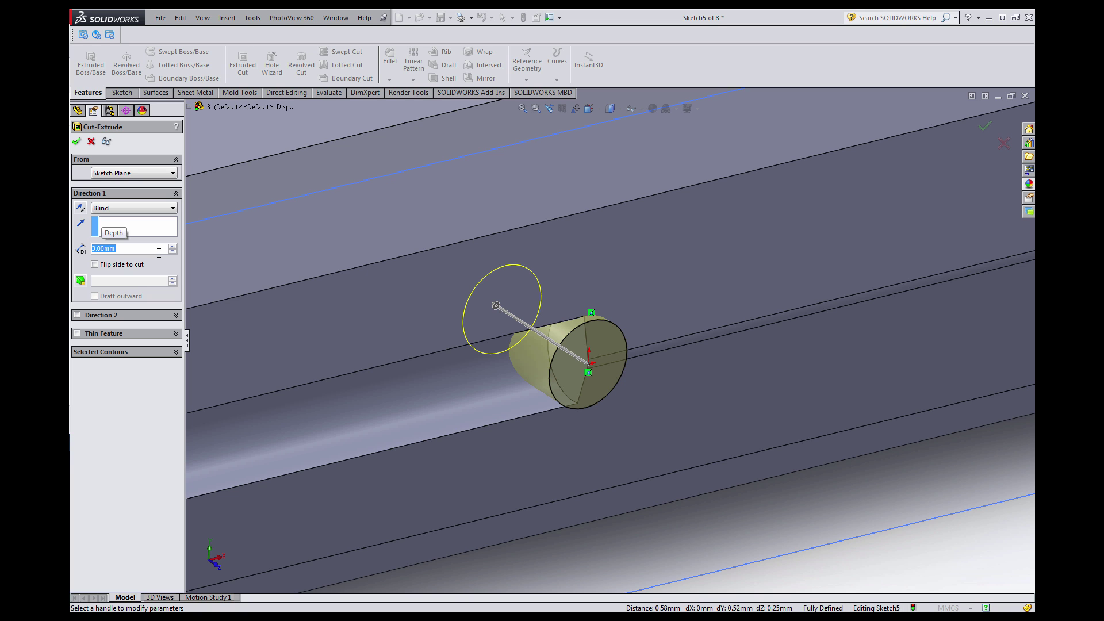
right_click(587, 450)
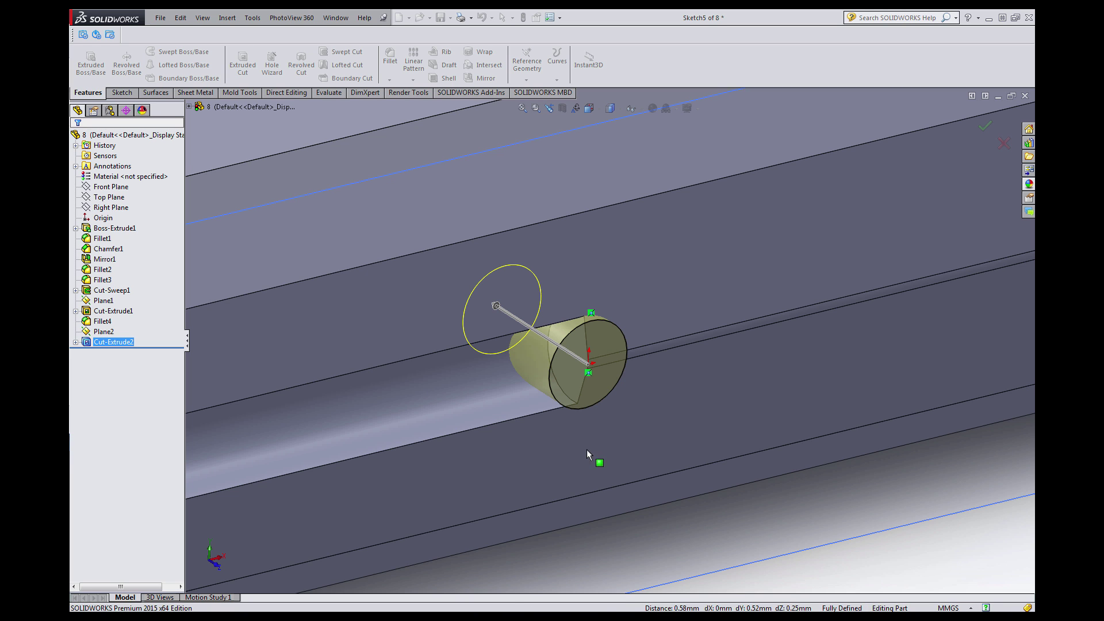
scroll(609, 447, "up", 5)
left_click(710, 484)
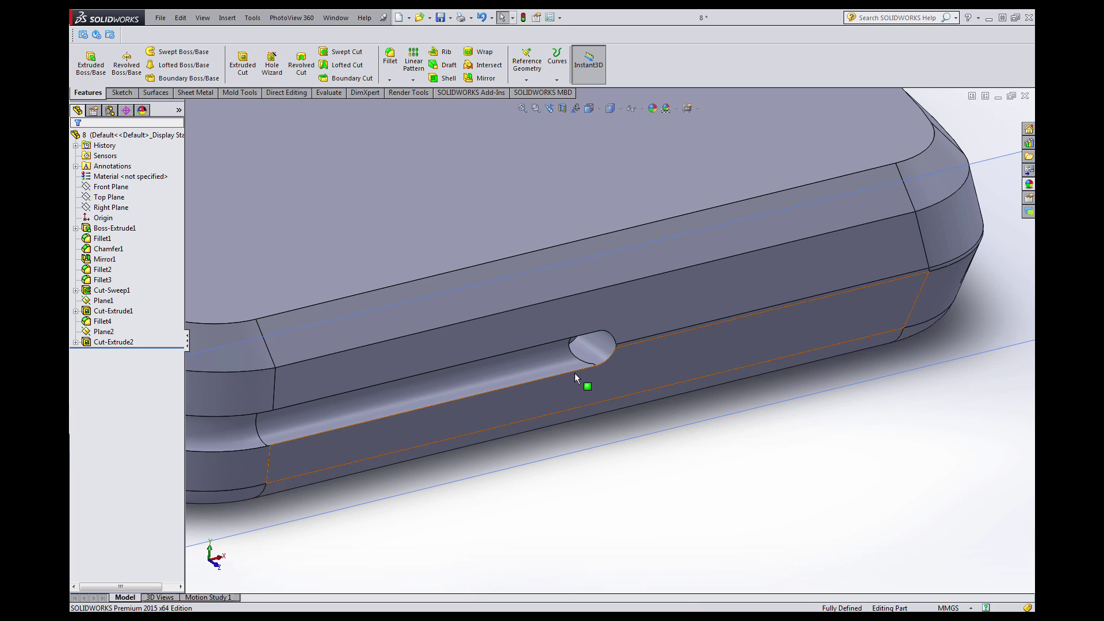
scroll(573, 371, "up", 5)
scroll(460, 242, "down", 1)
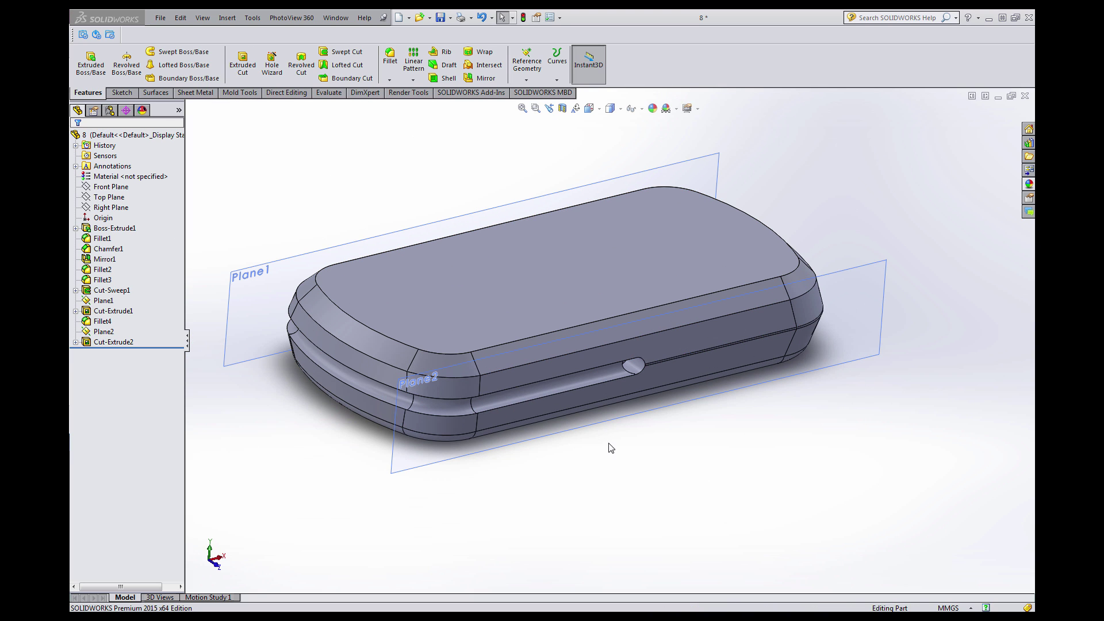
scroll(637, 349, "down", 6)
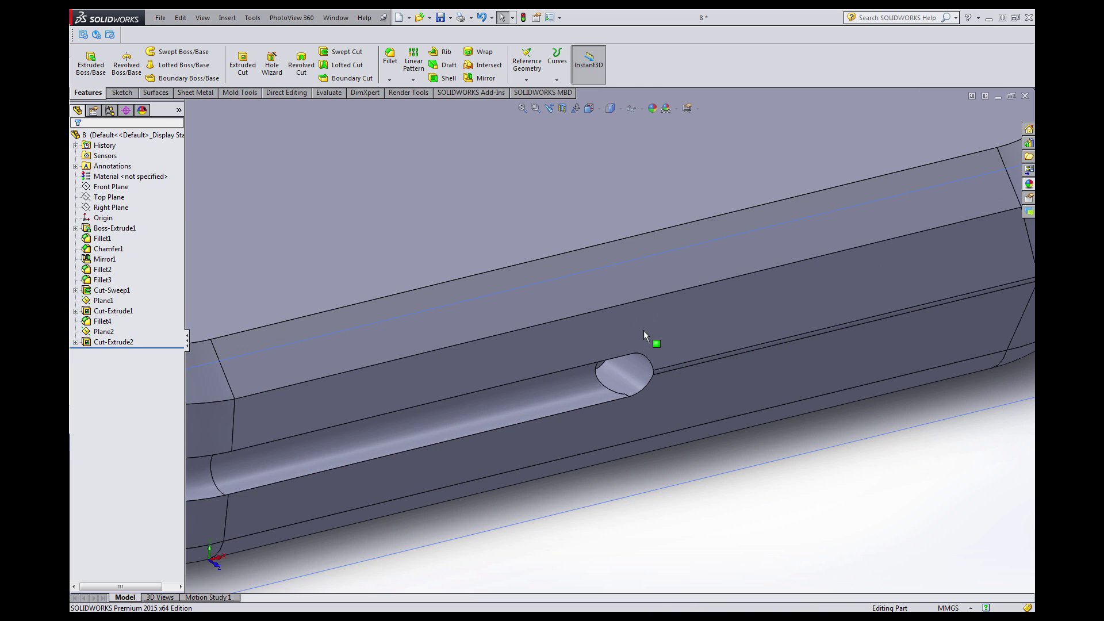
Fillet the four rim edges of the round pocket at the groove's end with a 0.1 mm radius and tangent propagation off.
left_click(390, 58)
scroll(610, 368, "down", 3)
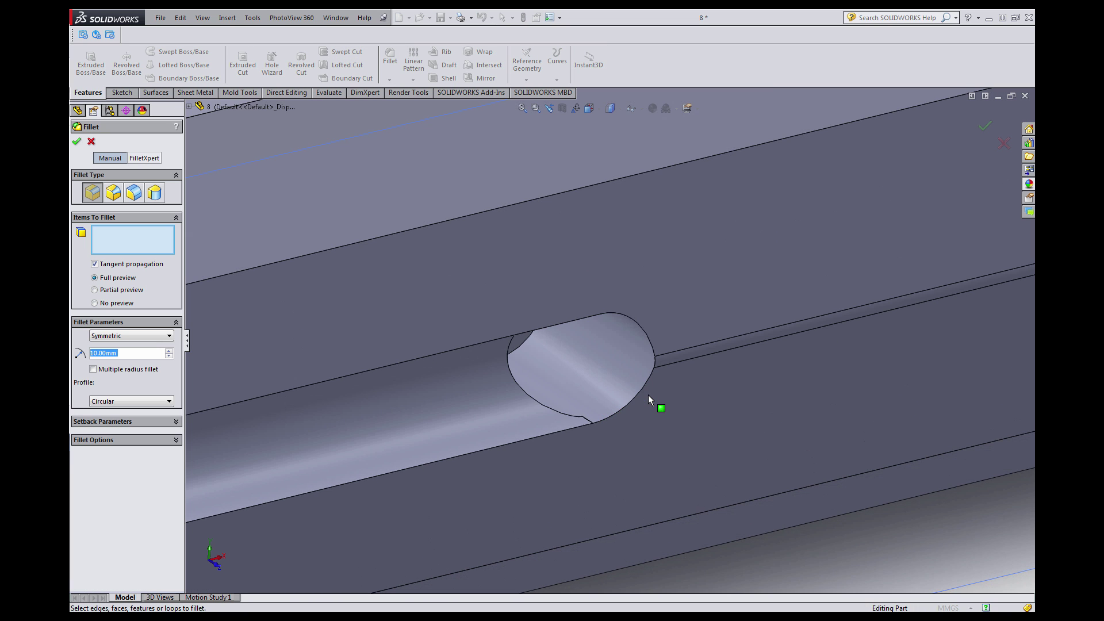
scroll(638, 385, "down", 2)
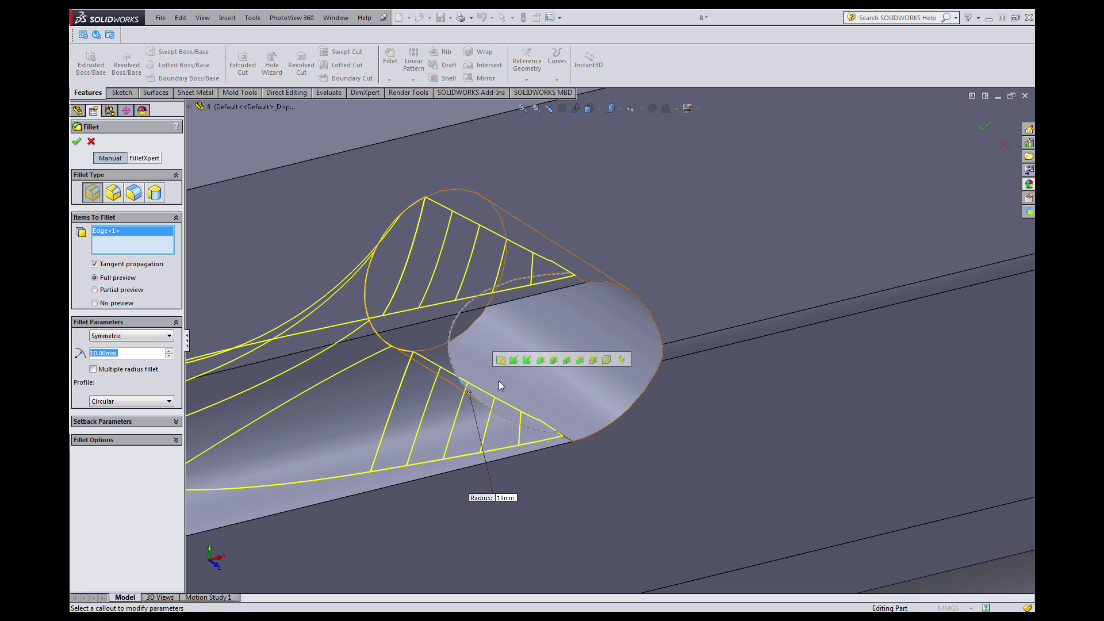
left_click(616, 285)
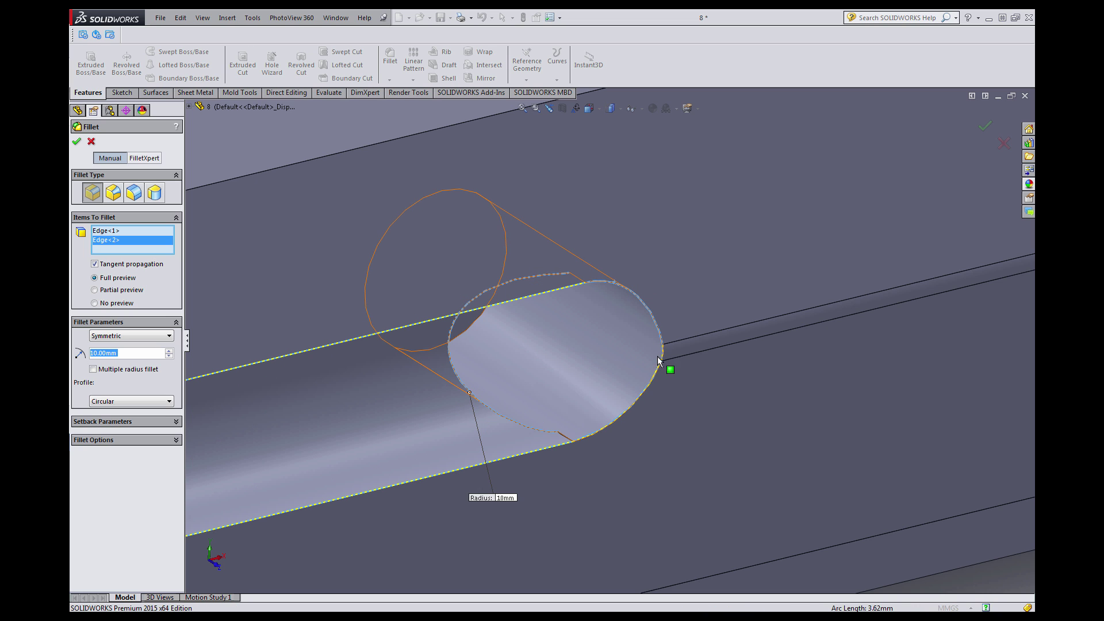
left_click(661, 370)
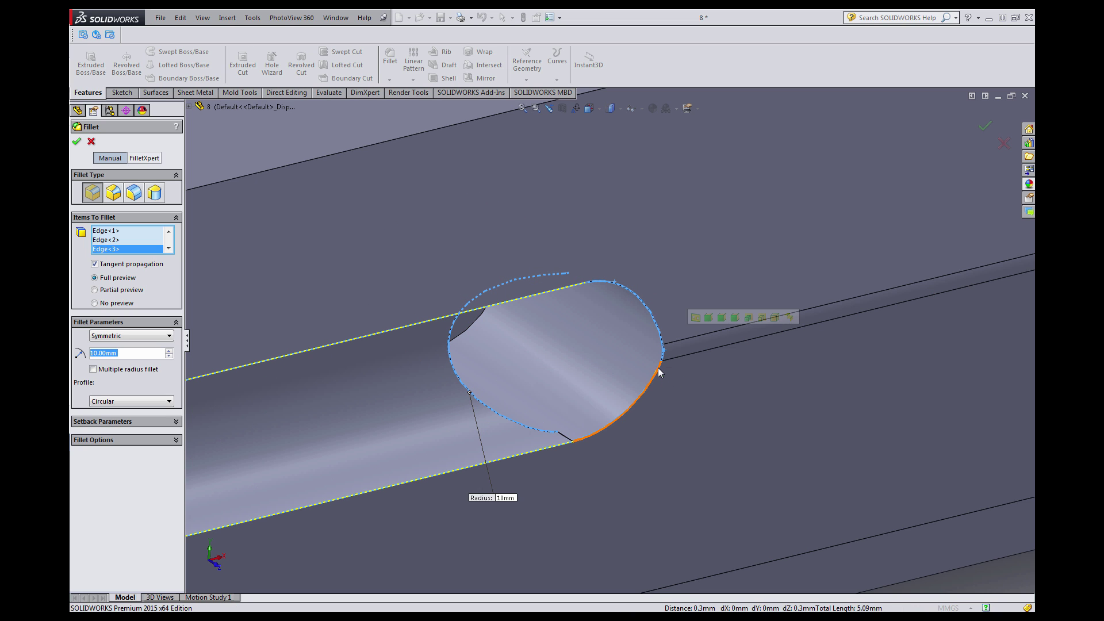
left_click(661, 374)
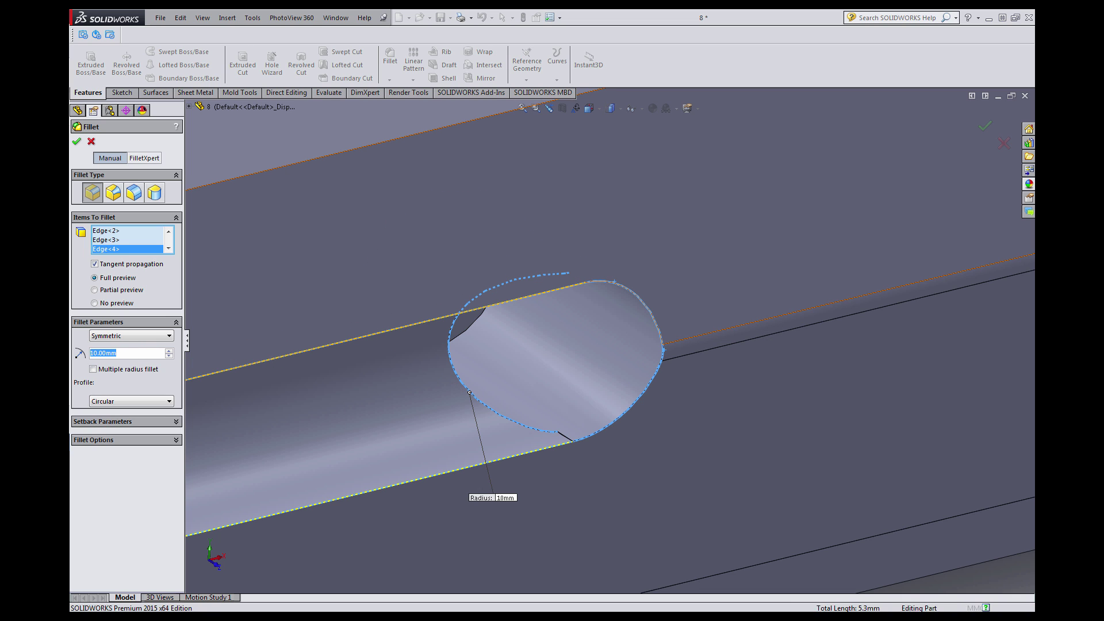
type("0.1")
key("Return")
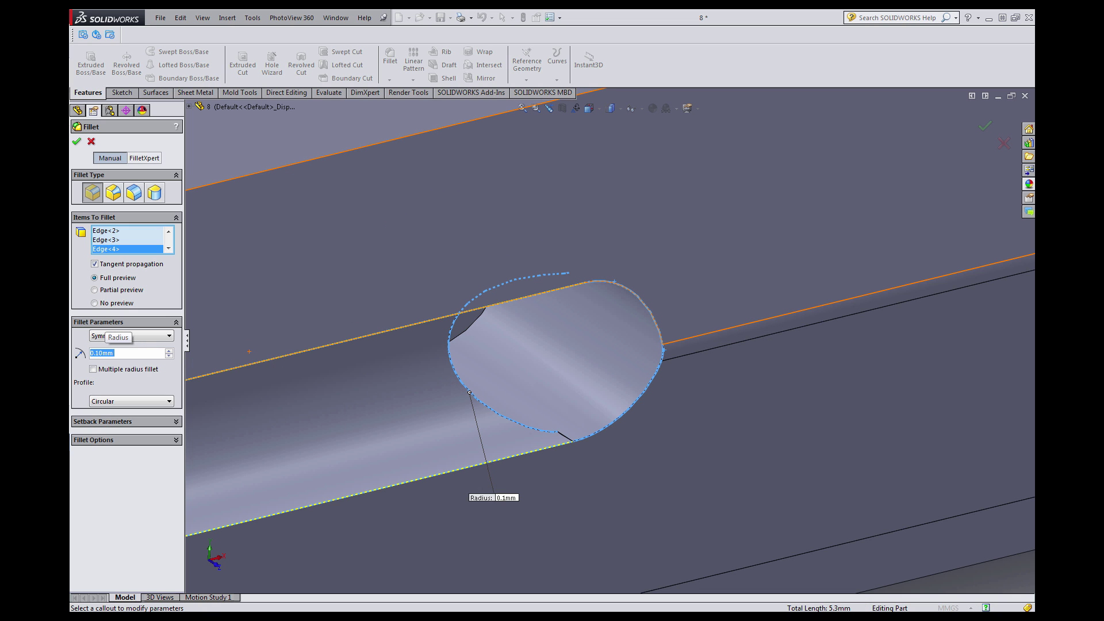
left_click(95, 264)
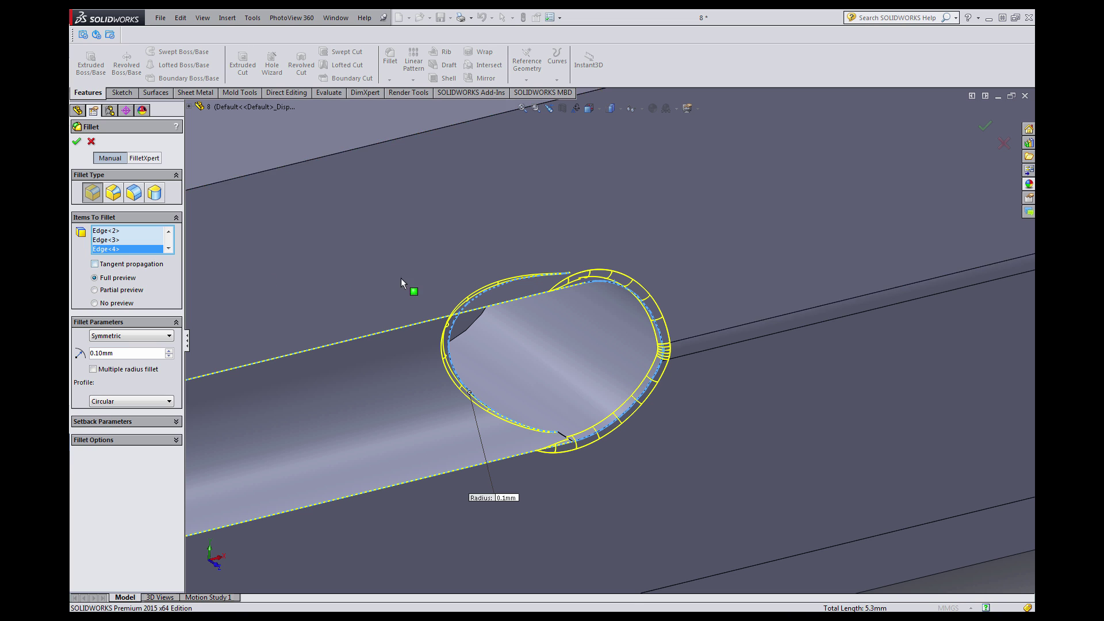
scroll(422, 325, "up", 2)
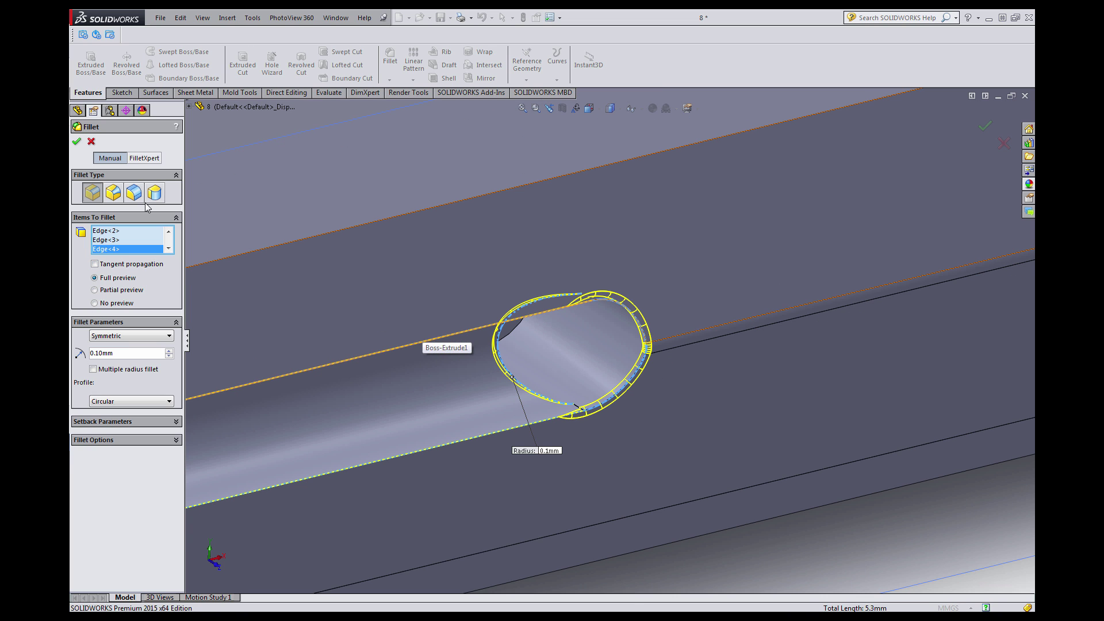
left_click(77, 142)
scroll(527, 399, "up", 2)
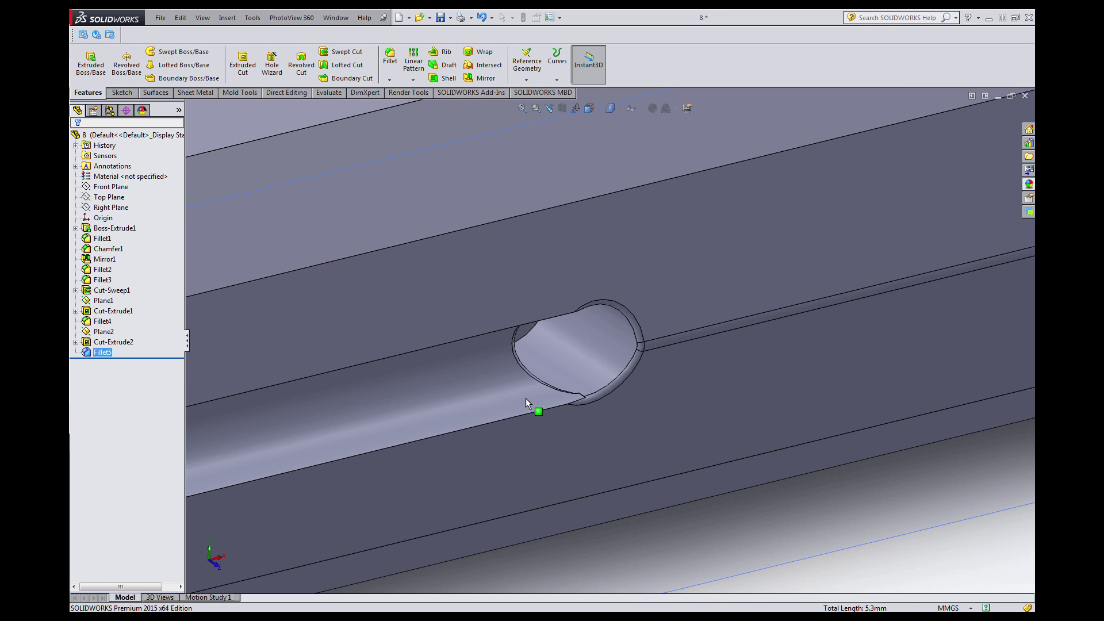
Examine the whole body with its side grooves and the rounded pocket at the groove's end.
scroll(533, 401, "up", 7)
left_click(602, 405)
scroll(598, 402, "up", 2)
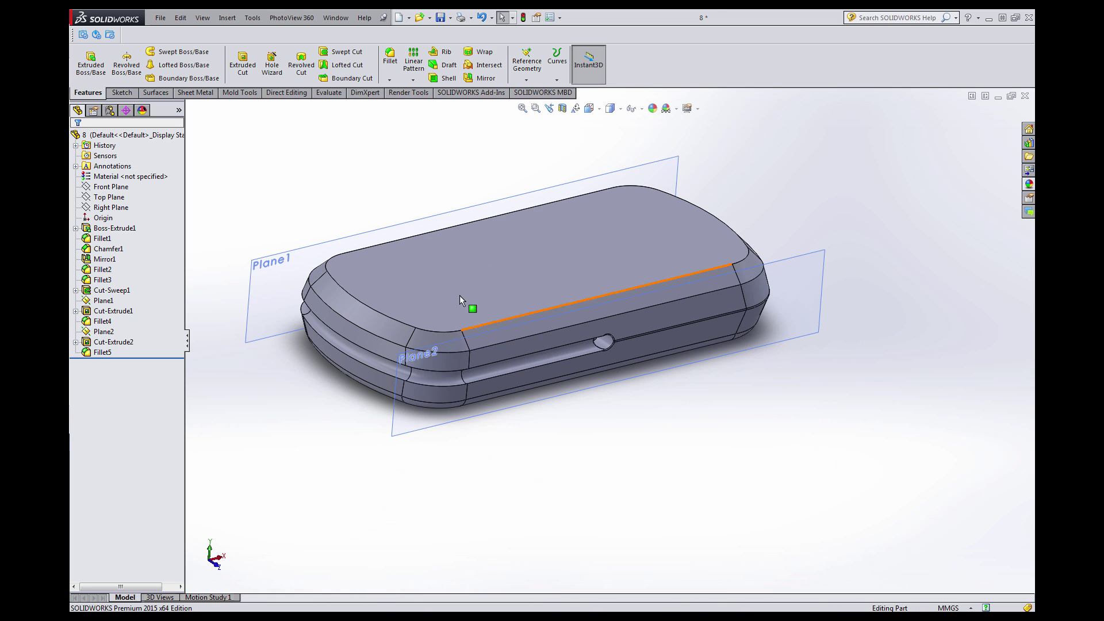
scroll(464, 301, "up", 2)
scroll(575, 296, "down", 2)
scroll(602, 291, "down", 2)
scroll(546, 313, "down", 2)
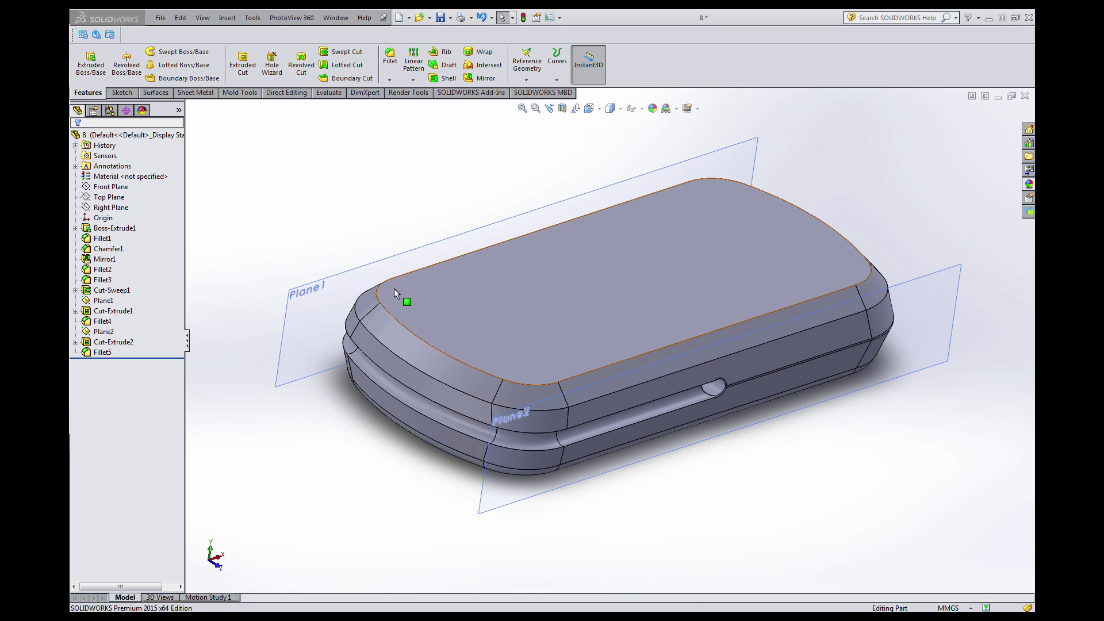
scroll(632, 322, "up", 2)
scroll(633, 323, "down", 1)
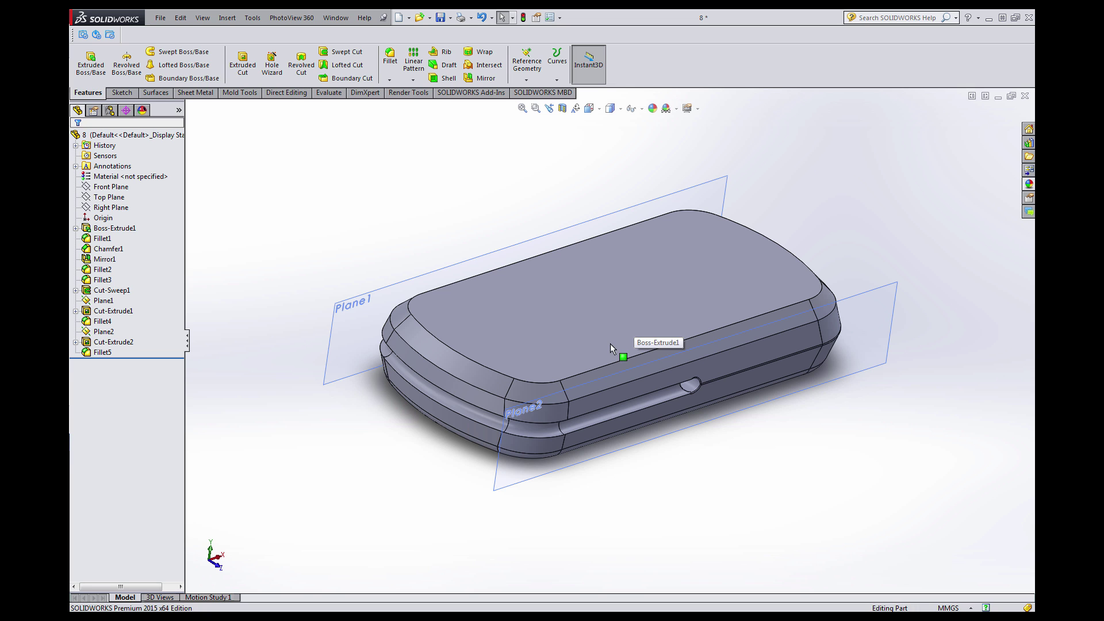
scroll(607, 357, "up", 2)
scroll(588, 322, "down", 3)
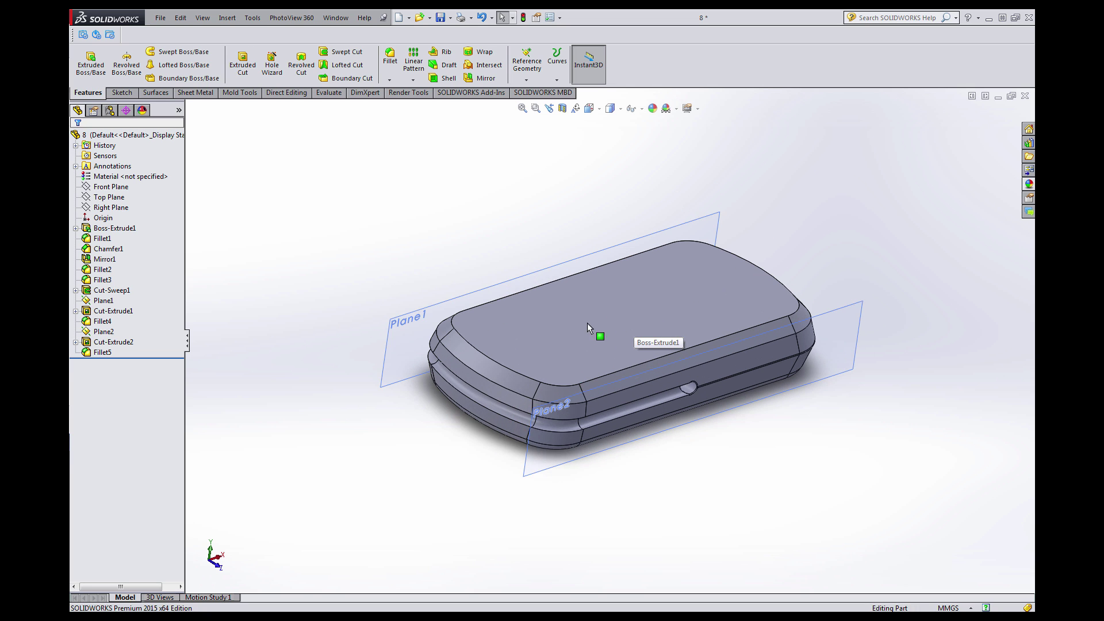
Start a sketch on the body's flat top face and draw a corner rectangle about 5.2 by 3.1 mm left of the origin.
middle_click_drag(616, 334, 661, 382)
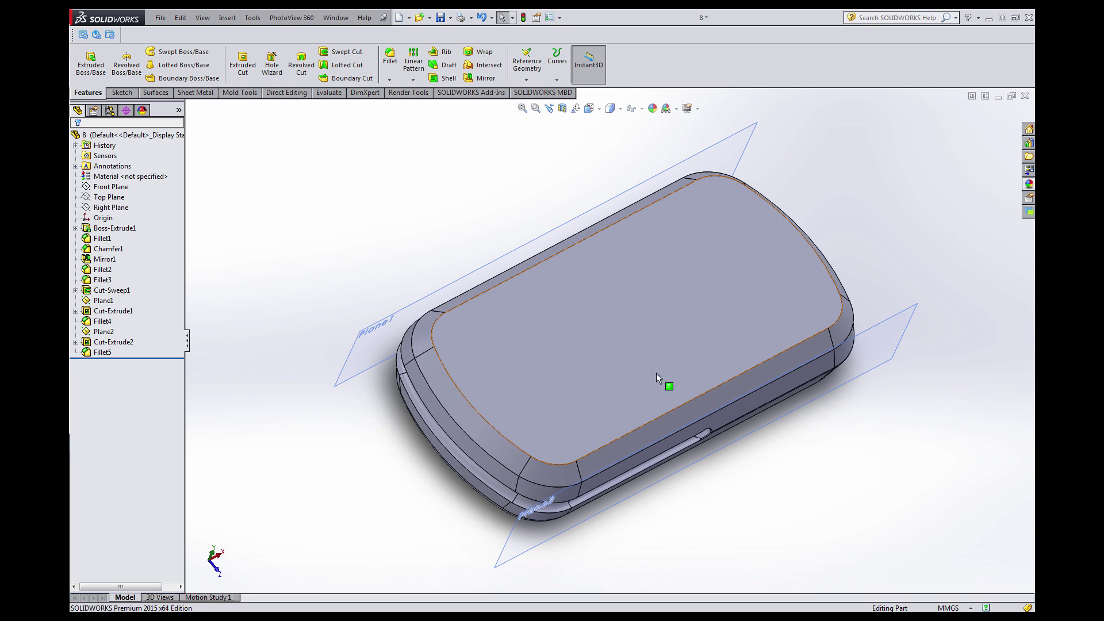
left_click(654, 341)
left_click(697, 306)
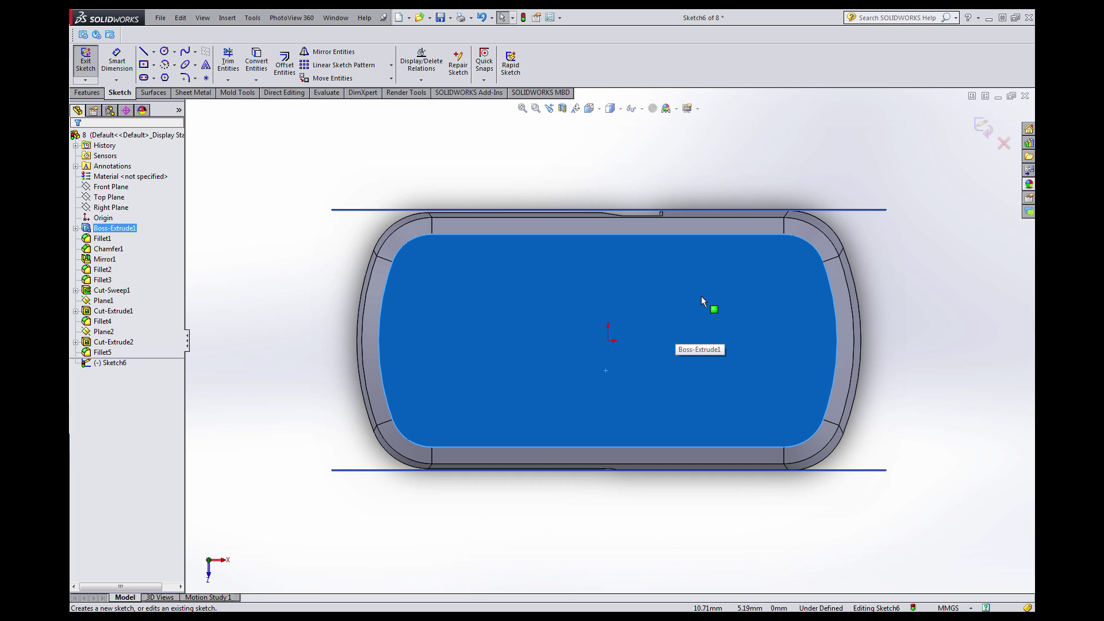
left_click(617, 185)
scroll(627, 275, "down", 2)
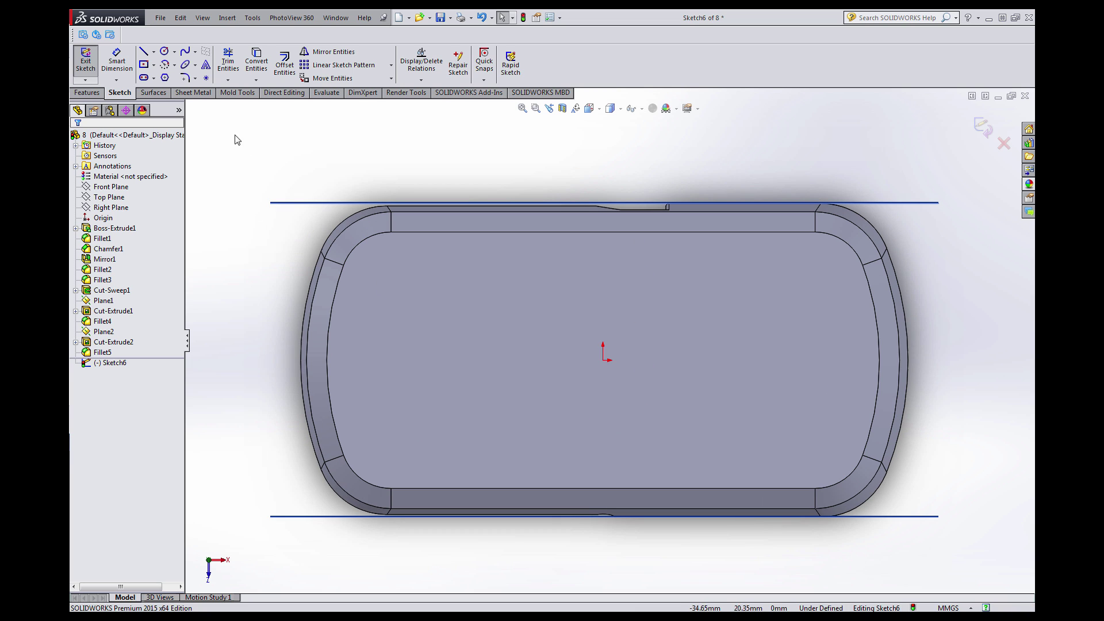
left_click(154, 65)
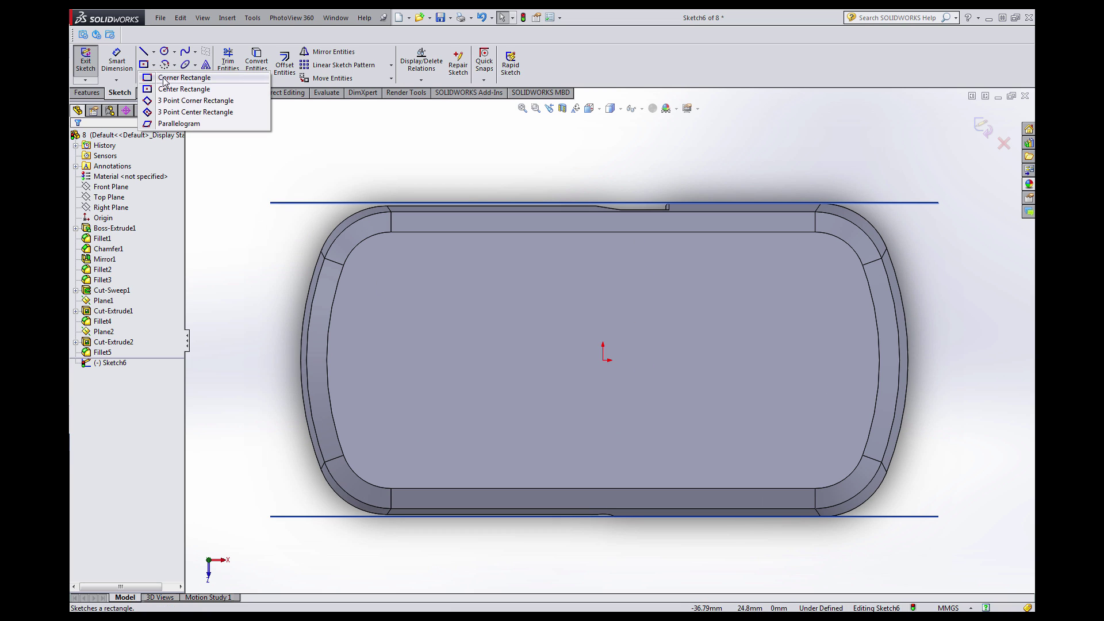
left_click(169, 76)
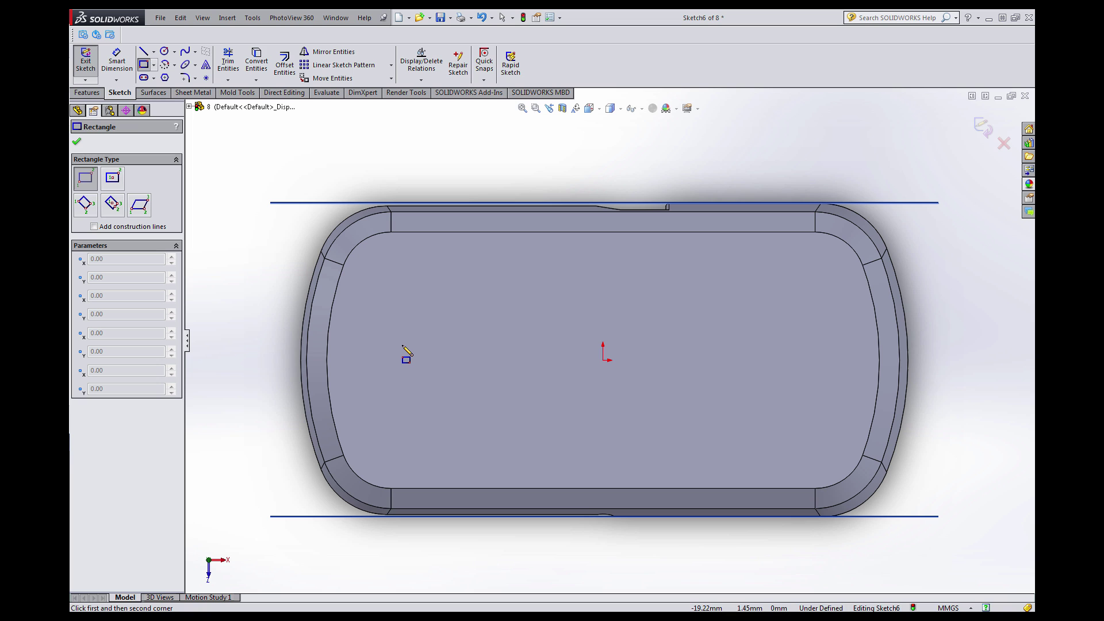
left_click(402, 345)
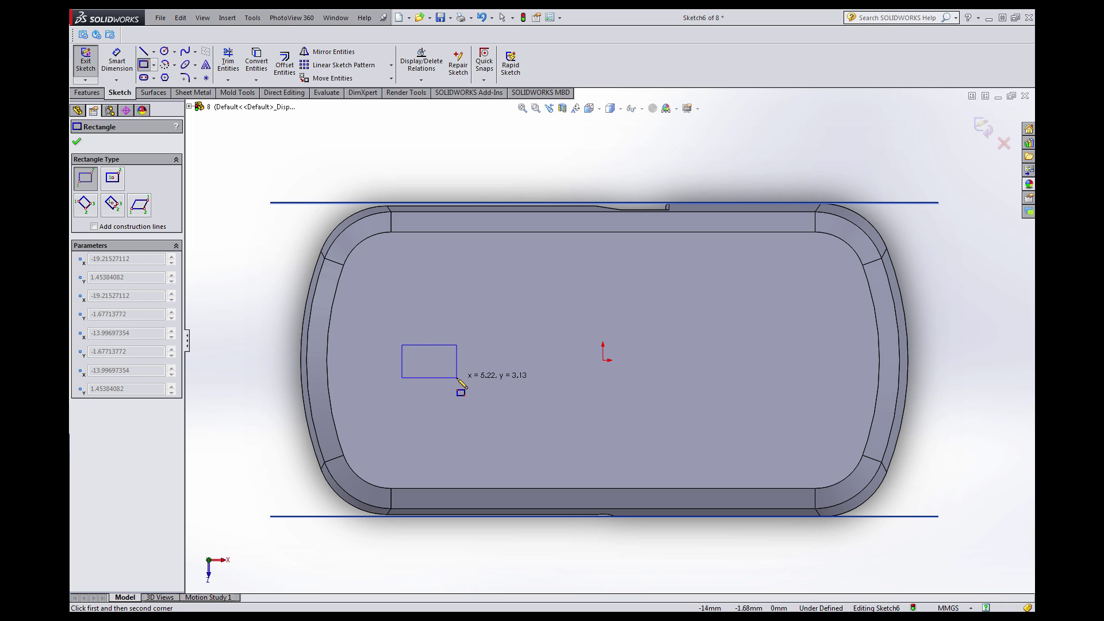
left_click(457, 377)
Dimension the rectangle to 4 mm wide and 2 mm high.
left_click(116, 61)
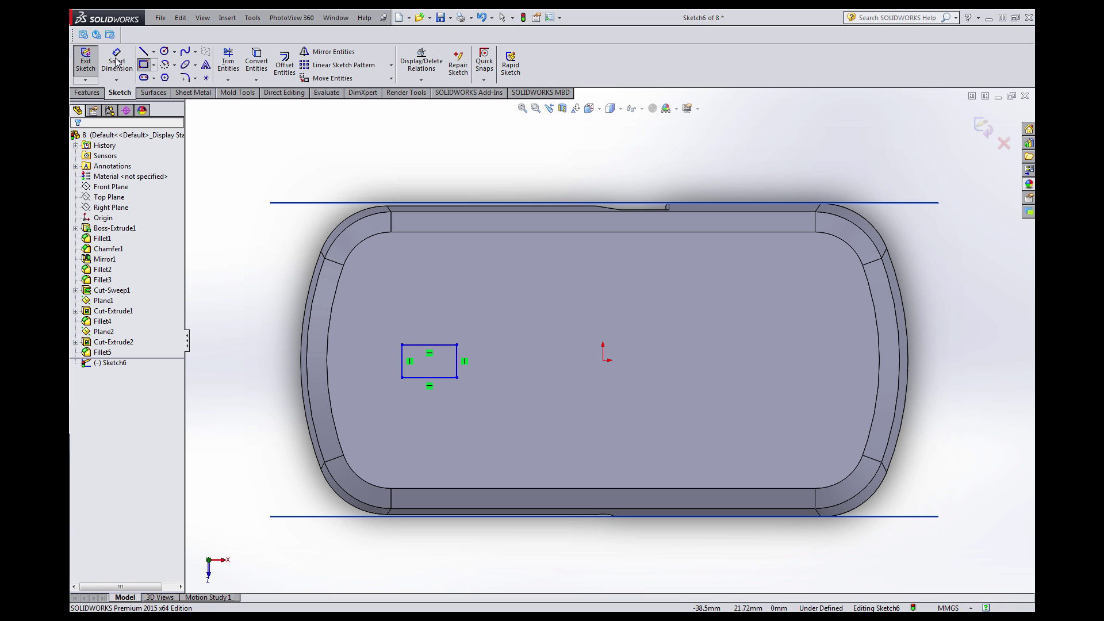
left_click(437, 351)
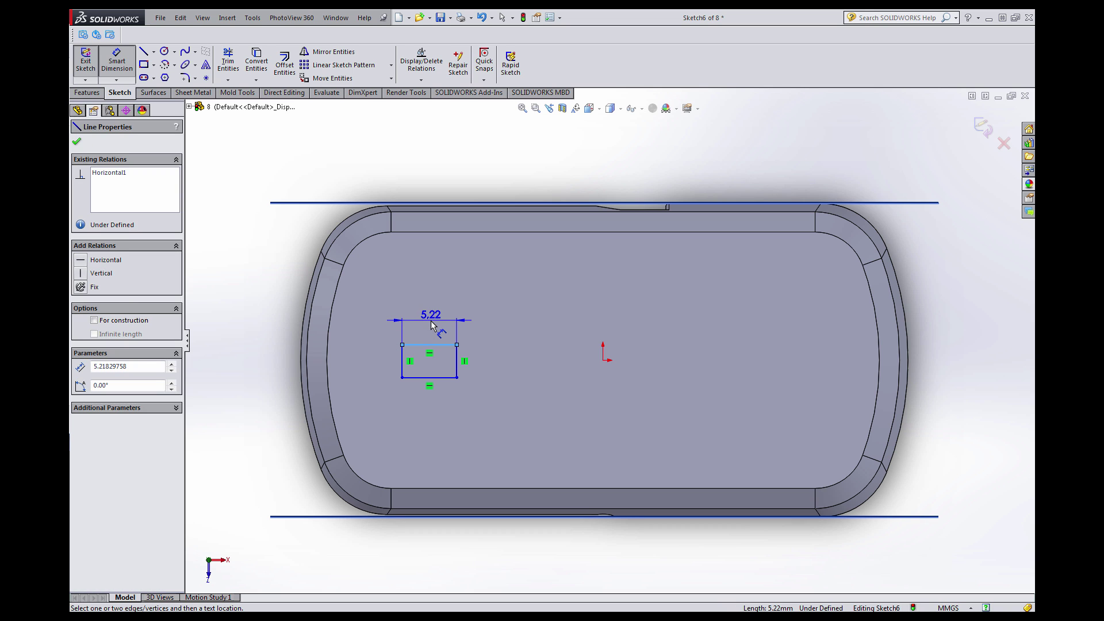
left_click(430, 321)
key("Return")
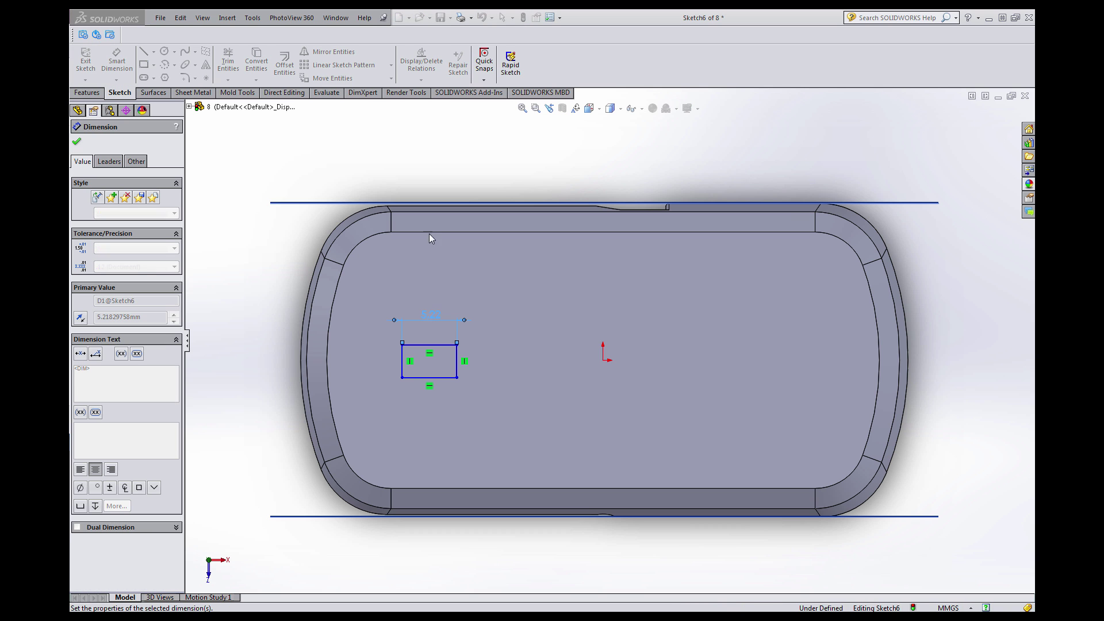
scroll(441, 319, "down", 1)
left_click(445, 372)
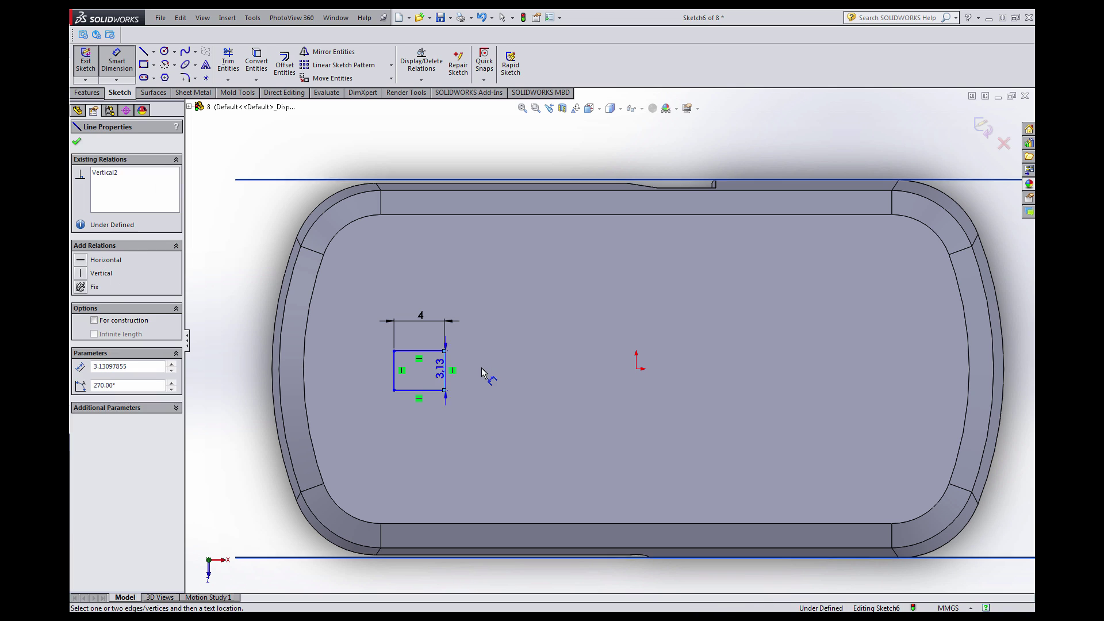
left_click(487, 367)
type("2")
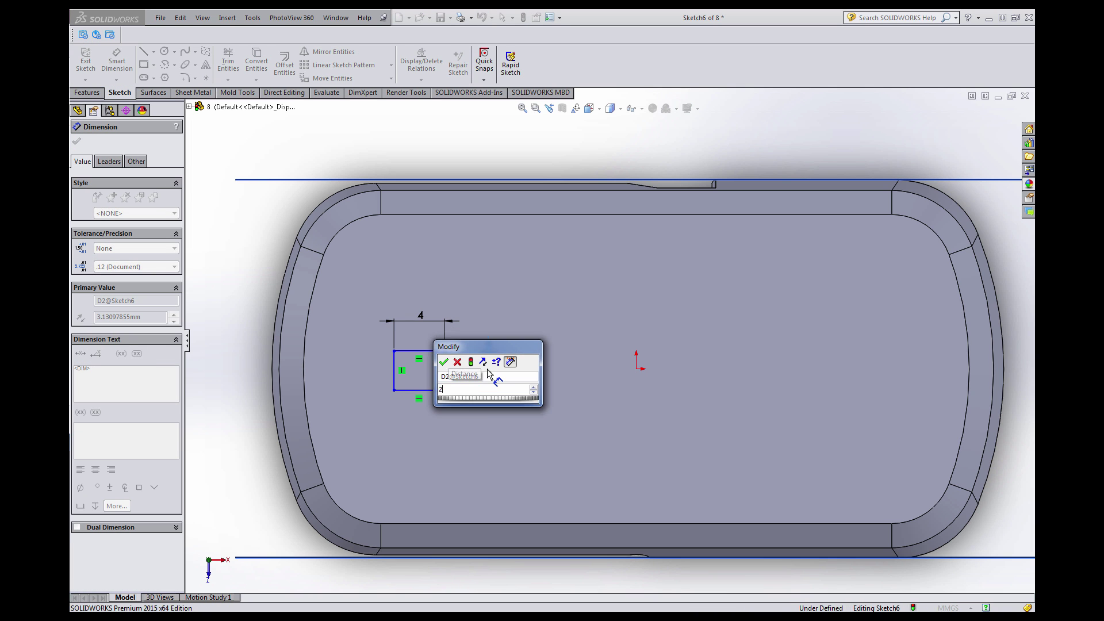
key("Return")
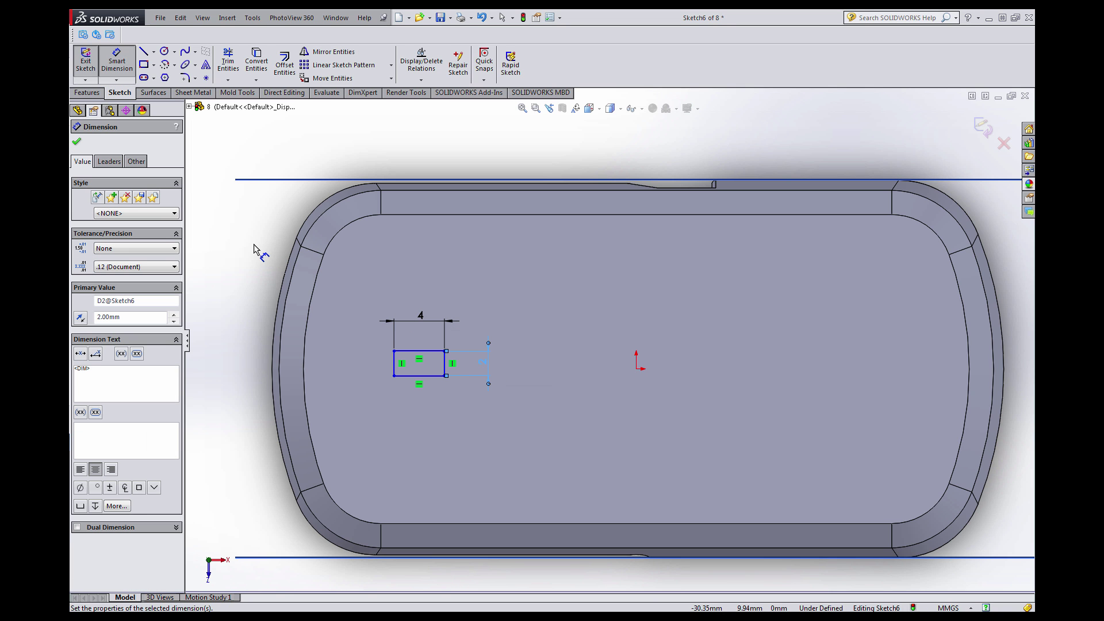
key("Escape")
Draw two centerlines from the origin: a horizontal one about 23 mm long through the rectangle and a vertical one about 8.8 mm upward.
left_click(154, 53)
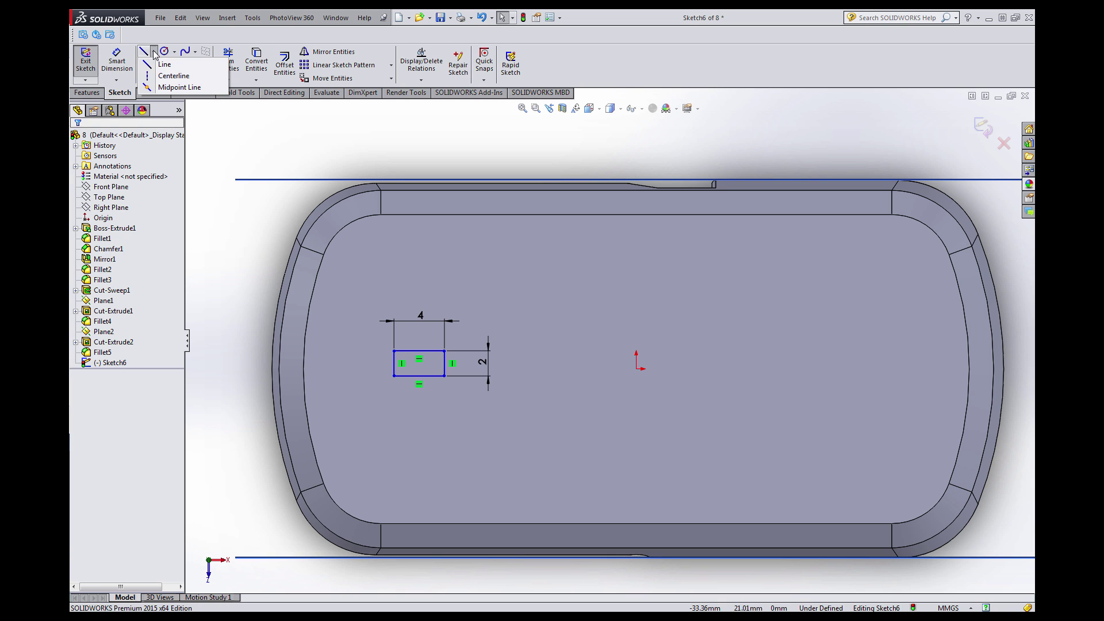
left_click(165, 65)
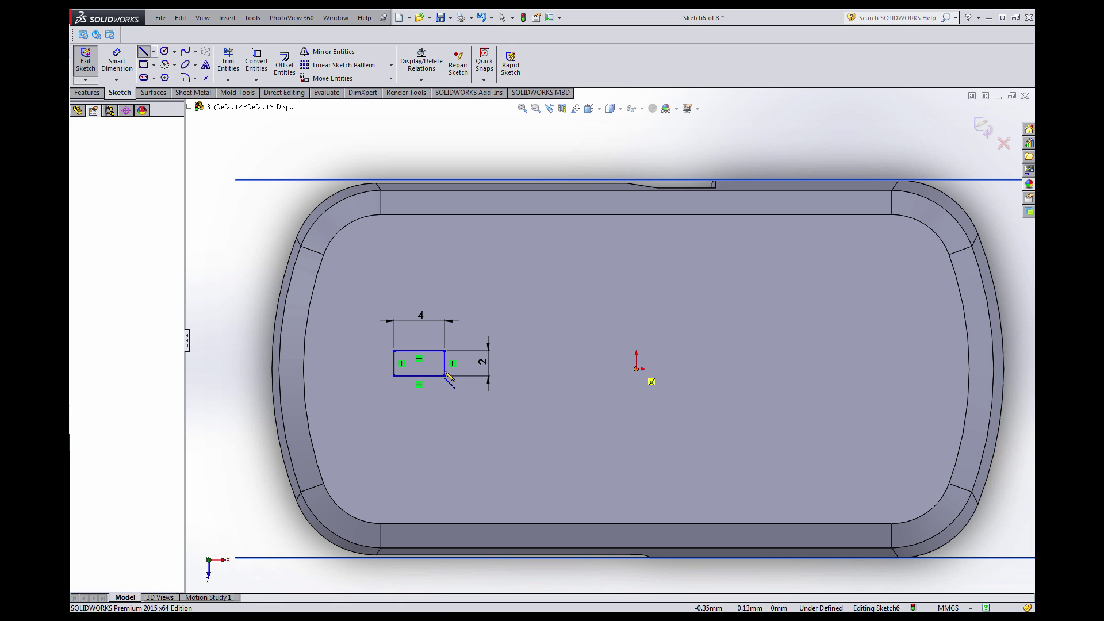
left_click(636, 369)
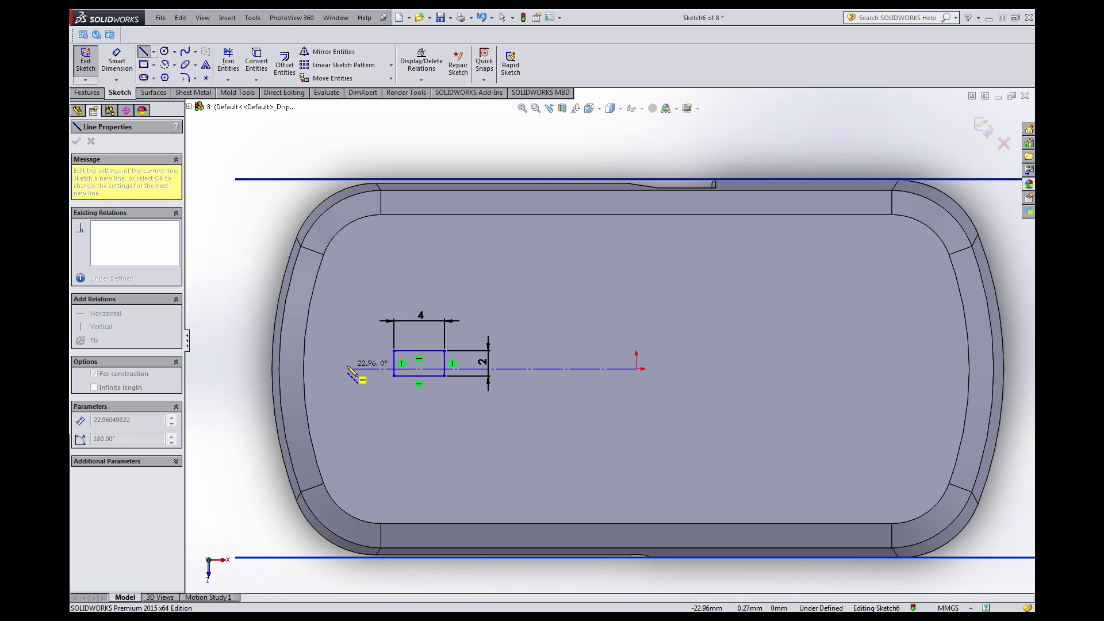
left_click(347, 369)
key("Escape")
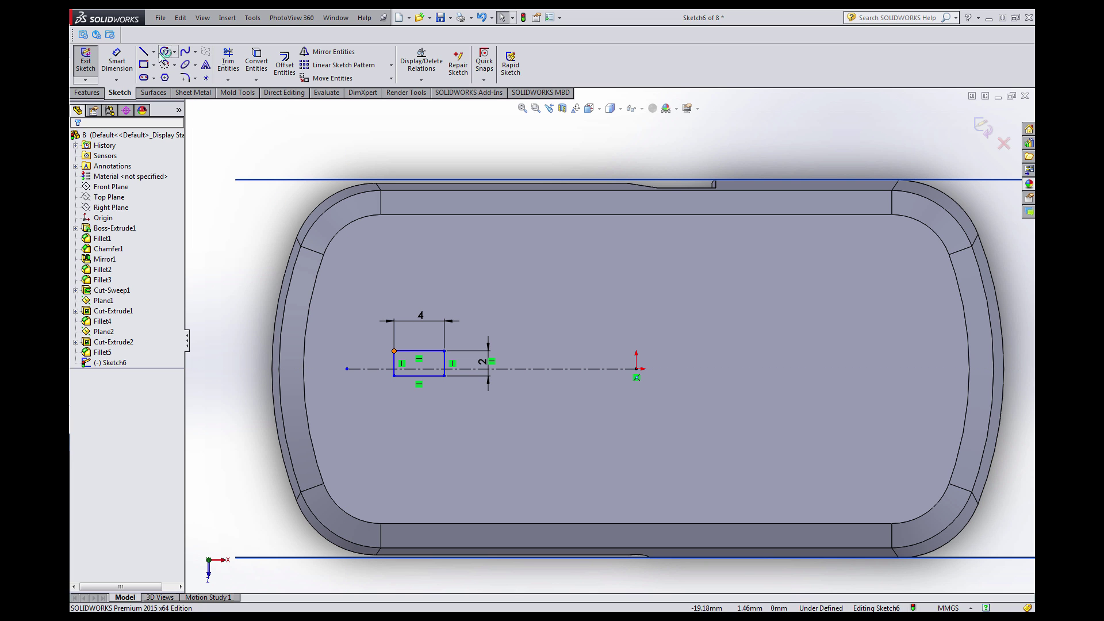
left_click(153, 52)
left_click(172, 76)
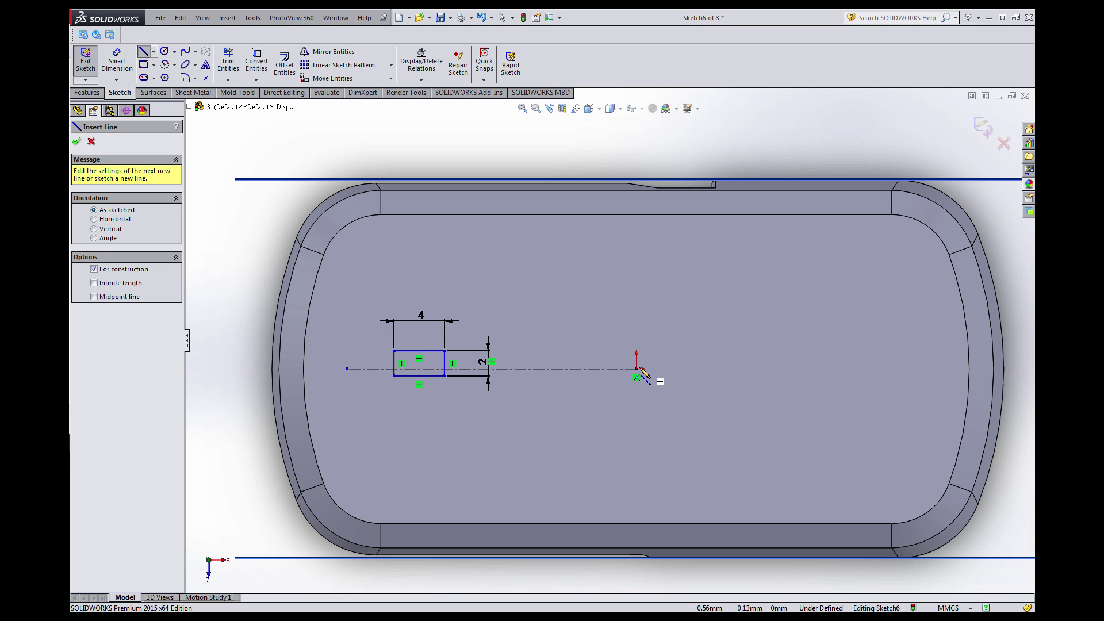
left_click(636, 369)
left_click(636, 258)
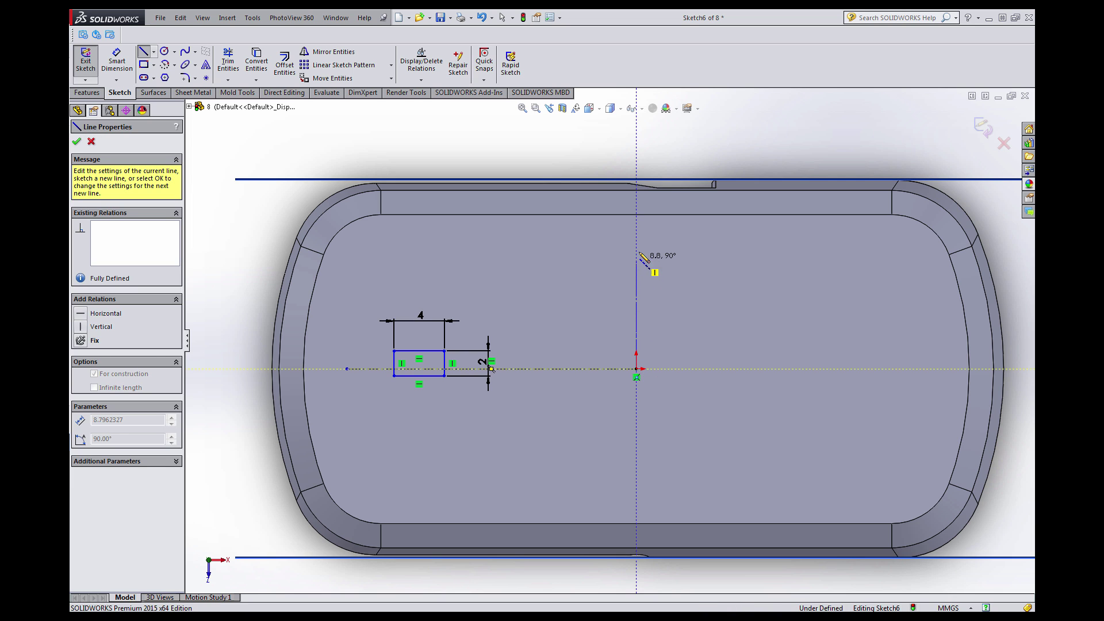
key("Escape")
Dimension the rectangle's upper edge 1 mm from the horizontal centerline to centre the rectangle on it vertically.
scroll(453, 355, "down", 1)
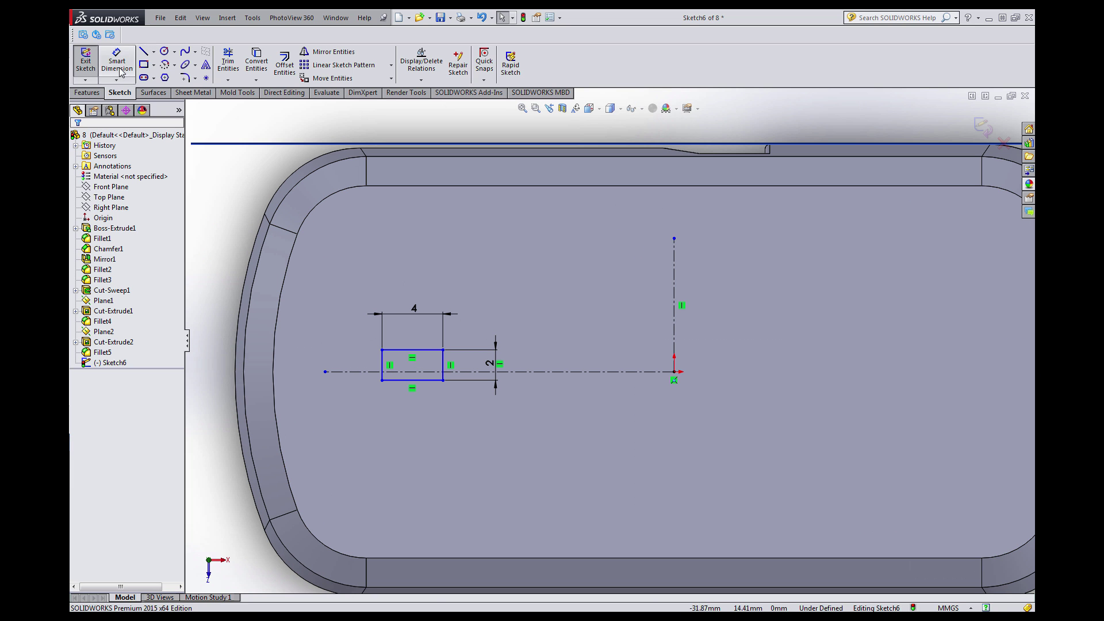
left_click(118, 63)
scroll(344, 320, "down", 2)
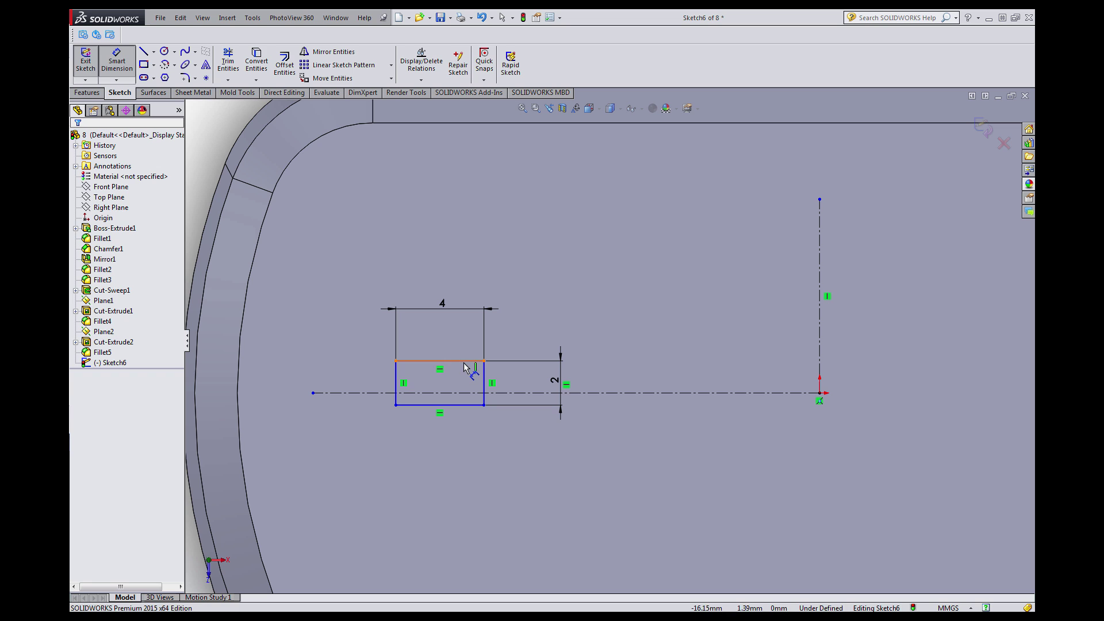
left_click(465, 361)
left_click(457, 392)
left_click(460, 379)
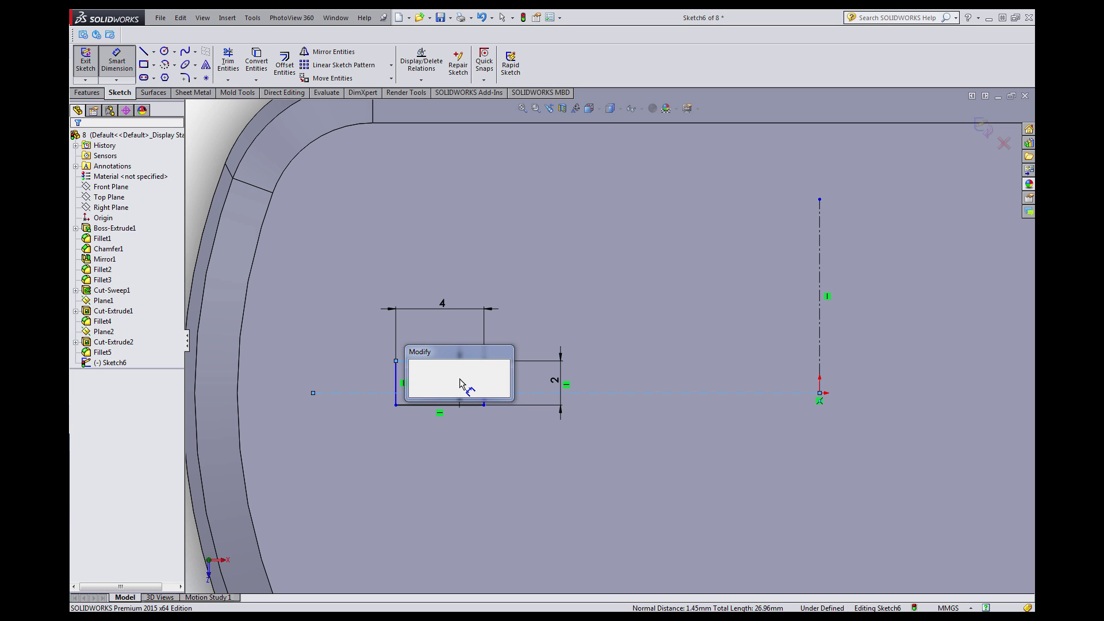
type("1")
key("Return")
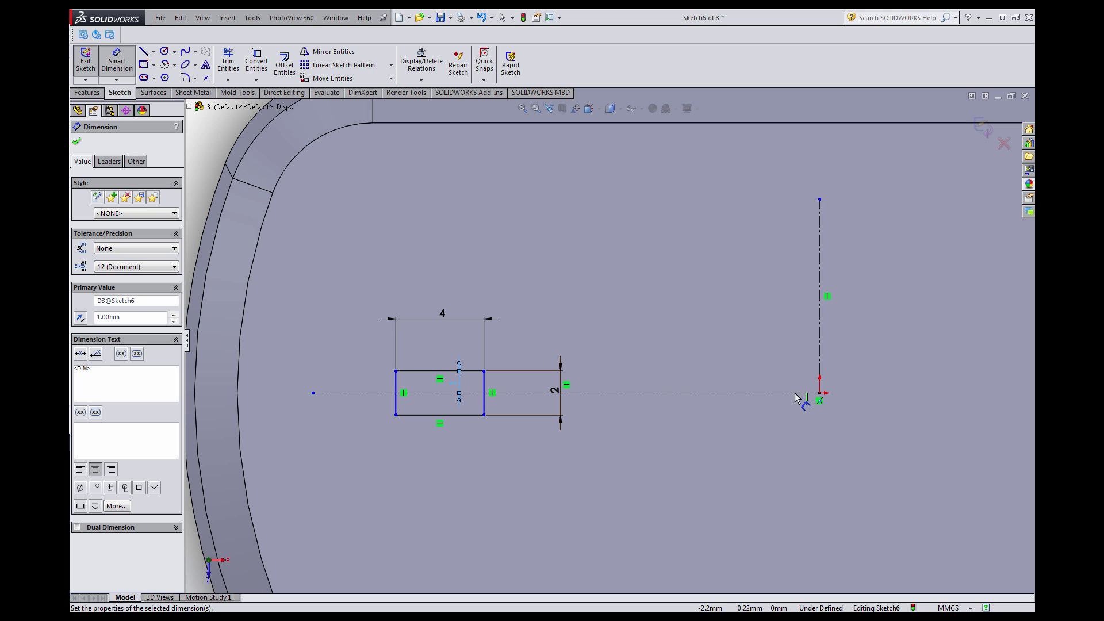
Dimension the rectangle's edge nearest the origin 18 mm horizontally from the origin.
left_click(819, 393)
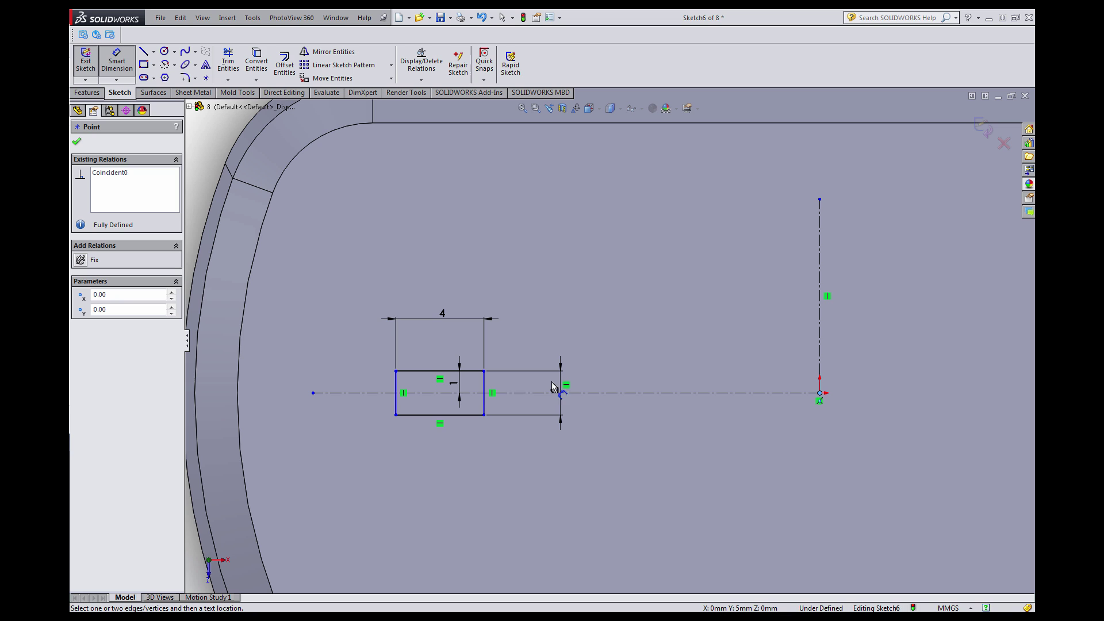
left_click(485, 382)
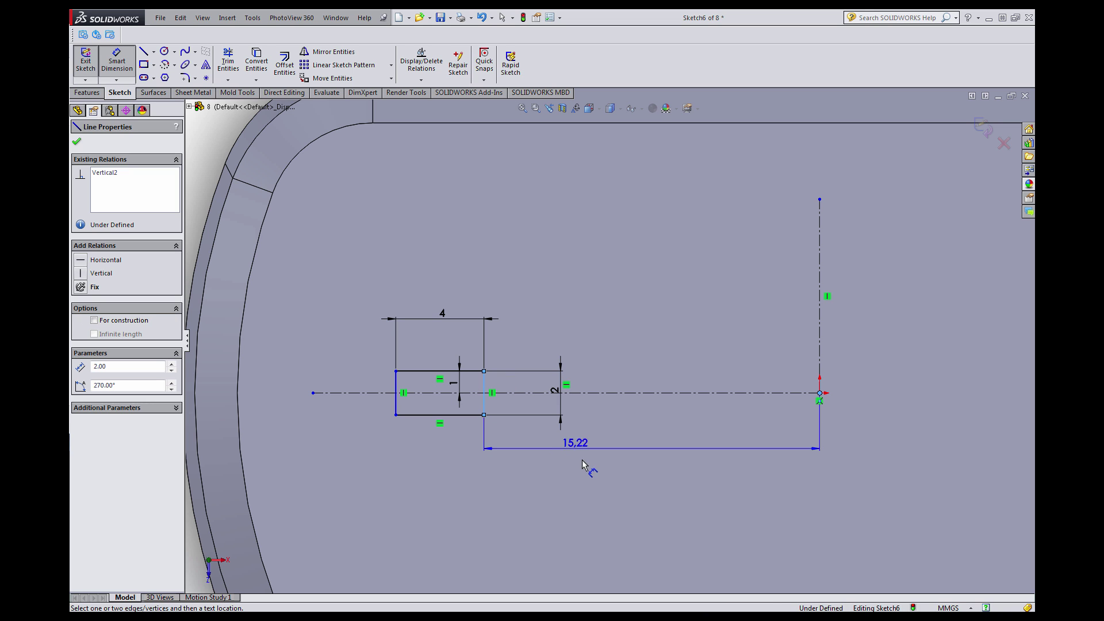
left_click(595, 476)
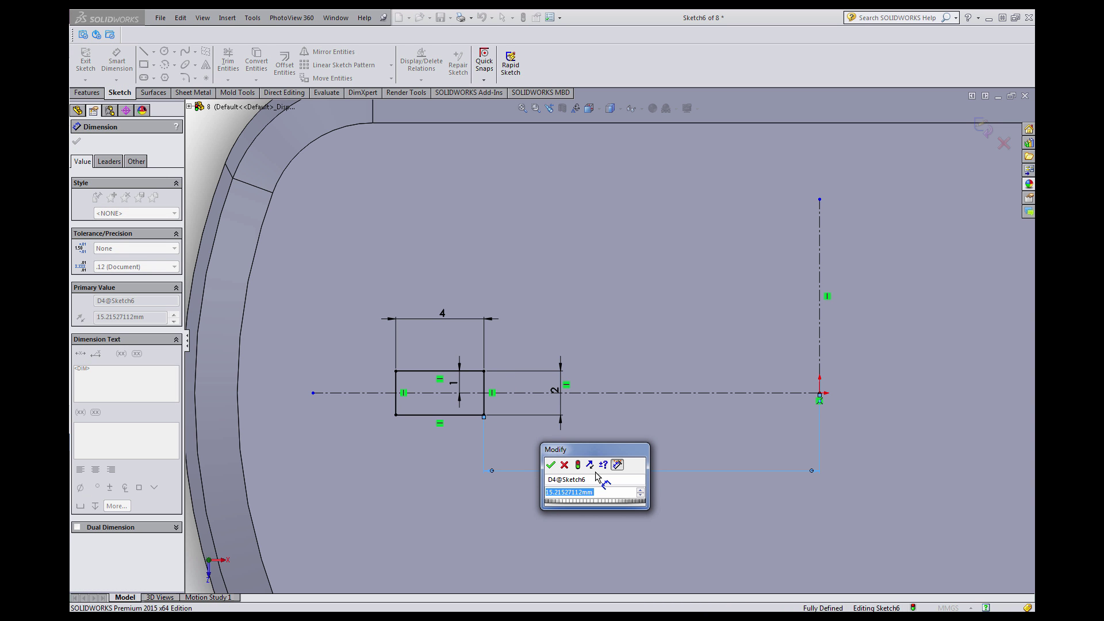
type("18")
key("Return")
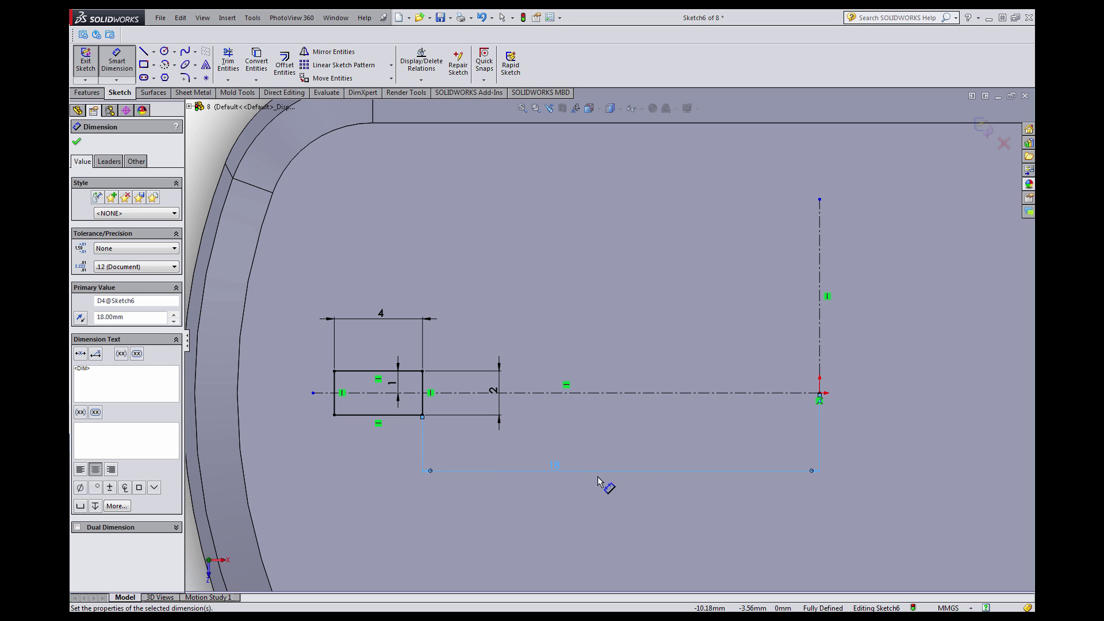
scroll(610, 463, "up", 2)
scroll(623, 451, "up", 1)
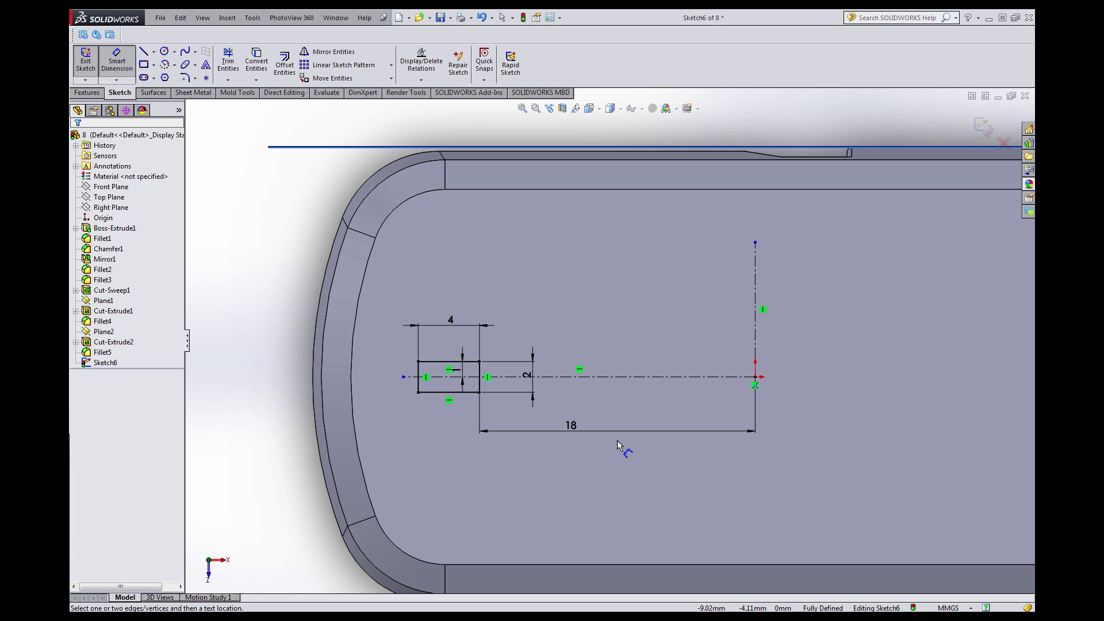
scroll(616, 440, "up", 2)
scroll(862, 362, "down", 2)
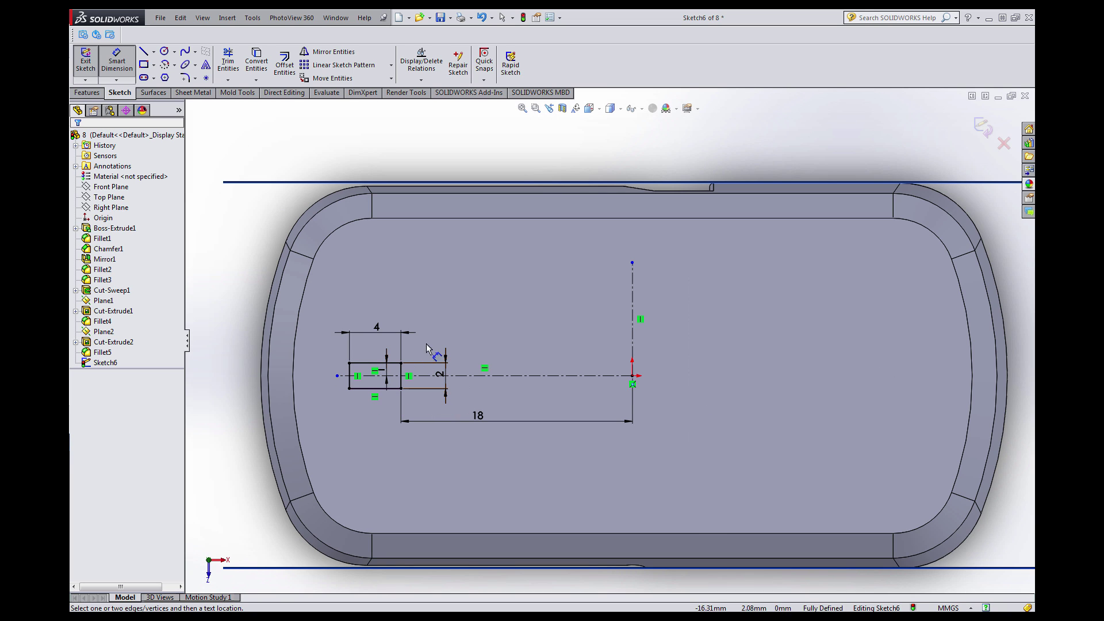
key("Escape")
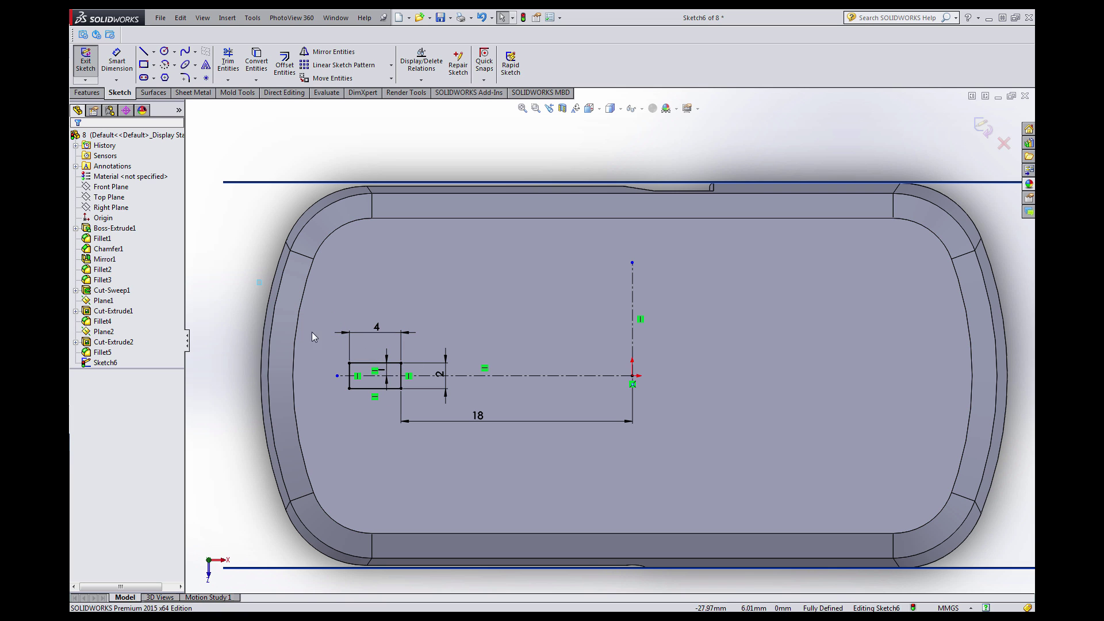
Mirror the 4 by 2 mm rectangle's lines about the vertical centerline to copy it to the other side of the origin.
left_click_drag(262, 280, 473, 442)
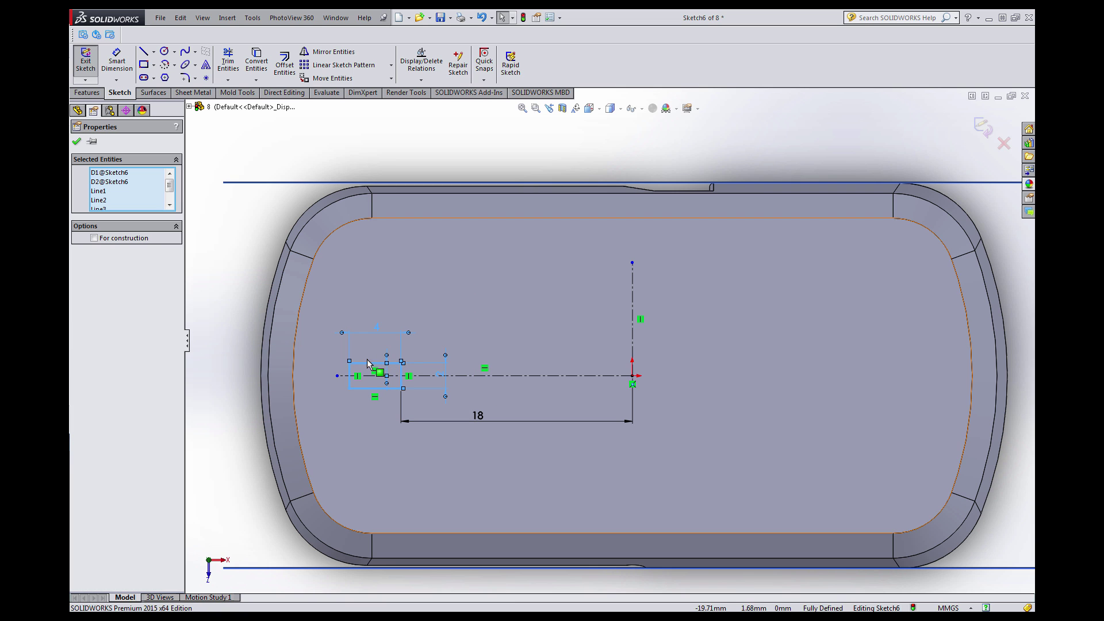
left_click(333, 53)
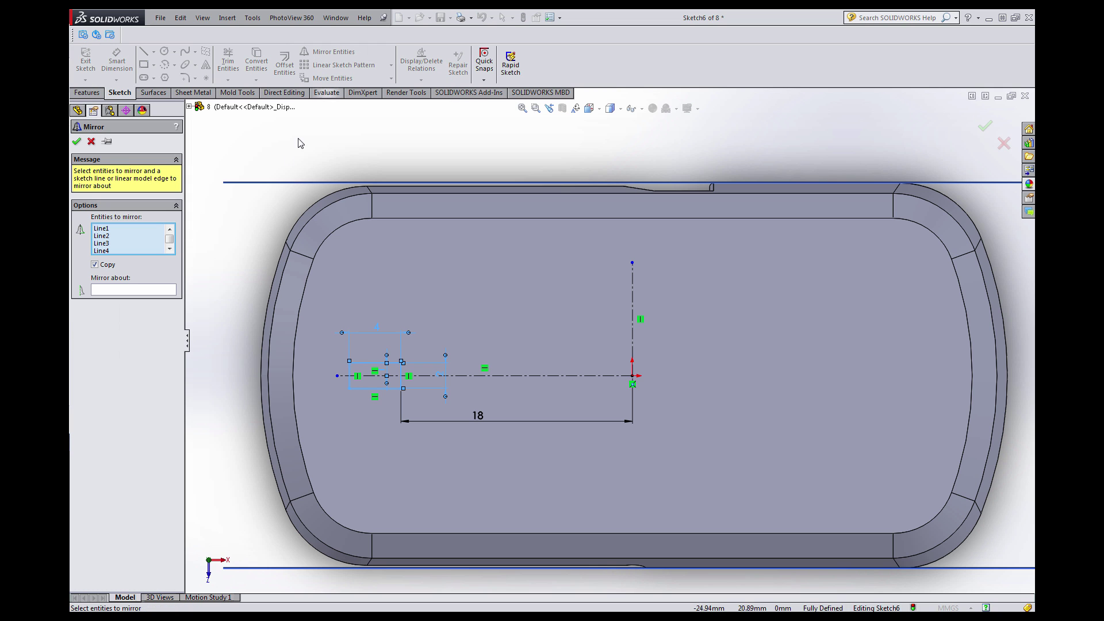
left_click(125, 291)
left_click(633, 291)
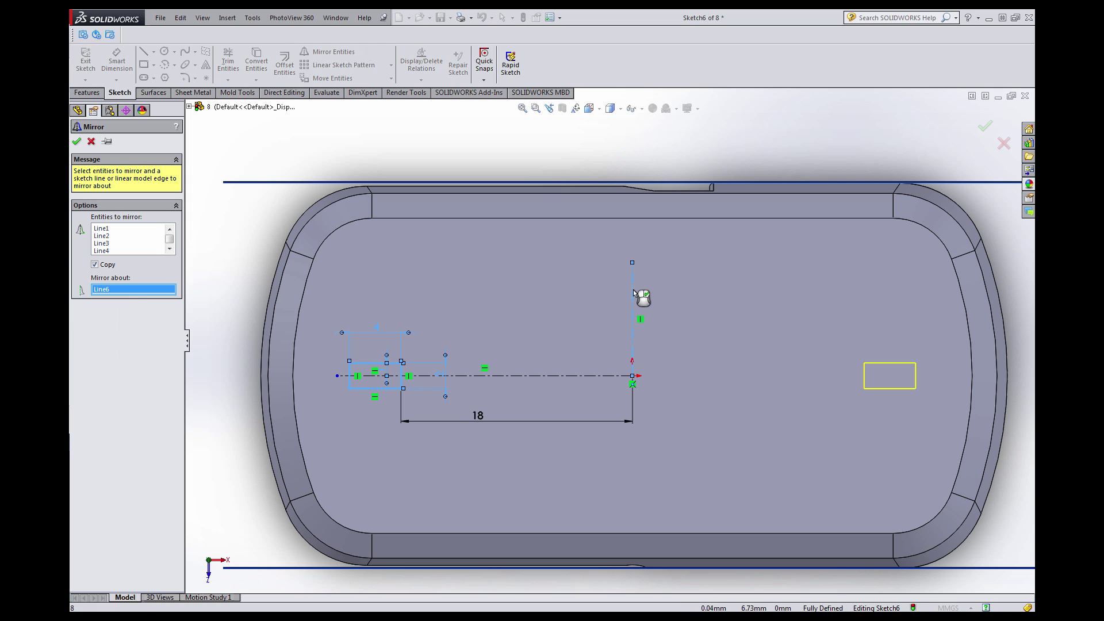
right_click(633, 294)
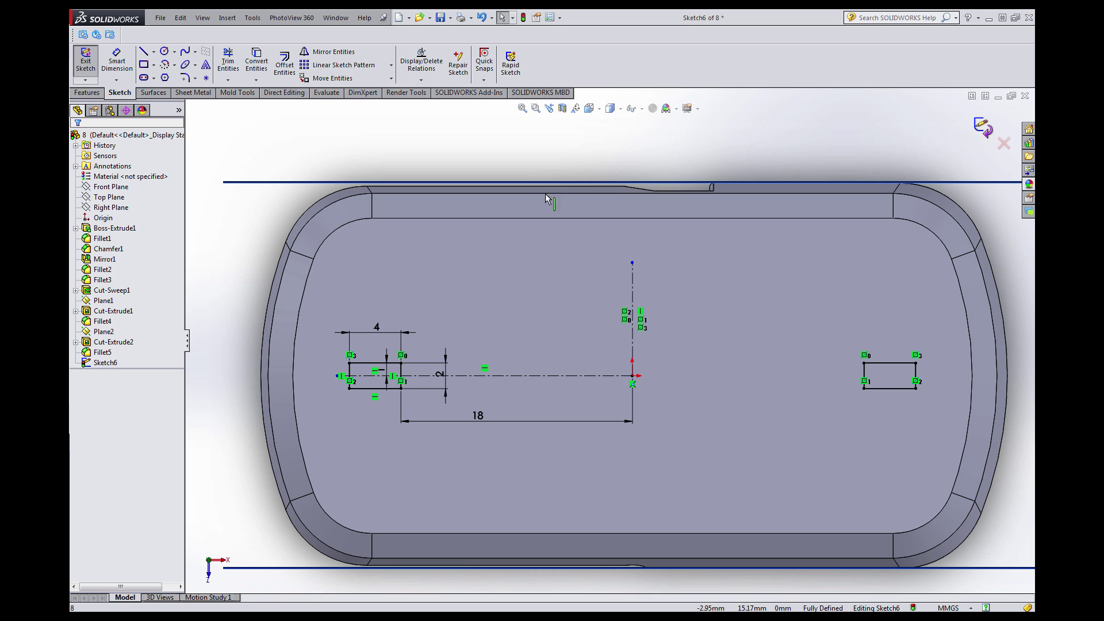
Cut both rectangles into the body as blind pockets 3 mm deep with Extruded Cut.
middle_click_drag(542, 230, 557, 295)
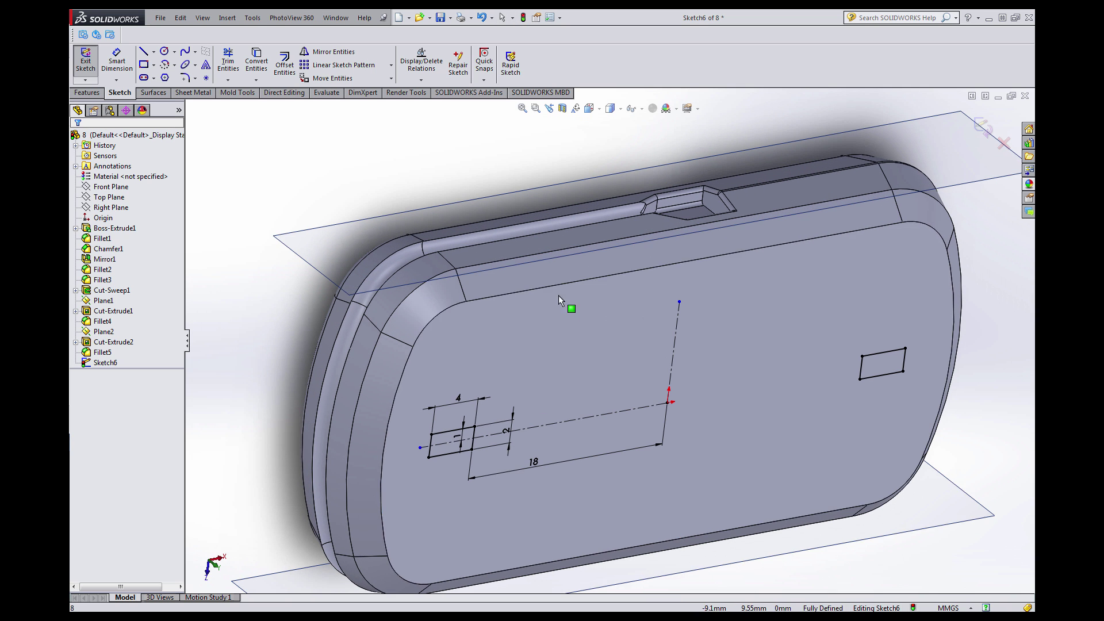
left_click(98, 92)
left_click(242, 63)
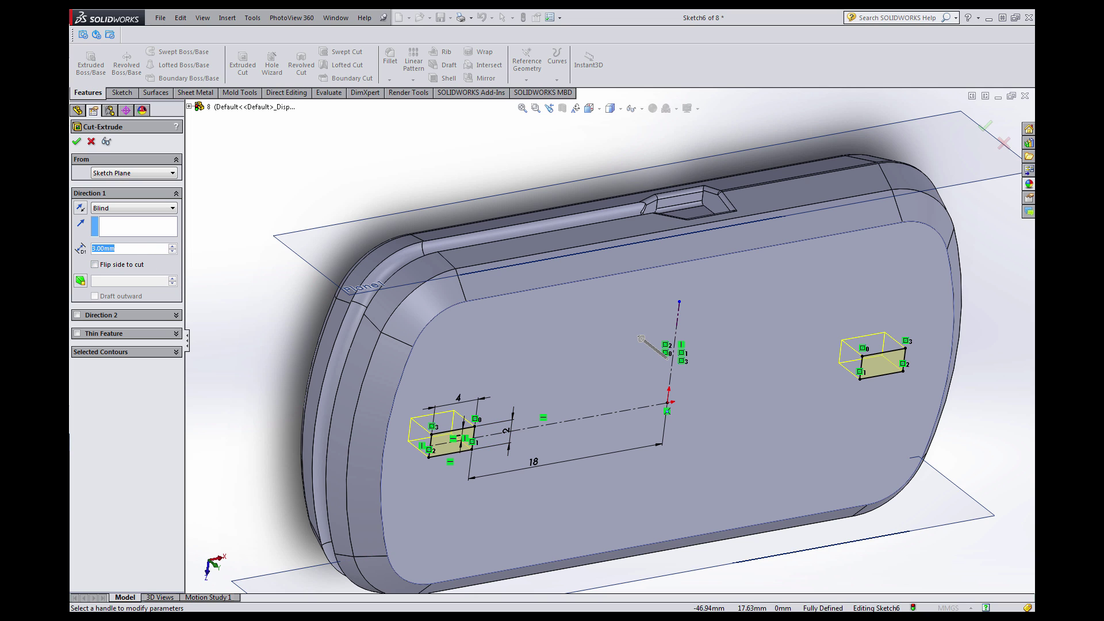
type("3")
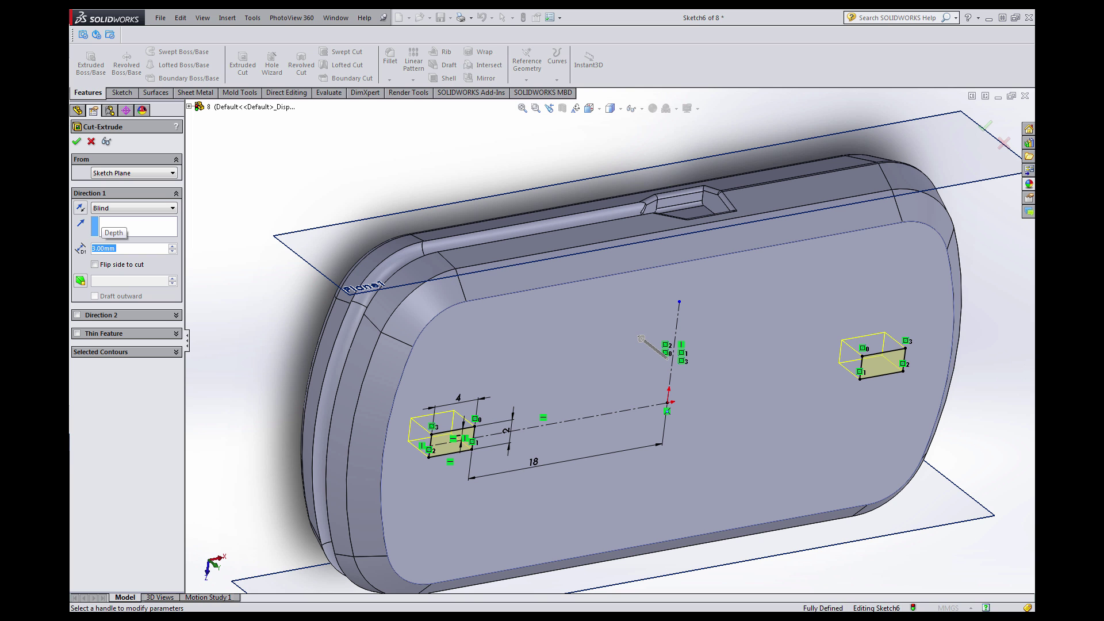
key("Return")
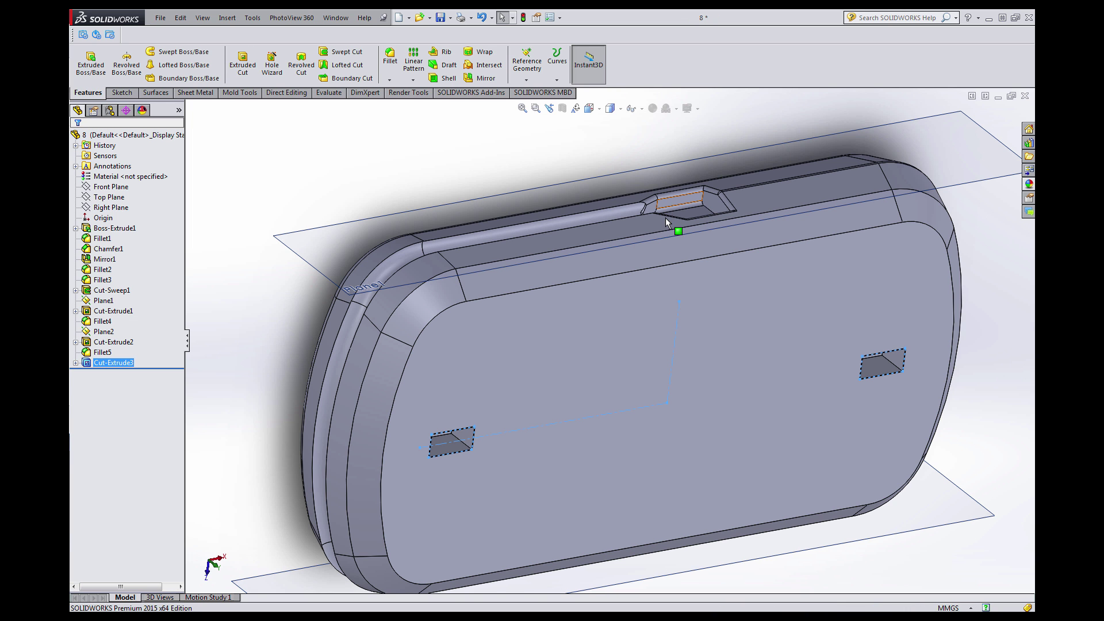
left_click(464, 165)
mouse_move(652, 412)
middle_mouse_down()
mouse_move(631, 382)
mouse_move(632, 343)
mouse_move(648, 394)
mouse_move(592, 372)
middle_mouse_up()
scroll(645, 406, "up", 3)
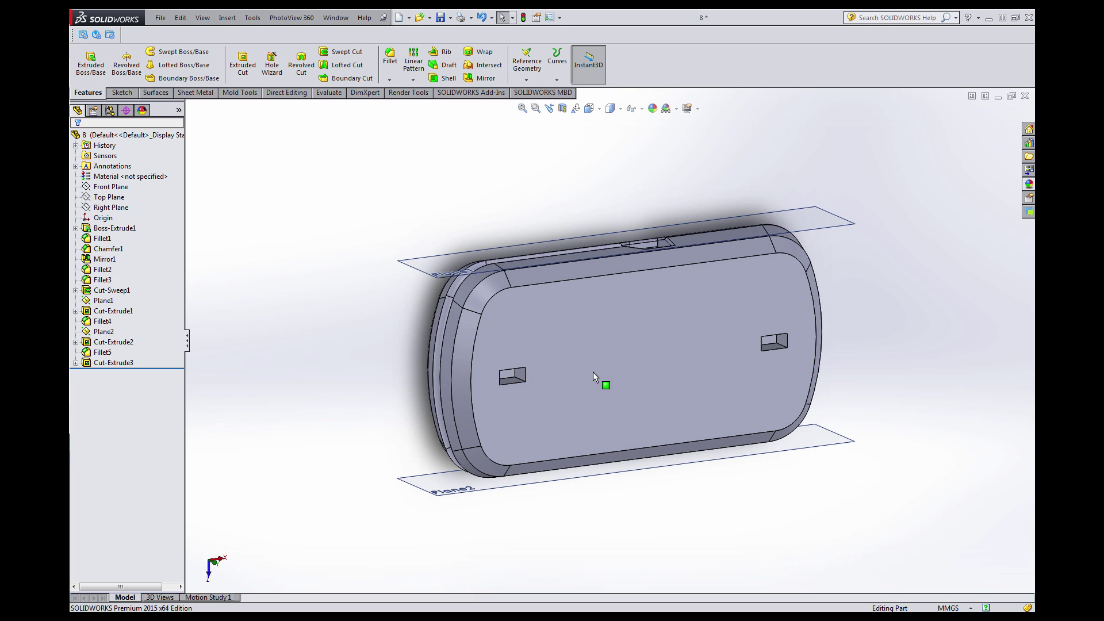
scroll(588, 355, "down", 3)
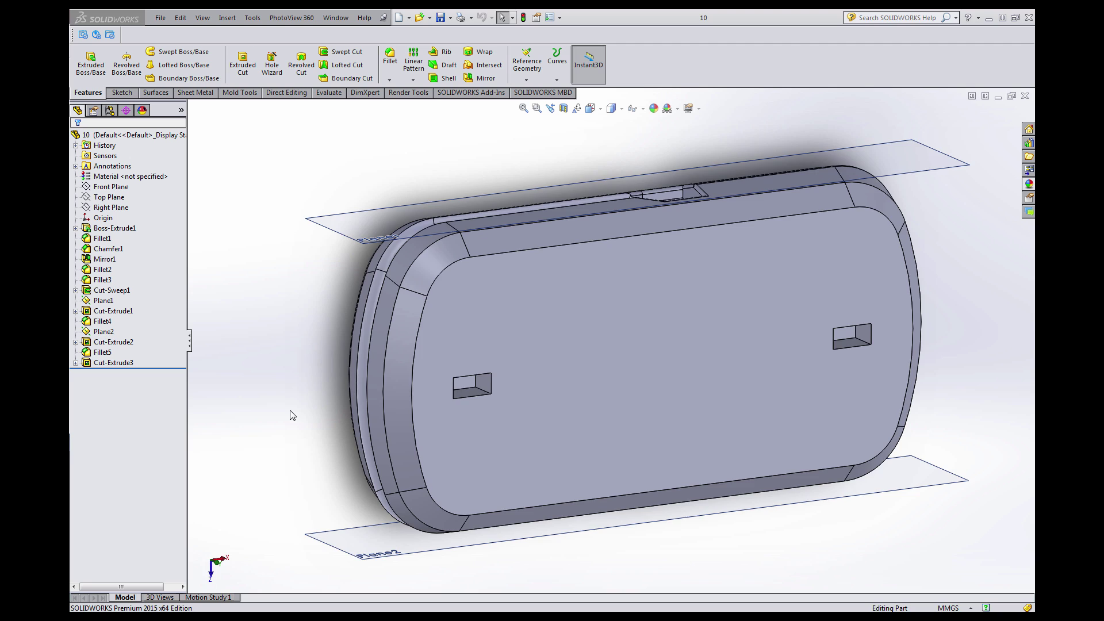
Start a sketch on the outer short end wall of the left rectangular pocket.
middle_click_drag(291, 411, 280, 363)
scroll(498, 375, "up", 3)
scroll(624, 340, "down", 1)
scroll(623, 339, "down", 2)
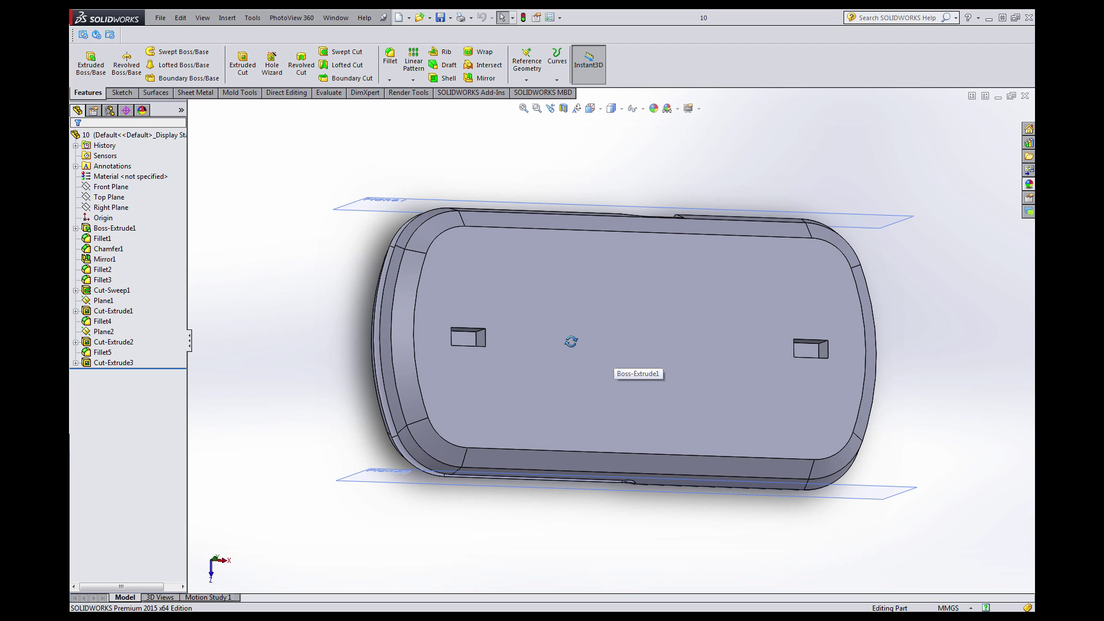
middle_click_drag(555, 333, 518, 324)
scroll(504, 315, "up", 2)
scroll(508, 317, "down", 3)
scroll(517, 287, "down", 6)
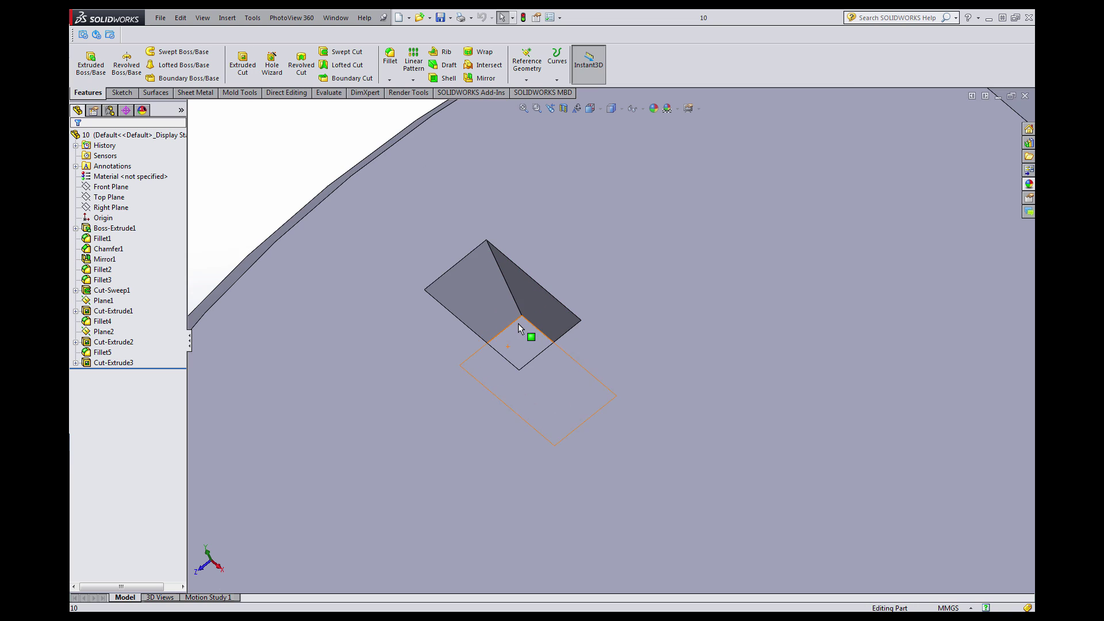
left_click(487, 295)
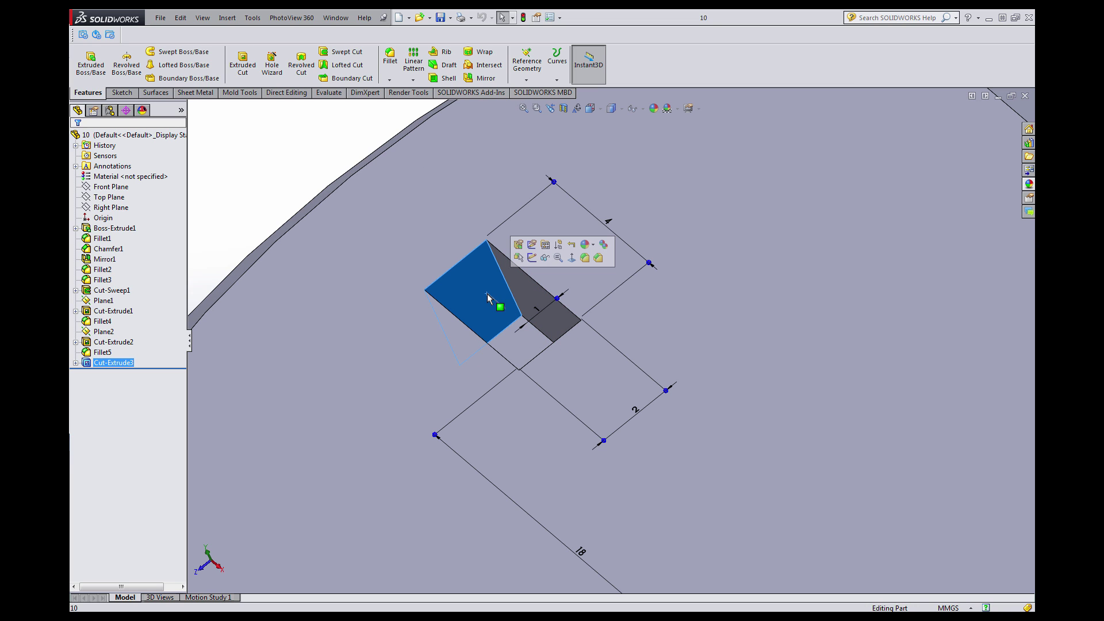
left_click(532, 259)
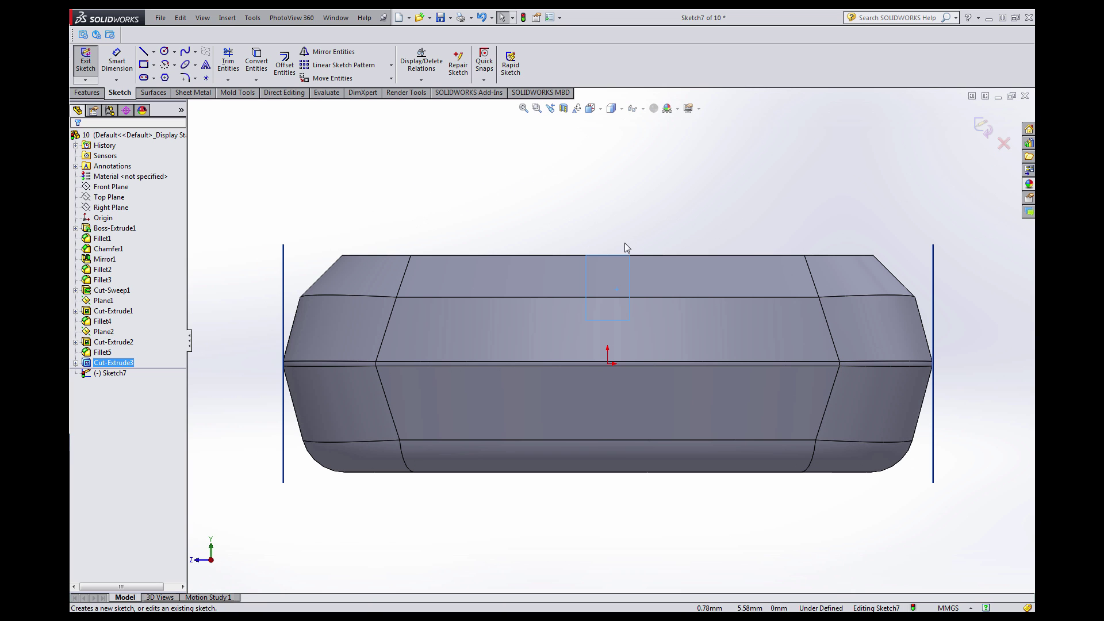
scroll(604, 215, "down", 2)
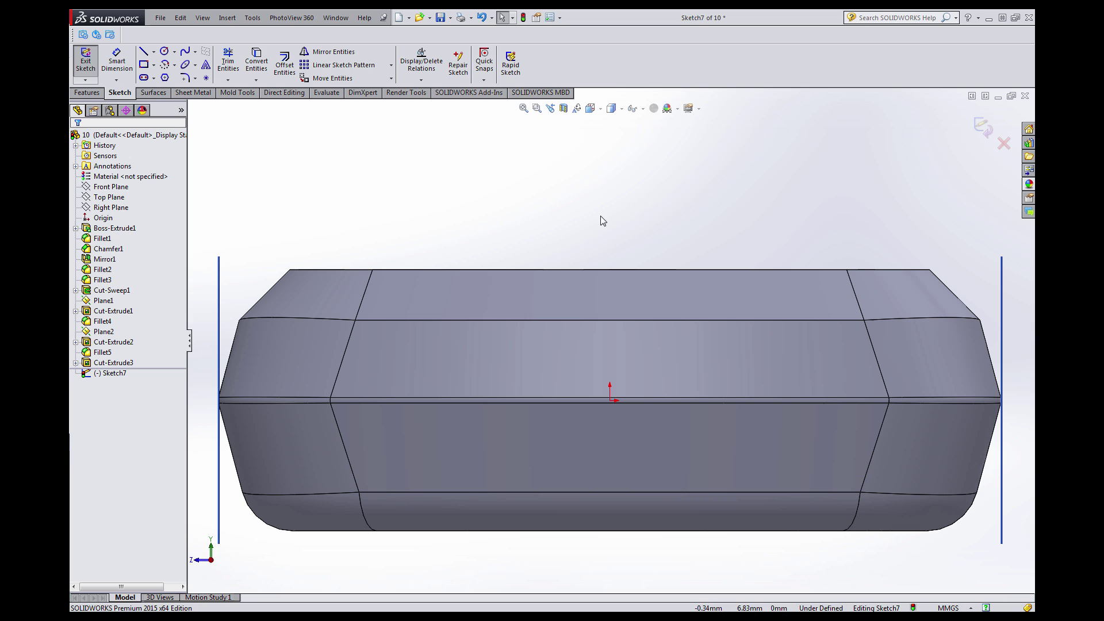
left_click(565, 109)
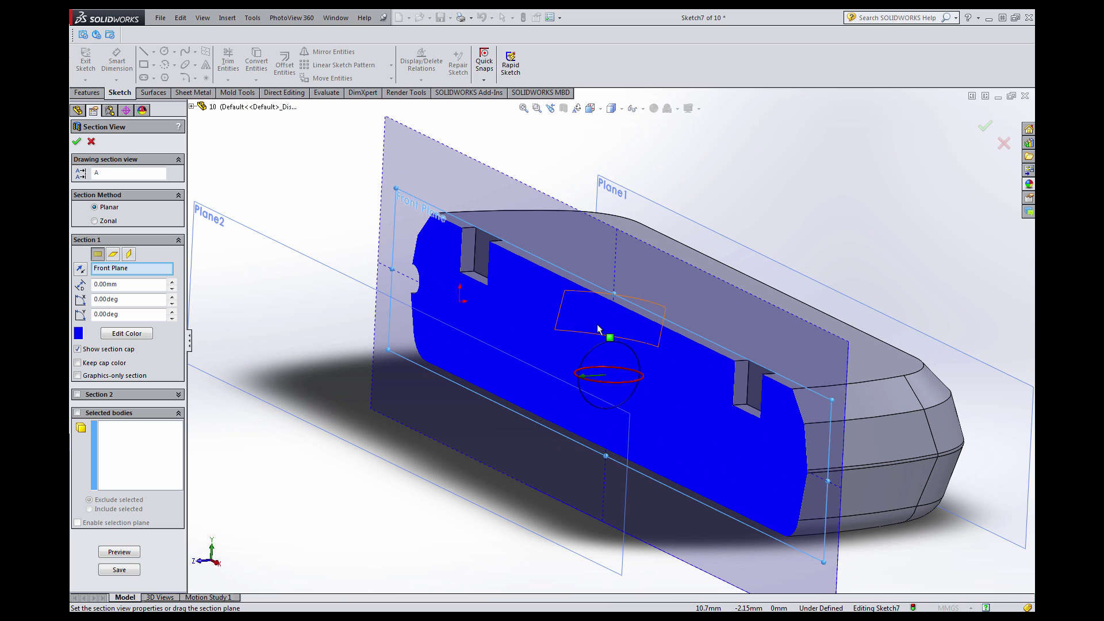
scroll(597, 327, "up", 2)
scroll(596, 327, "down", 2)
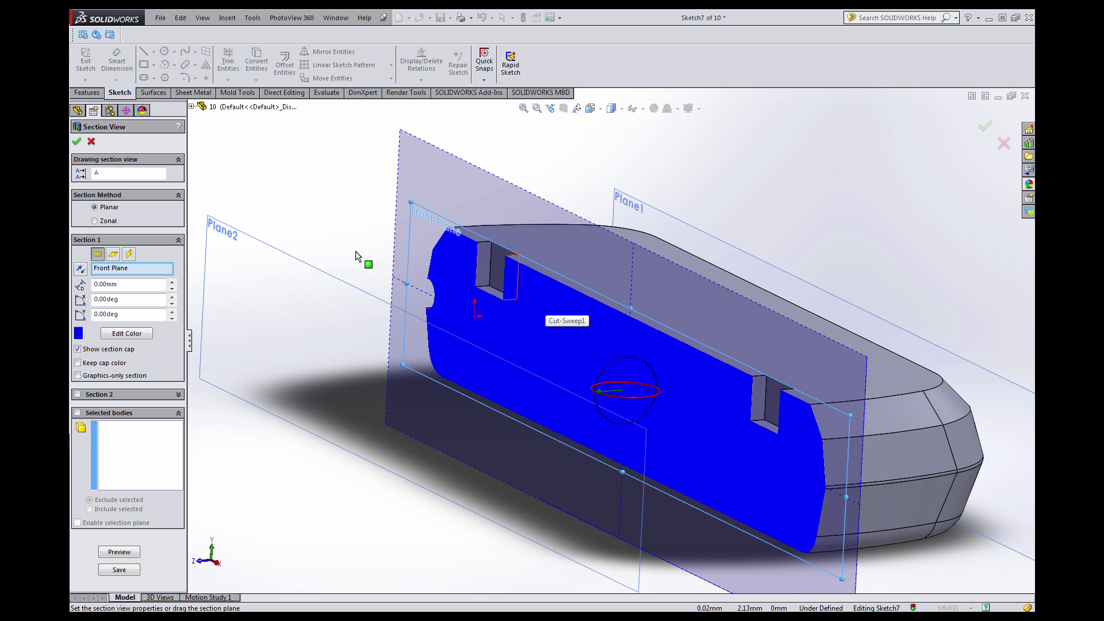
left_click(92, 142)
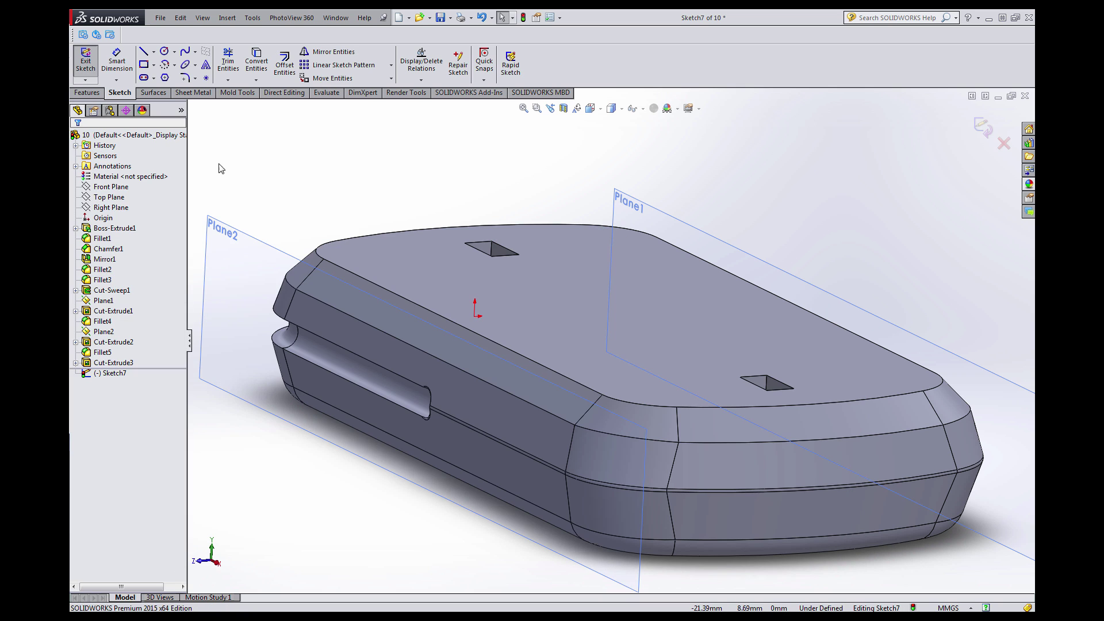
Apply a section view that cuts the body along the outer short end wall of the left pocket.
middle_click_drag(446, 190, 448, 261)
scroll(545, 186, "down", 2)
middle_click_drag(546, 185, 496, 175)
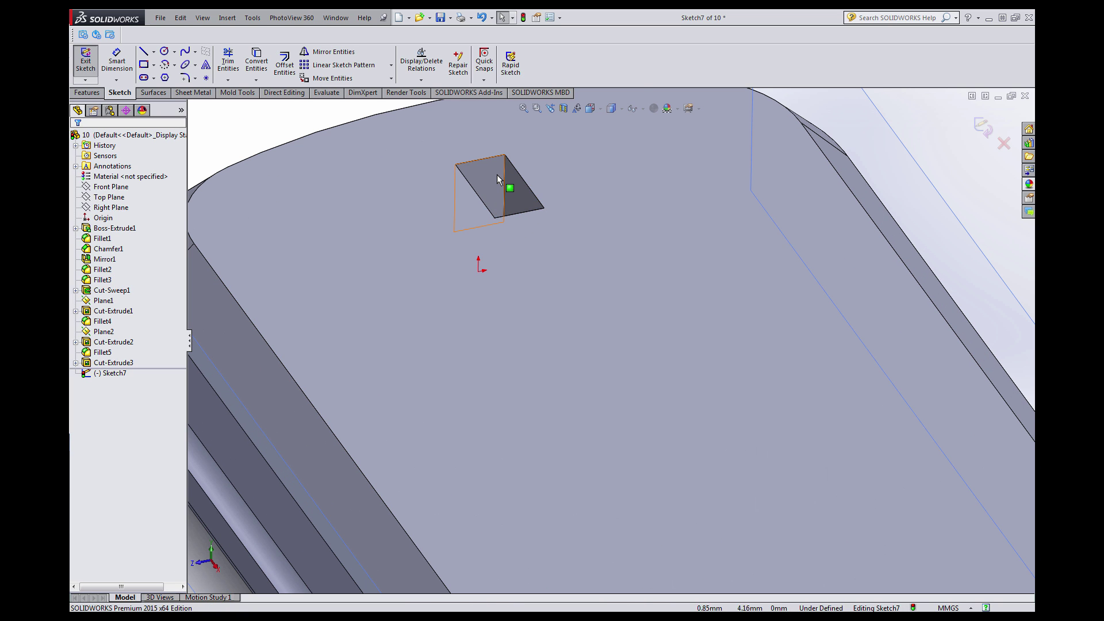
left_click(492, 176)
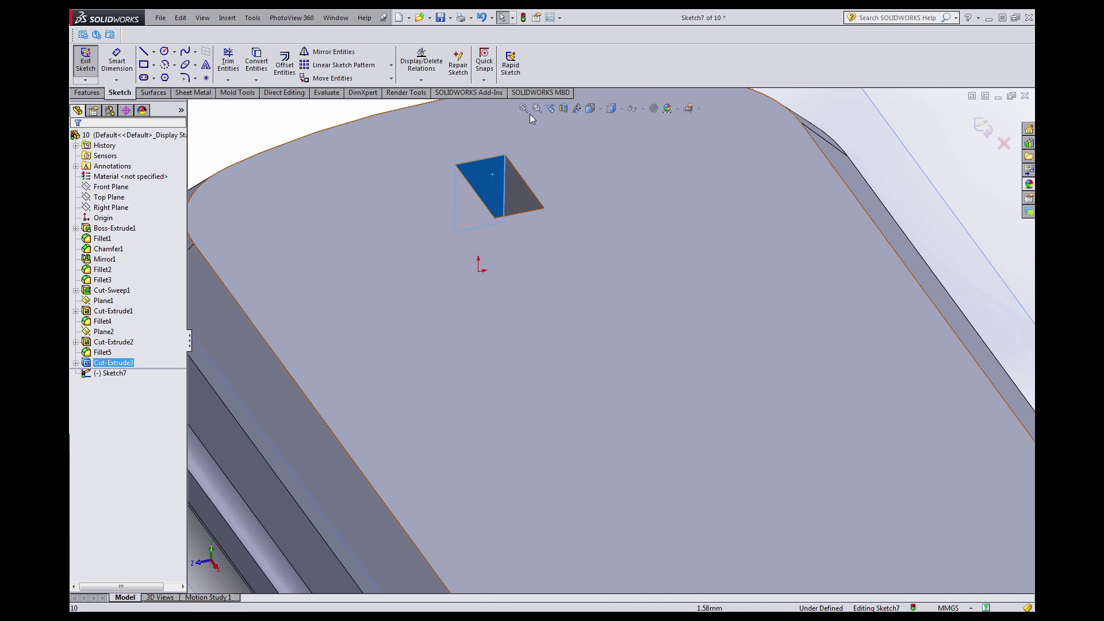
left_click(564, 108)
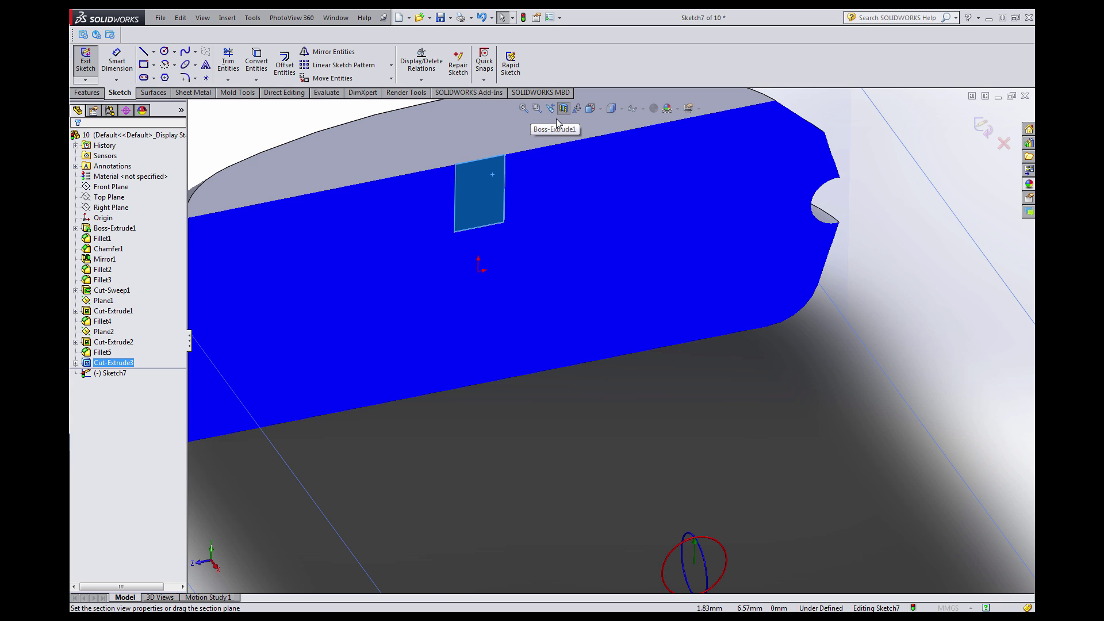
left_click(985, 128)
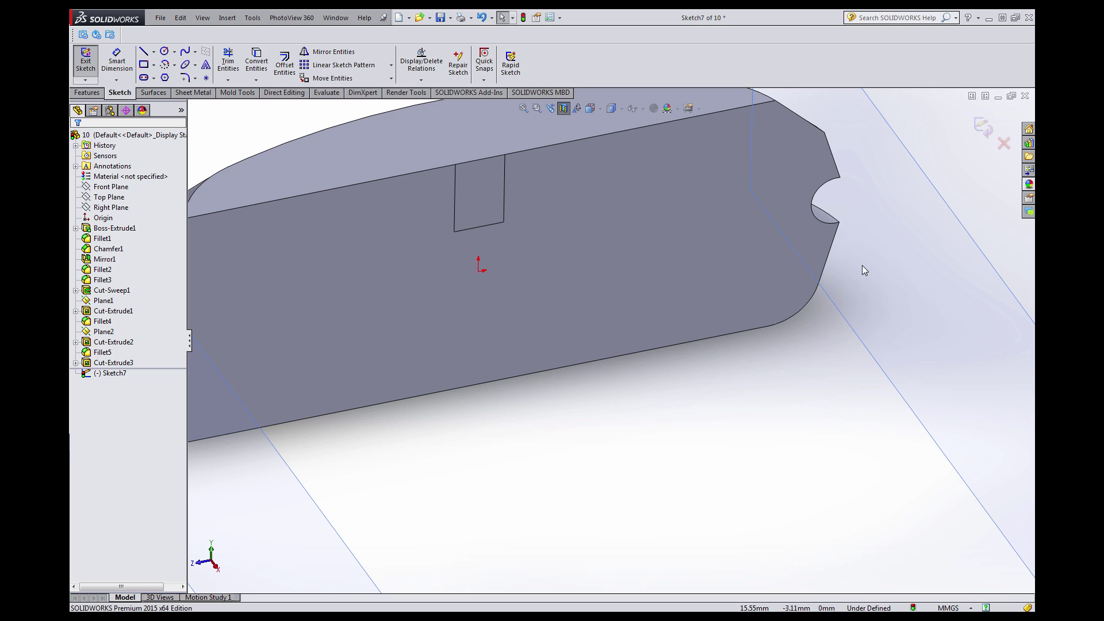
Draw a circle about 0.94 mm in diameter on the pocket's end wall, centred about 3.89 mm directly above the origin.
key("ctrl+8")
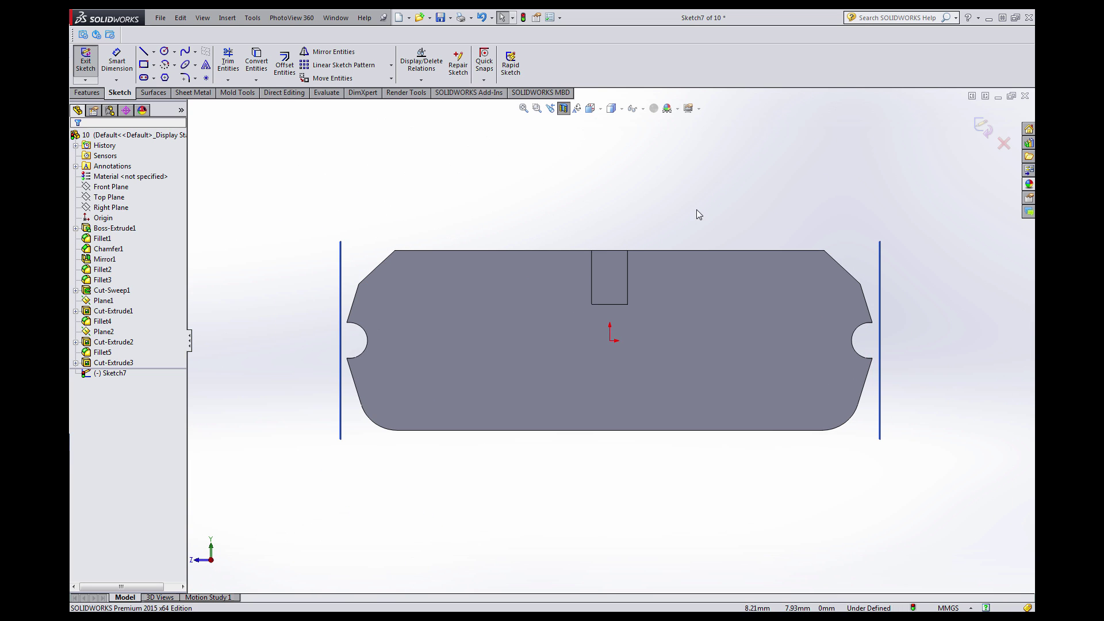
scroll(643, 259, "down", 4)
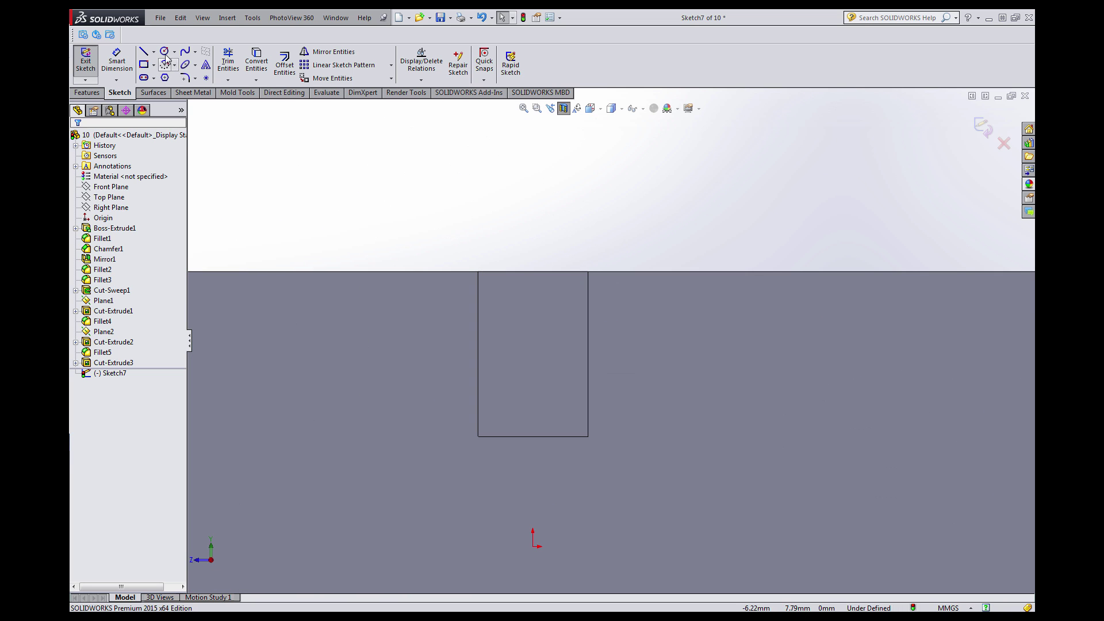
left_click(165, 53)
left_click(533, 333)
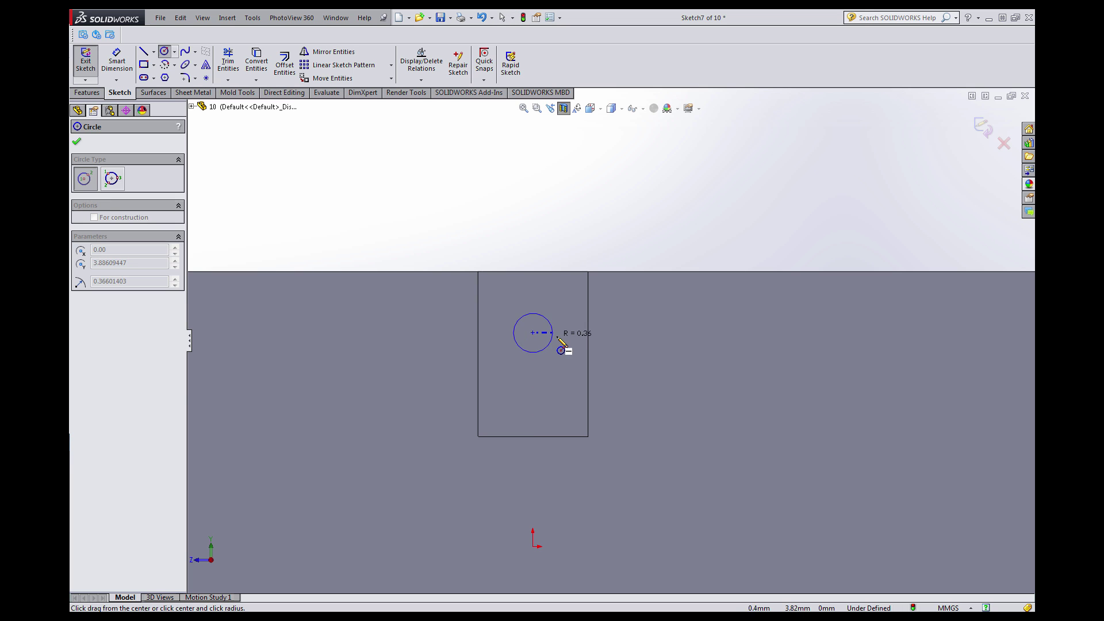
left_click(557, 337)
key("Escape")
Dimension the circle on the pocket's end wall to a diameter of 0.5 mm.
left_click(117, 62)
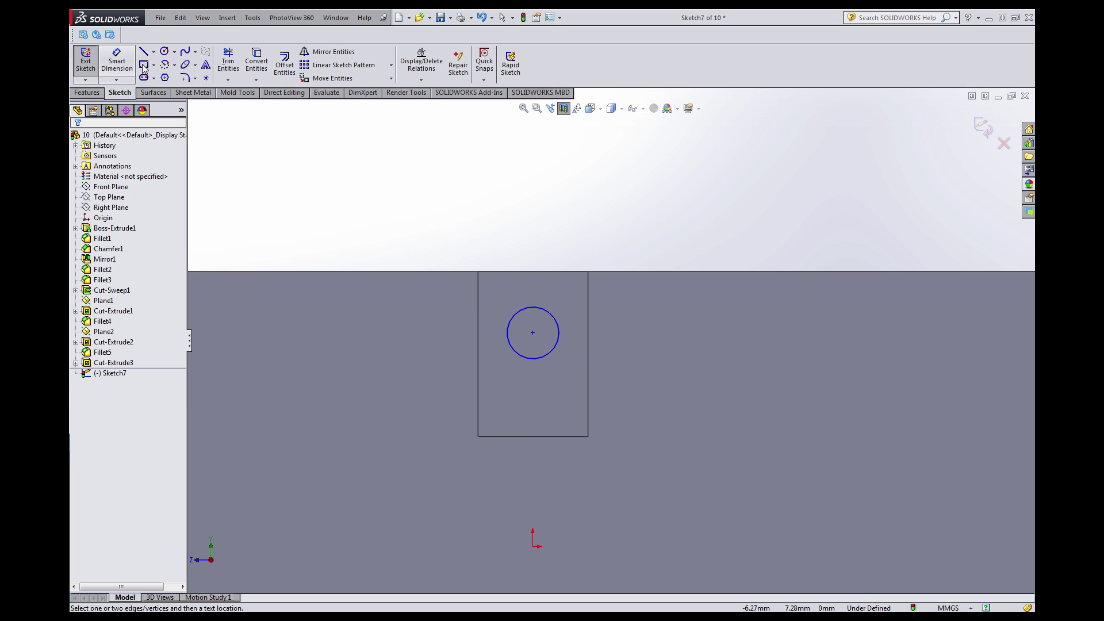
left_click(523, 314)
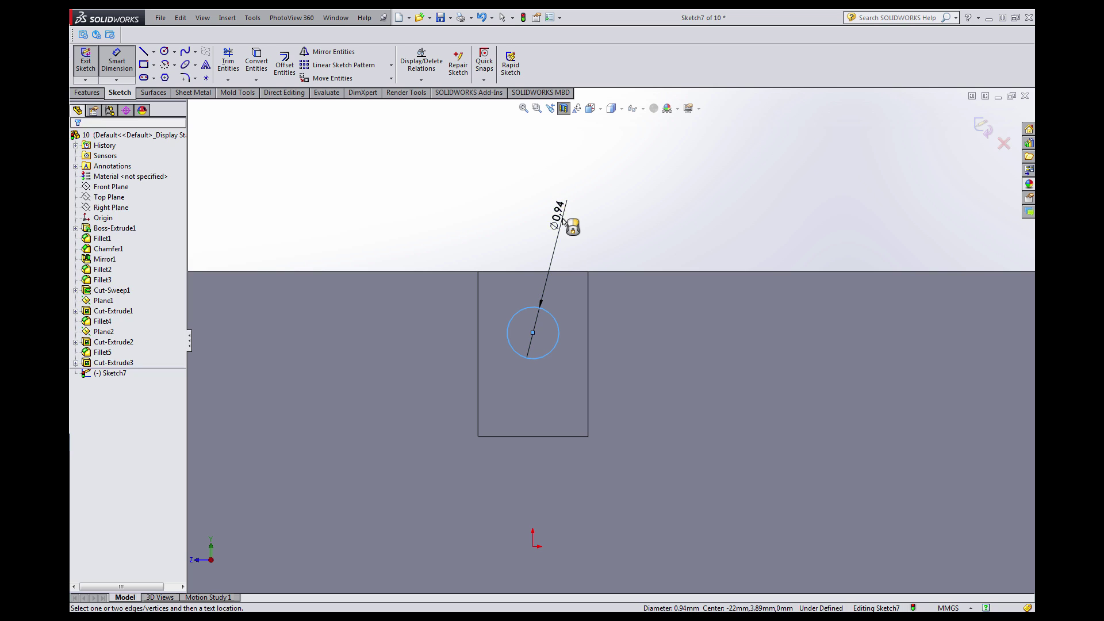
left_click(562, 218)
type("0.5")
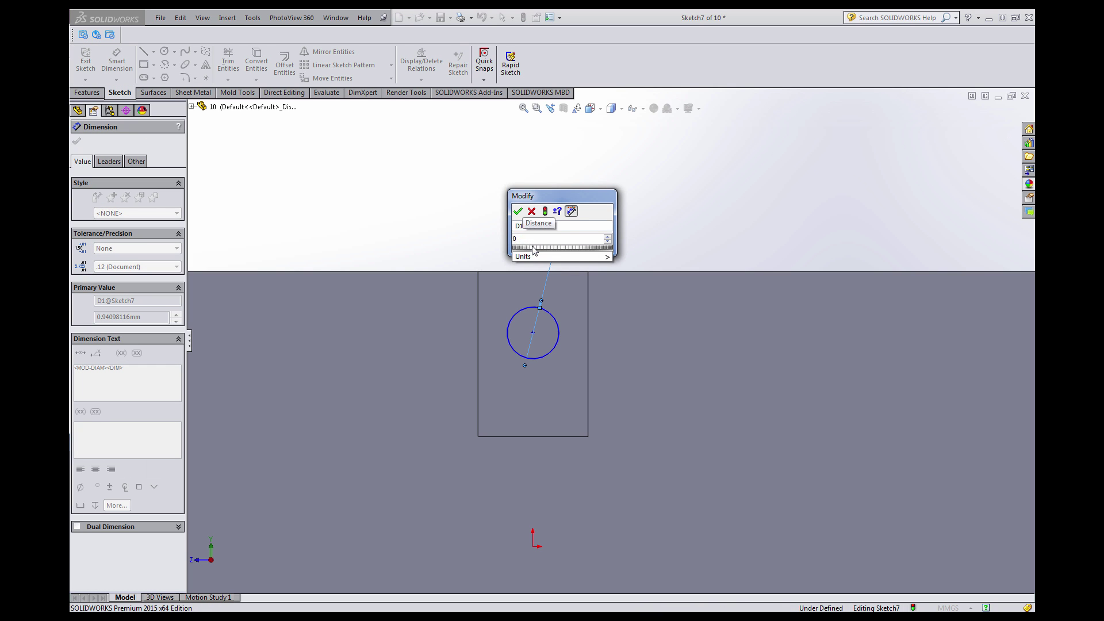
key("Return")
left_click(494, 230)
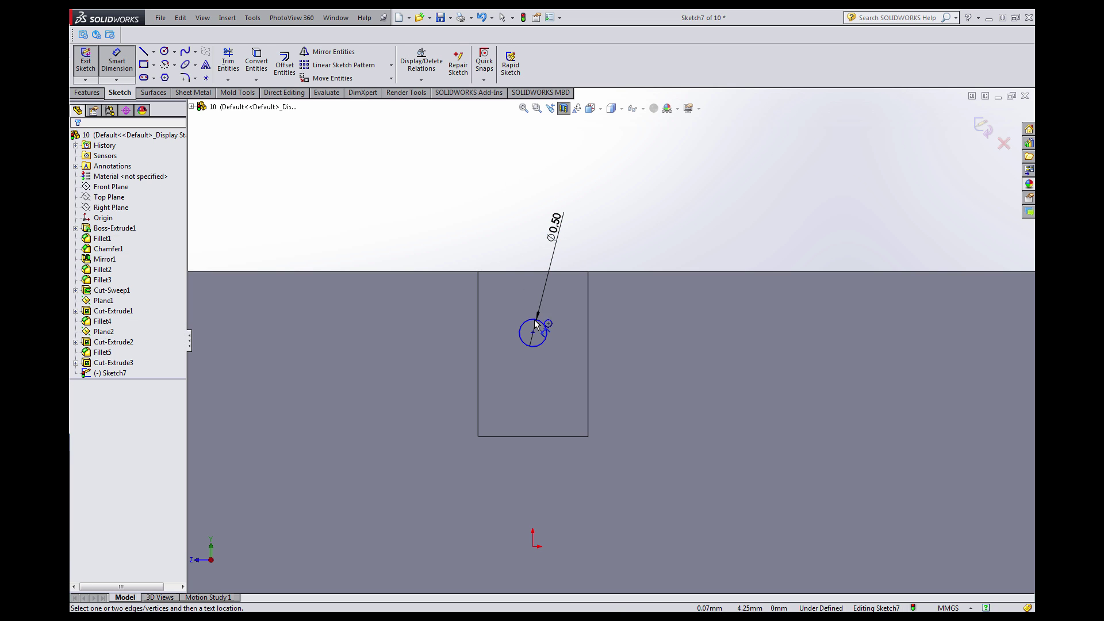
Try dimensioning the circle's centre 0.7 mm above the origin, and delete that dimension.
left_click(533, 334)
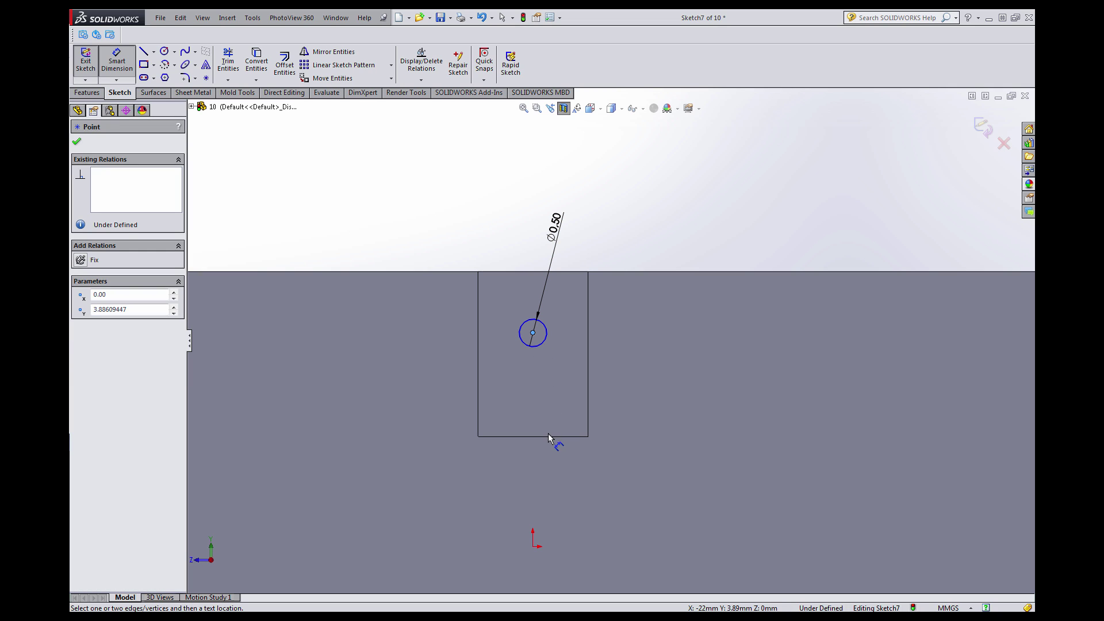
left_click(533, 547)
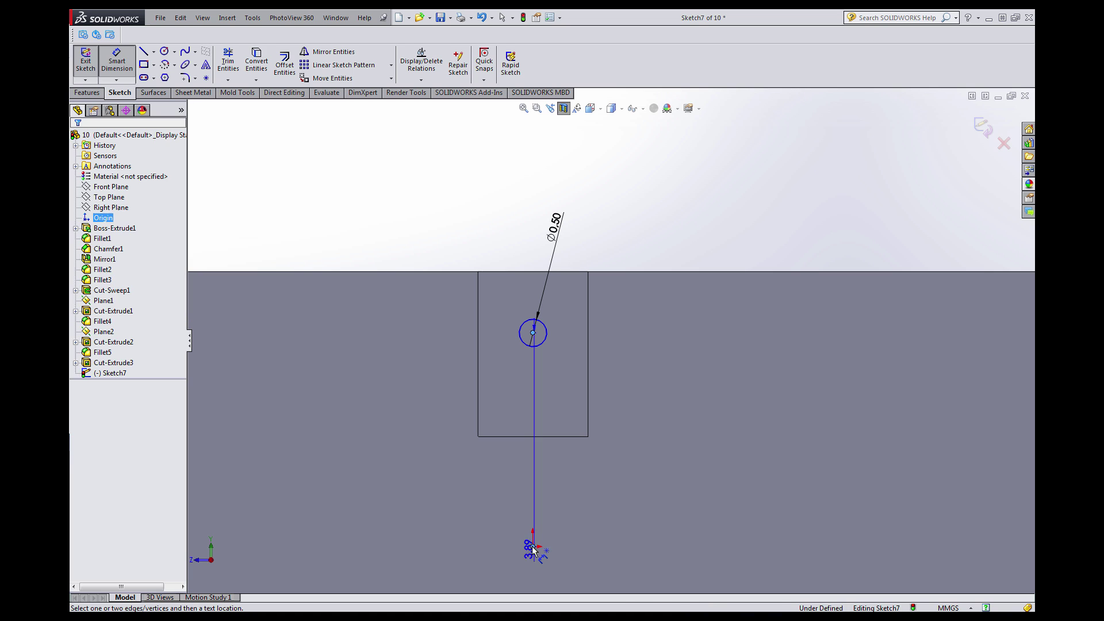
left_click(439, 449)
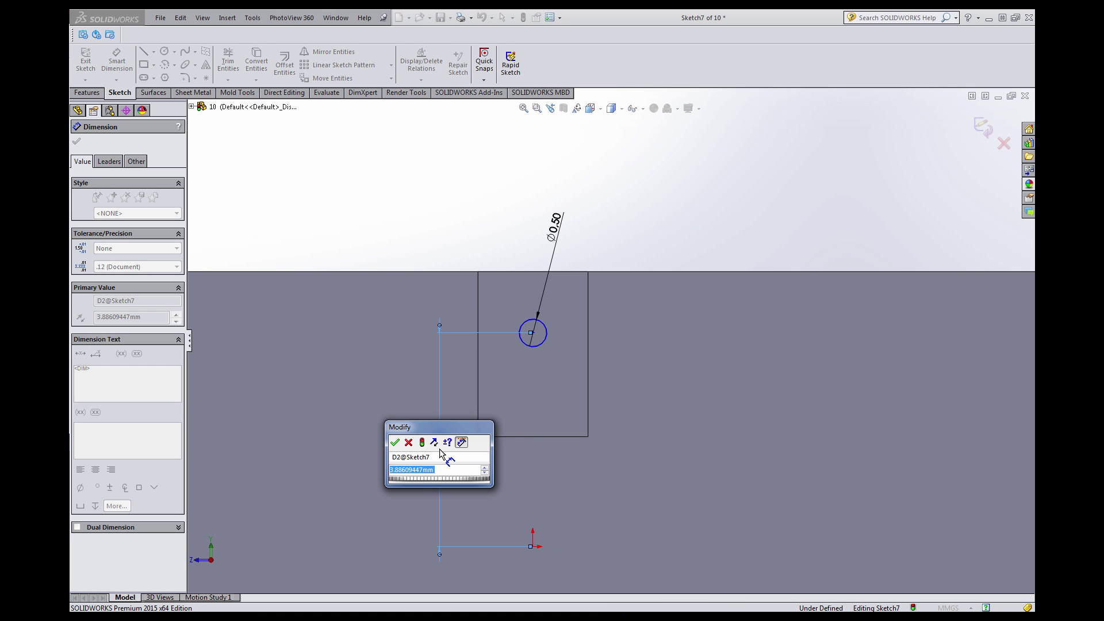
type("0.7")
key("Return")
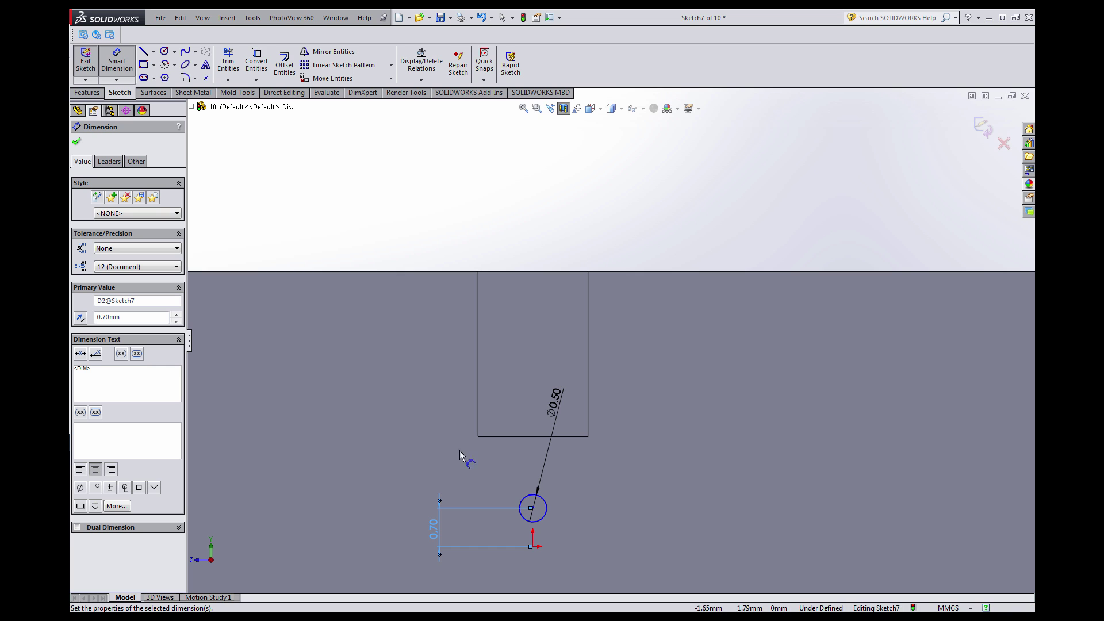
key("Escape")
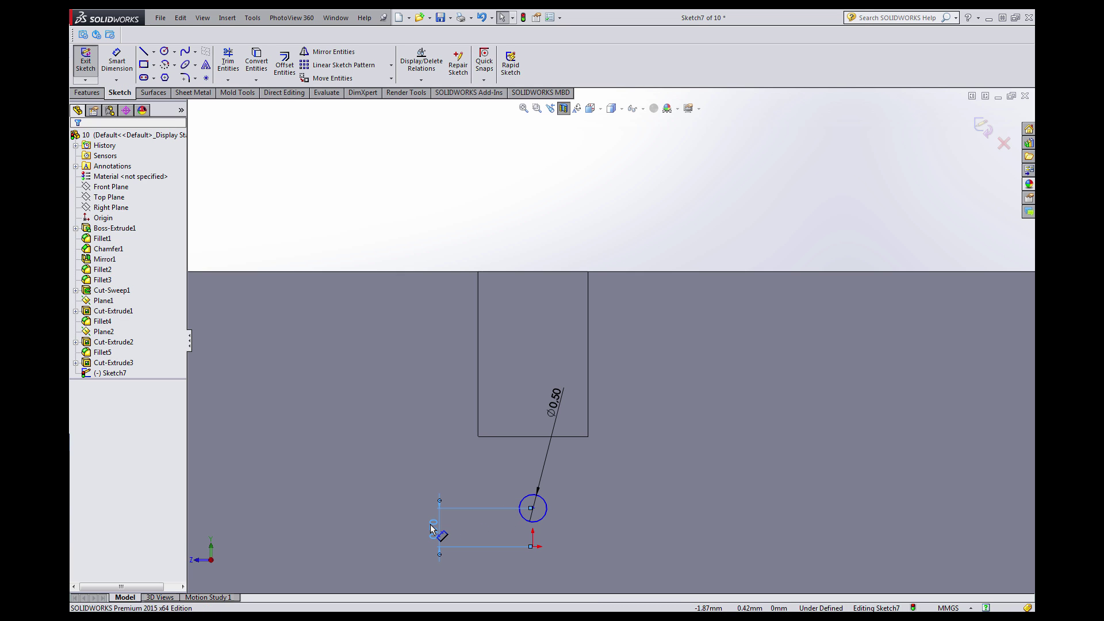
left_click(434, 526)
key("Delete")
Dimension the circle's centre 0.7 mm below the pocket's upper edge.
left_click(119, 67)
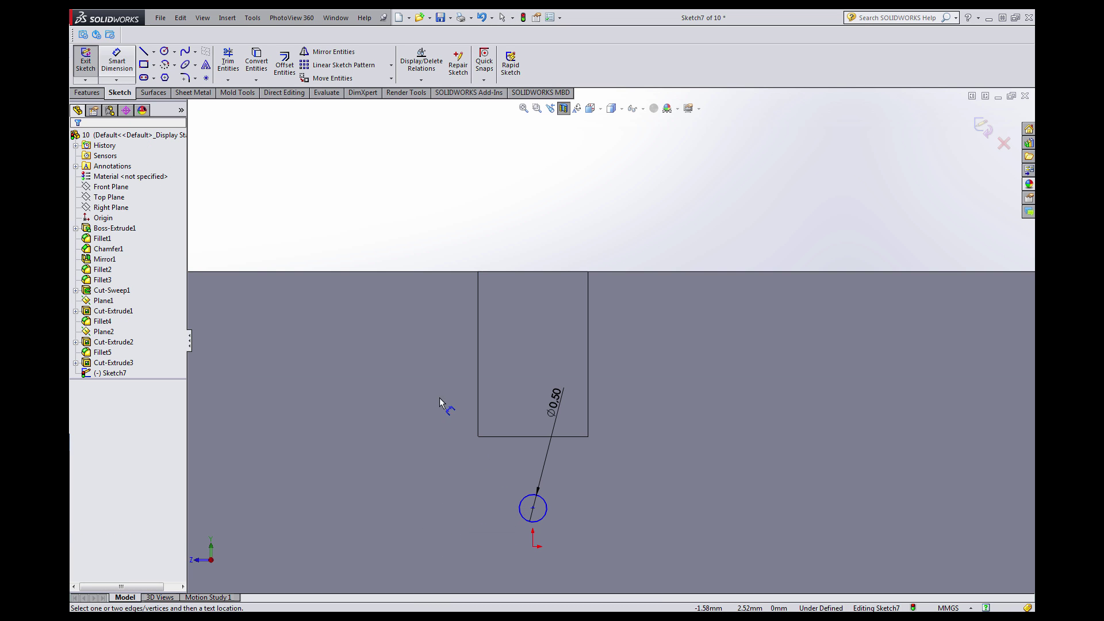
left_click(532, 508)
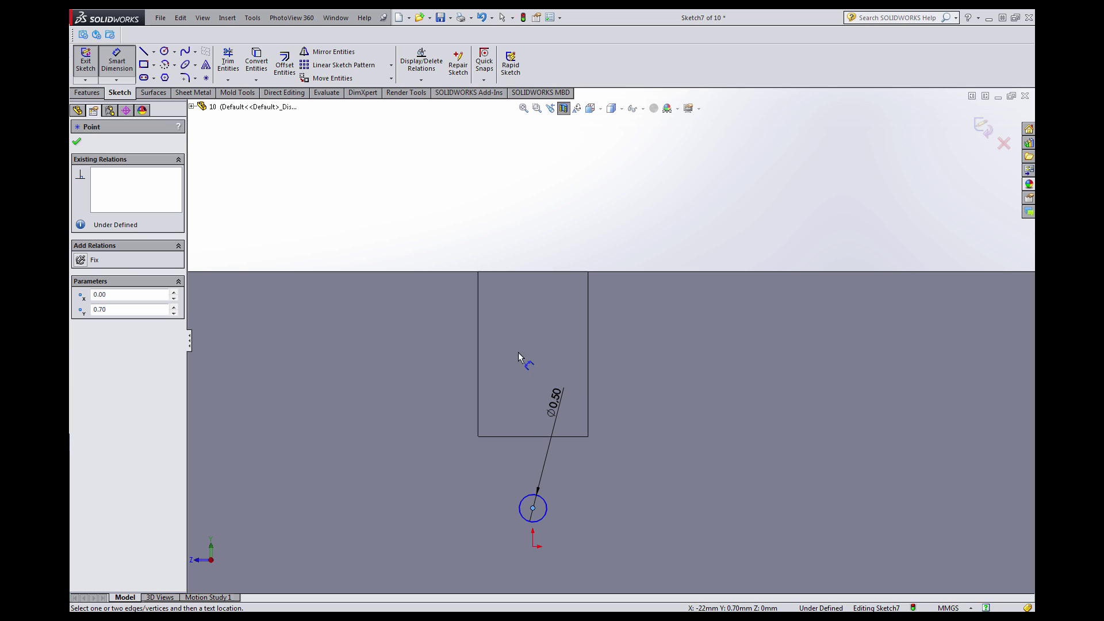
left_click(523, 271)
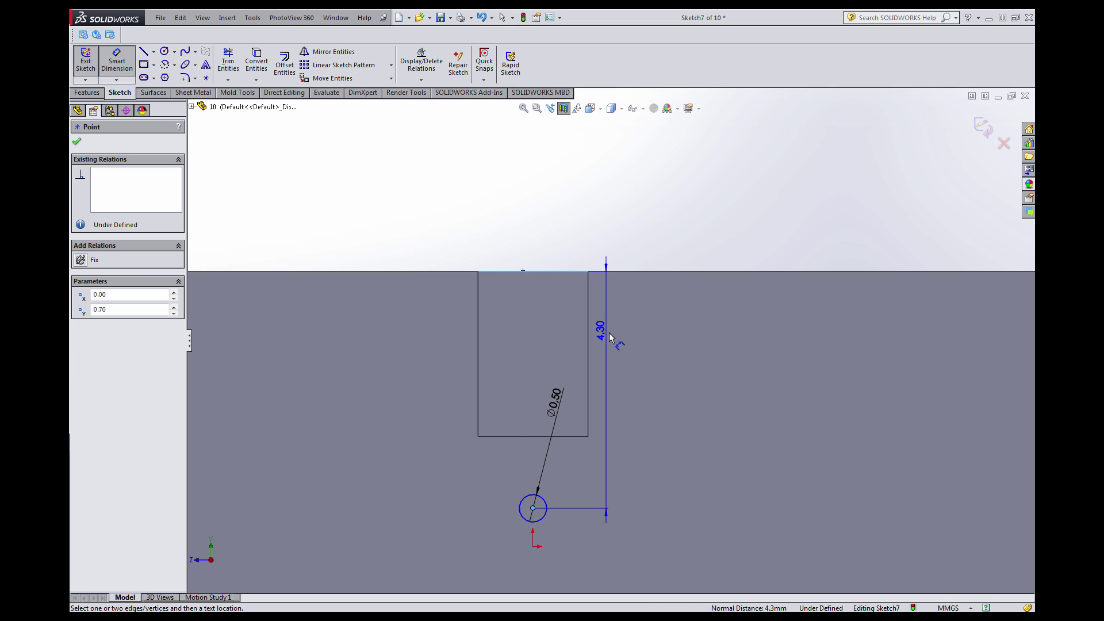
left_click(641, 343)
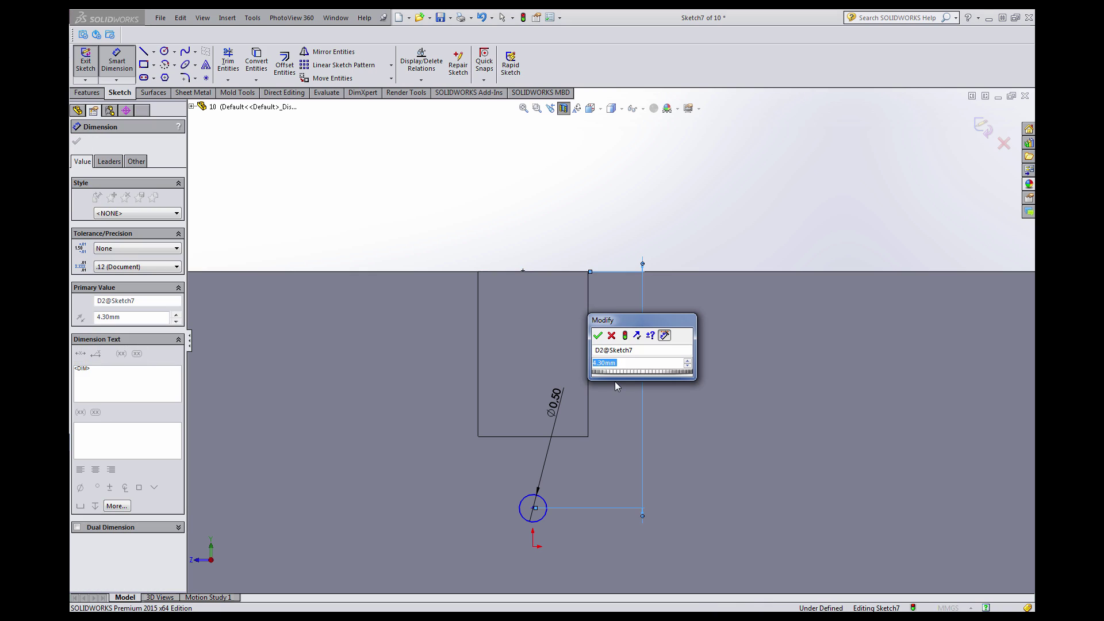
type("0.7")
key("Return")
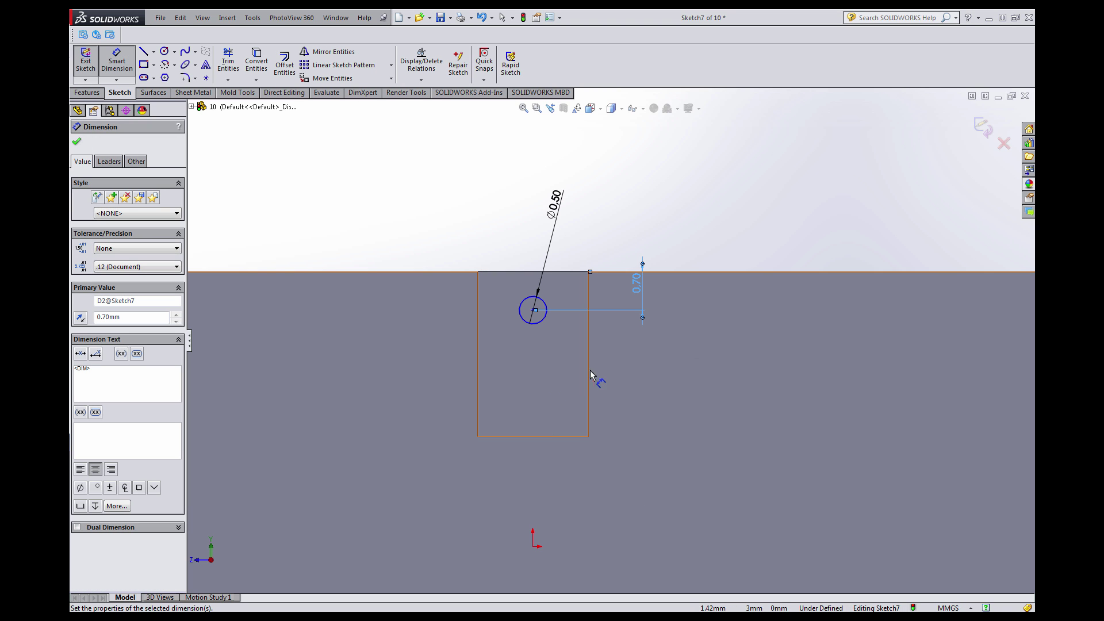
left_click(590, 244)
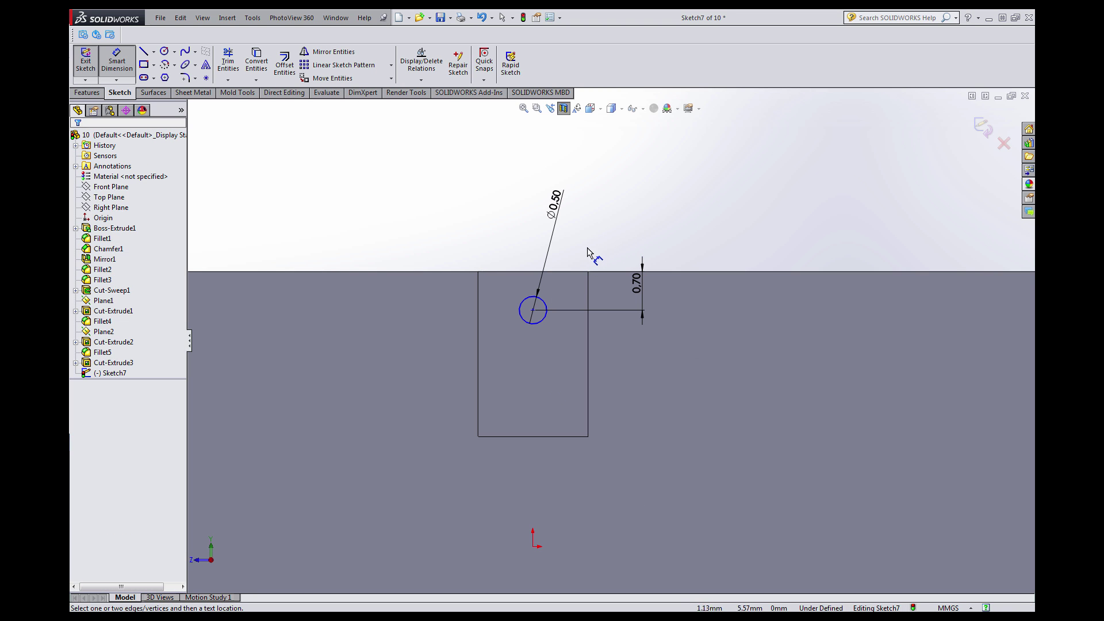
Add a vertical relation between the circle's centre and the origin.
scroll(576, 260, "down", 1)
middle_click_drag(589, 322, 620, 355)
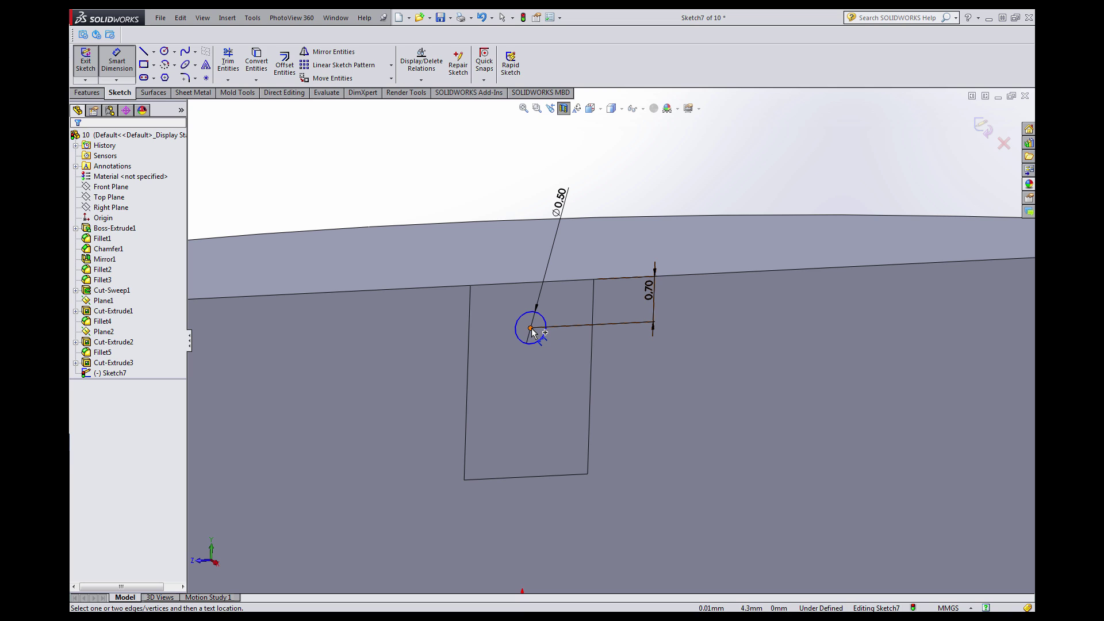
key("ctrl+8")
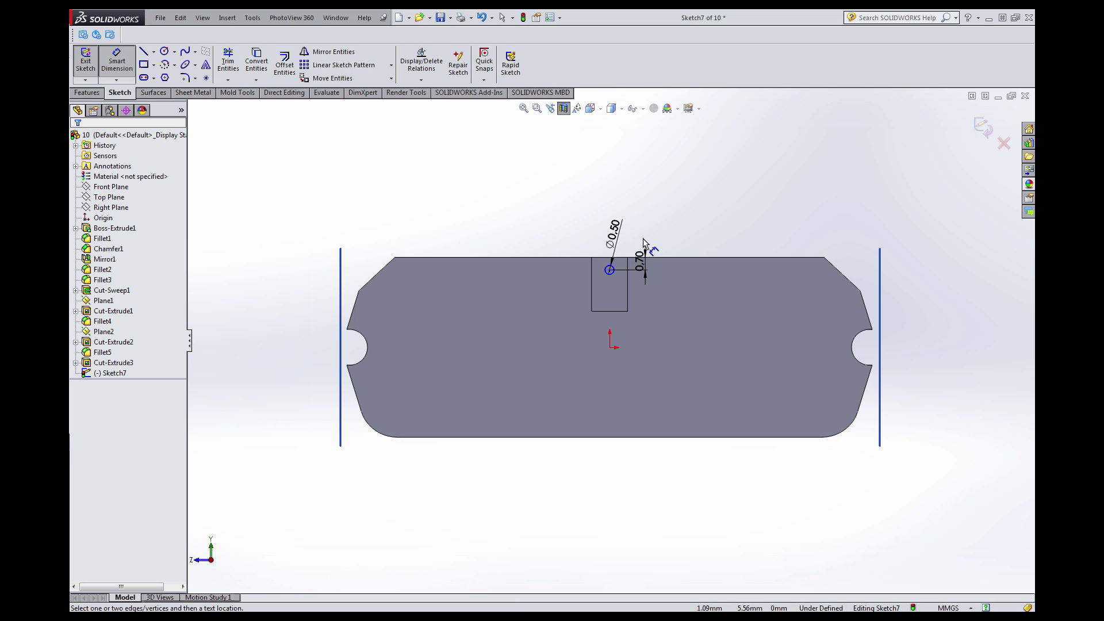
scroll(644, 247, "down", 5)
key("Escape")
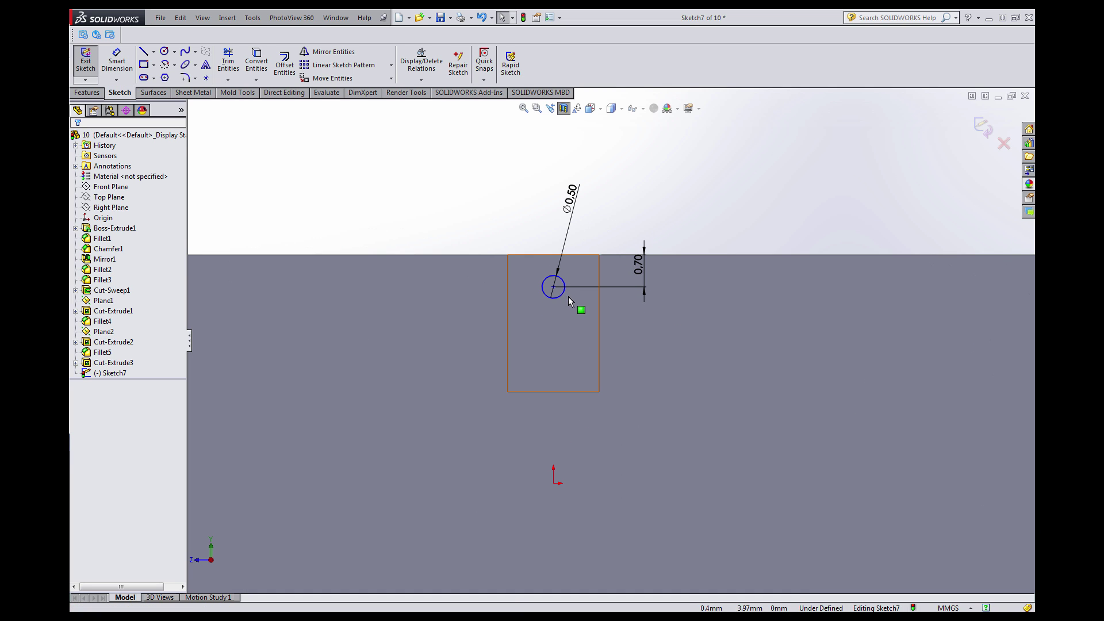
left_click(553, 287)
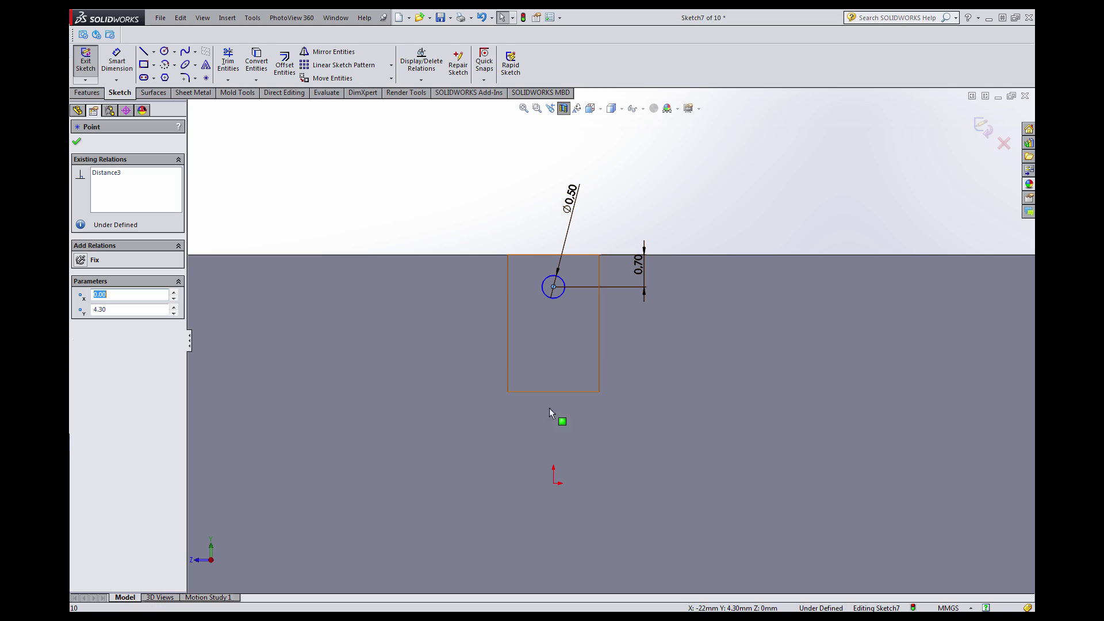
left_click(553, 484, "ctrl")
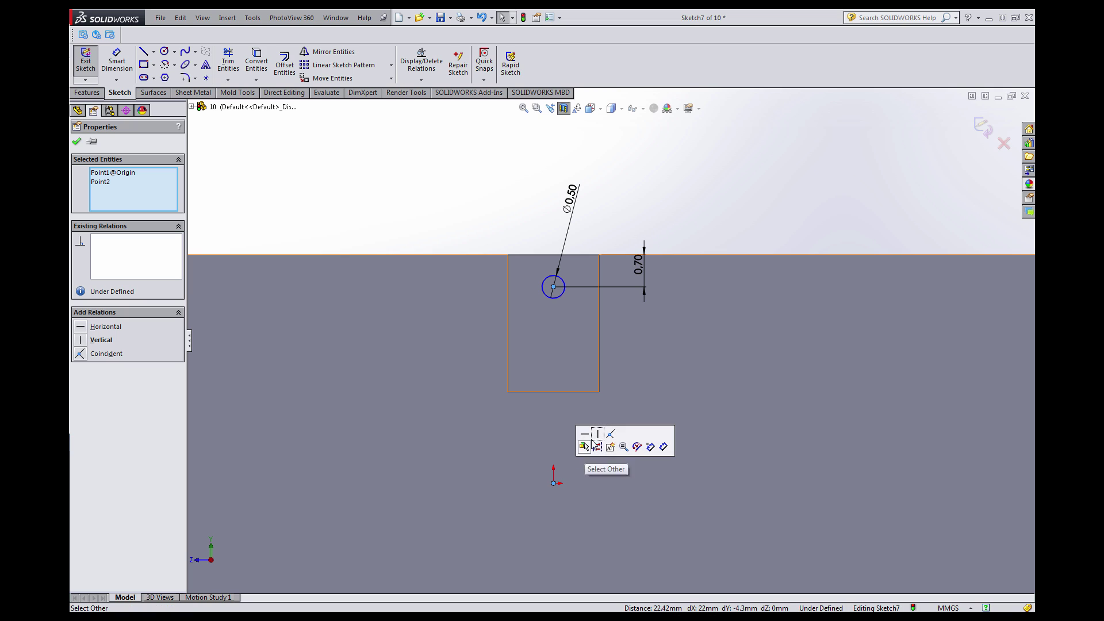
left_click(596, 435)
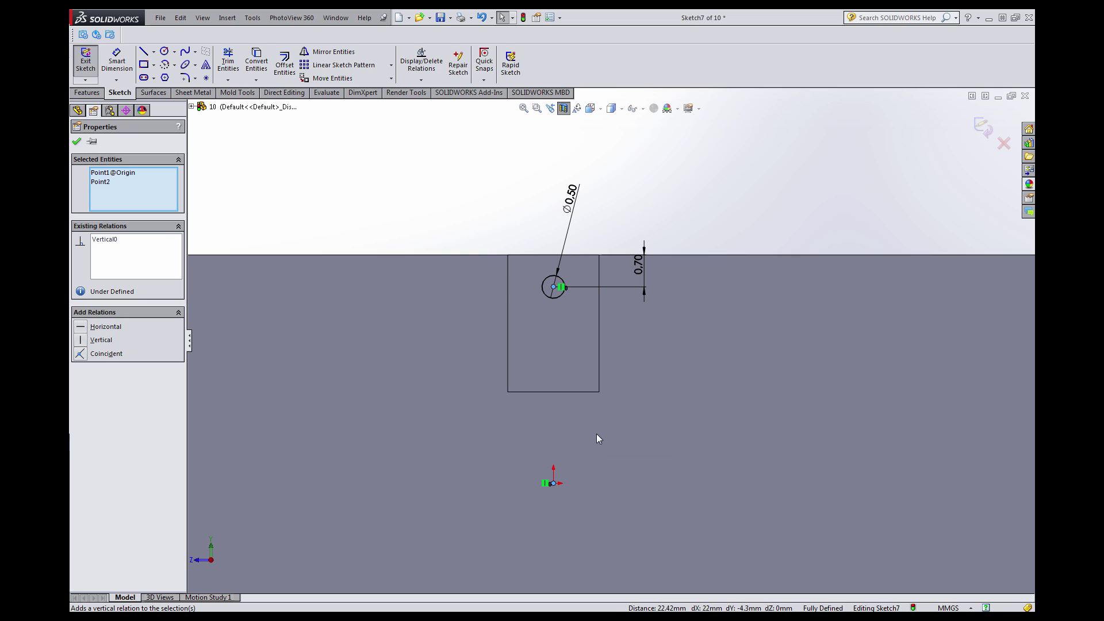
left_click(662, 201)
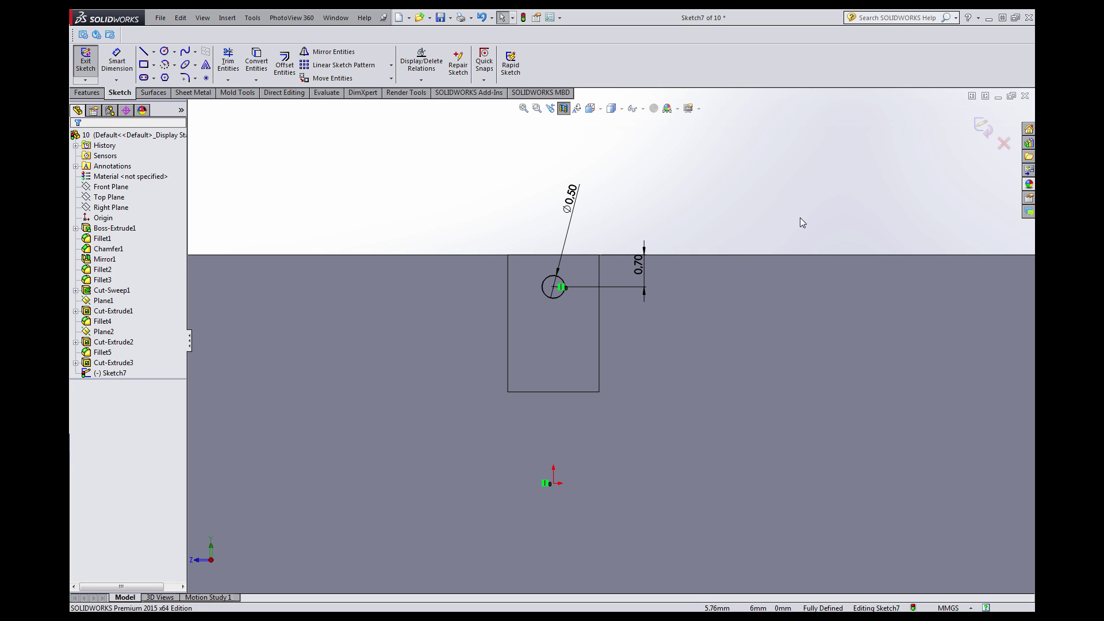
Turn off the section view to show the whole body with the pocket and its circle sketch.
scroll(642, 288, "up", 3)
middle_click_drag(641, 288, 667, 307)
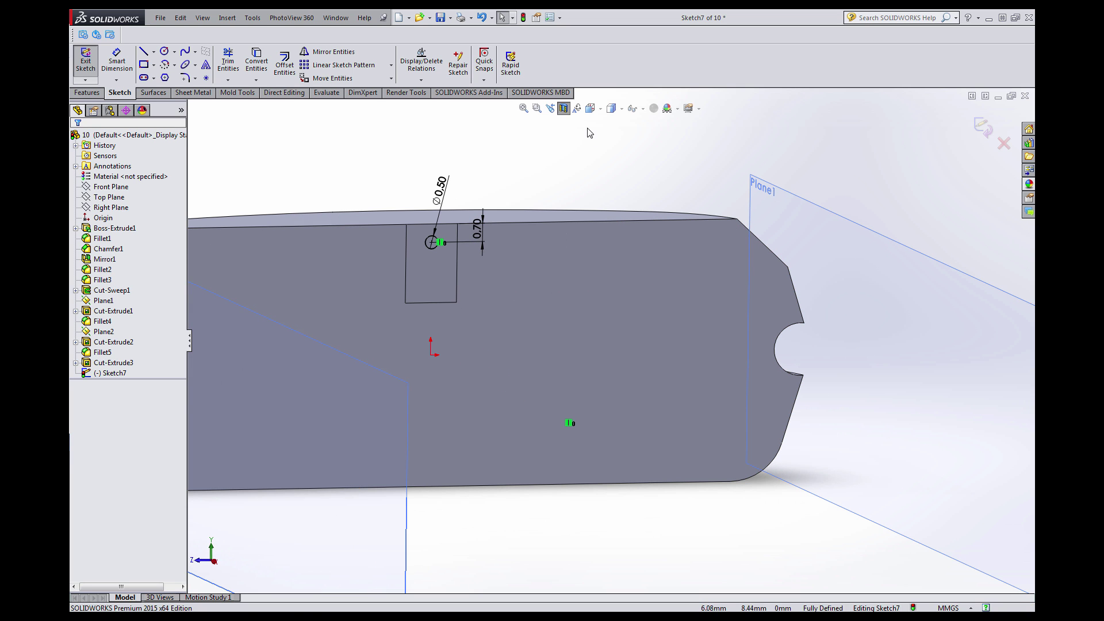
left_click(566, 114)
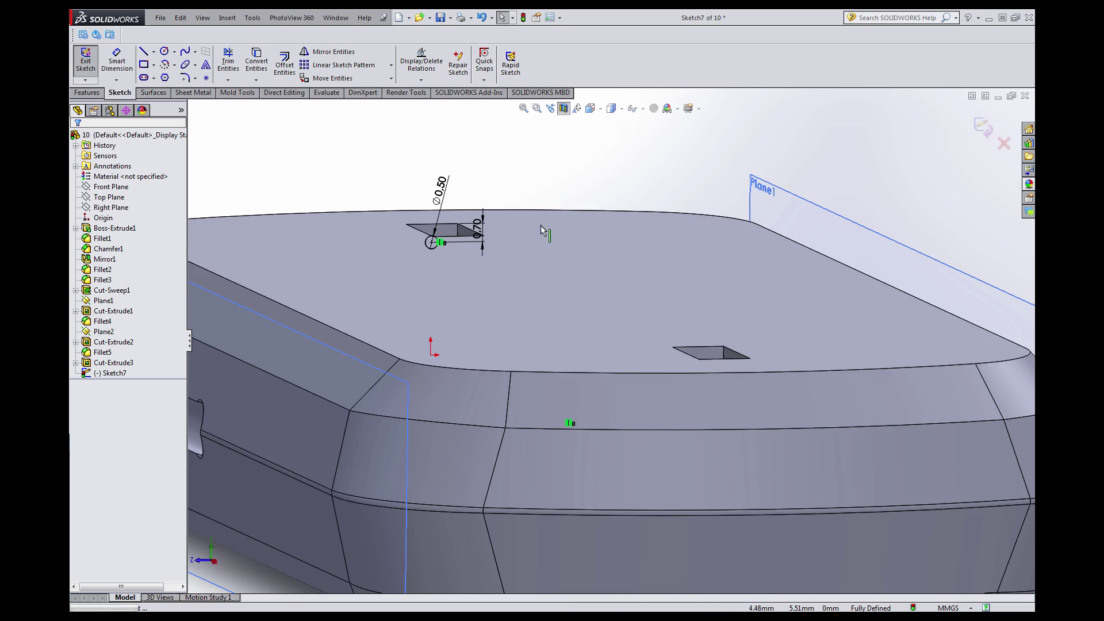
middle_click_drag(525, 271, 505, 284)
scroll(505, 284, "up", 3)
scroll(498, 198, "down", 5)
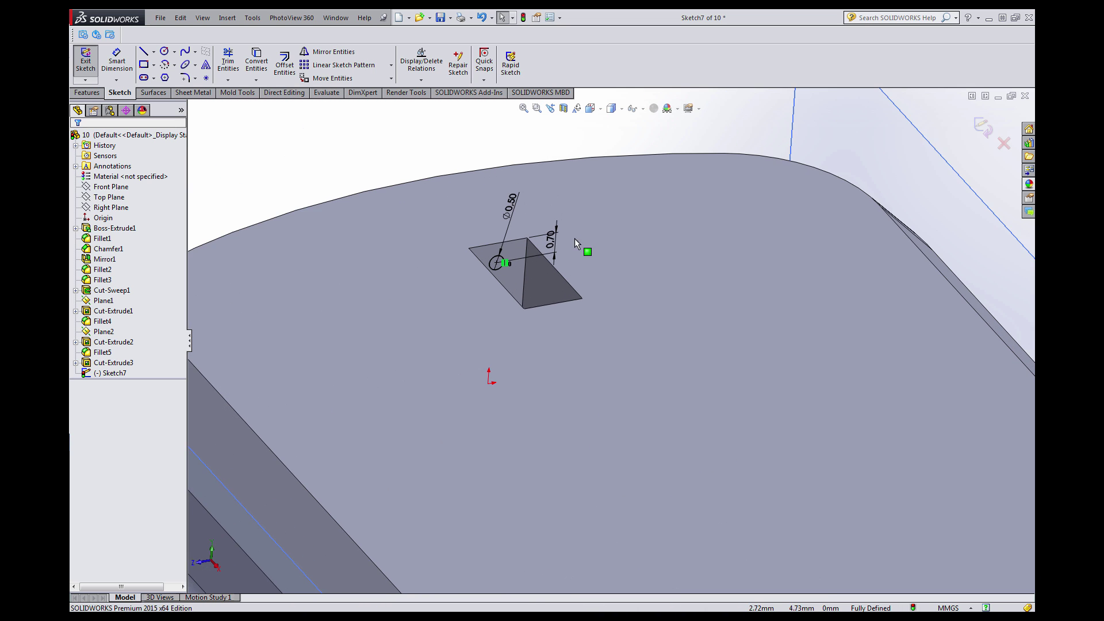
Extrude the 0.5 mm circle across the pocket with the Up To Next end condition, keeping the result merged.
left_click(83, 93)
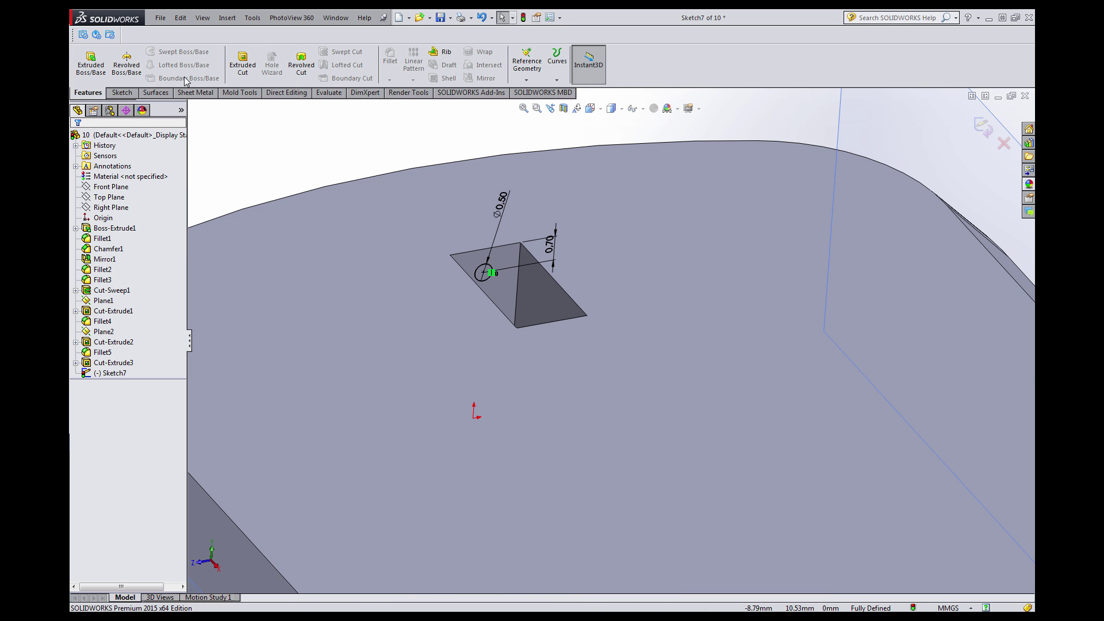
left_click(91, 62)
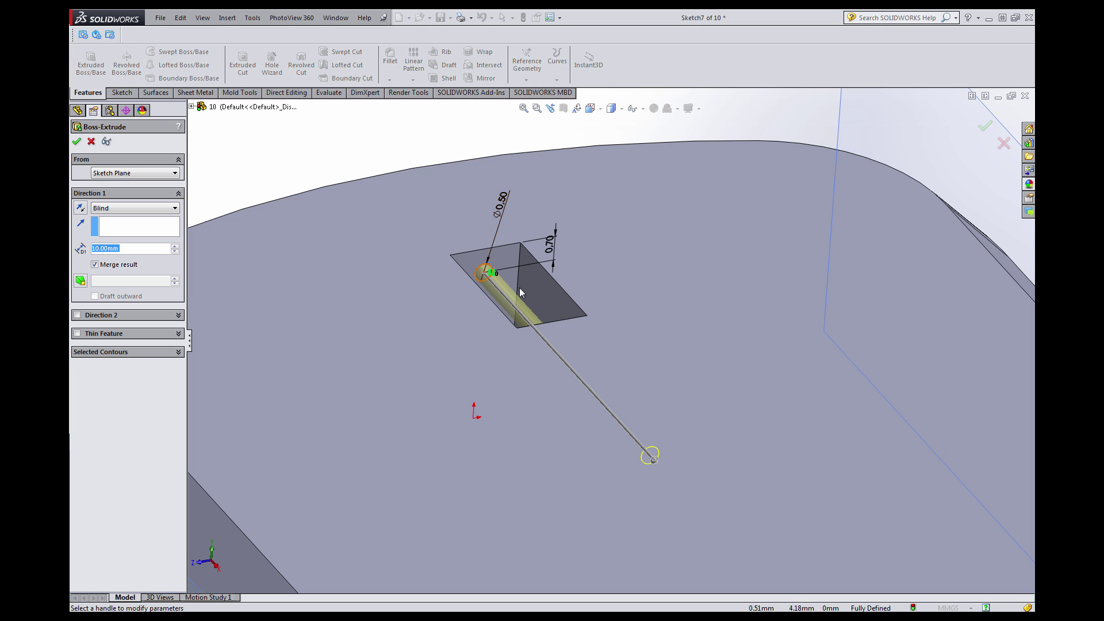
left_click(123, 210)
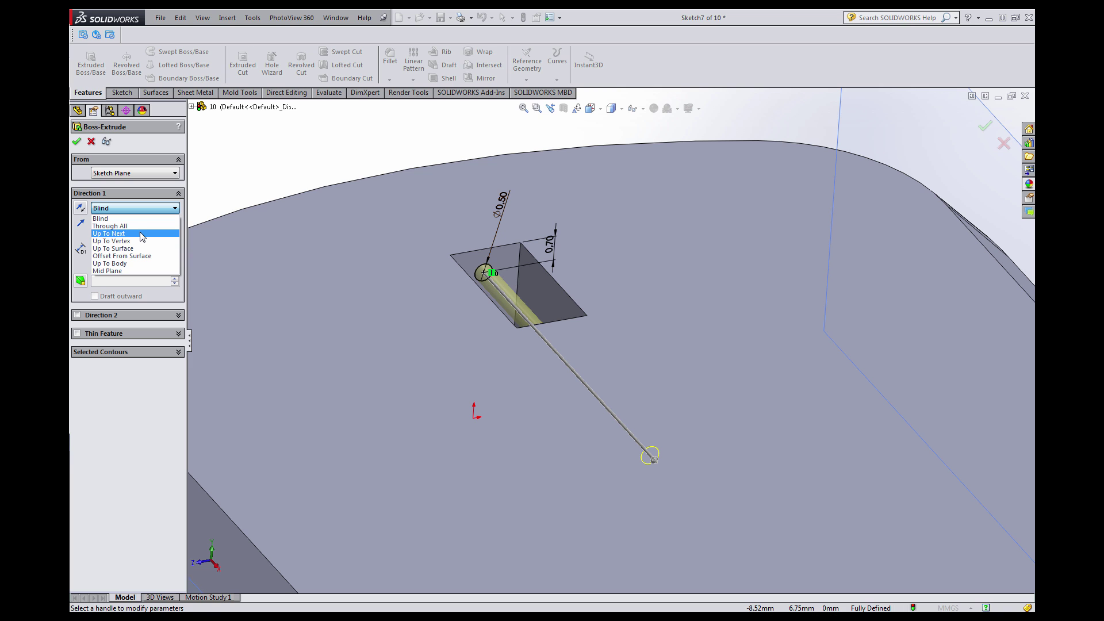
left_click(142, 237)
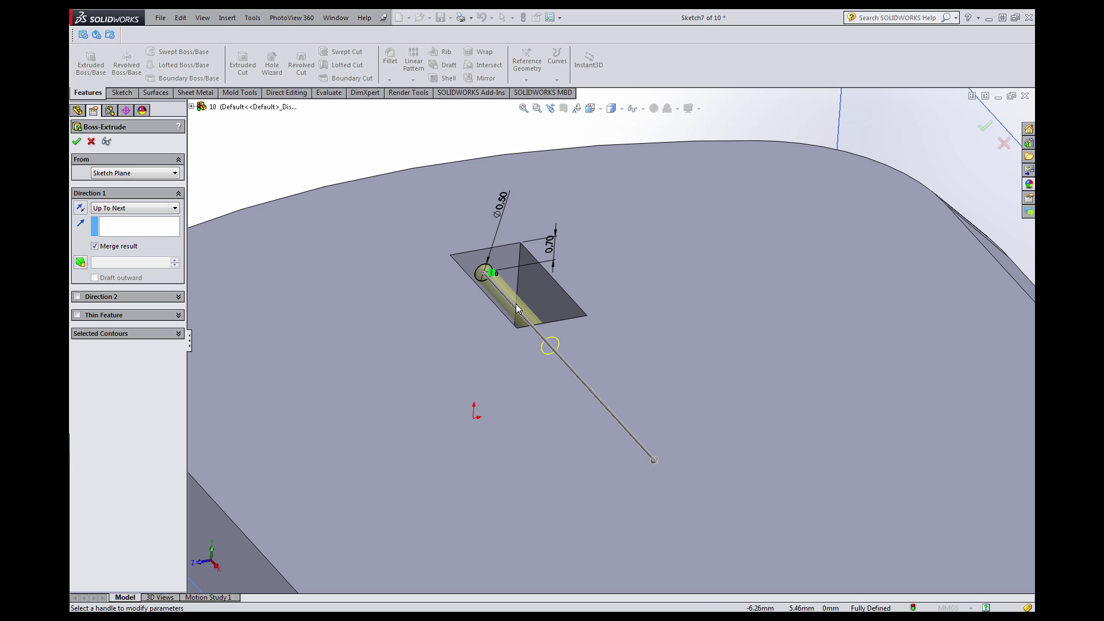
middle_click_drag(515, 304, 550, 335)
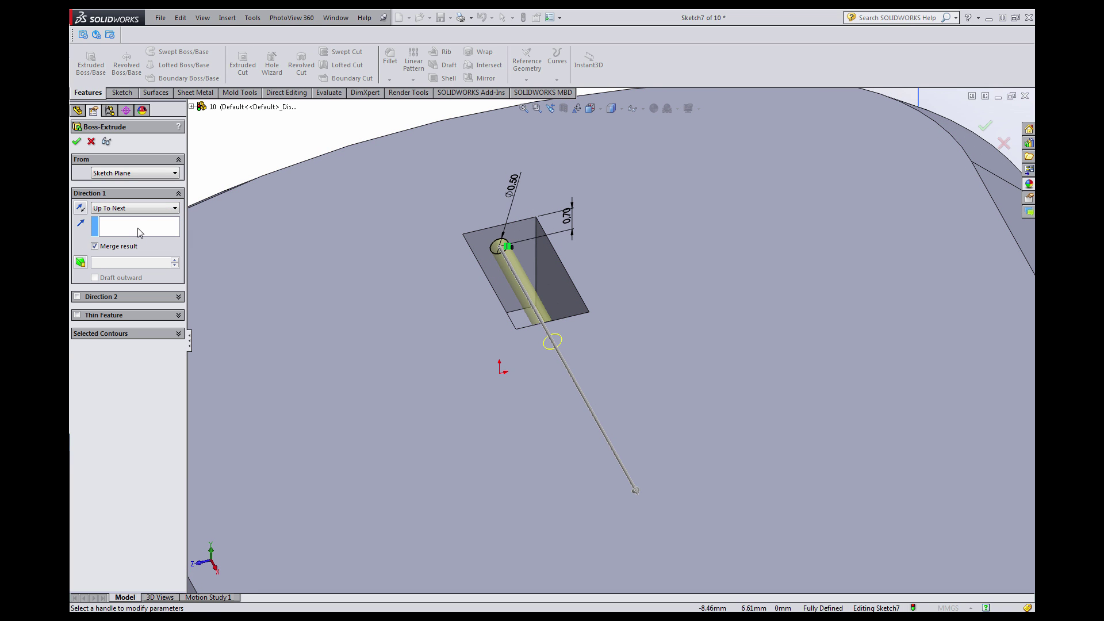
left_click(77, 141)
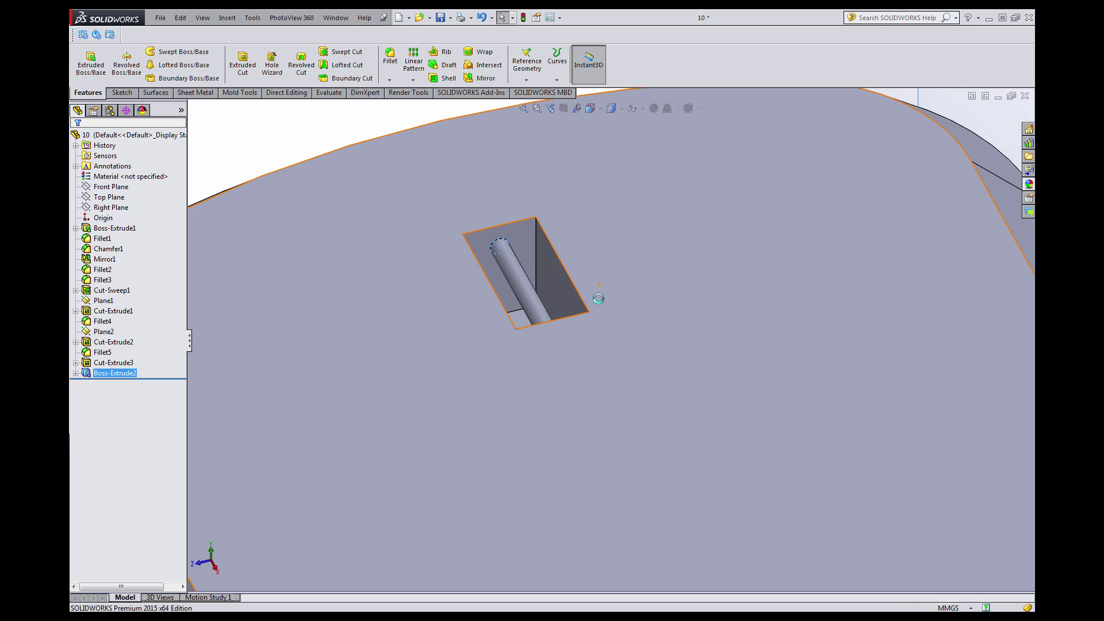
Start a Mirror feature for the pin and expand the part's feature list for choosing the mirror plane.
scroll(599, 309, "up", 5)
left_click(524, 246)
middle_click_drag(644, 449, 650, 440)
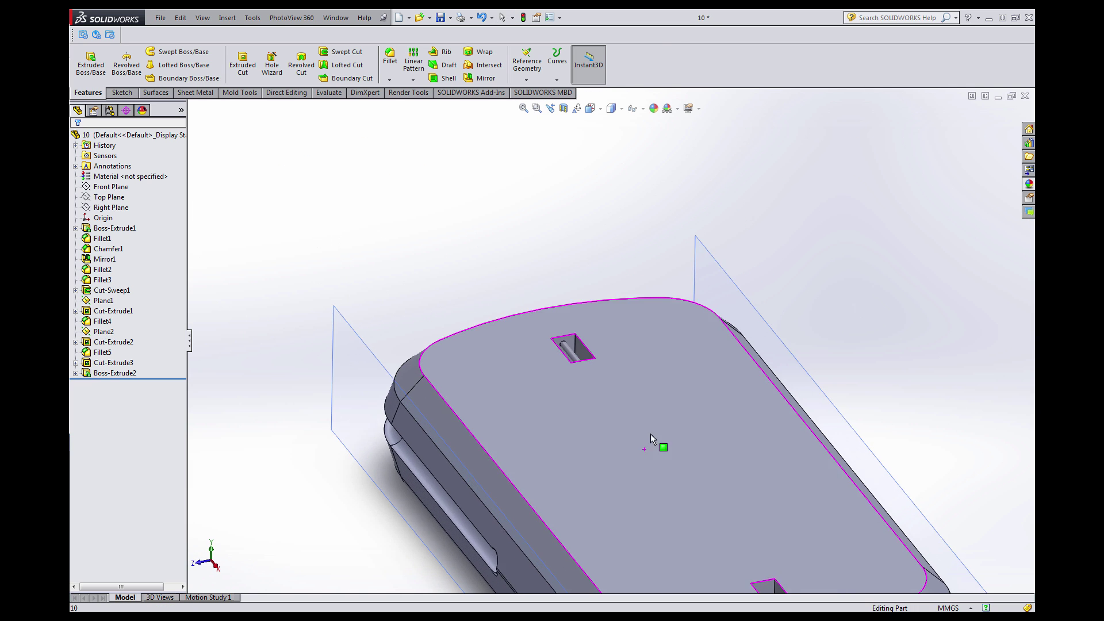
scroll(651, 441, "up", 4)
middle_click_drag(672, 494, 657, 436)
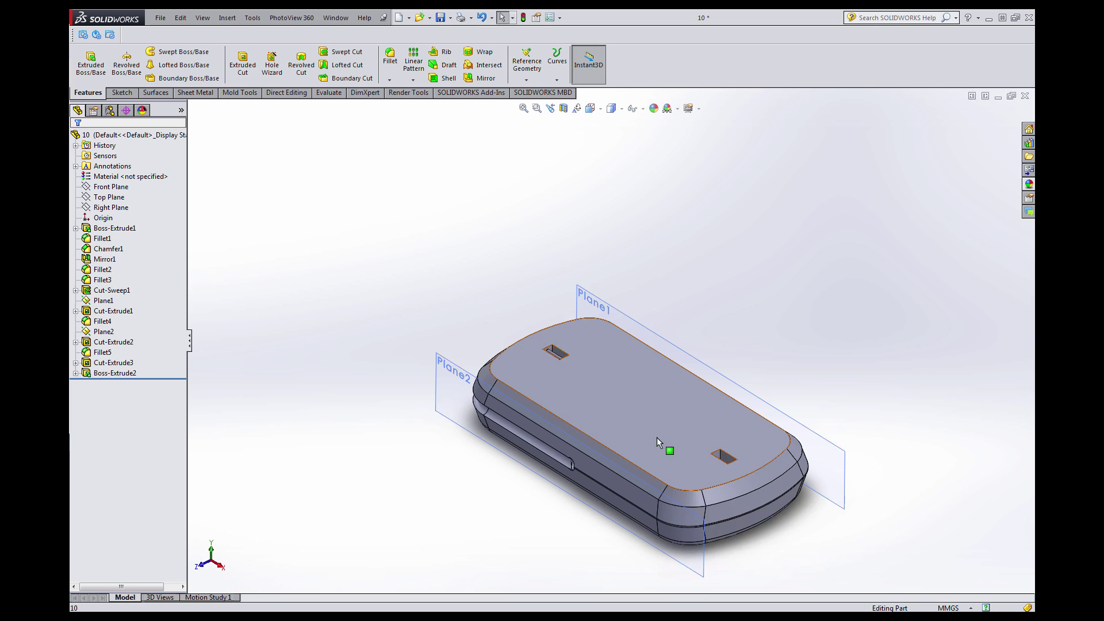
left_click(483, 78)
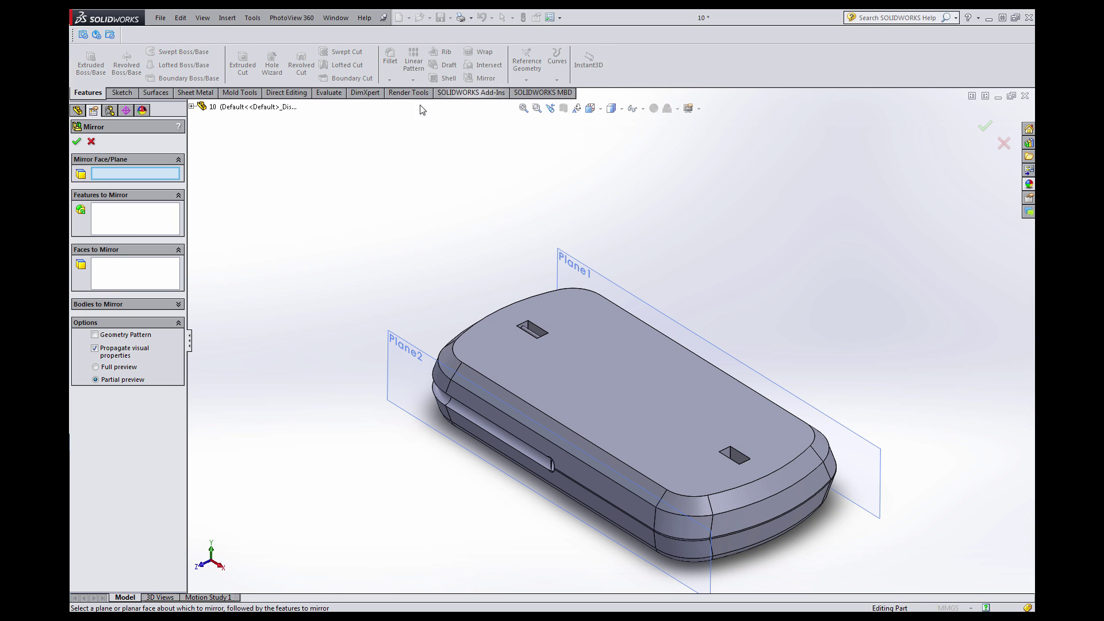
left_click(191, 107)
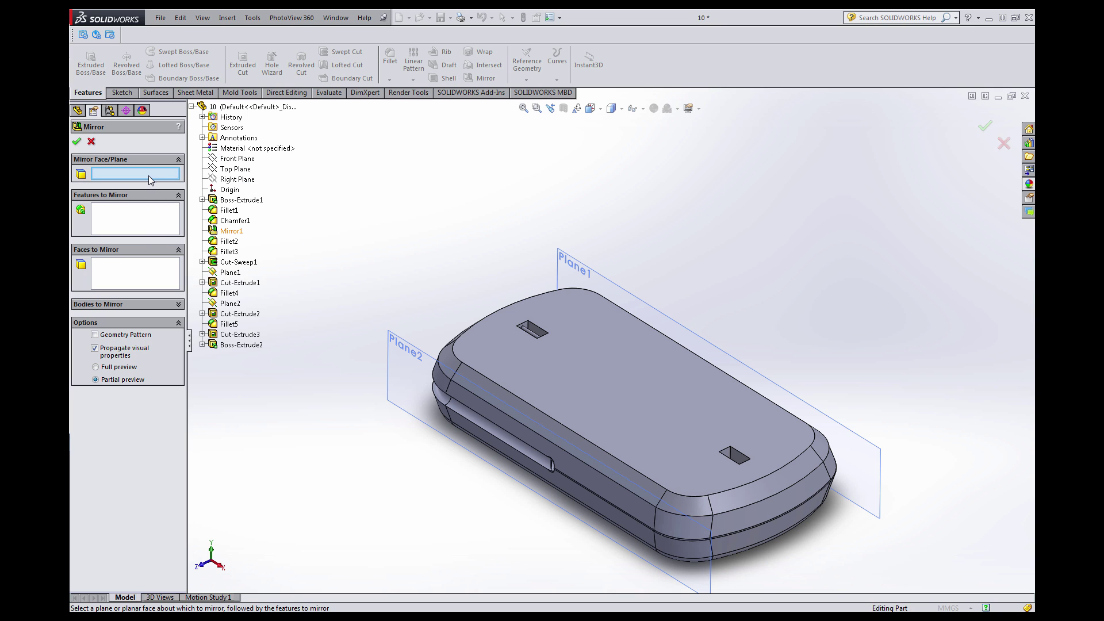
Mirror the small rod in the slot (Boss-Extrude2) about the Right Plane onto the slot at the other end.
left_click(234, 180)
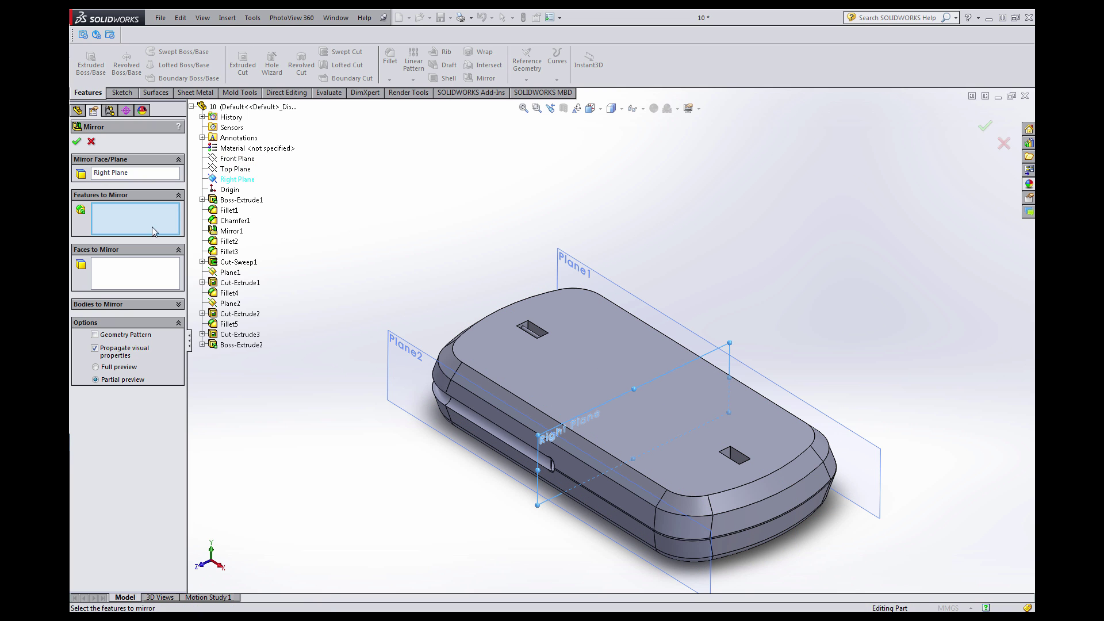
scroll(546, 325, "down", 8)
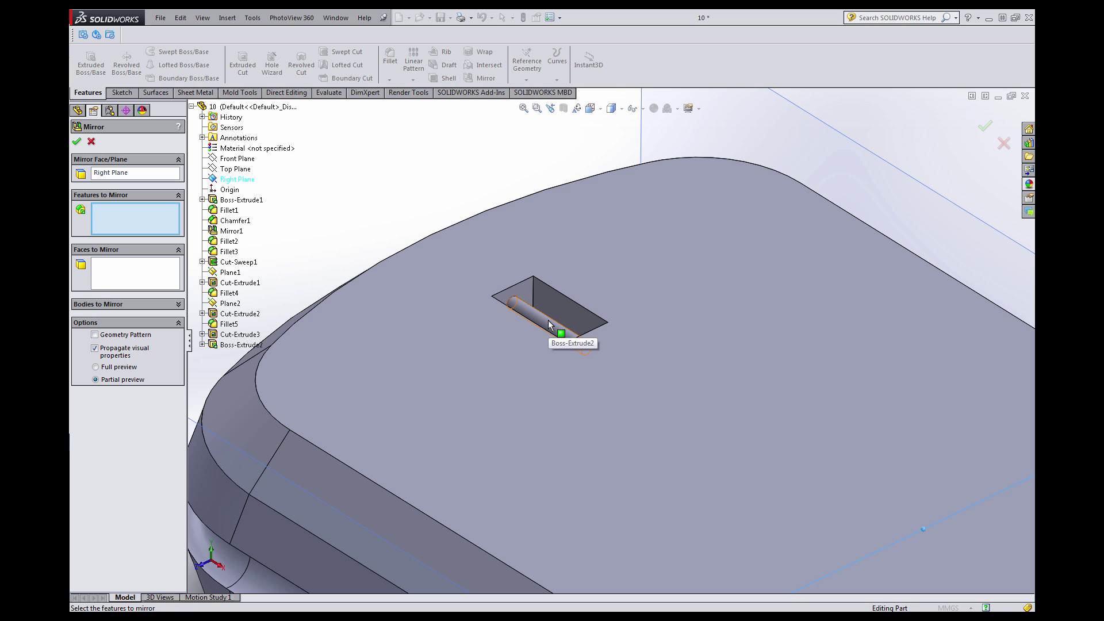
left_click(549, 325)
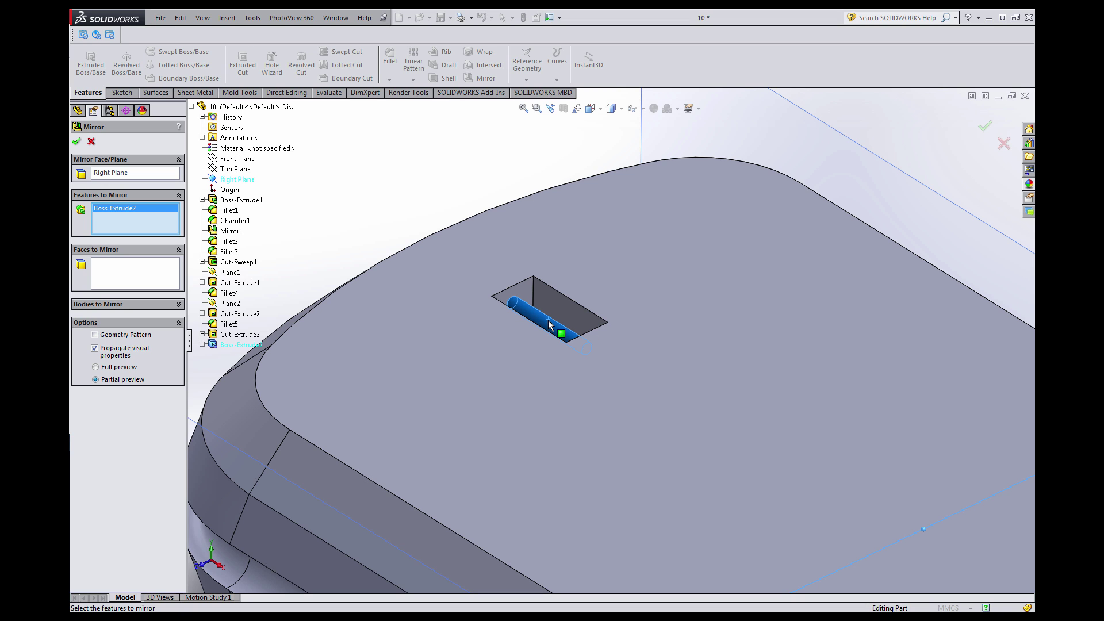
right_click(546, 322)
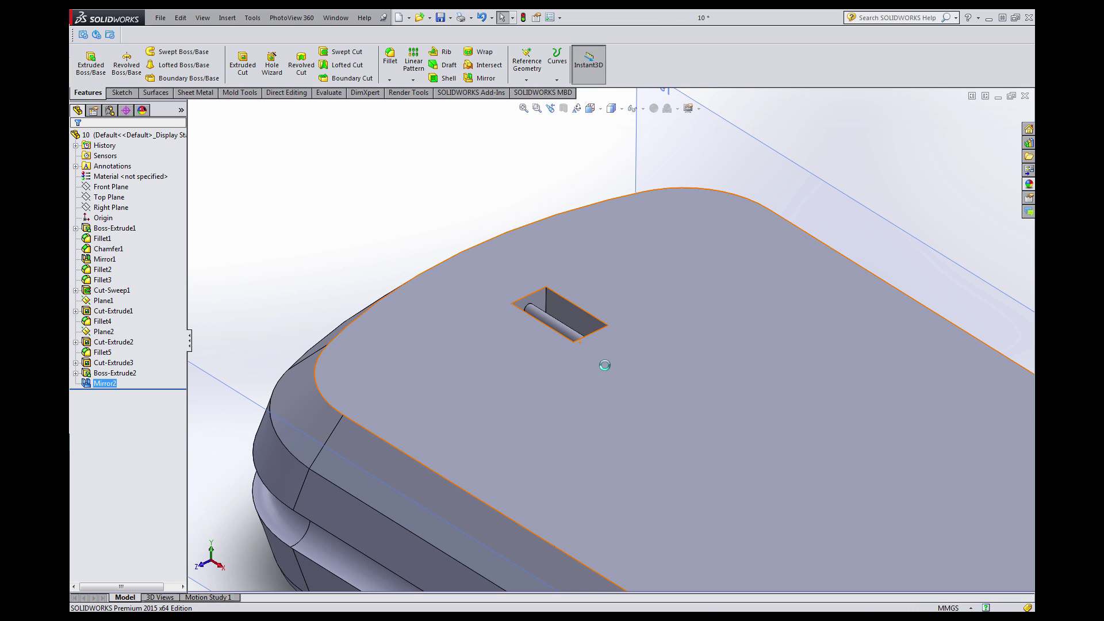
scroll(664, 408, "up", 5)
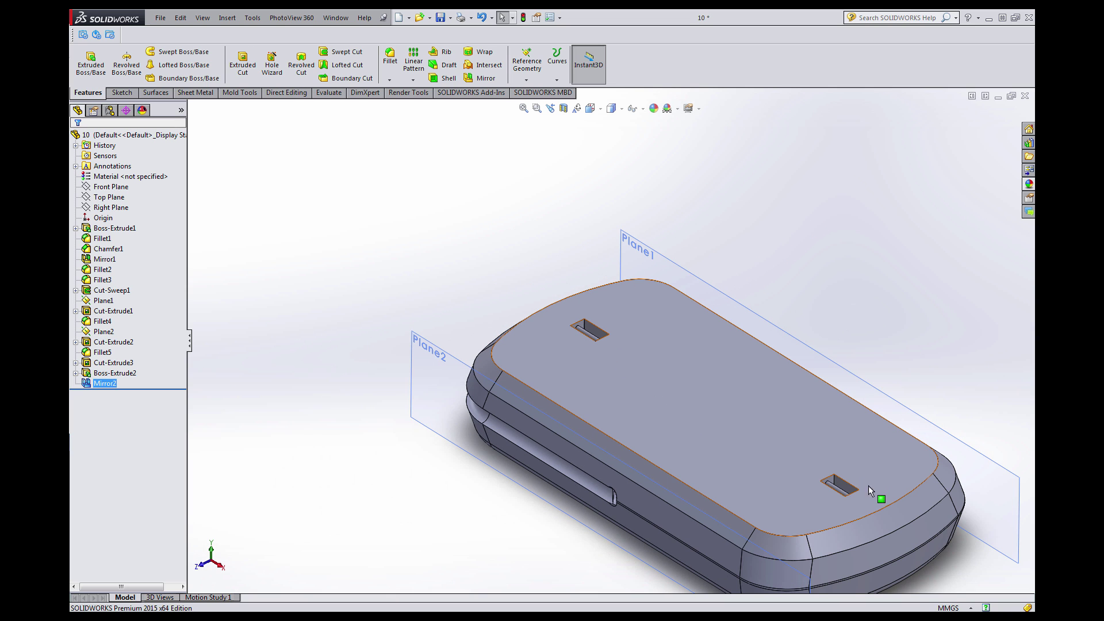
scroll(836, 489, "up", 3)
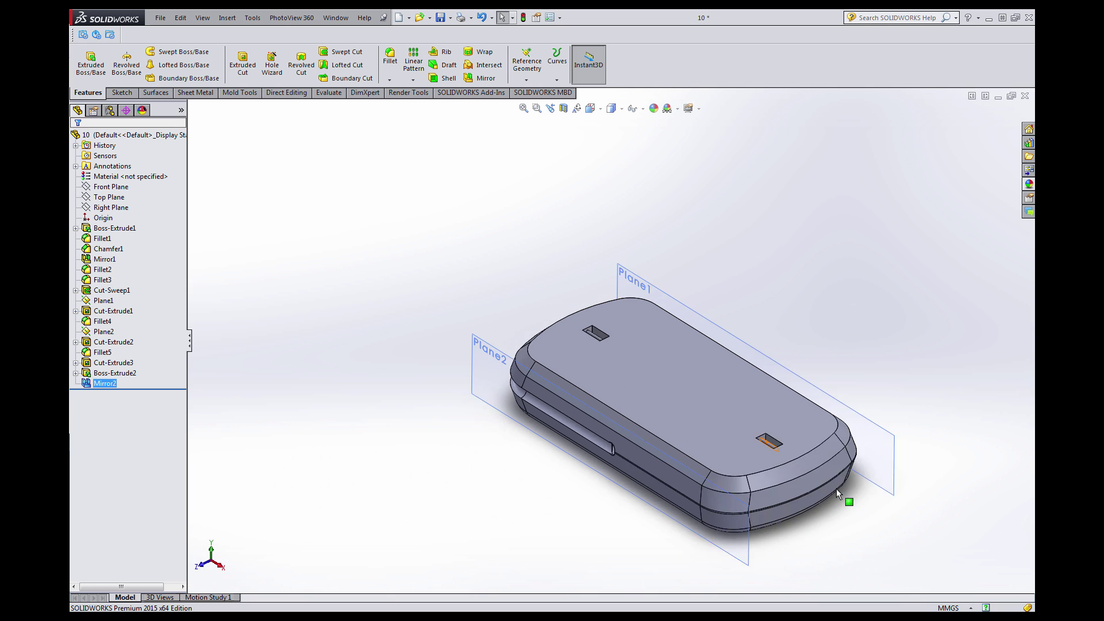
middle_click_drag(570, 360, 543, 350)
scroll(595, 343, "down", 5)
middle_click_drag(619, 384, 615, 401)
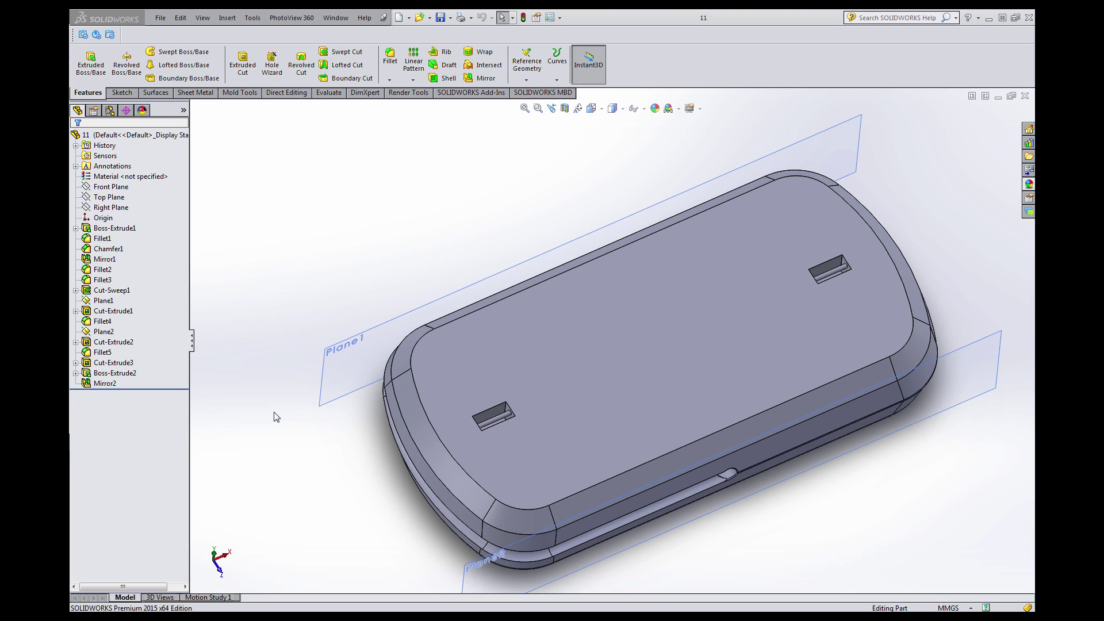
Start a sketch on the large flat face and draw a hexagon about 4.9 mm across flats, up and left of the origin.
left_click(642, 360)
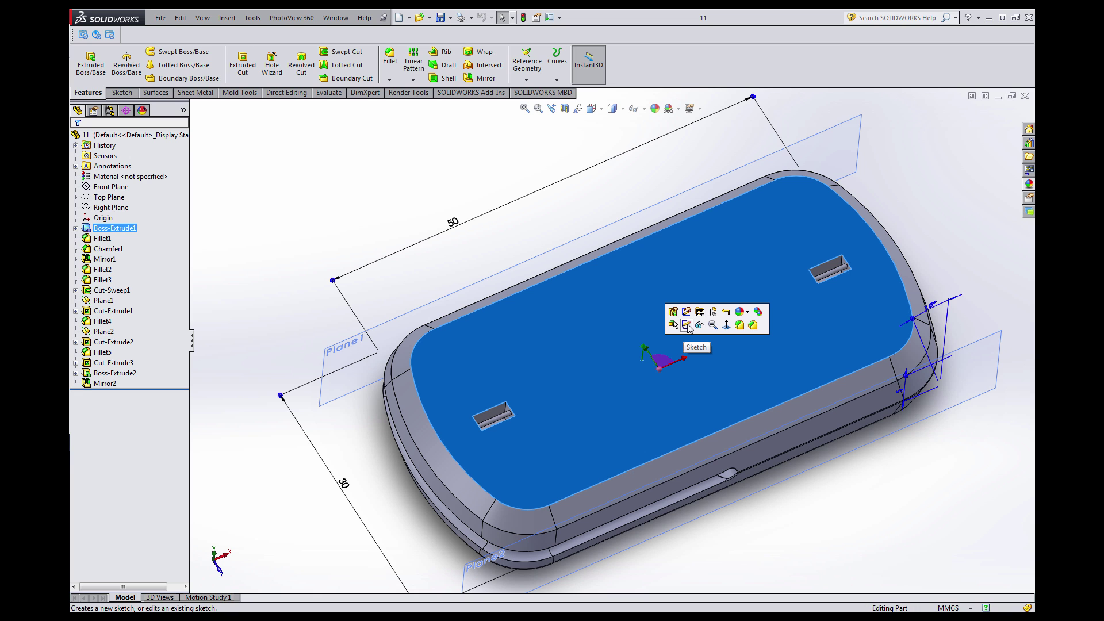
left_click(686, 326)
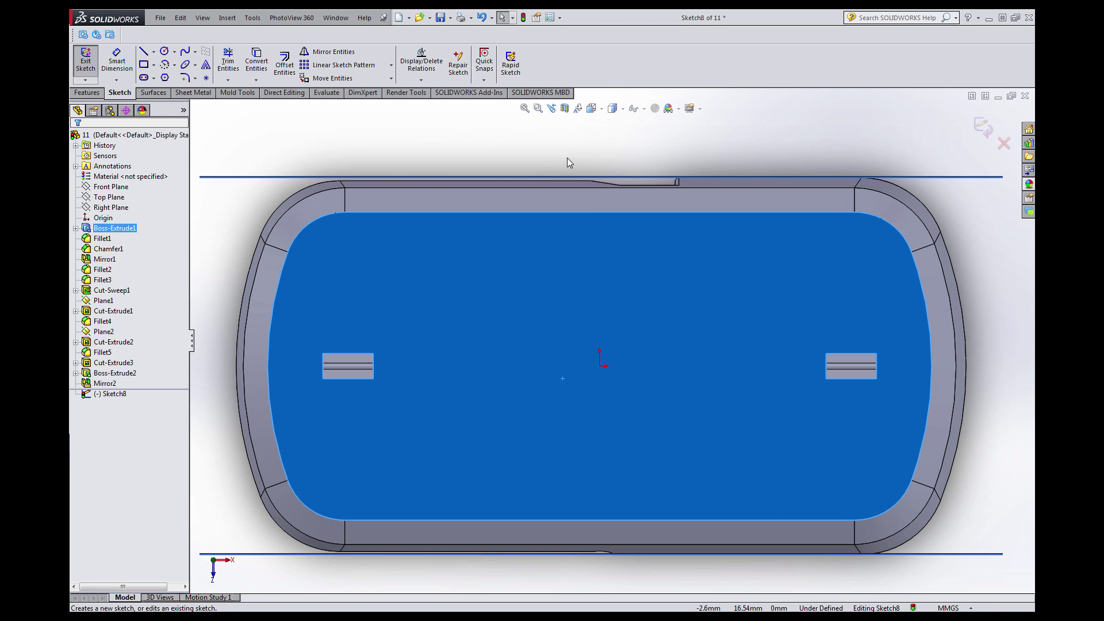
left_click(566, 157)
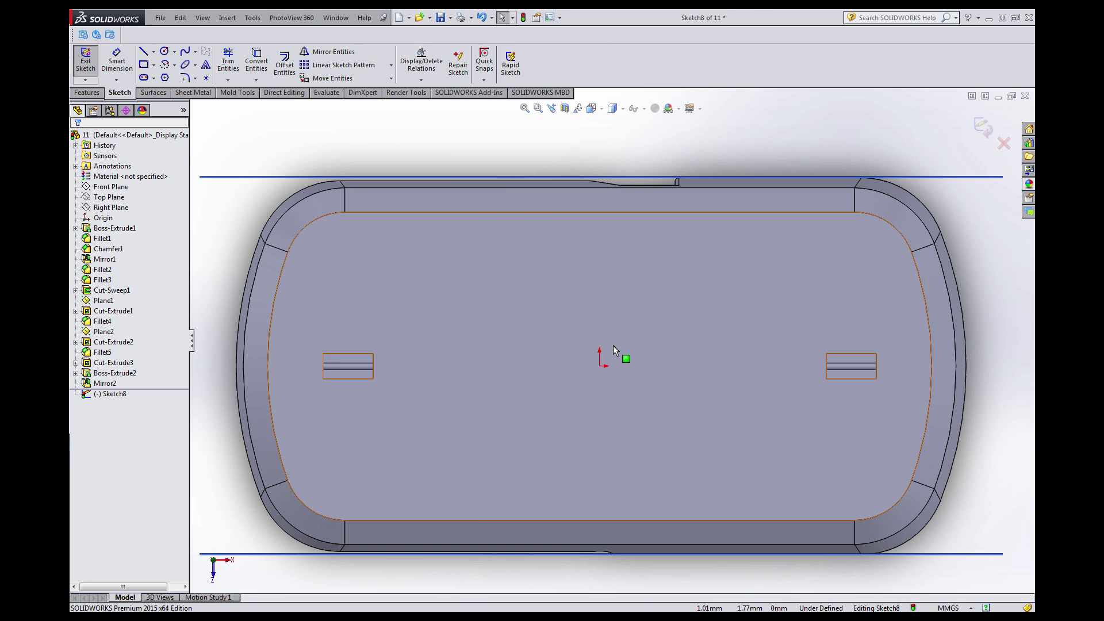
scroll(614, 352, "down", 3)
scroll(613, 350, "up", 3)
scroll(643, 314, "down", 5)
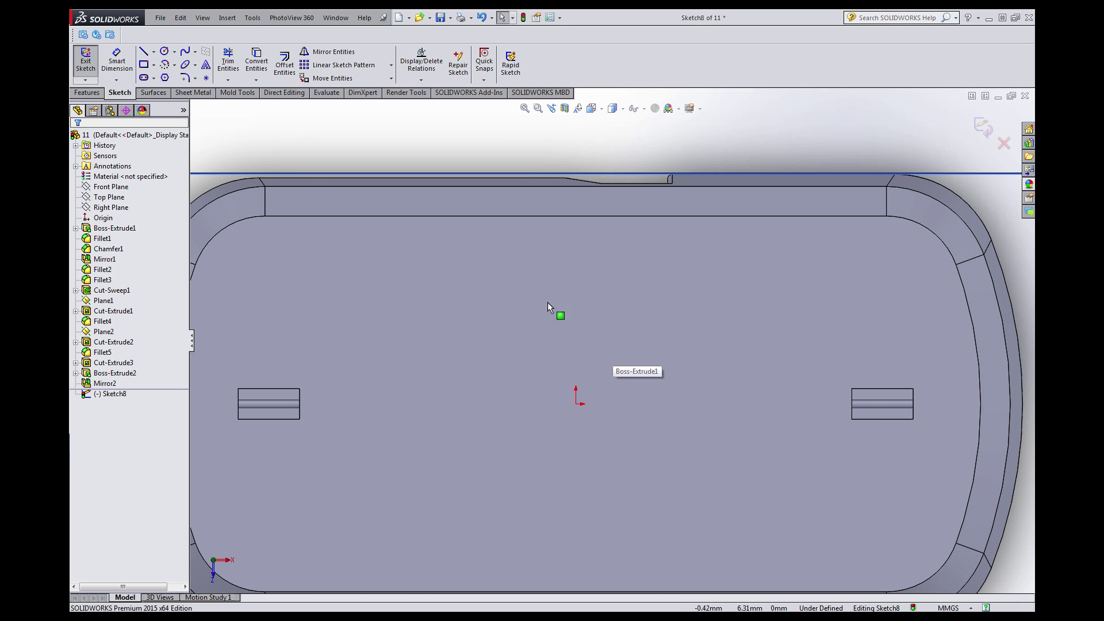
left_click(164, 78)
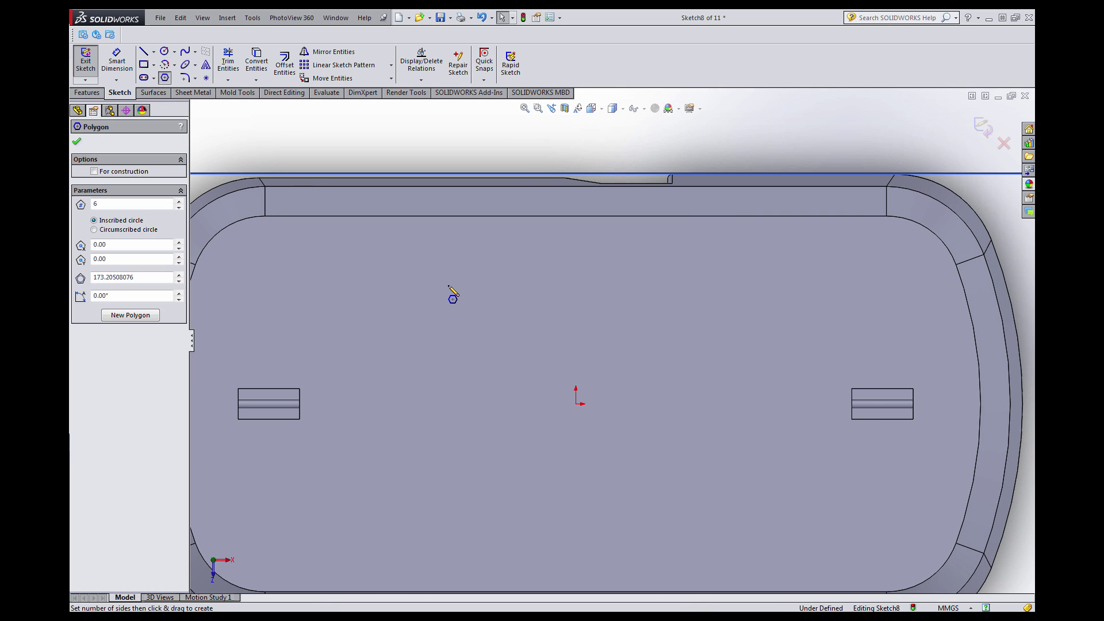
left_click(429, 316)
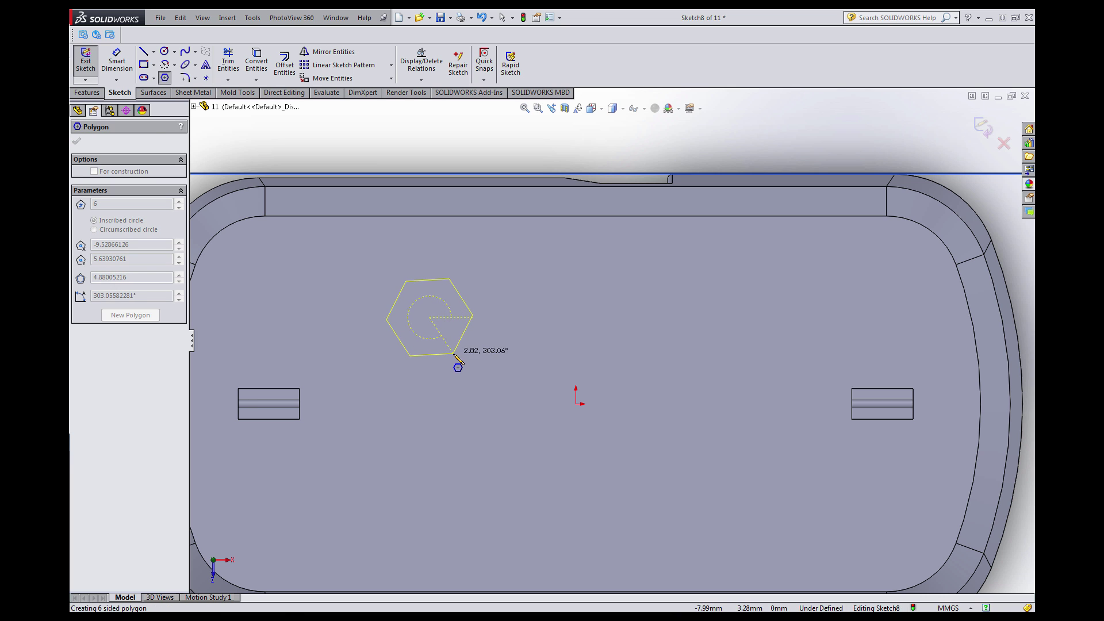
left_click(455, 355)
key("Escape")
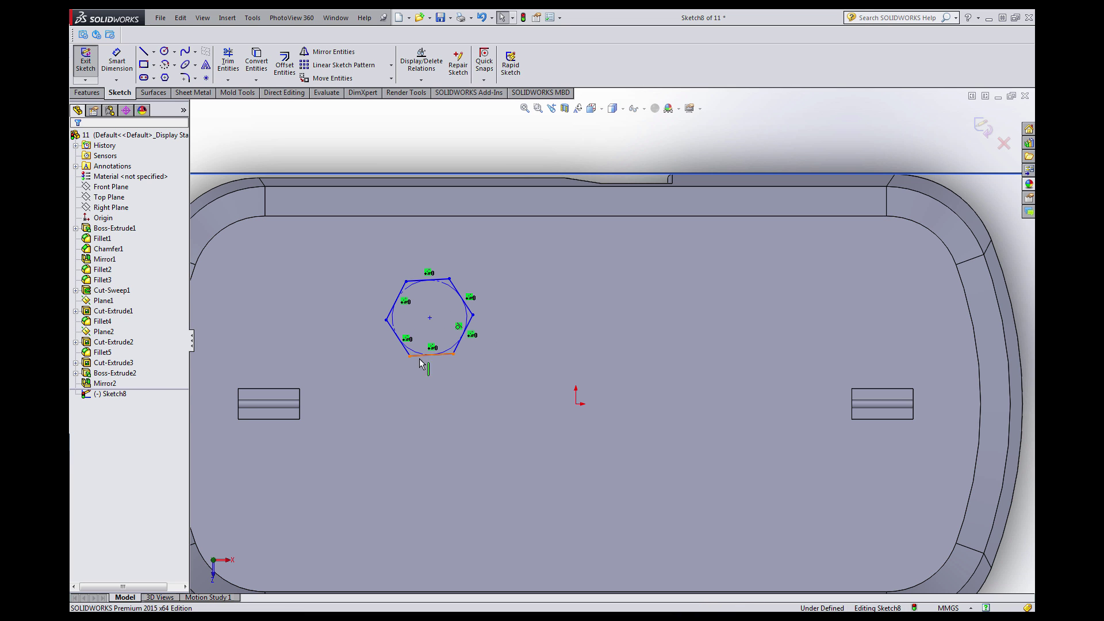
Make the hexagon's lower side parallel to the long upper edge of the left slot.
left_click(420, 361)
left_click(287, 394, "ctrl")
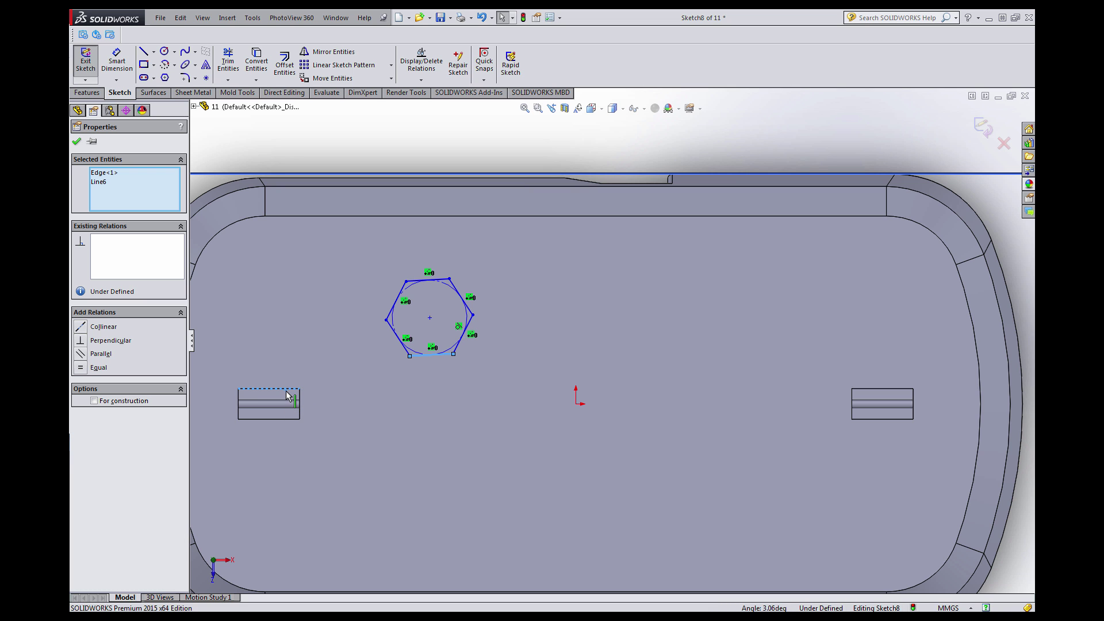
left_click(92, 353)
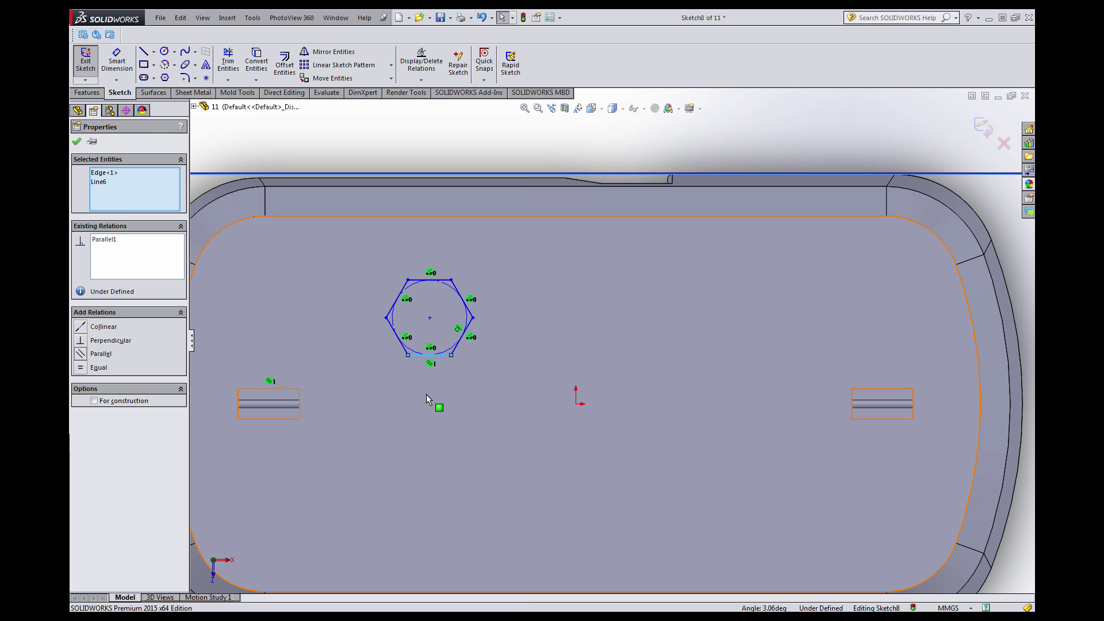
left_click(296, 312)
left_click(320, 144)
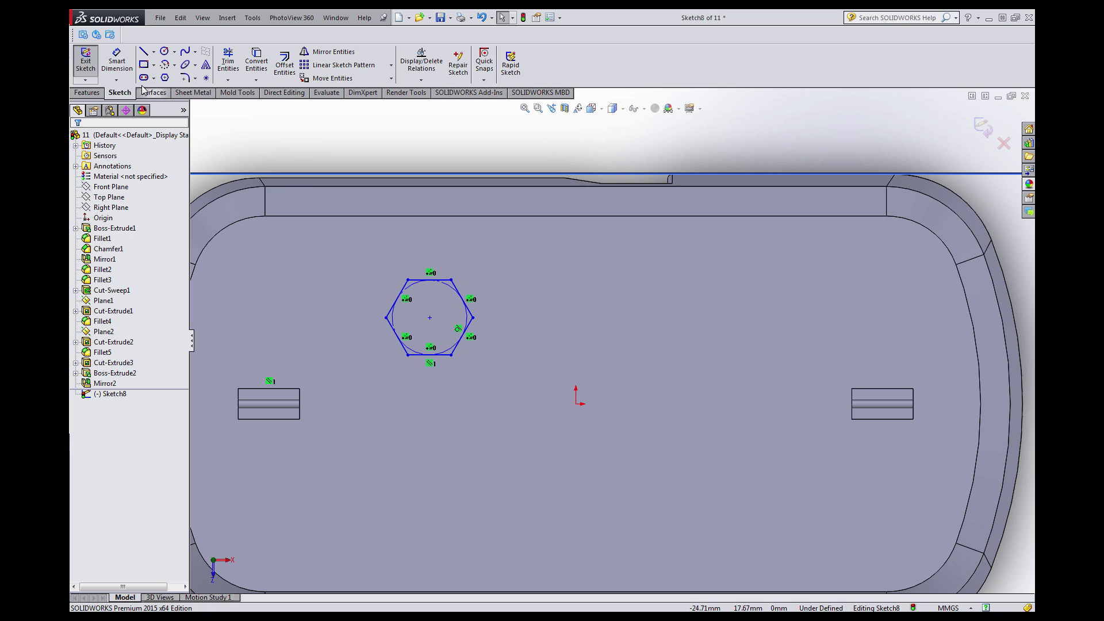
Dimension the horizontal distance from the hexagon's center to the origin as 9 mm.
left_click(116, 62)
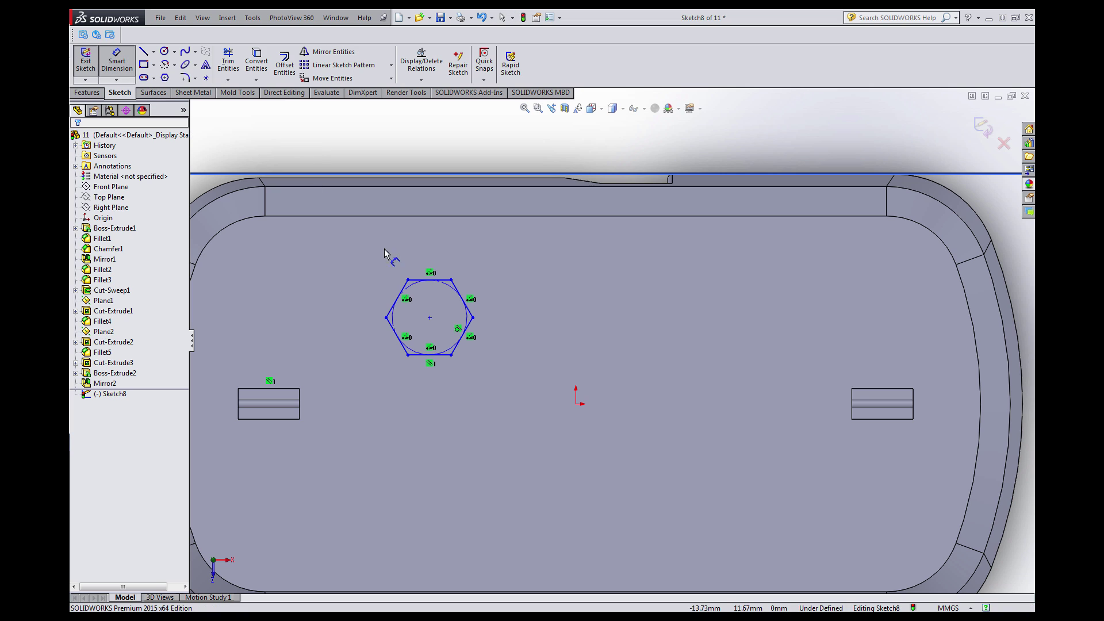
left_click(429, 318)
left_click(576, 404)
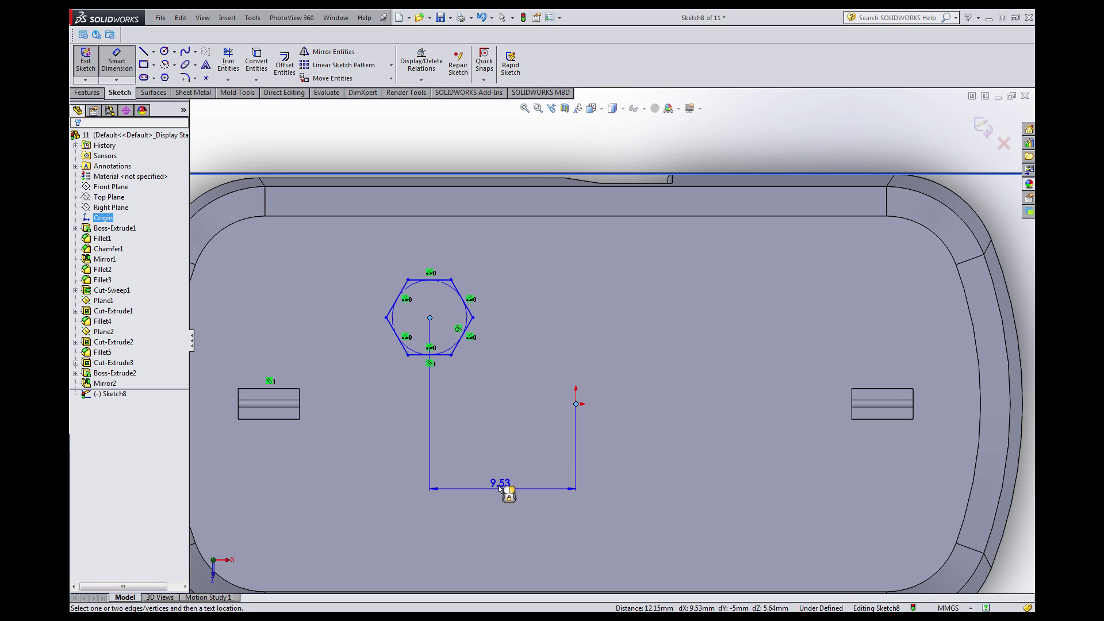
left_click(497, 484)
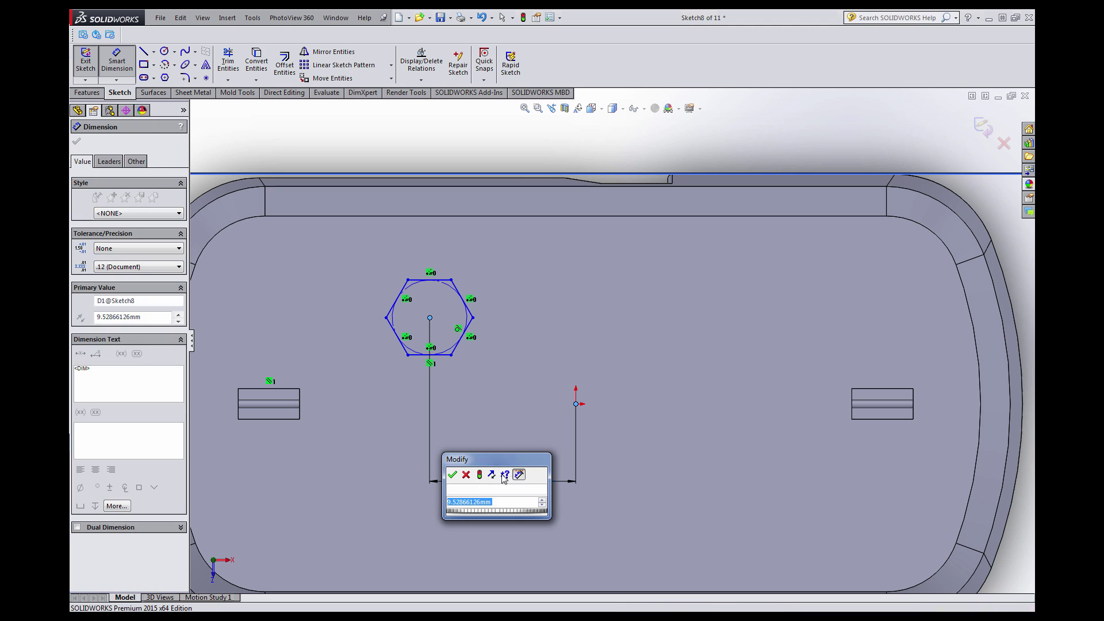
type("9")
key("Return")
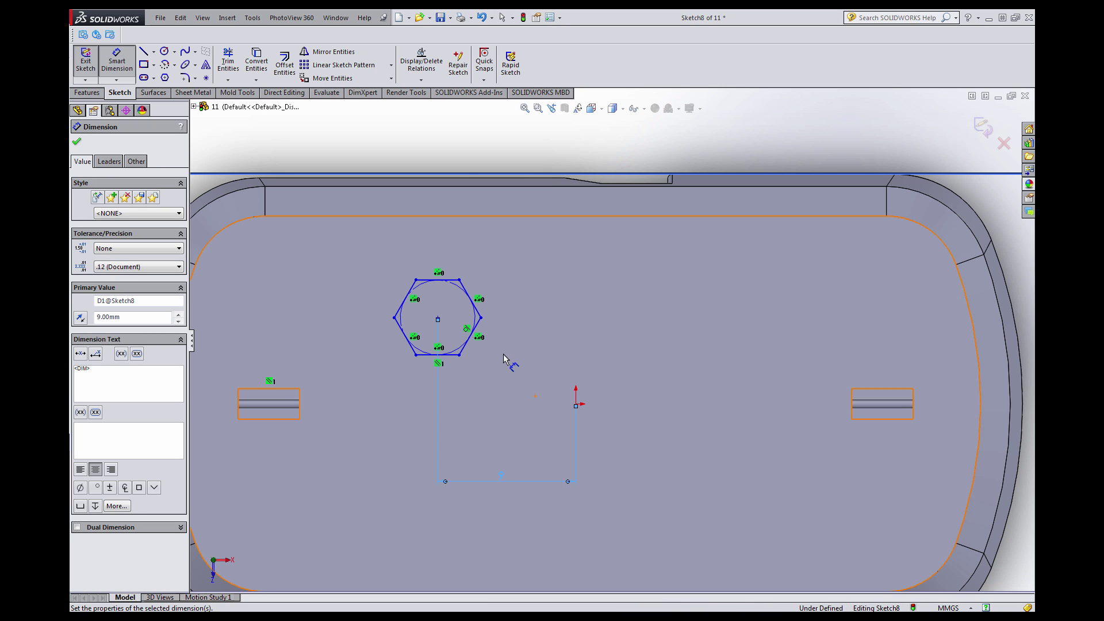
key("Escape")
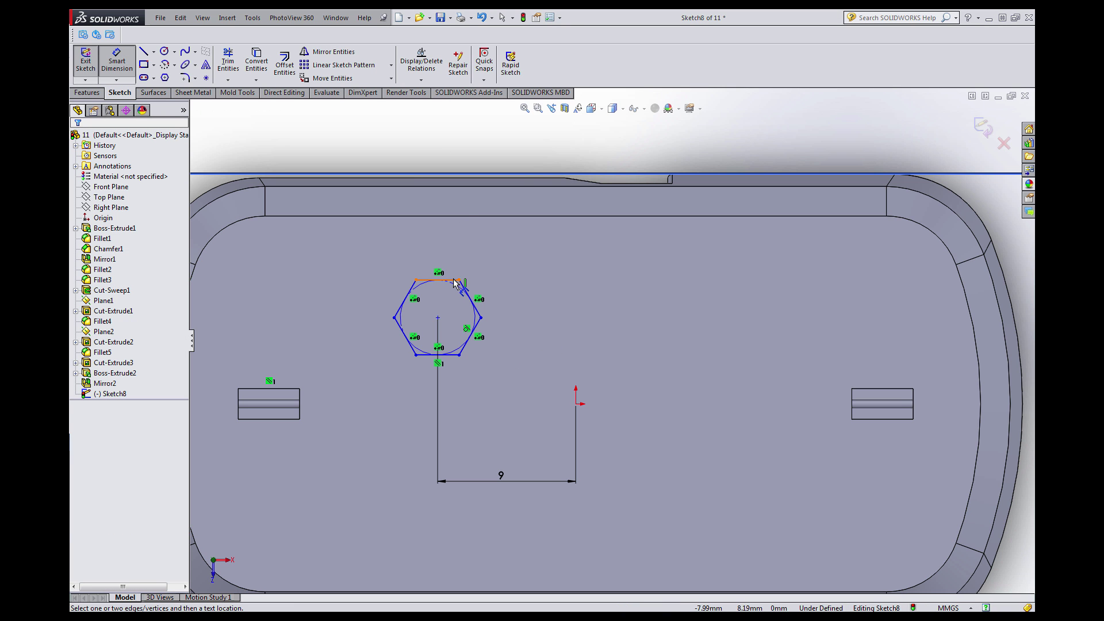
Dimension the hexagon across its upper and lower flats as 4.5 mm.
left_click(453, 281)
left_click(444, 354)
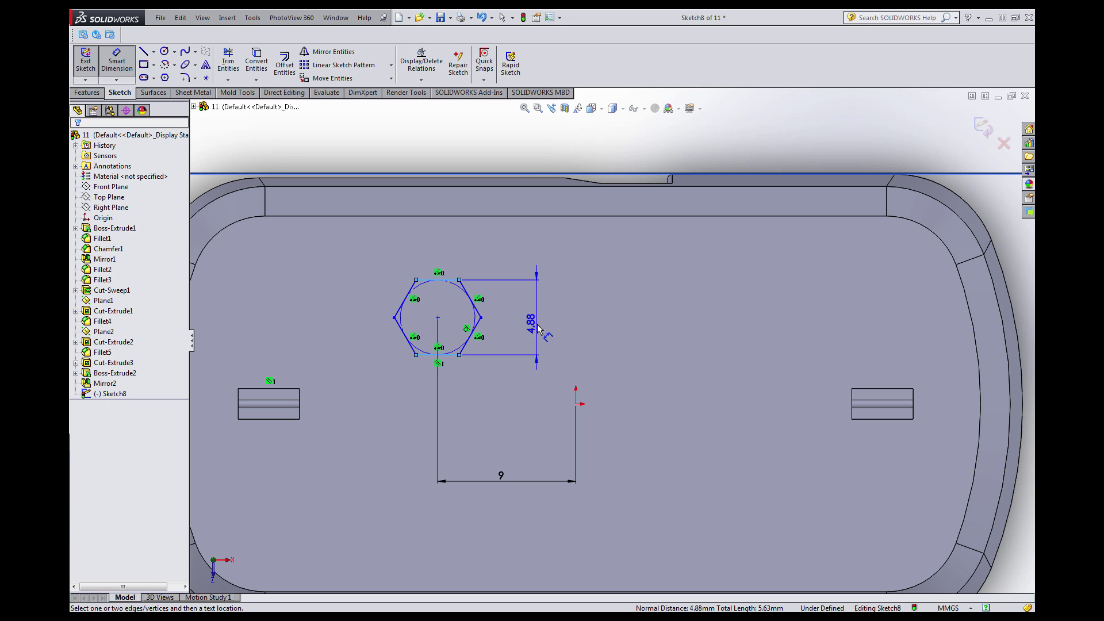
left_click(539, 329)
type("4.5")
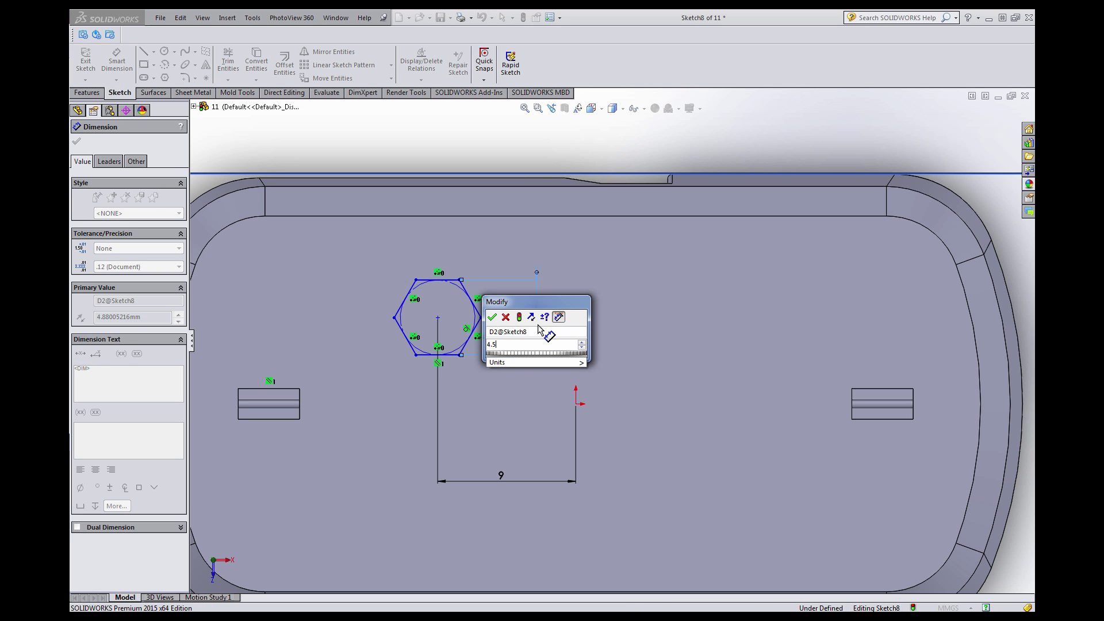
key("Return")
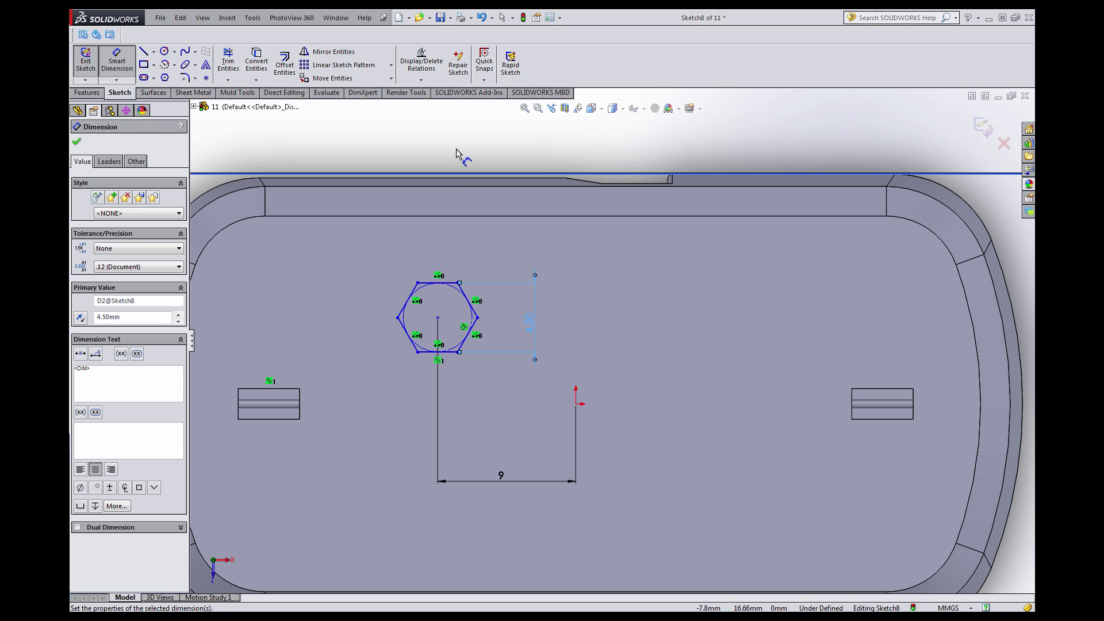
left_click(457, 151)
Delete the 9 mm horizontal dimension between the hexagon's center and the origin.
scroll(500, 389, "up", 1)
scroll(518, 383, "down", 1)
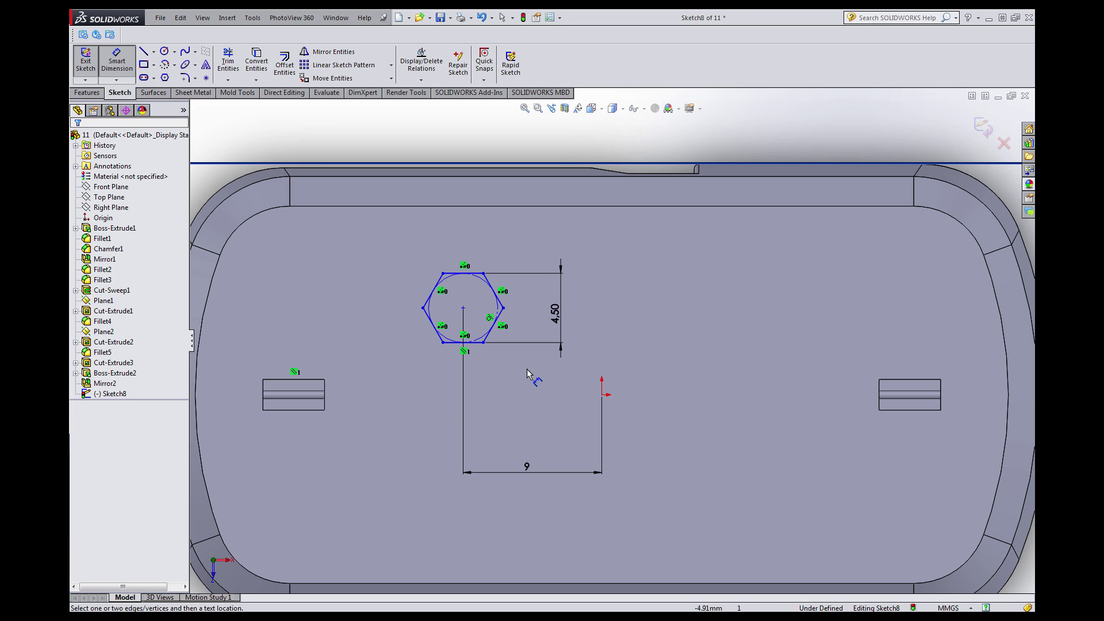
scroll(525, 355, "down", 1)
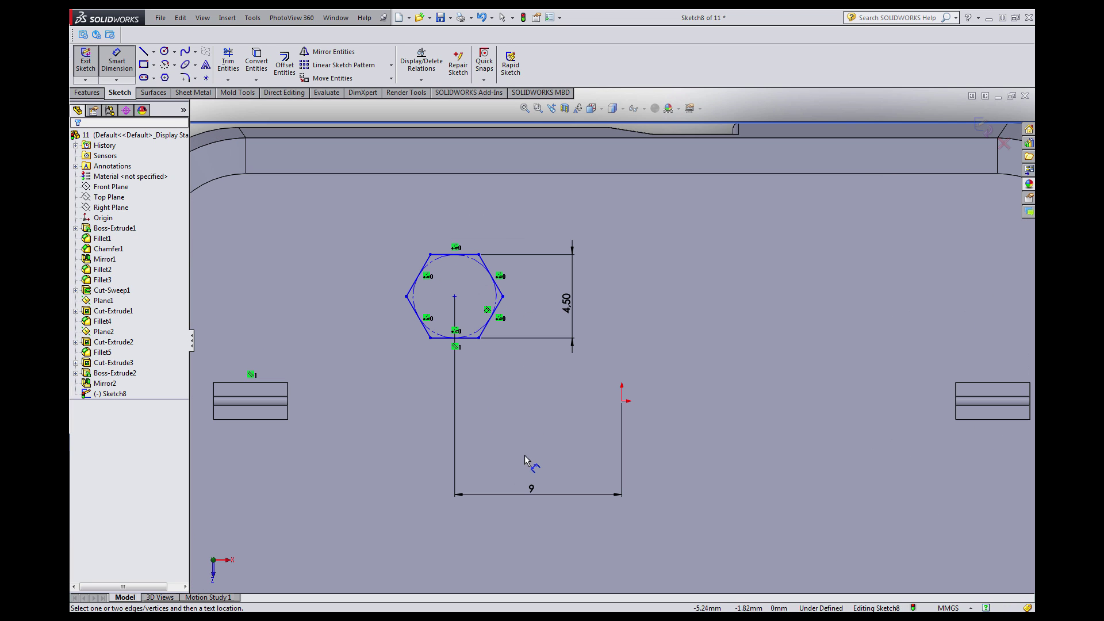
key("Escape")
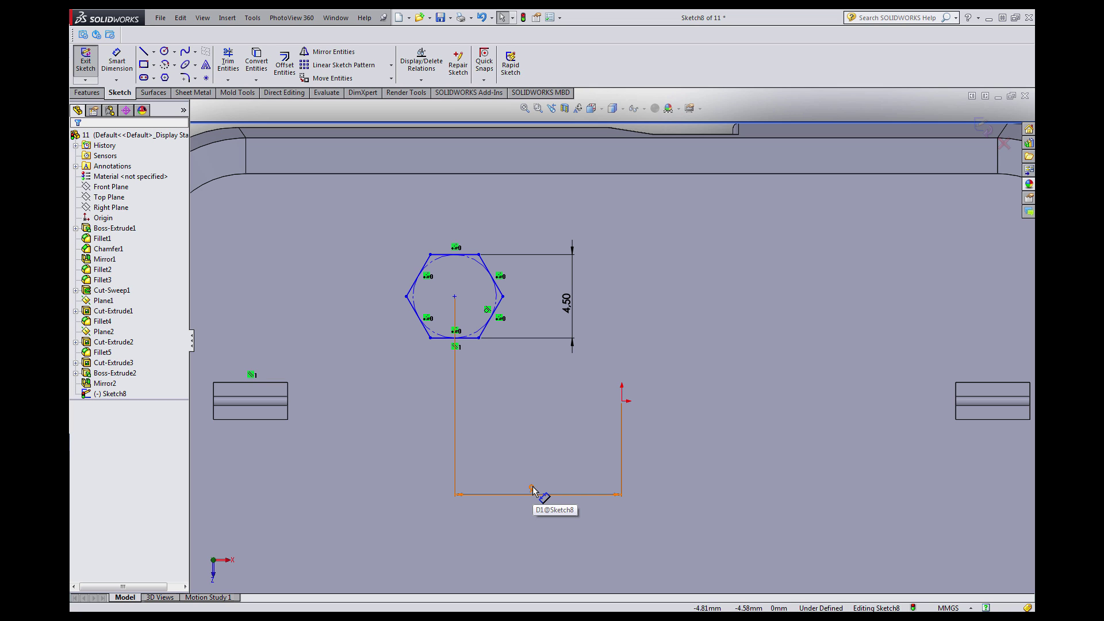
left_click(533, 486)
key("Delete")
Dimension the horizontal distance from the hexagon's right vertex to the origin as 9 mm.
left_click(113, 73)
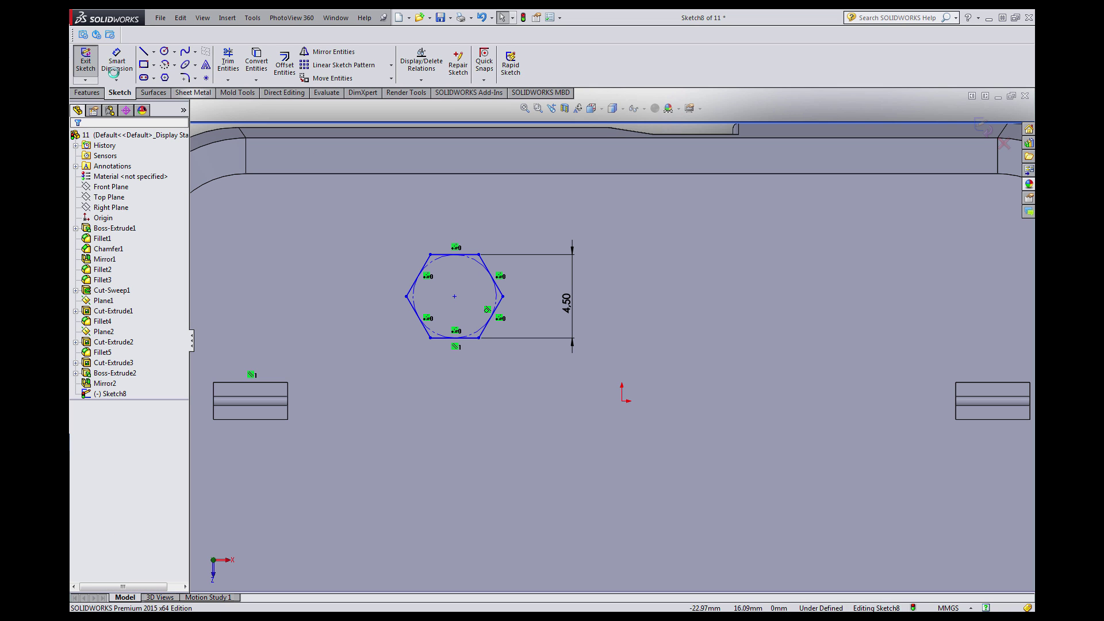
left_click(622, 400)
left_click(503, 296)
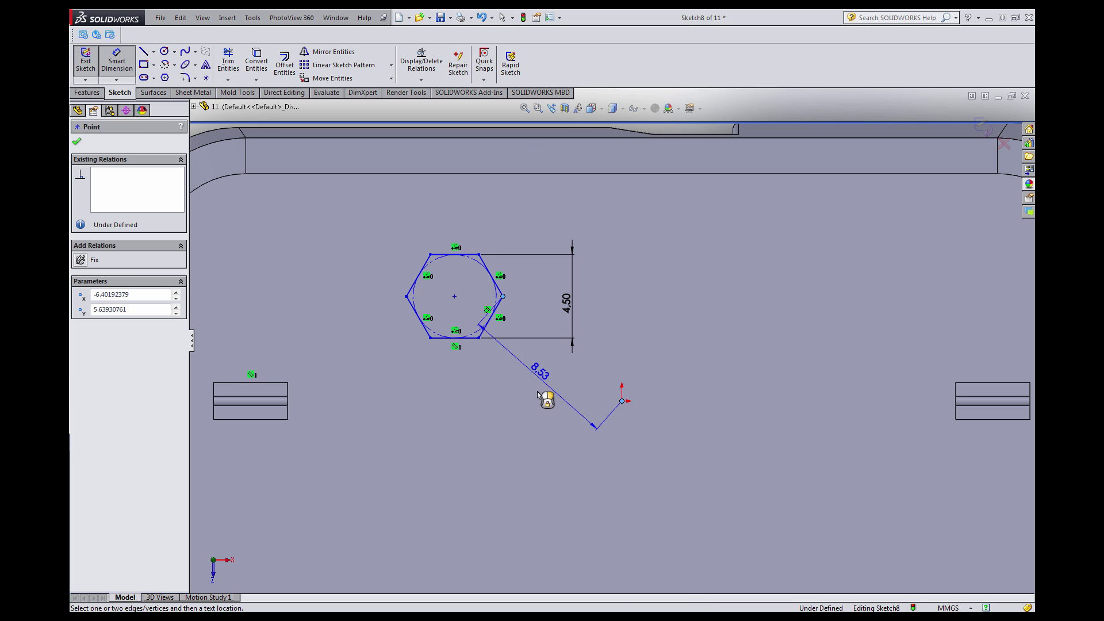
left_click(544, 460)
type("9.00mm")
key("Return")
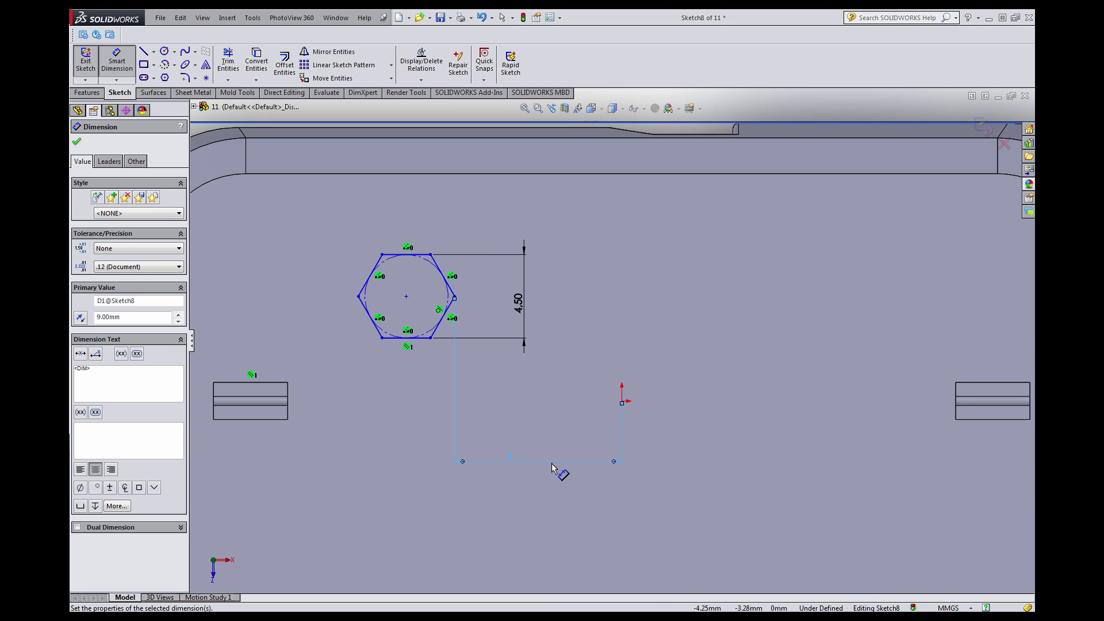
key("f")
scroll(538, 324, "up", 2)
left_click(563, 273)
Dimension the vertical distance from the hexagon's center to the origin as 5.8 mm.
scroll(562, 323, "down", 2)
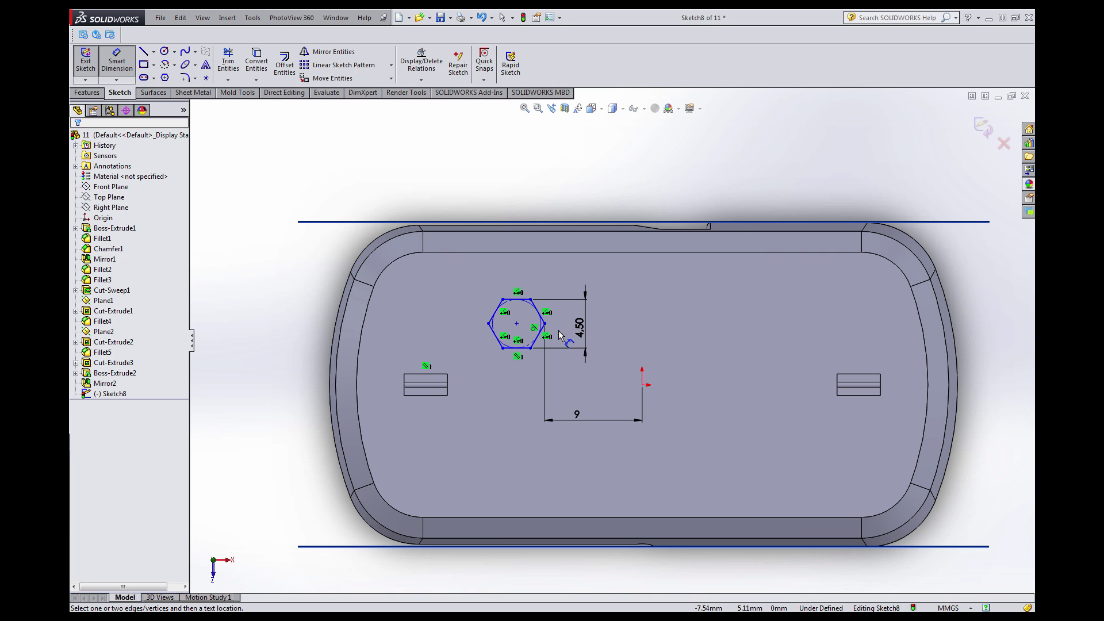
scroll(539, 329, "down", 1)
left_click(513, 323)
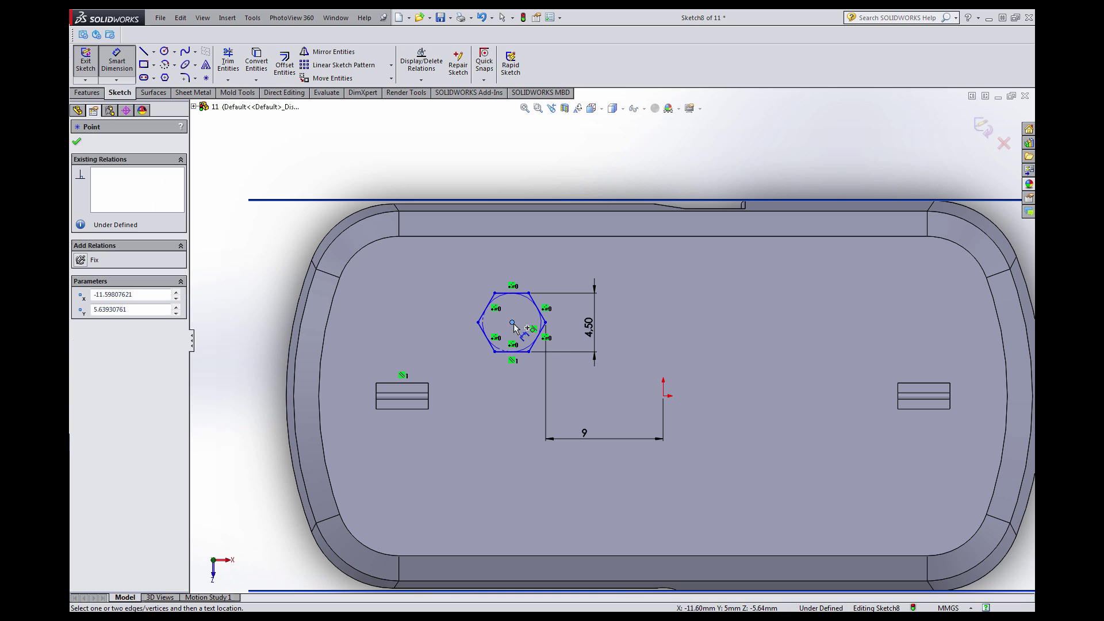
left_click(663, 396)
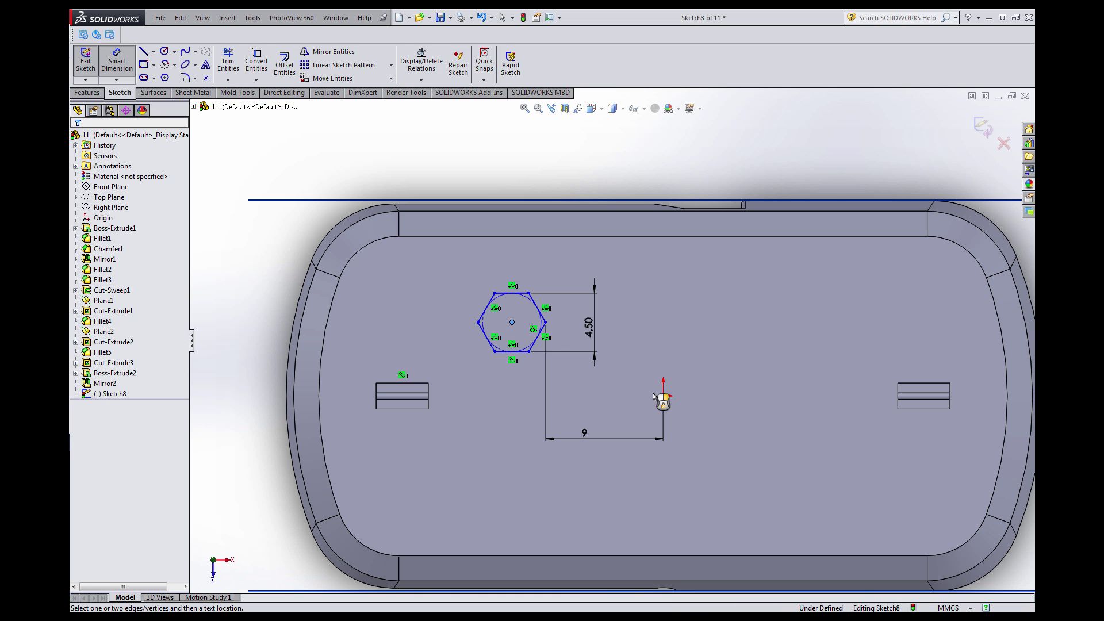
left_click(467, 374)
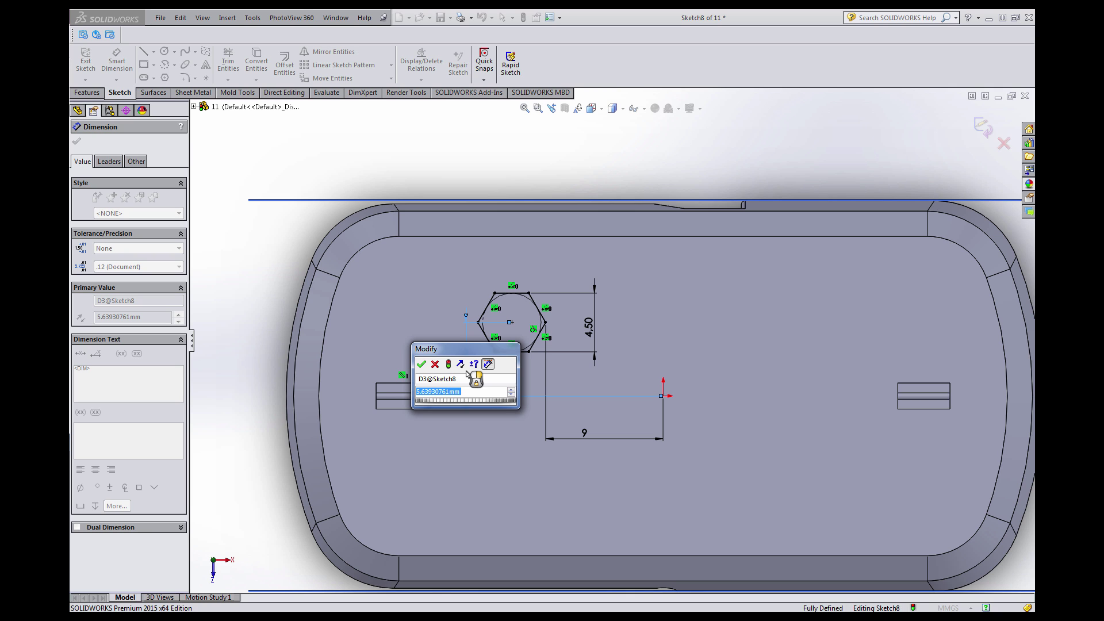
type("5.8")
key("Return")
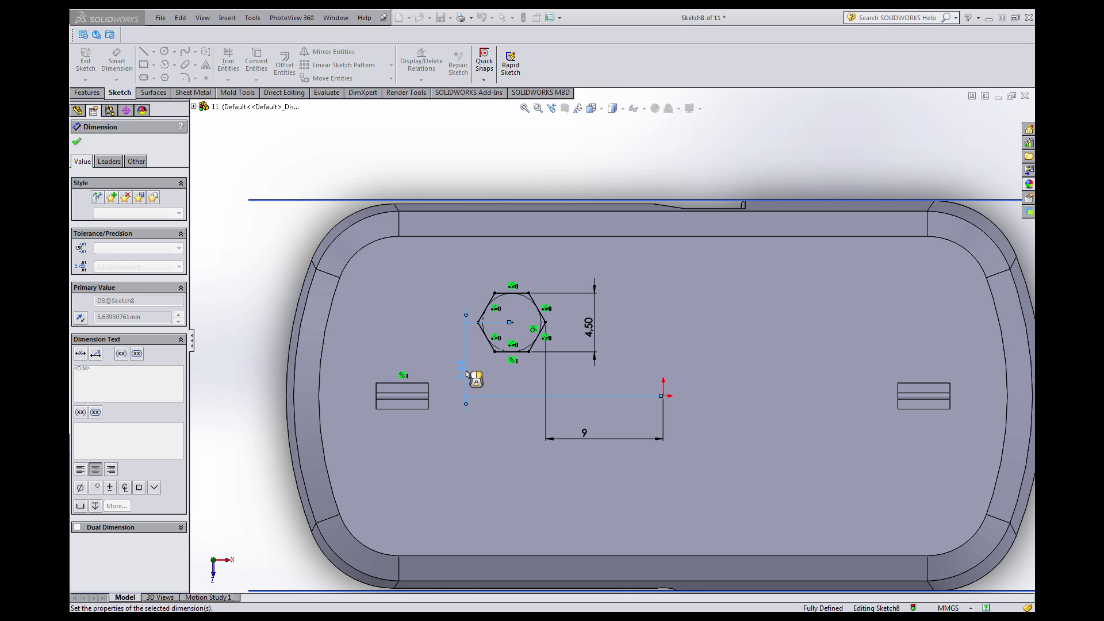
key("Escape")
scroll(575, 340, "up", 2)
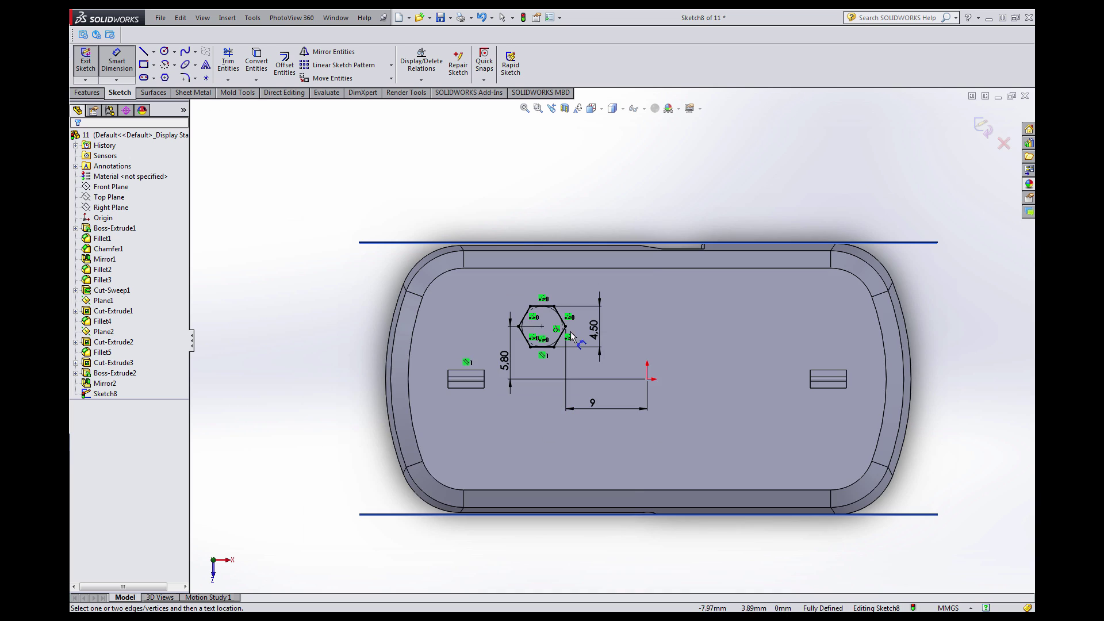
Create a linear sketch pattern of the hexagon along the X-axis with 3 instances spaced 11.6 mm apart.
scroll(603, 340, "down", 2)
scroll(730, 359, "up", 1)
scroll(713, 345, "down", 1)
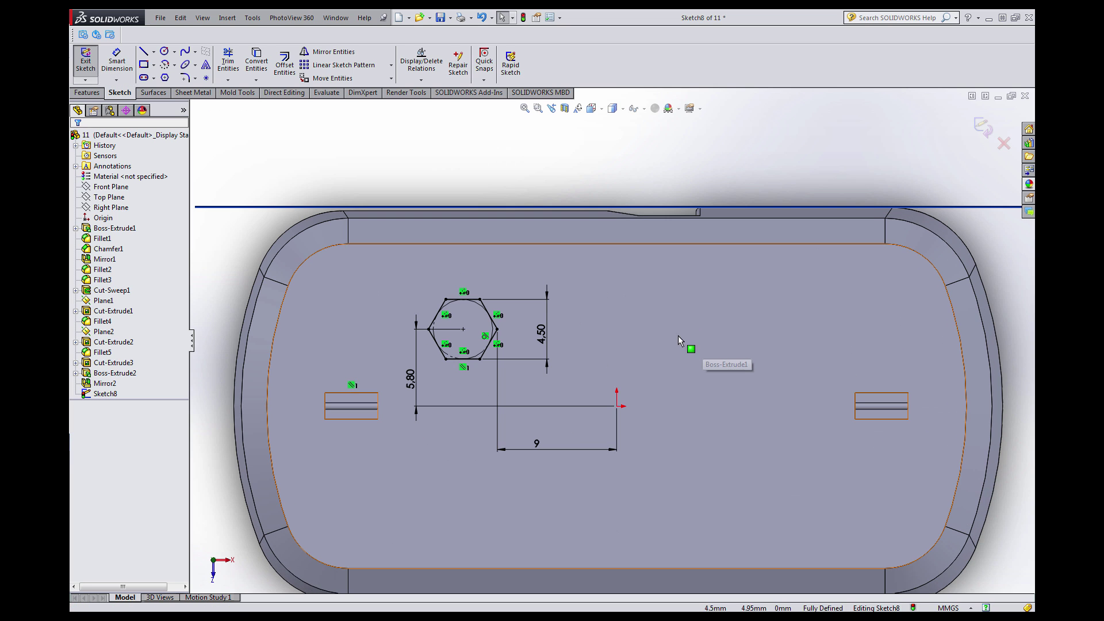
scroll(661, 340, "down", 2)
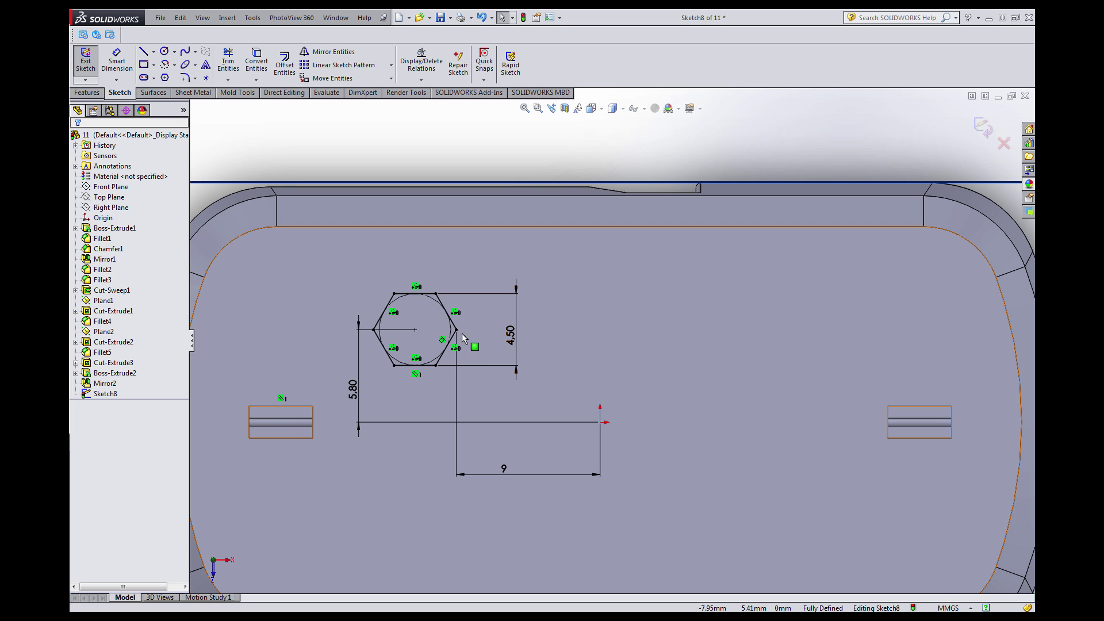
scroll(564, 339, "up", 2)
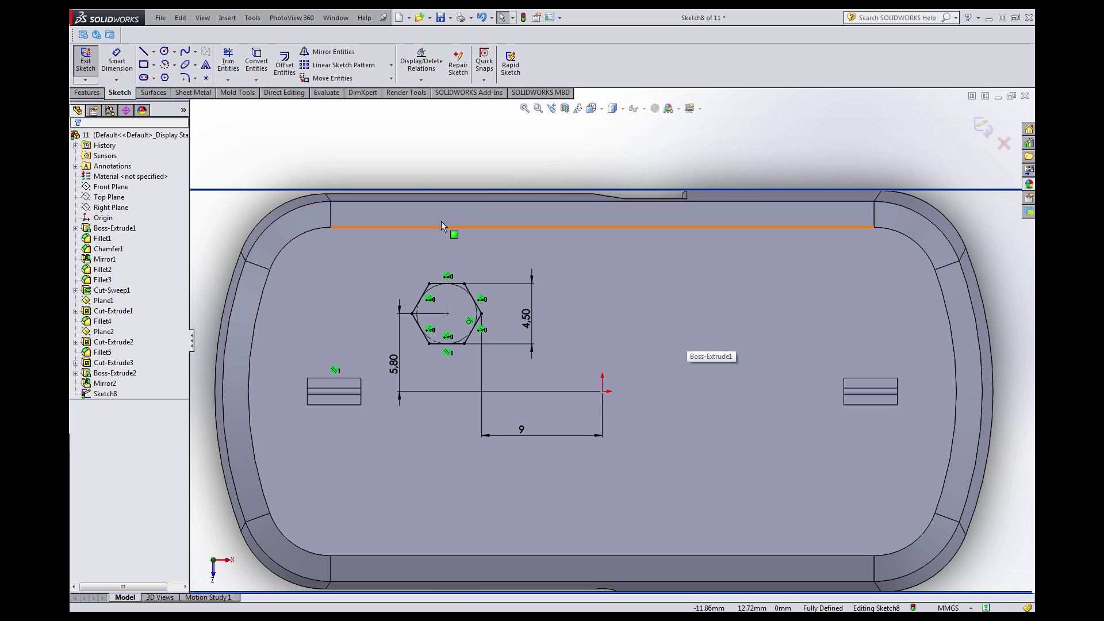
scroll(440, 221, "down", 2)
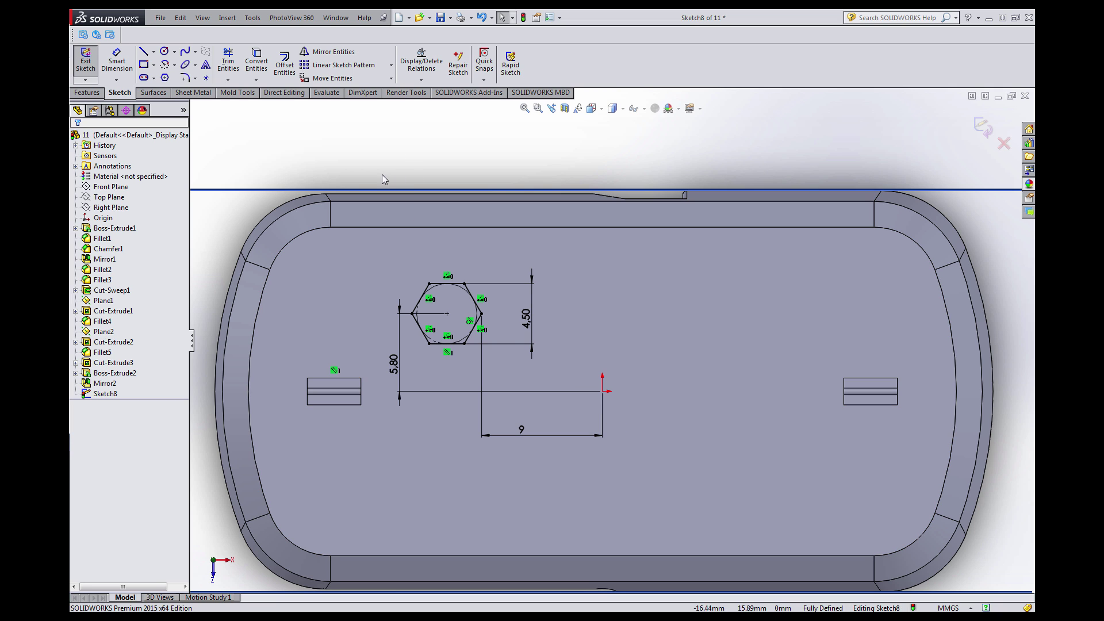
left_click_drag(382, 165, 527, 384)
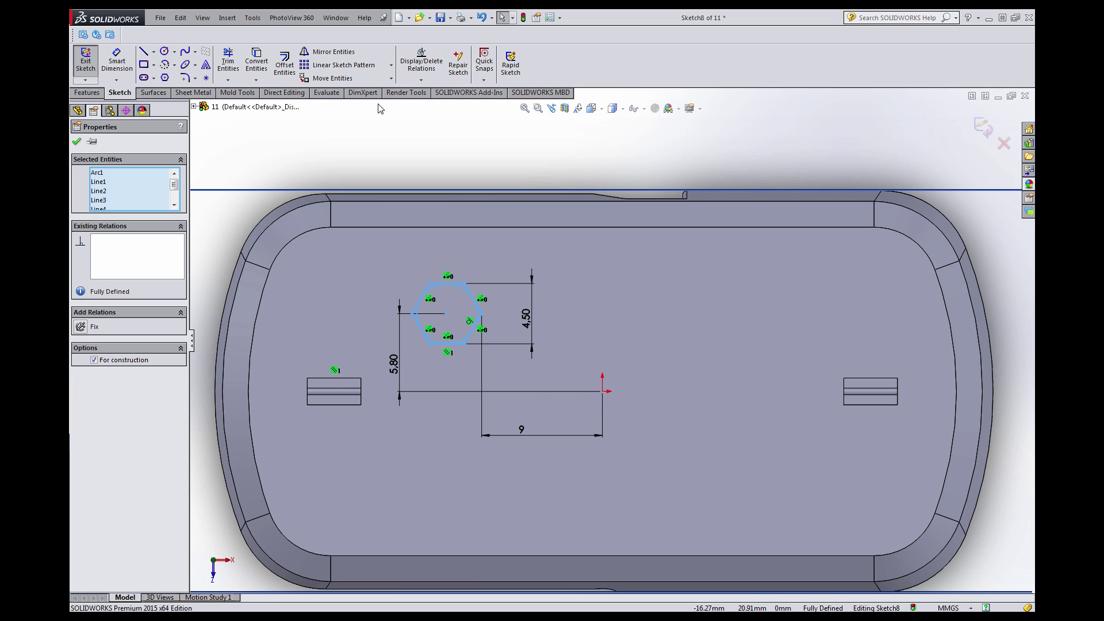
left_click(363, 65)
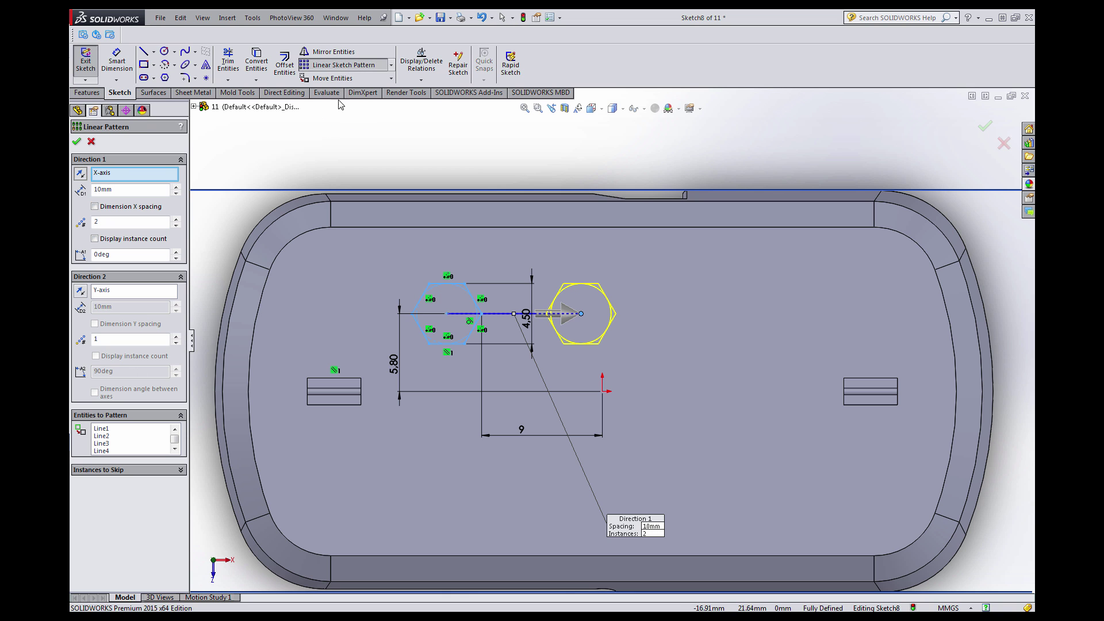
left_click(176, 218)
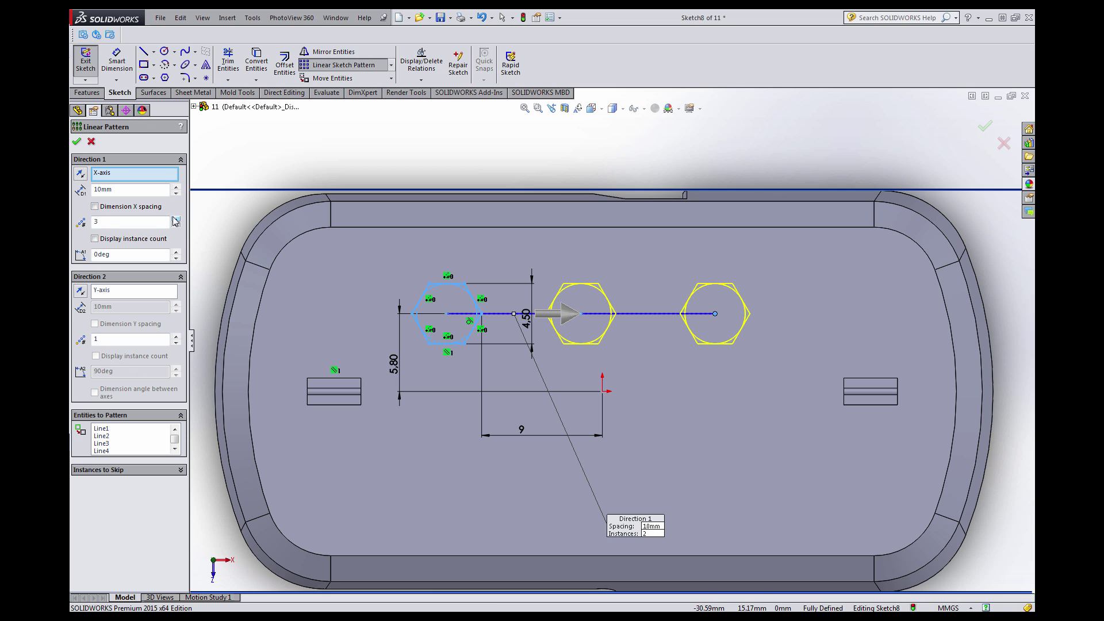
left_click(175, 219)
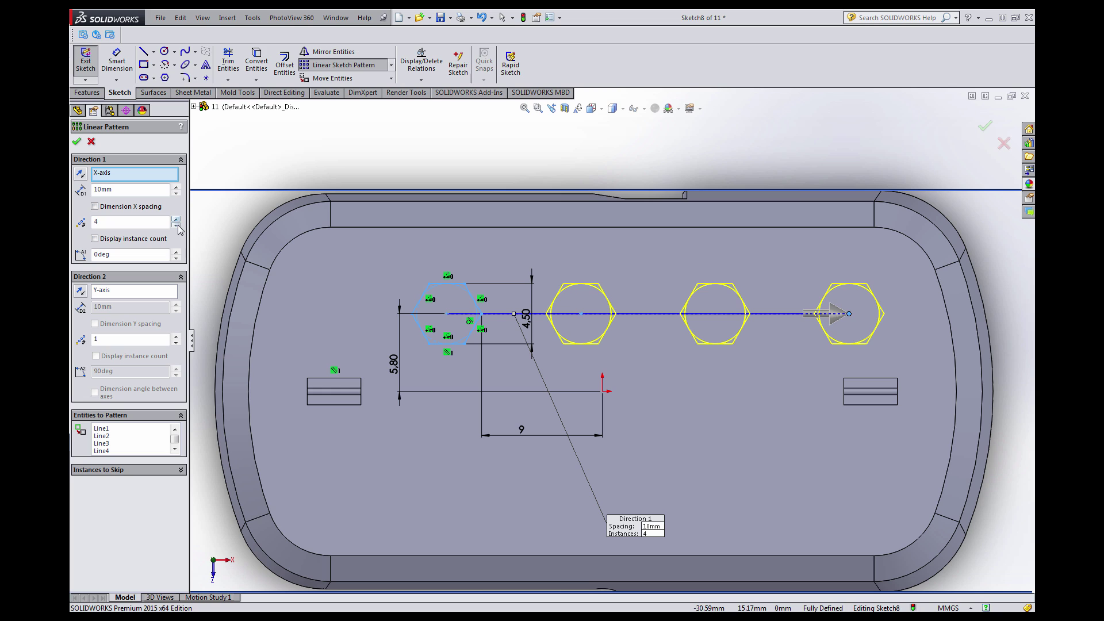
left_click(176, 226)
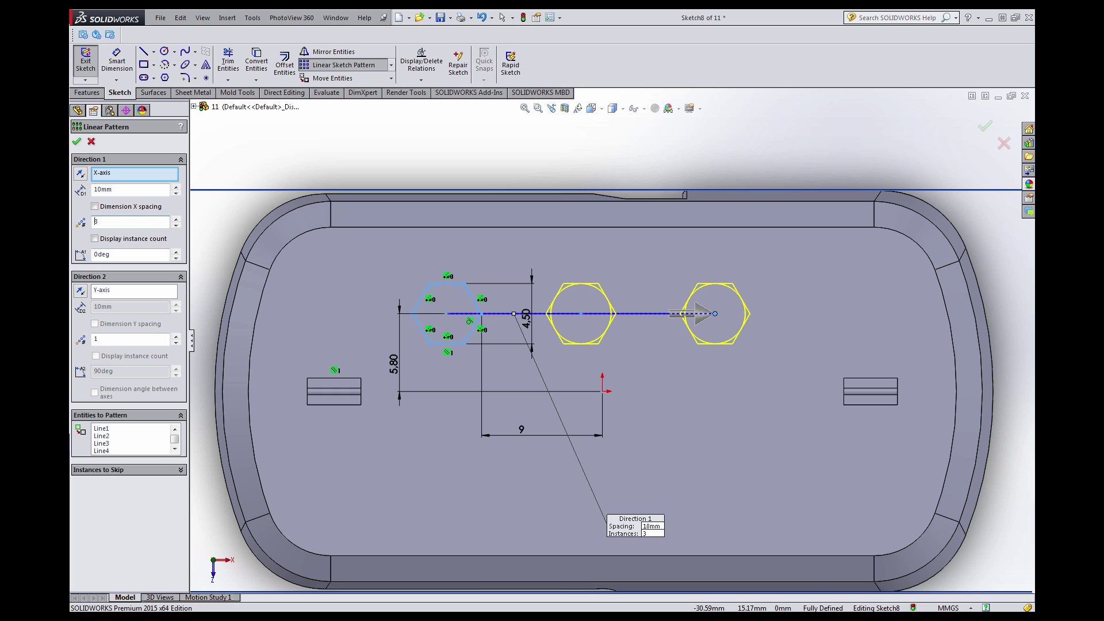
left_click_drag(85, 191, 76, 189)
key("Return")
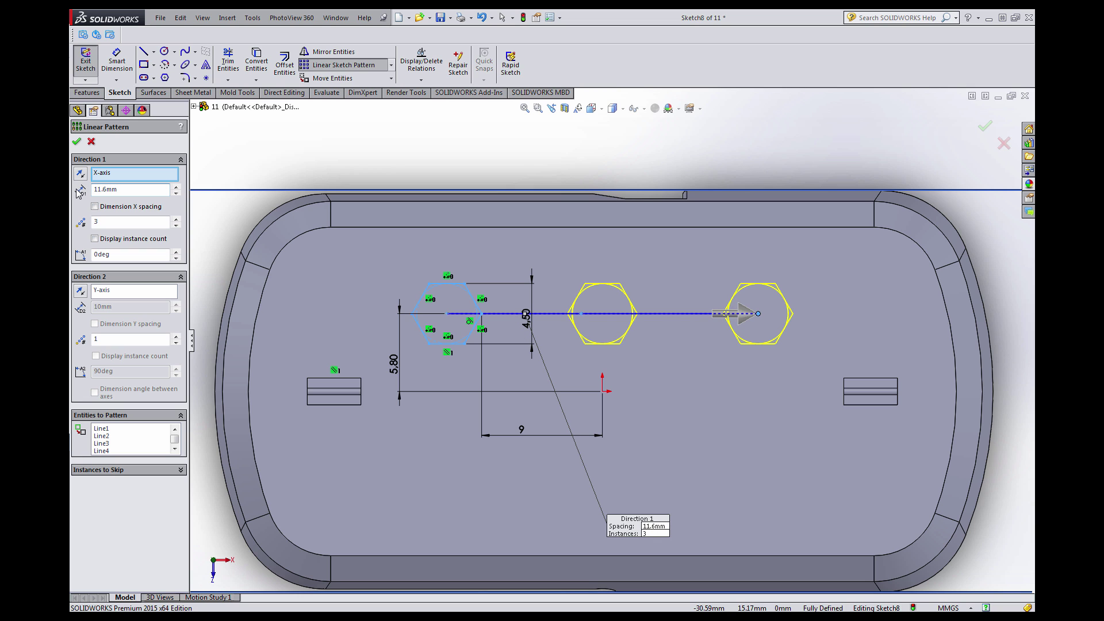
left_click(76, 141)
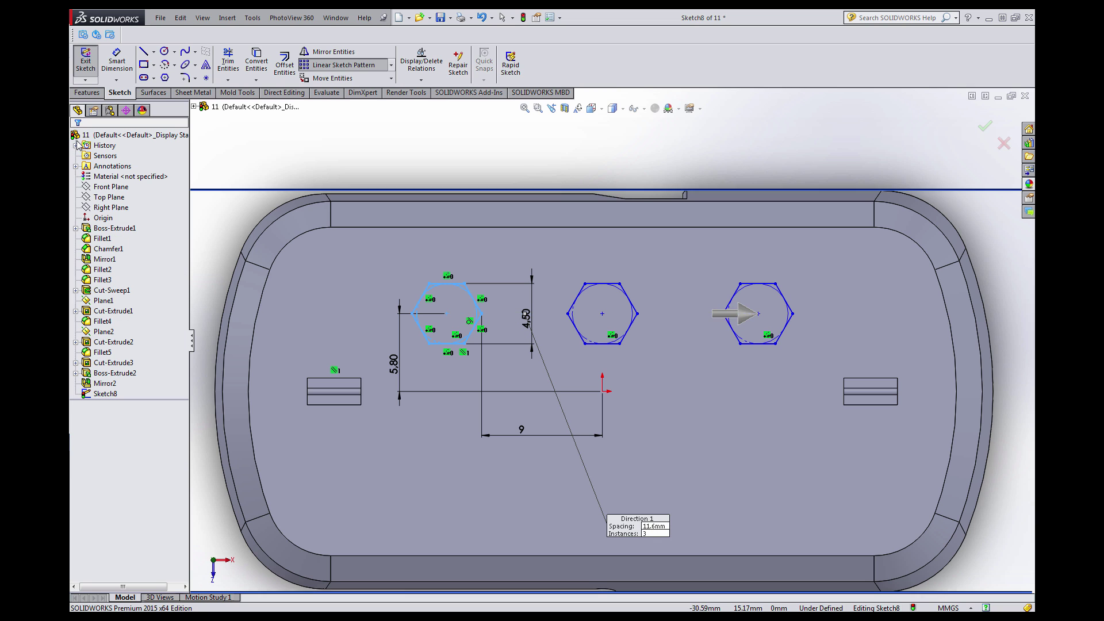
left_click(607, 151)
Cut-extrude the three patterned hexagons into the large flat face to a blind depth of 2 mm.
scroll(652, 286, "up", 3)
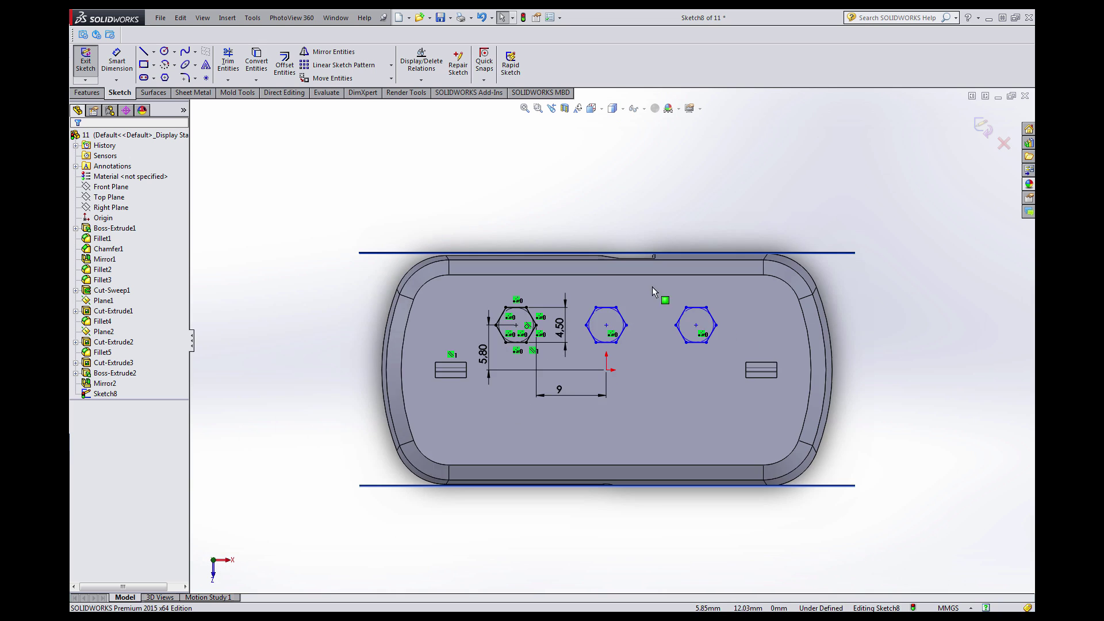
scroll(653, 339, "down", 1)
scroll(630, 359, "down", 1)
middle_click_drag(633, 384, 662, 439)
middle_click_drag(592, 312, 609, 333)
left_click(87, 93)
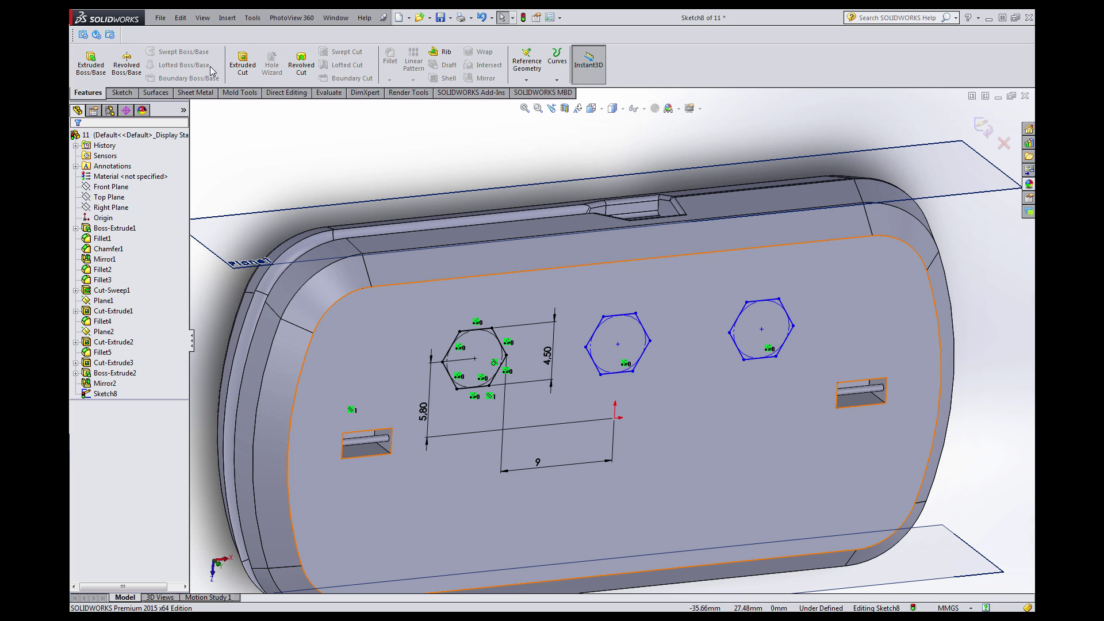
left_click(240, 67)
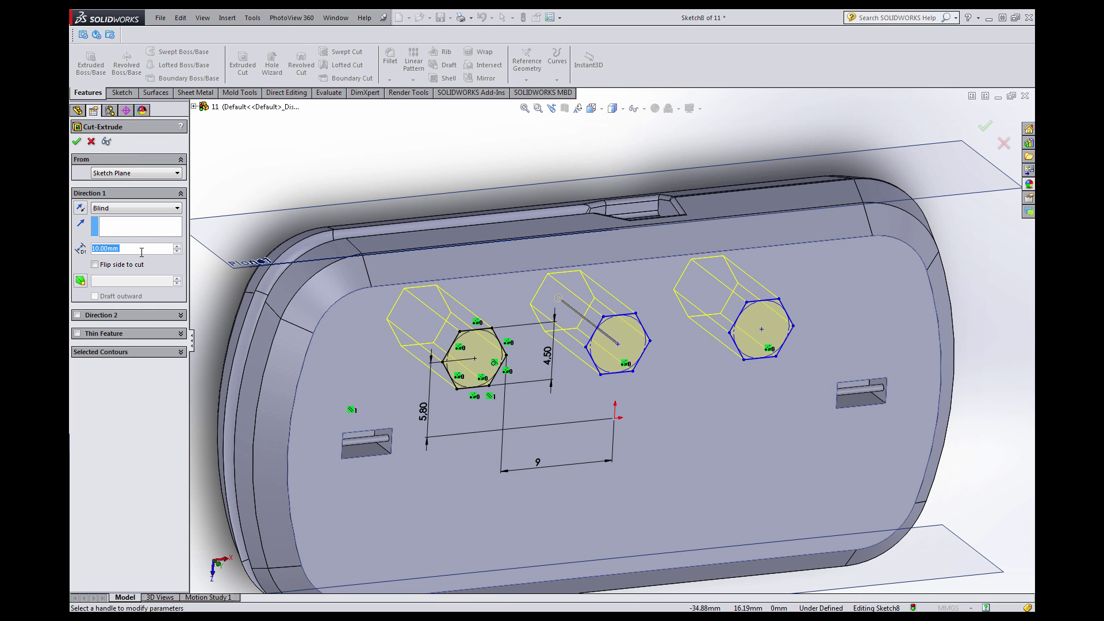
type("2")
key("Return")
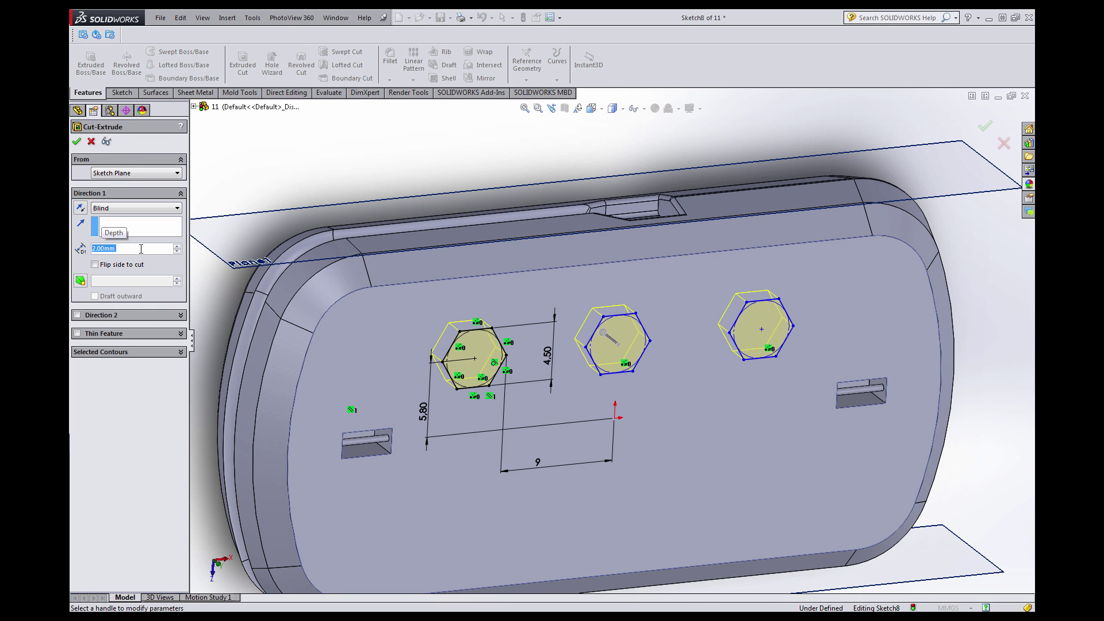
left_click(77, 143)
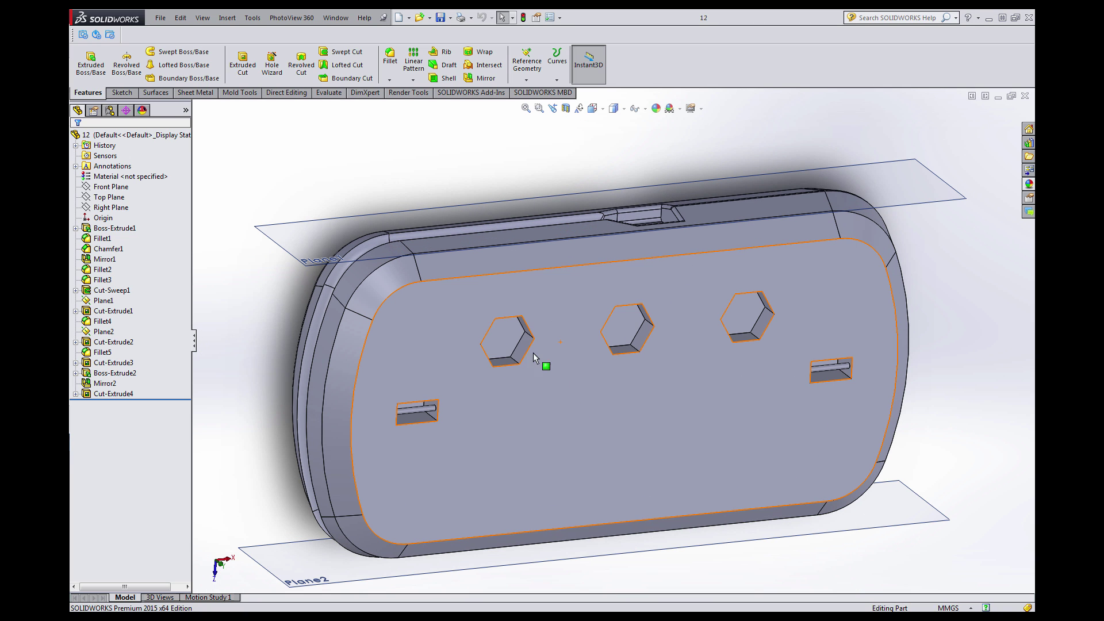
Examine the three hexagonal pockets on the part's large flat face from several angles.
left_click(618, 328)
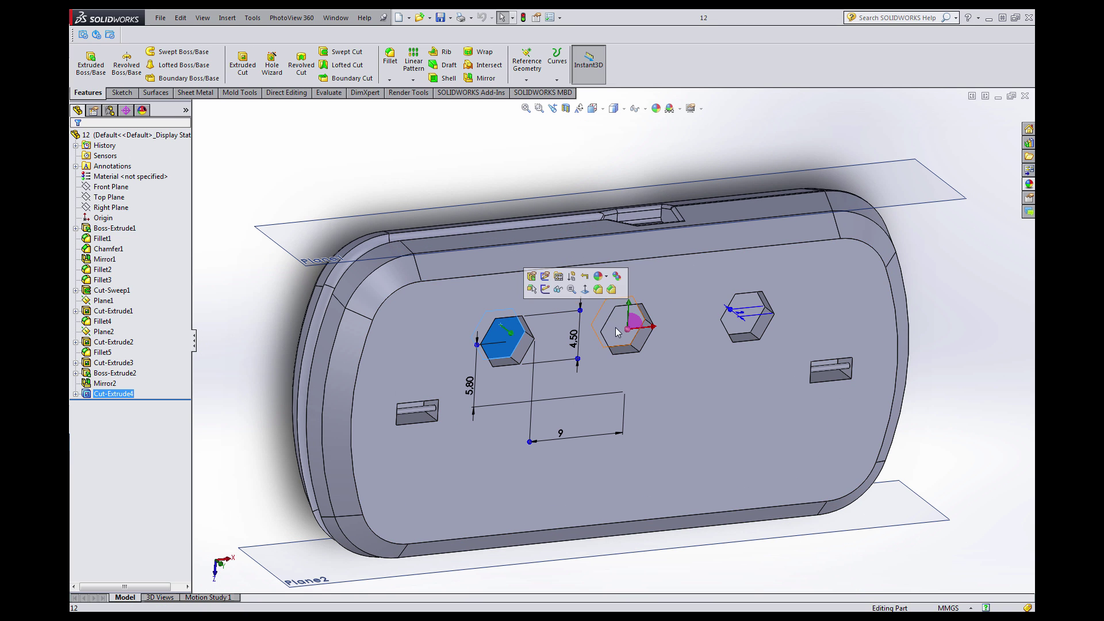
left_click(745, 320)
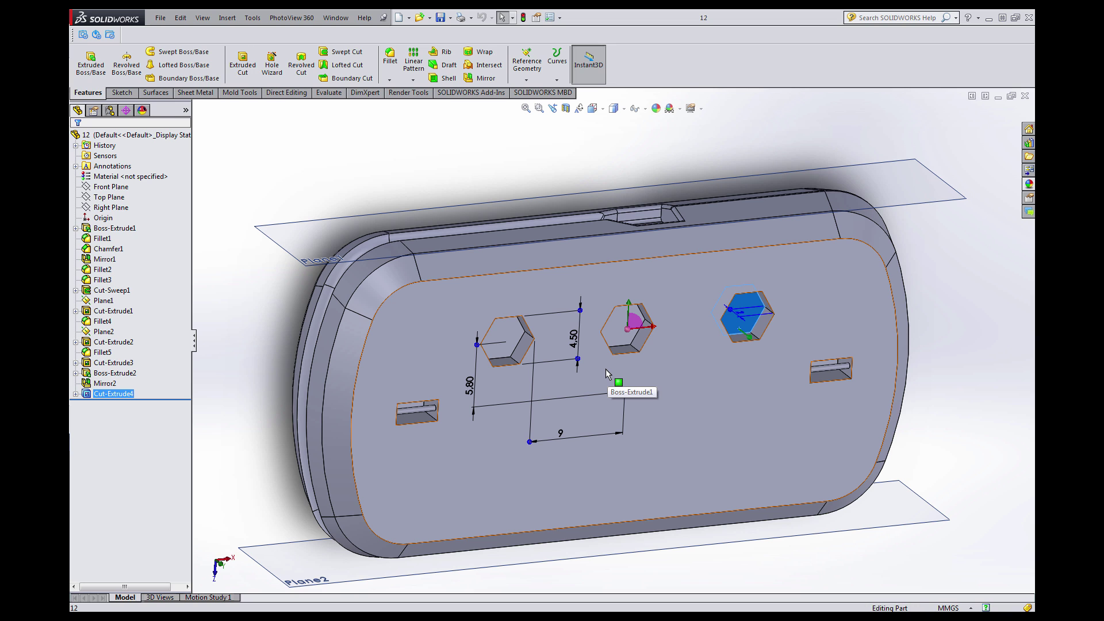
scroll(608, 374, "up", 3)
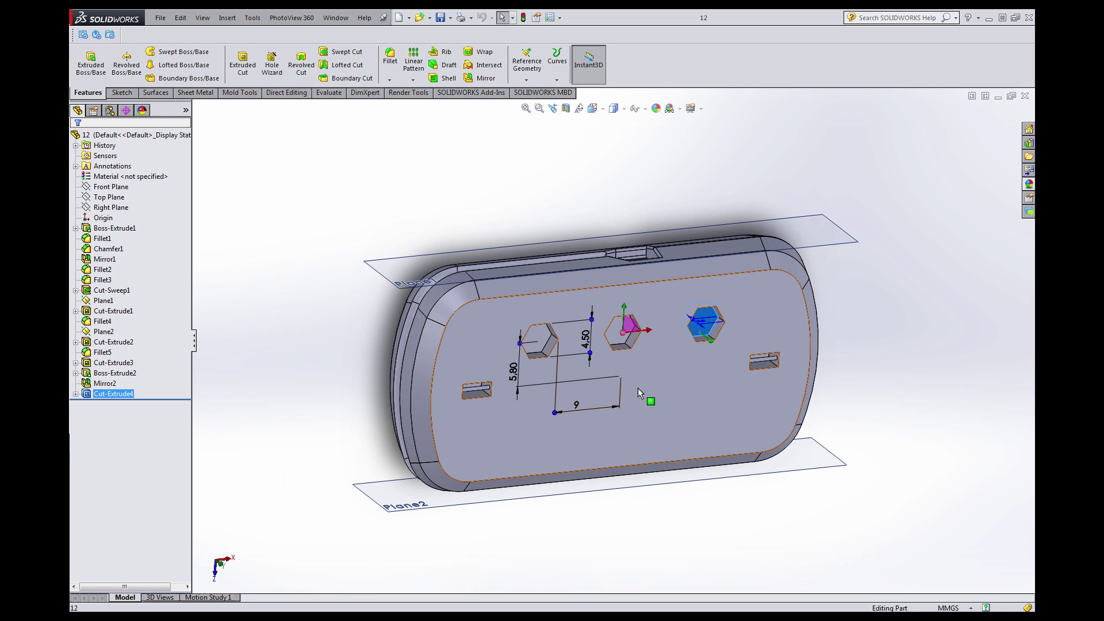
key("Escape")
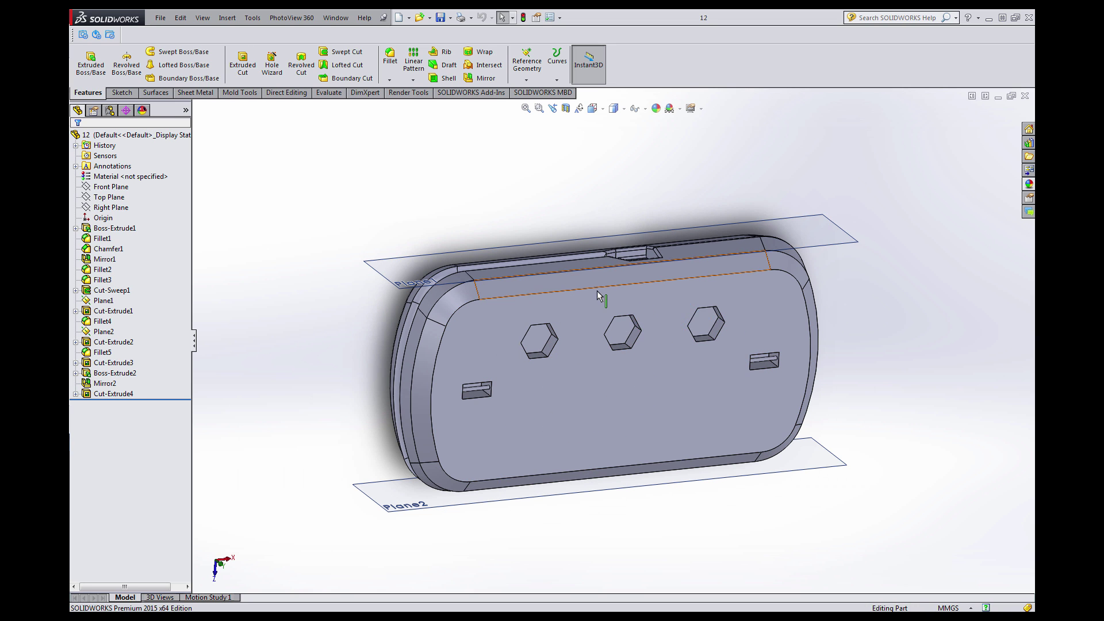
scroll(629, 311, "down", 2)
middle_click_drag(607, 344, 618, 351)
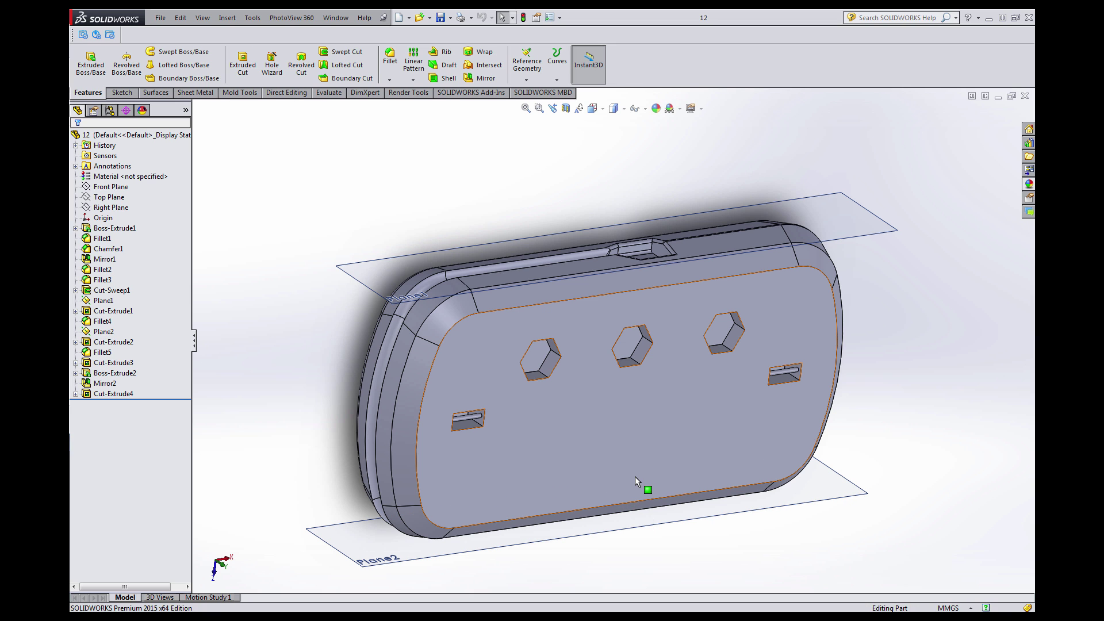
scroll(626, 479, "up", 2)
scroll(626, 479, "down", 1)
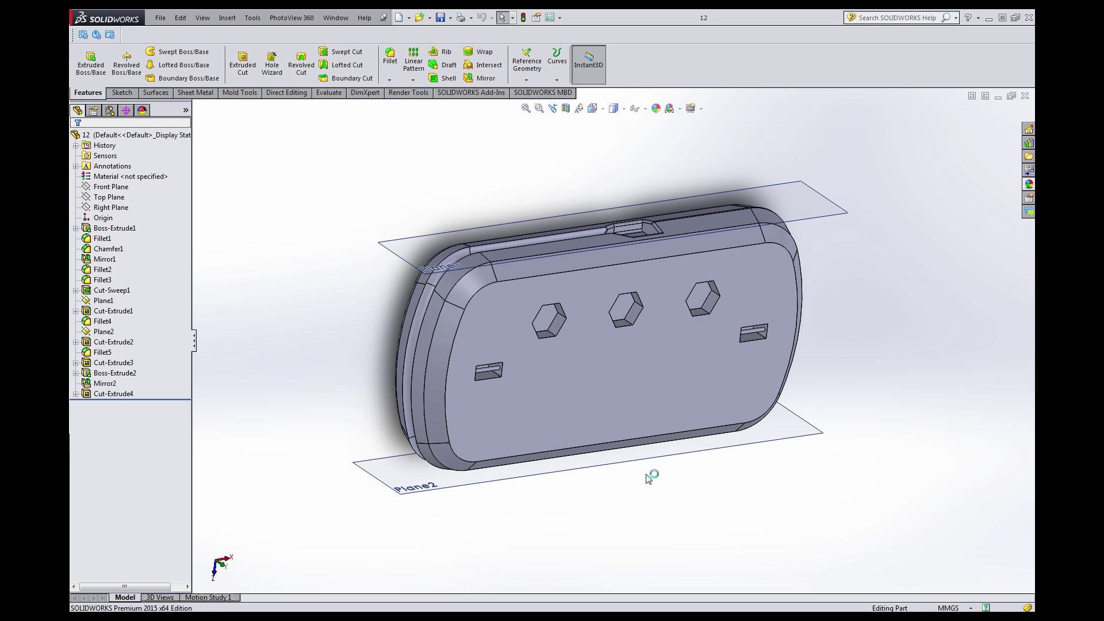
scroll(591, 380, "down", 1)
middle_click_drag(593, 364, 578, 313)
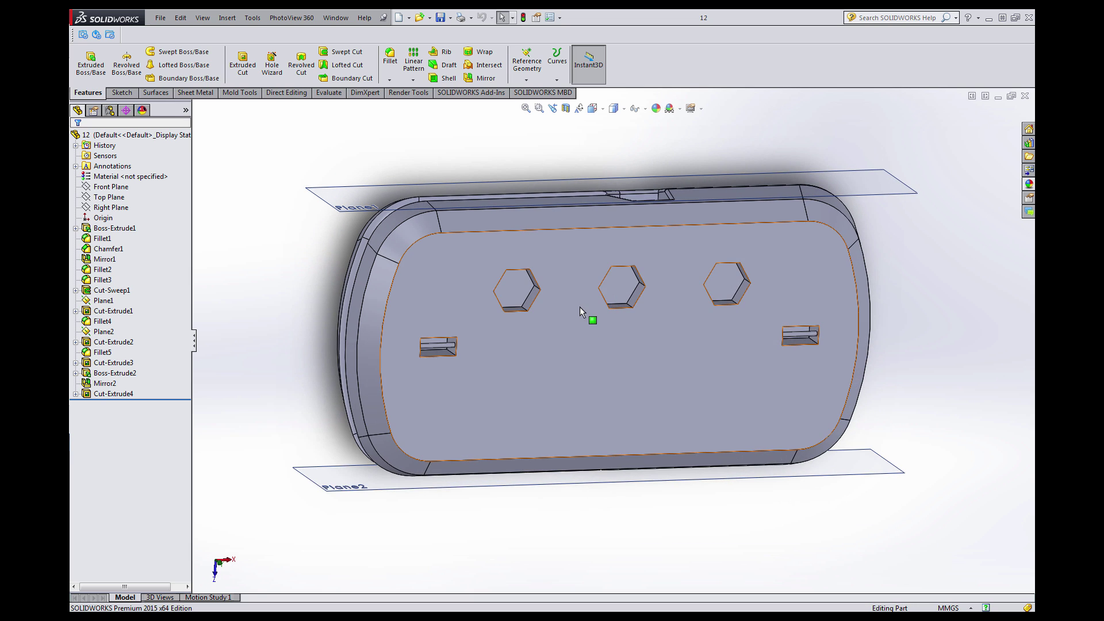
scroll(580, 305, "down", 1)
scroll(816, 310, "up", 2)
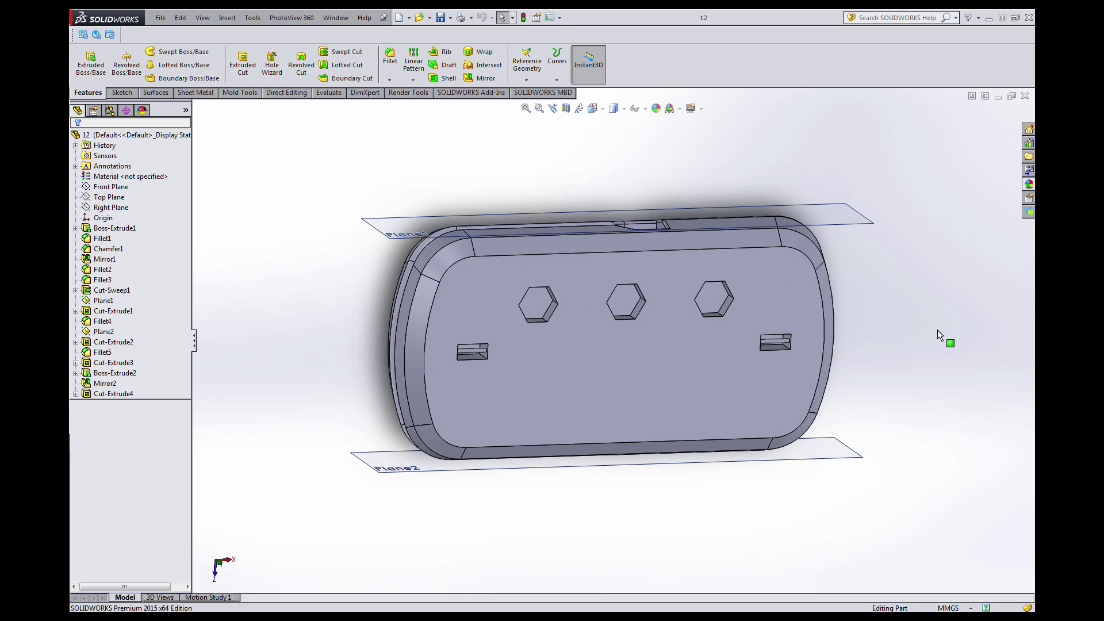
scroll(630, 319, "down", 1)
scroll(561, 319, "down", 1)
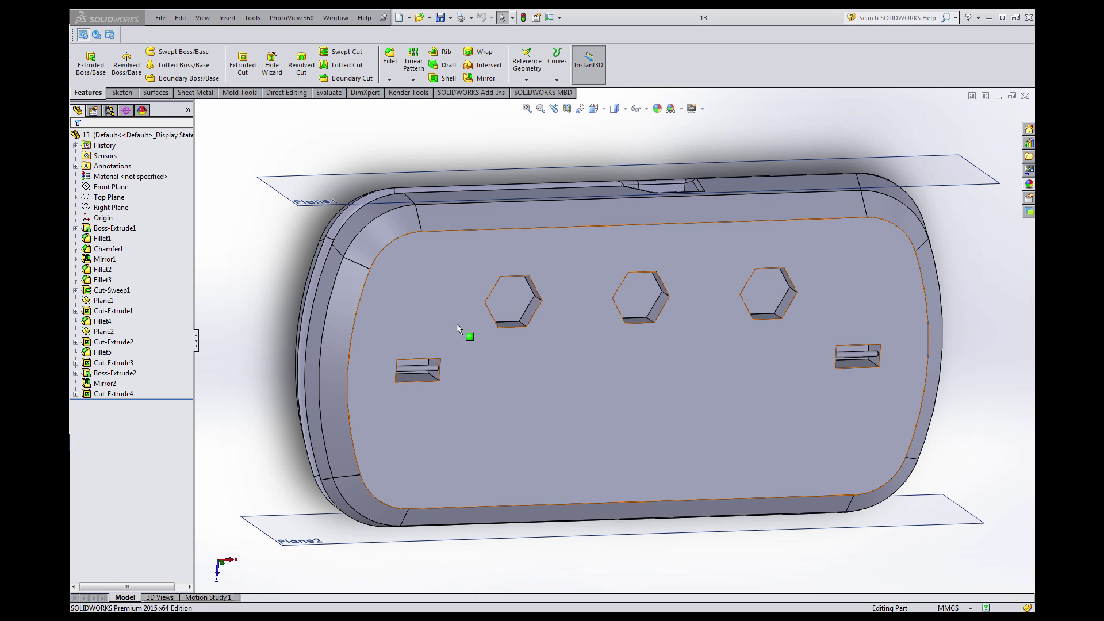
Open a new sketch on the floor face of the left hexagonal pocket, leaving no face selected.
left_click(521, 298)
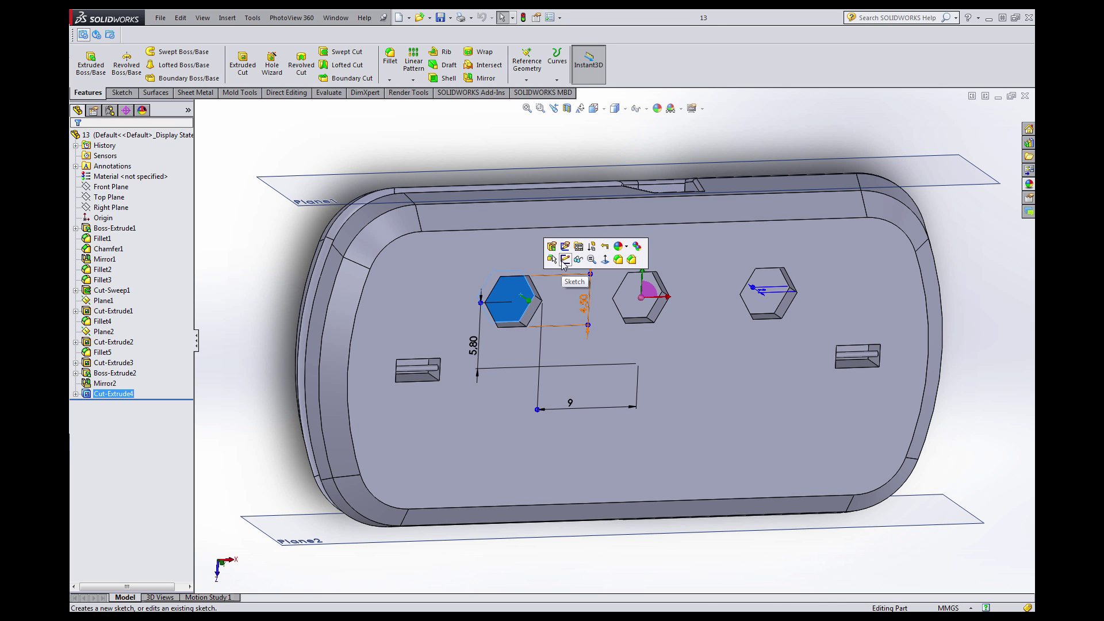
left_click(564, 260)
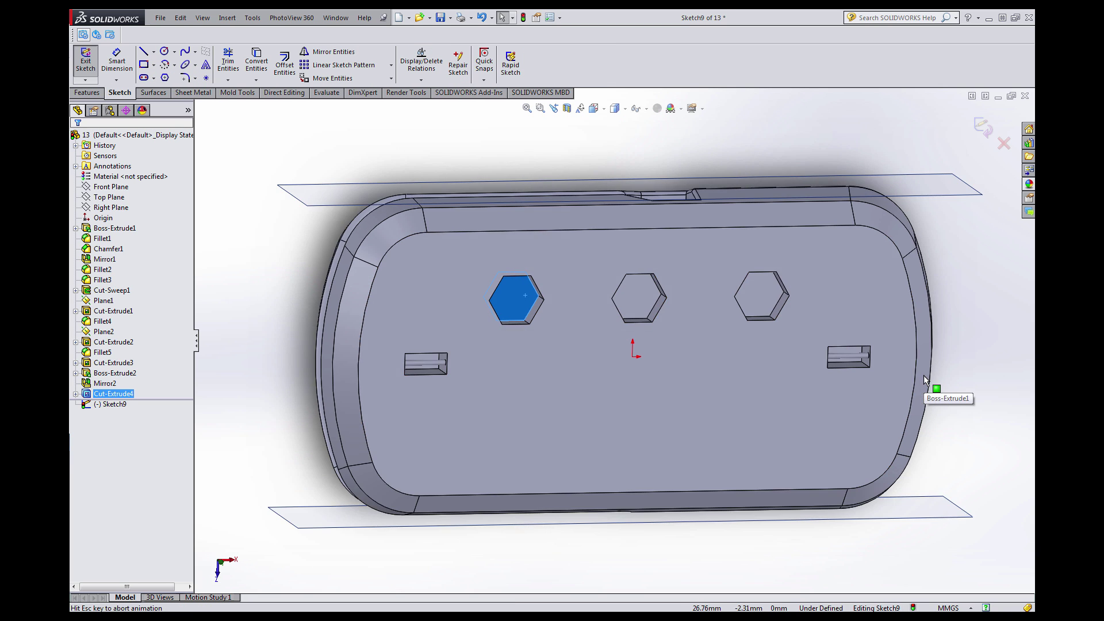
left_click(653, 168)
scroll(653, 168, "up", 3)
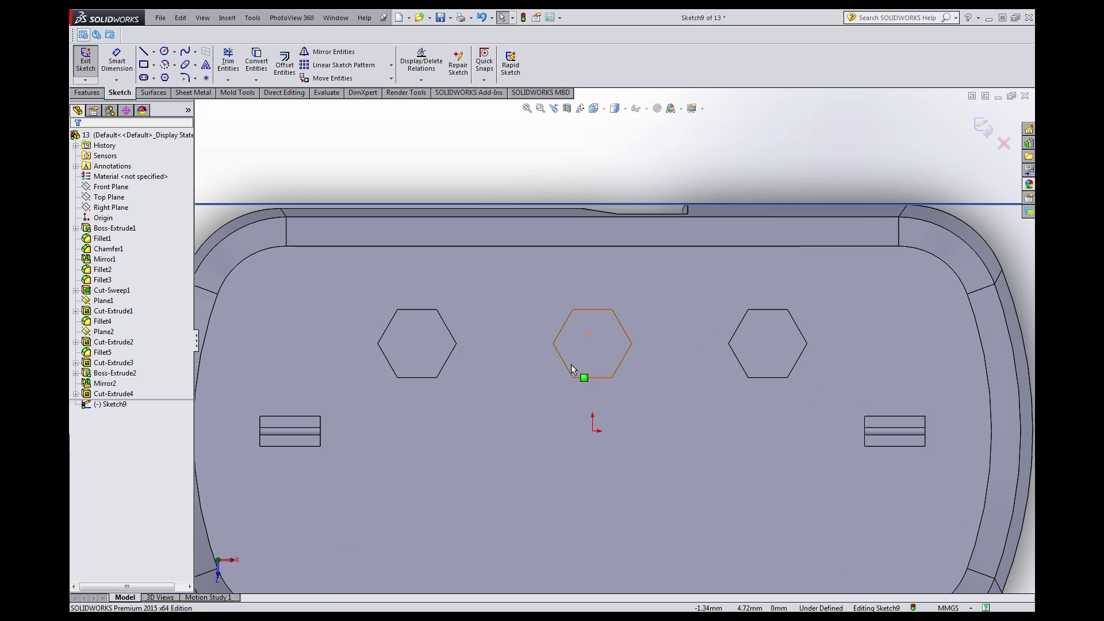
Convert the outlines of all three hexagonal pocket floor faces into sketch entities.
left_click(425, 344)
left_click(610, 338, "ctrl")
left_click(745, 343, "ctrl")
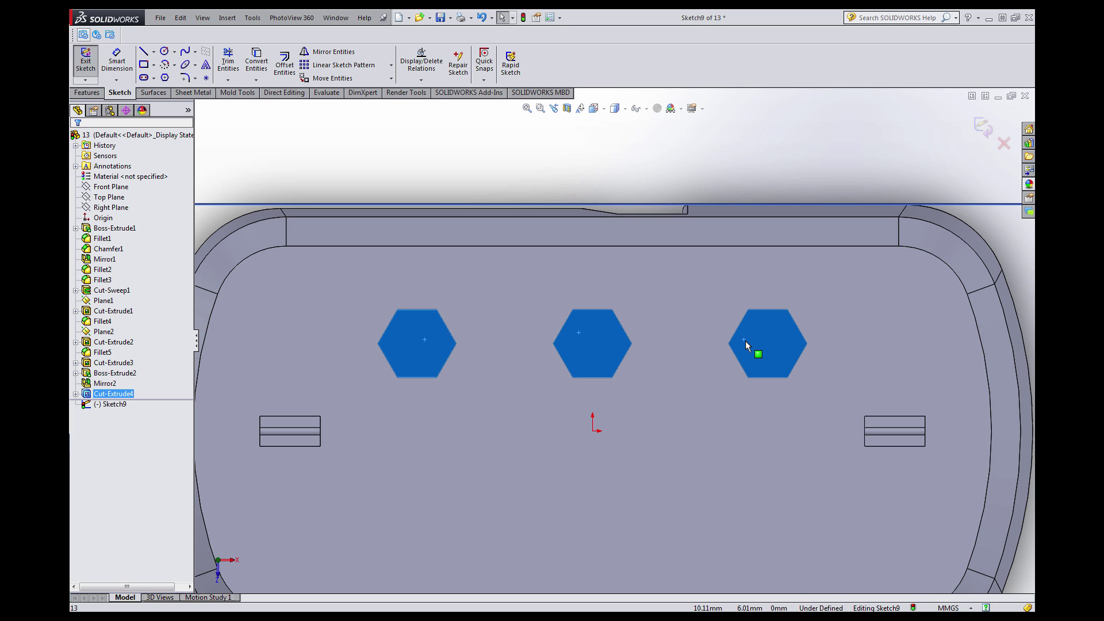
left_click(256, 64)
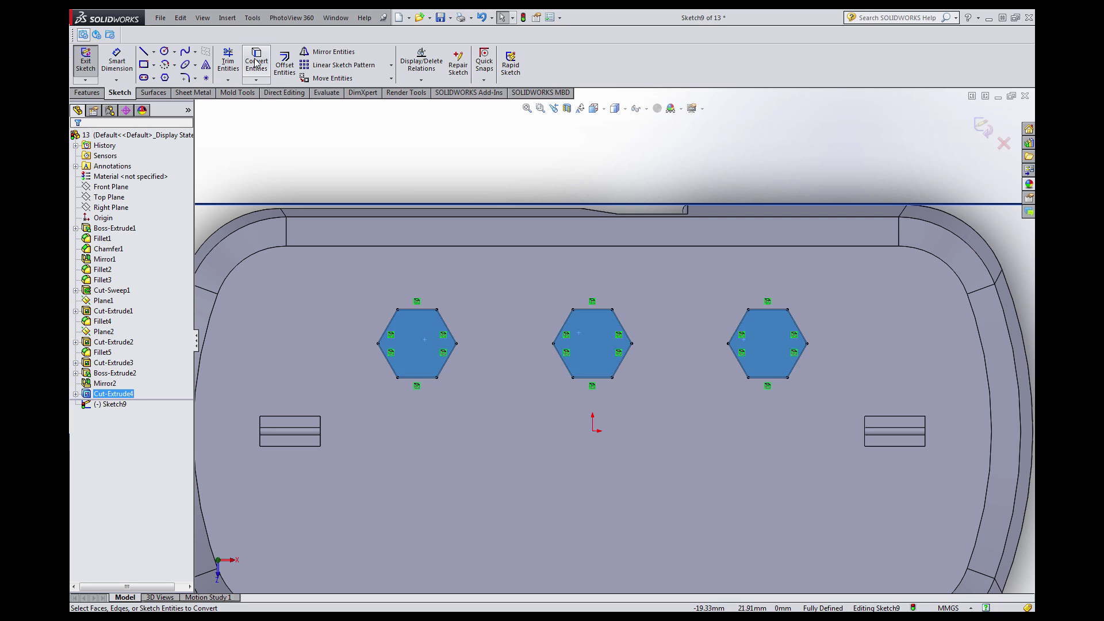
Extrude the three converted hexagons as a blind boss 2.3 mm deep with Merge result turned off.
mouse_move(481, 312)
middle_mouse_down()
mouse_move(509, 375)
mouse_move(485, 320)
mouse_move(513, 309)
mouse_move(535, 326)
middle_mouse_up()
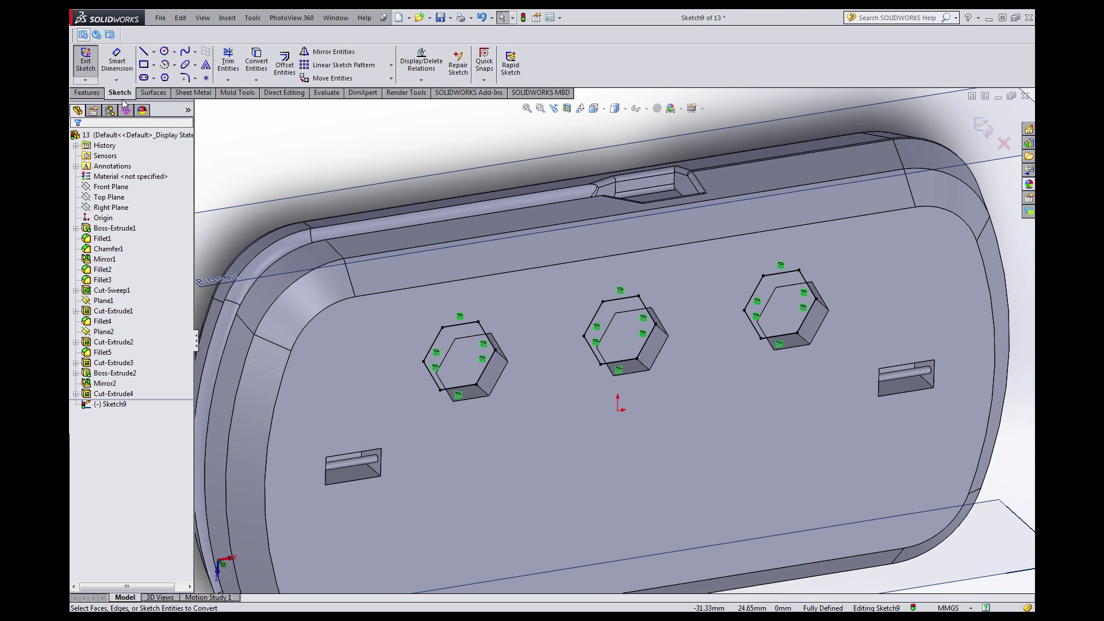
left_click(86, 92)
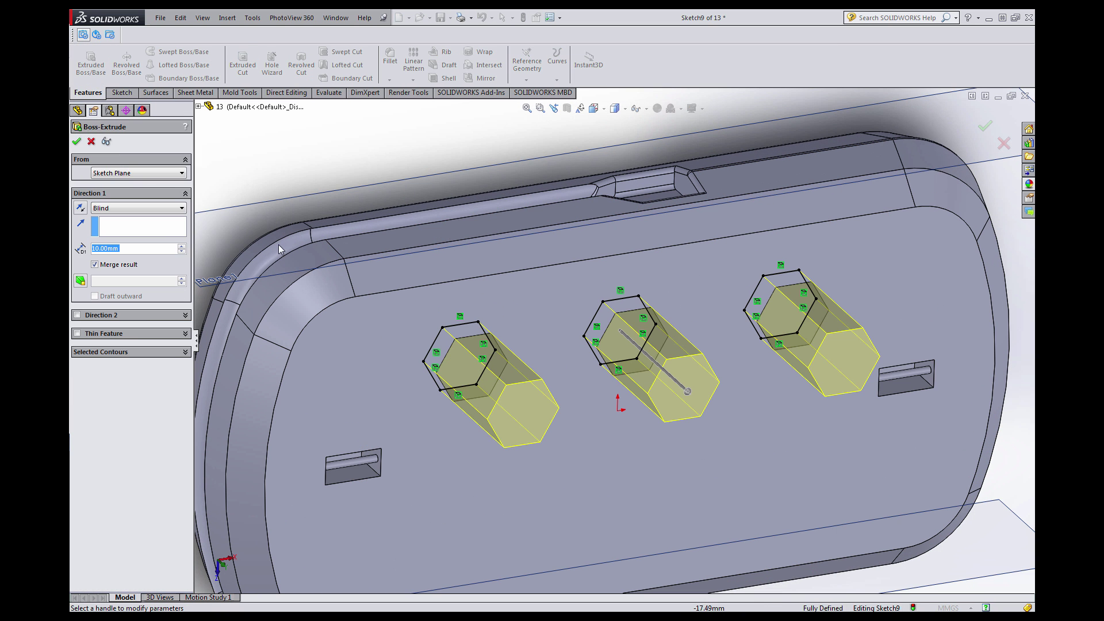
type("2.3")
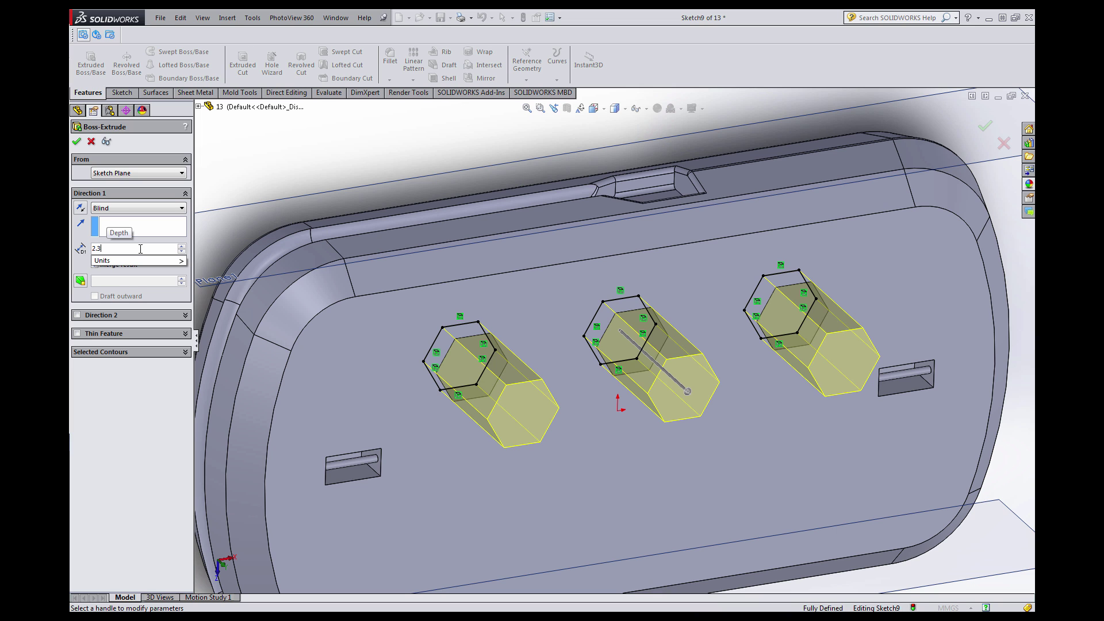
key("Return")
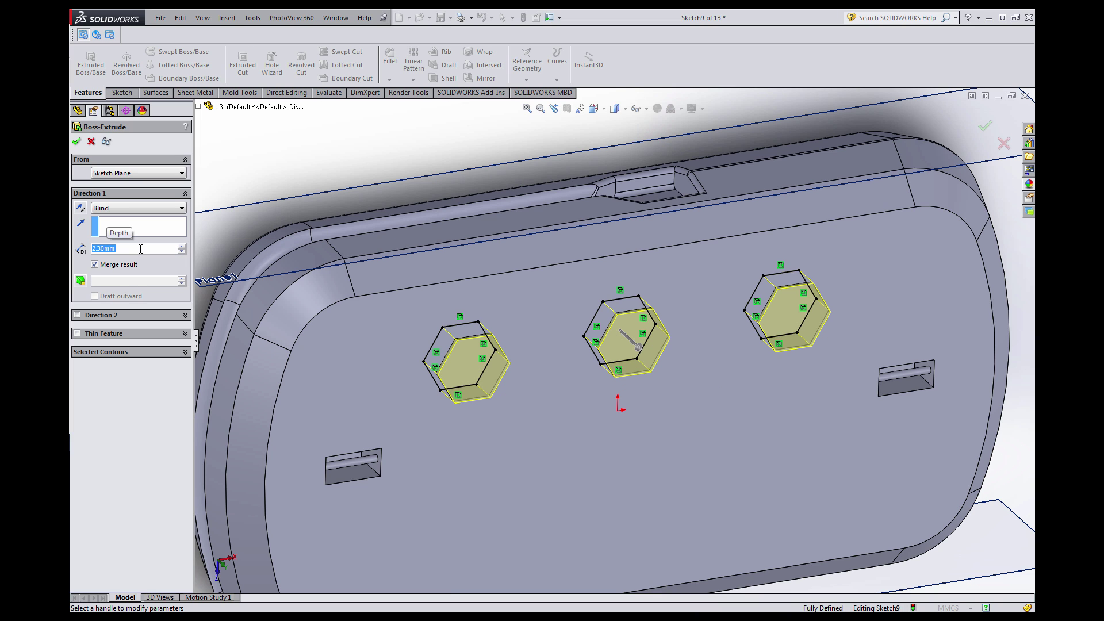
scroll(497, 243, "up", 5)
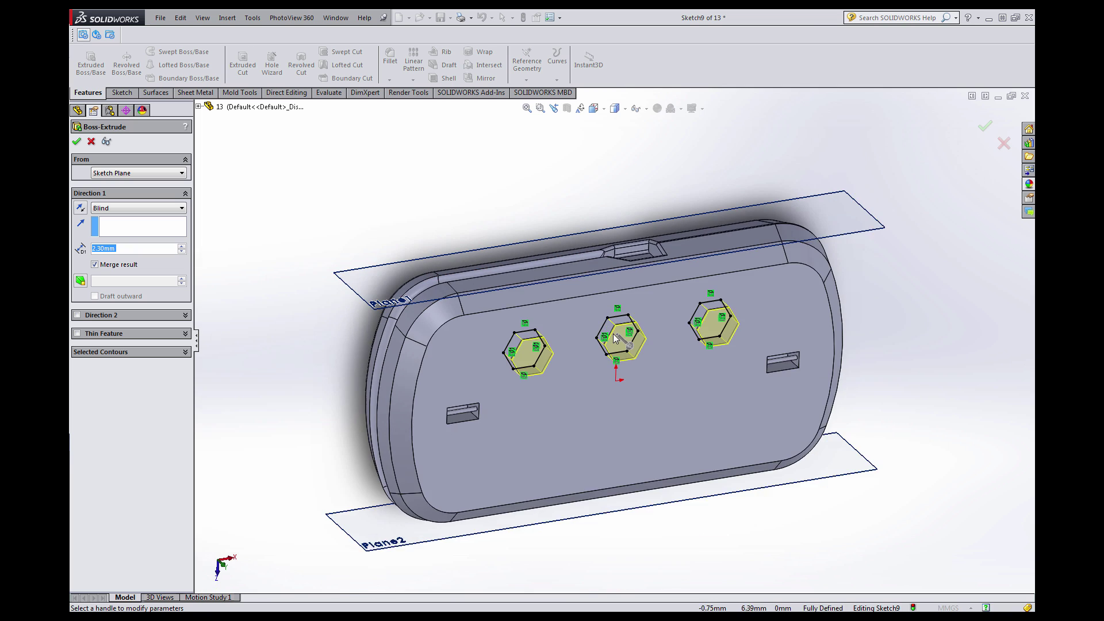
scroll(435, 204, "down", 4)
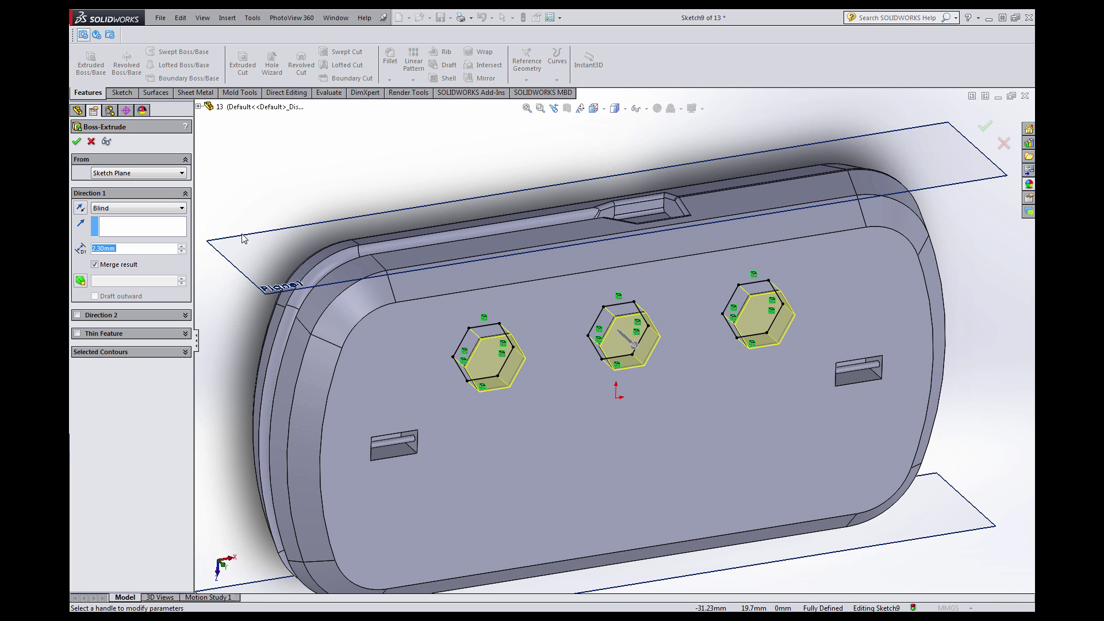
left_click(94, 265)
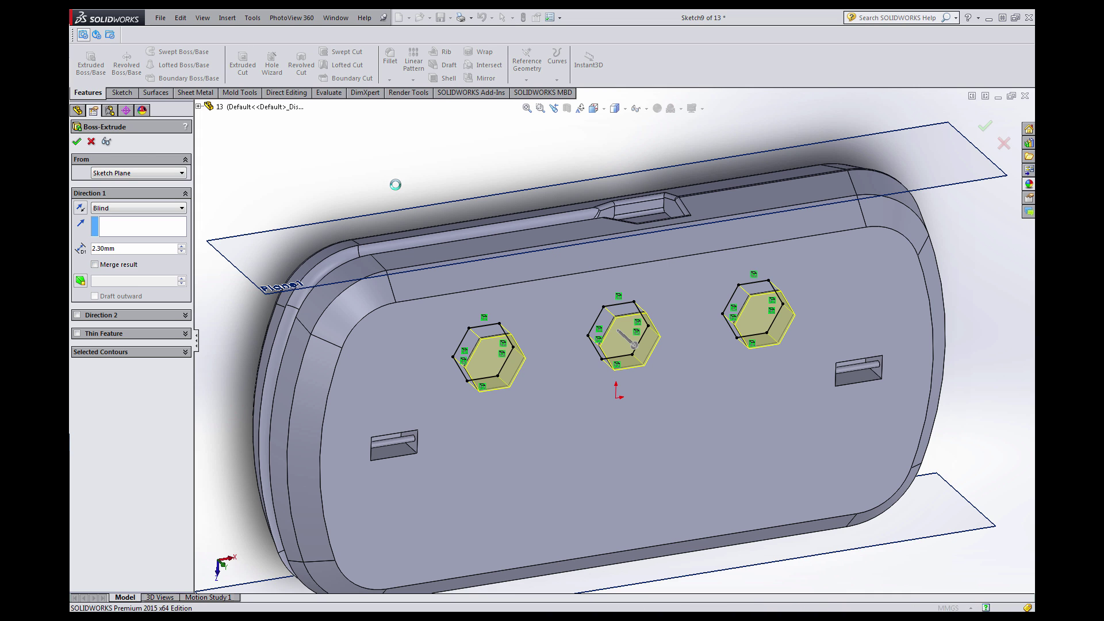
key("Return")
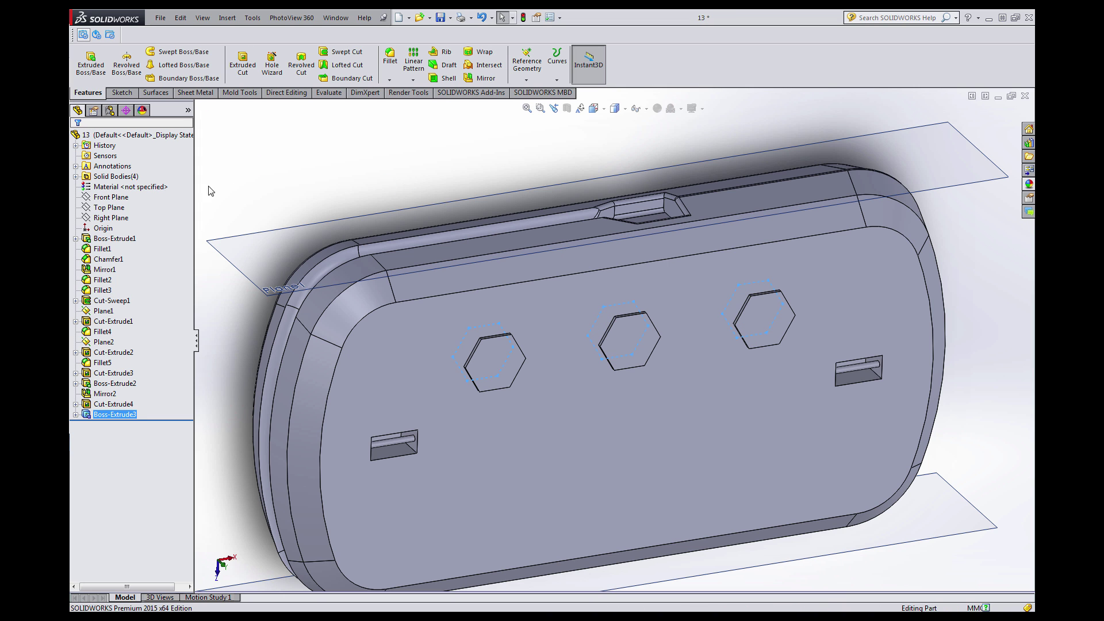
Examine the solid bodies by highlighting the main case body and the three separate hexagonal bodies.
left_click(125, 177)
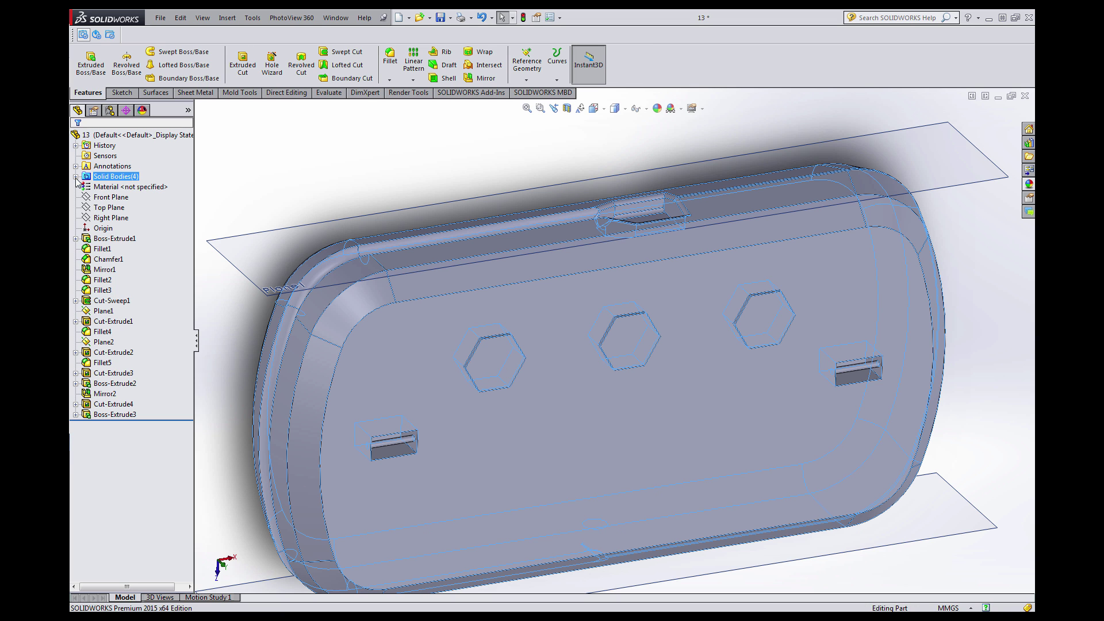
left_click(76, 176)
left_click(124, 186)
key("f")
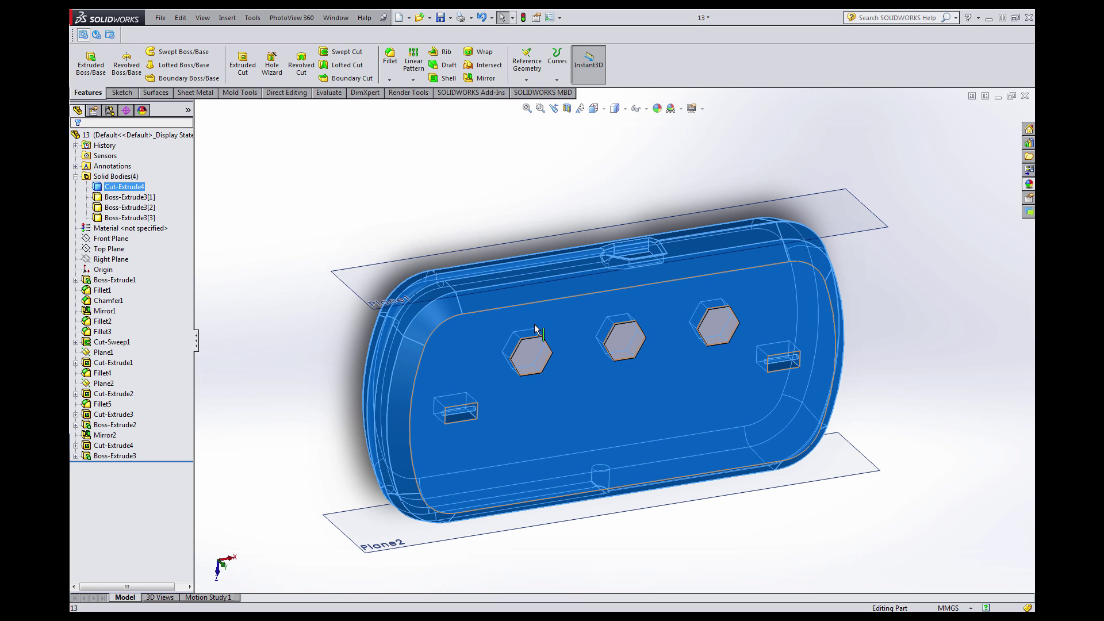
scroll(590, 394, "down", 2)
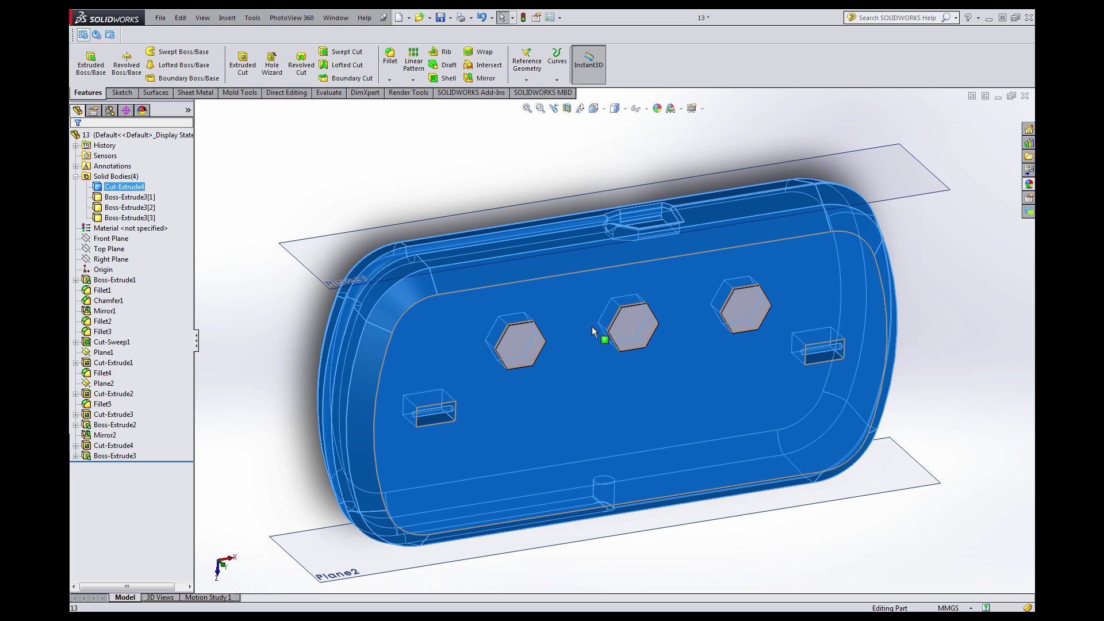
scroll(592, 326, "up", 2)
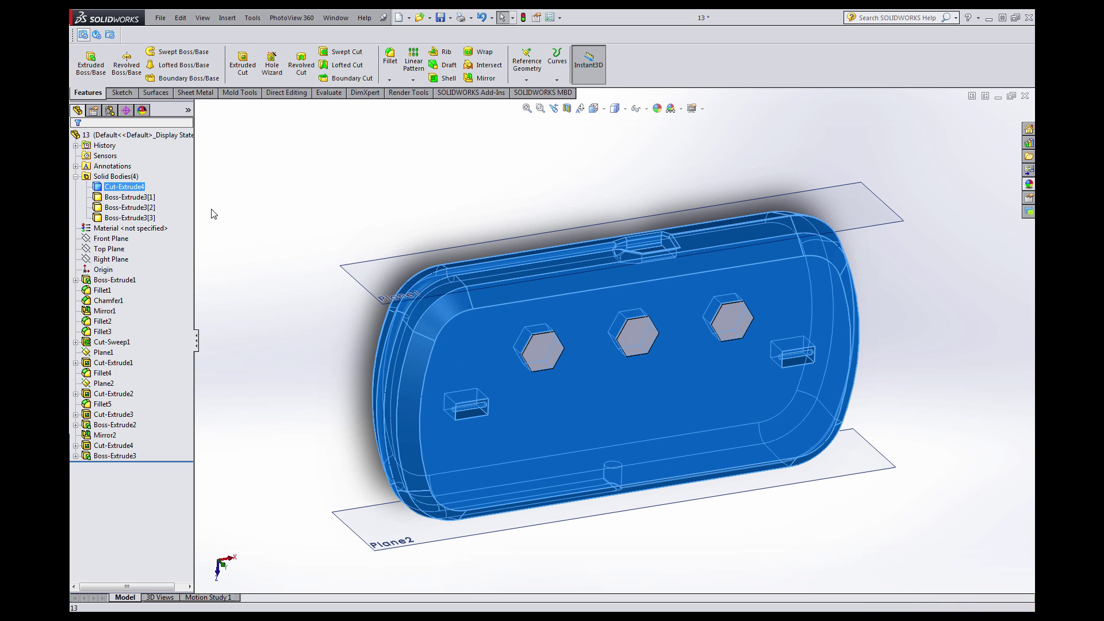
left_click(128, 196)
left_click(132, 207, "ctrl")
left_click(143, 218, "ctrl")
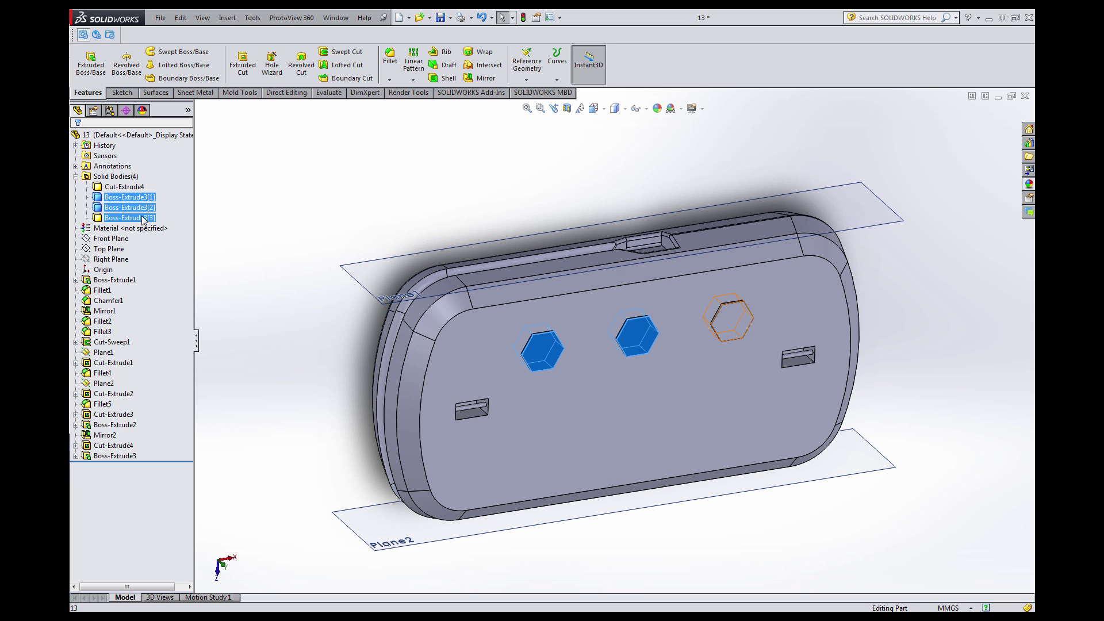
left_click(338, 230)
scroll(586, 315, "down", 1)
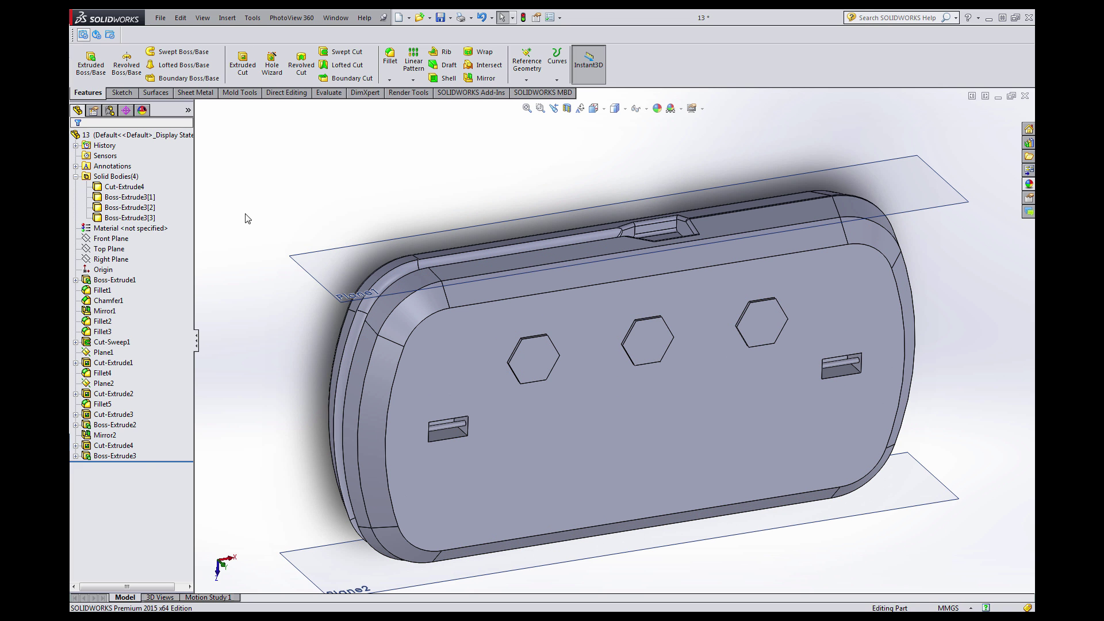
Edit the 2.3 mm hexagon extrusion to turn on Merge result and look over the part.
left_click(133, 425)
left_click(140, 429)
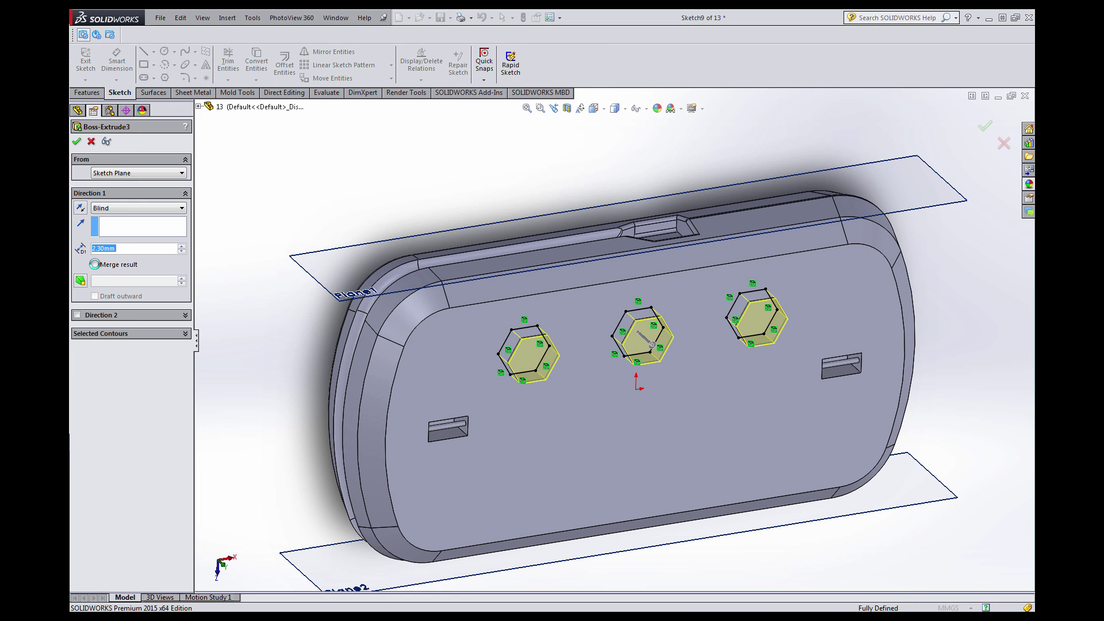
left_click(95, 265)
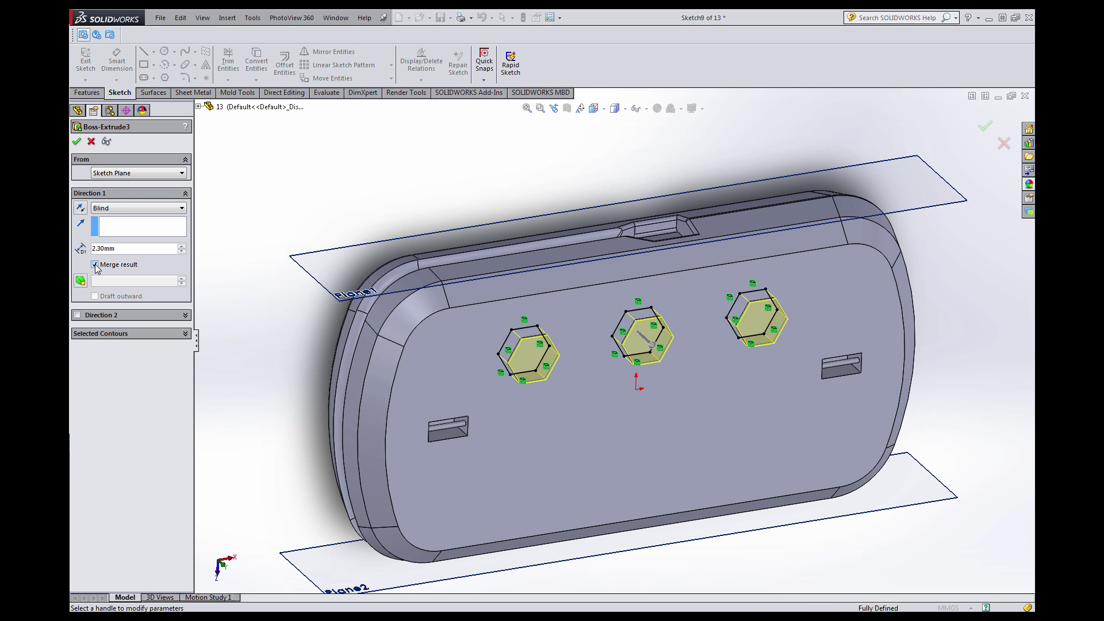
left_click(77, 142)
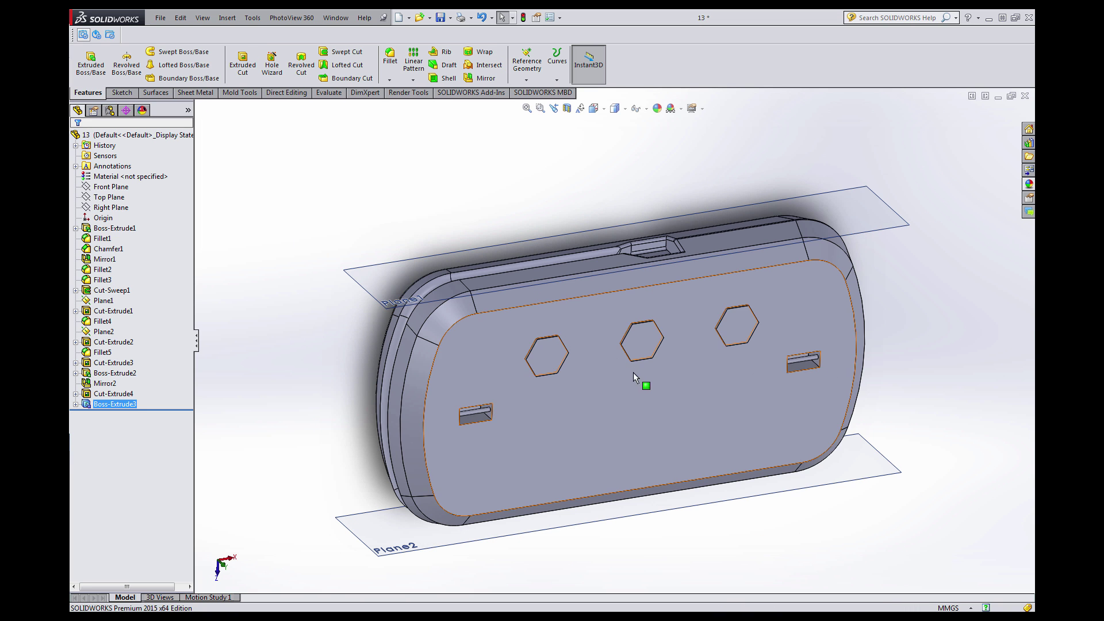
scroll(633, 378, "up", 3)
scroll(657, 377, "down", 2)
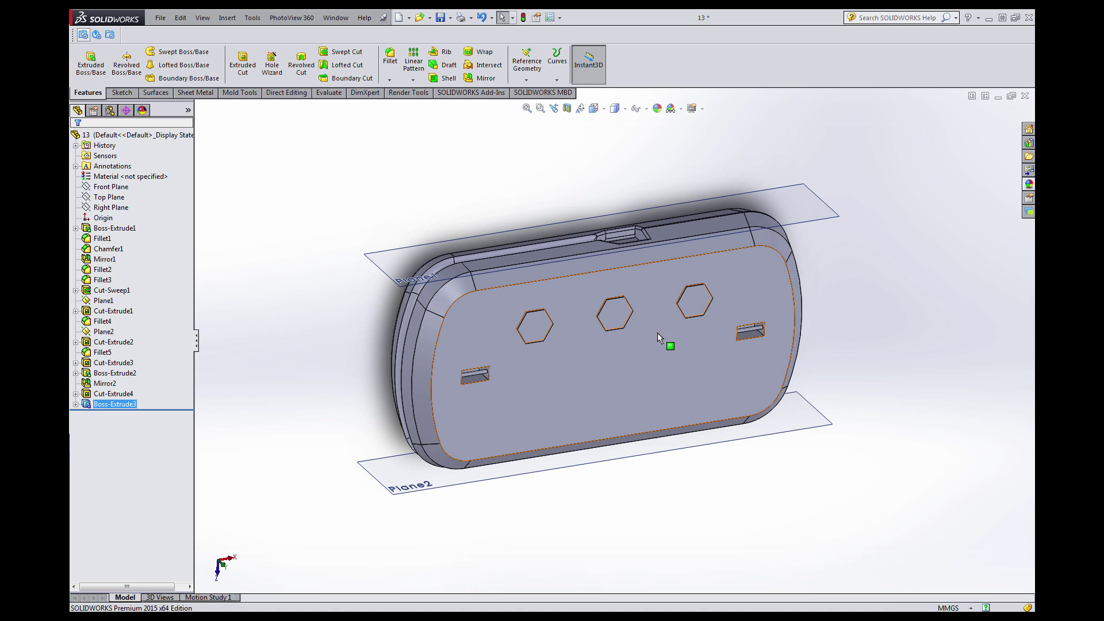
scroll(615, 310, "down", 2)
left_click(488, 196)
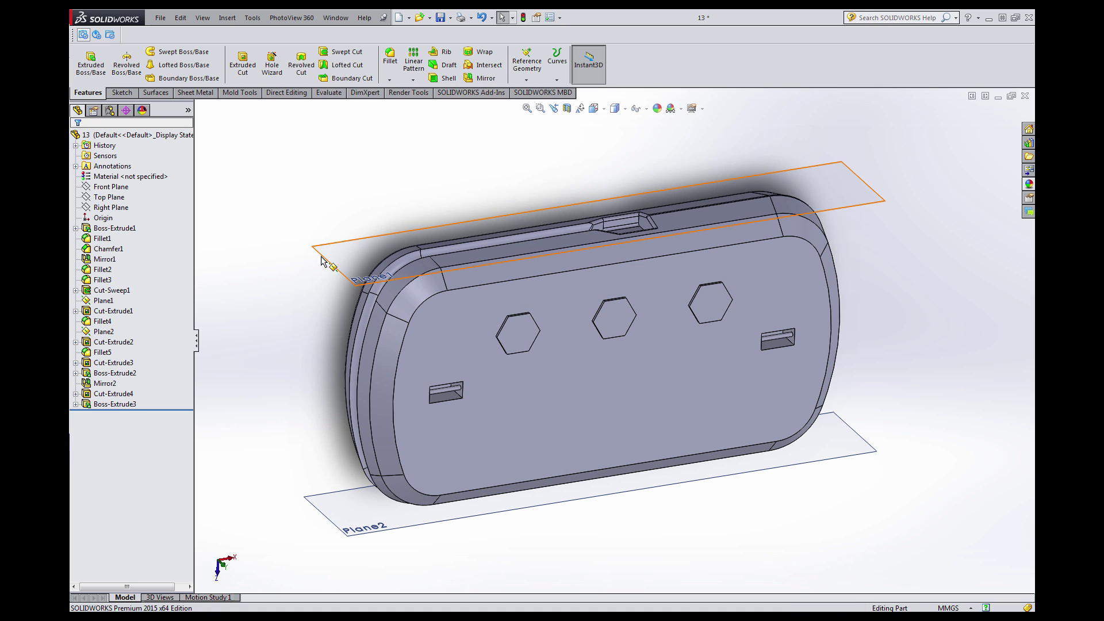
Edit the hexagon extrusion again to turn off Merge result, keeping the hexagons as separate bodies.
left_click(124, 404)
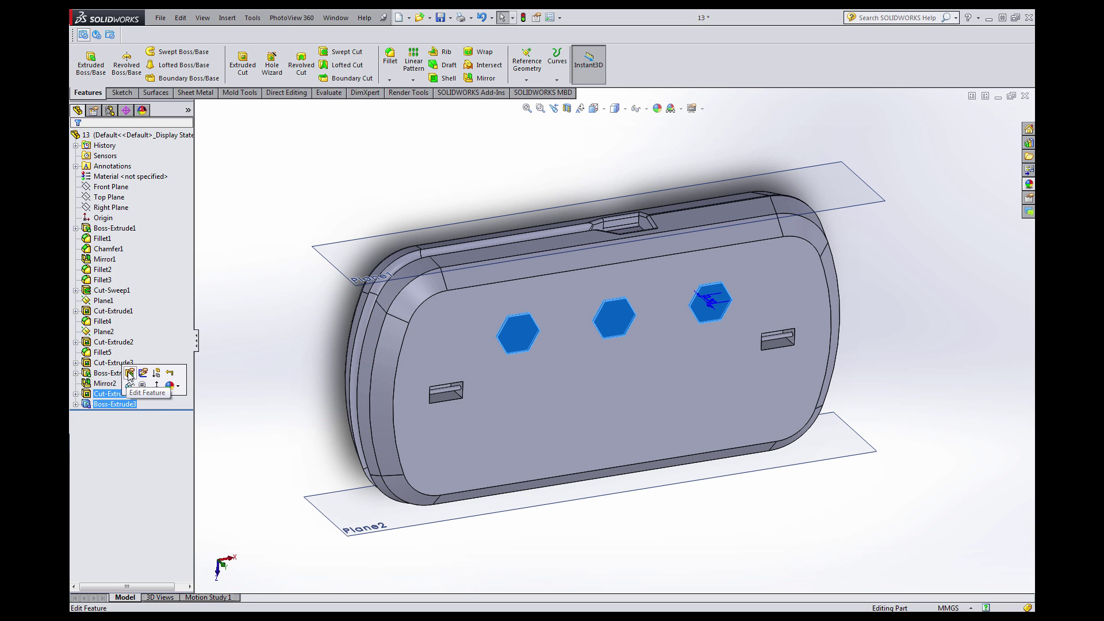
left_click(131, 378)
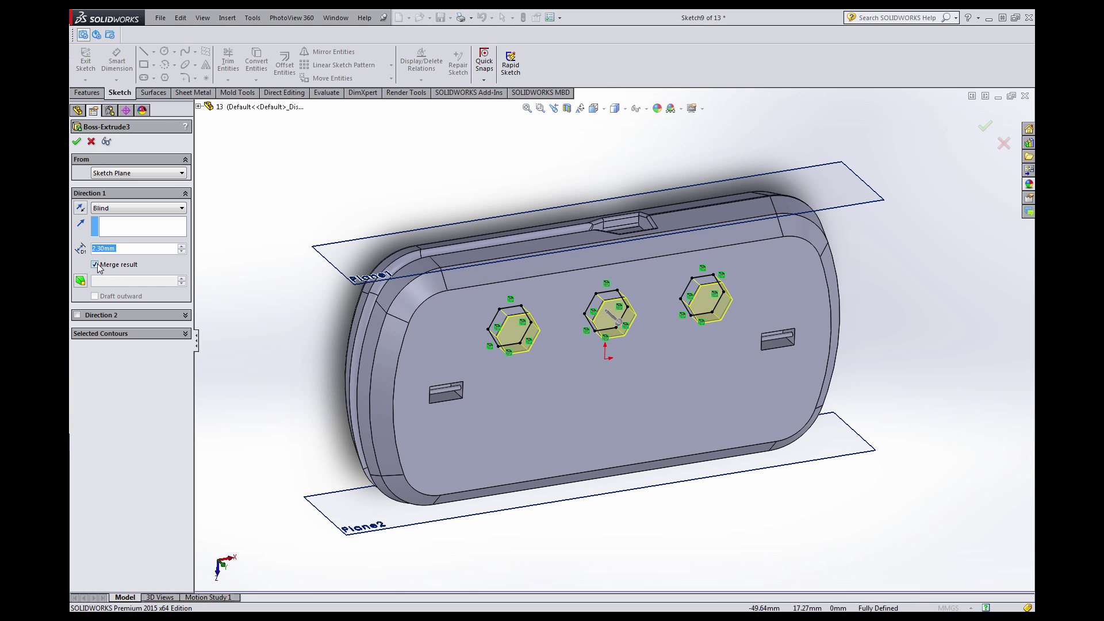
left_click(77, 141)
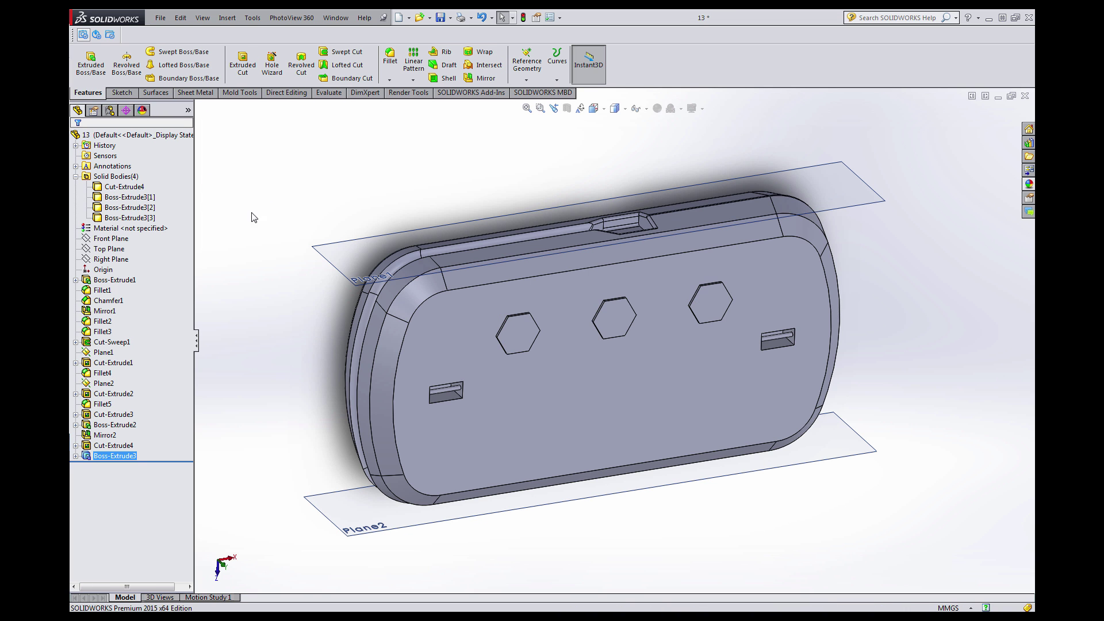
Examine the three hexagonal button bodies and how they sit in the part's large flat face.
scroll(614, 345, "up", 3)
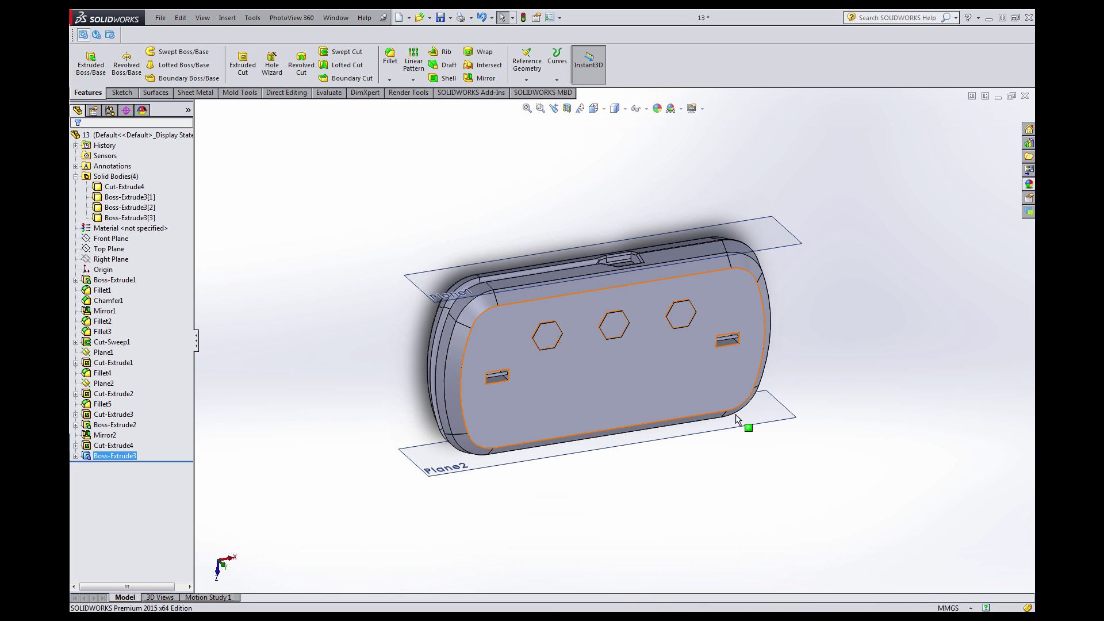
left_click(762, 445)
scroll(545, 350, "down", 2)
middle_click_drag(598, 340, 643, 352)
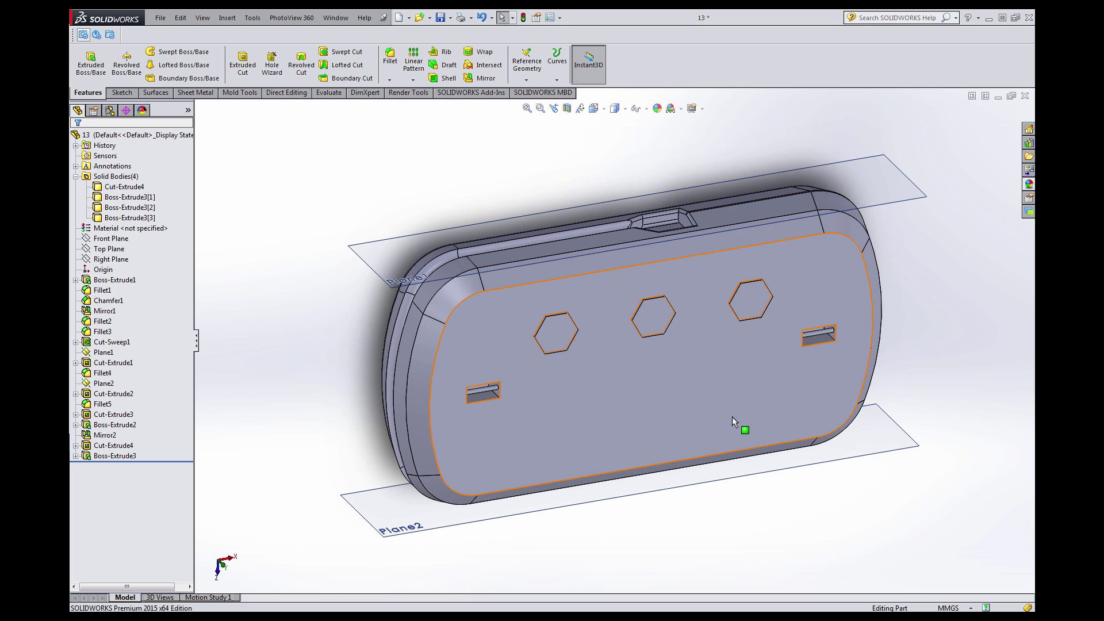
scroll(655, 335, "down", 1)
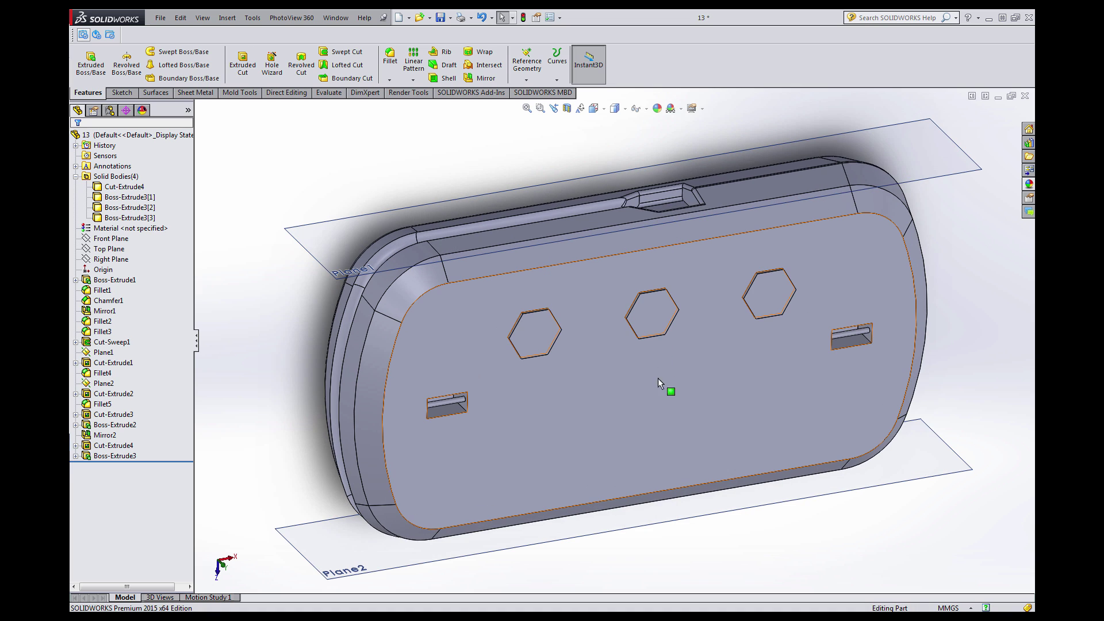
scroll(696, 380, "up", 2)
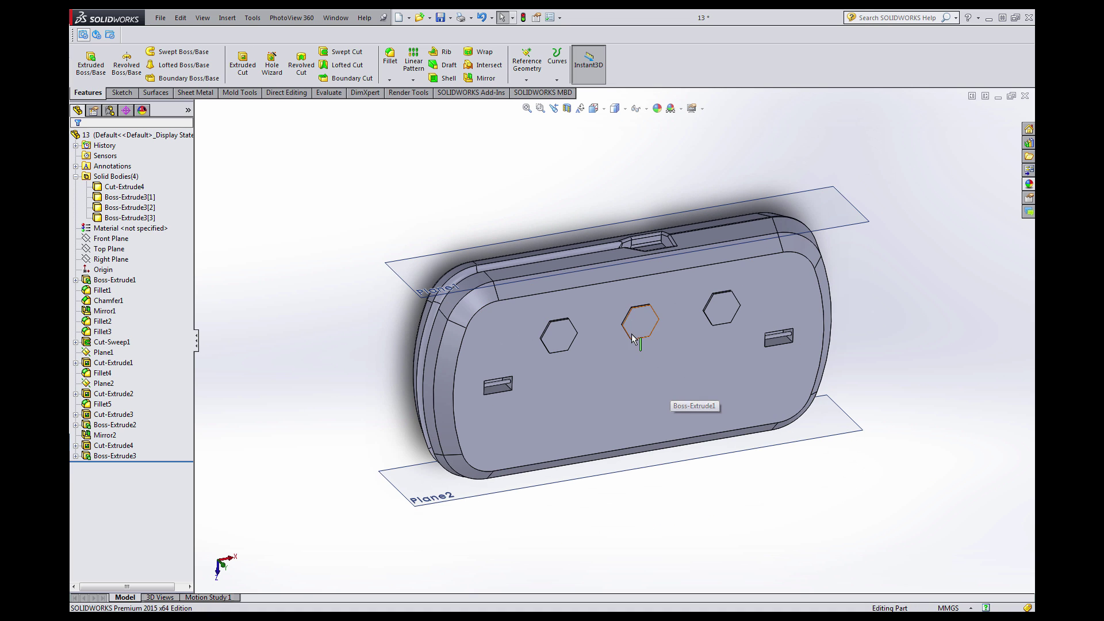
scroll(644, 351, "down", 2)
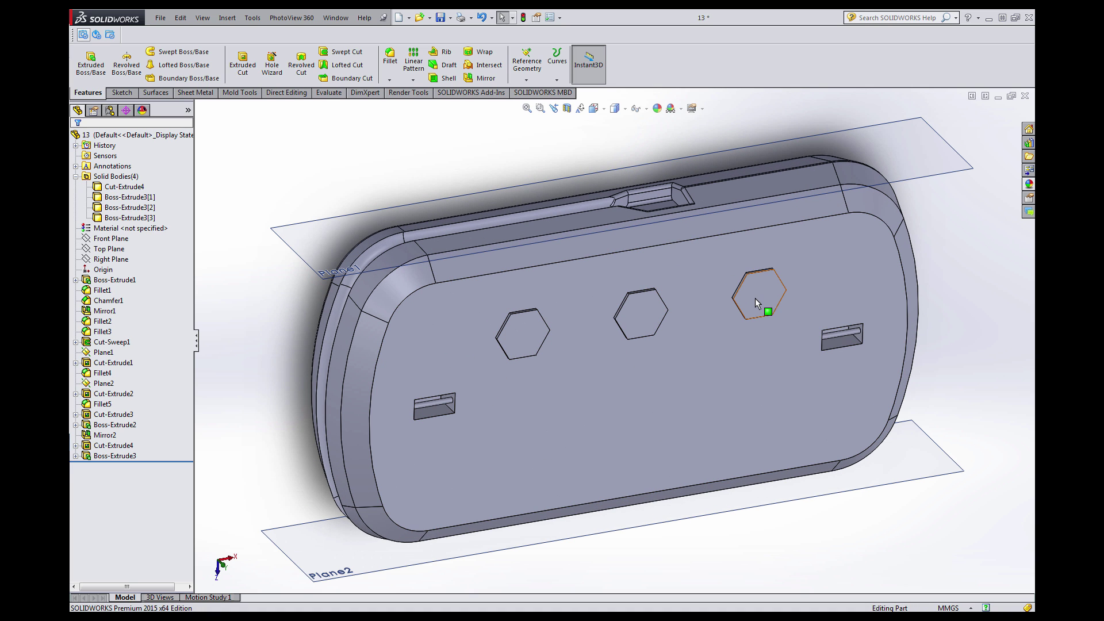
scroll(613, 336, "up", 2)
scroll(613, 336, "down", 1)
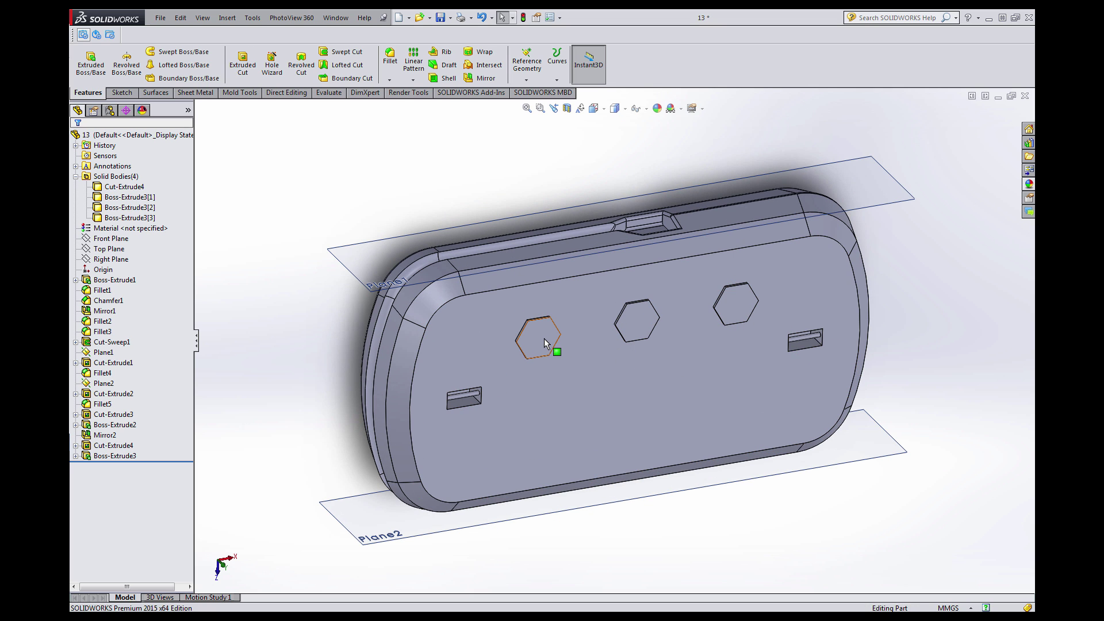
middle_click_drag(750, 396, 672, 361)
scroll(661, 364, "down", 1)
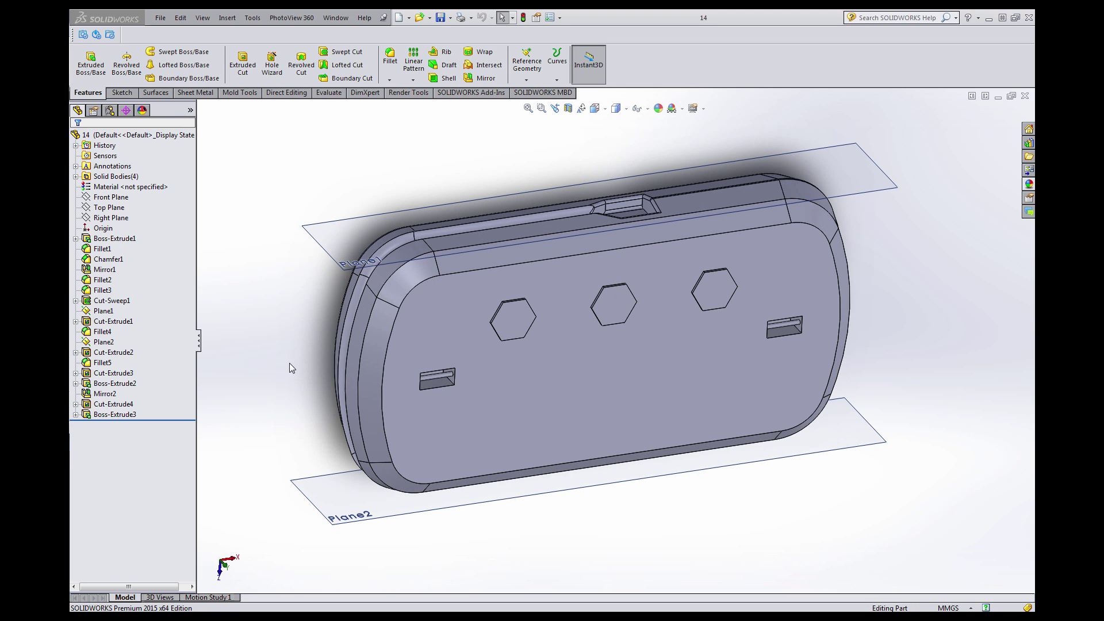
Open a new sketch on the large flat face surrounding the three hexagons.
middle_click_drag(289, 363, 547, 392)
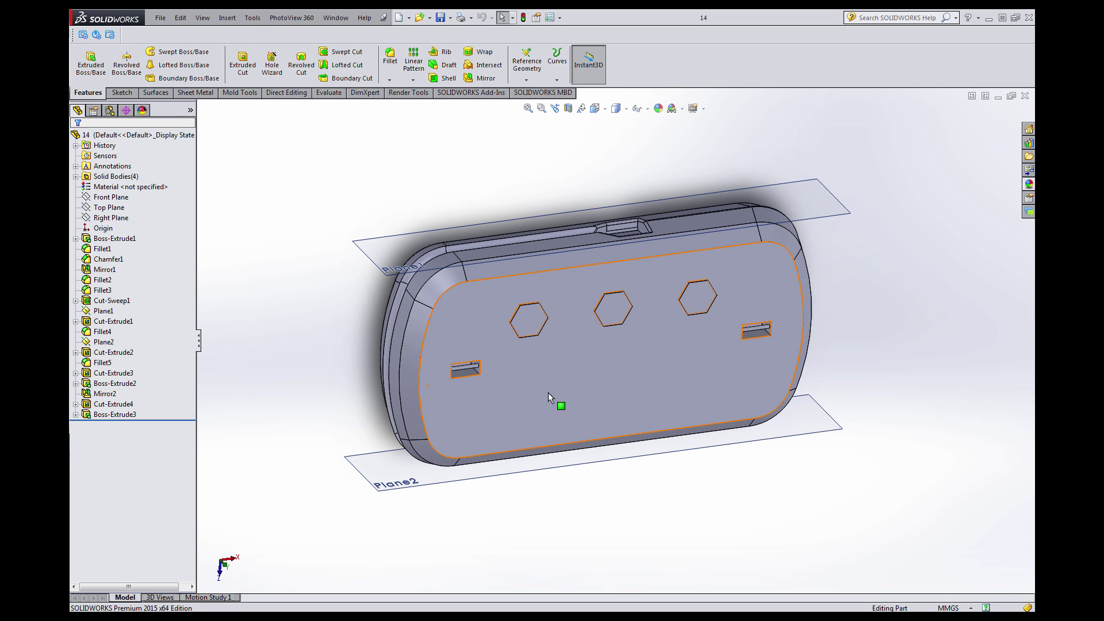
left_click(643, 392)
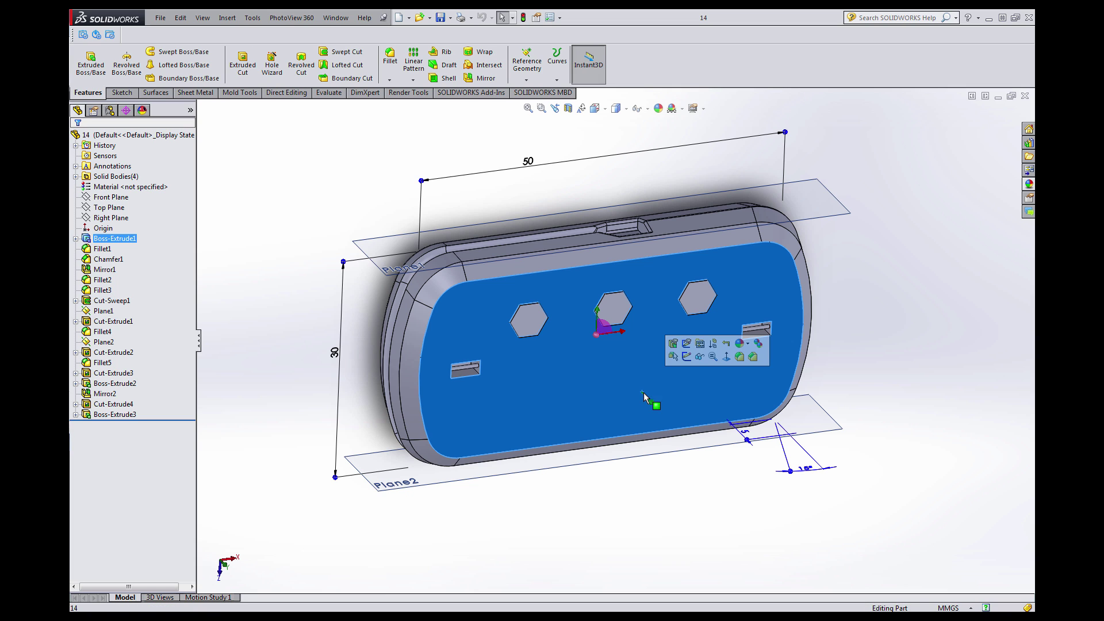
left_click(686, 357)
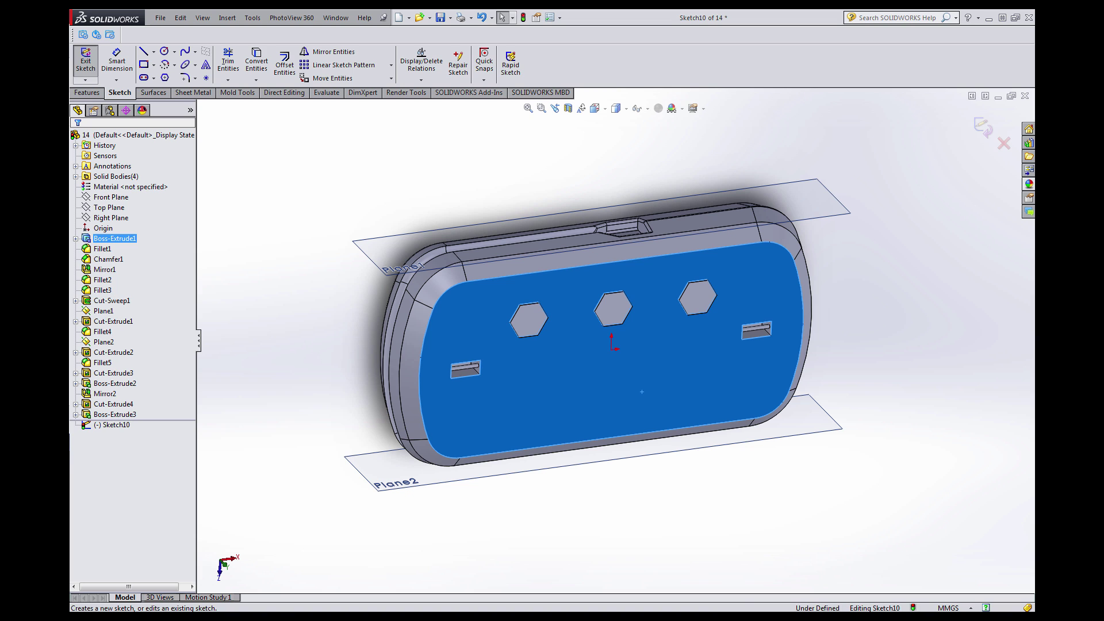
scroll(621, 288, "down", 2)
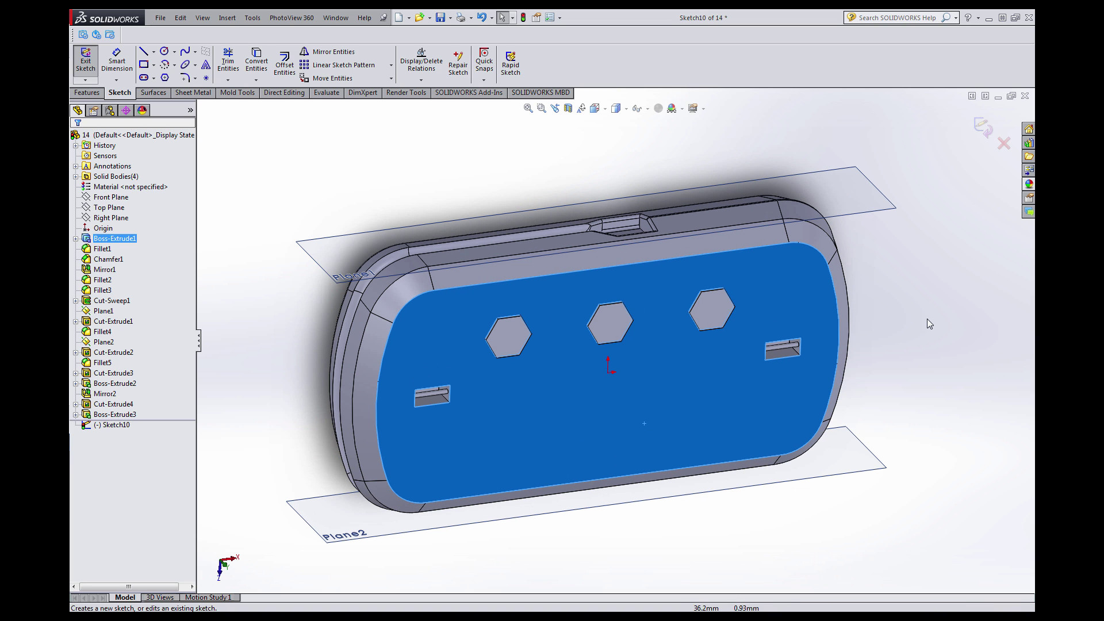
left_click(909, 315)
scroll(670, 392, "up", 2)
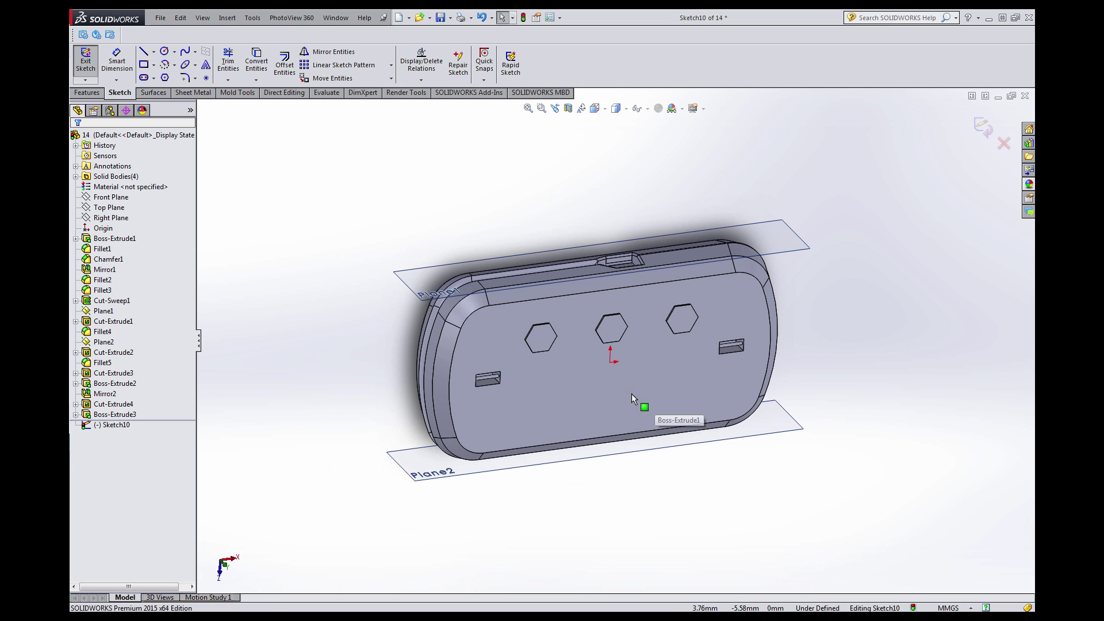
scroll(602, 385, "up", 2)
scroll(590, 316, "down", 2)
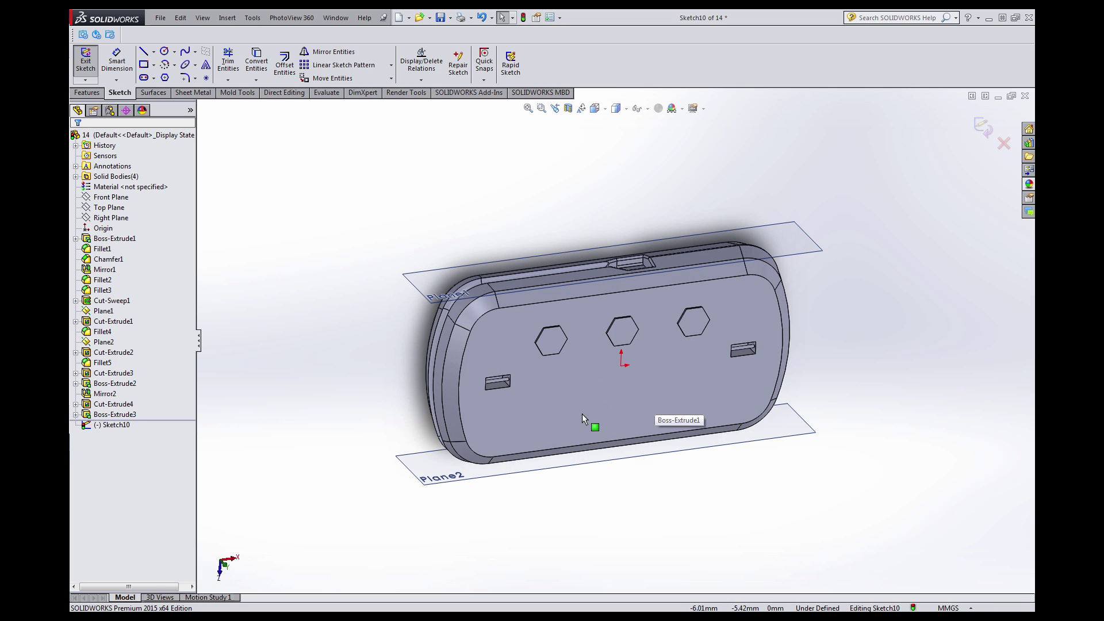
scroll(584, 408, "down", 3)
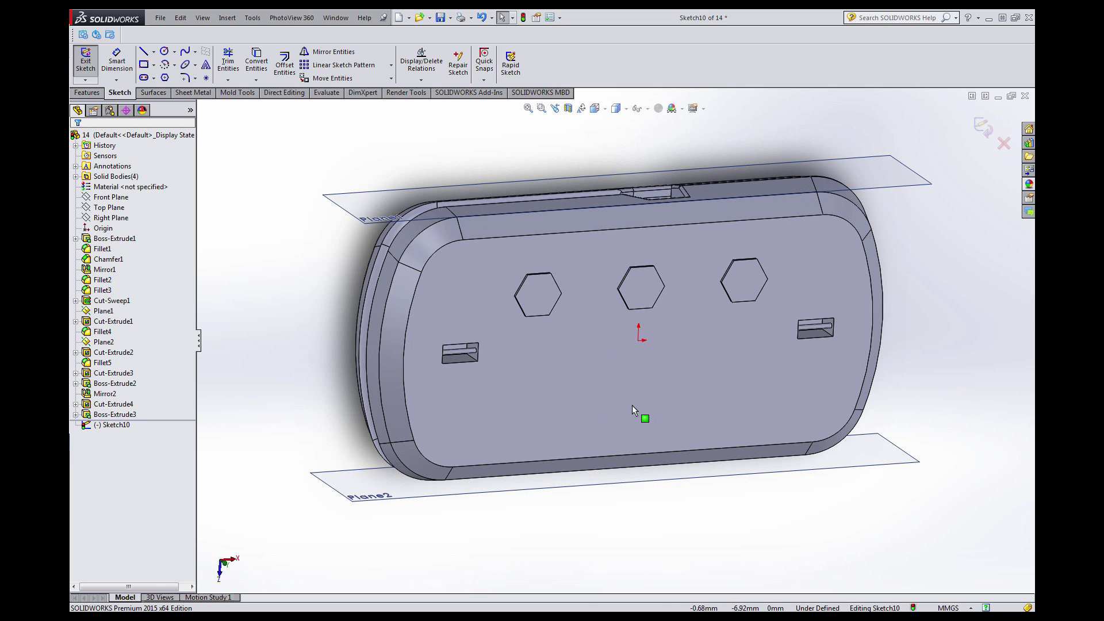
scroll(661, 398, "down", 2)
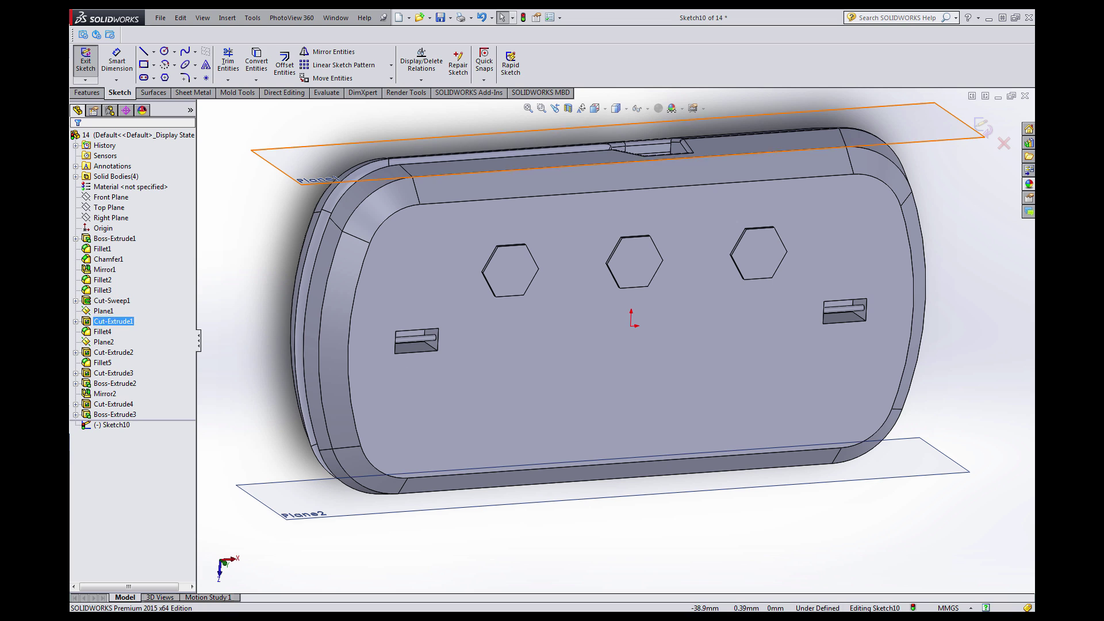
Sketch a horizontal centerline about 19 mm long on the large flat face, below the origin and roughly centred under it.
left_click(623, 367)
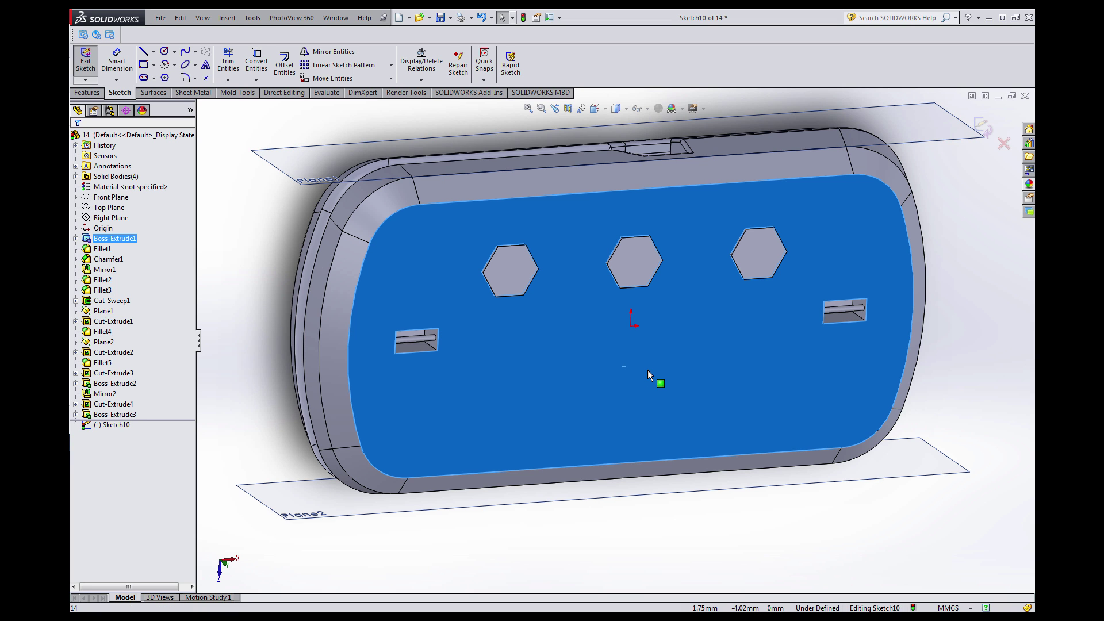
key("ctrl+8")
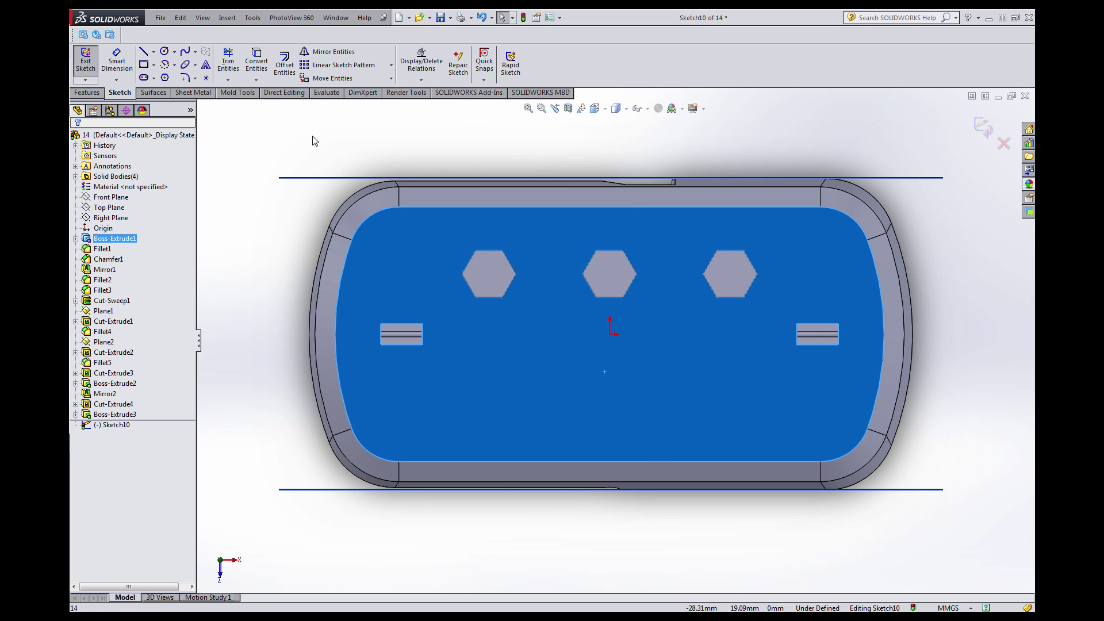
left_click(314, 141)
left_click(153, 52)
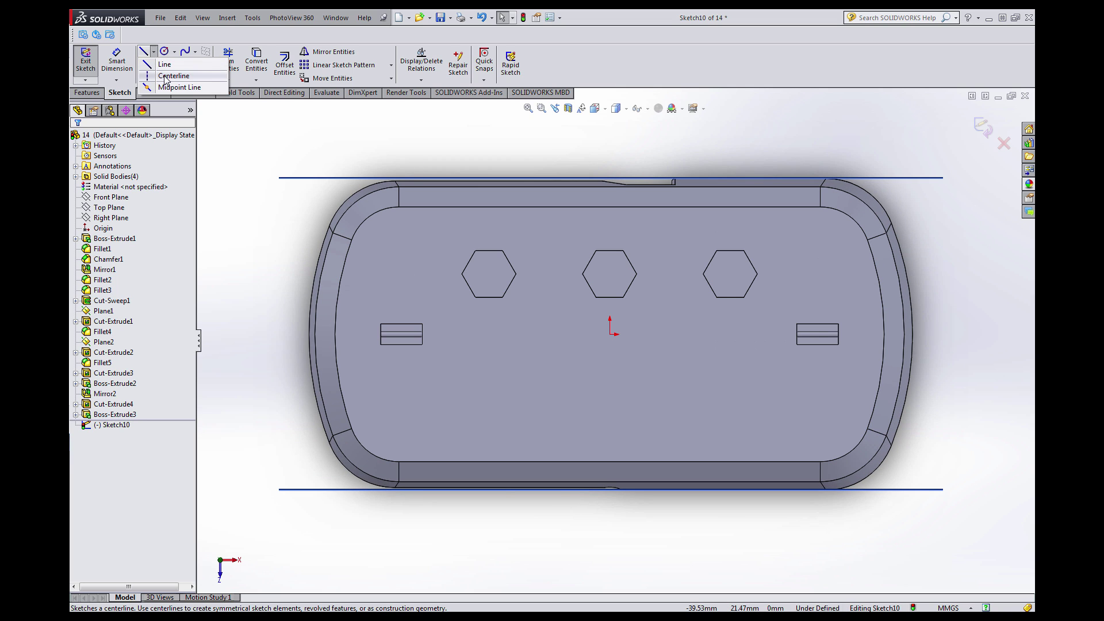
left_click(167, 77)
left_click(517, 396)
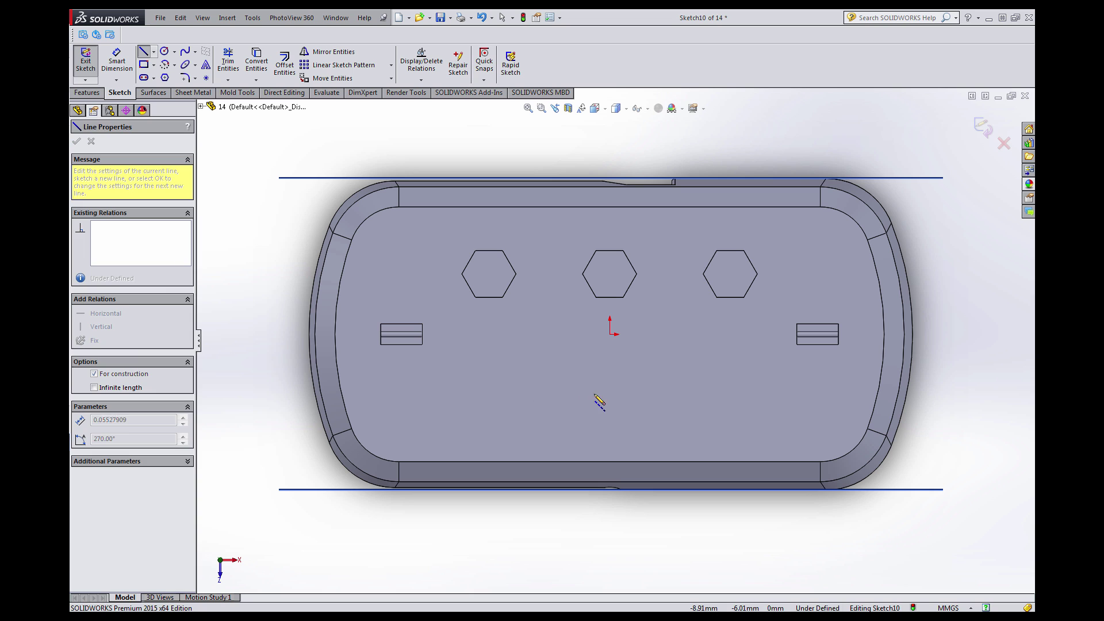
left_click(712, 396)
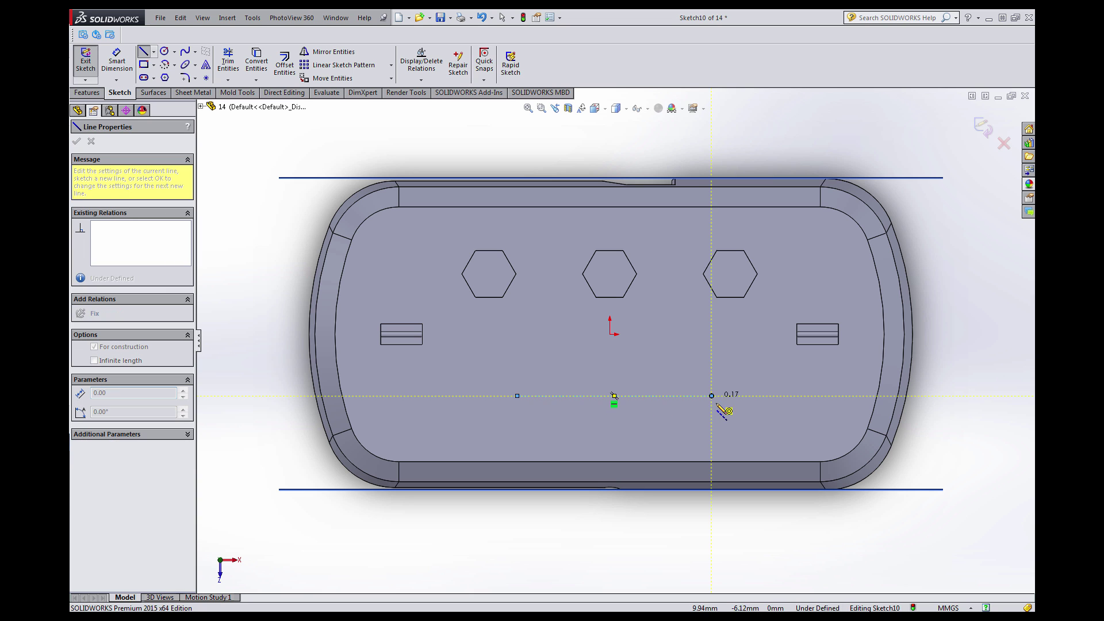
key("Escape")
Dimension the centerline's left endpoint to the origin and set the horizontal distance to 10 mm.
scroll(628, 344, "down", 2)
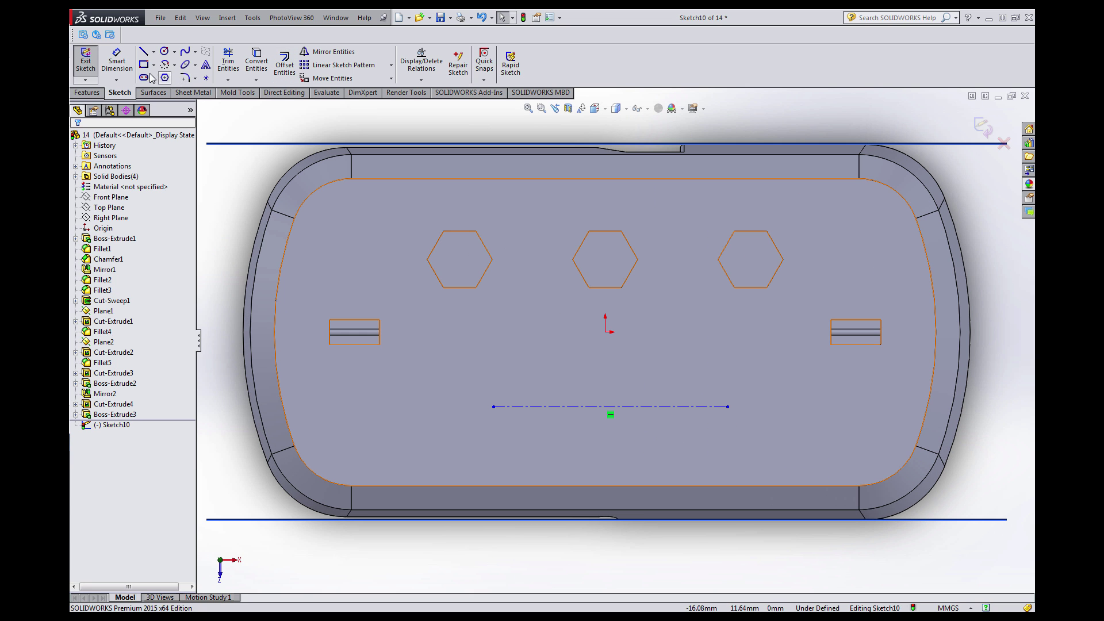
left_click(117, 61)
left_click(494, 407)
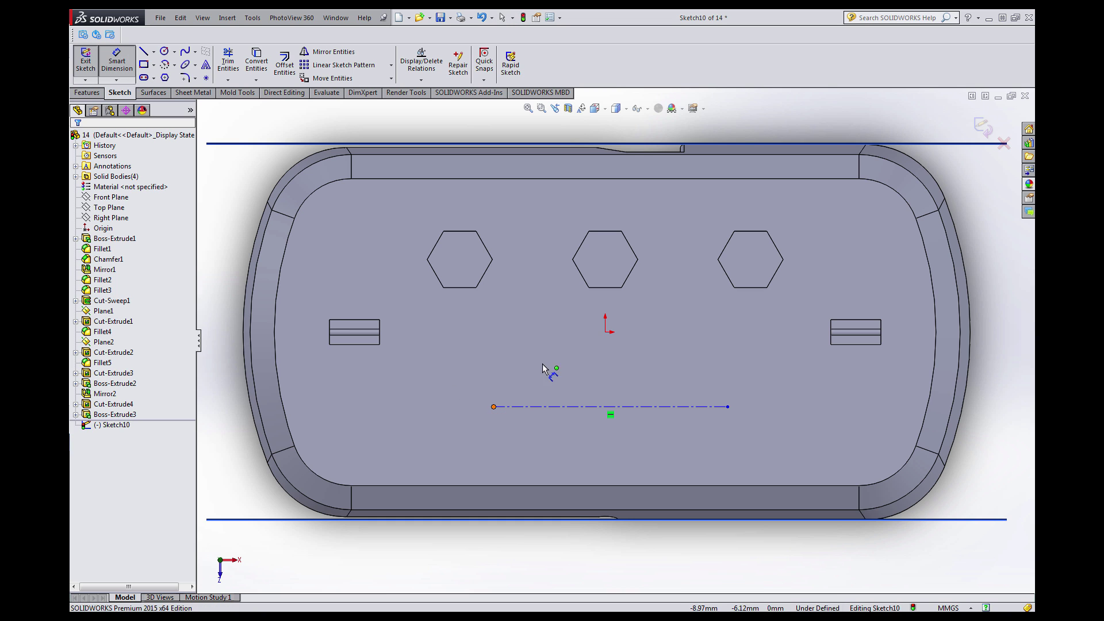
left_click(604, 332)
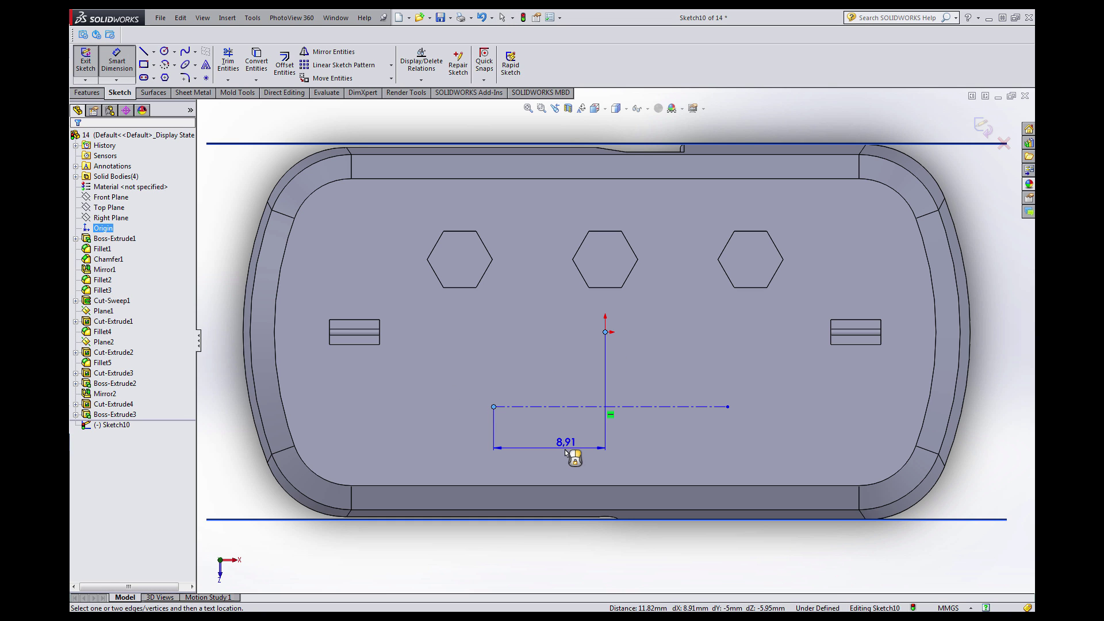
left_click(563, 449)
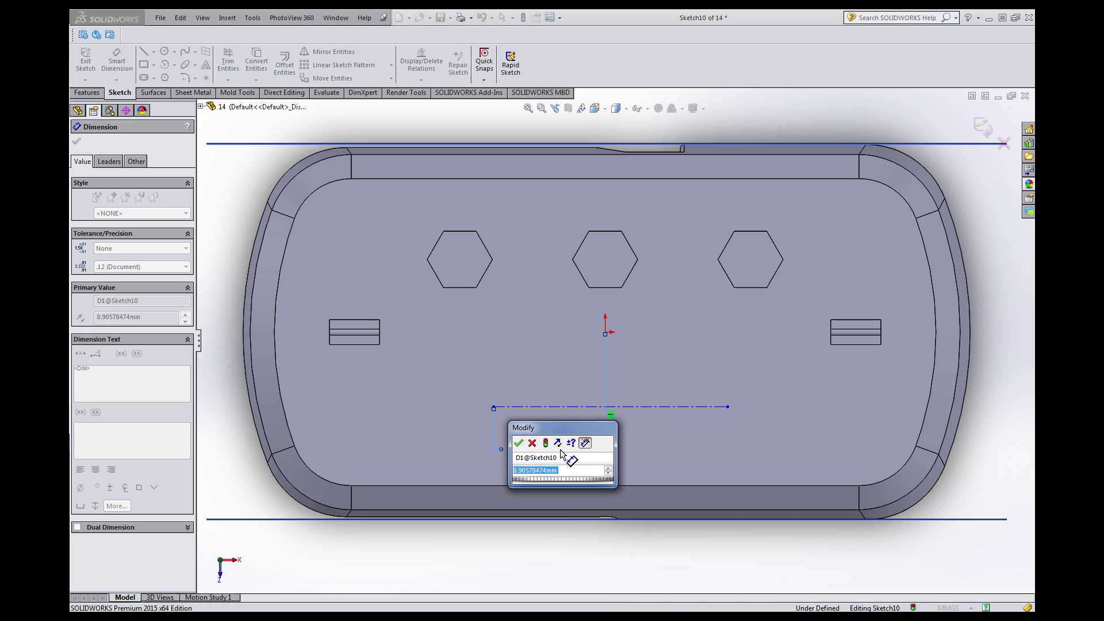
type("10")
key("Return")
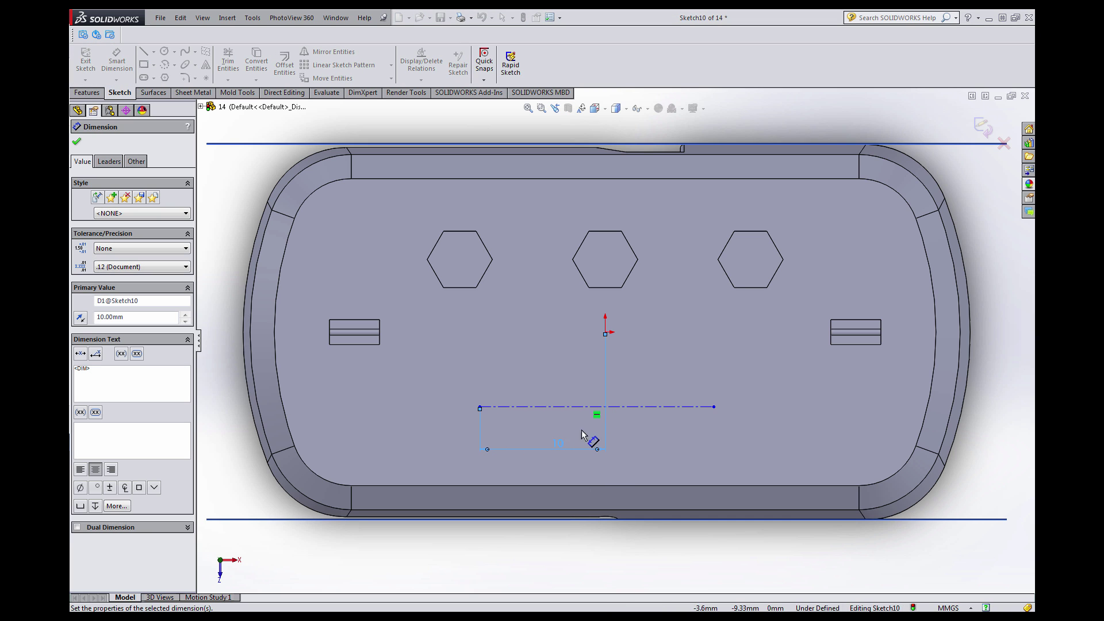
Dimension the centerline's length and set it to 20 mm.
left_click(629, 406)
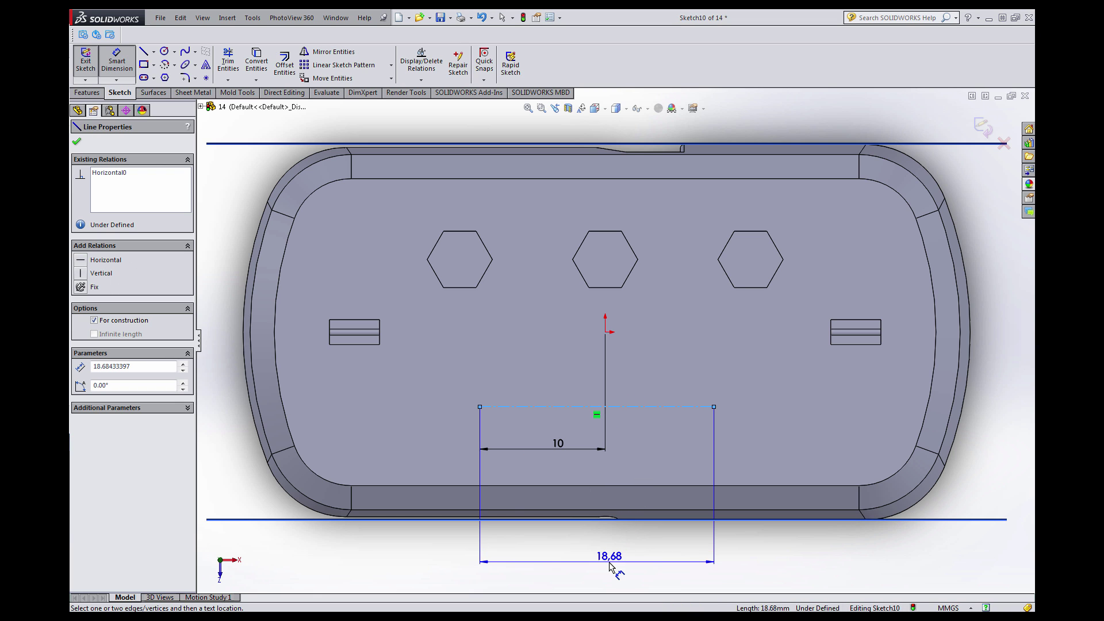
left_click(606, 556)
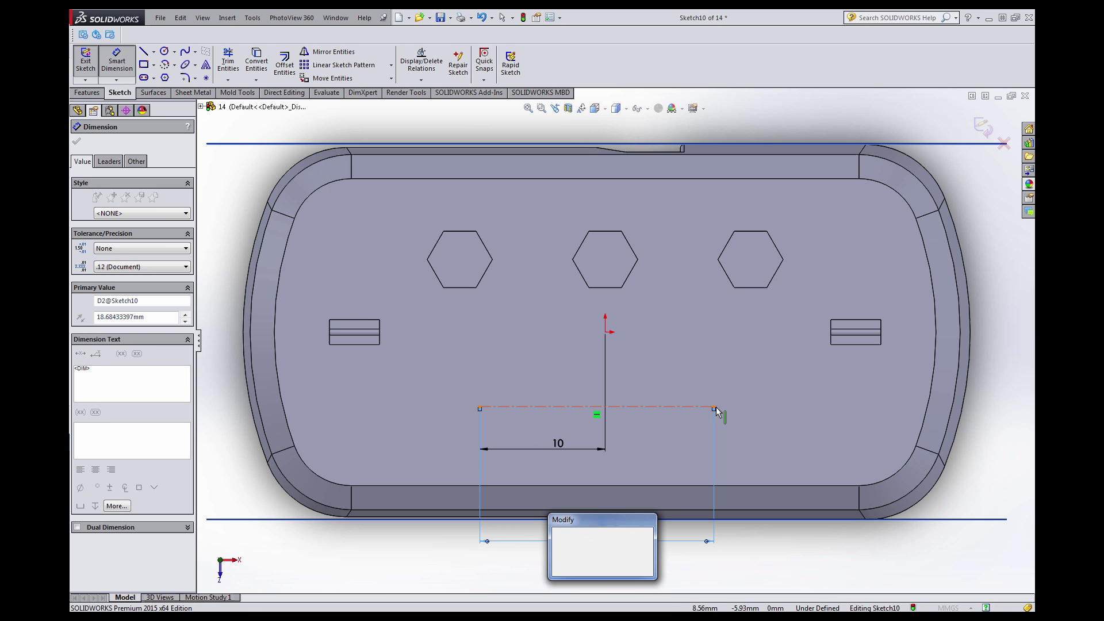
type("20")
key("Return")
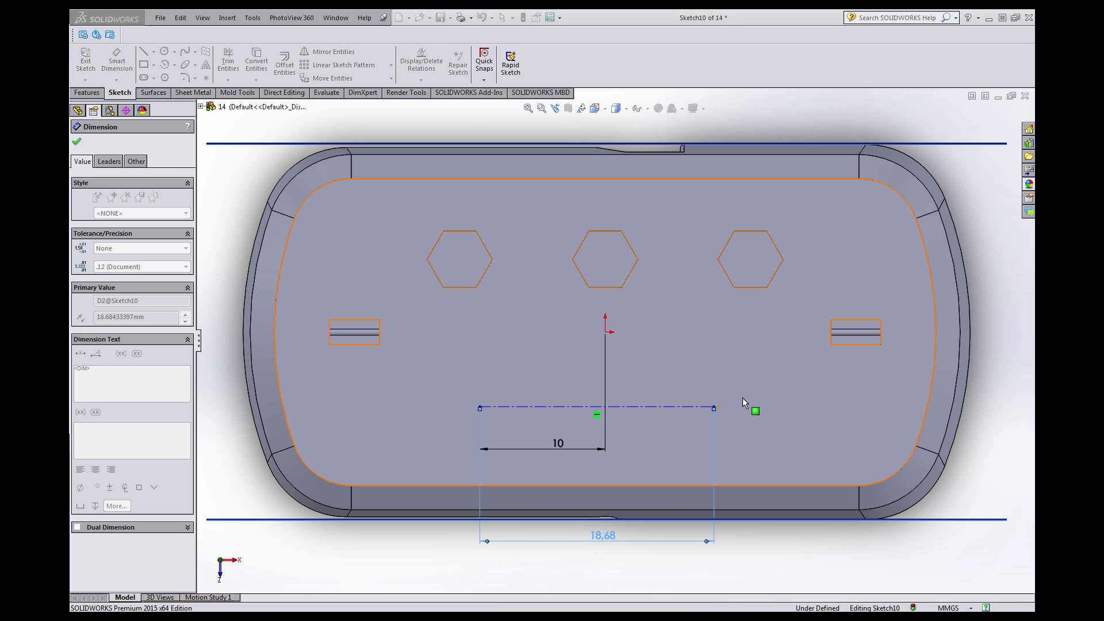
scroll(760, 404, "up", 2)
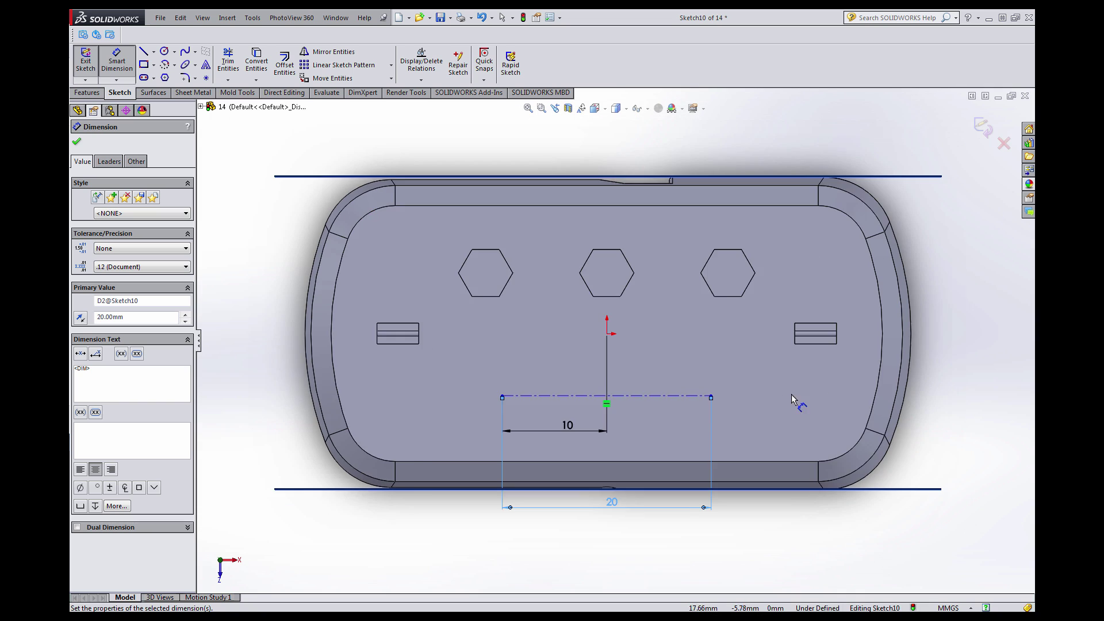
left_click(934, 368)
key("Escape")
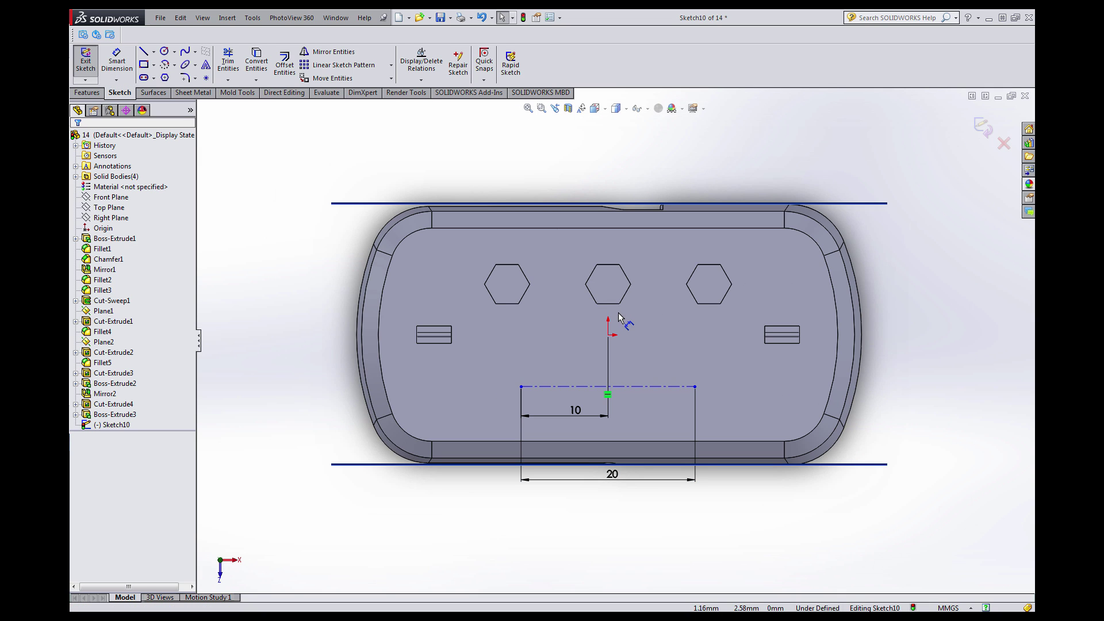
Add the sketch text "SolidWorks ZEN" and place it along the centerline.
scroll(618, 321, "down", 1)
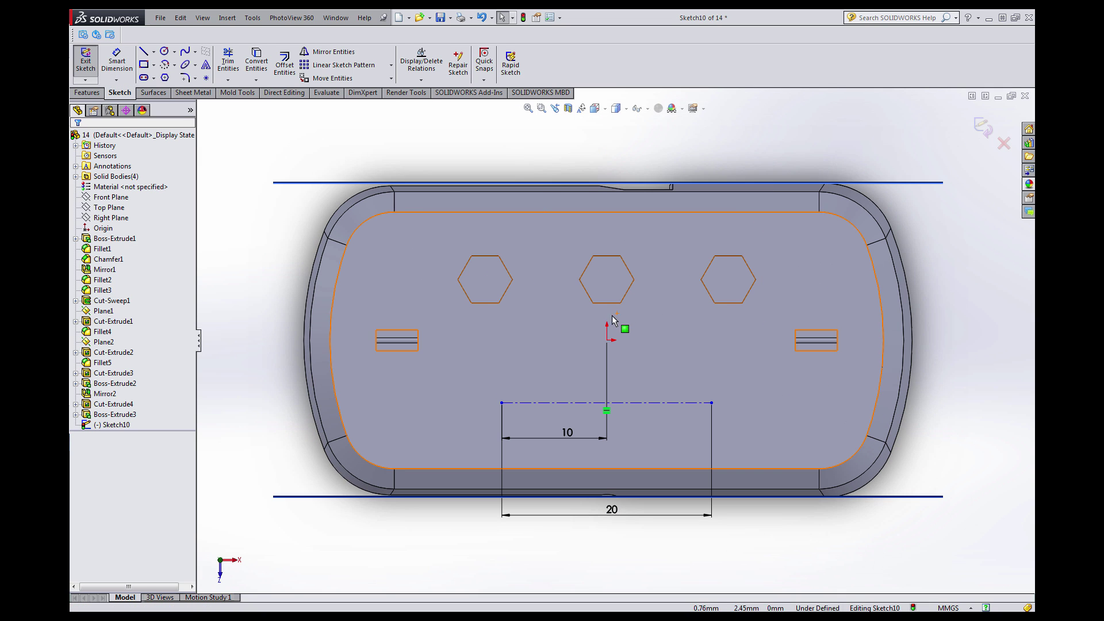
left_click(205, 67)
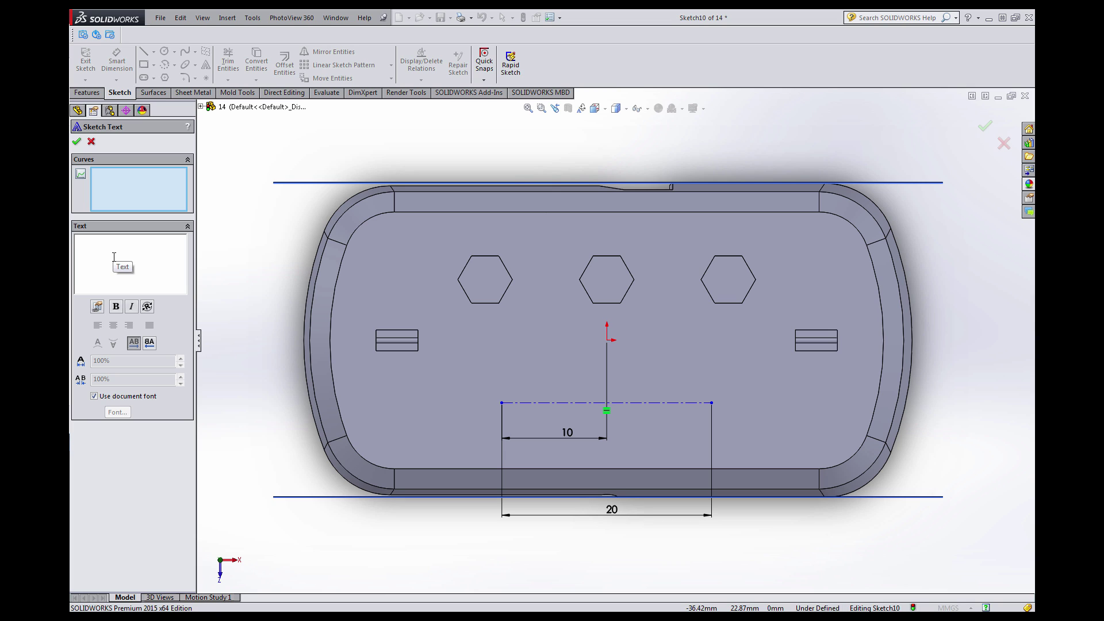
type("SolidWorks ZEN")
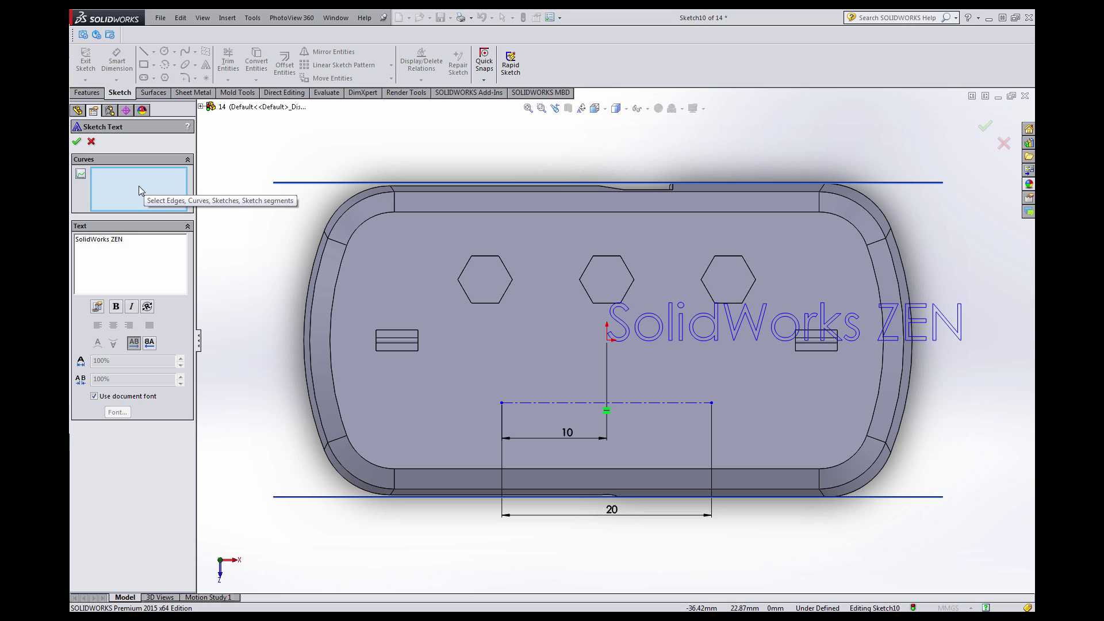
left_click(524, 404)
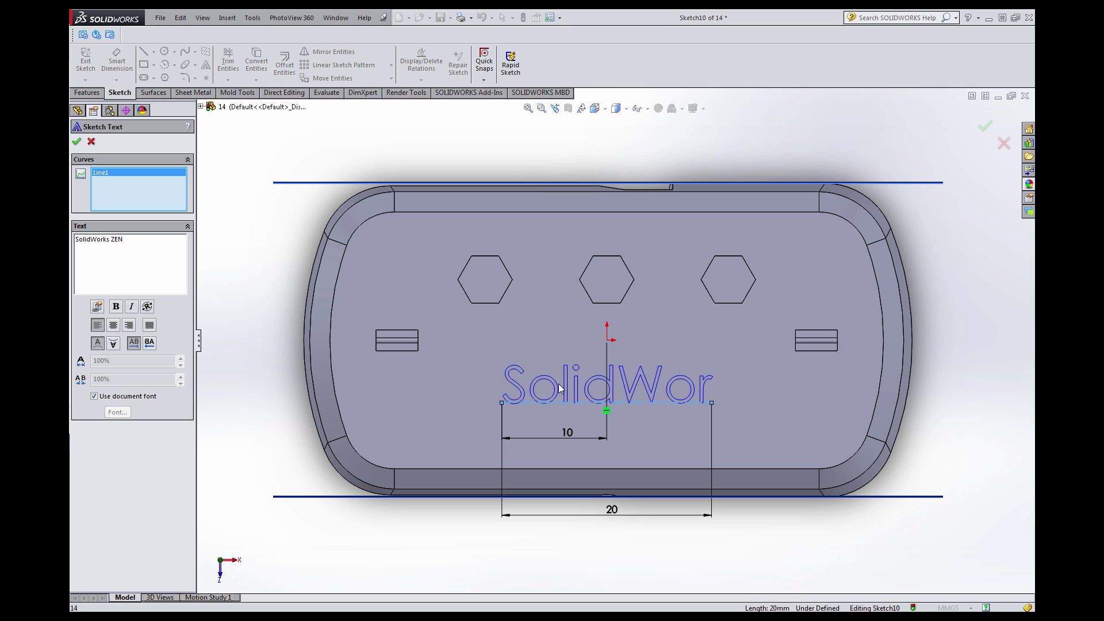
Override the document font with a 1.5 mm text height and centre-align the sketch text on the line.
left_click(108, 398)
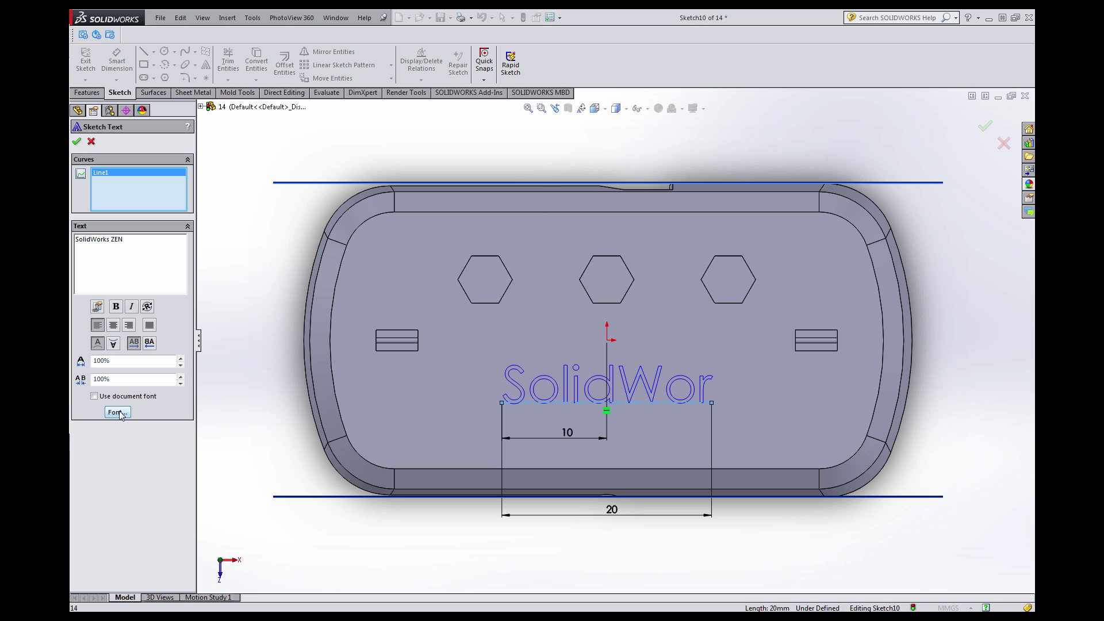
left_click(118, 412)
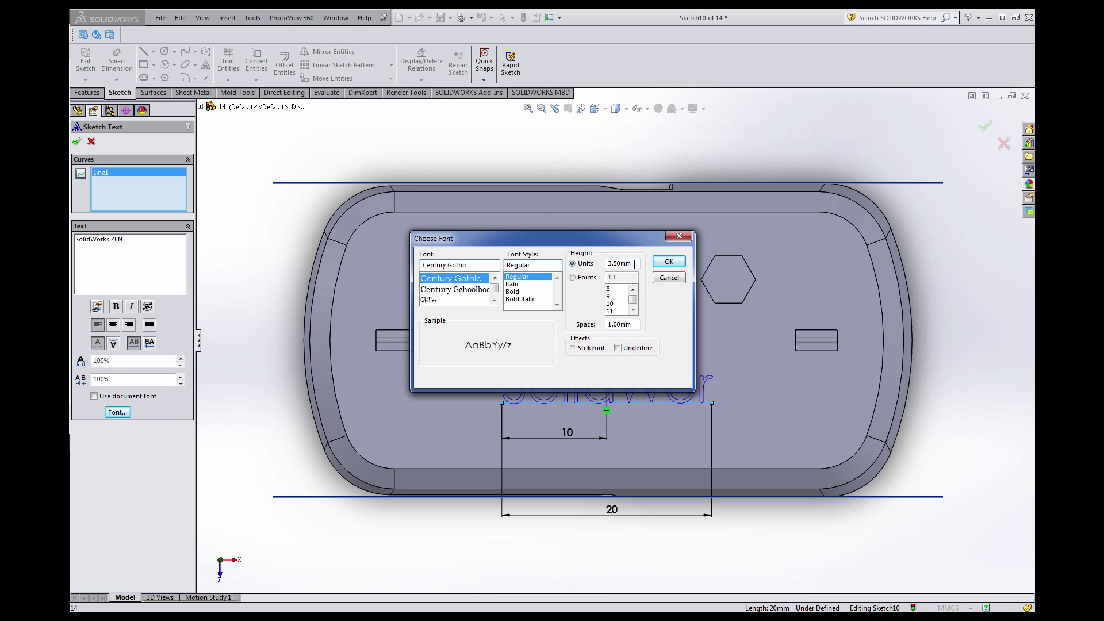
left_click_drag(634, 265, 607, 265)
type("1.5")
key("Return")
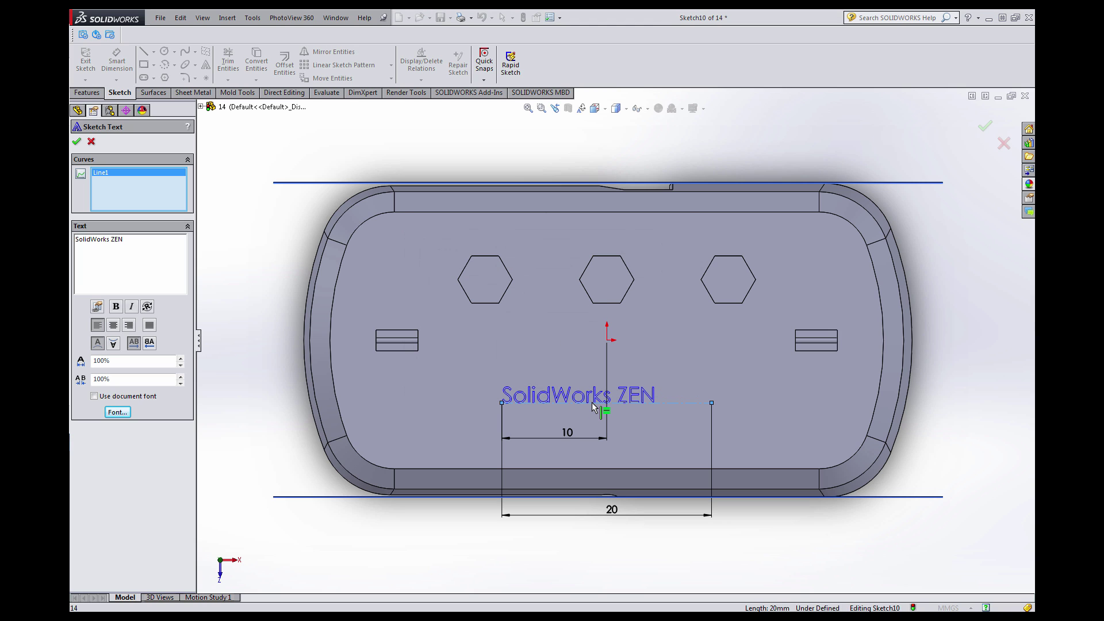
left_click(113, 325)
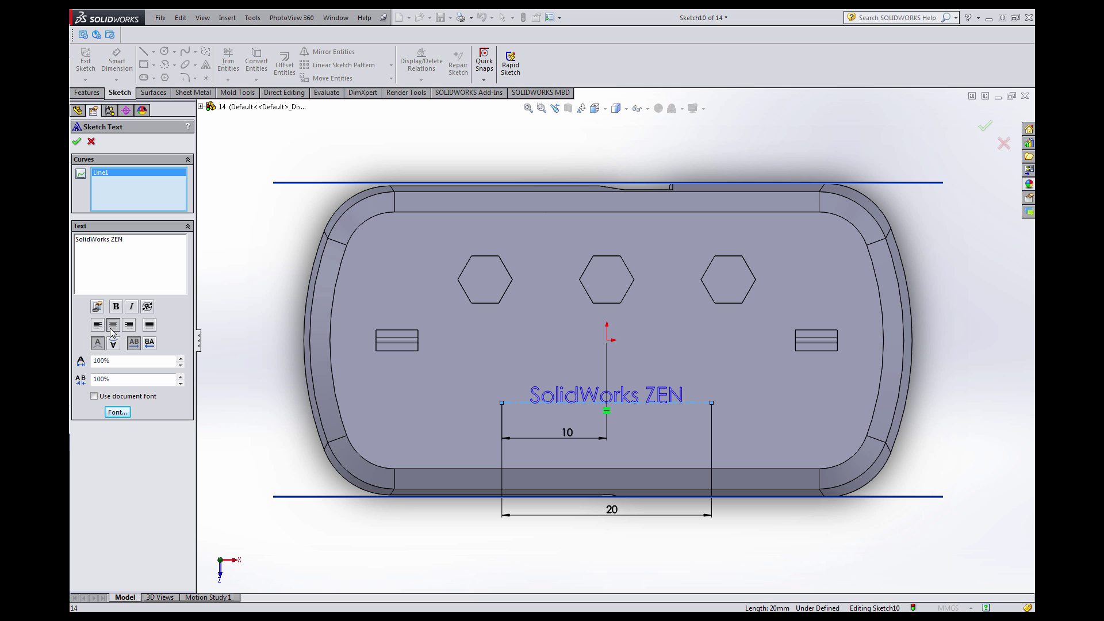
left_click(77, 142)
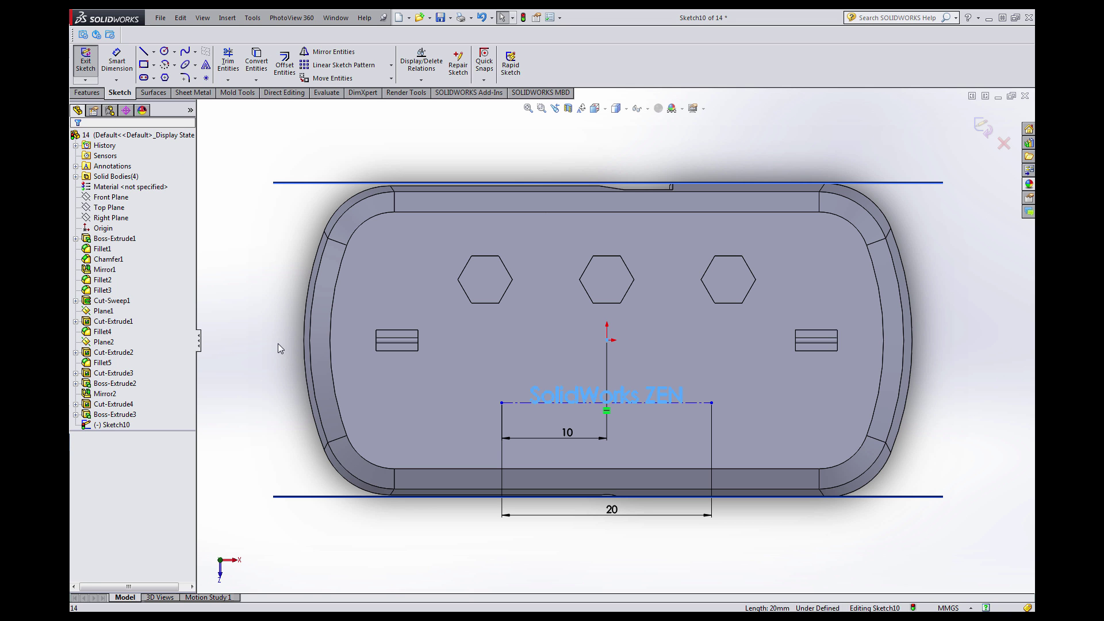
Extrude the "SolidWorks ZEN" text 0.2 mm outward from the large flat face with Merge result turned off.
middle_click_drag(654, 443, 626, 400)
left_click(87, 92)
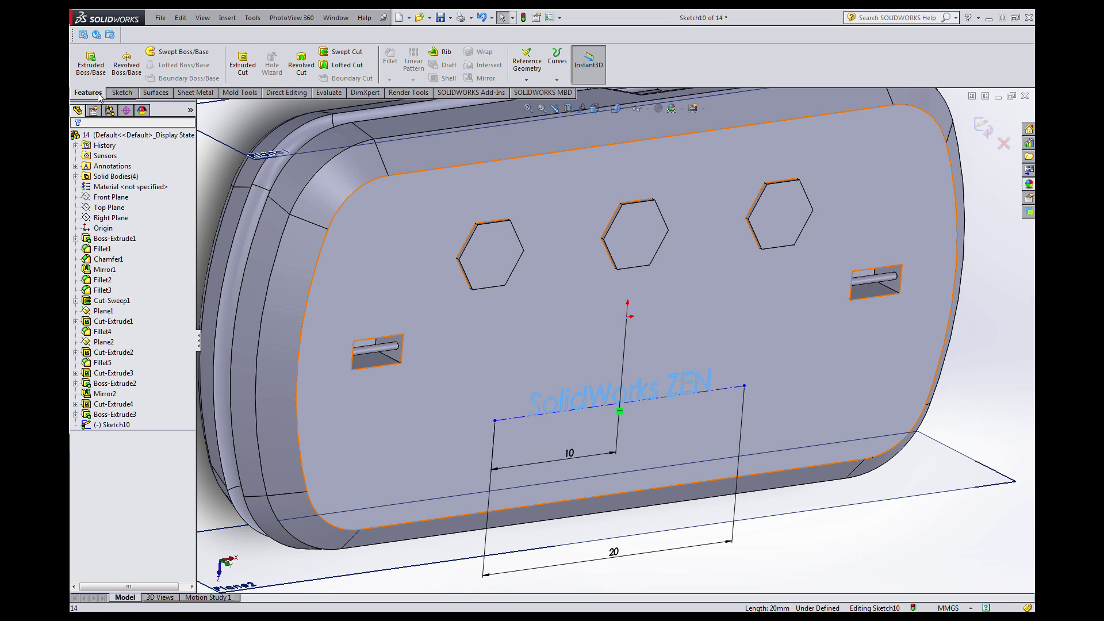
left_click(95, 70)
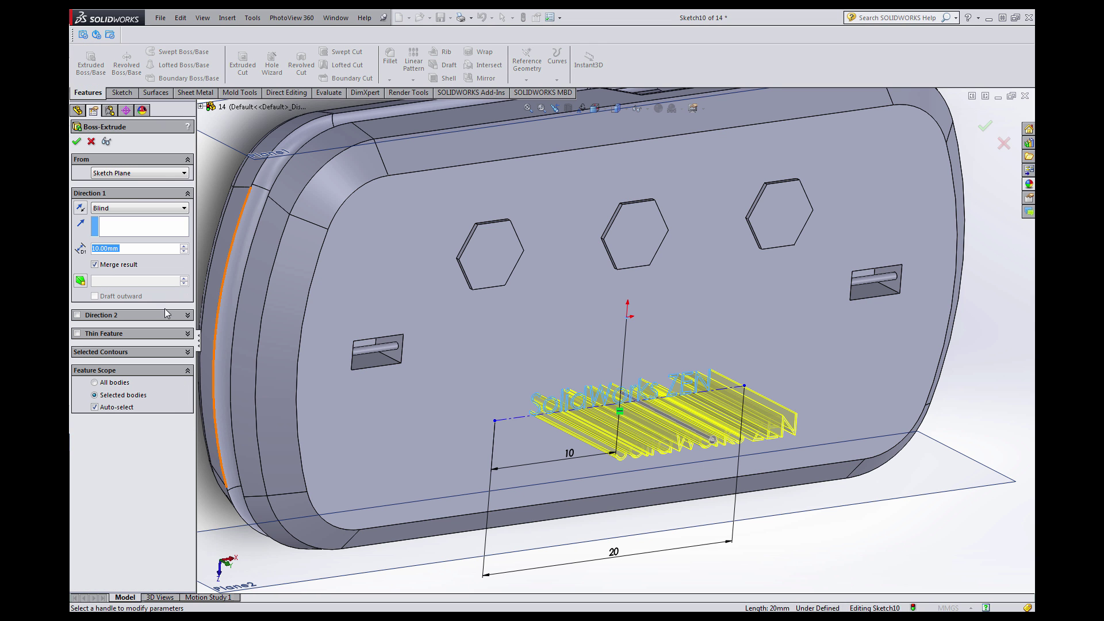
type("0.2")
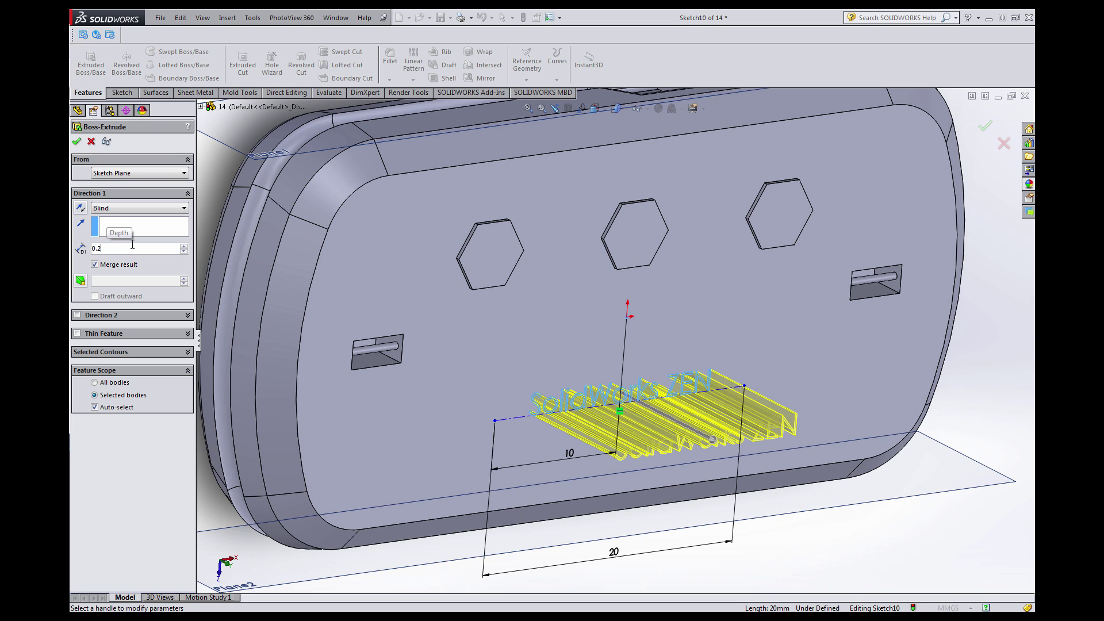
key("Return")
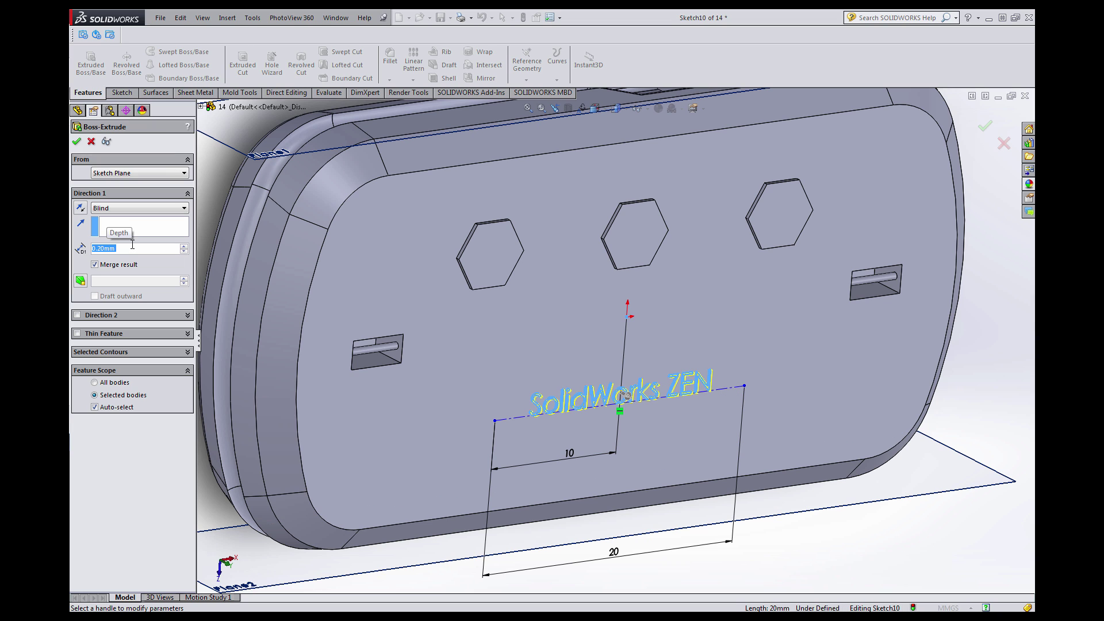
left_click(96, 265)
left_click(95, 265)
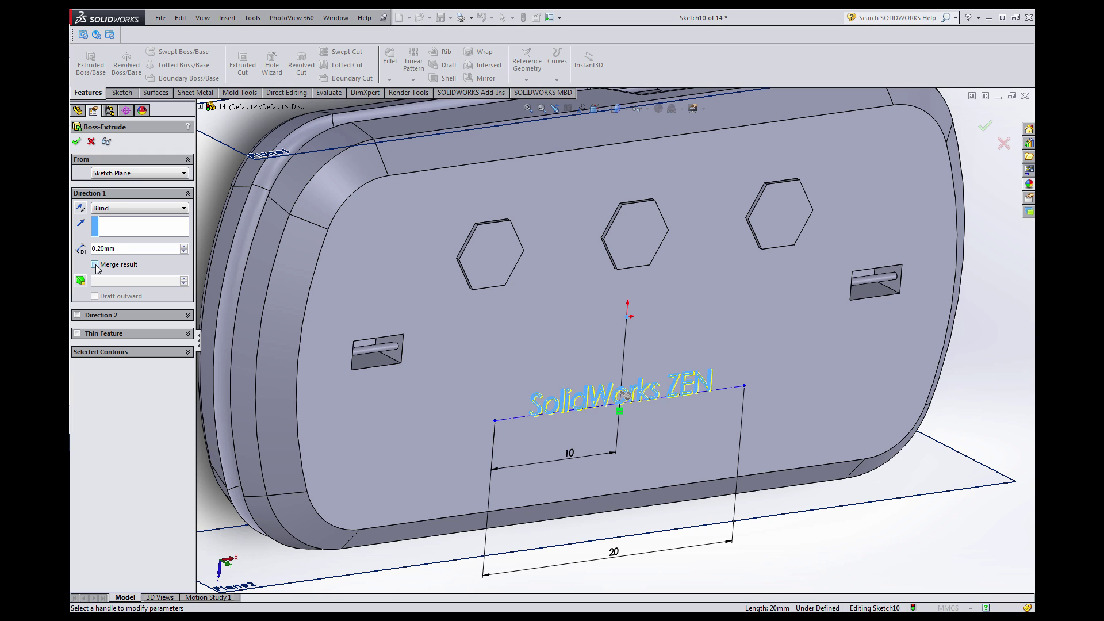
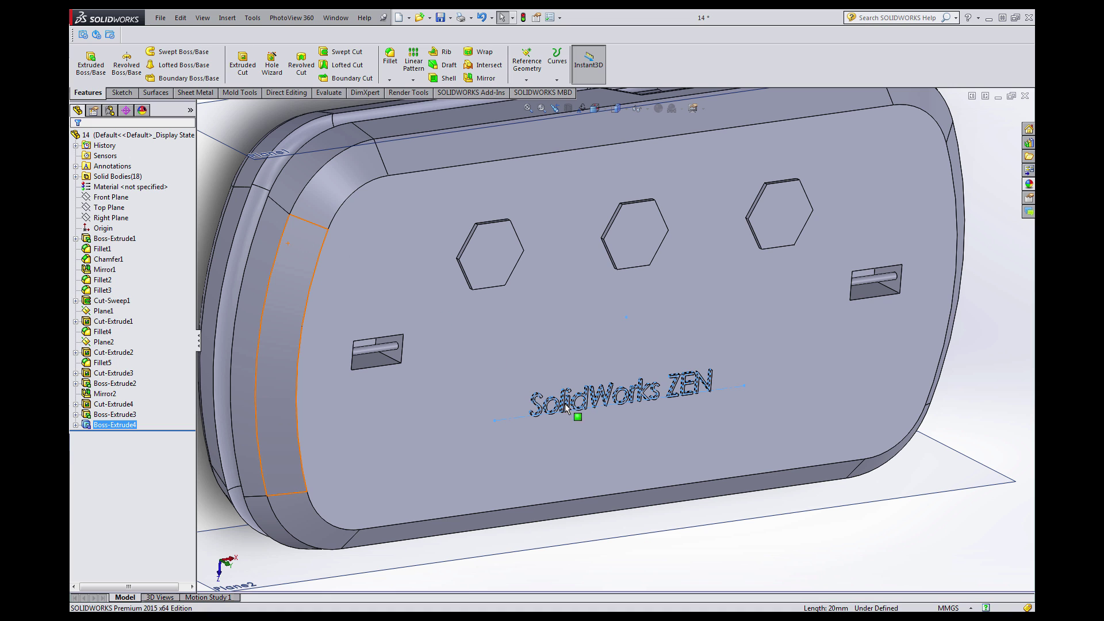
left_click(861, 541)
scroll(761, 499, "up", 2)
scroll(653, 397, "down", 1)
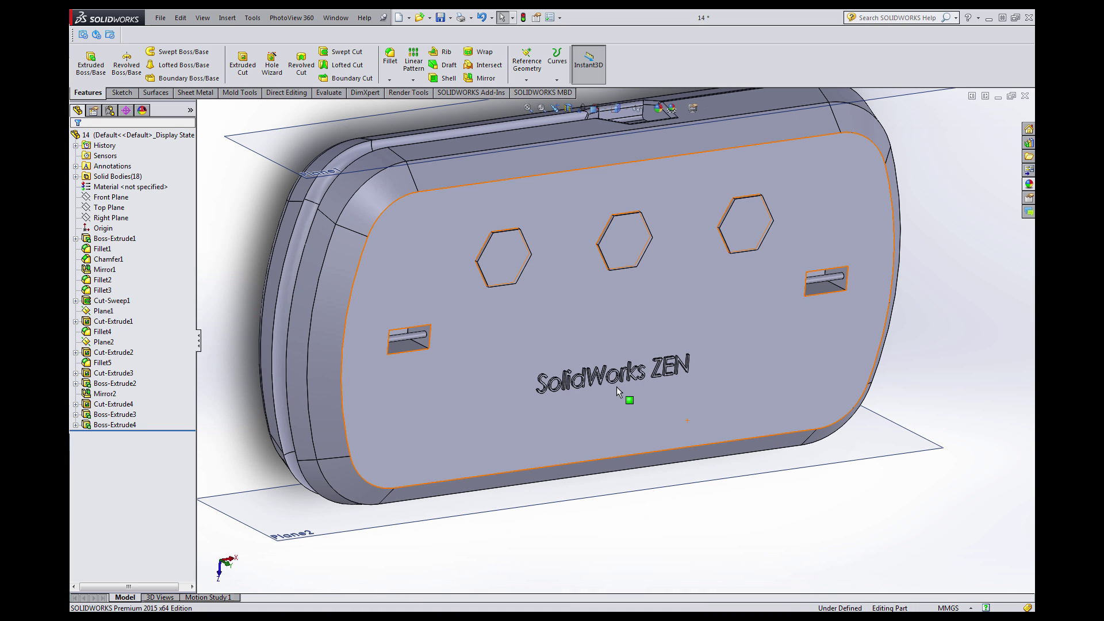
scroll(645, 376, "down", 1)
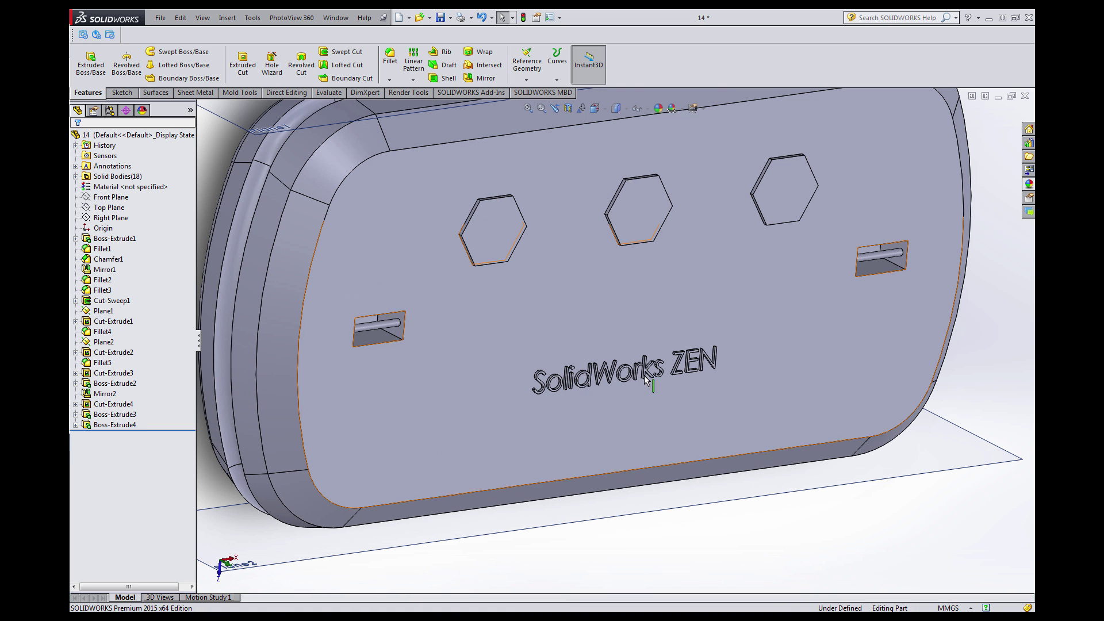
left_click(95, 186)
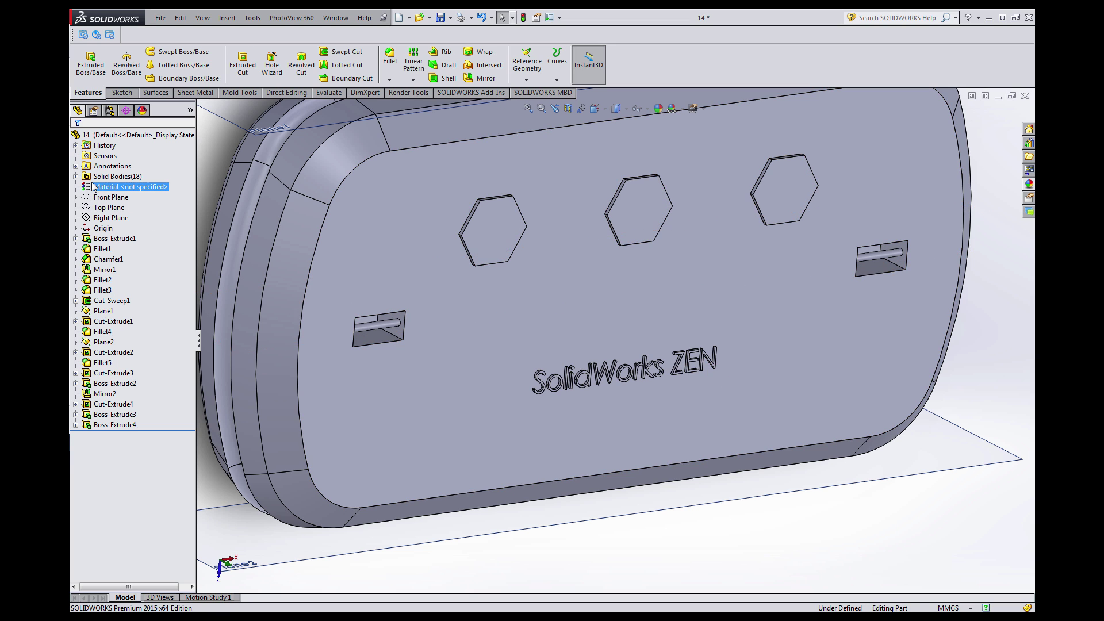
left_click(100, 178)
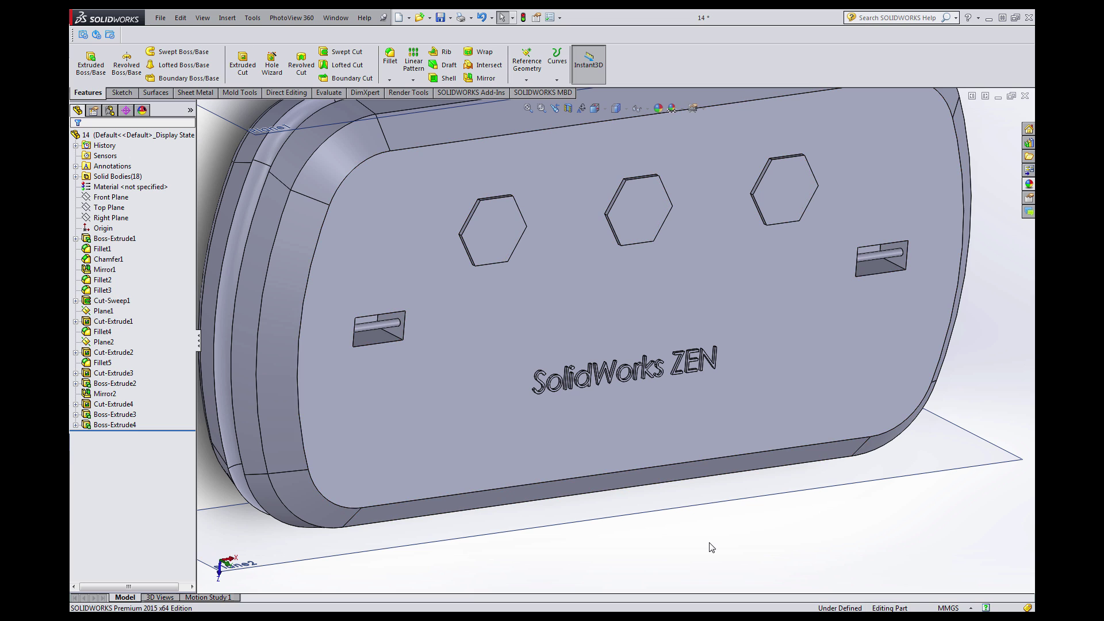
scroll(610, 399, "up", 4)
scroll(599, 371, "down", 1)
scroll(636, 338, "down", 2)
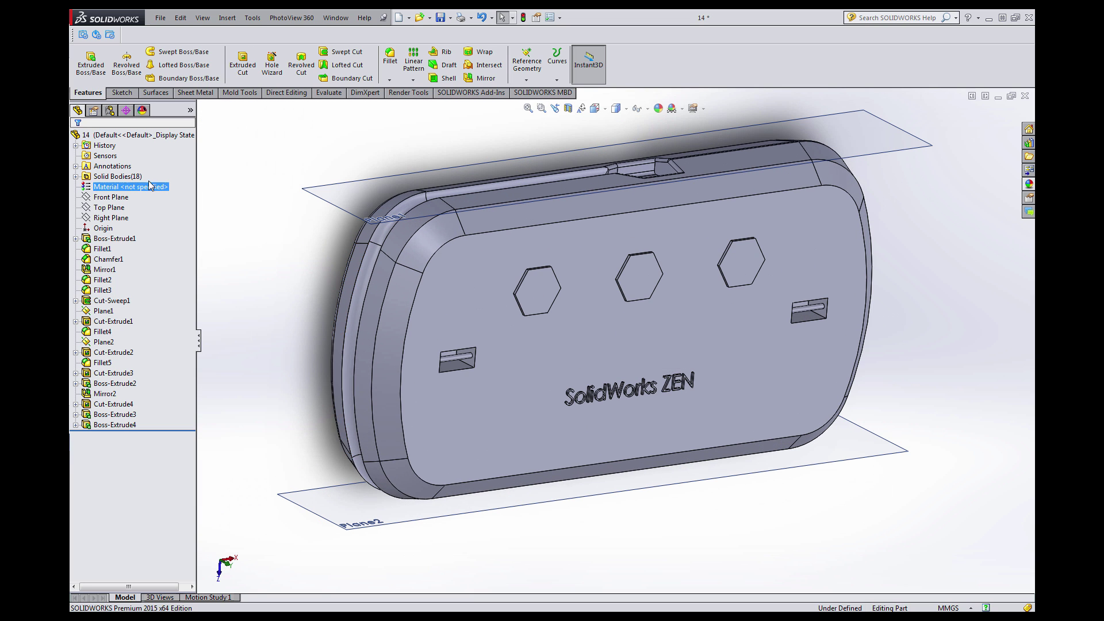
Group all the lettering bodies, Boss-Extrude4[1] to Boss-Extrude4[14], into a new solid-bodies folder named "Solidworks ZEN logo".
left_click(75, 176)
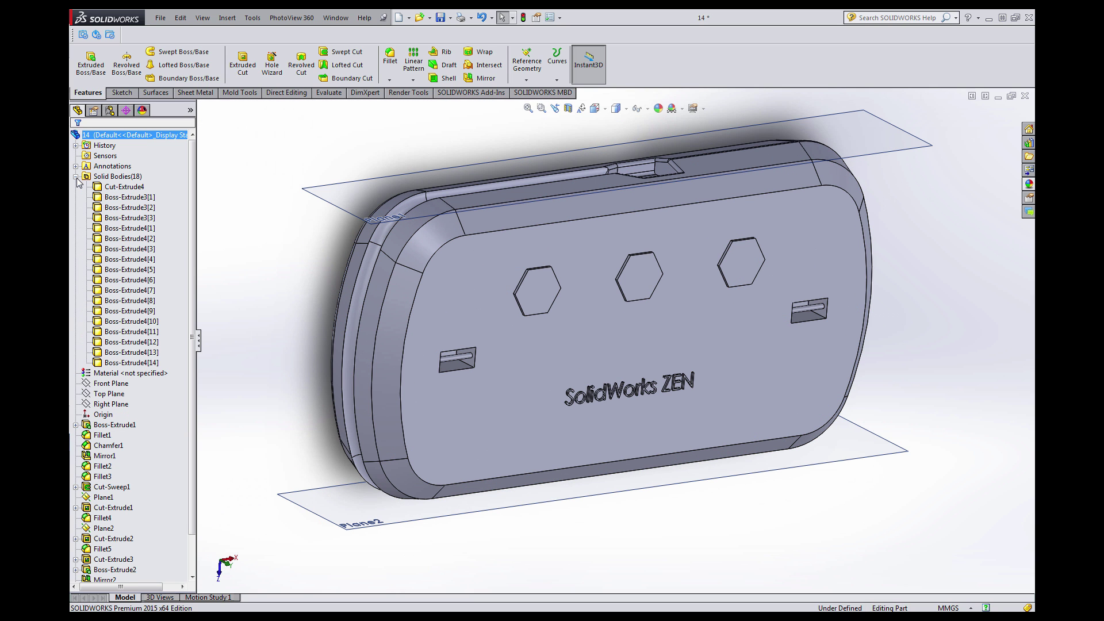
left_click(132, 218)
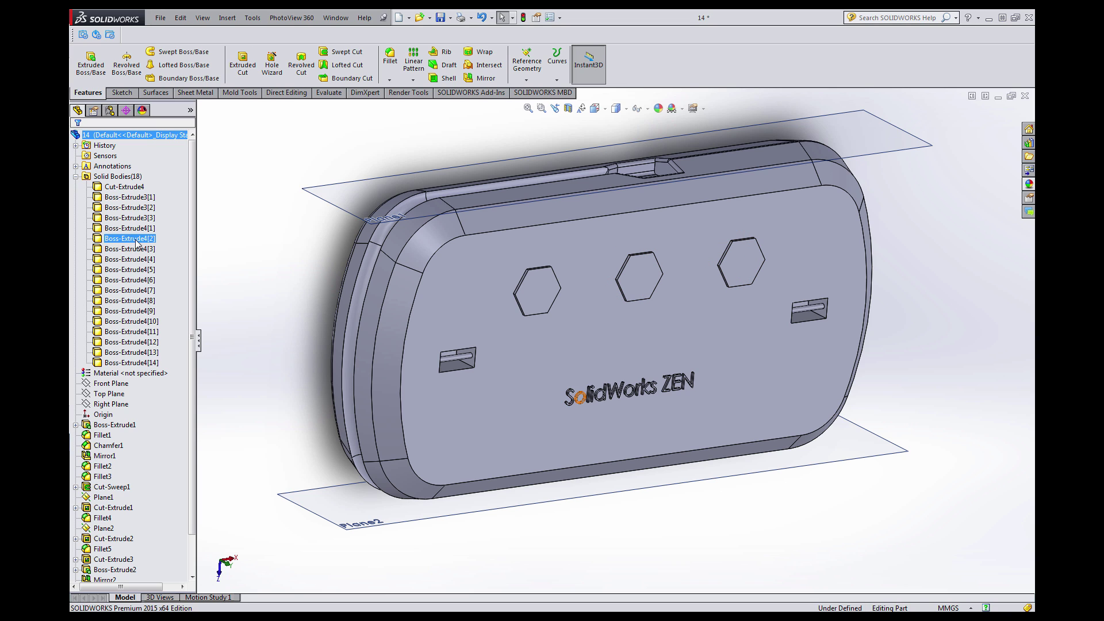
left_click(136, 229)
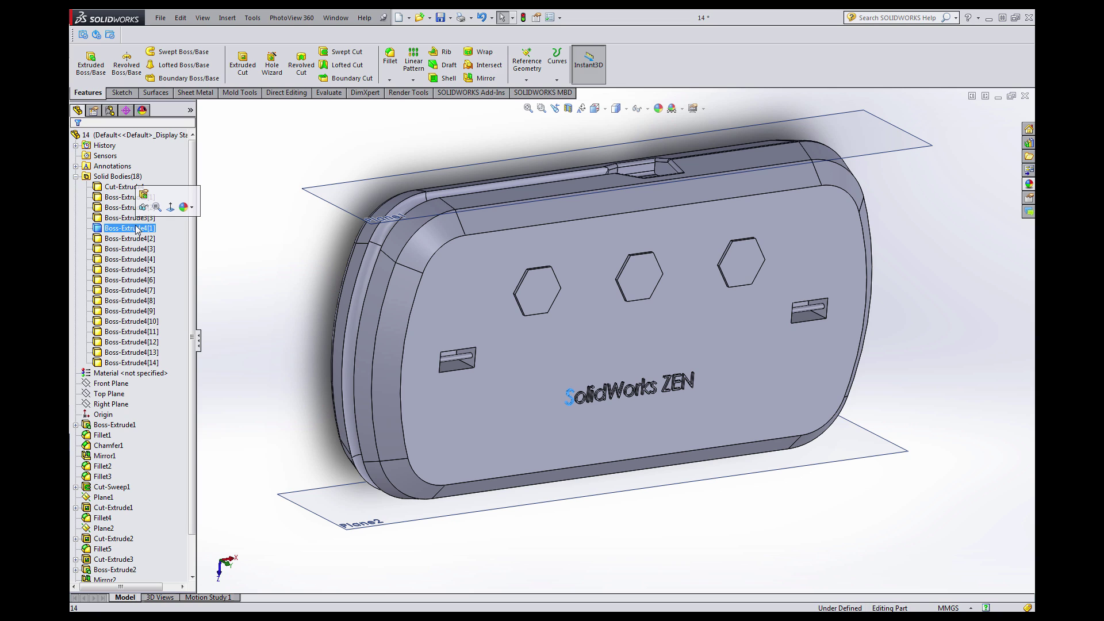
left_click(154, 363, "ctrl")
left_click(154, 366, "shift")
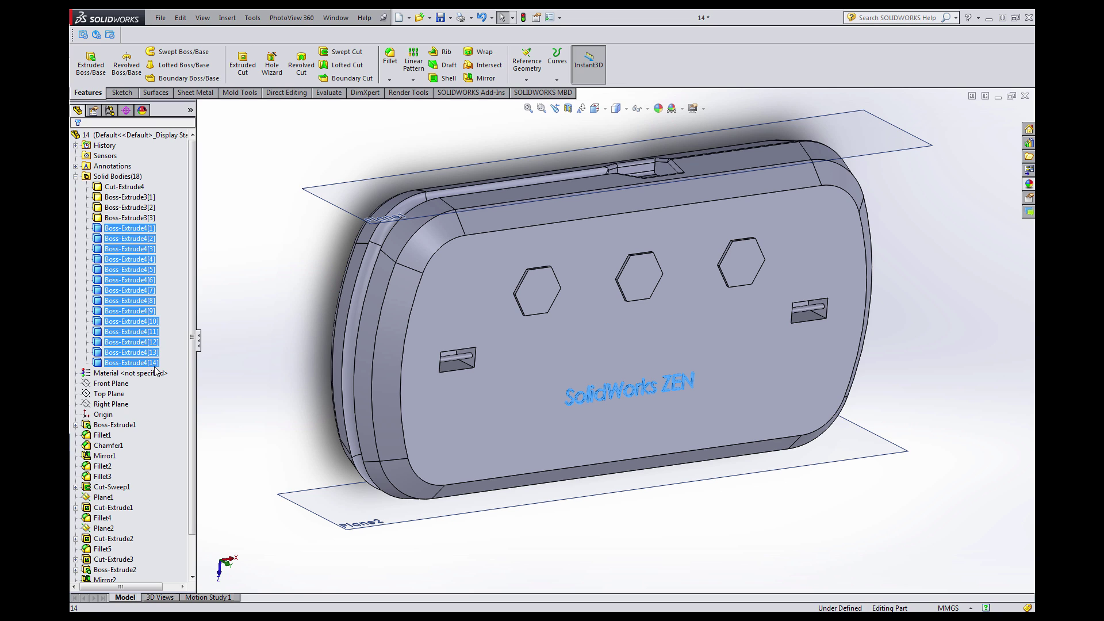
right_click(153, 366)
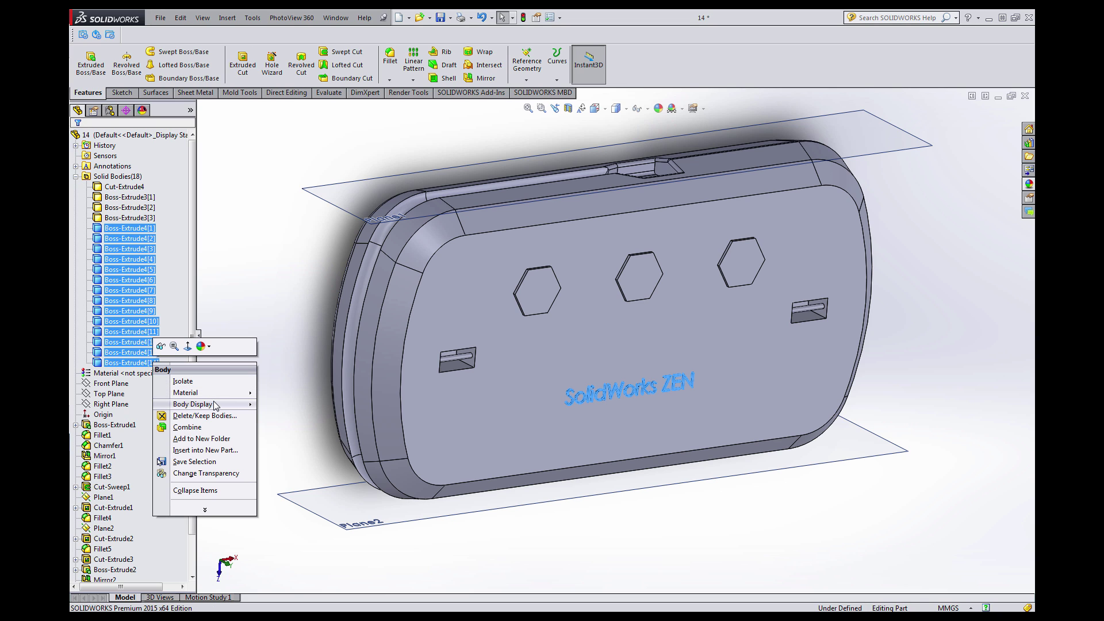
mouse_move(215, 406)
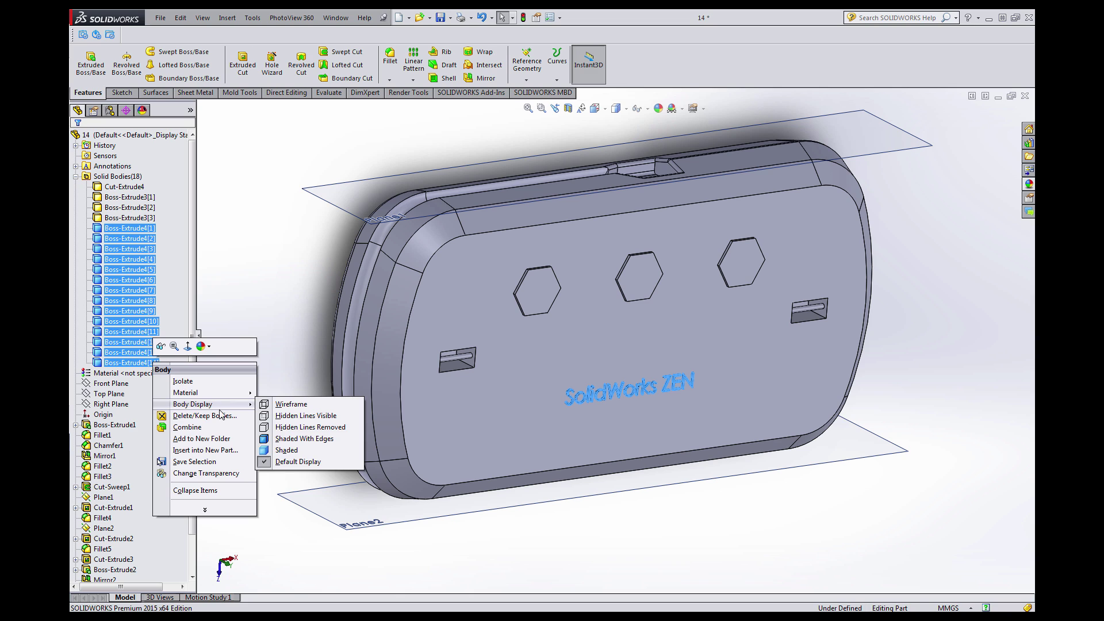
left_click(226, 439)
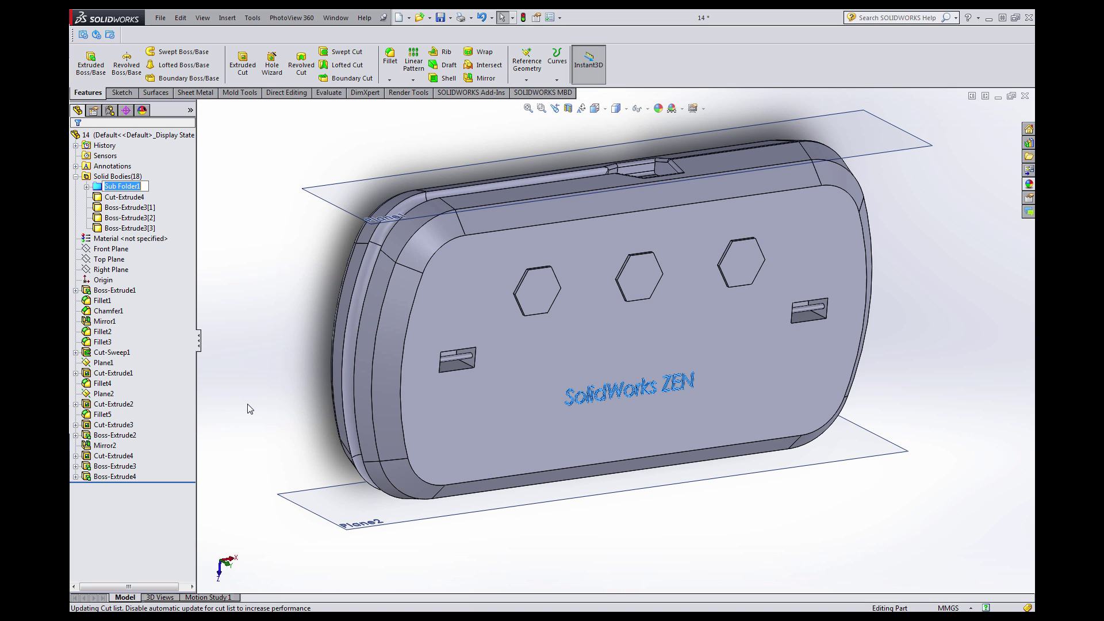
type("Solidworks ZEN logo")
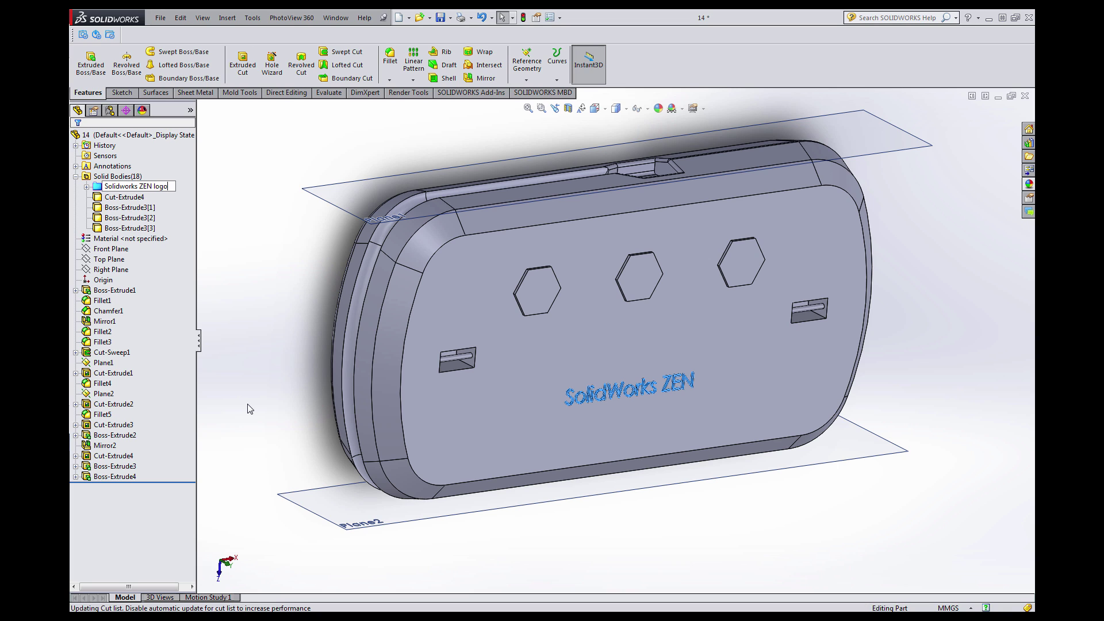
key("Return")
left_click(249, 409)
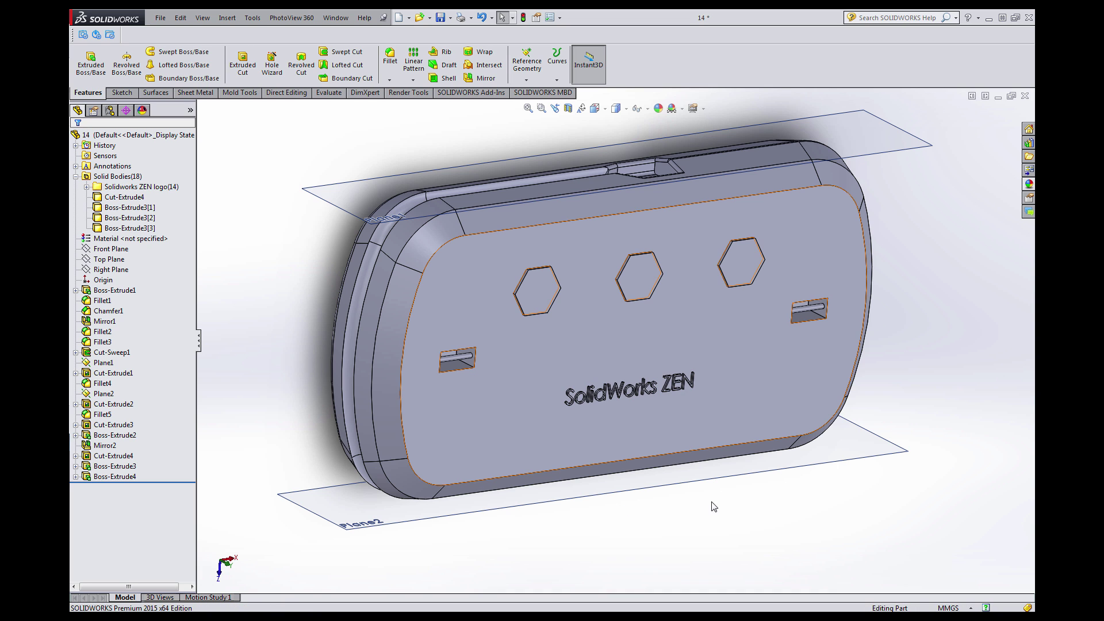
Examine the raised lettering and the hexagonal buttons on the large flat face from straight on and from oblique angles.
scroll(708, 499, "up", 2)
left_click(646, 347)
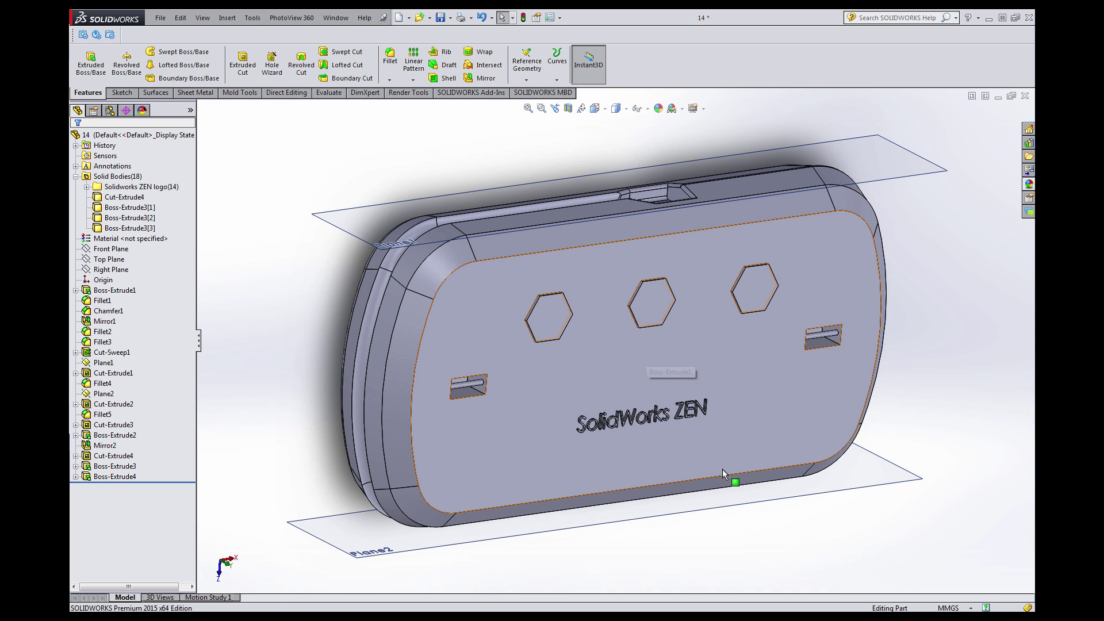
key("ctrl+8")
scroll(691, 422, "up", 2)
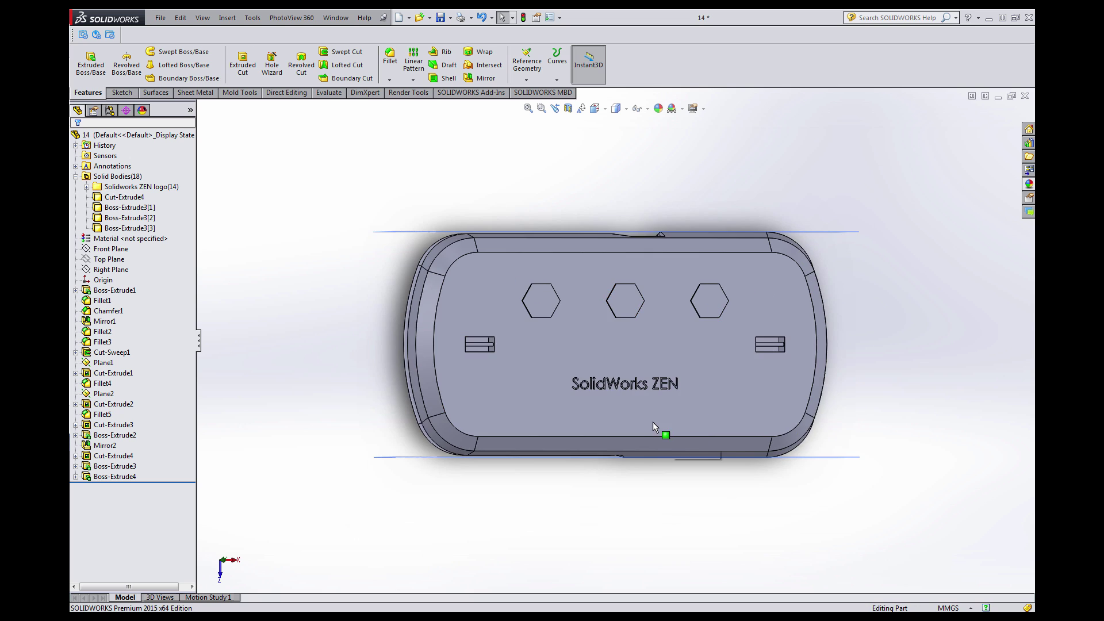
middle_click_drag(677, 453, 618, 359)
scroll(616, 357, "down", 6)
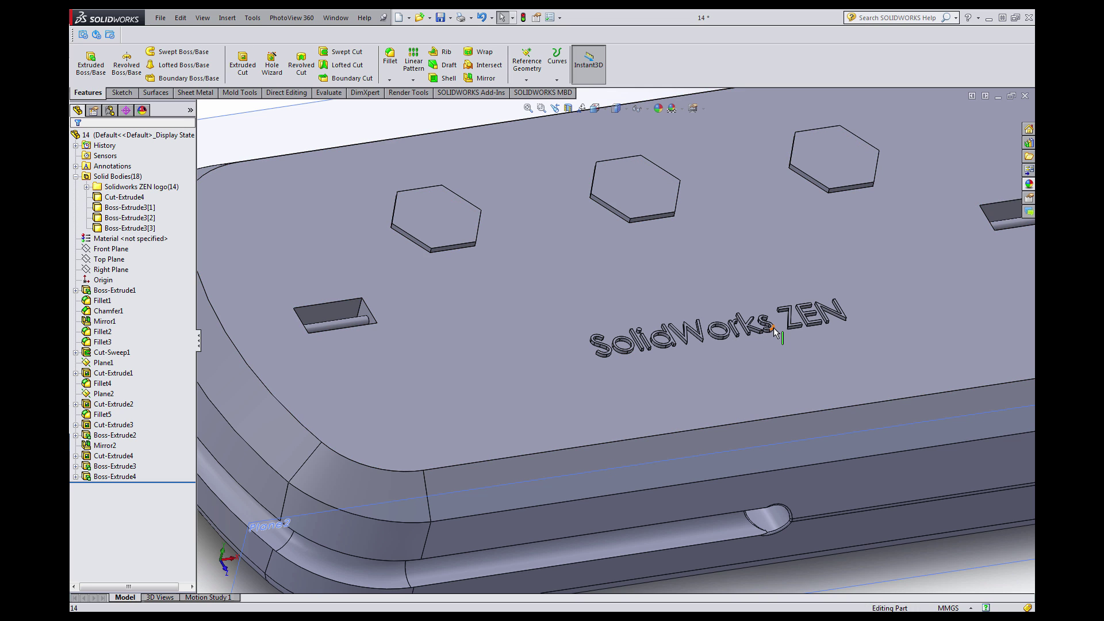
scroll(714, 325, "up", 5)
scroll(715, 324, "down", 5)
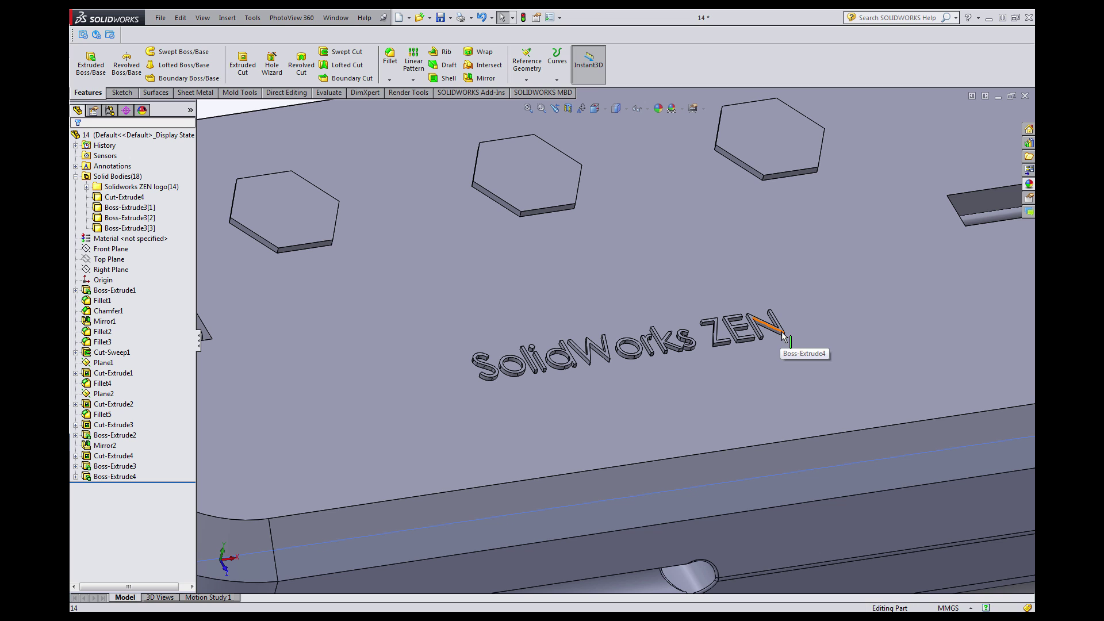
key("f")
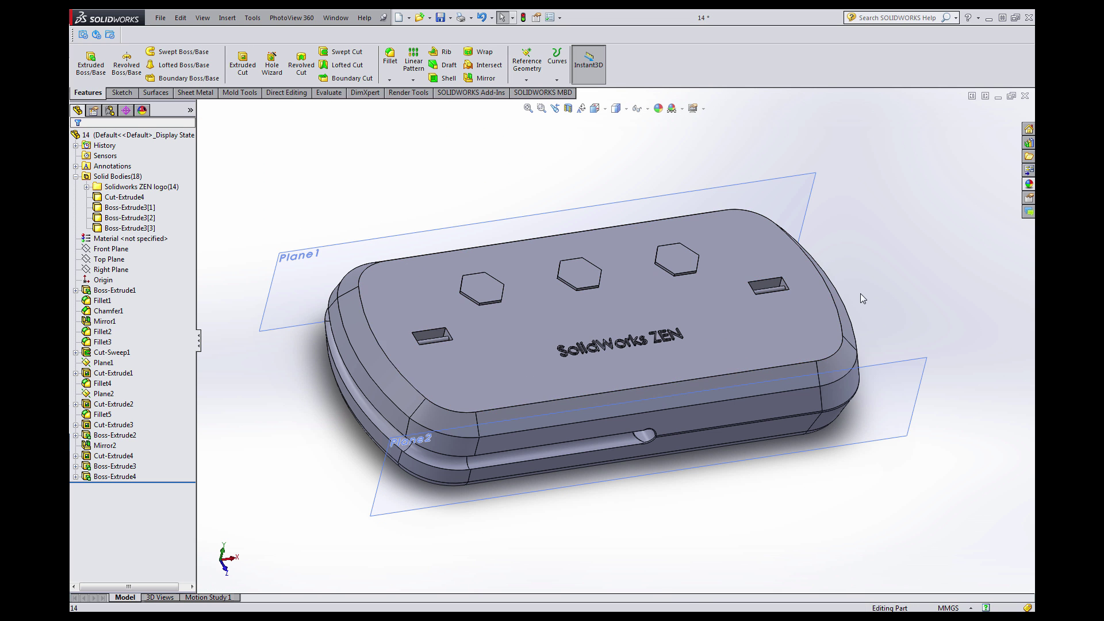
middle_click_drag(860, 298, 457, 368)
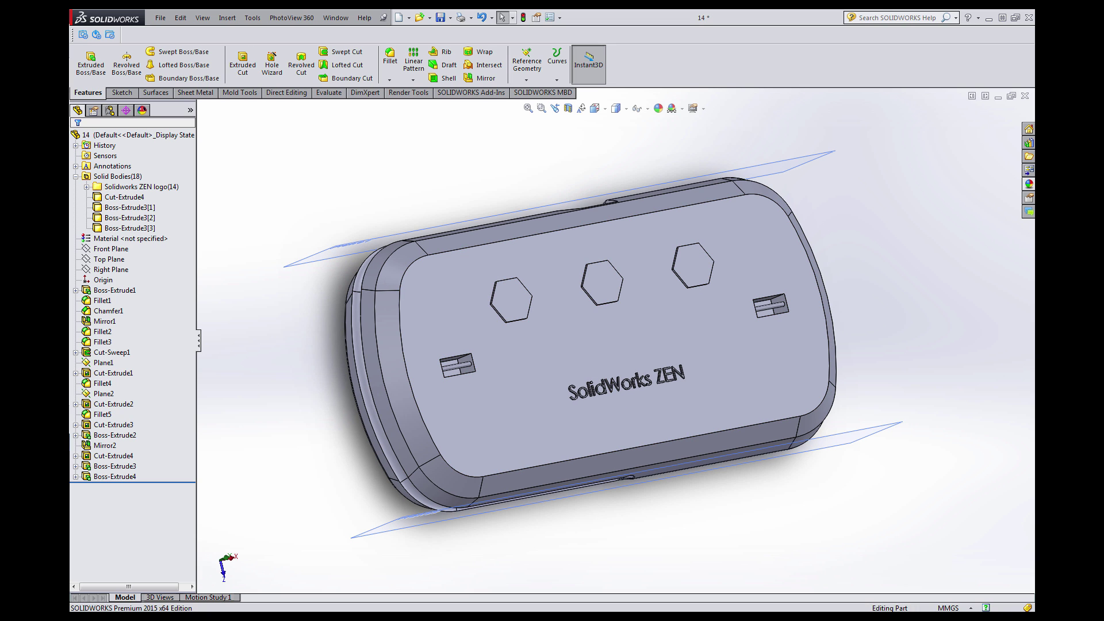
scroll(672, 377, "up", 3)
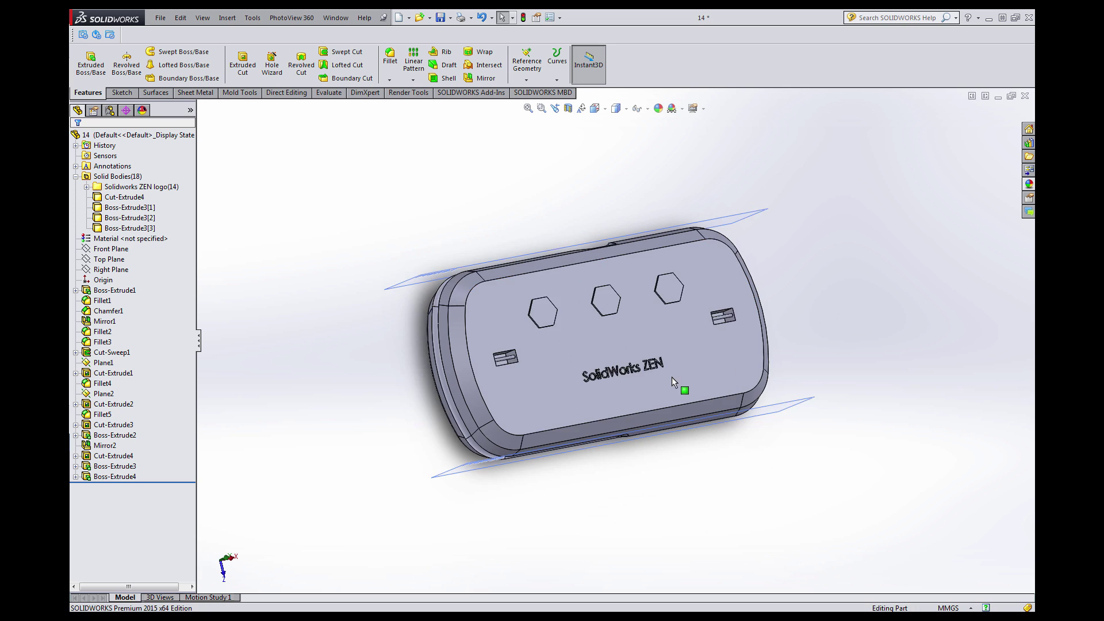
scroll(585, 355, "down", 2)
left_click(619, 328)
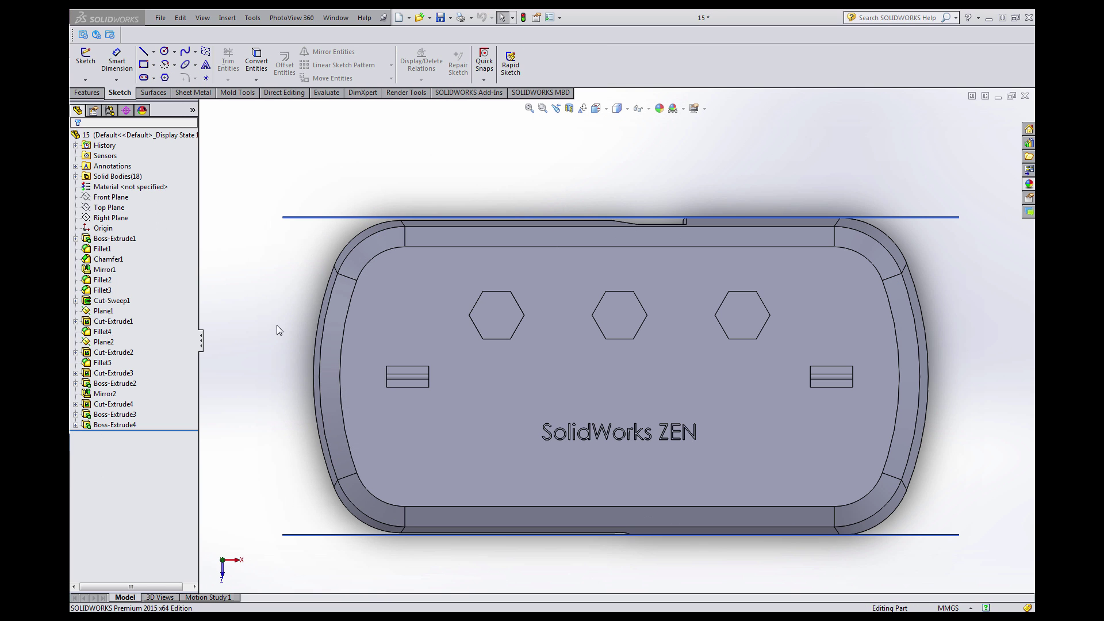
Start a new sketch on the large flat face that carries the lettering and buttons.
middle_click_drag(322, 337, 414, 372)
scroll(592, 402, "up", 3)
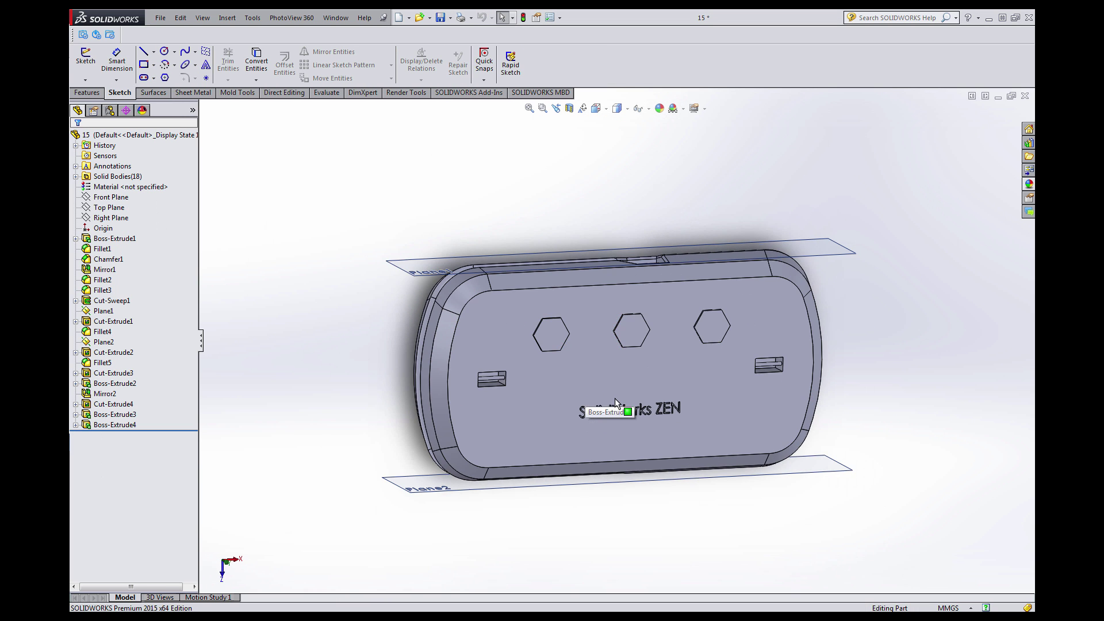
scroll(626, 388, "down", 2)
left_click(649, 378)
left_click(690, 339)
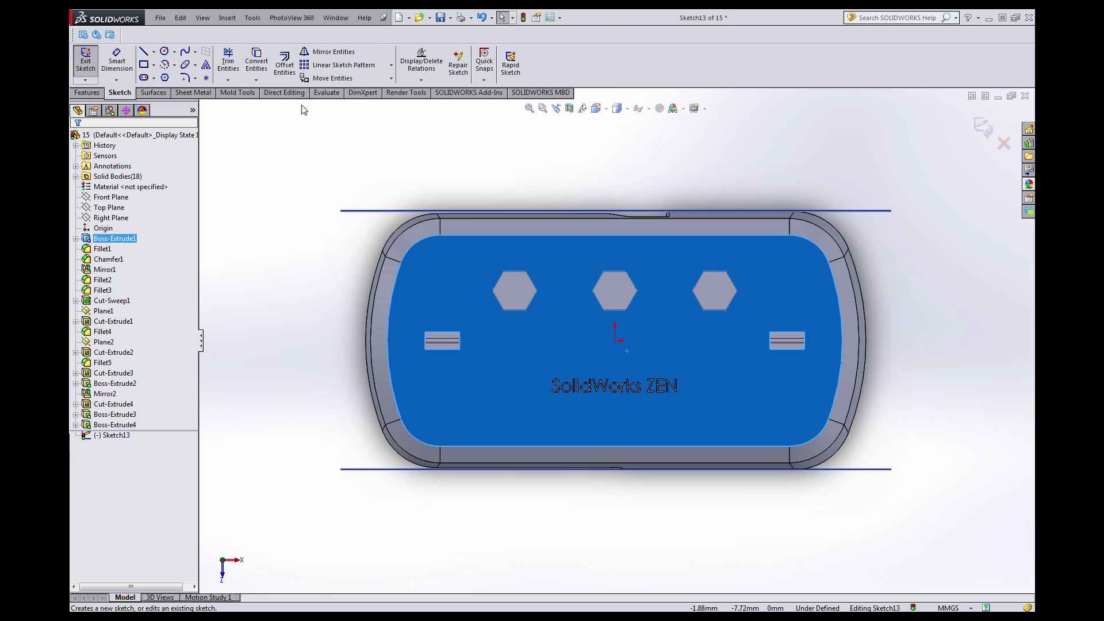
left_click(623, 183)
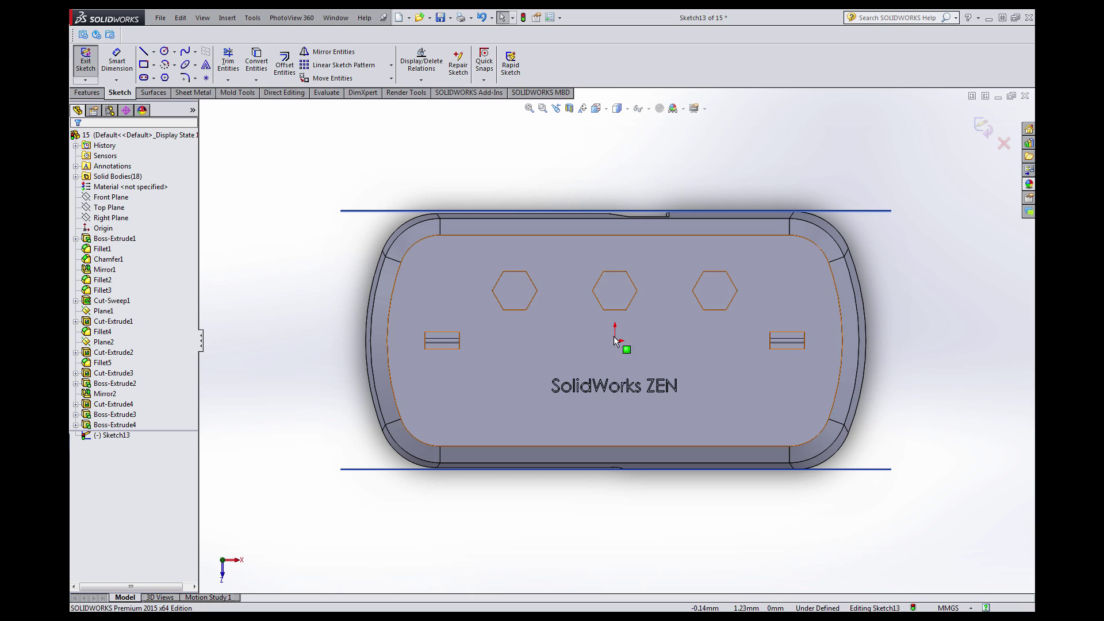
Sketch a vertical line about 9 mm up from the left slot's upper-edge midpoint, then a horizontal line ending directly above the origin.
scroll(614, 340, "down", 2)
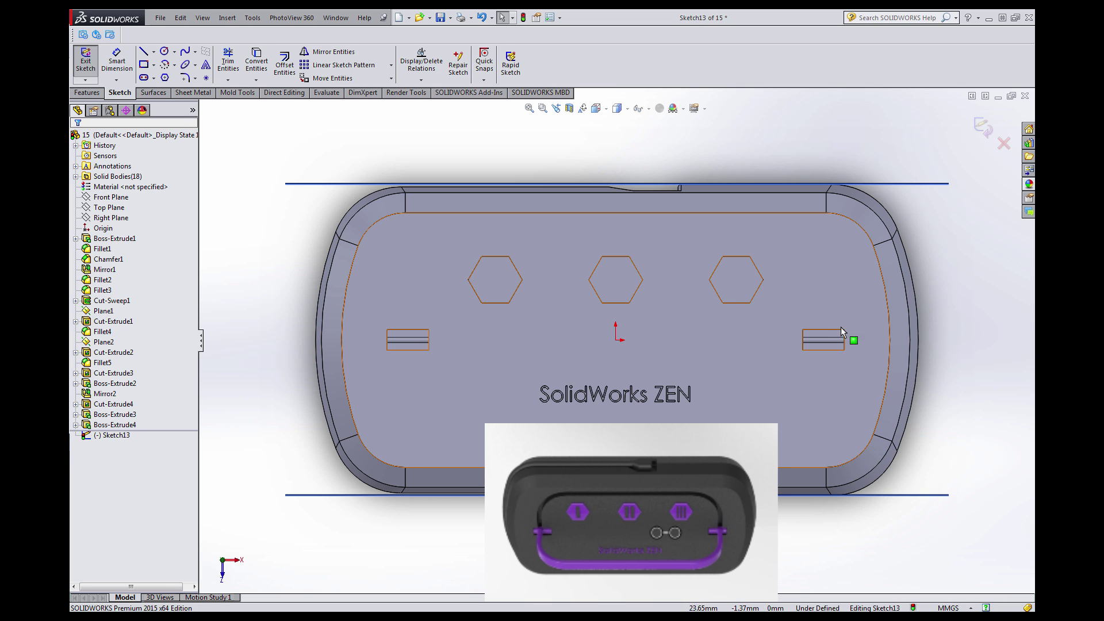
scroll(751, 322, "up", 1)
middle_click_drag(751, 322, 653, 390)
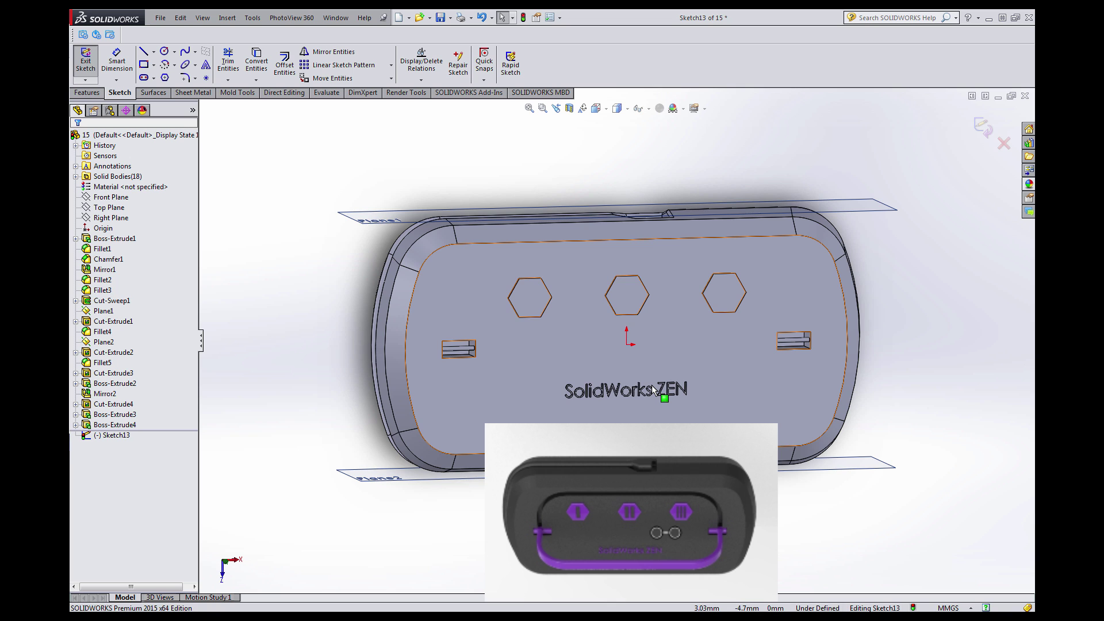
key("ctrl+8")
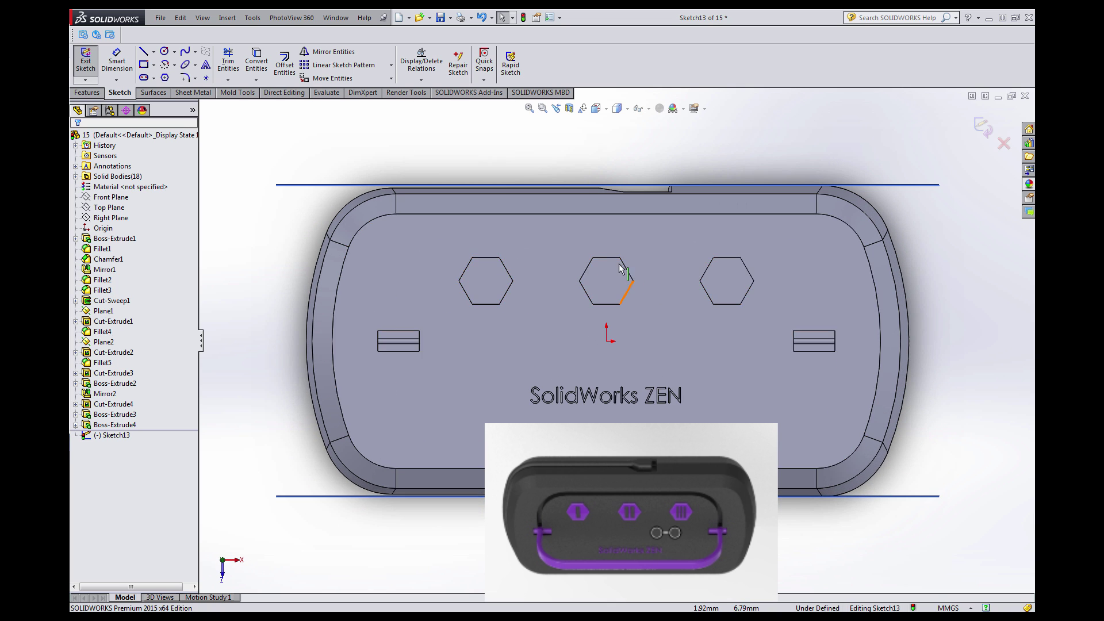
left_click(144, 52)
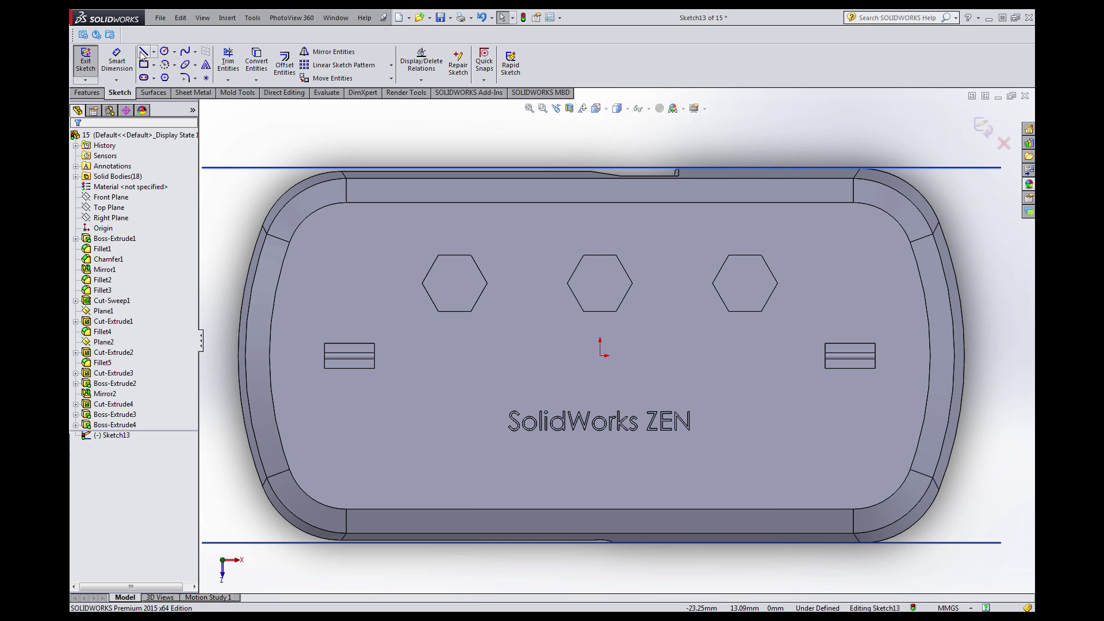
left_click(349, 343)
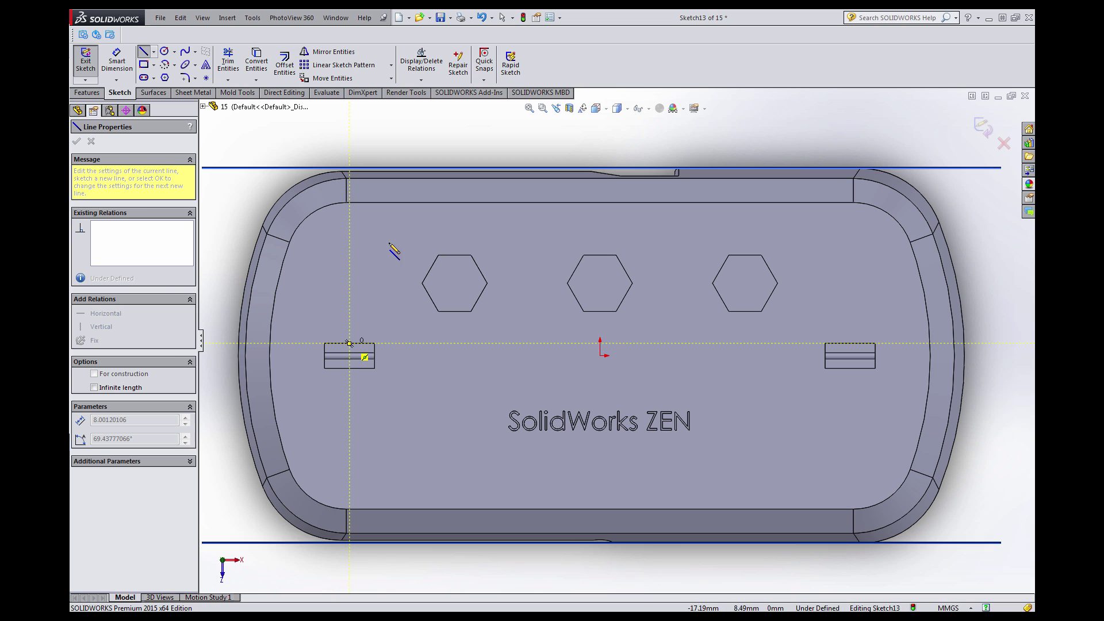
left_click(349, 229)
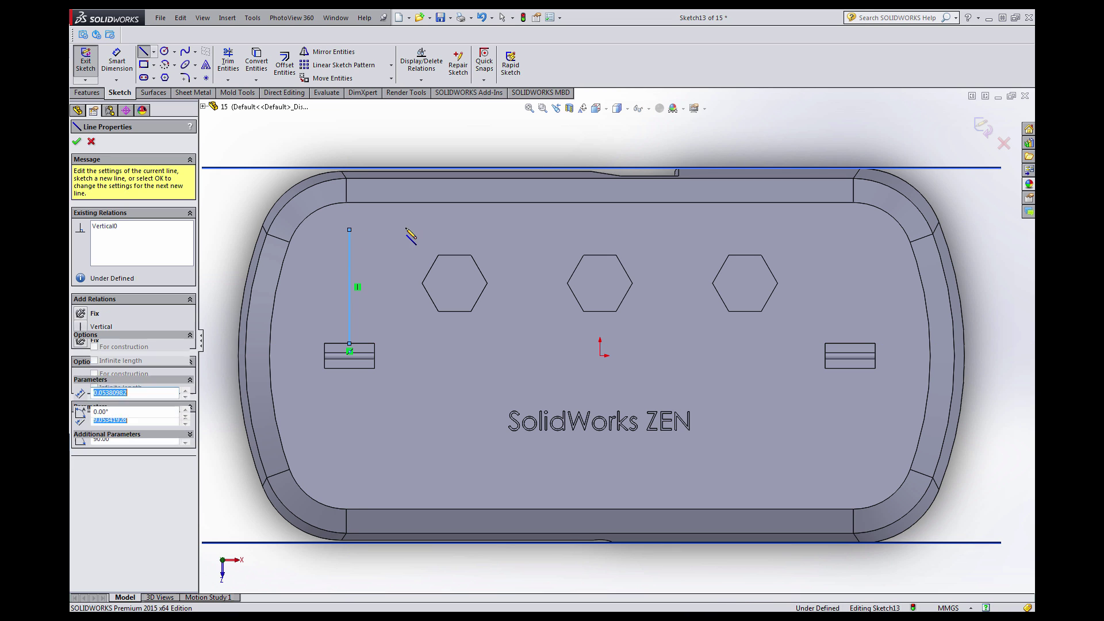
left_click(599, 229)
key("Escape")
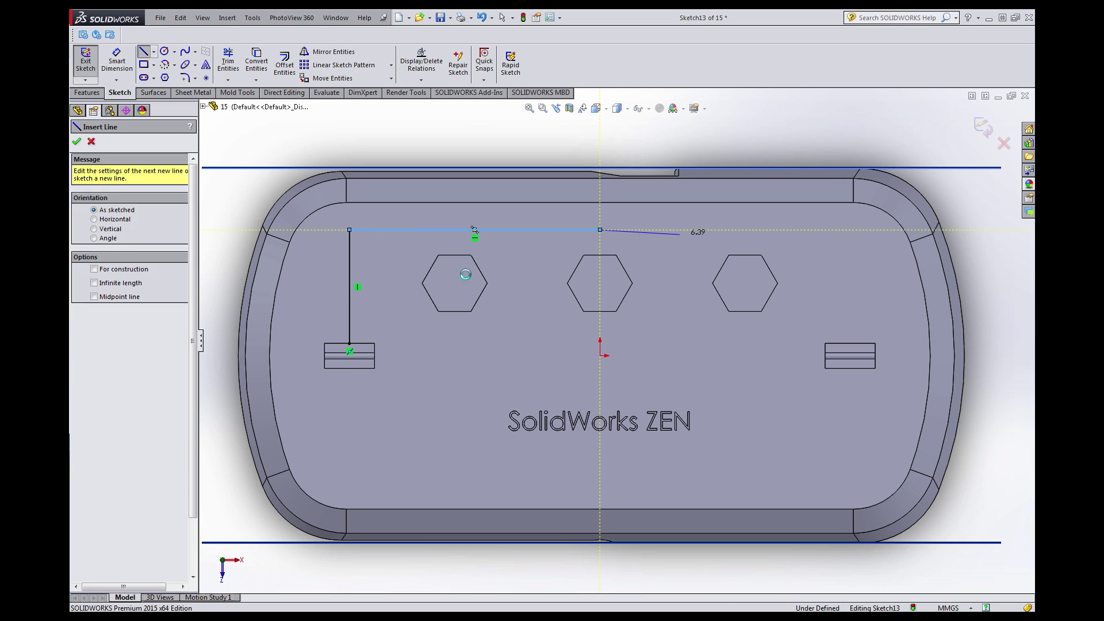
Round the corner between the vertical and horizontal sketch lines with a 6 mm sketch fillet.
scroll(422, 272, "down", 2)
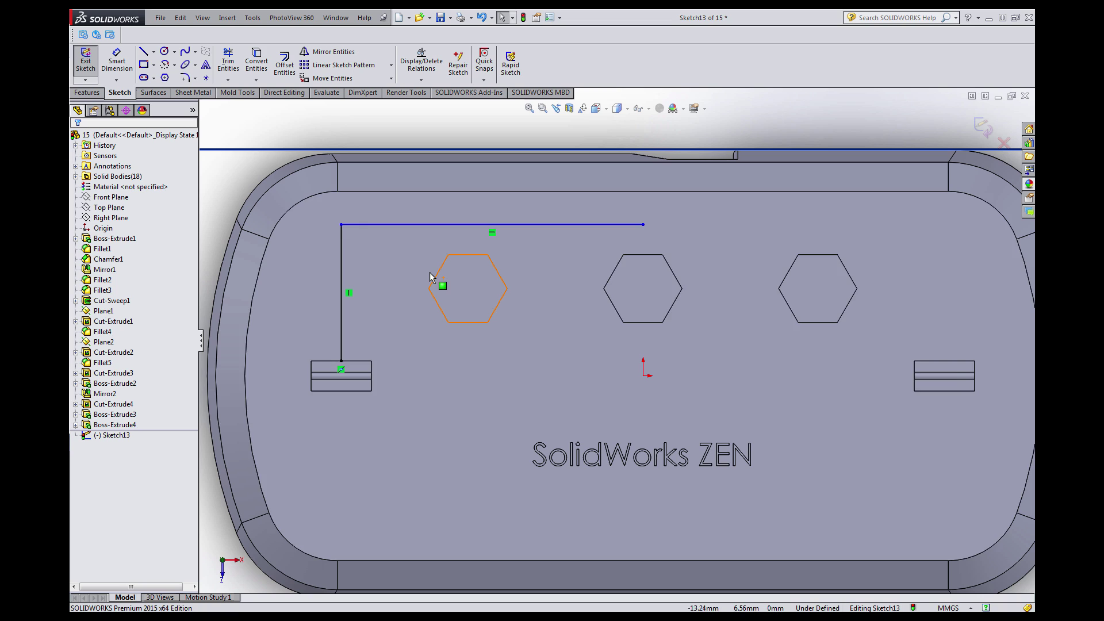
left_click(185, 79)
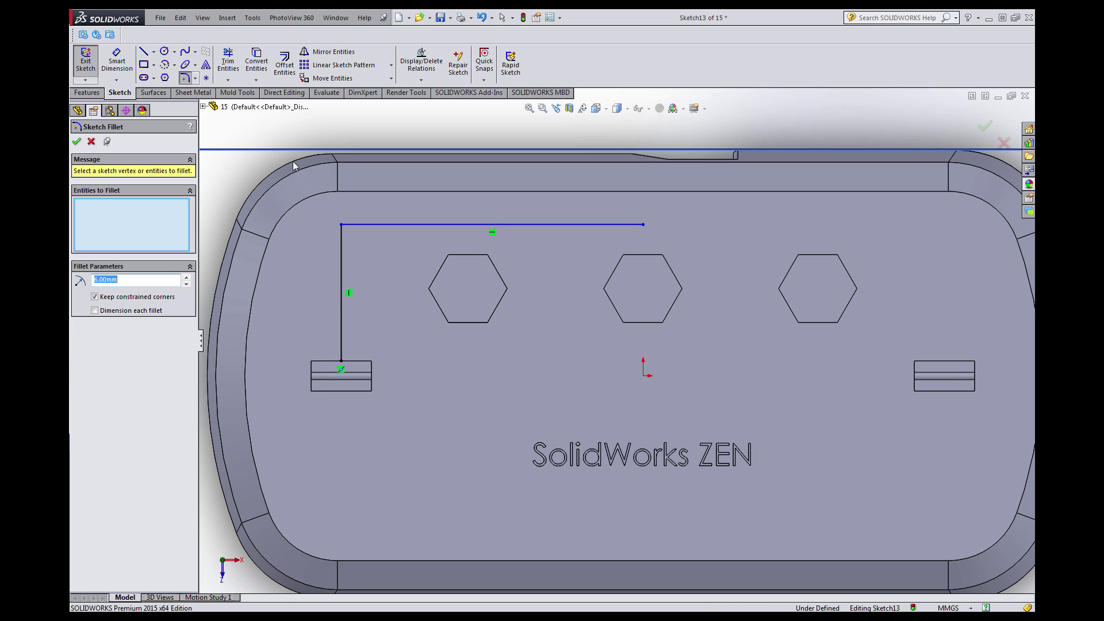
left_click(341, 224)
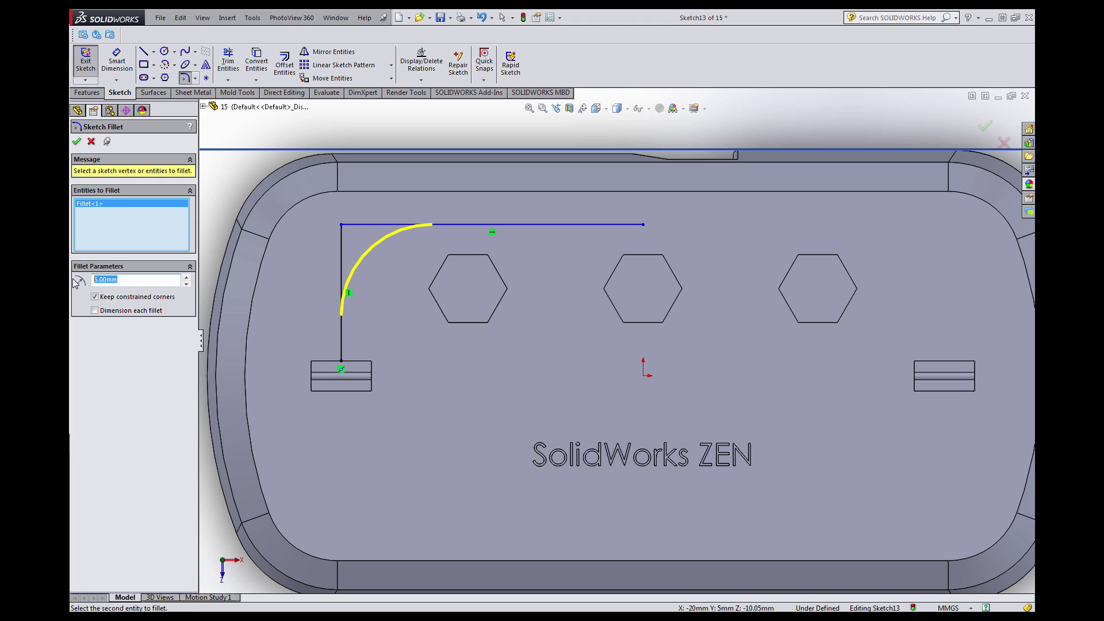
left_click(77, 142)
scroll(615, 249, "up", 1)
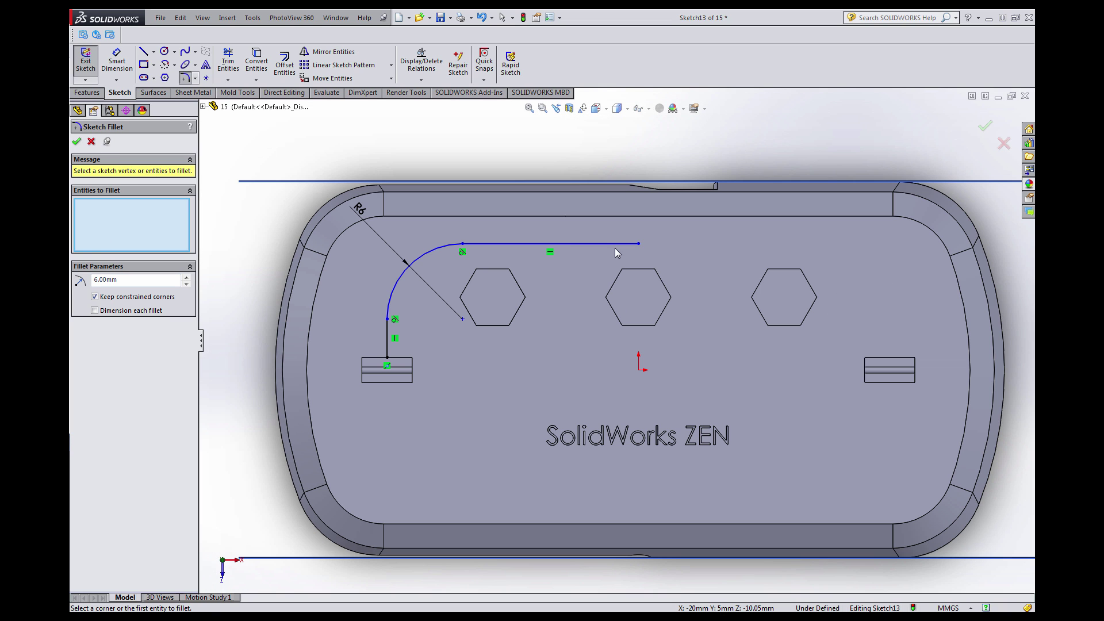
Offset the rounded sketch chain 1 mm outward, away from the hexagonal buttons, with the direction reversed.
left_click(285, 61)
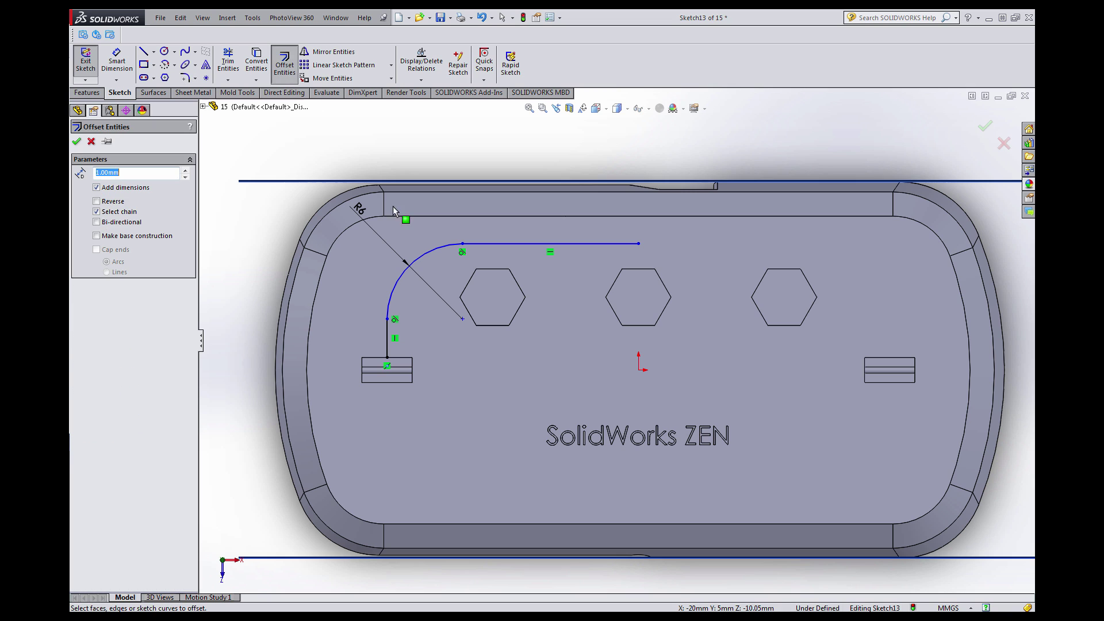
left_click(397, 266)
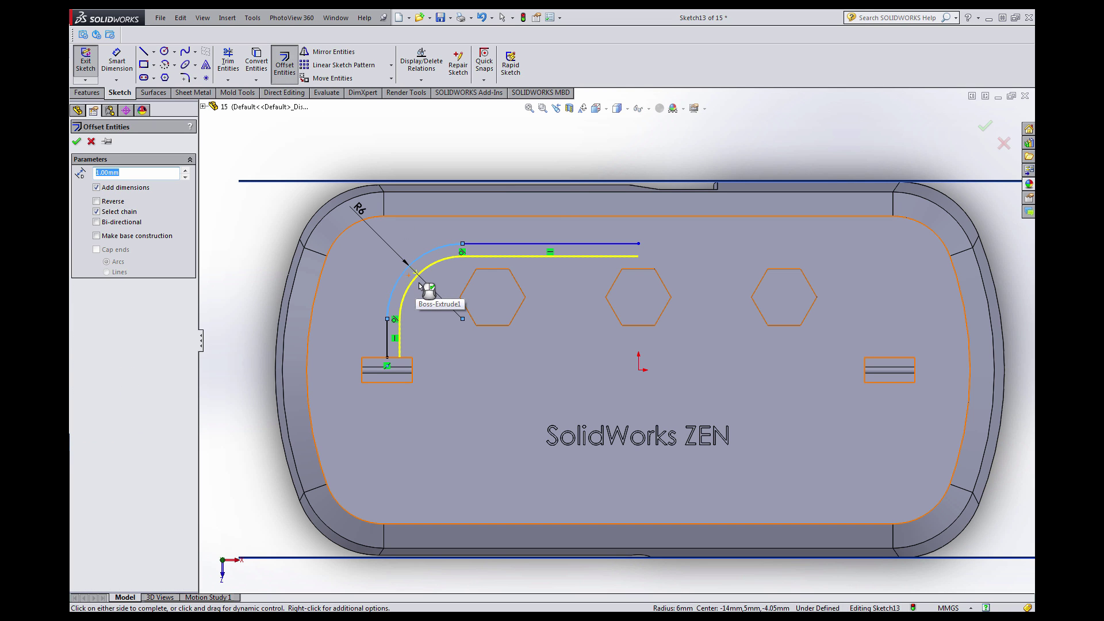
left_click(96, 201)
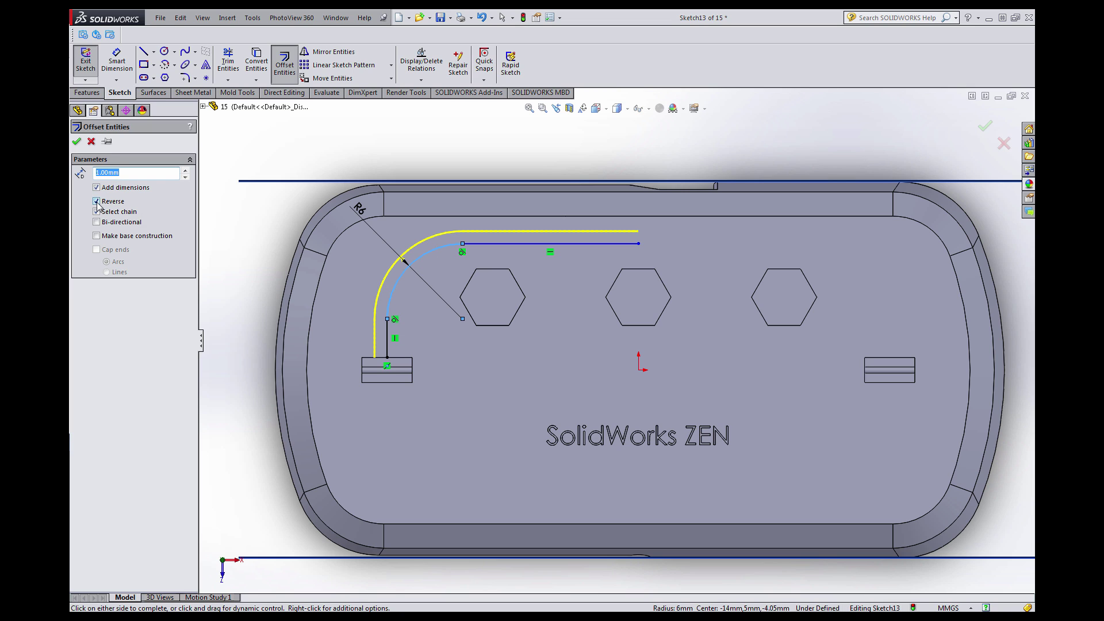
type("1")
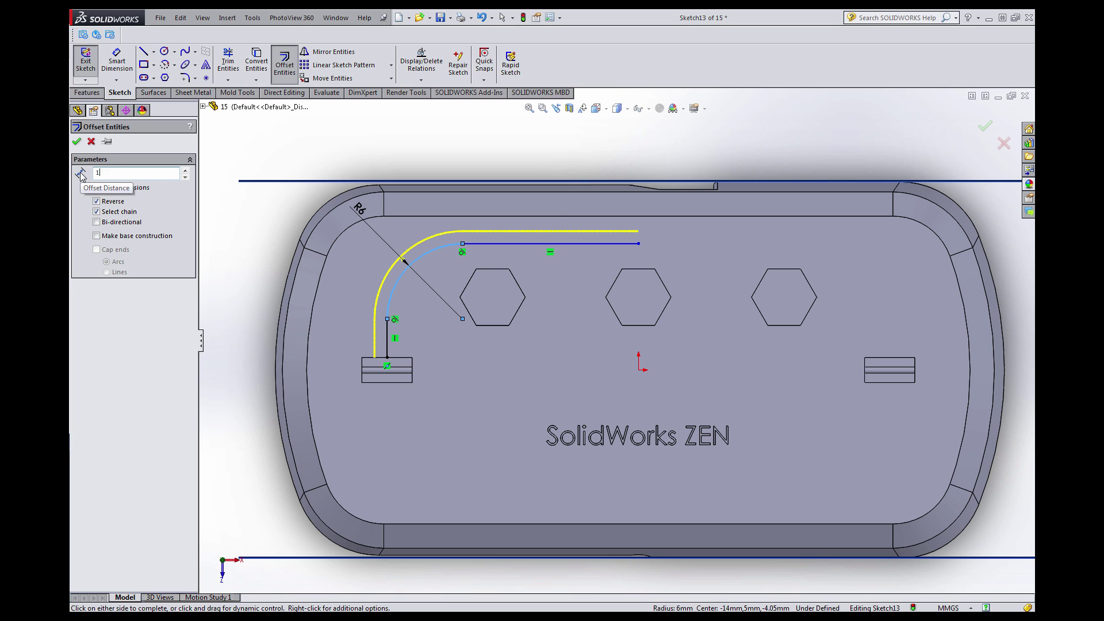
left_click(77, 142)
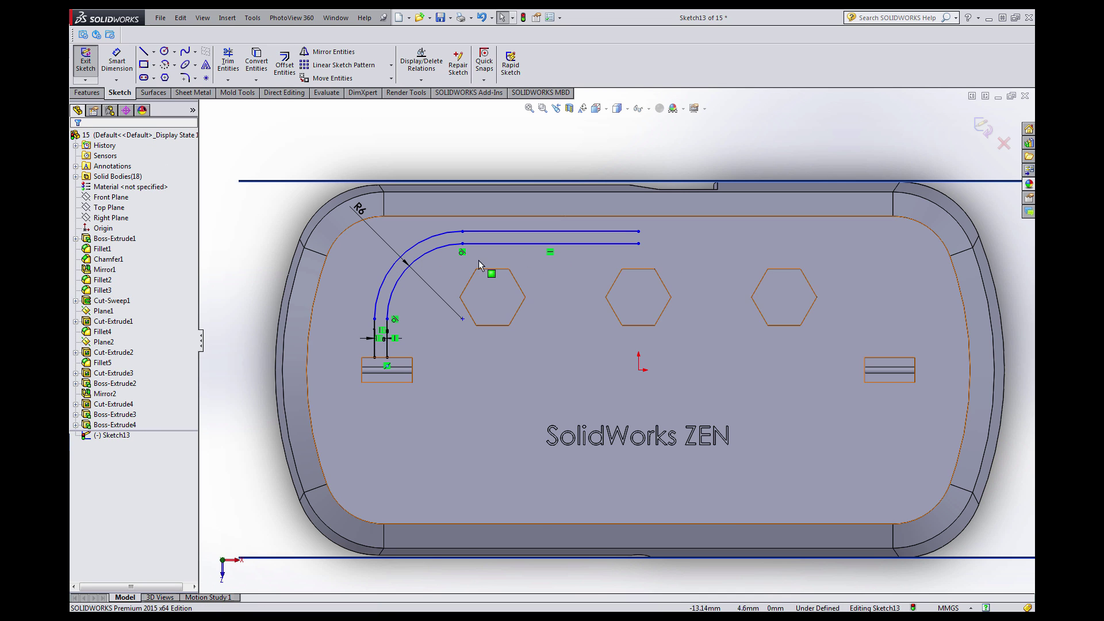
Draw a vertical centerline from the origin up to the end of the outer horizontal sketch line.
scroll(594, 277, "up", 2)
scroll(598, 279, "down", 1)
scroll(543, 300, "down", 1)
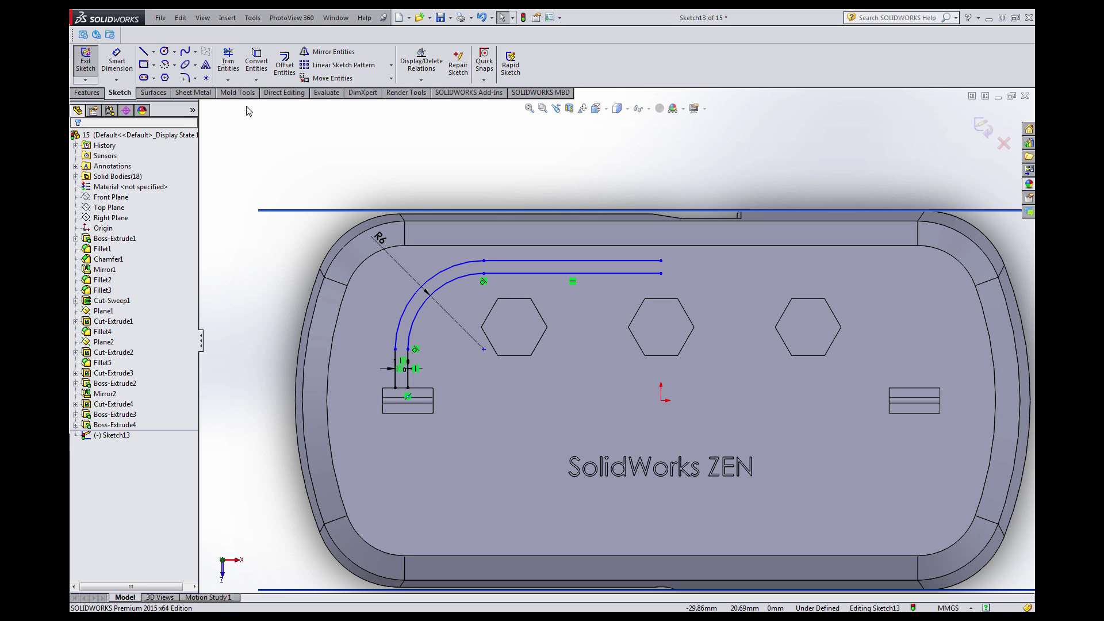
left_click(153, 52)
left_click(167, 74)
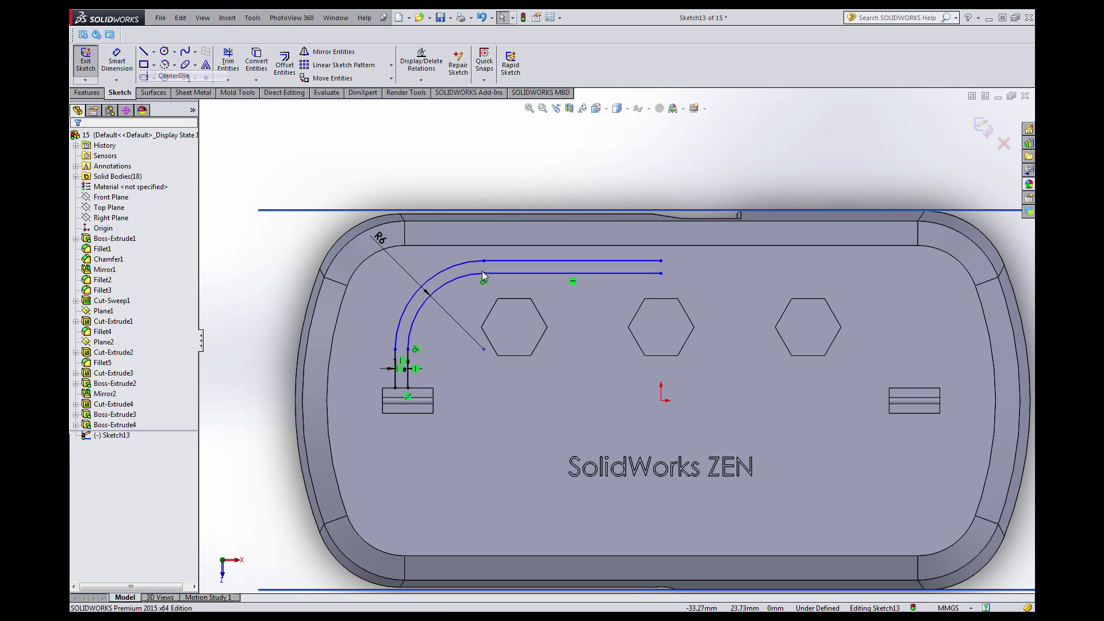
left_click(661, 400)
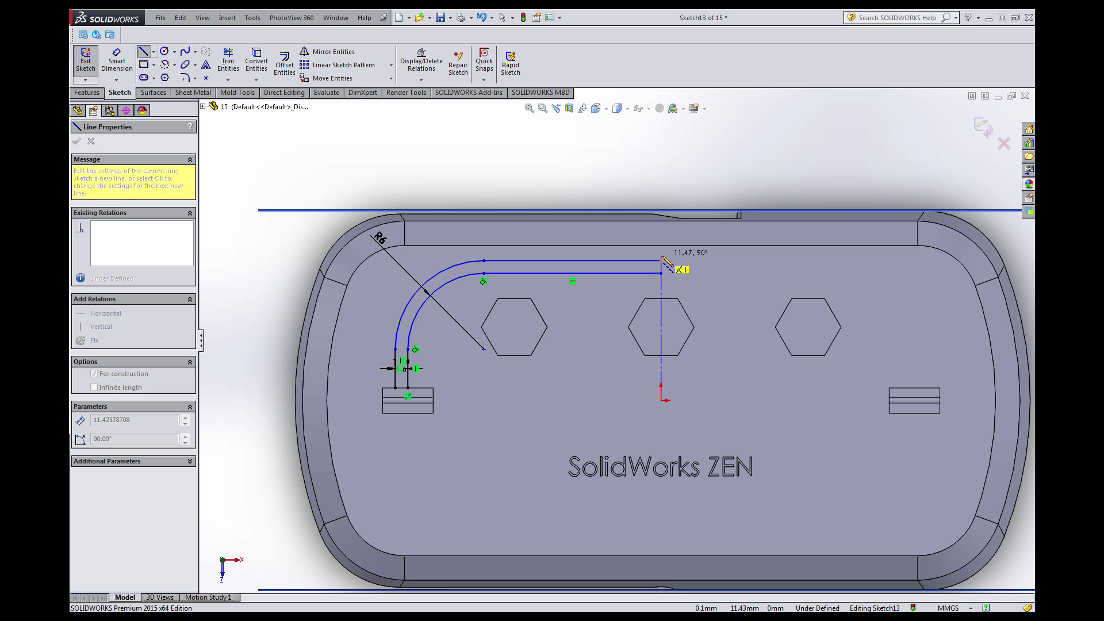
left_click(661, 261)
key("Escape")
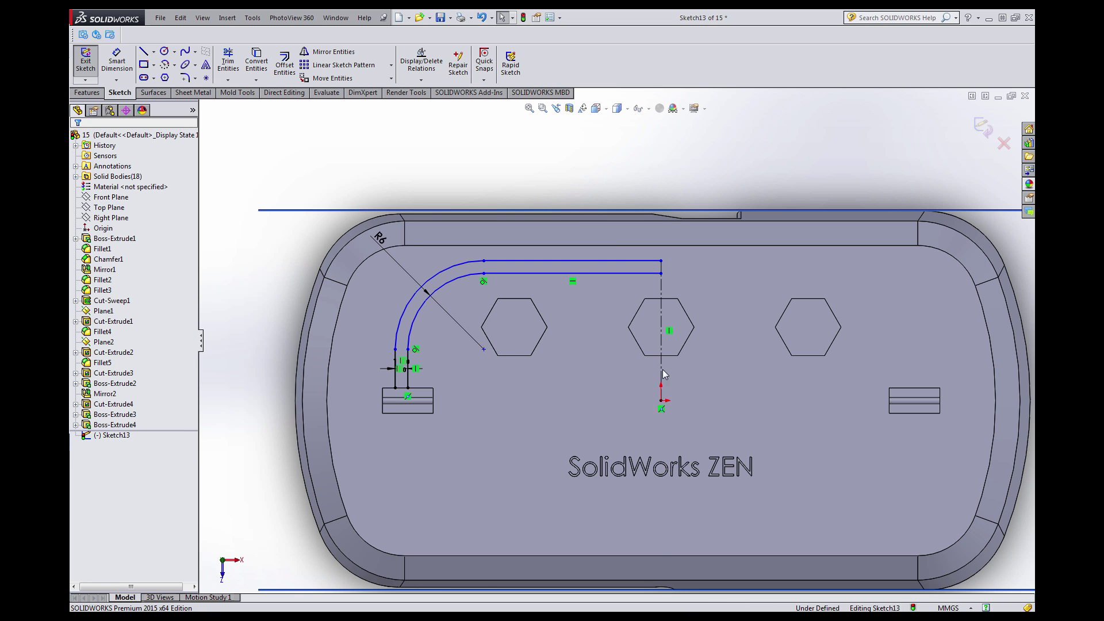
Mirror the original and offset sketch curves about the vertical centerline, keeping the originals.
left_click_drag(298, 169, 716, 395)
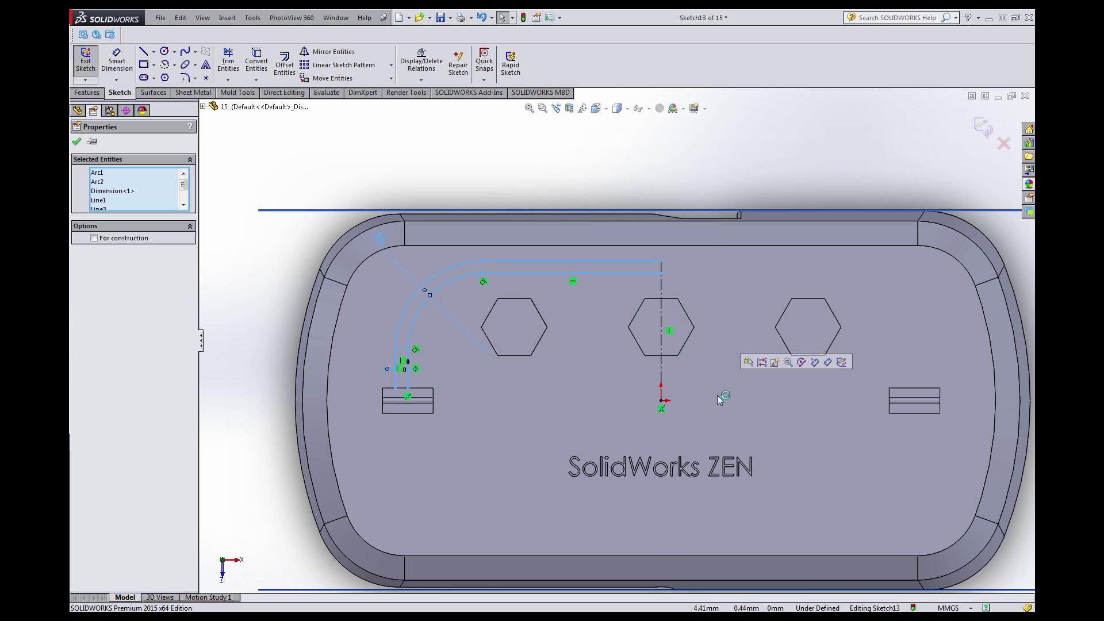
left_click(339, 55)
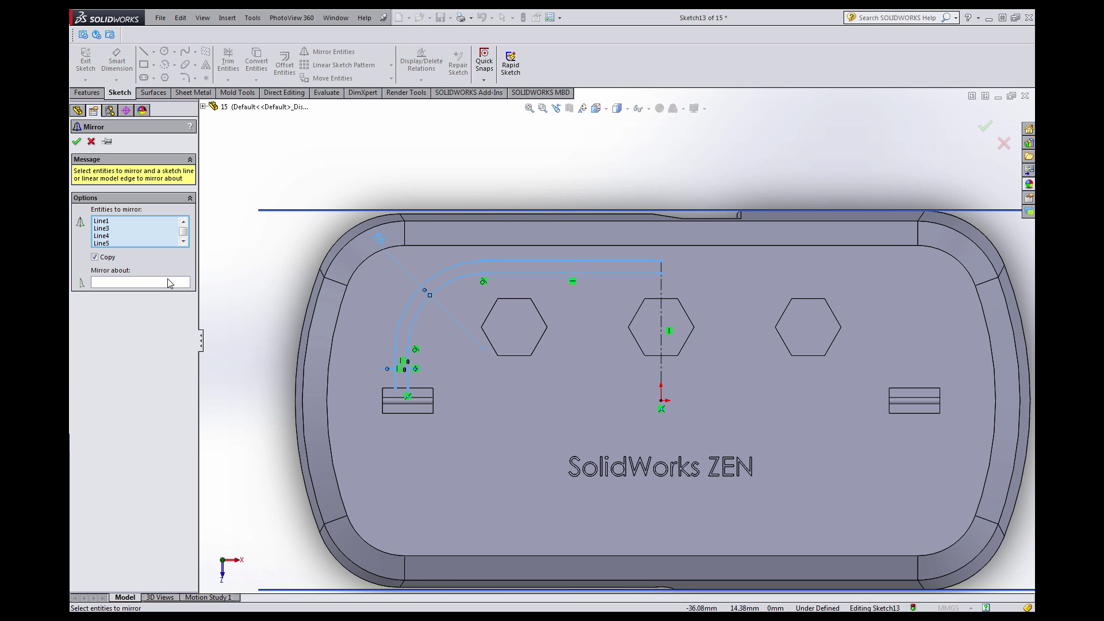
left_click(170, 286)
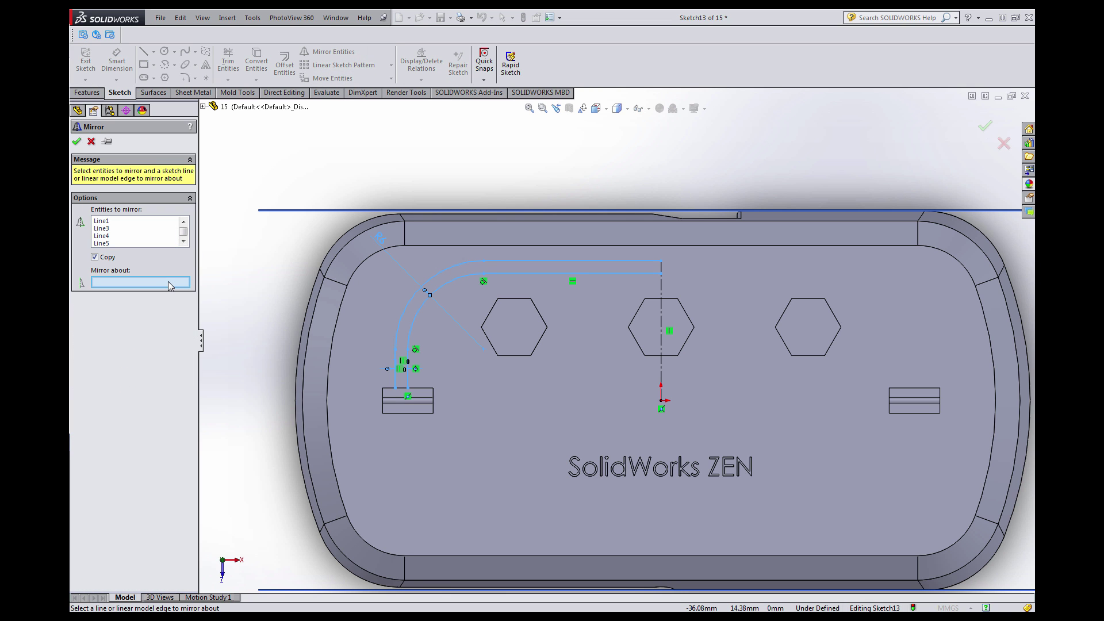
left_click(662, 287)
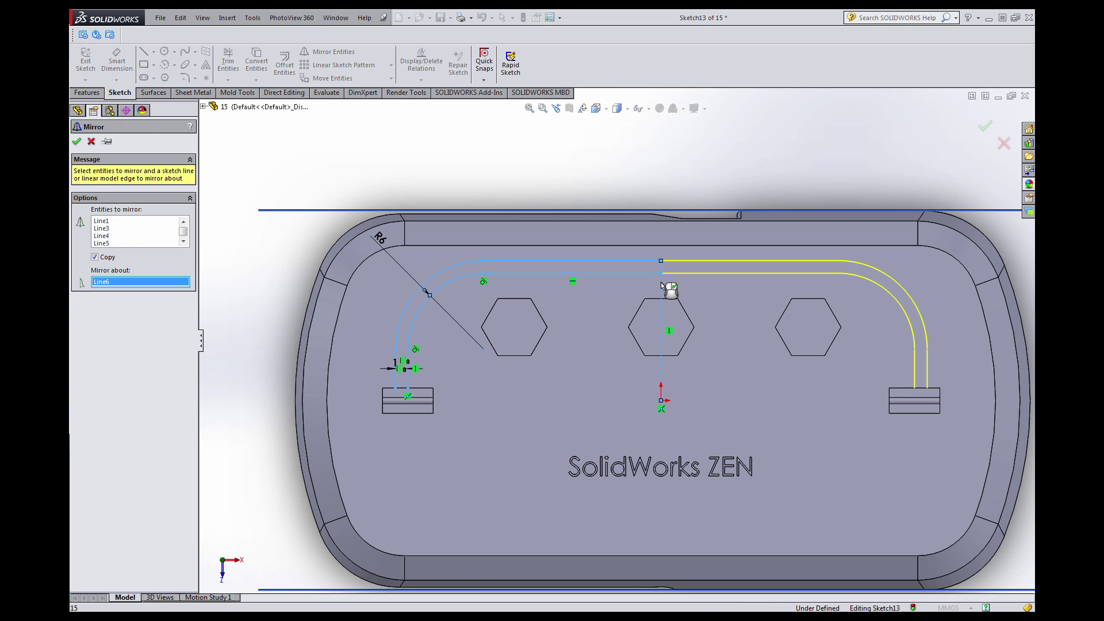
key("Return")
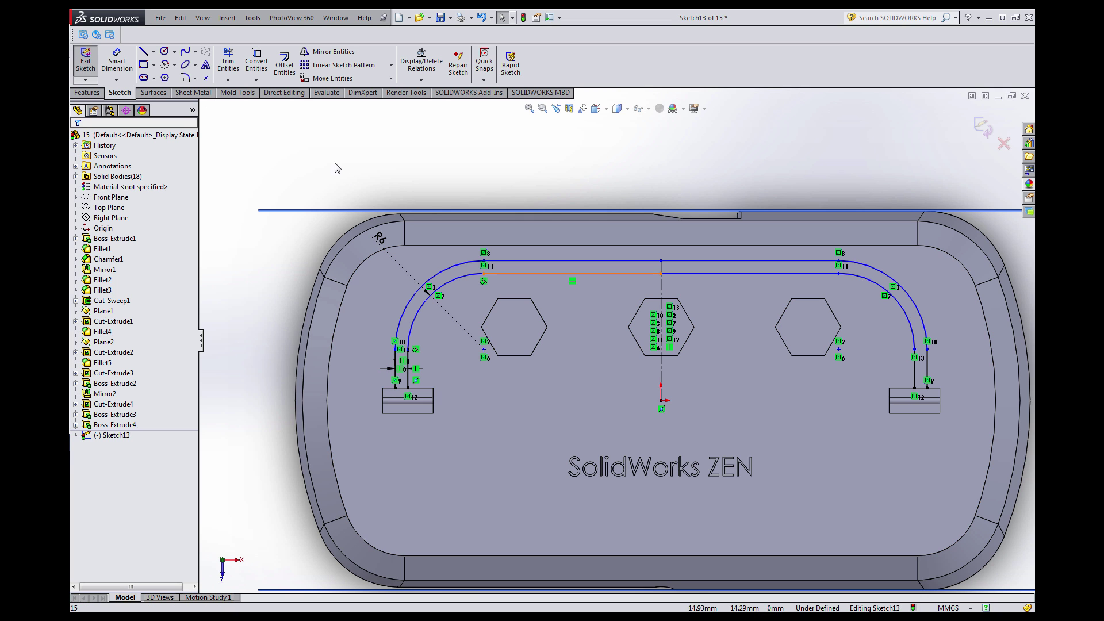
Close both lower ends of the arched band with short horizontal lines along the upper edges of the two slots.
scroll(971, 355, "down", 2)
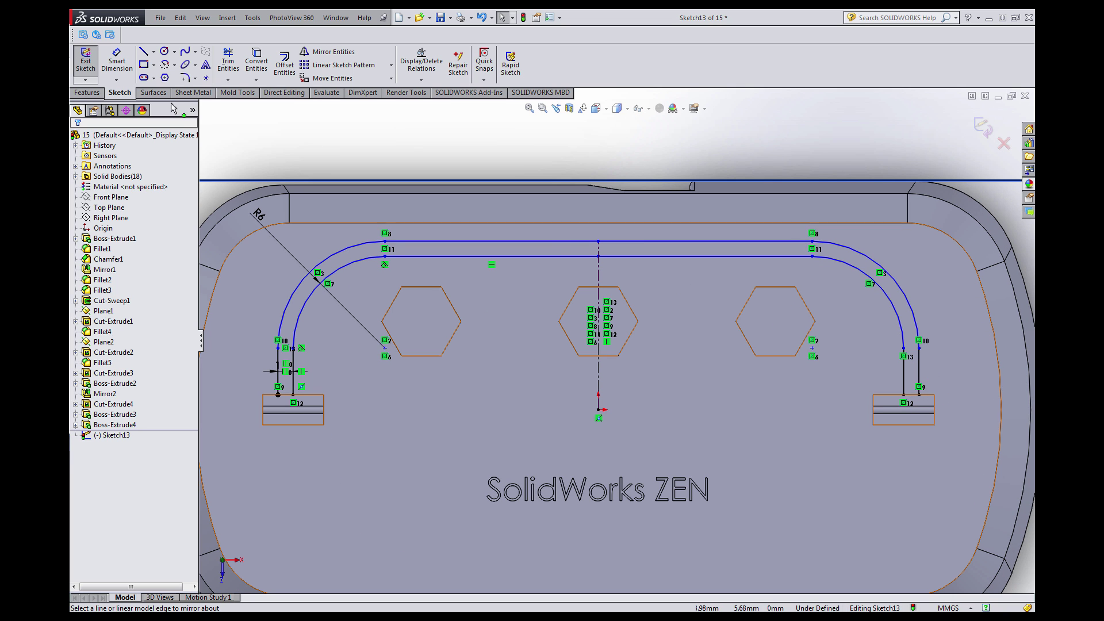
scroll(259, 392, "down", 3)
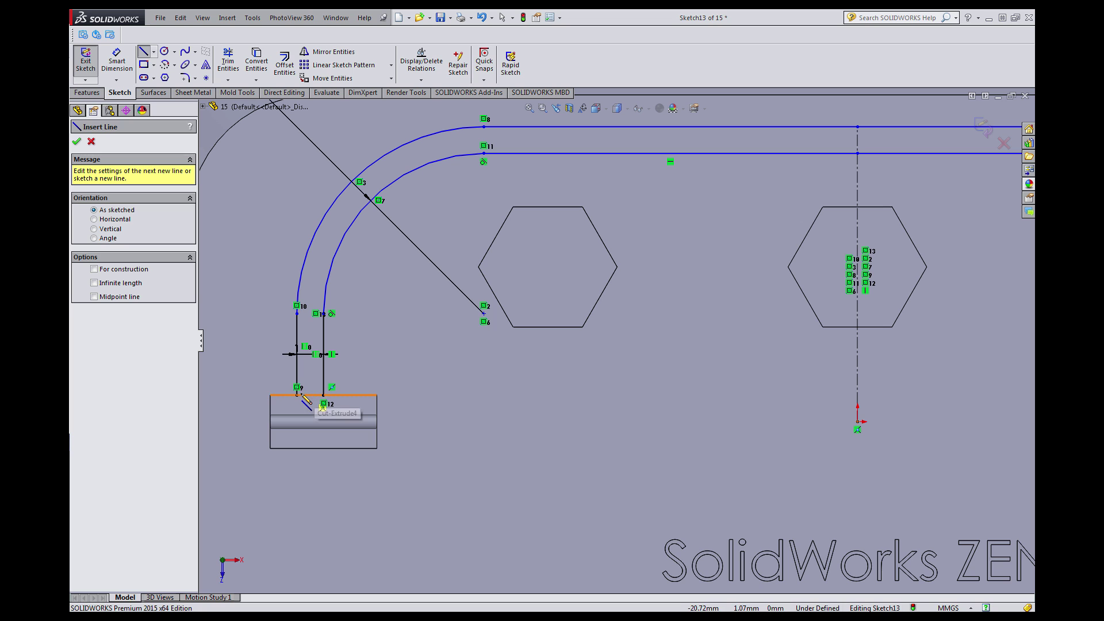
left_click(297, 395)
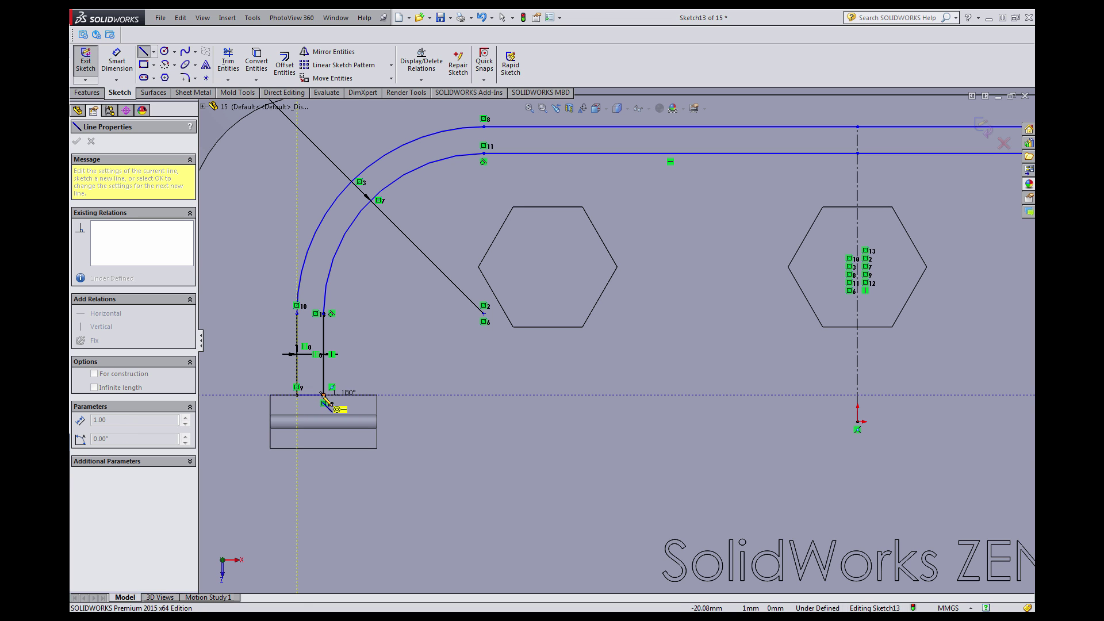
double_click(324, 395)
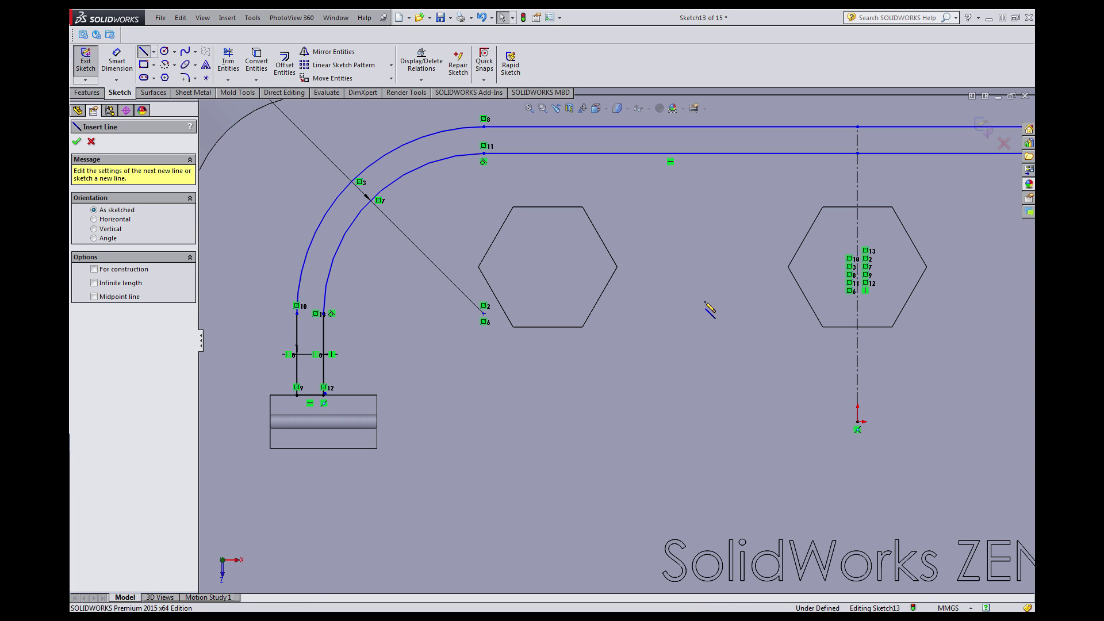
scroll(709, 308, "up", 3)
scroll(820, 395, "down", 3)
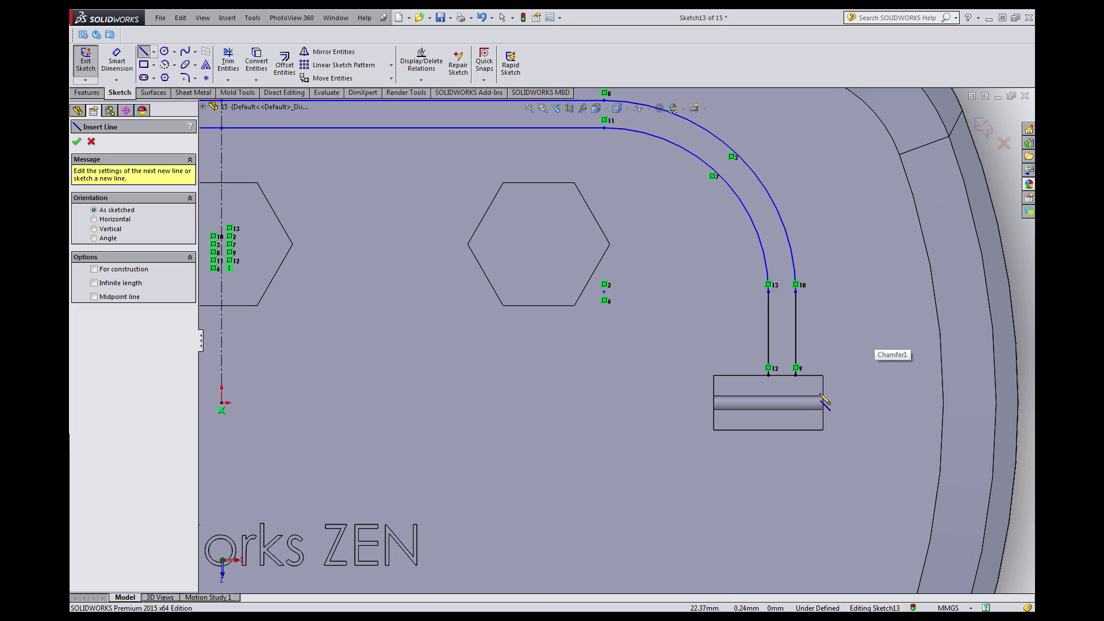
left_click(768, 375)
left_click(796, 375)
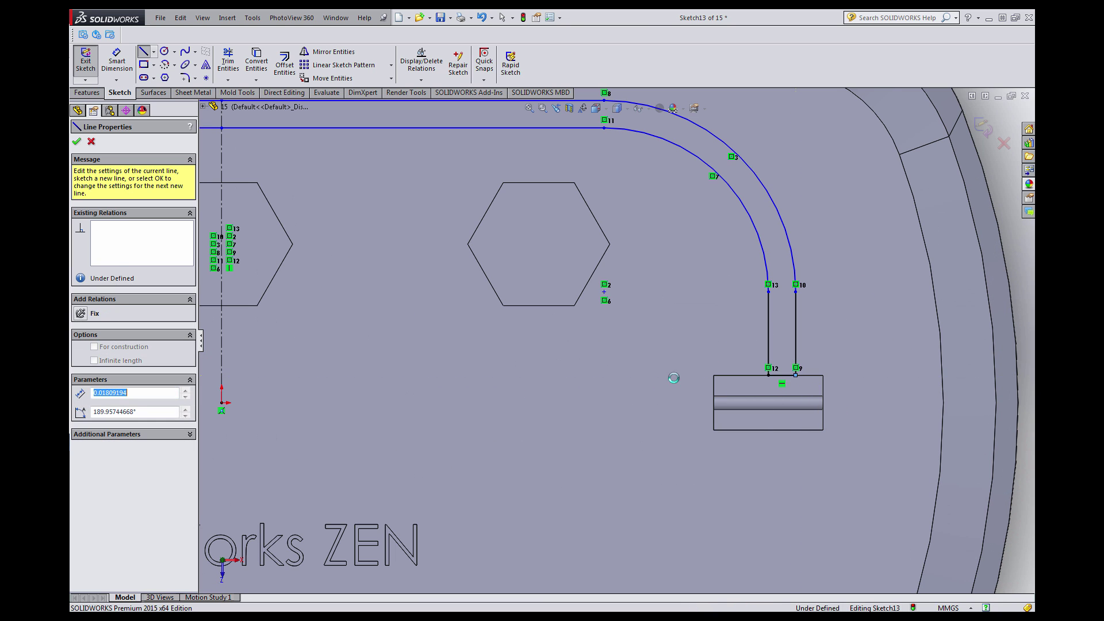
key("Escape")
scroll(416, 339, "up", 8)
scroll(402, 288, "down", 2)
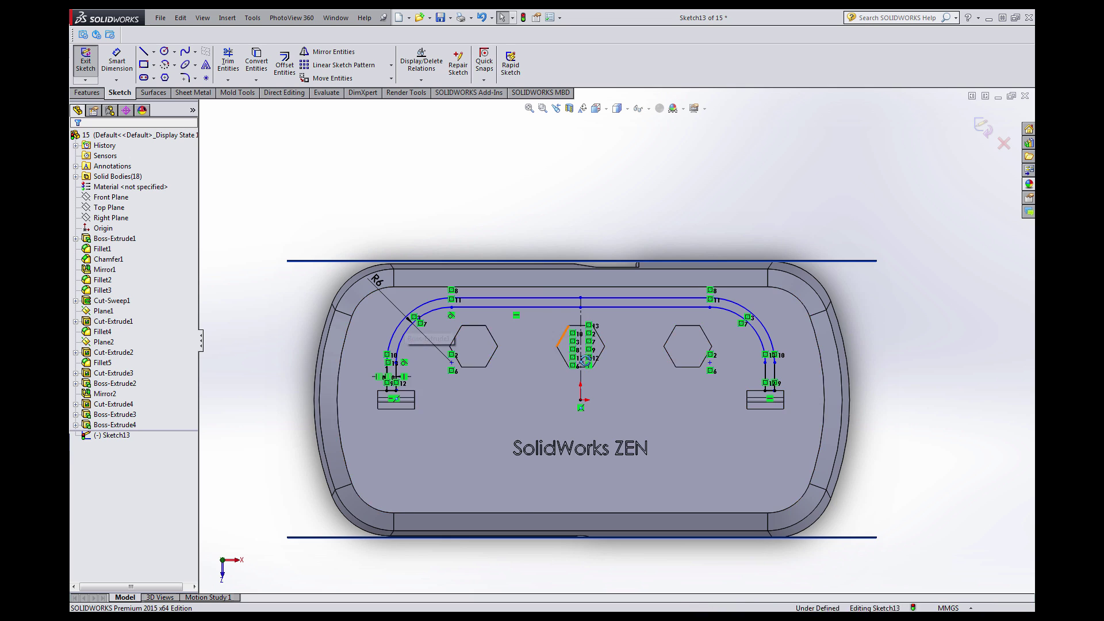
middle_click_drag(542, 322, 591, 354)
left_click(89, 93)
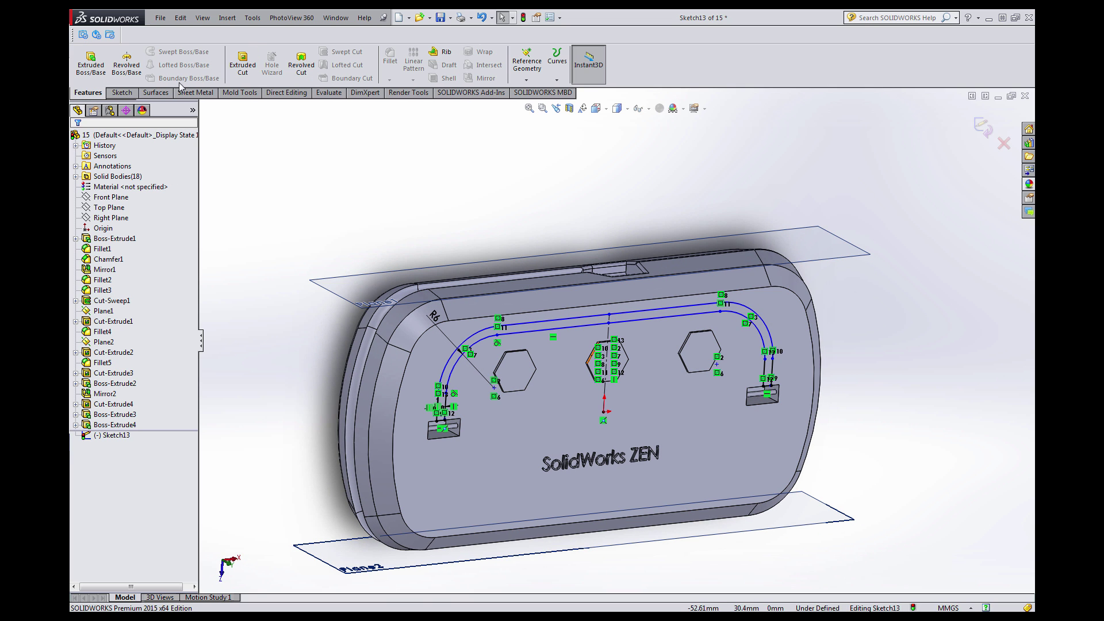
left_click(241, 64)
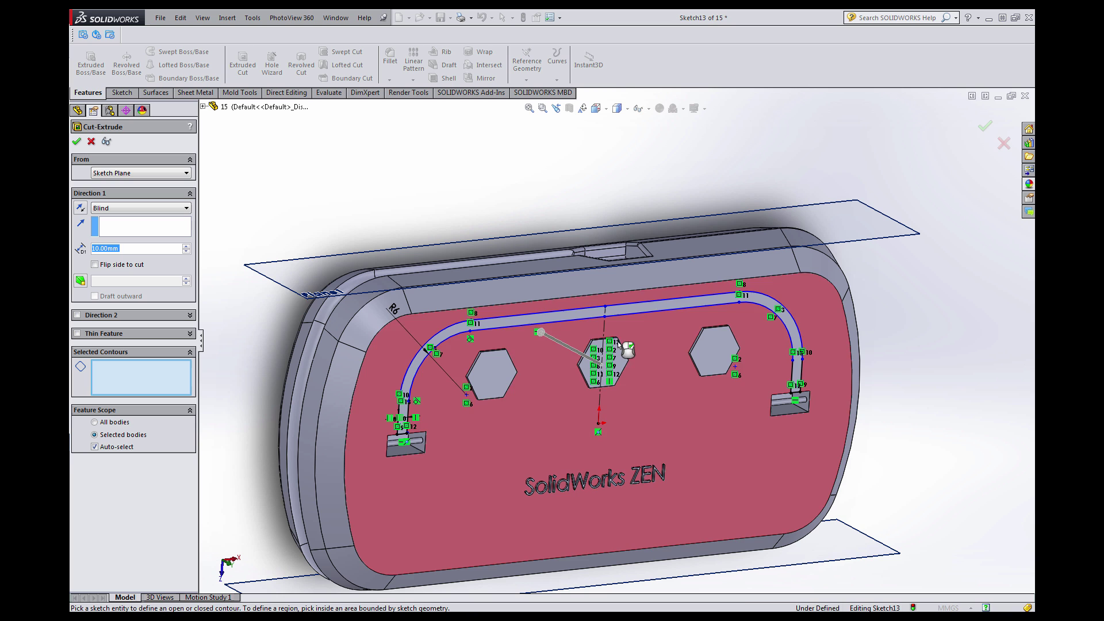
left_click(617, 309)
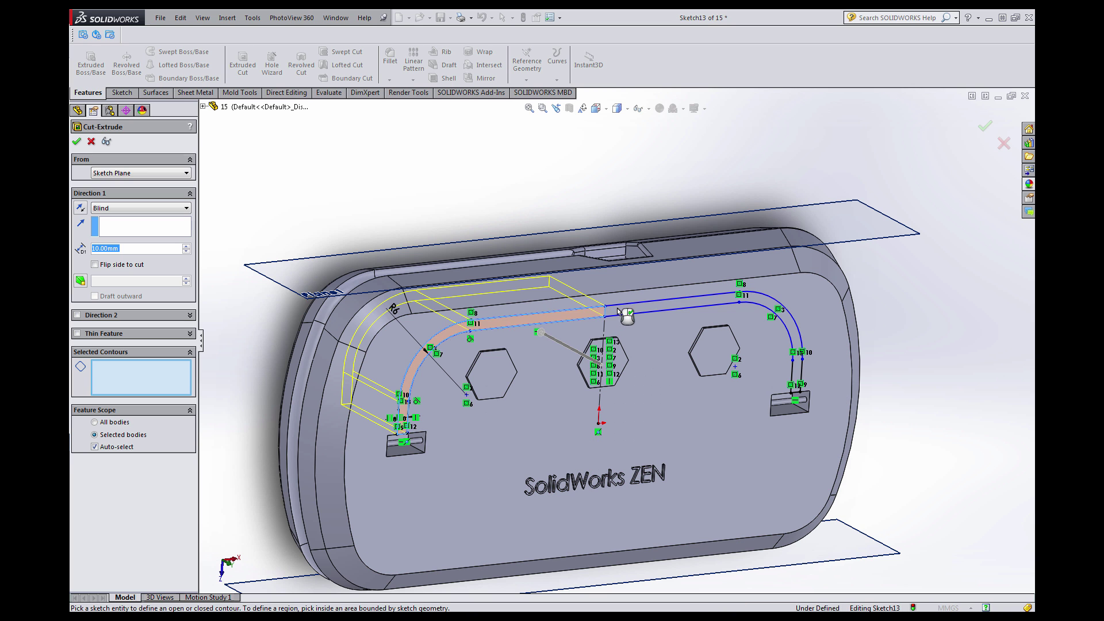
left_click(619, 308)
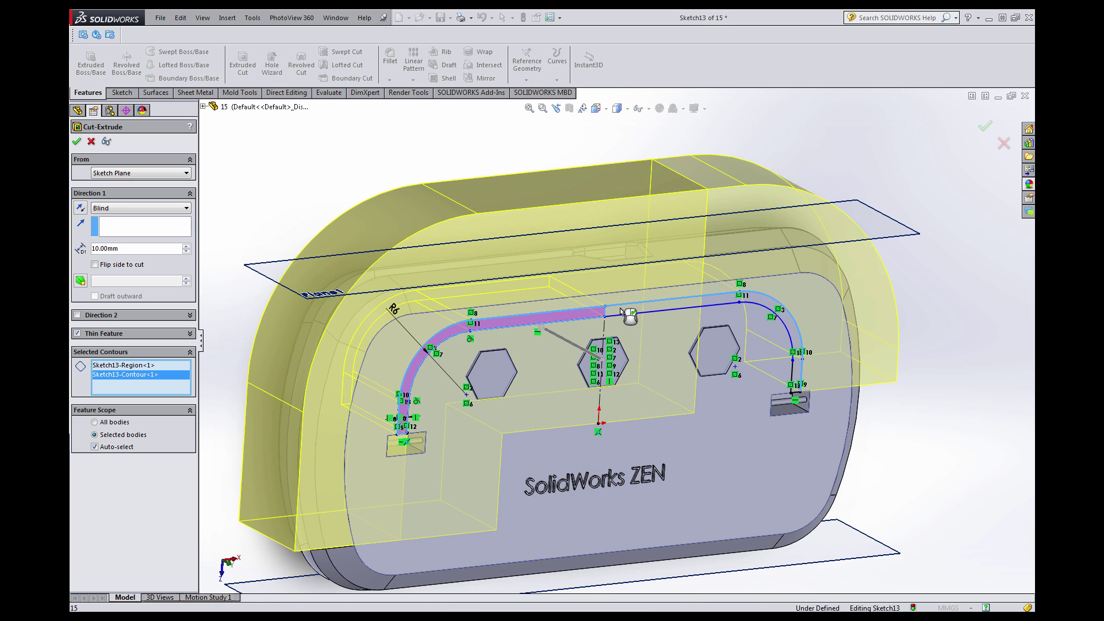
key("Escape")
Extrude-cut both halves of the arched band 10 mm blind into the flat face, selecting the two closed regions as contours.
scroll(620, 308, "down", 5)
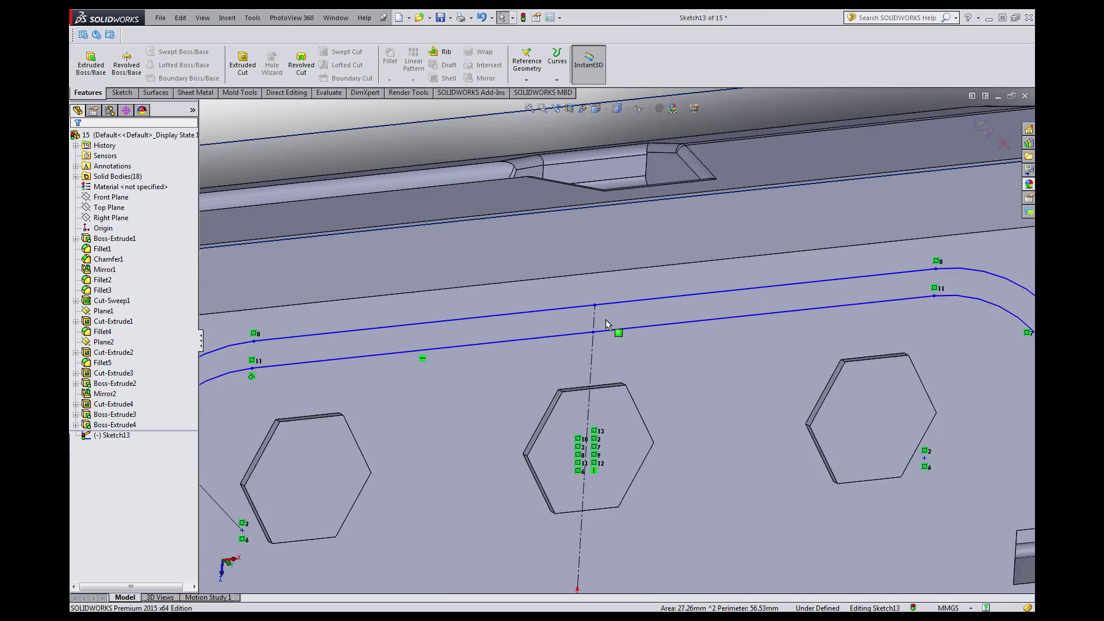
scroll(602, 323, "down", 3)
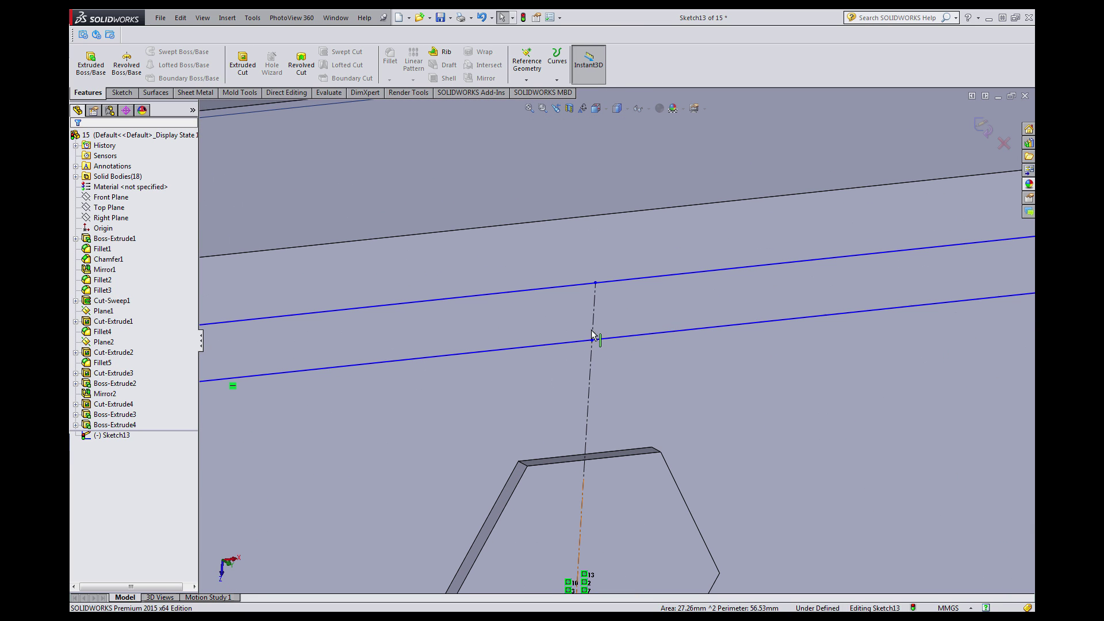
scroll(592, 329, "up", 3)
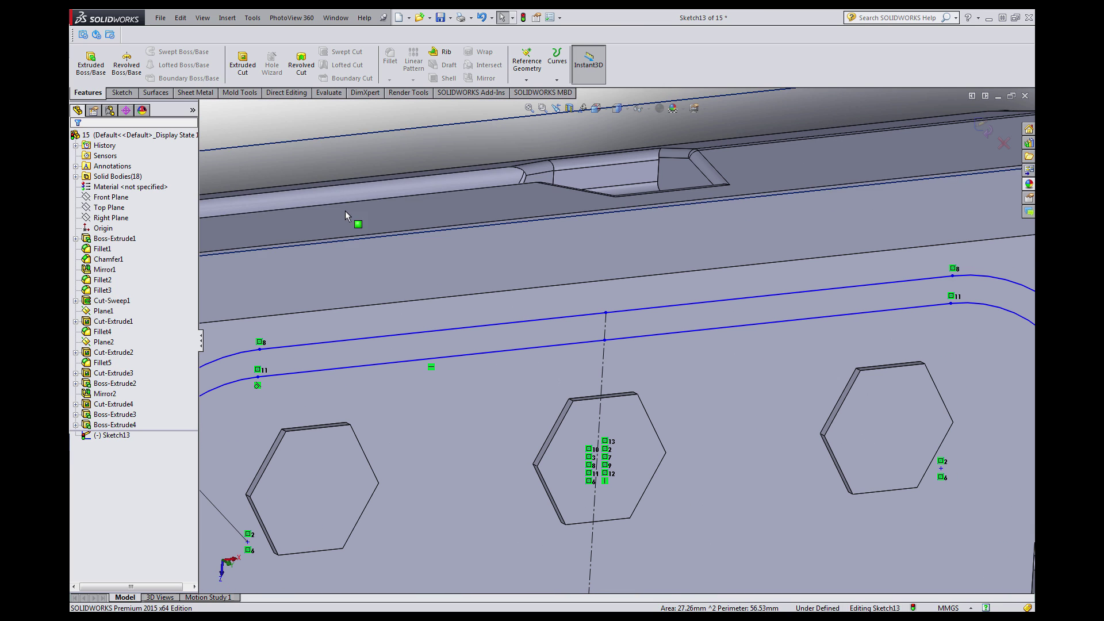
left_click(251, 65)
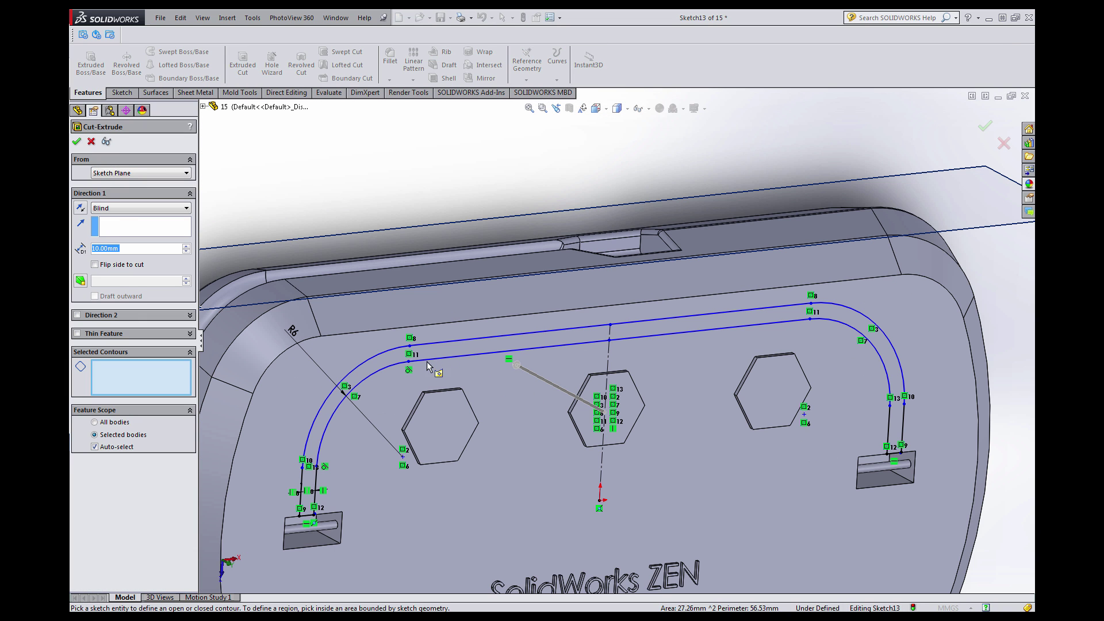
left_click(425, 356)
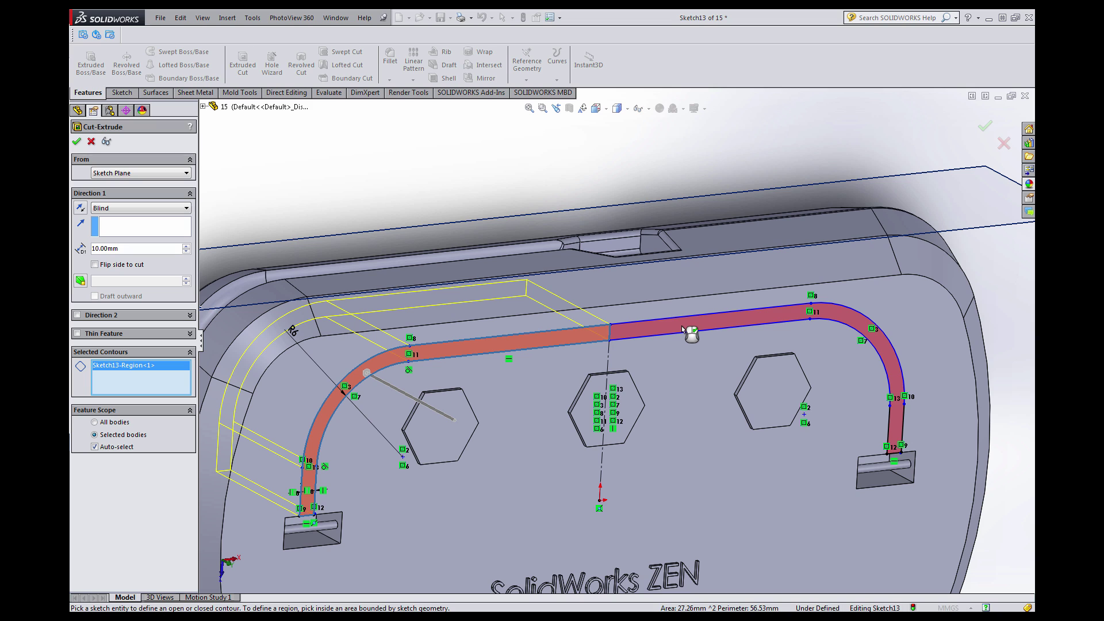
left_click(681, 325)
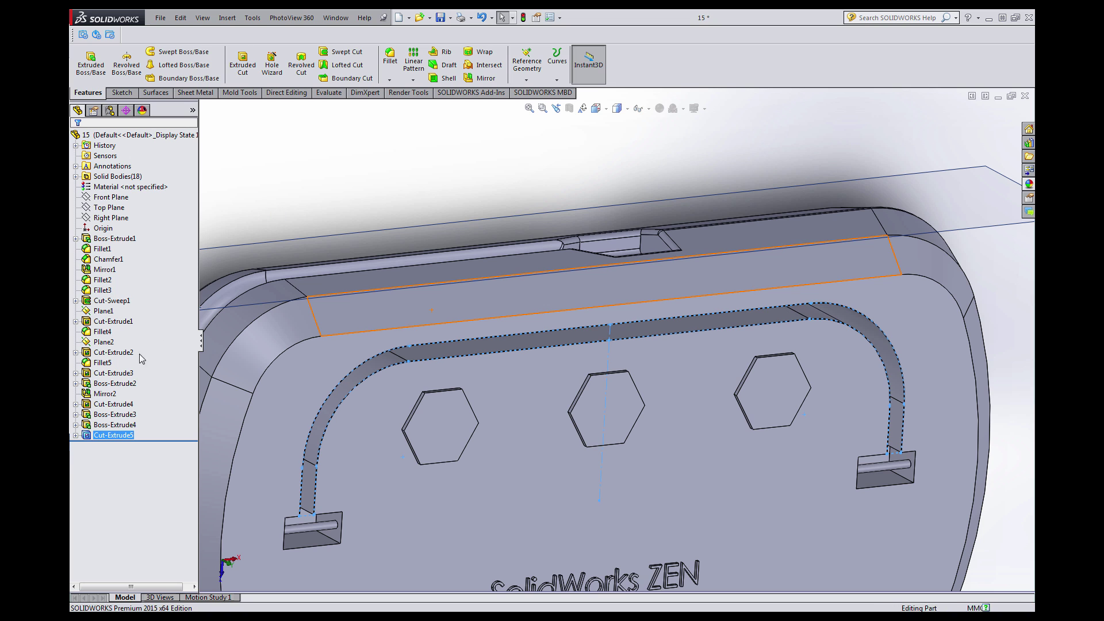
Edit the arched groove's cut feature and set its blind depth to 2 mm.
left_click(119, 435)
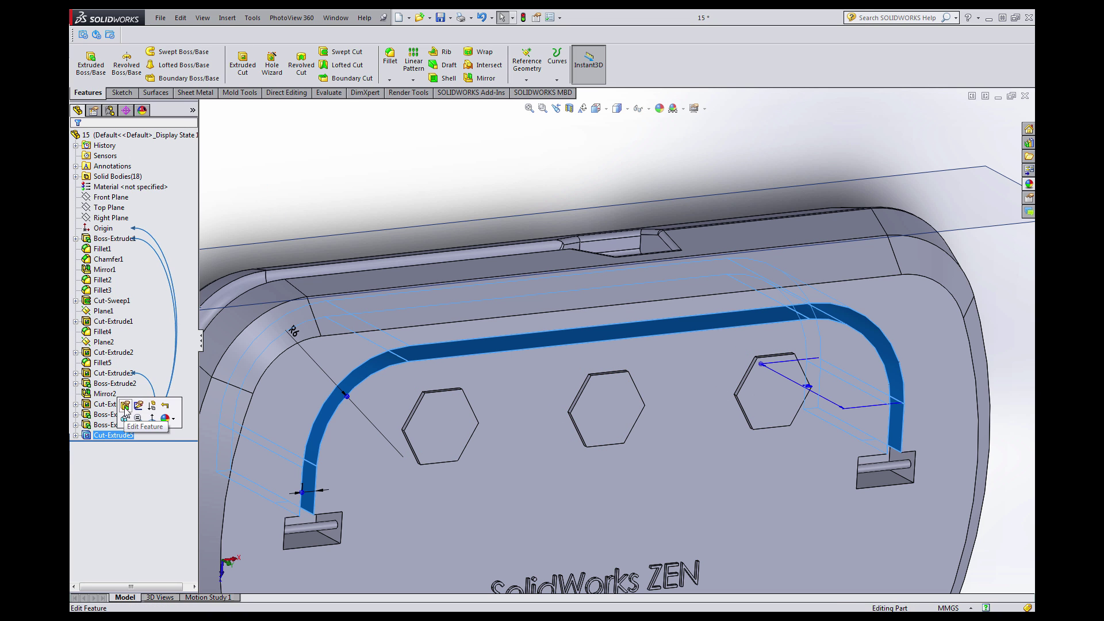
left_click(124, 405)
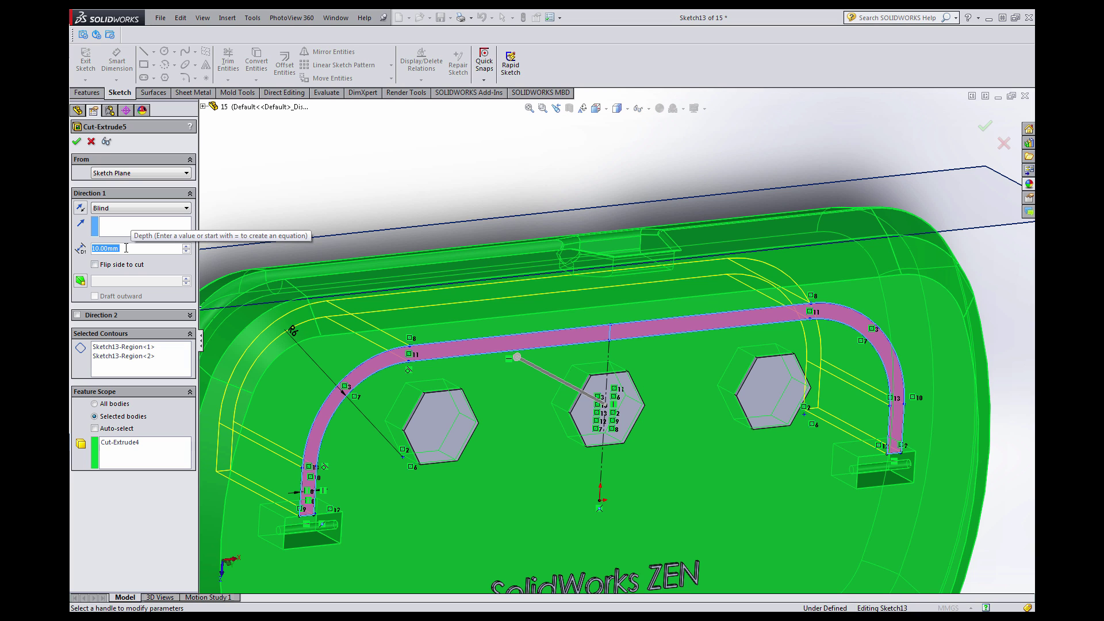
type("2")
key("Return")
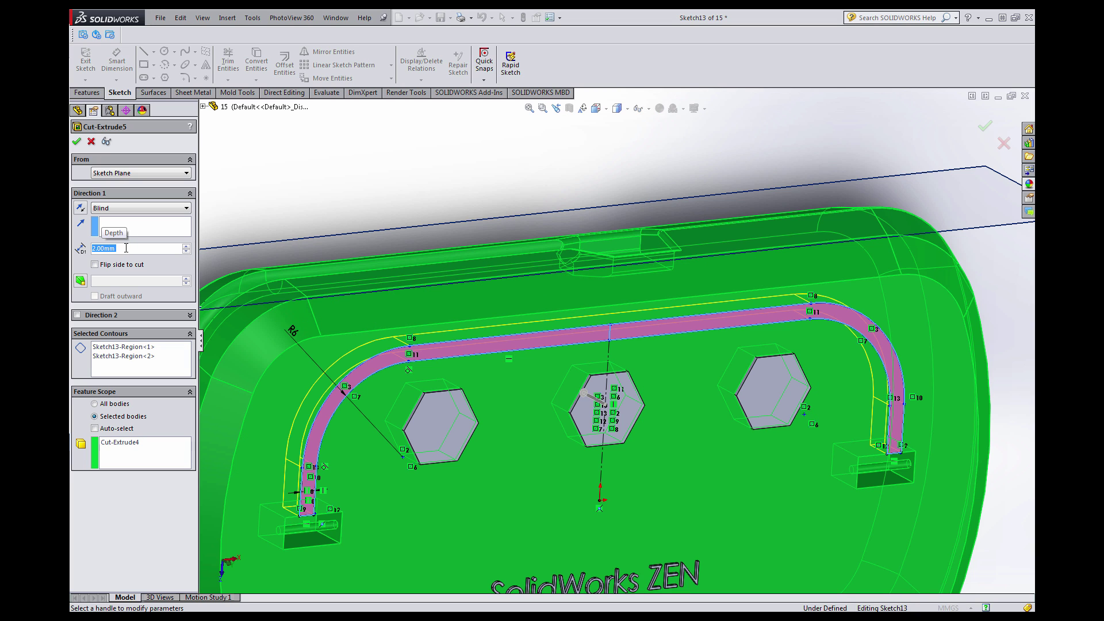
key("Return")
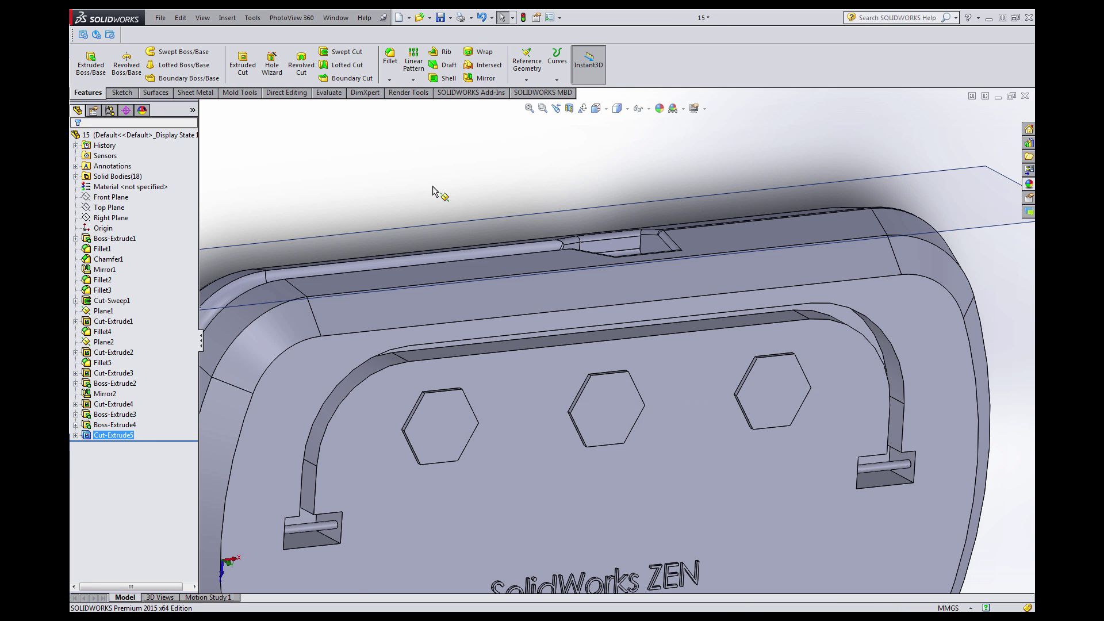
Inspect the arched groove, the two slots, the hexagonal buttons and the lettering from several angles.
scroll(661, 405, "up", 2)
middle_click_drag(671, 415, 557, 351)
scroll(656, 405, "up", 3)
scroll(567, 364, "down", 3)
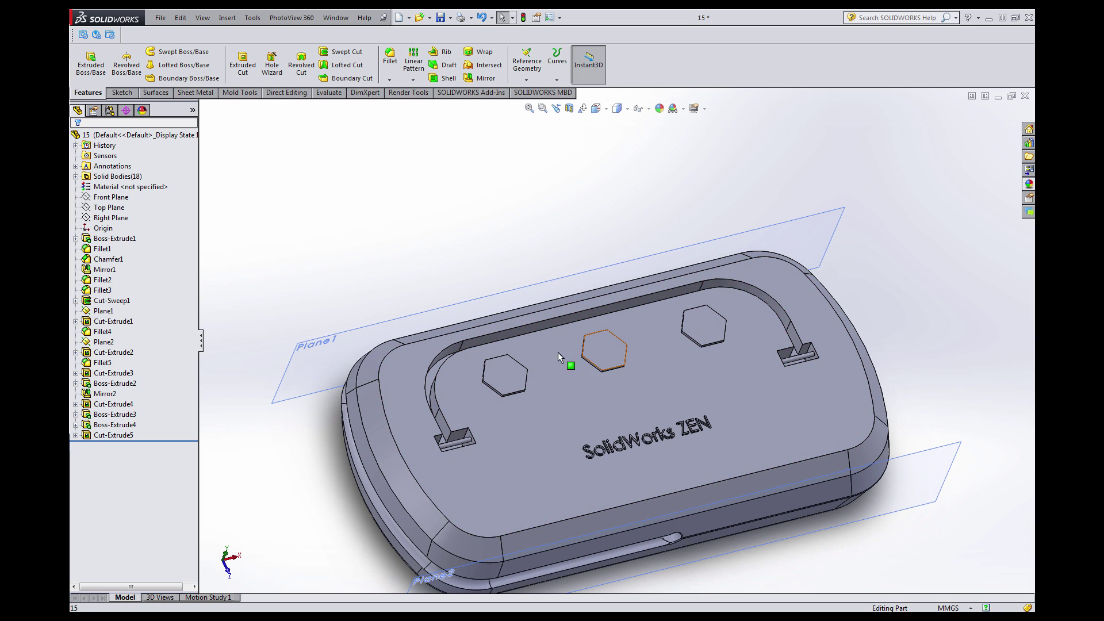
scroll(762, 357, "down", 2)
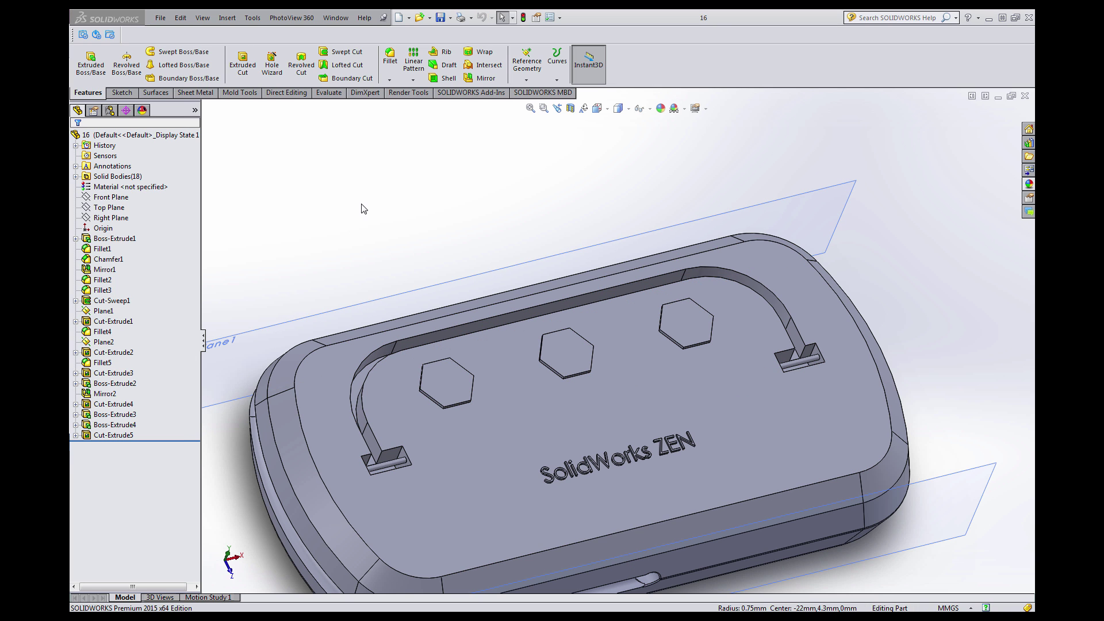
middle_click_drag(454, 355, 498, 402)
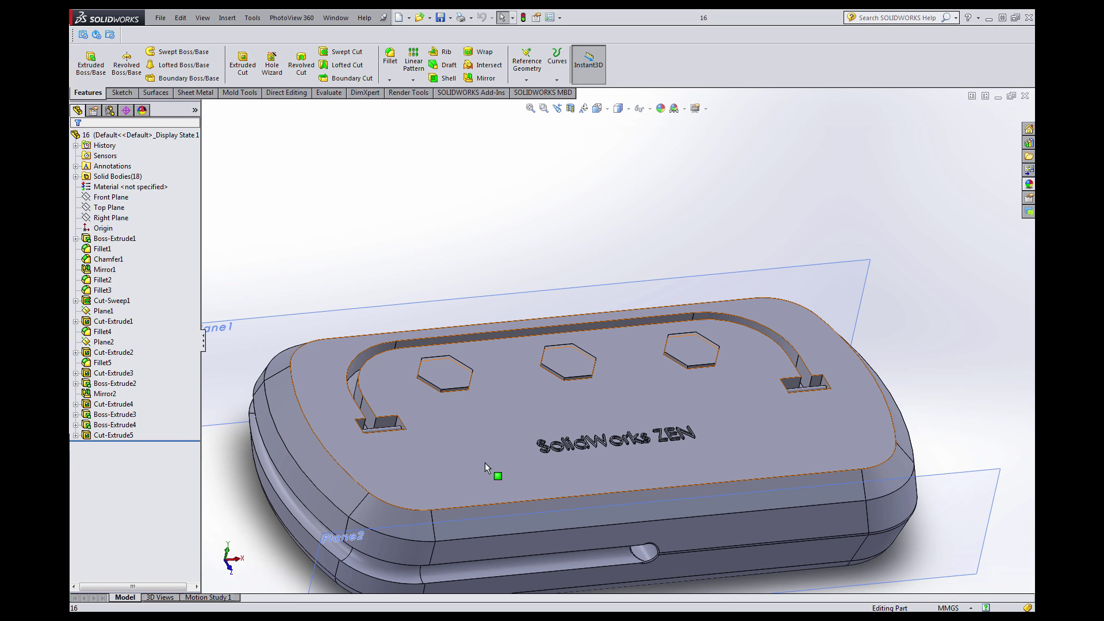
scroll(485, 465, "up", 3)
middle_click_drag(485, 464, 360, 425)
Start a sketch on the end face of the slot where the pin meets it, and section the model at that face with 0 mm offset.
scroll(516, 373, "down", 10)
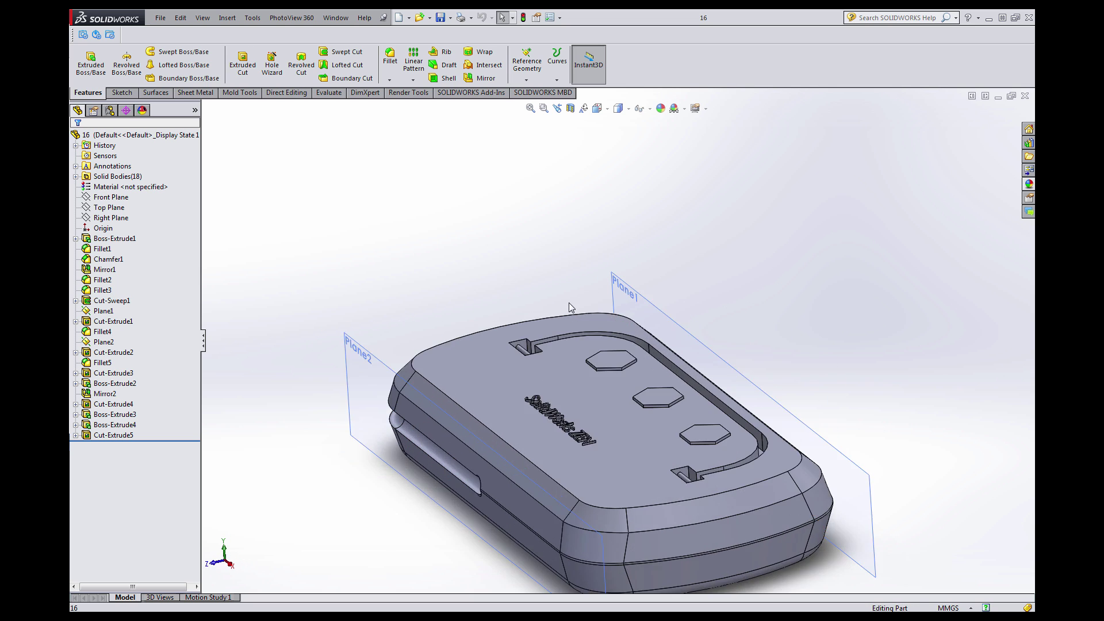
left_click(502, 358)
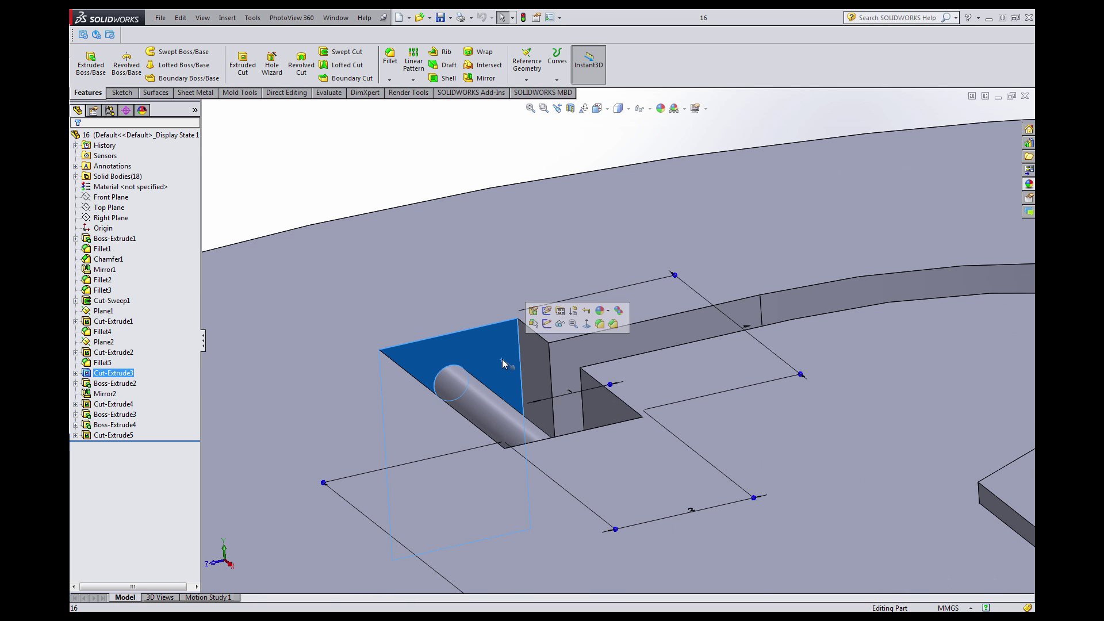
left_click(547, 324)
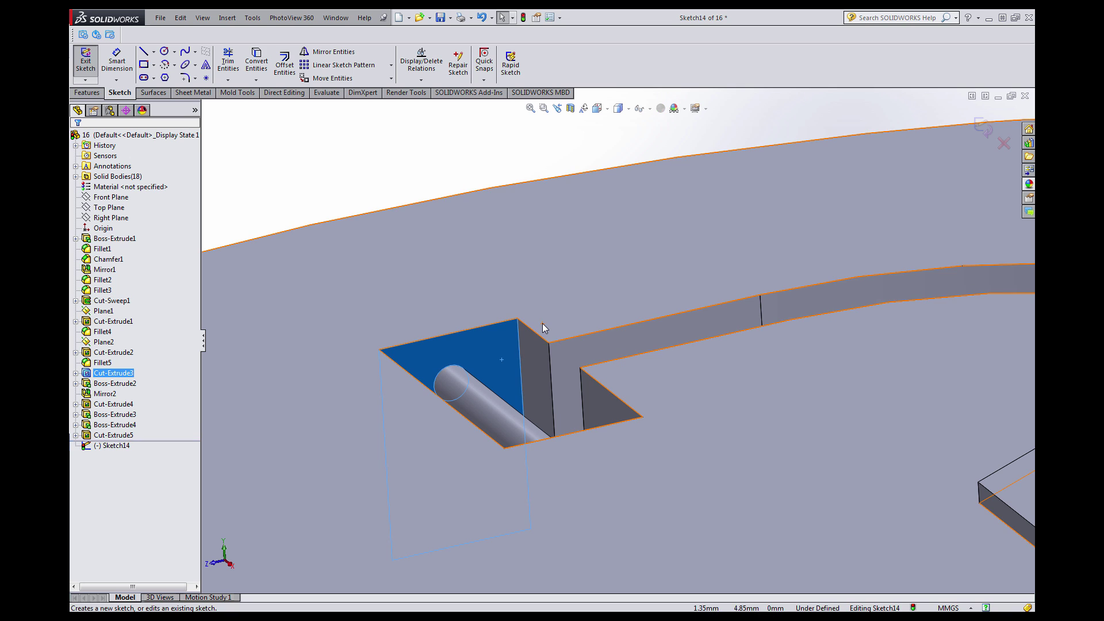
left_click(571, 109)
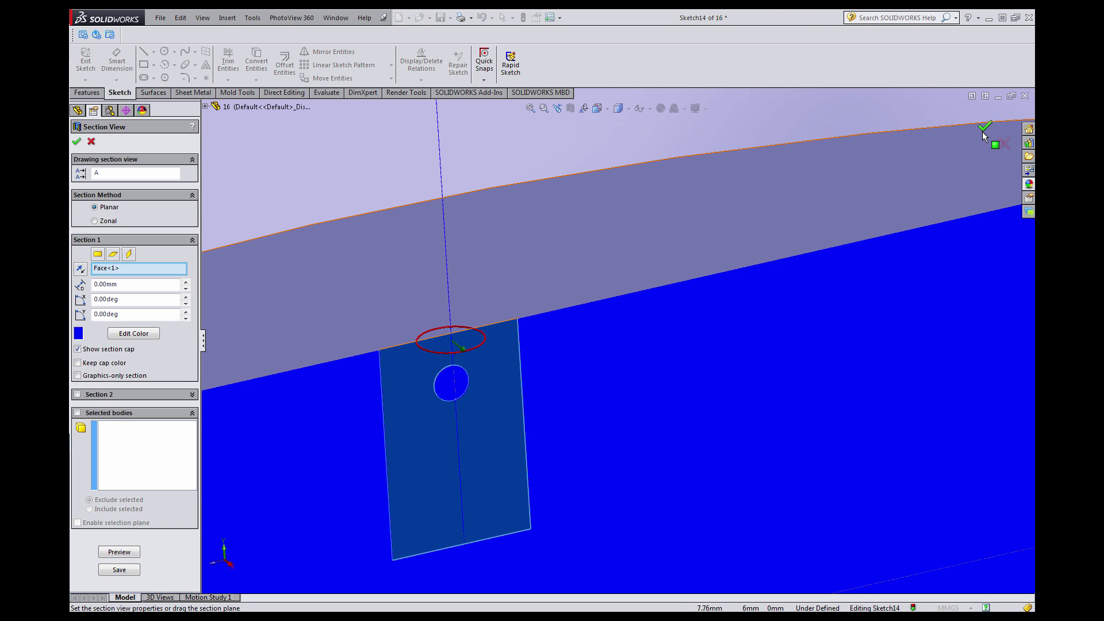
left_click(983, 133)
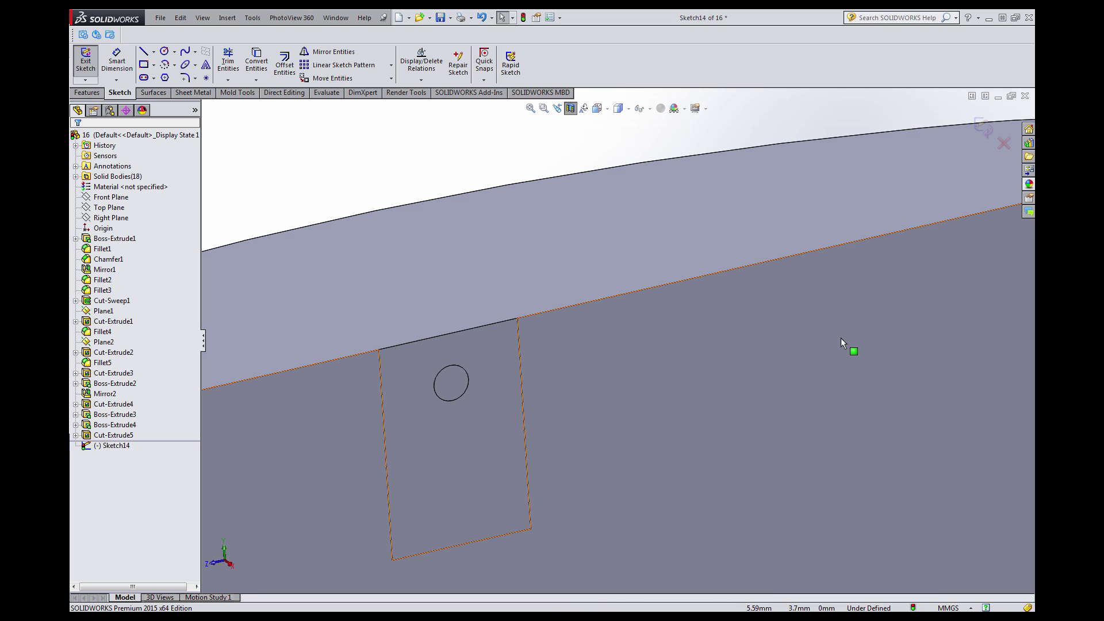
key("ctrl+8")
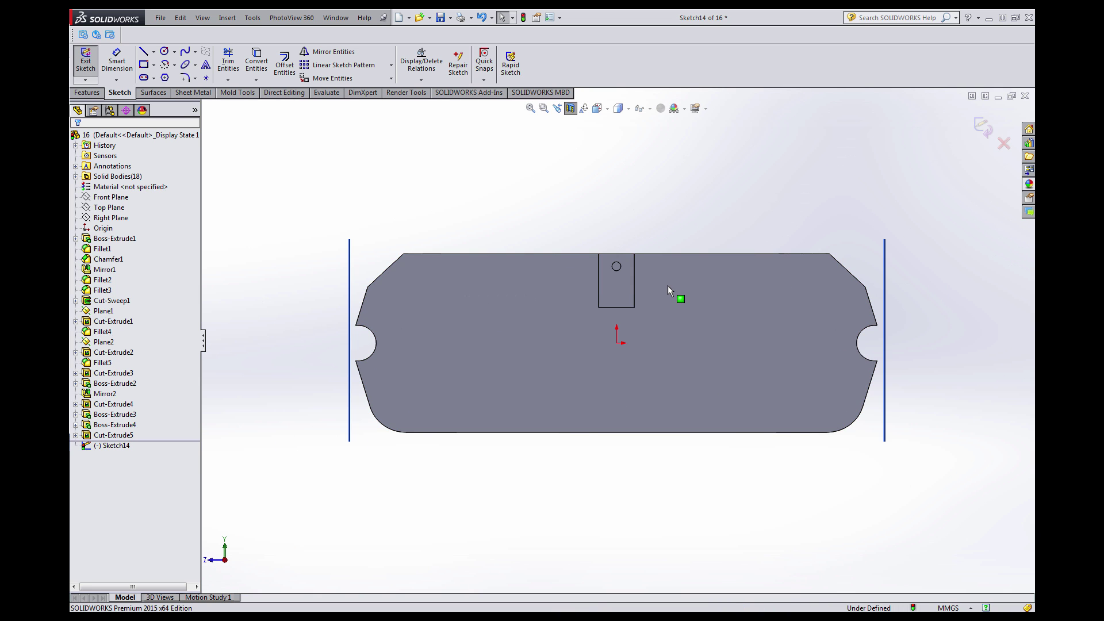
Sketch a circle about 0.96 mm in diameter, centred on the pin's circular section.
scroll(667, 285, "down", 8)
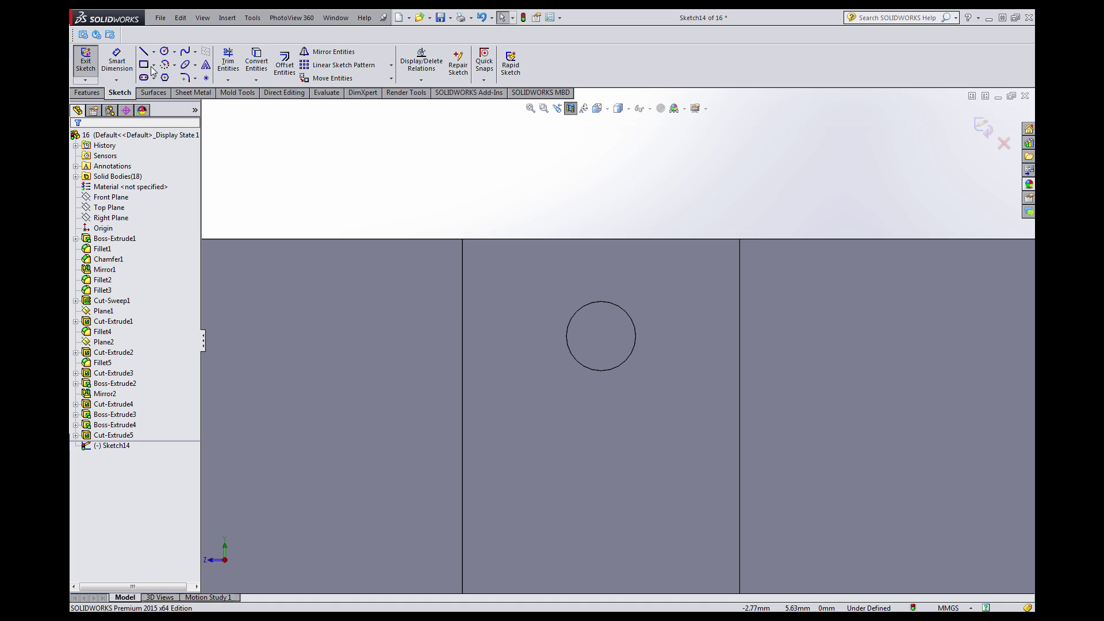
scroll(640, 337, "down", 2)
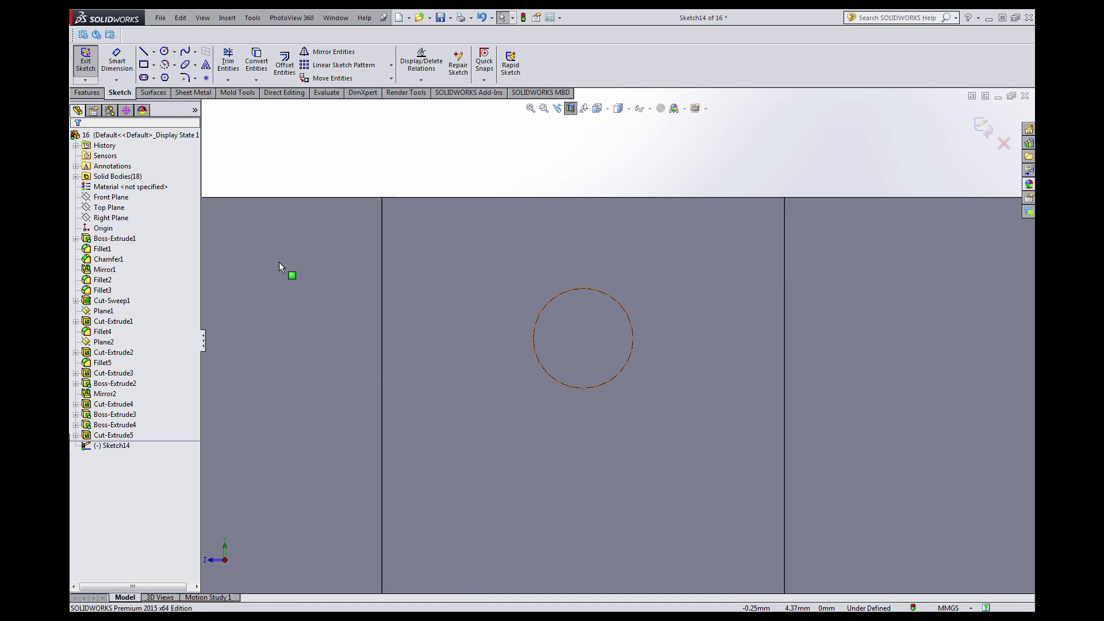
left_click(584, 337)
left_click(650, 268)
key("Escape")
scroll(678, 402, "up", 3)
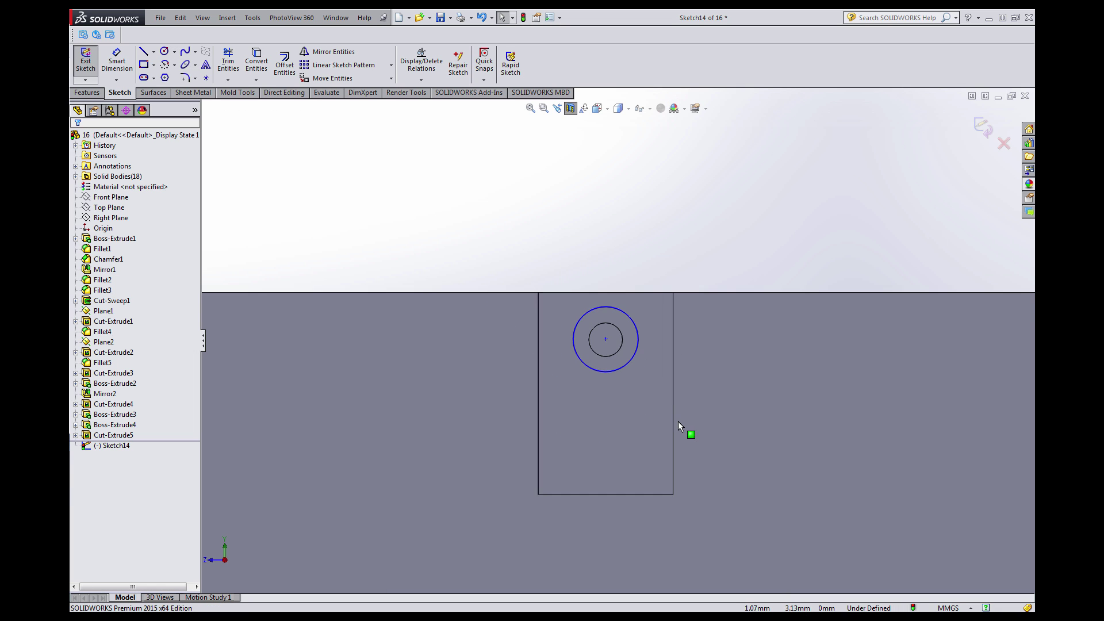
Add a vertical relation between the new circle's centre and the origin.
scroll(678, 422, "up", 2)
scroll(661, 438, "down", 1)
left_click(596, 315)
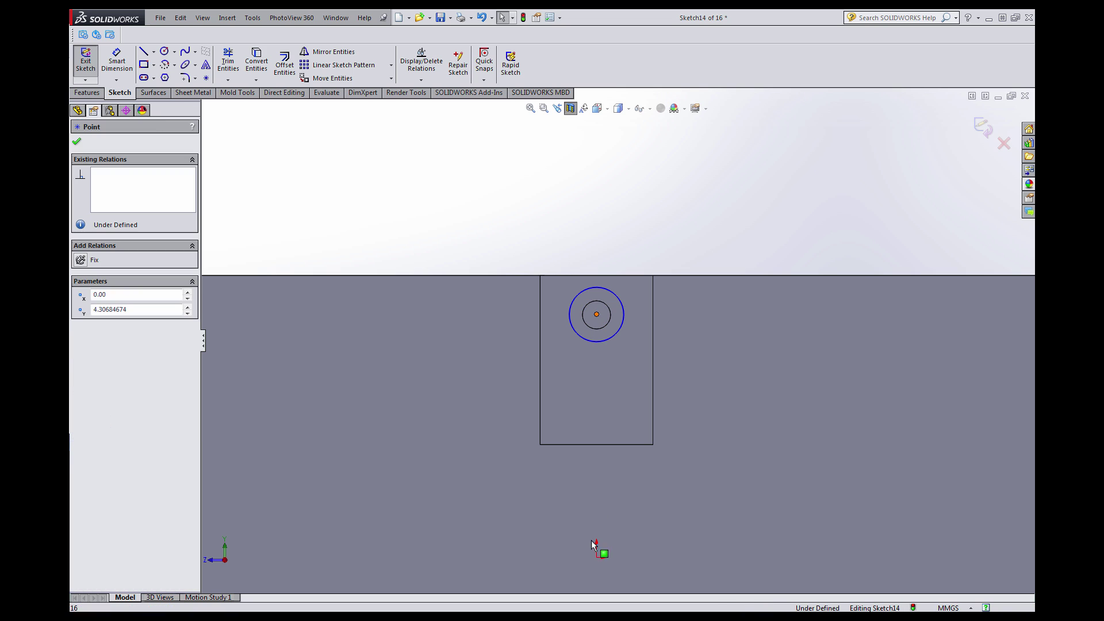
left_click(596, 557, "ctrl")
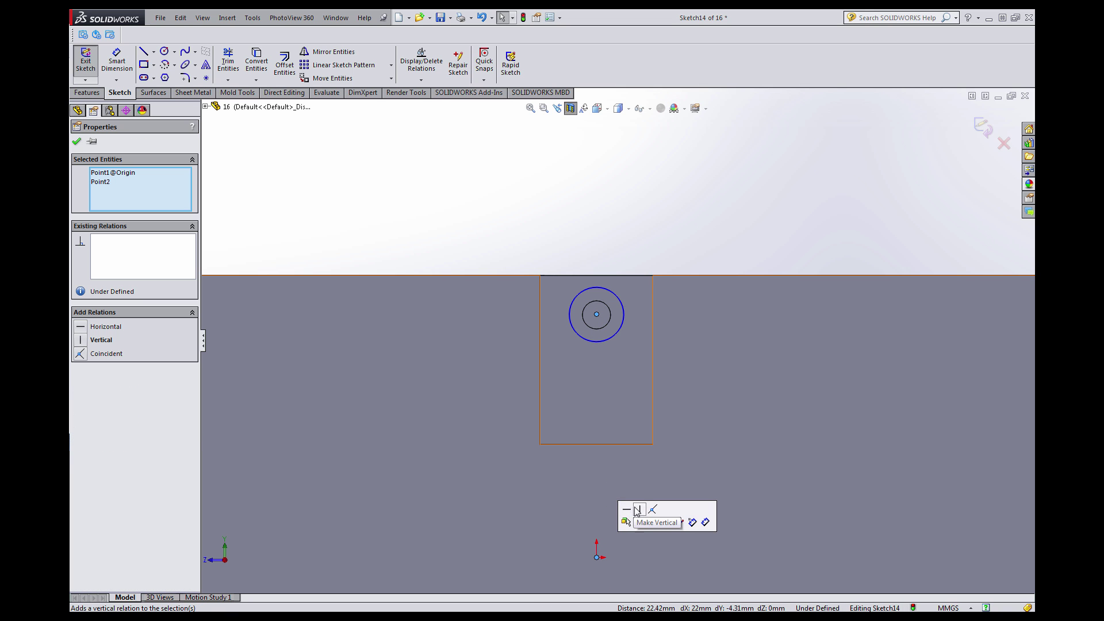
left_click(637, 510)
key("Escape")
Dimension the circle's centre 0.7 mm below the upper edge of the slot.
scroll(604, 253, "down", 3)
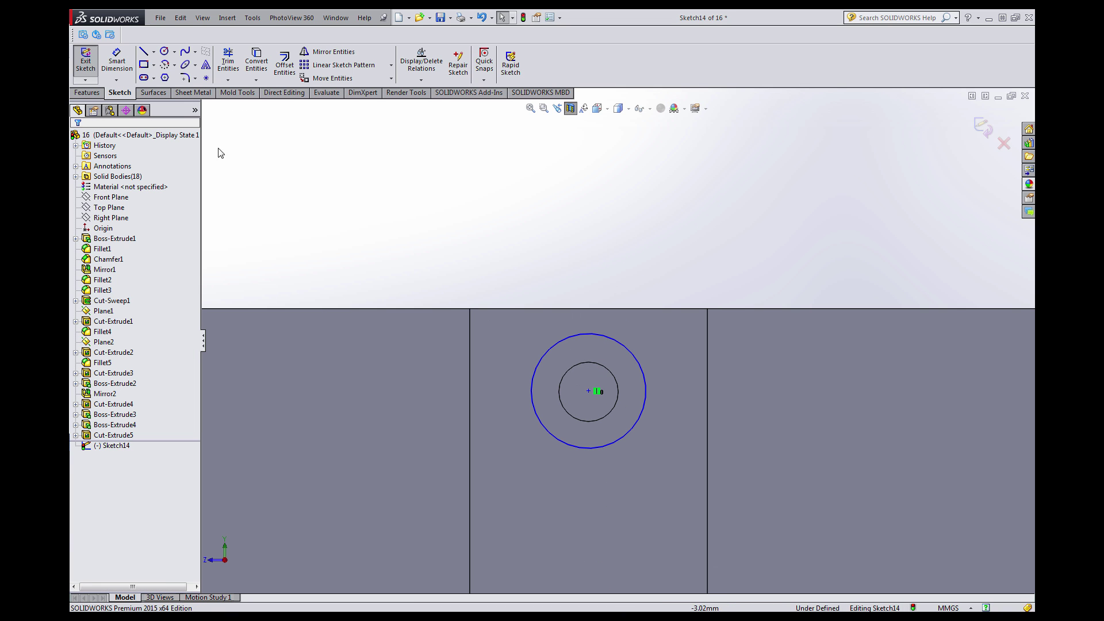
left_click(117, 62)
left_click(589, 392)
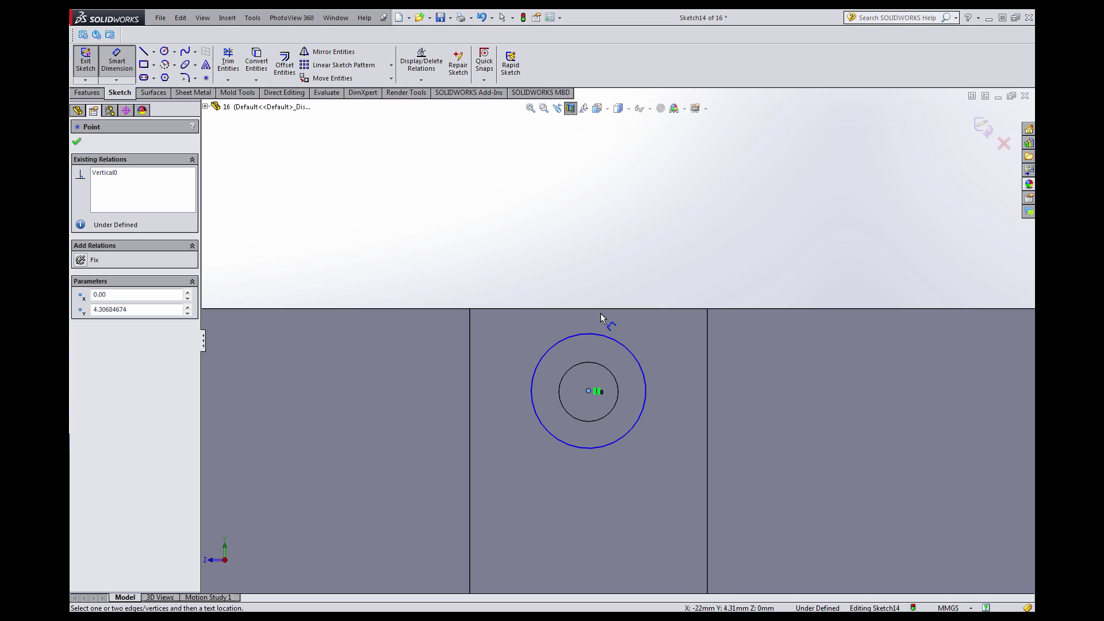
left_click(600, 309)
left_click(745, 344)
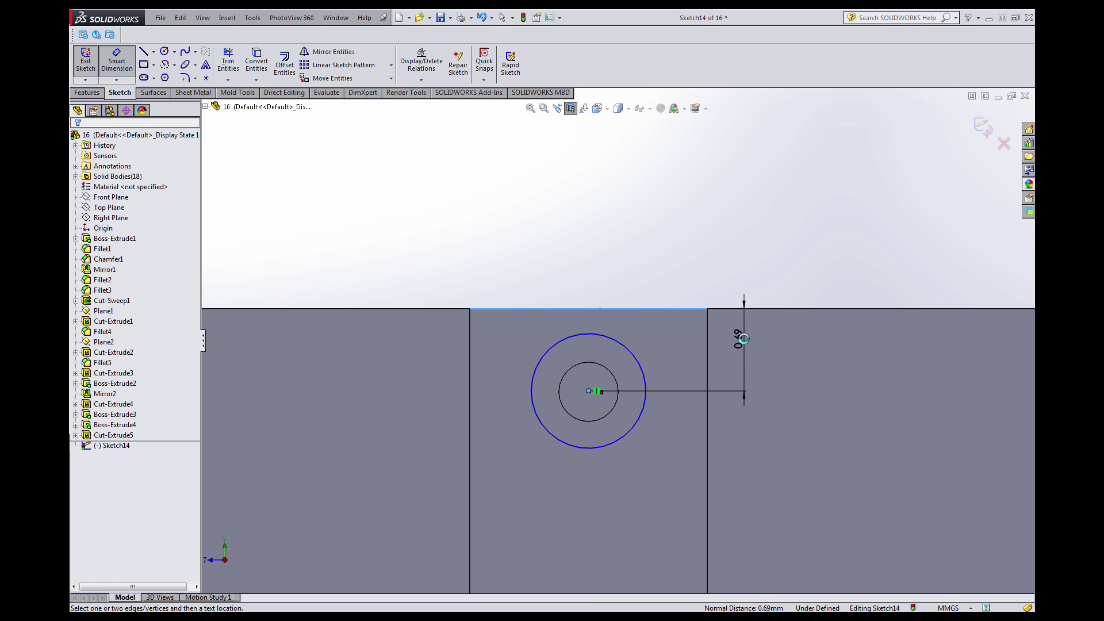
type("0,7")
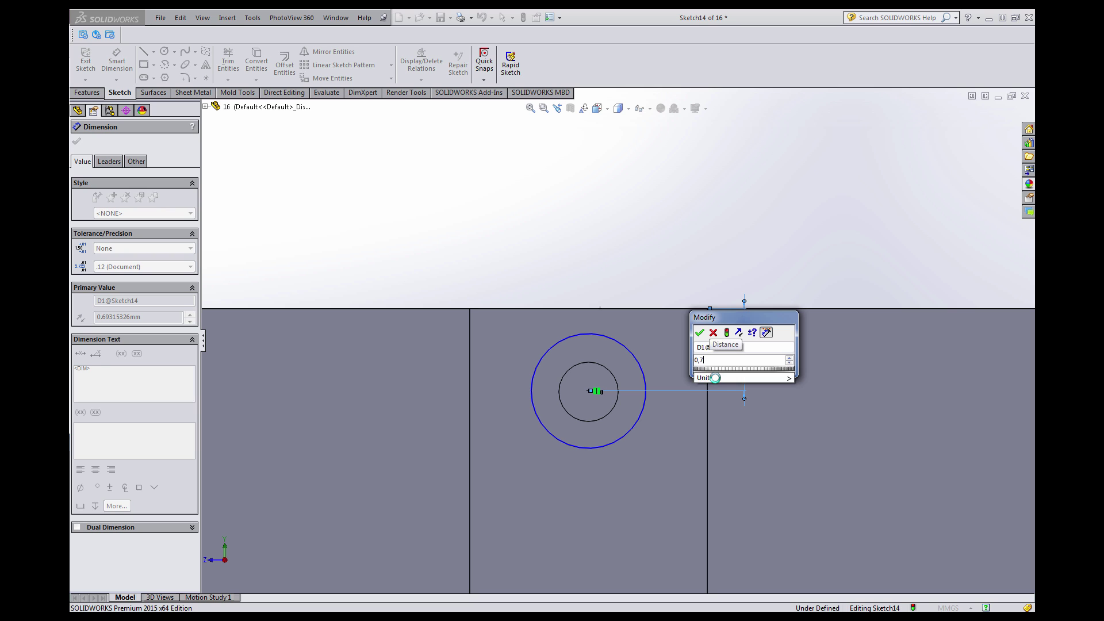
key("Return")
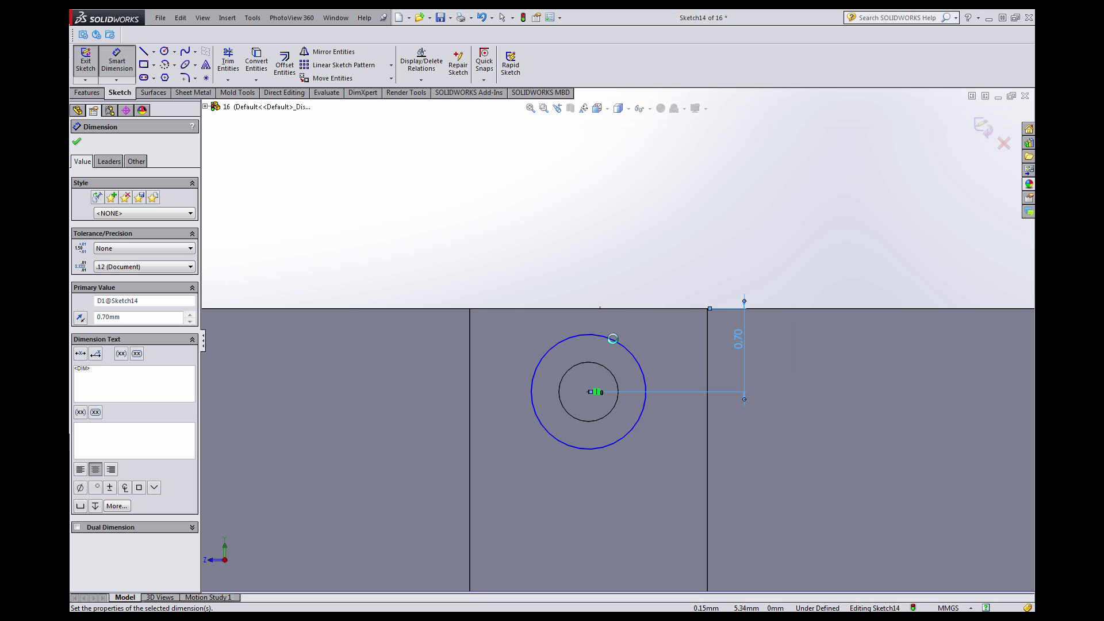
Set the circle's diameter to 0.5 mm so it matches the pin's section.
left_click(614, 340)
left_click(632, 305)
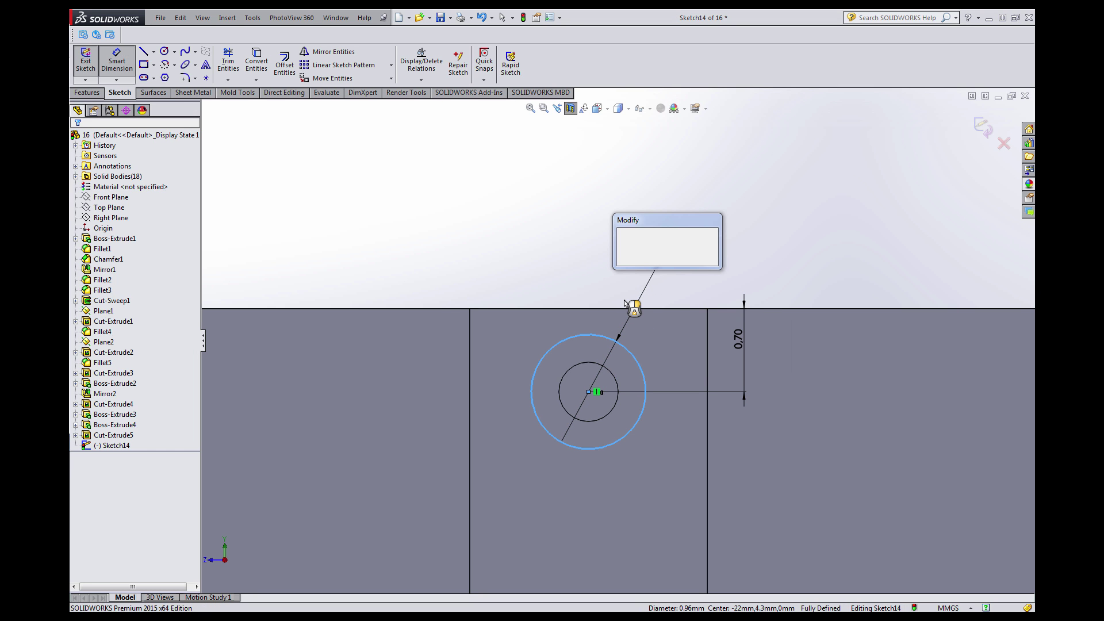
type("0,5")
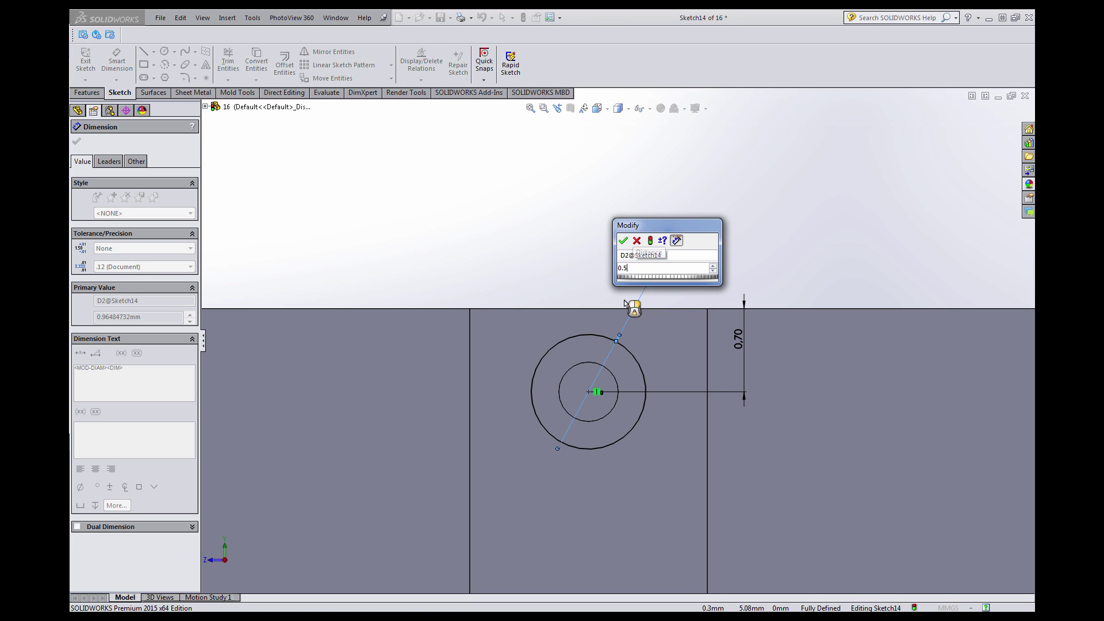
key("Return")
key("Escape")
key("Escape")
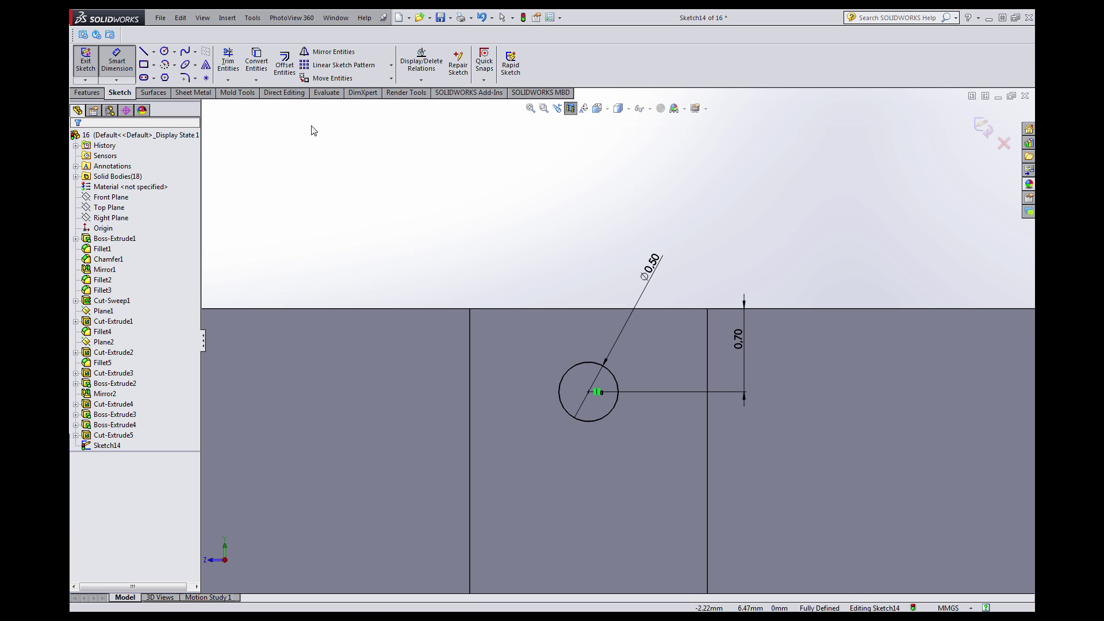
Offset the 0.5 mm circle outward by 0.5 mm to form a concentric ring.
left_click(285, 63)
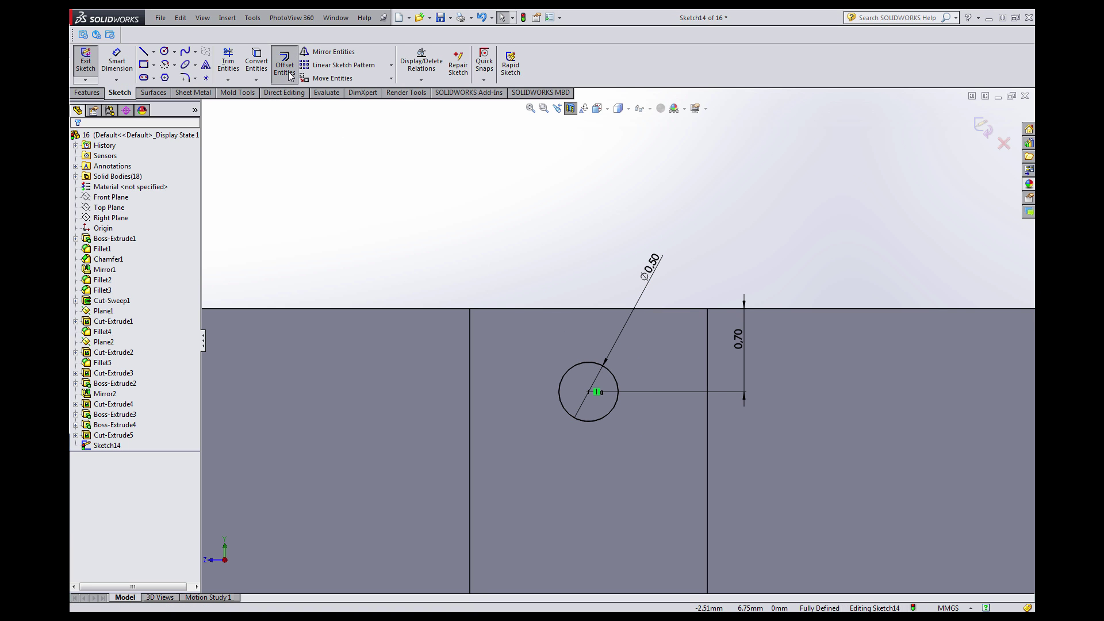
left_click(572, 368)
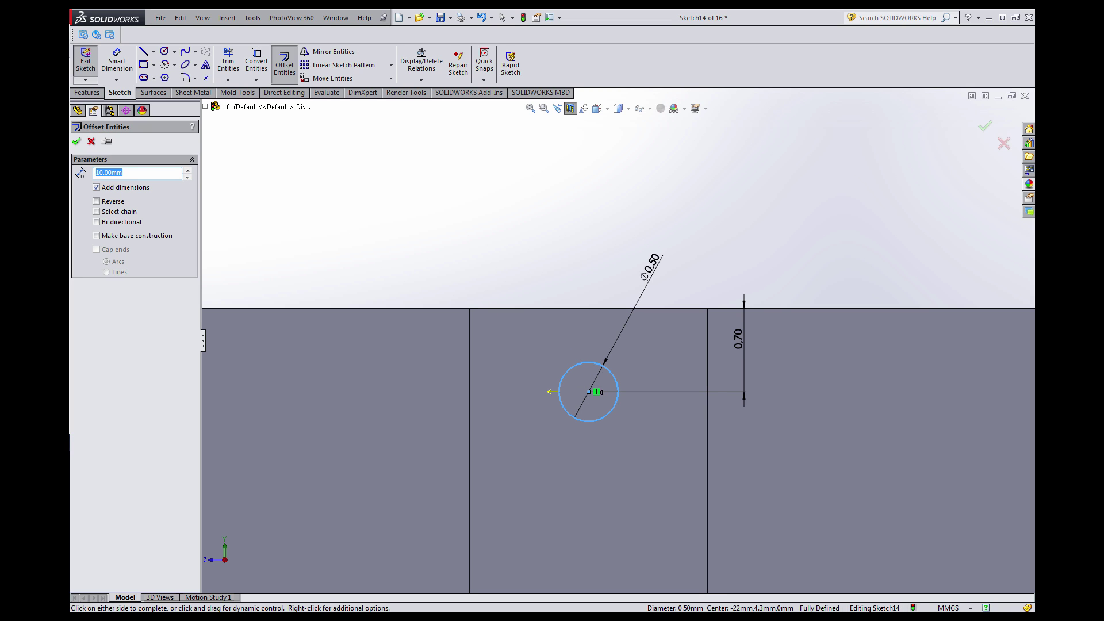
type("0.50")
key("Return")
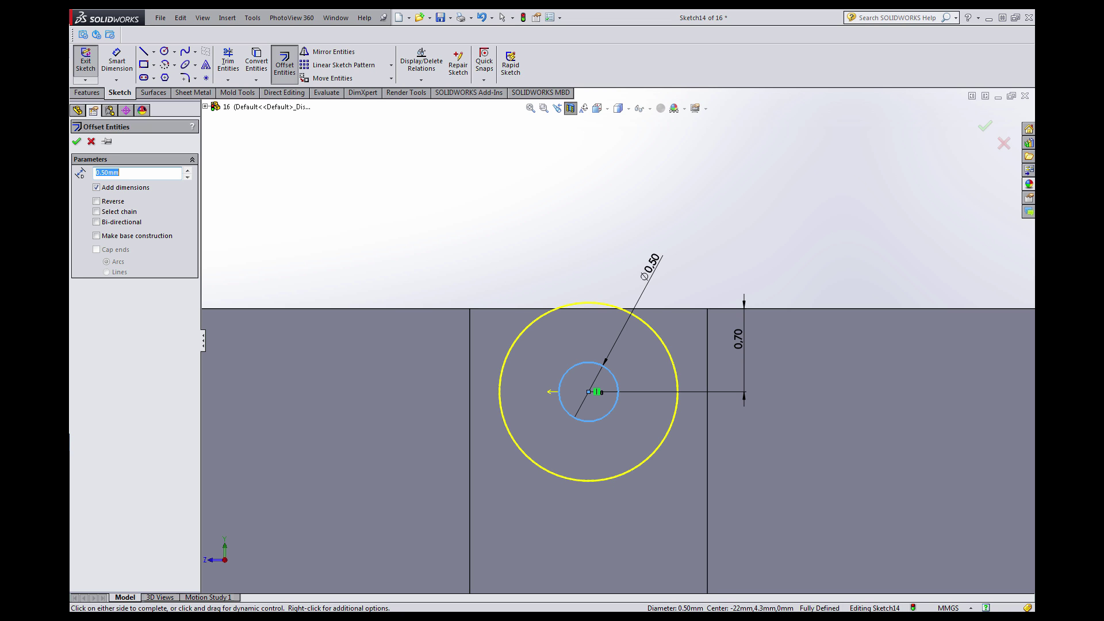
left_click(81, 141)
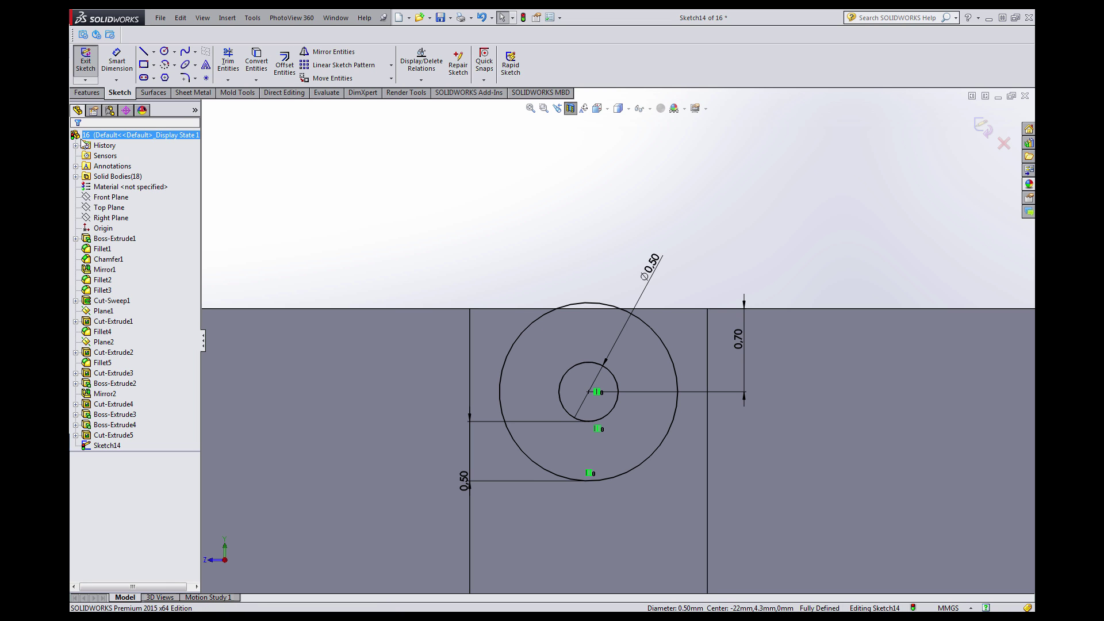
Draw two radial lines from the circles' common centre to the outer circle, both slanting toward its lower-left part.
middle_click_drag(552, 339, 557, 416)
key("ctrl+8")
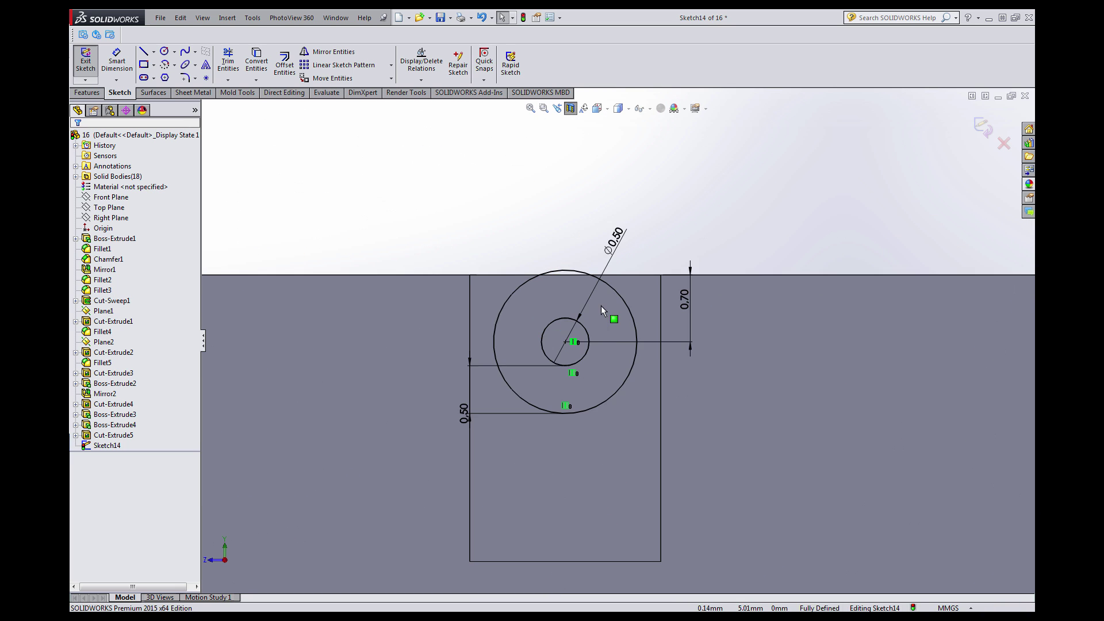
scroll(601, 305, "down", 5)
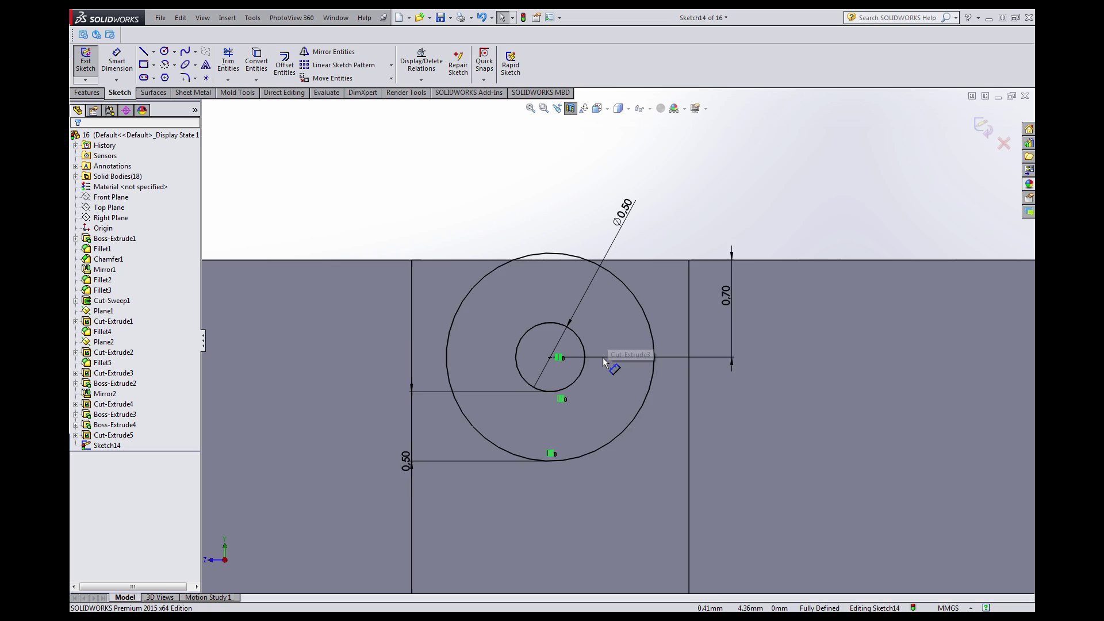
left_click(144, 52)
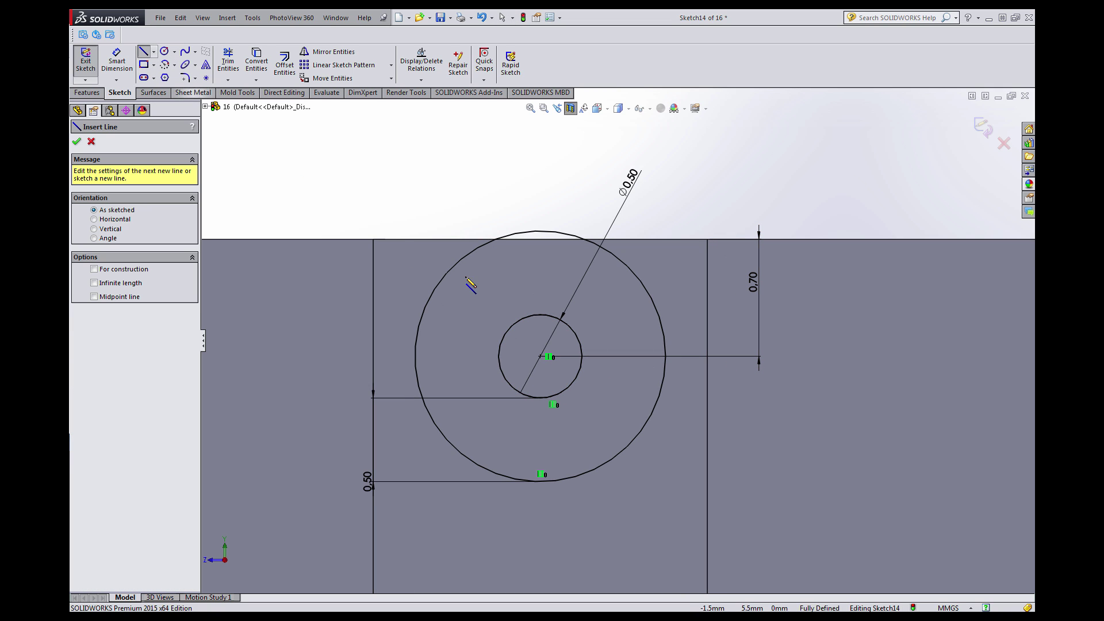
left_click(543, 355)
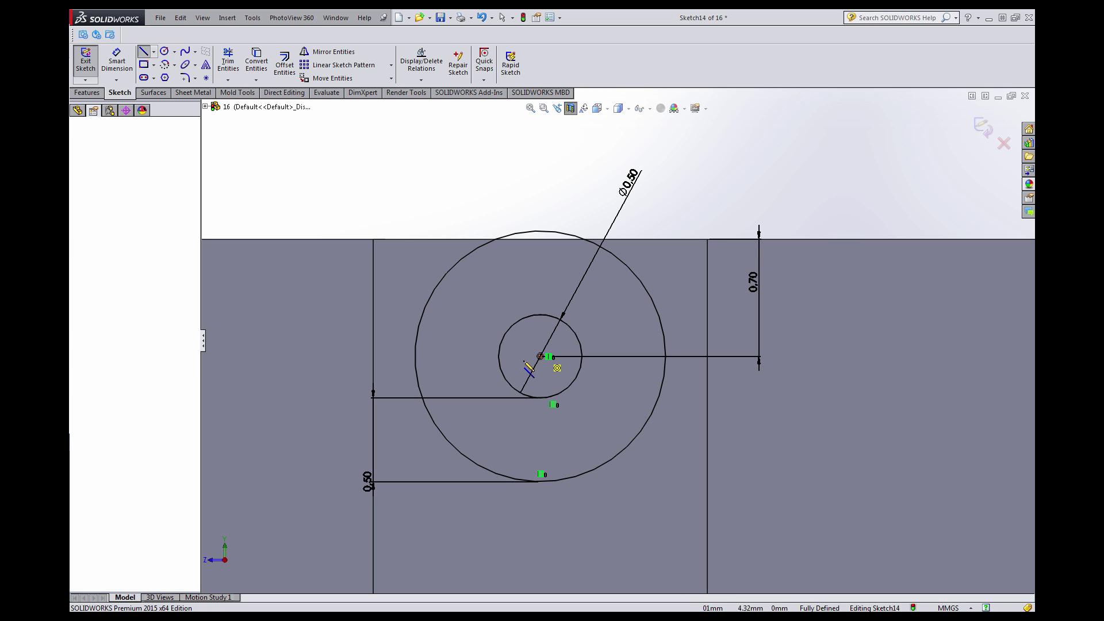
left_click(428, 400)
scroll(566, 402, "down", 2)
key("Escape")
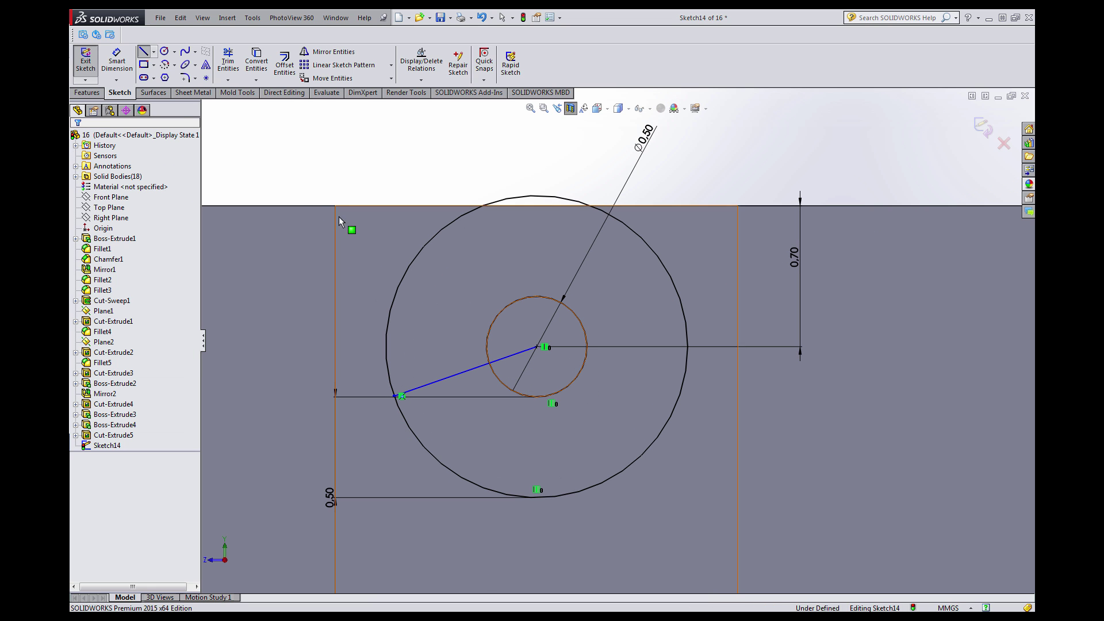
left_click(144, 53)
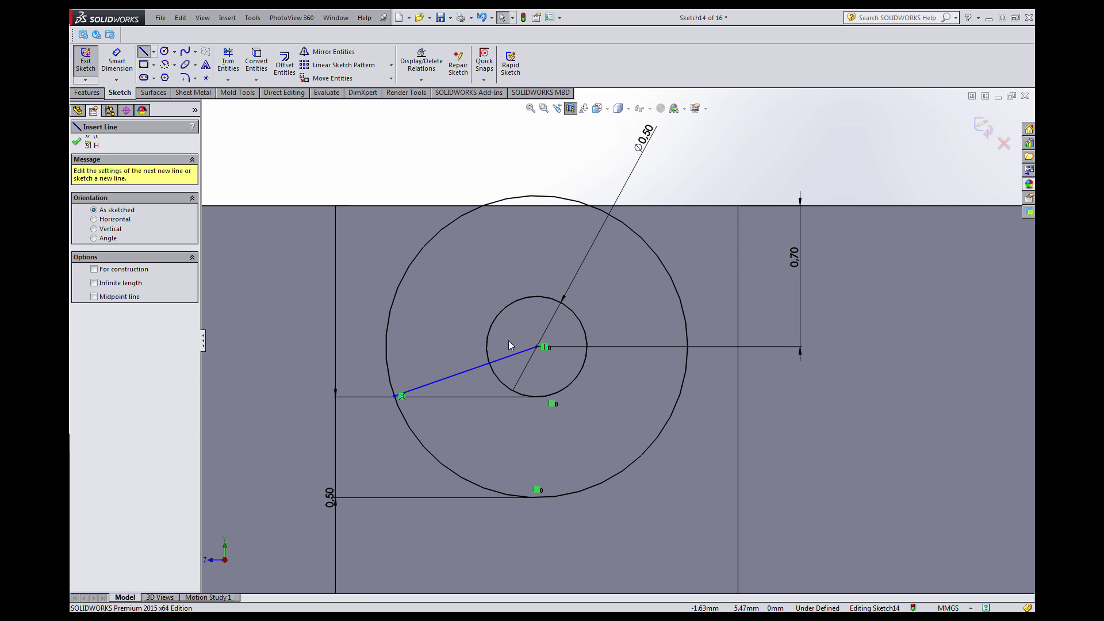
left_click(540, 348)
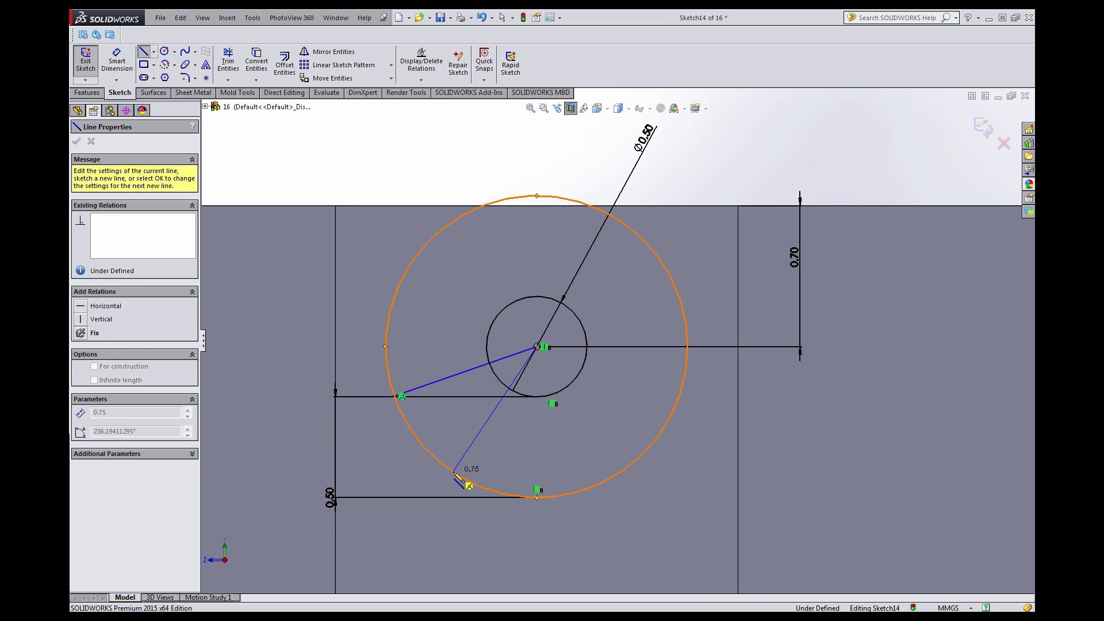
left_click(453, 472)
key("Escape")
Trim the outer arc between the two radial lines and the line portions inside the inner circle, leaving a C-shaped ring profile.
left_click(228, 61)
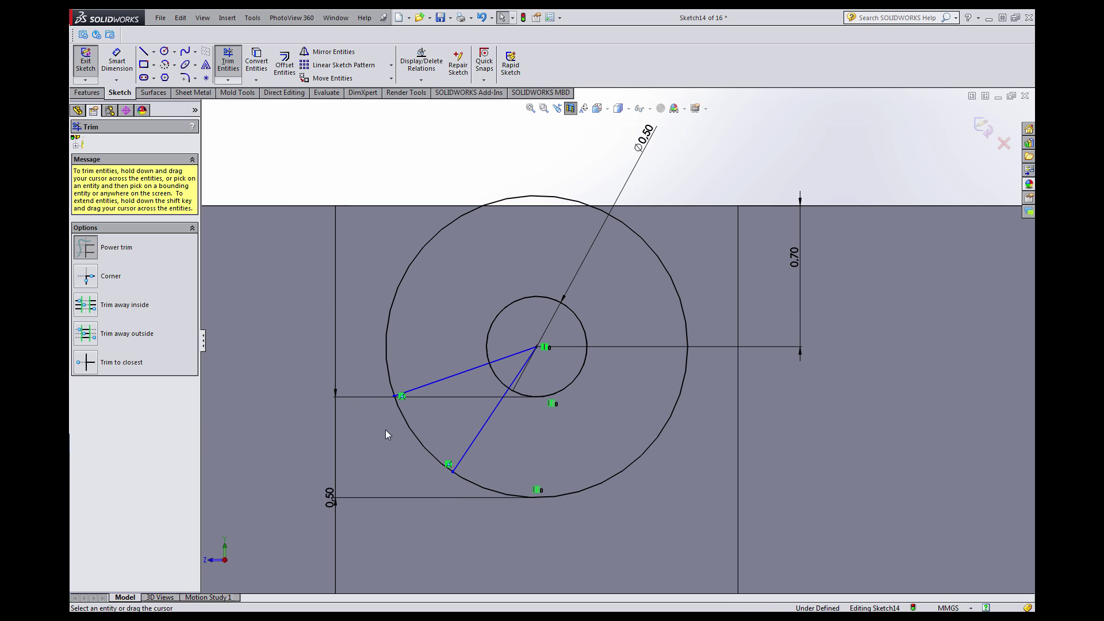
left_click_drag(403, 440, 494, 375)
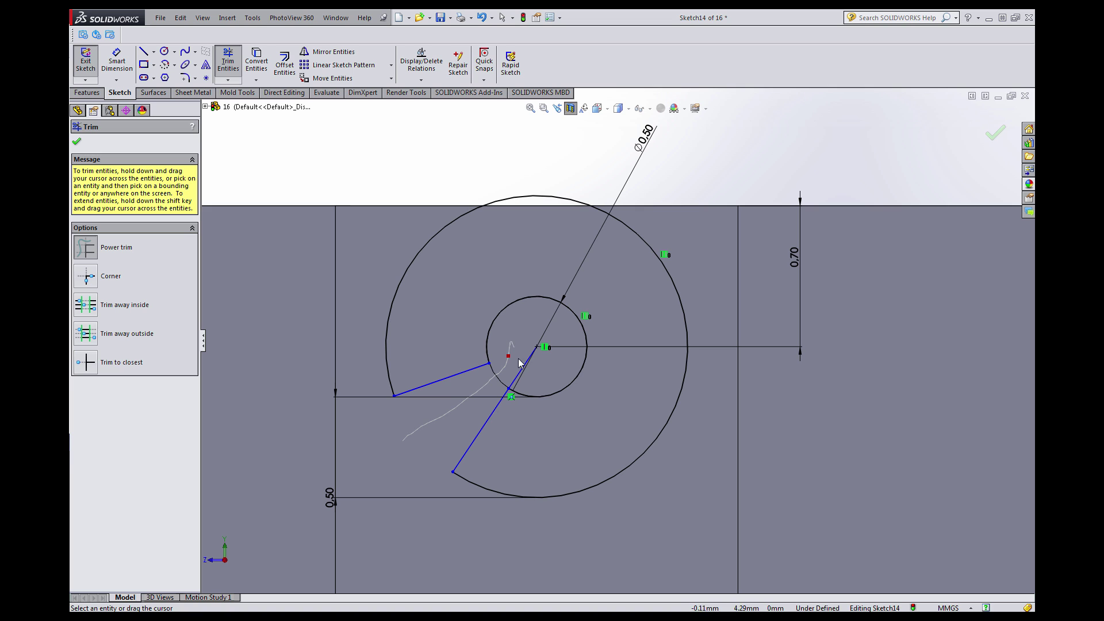
left_click_drag(519, 363, 537, 376)
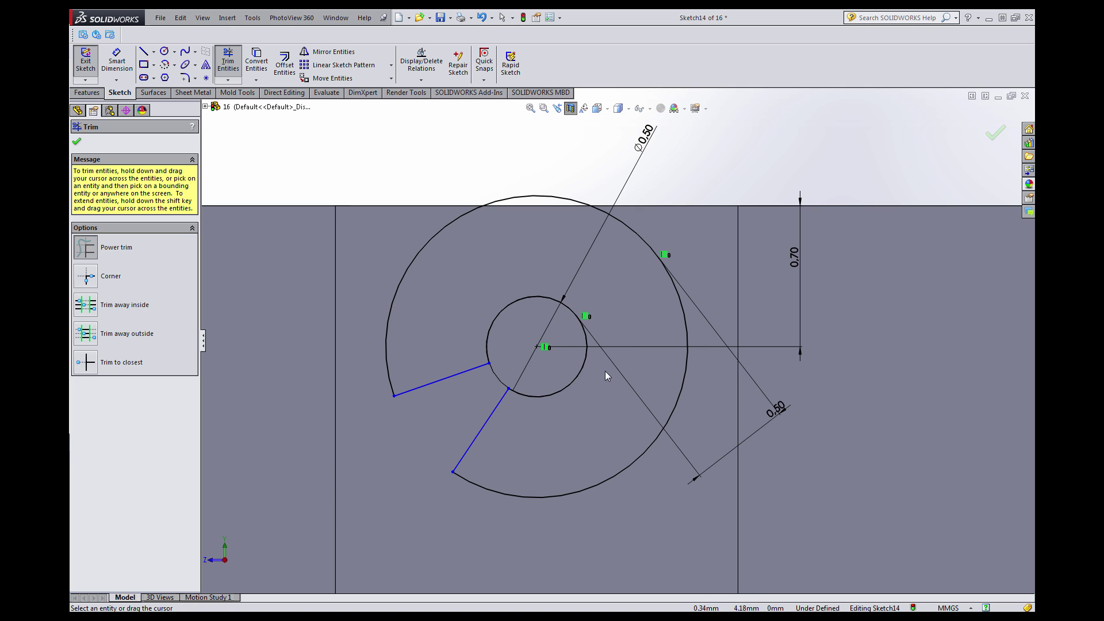
scroll(606, 369, "up", 2)
middle_click_drag(617, 330, 665, 371)
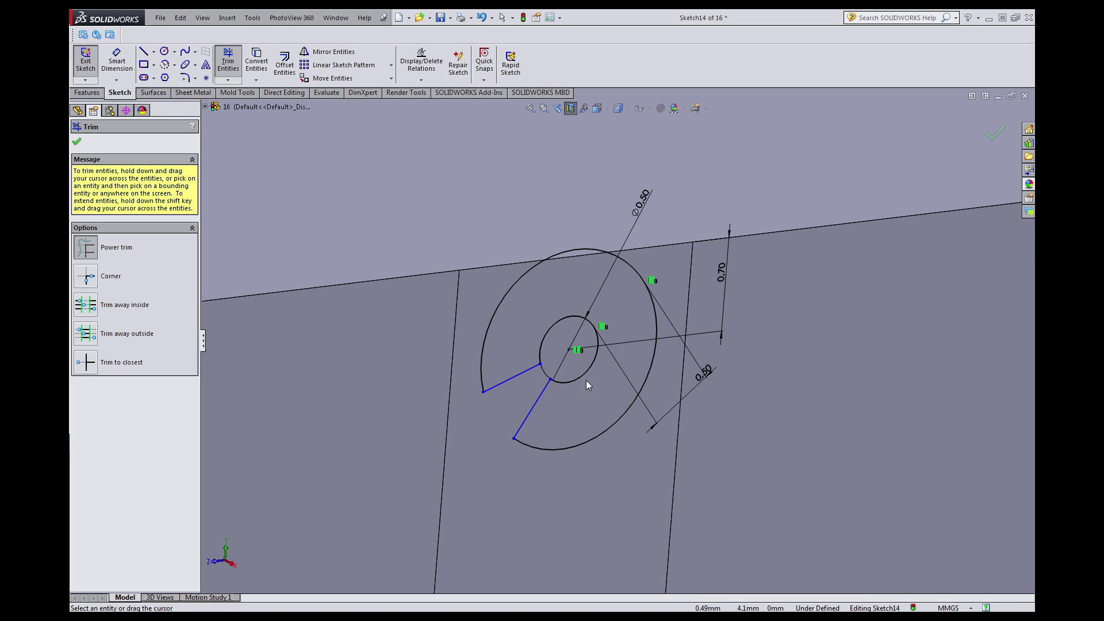
scroll(658, 386, "up", 2)
scroll(577, 320, "up", 3)
scroll(559, 328, "down", 2)
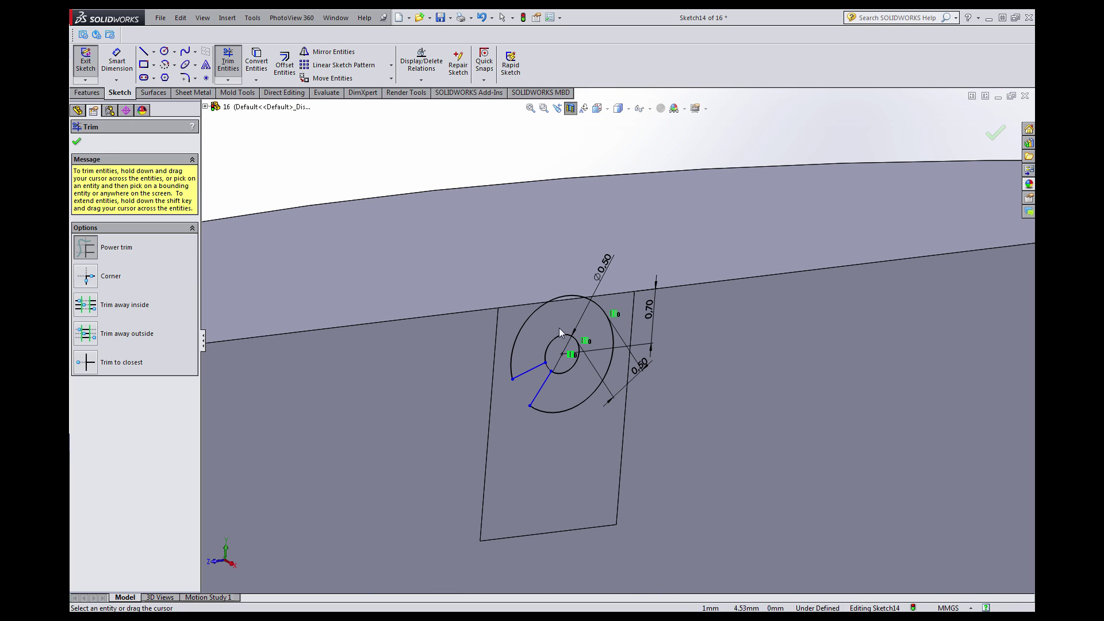
left_click(78, 141)
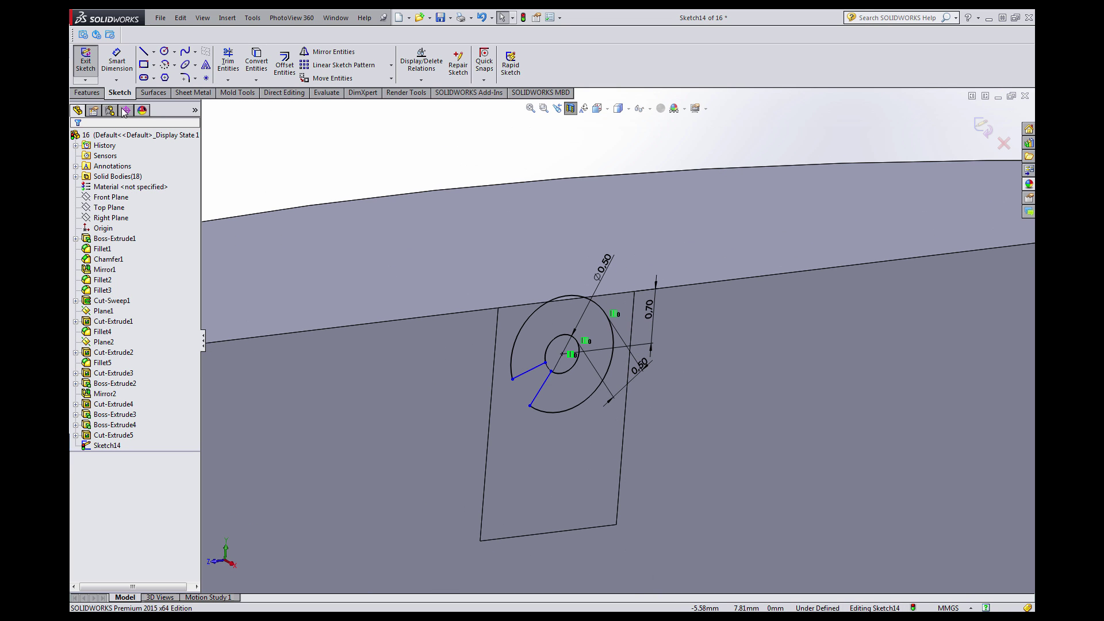
left_click(88, 92)
left_click(91, 63)
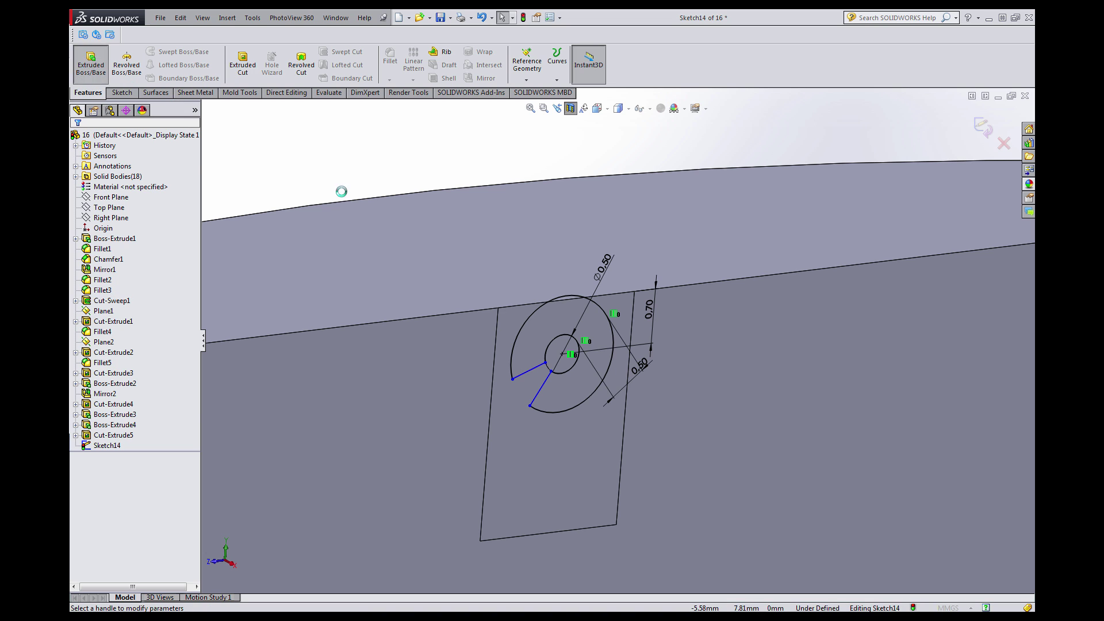
left_click(115, 215)
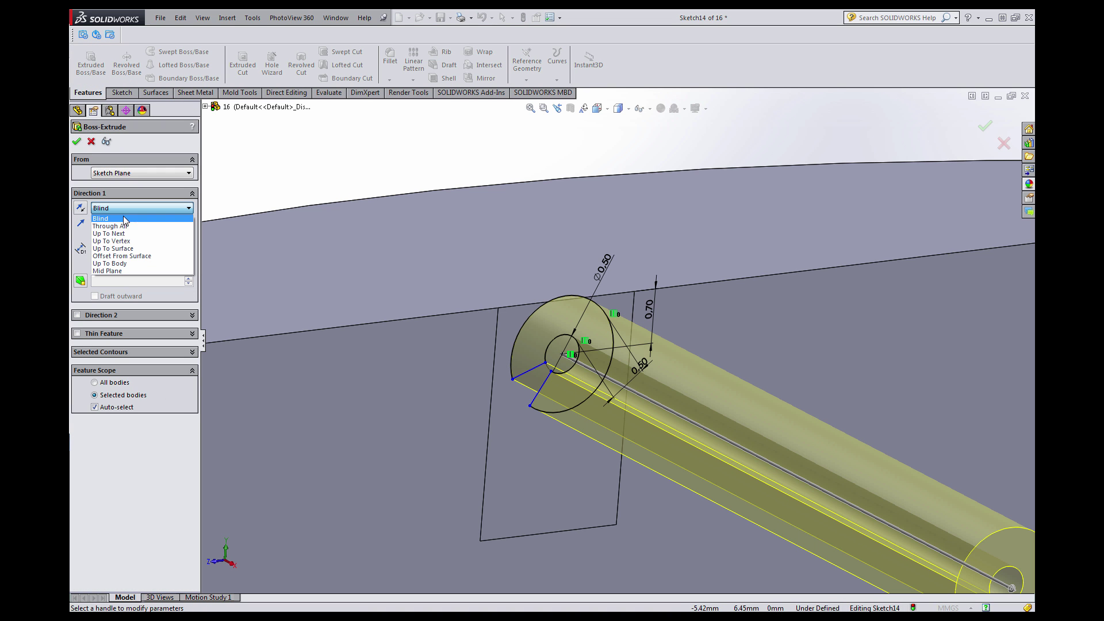
left_click(138, 253)
scroll(664, 371, "up", 5)
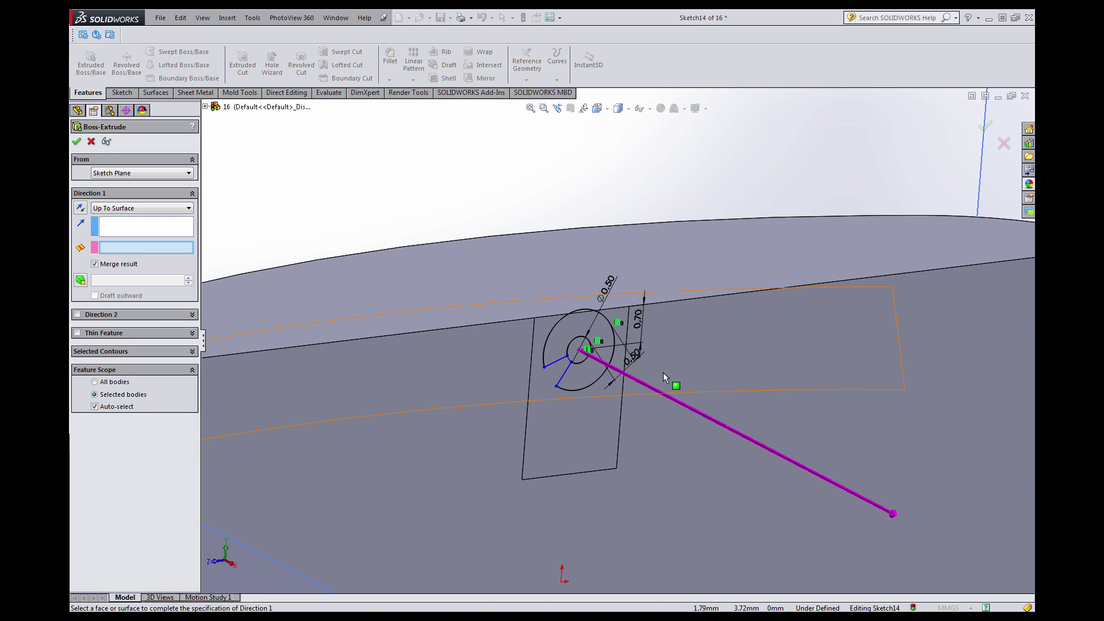
scroll(639, 330, "down", 1)
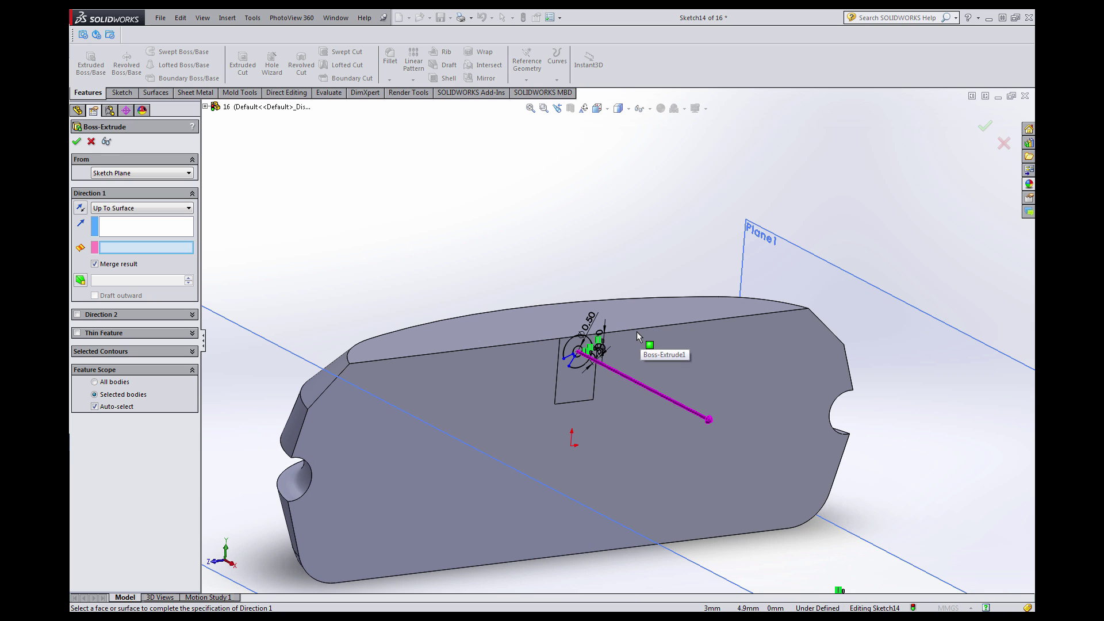
key("Escape")
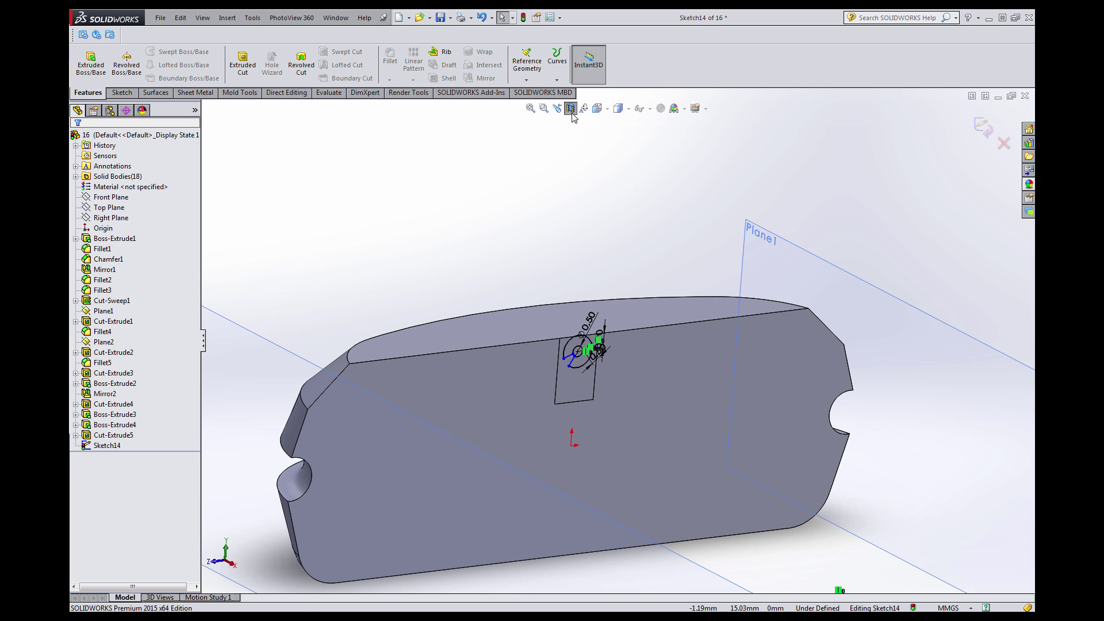
Turn off the section view and extrude the open-ring profile around the pin with Up To Surface, ending at the slot's opposite end face.
left_click(571, 111)
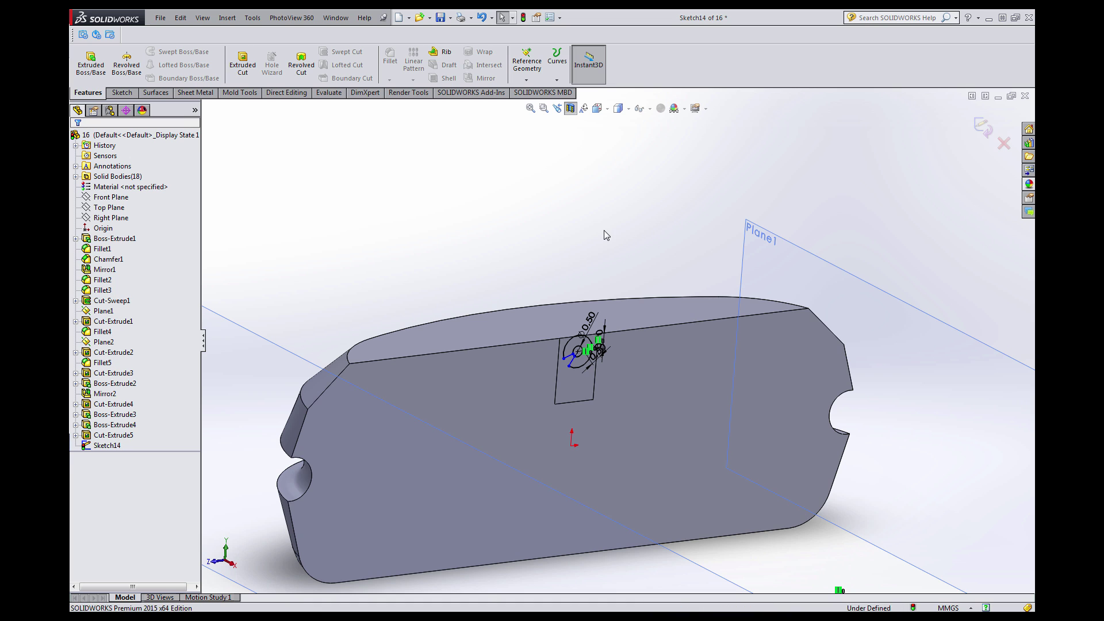
scroll(590, 343, "down", 3)
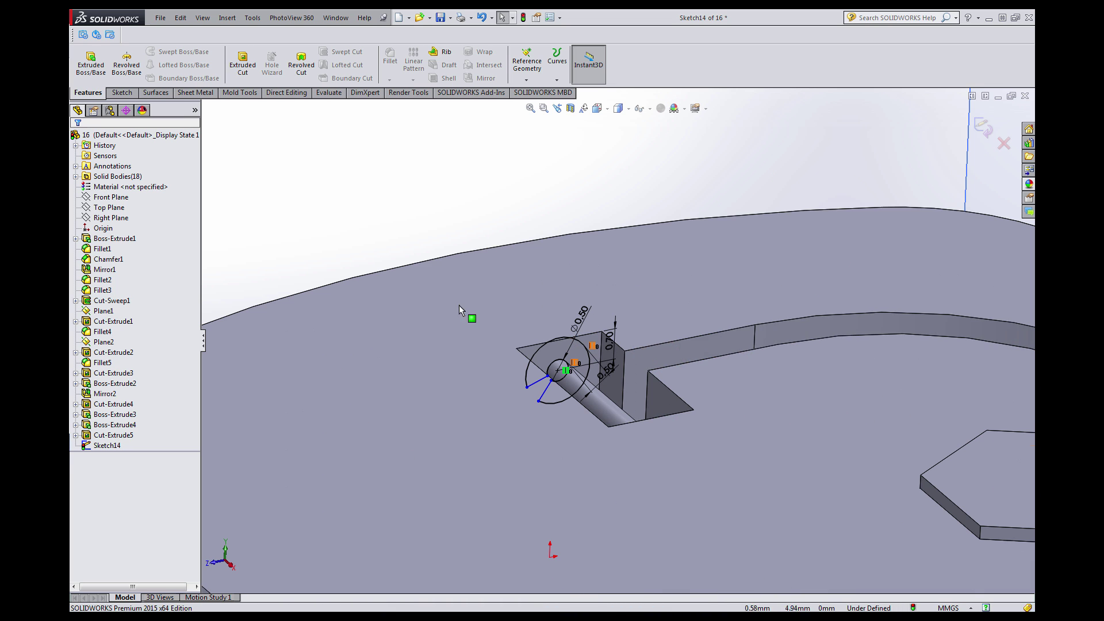
left_click(99, 74)
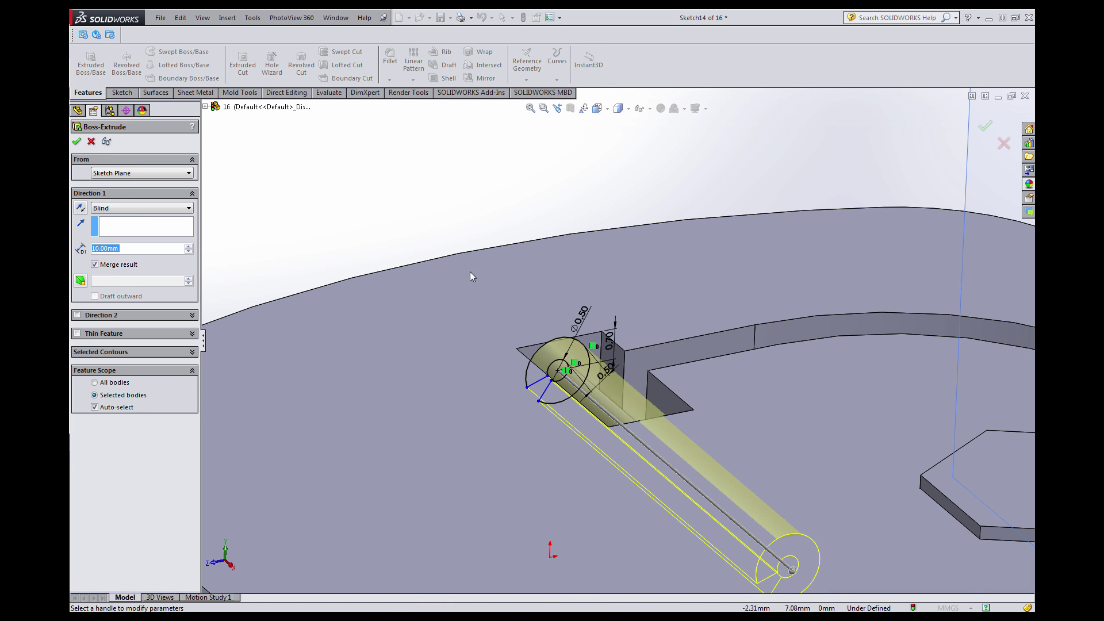
left_click(135, 208)
left_click(115, 242)
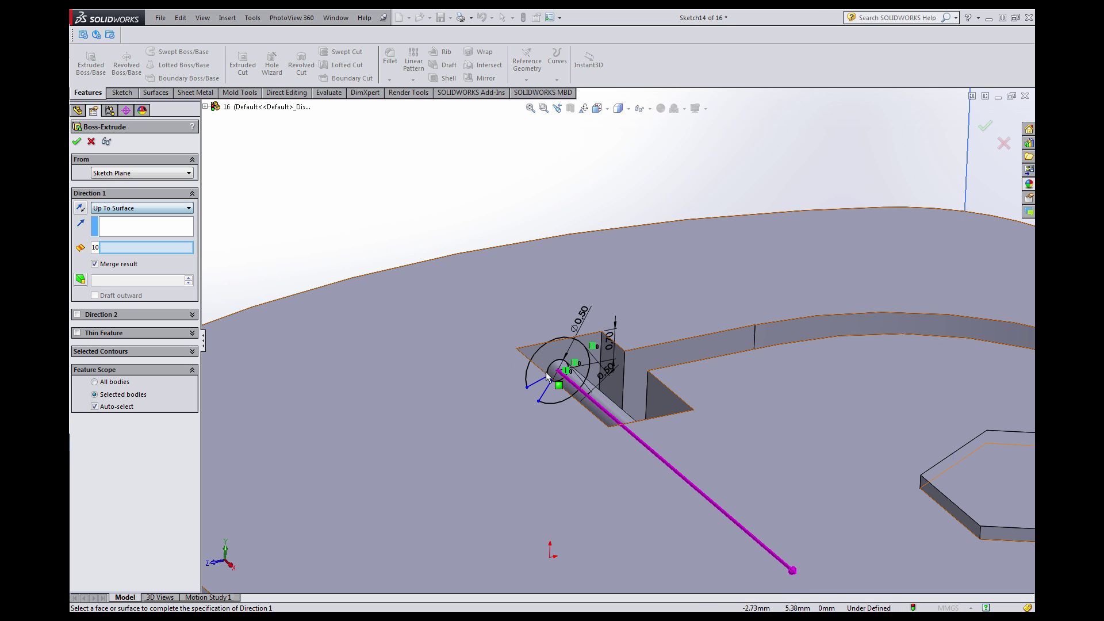
middle_click_drag(546, 372, 624, 412)
left_click(588, 328)
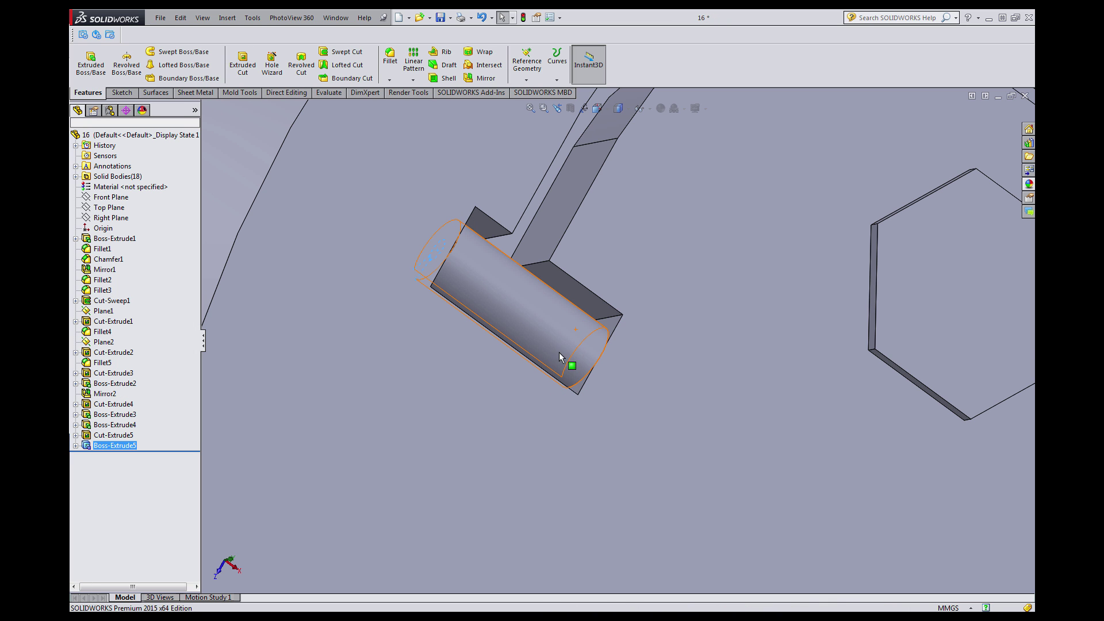
Edit the ring extrusion to disable Merge result, so the ring is a separate body.
middle_click_drag(559, 352, 531, 298)
scroll(545, 361, "up", 3)
key("Escape")
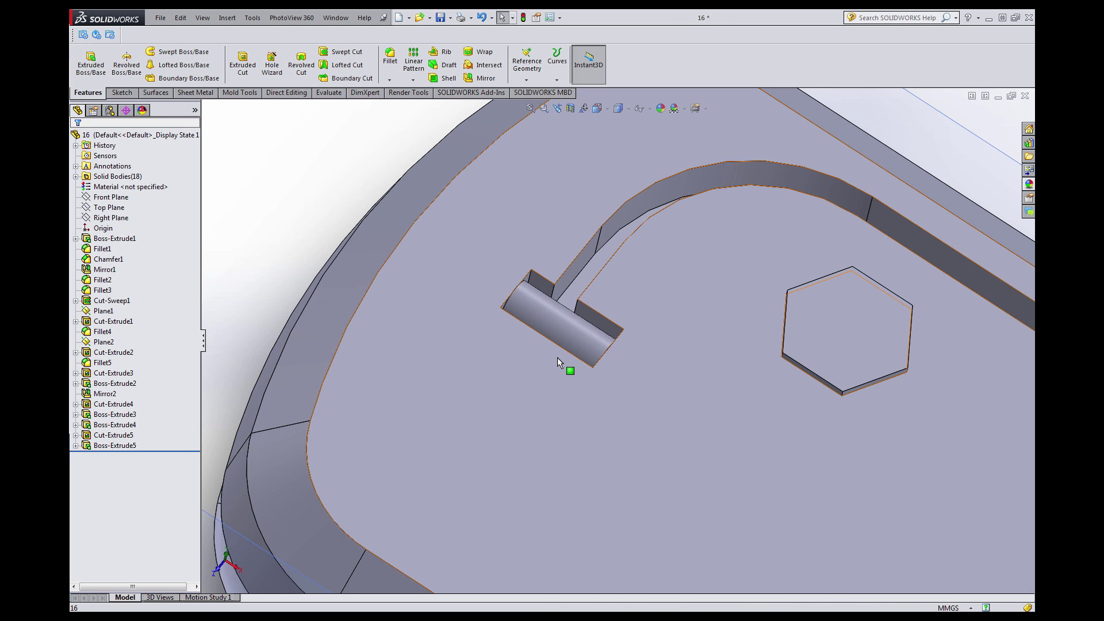
middle_click_drag(557, 357, 491, 299)
scroll(610, 328, "down", 3)
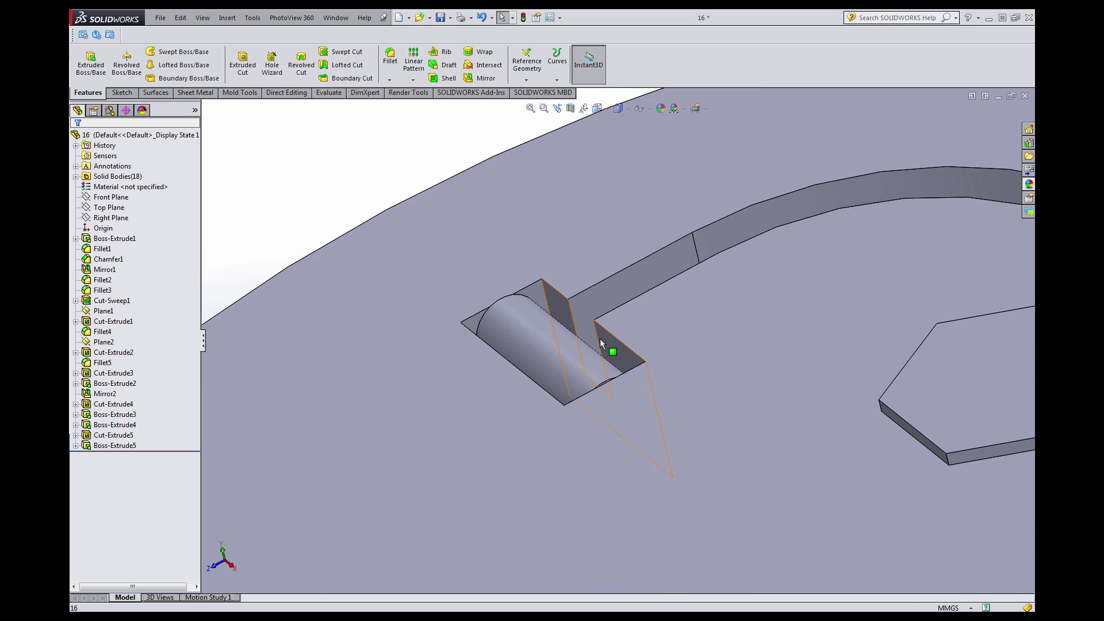
left_click(547, 337)
left_click(577, 288)
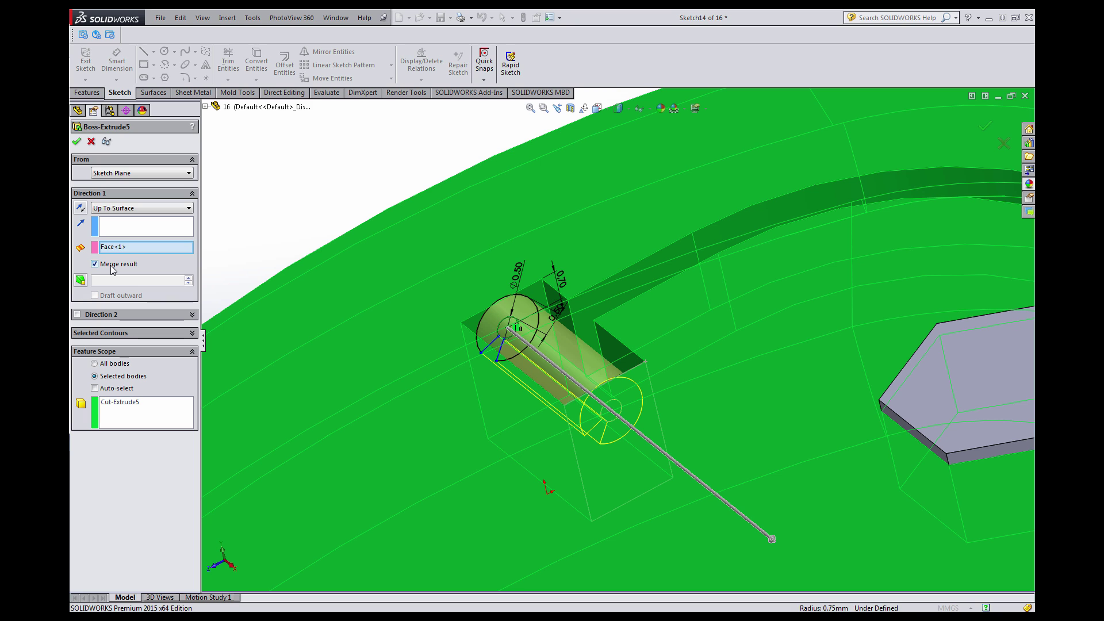
left_click(95, 264)
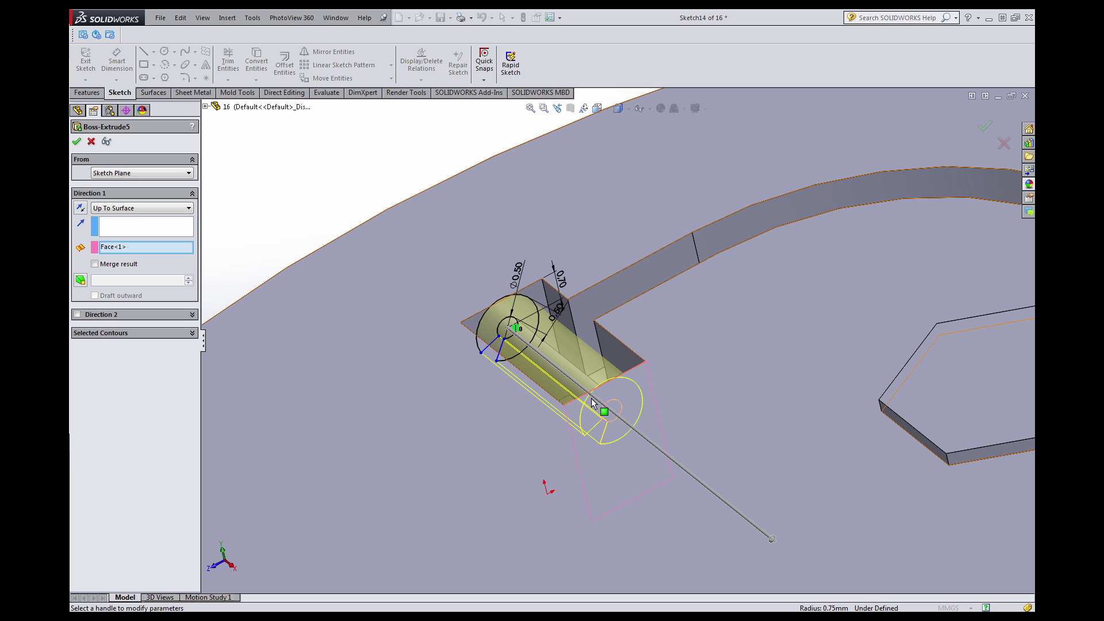
scroll(587, 298, "up", 4)
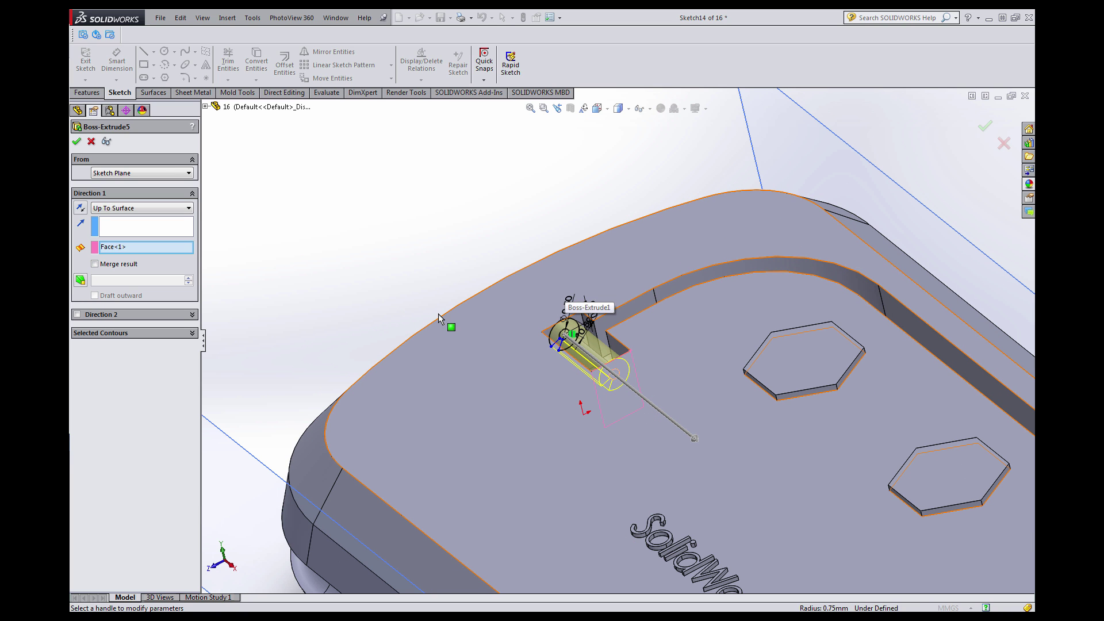
left_click(76, 142)
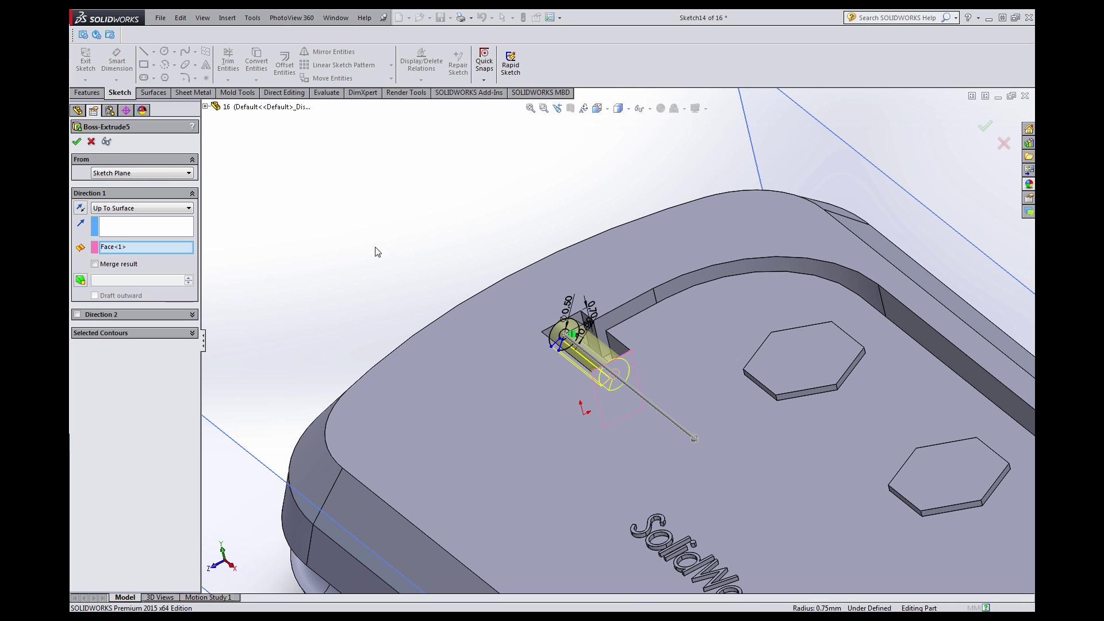
Mirror the ring's solid body about the Right Plane onto the pin in the slot at the groove's other end.
scroll(664, 418, "up", 6)
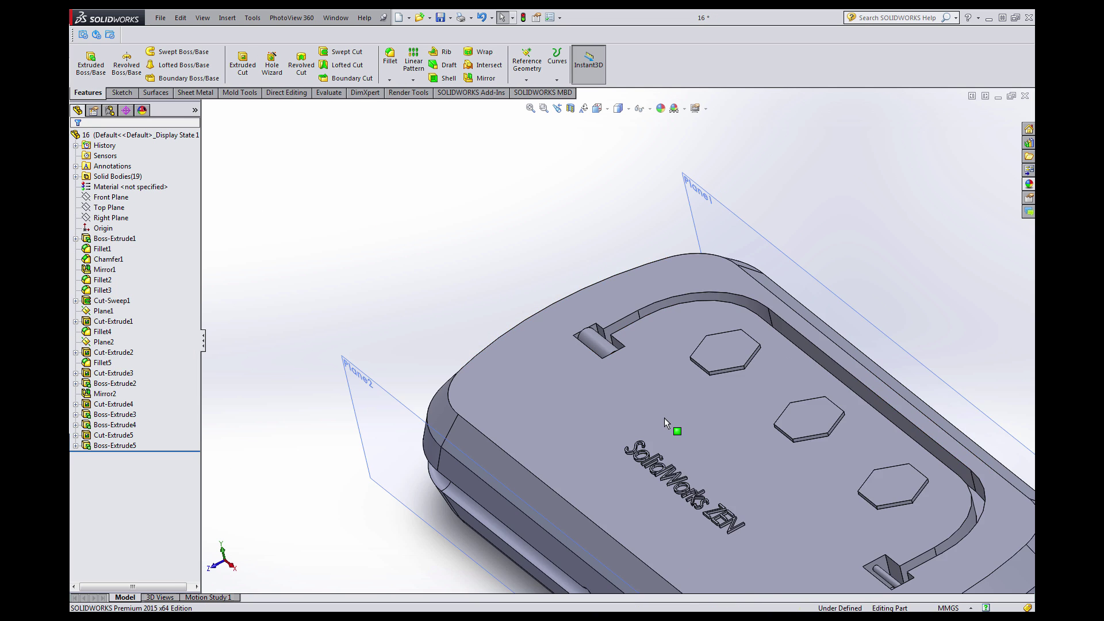
scroll(707, 411, "down", 4)
middle_click_drag(687, 344, 569, 292)
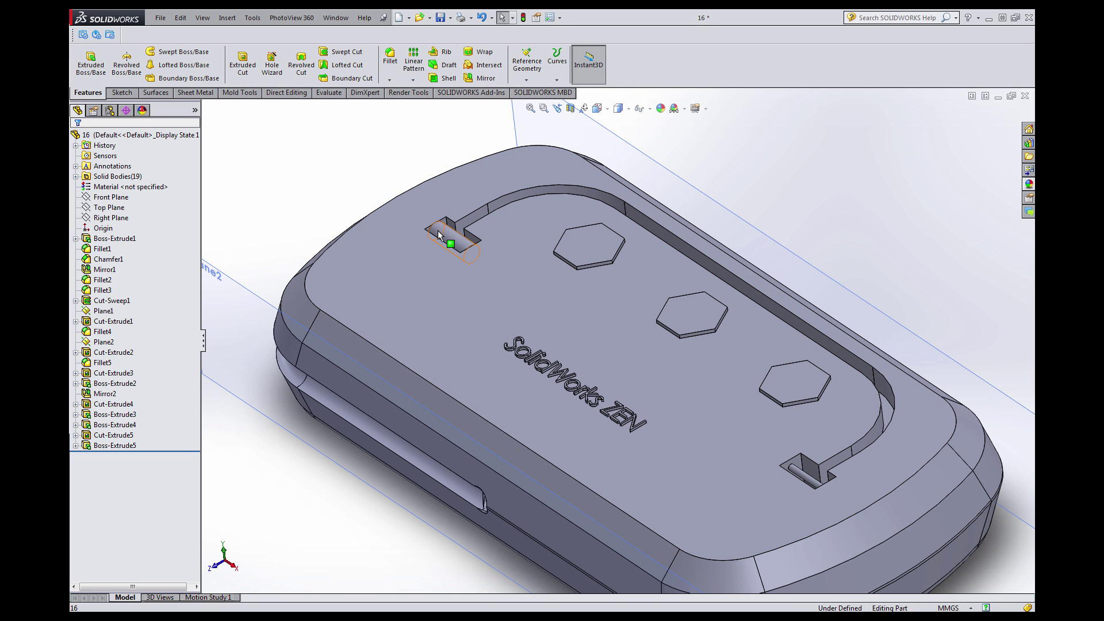
left_click(485, 78)
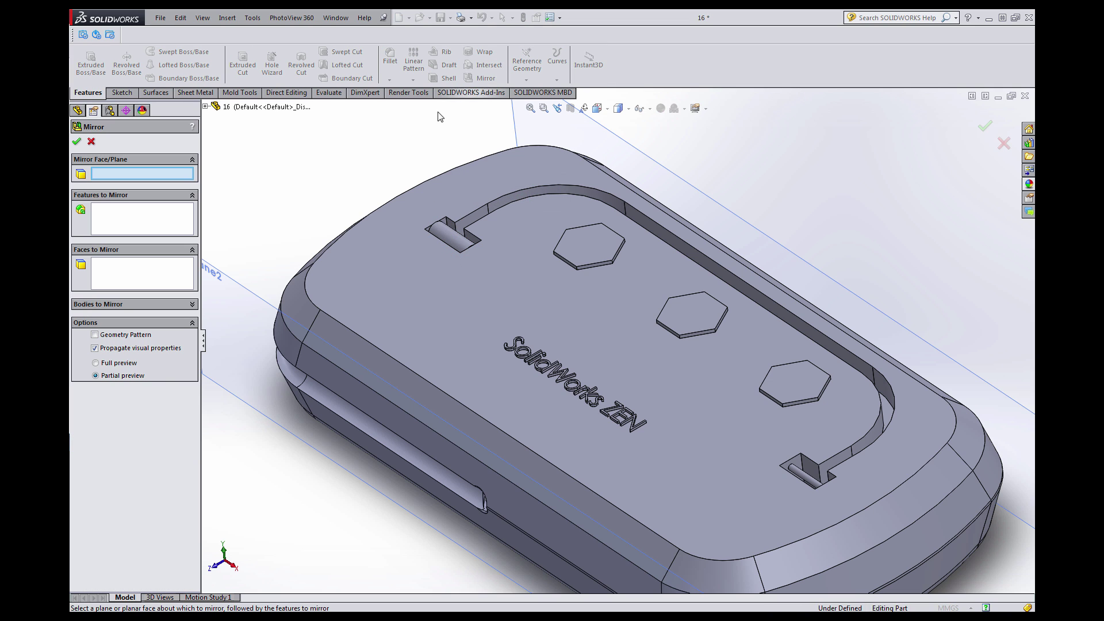
left_click(205, 107)
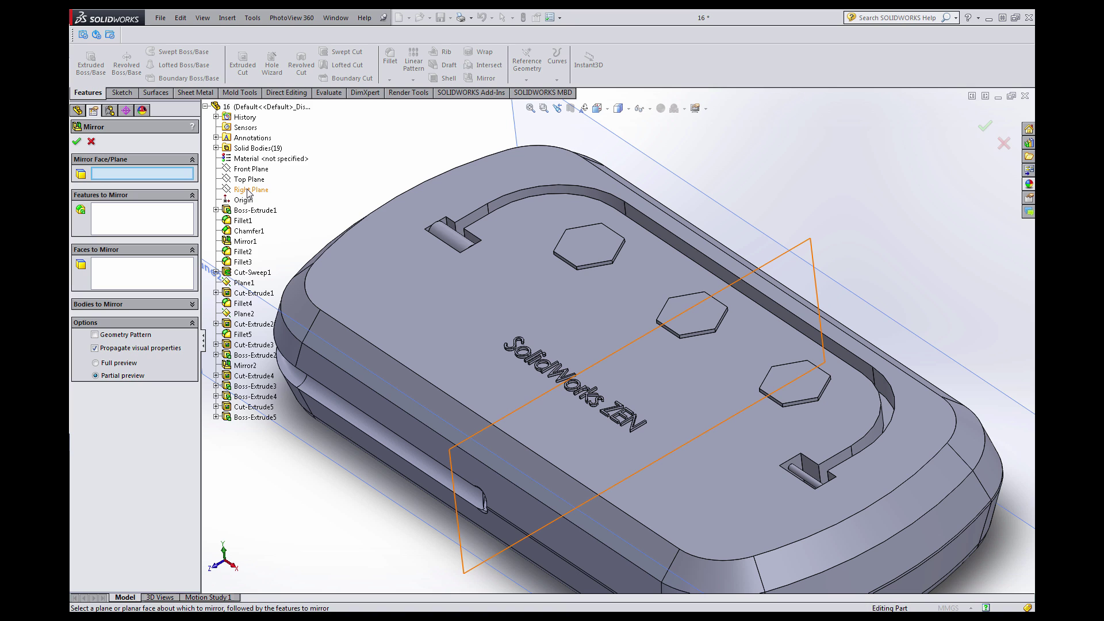
left_click(249, 190)
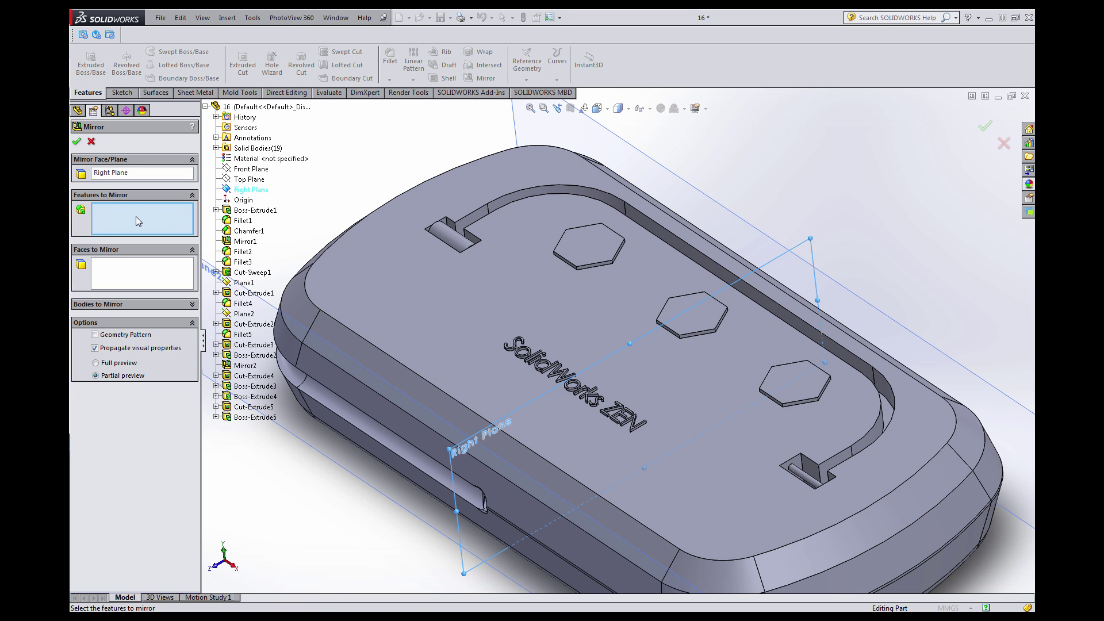
left_click(448, 238)
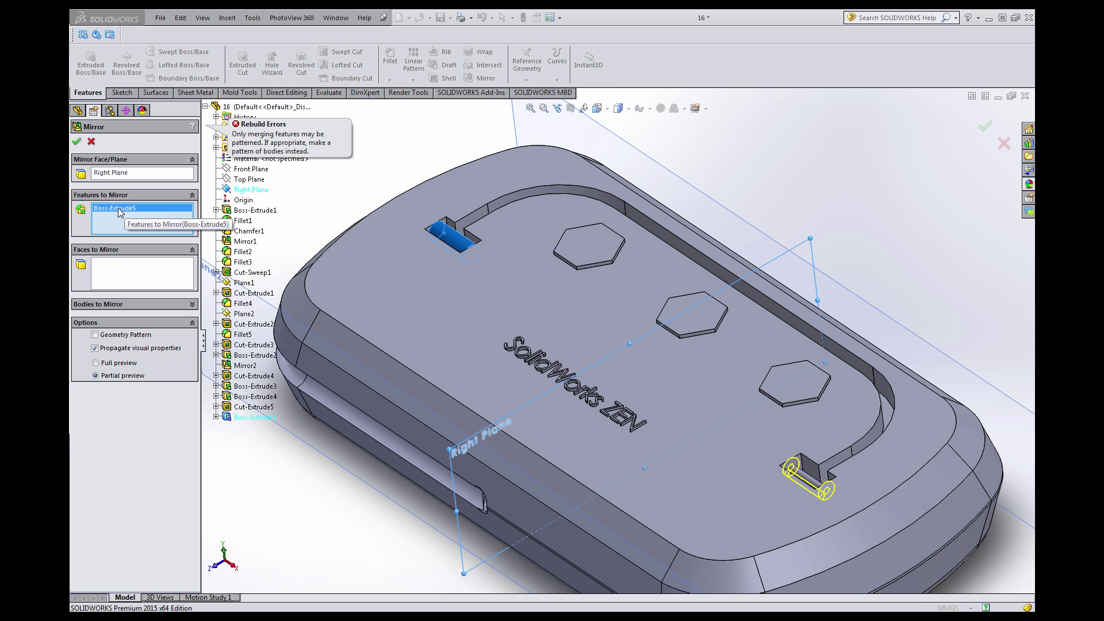
key("Delete")
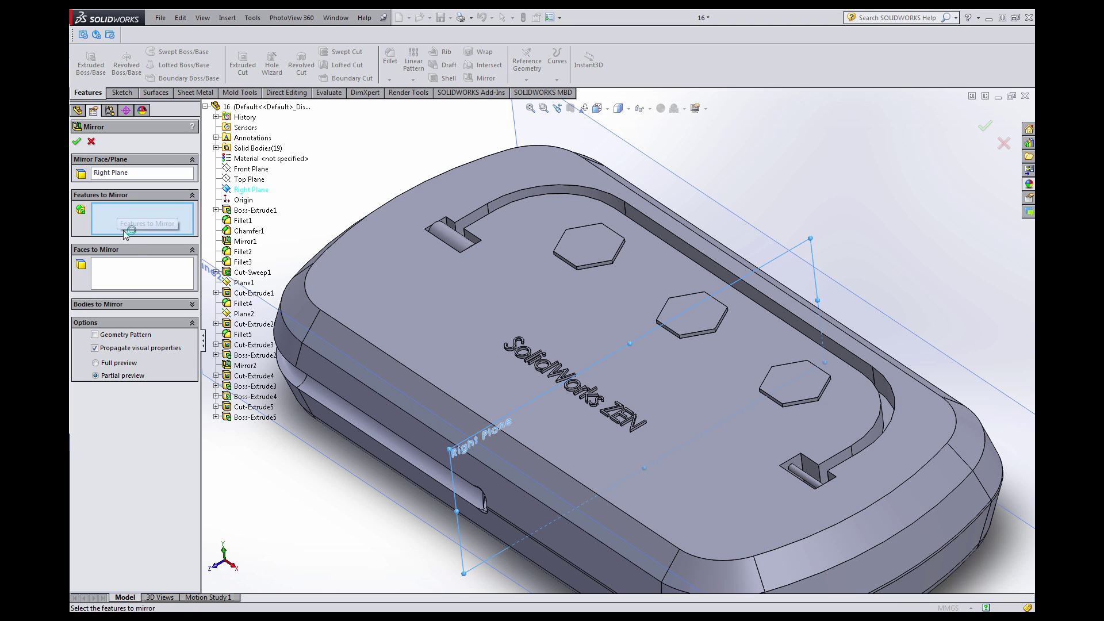
left_click(114, 304)
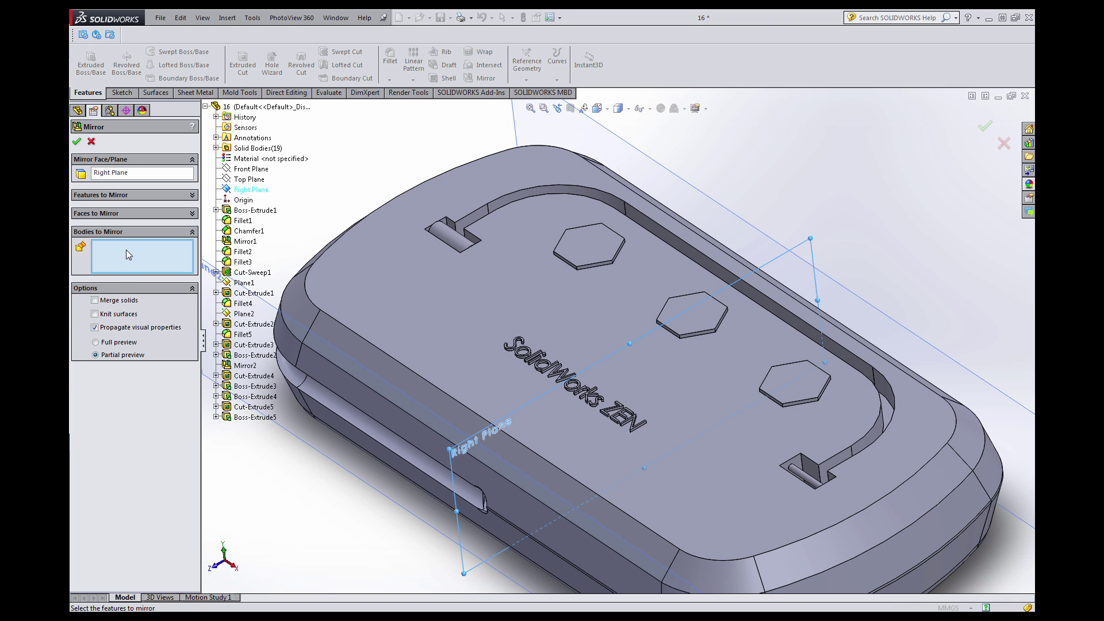
left_click(449, 239)
key("Return")
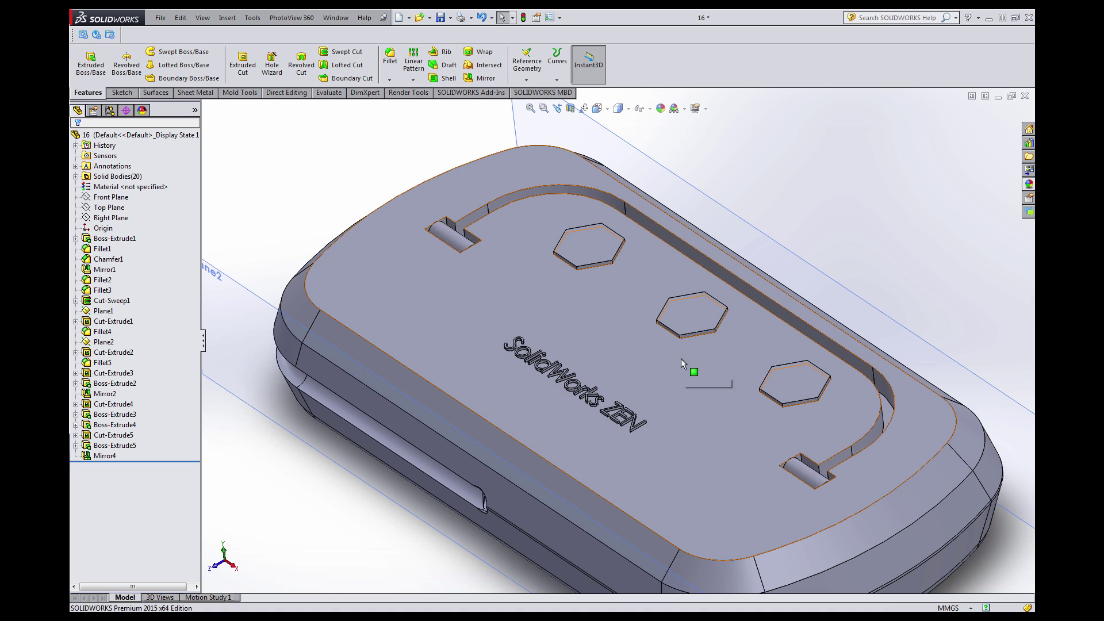
Examine the part's solid bodies by highlighting them all in the model.
key("f")
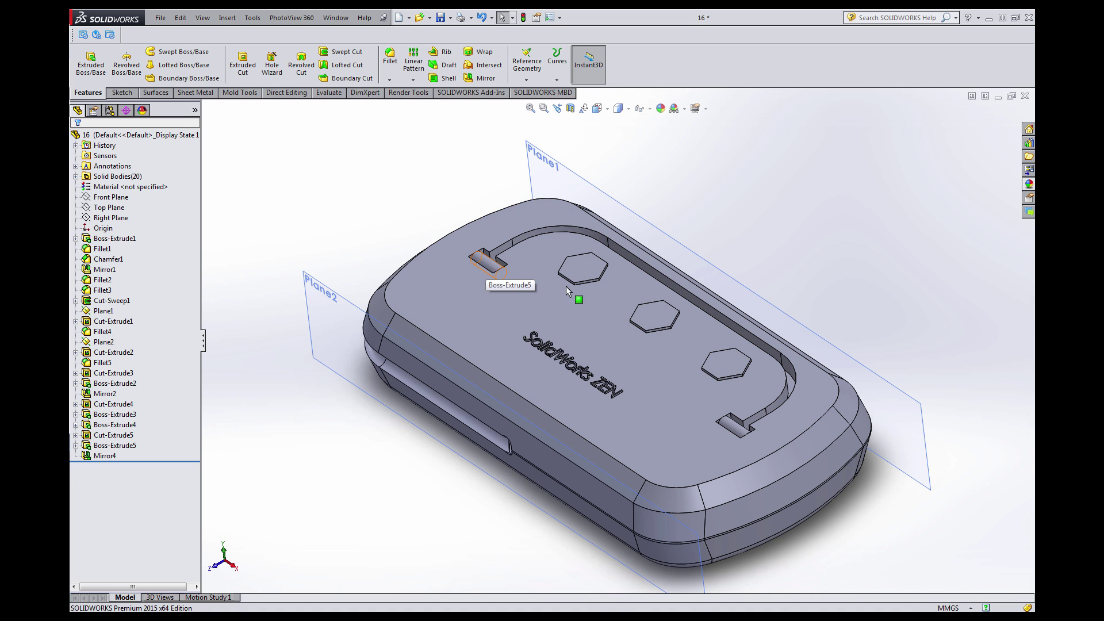
scroll(810, 405, "down", 2)
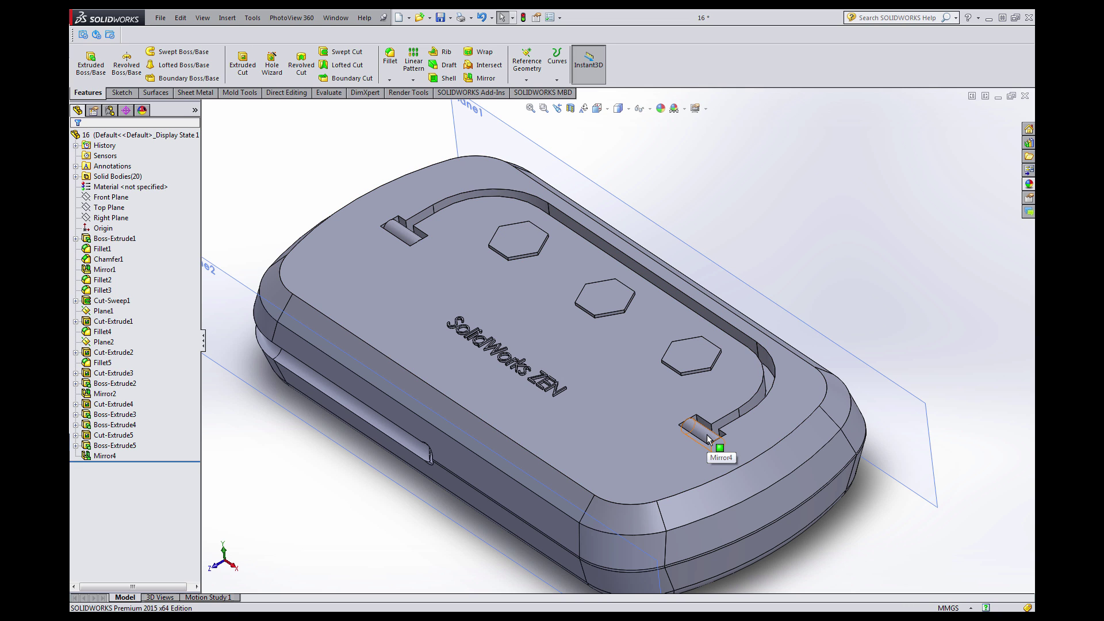
left_click(134, 176)
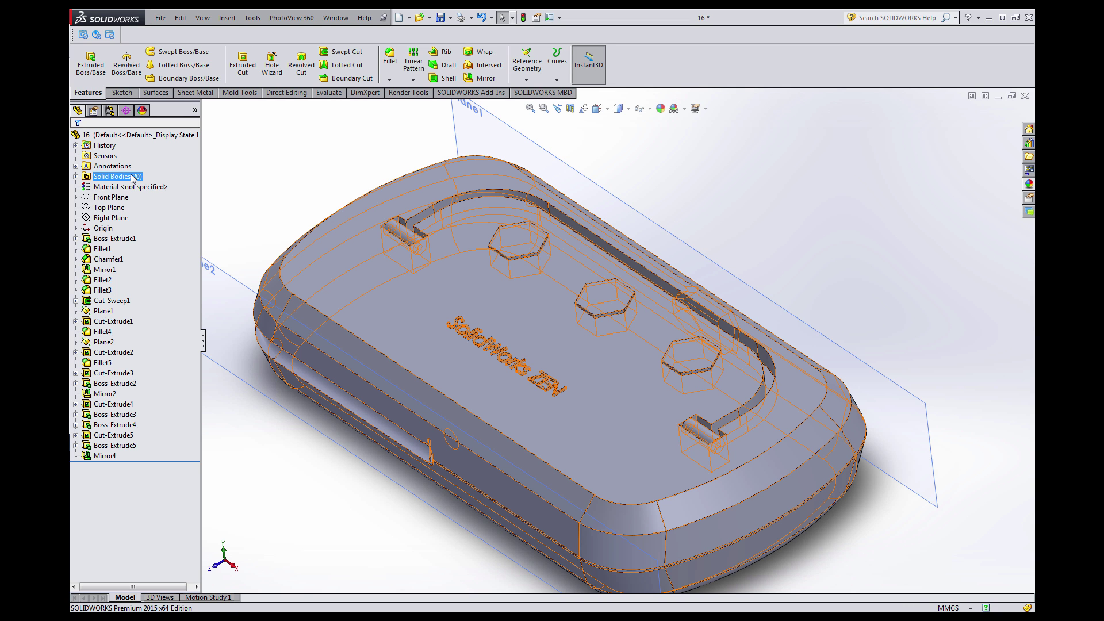
left_click(327, 193)
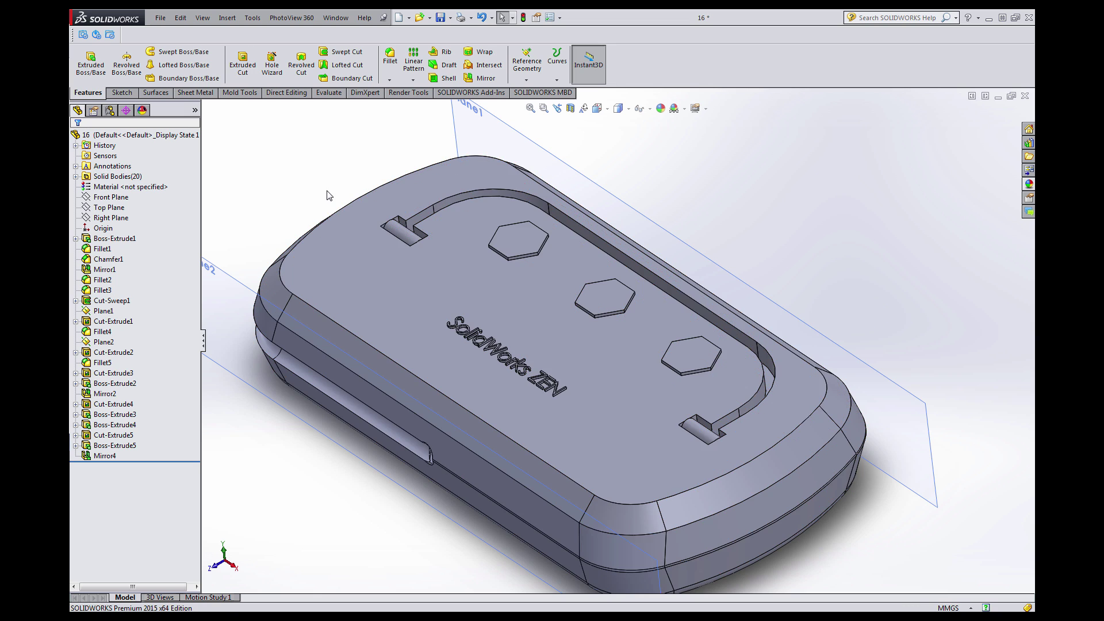
Start a sketch on the arched groove's floor face and convert that face's outline into sketch entities.
key("ctrl+shift+z")
key("ctrl+shift+z")
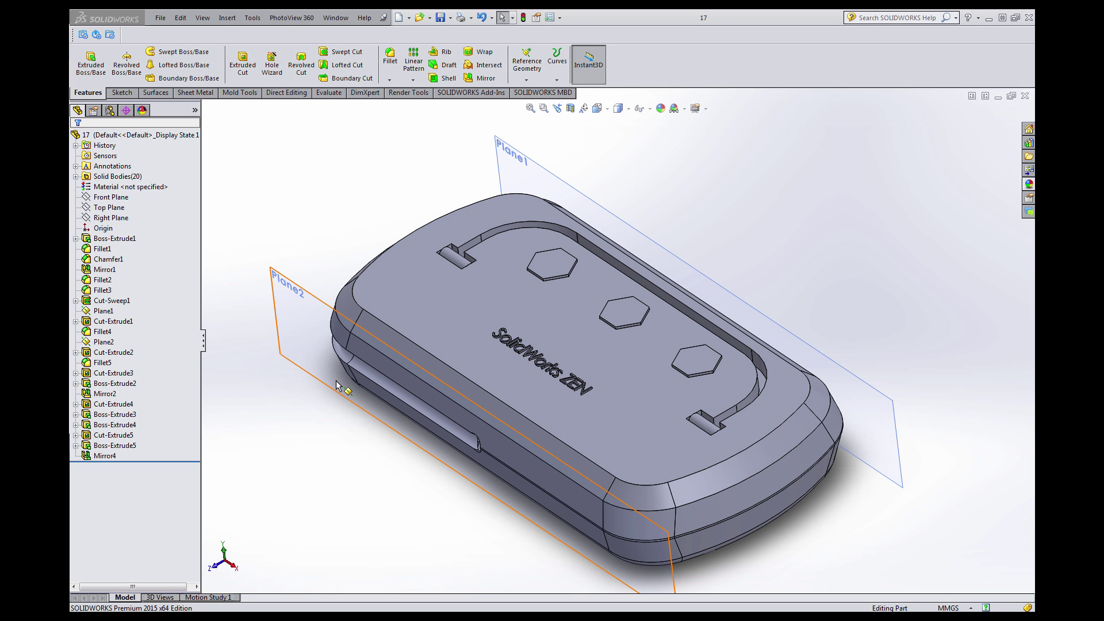
middle_click_drag(330, 404, 638, 254)
scroll(629, 274, "down", 3)
left_click(629, 271)
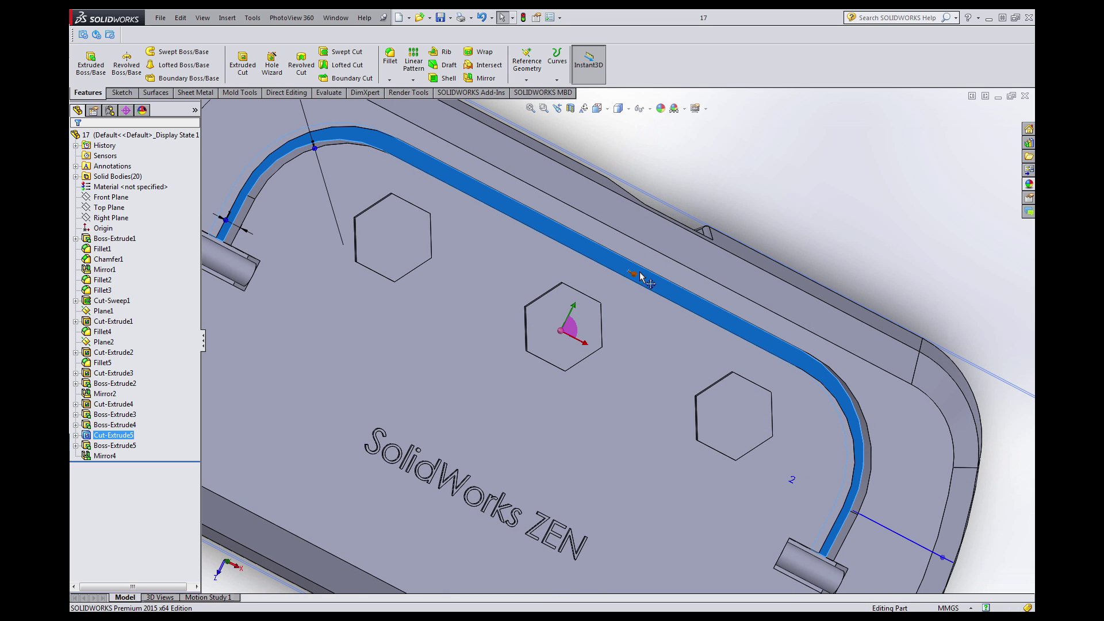
left_click_drag(639, 275, 660, 288)
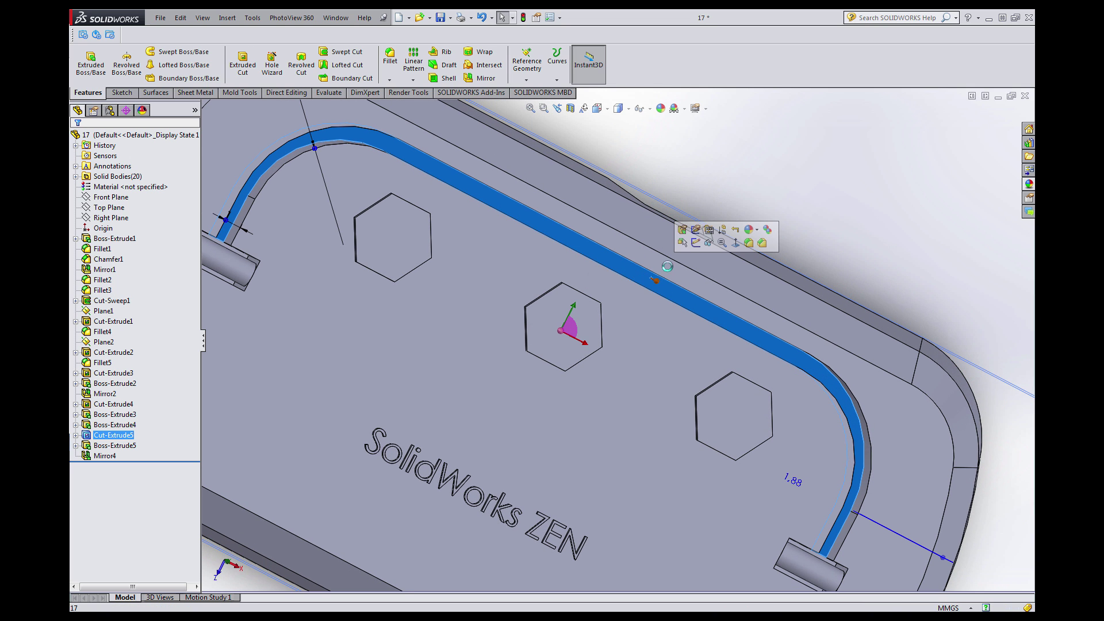
left_click(696, 244)
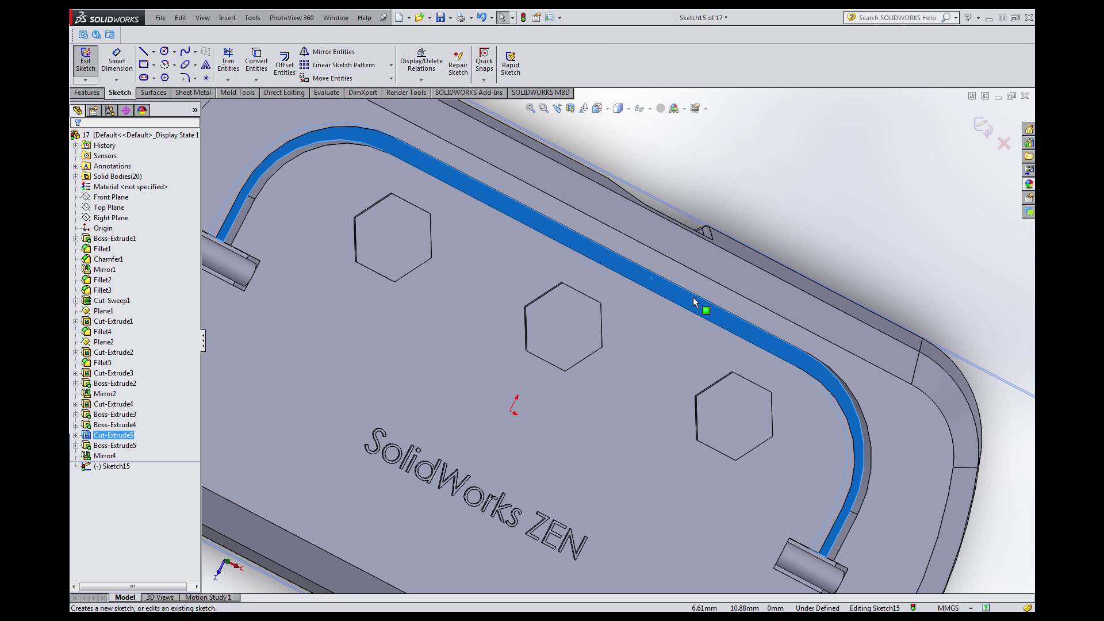
scroll(612, 247, "down", 3)
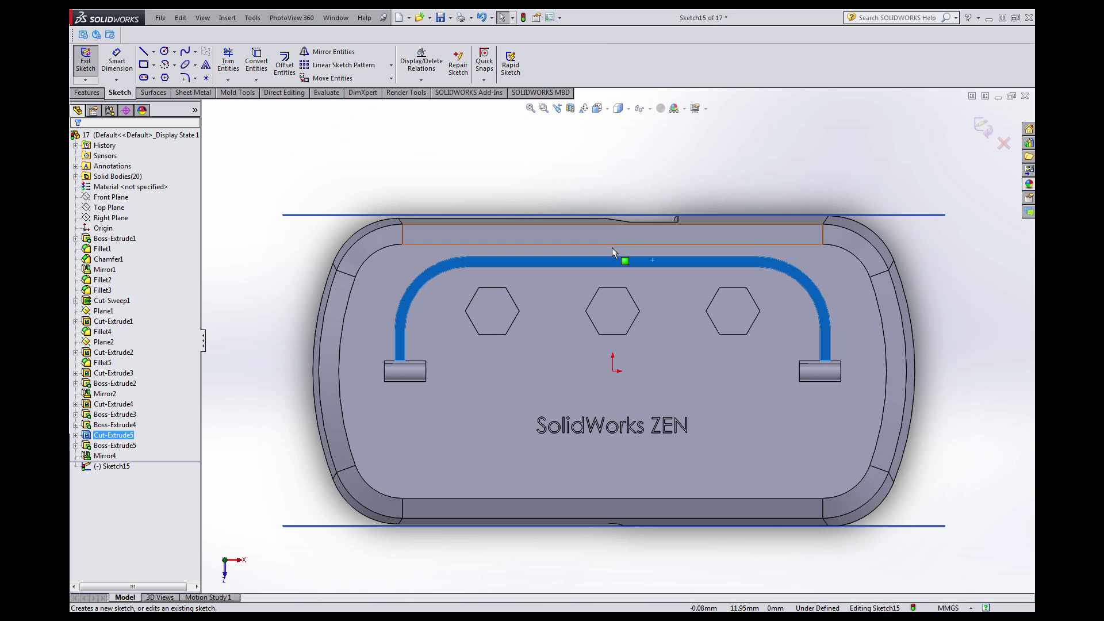
left_click(617, 274)
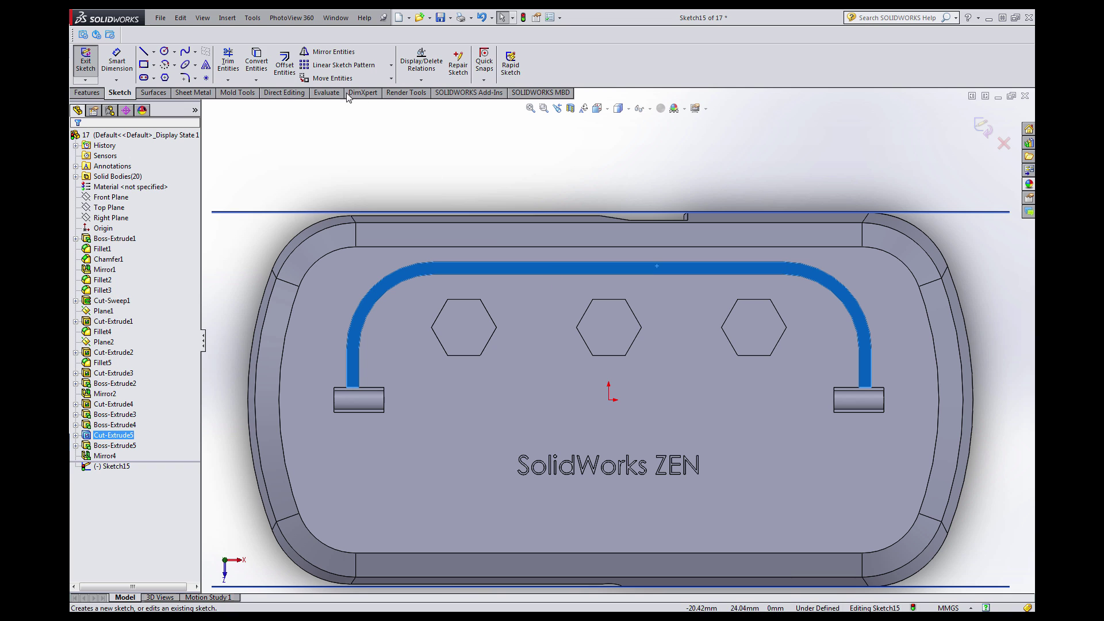
left_click(256, 63)
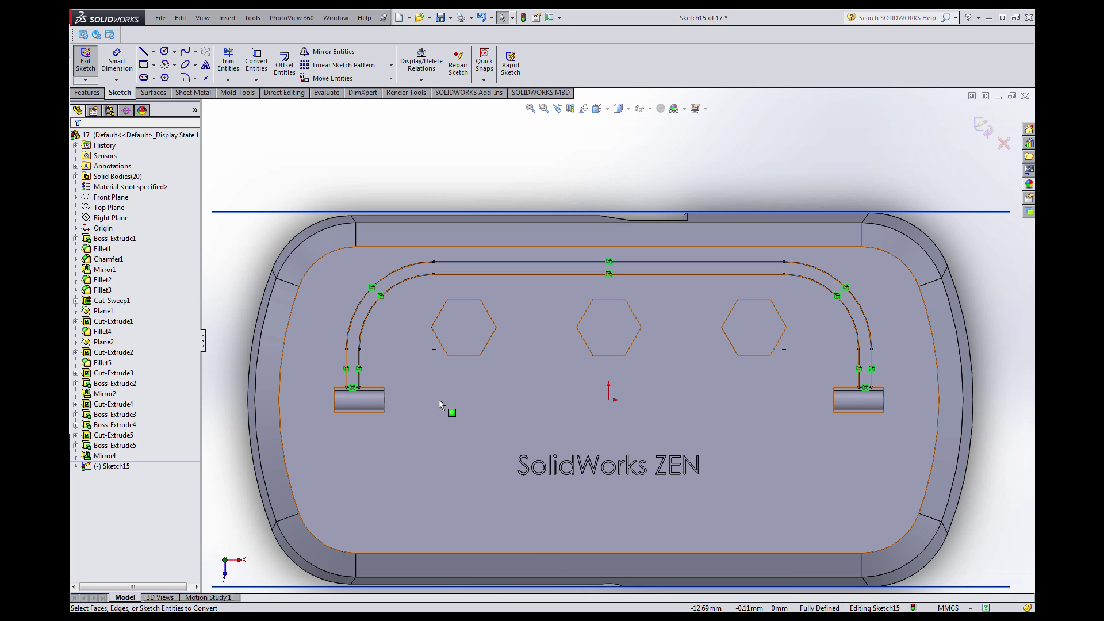
Sketch a line about 45.39 mm long from one slot pin across to beyond the other, and make it horizontal.
scroll(403, 388, "down", 6)
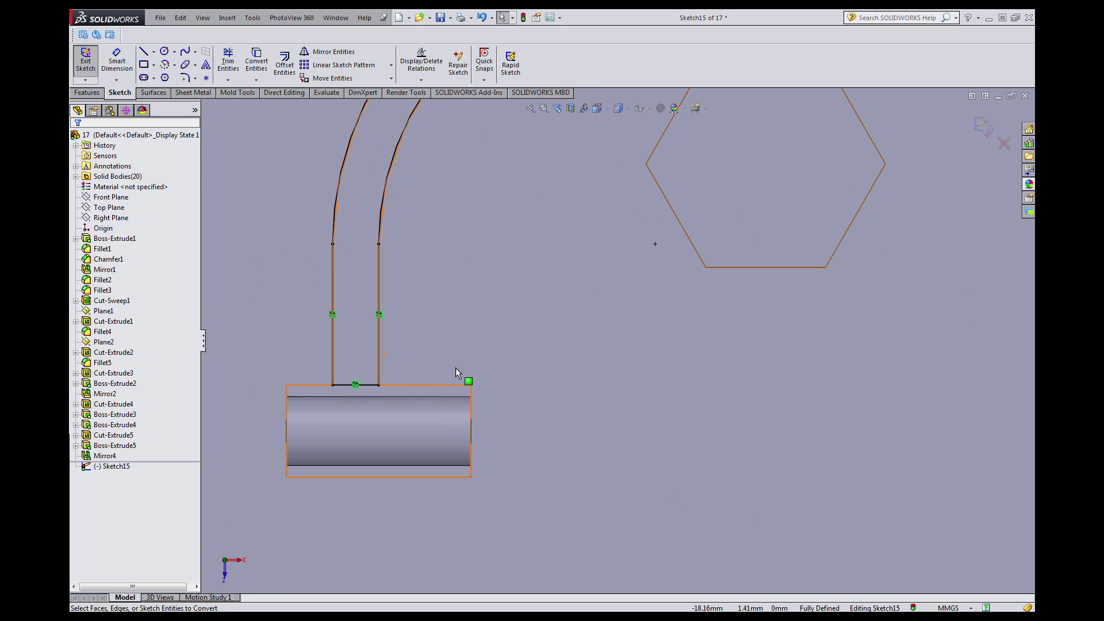
scroll(408, 379, "down", 2)
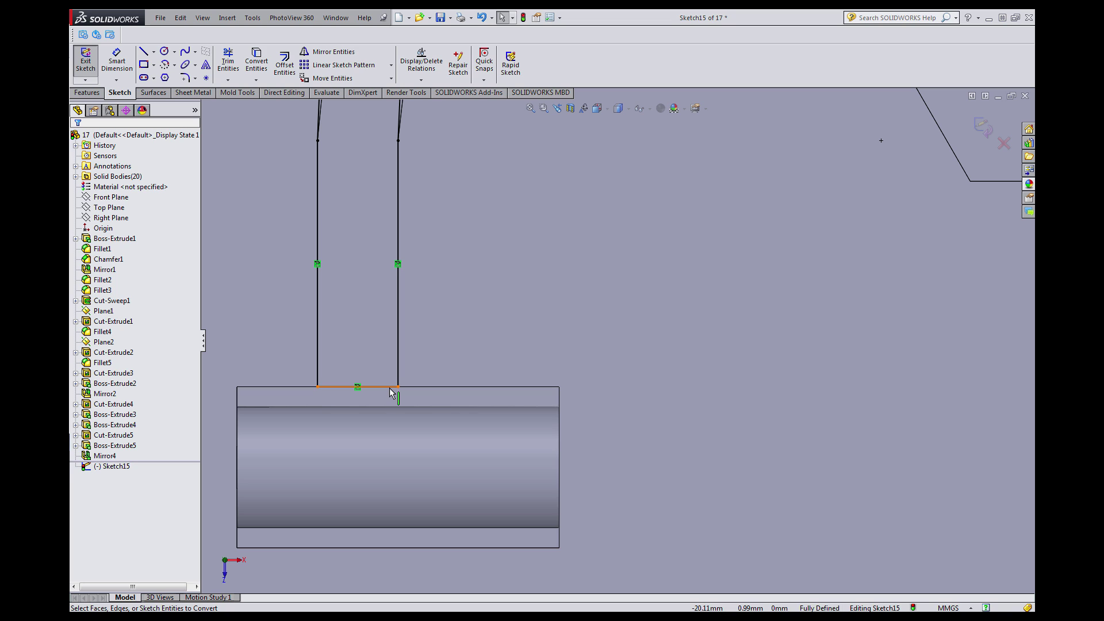
left_click(141, 53)
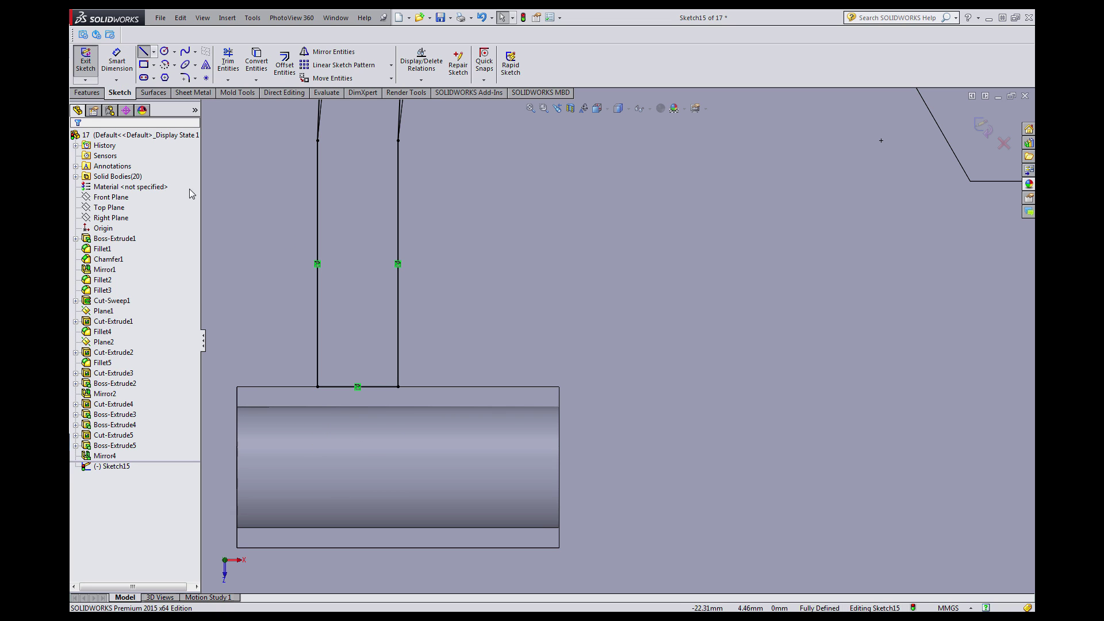
left_click(285, 419)
scroll(523, 439, "up", 6)
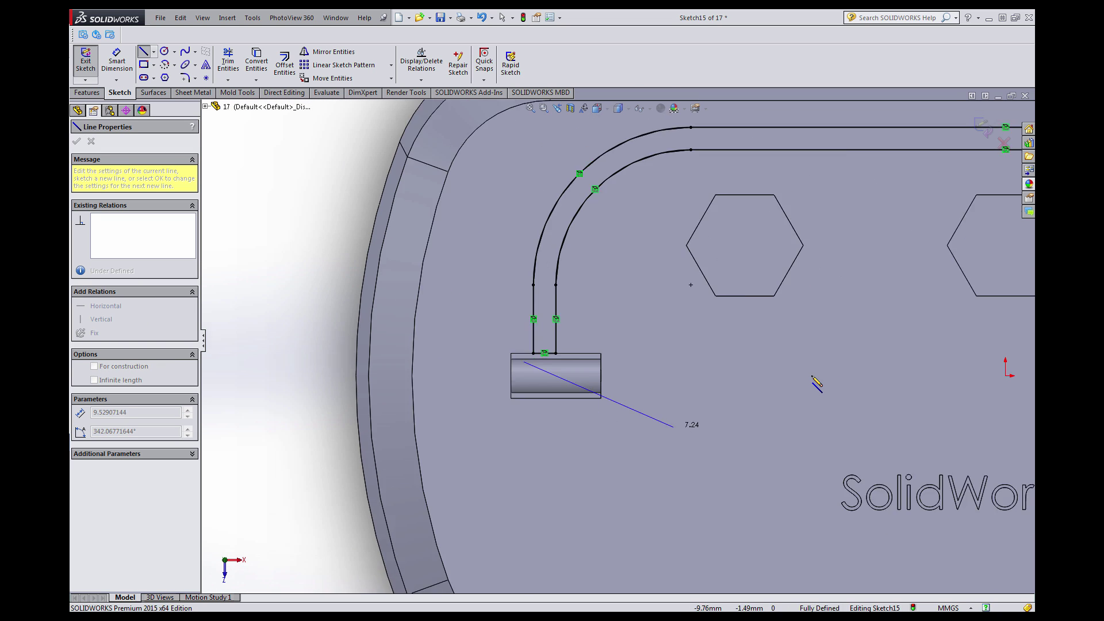
scroll(812, 377, "up", 3)
scroll(876, 358, "down", 6)
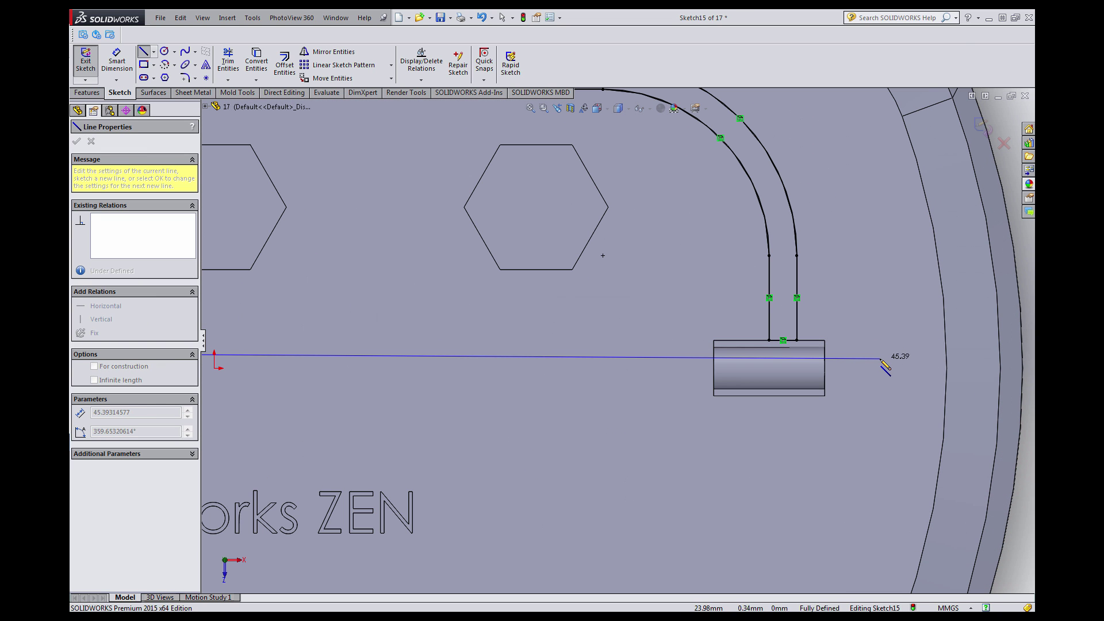
left_click(880, 359)
key("Escape")
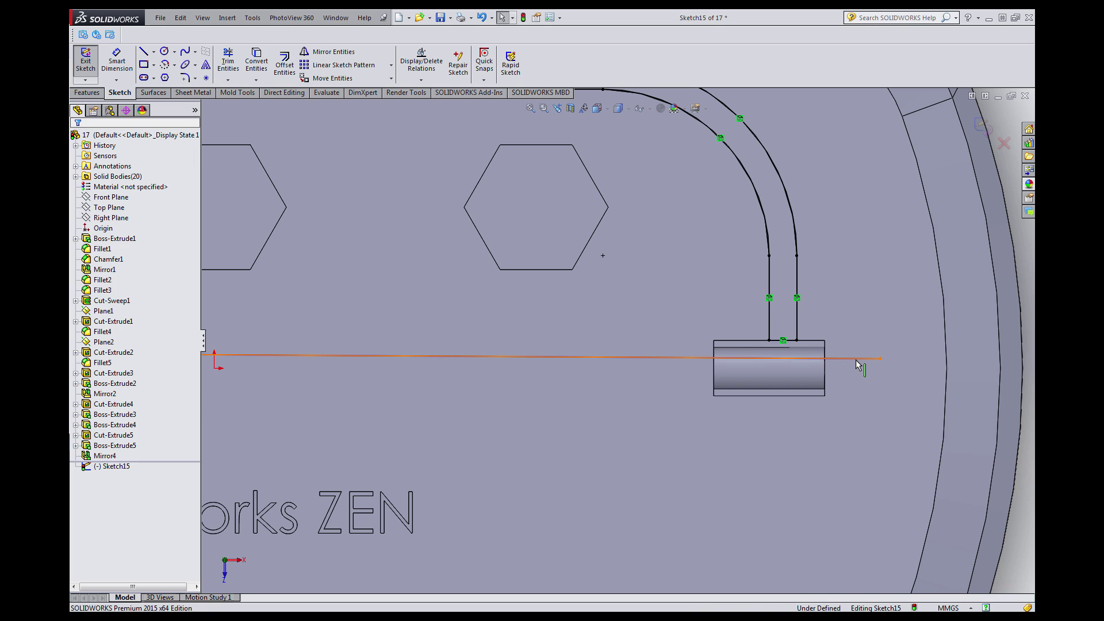
left_click(856, 361)
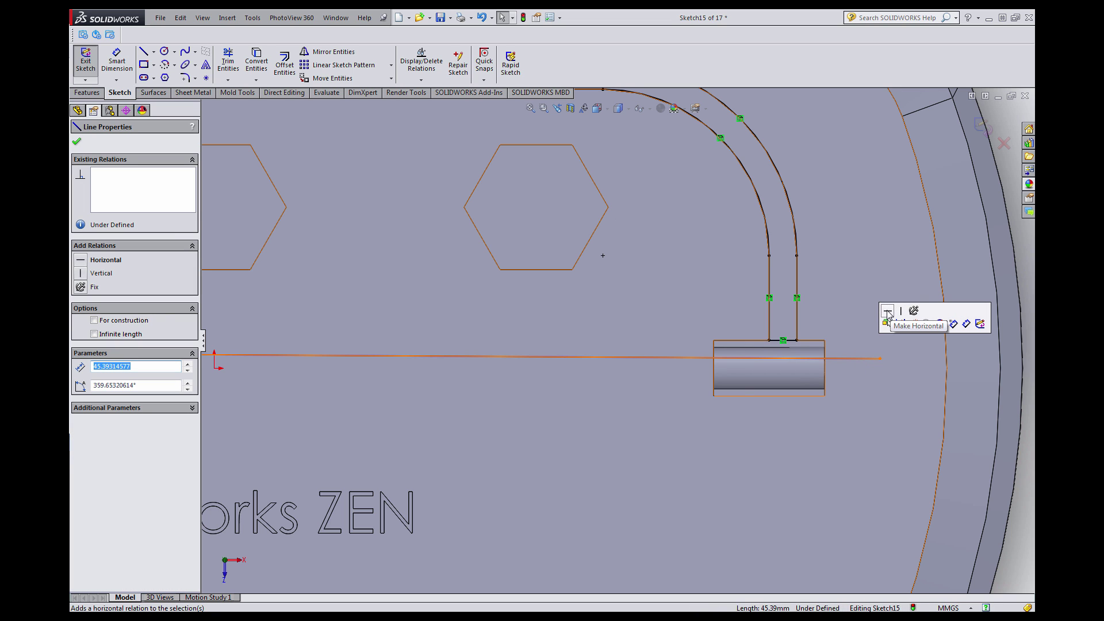
left_click(887, 311)
scroll(799, 344, "down", 3)
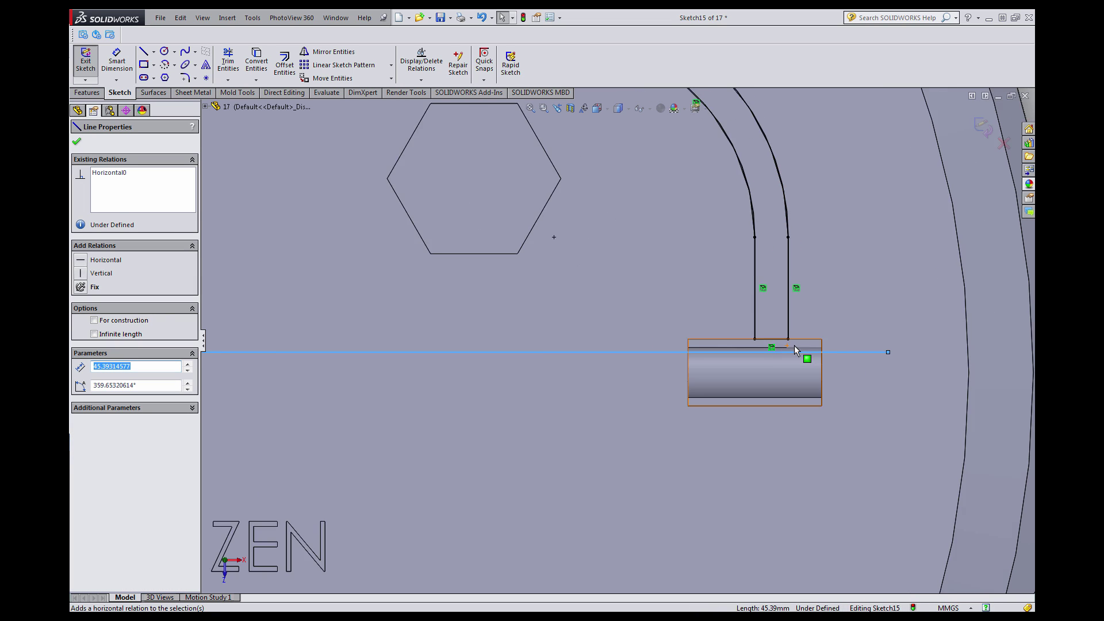
left_click(665, 287)
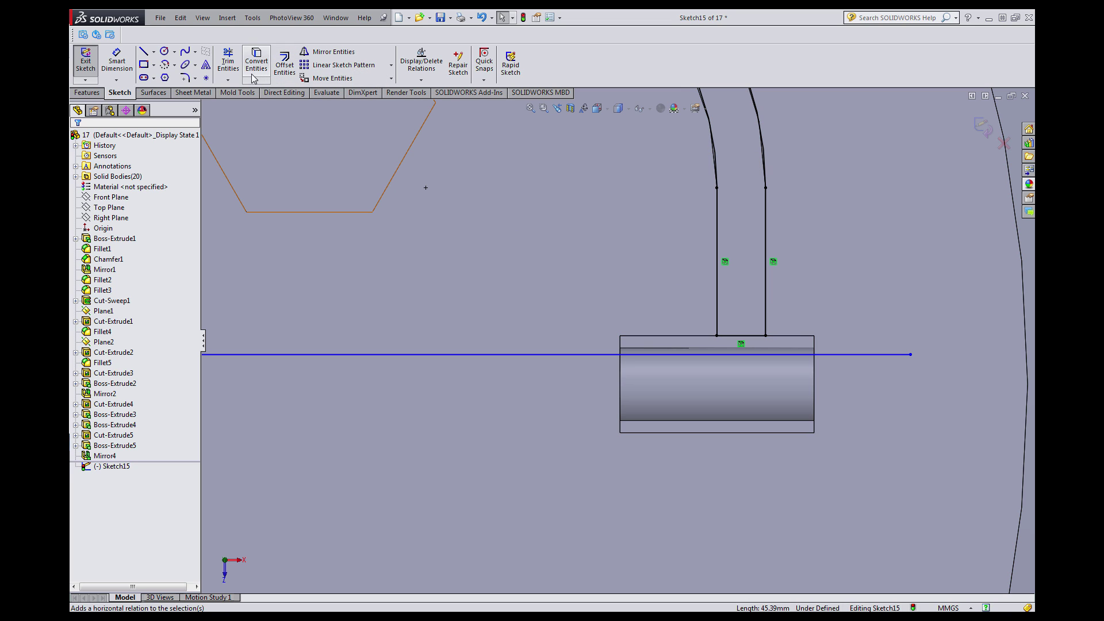
Extend the groove outline's straight side lines to the horizontal line at both slots.
left_click(228, 81)
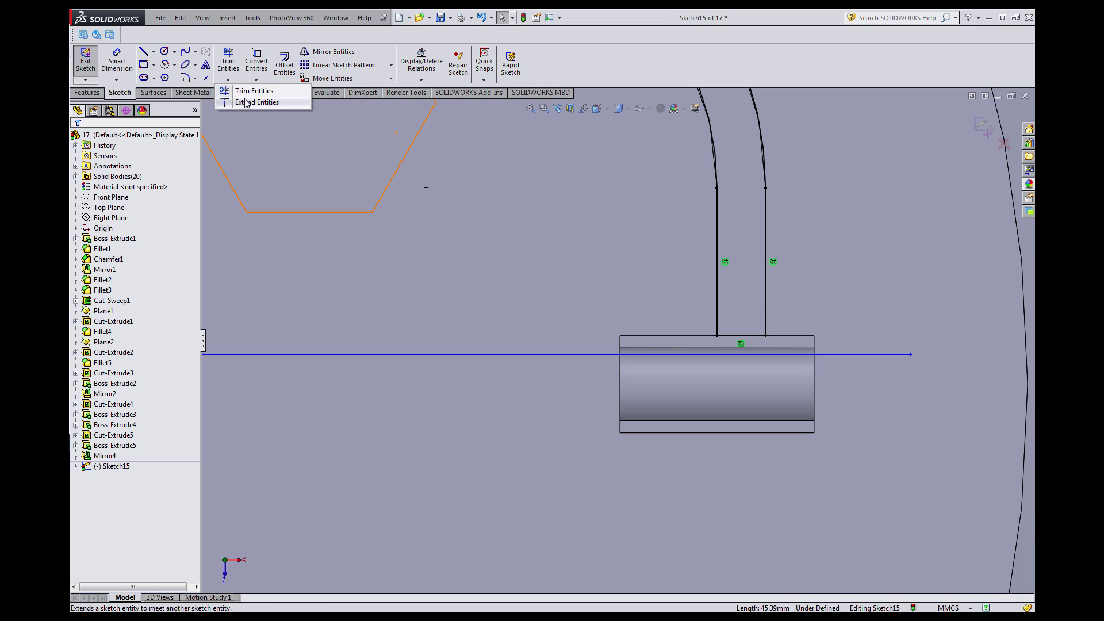
left_click(247, 91)
left_click(719, 319)
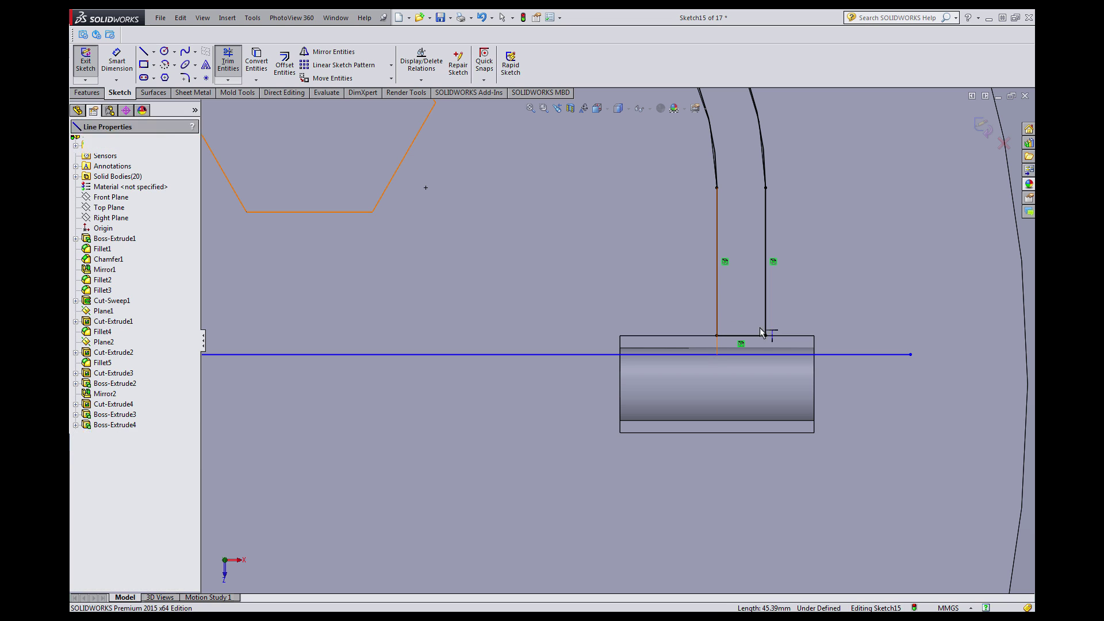
left_click(764, 323)
scroll(409, 312, "up", 6)
scroll(365, 340, "up", 3)
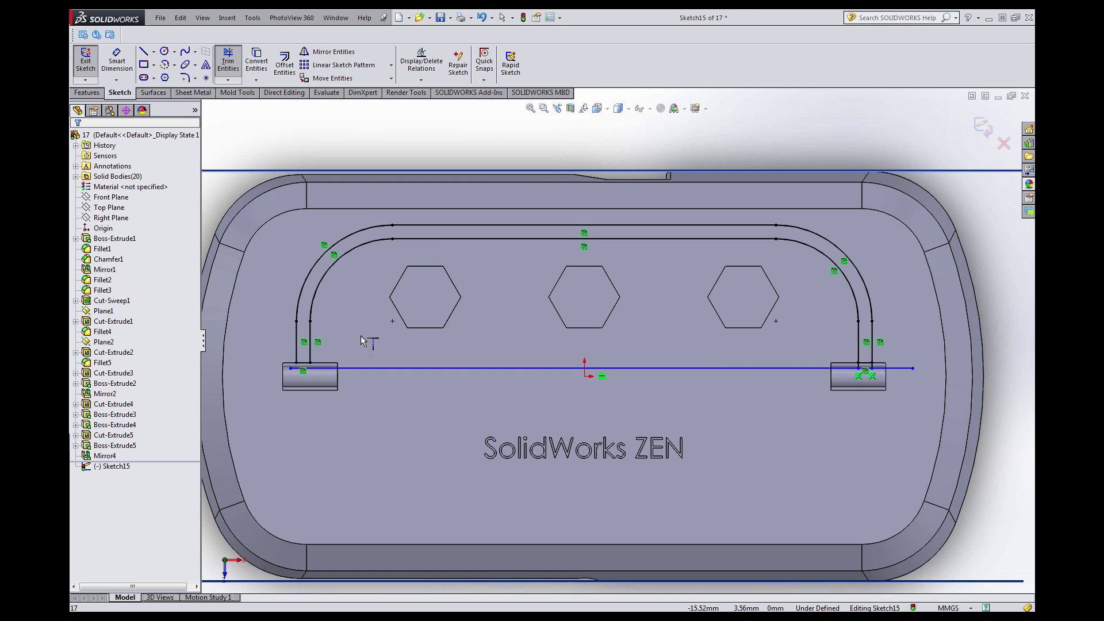
scroll(346, 370, "down", 6)
left_click(373, 358)
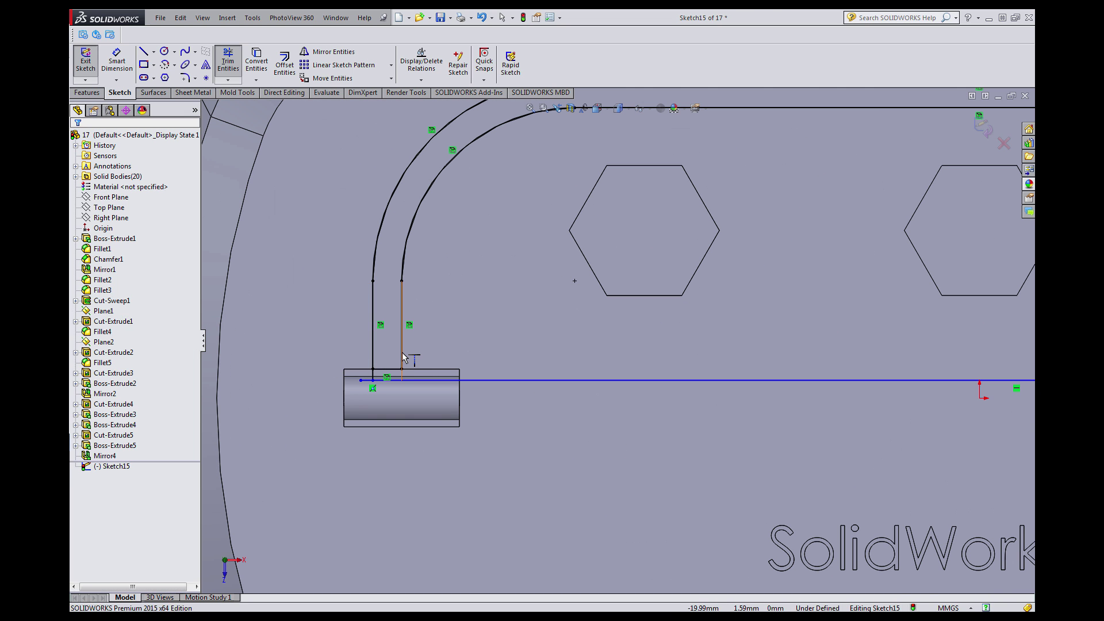
left_click(402, 352)
Dimension the horizontal line 0.4 mm from the origin.
left_click(117, 60)
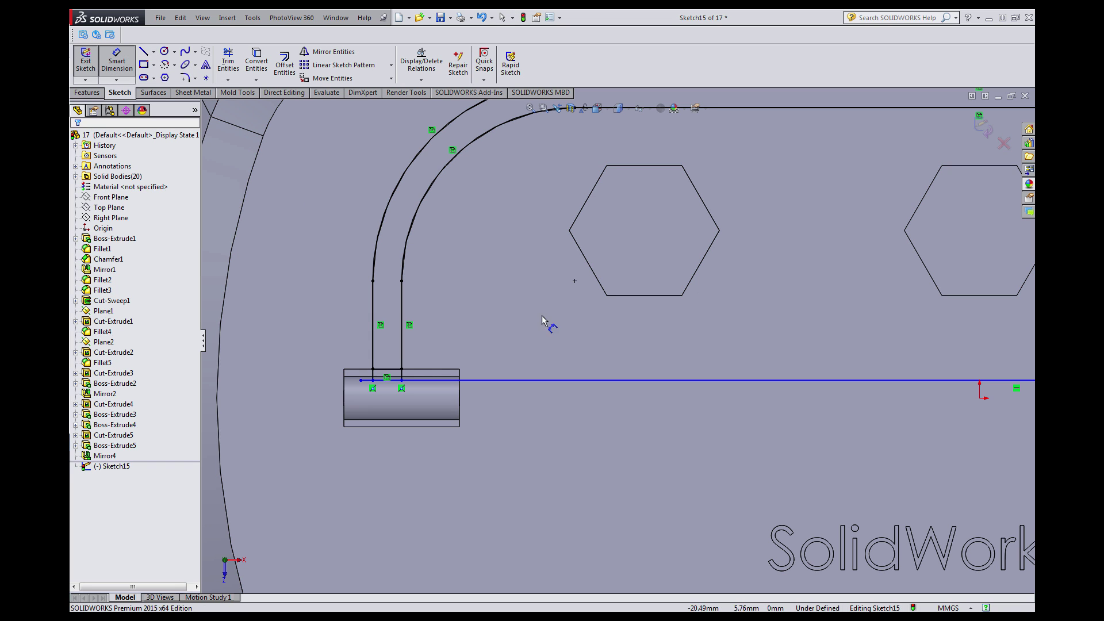
left_click(571, 382)
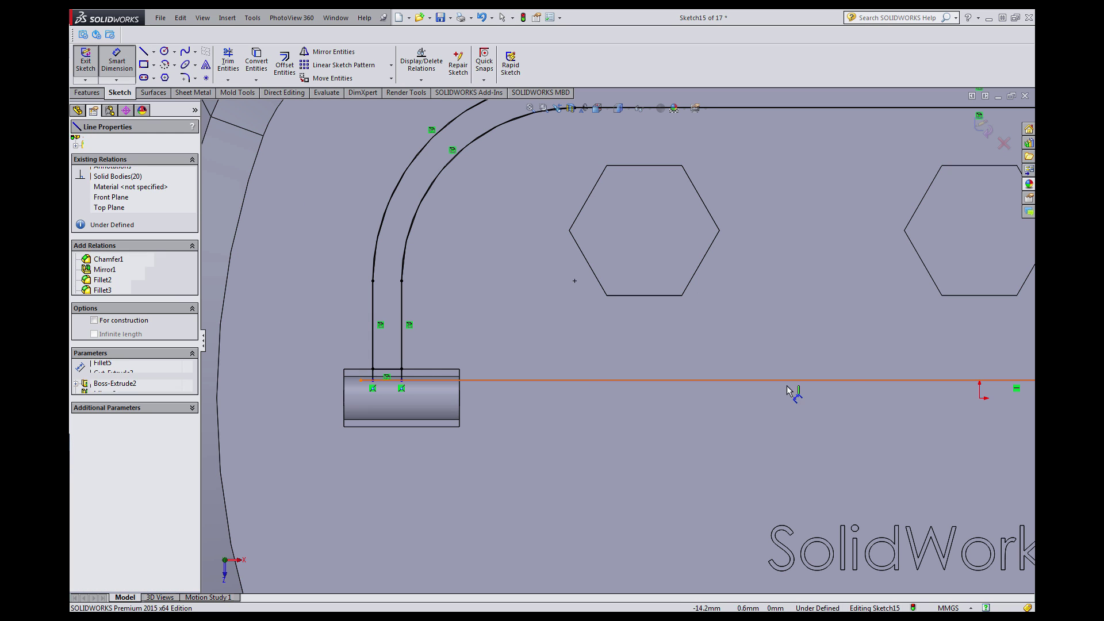
scroll(793, 389, "up", 3)
scroll(717, 362, "down", 5)
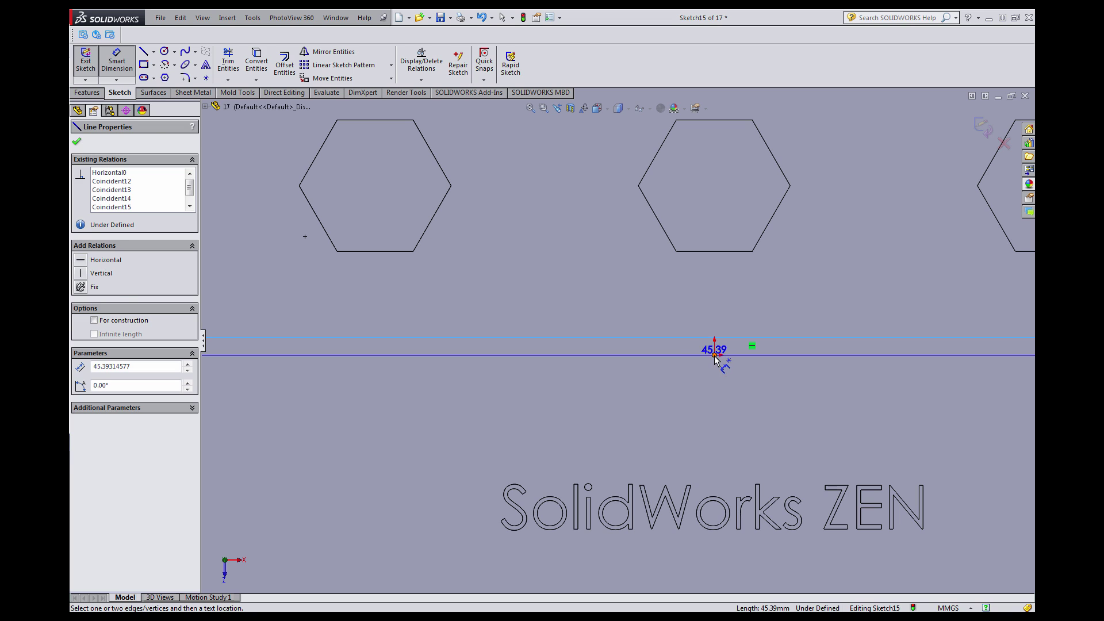
left_click(714, 354)
left_click(648, 373)
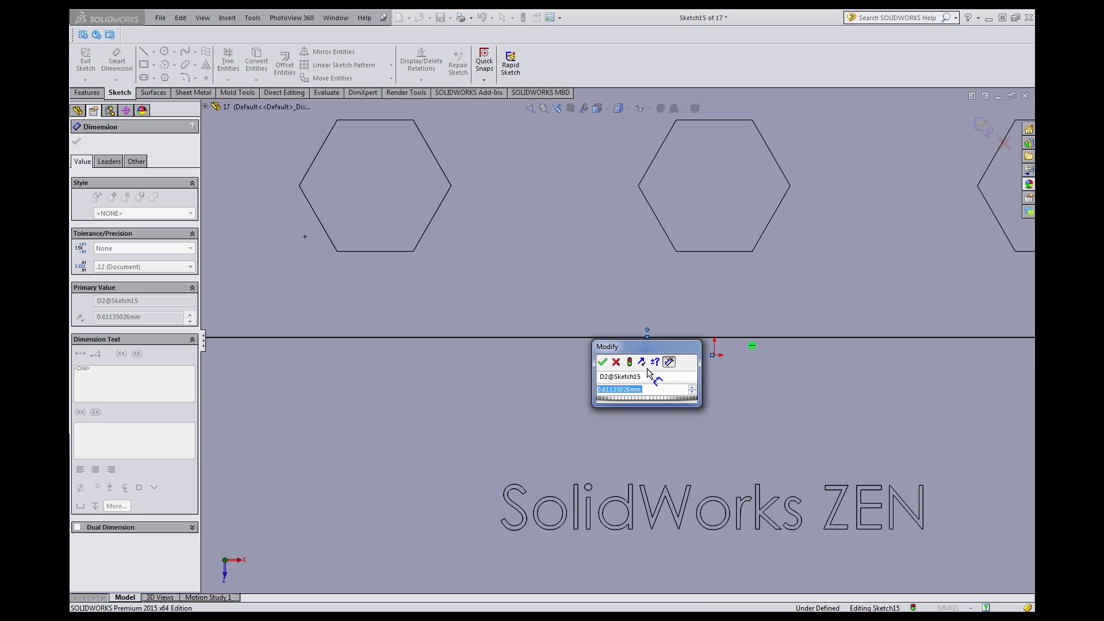
type("0.4")
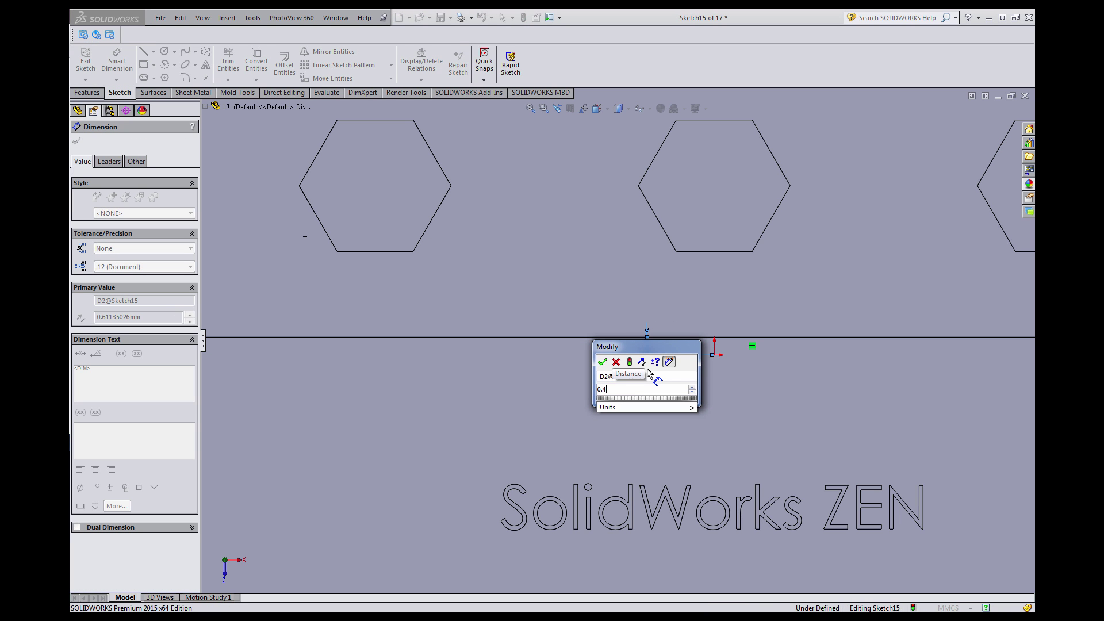
key("Return")
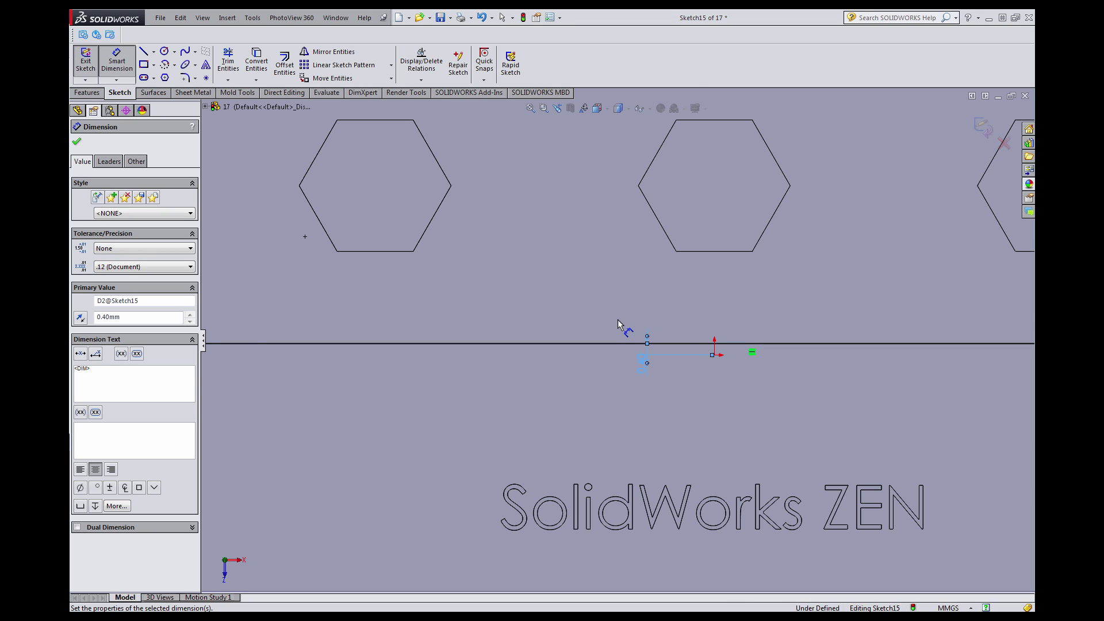
Set the horizontal line's distance from the origin to 0.6 mm.
scroll(617, 319, "up", 3)
double_click(640, 356)
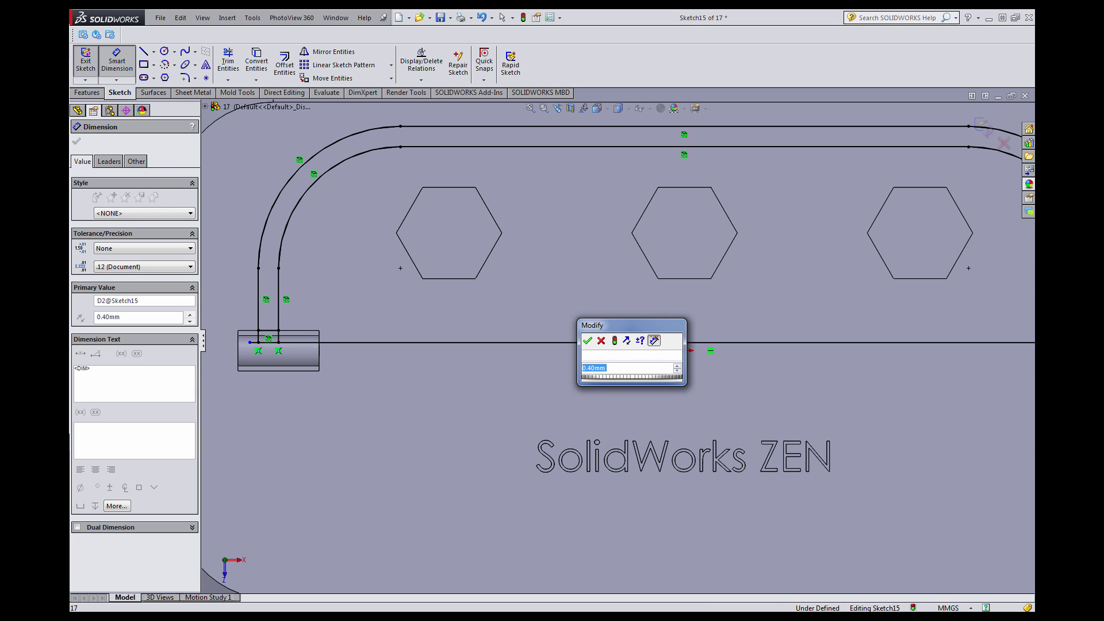
type("0.6")
key("Return")
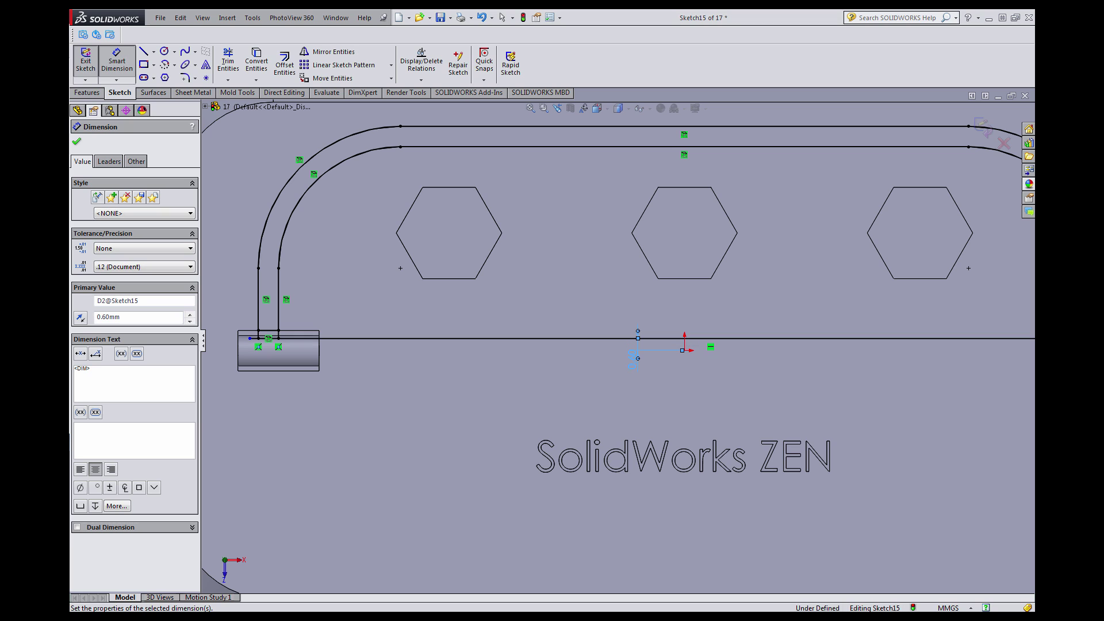
Convert the horizontal line through both slots to construction geometry.
scroll(342, 330, "down", 5)
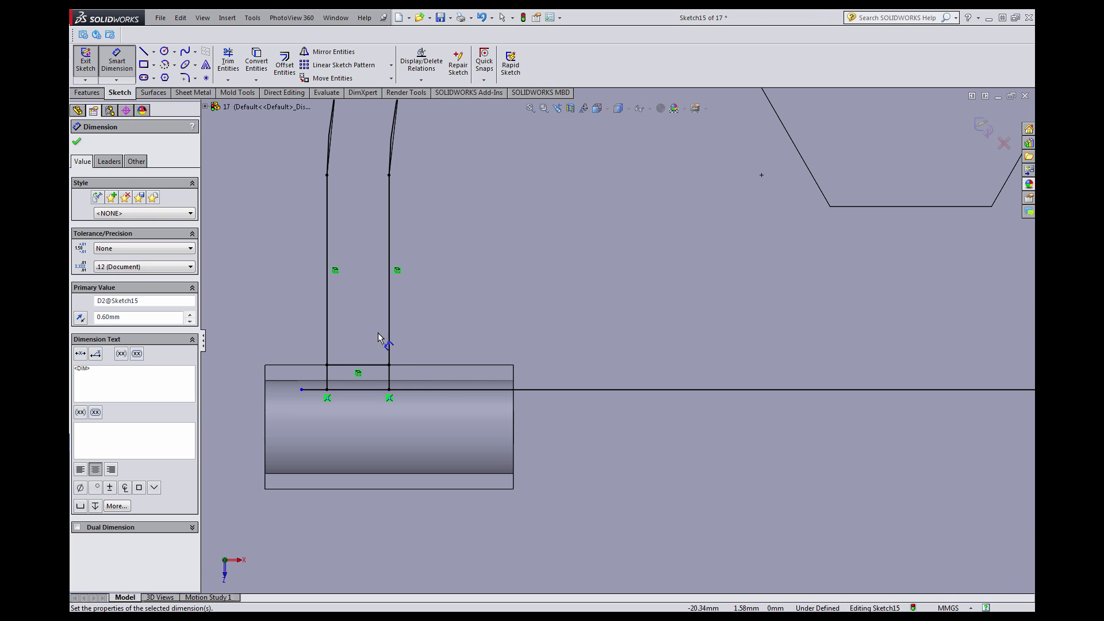
key("Escape")
left_click(443, 389)
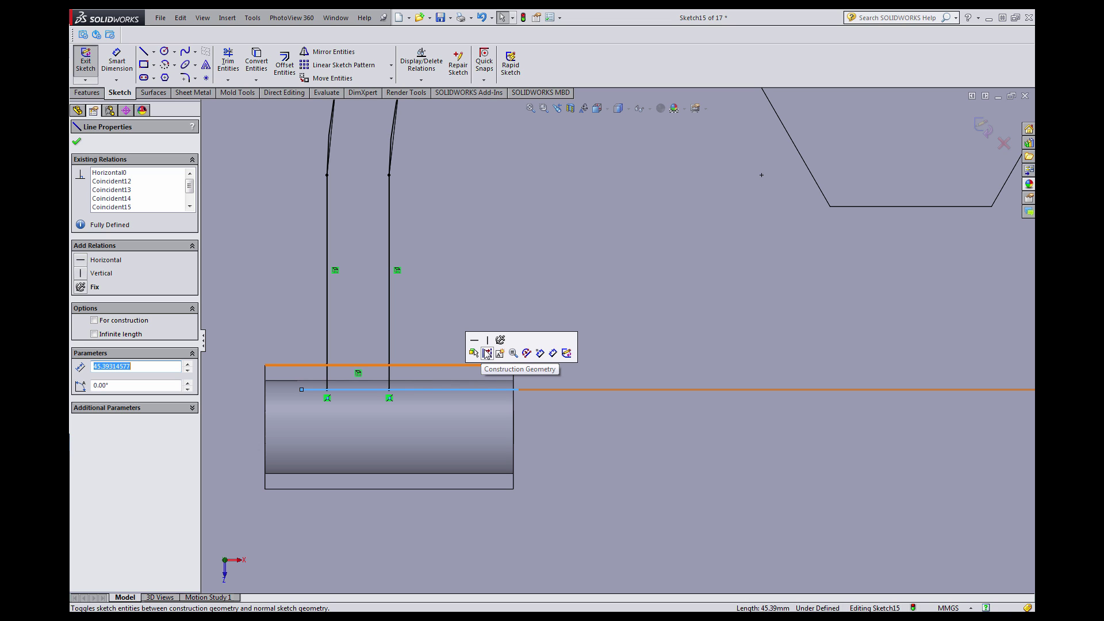
left_click(486, 354)
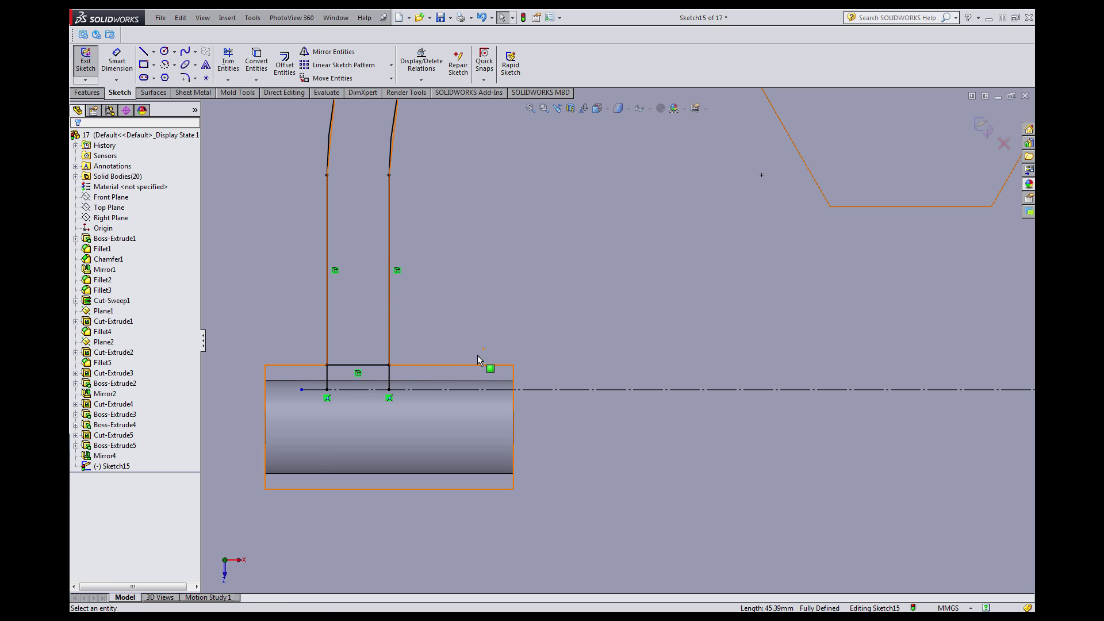
Delete the short converted lines that close the groove outline at both slots' edges.
scroll(401, 356, "down", 1)
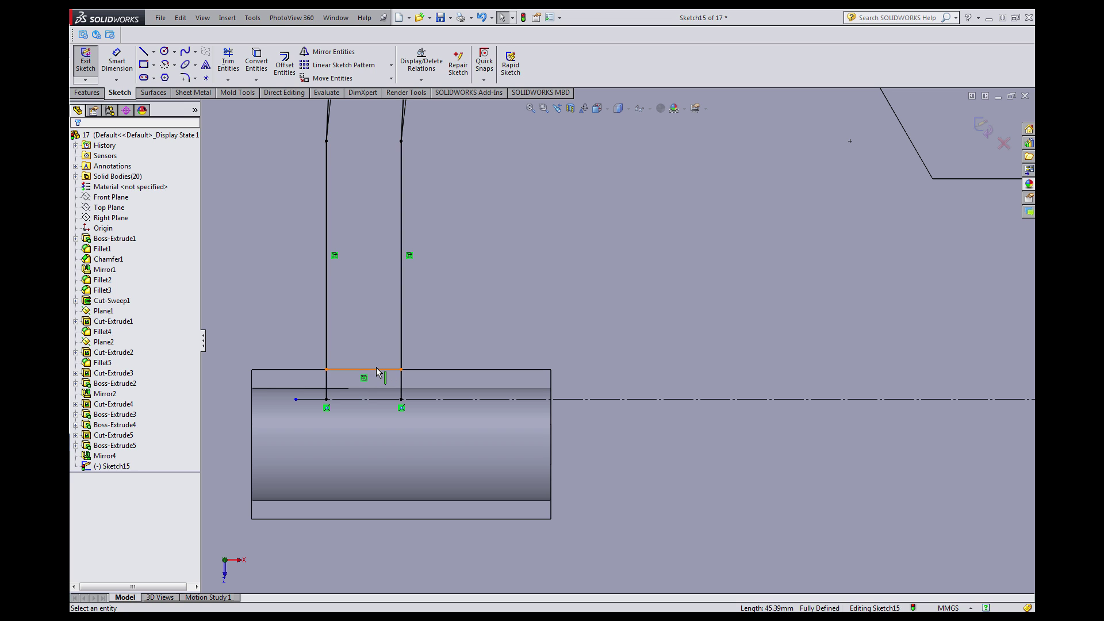
left_click(376, 368)
key("Delete")
scroll(727, 364, "up", 4)
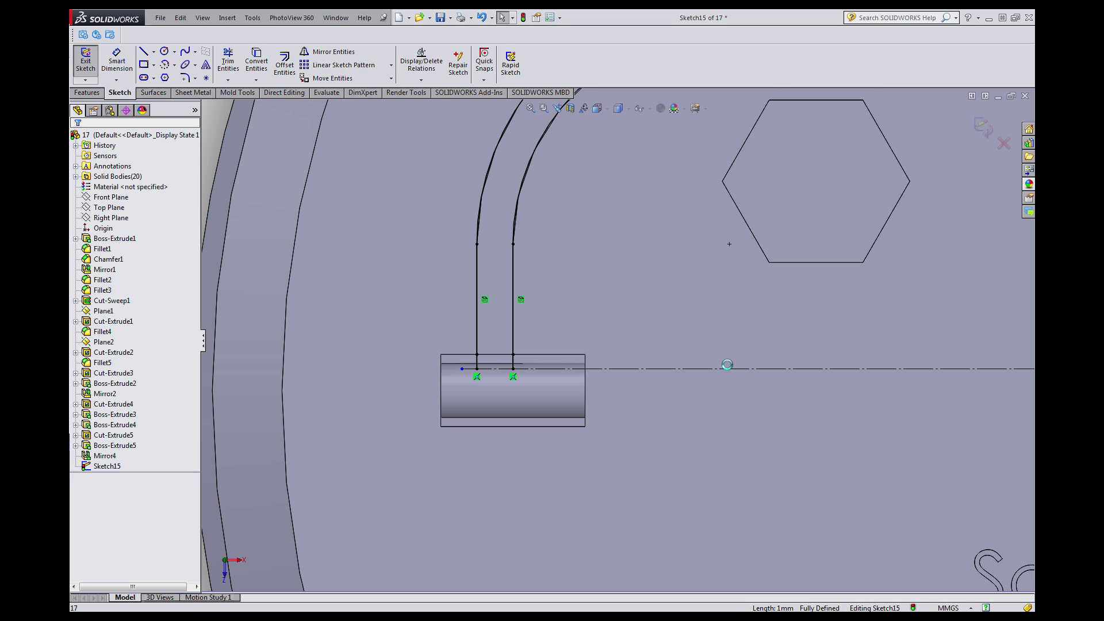
scroll(753, 357, "up", 5)
scroll(754, 358, "up", 6)
scroll(796, 358, "down", 6)
scroll(678, 354, "down", 7)
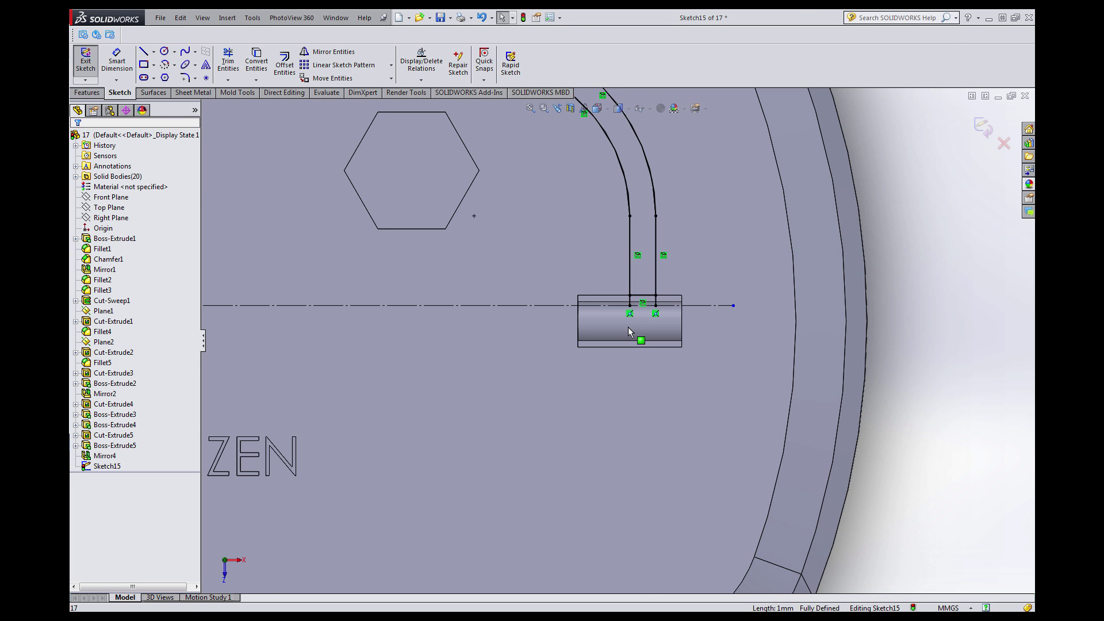
scroll(645, 287, "down", 3)
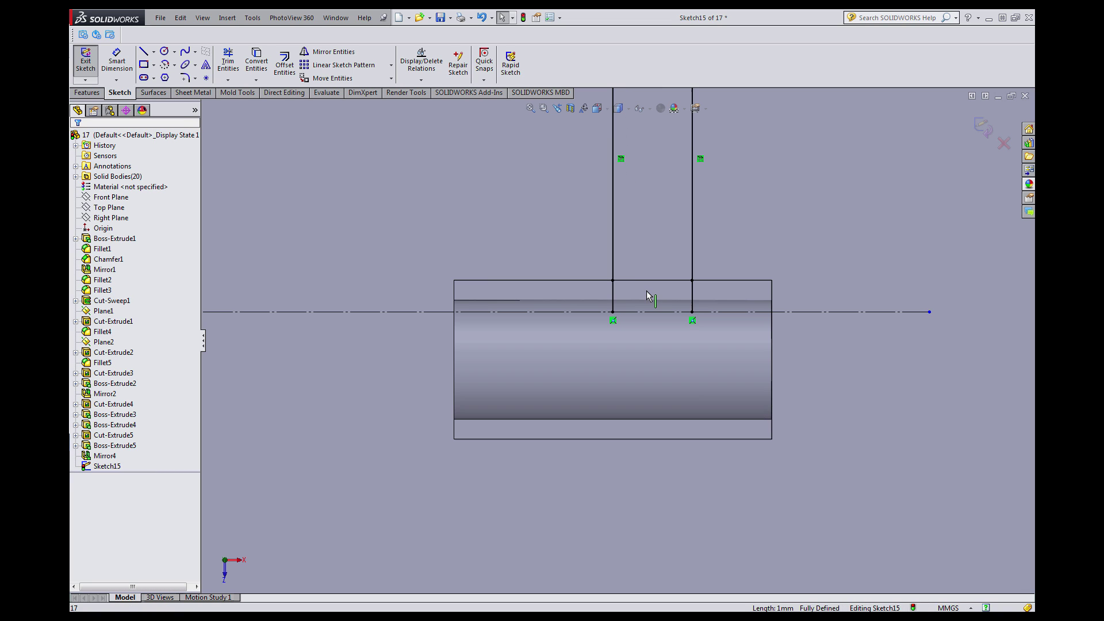
Close the handle outline at both ends with 1 mm horizontal lines joining the vertical lines' lower endpoints on the centerline.
scroll(646, 290, "down", 1)
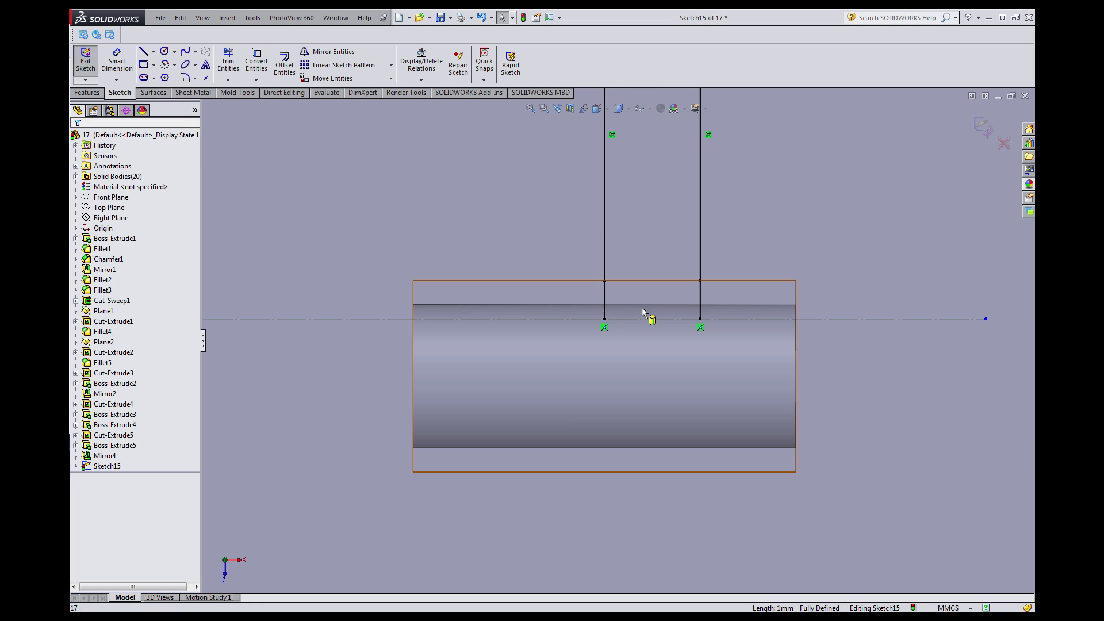
left_click(144, 51)
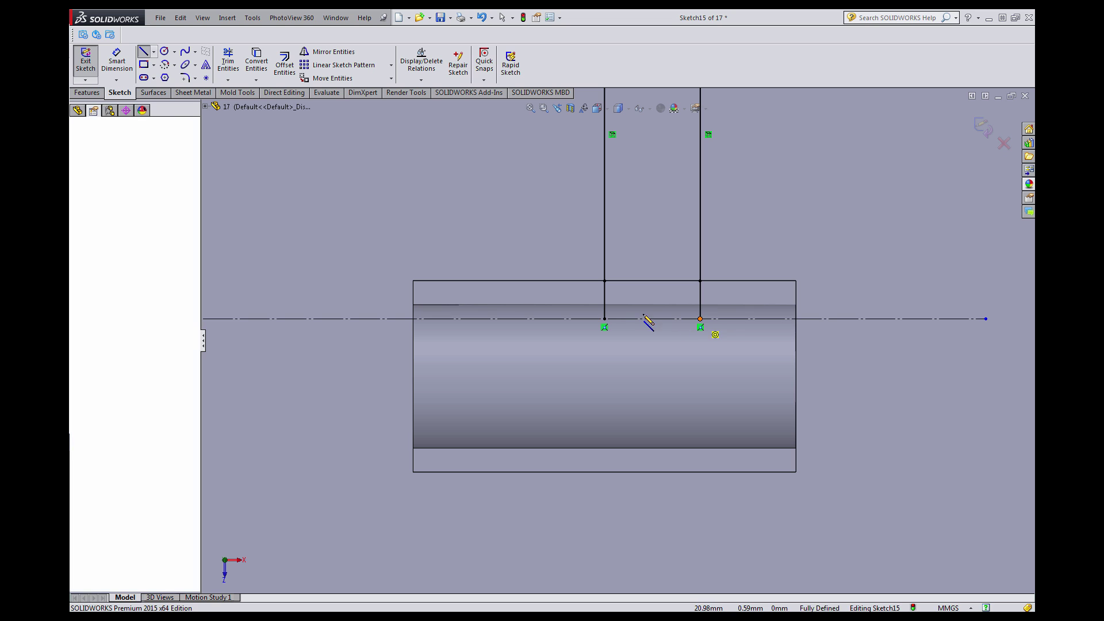
left_click(605, 319)
scroll(577, 321, "up", 3)
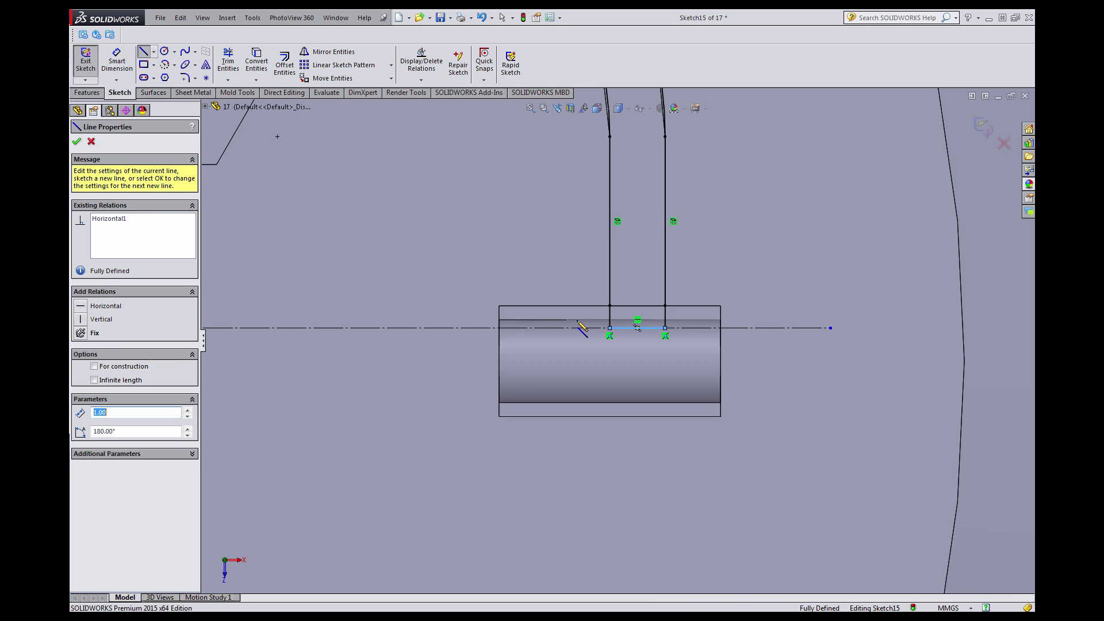
scroll(581, 328, "up", 5)
scroll(684, 349, "down", 5)
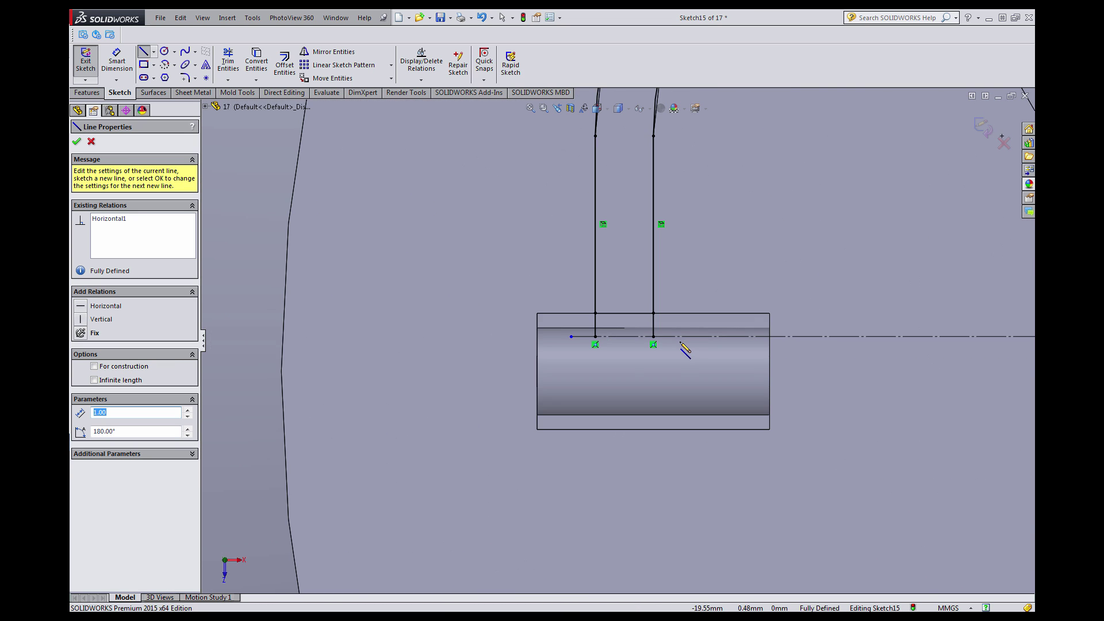
scroll(680, 343, "down", 2)
left_click(636, 336)
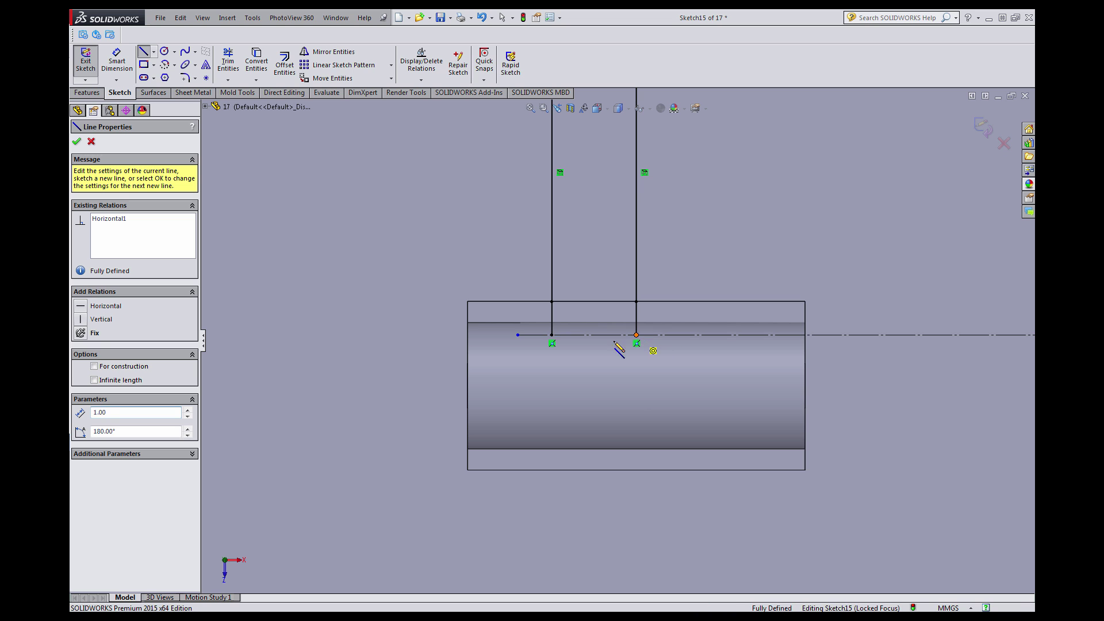
left_click(552, 335)
scroll(769, 310, "up", 3)
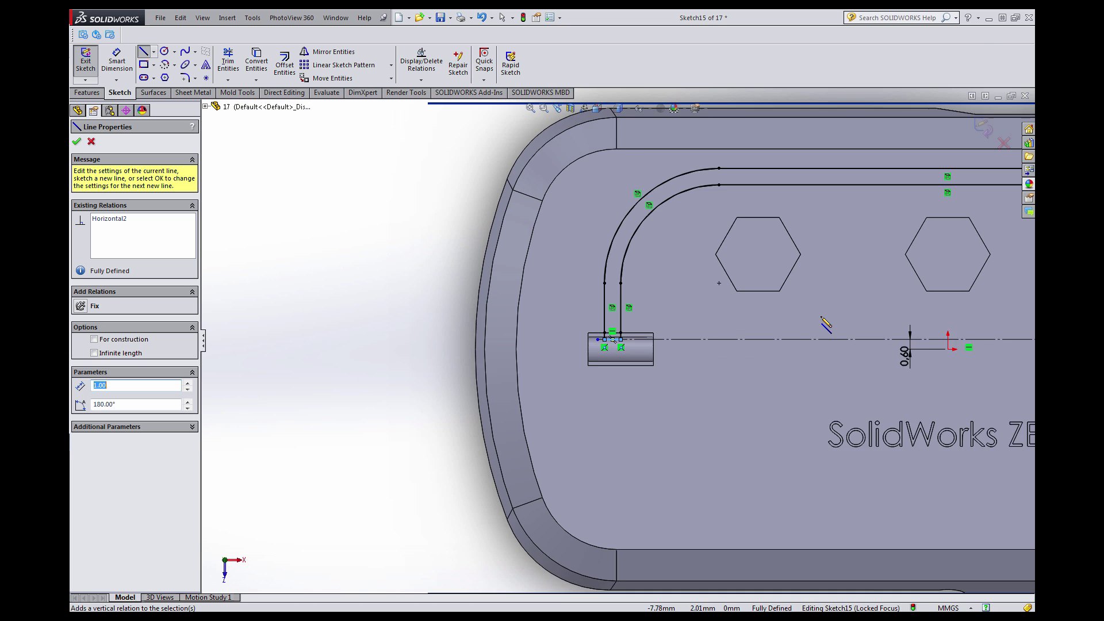
key("Escape")
Set up a blind boss extrusion of the closed handle profile with a depth of 2.2 mm.
scroll(819, 316, "up", 4)
scroll(810, 308, "down", 3)
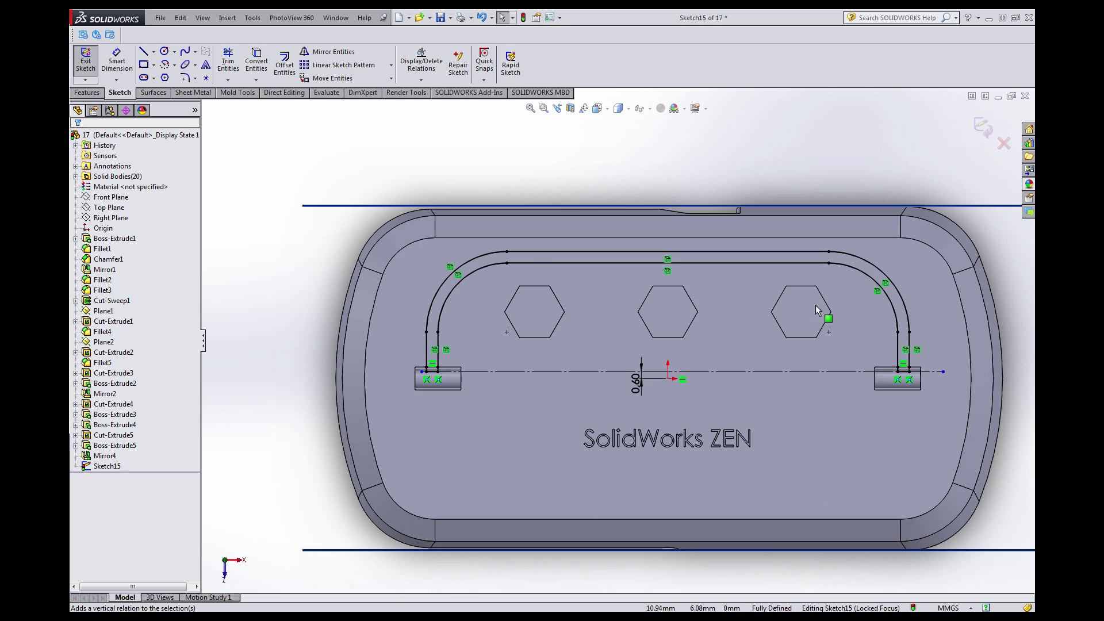
mouse_move(661, 305)
middle_mouse_down()
mouse_move(689, 363)
mouse_move(681, 369)
middle_mouse_up()
scroll(724, 324, "down", 1)
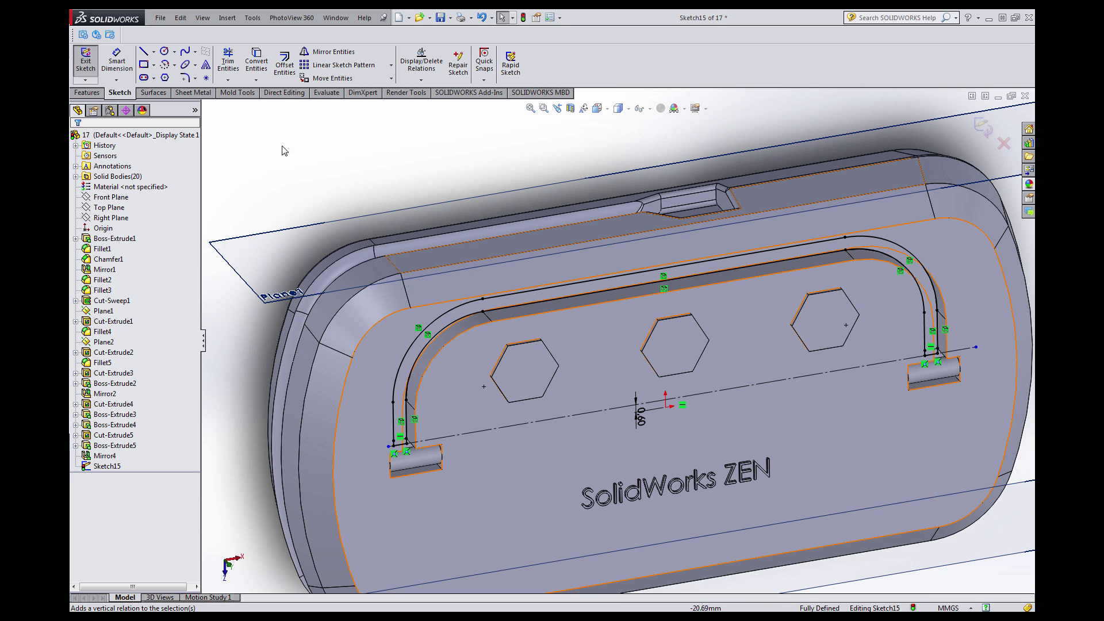
left_click(86, 92)
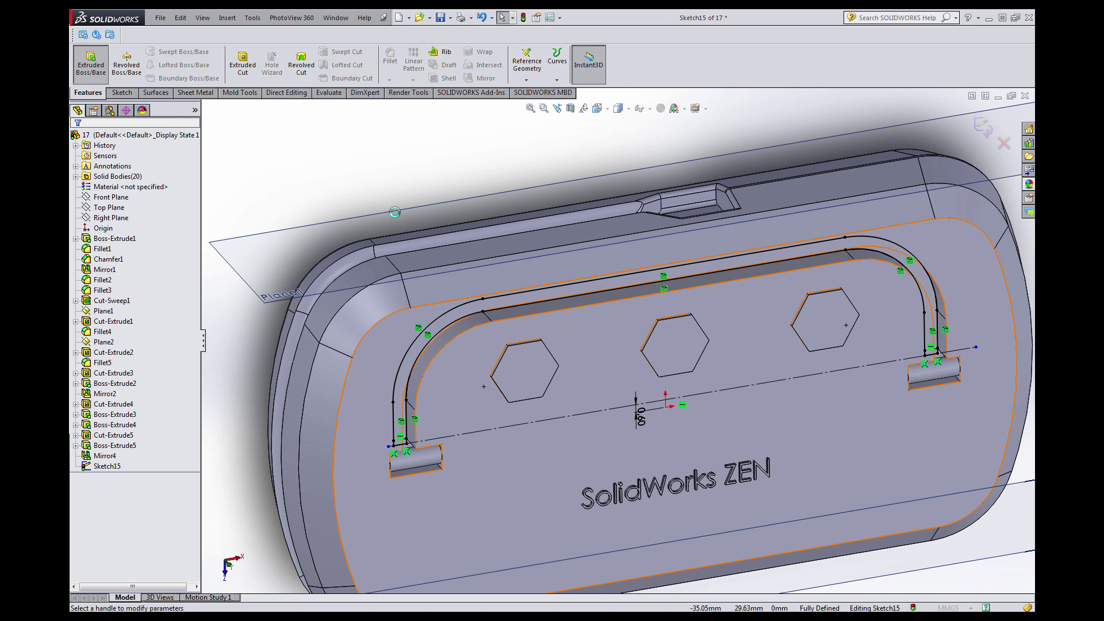
left_click(91, 64)
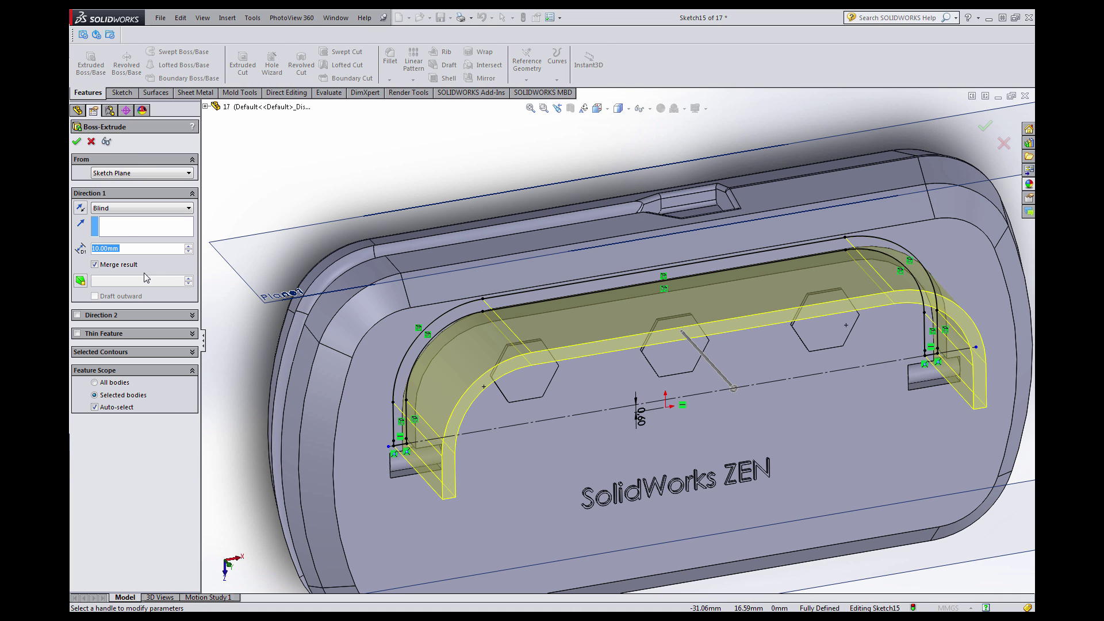
type("2")
key("Return")
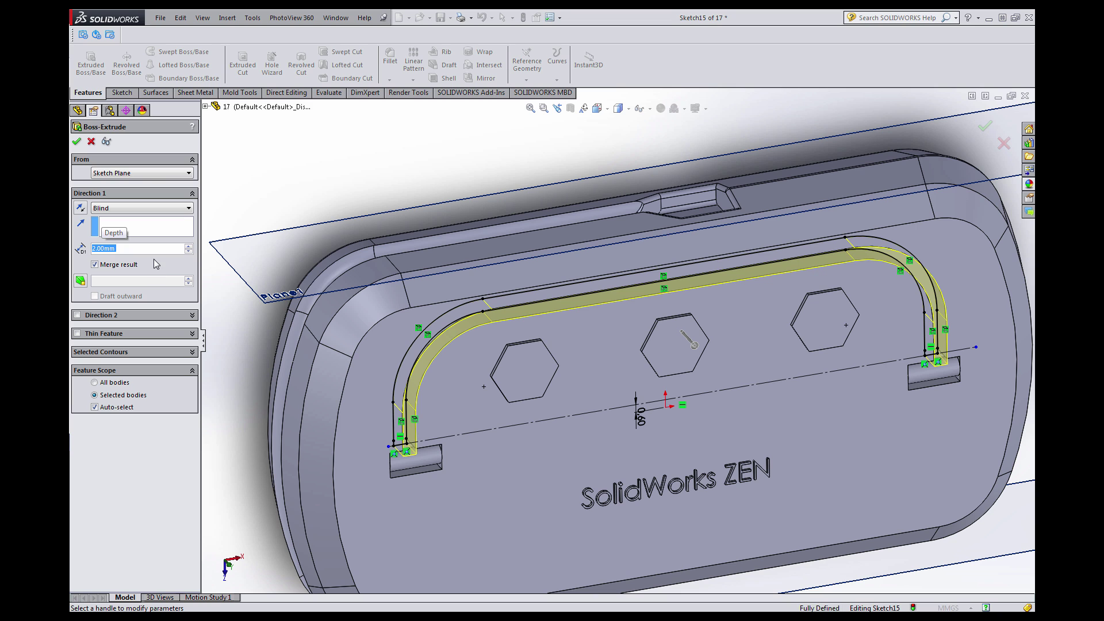
type("2.2")
key("Return")
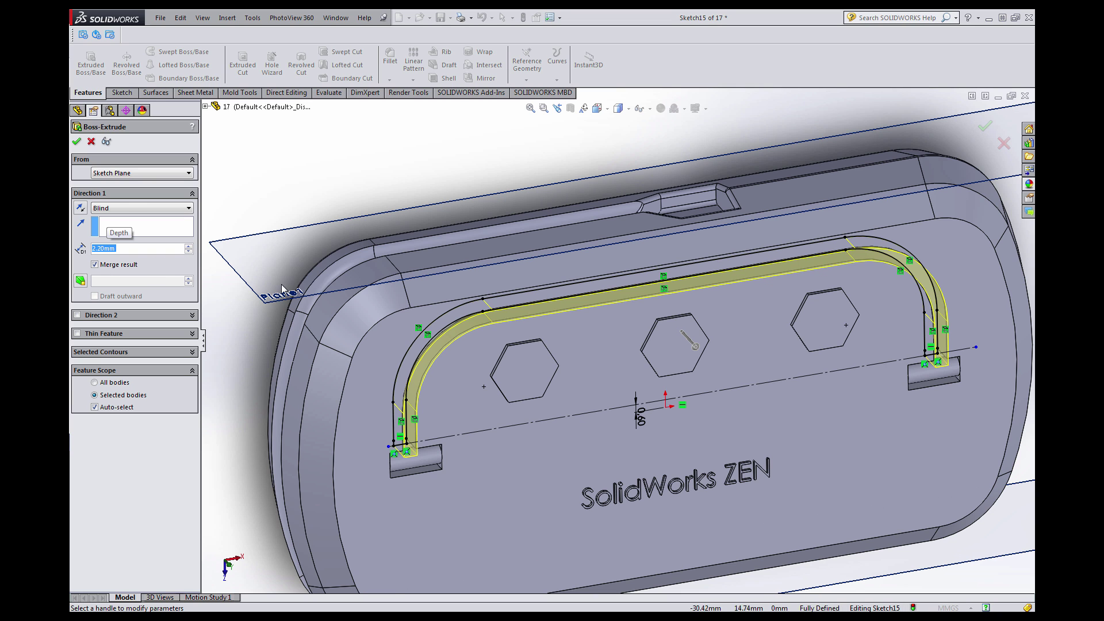
scroll(712, 378, "down", 2)
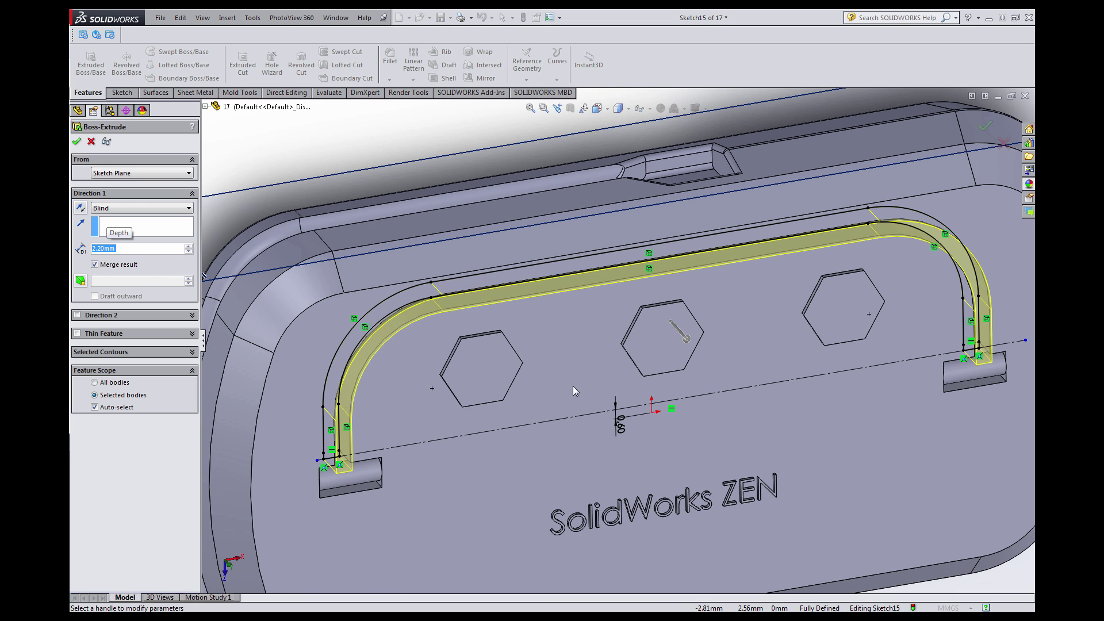
Limit the handle extrusion's merge scope to the two hinge bodies instead of automatic selection, and create the feature.
left_click(95, 408)
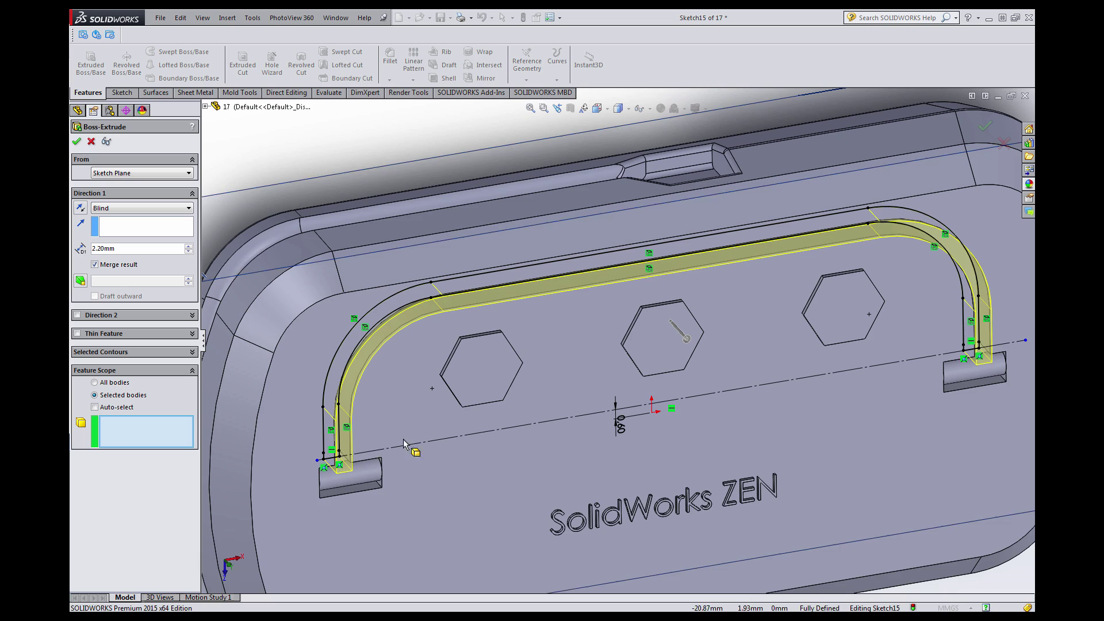
scroll(516, 446, "up", 3)
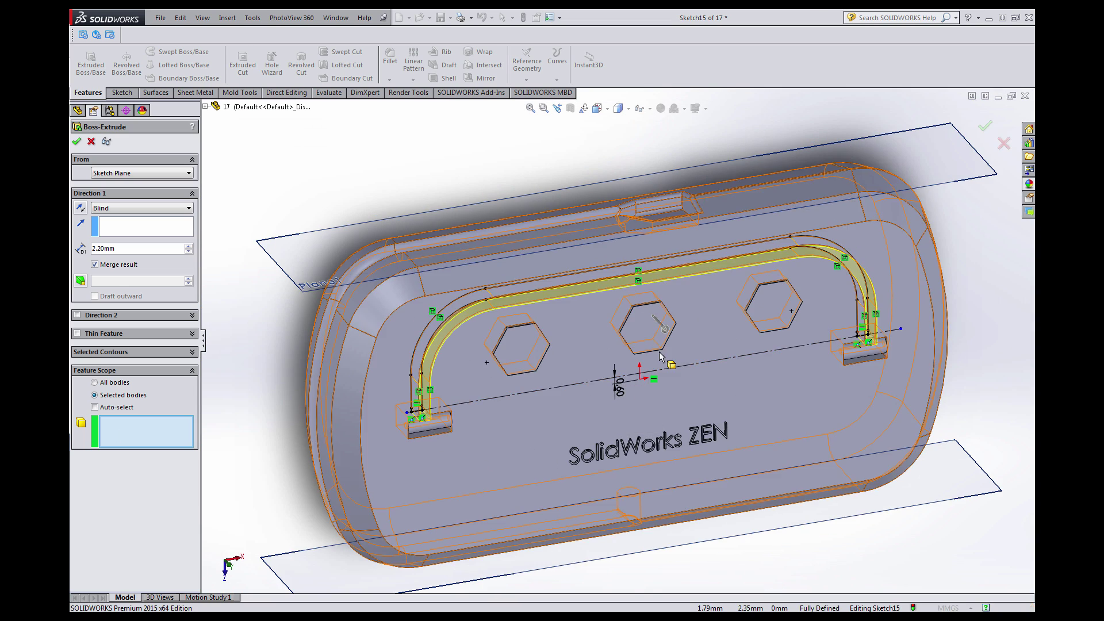
scroll(621, 383, "down", 2)
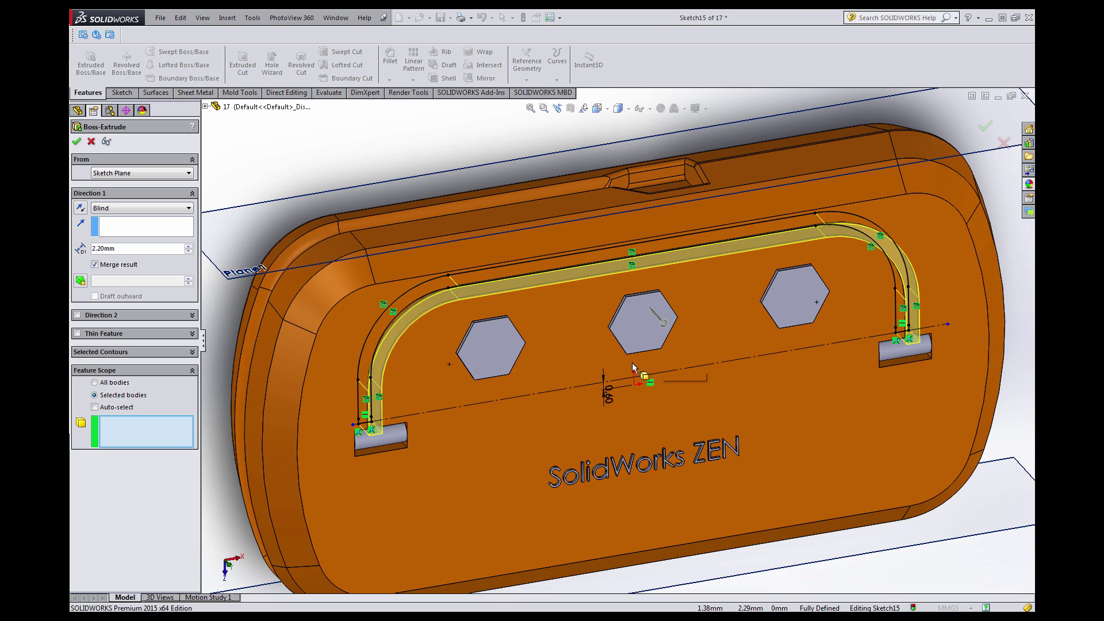
left_click(399, 433)
left_click(895, 358)
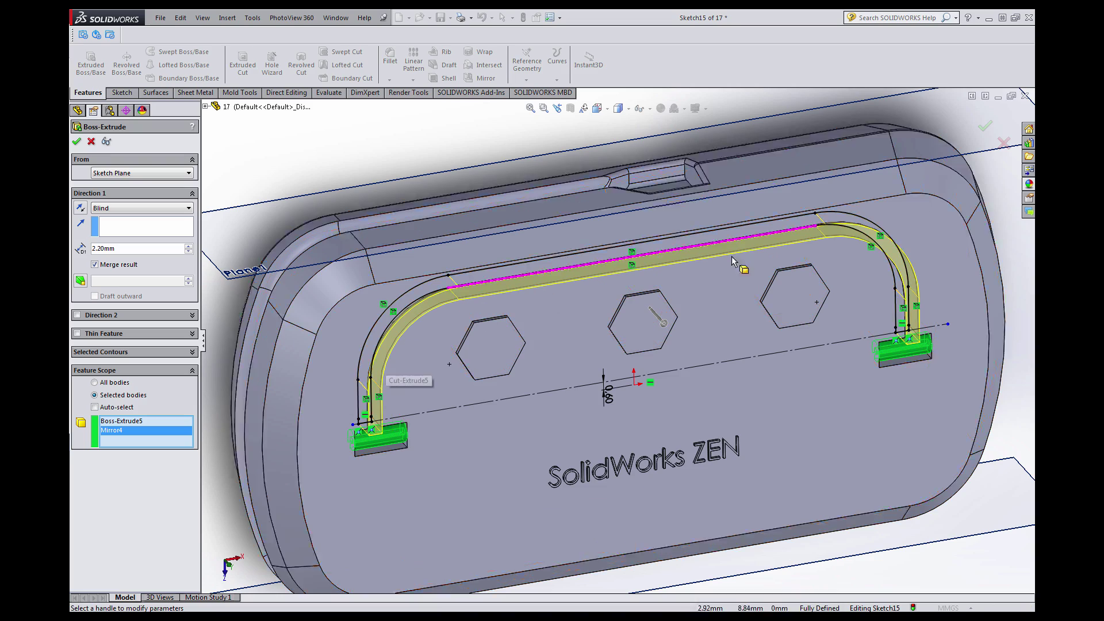
scroll(647, 375, "up", 2)
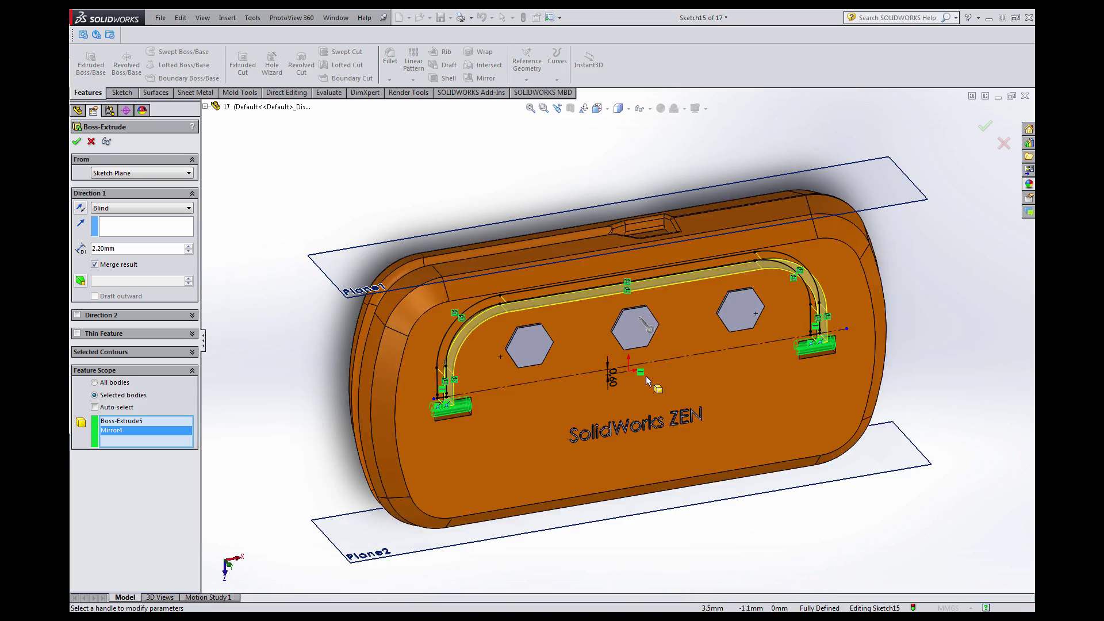
scroll(569, 340, "down", 2)
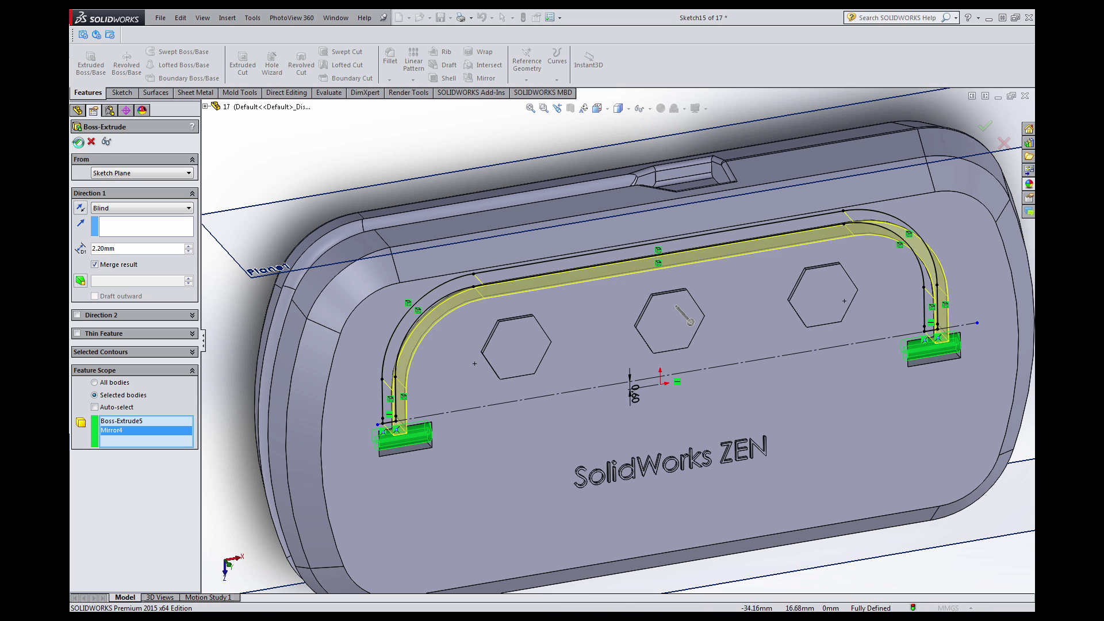
key("Return")
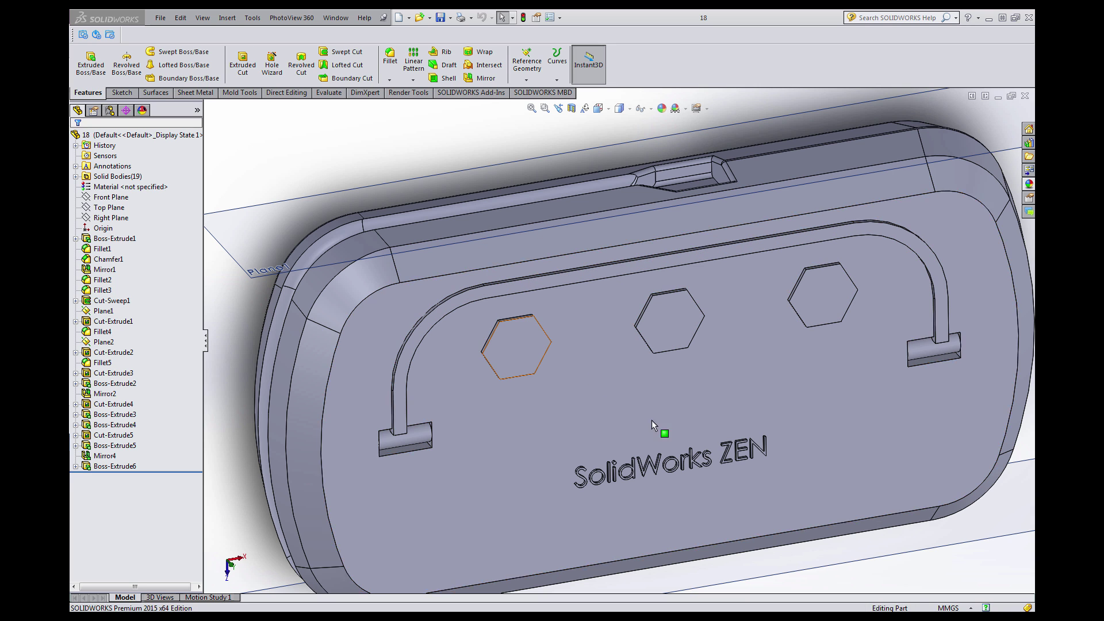
Fillet the edges of the left hexagonal button's top face with a 0.1 mm radius.
left_click(885, 572)
scroll(649, 395, "up", 3)
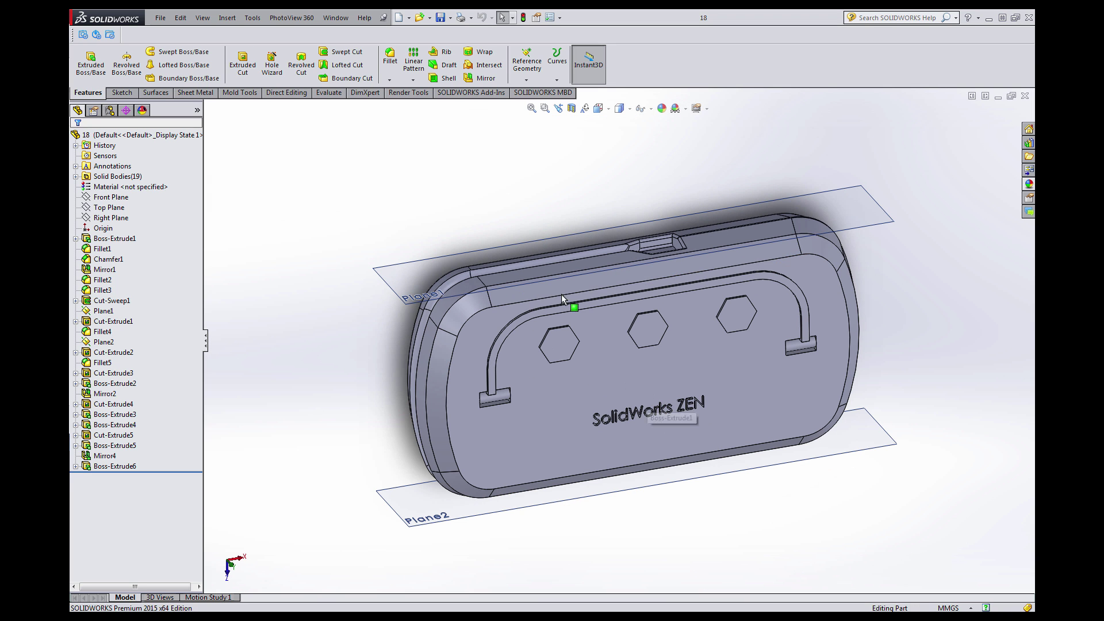
scroll(631, 360, "down", 2)
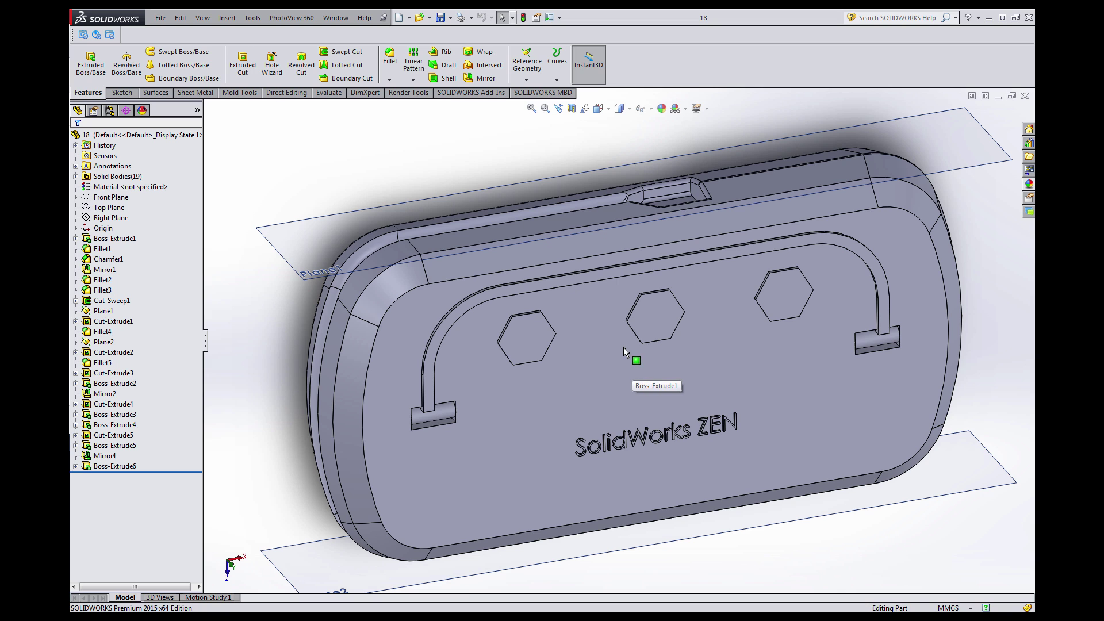
middle_click_drag(622, 351, 610, 339)
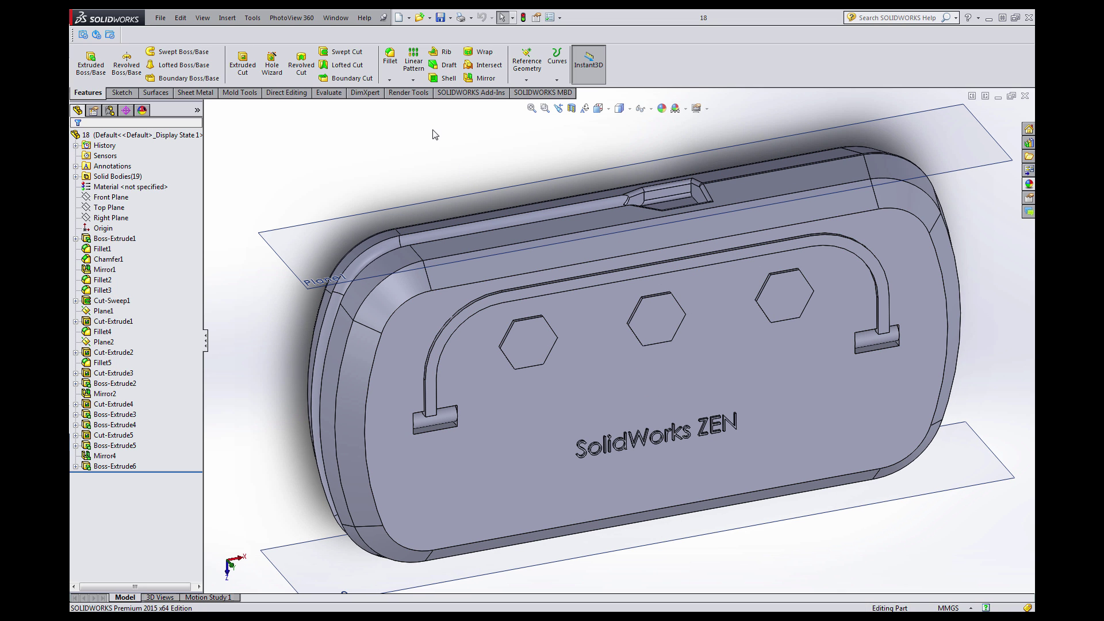
left_click(390, 59)
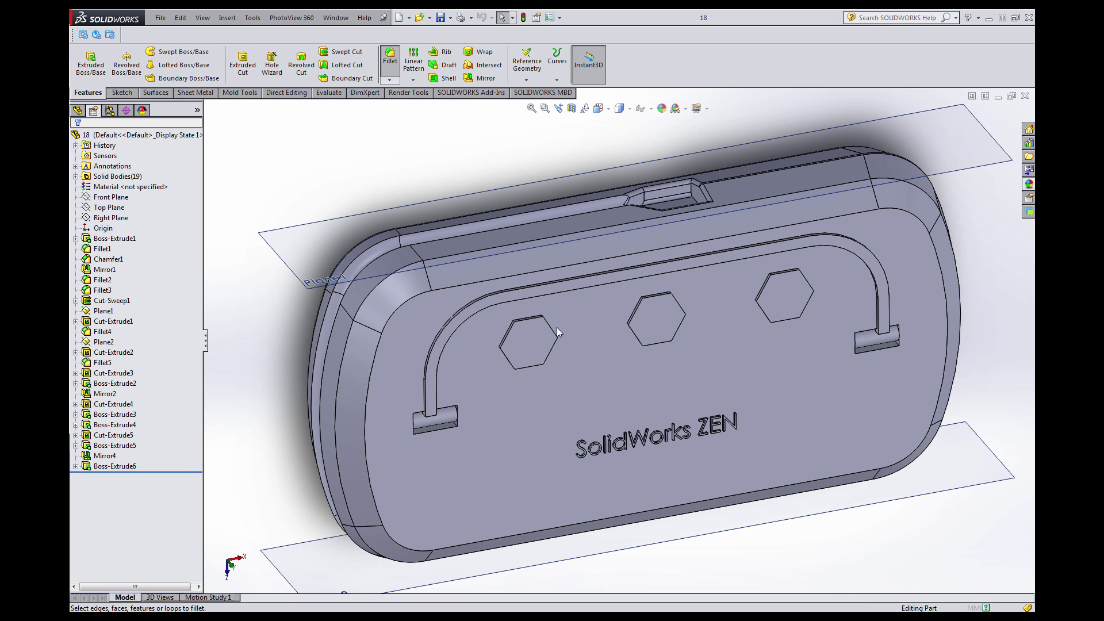
left_click(584, 374)
scroll(557, 312, "down", 5)
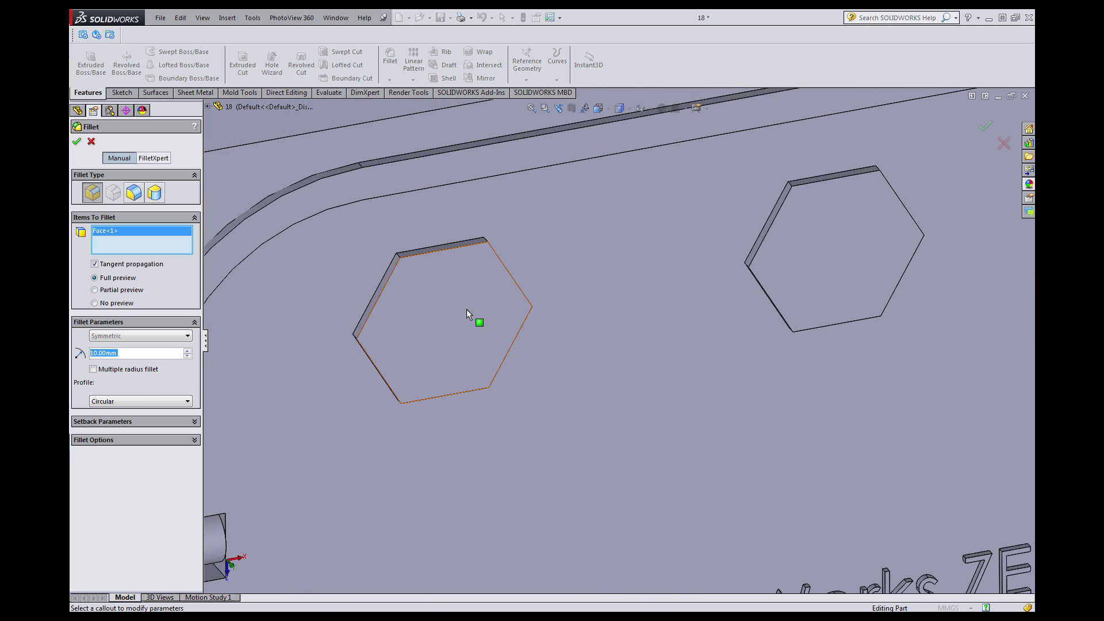
type("0.1")
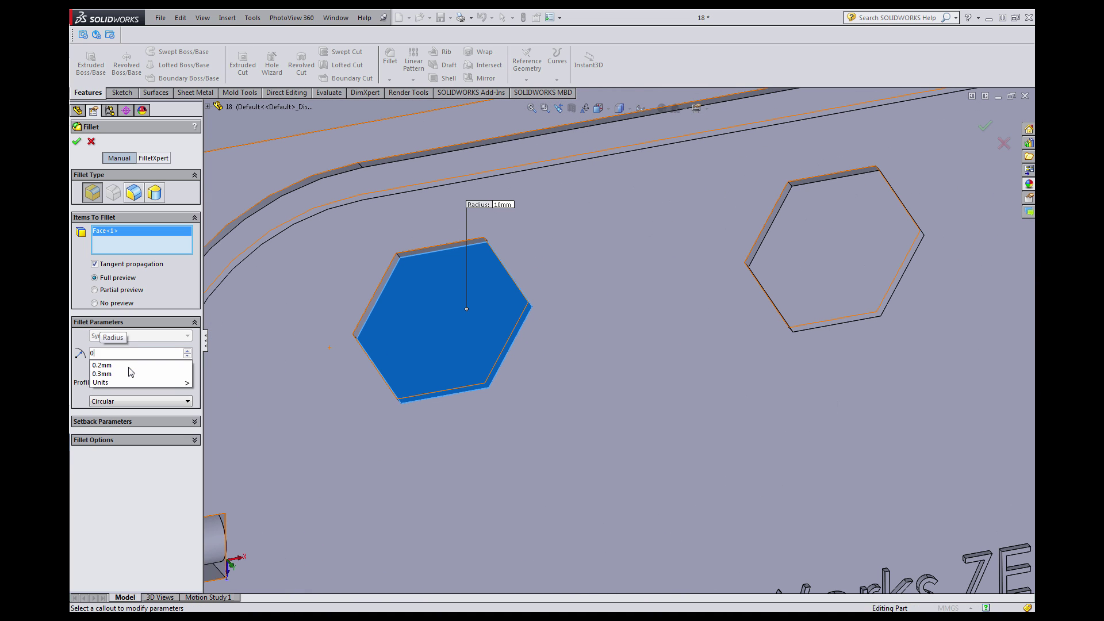
key("Return")
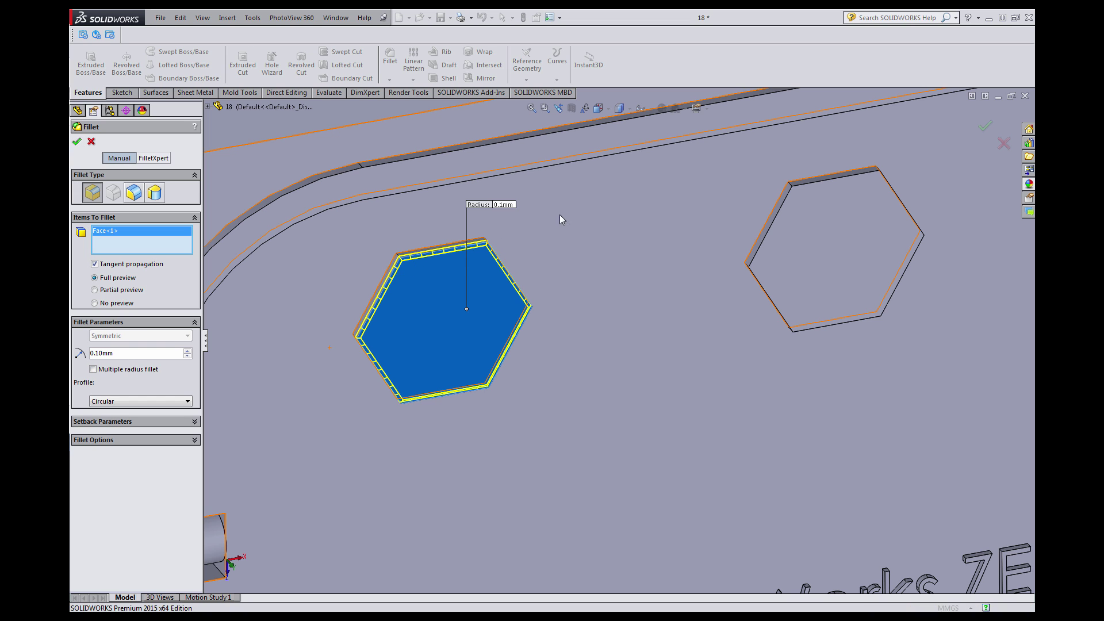
key("Return")
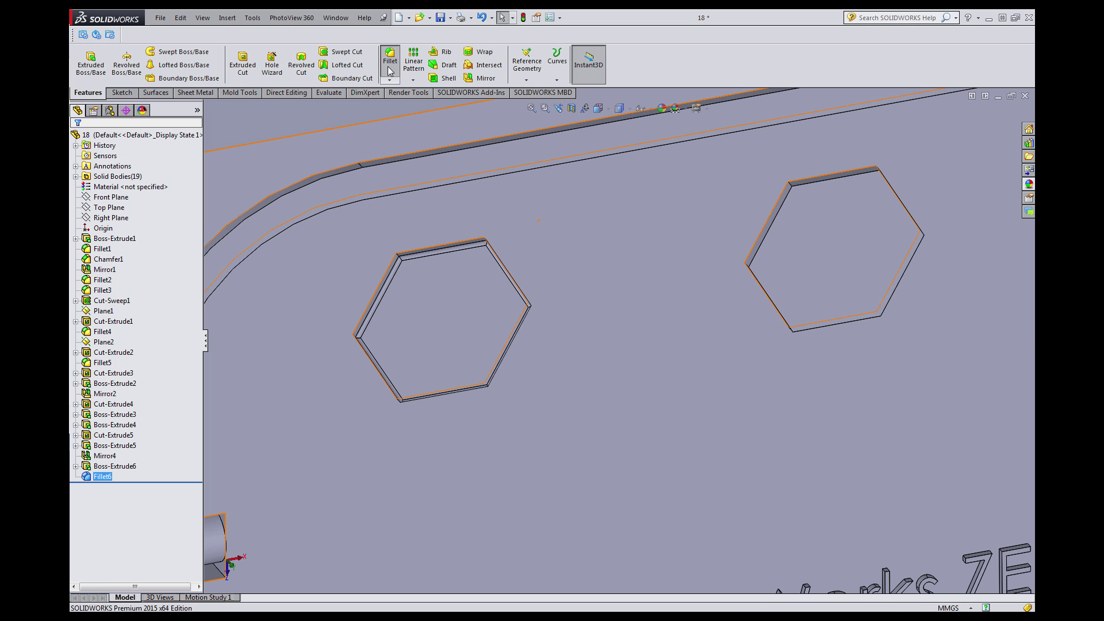
Fillet the edges of the middle hexagonal button's top face with a 0.1 mm radius.
scroll(770, 295, "up", 7)
scroll(770, 296, "down", 7)
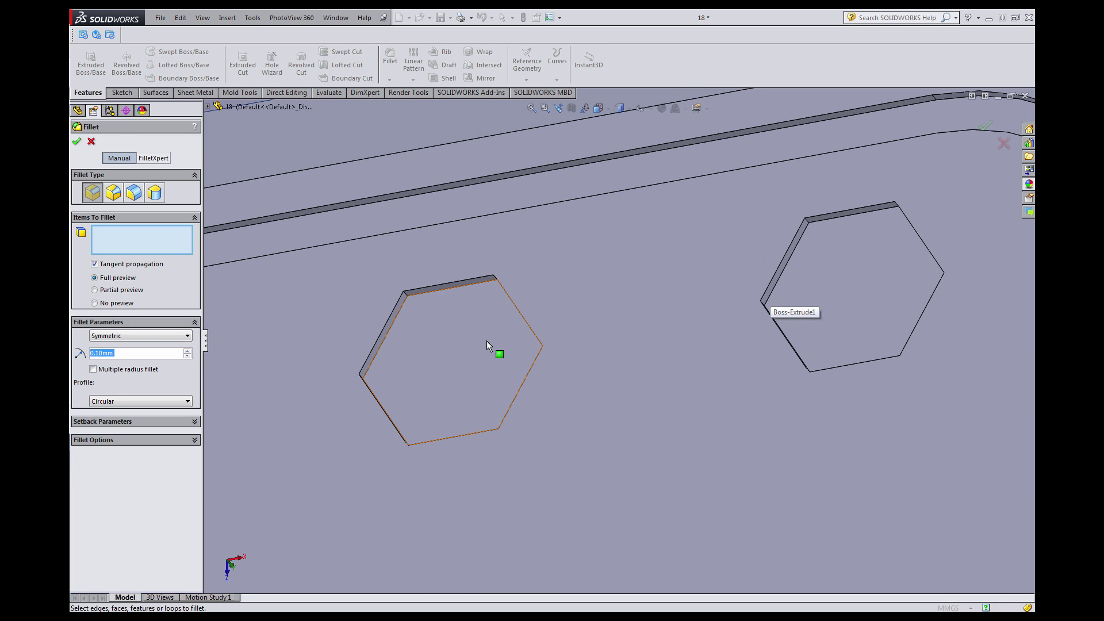
left_click(477, 342)
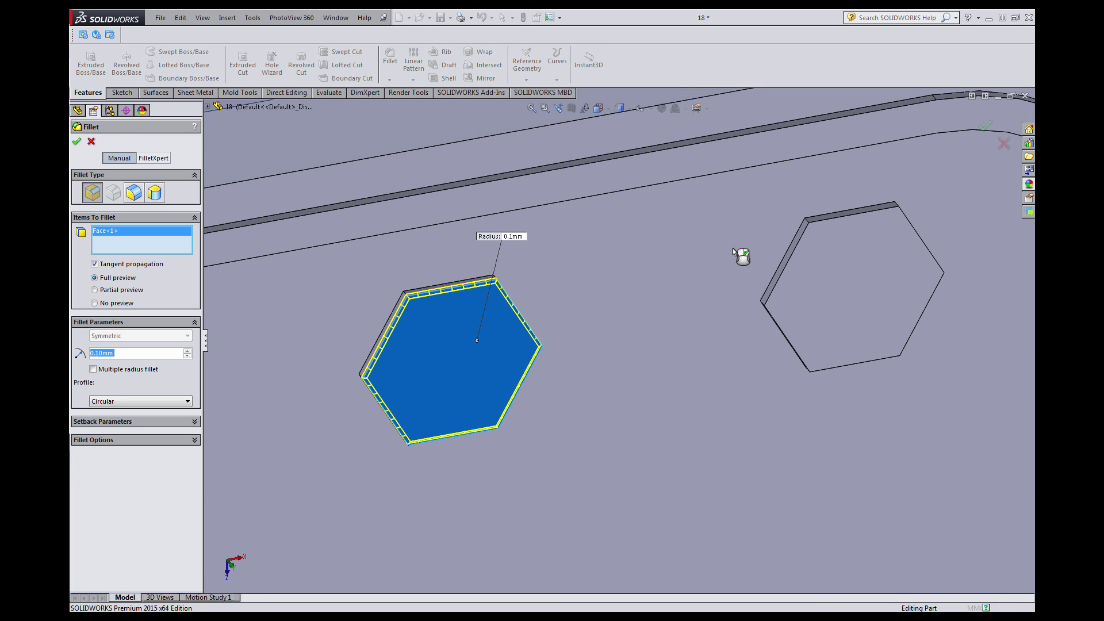
key("Return")
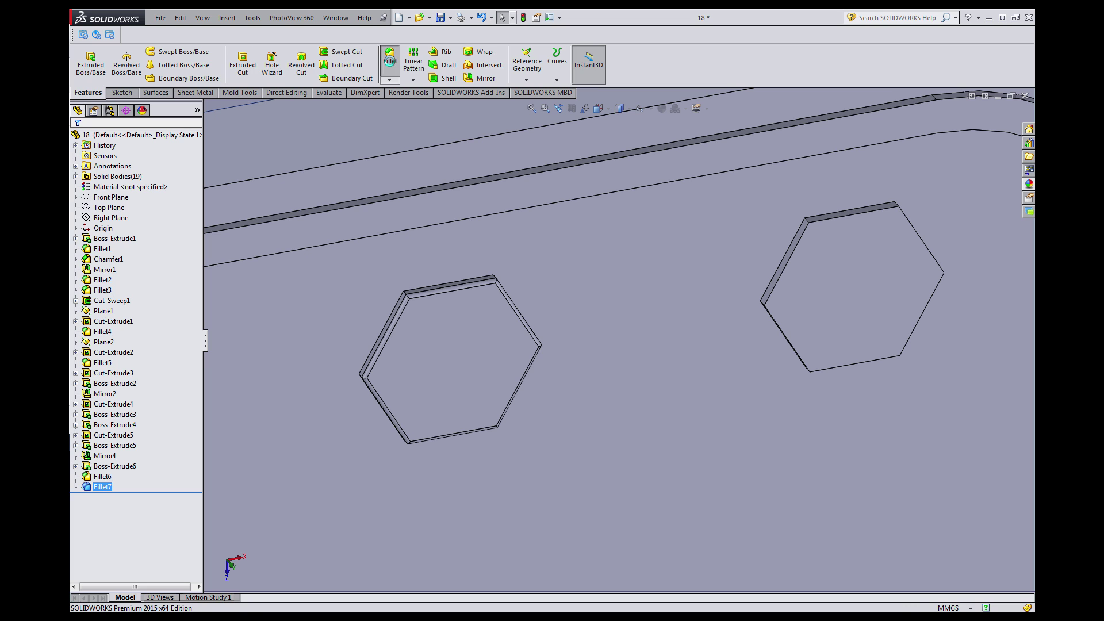
Fillet the edges of the right hexagonal button's top face with a 0.1 mm radius.
key("Return")
left_click(850, 326)
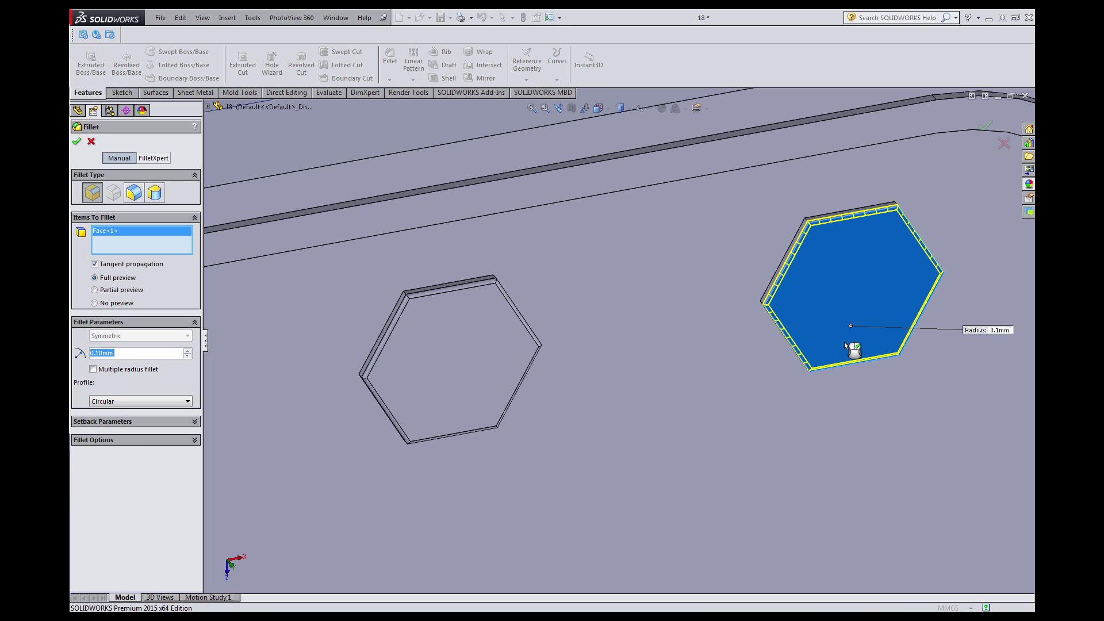
right_click(838, 349)
scroll(813, 385, "up", 2)
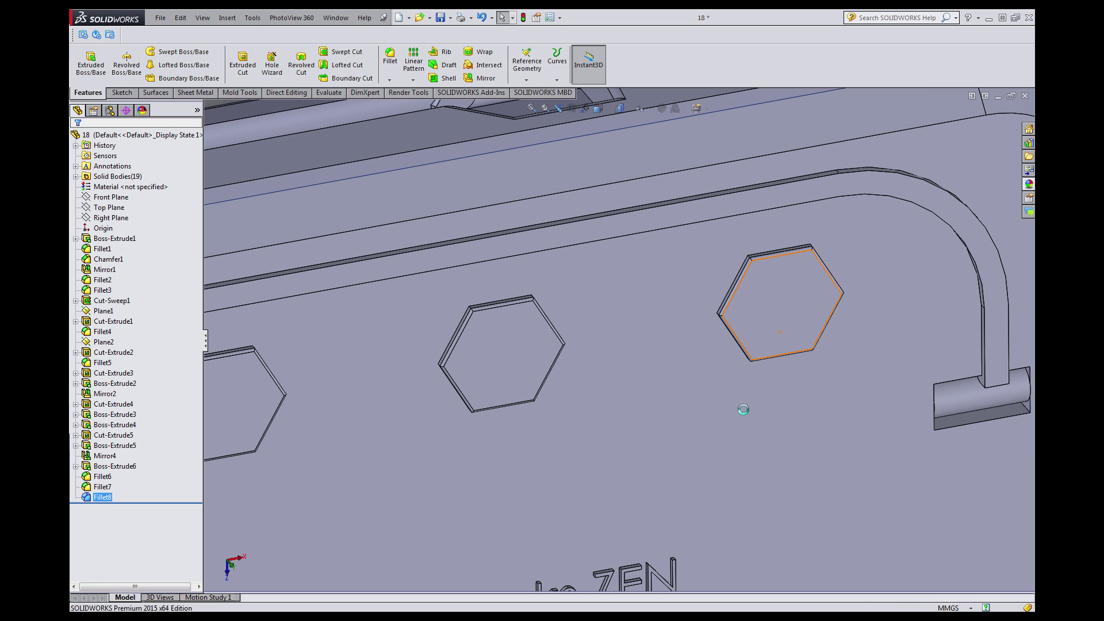
Set up a 0.2 mm radius fillet on the front face's edges around the left hinge recess opening.
scroll(674, 416, "up", 4)
key("f")
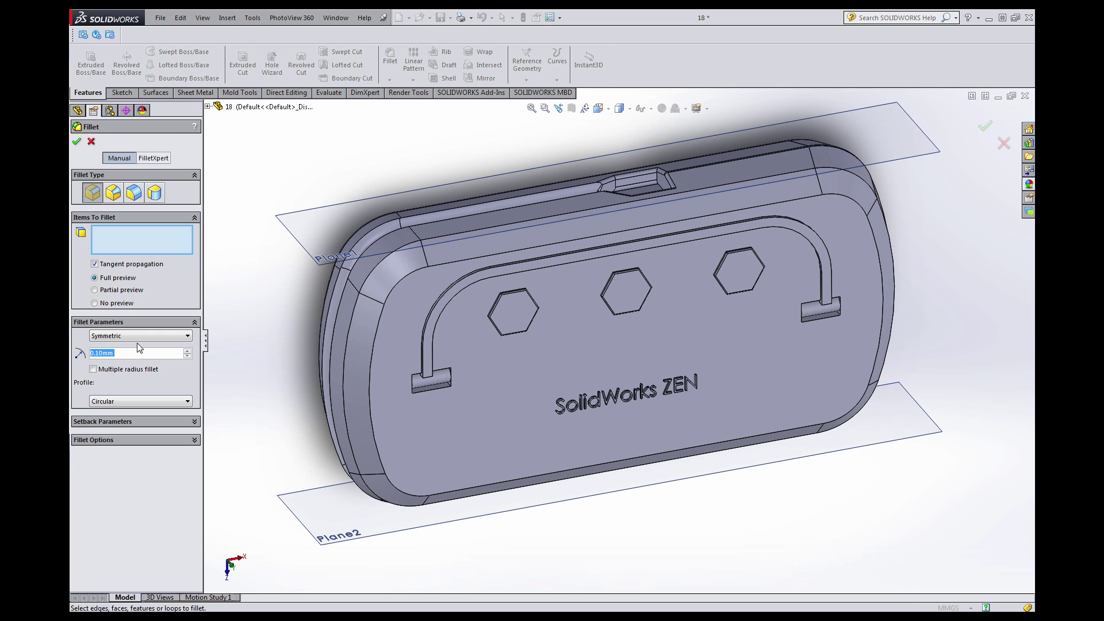
type("0.2")
key("Return")
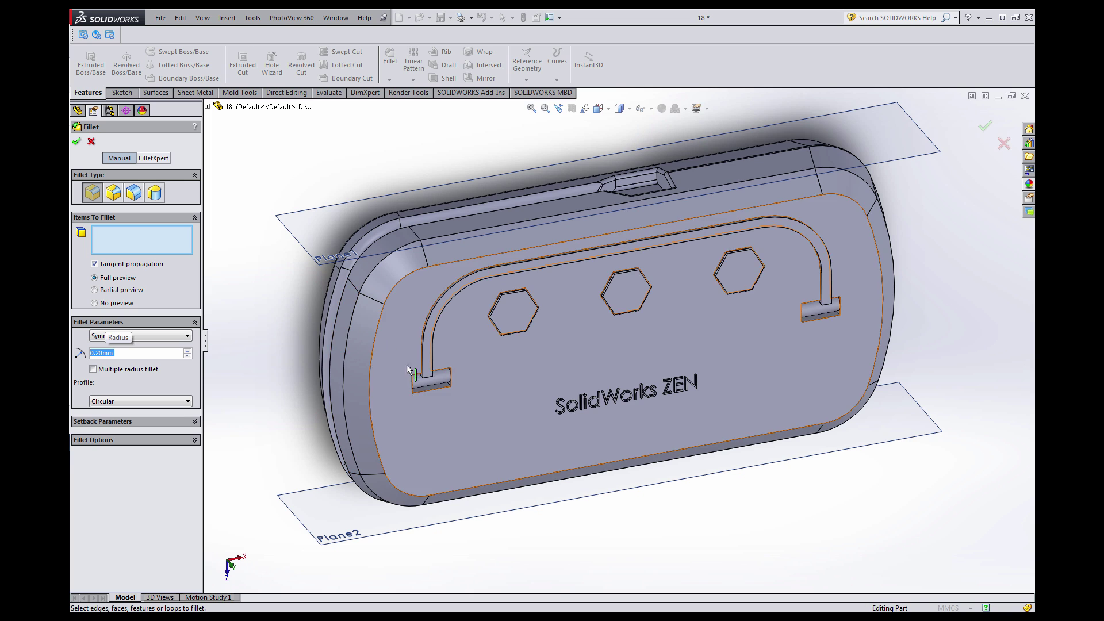
scroll(584, 399, "down", 5)
scroll(472, 321, "down", 4)
left_click(475, 331)
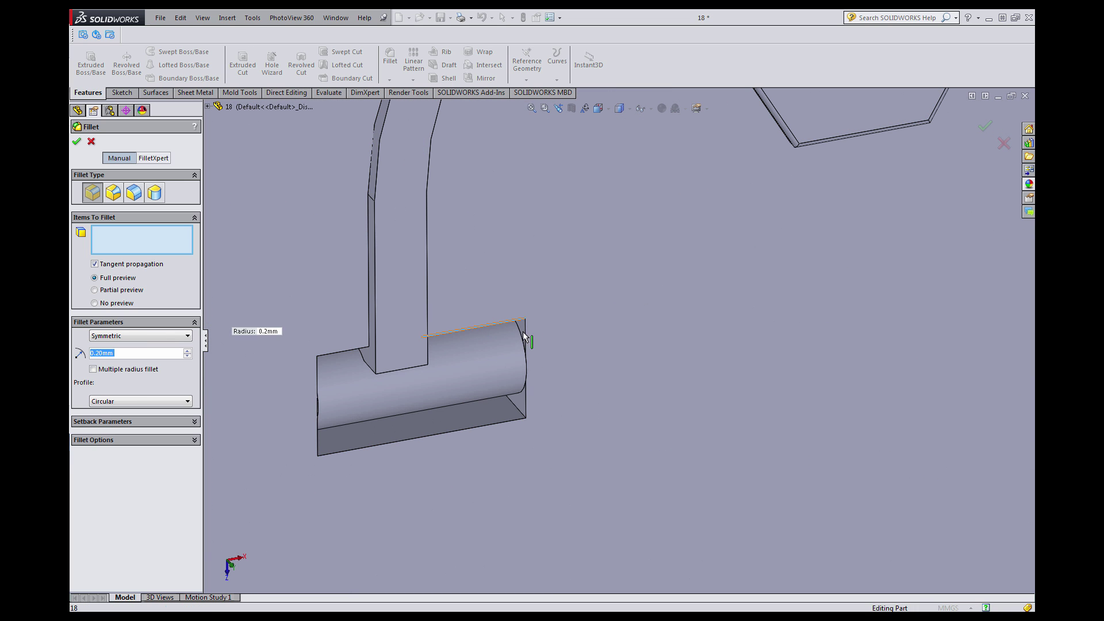
left_click(523, 338)
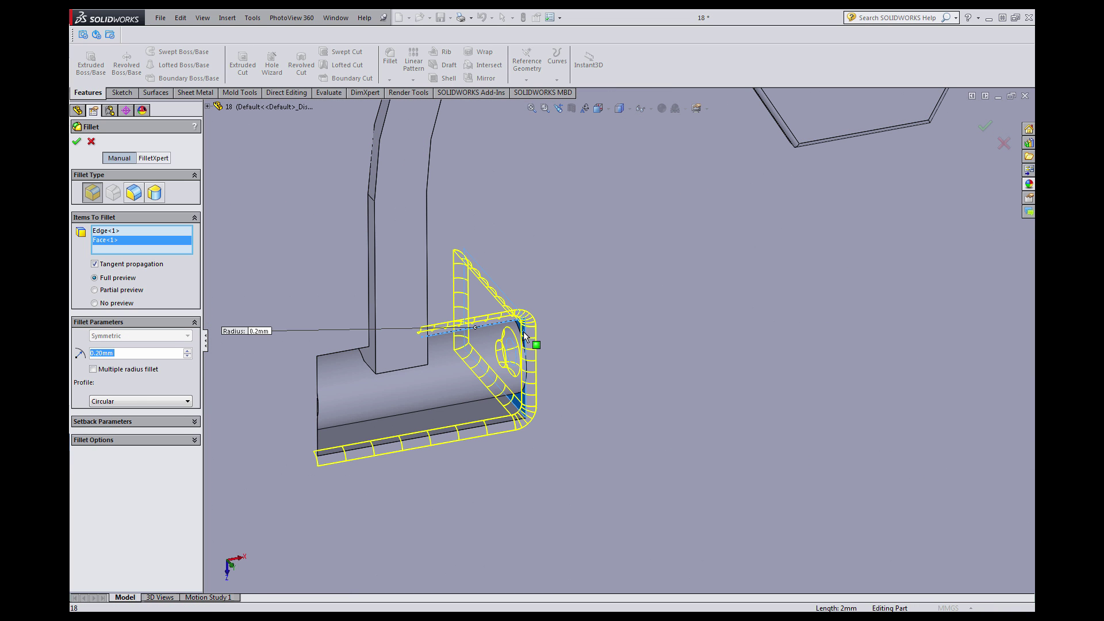
left_click(525, 335)
left_click(525, 331)
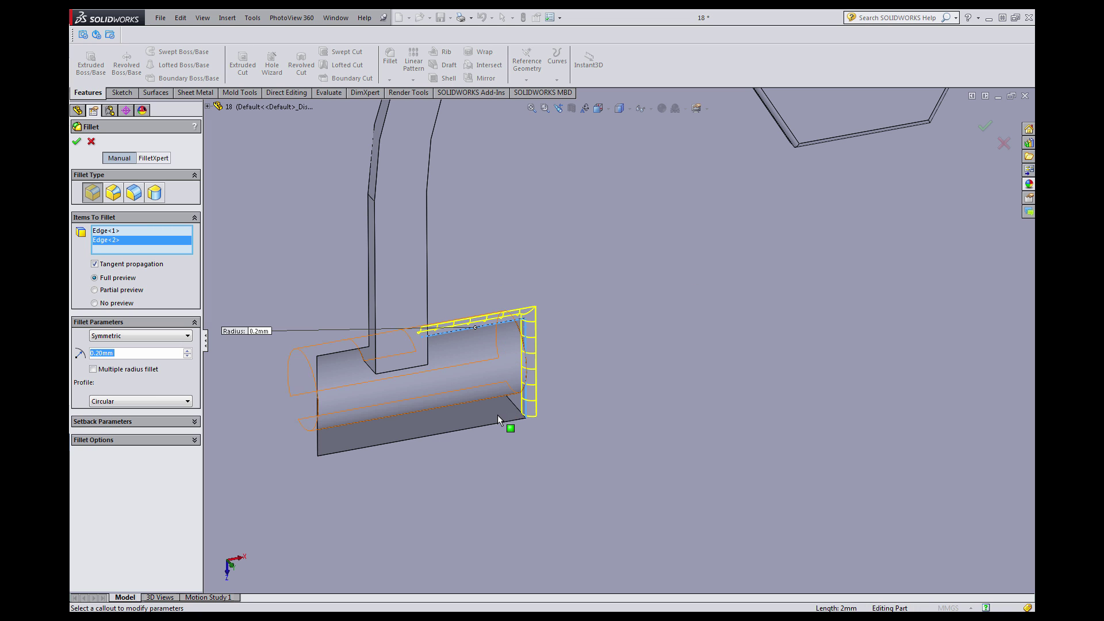
left_click(329, 435)
left_click(318, 402)
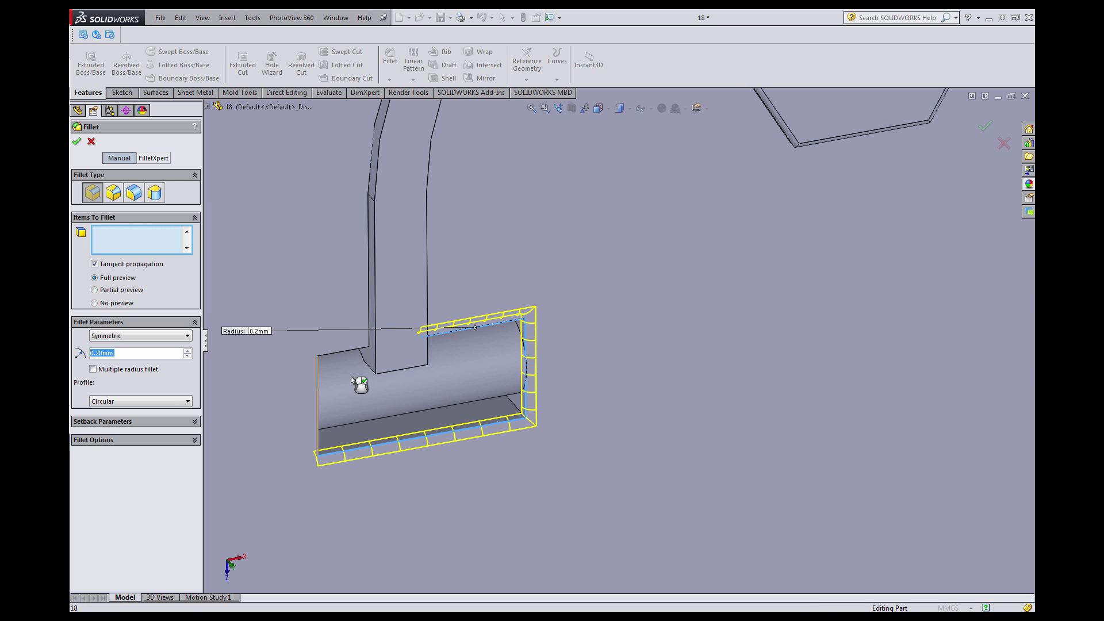
left_click(348, 353)
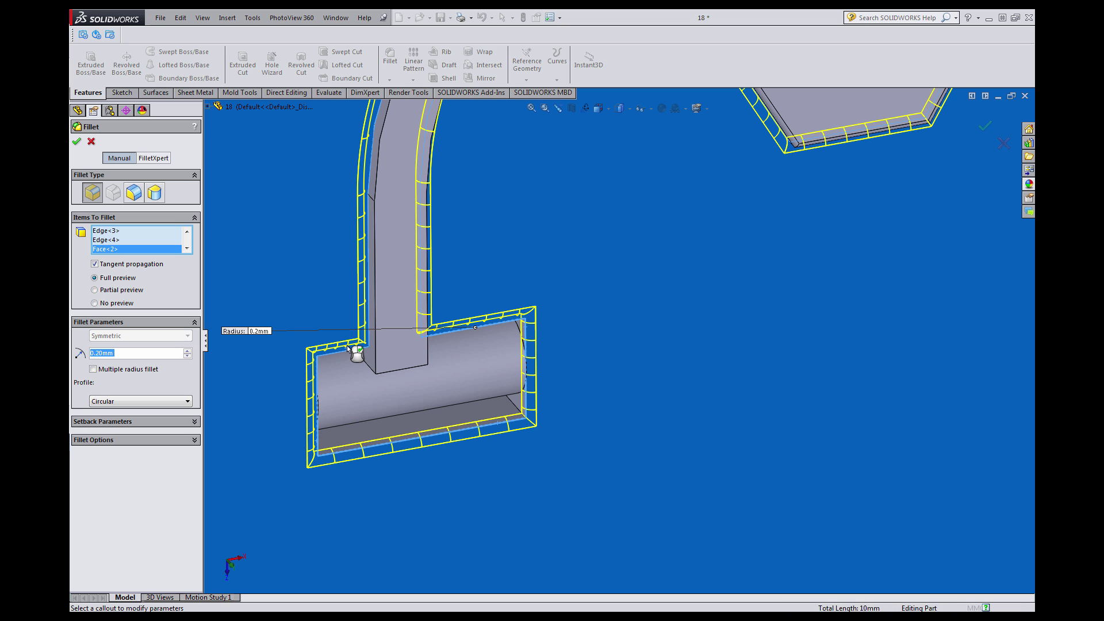
left_click(347, 345)
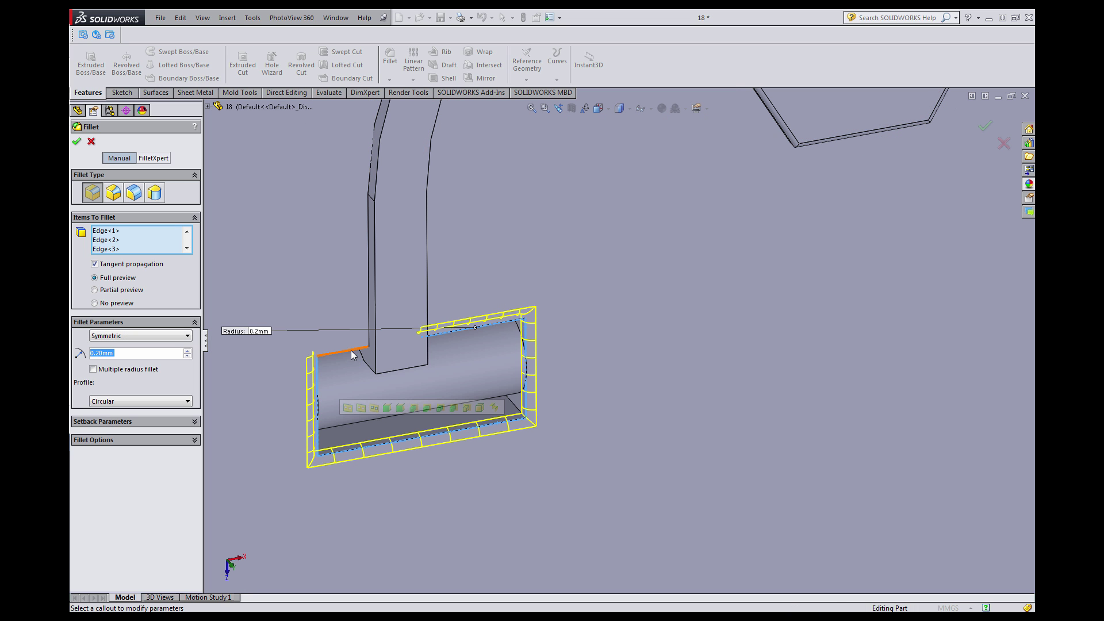
left_click(482, 321)
scroll(678, 334, "up", 2)
scroll(678, 333, "up", 3)
Add the opening edges of the right hinge recess to the same fillet and create the feature.
scroll(862, 311, "down", 6)
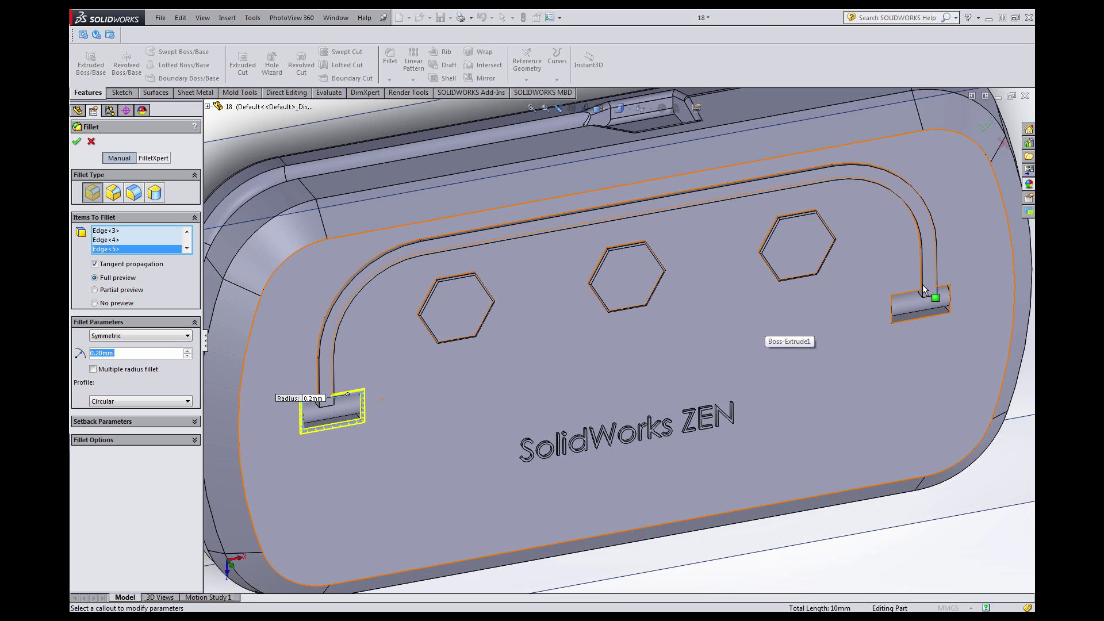
left_click(620, 345)
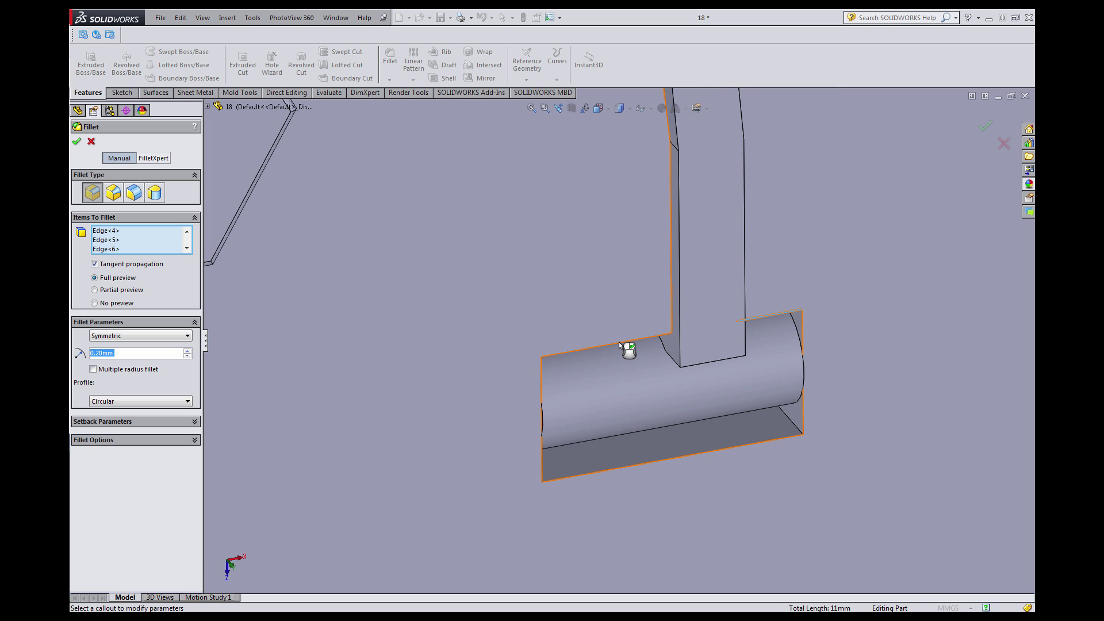
left_click(540, 391)
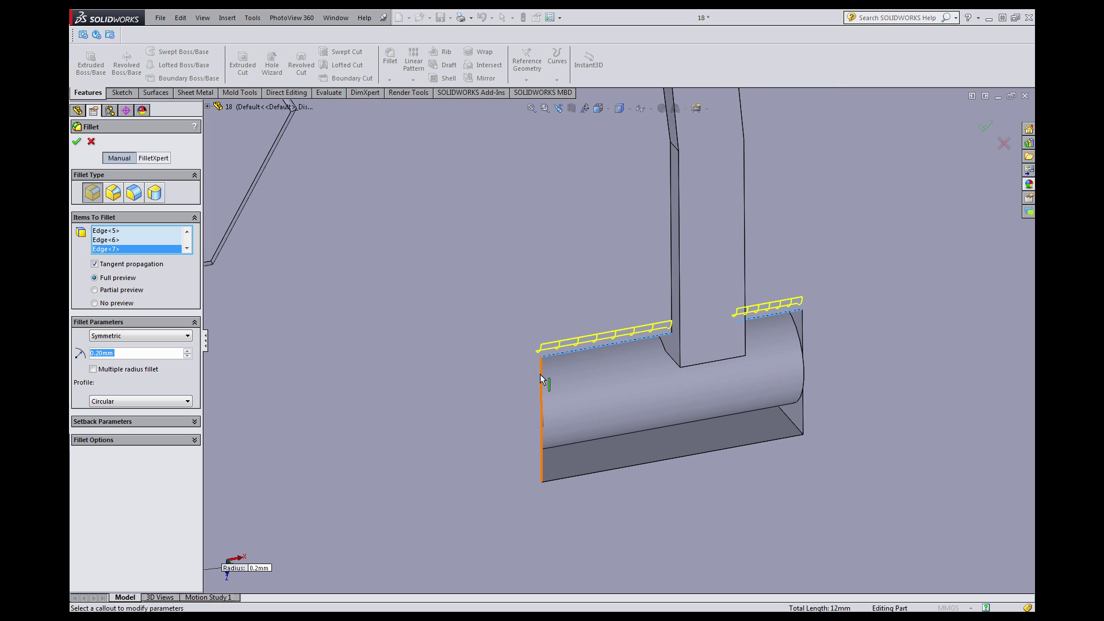
left_click(565, 476)
left_click(793, 410)
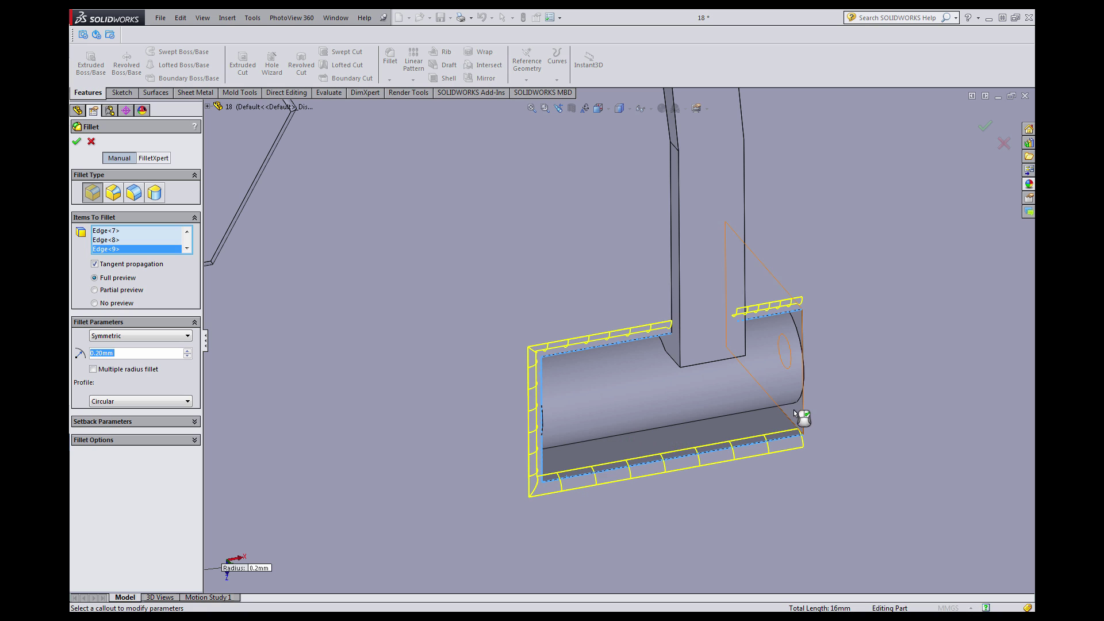
left_click(802, 415)
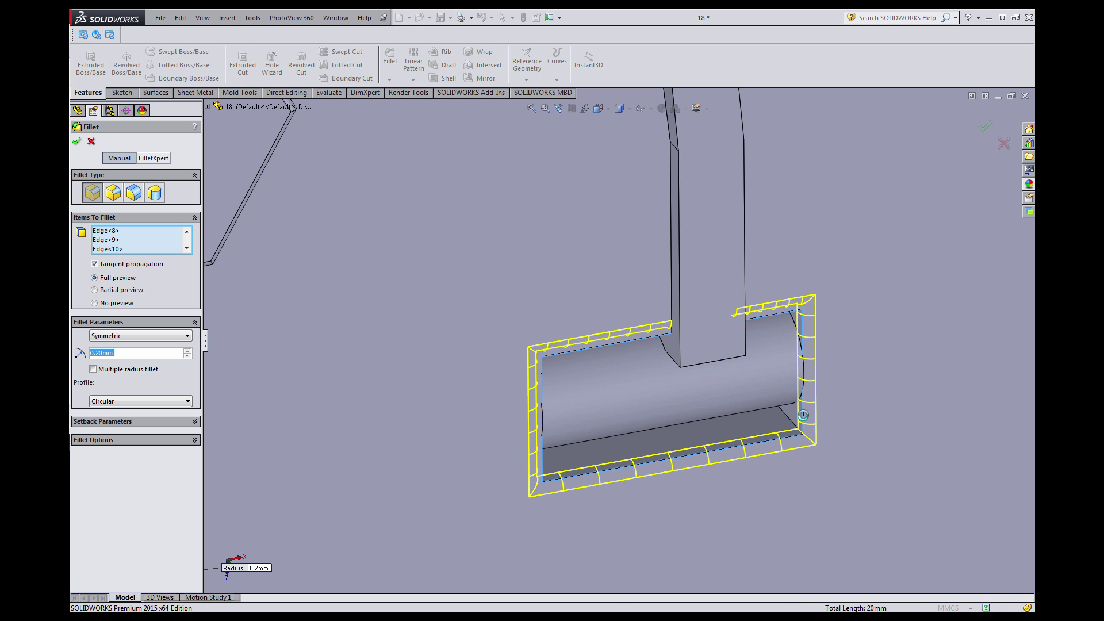
key("Return")
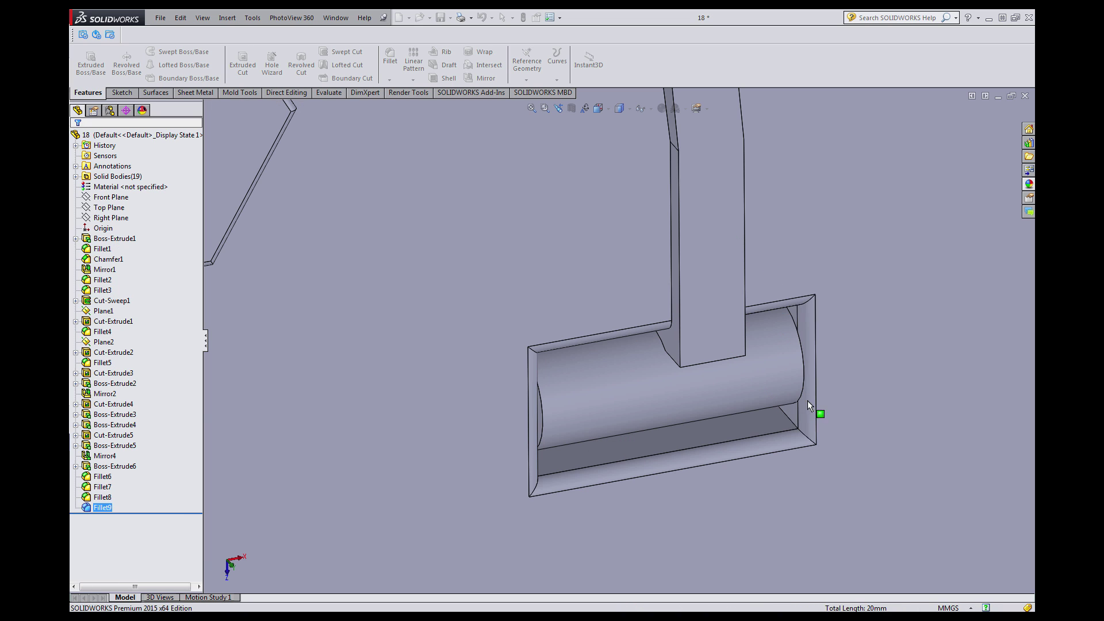
scroll(586, 368, "up", 8)
scroll(570, 357, "up", 5)
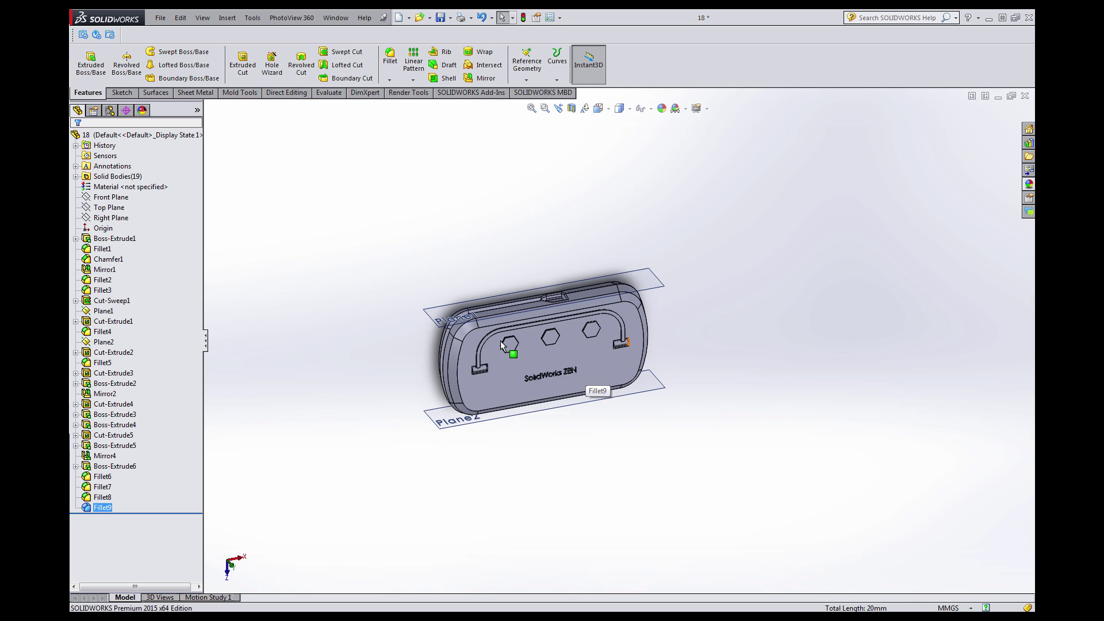
scroll(556, 357, "down", 5)
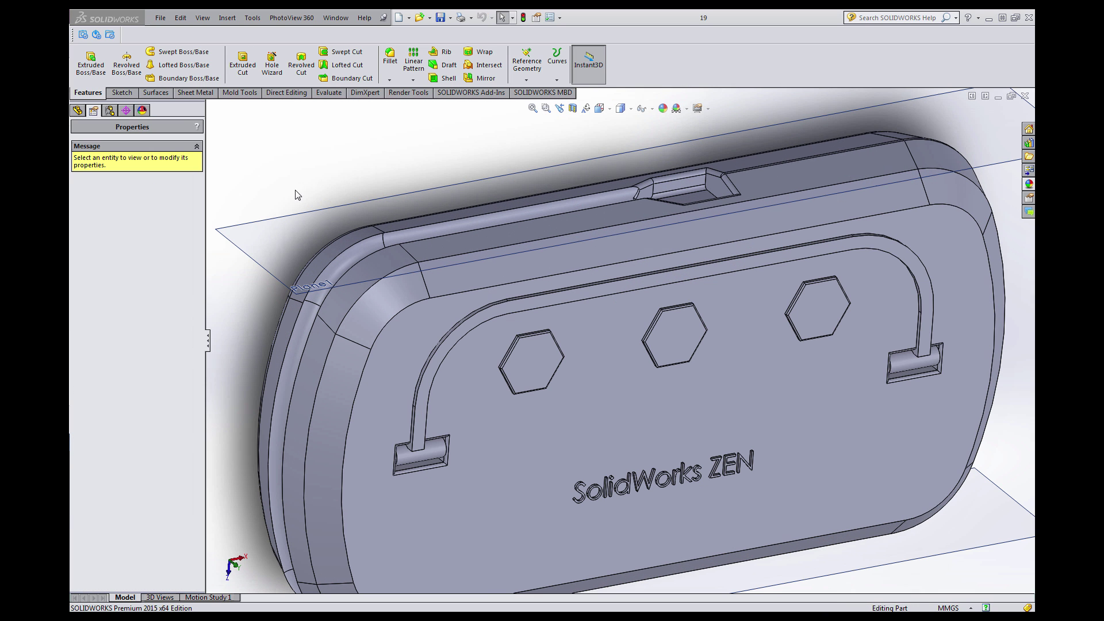
scroll(512, 320, "up", 5)
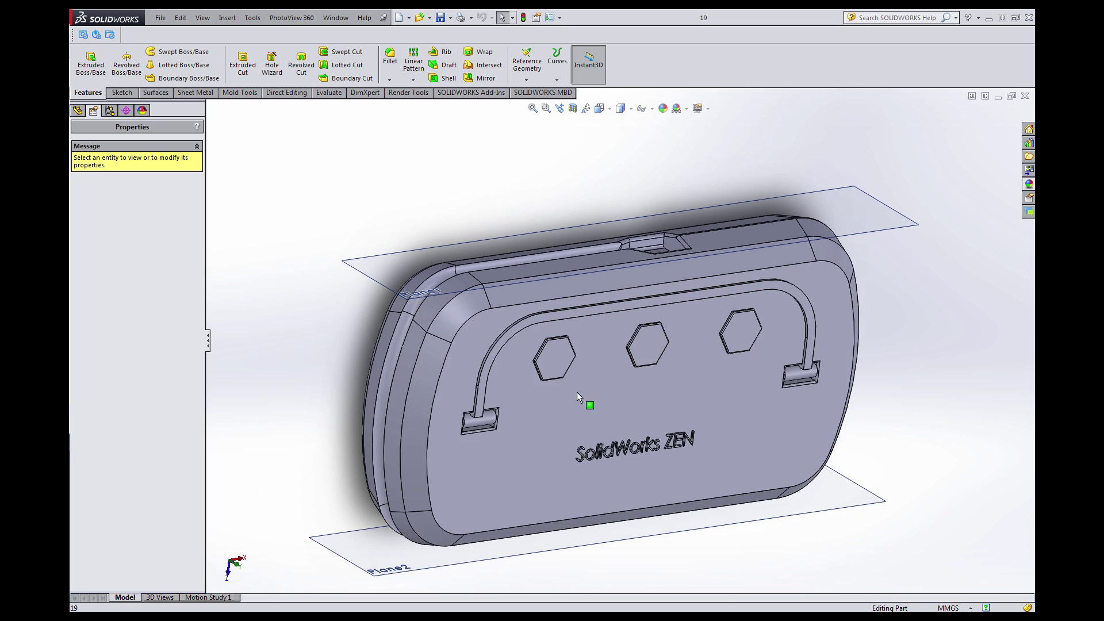
scroll(577, 391, "down", 4)
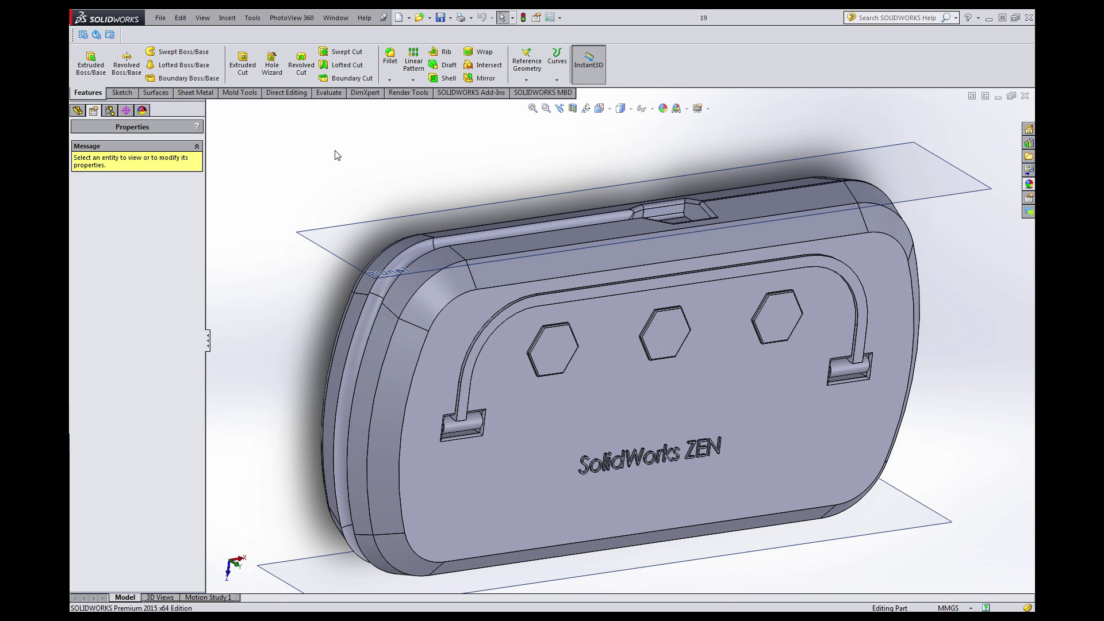
Hide the case body and the three hexagonal button bodies, Fillet6 through Fillet9, in the list of solid bodies.
left_click(78, 109)
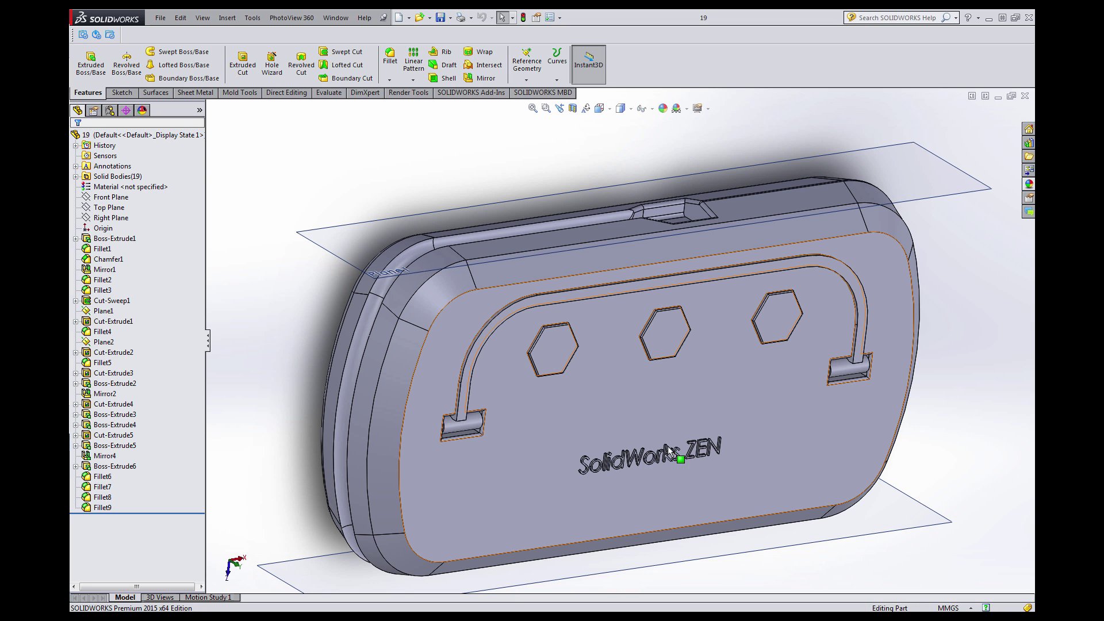
scroll(687, 454, "down", 2)
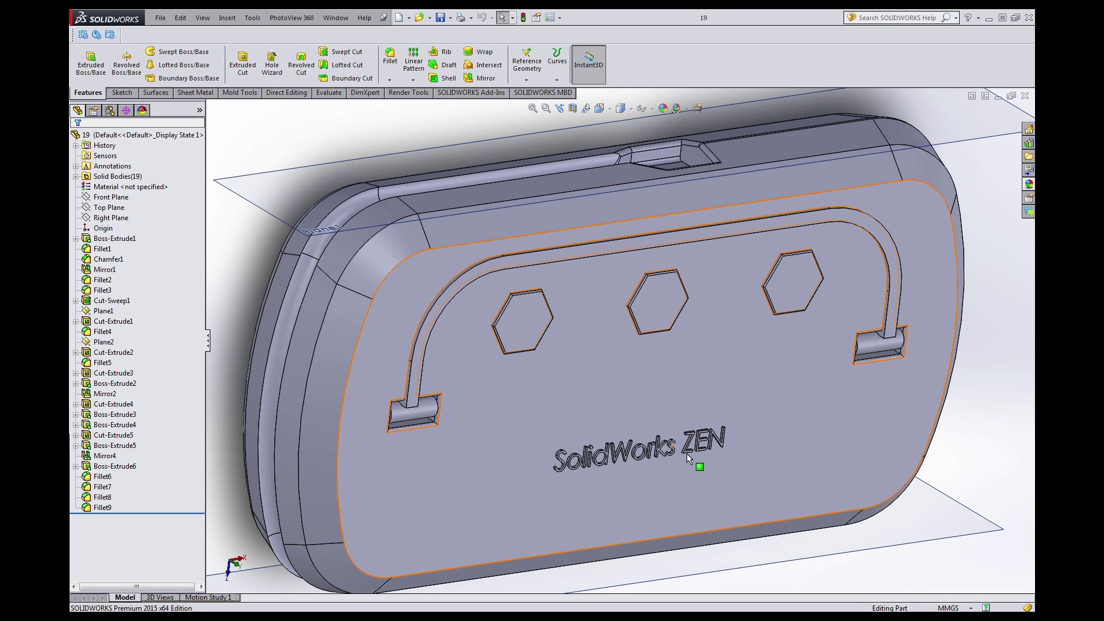
left_click(76, 177)
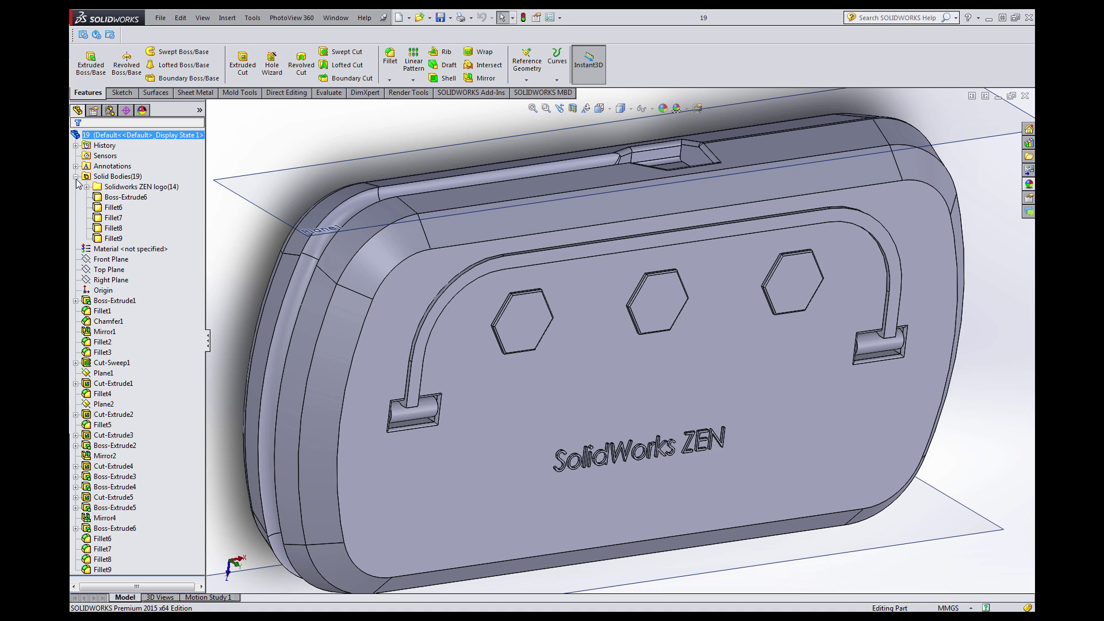
left_click(128, 198)
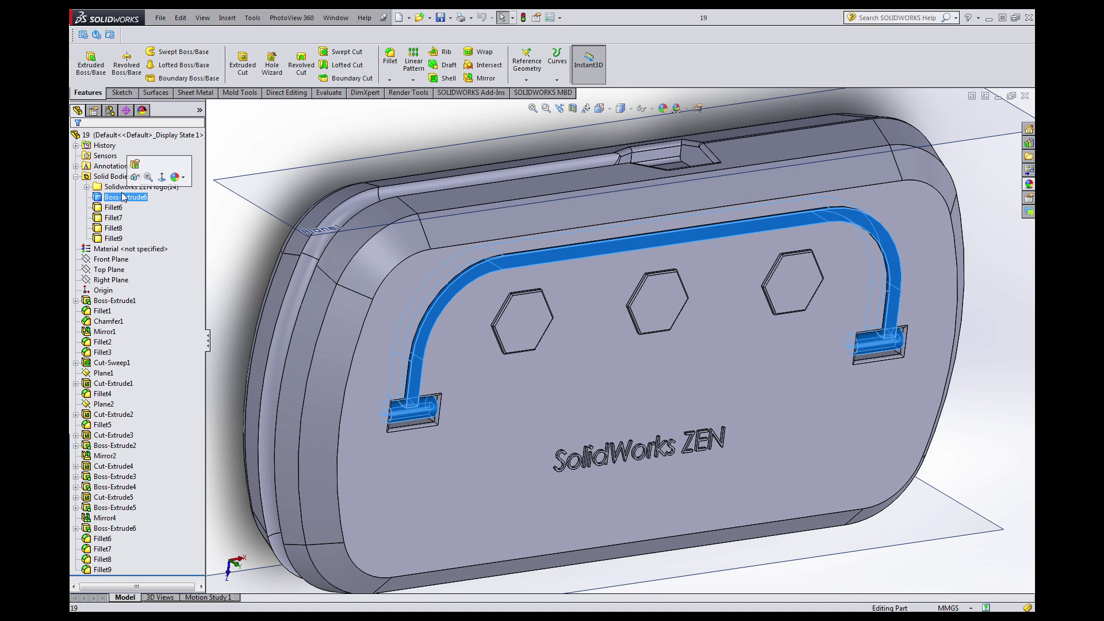
left_click(113, 206)
left_click(113, 238, "shift")
right_click(118, 239)
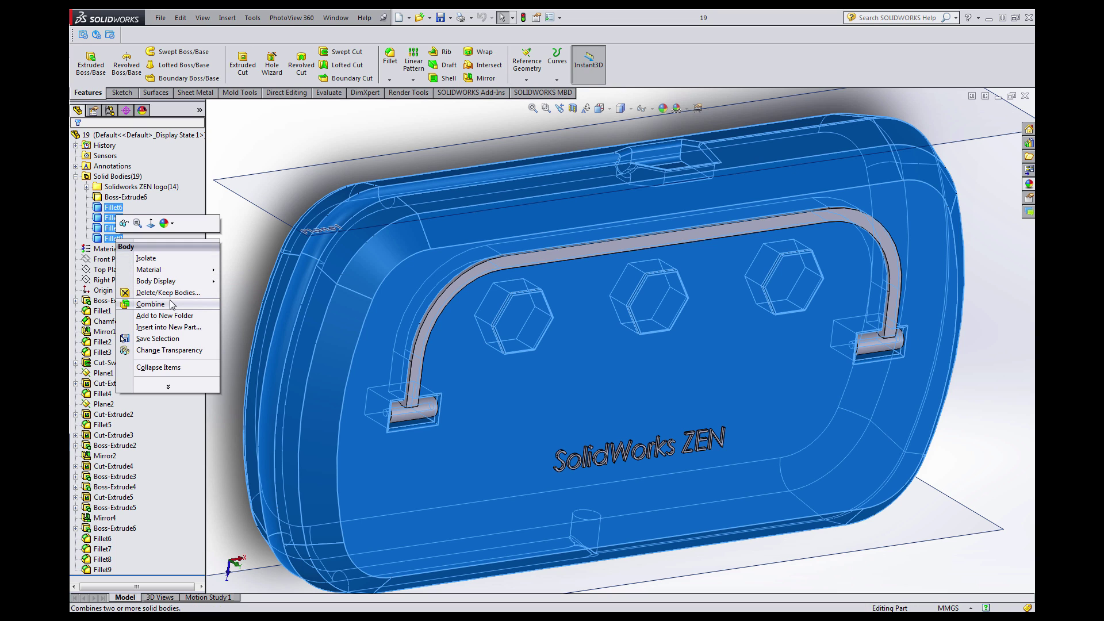
left_click(123, 225)
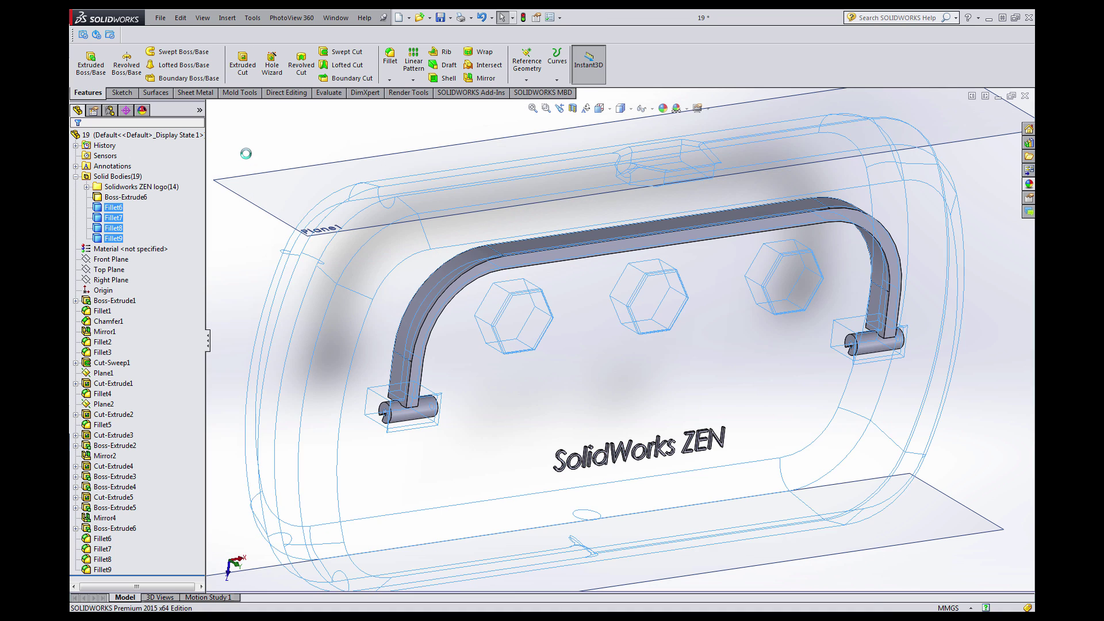
Start a 0.3 mm constant-radius fillet and select the edges around the joint between the handle's left leg and its pin.
scroll(474, 364, "down", 3)
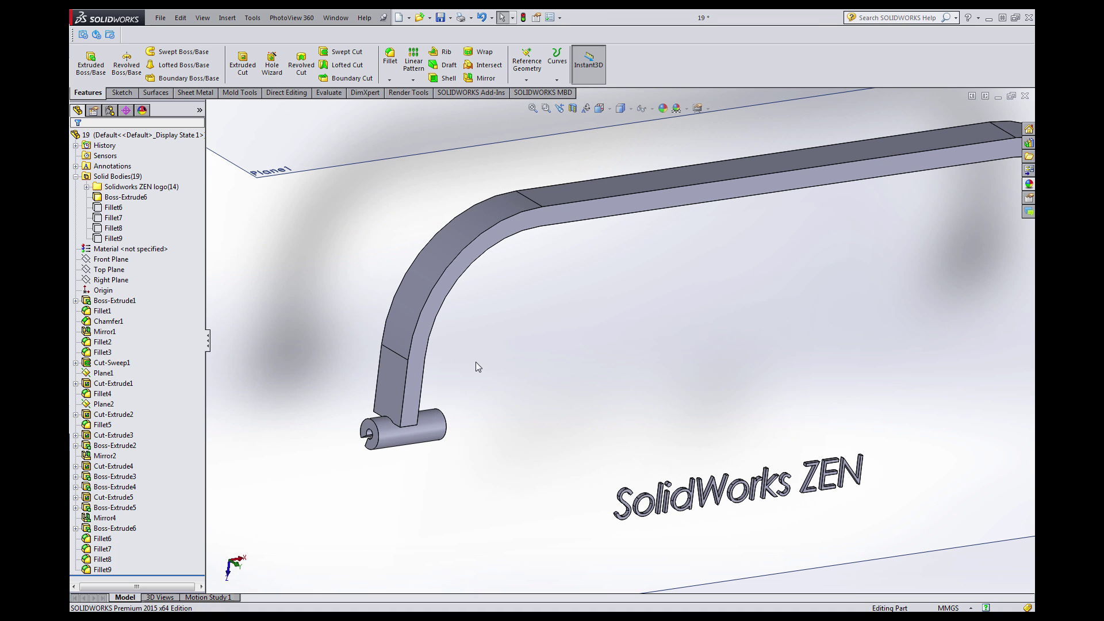
scroll(732, 333, "up", 5)
scroll(843, 322, "down", 3)
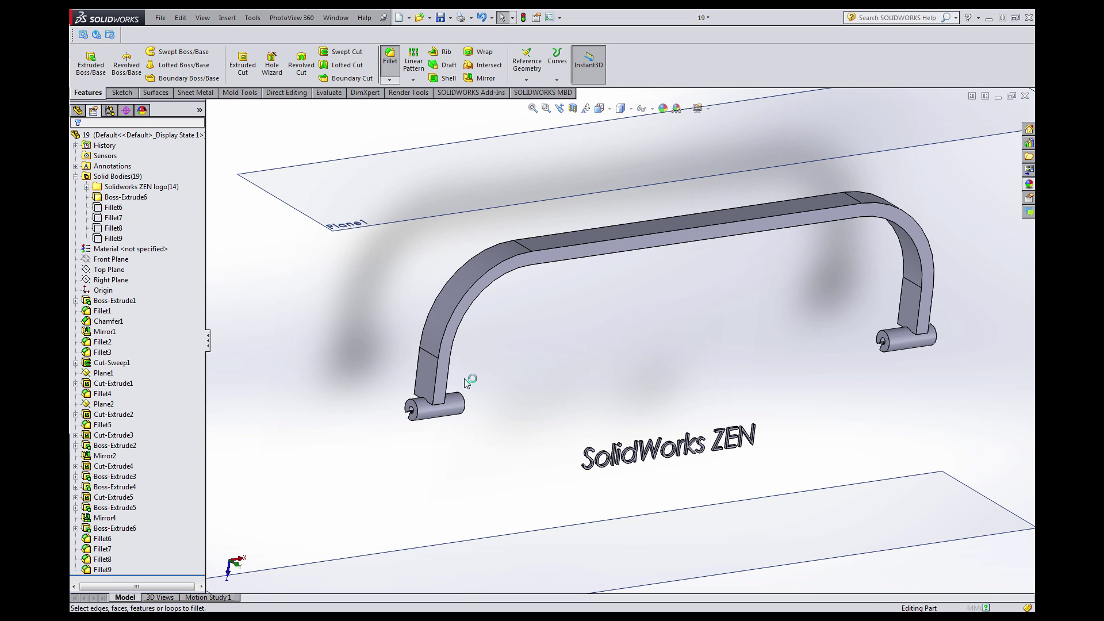
scroll(453, 387, "down", 2)
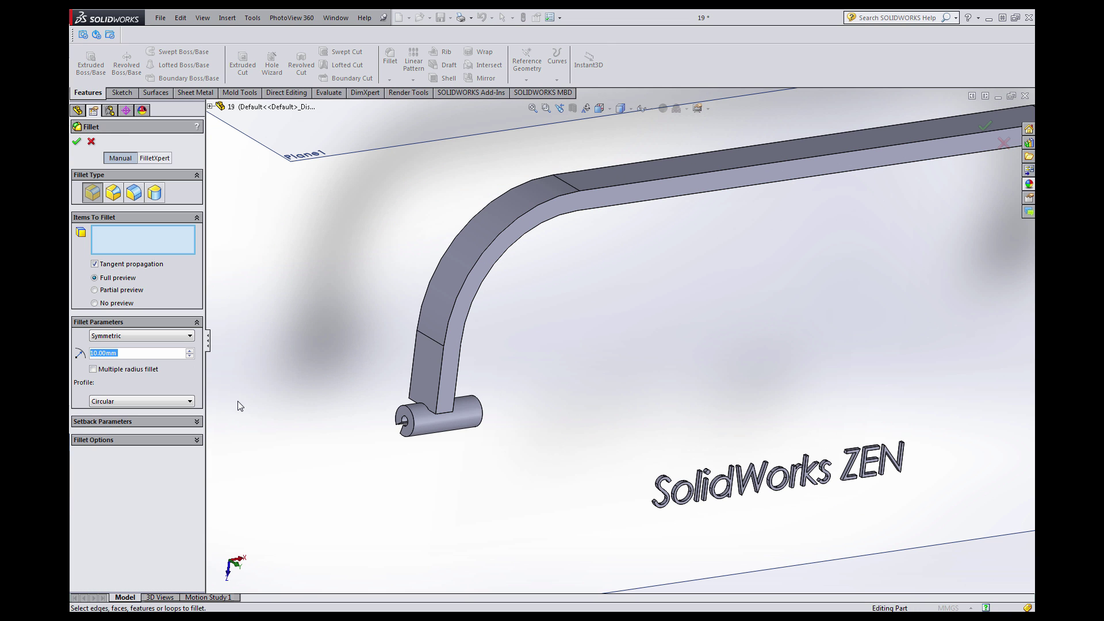
type("0.3")
key("Return")
scroll(482, 393, "down", 8)
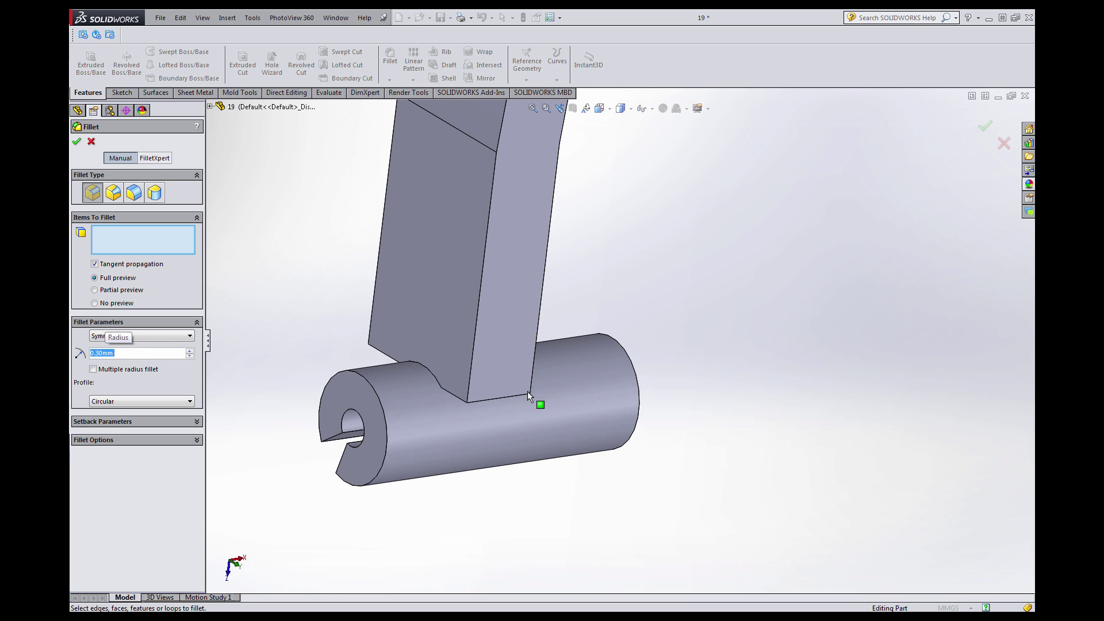
left_click(489, 398)
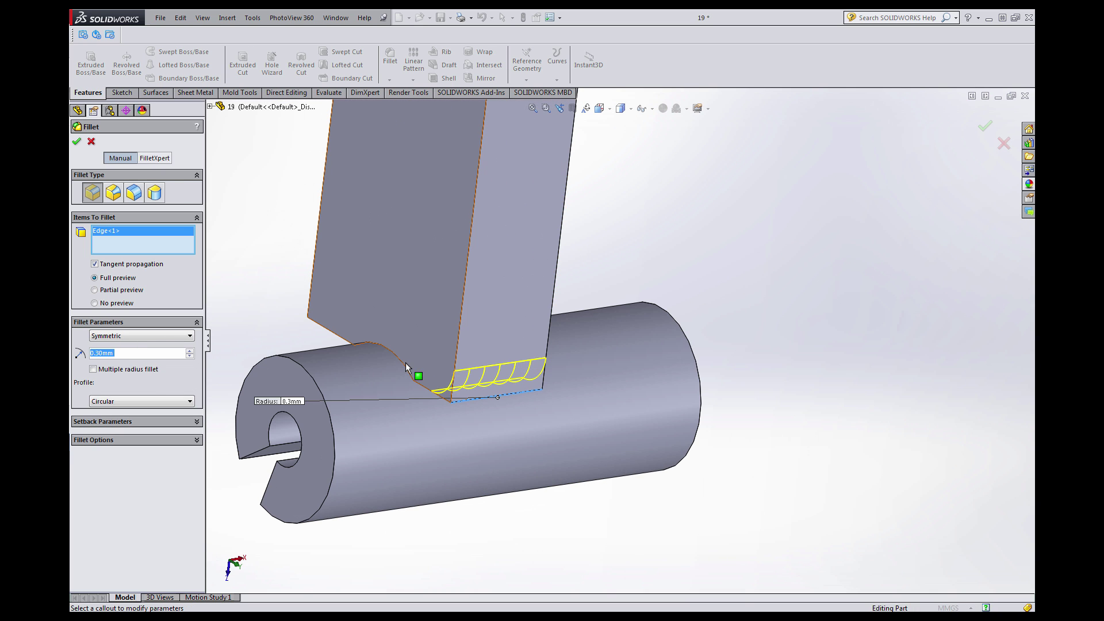
left_click(405, 362)
middle_click_drag(419, 344, 492, 315)
left_click(360, 309)
left_click(505, 317)
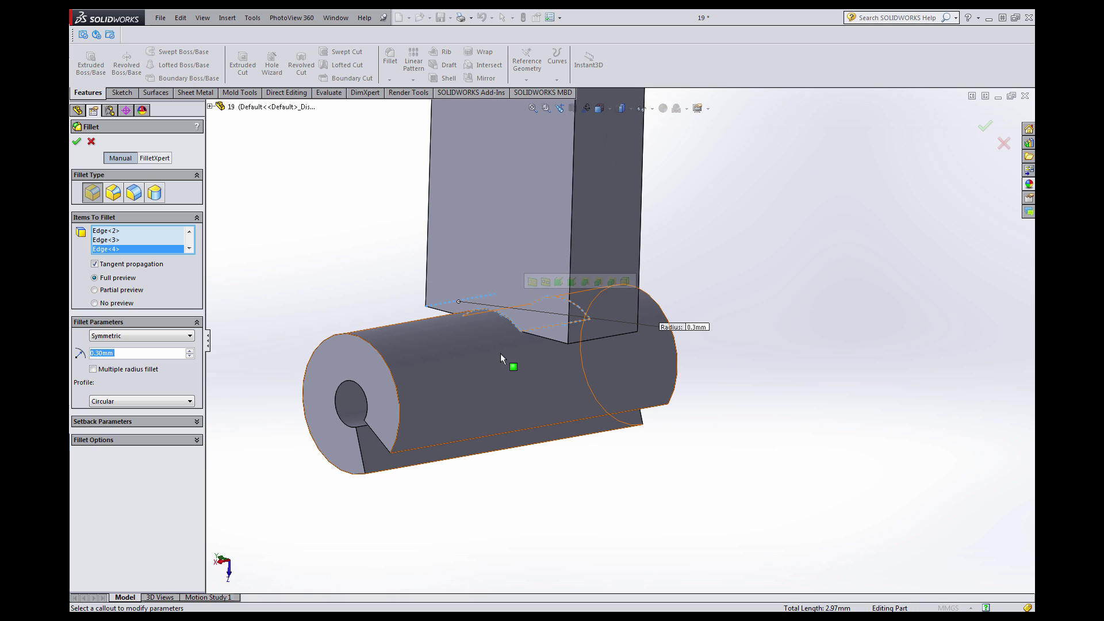
Swap the left leg's outer end edge in the fillet selection for the edge where the leg's underside meets the pin.
scroll(501, 354, "up", 4)
middle_click_drag(519, 355, 363, 436)
scroll(627, 311, "down", 3)
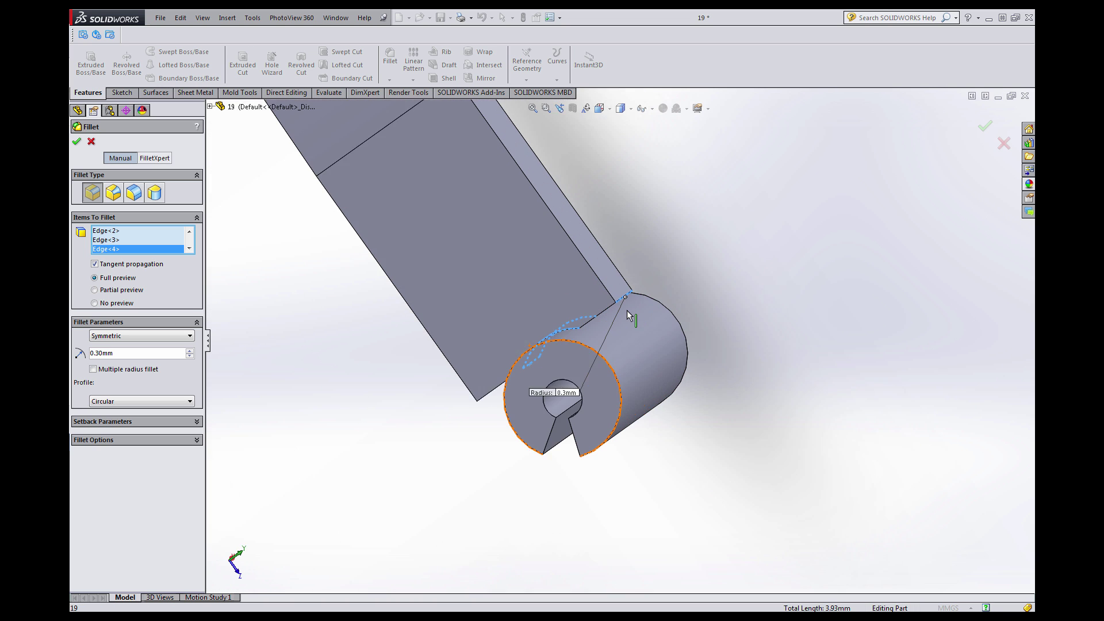
middle_click_drag(627, 311, 632, 242)
scroll(599, 302, "down", 4)
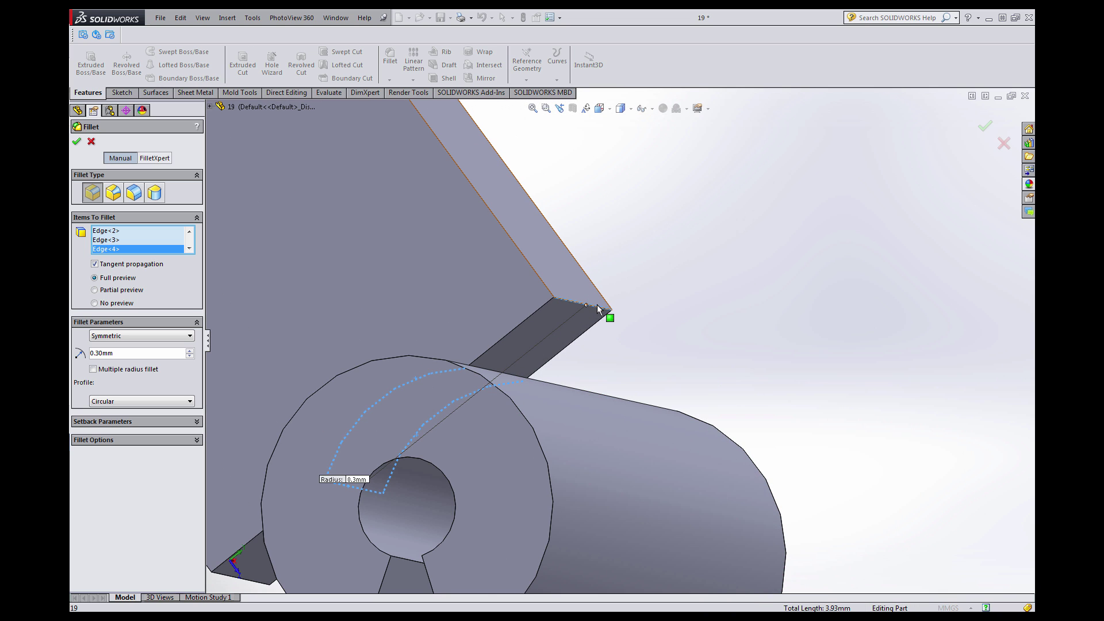
left_click(598, 312)
middle_click_drag(597, 312, 513, 390)
left_click(486, 402)
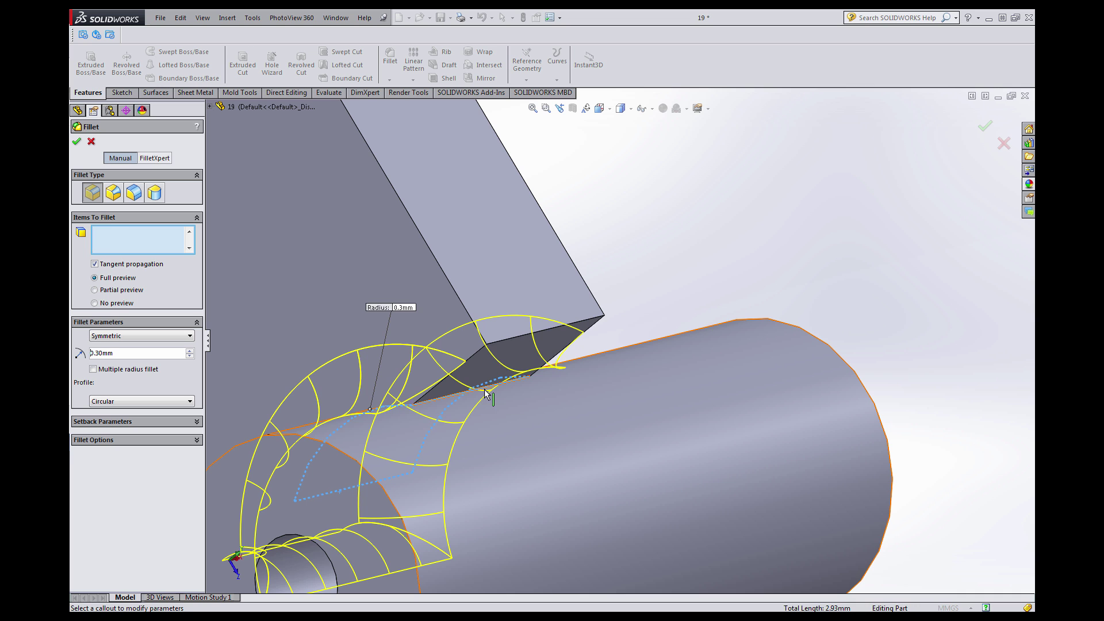
Add the edges where the handle's right leg meets its pin to the 0.3 mm fillet and apply it.
scroll(538, 391, "up", 6)
scroll(892, 276, "up", 5)
scroll(692, 295, "down", 10)
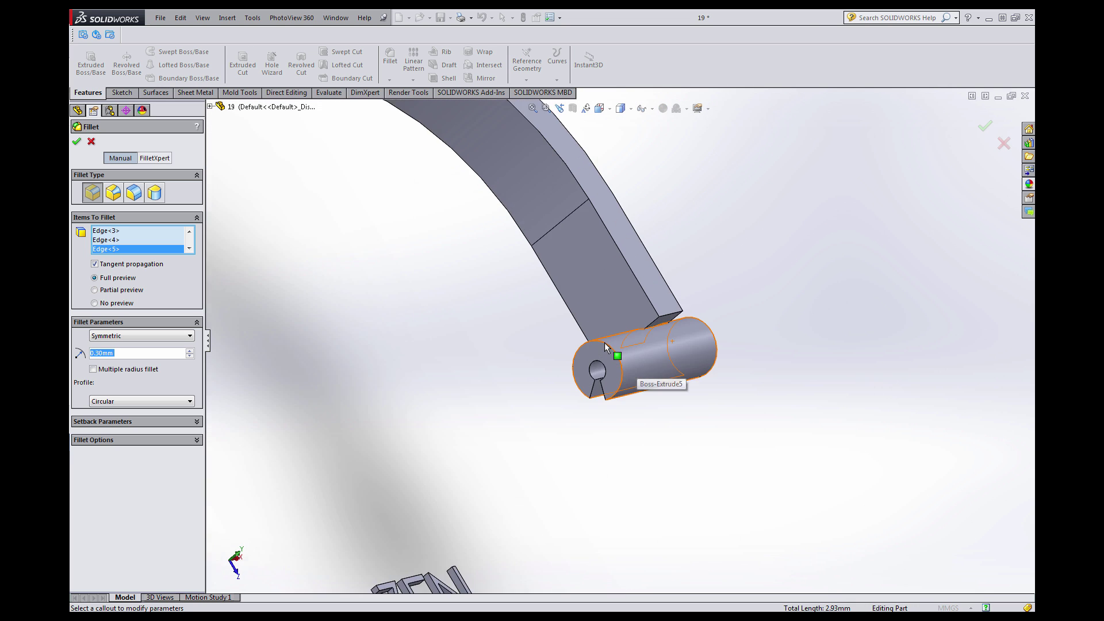
left_click(692, 294)
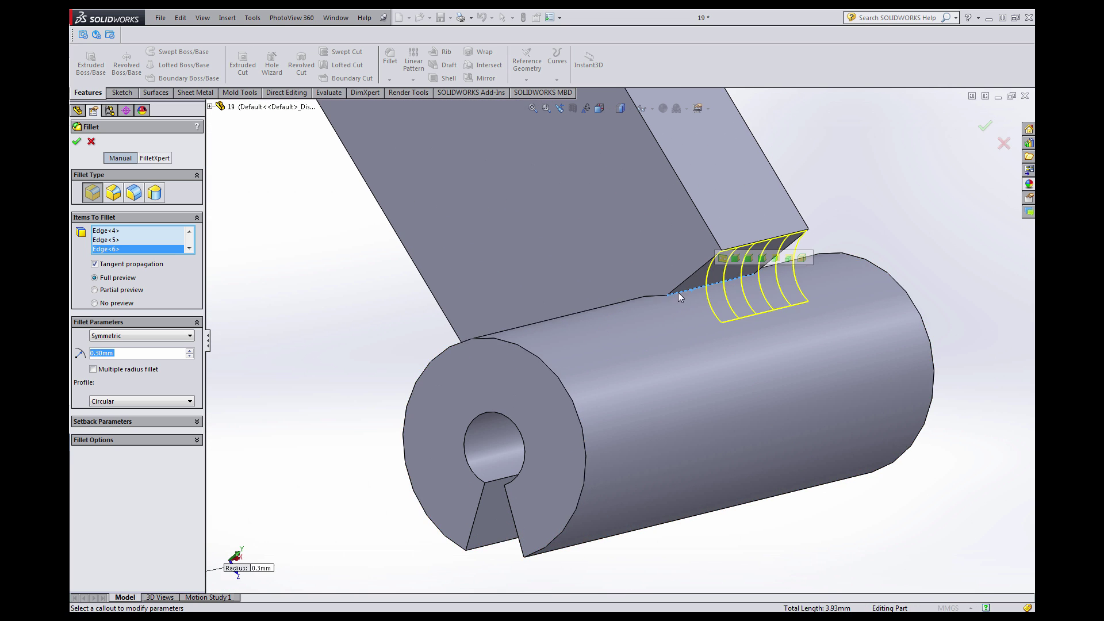
middle_click_drag(691, 295, 624, 299)
left_click(612, 301)
scroll(540, 332, "down", 3)
left_click(413, 382)
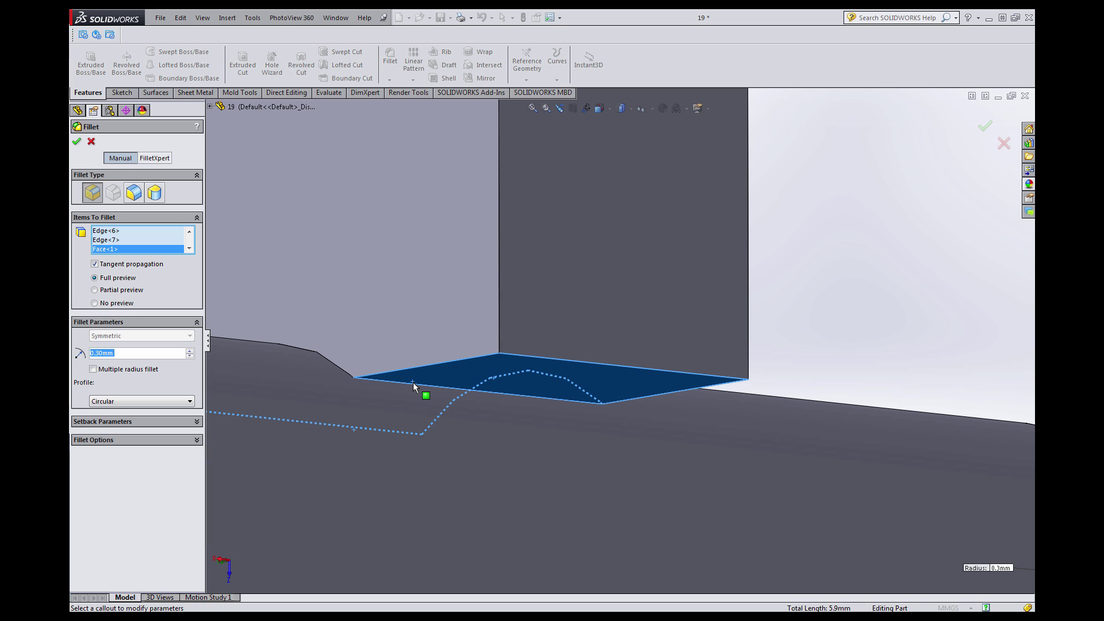
middle_click_drag(414, 385, 540, 274)
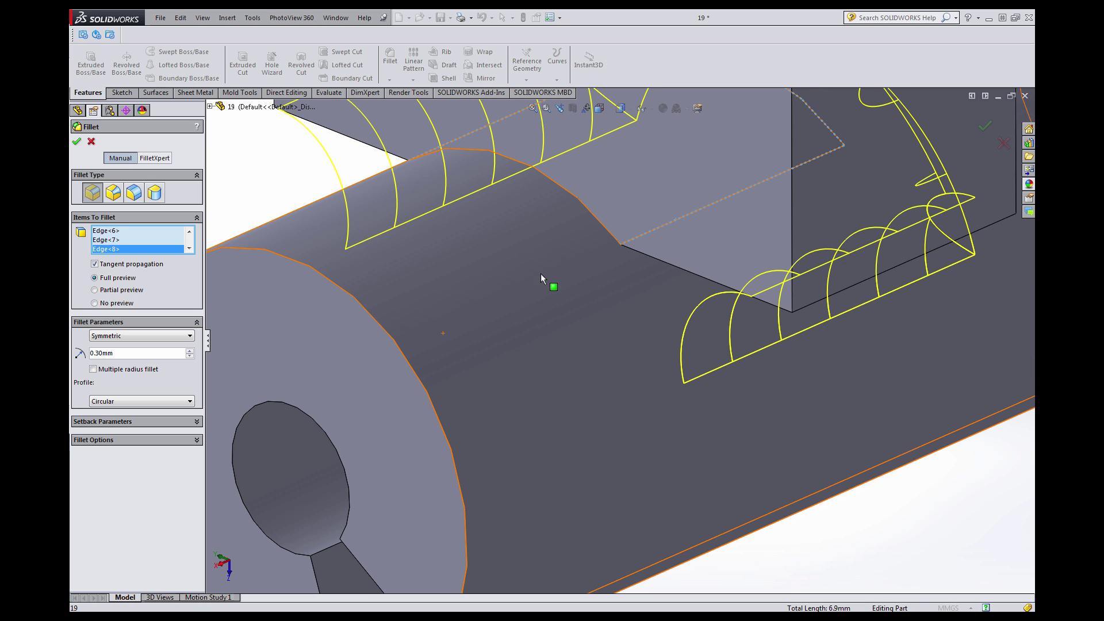
left_click(575, 202)
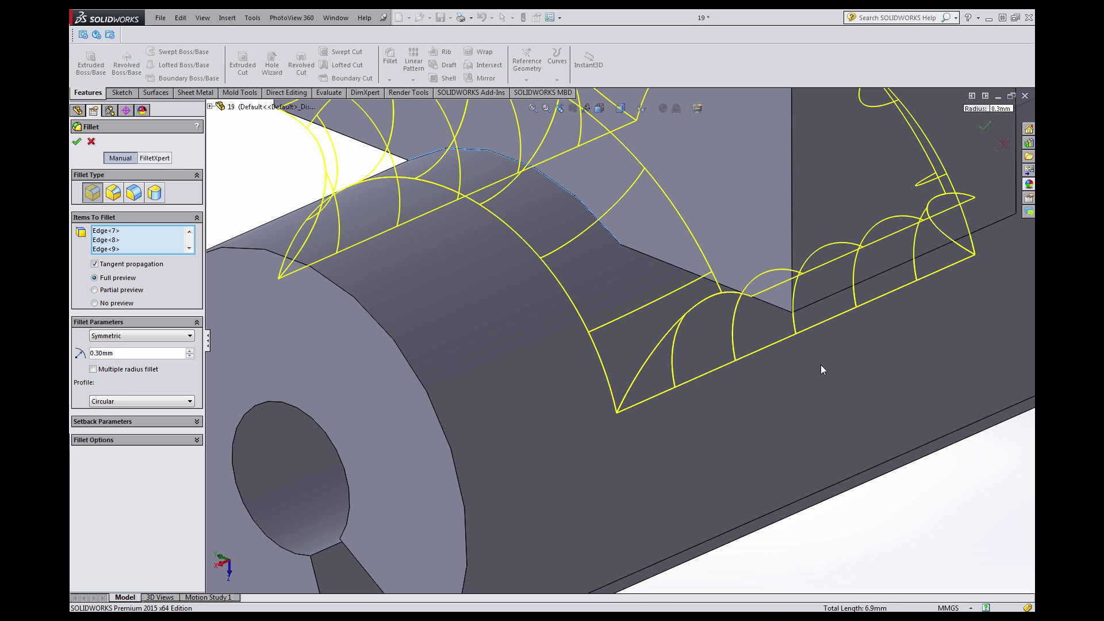
scroll(822, 414, "up", 6)
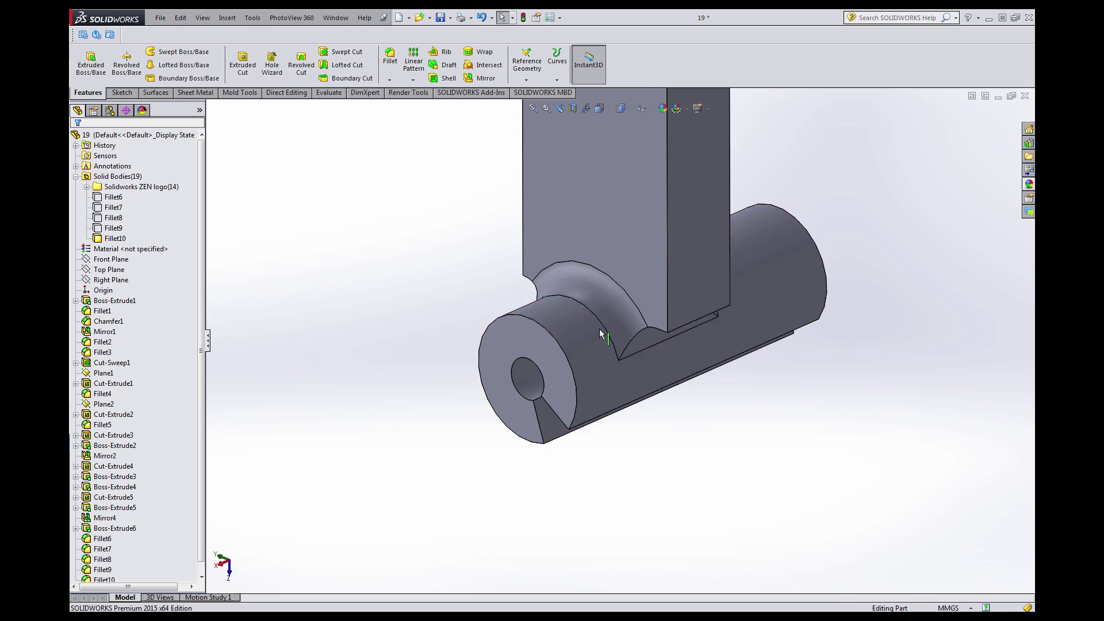
Start another fillet and select the two outer edges at the lower end of the handle's right leg.
scroll(619, 340, "up", 6)
left_click(397, 75)
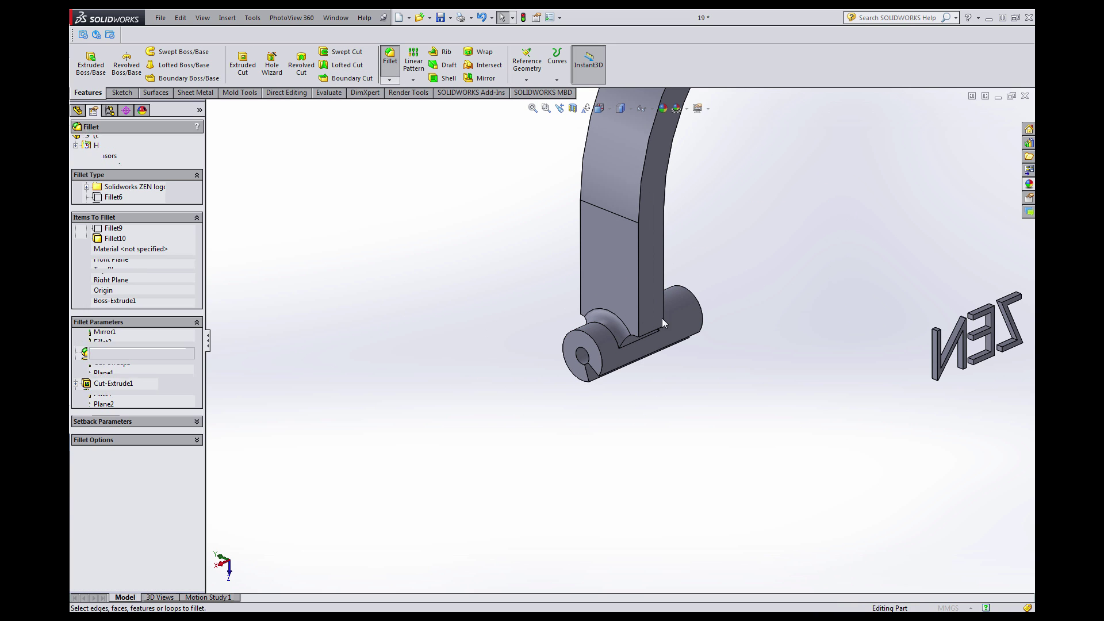
scroll(661, 319, "down", 6)
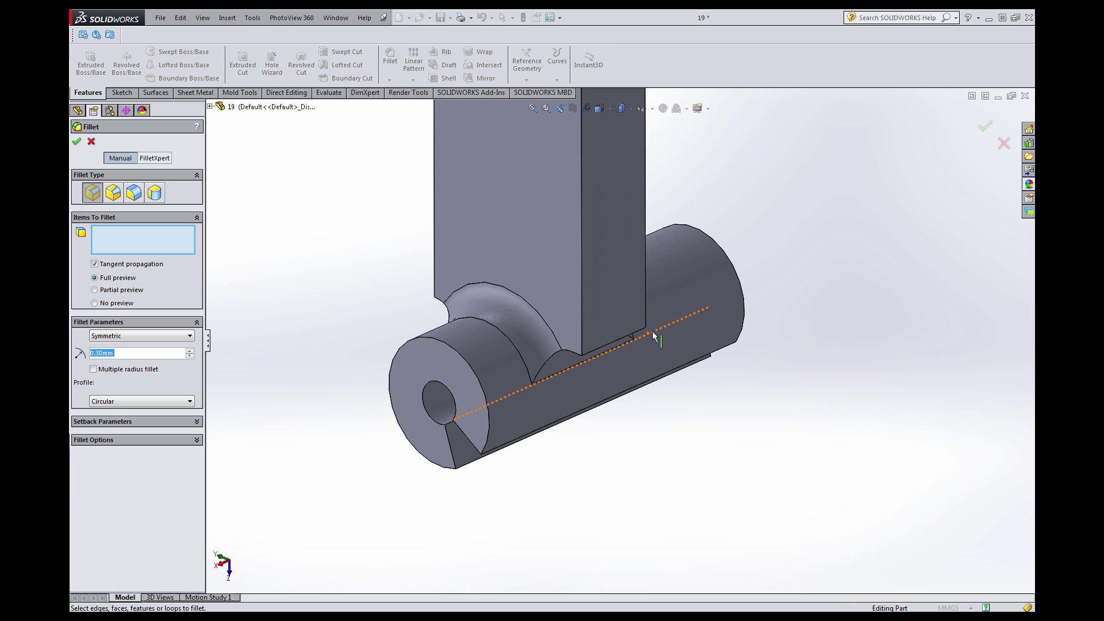
left_click(613, 339)
middle_click_drag(489, 296, 356, 304)
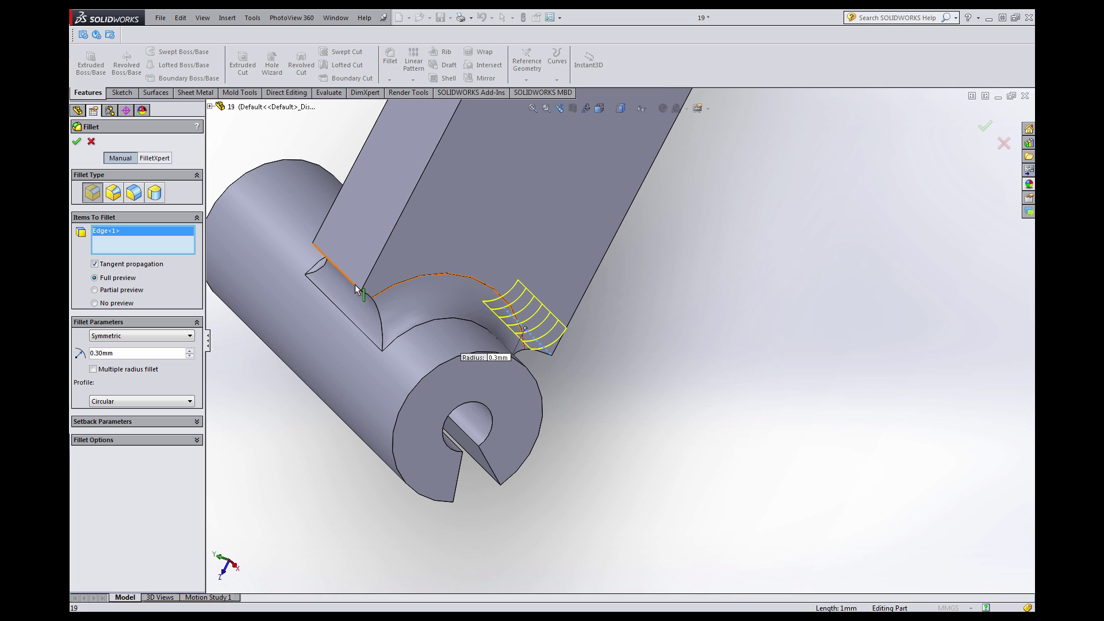
left_click(357, 289)
Add the two matching lower end edges of the handle's left leg to the fillet selection.
scroll(357, 357, "up", 6)
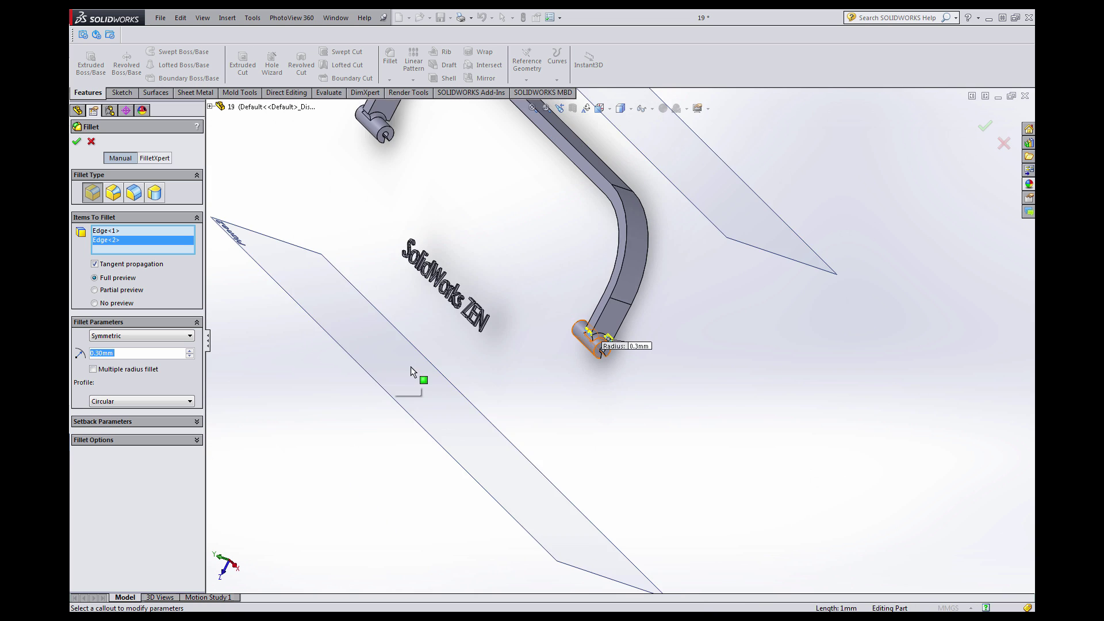
scroll(410, 366, "up", 3)
scroll(481, 232, "down", 10)
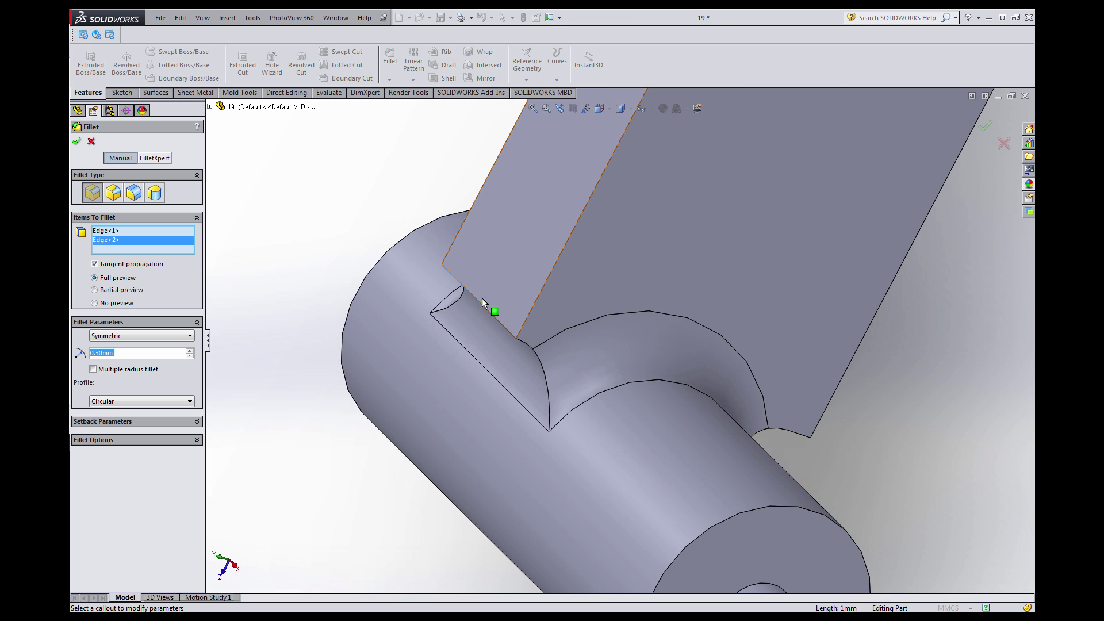
left_click(481, 308)
middle_click_drag(481, 307, 533, 261)
left_click(895, 438)
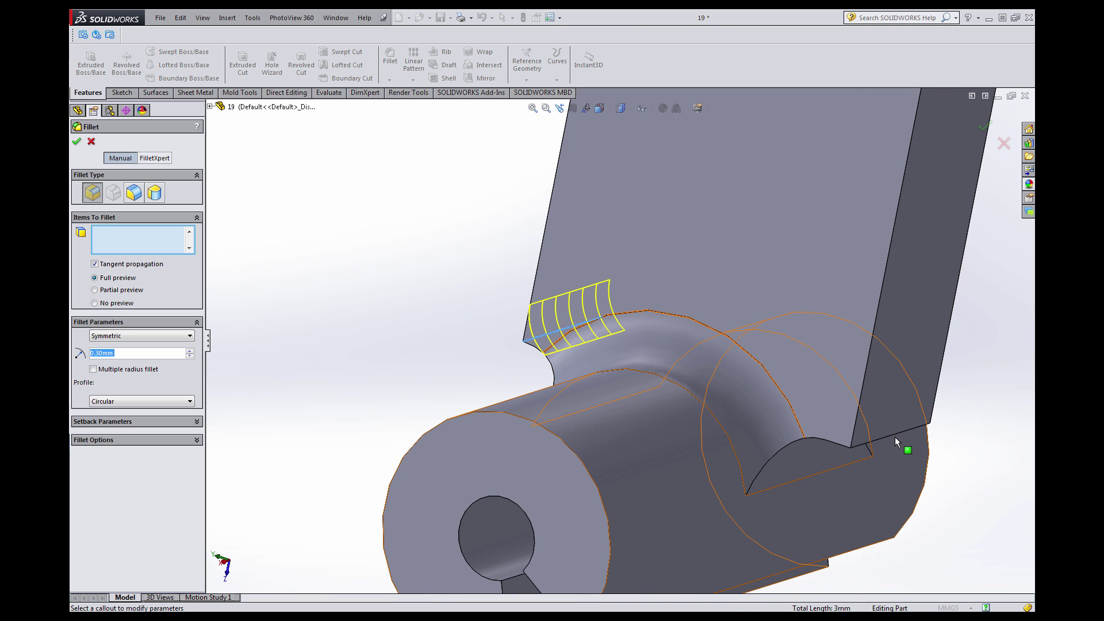
left_click(895, 438)
left_click(895, 437)
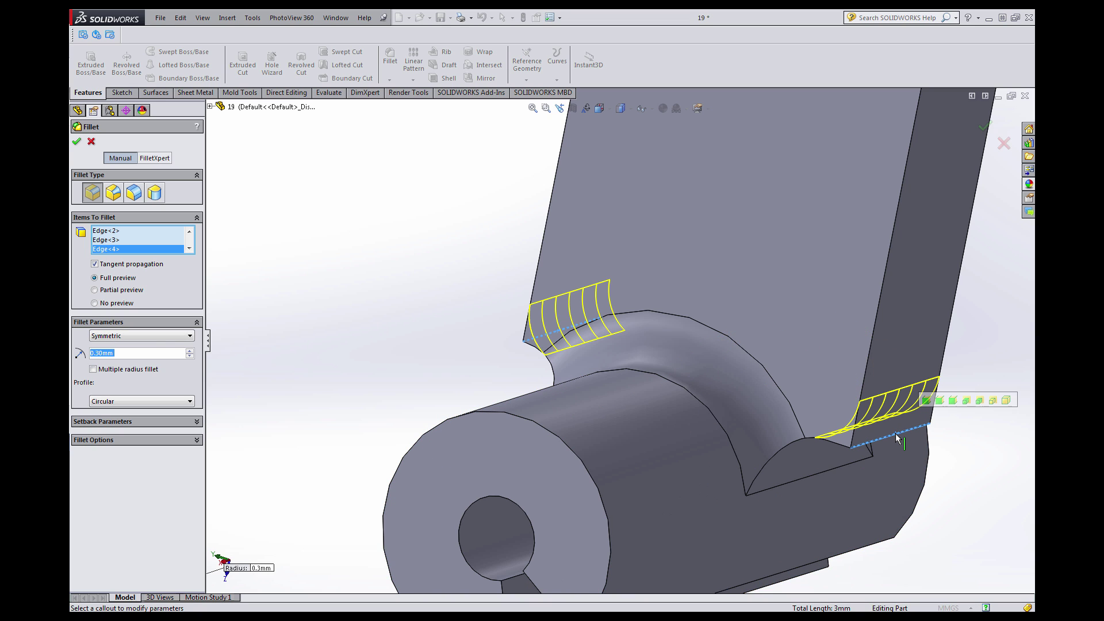
Set the radius for the leg end edges to 0.5 mm and apply the fillet.
type("0.5")
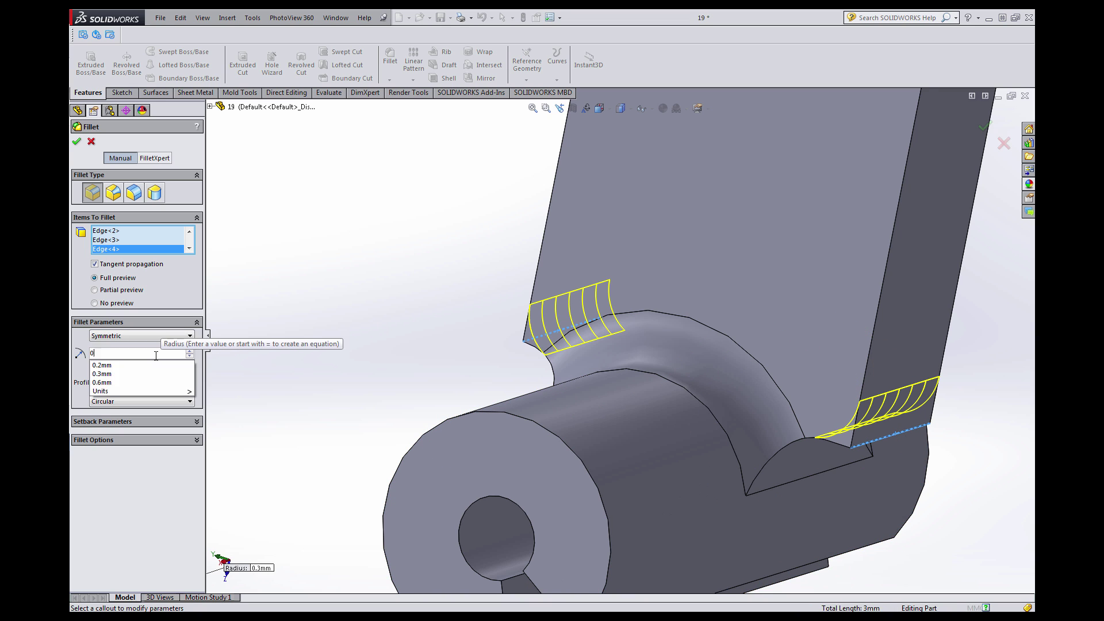
key("Return")
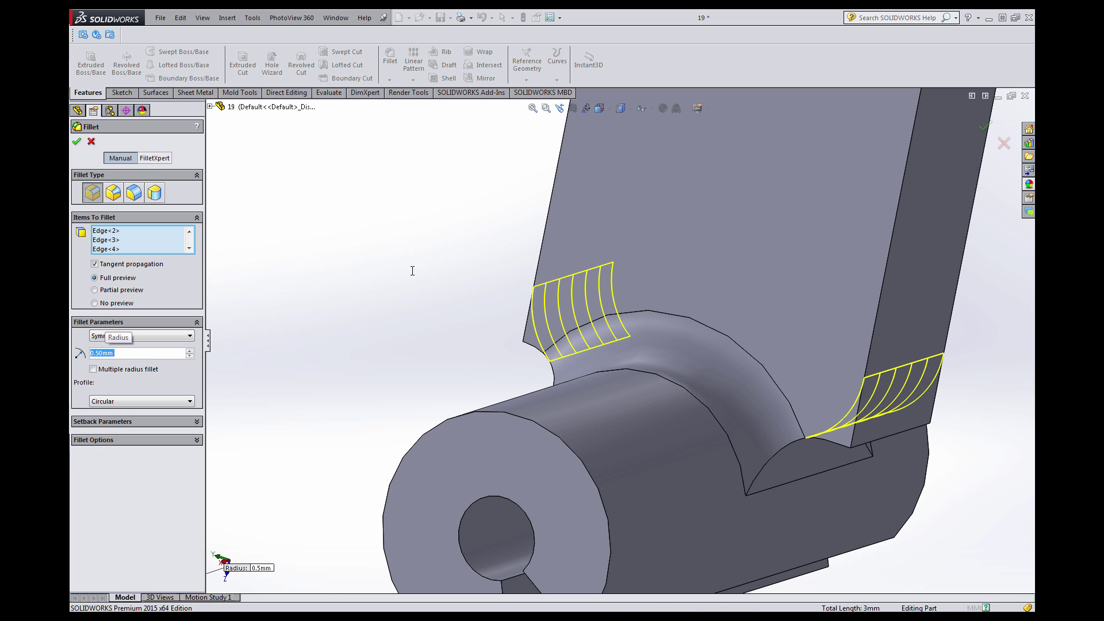
key("Return")
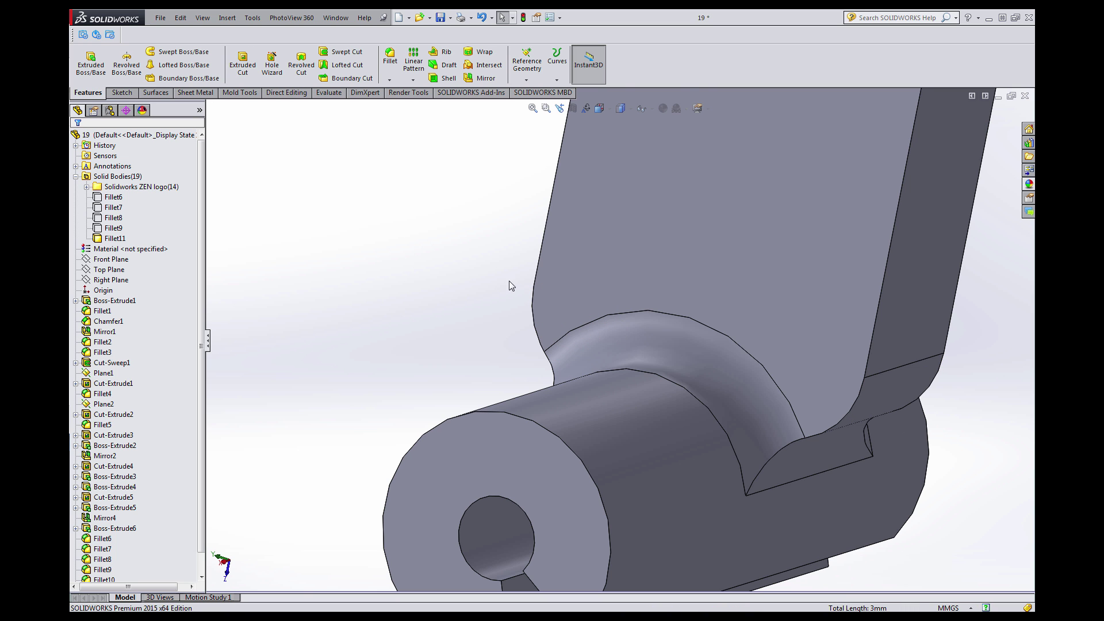
Start a new fillet and select the handle's front and back side faces so that all their bordering edges are included.
scroll(541, 249, "up", 3)
scroll(541, 248, "up", 9)
scroll(579, 358, "down", 5)
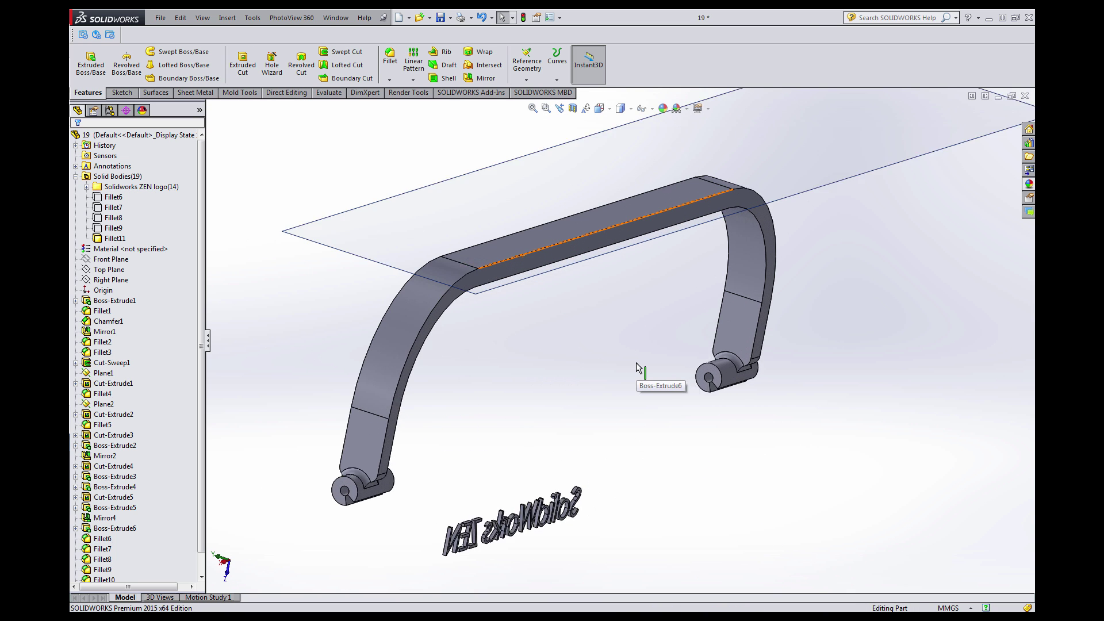
scroll(599, 385, "up", 2)
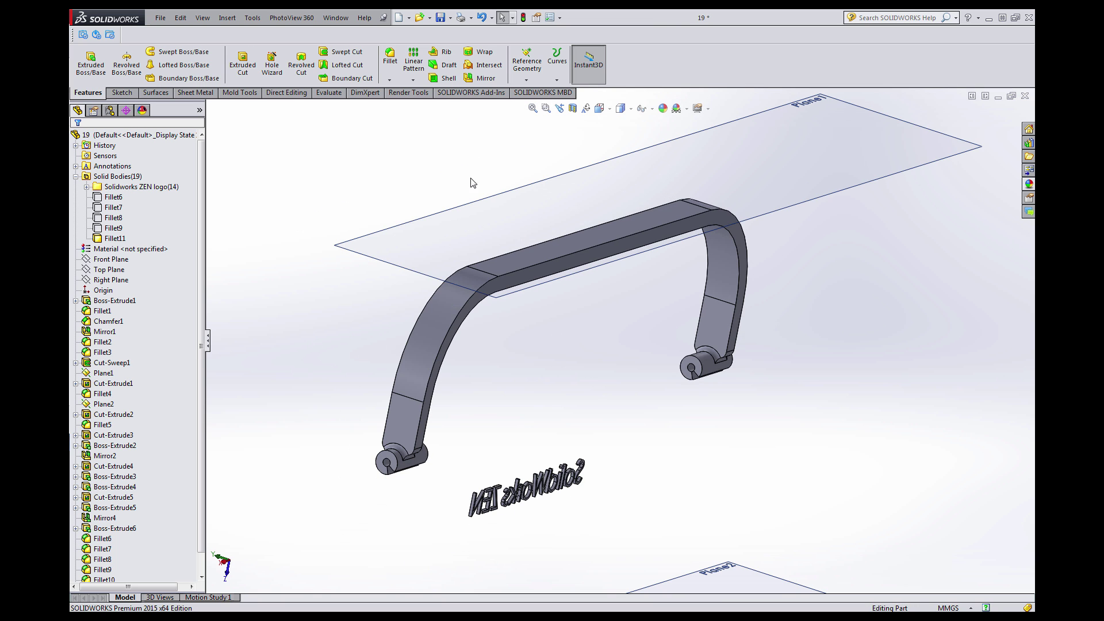
middle_click_drag(471, 182, 385, 339)
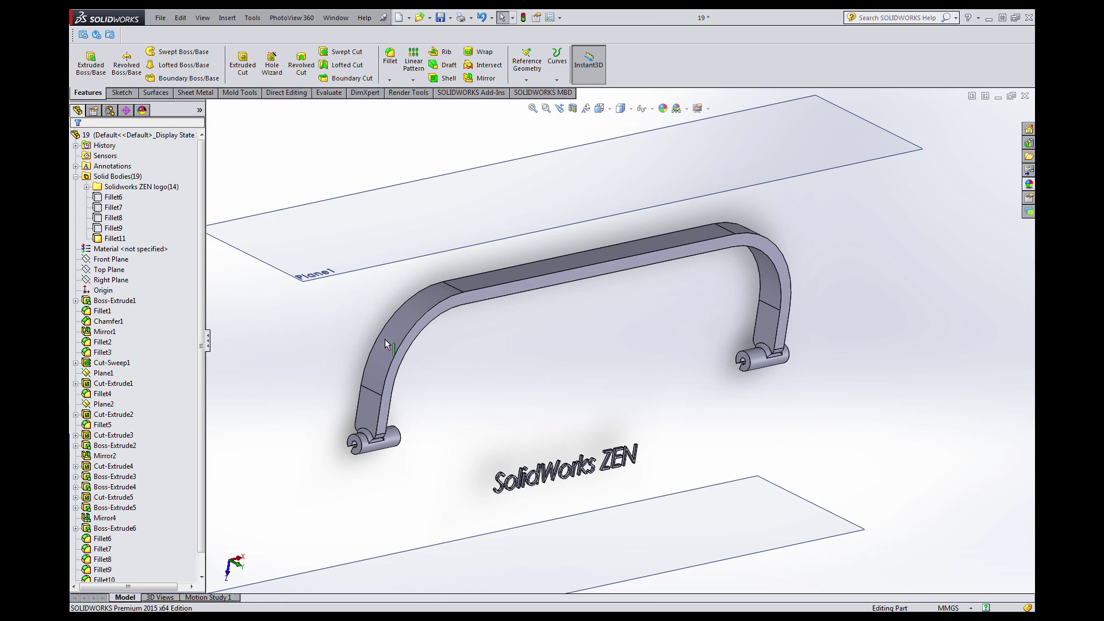
scroll(384, 339, "down", 2)
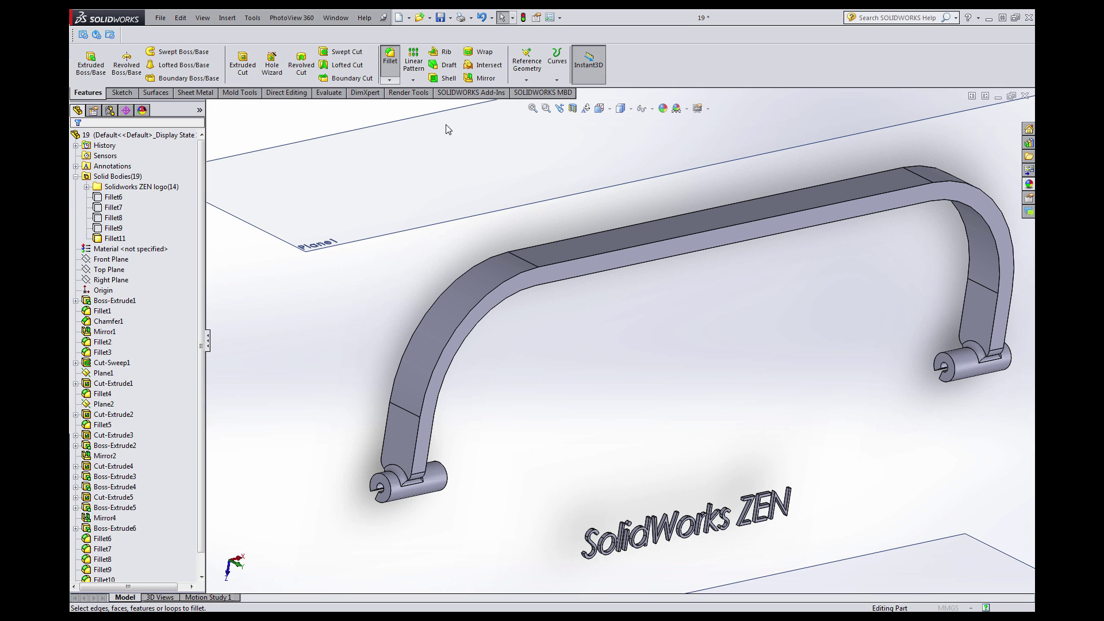
left_click(545, 270)
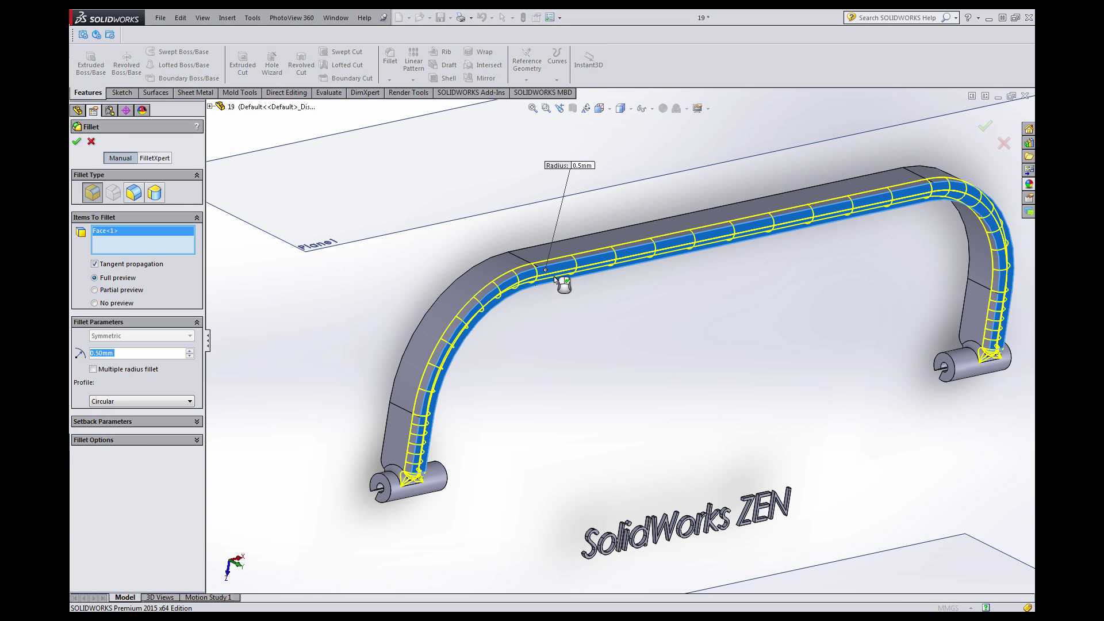
middle_click_drag(554, 280, 741, 270)
scroll(783, 260, "down", 4)
scroll(788, 271, "up", 4)
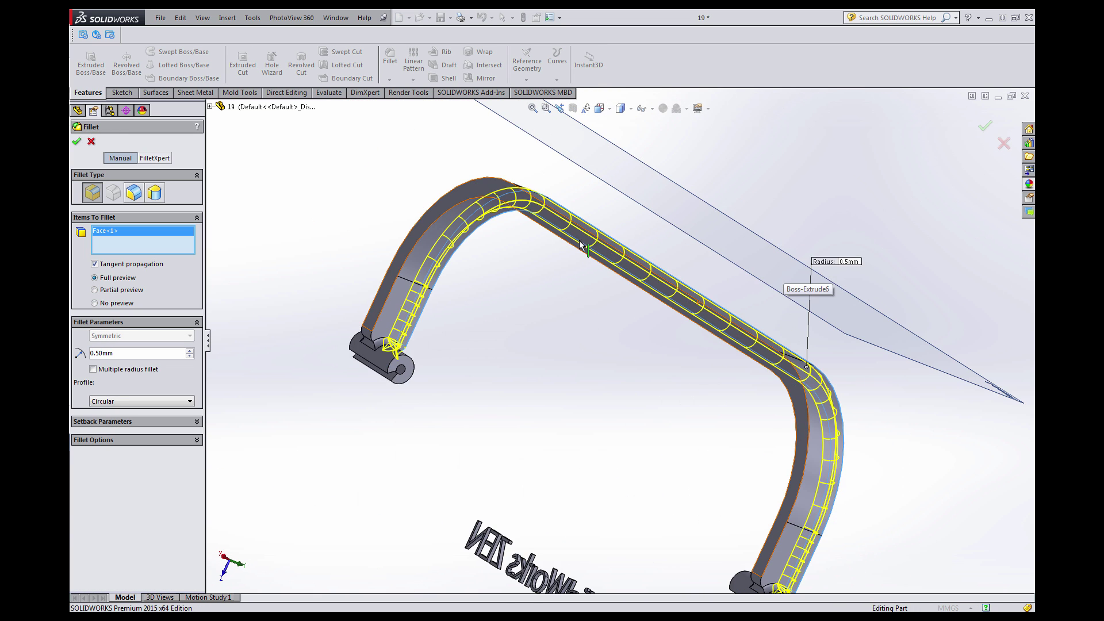
mouse_move(581, 244)
middle_mouse_down()
mouse_move(453, 187)
mouse_move(561, 236)
middle_mouse_up()
left_click(443, 163)
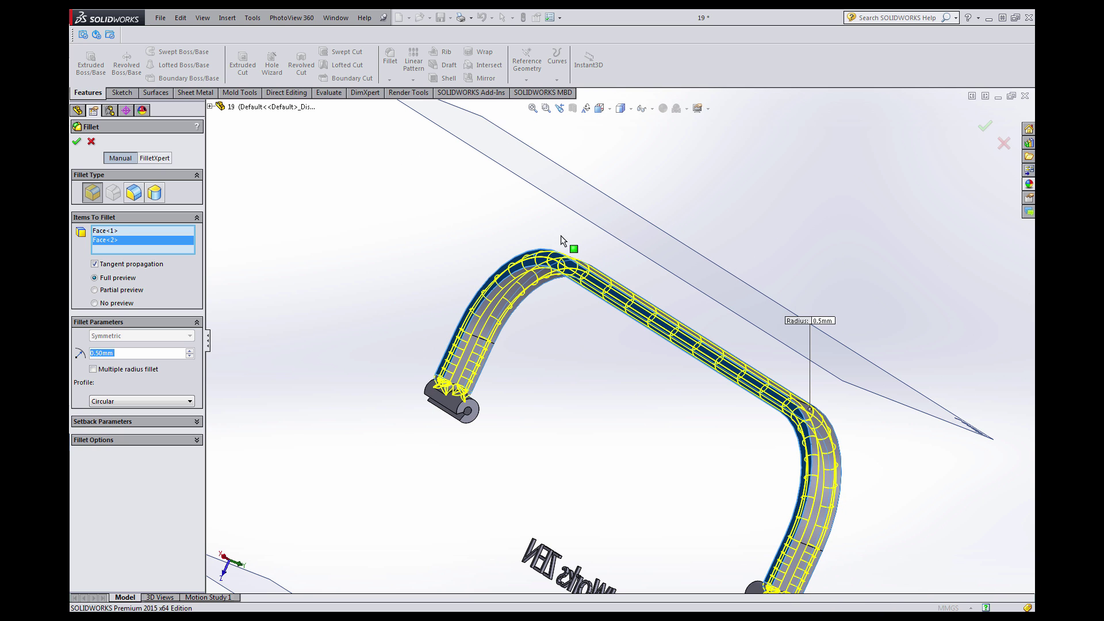
Set the radius for the handle's front and back faces to 0.3 mm and apply the fillet.
middle_click_drag(617, 278, 566, 307)
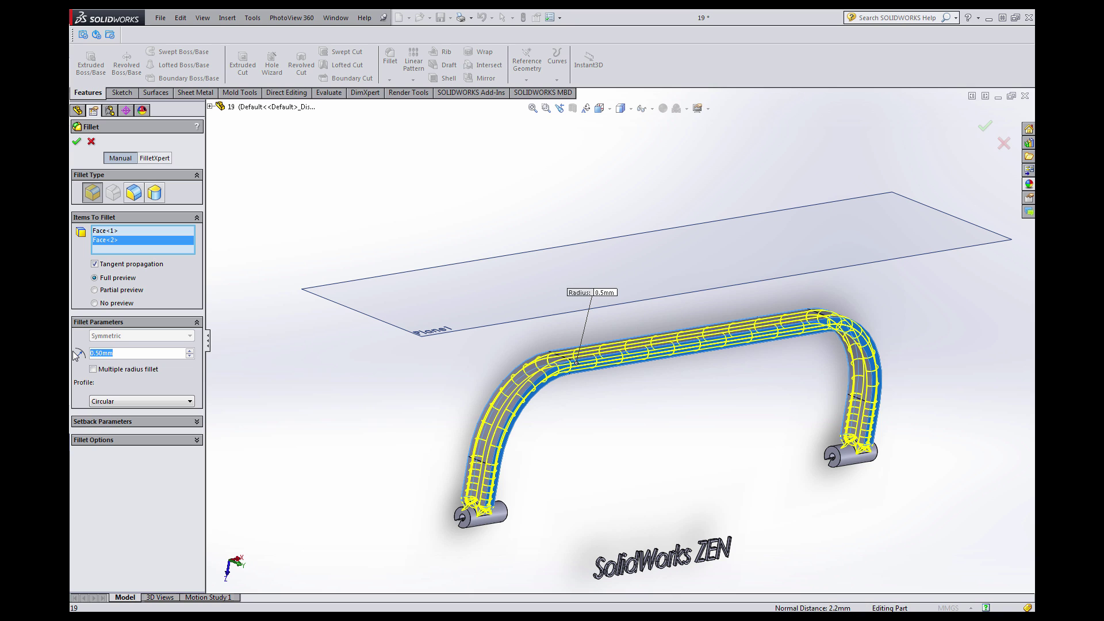
type("0.3")
key("Return")
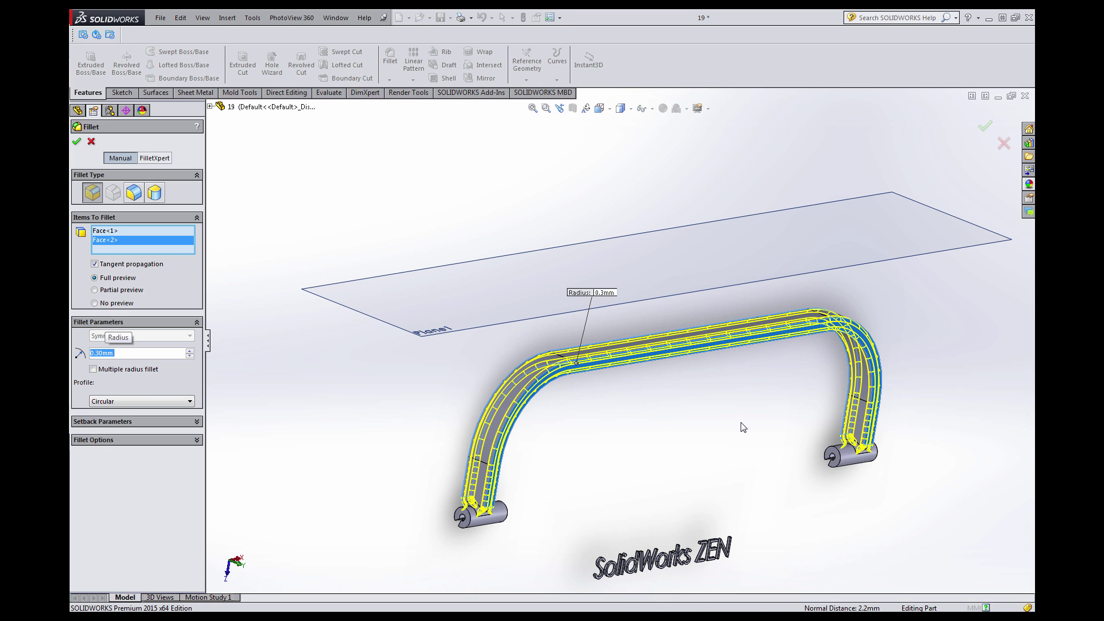
key("Return")
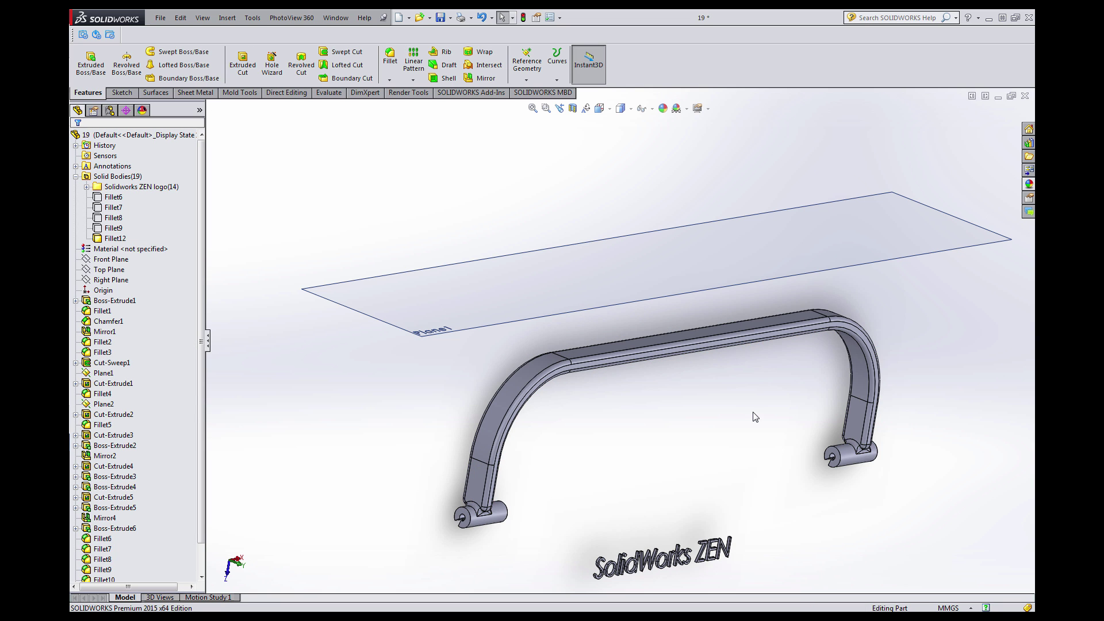
Show the four hidden solid bodies Fillet6 to Fillet9 so the whole case is displayed around the handle.
scroll(750, 415, "down", 2)
left_click(115, 227)
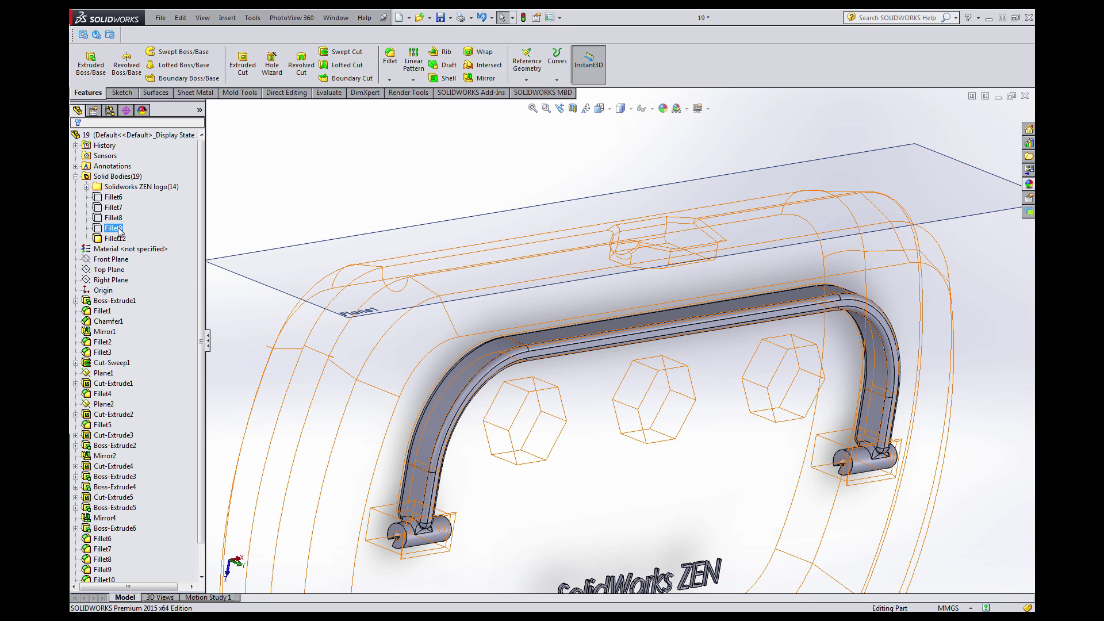
left_click(113, 207, "ctrl")
left_click(112, 199, "shift")
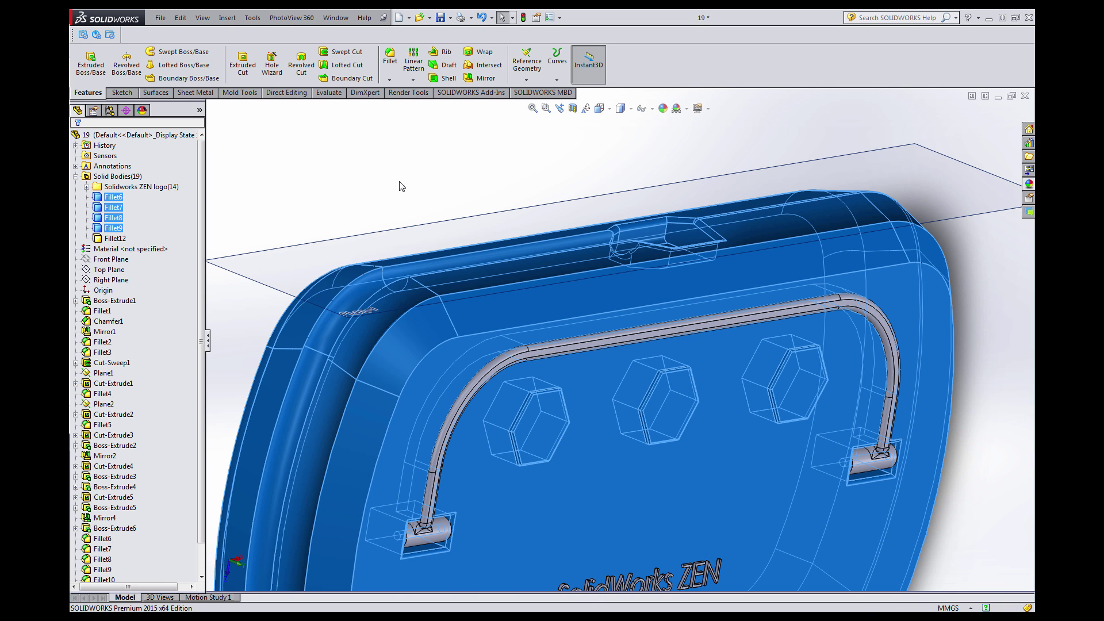
key("Escape")
scroll(587, 399, "up", 2)
middle_click_drag(589, 399, 747, 362)
scroll(631, 427, "up", 2)
mouse_move(633, 387)
middle_mouse_down()
mouse_move(700, 372)
mouse_move(639, 388)
middle_mouse_up()
scroll(589, 381, "up", 1)
scroll(589, 381, "down", 3)
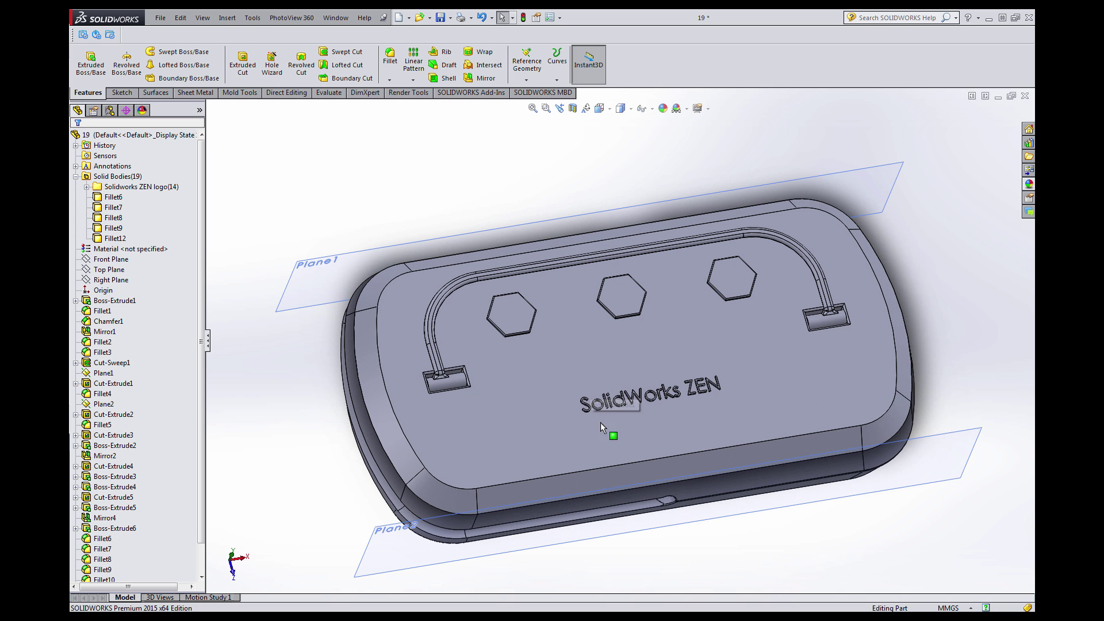
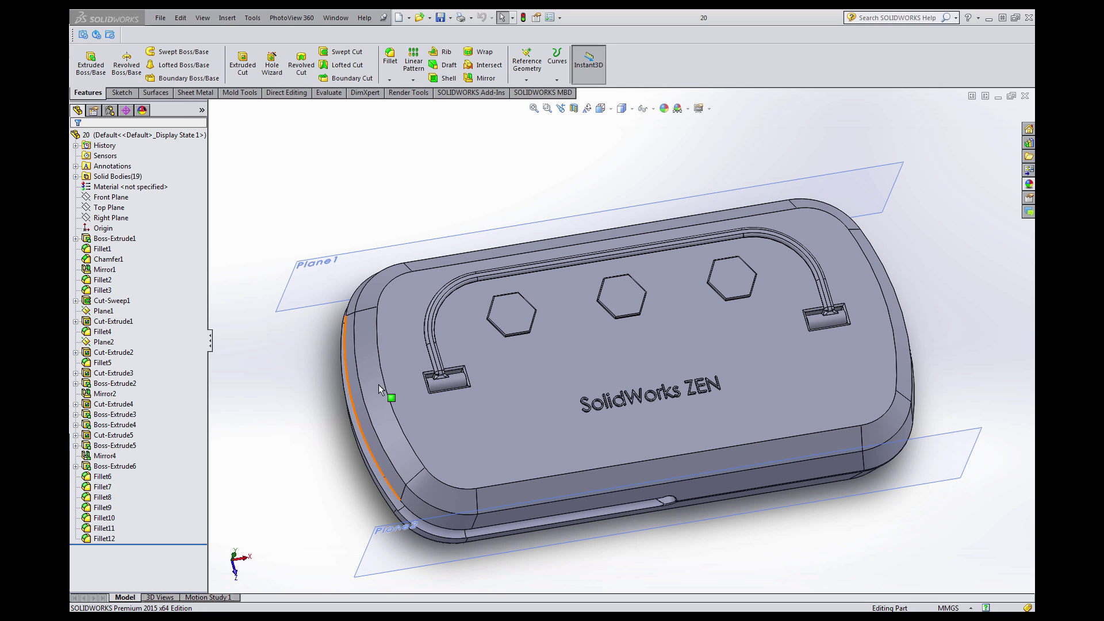
Start a new sketch on the flat top face of the left hexagonal boss beneath the handle.
scroll(552, 316, "down", 5)
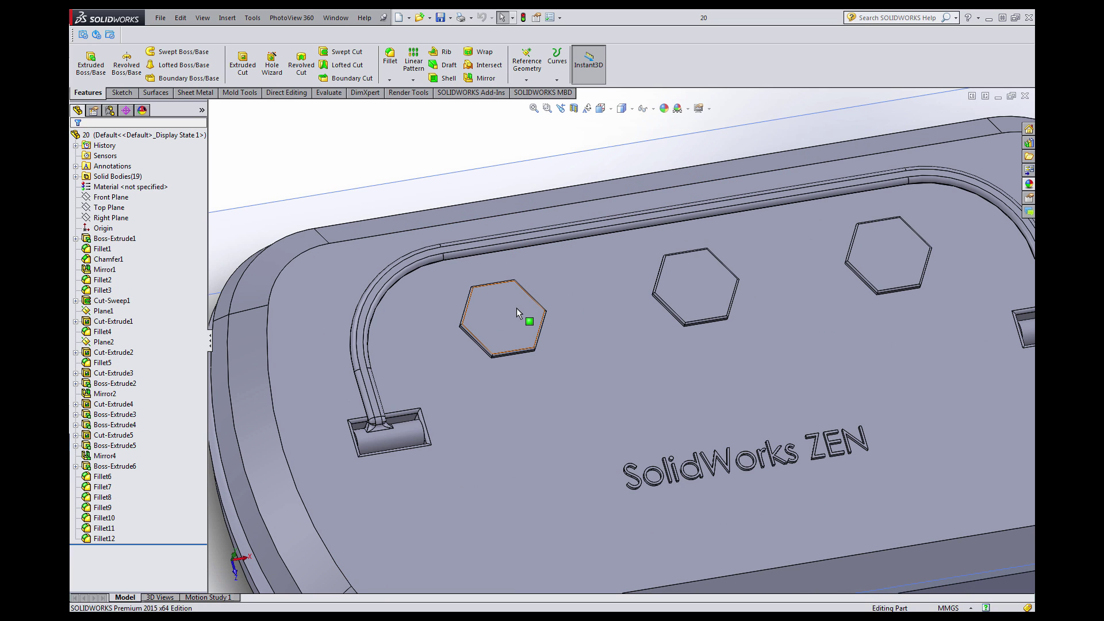
left_click(516, 308)
left_click(560, 273)
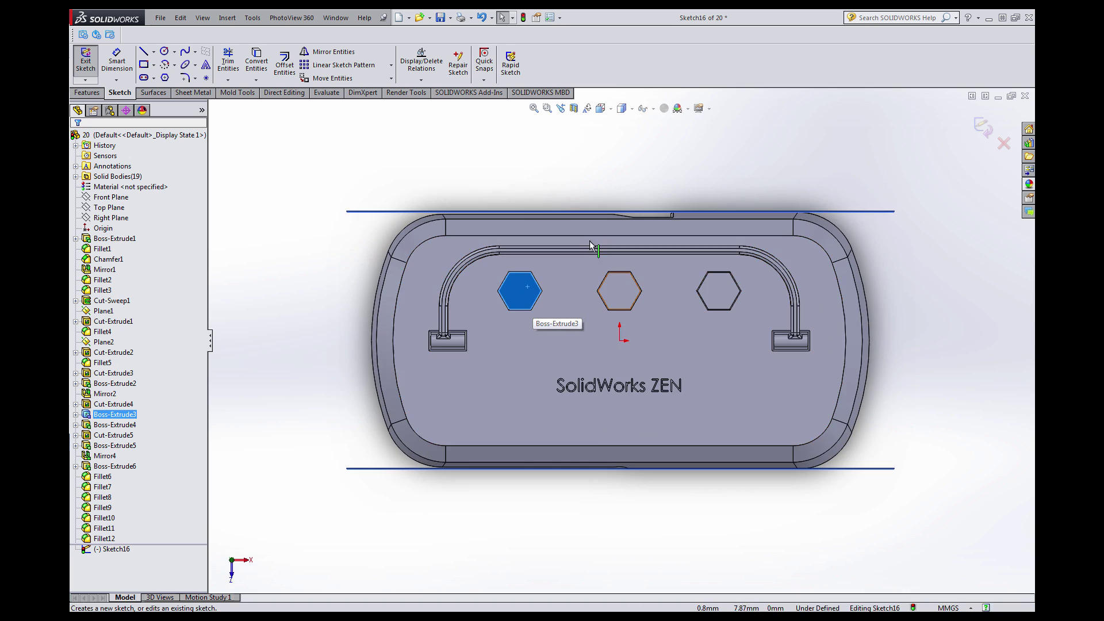
scroll(589, 240, "down", 8)
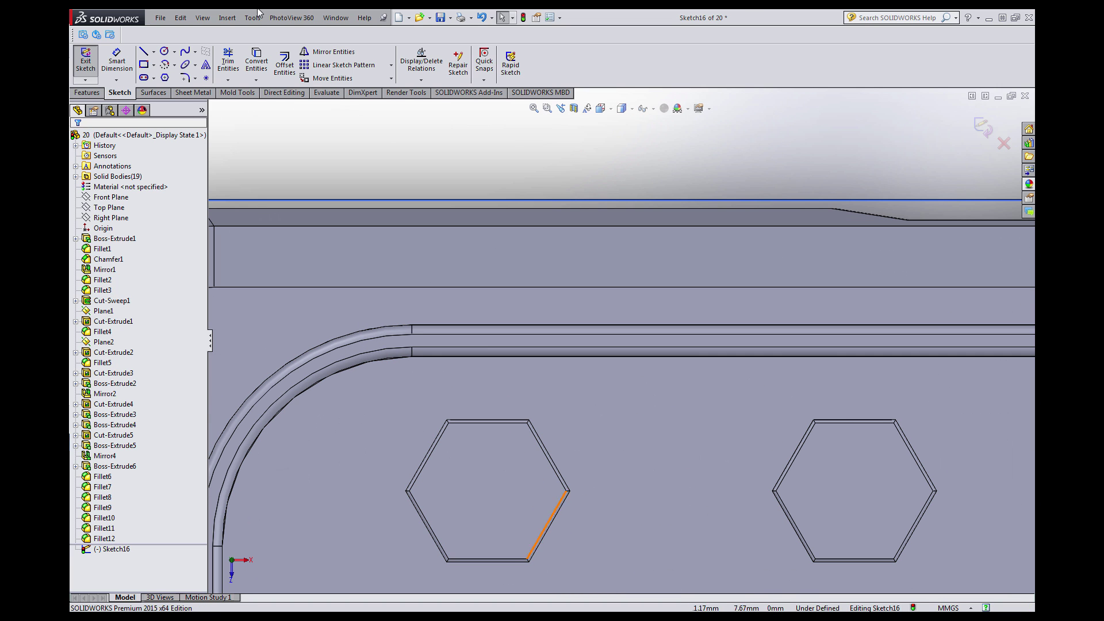
Draw a horizontal centerline from the left hexagon's inner left corner to the right hexagon's inner right corner.
left_click(154, 52)
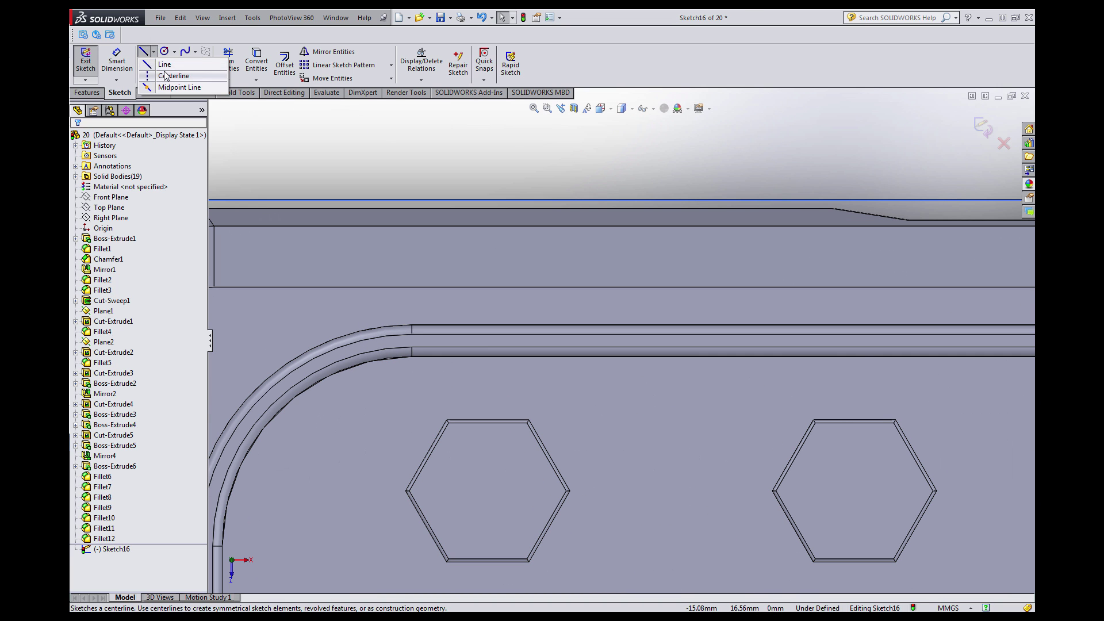
left_click(178, 77)
scroll(454, 500, "down", 5)
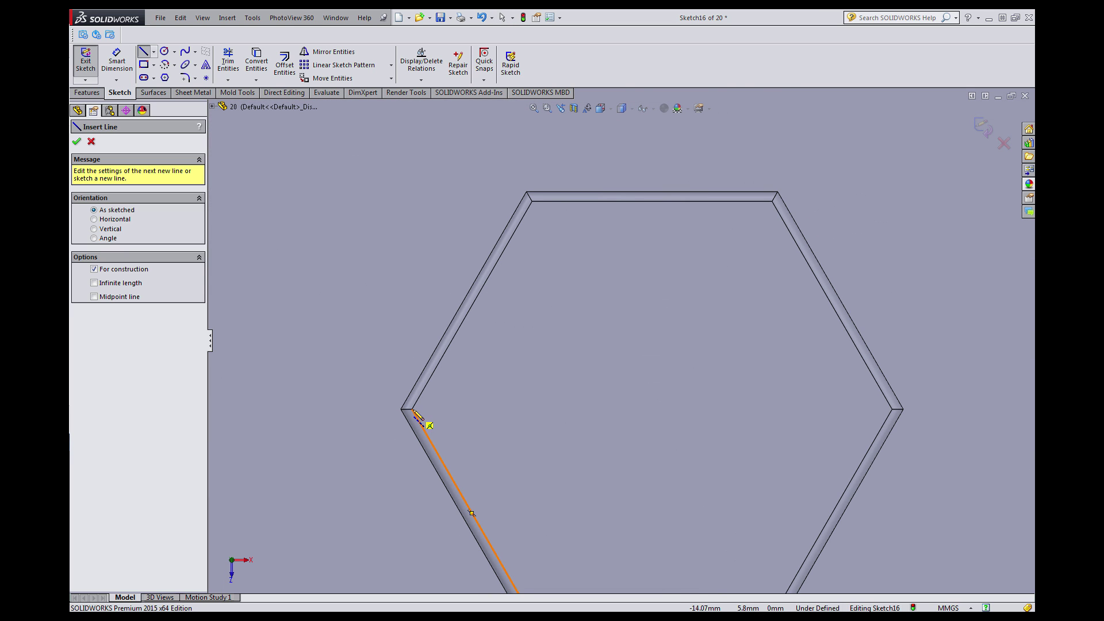
left_click(411, 408)
scroll(710, 434, "up", 8)
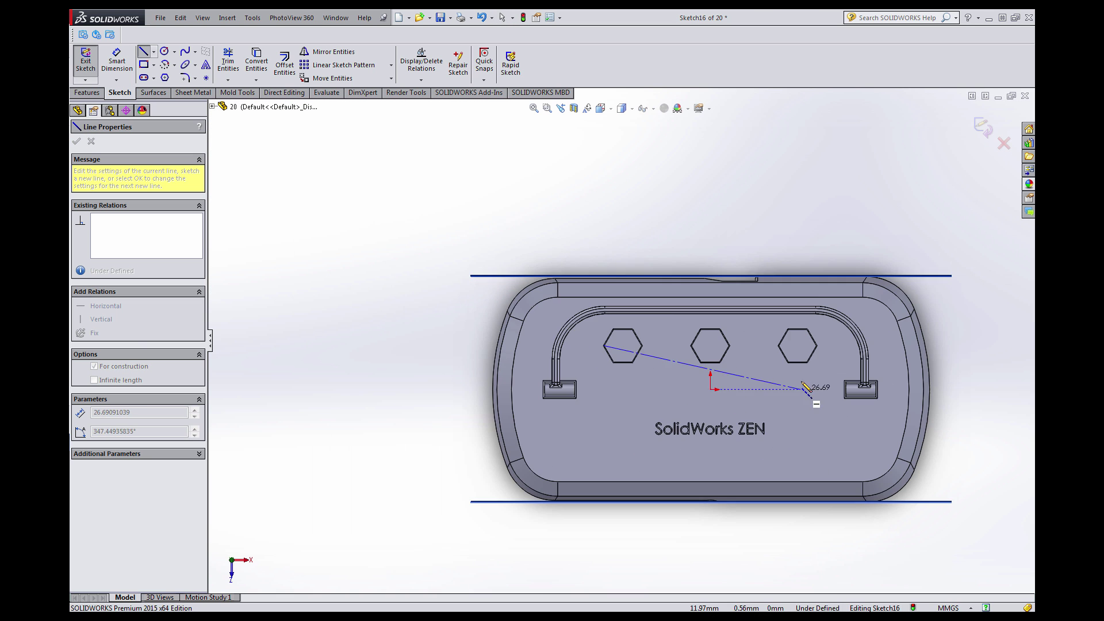
scroll(771, 327, "down", 8)
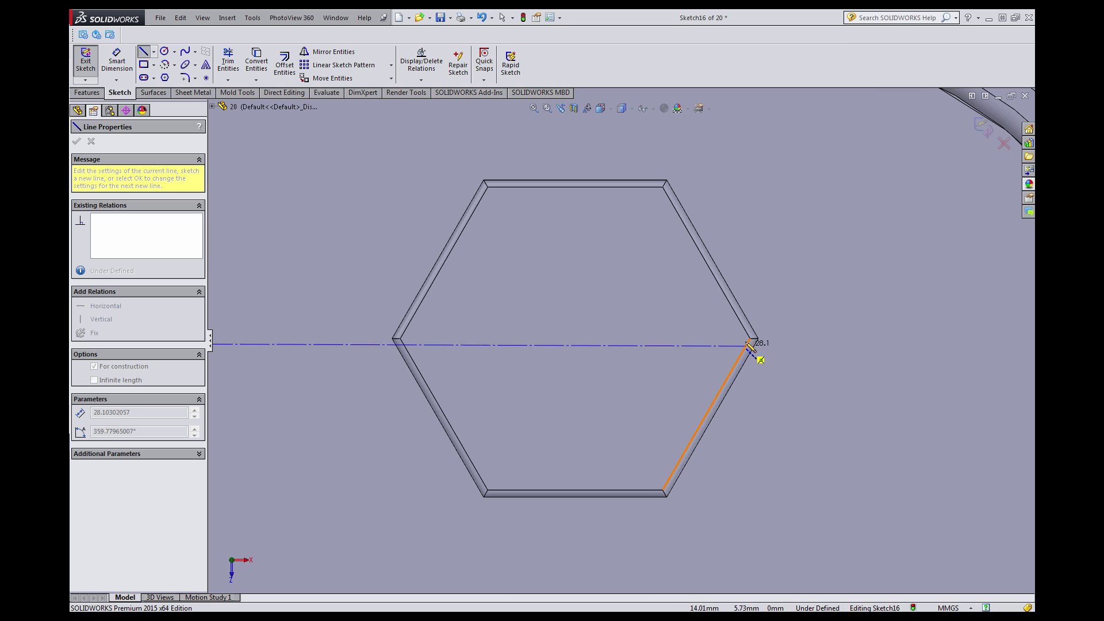
left_click(749, 338)
scroll(560, 369, "up", 8)
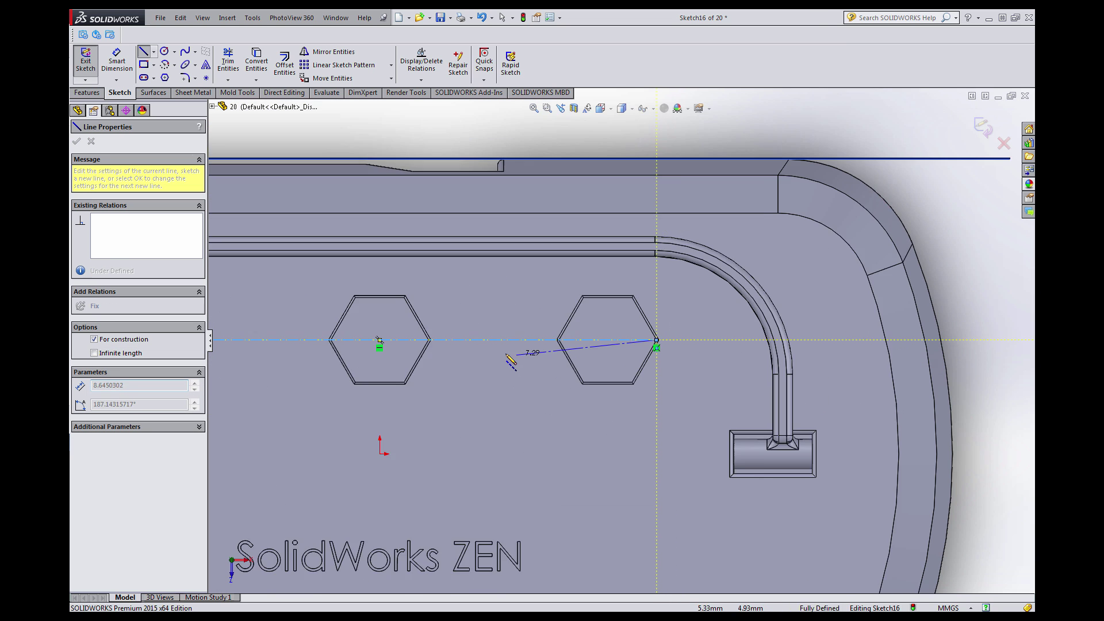
key("Escape")
Draw a vertical centerline across the left hexagon between the midpoints of its inner lower and upper edges.
scroll(451, 358, "up", 3)
scroll(560, 323, "down", 8)
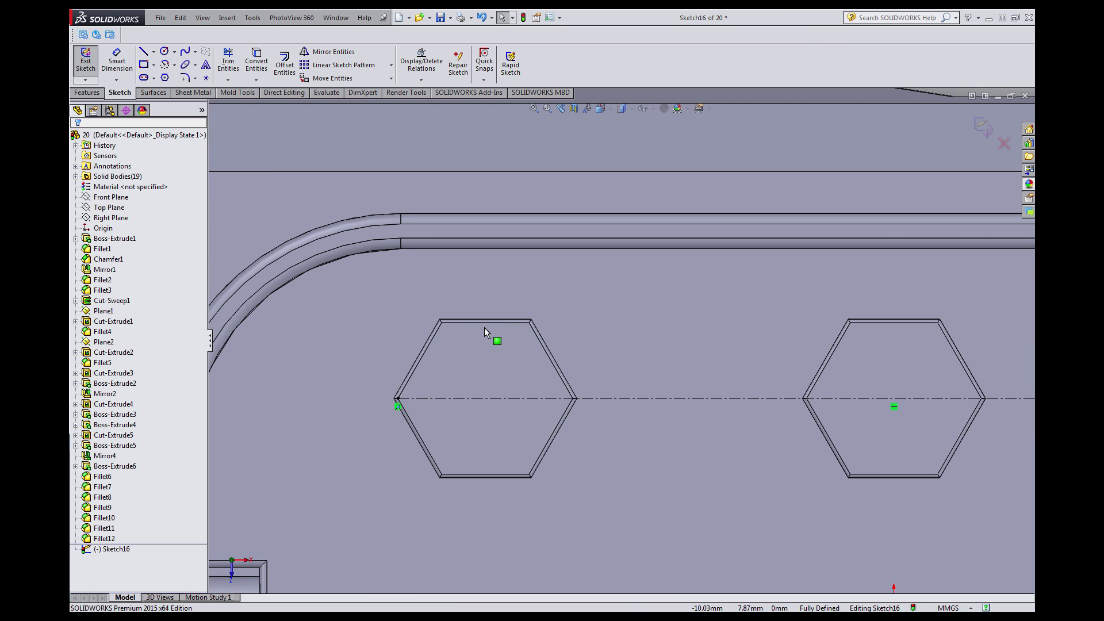
left_click(153, 52)
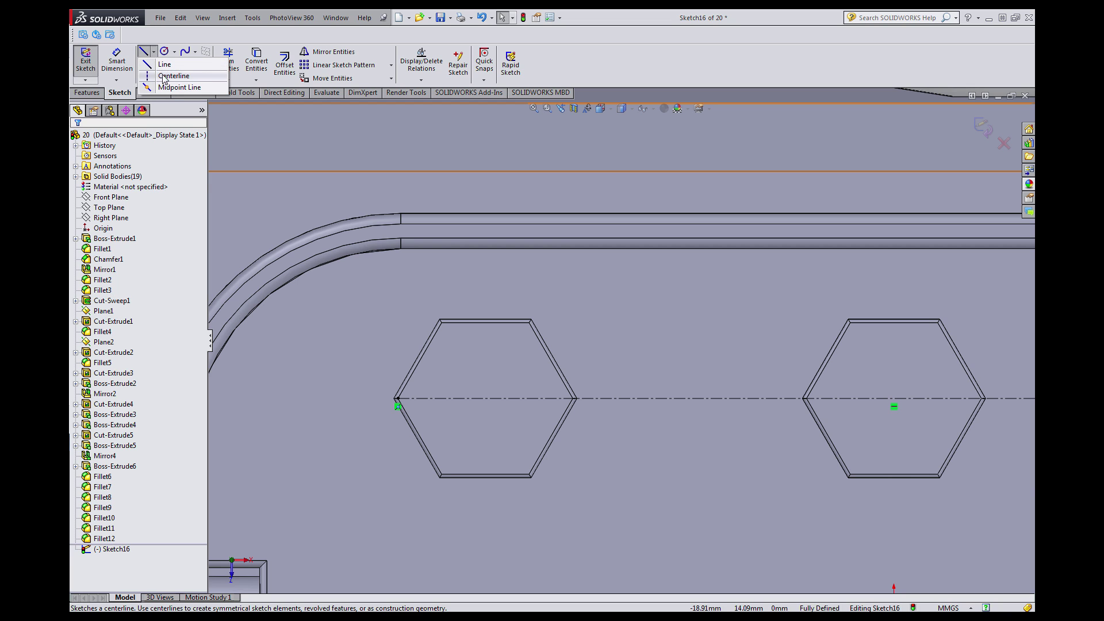
left_click(175, 71)
scroll(477, 440, "down", 3)
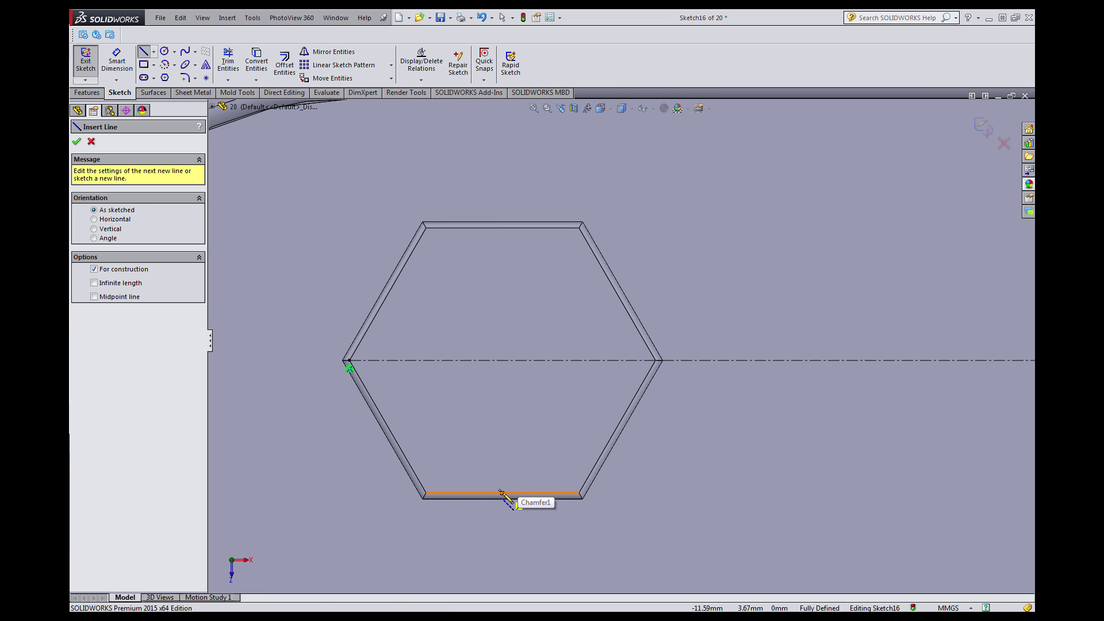
left_click(502, 492)
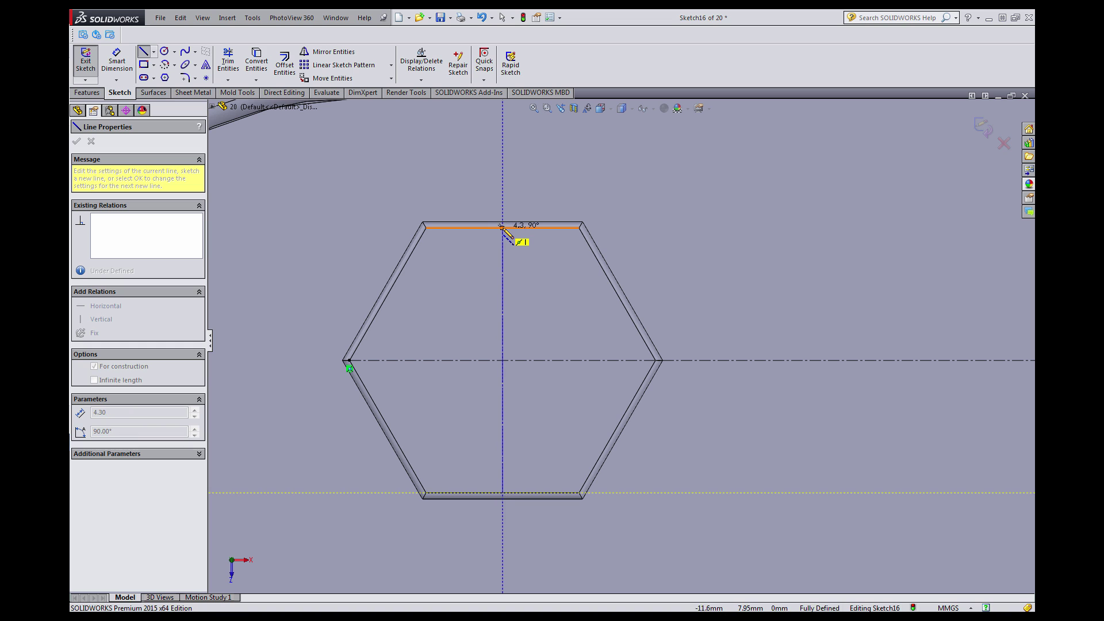
left_click(501, 227)
key("Escape")
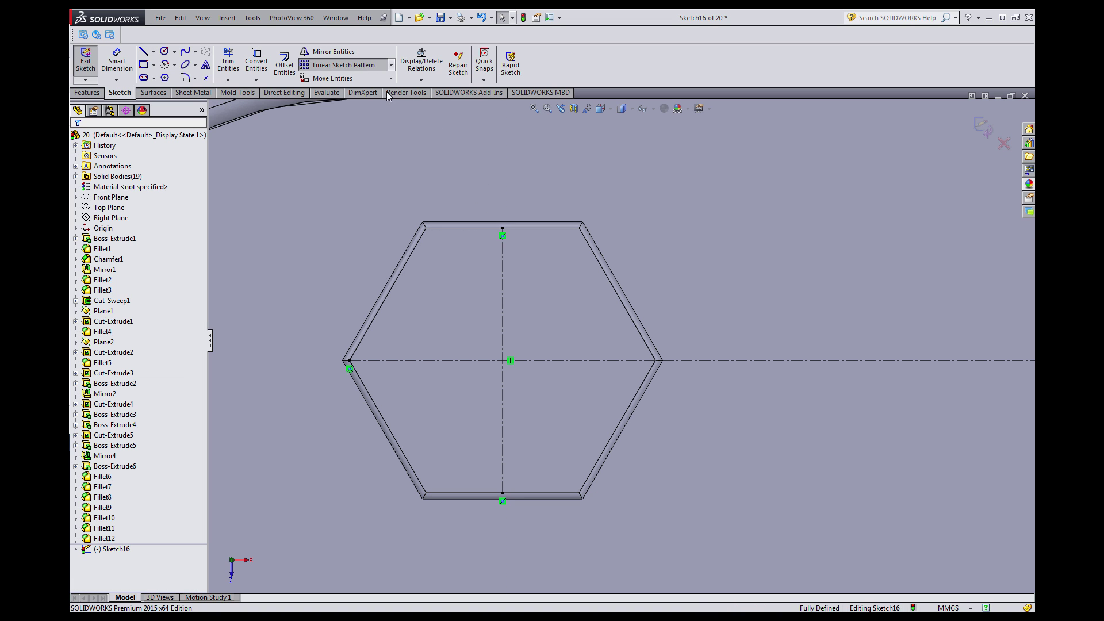
Pattern the vertical centerline linearly along the X-axis with 3 instances at 11.6 mm spacing.
left_click(502, 260)
scroll(763, 339, "up", 9)
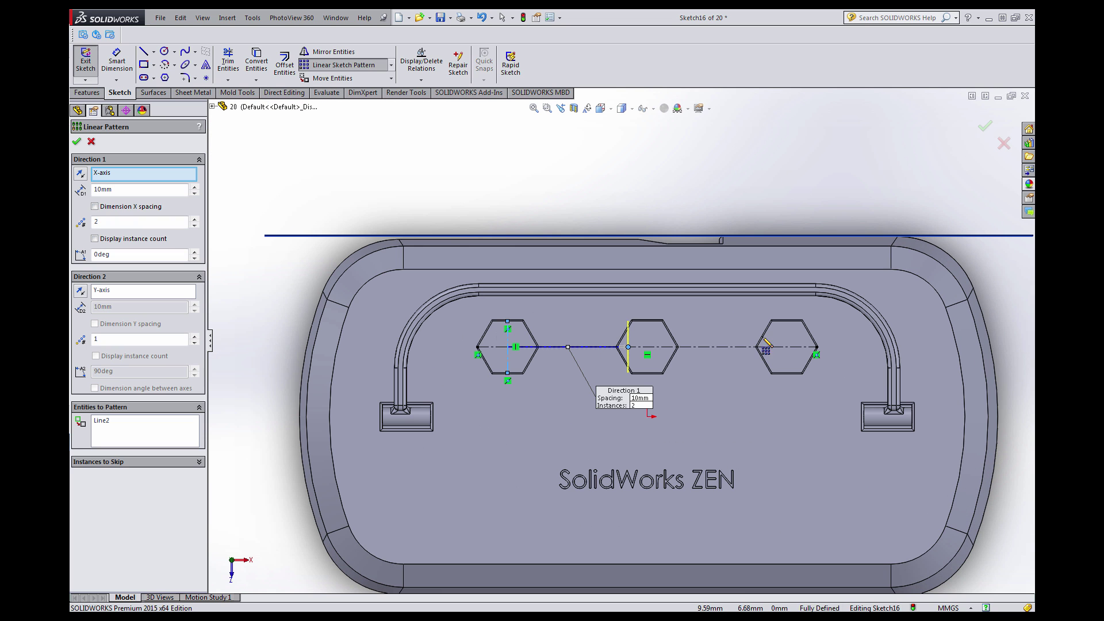
left_click(194, 219)
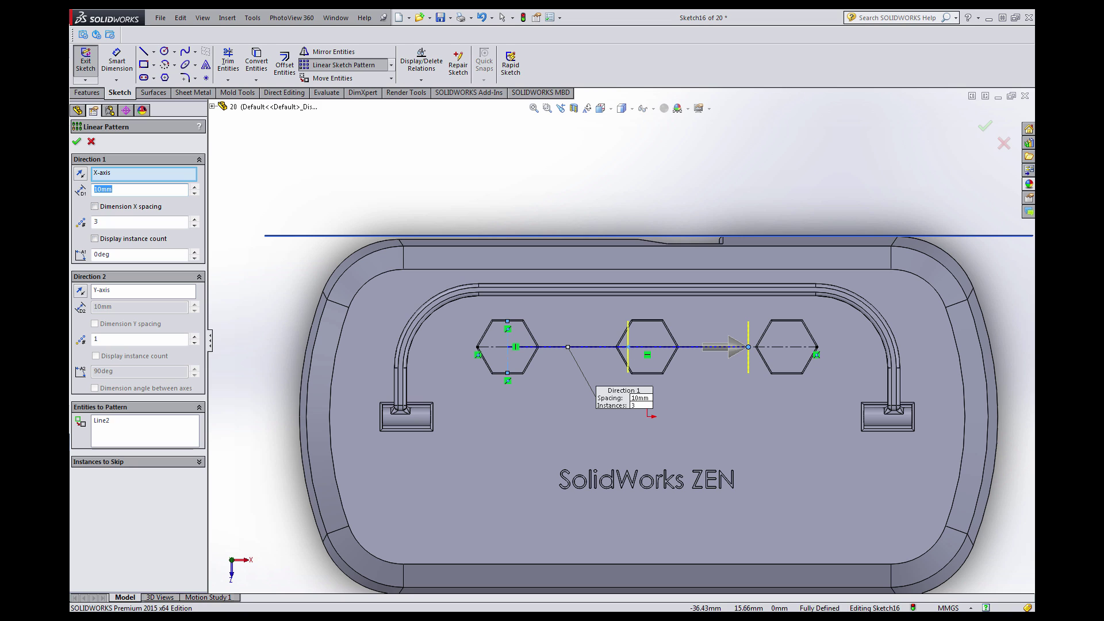
type("11.6")
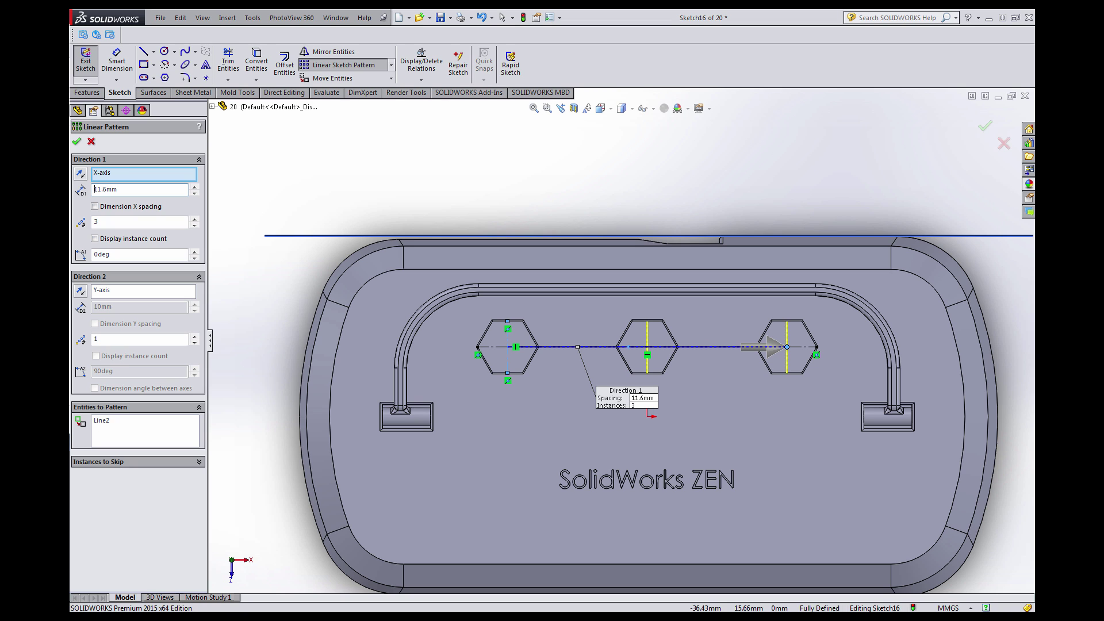
left_click(76, 142)
Apply a Fix relation to the patterned vertical centerlines in the middle and right hexagons.
scroll(648, 363, "down", 5)
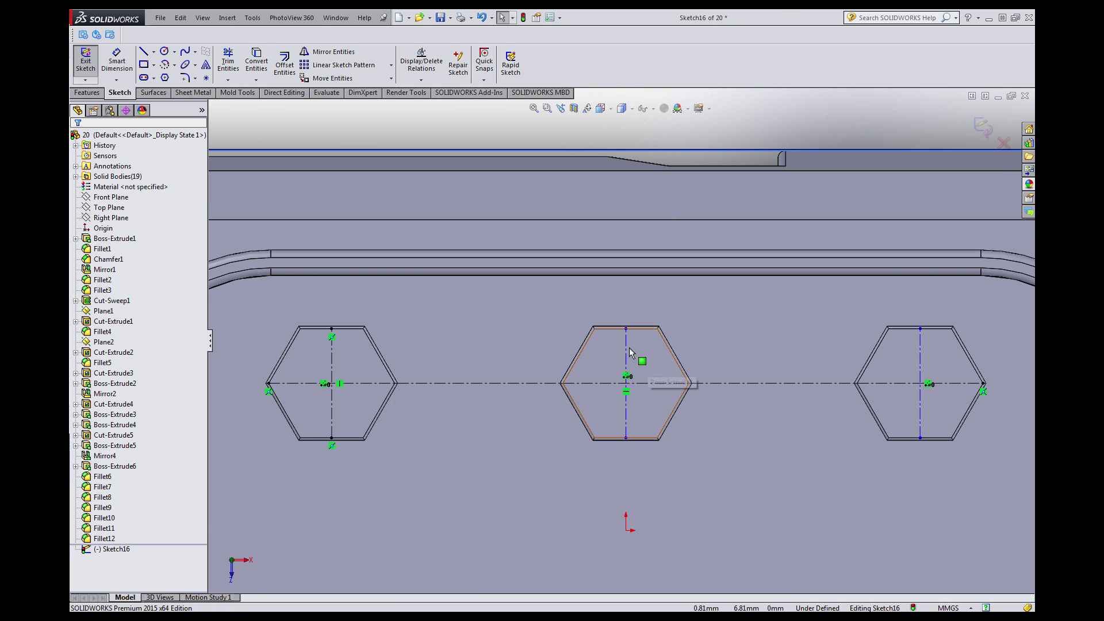
left_click(921, 351)
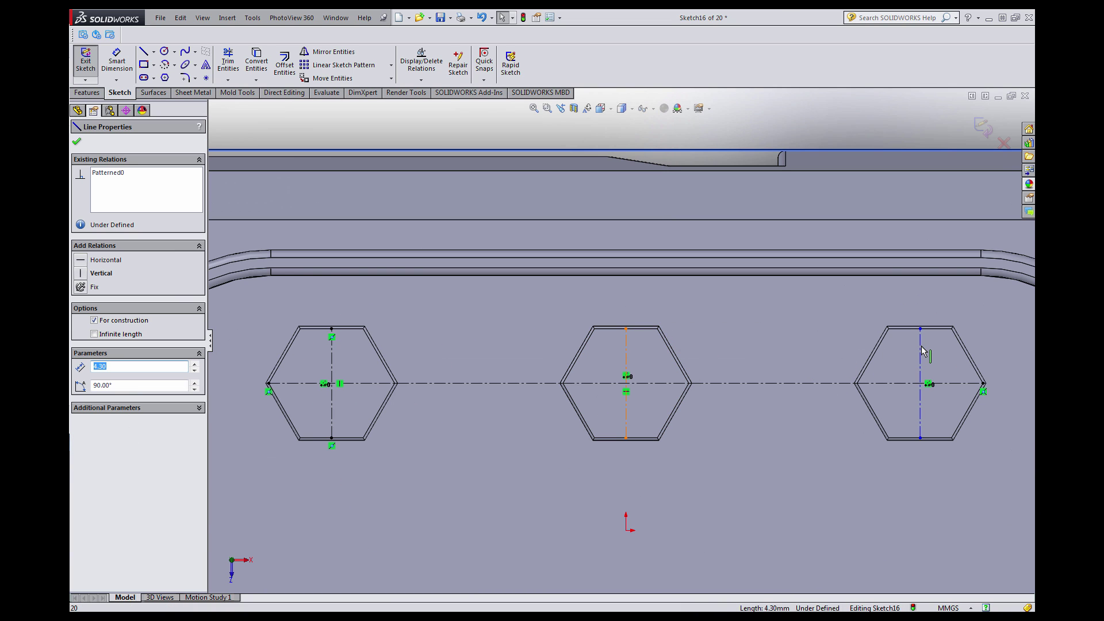
left_click(920, 347, "ctrl")
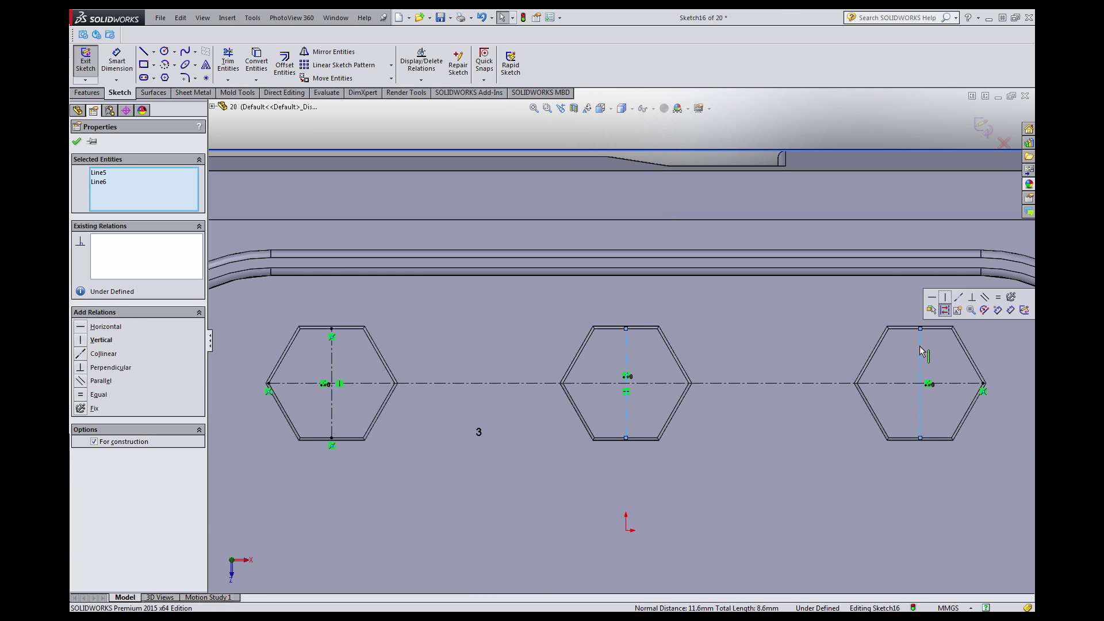
left_click(1011, 296)
scroll(671, 178, "up", 3)
left_click(505, 401)
Sketch an upright corner rectangle of about 0.95 by 2.78 mm across both centerlines inside the left hexagon.
scroll(482, 347, "down", 6)
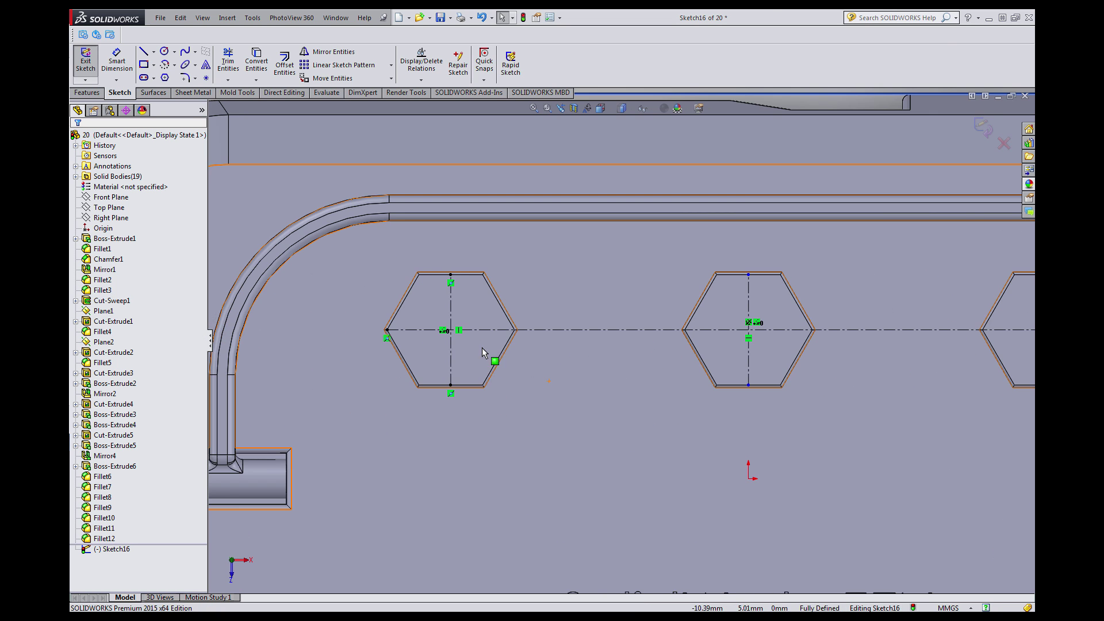
scroll(416, 281, "down", 3)
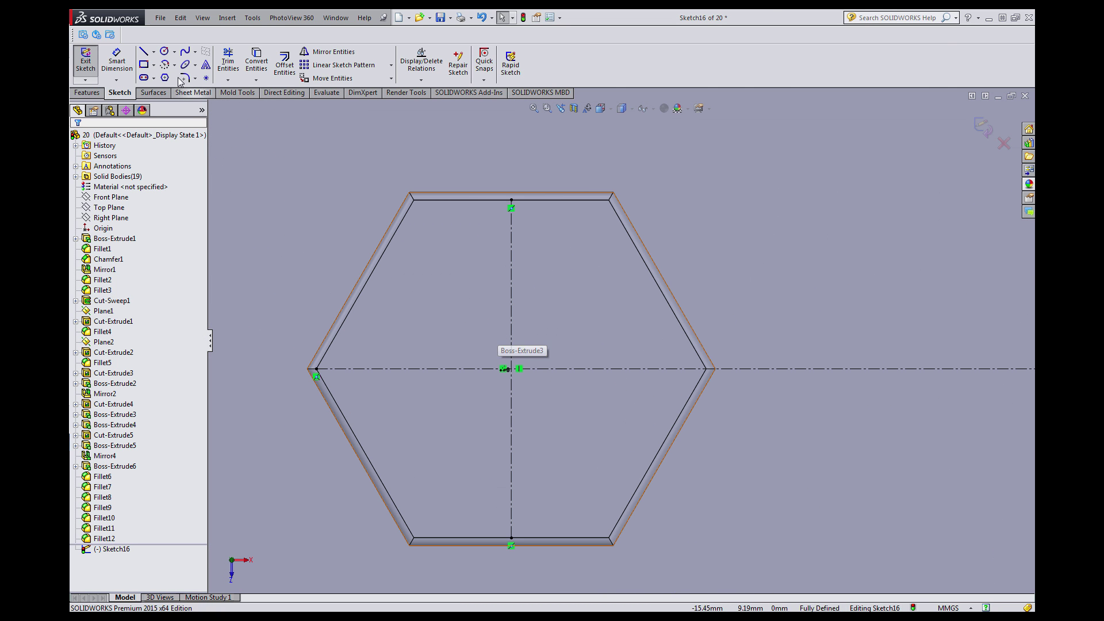
left_click(144, 64)
left_click(473, 263)
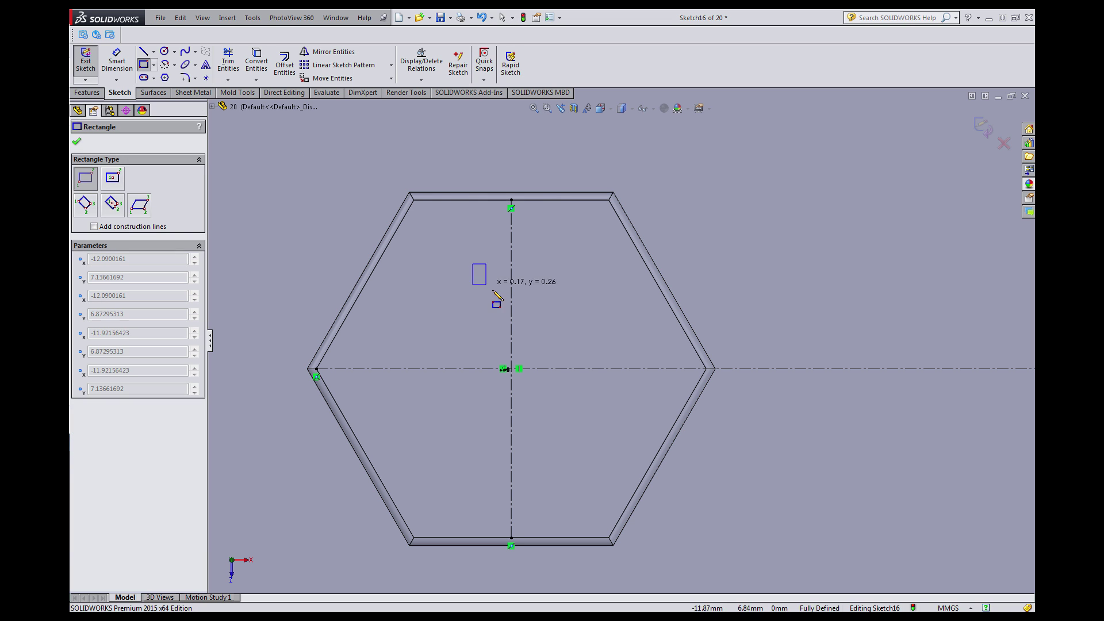
left_click(547, 481)
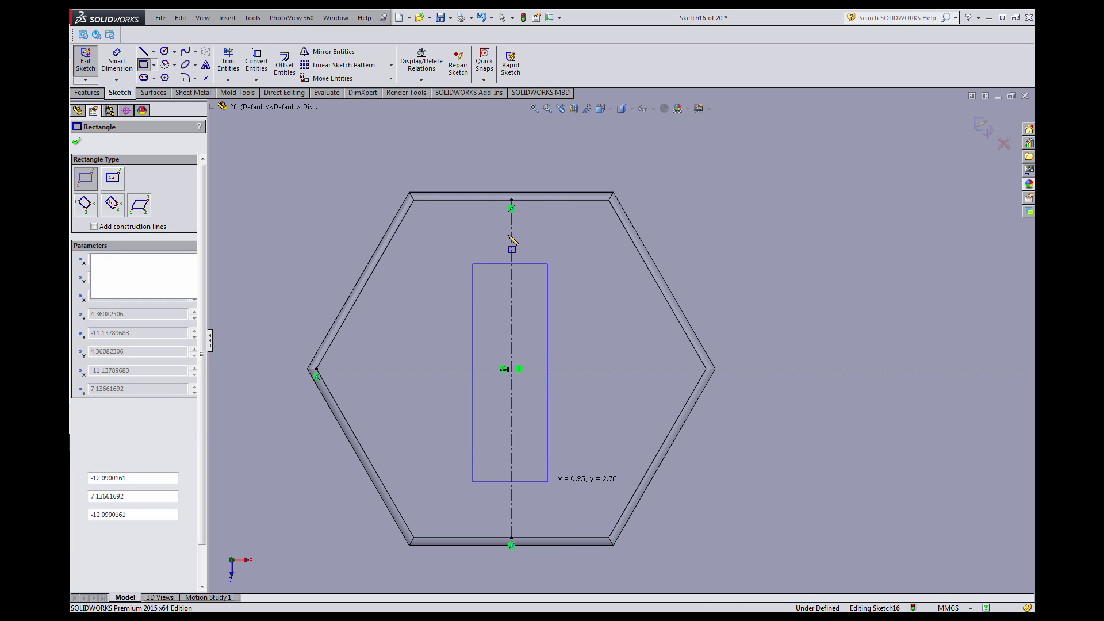
Dimension the rectangle in the left hexagon to 3 mm high and 1 mm wide.
left_click(118, 62)
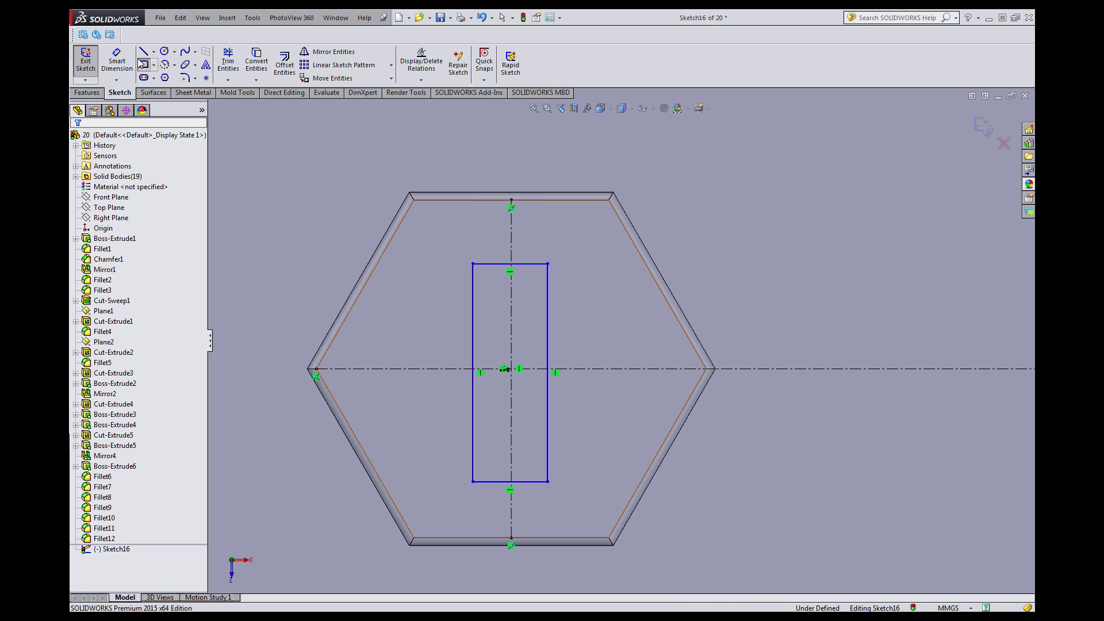
left_click(451, 312)
left_click(428, 327)
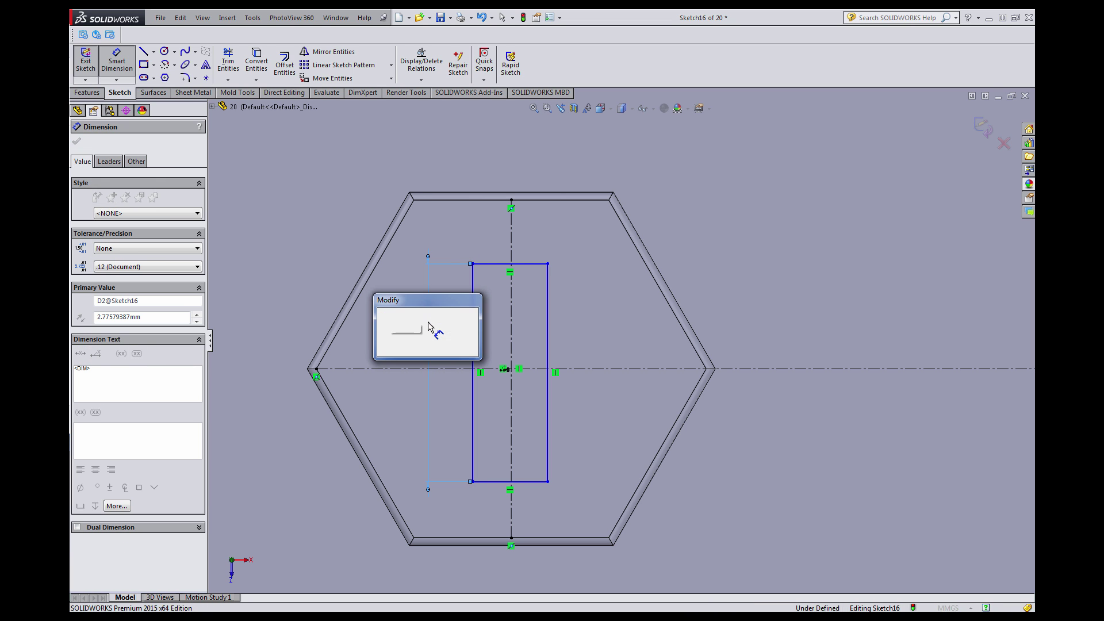
key("Return")
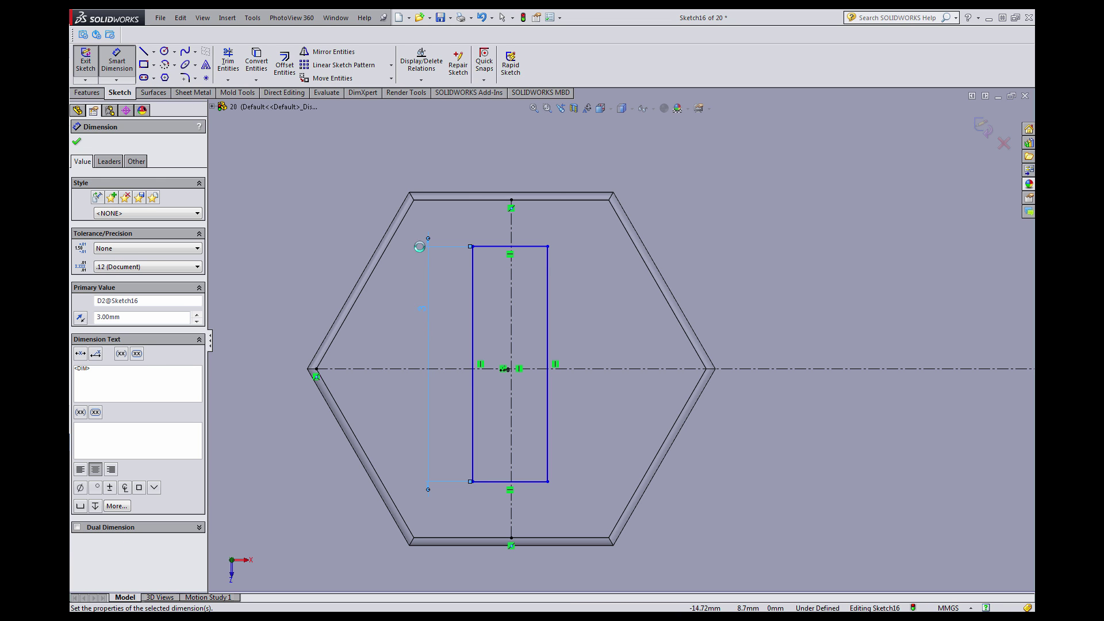
left_click(495, 246)
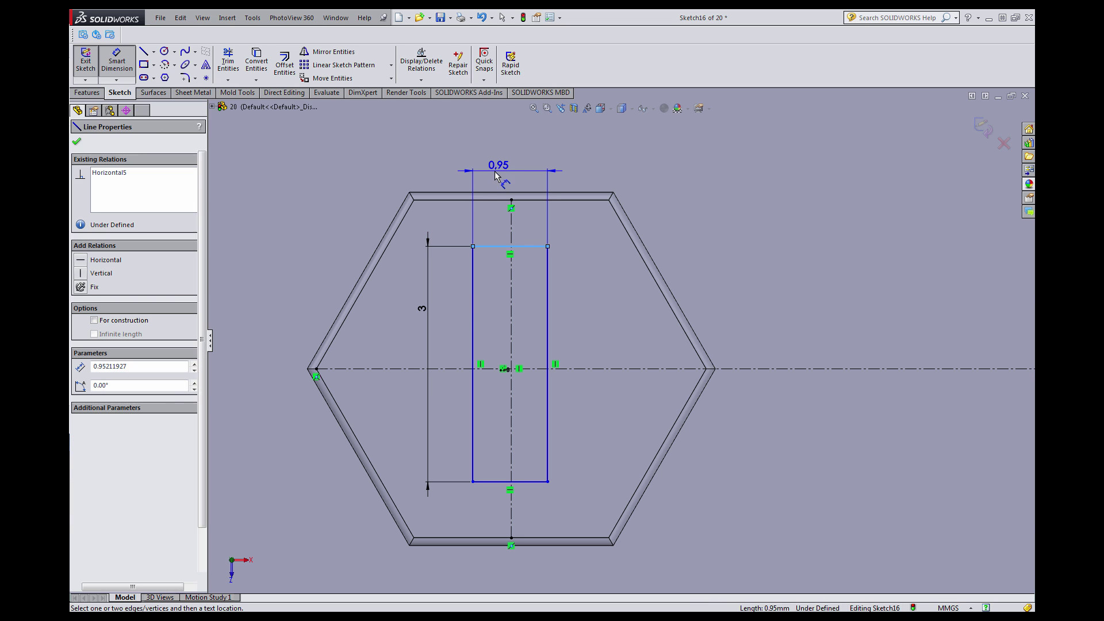
left_click(483, 192)
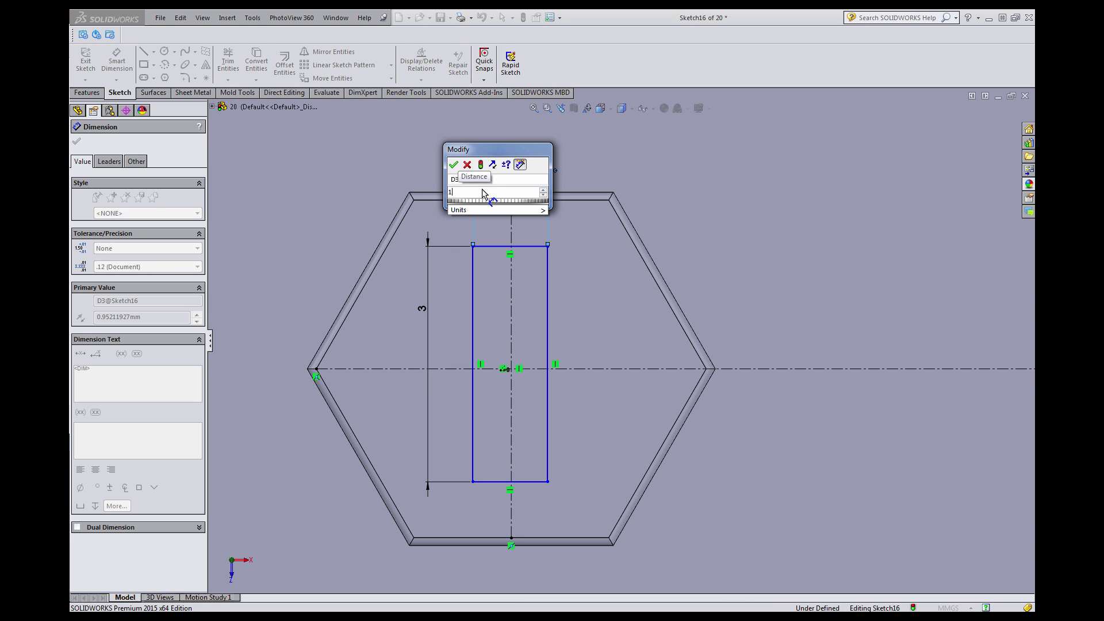
key("Return")
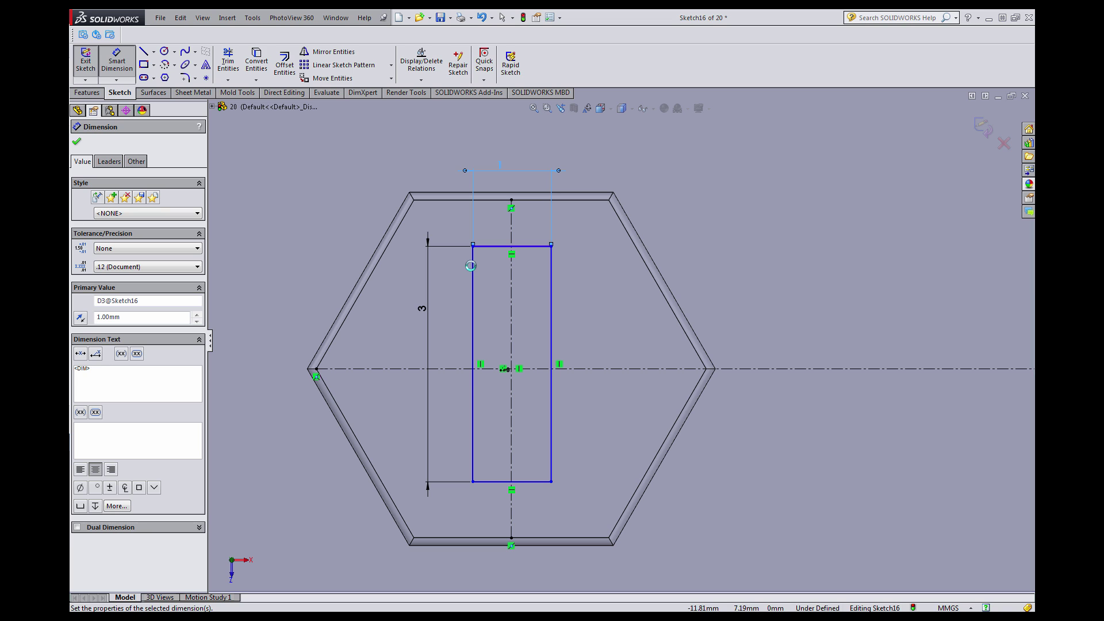
Set the distance between the rectangle's left side and the left hexagon's vertical centerline to 0.5 mm.
left_click(472, 272)
left_click(511, 278)
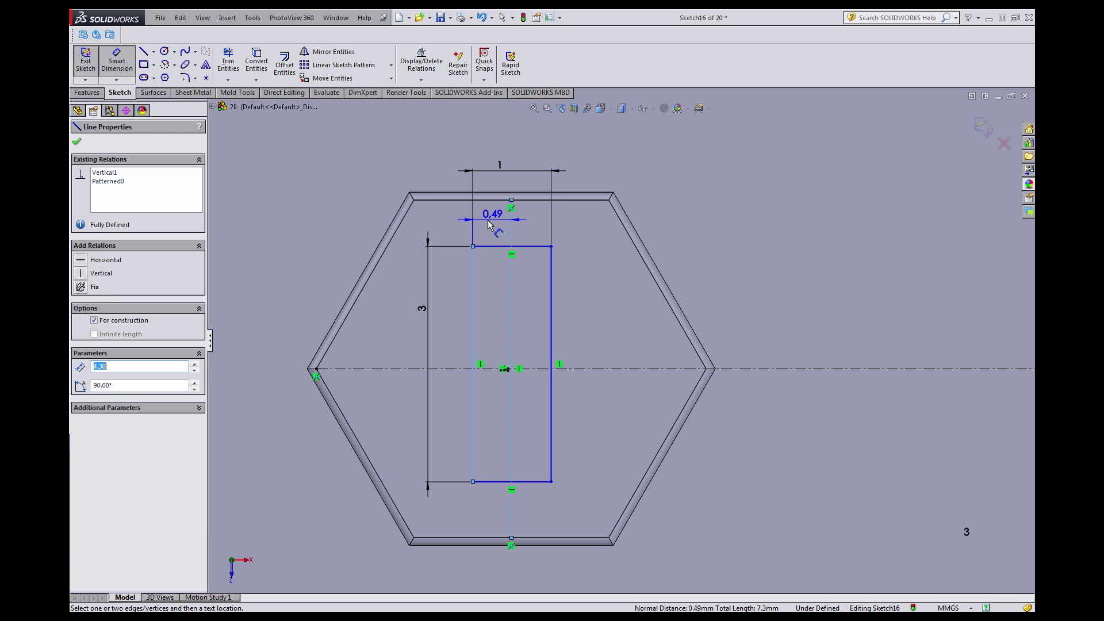
left_click(485, 223)
type("0.5")
key("Return")
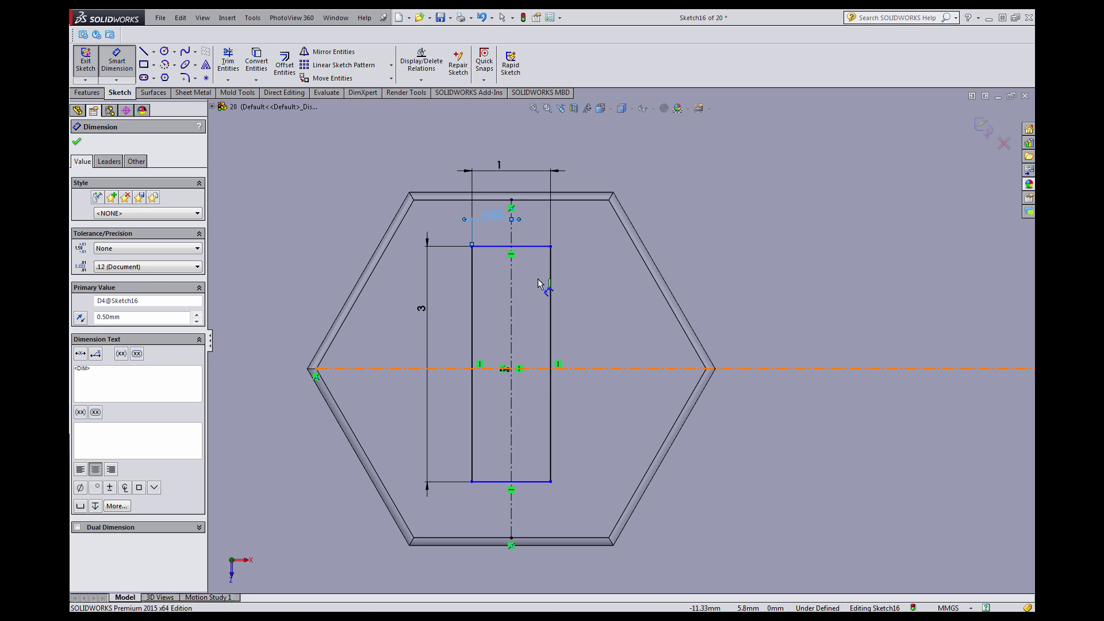
Set the distance between the upper side of the left hexagon's rectangle and the horizontal centerline to 1.5 mm.
left_click(566, 368)
left_click(531, 247)
left_click(579, 294)
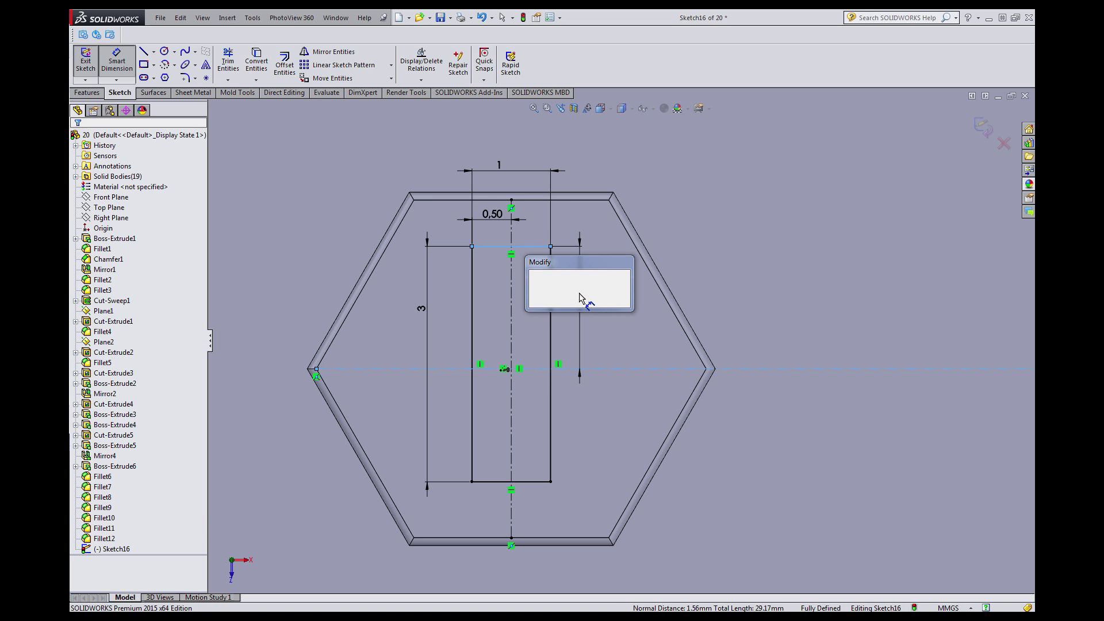
key("Return")
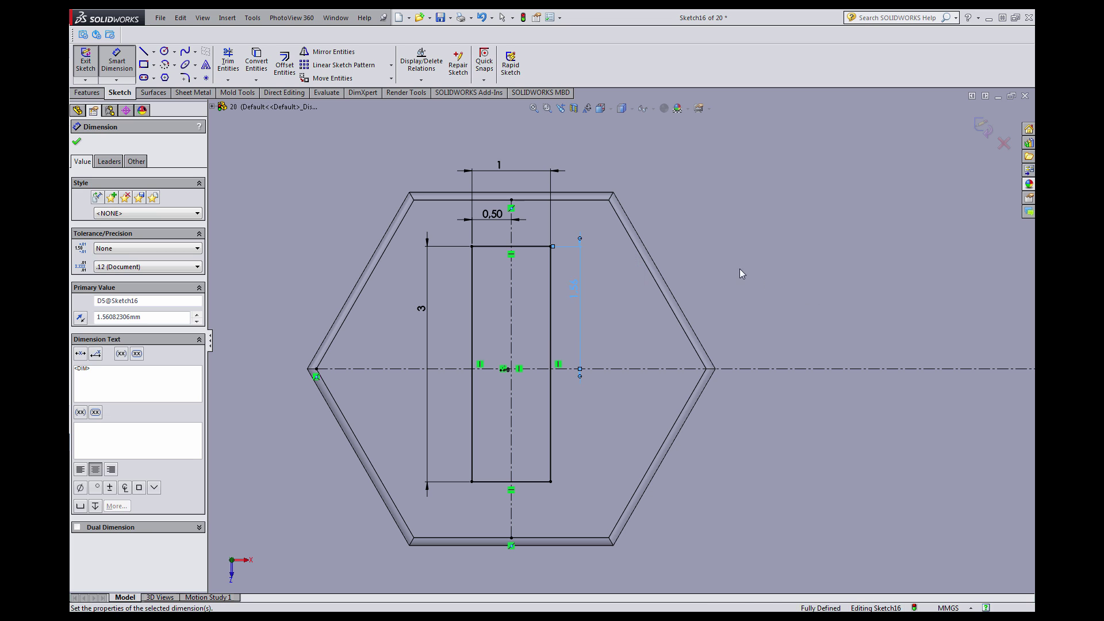
Sketch an upright corner rectangle of about 0.79 by 2.16 mm beside the vertical centerline inside the middle hexagon, crossing the horizontal centerline.
scroll(803, 315, "up", 5)
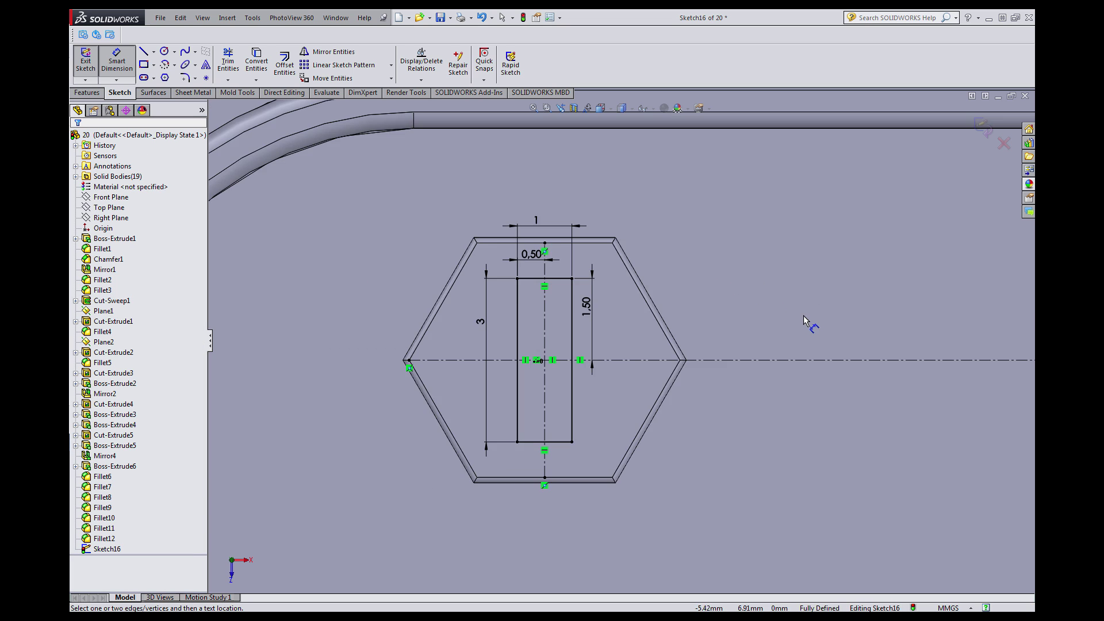
scroll(841, 357, "down", 3)
scroll(689, 315, "down", 1)
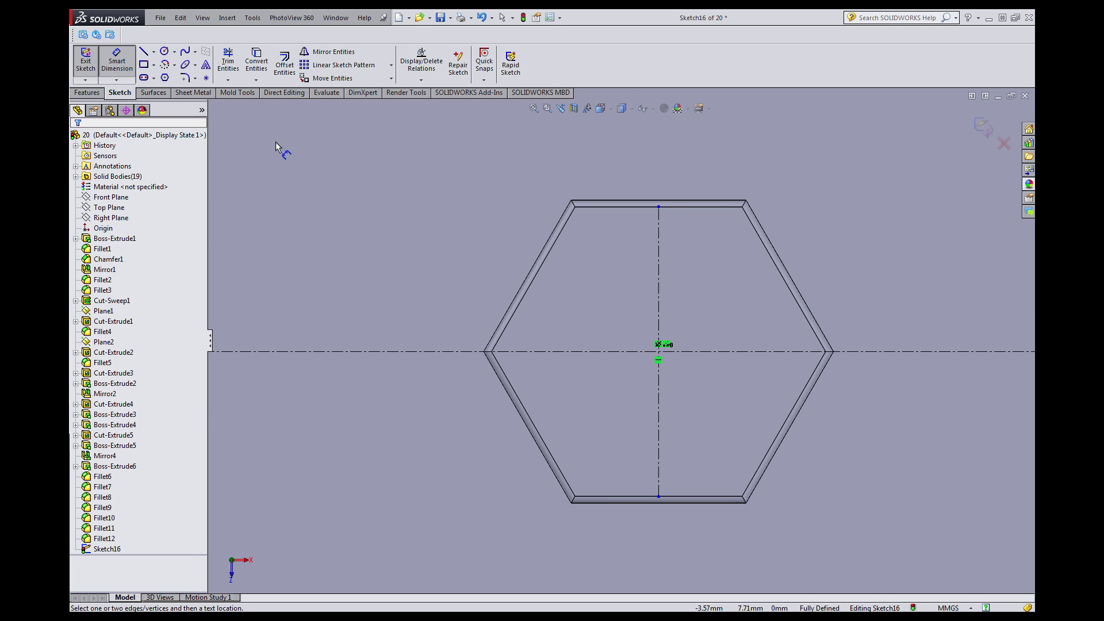
key("Return")
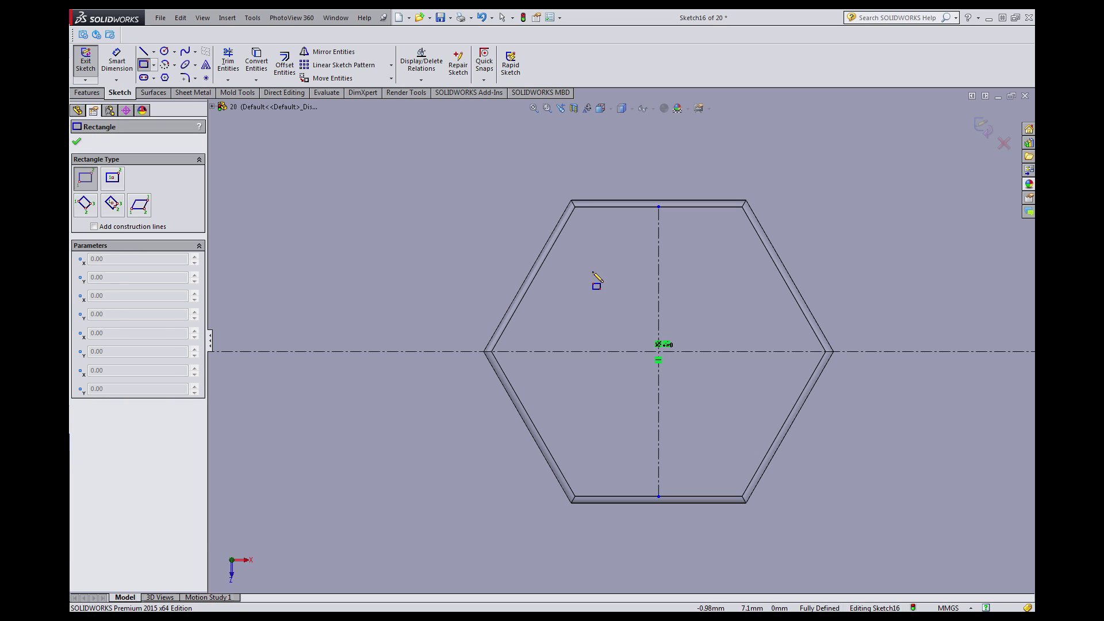
left_click(592, 270)
key("Escape")
scroll(605, 281, "down", 6)
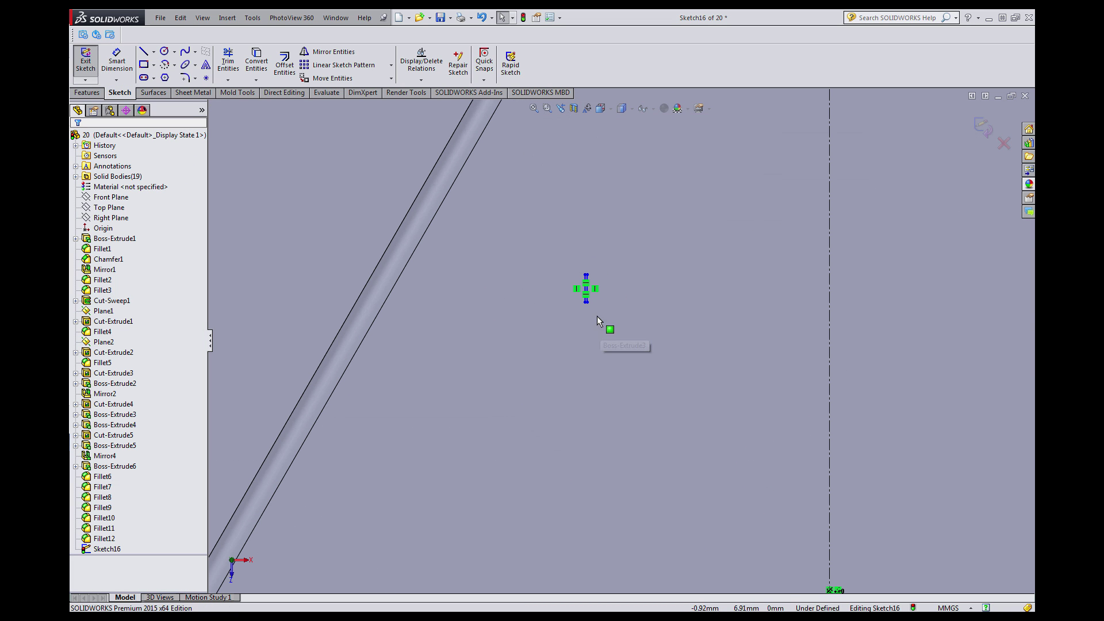
left_click_drag(587, 302, 688, 587)
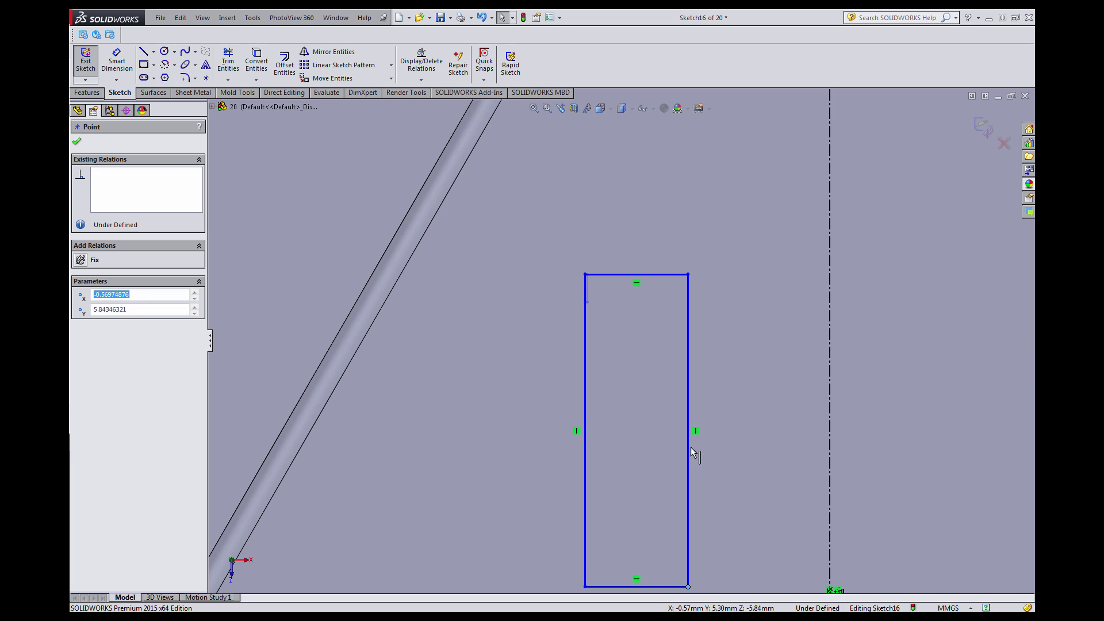
scroll(691, 447, "up", 4)
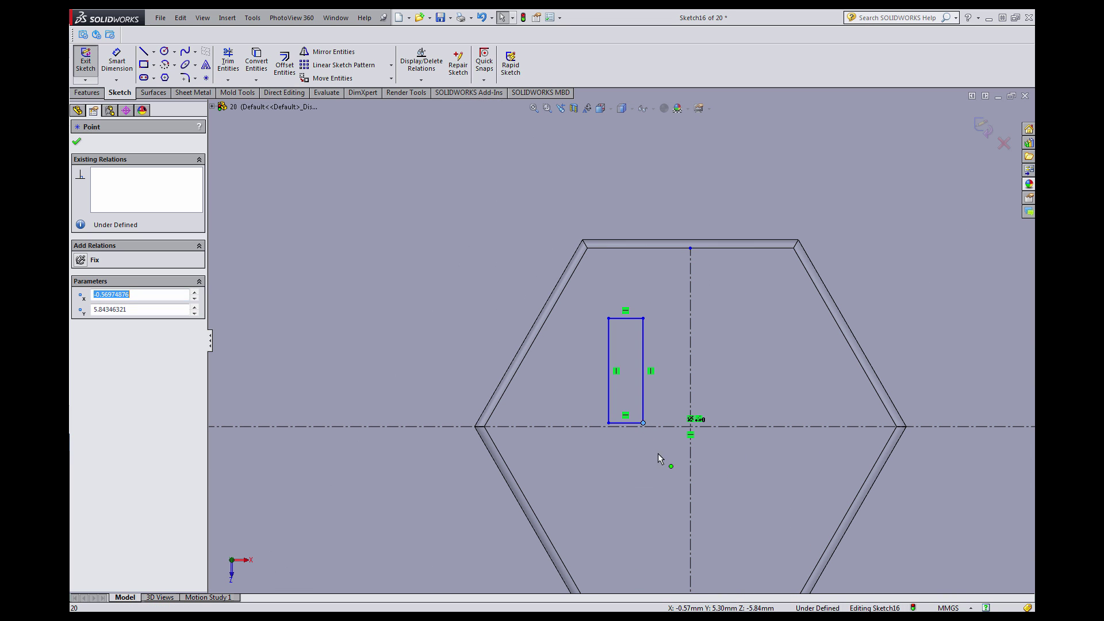
left_click_drag(659, 458, 675, 498)
key("Escape")
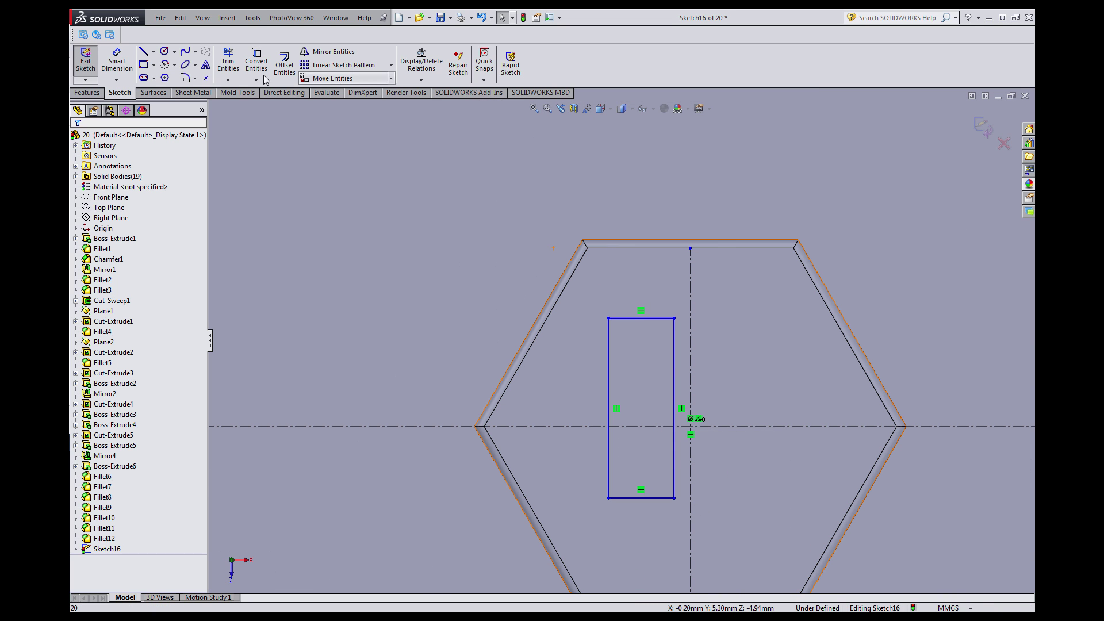
Dimension the middle hexagon's rectangle to 1 mm wide and shift it clear to the left of the vertical centerline.
left_click(121, 71)
left_click(646, 319)
left_click(648, 282)
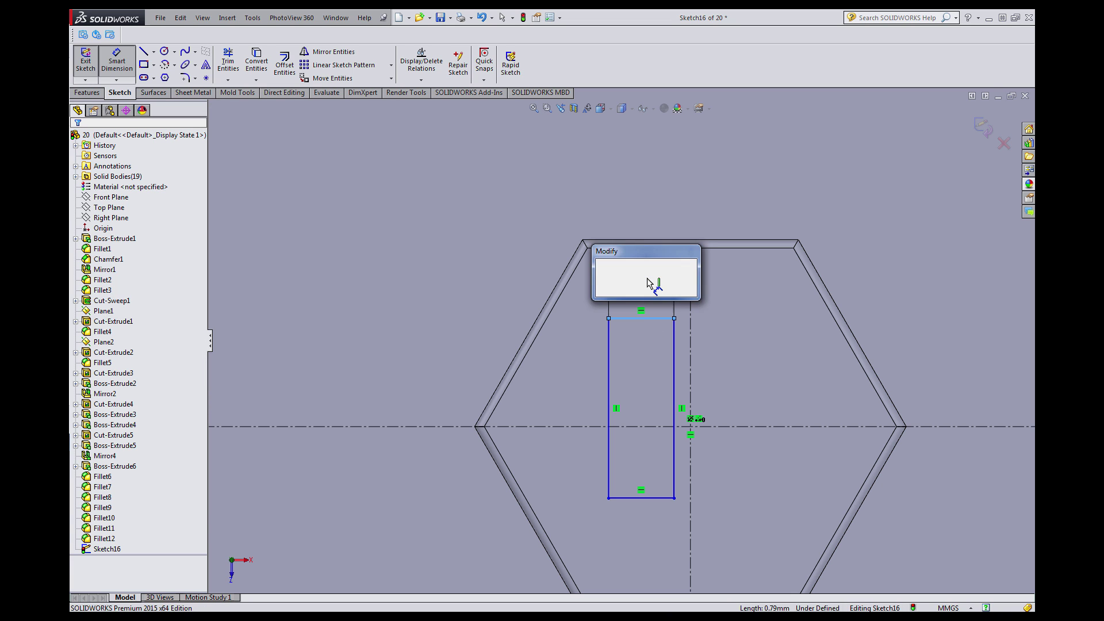
type("1.00mm")
key("Return")
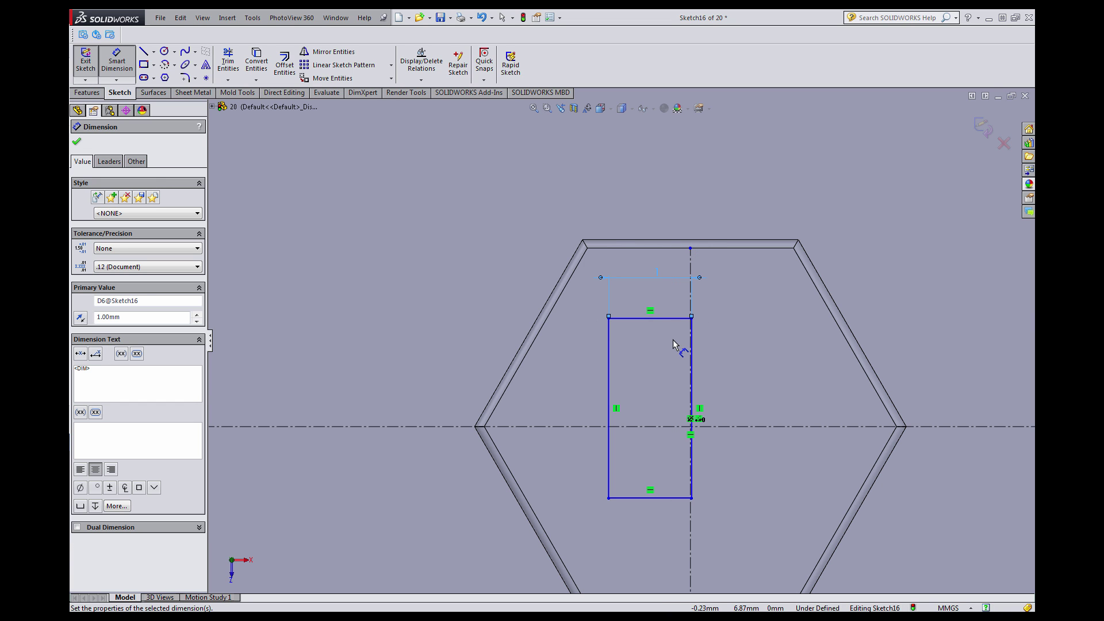
key("Escape")
left_click_drag(692, 351, 668, 349)
left_click(76, 142)
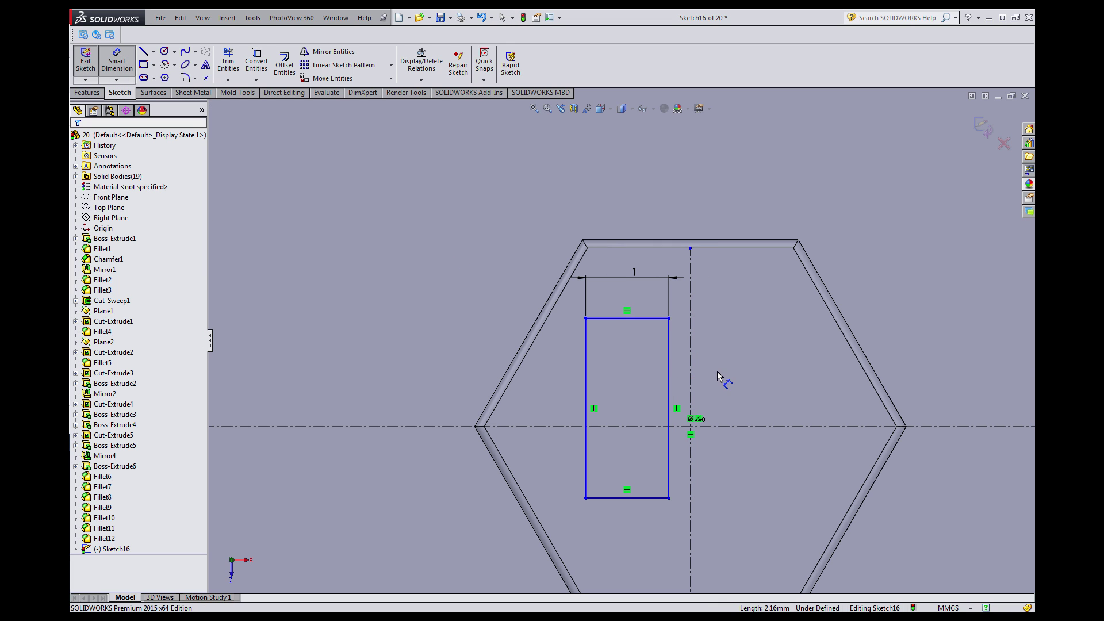
Add a doubled-distance dimension of 0.5 mm between the rectangle's right side and the middle hexagon's vertical centerline.
left_click(669, 359)
left_click(691, 363)
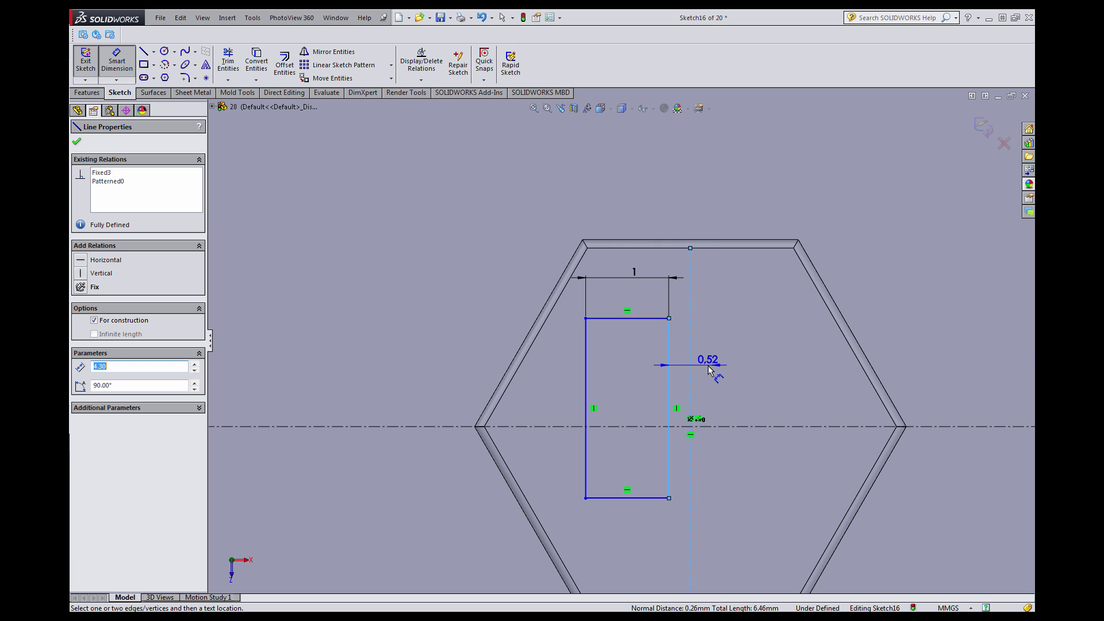
left_click(709, 366)
type("0.52268918mm")
key("Return")
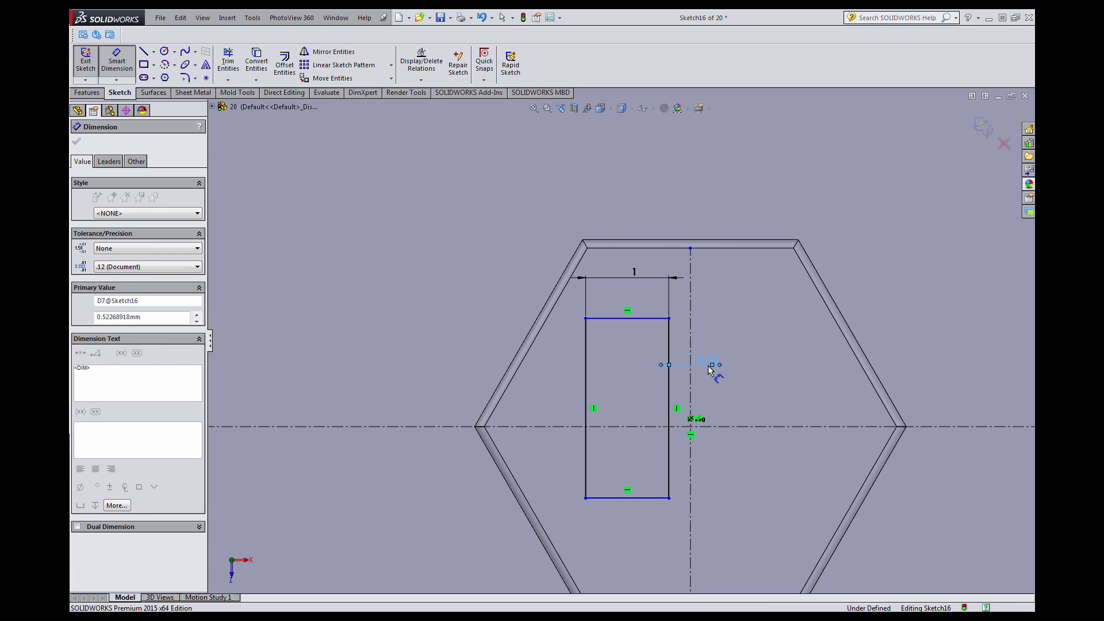
left_click(586, 358)
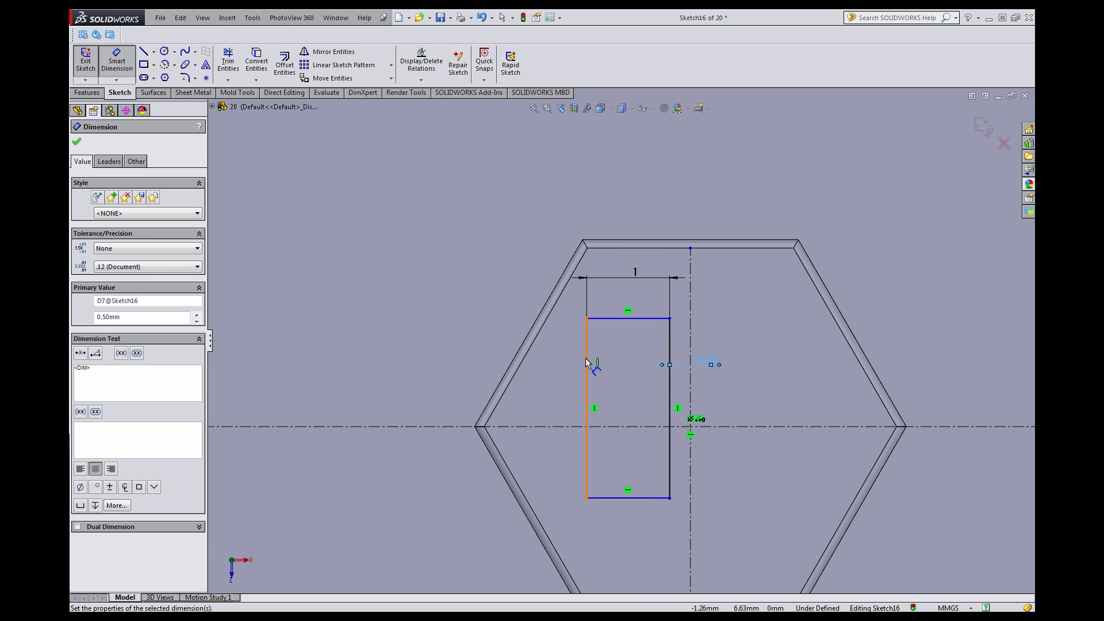
left_click(436, 347)
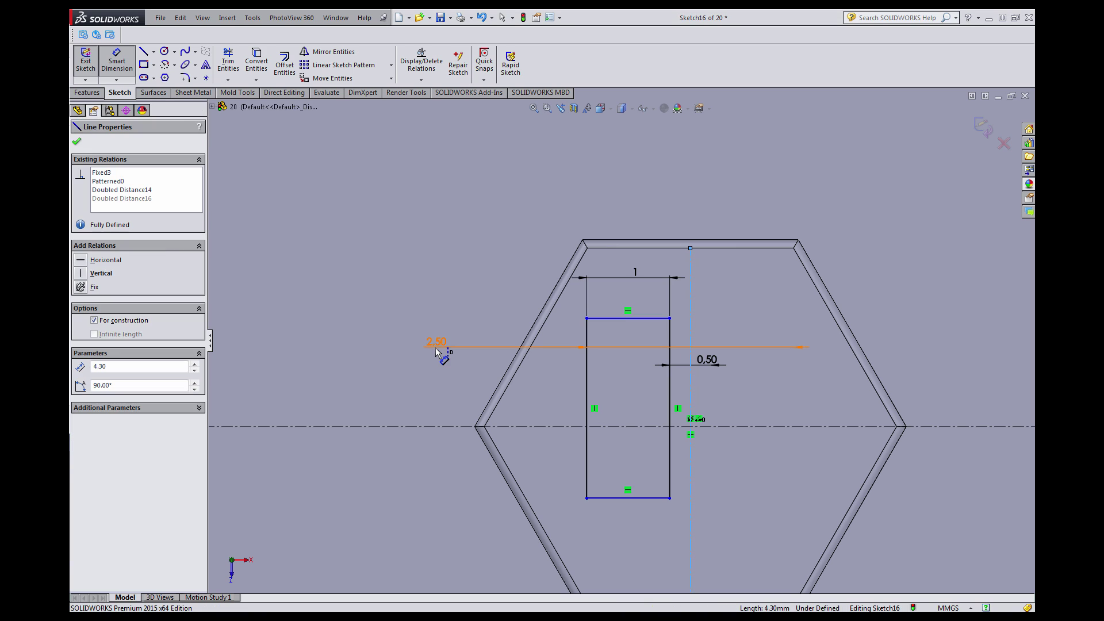
key("Escape")
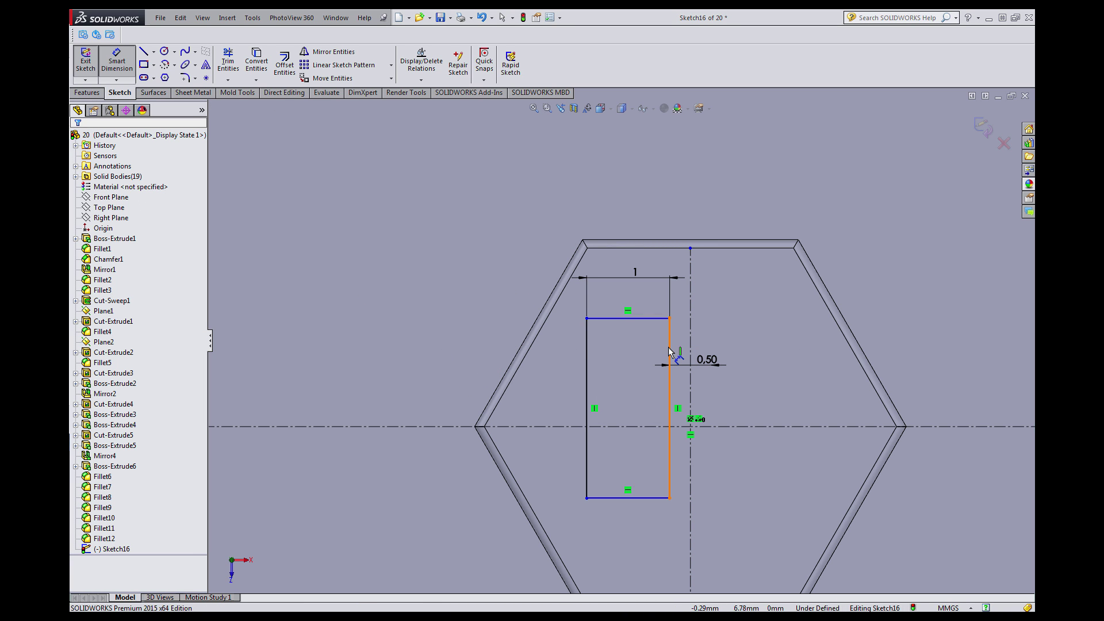
Dimension the height of the rectangle in the middle hexagon to 3 mm.
left_click(621, 369)
left_click(561, 374)
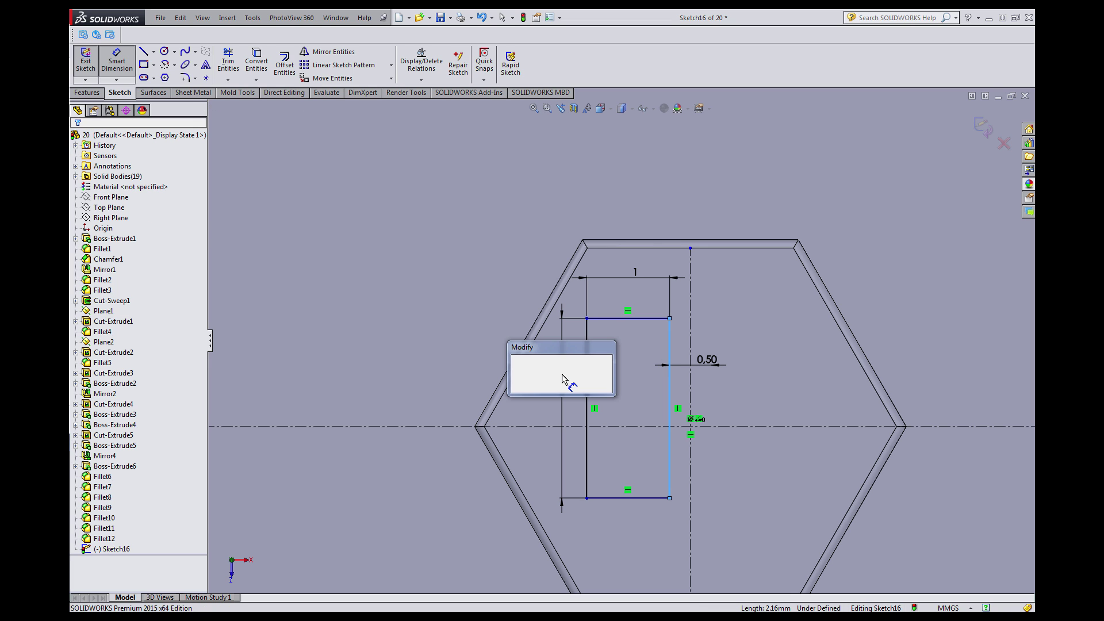
key("Return")
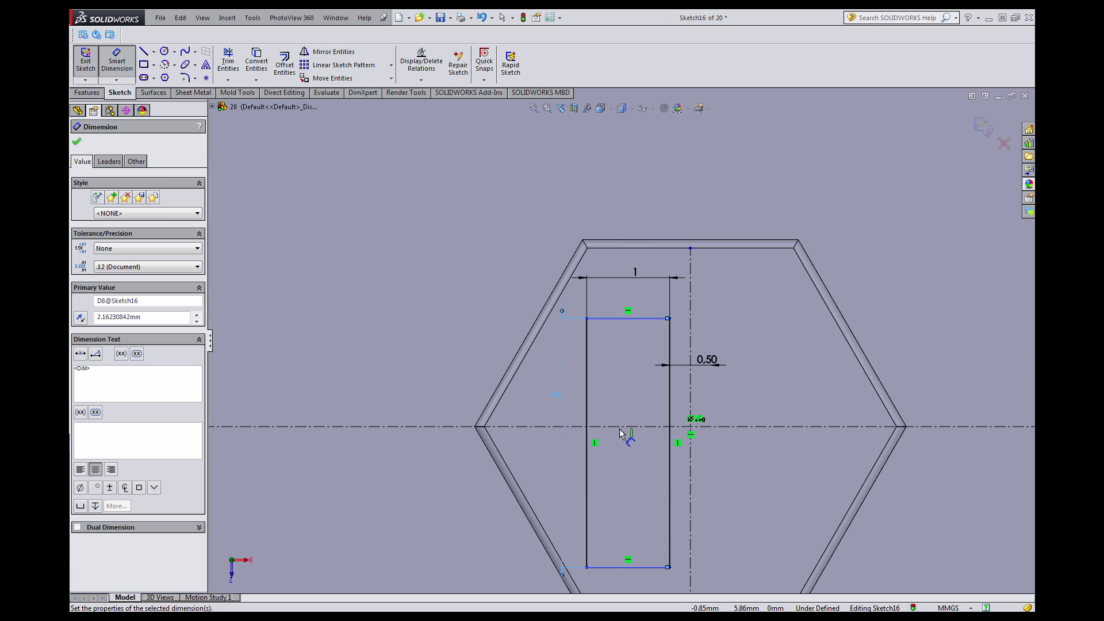
Set the distance between the lower side of the middle hexagon's rectangle and the horizontal centerline to 1.5 mm.
left_click(631, 567)
left_click(454, 427)
left_click(465, 499)
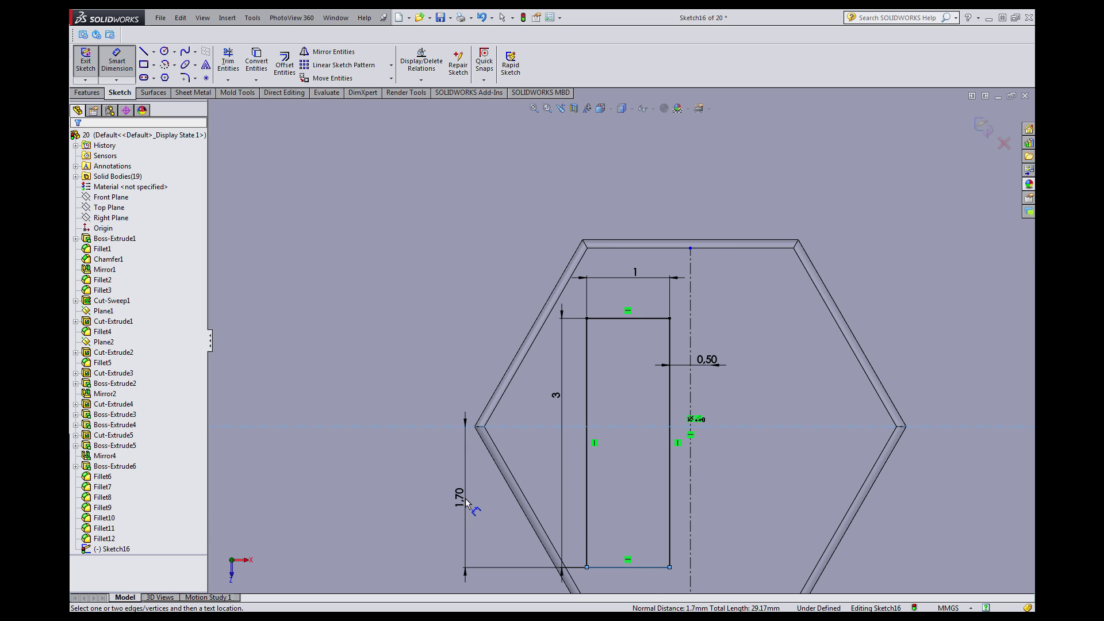
type("1.5")
key("Return")
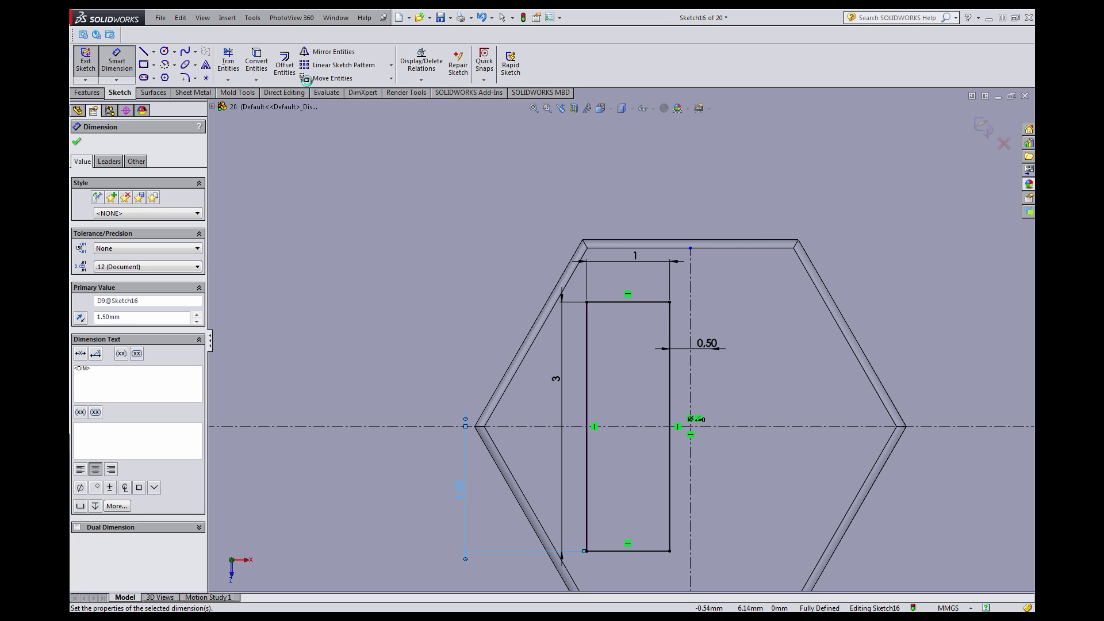
Mirror all four sides of the middle hexagon's rectangle about its vertical centerline, keeping the original.
left_click(330, 53)
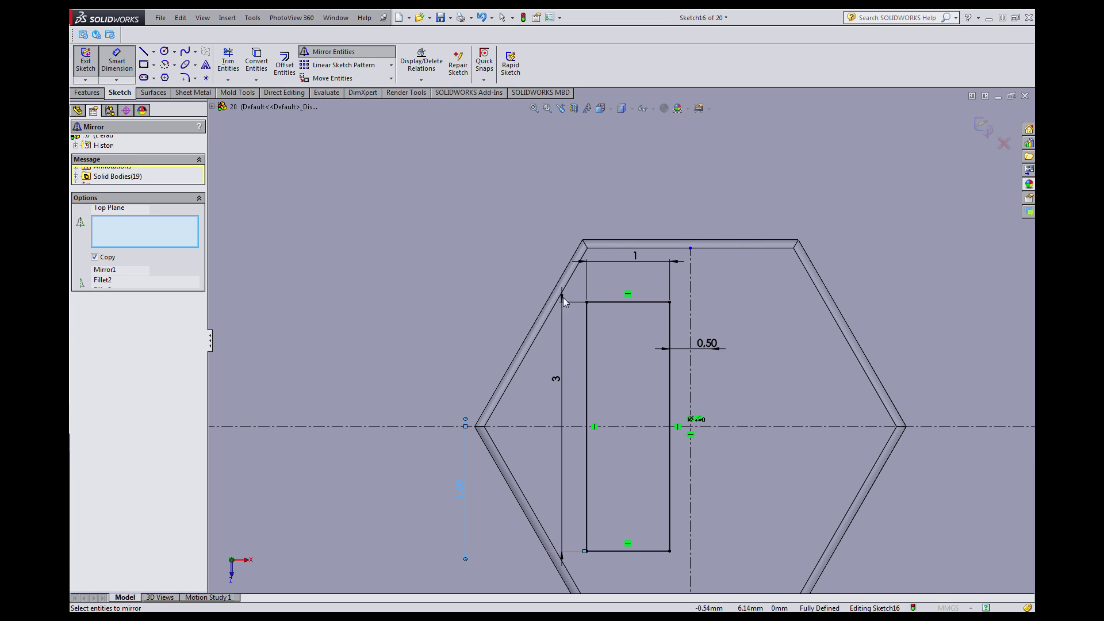
left_click(586, 322)
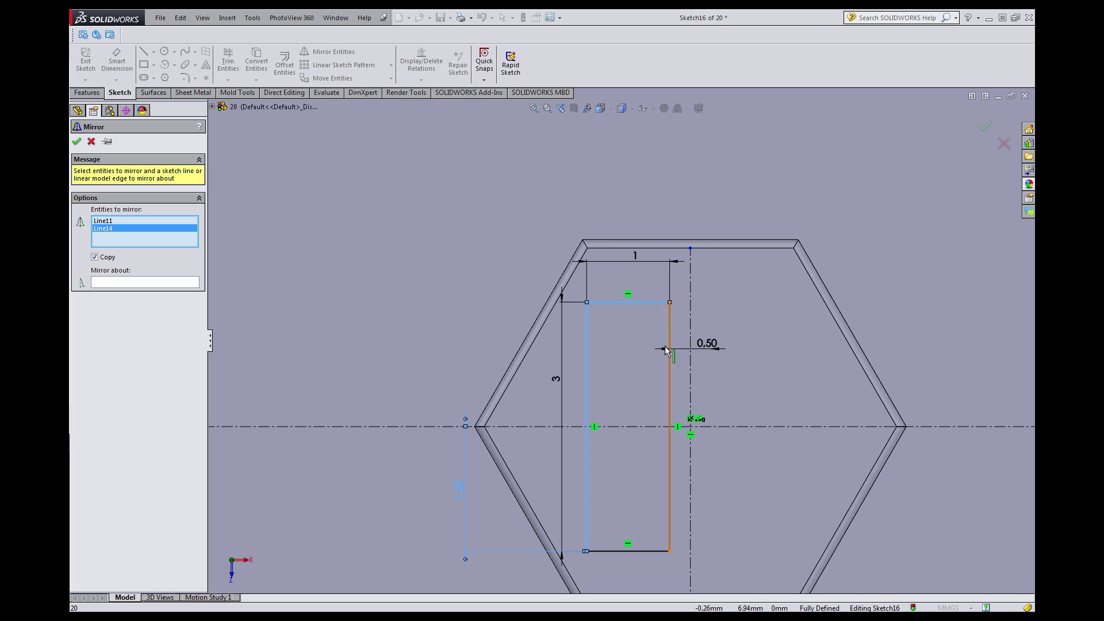
left_click(628, 551)
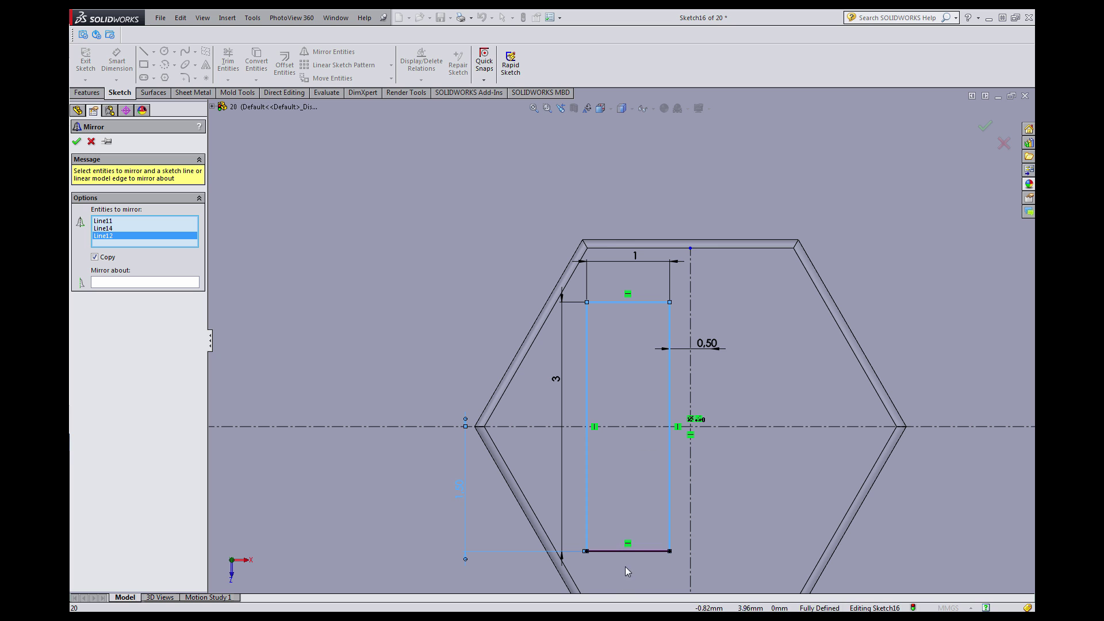
left_click(691, 415)
right_click(691, 407)
Set the left hexagon's rectangle to 0.8 mm wide and its left side to 0.4 mm from the vertical centerline.
scroll(699, 407, "up", 6)
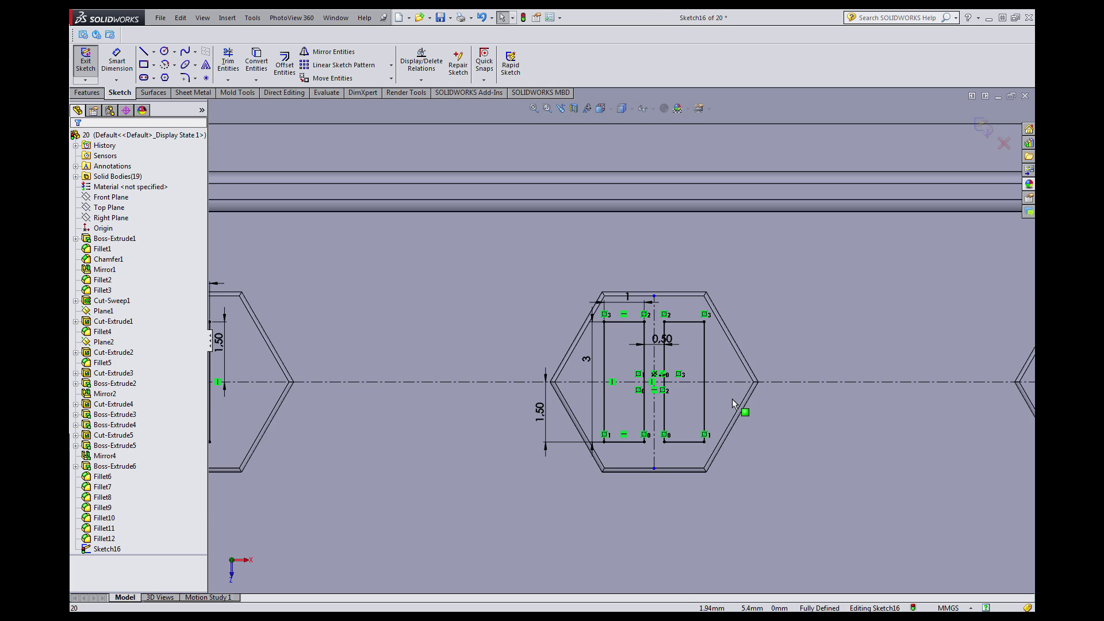
scroll(790, 335, "down", 4)
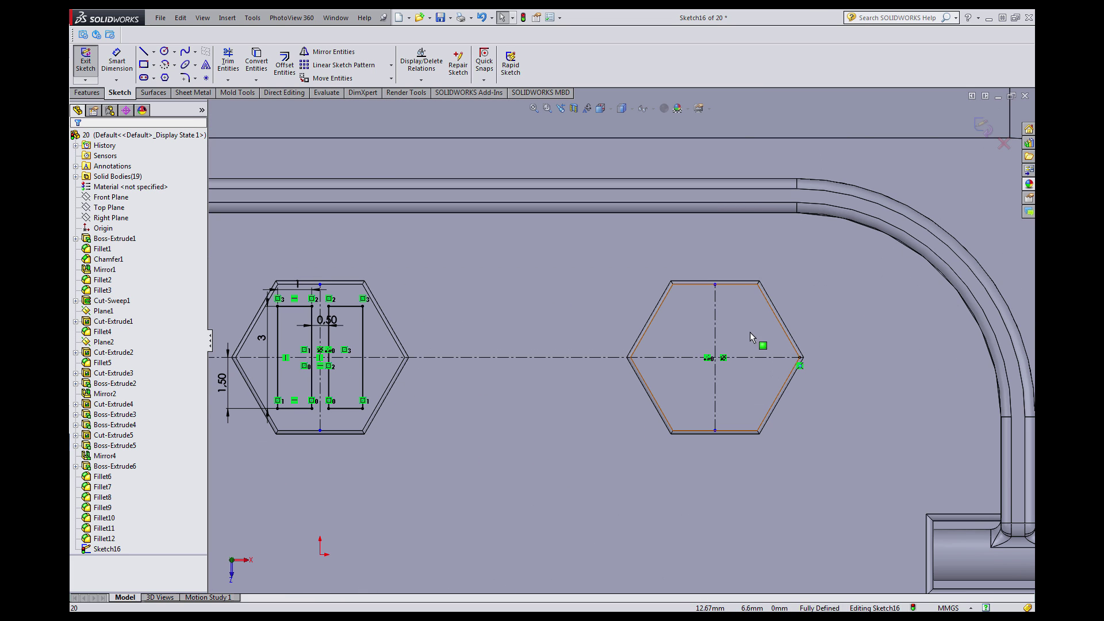
scroll(712, 345, "up", 5)
scroll(364, 331, "down", 6)
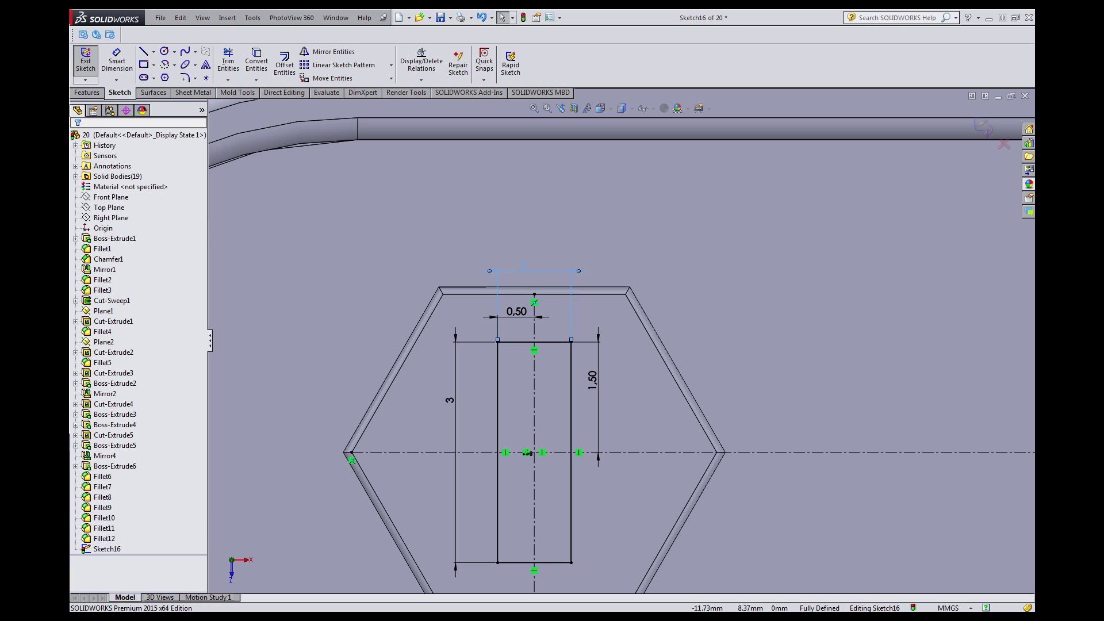
left_click(522, 268)
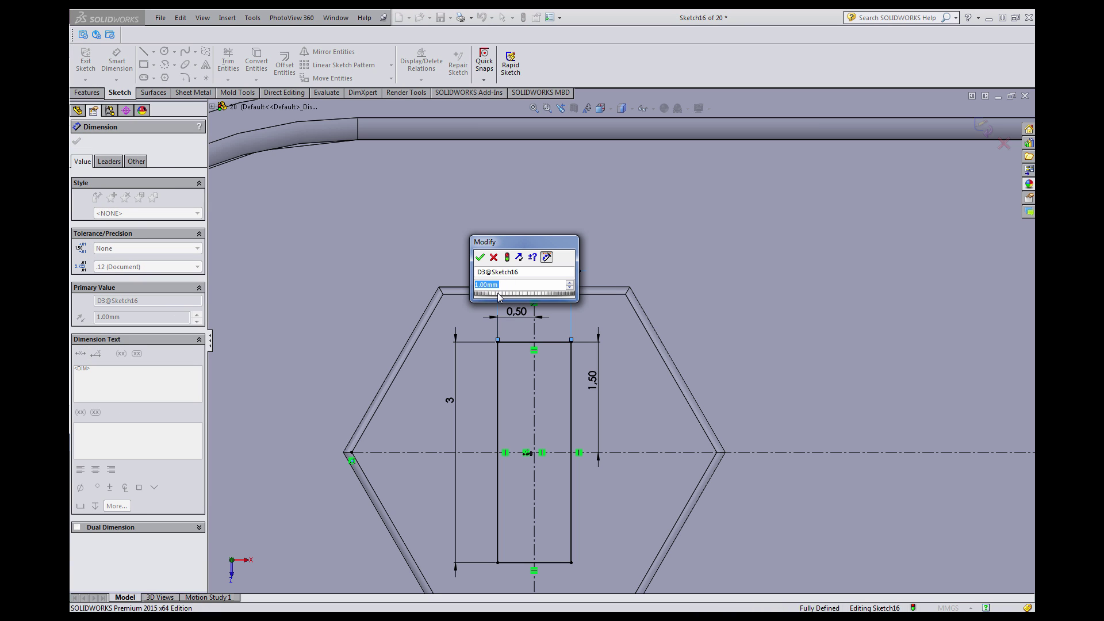
type("0.8")
key("Return")
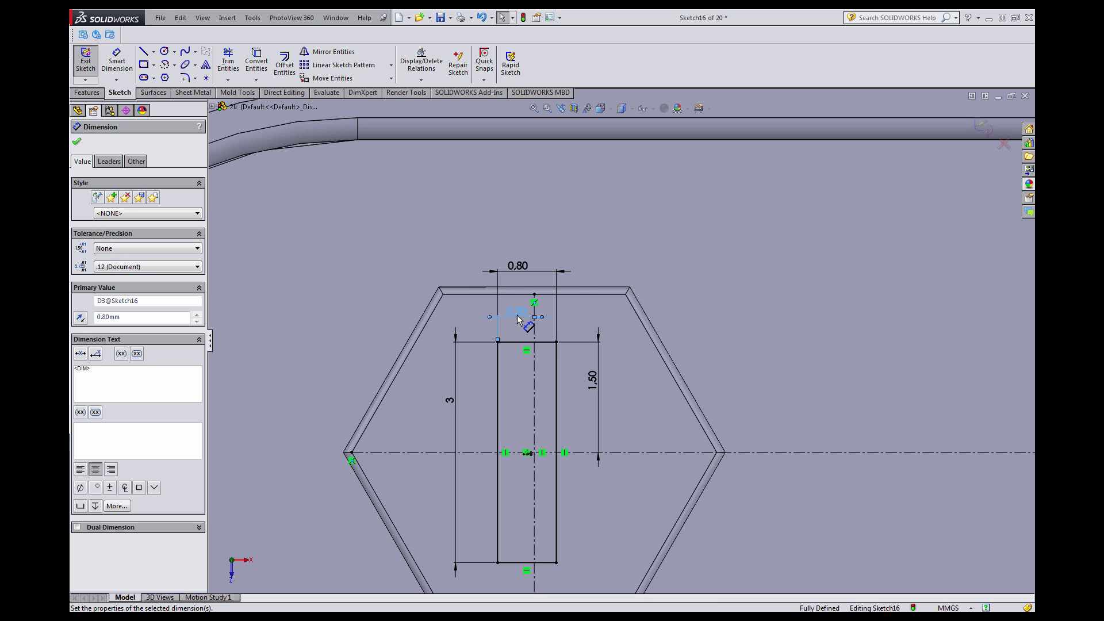
left_click(517, 319)
key("Return")
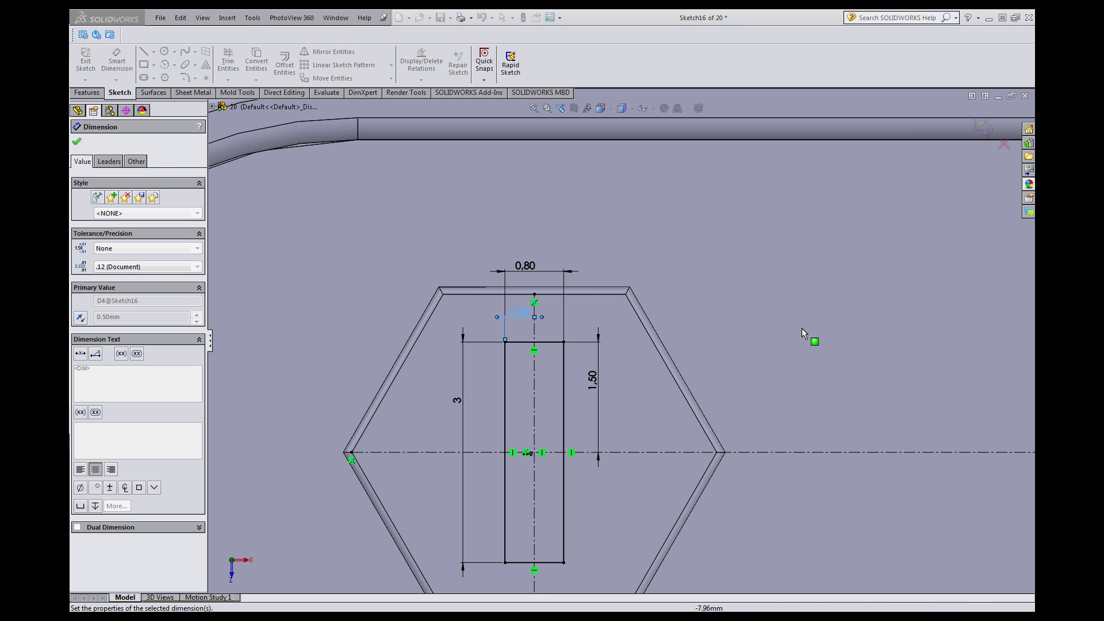
Set the width of the dimensioned rectangle in the middle hexagon to 0.8 mm.
scroll(802, 328, "up", 5)
scroll(832, 361, "up", 2)
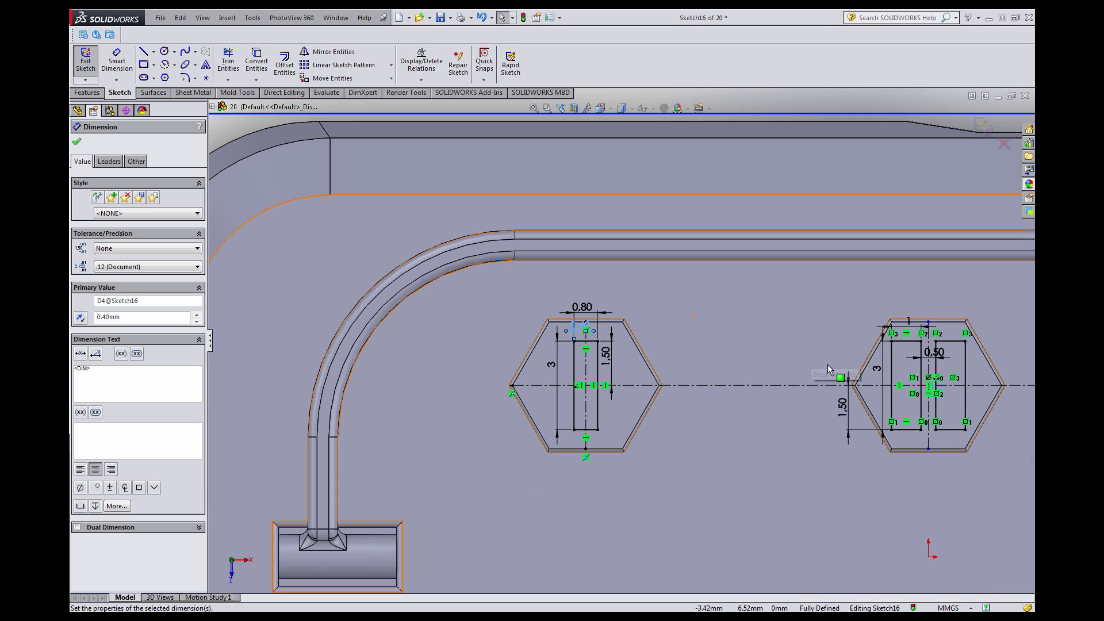
scroll(964, 367, "down", 5)
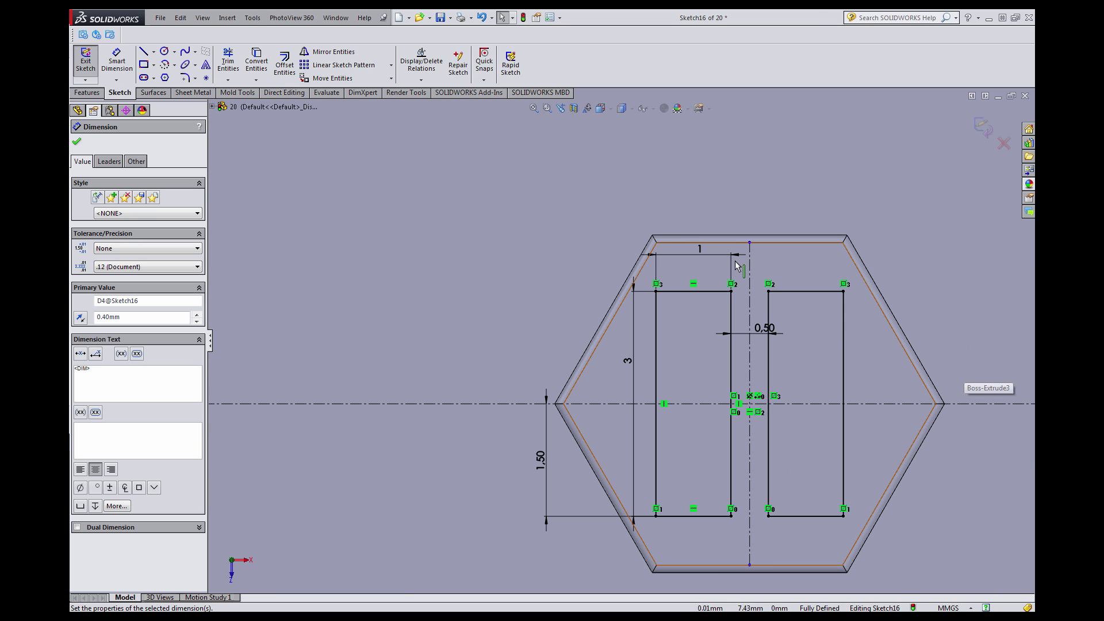
double_click(699, 248)
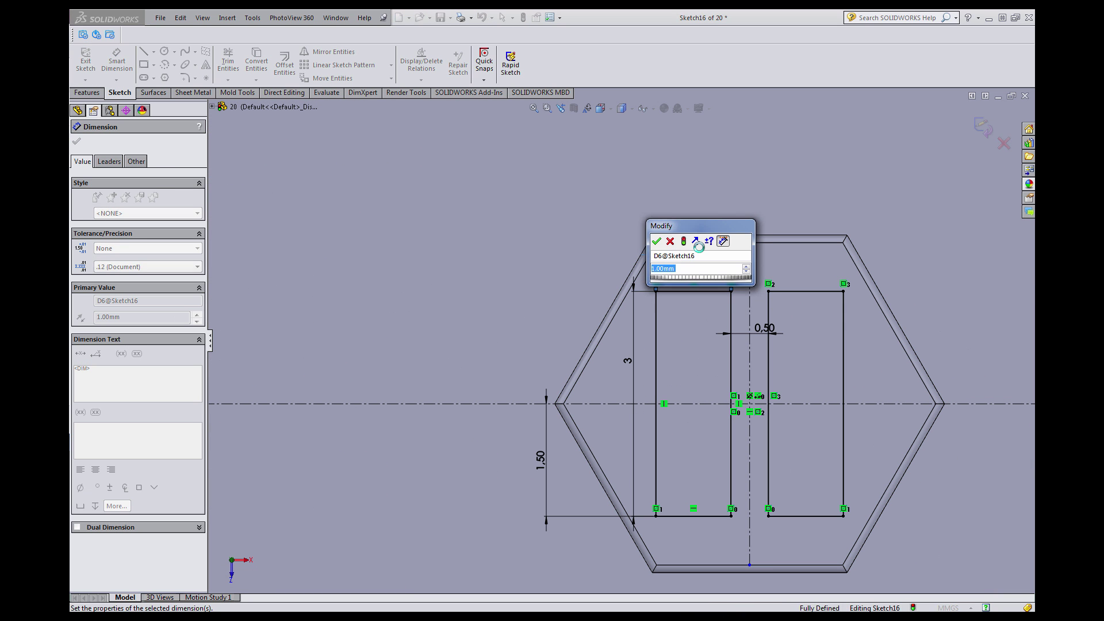
key("Return")
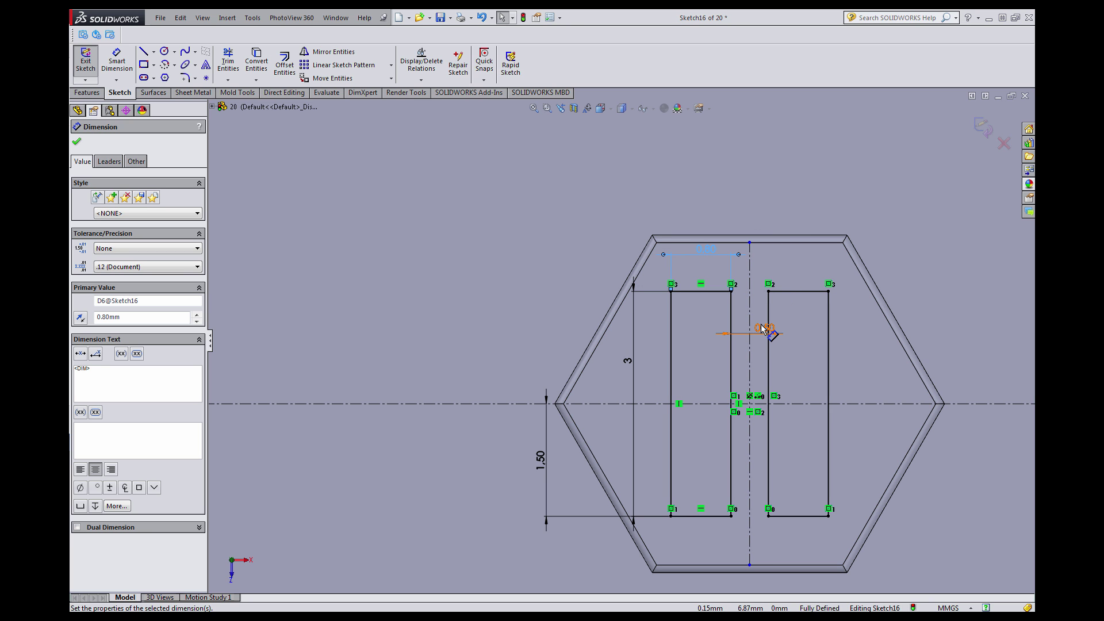
scroll(820, 361, "up", 5)
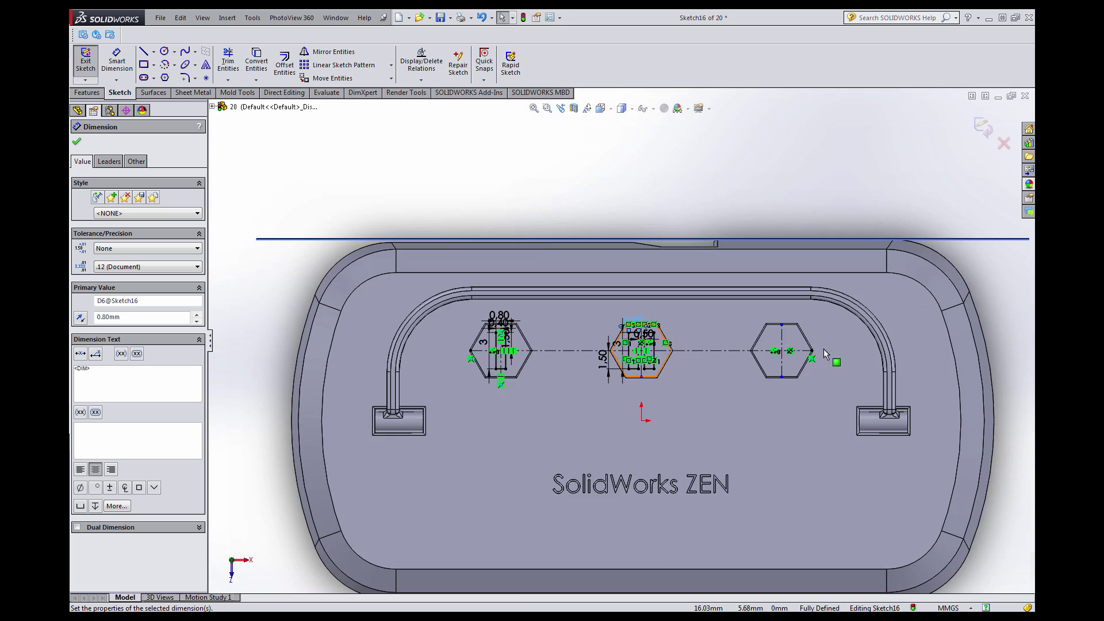
Sketch a corner rectangle about 0.47 mm wide and 2.25 mm tall in the right hexagon, with its left side on the vertical centerline.
scroll(688, 337, "down", 4)
scroll(679, 336, "down", 5)
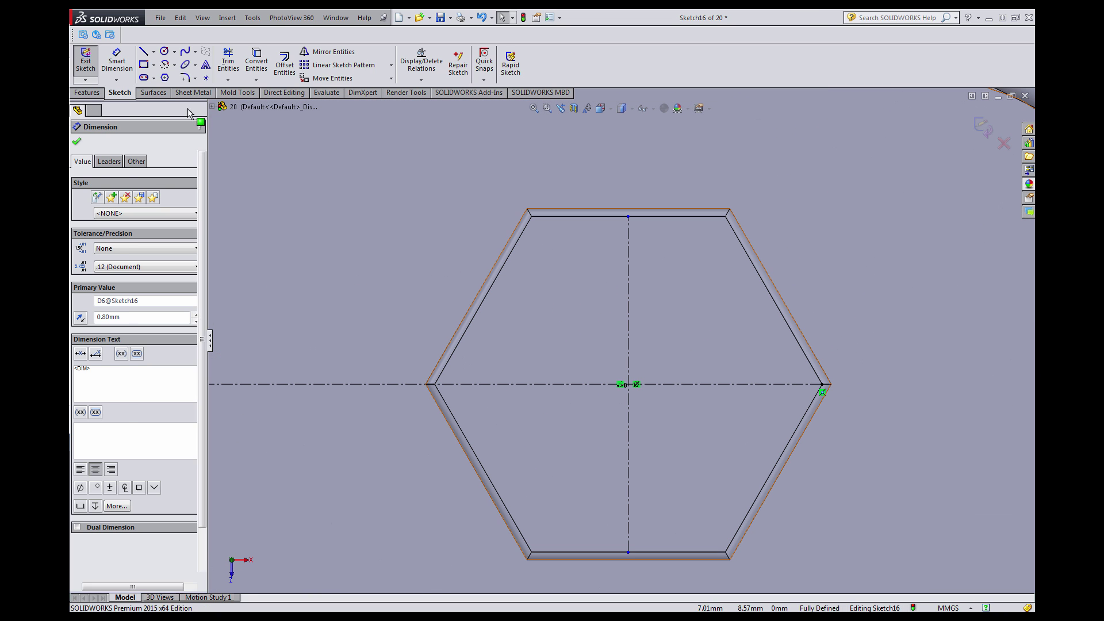
key("Escape")
left_click(143, 65)
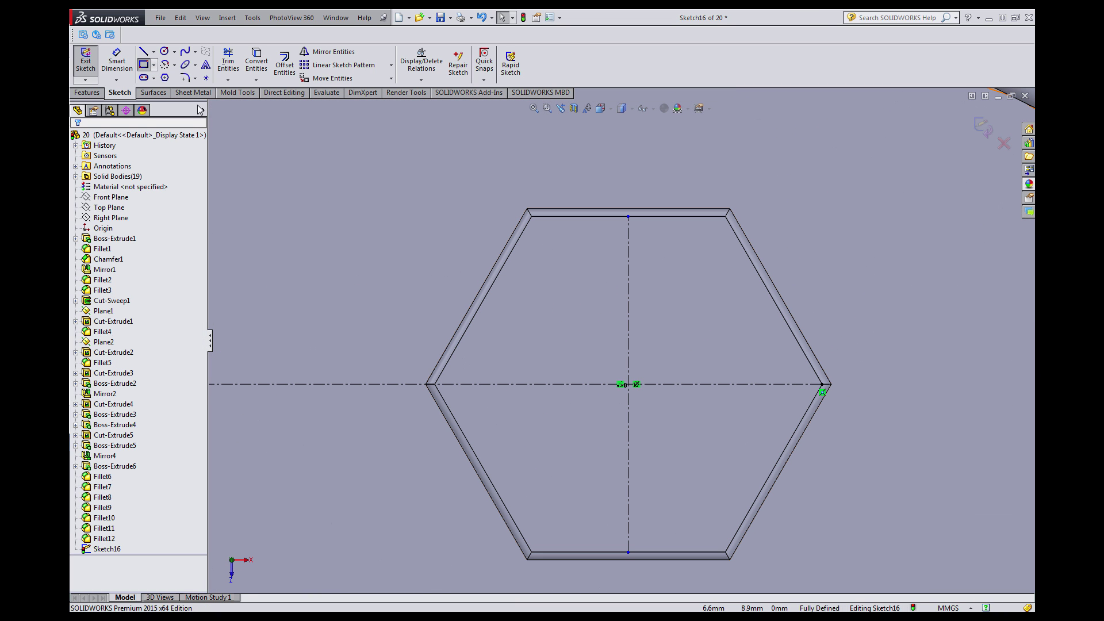
left_click(630, 294)
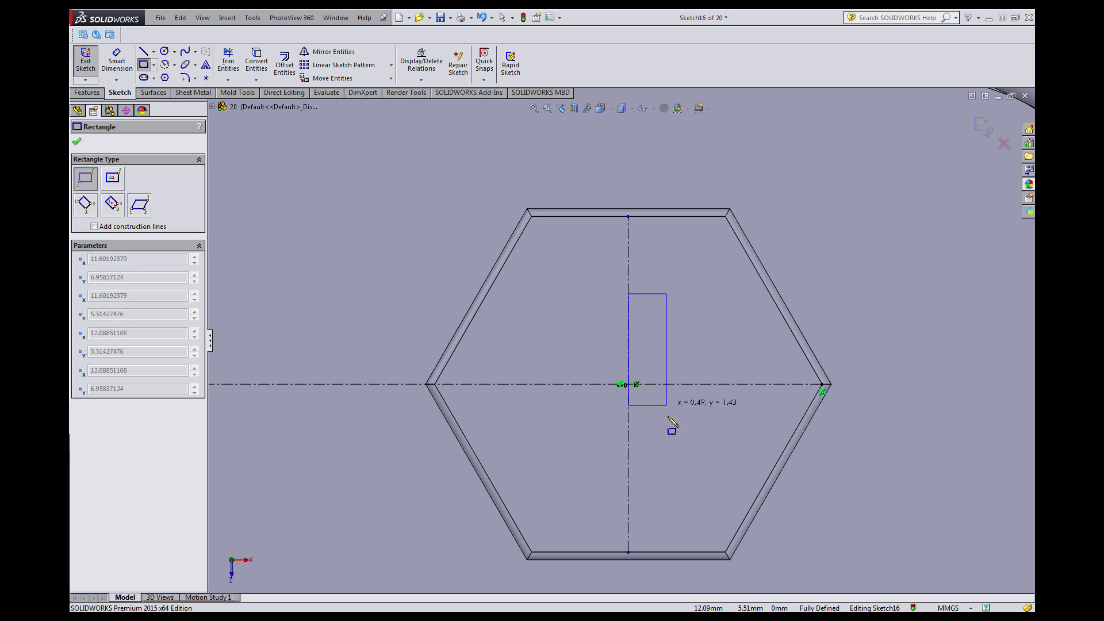
left_click(665, 469)
key("Escape")
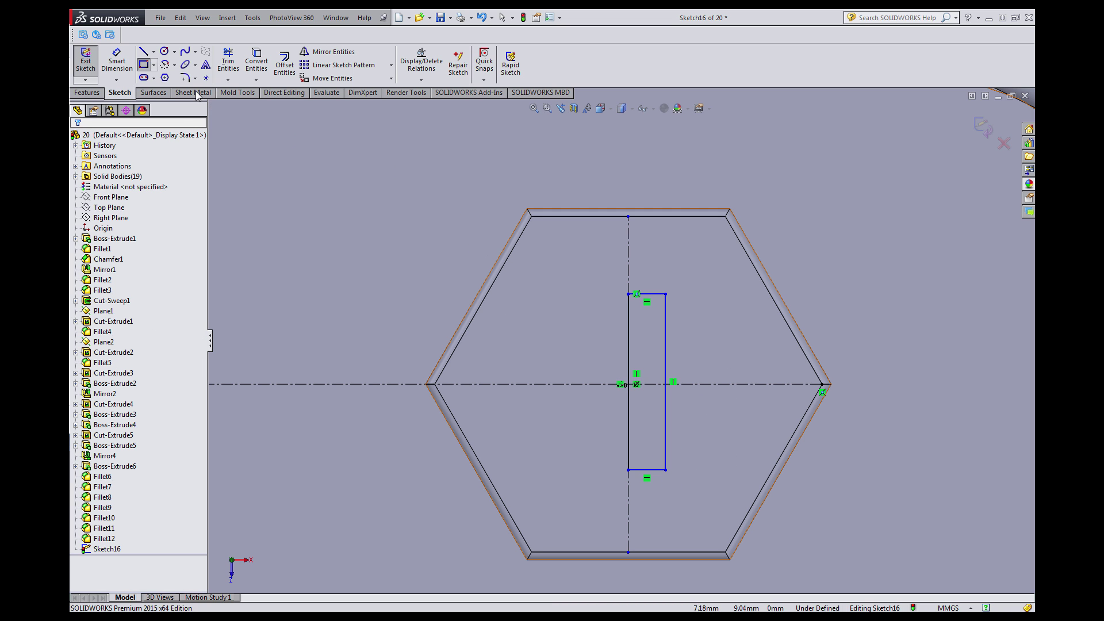
Dimension the width of the right hexagon's rectangle as 0.2 mm.
left_click(115, 62)
left_click(652, 277)
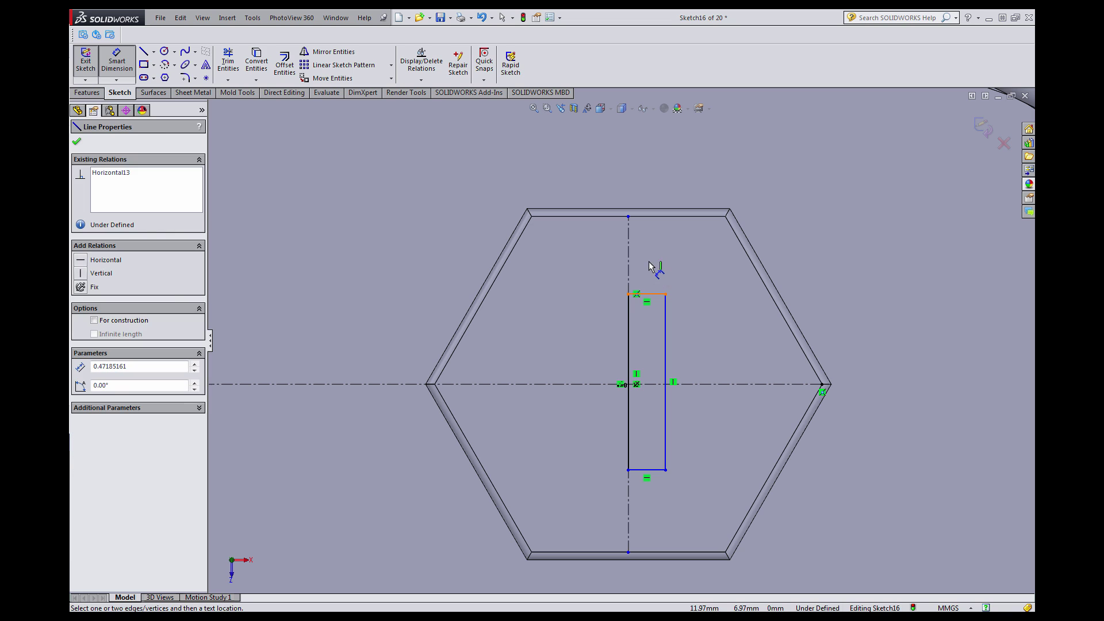
left_click(634, 268)
type("0.")
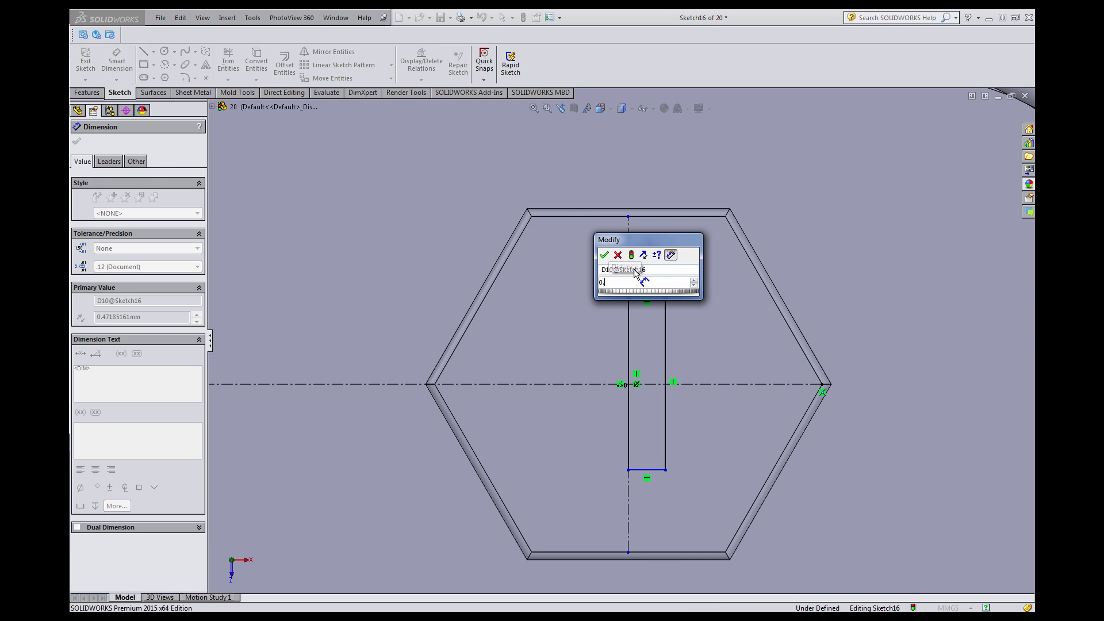
type("2")
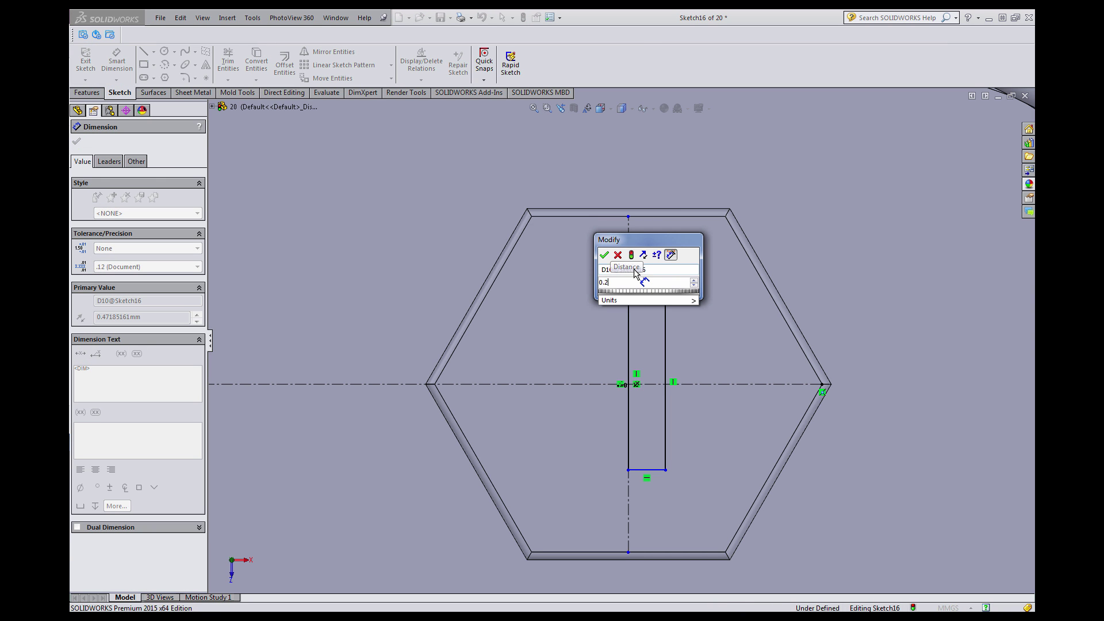
key("Return")
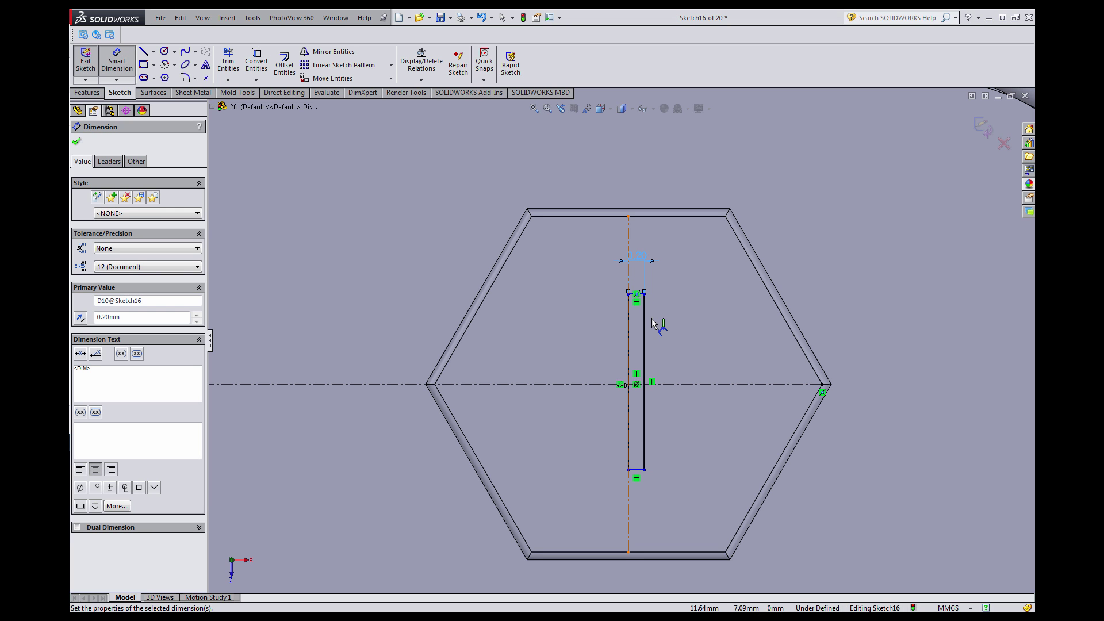
Set the right hexagon's rectangle to 3 mm tall, with its lower side 1.5 mm from the horizontal centerline.
left_click(644, 343)
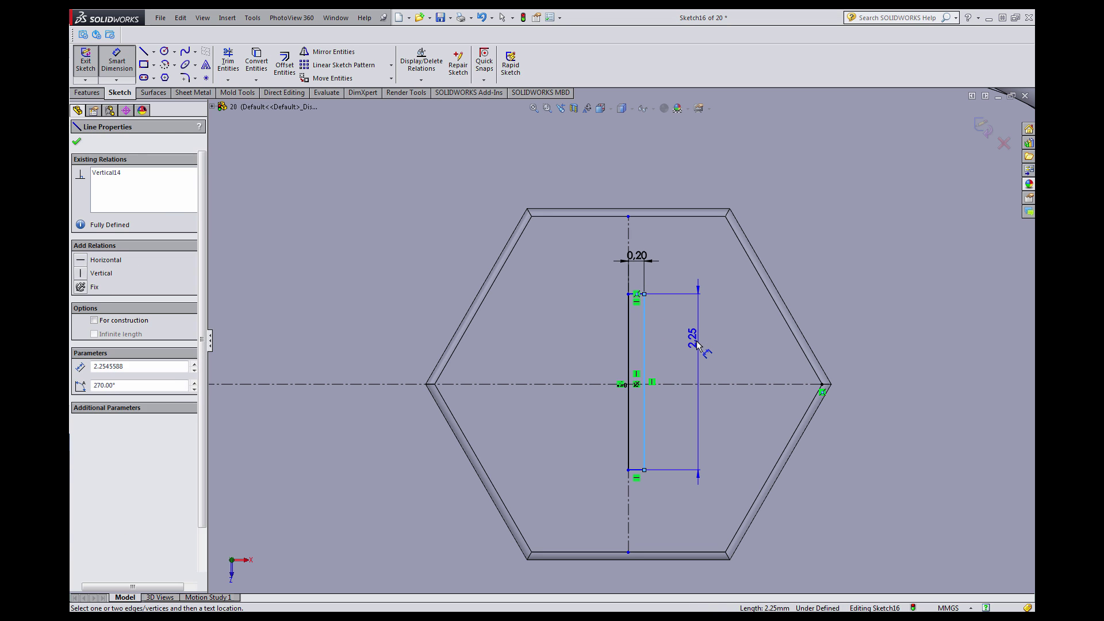
left_click(696, 340)
type("3")
key("Return")
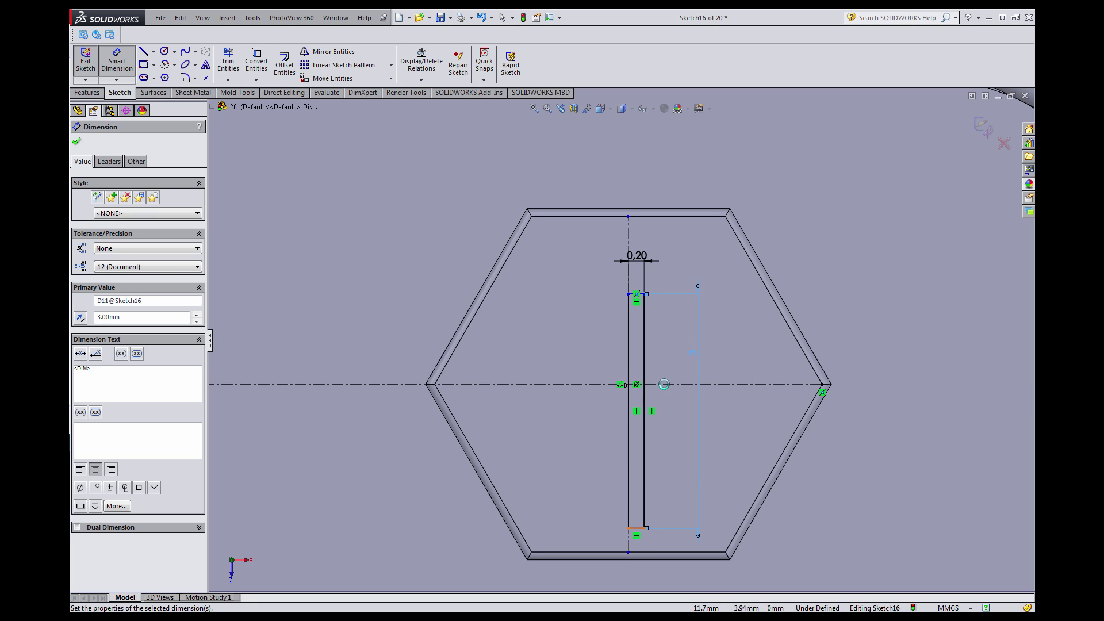
left_click(670, 384)
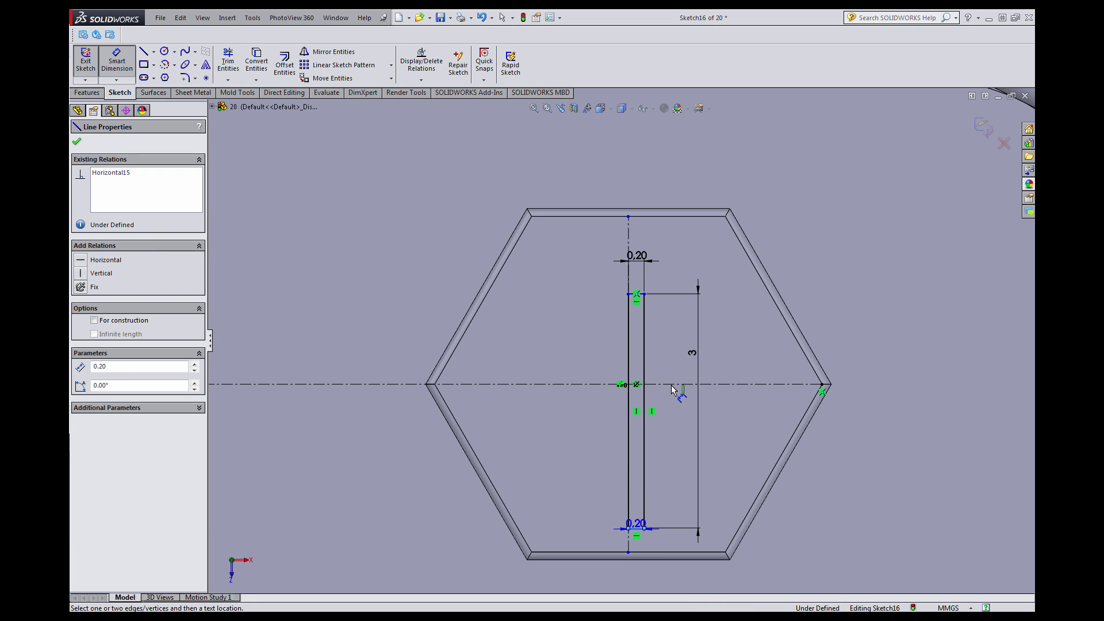
left_click(671, 434)
key("Return")
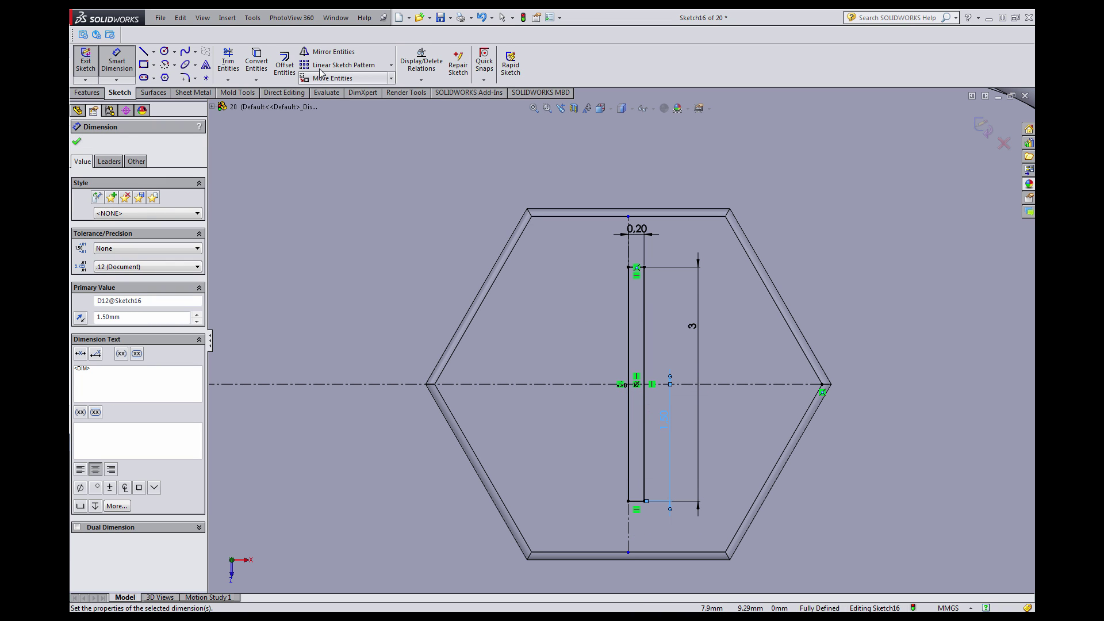
Mirror the upper, right and lower sides of the right hexagon's rectangle about its side on the vertical centerline, keeping the originals.
left_click(328, 51)
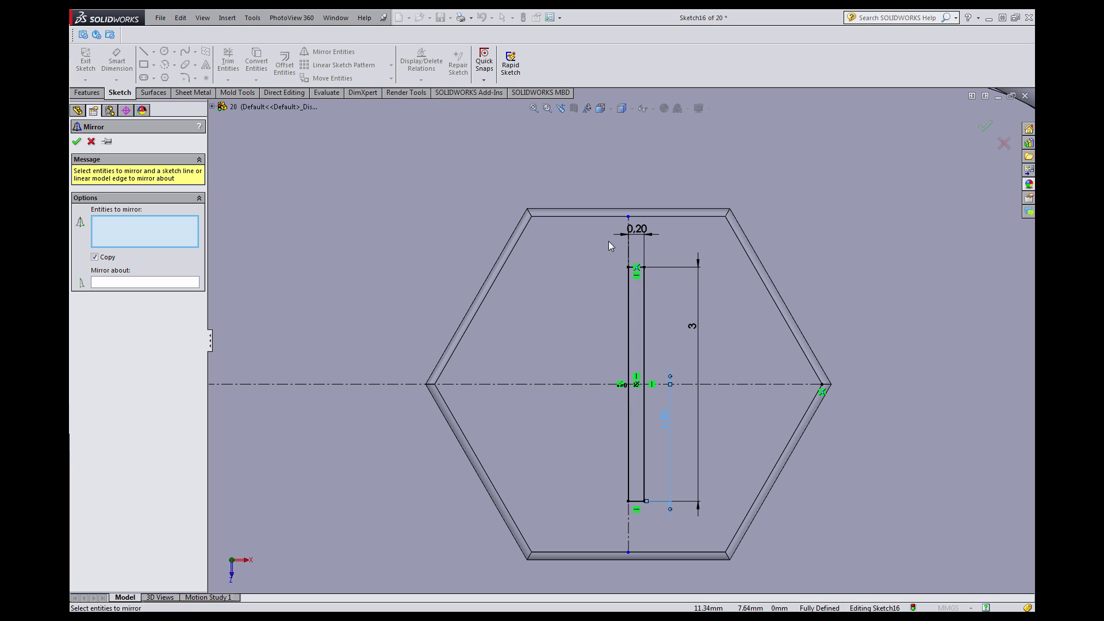
scroll(638, 272, "down", 2)
left_click(642, 281)
left_click(646, 322)
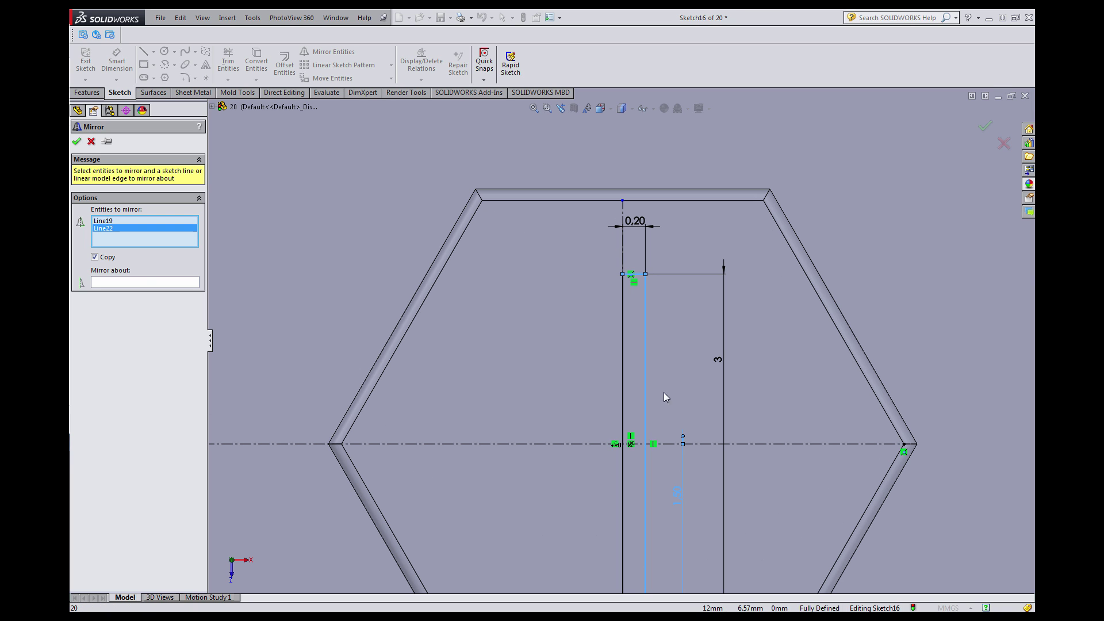
scroll(664, 392, "up", 2)
scroll(619, 513, "down", 4)
left_click(611, 502)
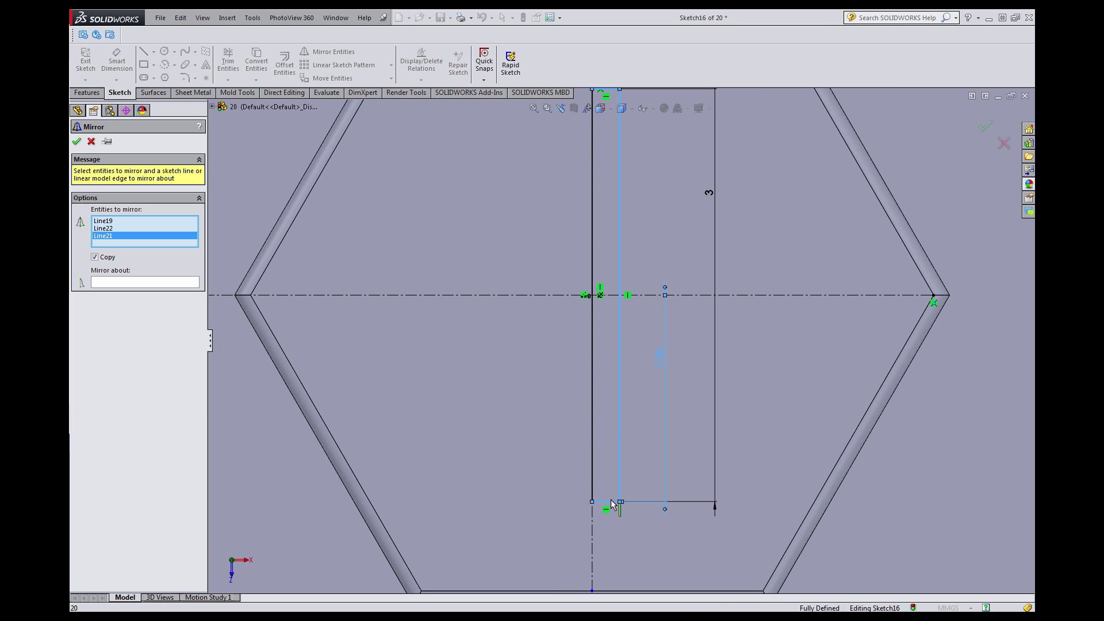
right_click(612, 501)
scroll(605, 425, "up", 2)
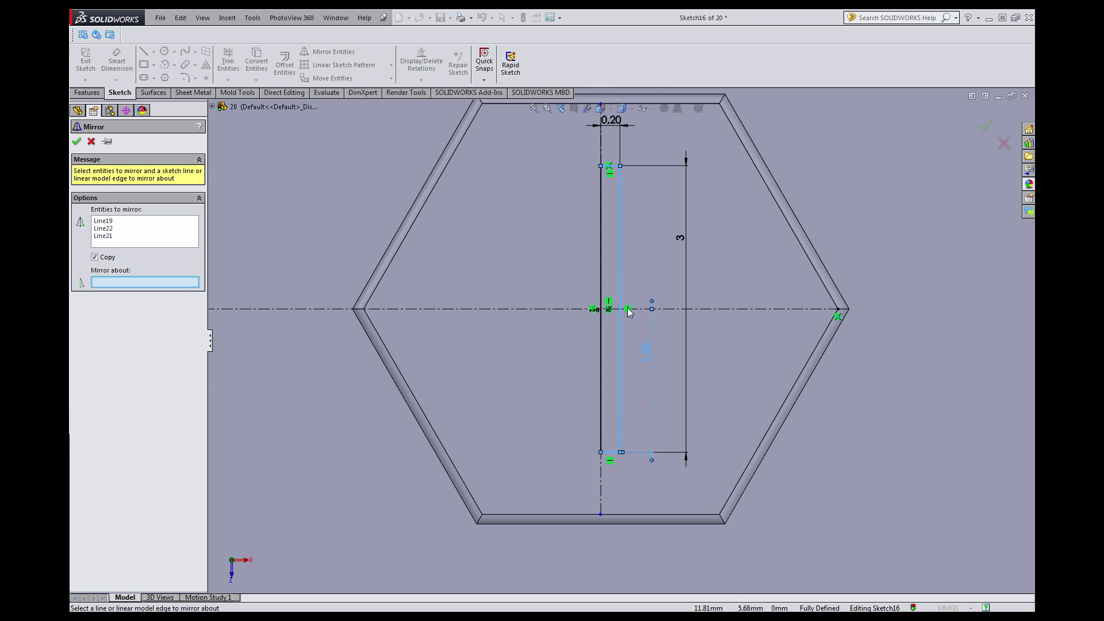
left_click(601, 262)
right_click(607, 268)
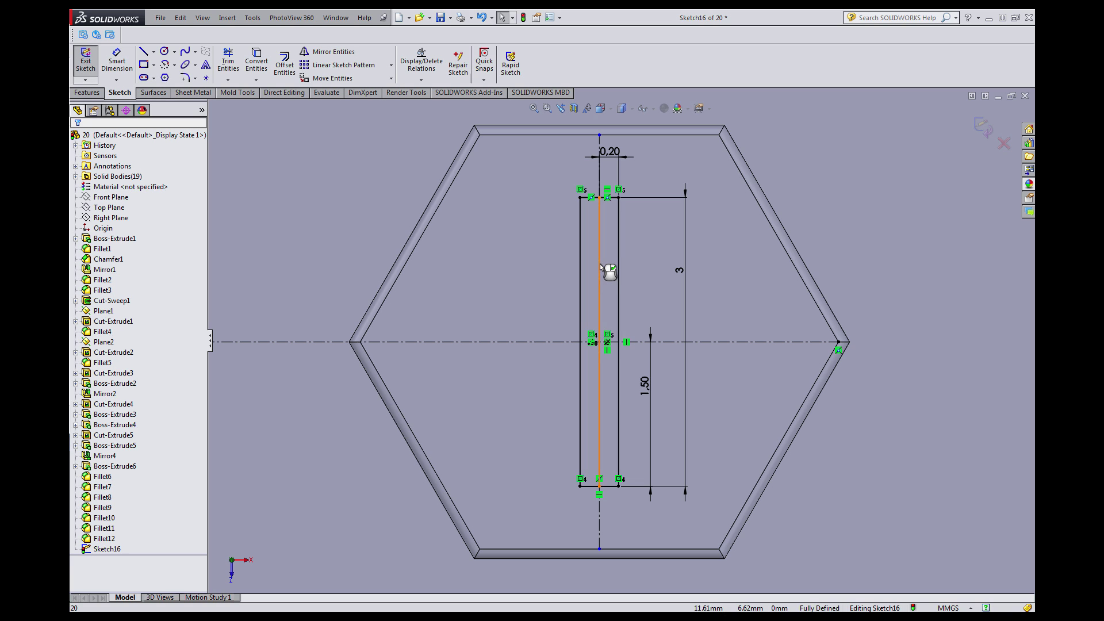
Delete the solid vertical line running through the middle of the mirrored bar in the right hexagon.
left_click(599, 261)
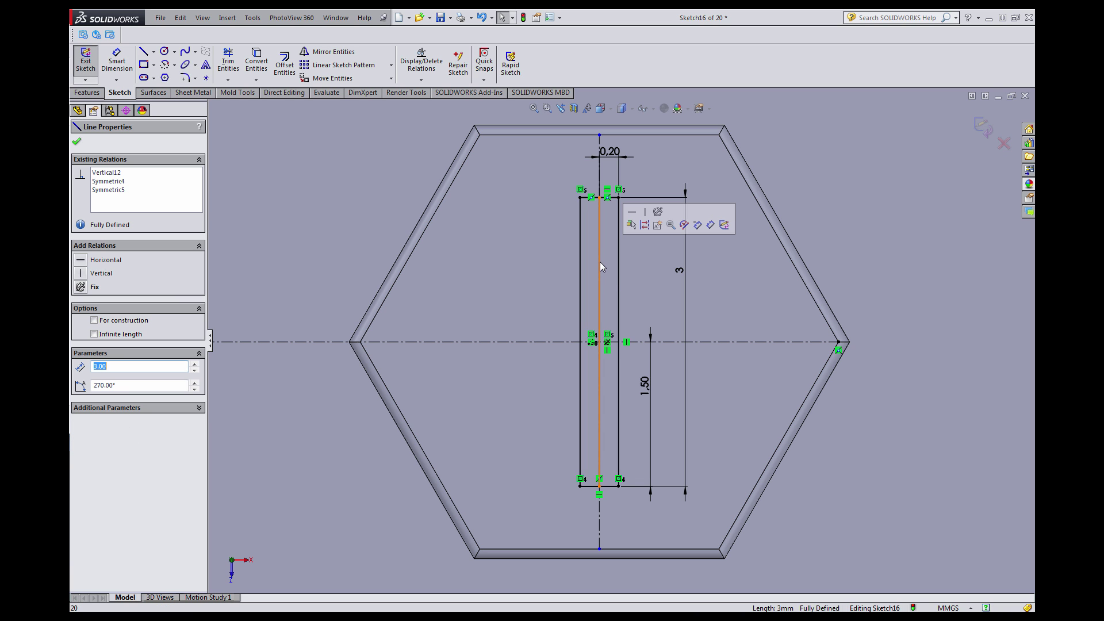
key("Delete")
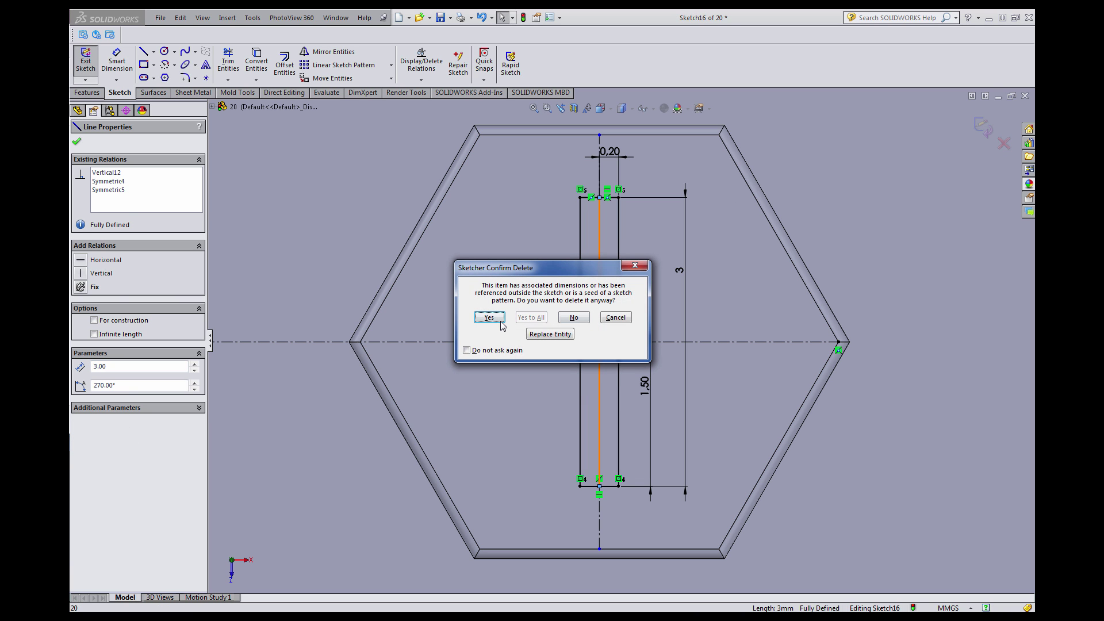
left_click(500, 323)
left_click(500, 323)
left_click(685, 322)
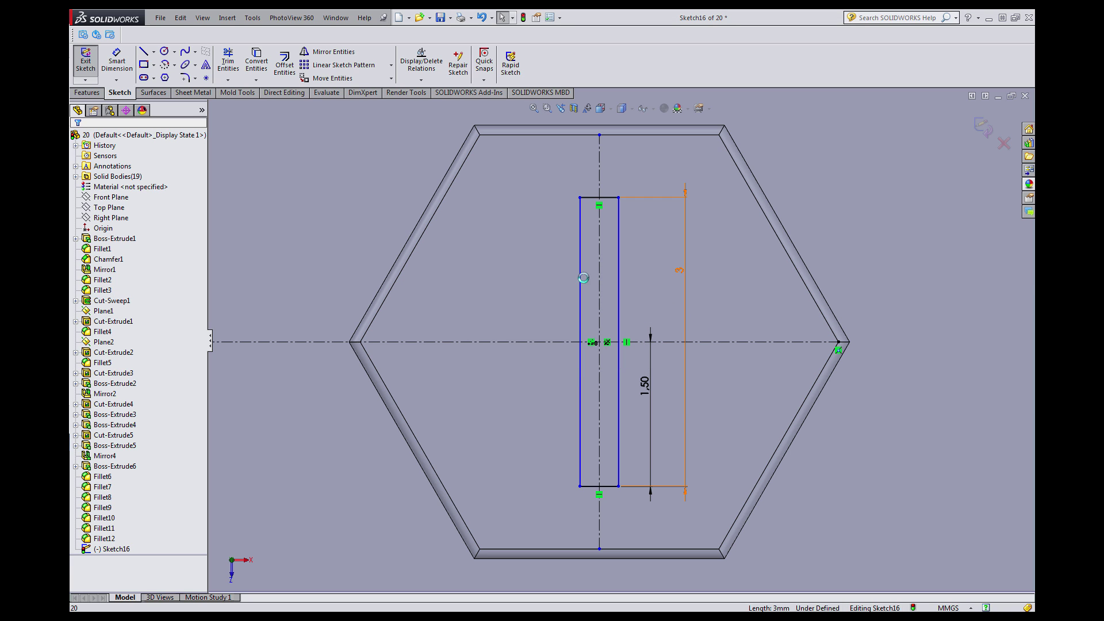
left_click(284, 64)
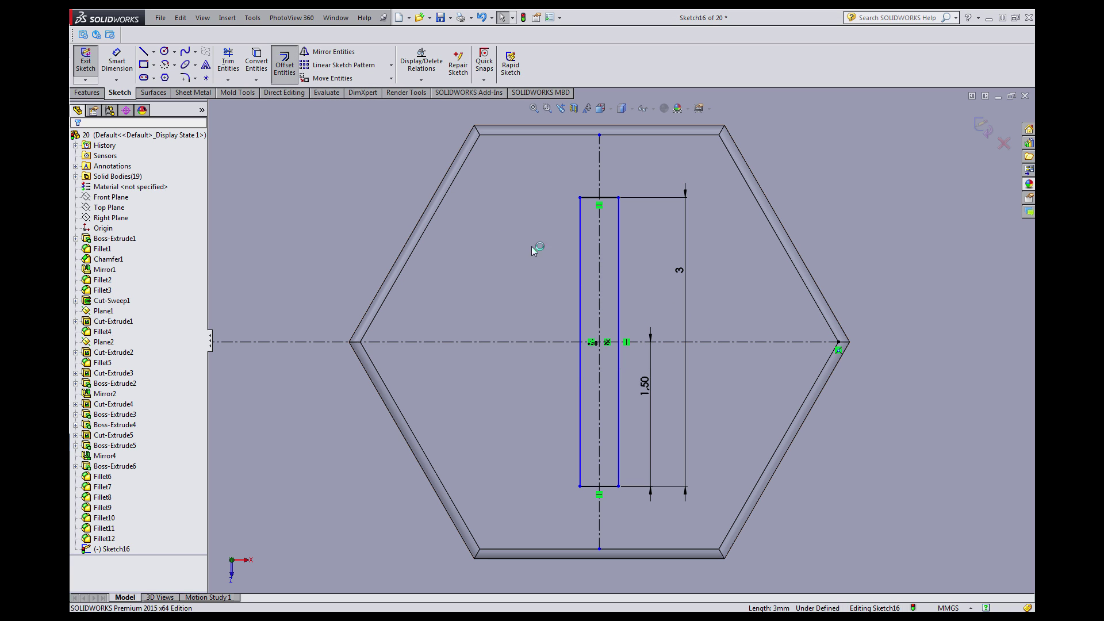
left_click(580, 216)
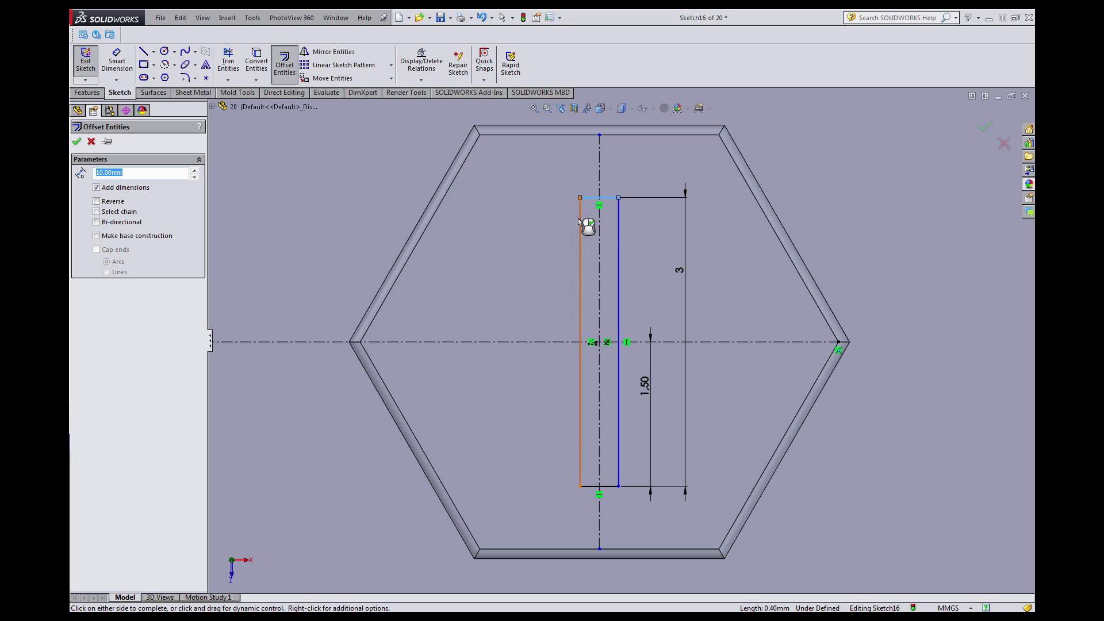
left_click(619, 229)
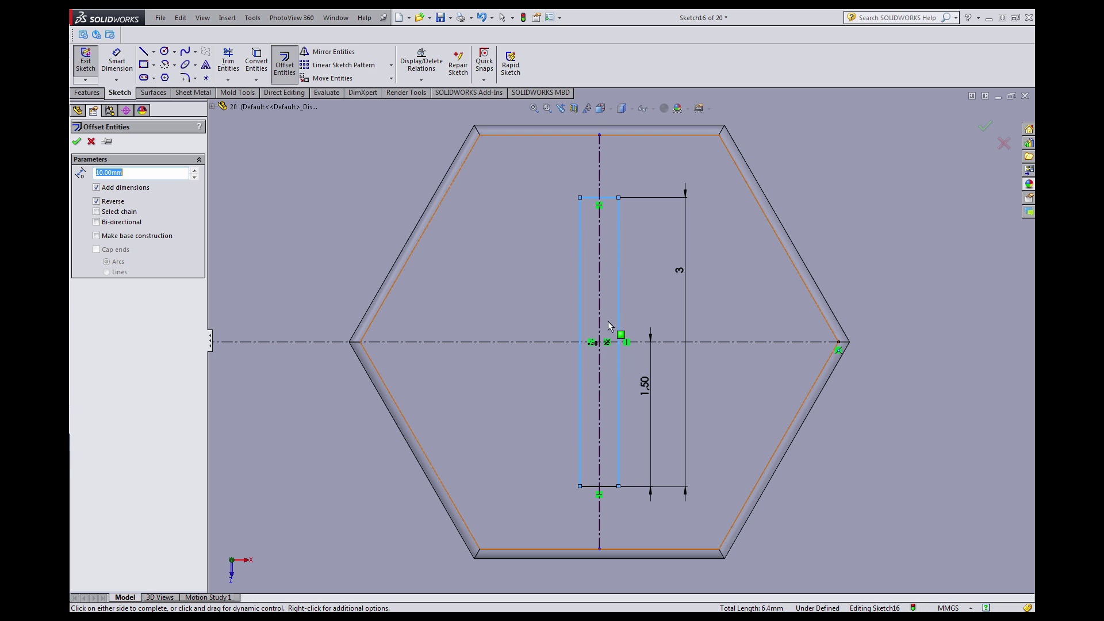
key("Escape")
Create a linear sketch pattern of the bar's four sides along the X-axis with two instances at 0.8 mm spacing.
left_click(344, 65)
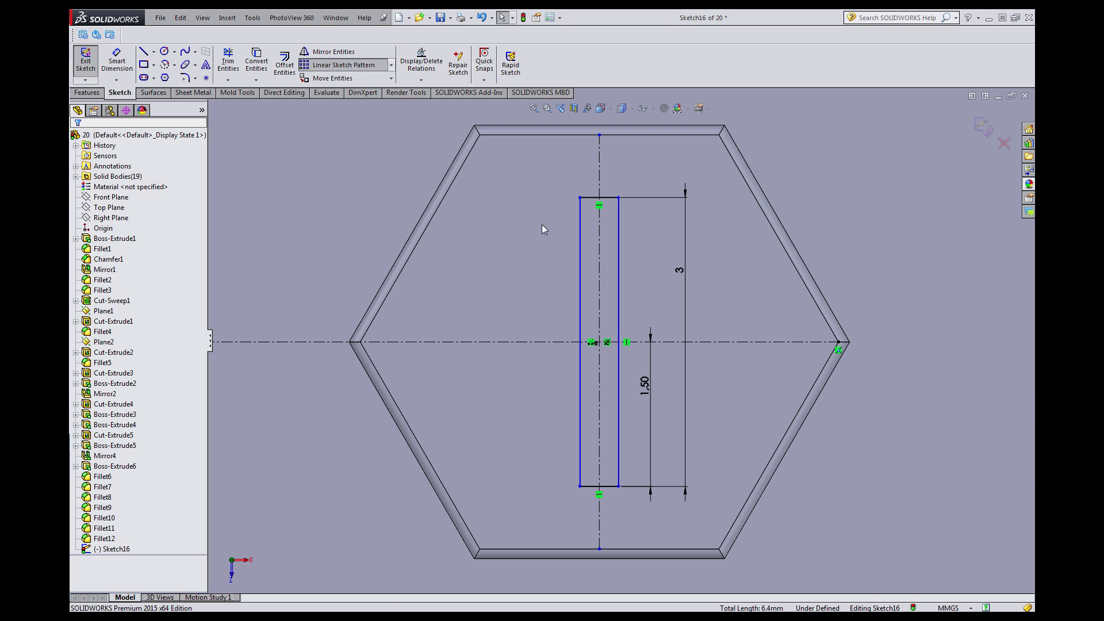
left_click(582, 259)
left_click(592, 198)
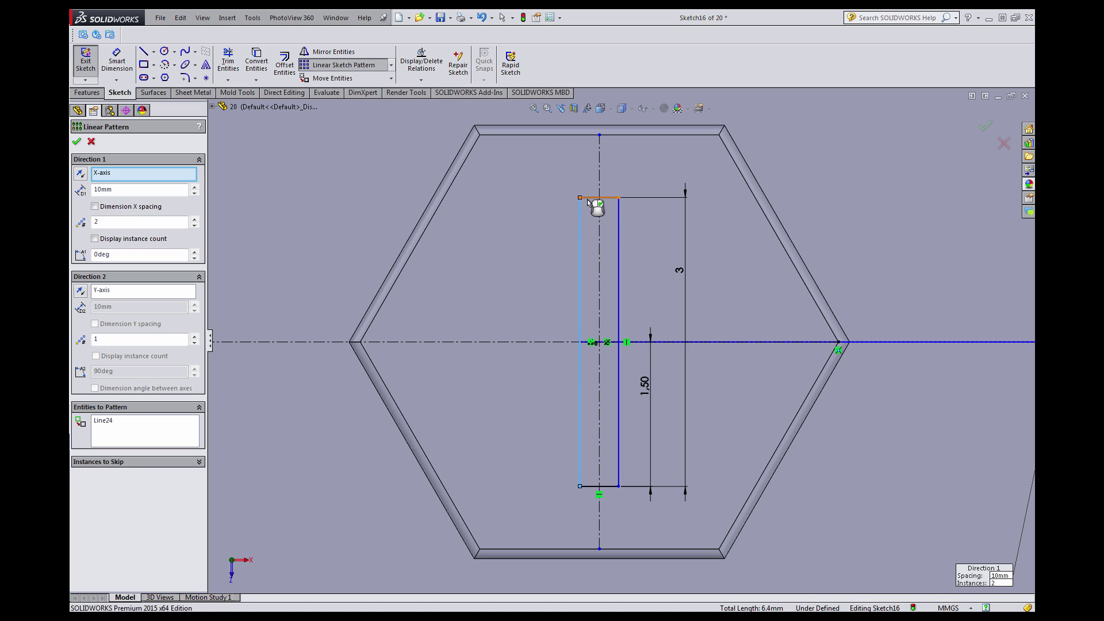
left_click(618, 227)
left_click(603, 486)
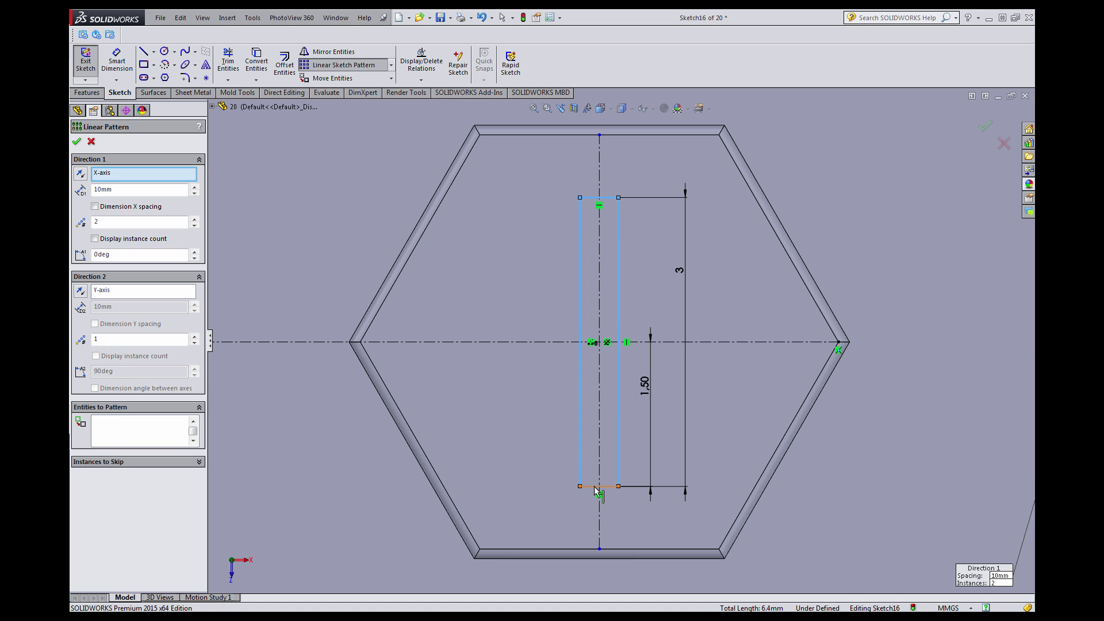
scroll(630, 410, "up", 4)
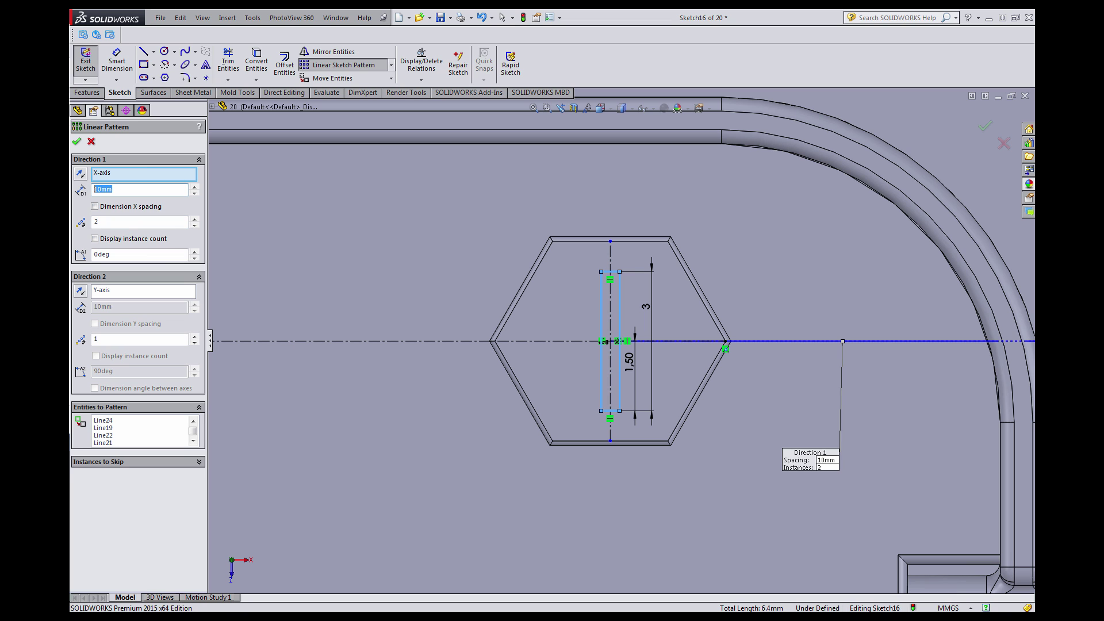
key("Return")
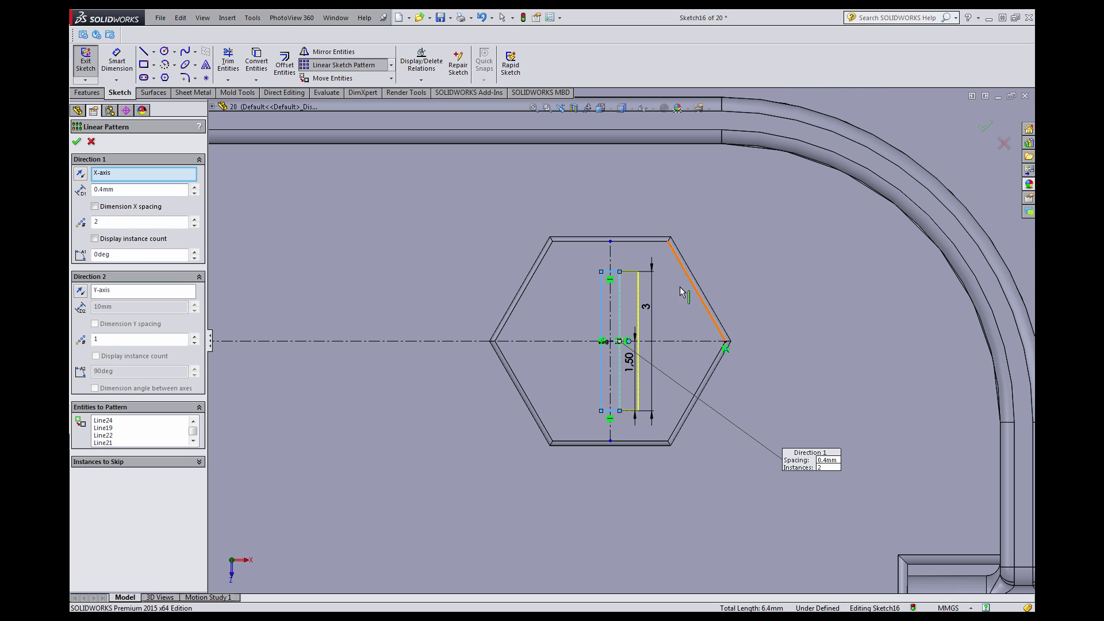
scroll(683, 280, "down", 4)
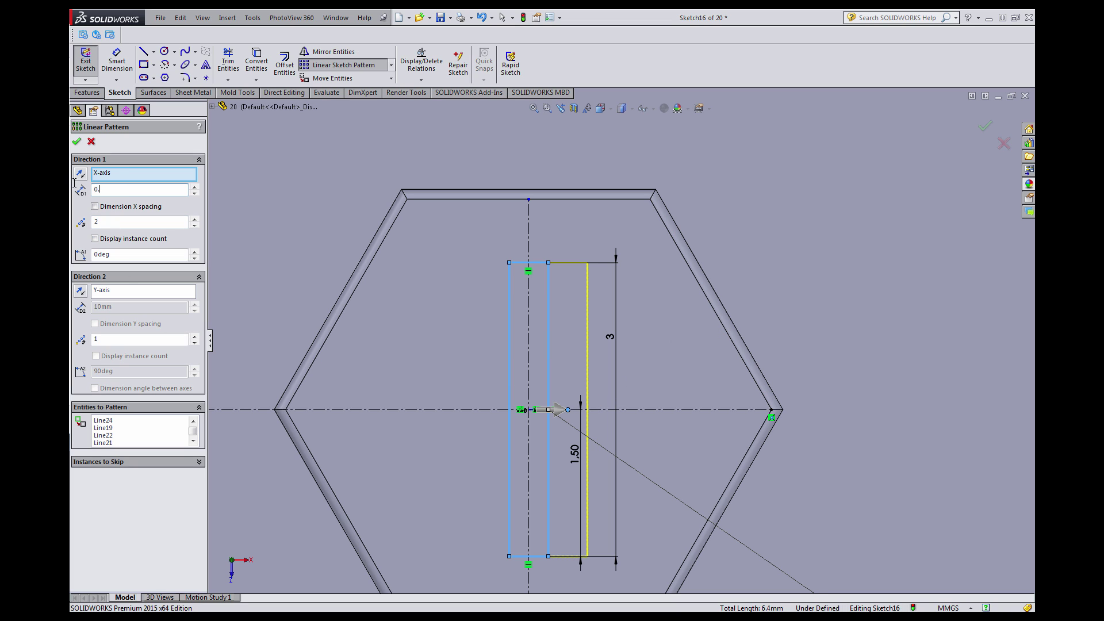
type("8")
key("Return")
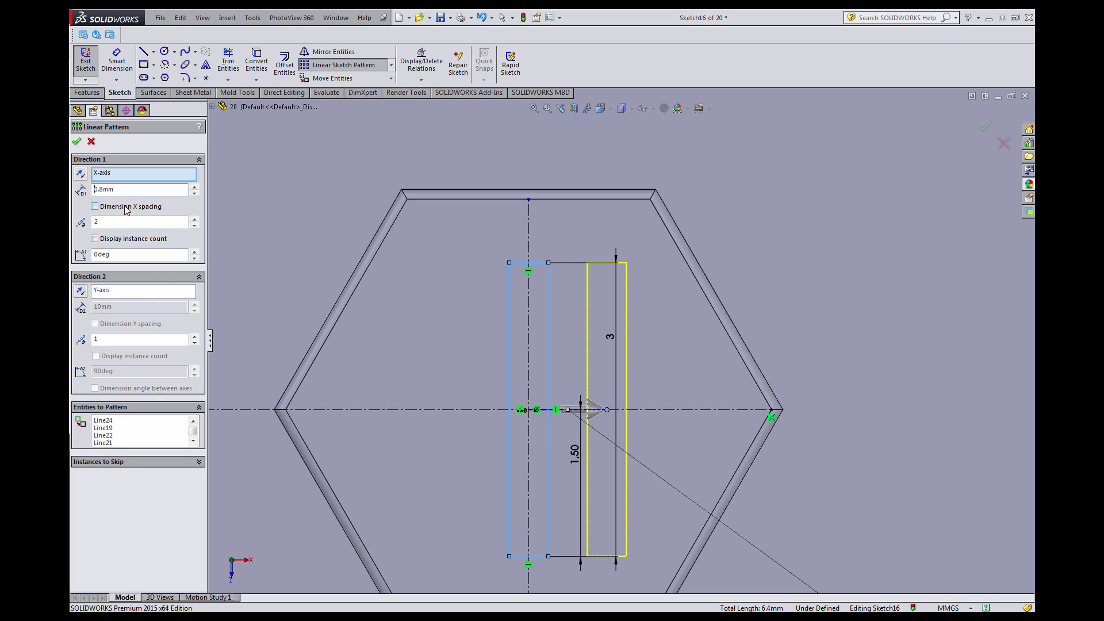
left_click(77, 142)
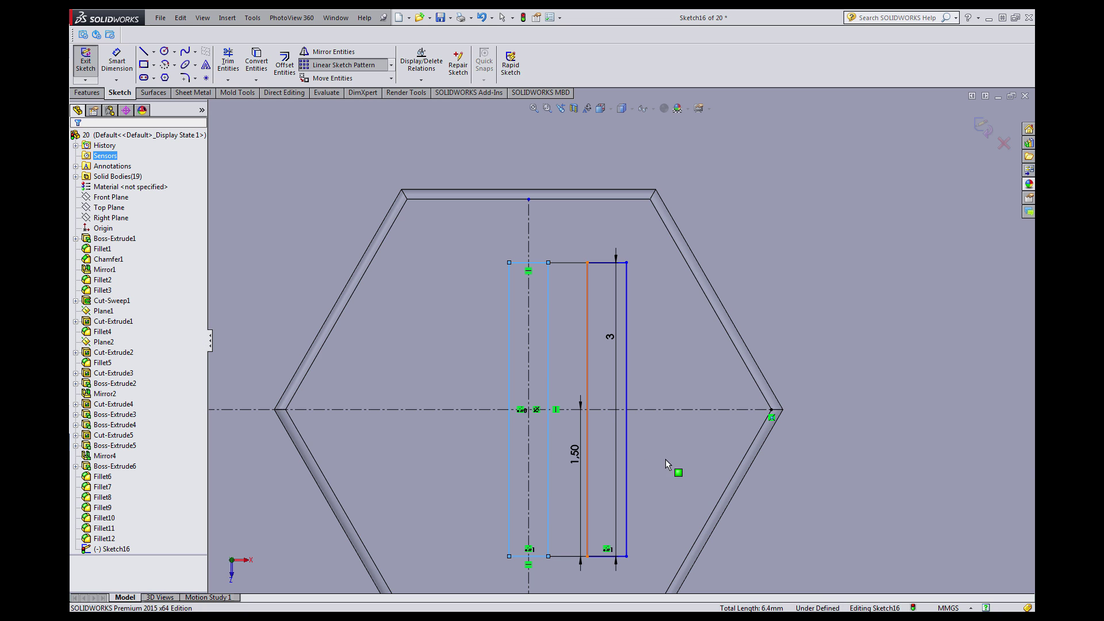
Create a linear sketch pattern of the right hexagon's middle bar in the reversed X-axis direction with two instances at 0.8 mm spacing.
scroll(517, 310, "up", 2)
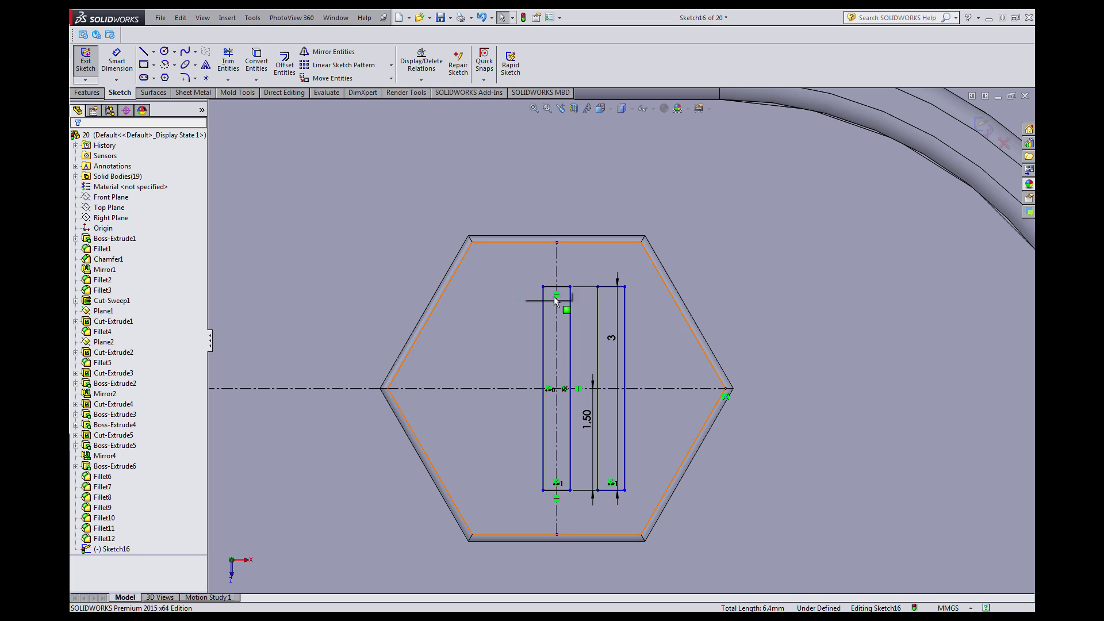
mouse_move(525, 270)
left_mouse_down()
mouse_move(581, 333)
mouse_move(585, 500)
left_mouse_up()
scroll(584, 418, "up", 2)
left_click(348, 67)
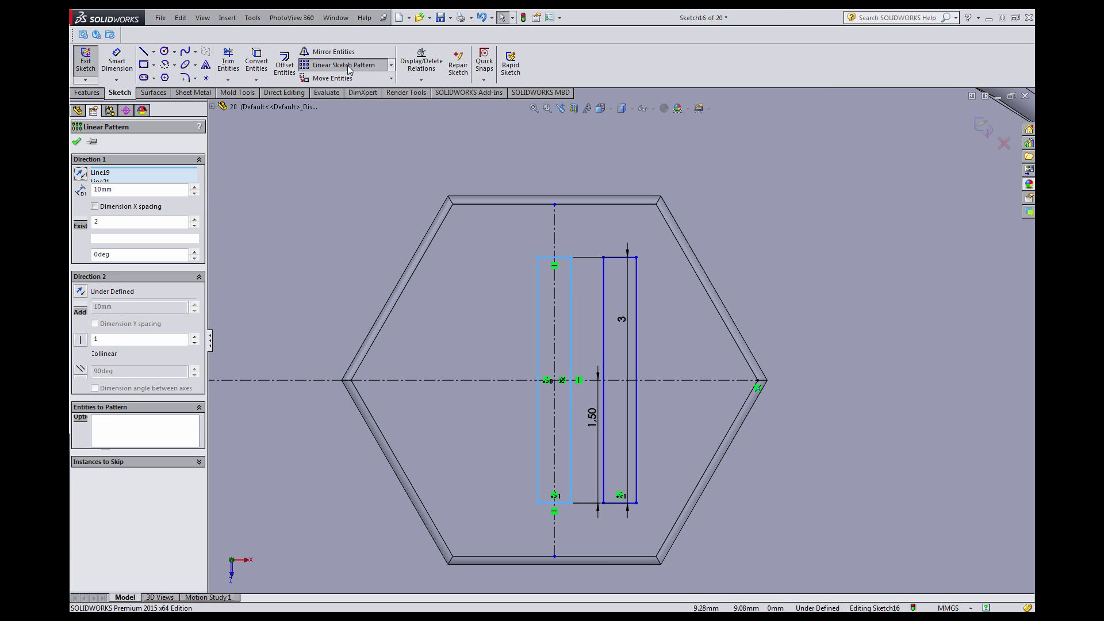
left_click(81, 174)
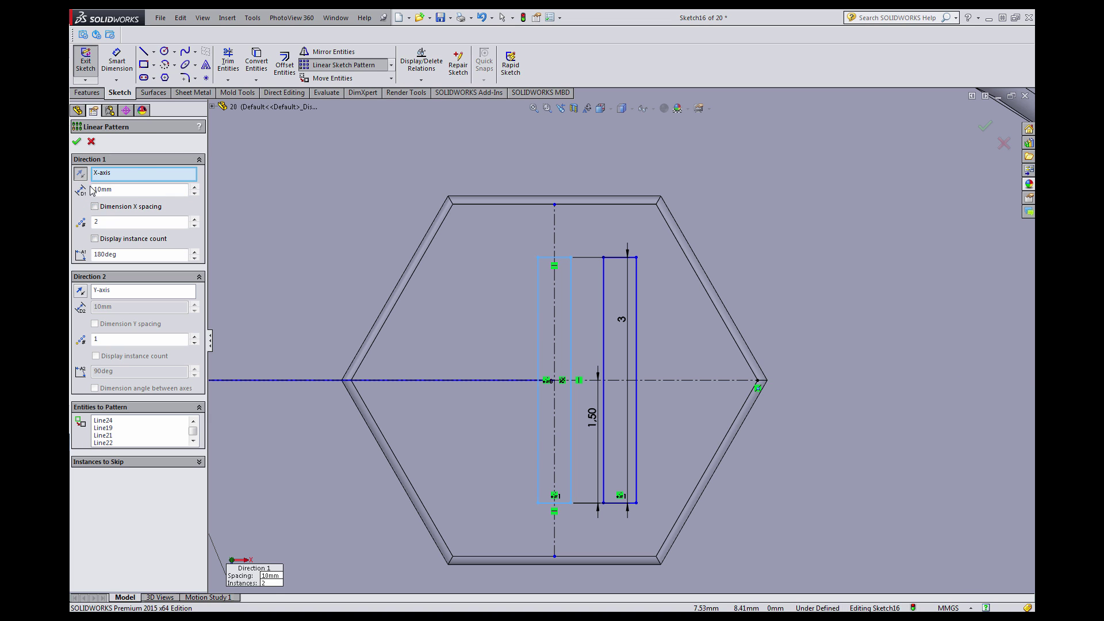
type("0.8")
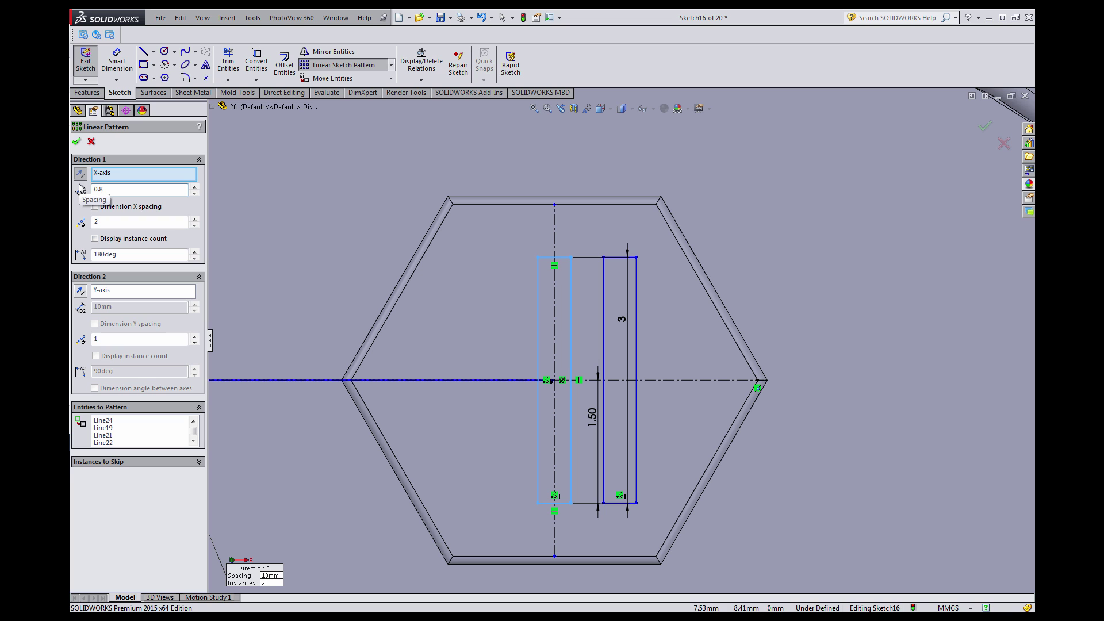
key("Return")
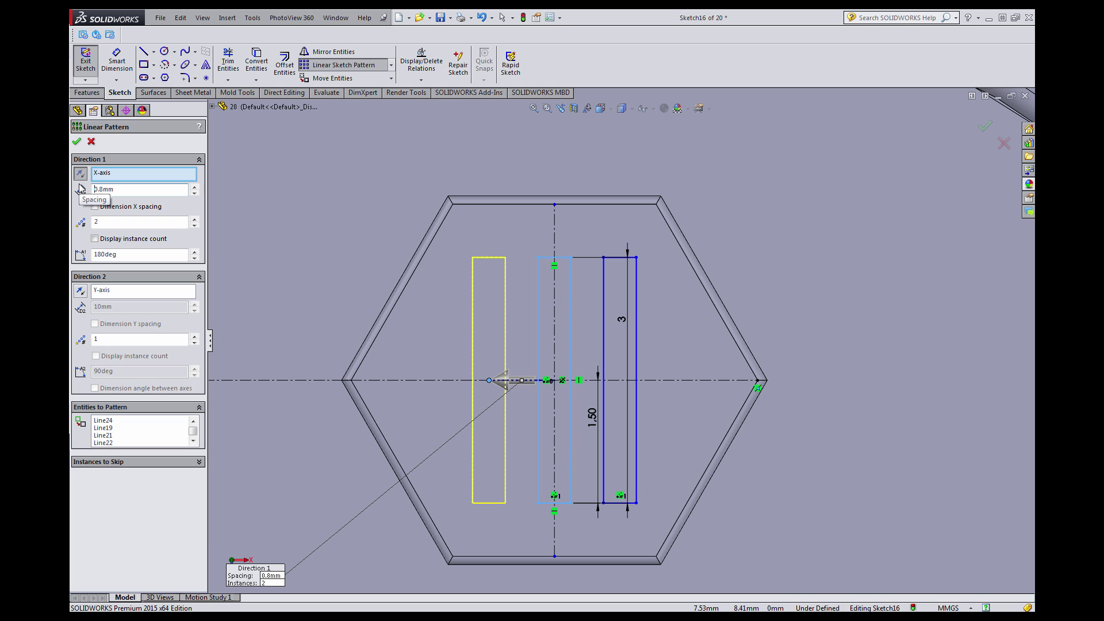
left_click(78, 142)
Extrude the bar symbols on all three hexagons 0.2 mm blind as separate bodies, with result merging turned off.
scroll(551, 365, "up", 5)
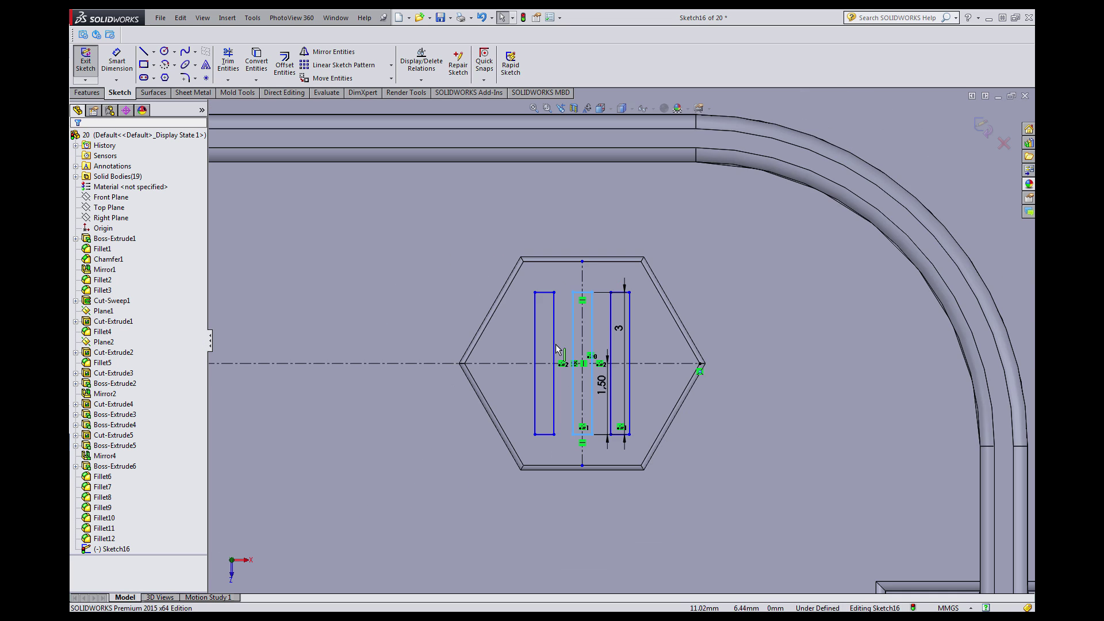
scroll(550, 374, "up", 3)
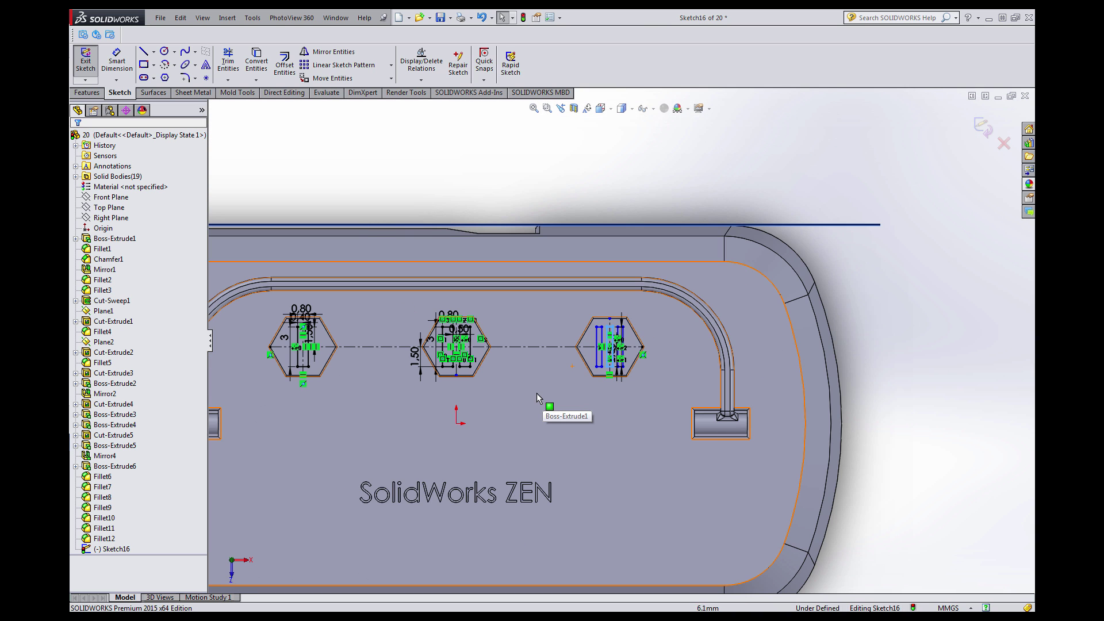
middle_click_drag(514, 396, 563, 344)
scroll(583, 329, "down", 4)
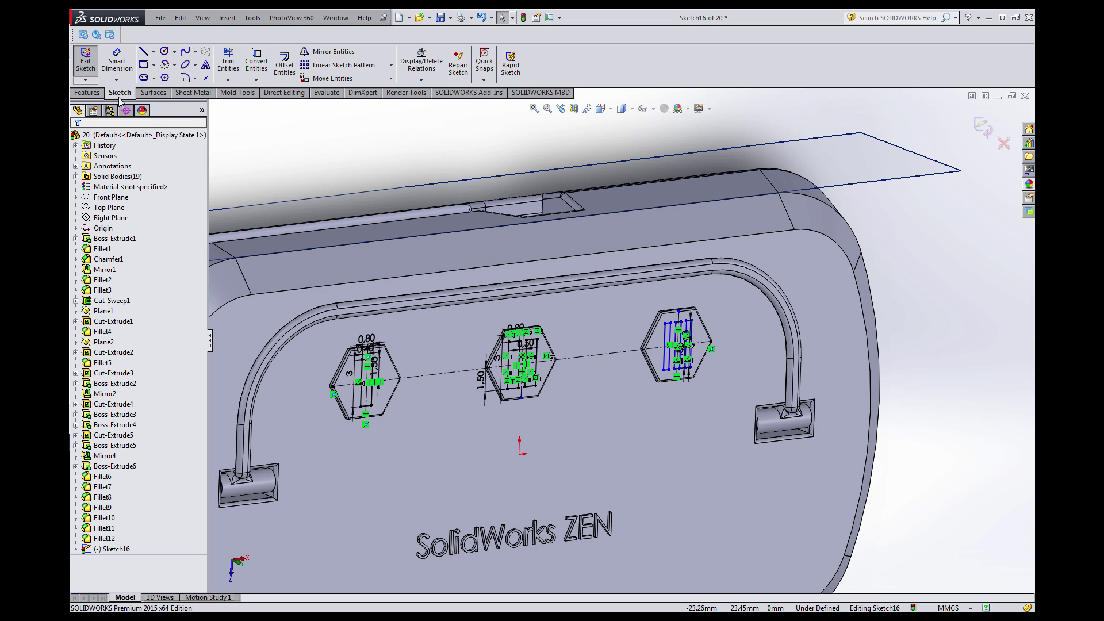
left_click(95, 92)
left_click(91, 63)
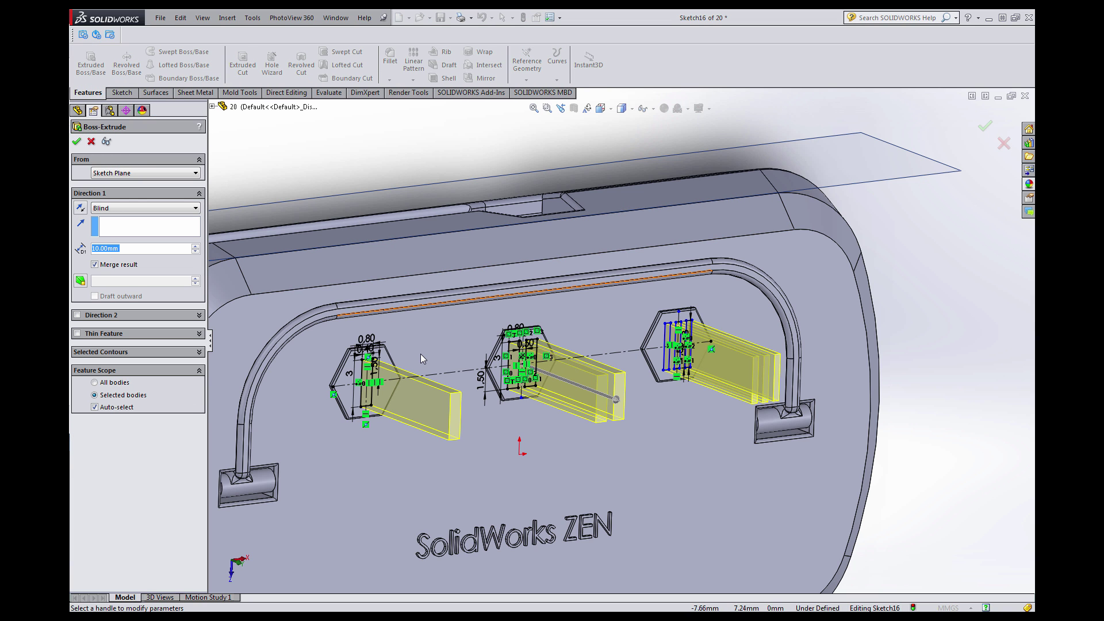
scroll(521, 373, "down", 1)
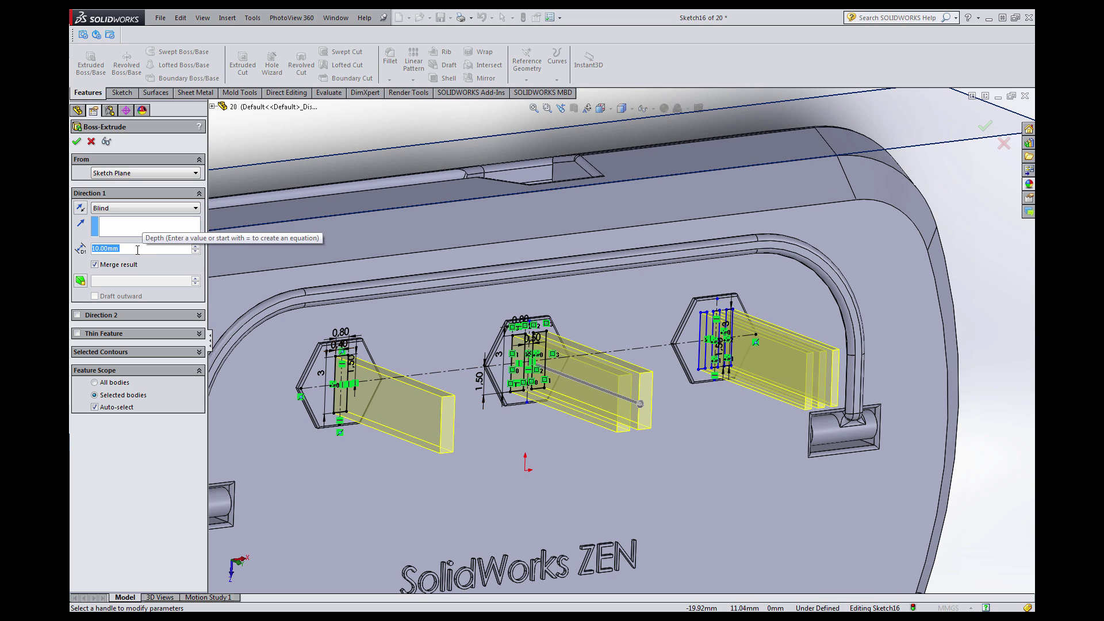
type("0.2")
key("Return")
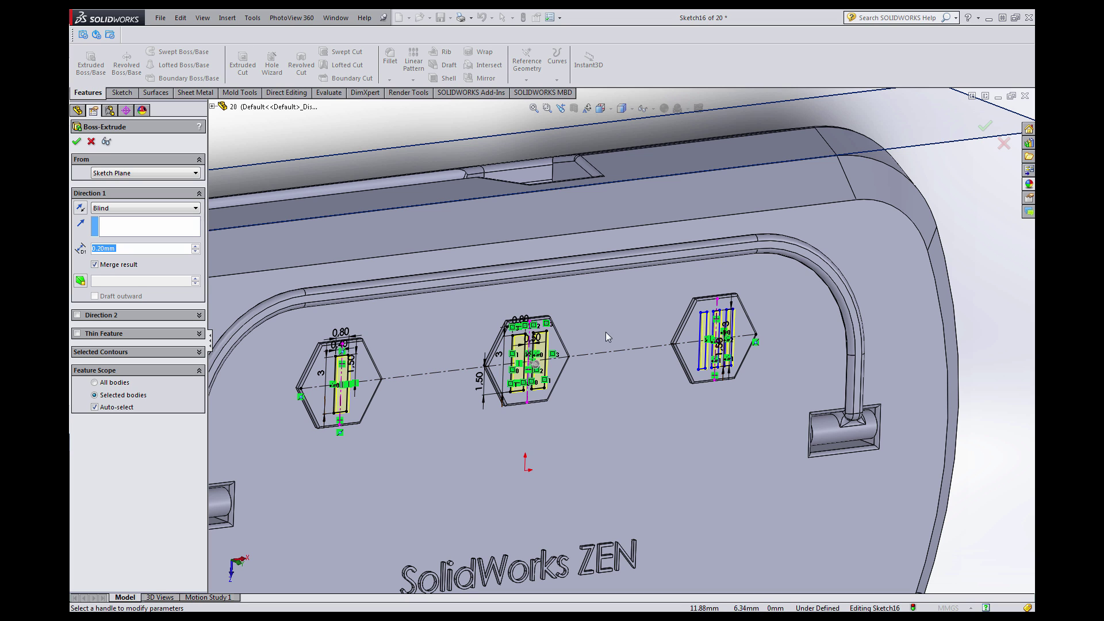
left_click(95, 265)
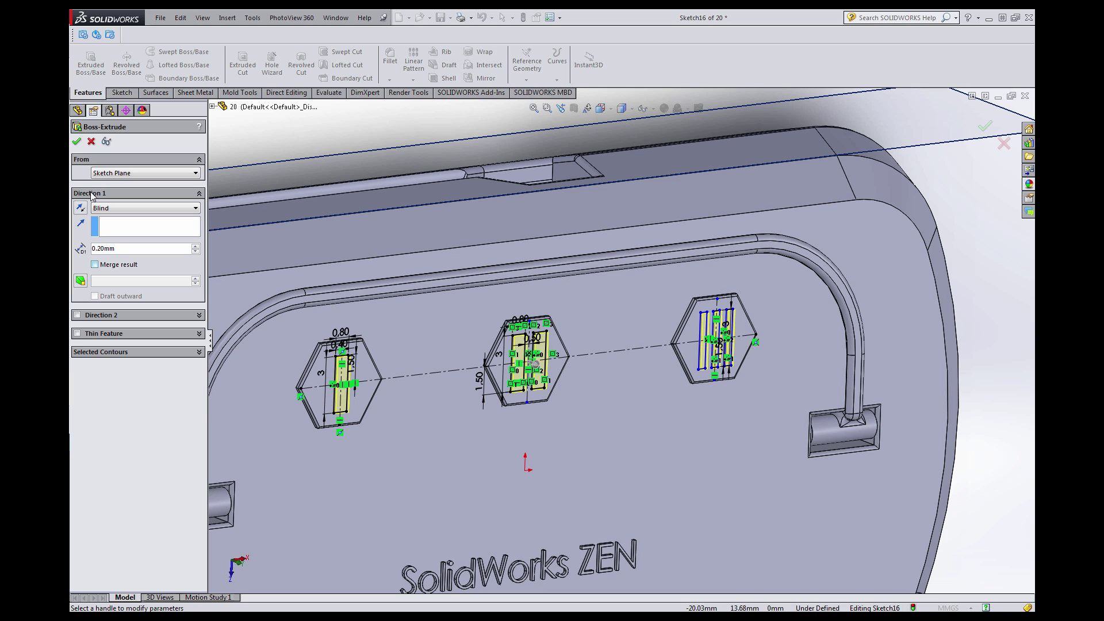
left_click(76, 142)
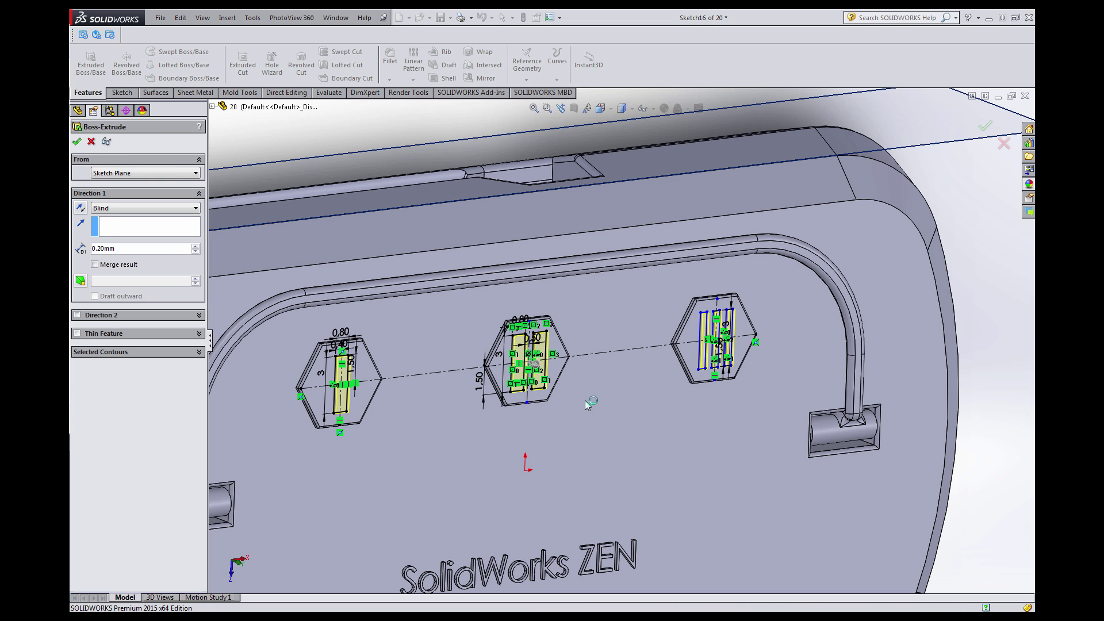
scroll(655, 420, "up", 2)
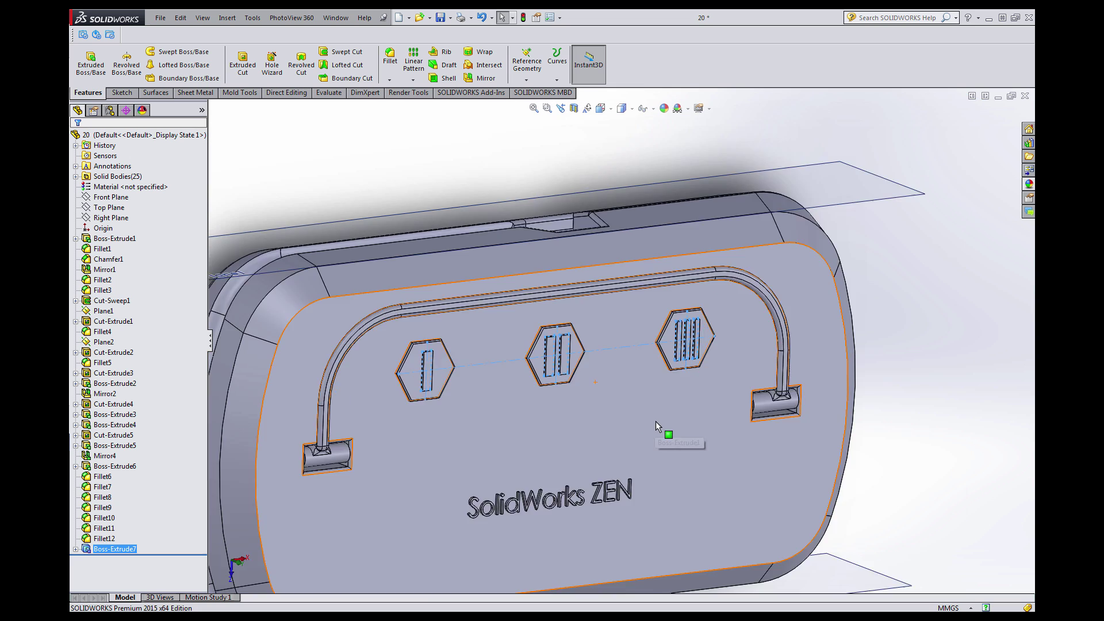
scroll(655, 421, "up", 4)
left_click(810, 386)
scroll(603, 354, "down", 4)
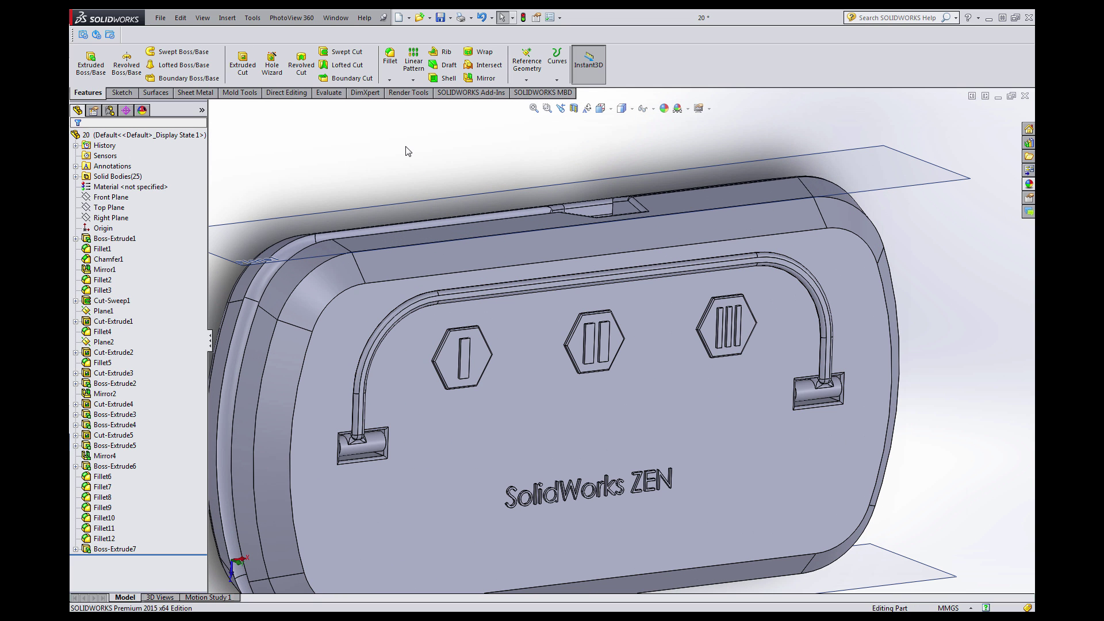
left_click(390, 58)
scroll(485, 354, "down", 5)
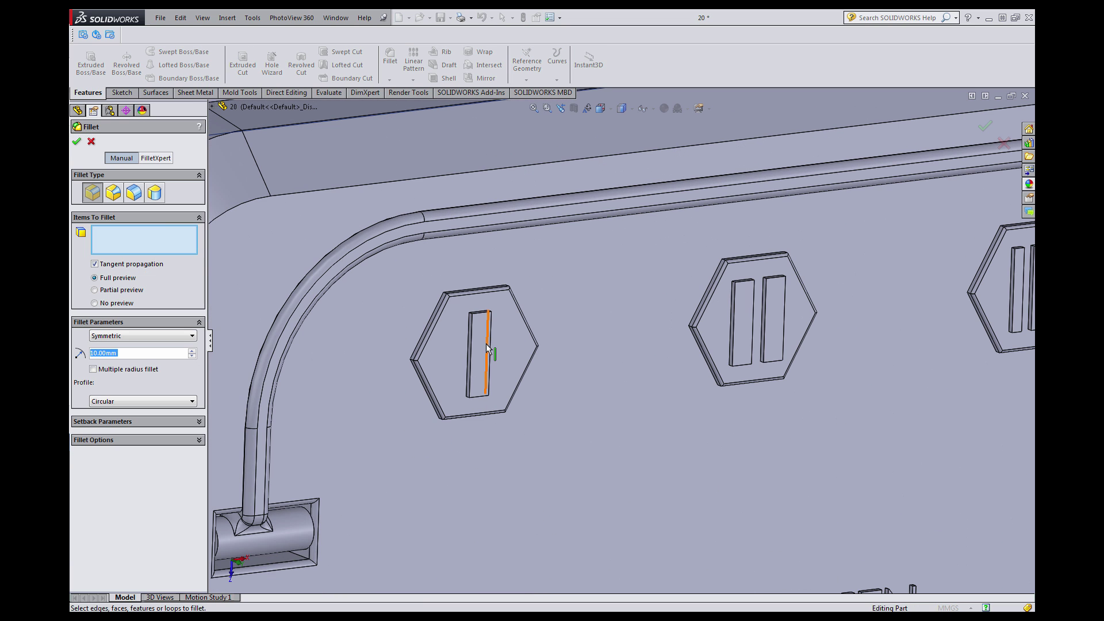
left_click(485, 343)
scroll(771, 310, "down", 4)
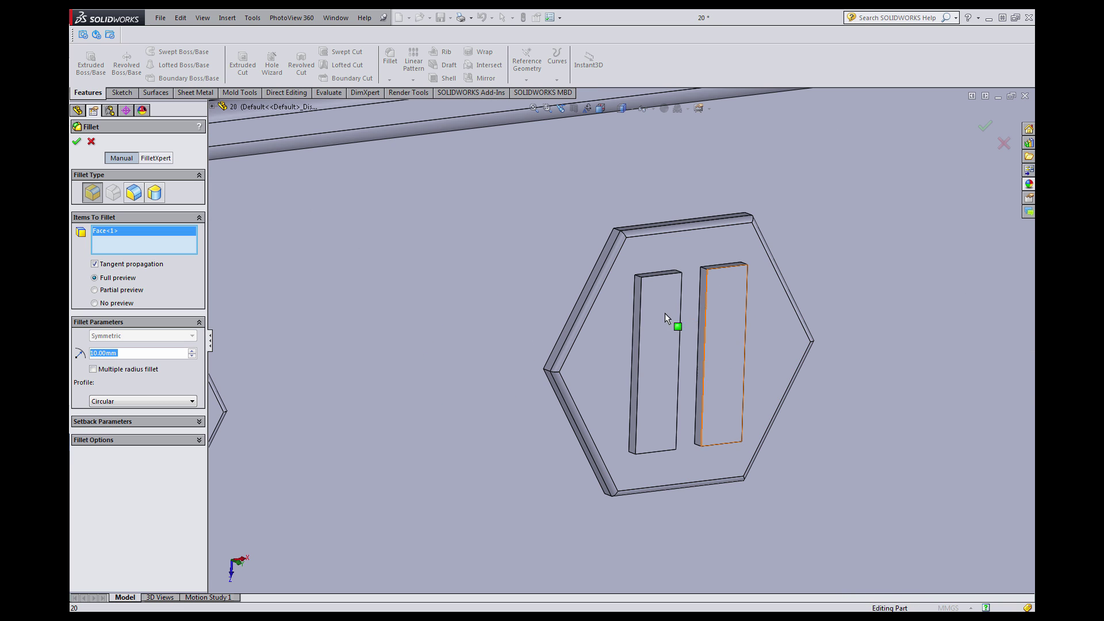
scroll(712, 327, "up", 4)
scroll(486, 378, "up", 2)
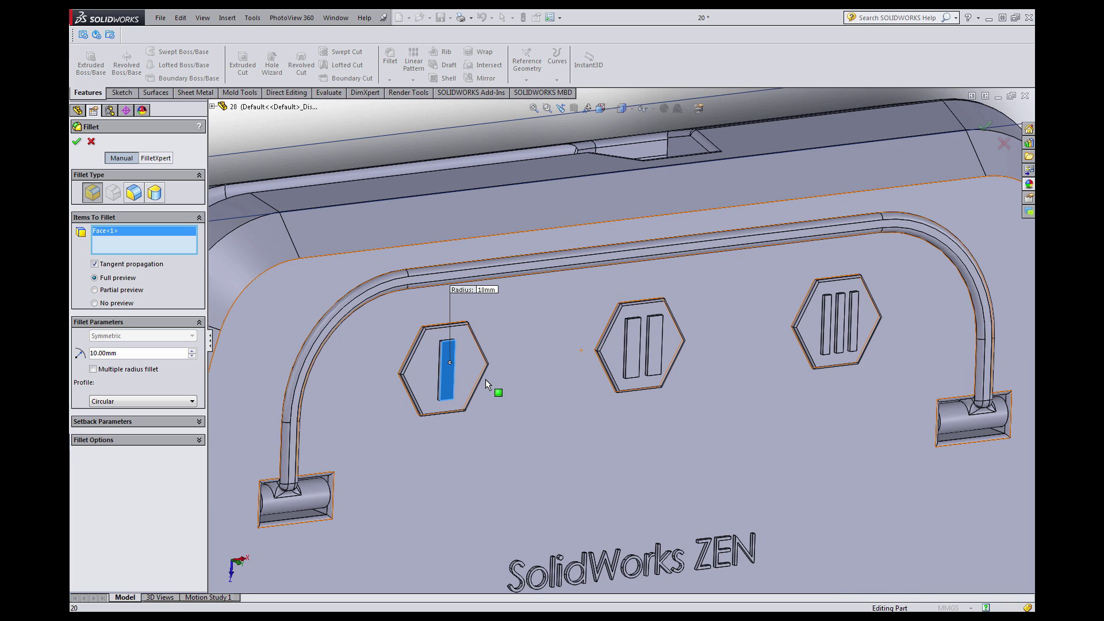
scroll(486, 380, "down", 5)
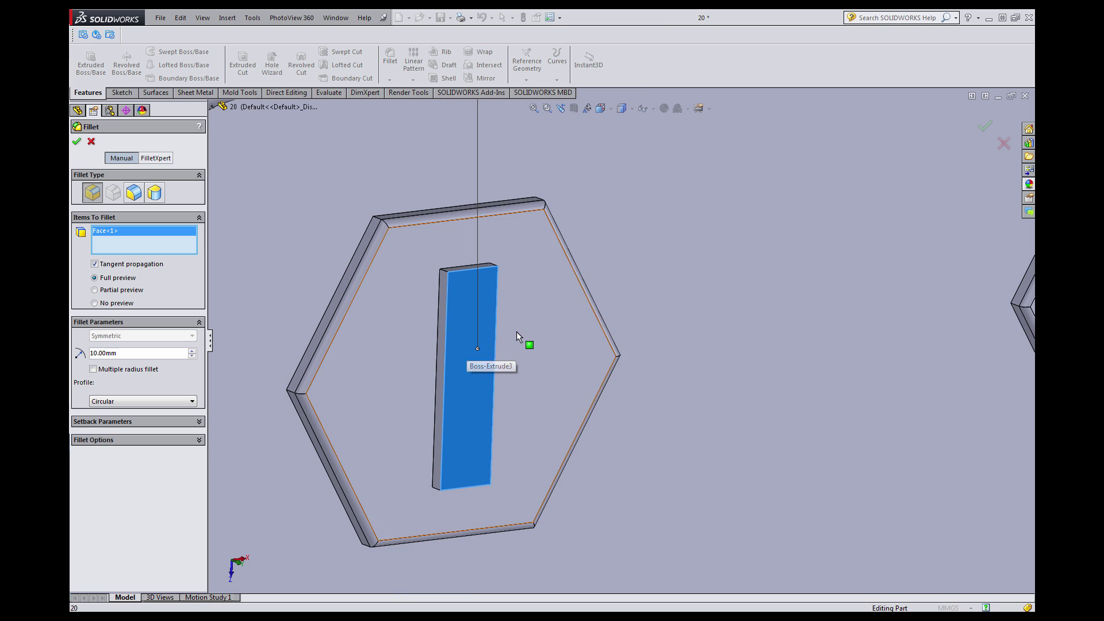
scroll(667, 333, "up", 6)
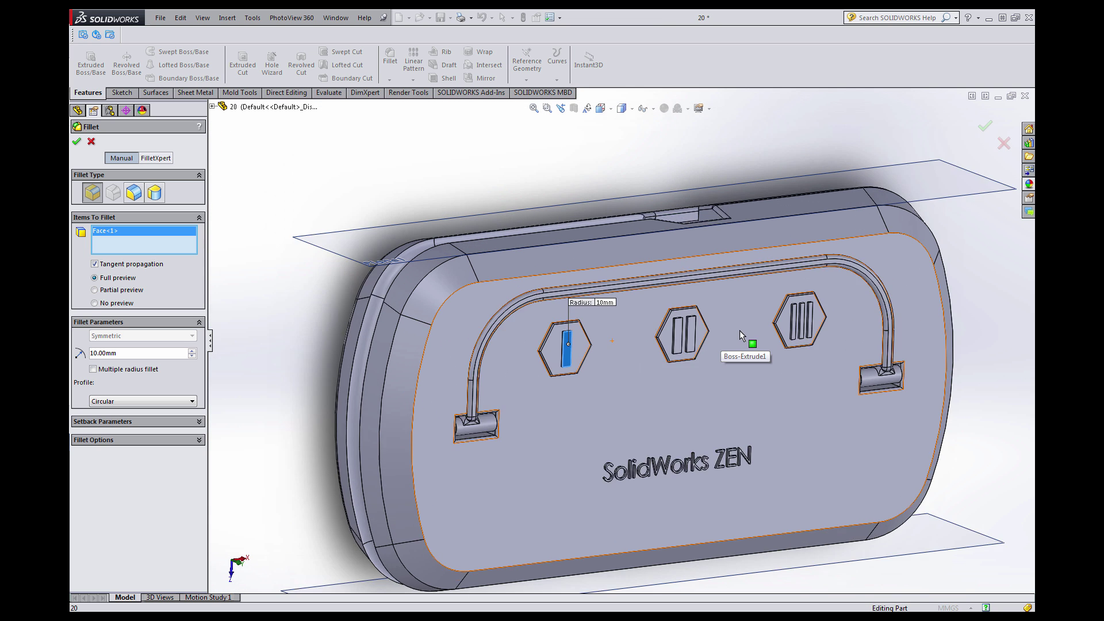
scroll(740, 330, "down", 4)
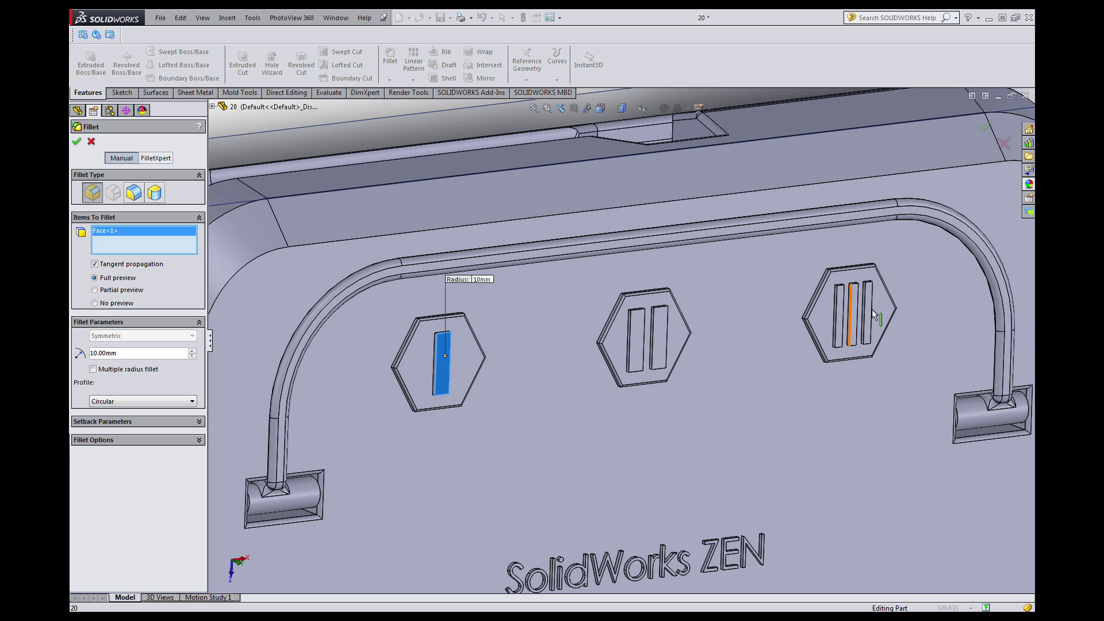
scroll(546, 351, "down", 2)
scroll(454, 360, "down", 1)
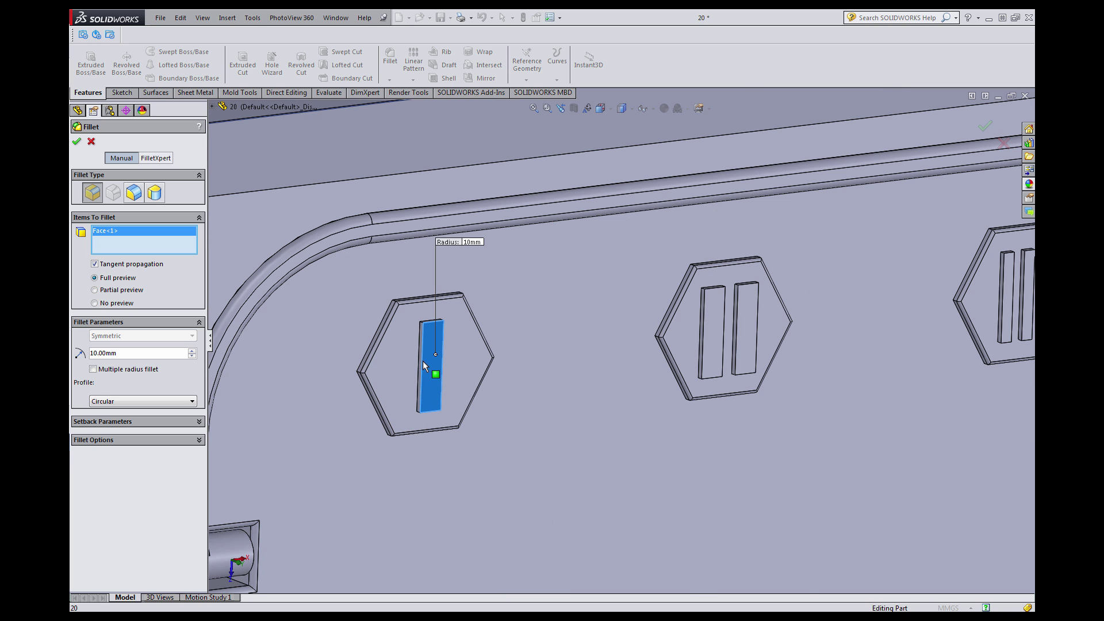
scroll(437, 356, "down", 3)
key("Escape")
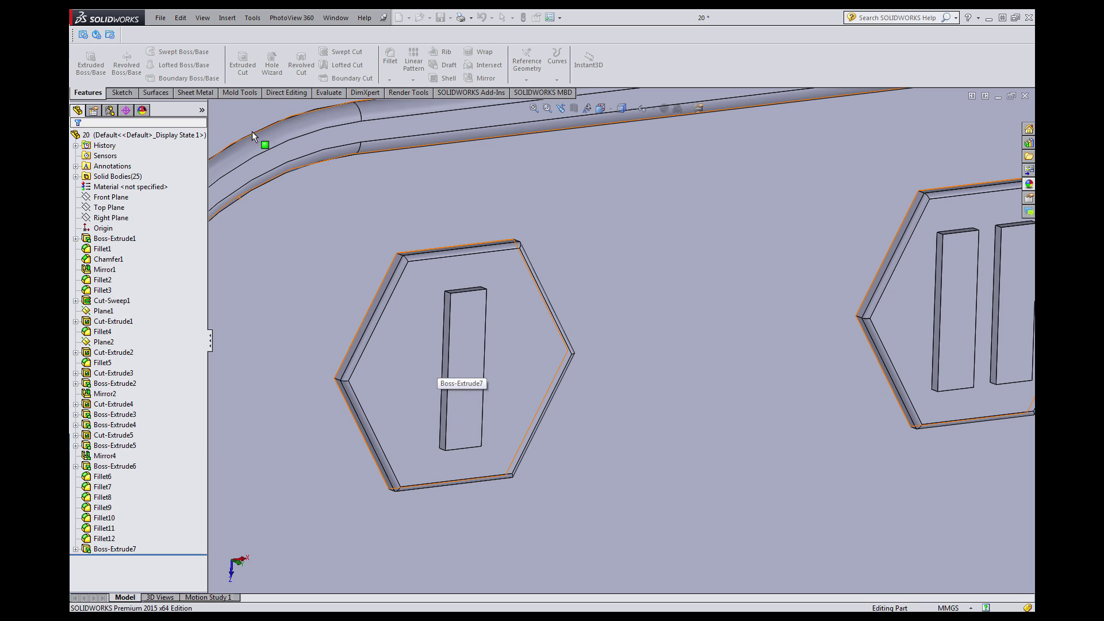
Fillet the edges of the front face of the single bar on the left hexagon with a 0.1 mm radius.
key("Return")
scroll(481, 333, "down", 1)
left_click(482, 330)
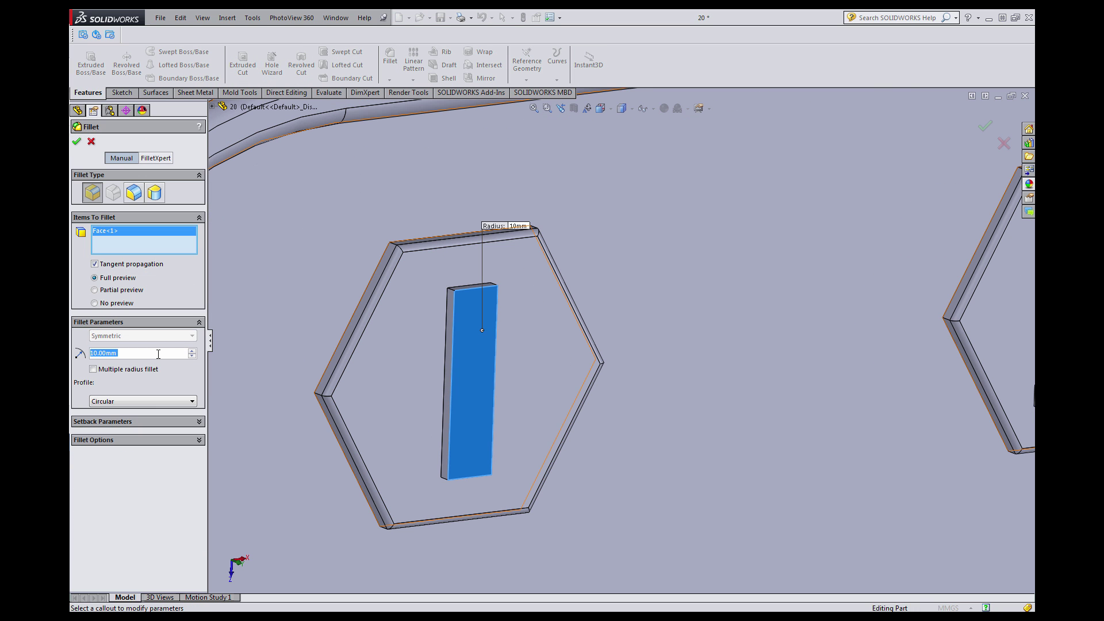
type("0.1")
key("Return")
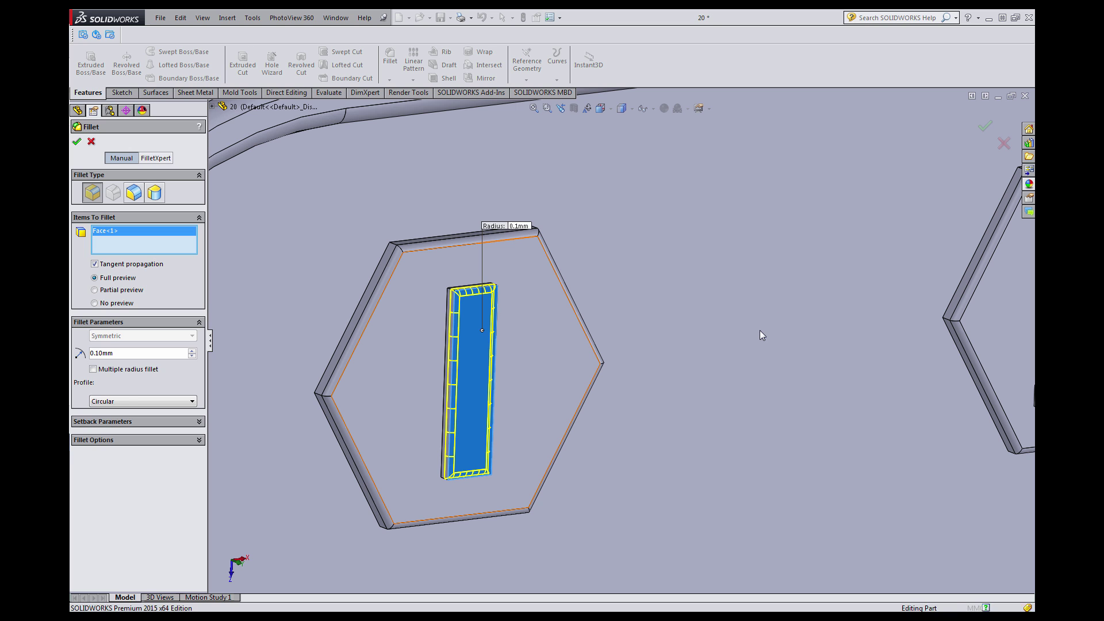
key("Return")
Fillet the front face edges of the left bar on the middle hexagon with a 0.1 mm radius.
scroll(787, 318, "up", 5)
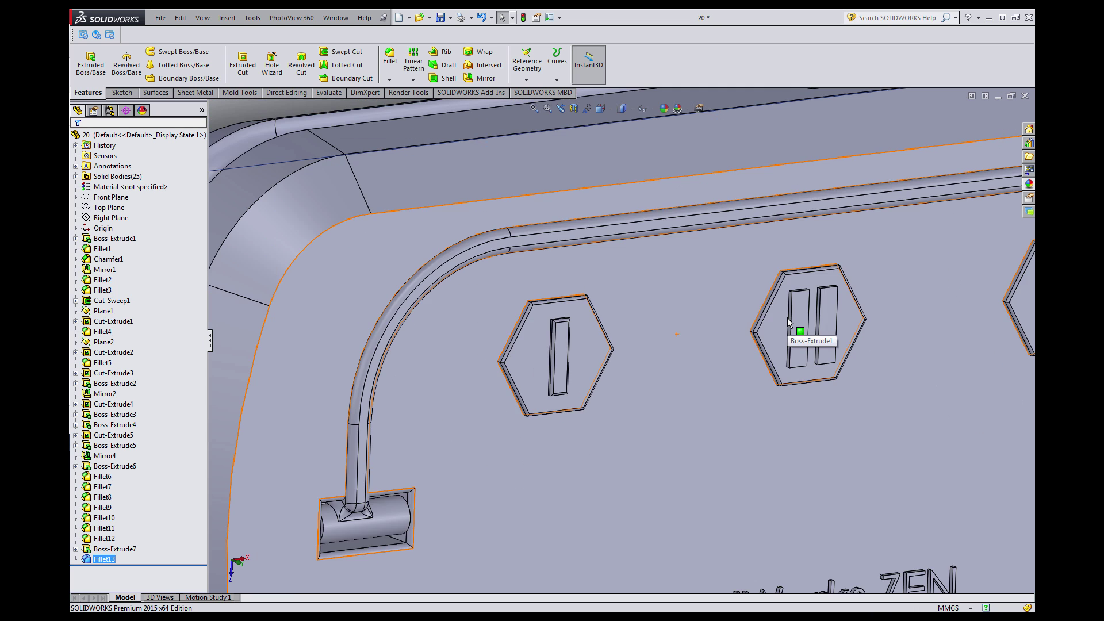
scroll(788, 322, "down", 5)
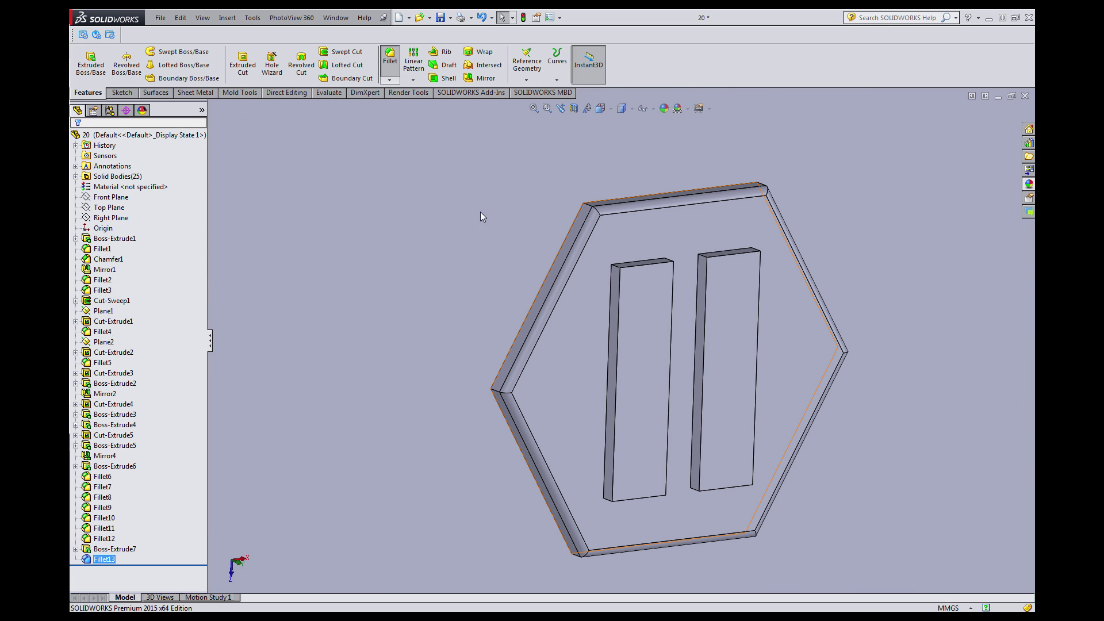
left_click(637, 337)
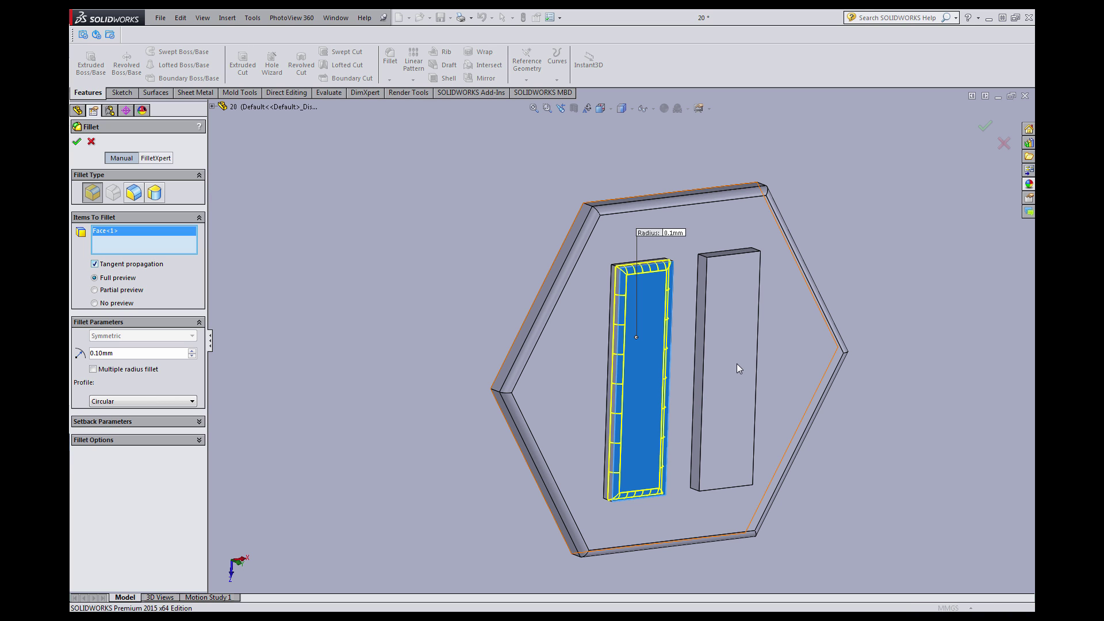
key("Return")
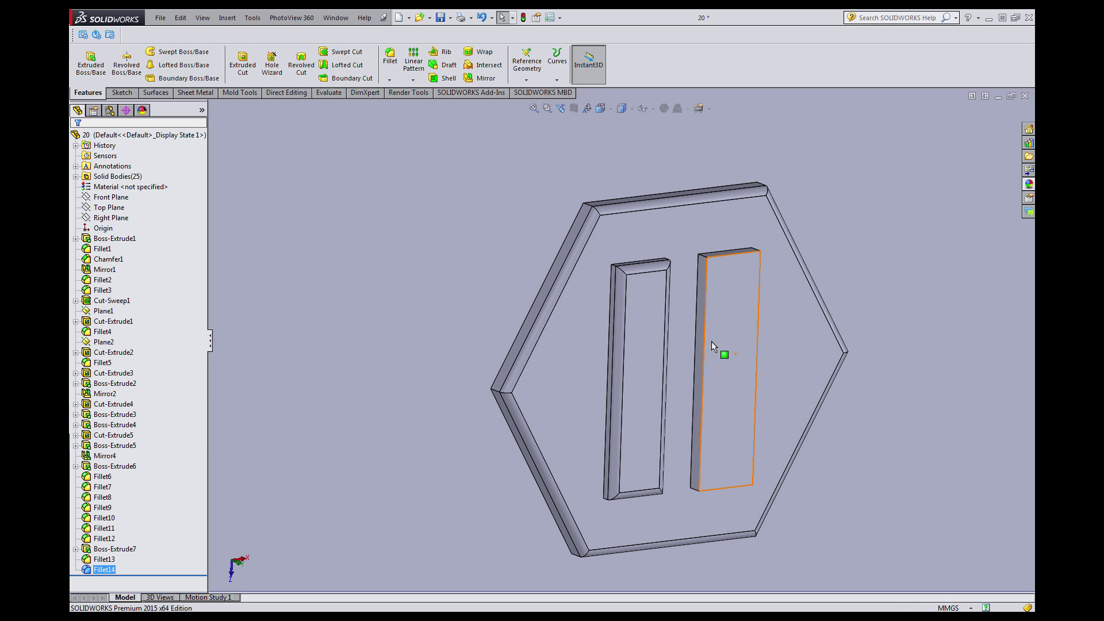
Fillet the front face edges of the right bar on the middle hexagon with a 0.1 mm radius.
scroll(708, 339, "up", 5)
scroll(707, 339, "up", 3)
scroll(701, 333, "down", 5)
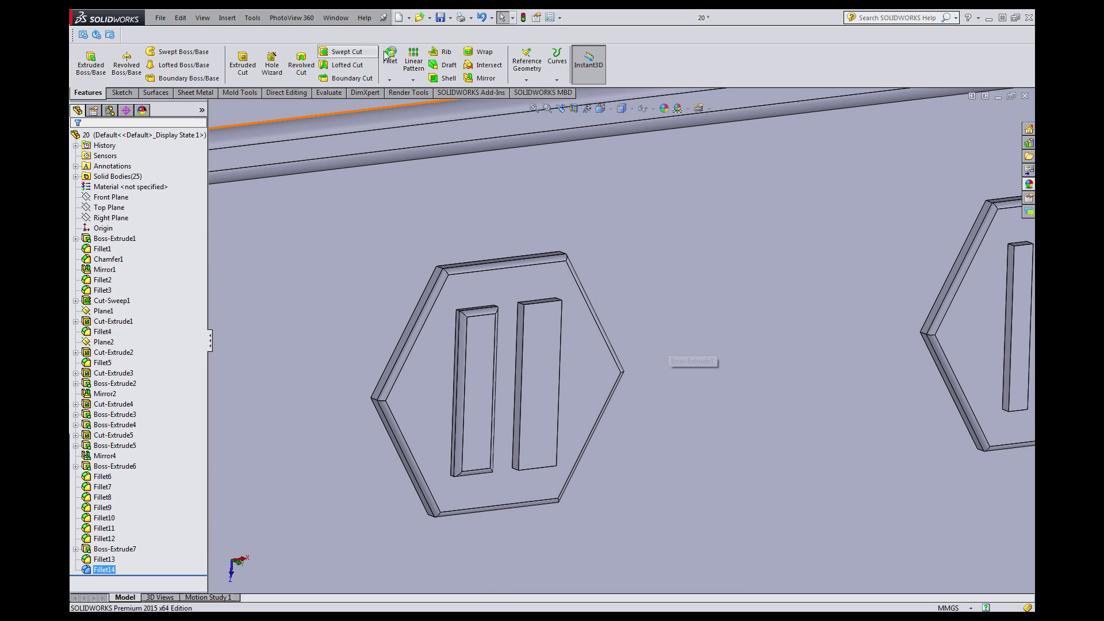
key("Return")
left_click(544, 327)
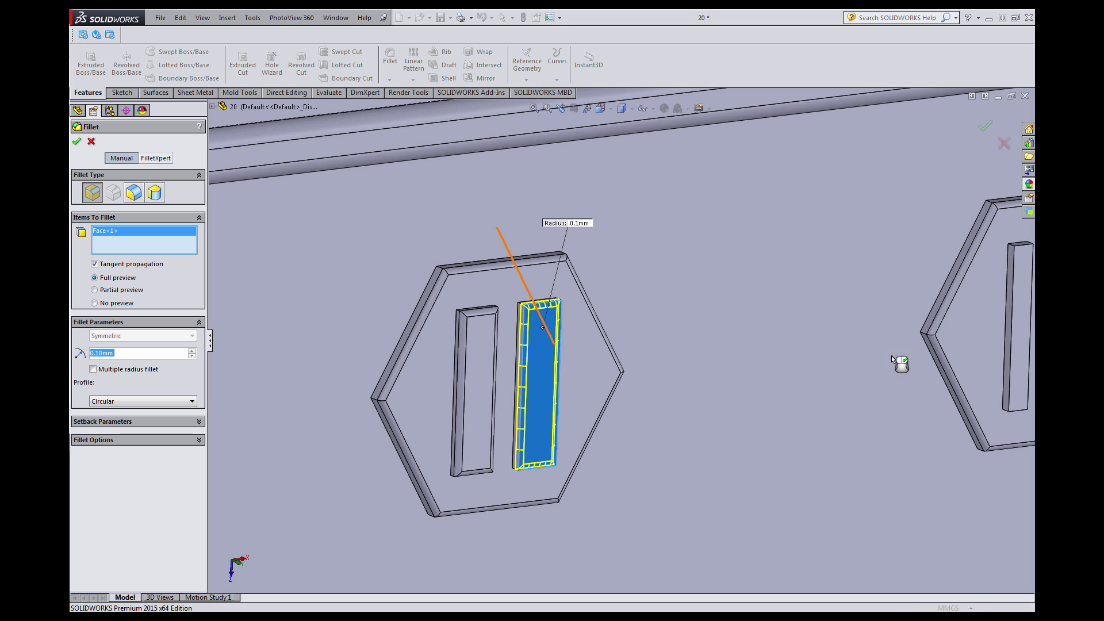
right_click(971, 330)
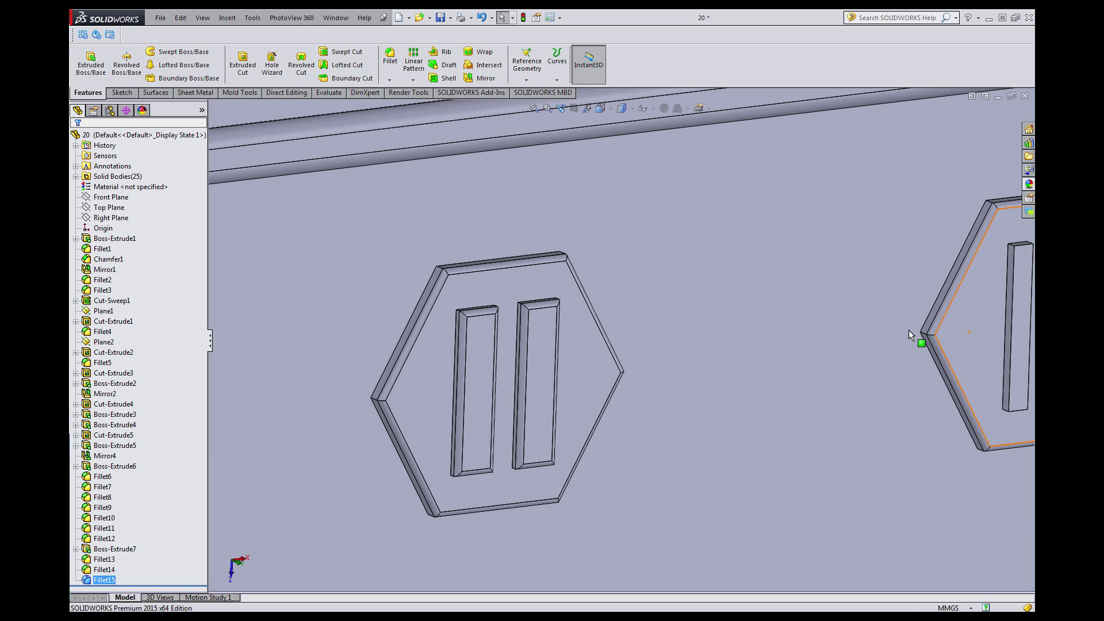
Fillet the front face edges of the left and middle bars on the right hexagon with a 0.1 mm radius.
scroll(891, 332, "up", 5)
scroll(639, 329, "down", 6)
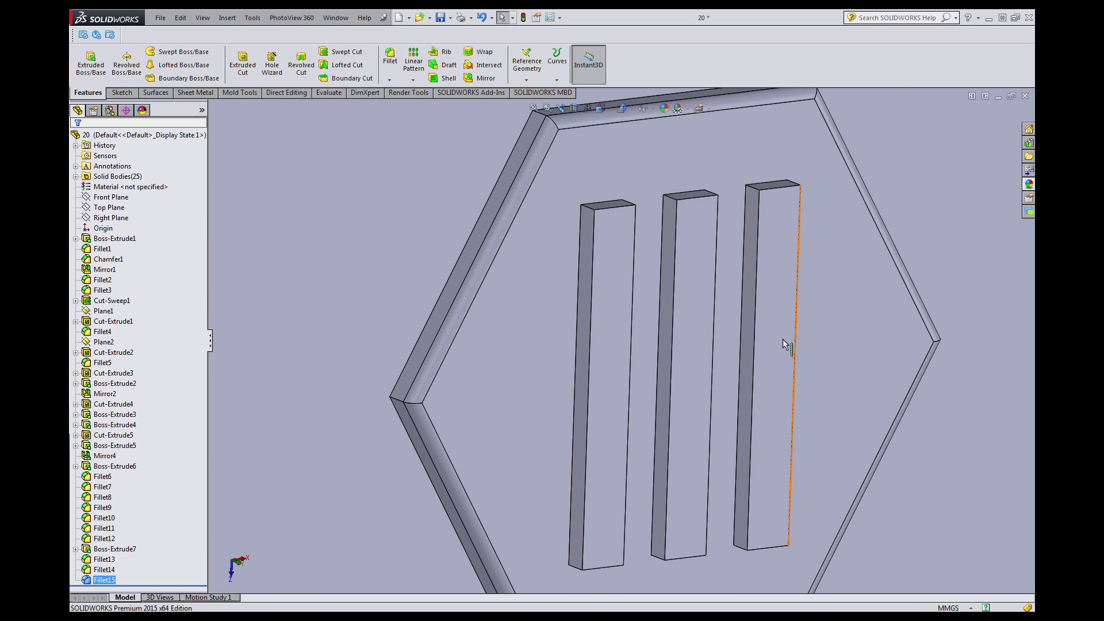
key("Return")
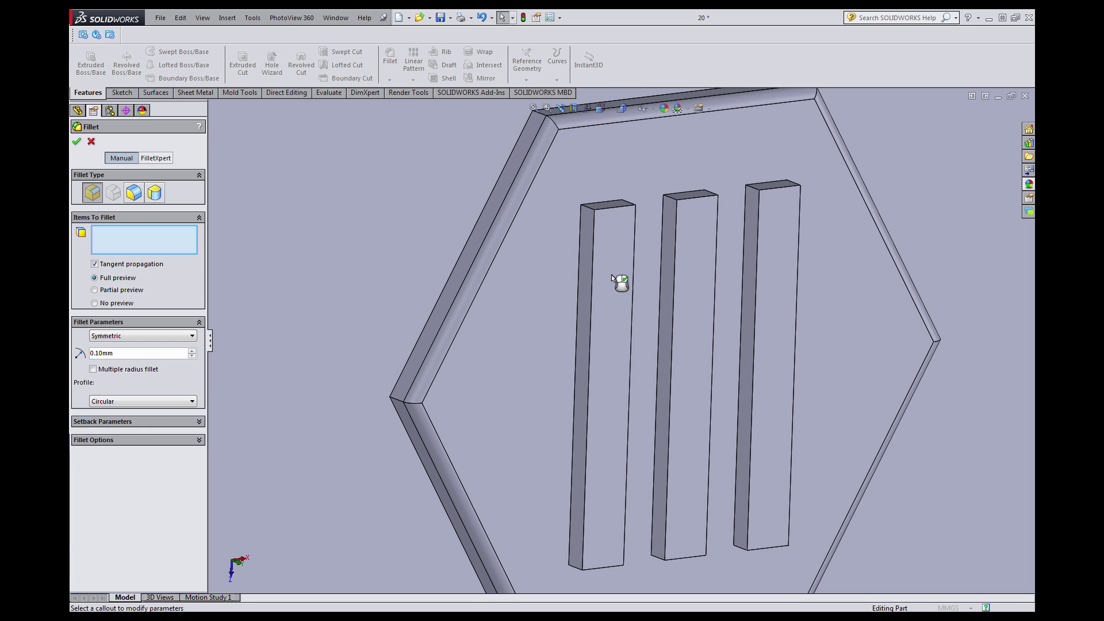
left_click(612, 274)
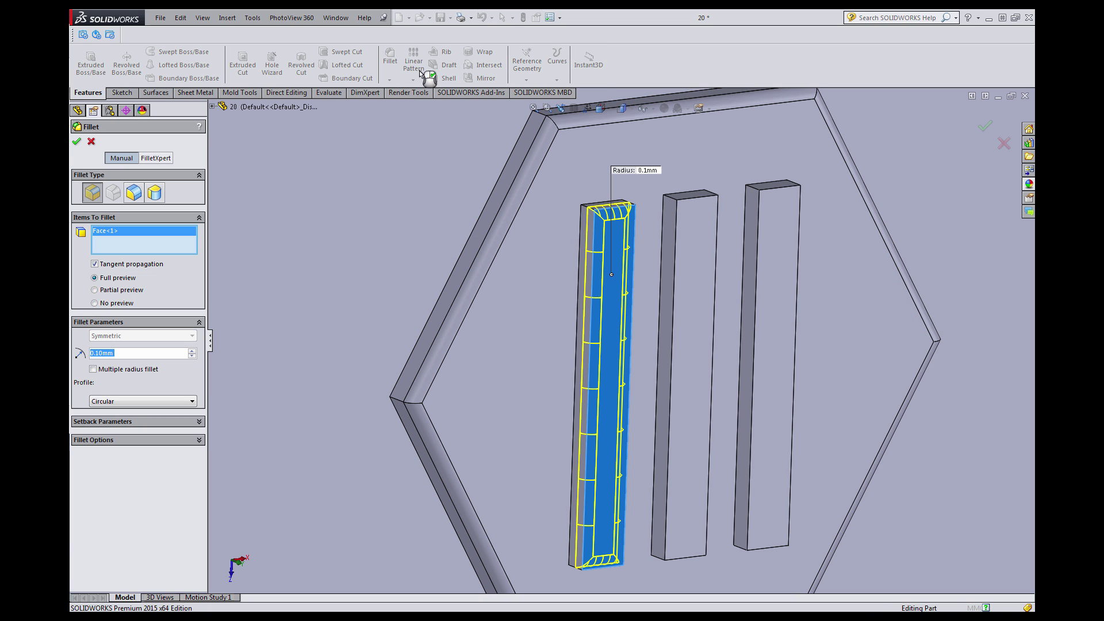
right_click(380, 66)
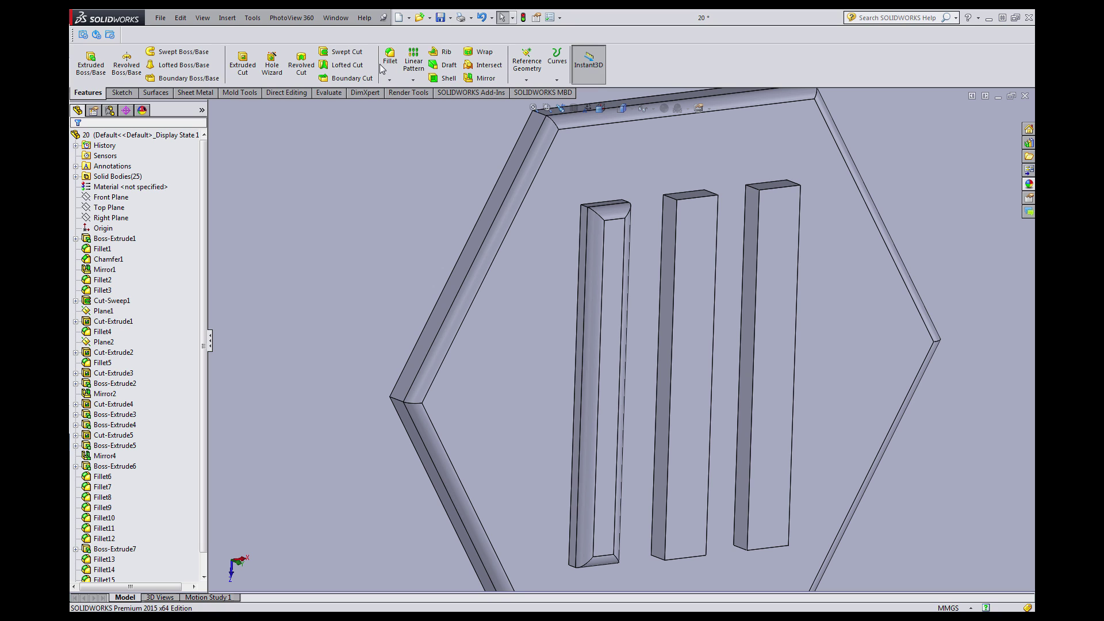
left_click(691, 242)
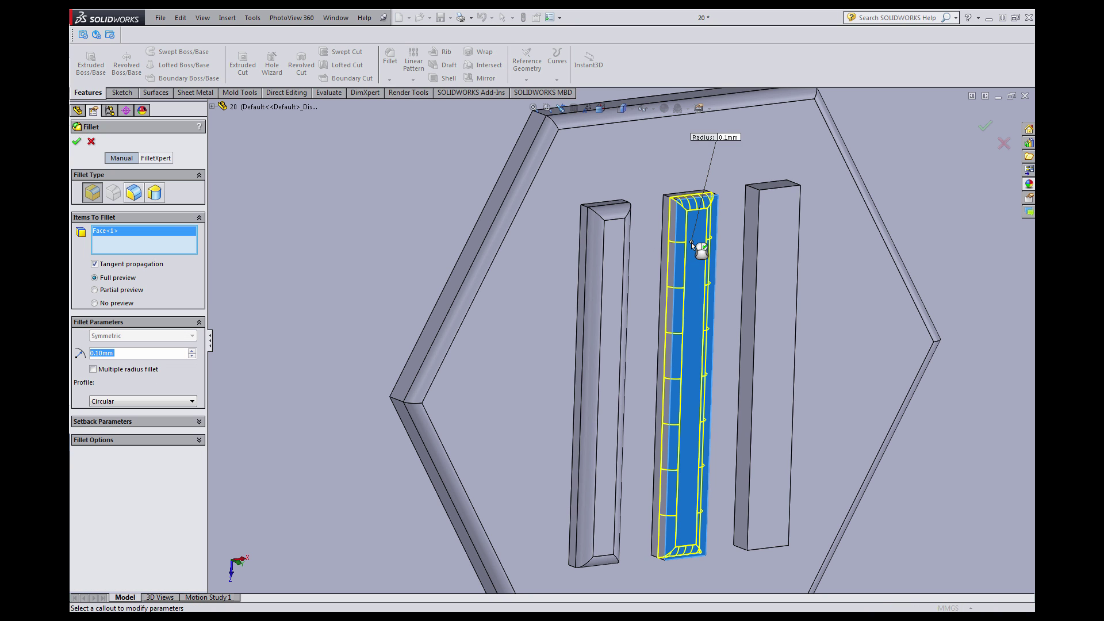
right_click(397, 65)
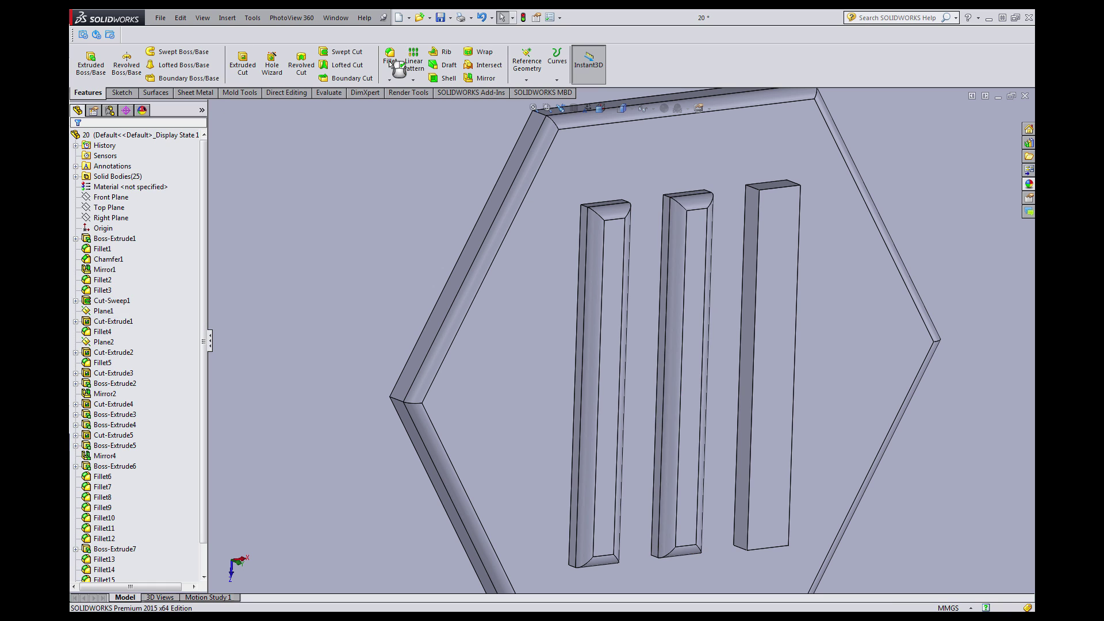
Fillet the front face edges of the rightmost bar on the right hexagon with a 0.1 mm radius.
right_click(771, 252)
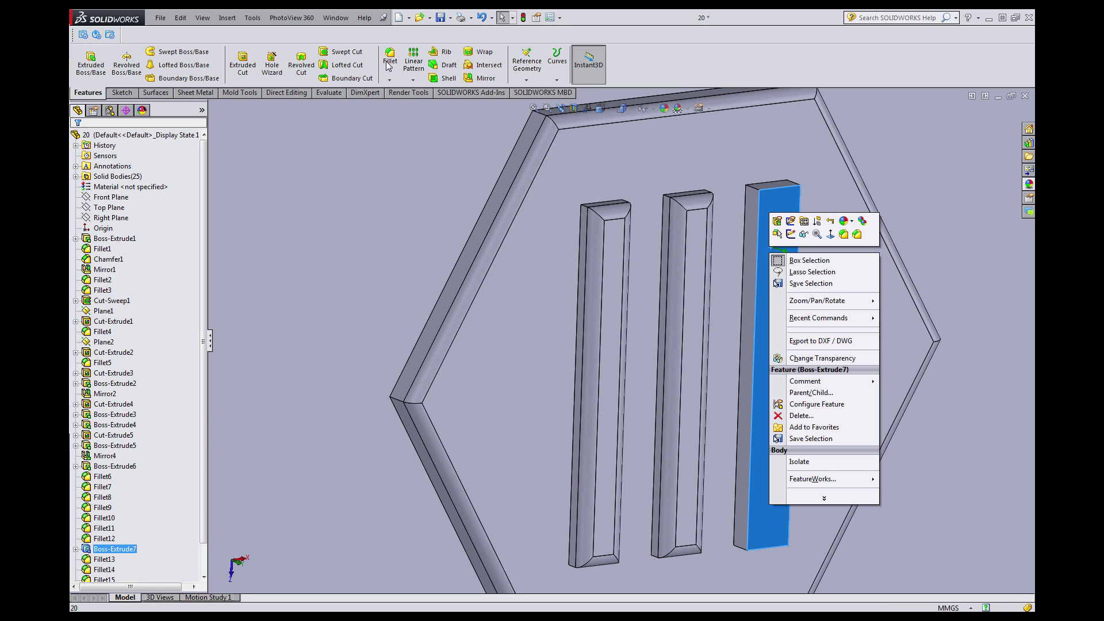
left_click(390, 61)
right_click(774, 259)
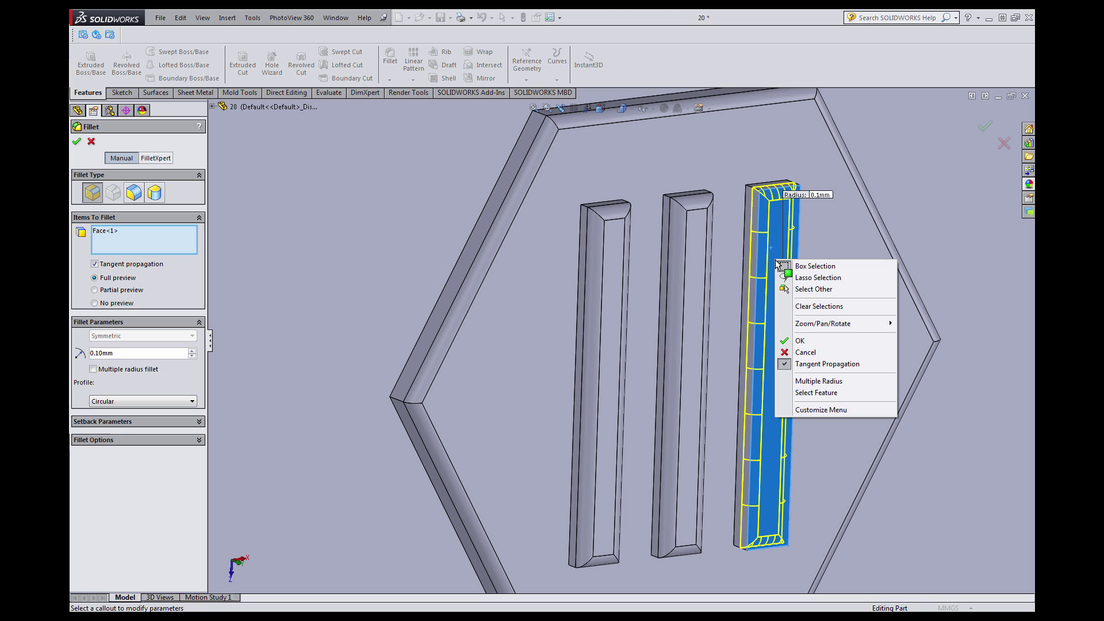
left_click(825, 340)
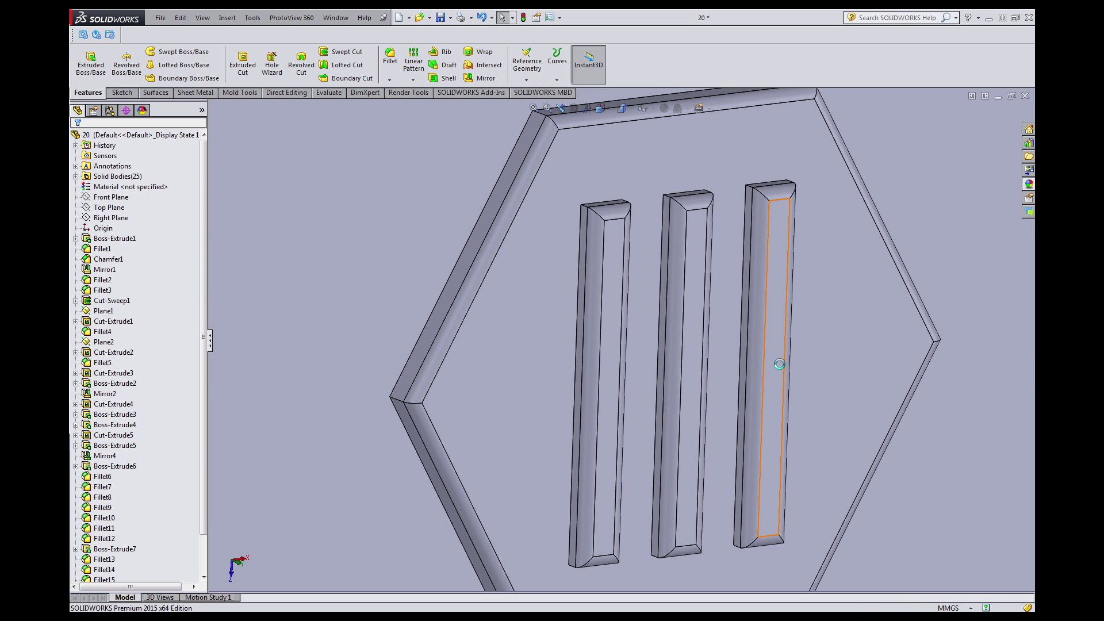
Examine the whole case from several angles, including the handle, hexagons, logo, side groove and rear recess.
scroll(779, 364, "up", 10)
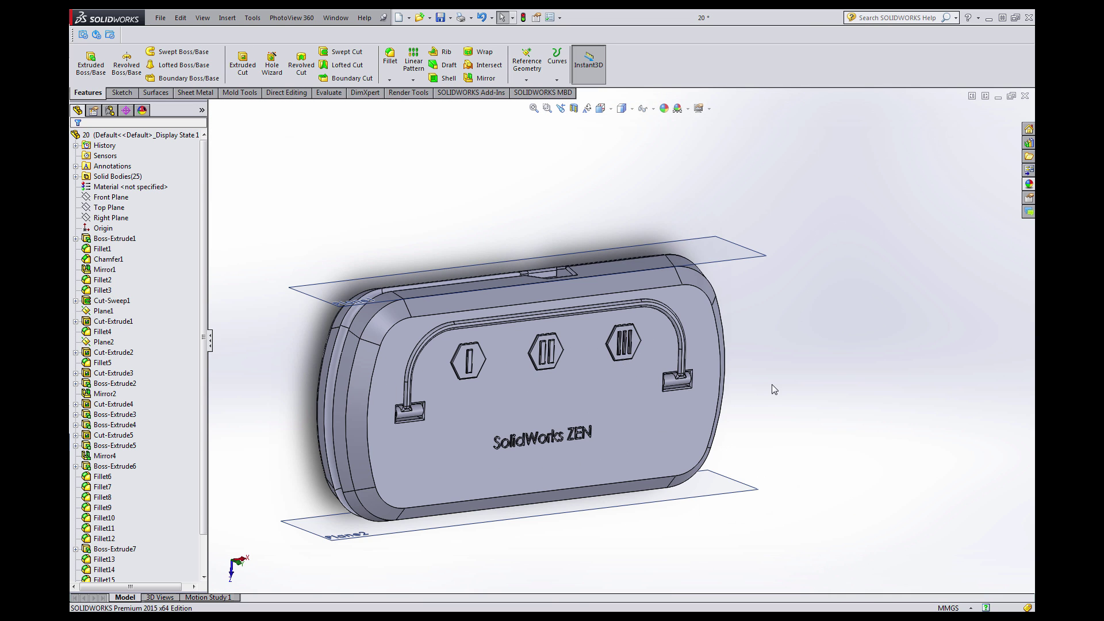
scroll(589, 379, "down", 3)
middle_click_drag(587, 359, 579, 338)
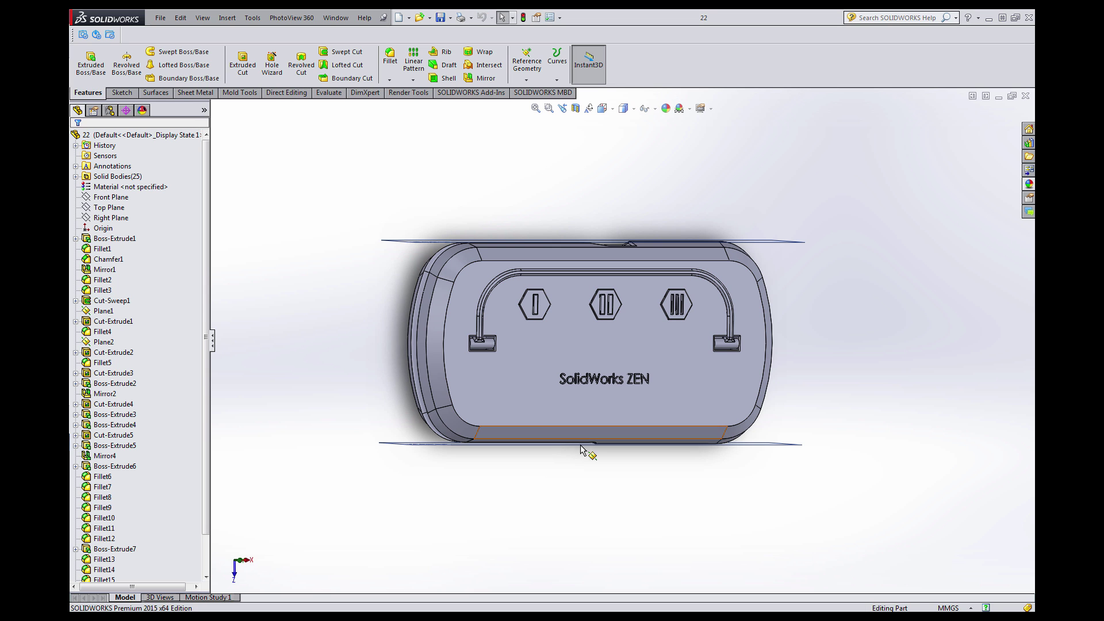
middle_click_drag(625, 452, 604, 351)
scroll(558, 350, "down", 4)
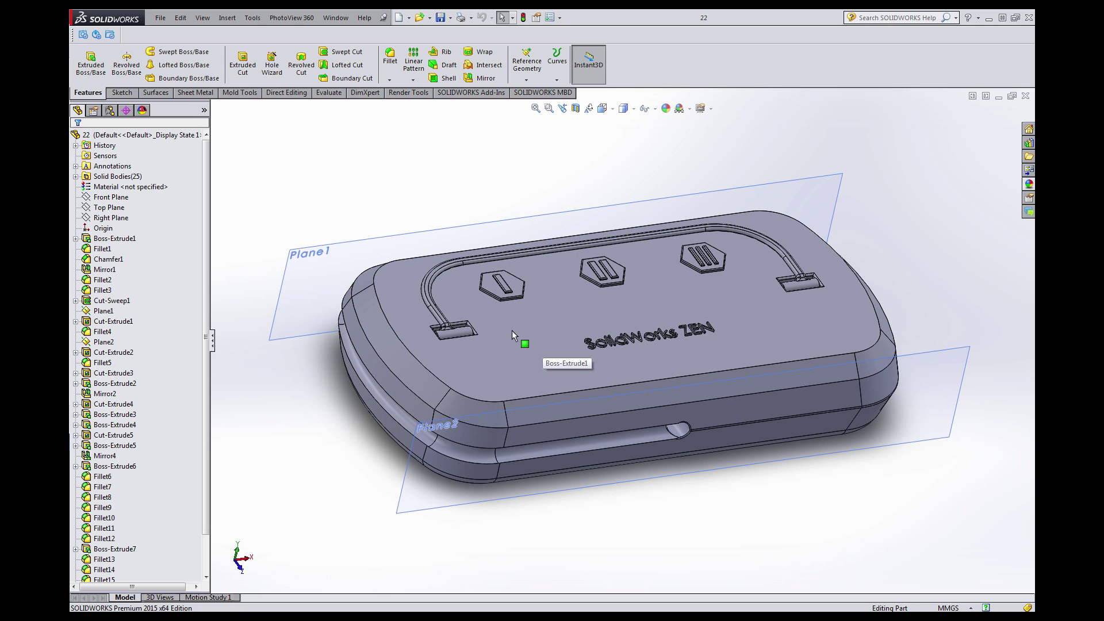
scroll(639, 425, "up", 1)
scroll(639, 424, "down", 1)
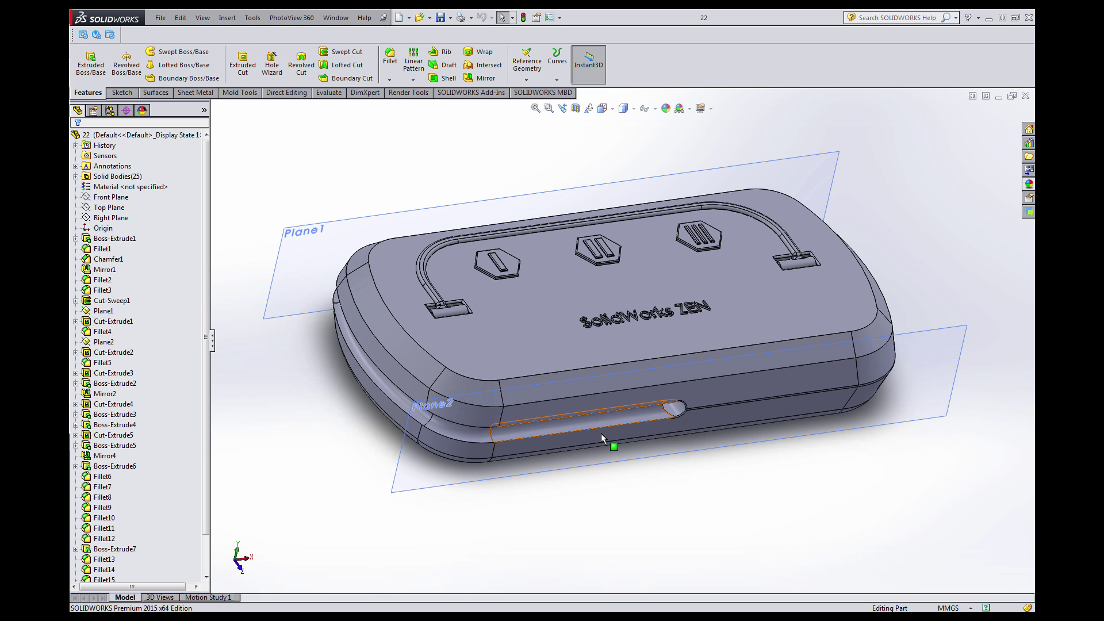
scroll(602, 436, "up", 4)
scroll(557, 282, "down", 3)
middle_click_drag(564, 339, 719, 440)
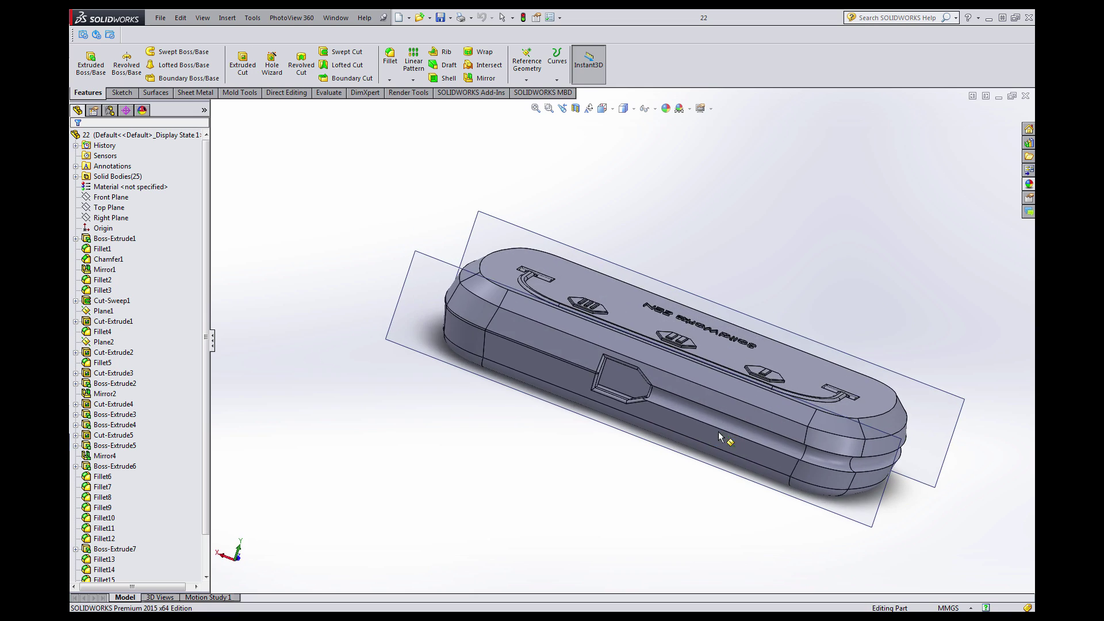
middle_click_drag(780, 472, 722, 458)
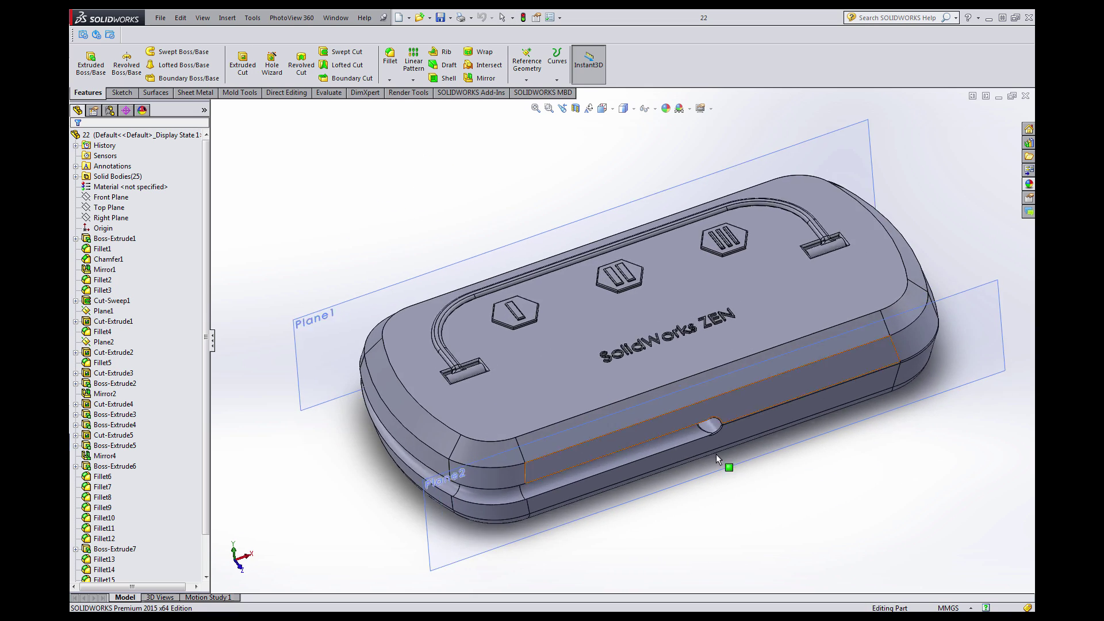
scroll(712, 432, "up", 2)
scroll(704, 391, "down", 2)
middle_click_drag(710, 386, 670, 370)
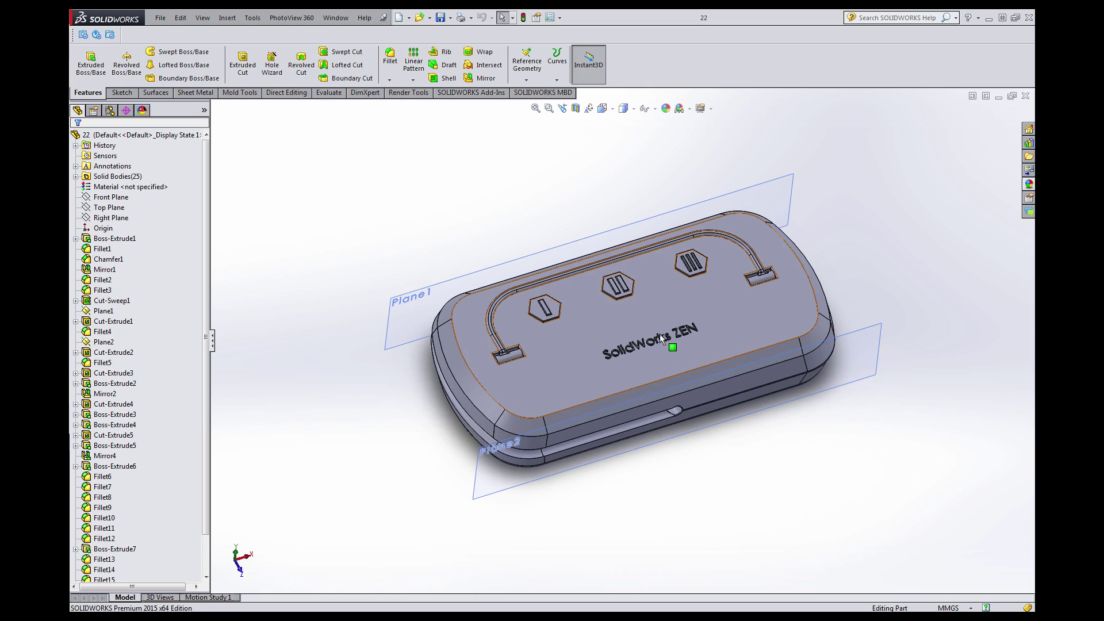
scroll(661, 322, "down", 2)
scroll(655, 285, "up", 4)
scroll(664, 292, "down", 2)
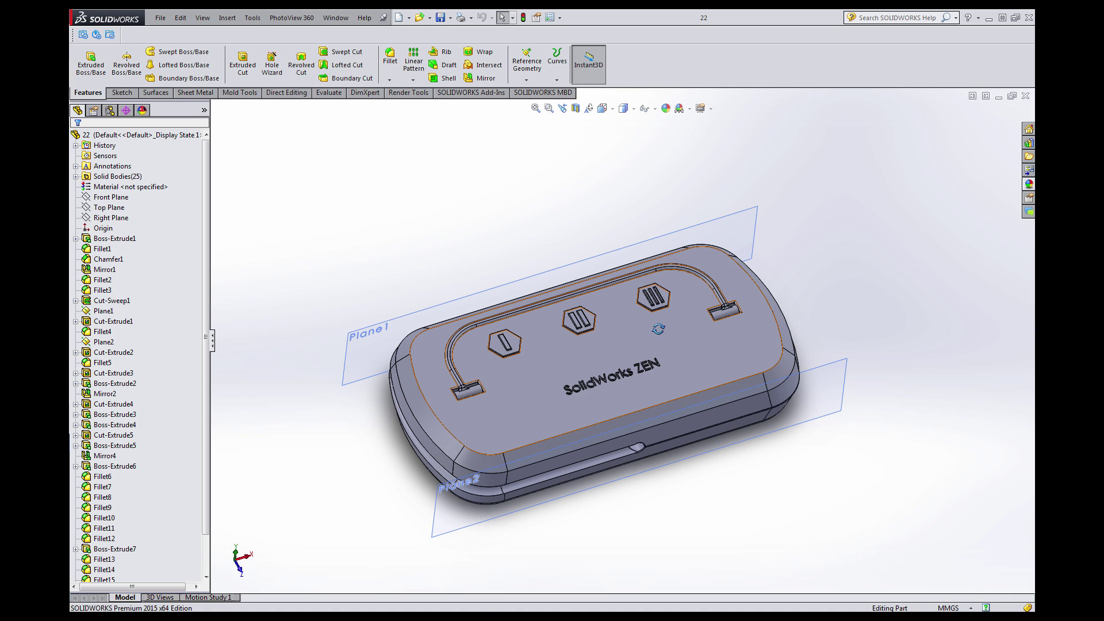
middle_click_drag(658, 325, 672, 323)
scroll(620, 414, "down", 1)
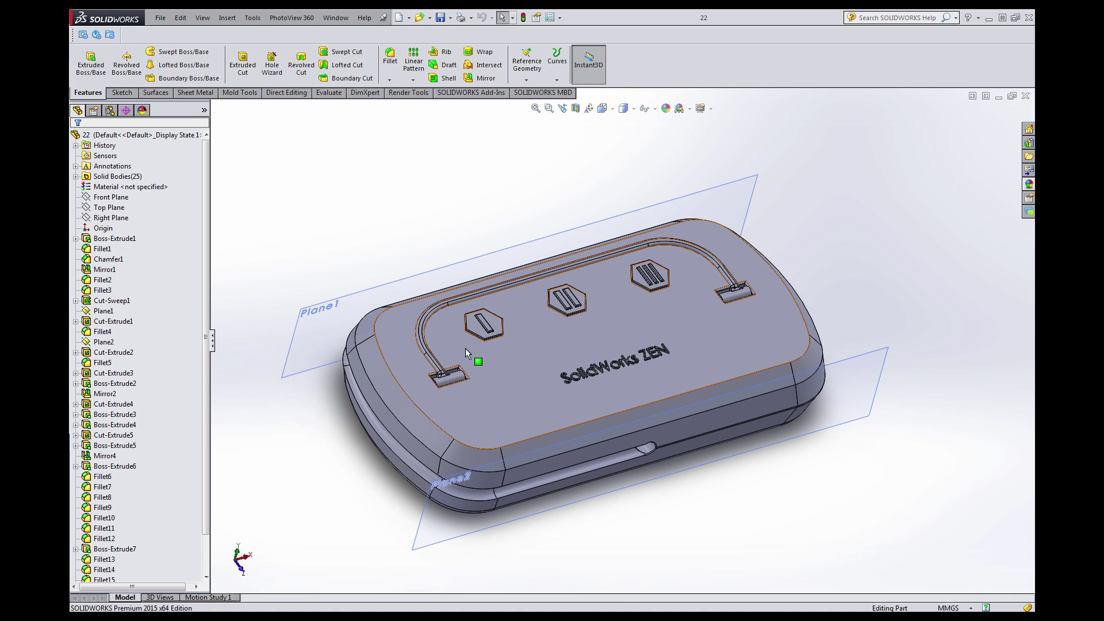
scroll(561, 439, "down", 1)
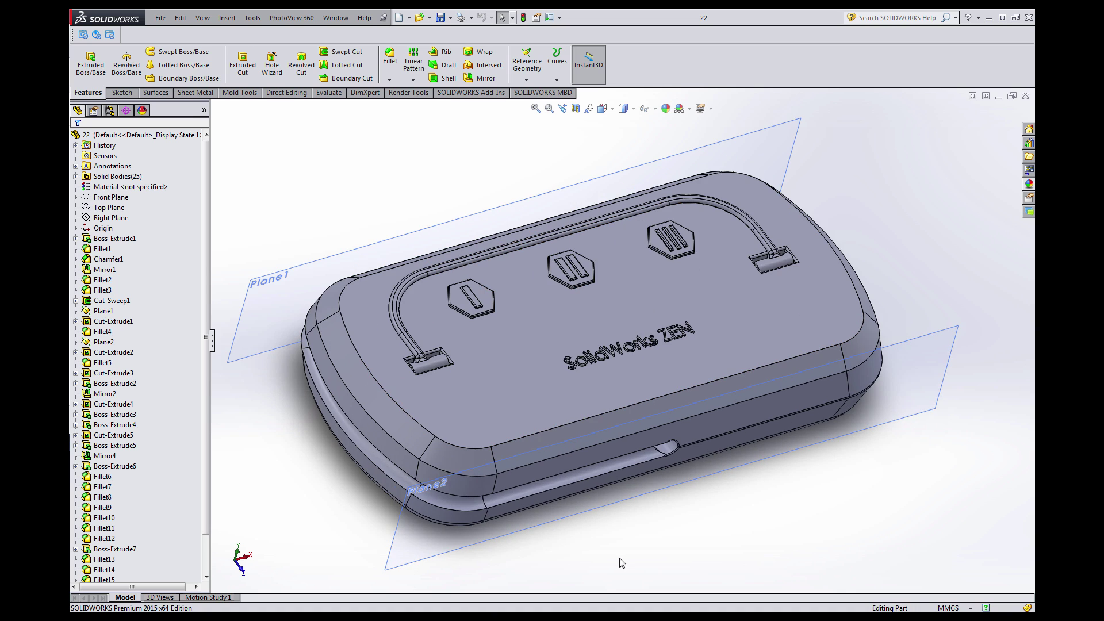
scroll(616, 550, "up", 1)
scroll(640, 439, "up", 2)
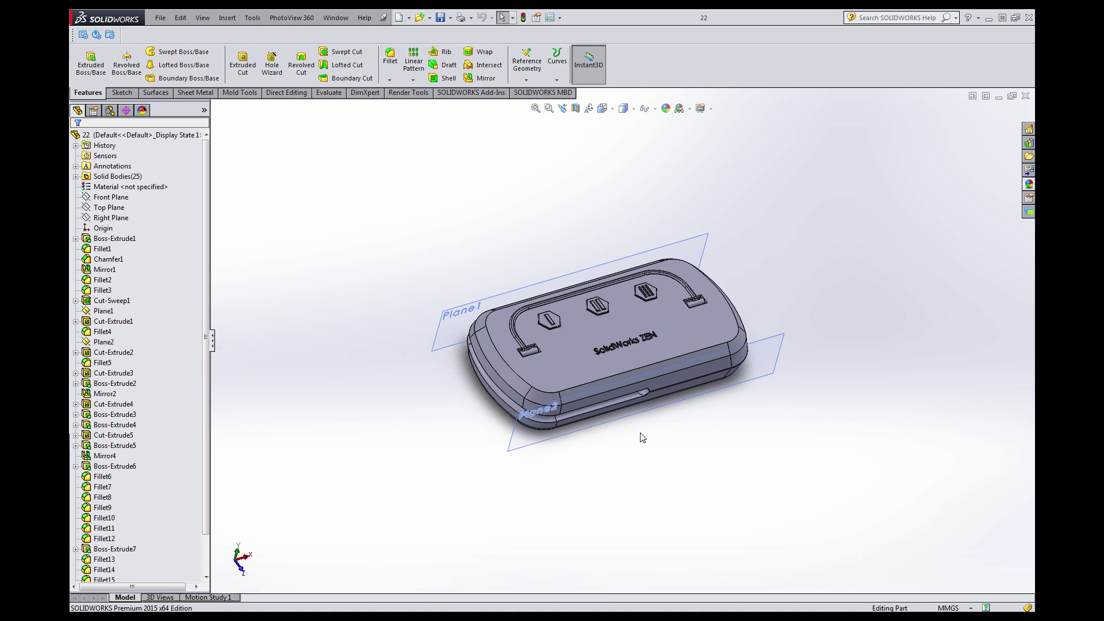
scroll(612, 328, "down", 1)
scroll(834, 260, "down", 1)
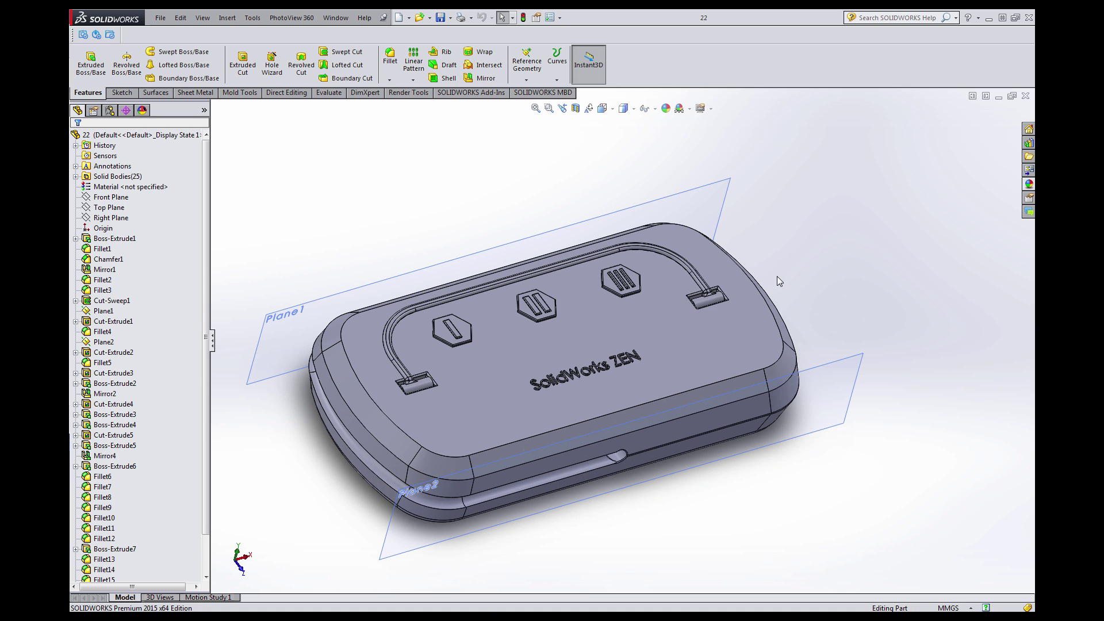
Hide the hexagon, handle and bar solid bodies, Fillet6 to Fillet8 and Fillet12 to Fillet18.
left_click(75, 176)
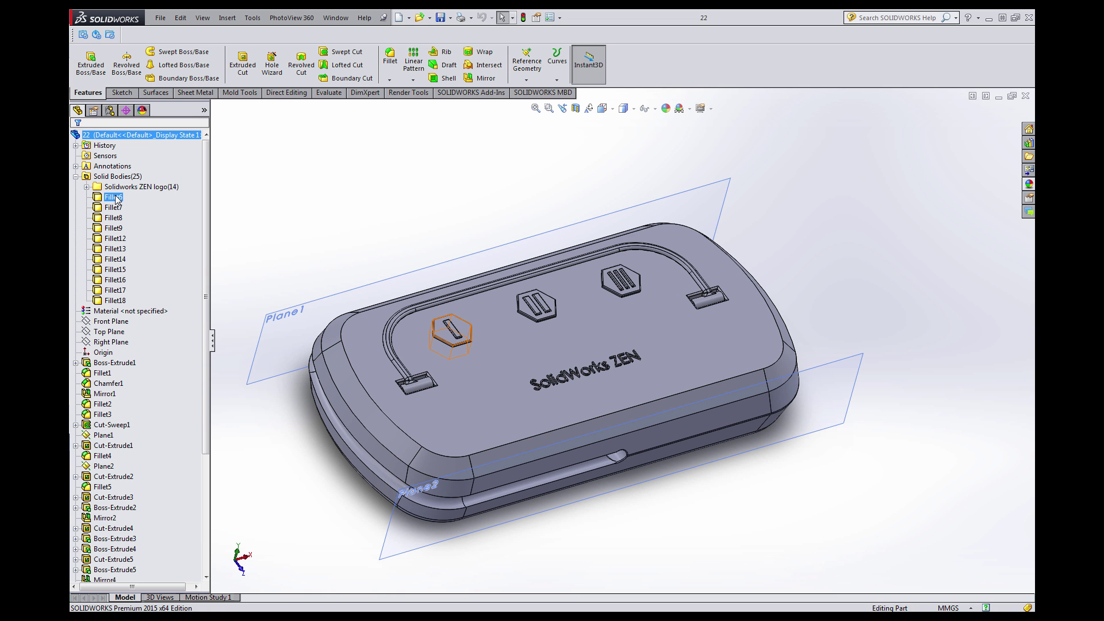
left_click(399, 414)
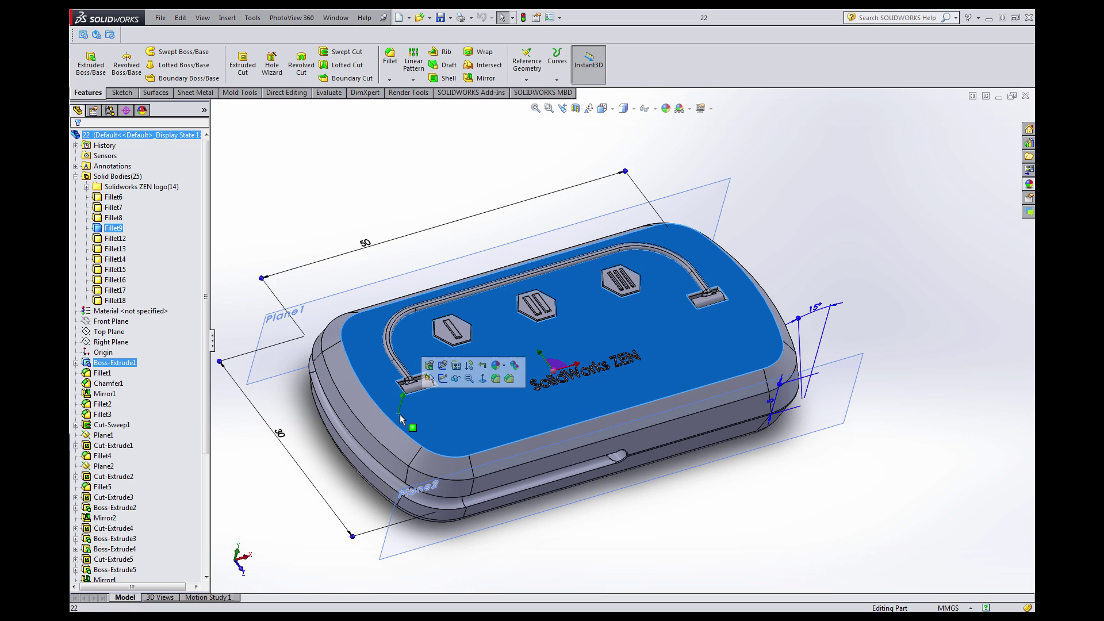
left_click(118, 218)
left_click(119, 195, "shift")
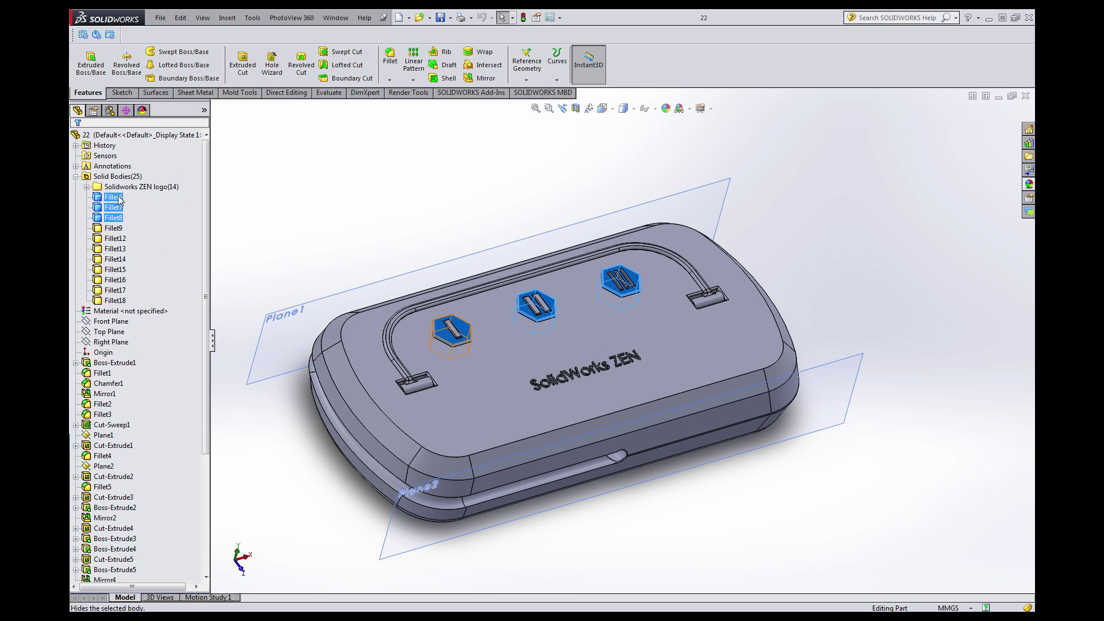
left_click(114, 239)
left_click(121, 298, "shift")
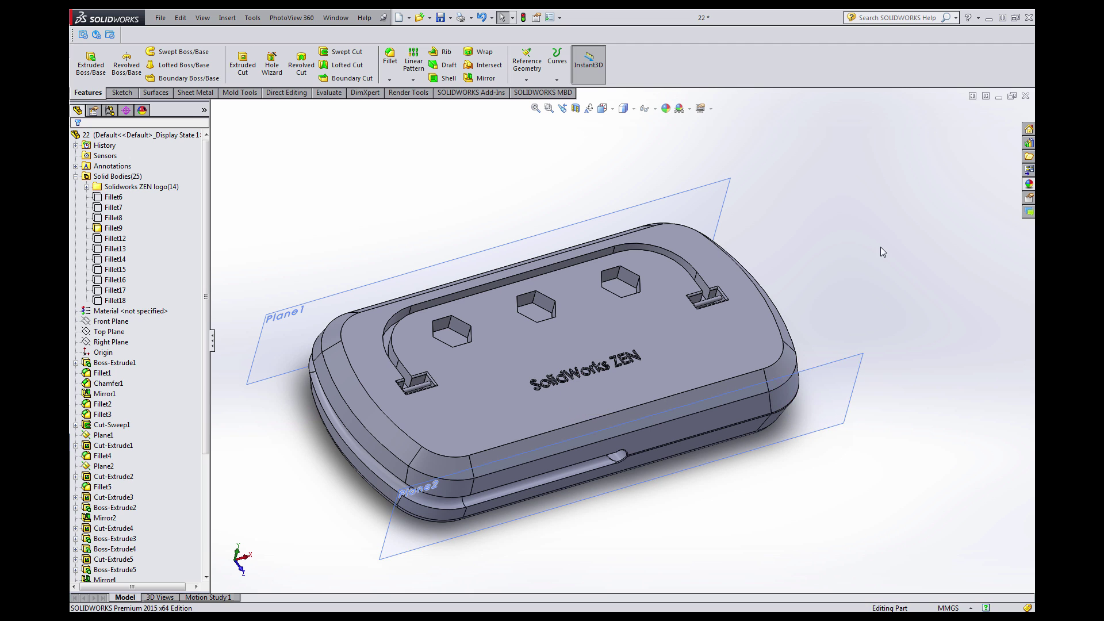
Start a fillet on the two vertical corner edges where the handle groove enters the left pin pocket.
scroll(621, 342, "up", 3)
scroll(558, 338, "down", 2)
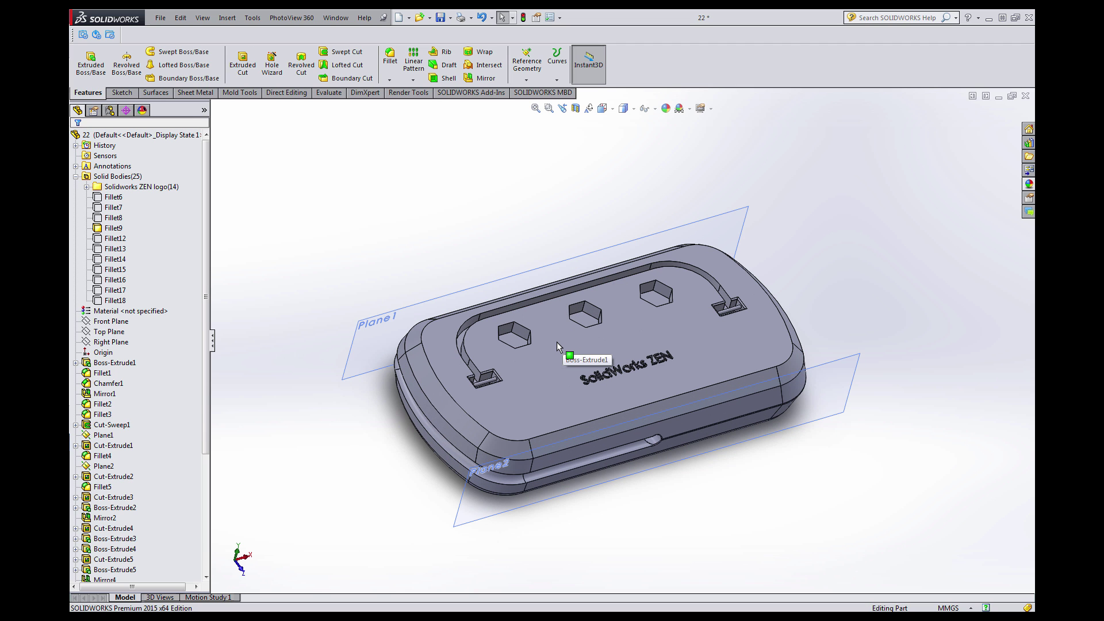
scroll(558, 341, "down", 3)
scroll(463, 403, "down", 4)
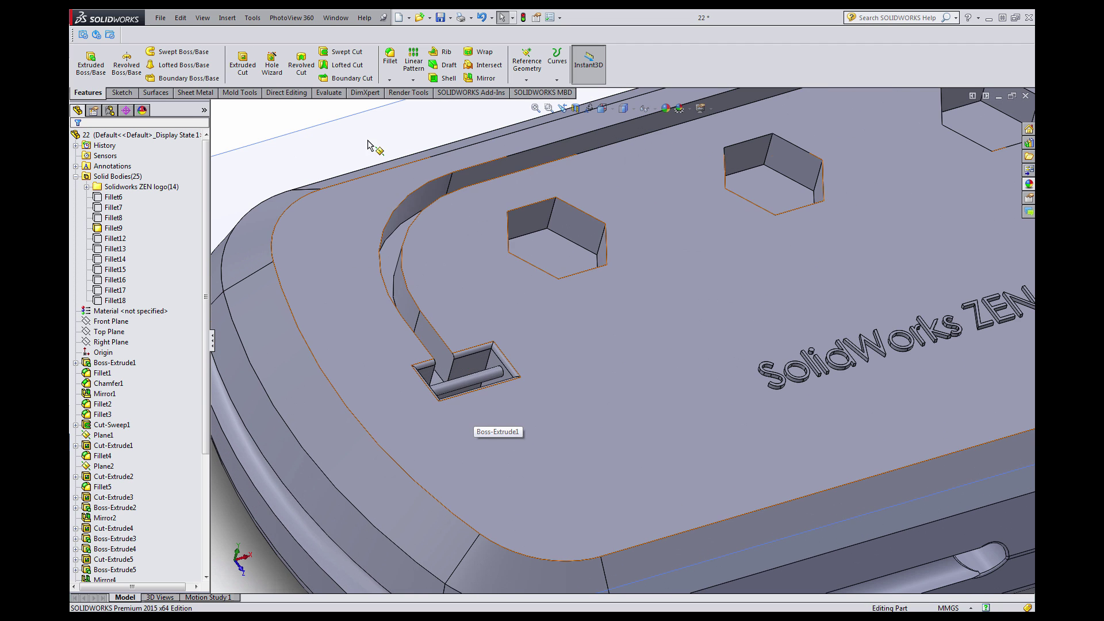
key("z")
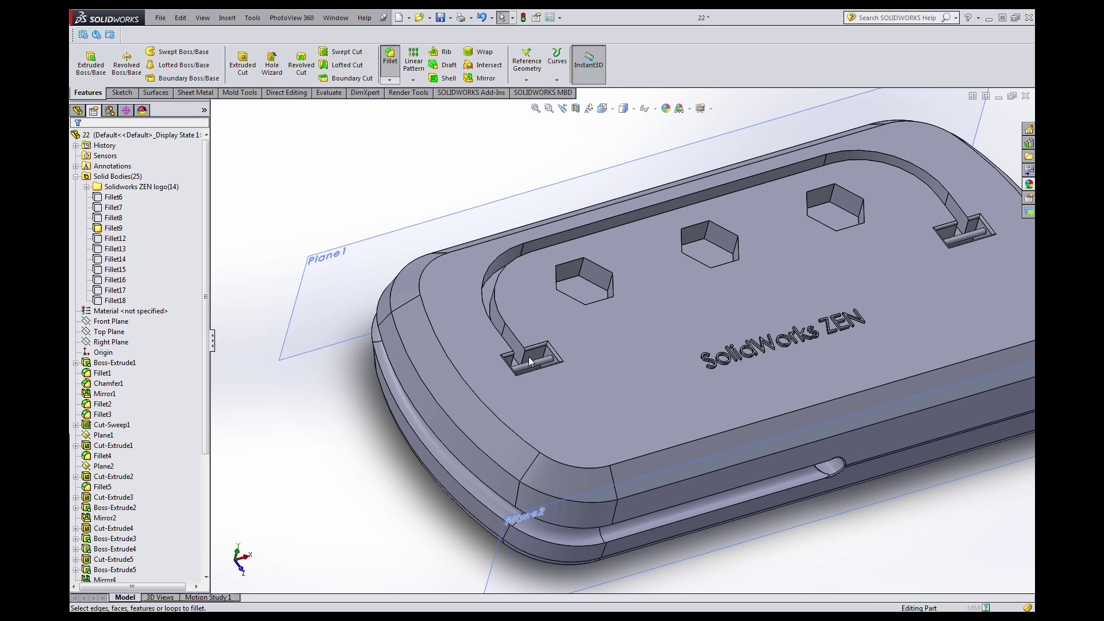
scroll(513, 360, "down", 5)
left_click(547, 353)
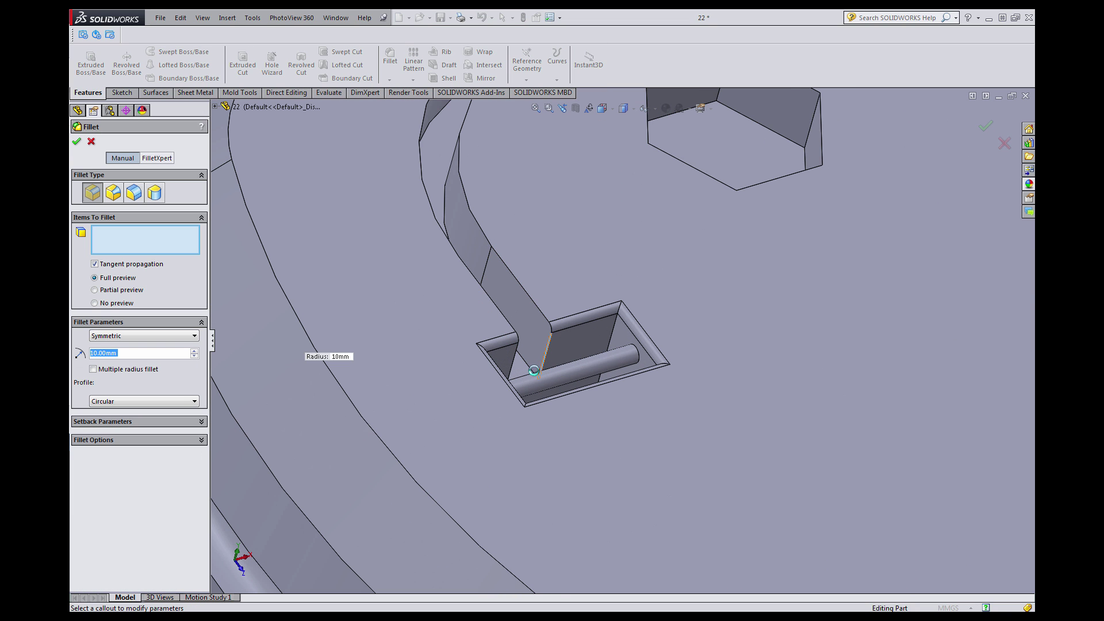
middle_click_drag(536, 369, 509, 370)
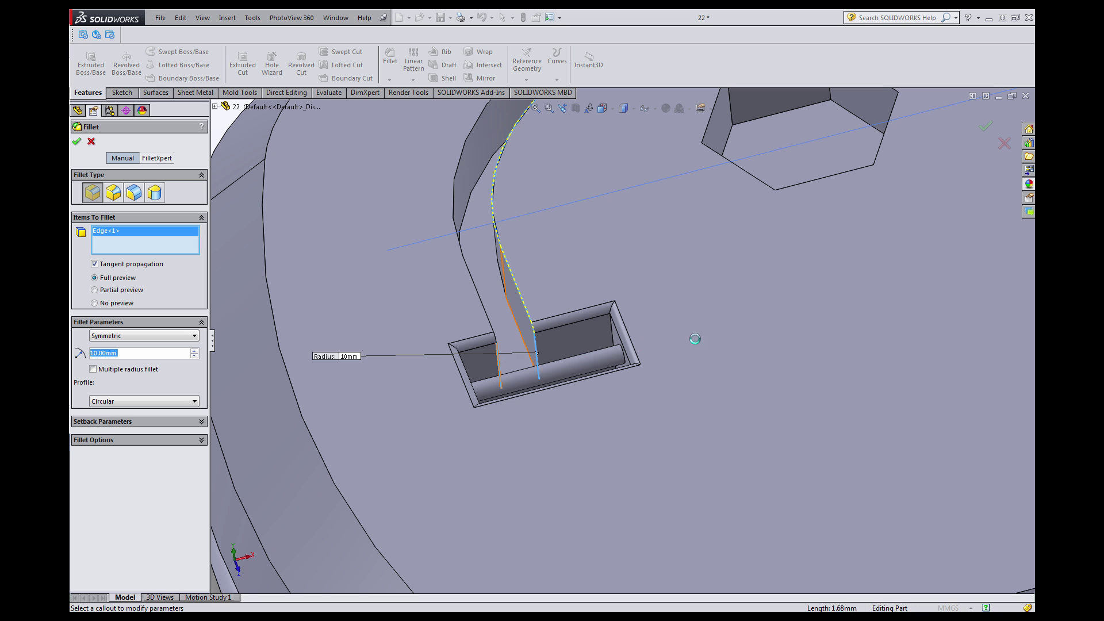
Add the two vertical groove corner edges at the right pin pocket and fillet all selected corners with a 0.3 mm radius.
scroll(745, 330, "up", 8)
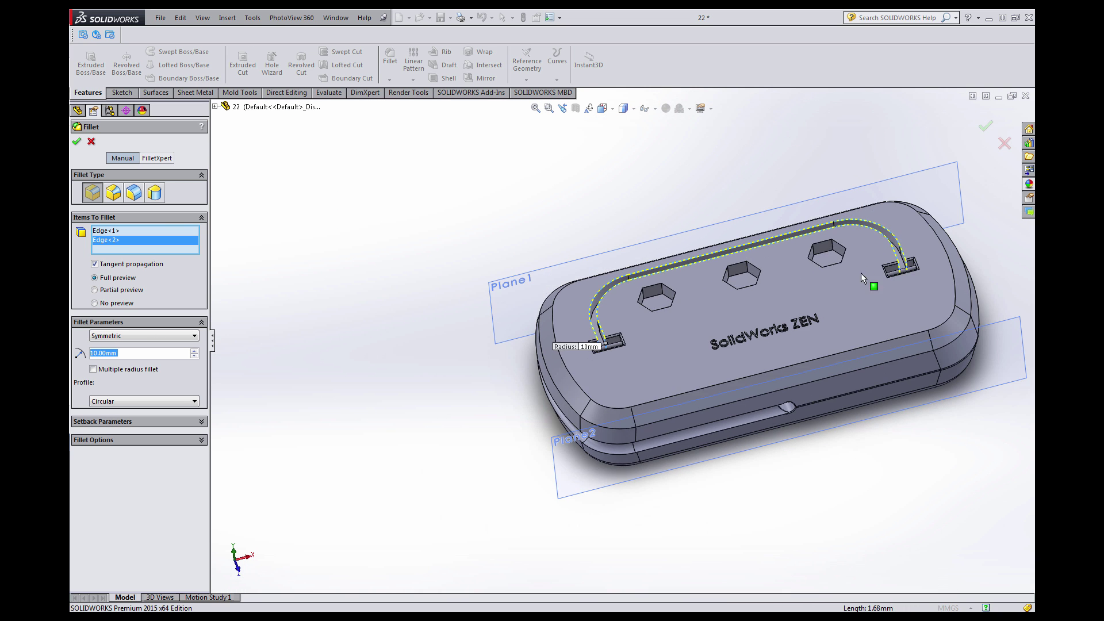
scroll(888, 263, "down", 9)
scroll(746, 361, "down", 2)
left_click(651, 351)
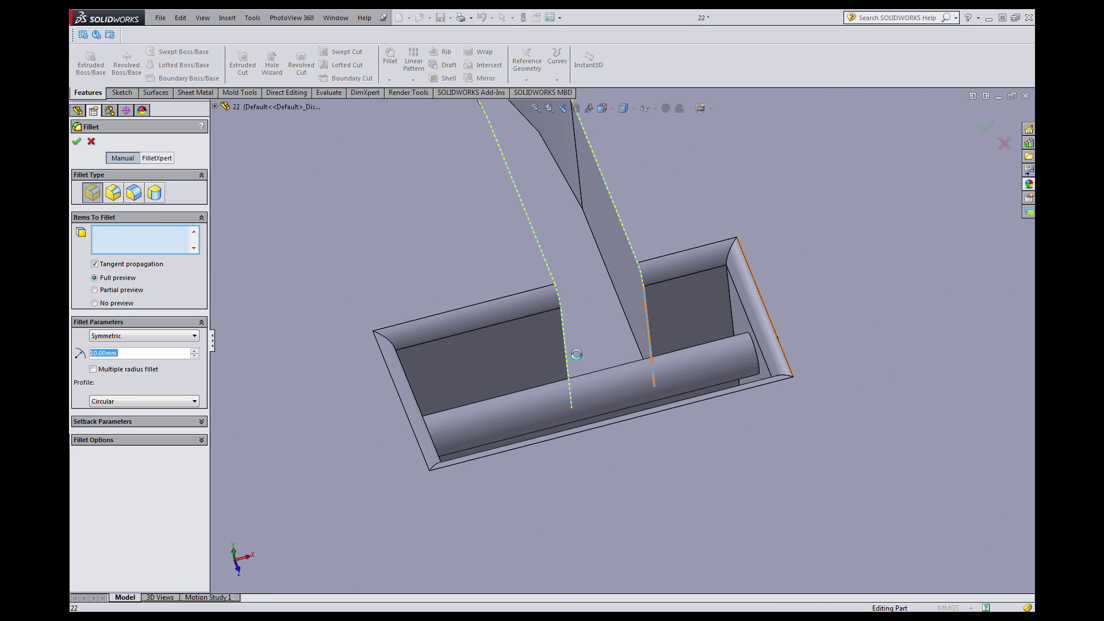
left_click(565, 343)
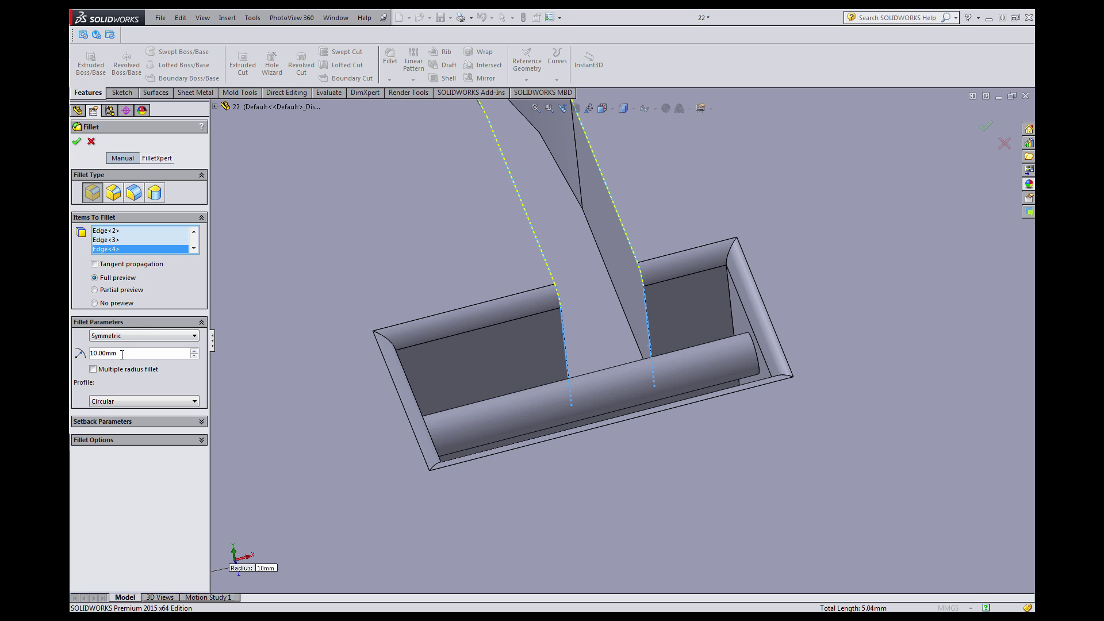
type("0.3")
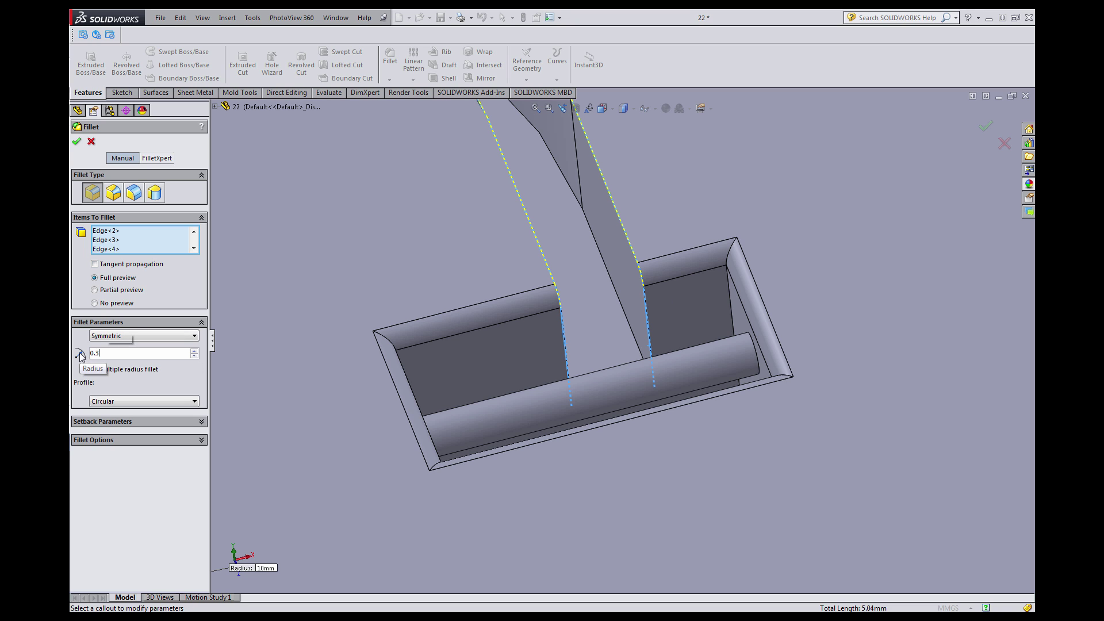
key("Return")
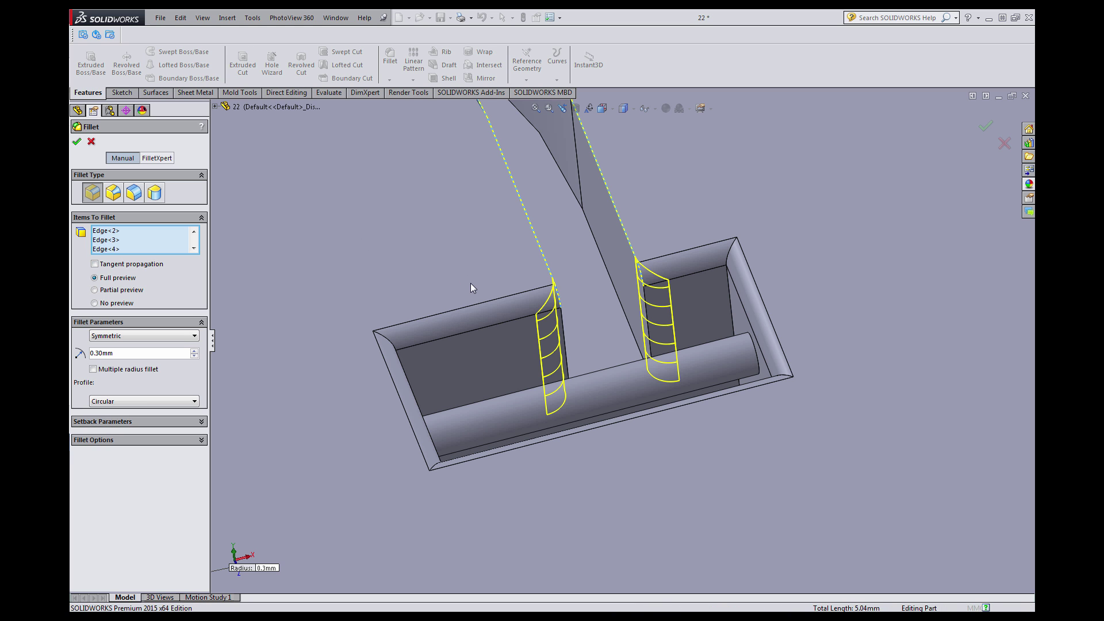
key("Return")
Save the part with the whole case in view.
scroll(543, 342, "up", 5)
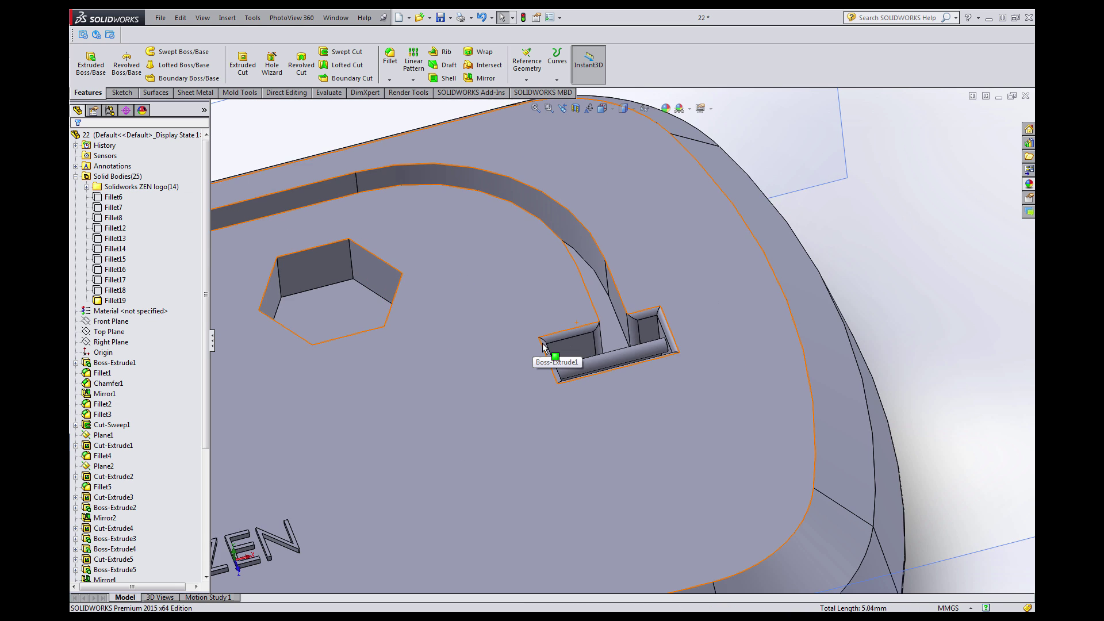
scroll(542, 344, "up", 8)
left_click(703, 347)
scroll(456, 402, "down", 2)
middle_click_drag(455, 402, 405, 429)
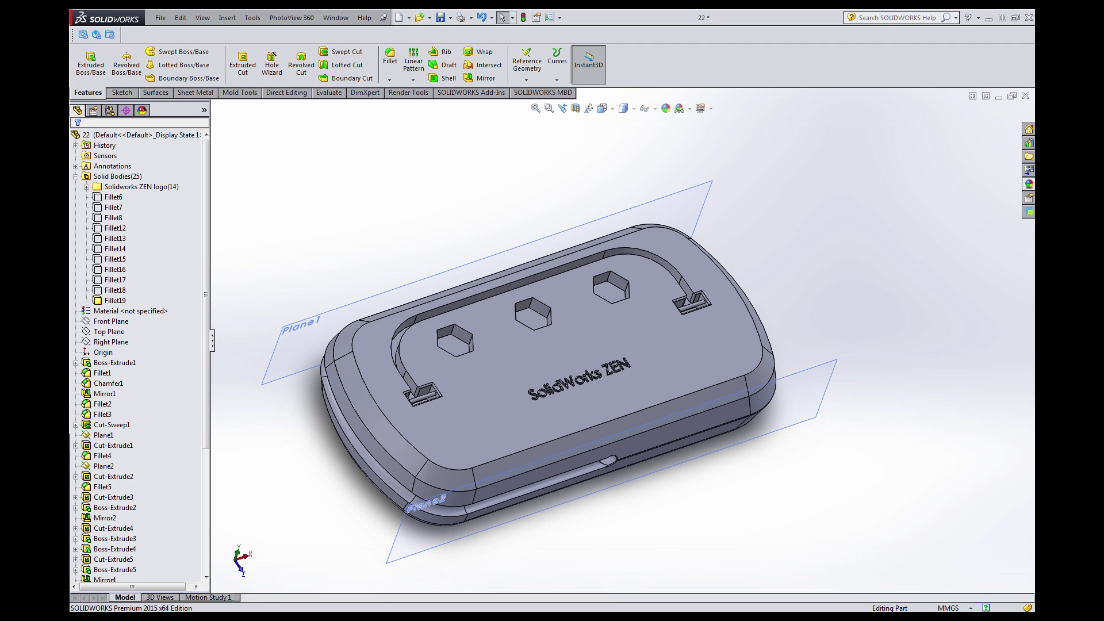
key("ctrl+s")
Start a new sketch on the Top Plane.
scroll(577, 358, "up", 4)
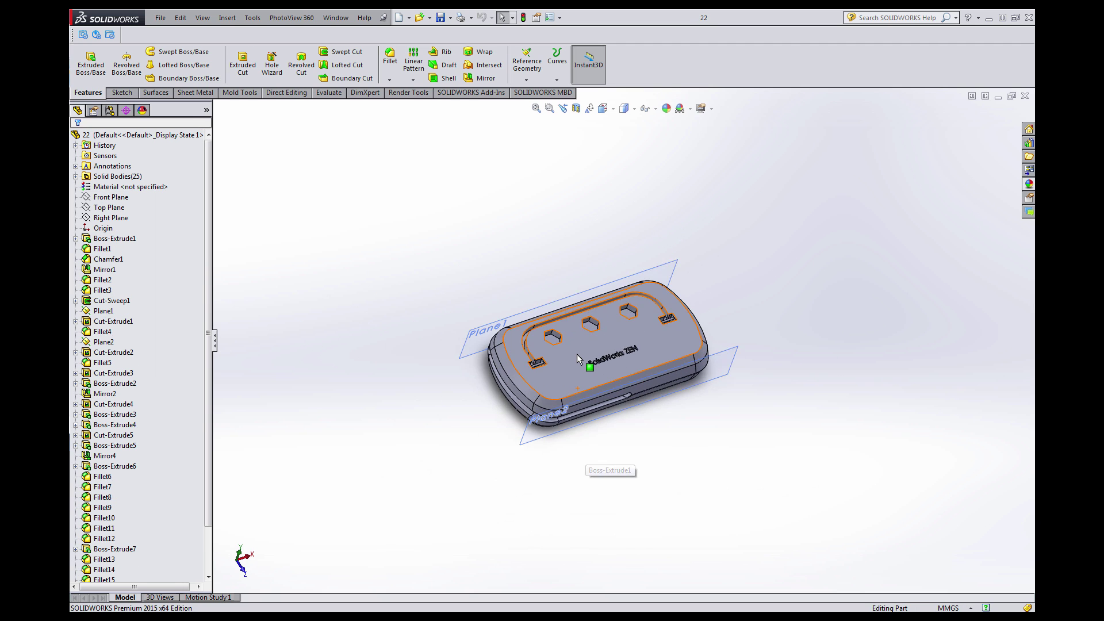
scroll(578, 358, "down", 3)
left_click(116, 208)
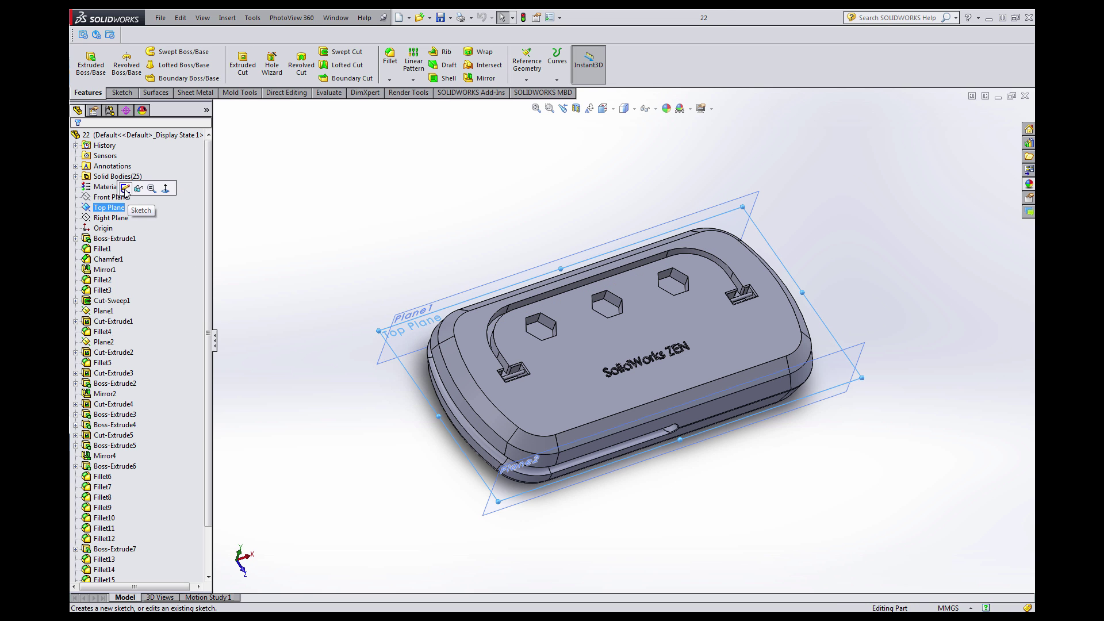
left_click(128, 193)
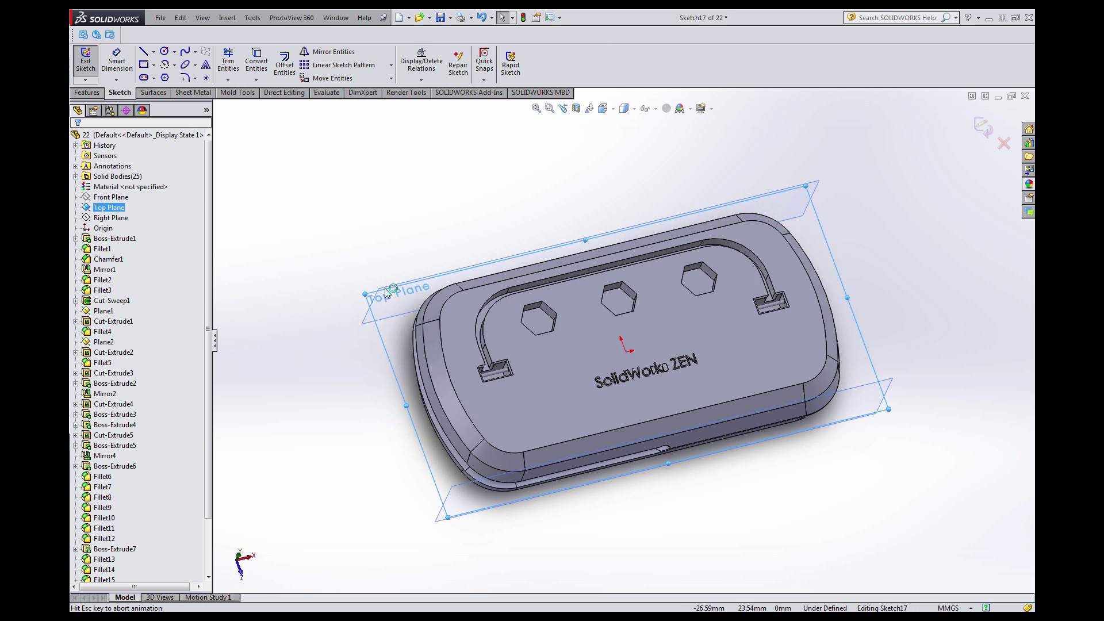
scroll(620, 409, "down", 2)
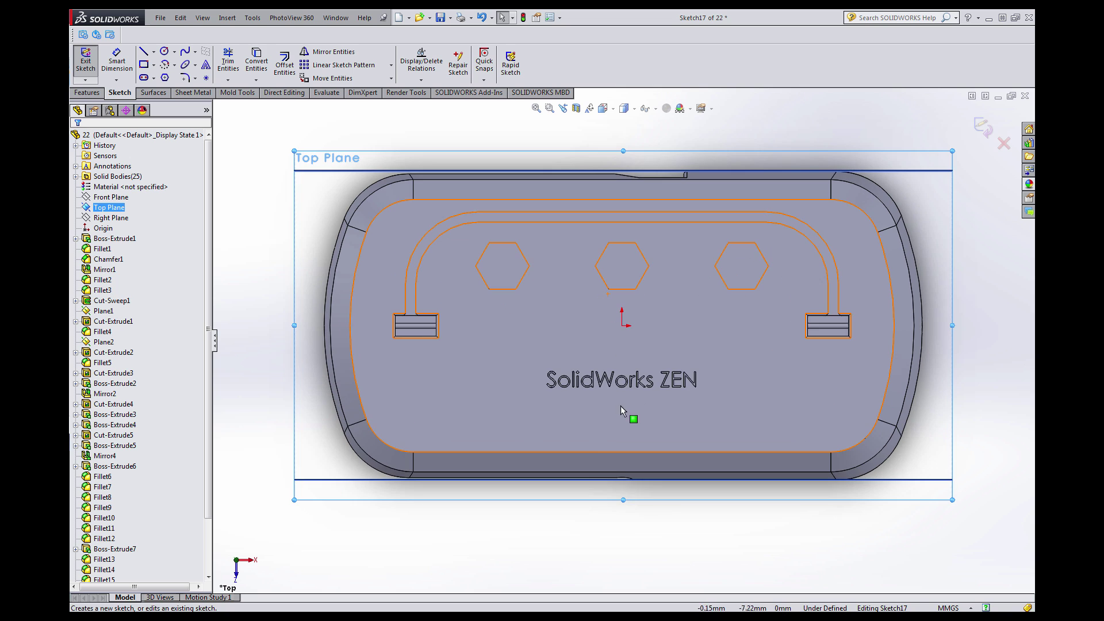
Convert the side groove's edge chain into sketch entities, from the front straight edge around the left end to the rear straight edge.
scroll(579, 452, "down", 8)
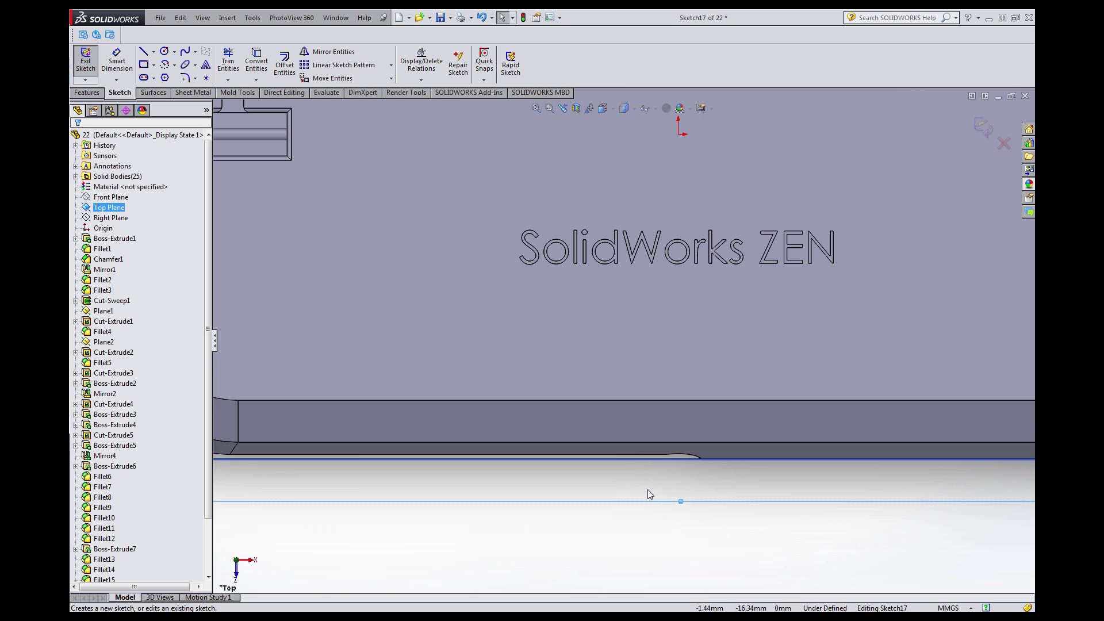
left_click(654, 459)
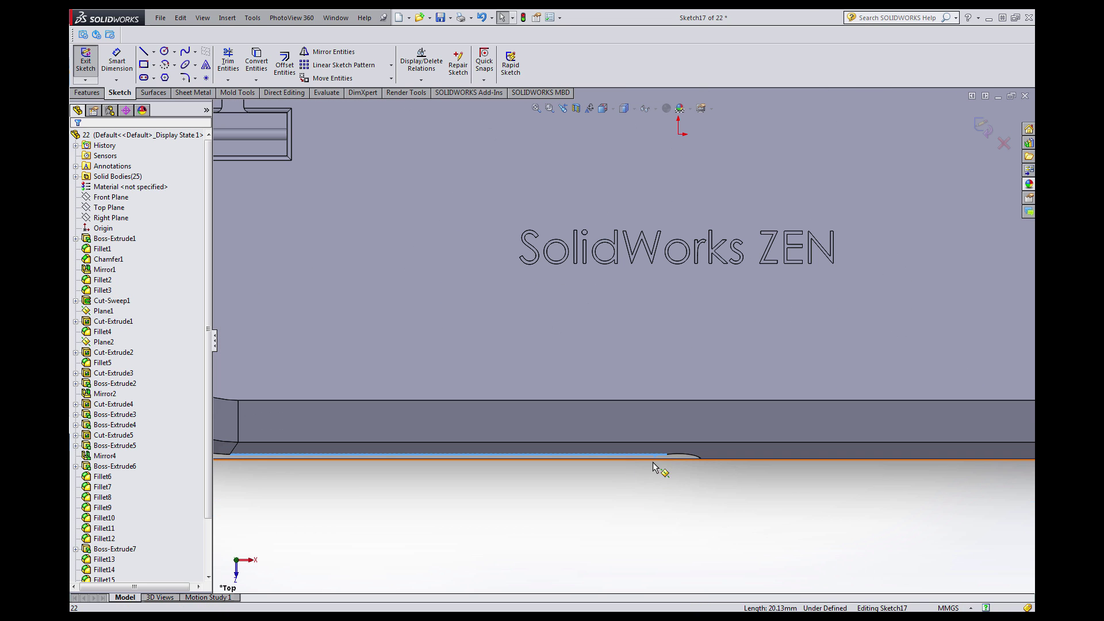
scroll(624, 339, "up", 6)
scroll(427, 364, "down", 8)
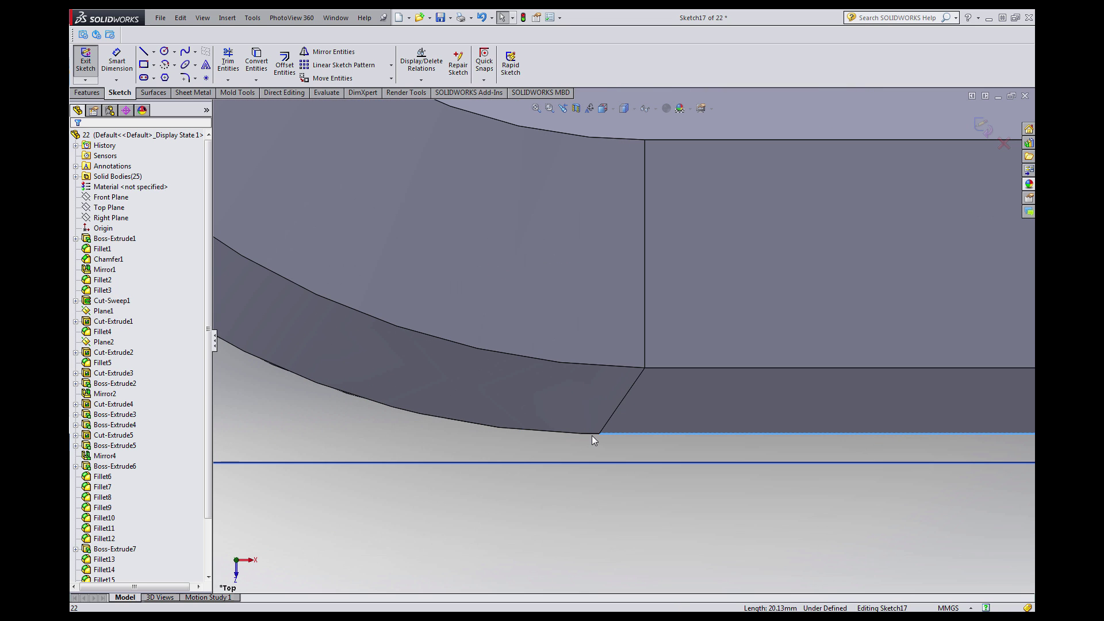
left_click(598, 434)
scroll(568, 443, "up", 10)
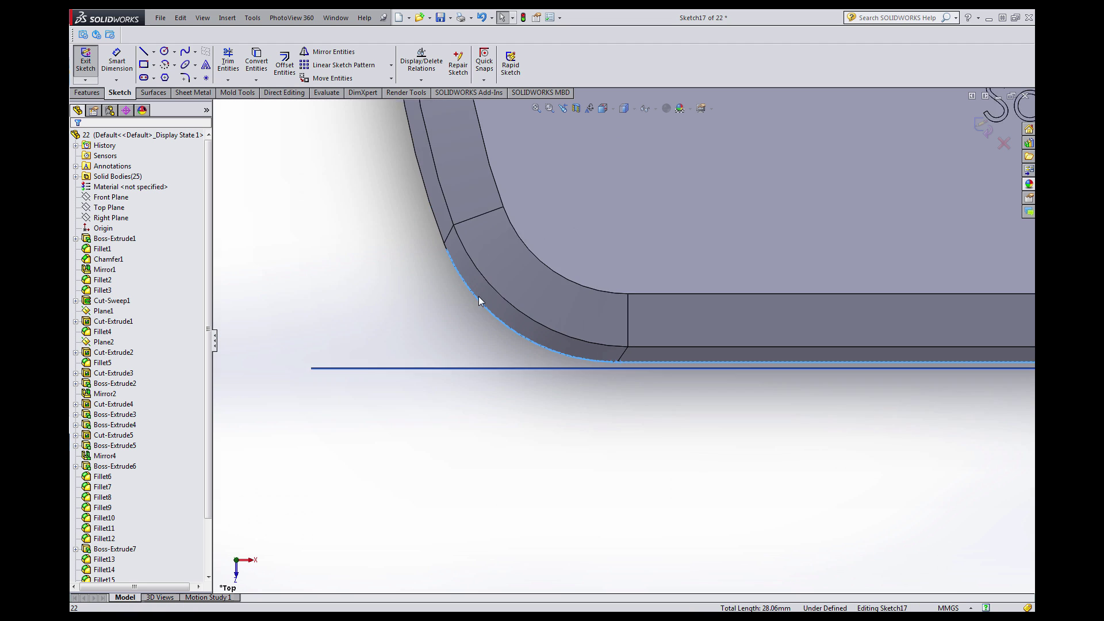
scroll(488, 305, "down", 8)
scroll(529, 491, "down", 3)
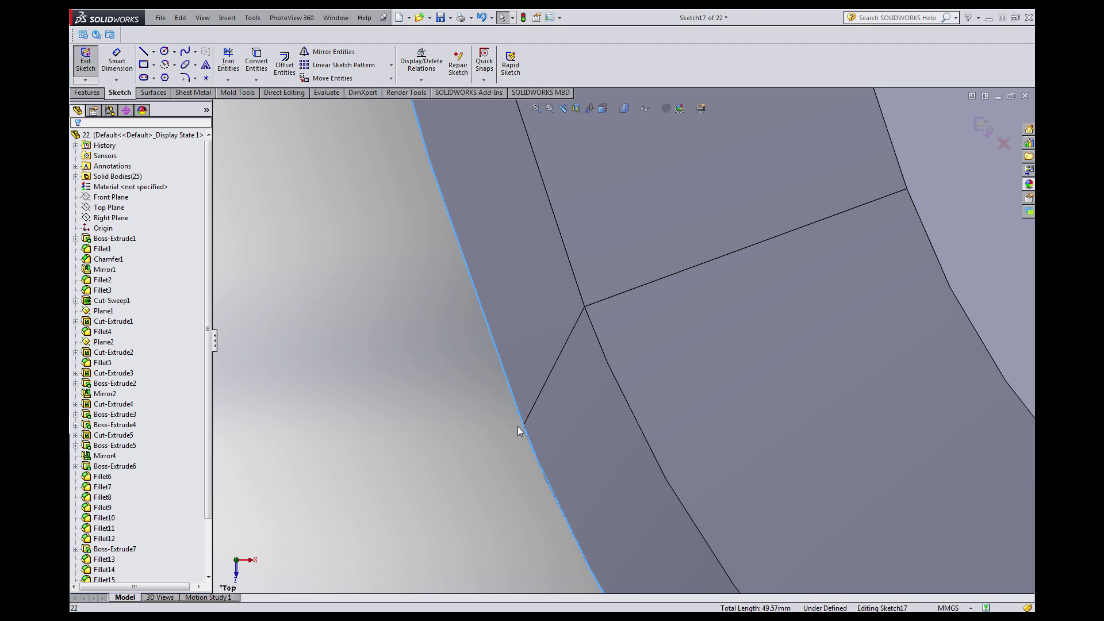
scroll(584, 246, "up", 10)
scroll(604, 343, "down", 3)
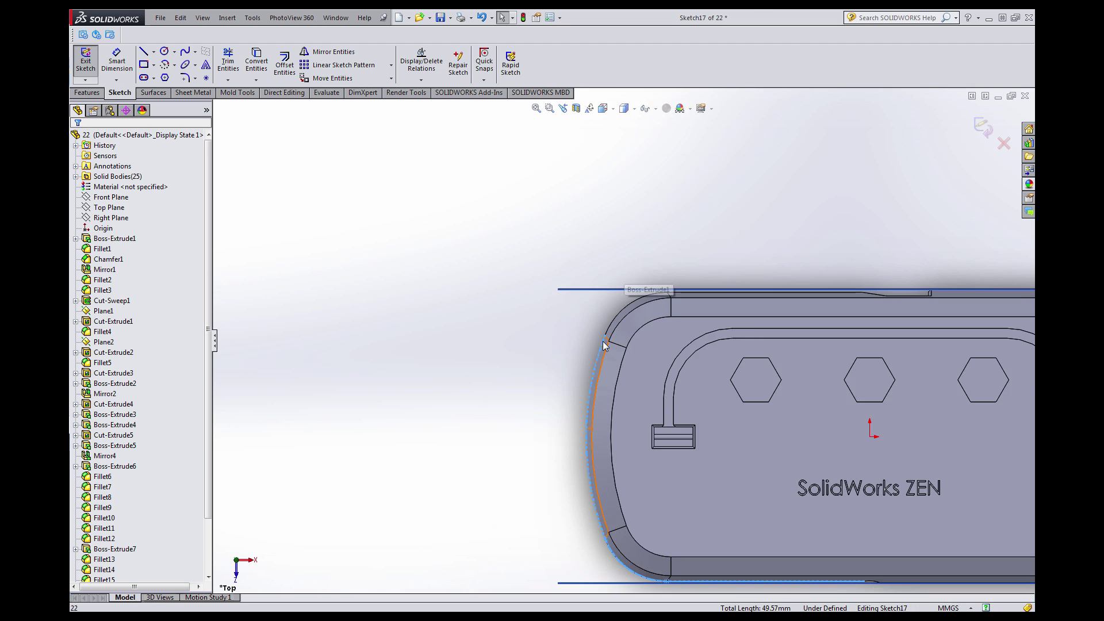
scroll(604, 344, "down", 6)
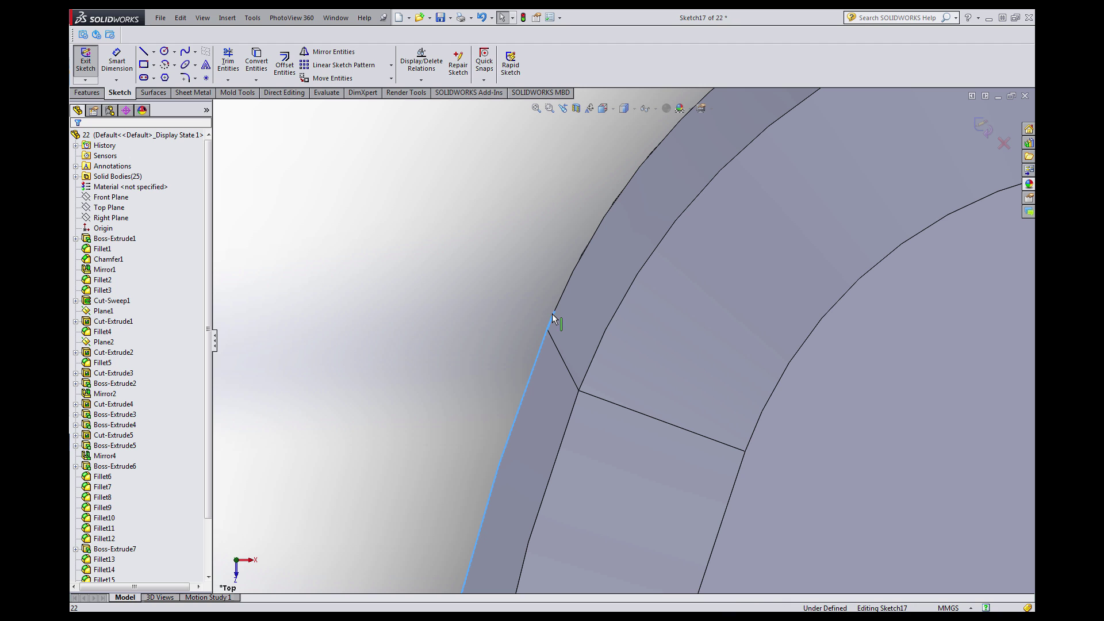
left_click(558, 307, "ctrl")
scroll(712, 266, "up", 6)
scroll(767, 242, "down", 5)
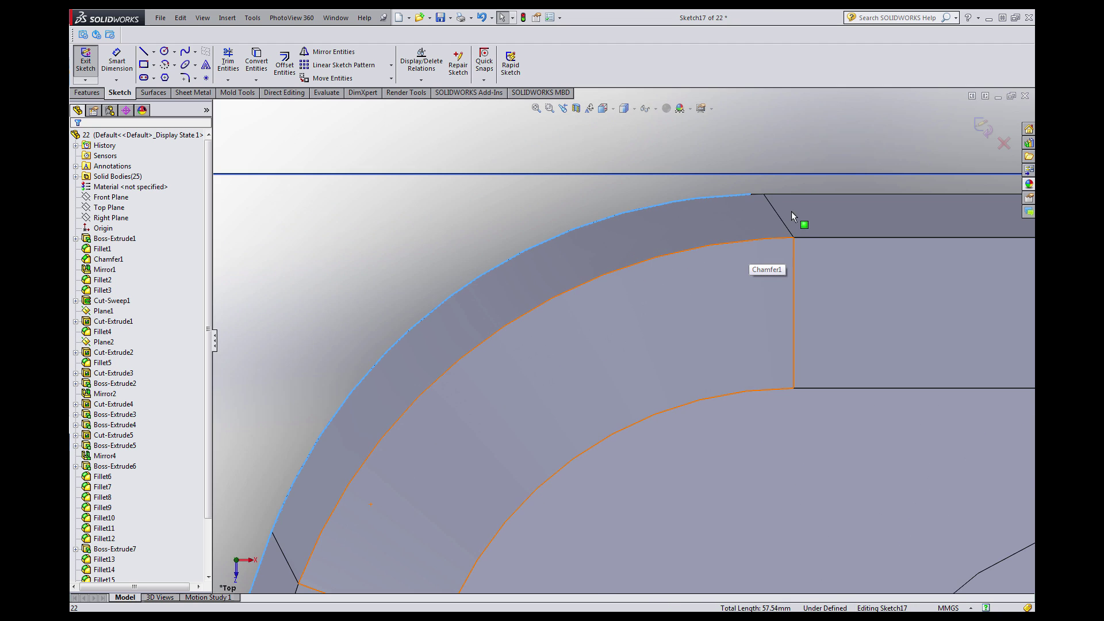
scroll(791, 211, "down", 4)
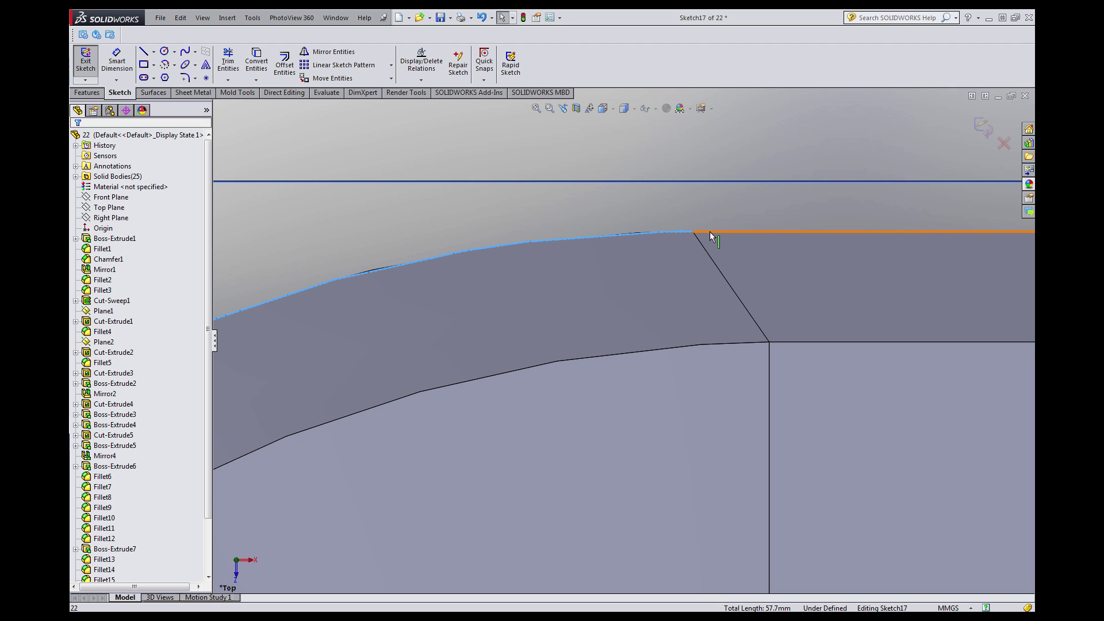
left_click(706, 233, "ctrl")
scroll(797, 272, "up", 4)
scroll(810, 343, "up", 5)
scroll(809, 353, "down", 3)
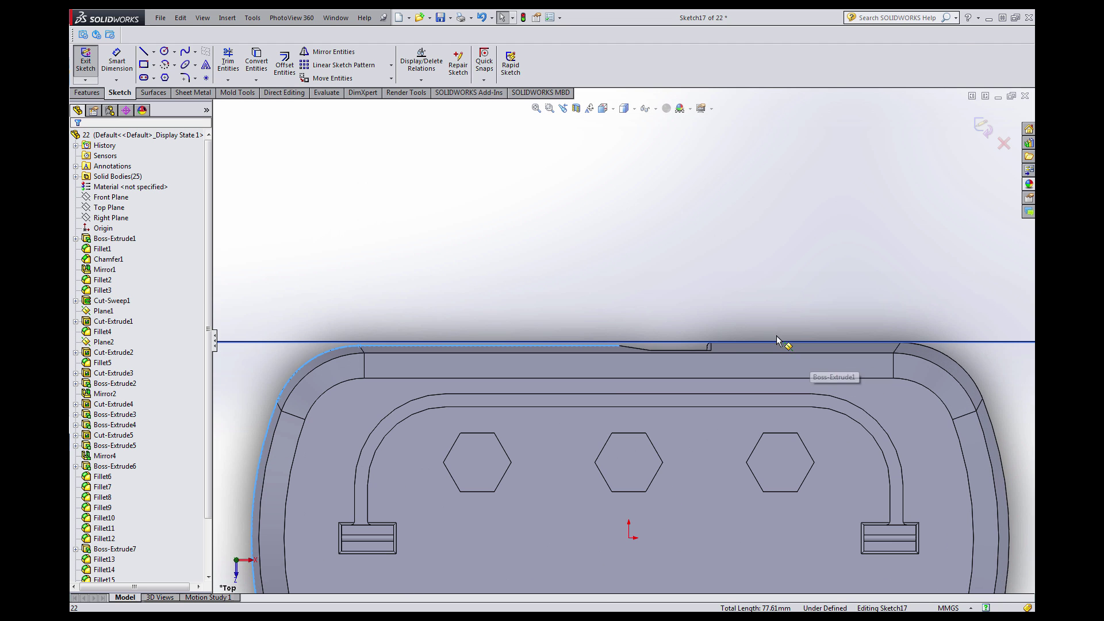
scroll(483, 264, "up", 4)
scroll(591, 481, "down", 1)
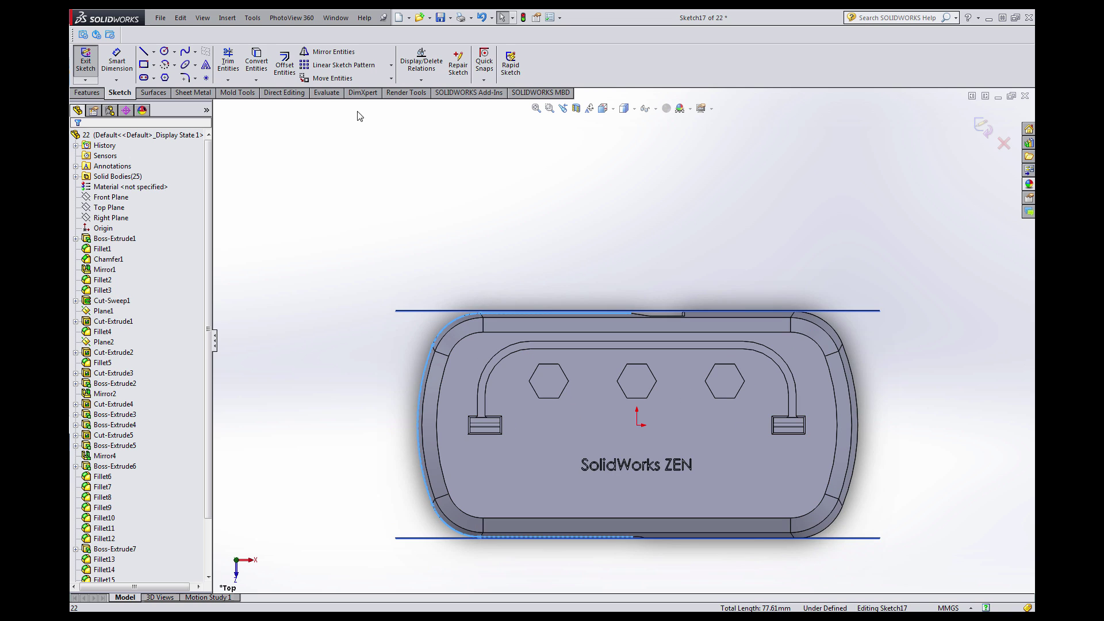
left_click(257, 62)
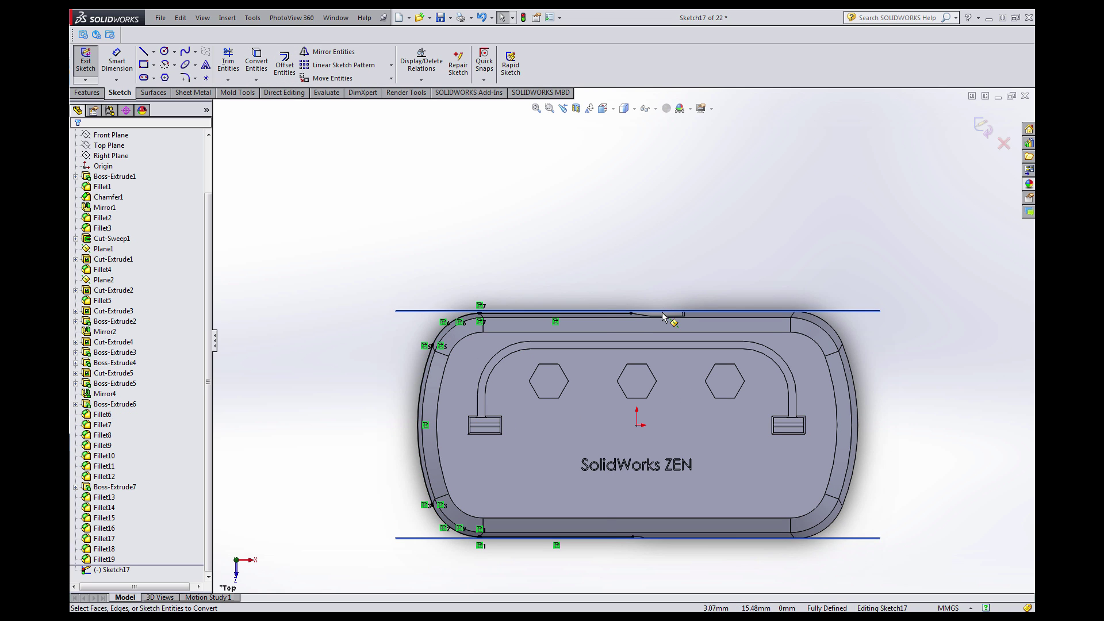
Draw a horizontal line from the right end of the converted rear edge over the recess and dimension its length to 3 mm.
scroll(655, 313, "down", 4)
scroll(653, 315, "down", 3)
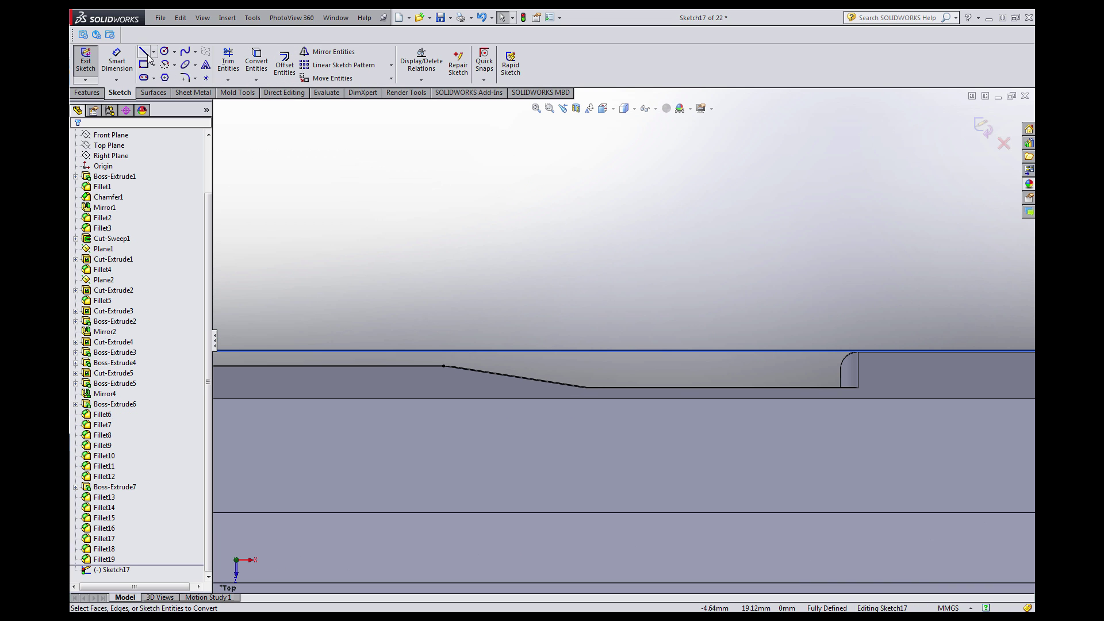
left_click(144, 52)
left_click(443, 366)
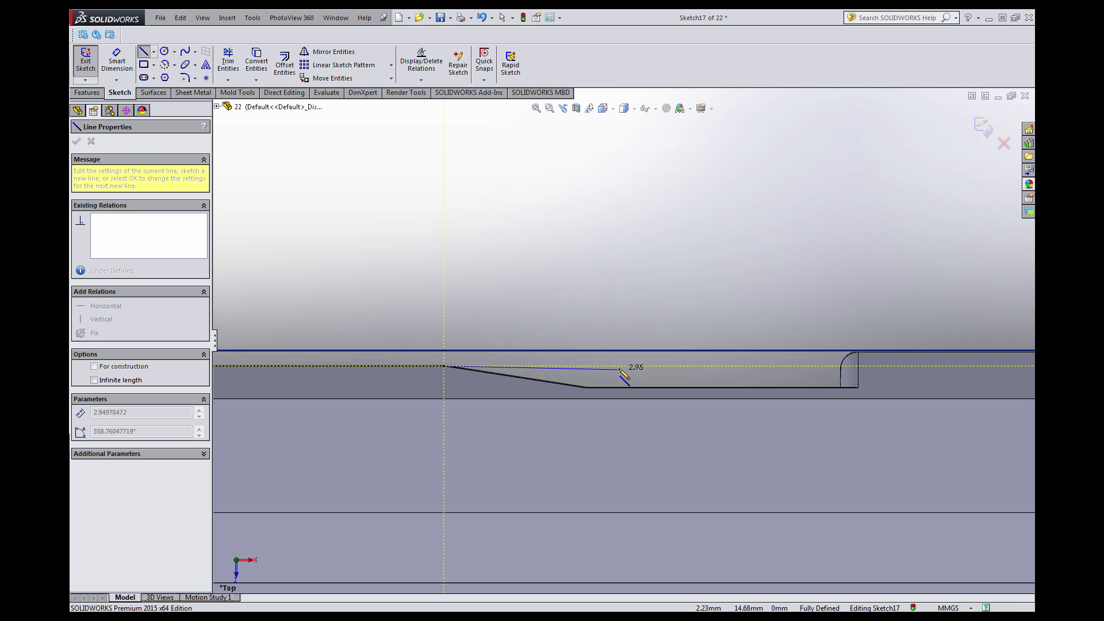
left_click(619, 367)
left_click(116, 61)
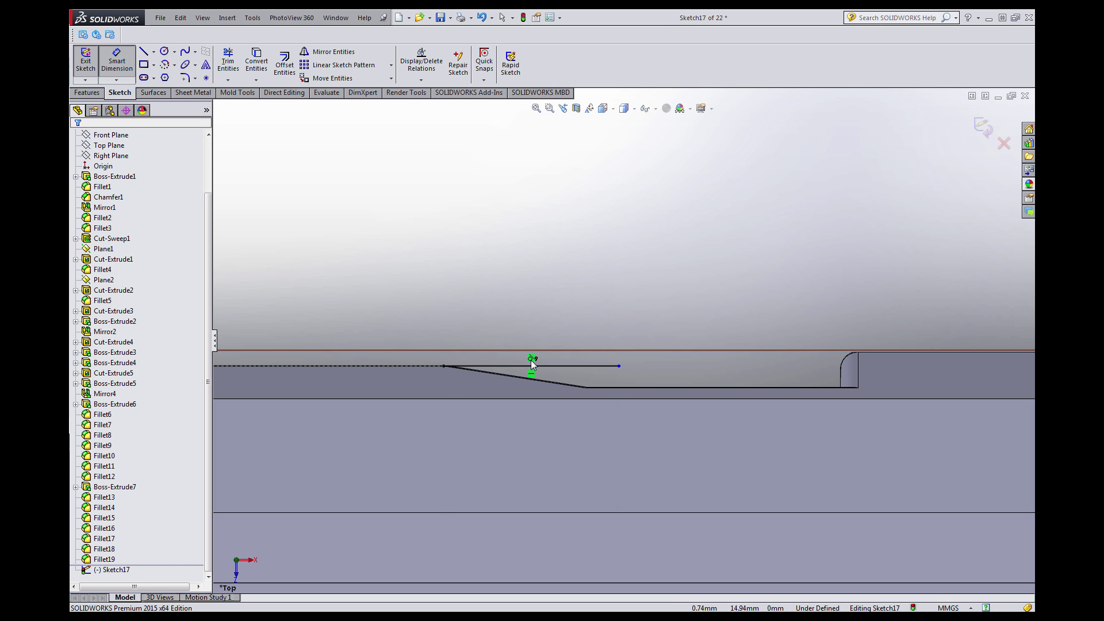
left_click(530, 364)
left_click(512, 321)
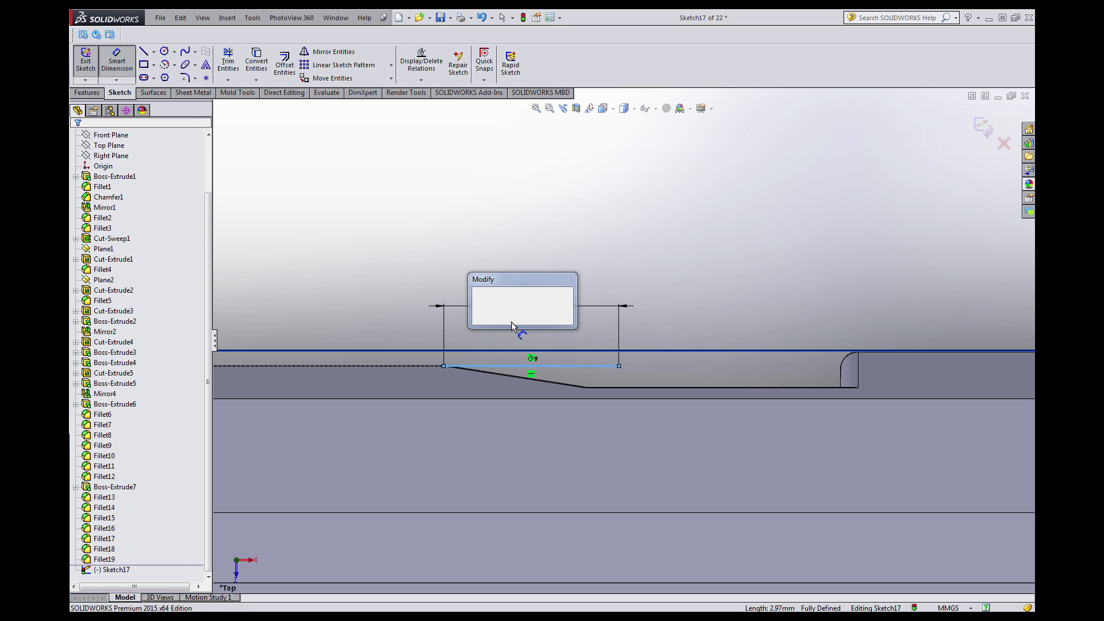
type("3")
key("Return")
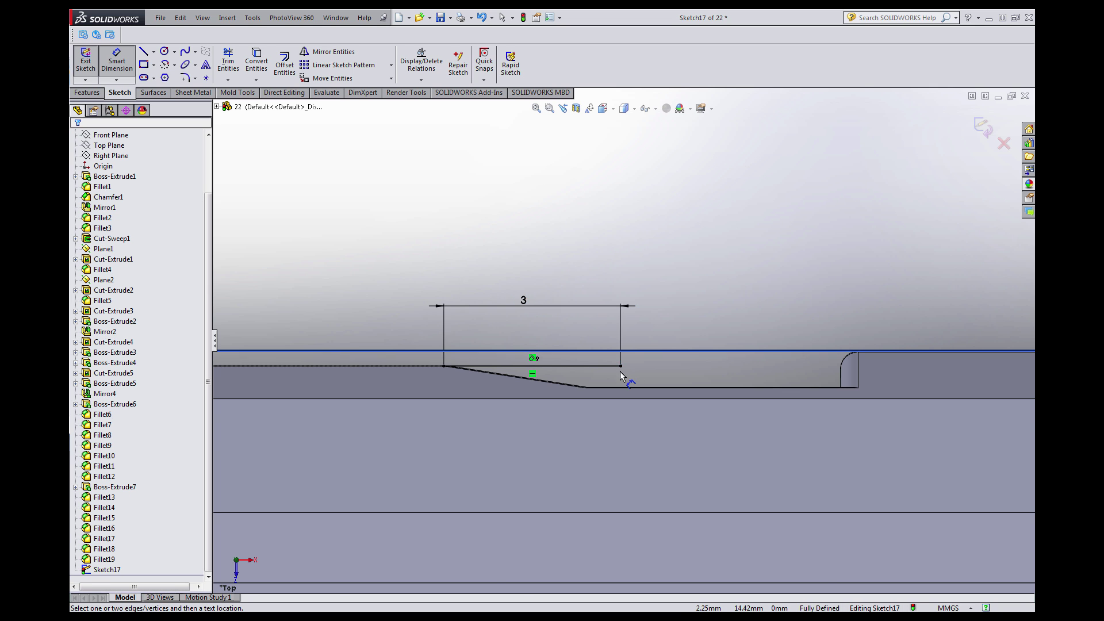
Section the case along the Top Plane with zero offset to expose the side groove and the hole at its front end.
scroll(620, 370, "up", 10)
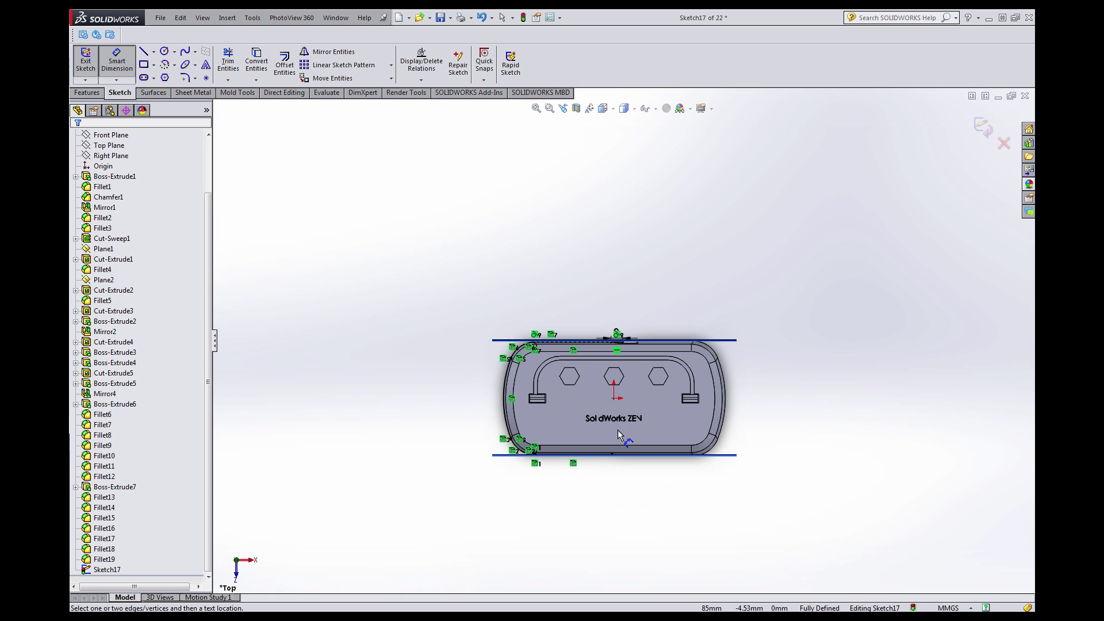
scroll(656, 402, "down", 10)
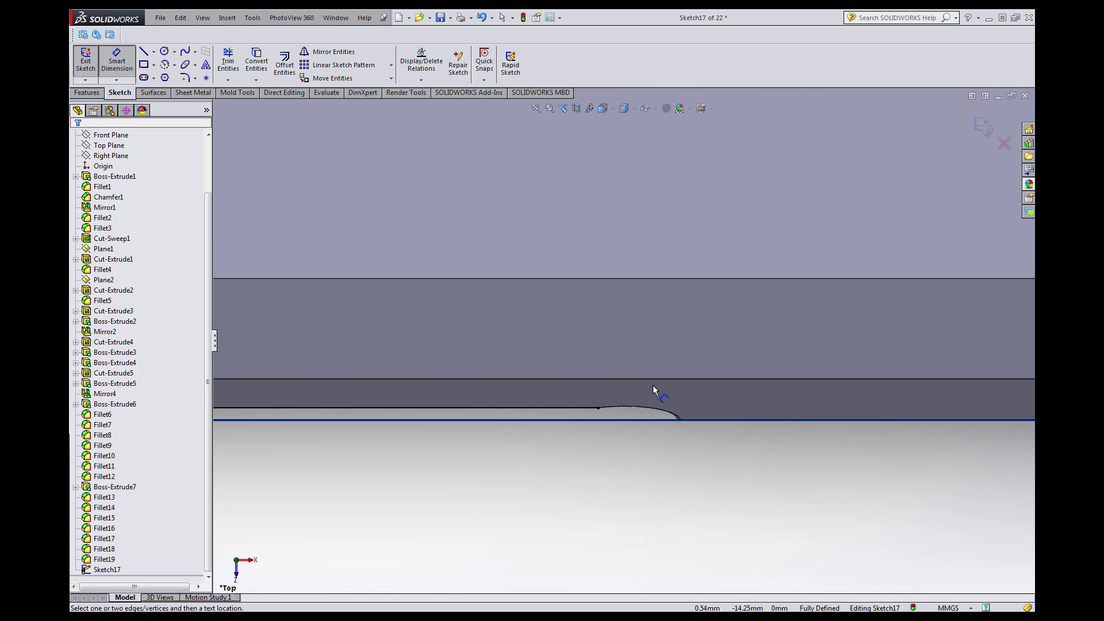
key("Escape")
scroll(646, 392, "up", 10)
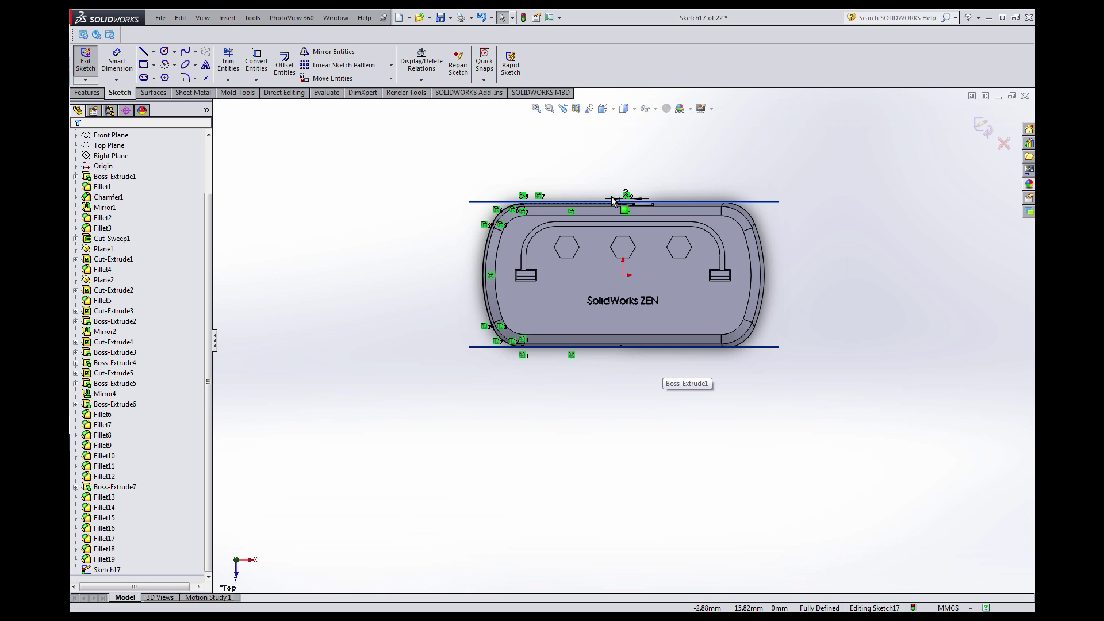
scroll(612, 199, "down", 1)
left_click(109, 146)
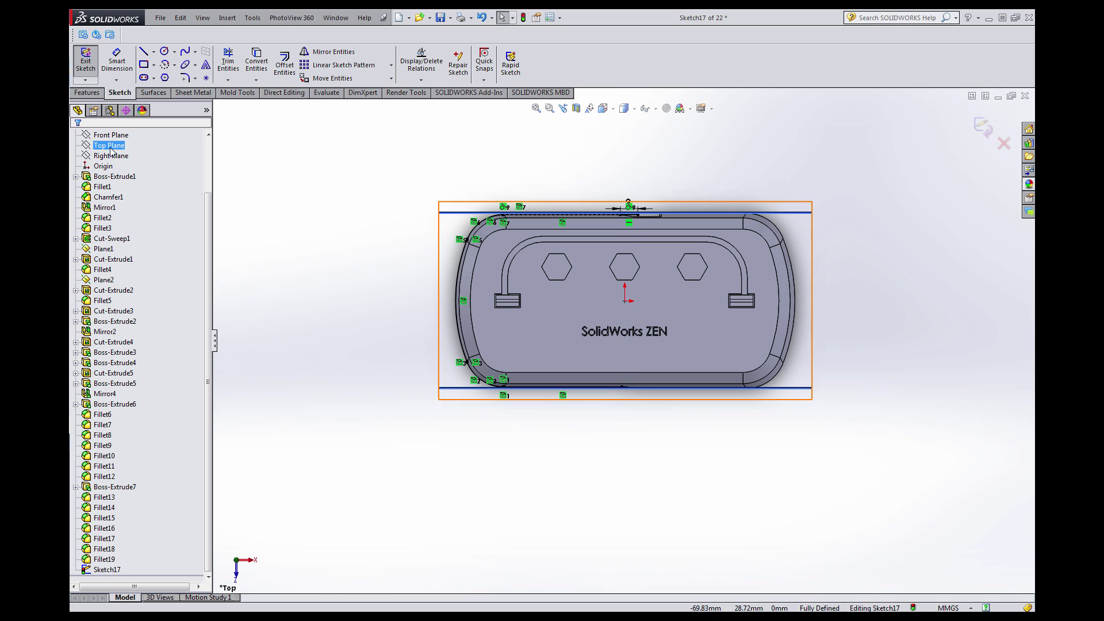
left_click(576, 110)
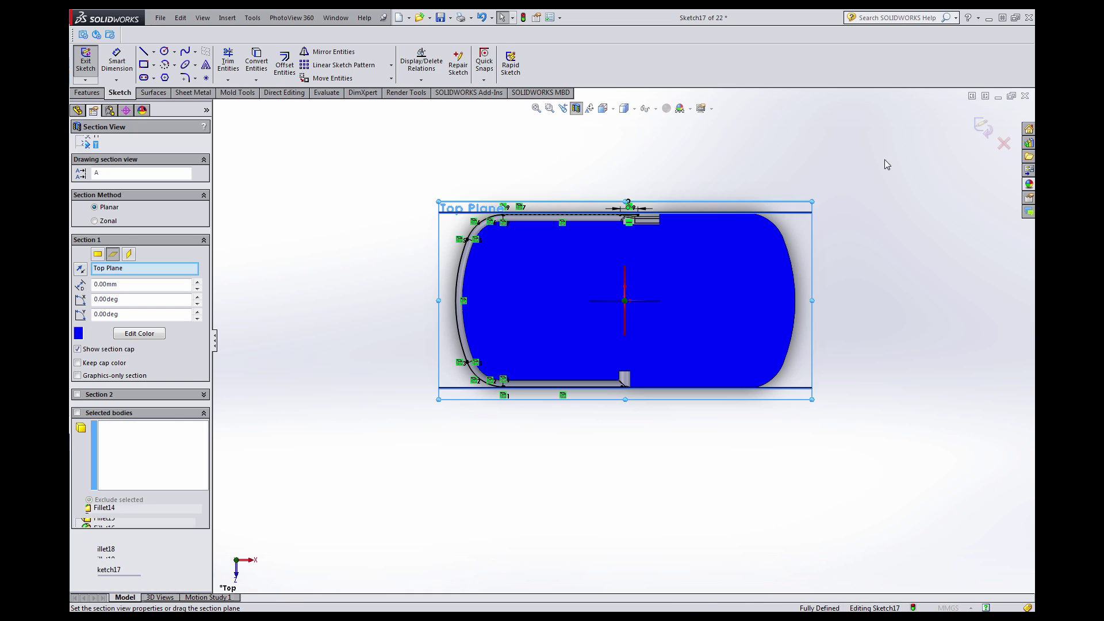
left_click(985, 125)
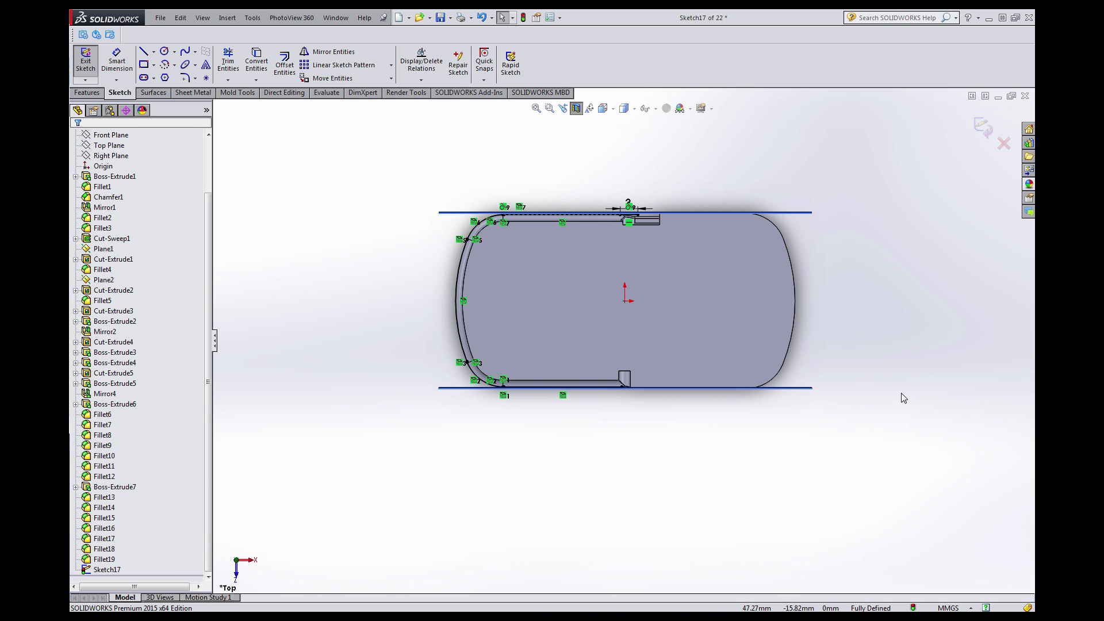
scroll(621, 373, "down", 5)
scroll(613, 371, "down", 6)
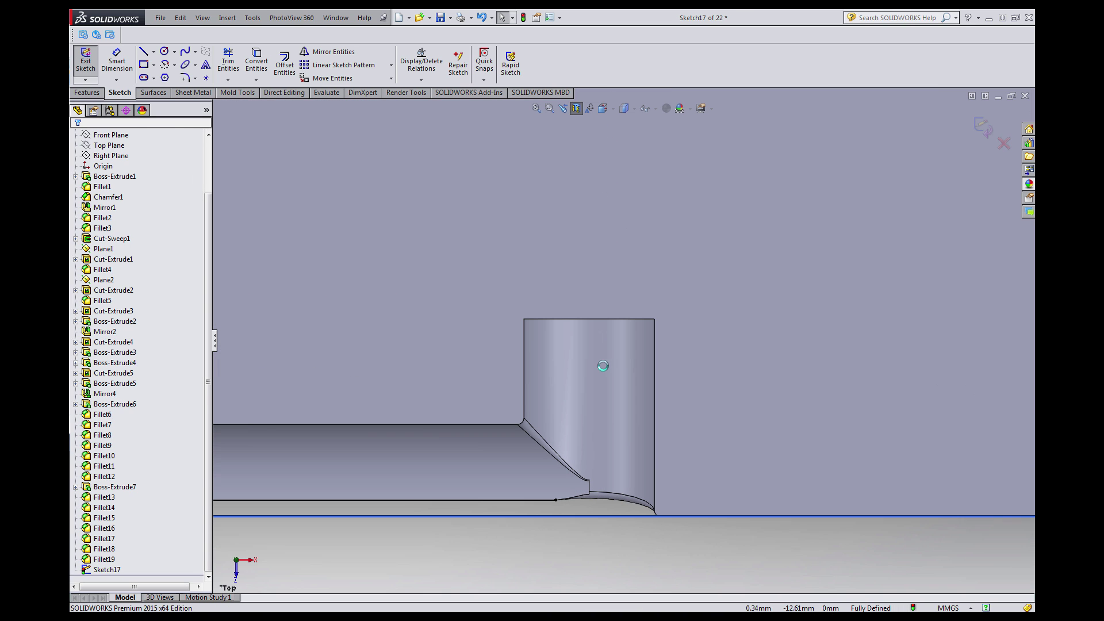
Draw a vertical line about 2.19 mm long from the midpoint of the front hole's inner end edge toward the side groove.
left_click(145, 52)
left_click(588, 318)
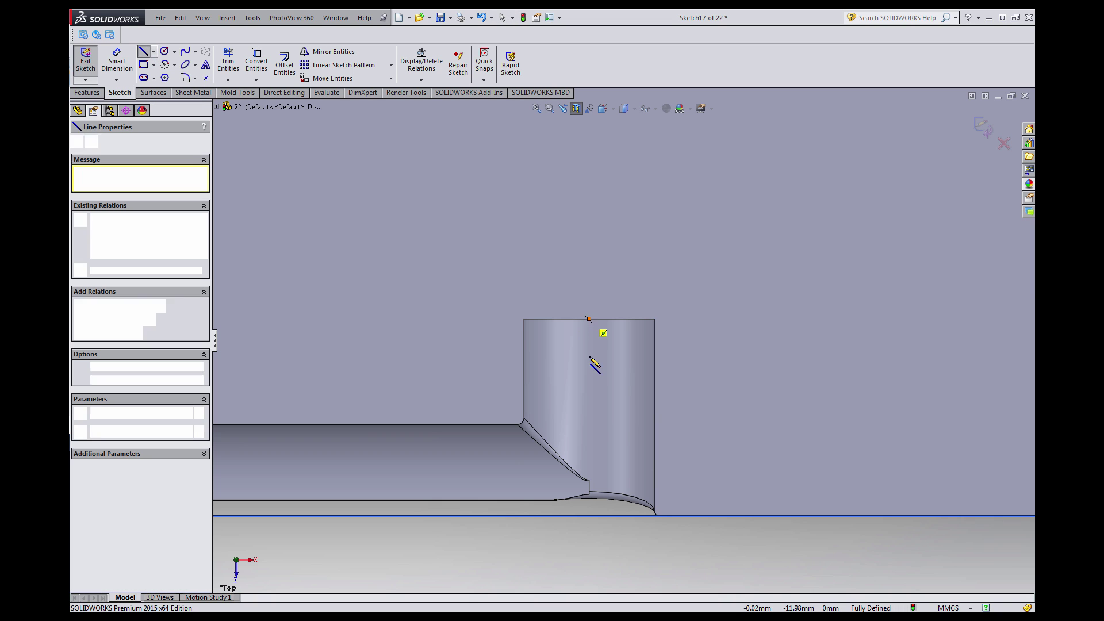
left_click(590, 465)
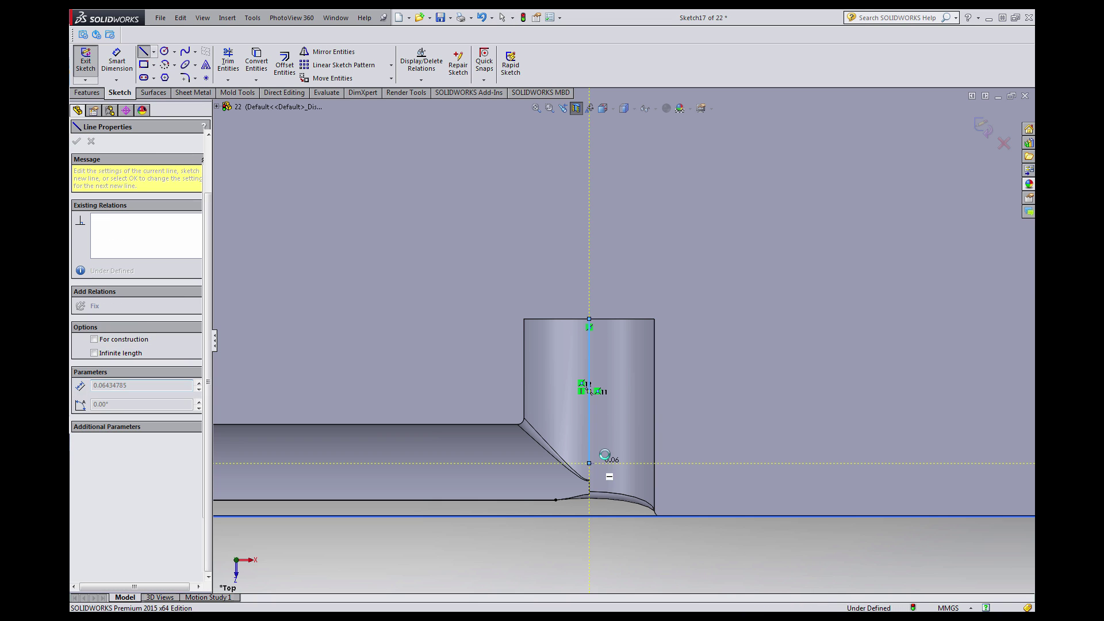
key("Escape")
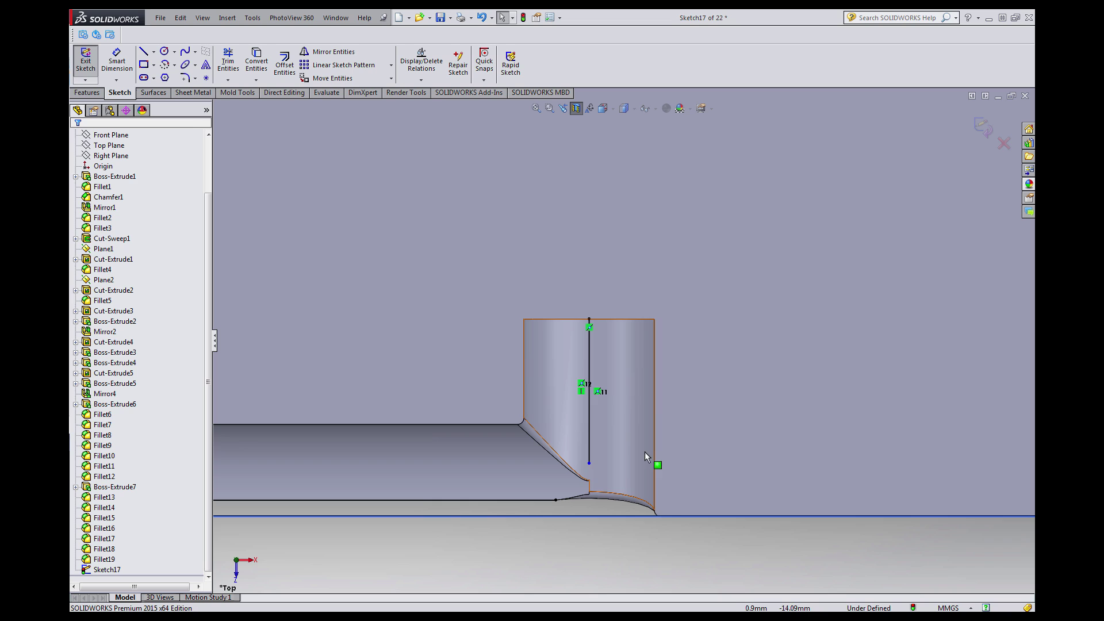
Round the corner between the vertical line and the converted front groove line with a 0.6 mm sketch fillet and exit the sketch.
left_click(186, 79)
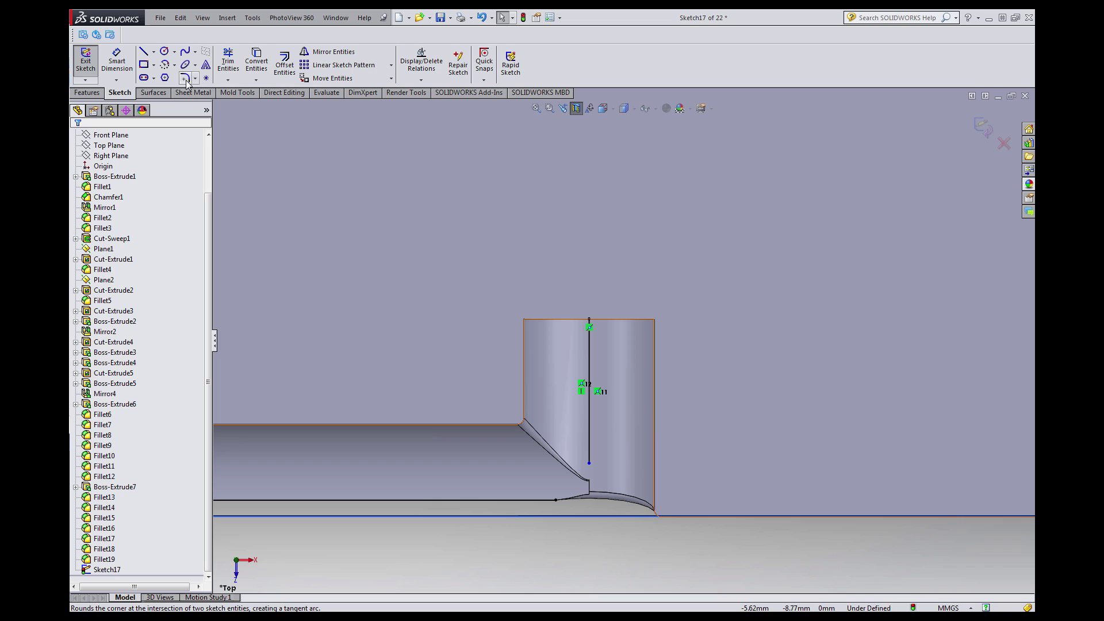
left_click(590, 460)
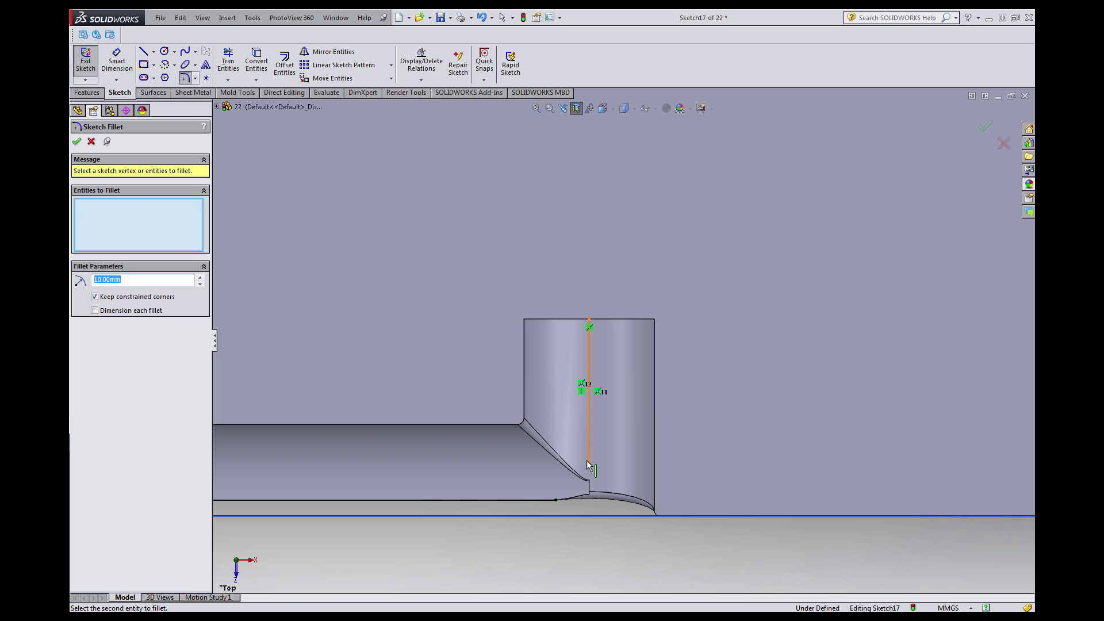
left_click(550, 502)
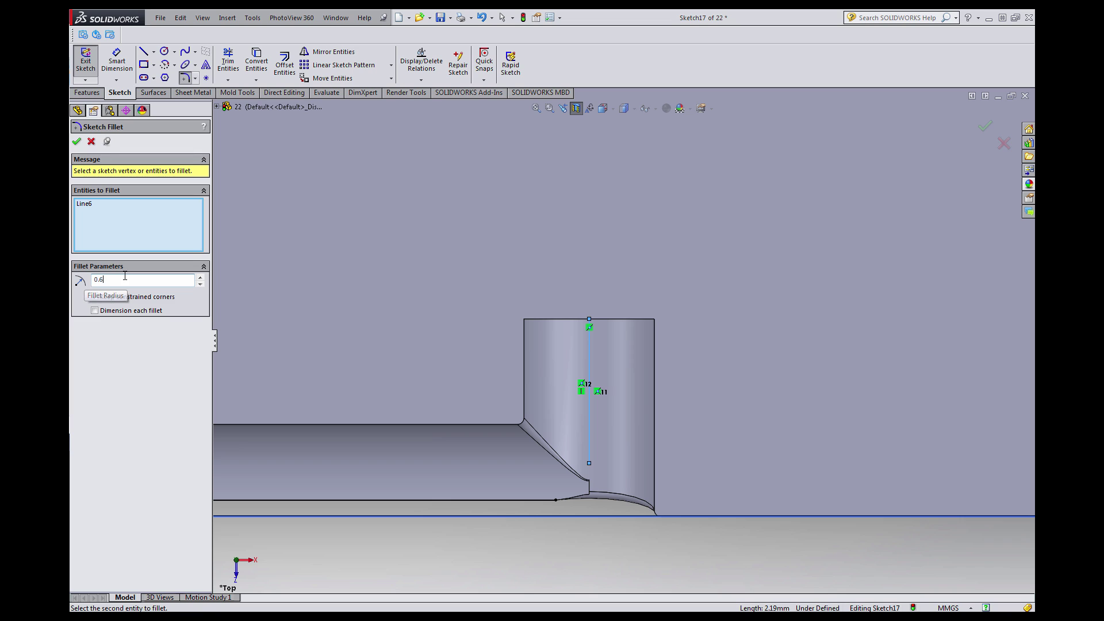
left_click(511, 502)
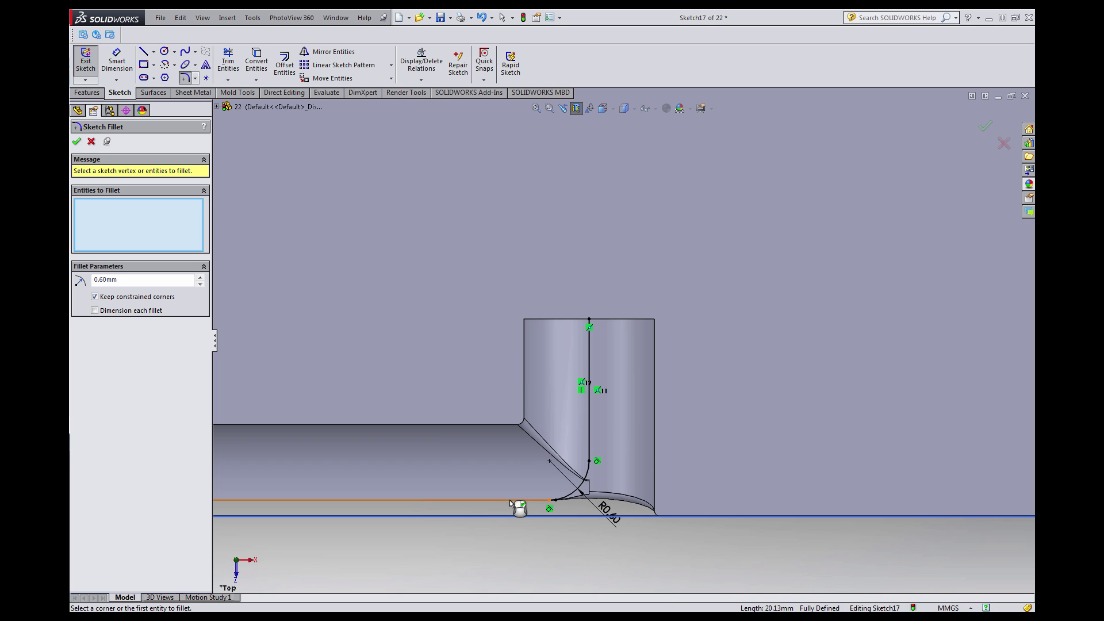
scroll(598, 512, "up", 10)
scroll(617, 293, "down", 5)
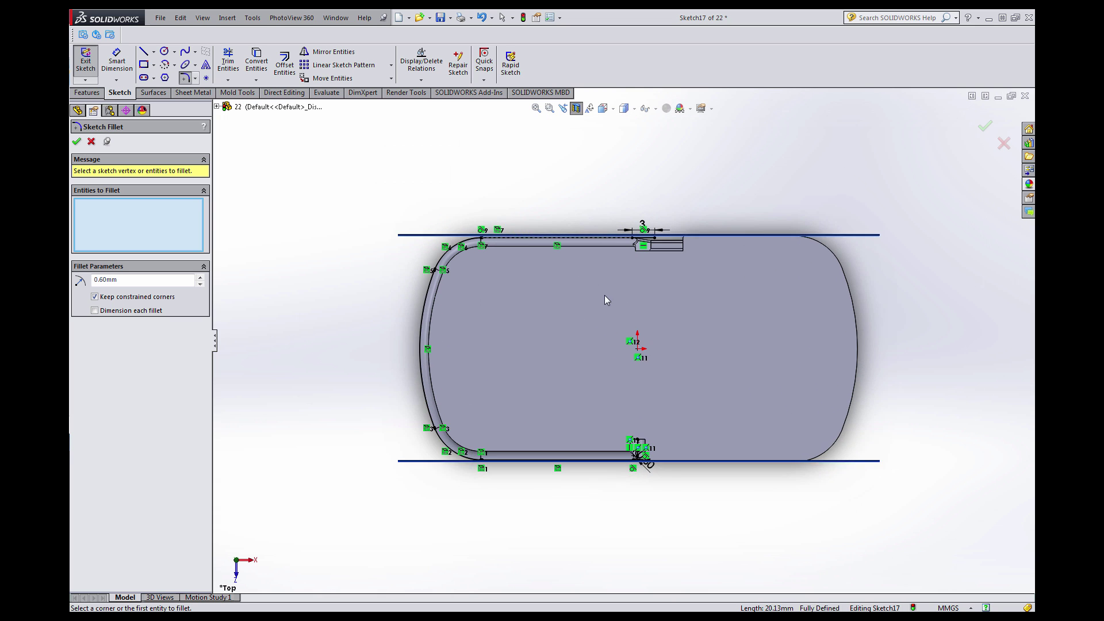
left_click(89, 142)
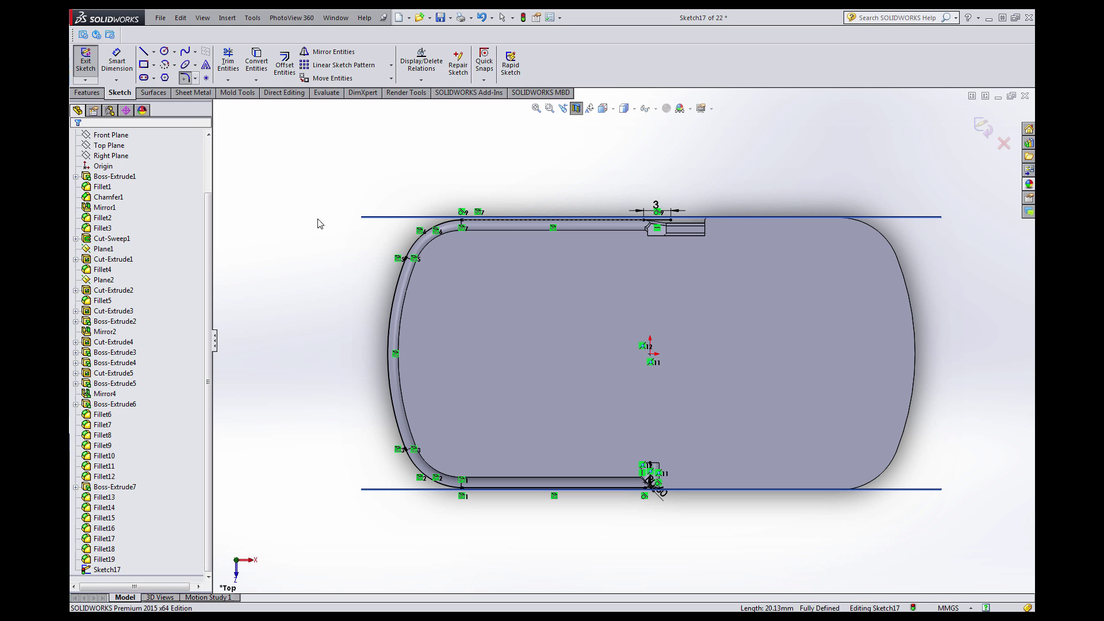
middle_click_drag(686, 483, 590, 340)
scroll(591, 377, "down", 1)
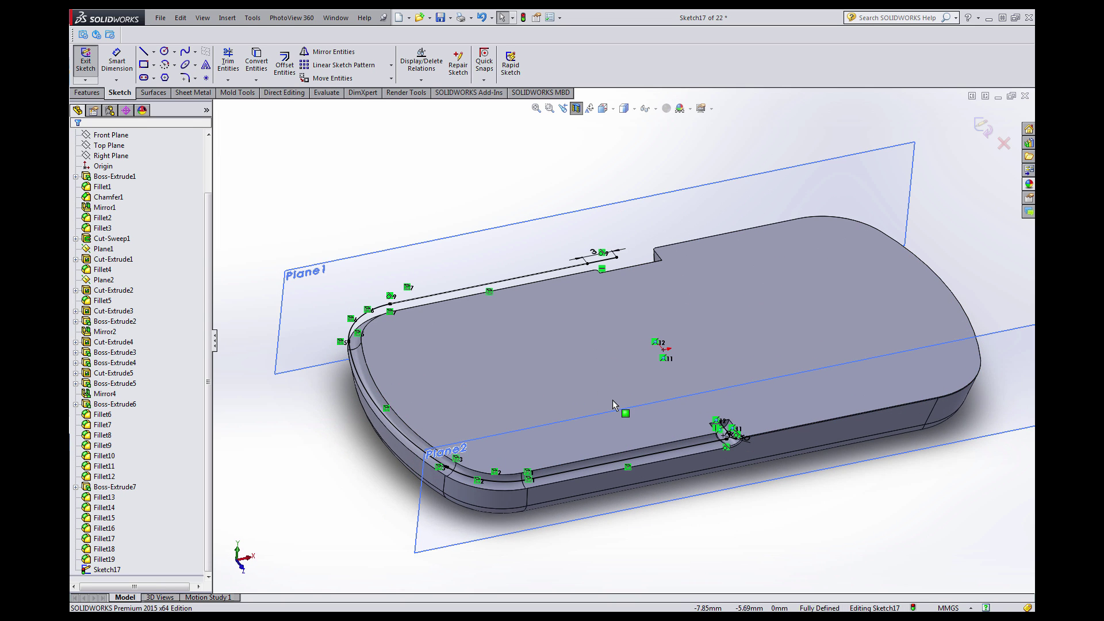
left_click(982, 127)
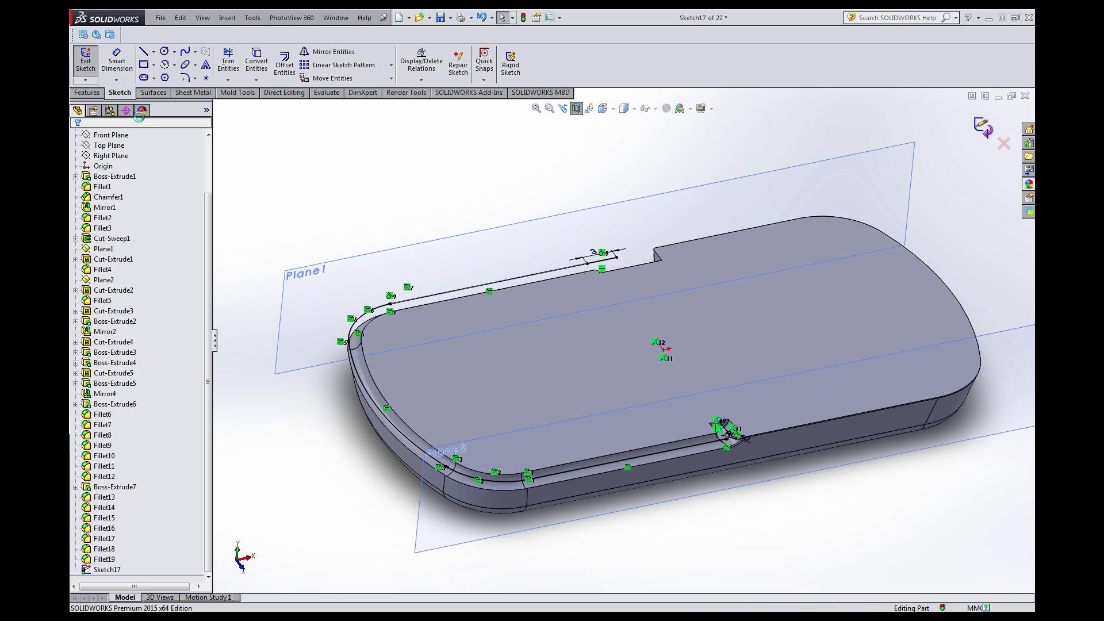
Sketch a circle about 1.81 mm in diameter, centred on the origin, on the flat end face of the front hole.
left_click(88, 92)
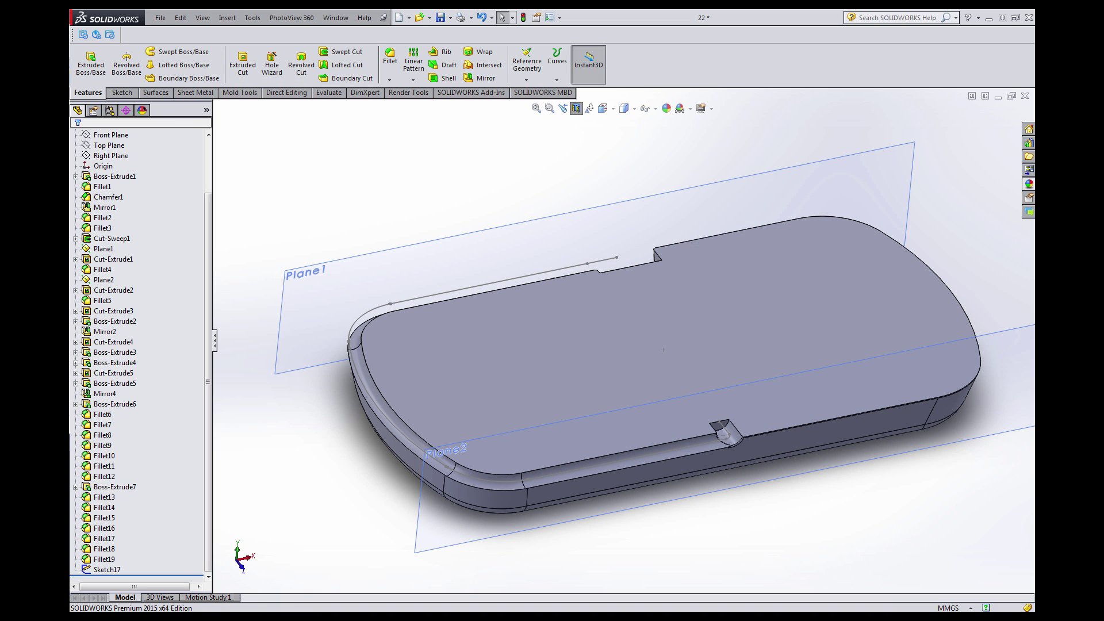
scroll(527, 478, "down", 3)
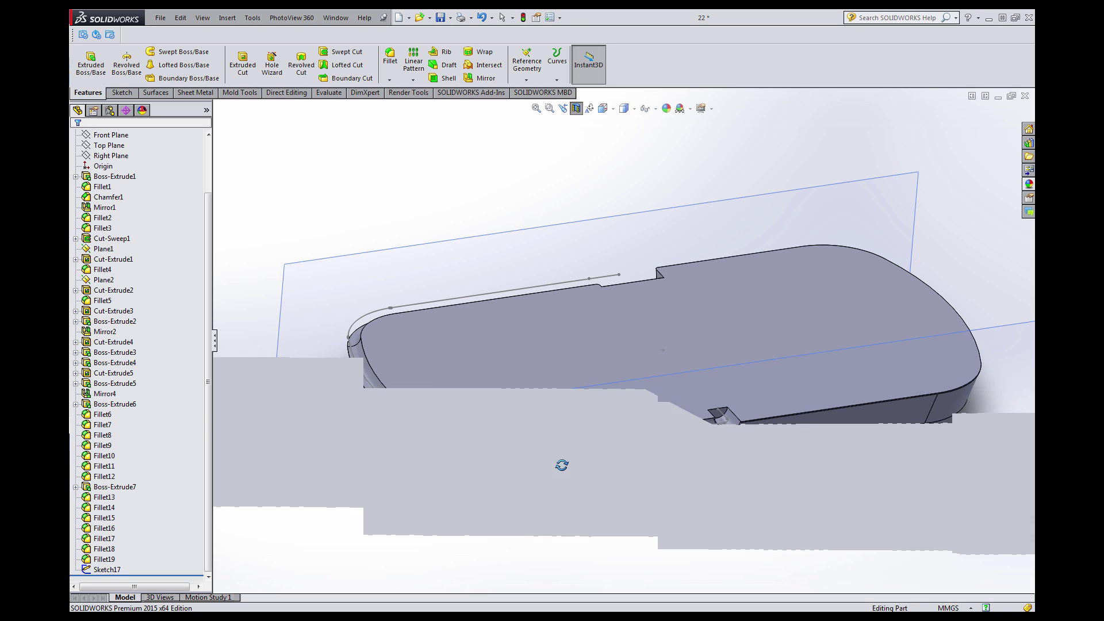
scroll(666, 336, "down", 2)
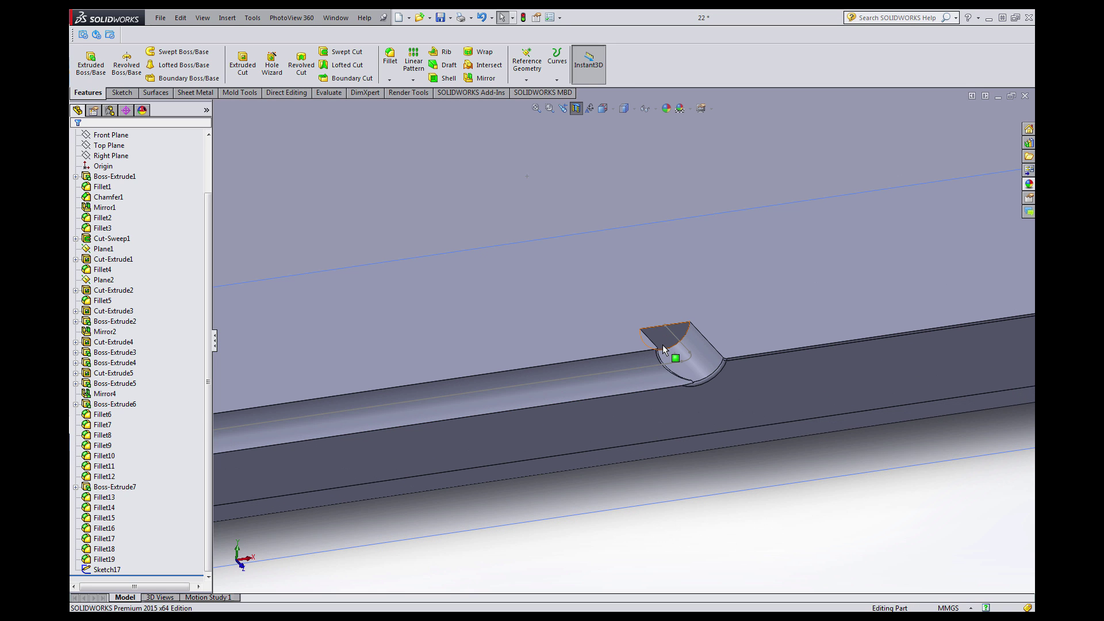
left_click(666, 336)
left_click(710, 310)
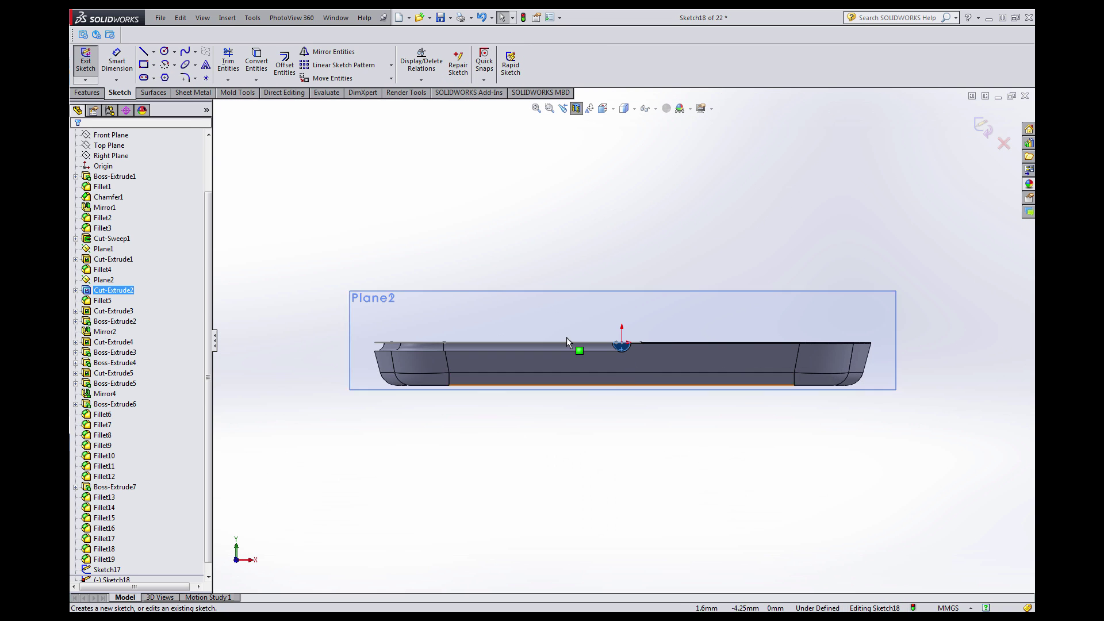
scroll(597, 343, "down", 5)
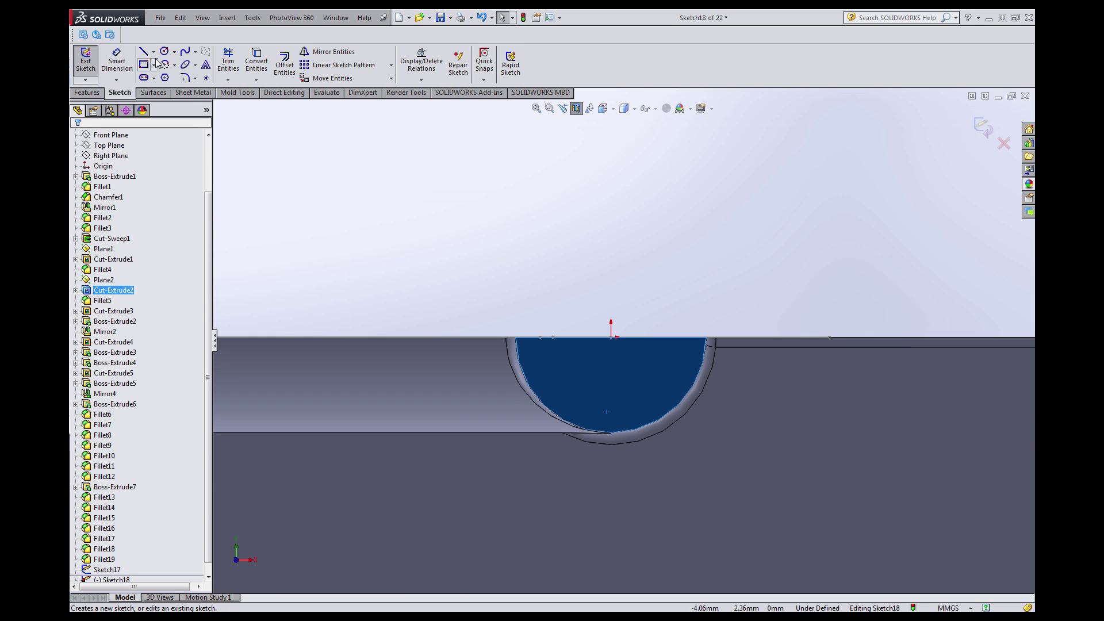
left_click(165, 53)
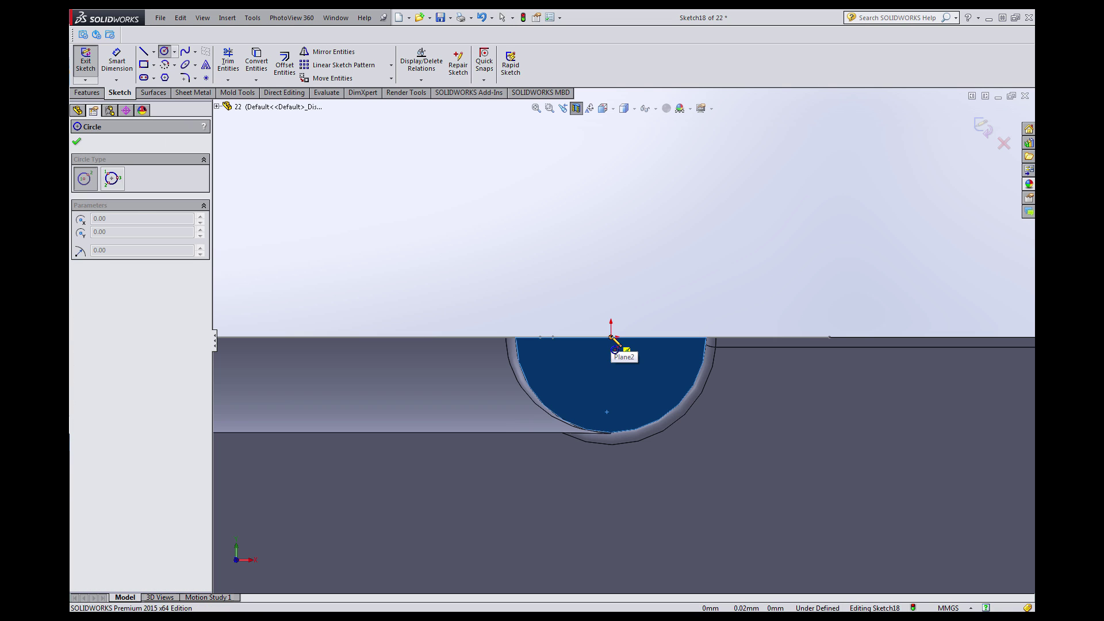
left_click(610, 337)
left_click(622, 251)
key("Escape")
Dimension the circle's diameter and exit the profile sketch.
left_click(117, 66)
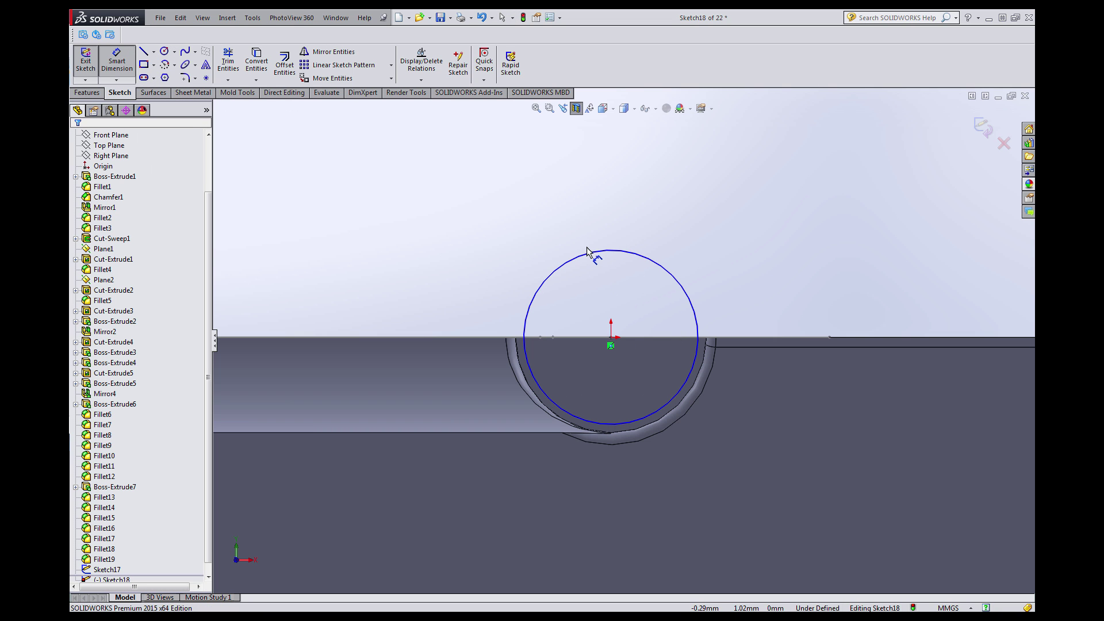
left_click(596, 252)
left_click(616, 215)
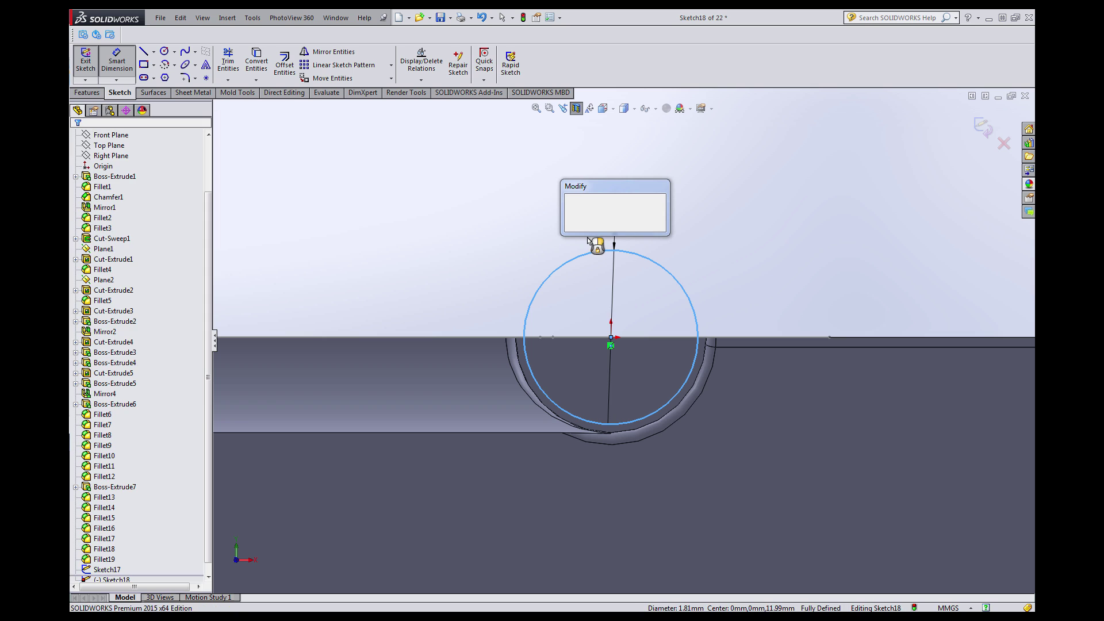
key("Return")
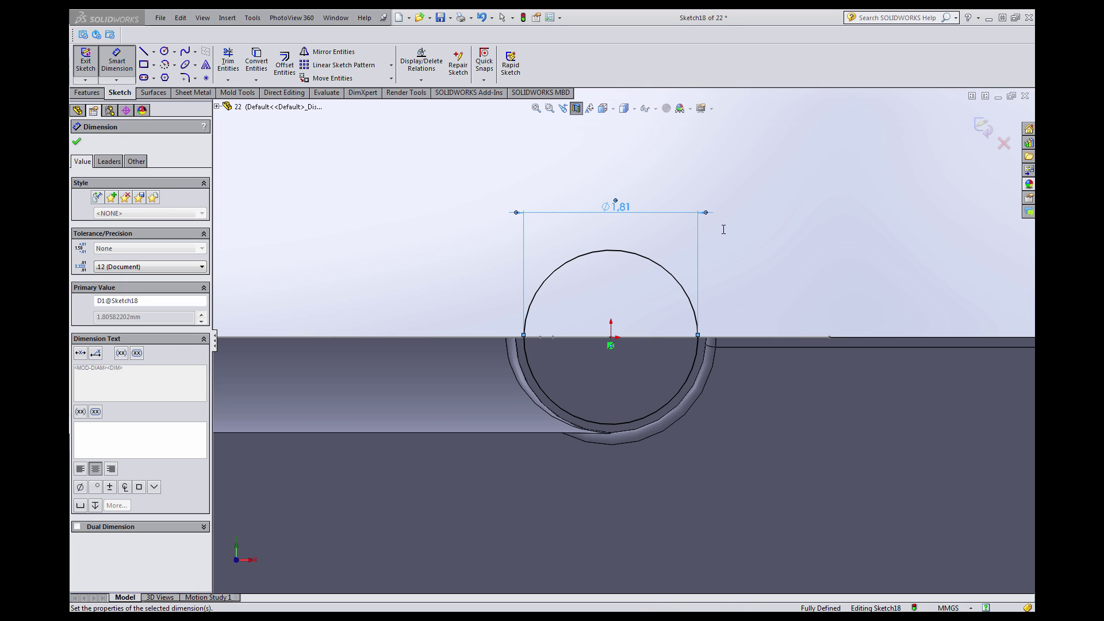
left_click(983, 127)
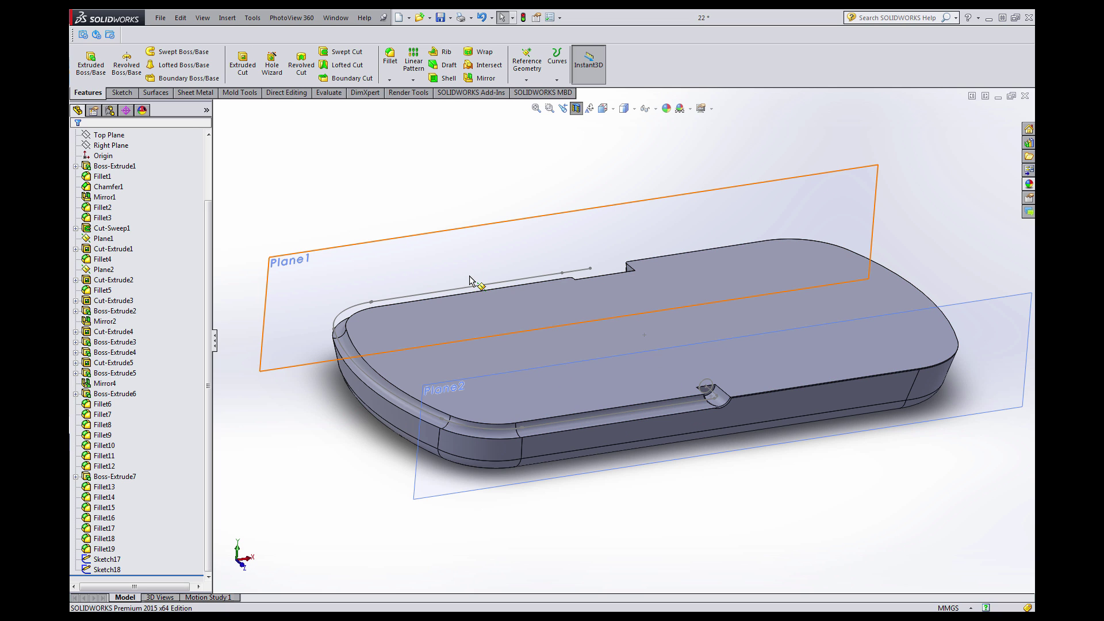
scroll(469, 280, "down", 1)
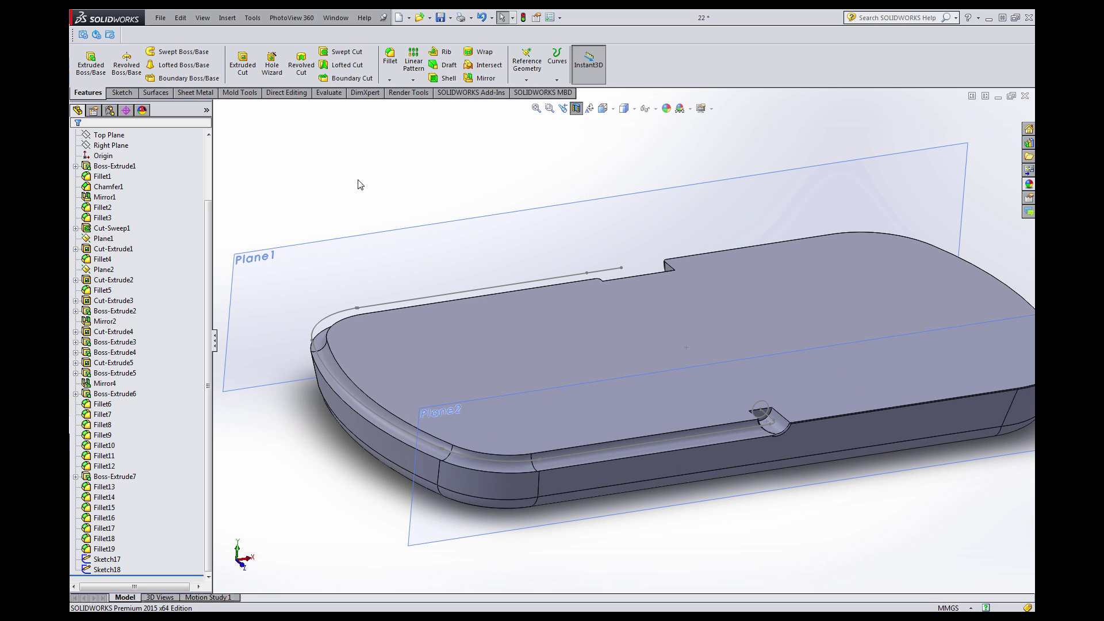
left_click(190, 57)
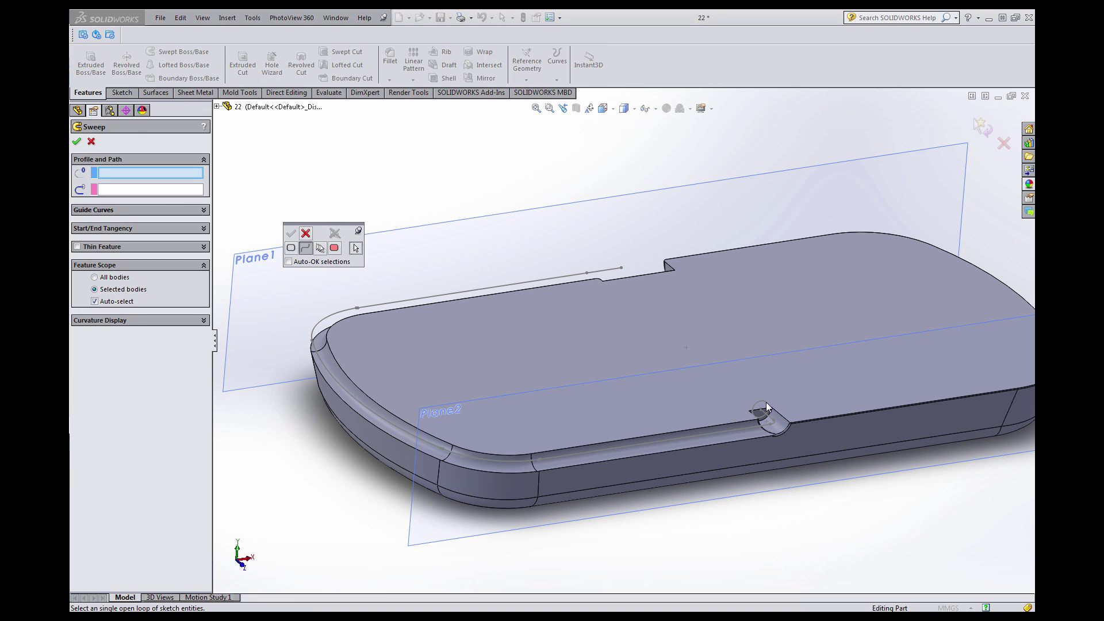
left_click(306, 233)
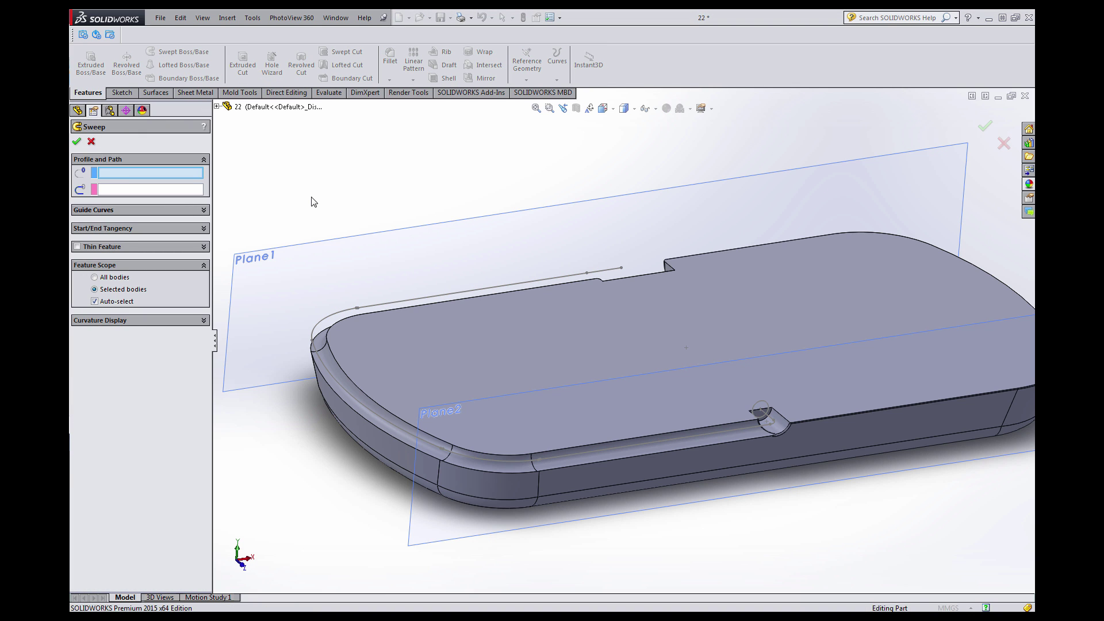
left_click(767, 410)
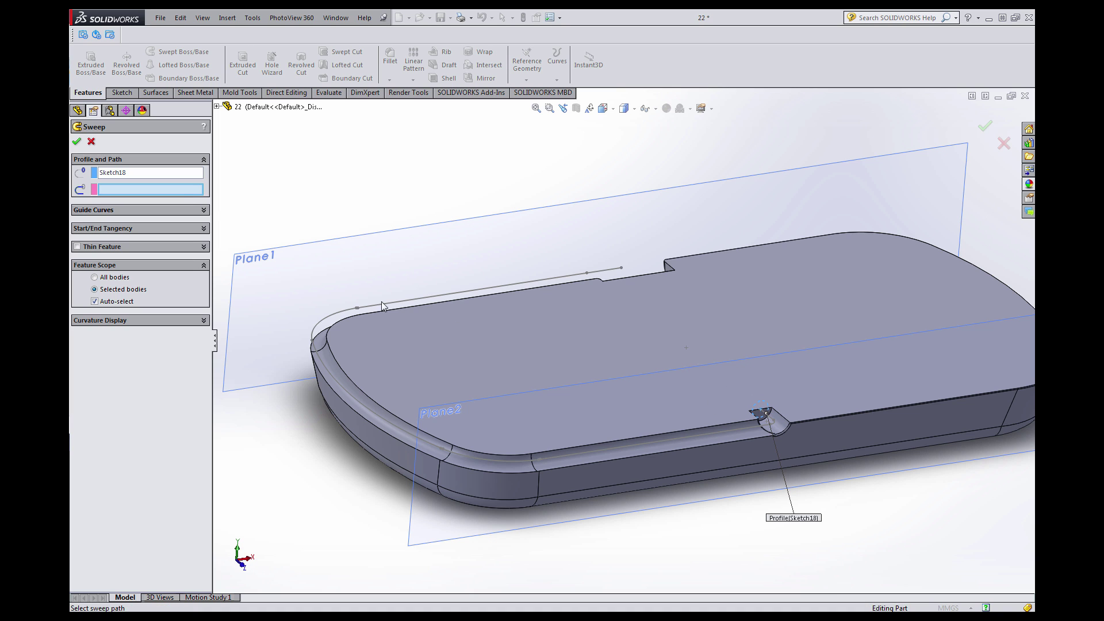
left_click(748, 432)
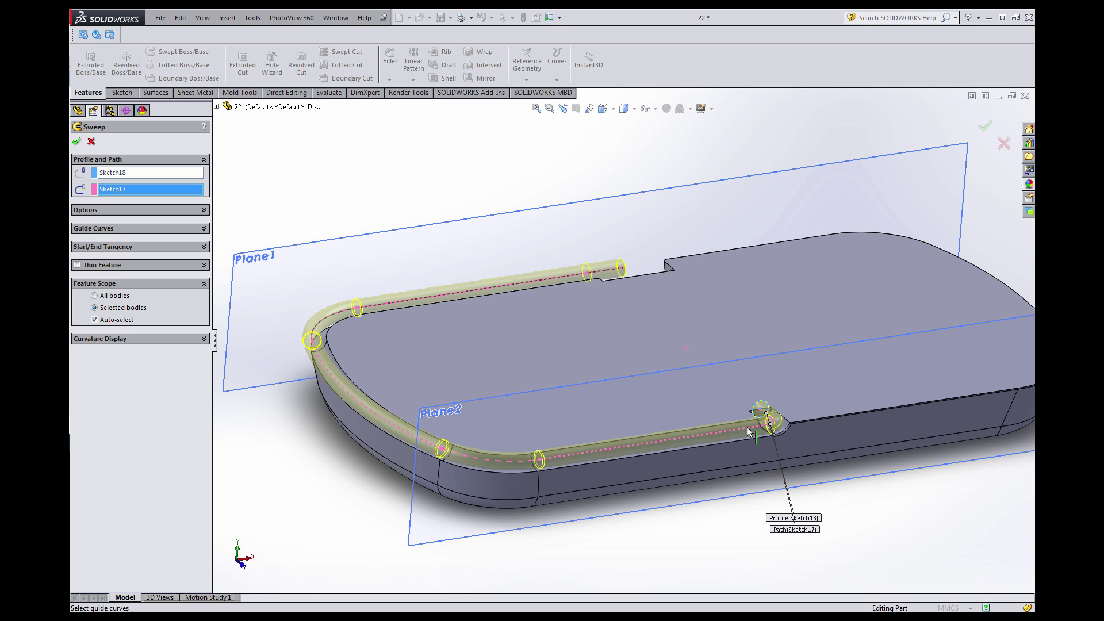
scroll(778, 410, "down", 7)
mouse_move(717, 399)
middle_mouse_down()
mouse_move(691, 489)
mouse_move(699, 572)
mouse_move(707, 560)
middle_mouse_up()
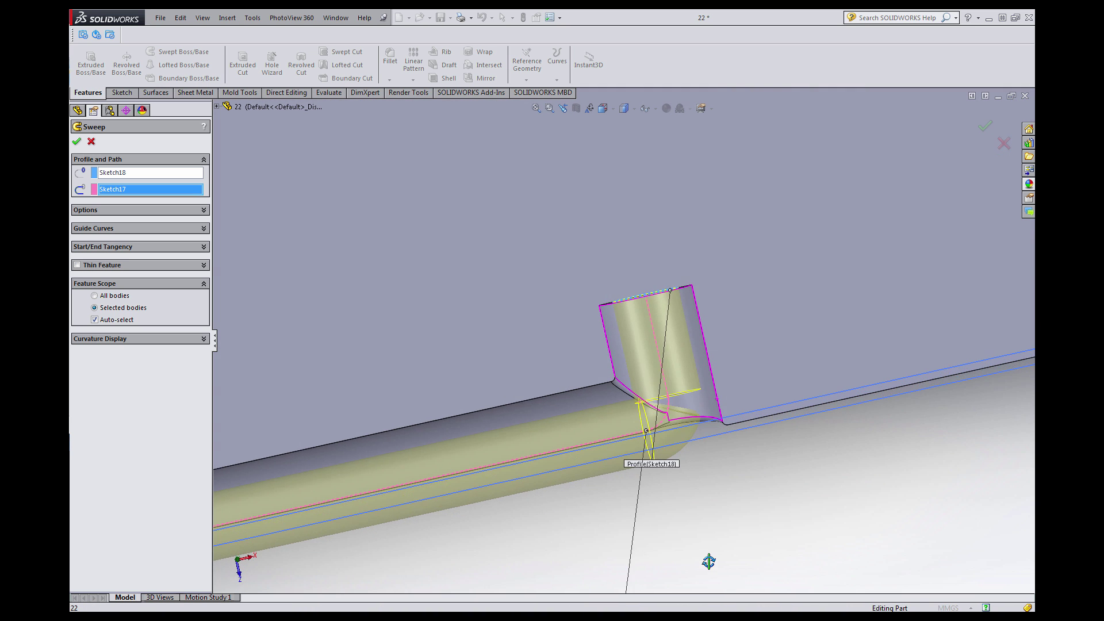
middle_click_drag(704, 405, 668, 403)
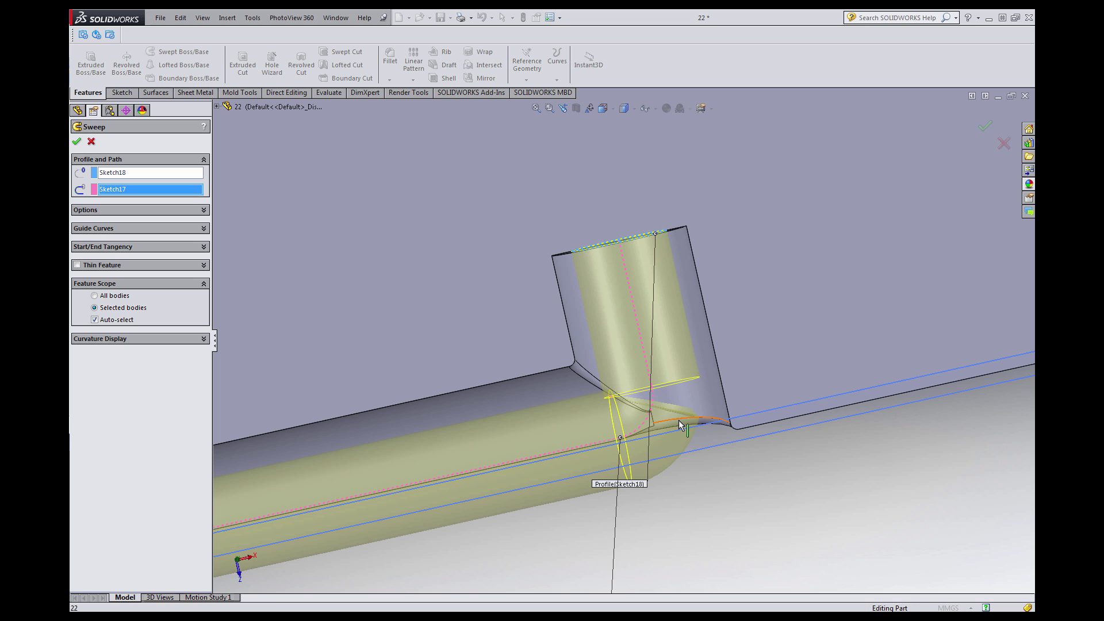
middle_click_drag(680, 425, 676, 402)
key("Escape")
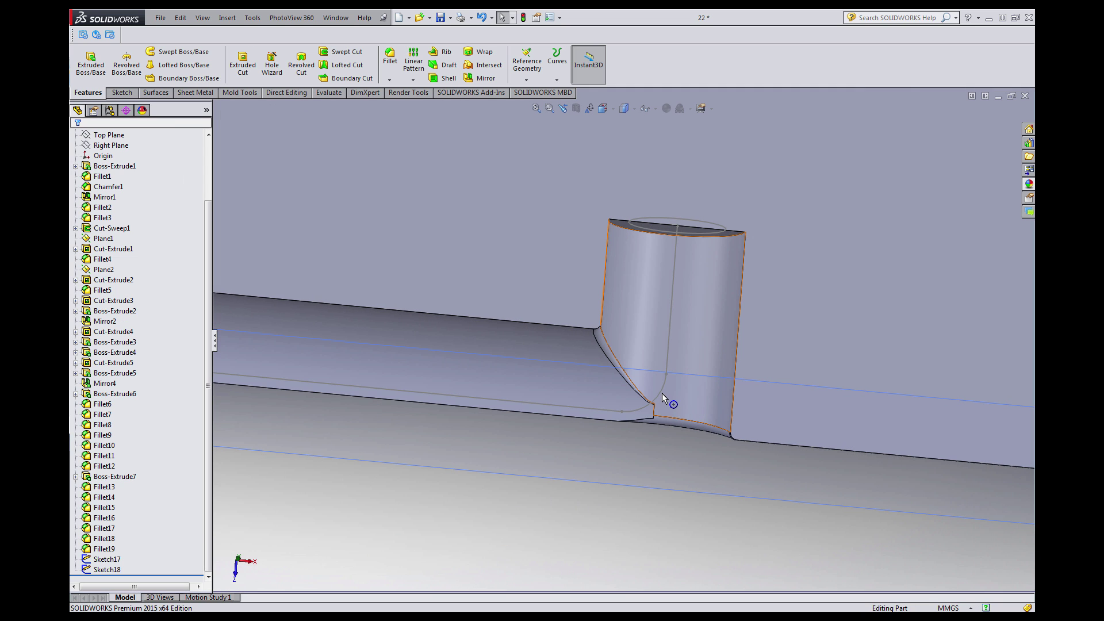
Edit the path sketch and set the radius of its corner fillet at the front hole to 1 mm.
left_click(661, 392)
left_click(692, 343)
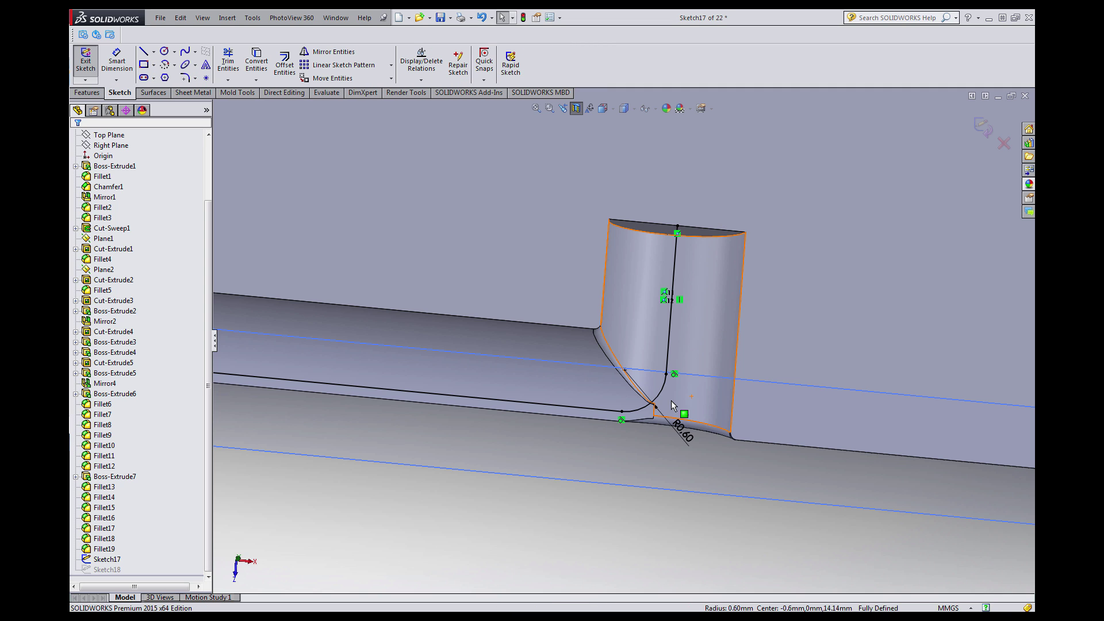
double_click(679, 433)
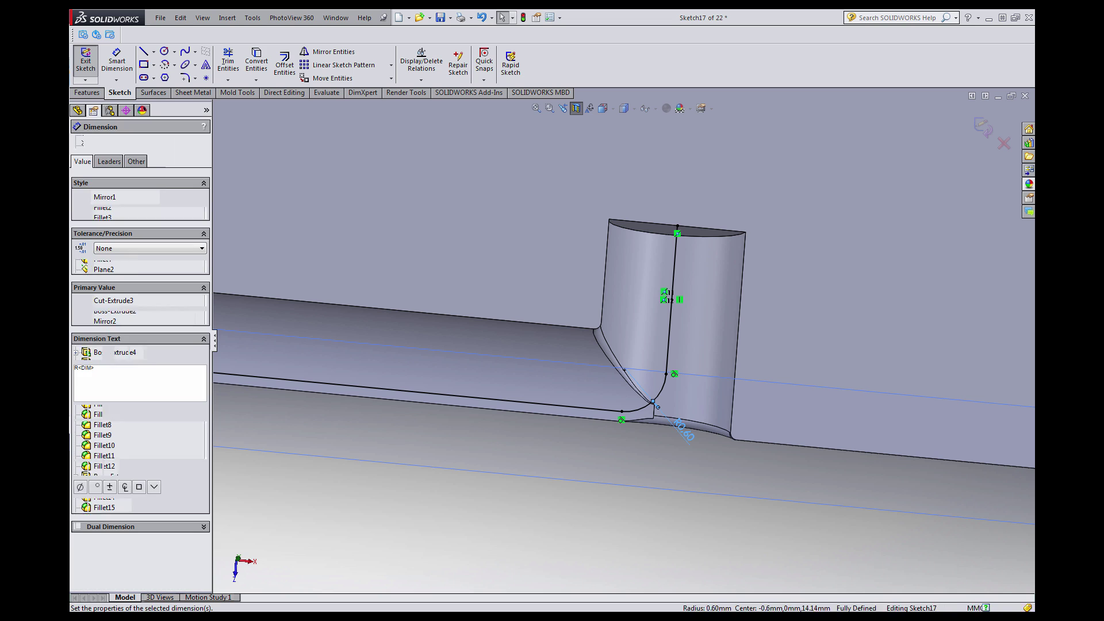
type("1")
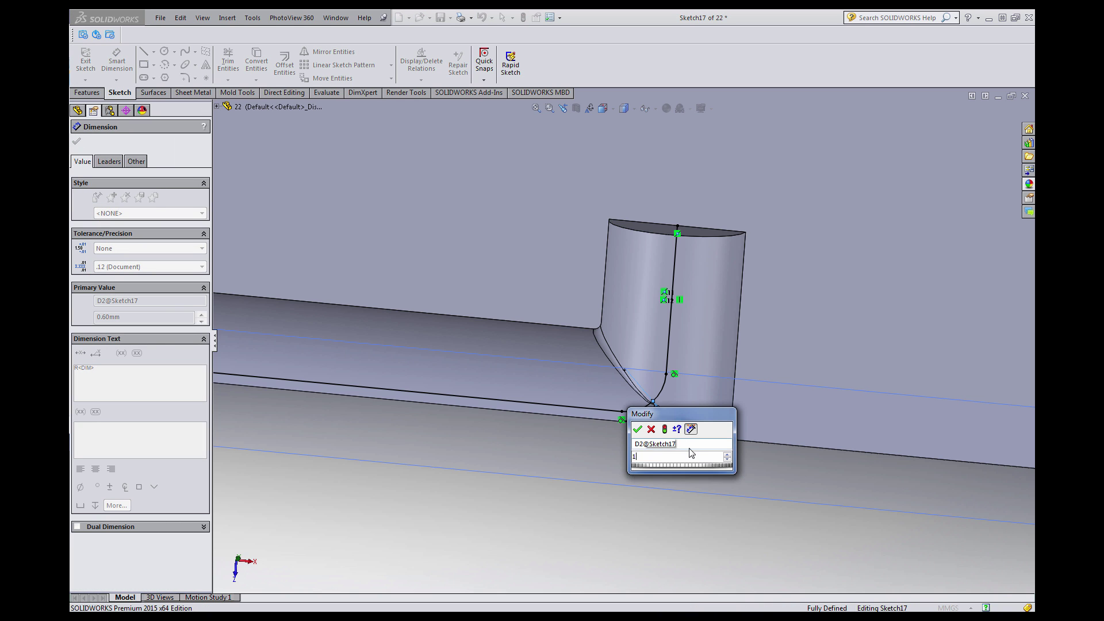
key("Return")
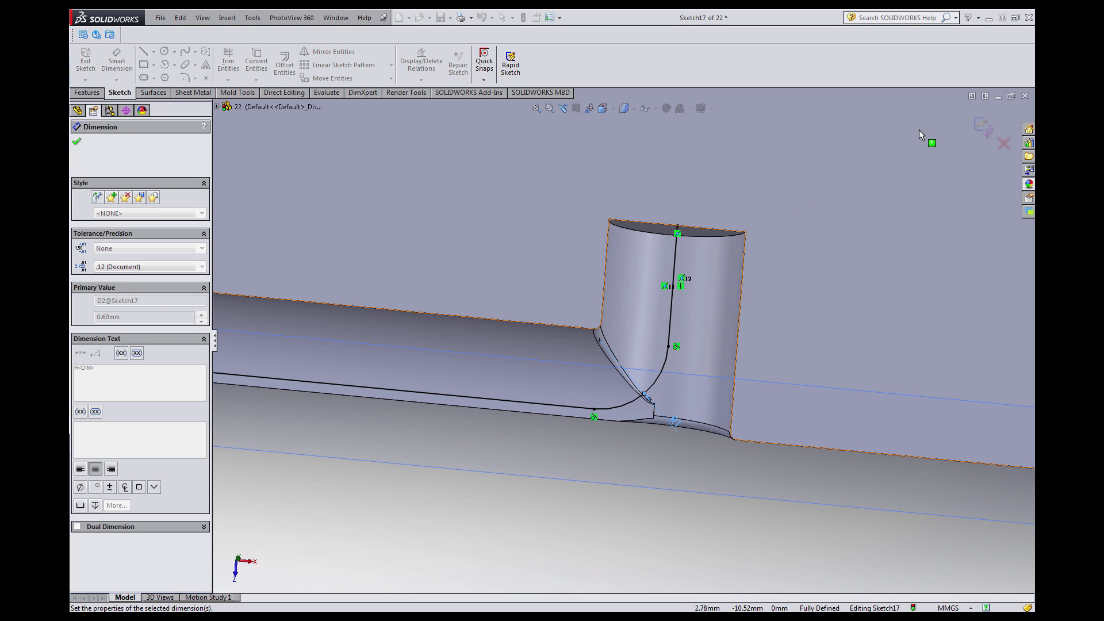
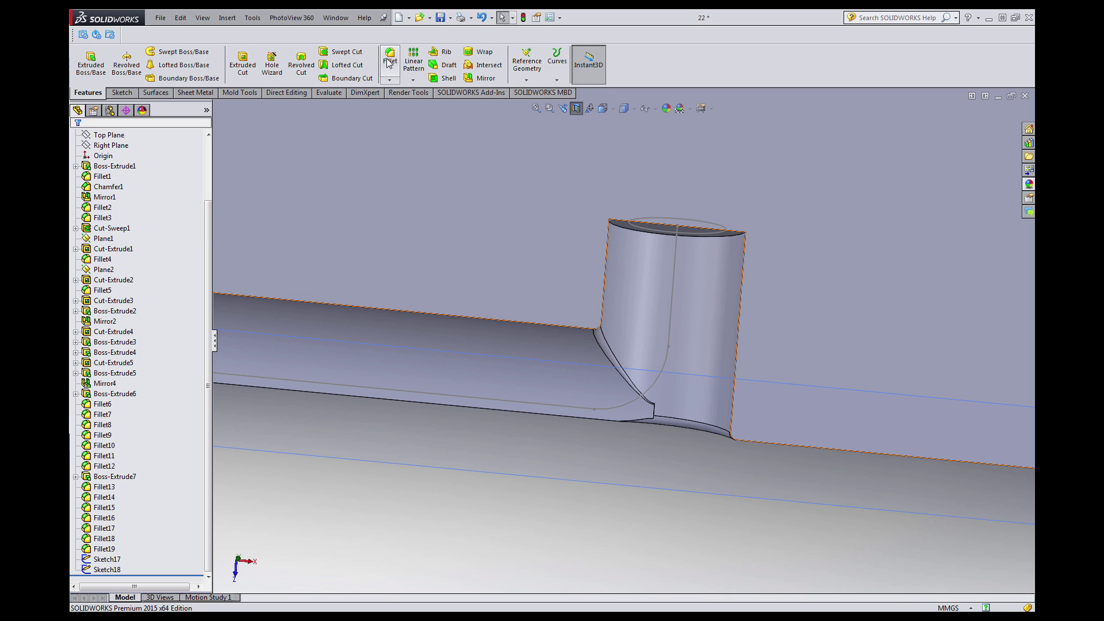
Create a swept boss from the circle at the front hole along the side groove path sketch.
left_click(184, 52)
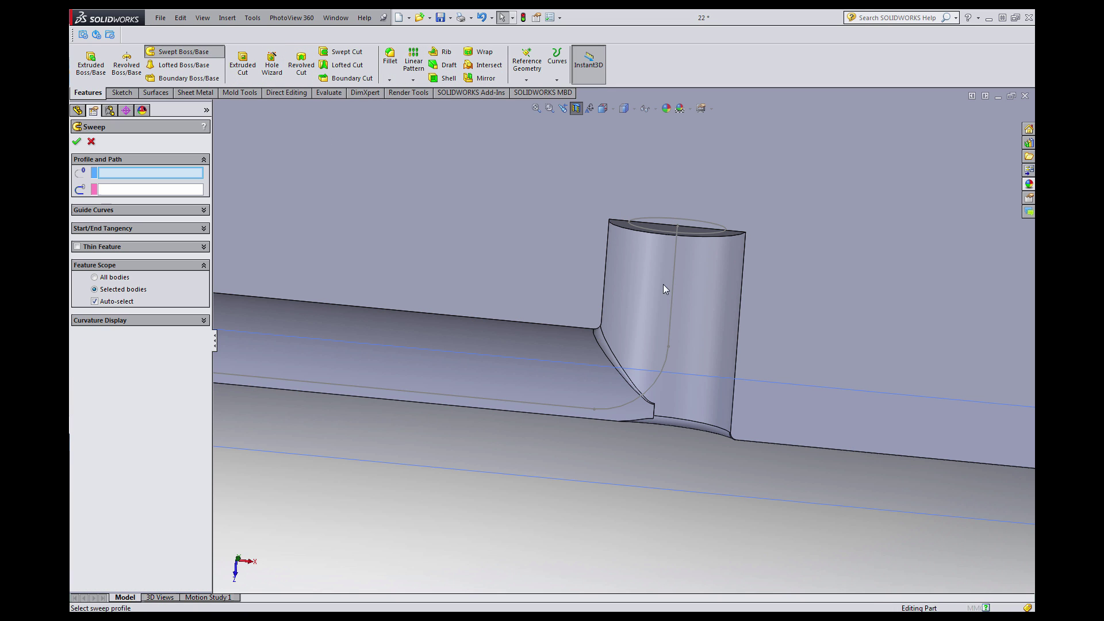
middle_click_drag(660, 222, 677, 214)
left_click(728, 253)
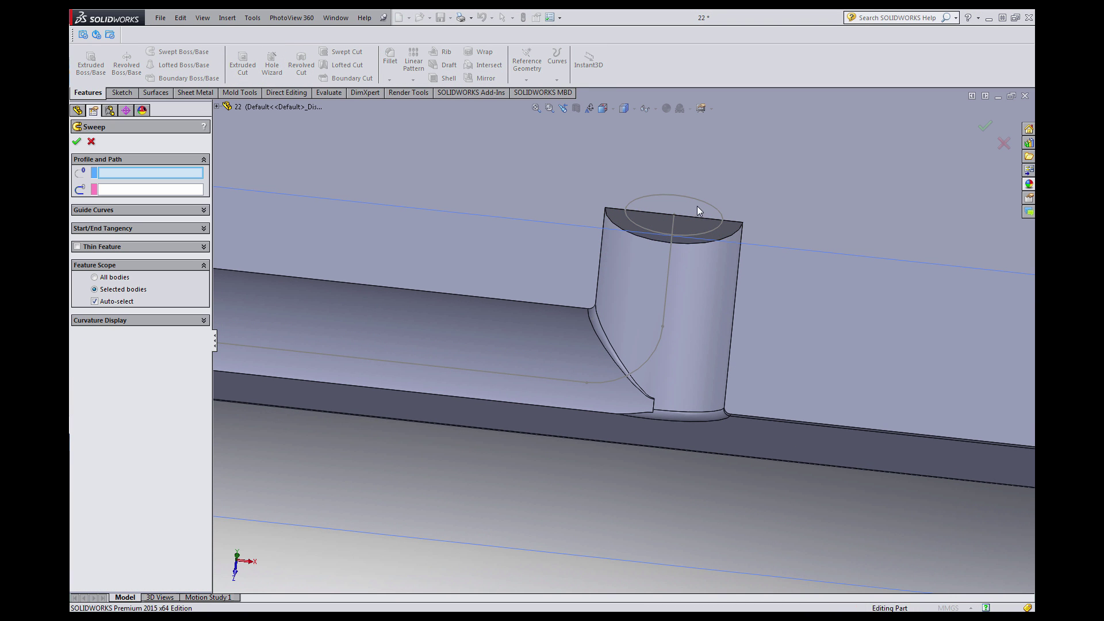
left_click(698, 205)
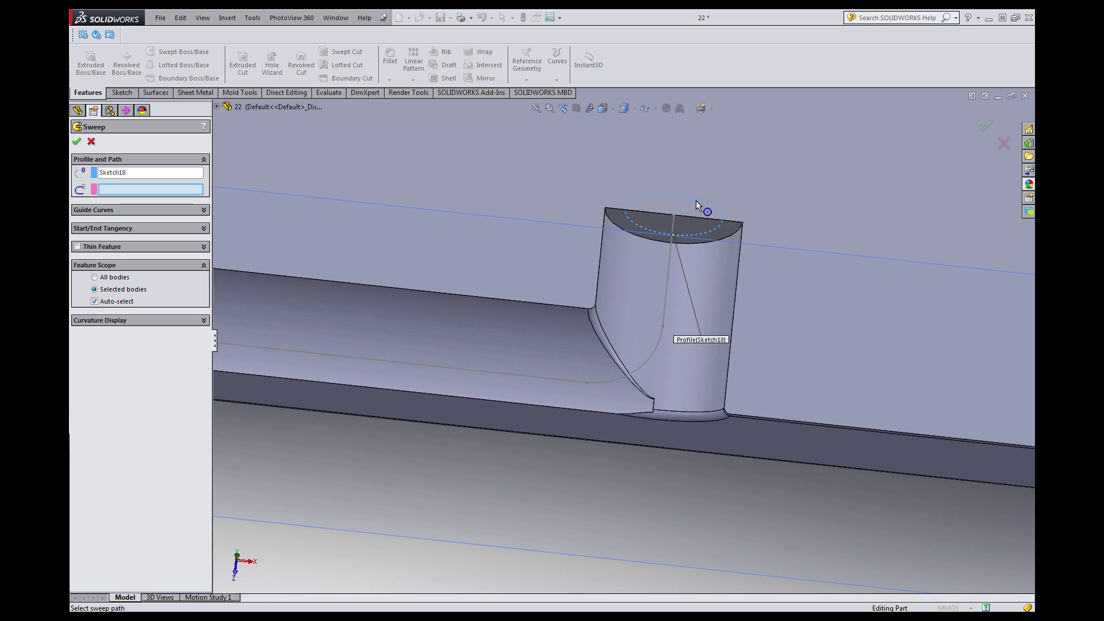
left_click(672, 242)
middle_click_drag(676, 251, 691, 198)
scroll(588, 271, "down", 8)
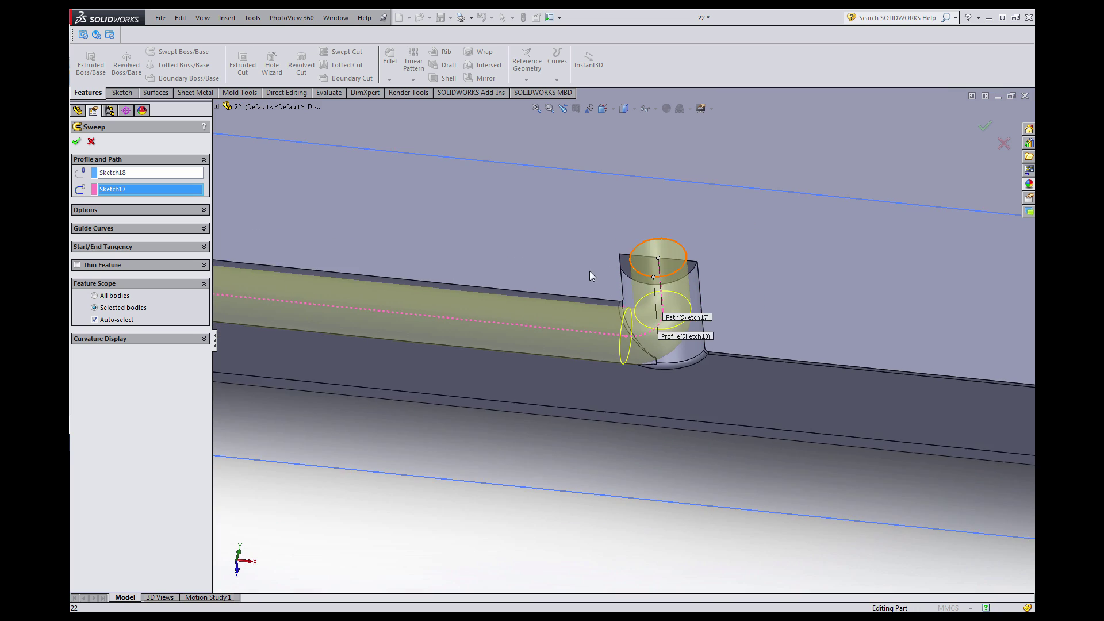
middle_click_drag(556, 295, 579, 286)
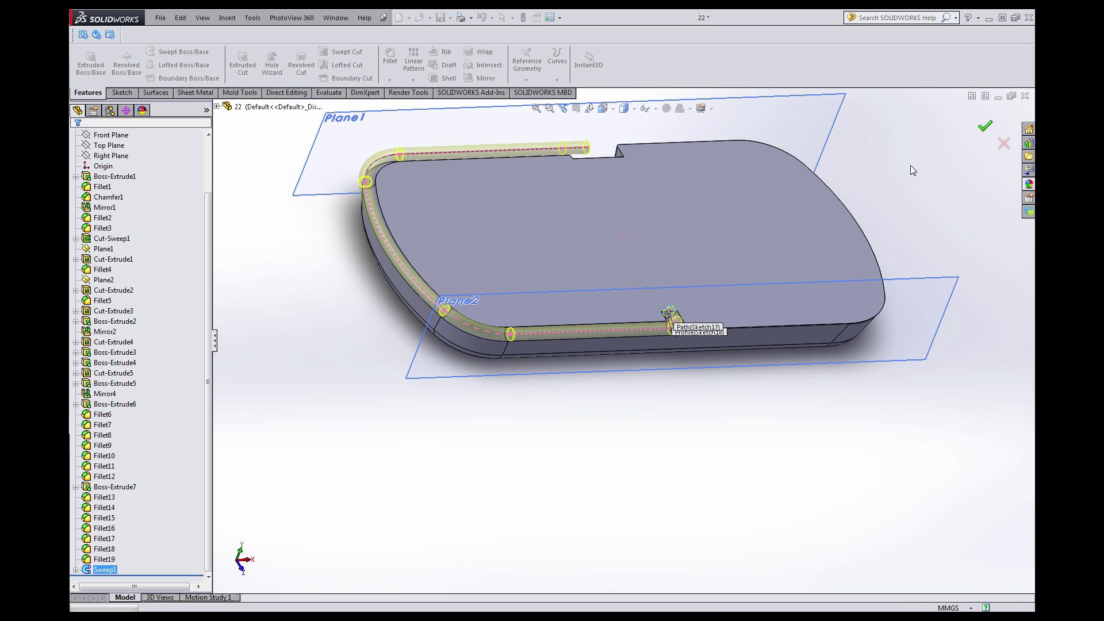
scroll(609, 253, "down", 2)
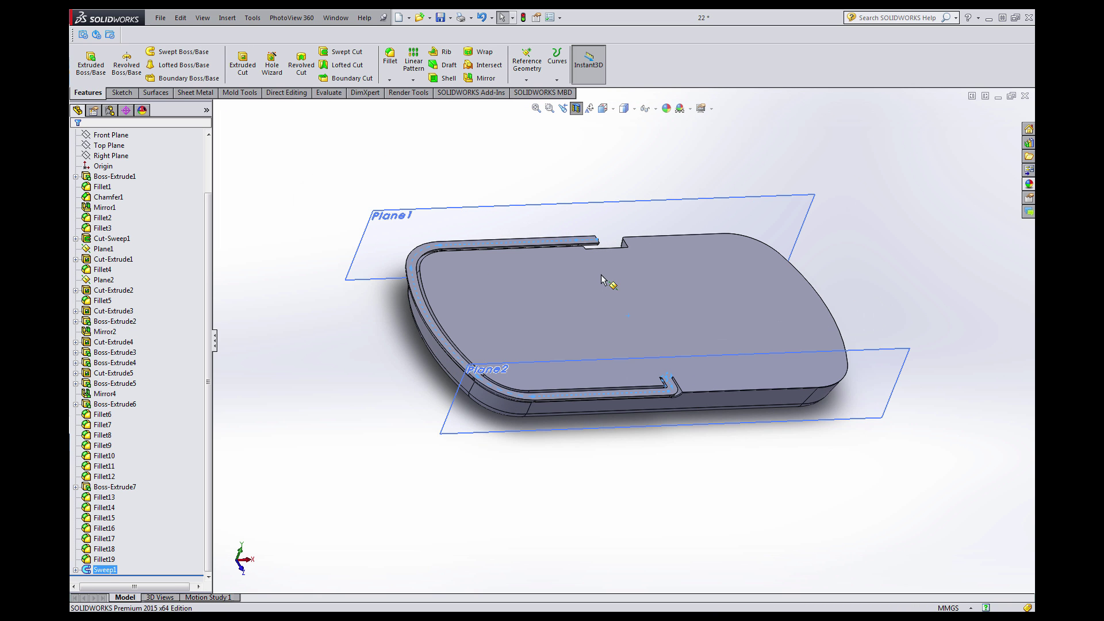
Edit the handle sweep and turn off Merge result so it becomes a separate body.
left_click(391, 441)
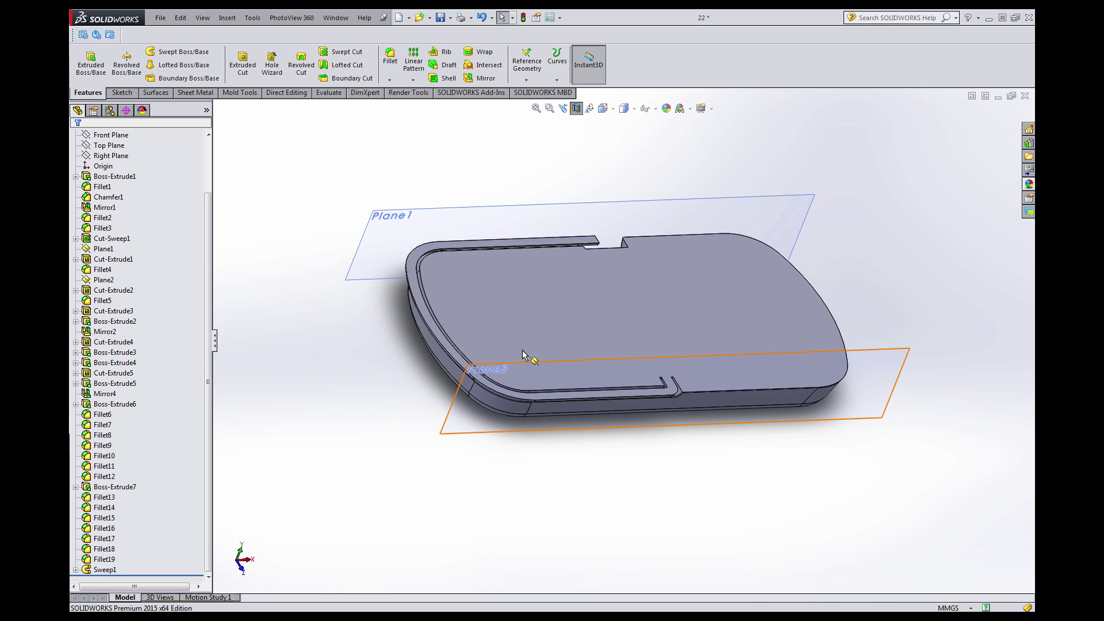
left_click(546, 333)
scroll(635, 404, "up", 4)
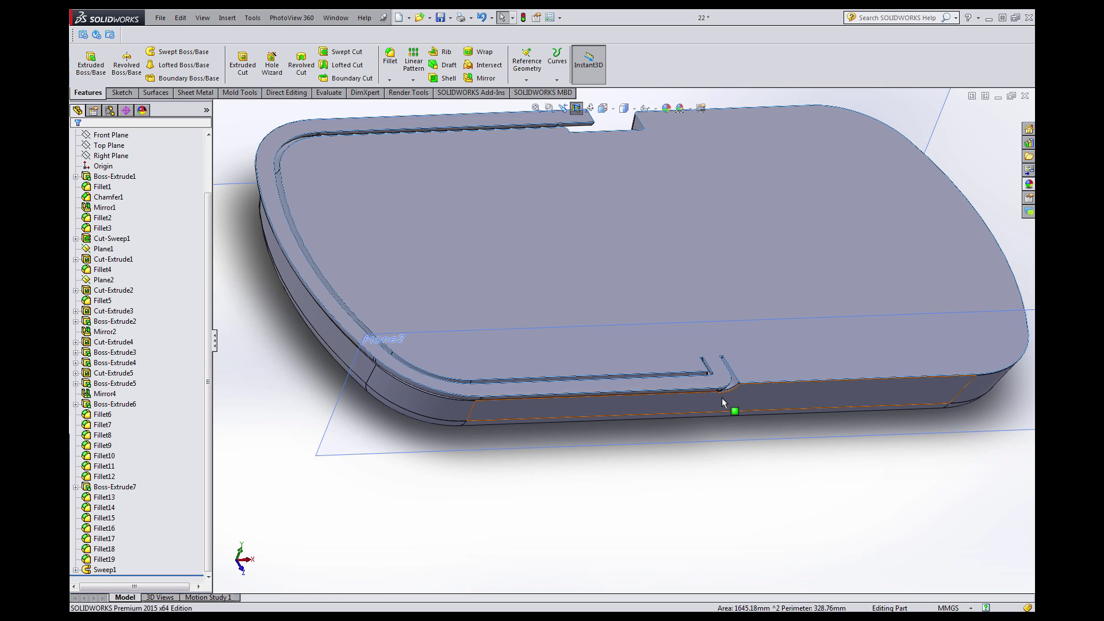
left_click(505, 514)
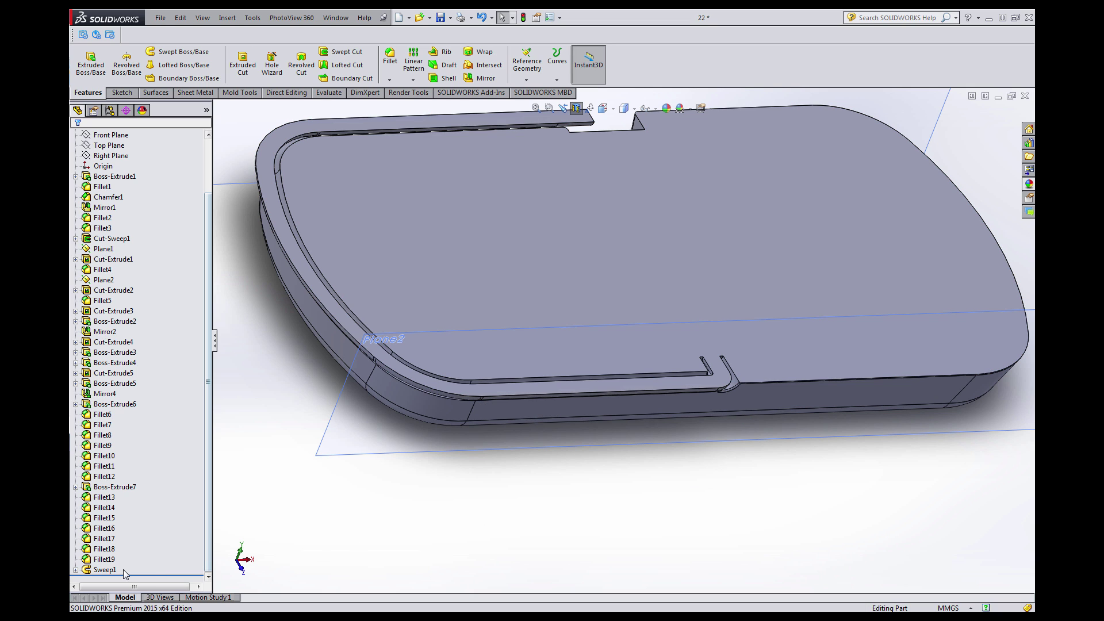
left_click(105, 569)
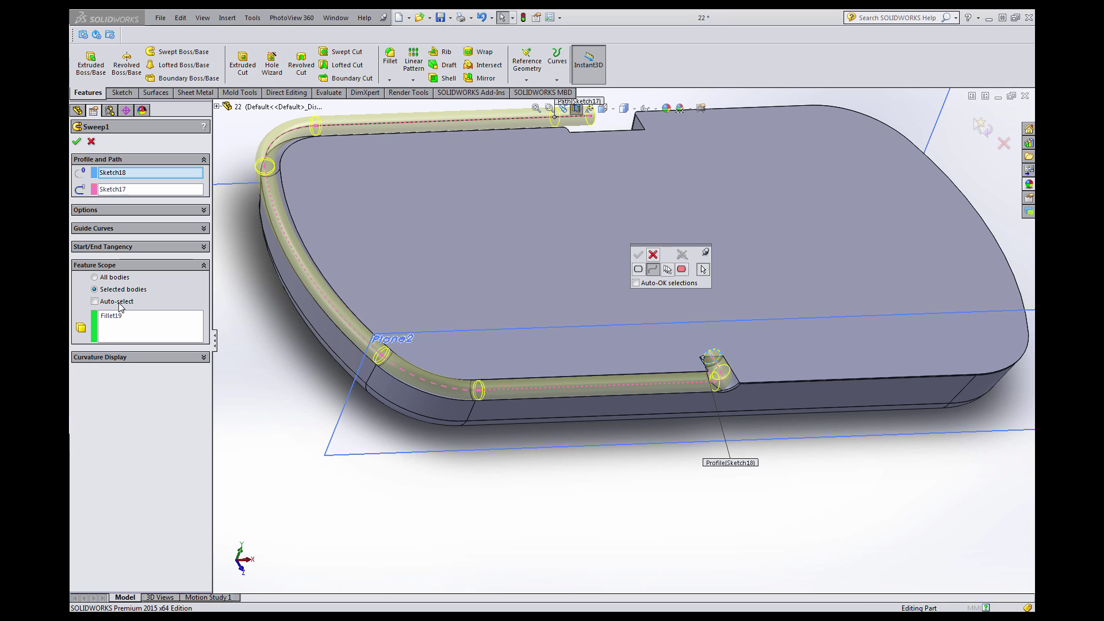
left_click(99, 211)
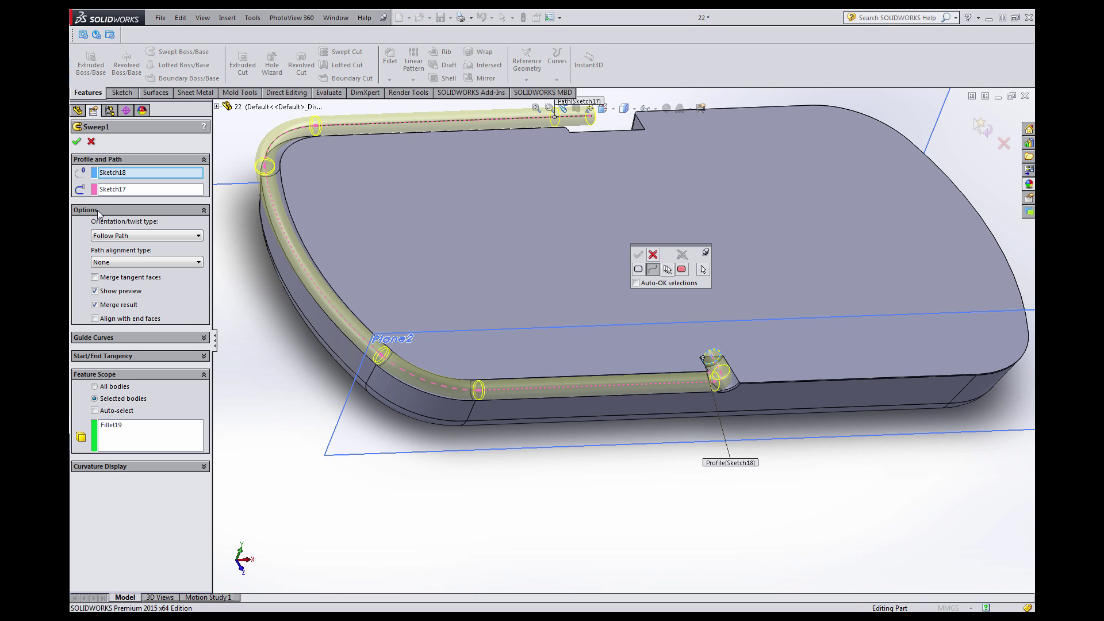
left_click(95, 306)
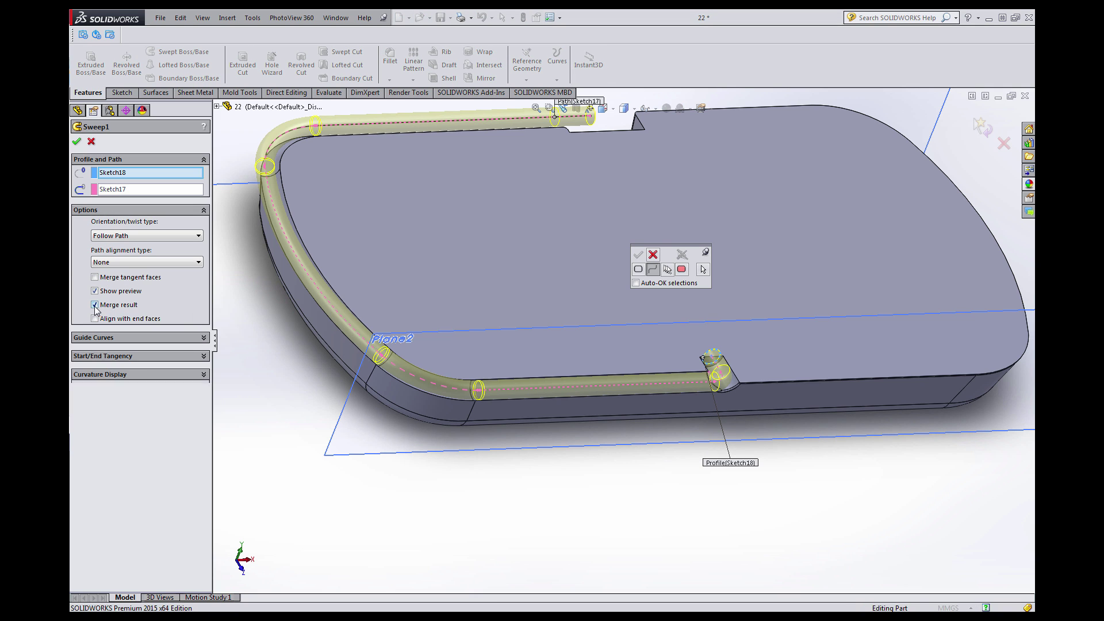
left_click(76, 142)
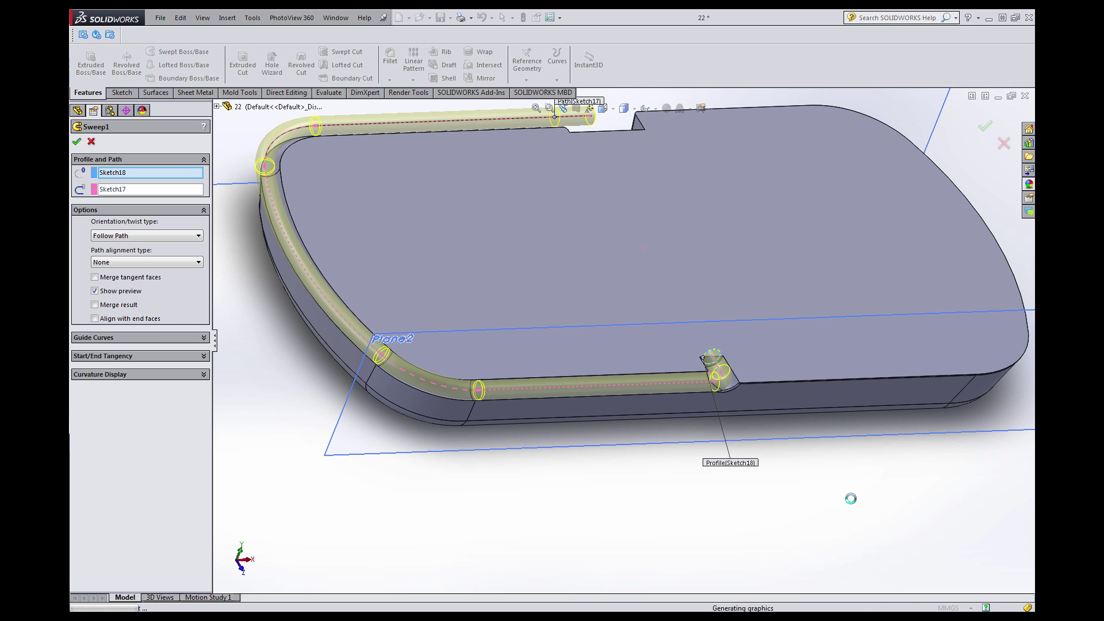
Turn off the section view to show the complete case with its handle.
middle_click_drag(604, 360, 614, 304)
left_click(576, 110)
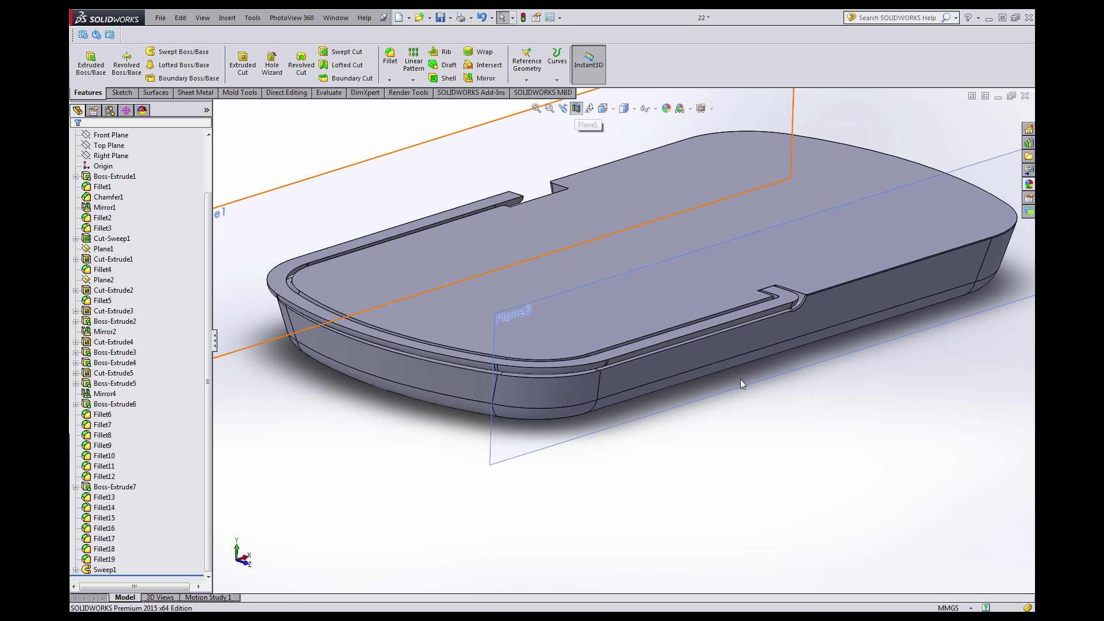
scroll(694, 330, "up", 6)
scroll(593, 275, "down", 3)
middle_click_drag(593, 276, 599, 377)
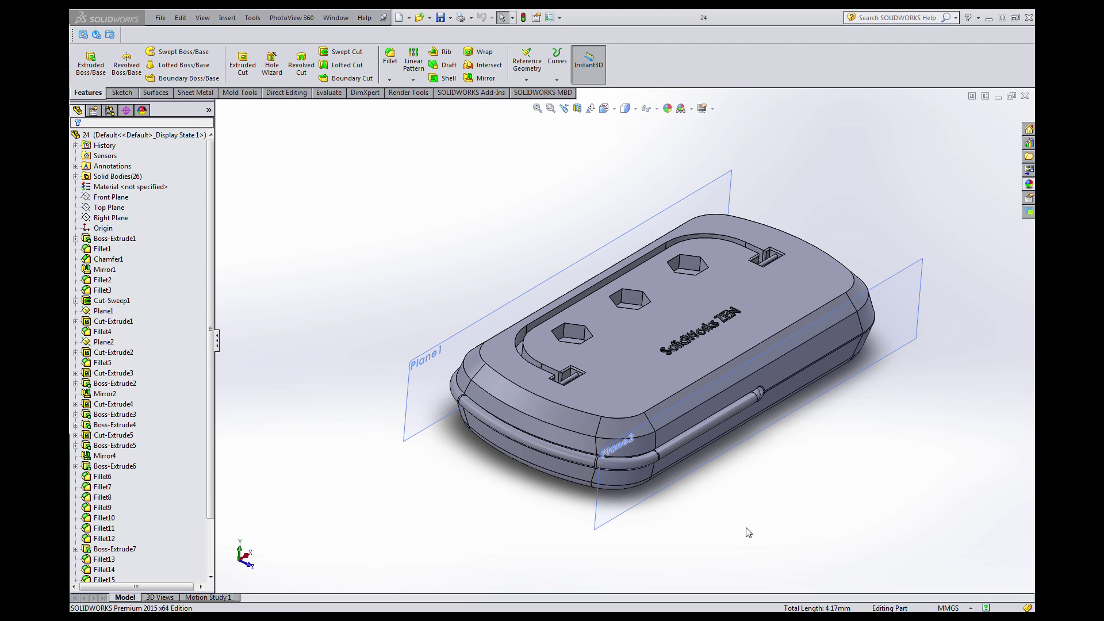
Create a reference plane offset 1.75 mm from the floor of the side recess where the handle ends.
middle_click_drag(652, 520, 687, 465)
scroll(647, 405, "down", 4)
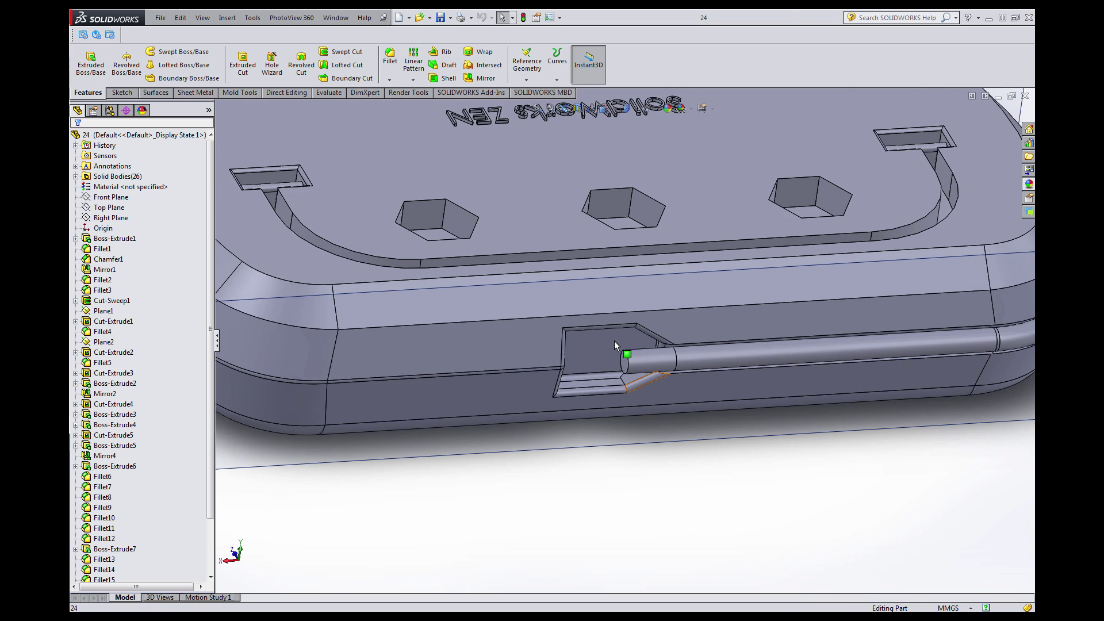
scroll(614, 343, "down", 1)
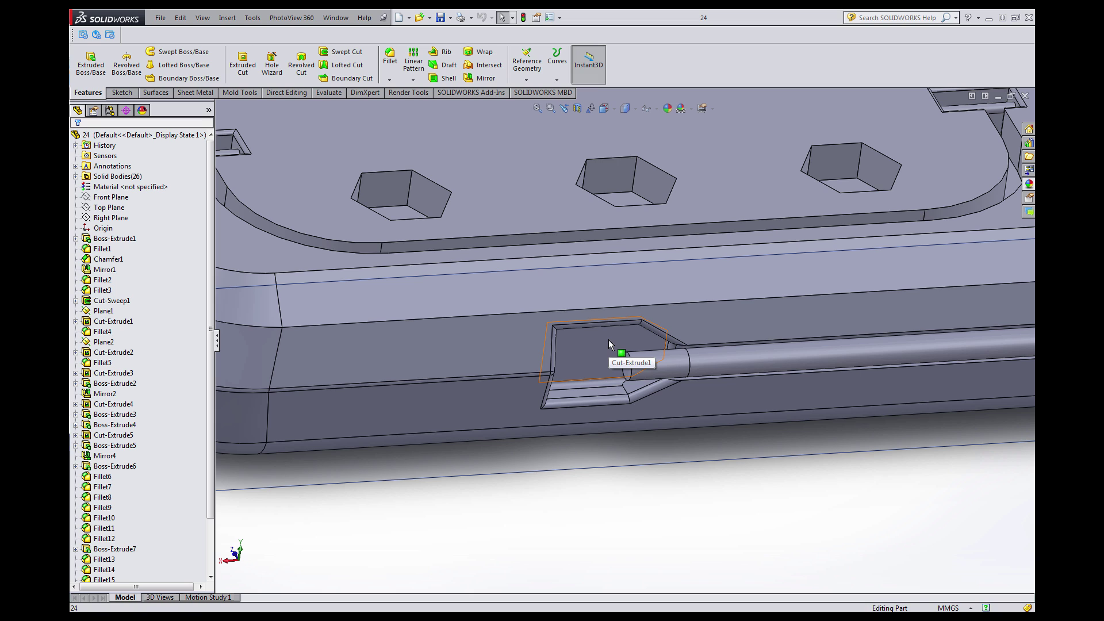
left_click(608, 340)
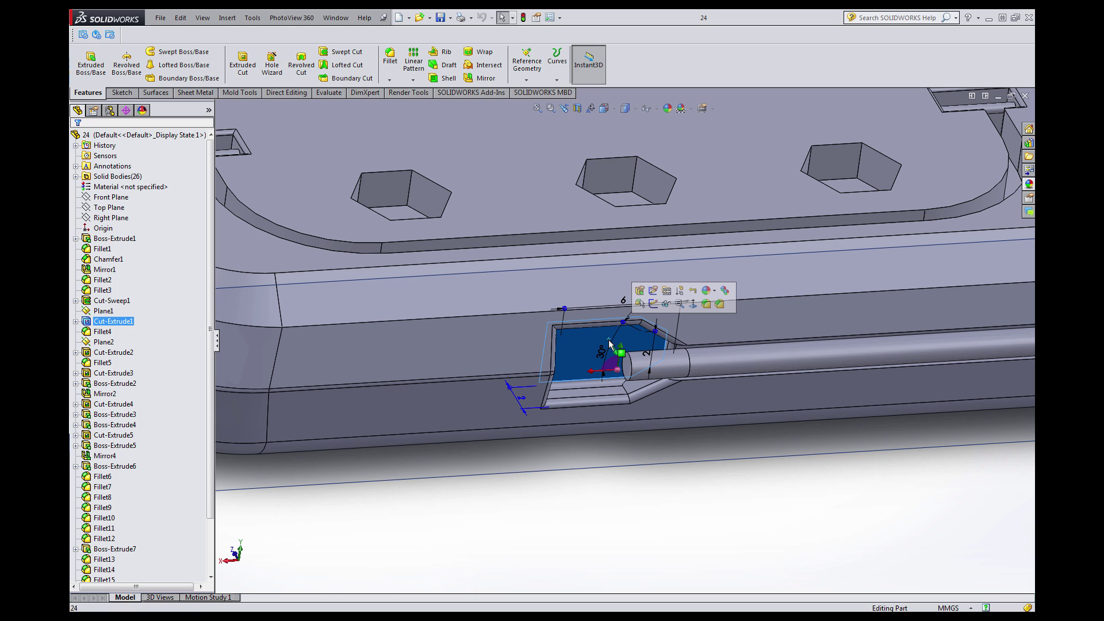
left_click(528, 68)
left_click(538, 90)
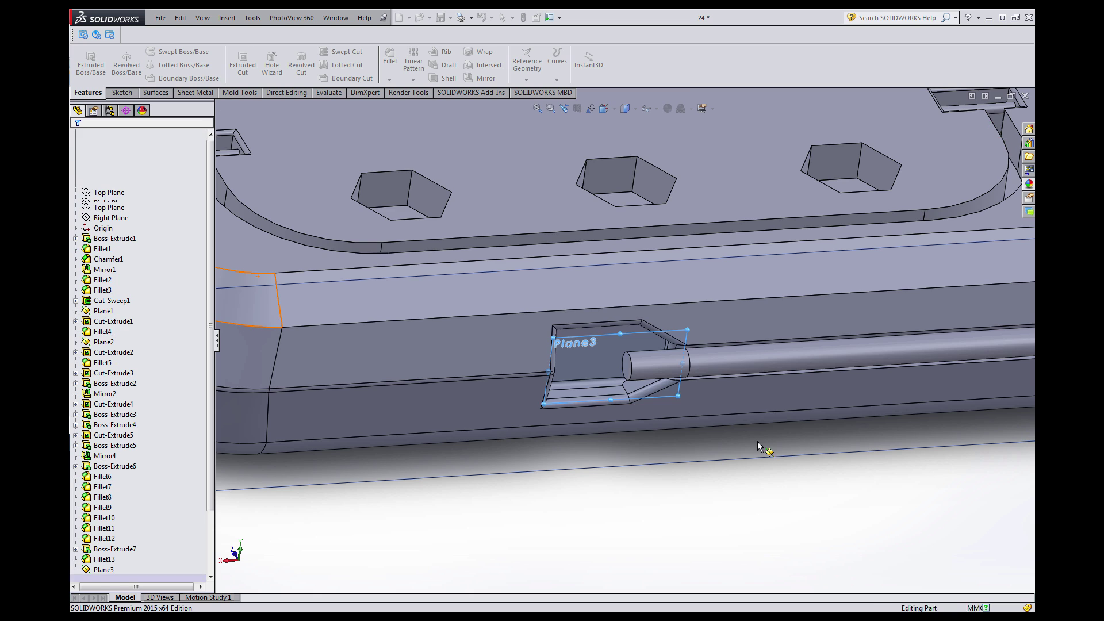
Hide the two older reference planes, Plane2 and Plane1, along the case's long sides.
key("f")
scroll(682, 350, "up", 3)
scroll(659, 311, "down", 3)
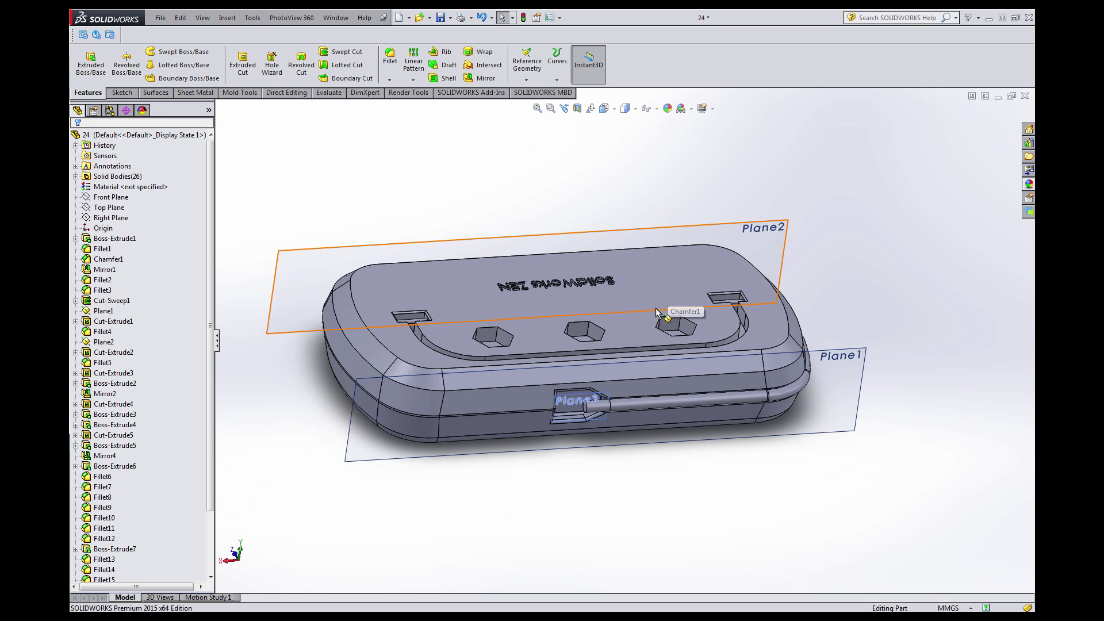
left_click(823, 217)
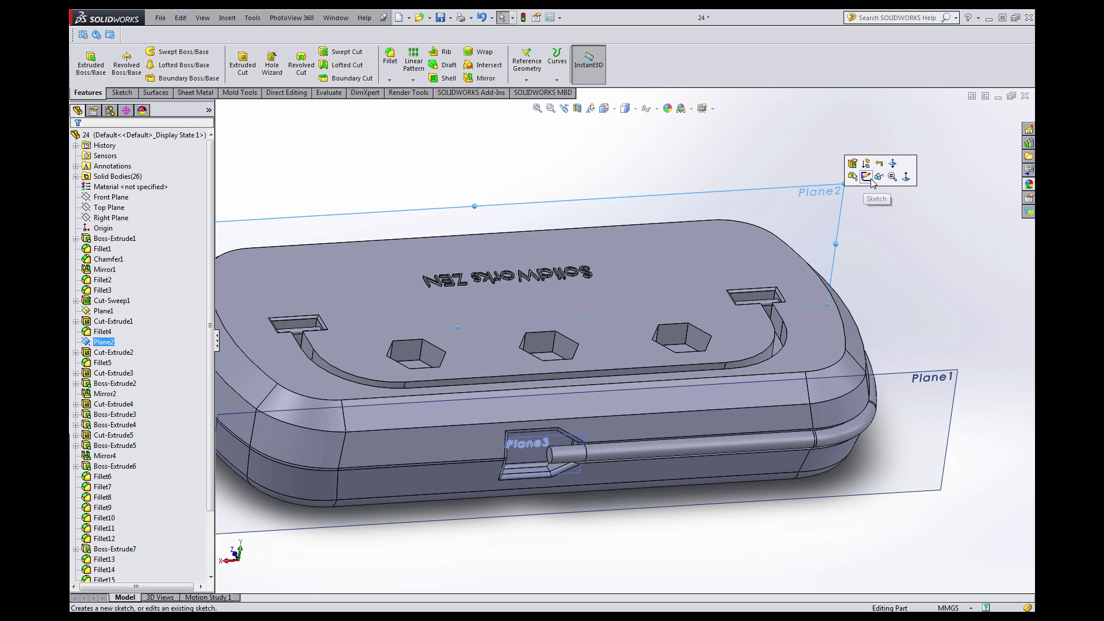
left_click(865, 176)
left_click(934, 395)
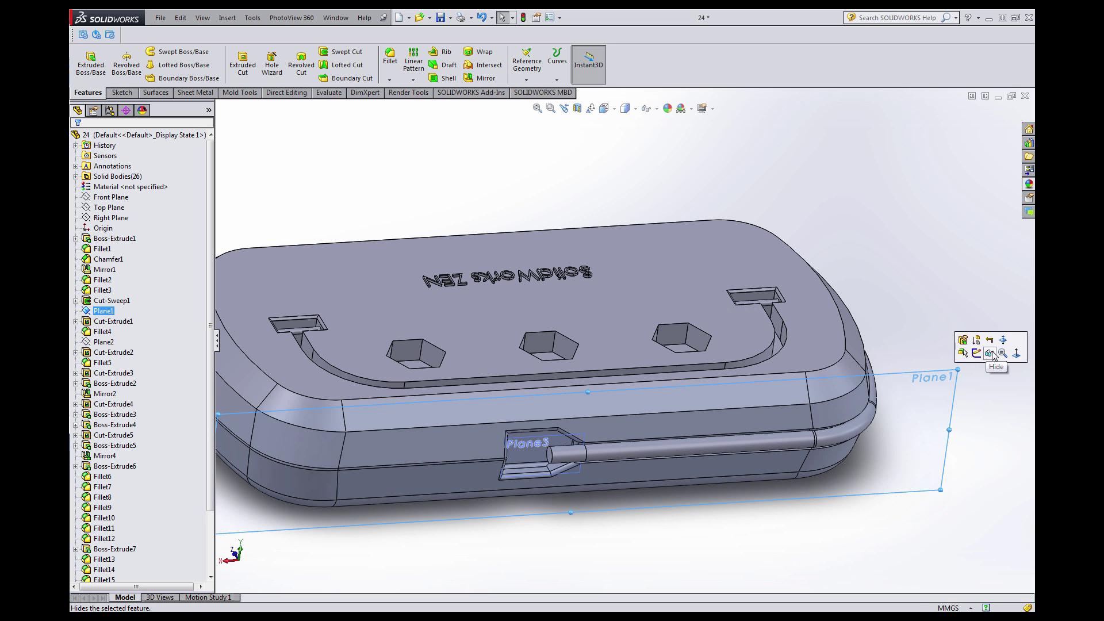
left_click(990, 353)
Start a sketch on the recess plane and draw a horizontal centerline about 4.96 mm long from the origin into the recess.
scroll(575, 431, "down", 5)
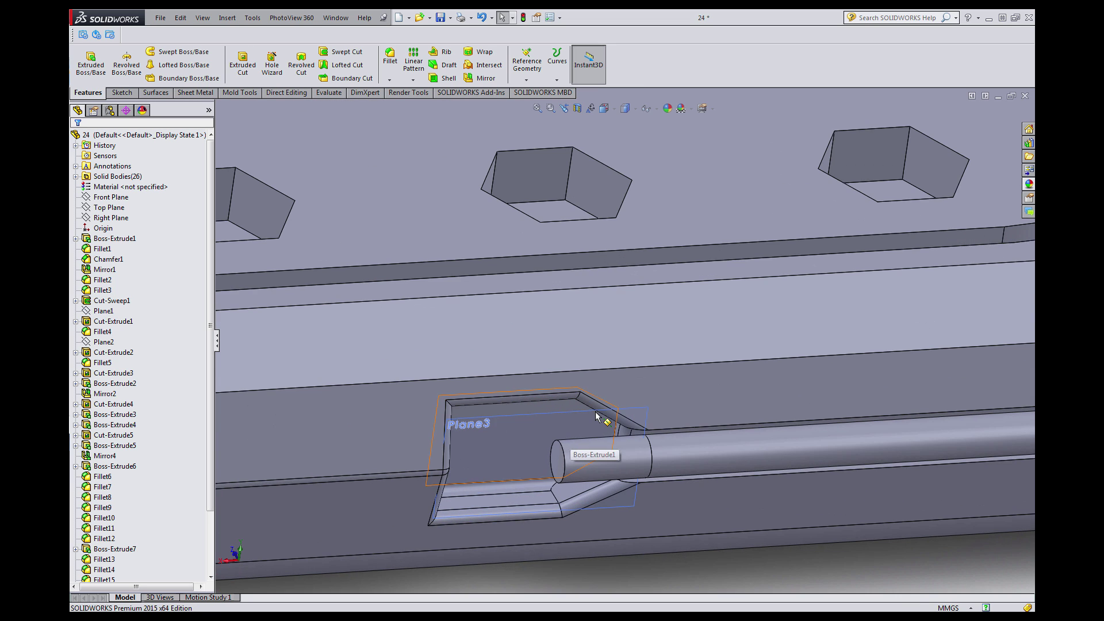
scroll(597, 415, "down", 2)
left_click(621, 405)
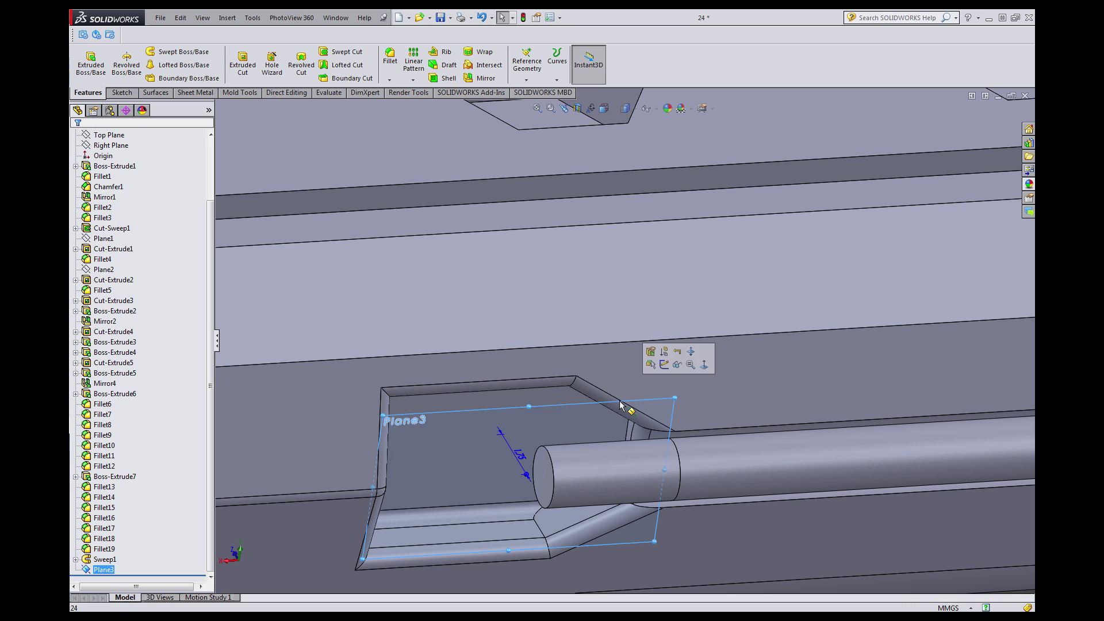
left_click(666, 355)
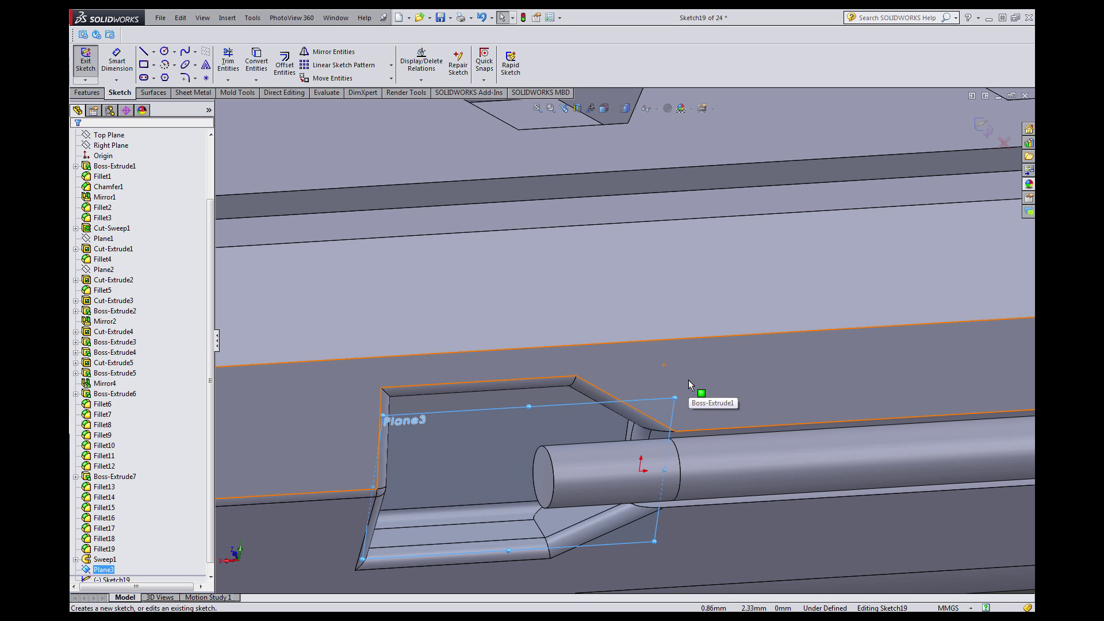
scroll(575, 344, "down", 5)
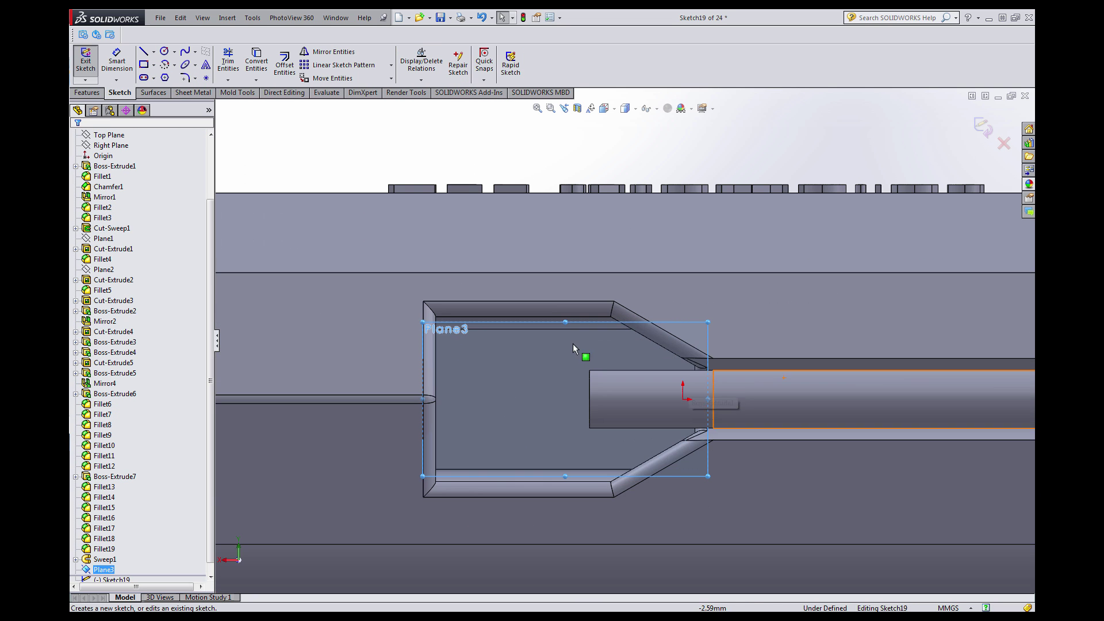
left_click(154, 51)
left_click(172, 73)
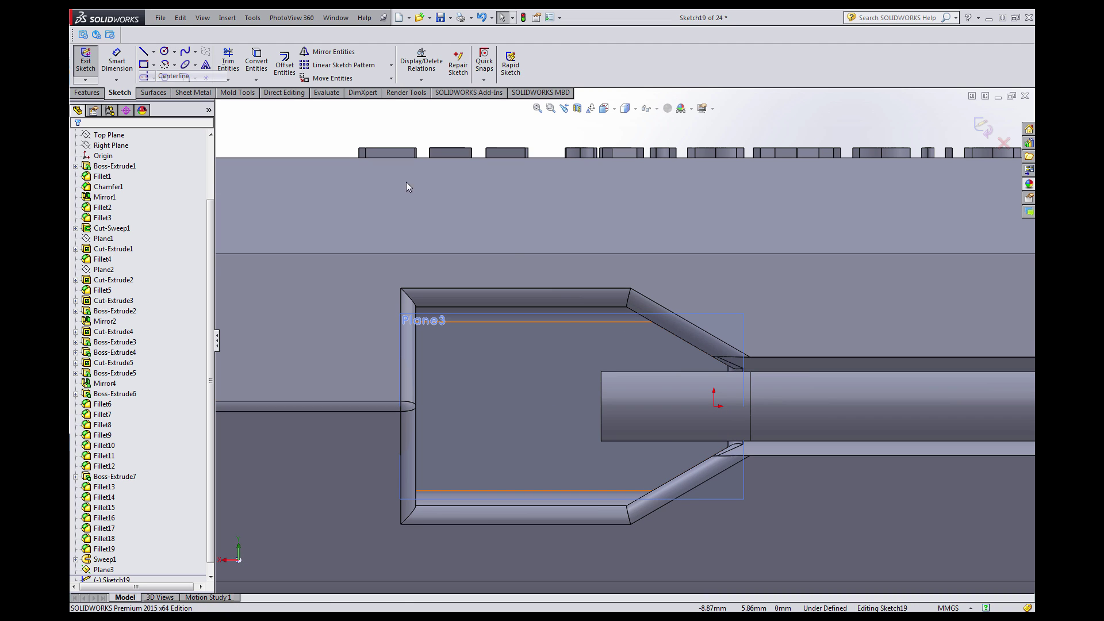
left_click(713, 406)
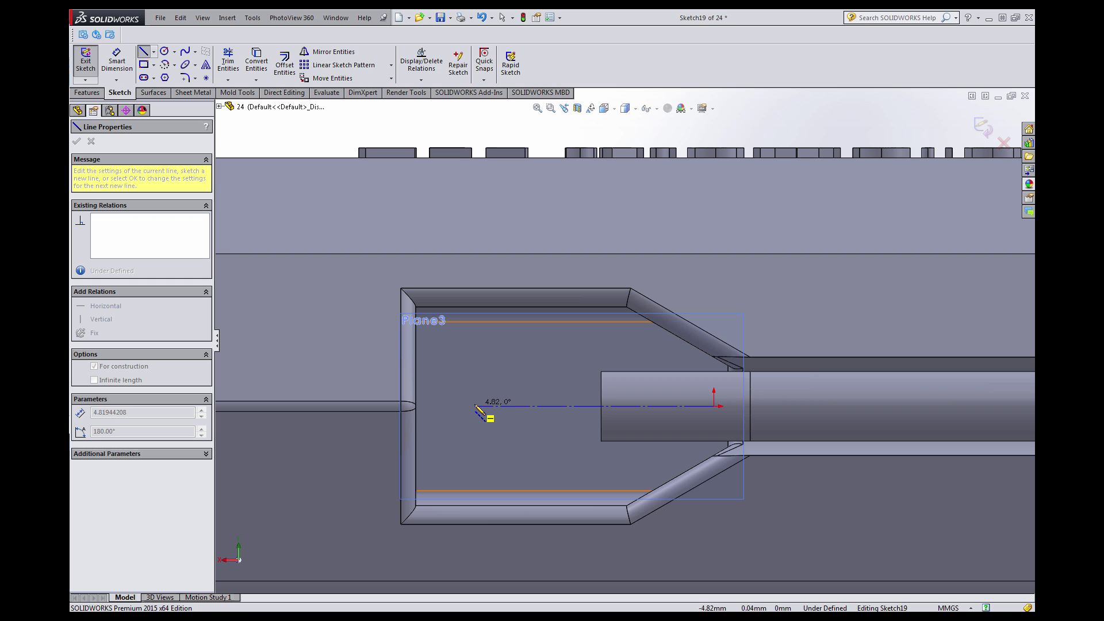
left_click(469, 406)
key("Escape")
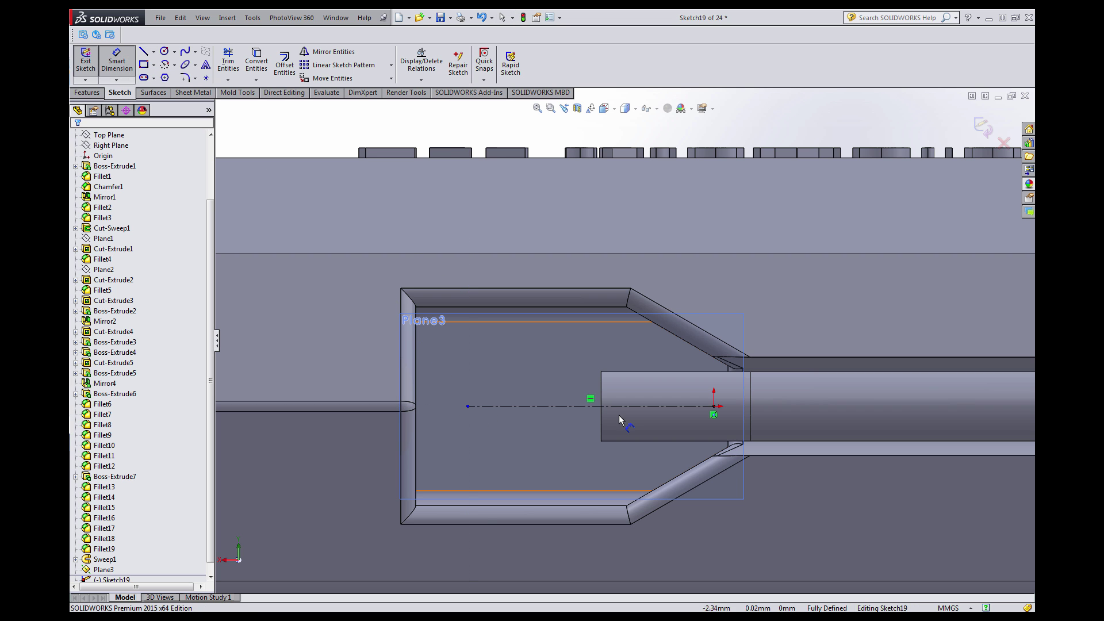
Dimension the centerline and set its length to 5 mm.
left_click(585, 406)
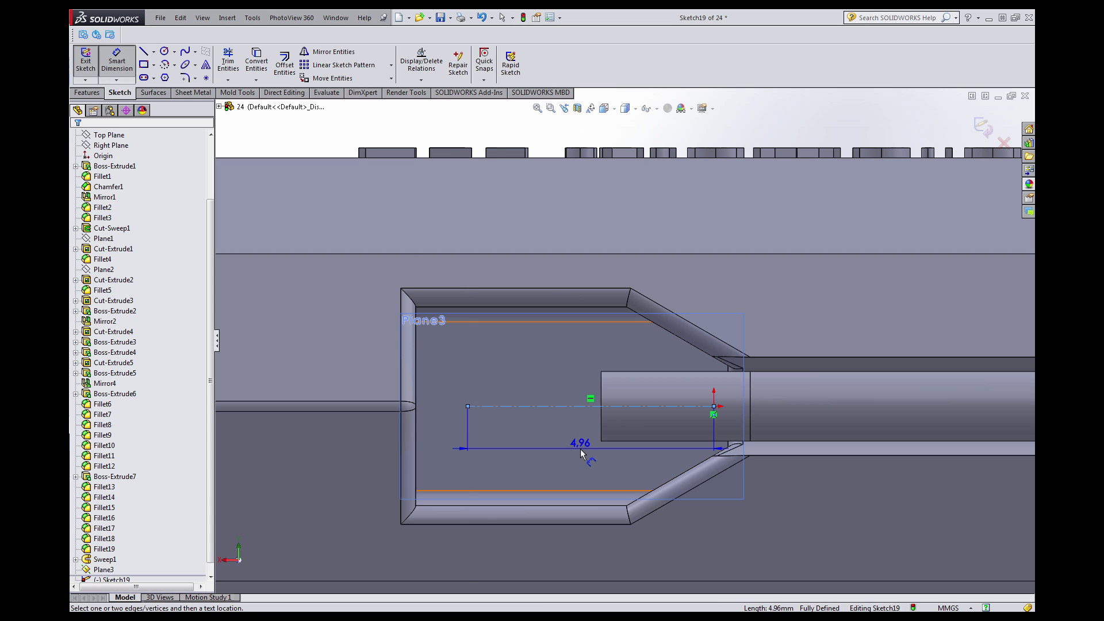
left_click(581, 448)
type("5")
key("Return")
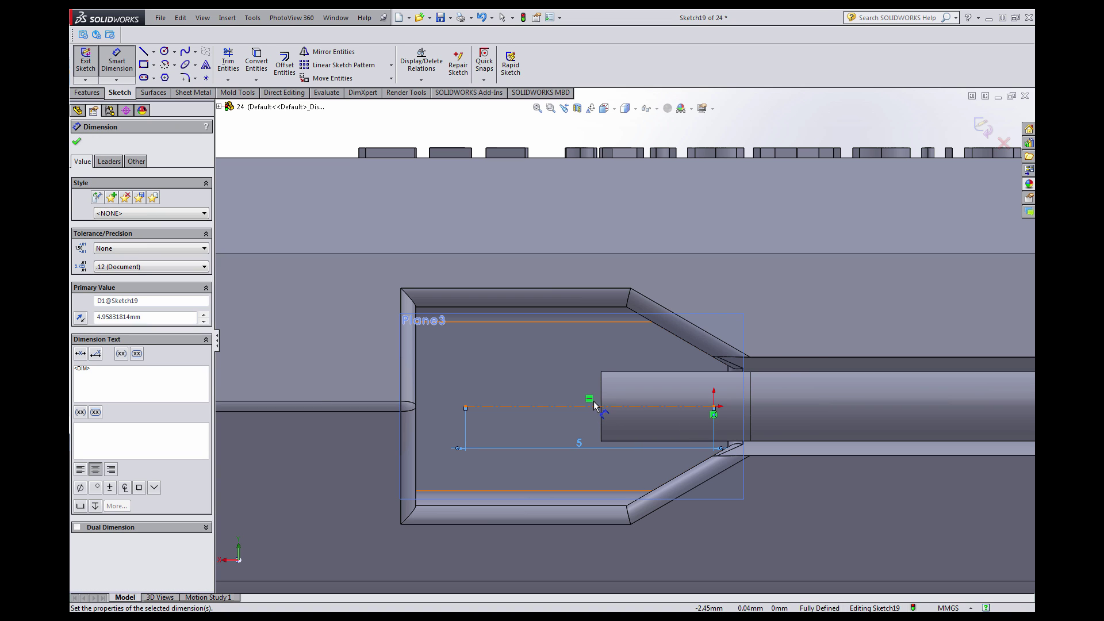
scroll(587, 418, "down", 2)
key("Escape")
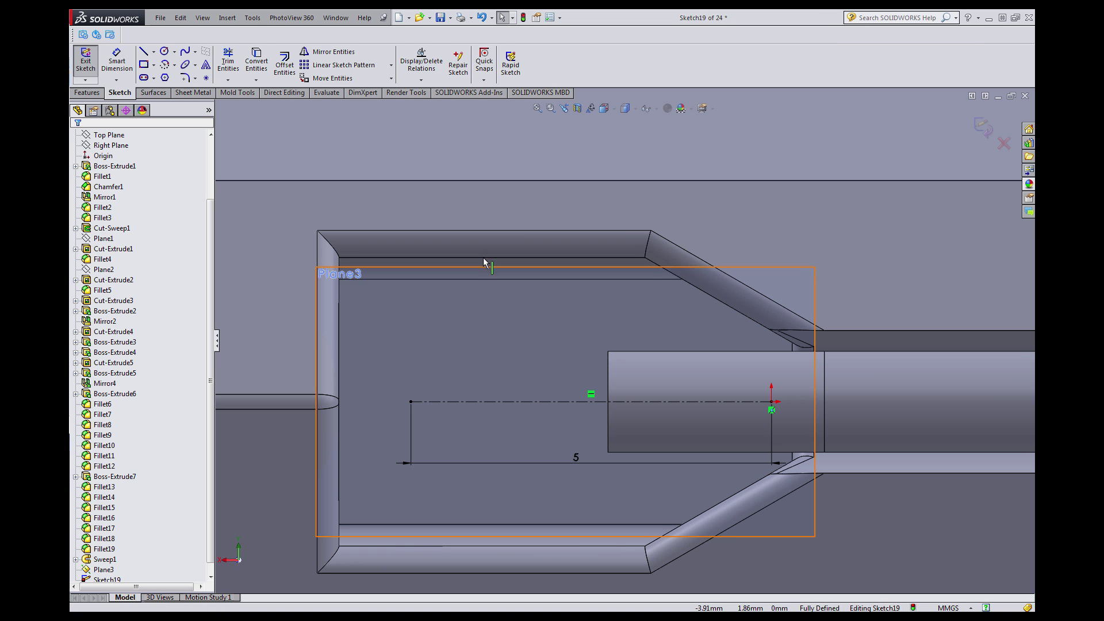
Draw the end piece's half profile above the centerline: about 1.36 mm up from its far end, 3 mm across, slanting down, and vertically back to it.
left_click(143, 51)
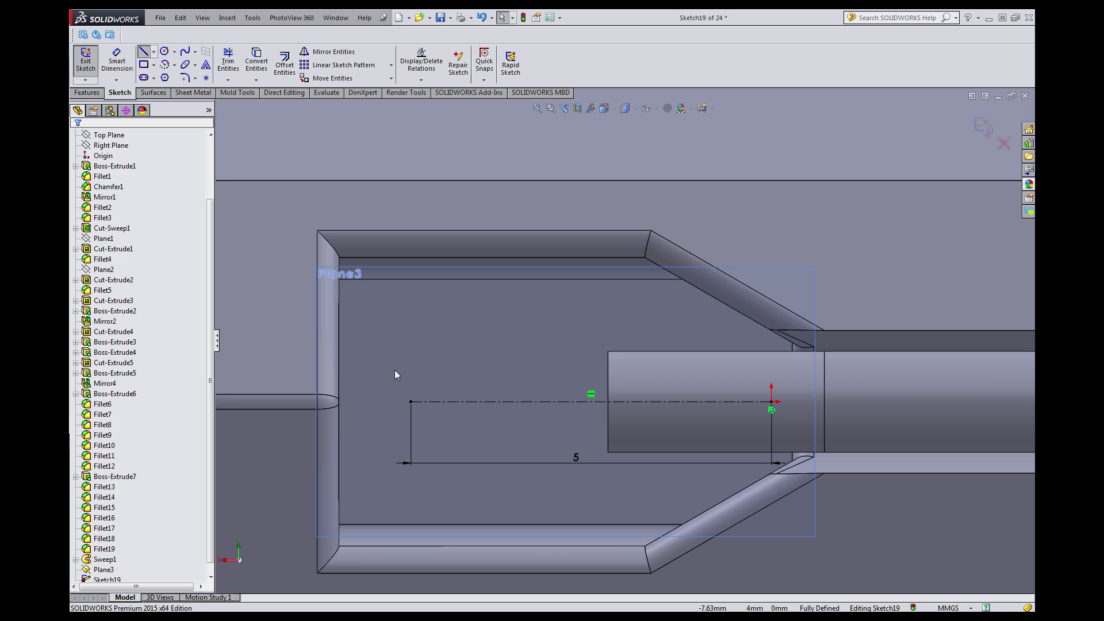
left_click(411, 400)
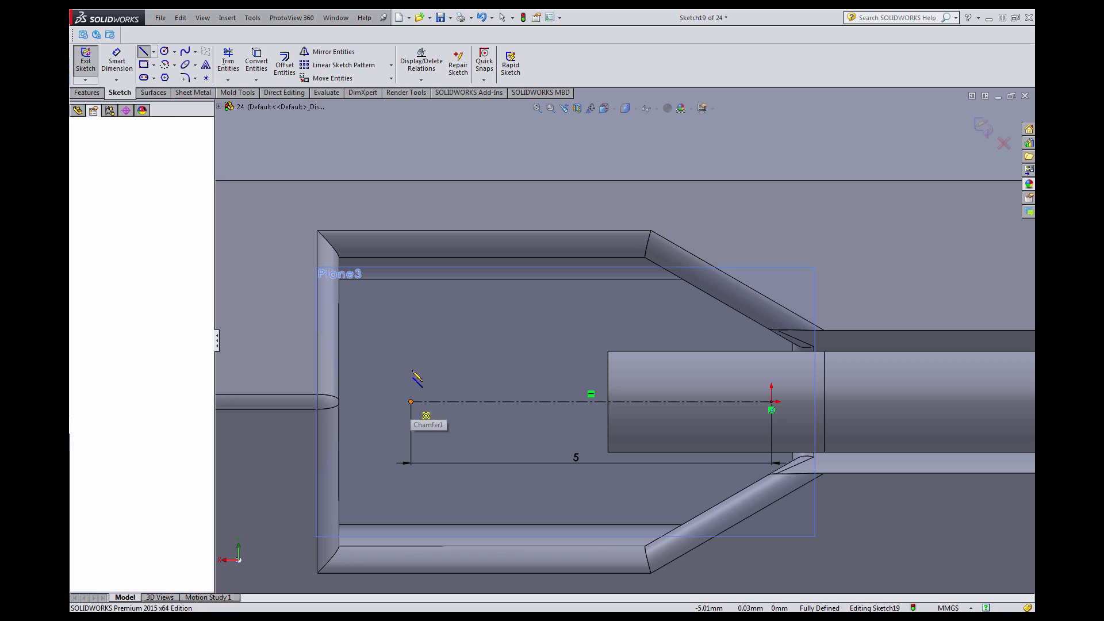
left_click(411, 303)
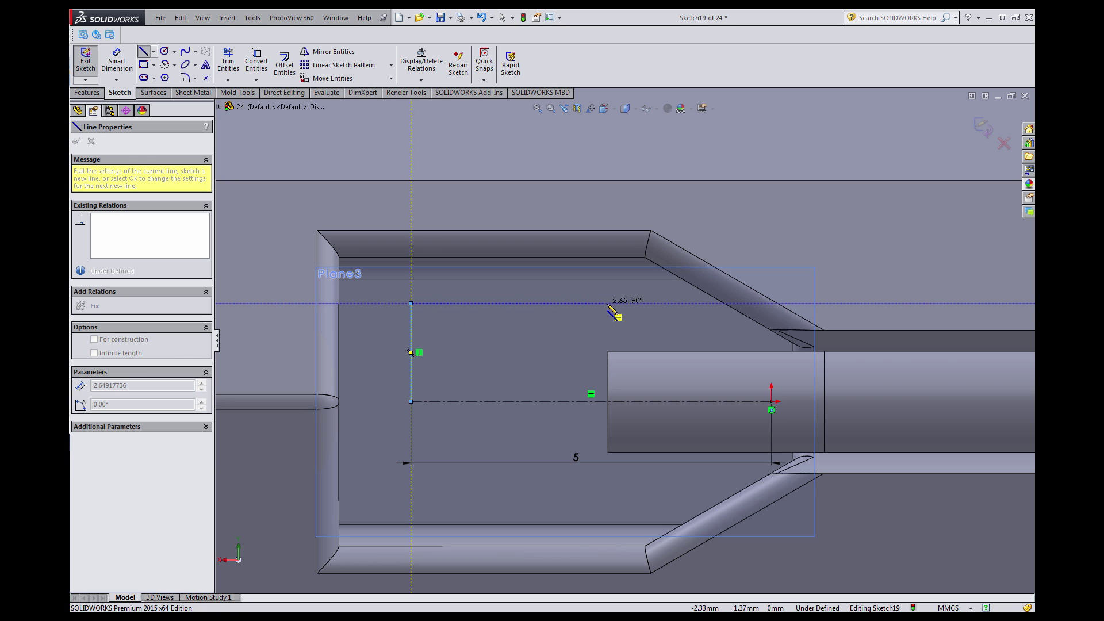
left_click(627, 303)
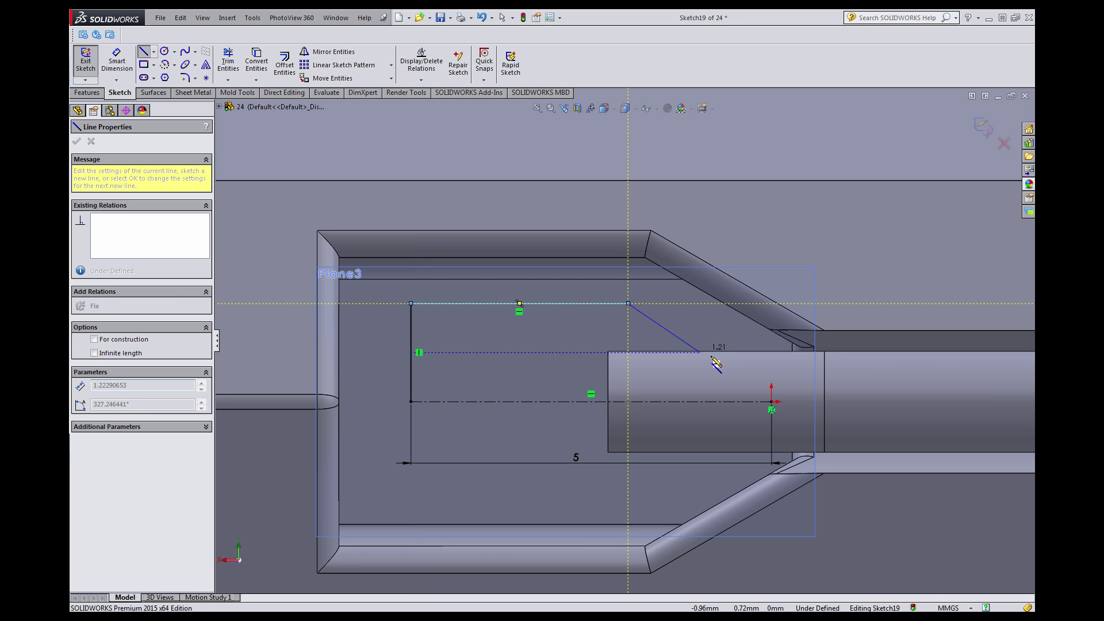
left_click(740, 374)
left_click(740, 401)
key("Escape")
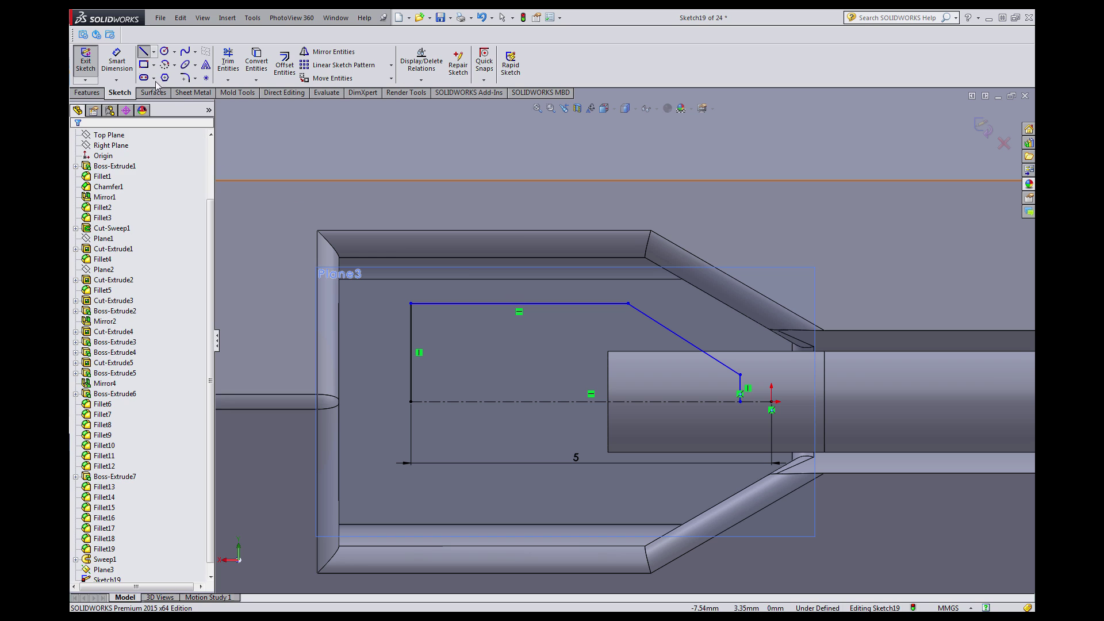
Make the slanted profile line parallel to the recess's adjacent slanted edge.
left_click(666, 332)
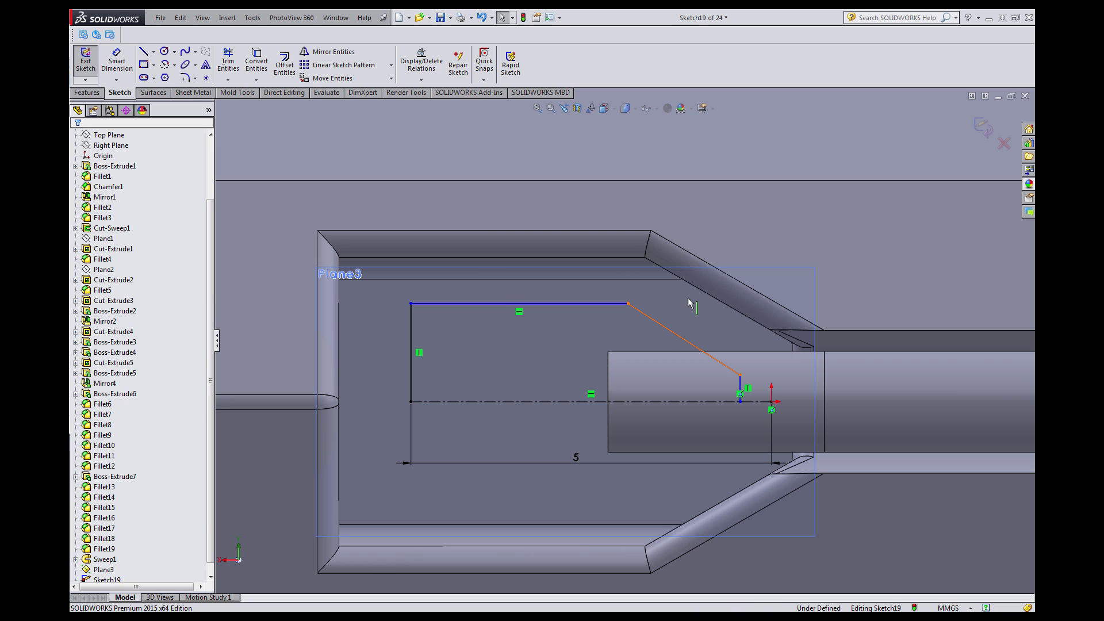
left_click(702, 295, "ctrl")
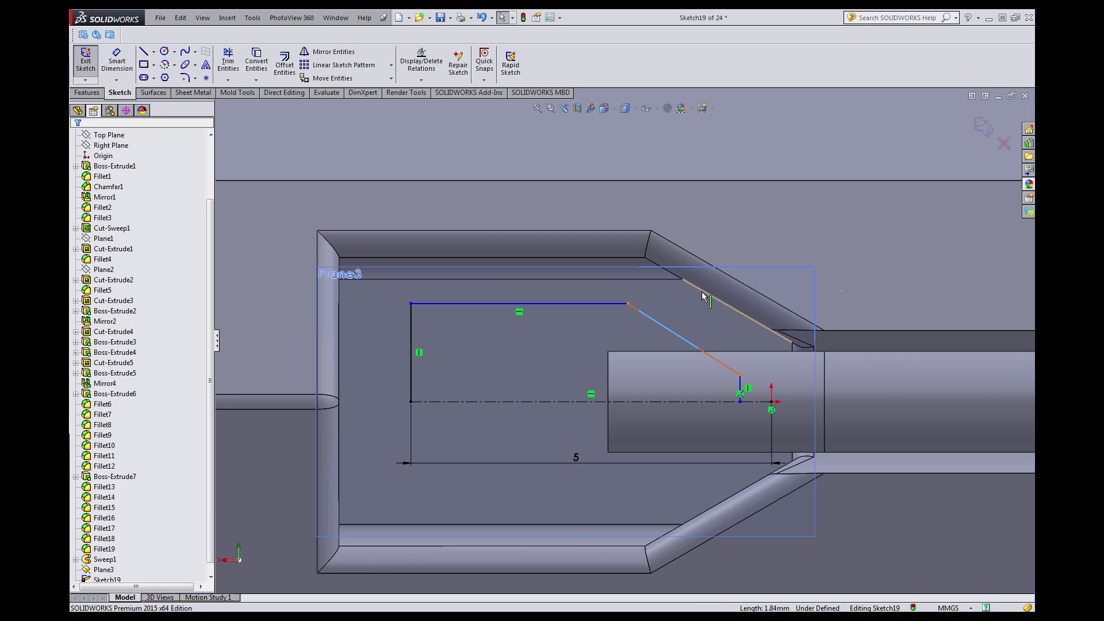
left_click(759, 245)
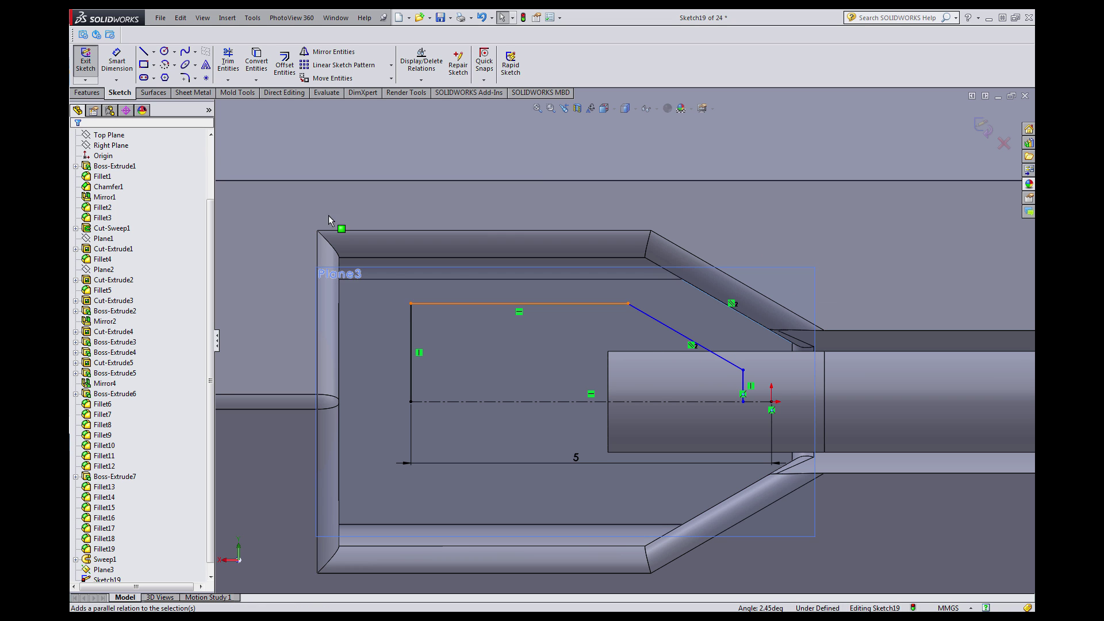
Dimension the distance between the profile's long horizontal line and the centerline and set it to 1.5 mm.
left_click(119, 63)
left_click(467, 305)
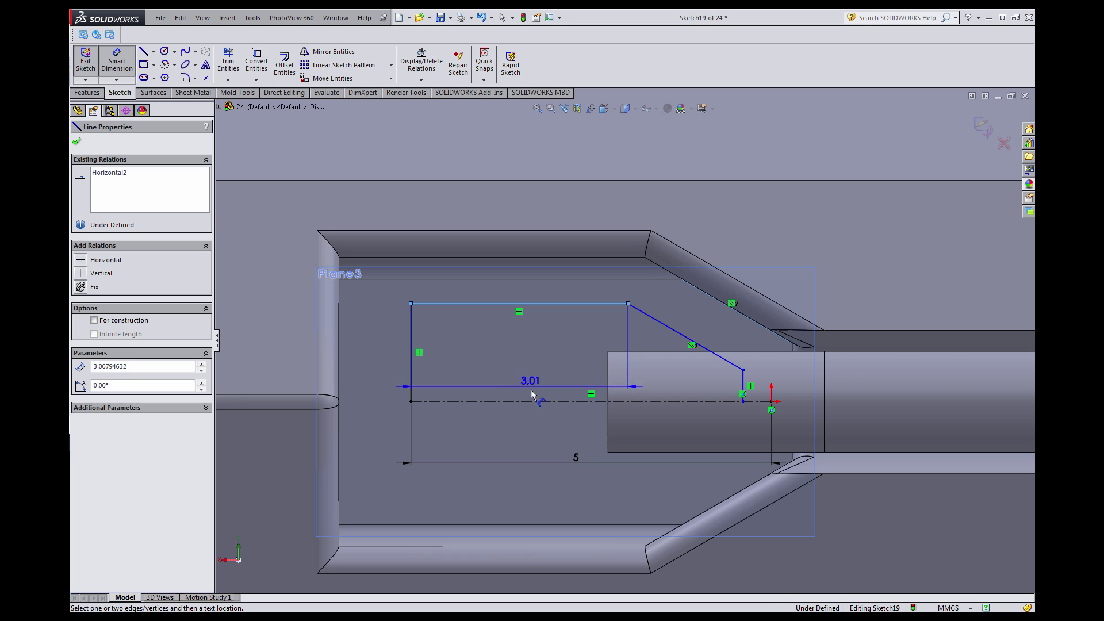
left_click(529, 402)
left_click(526, 360)
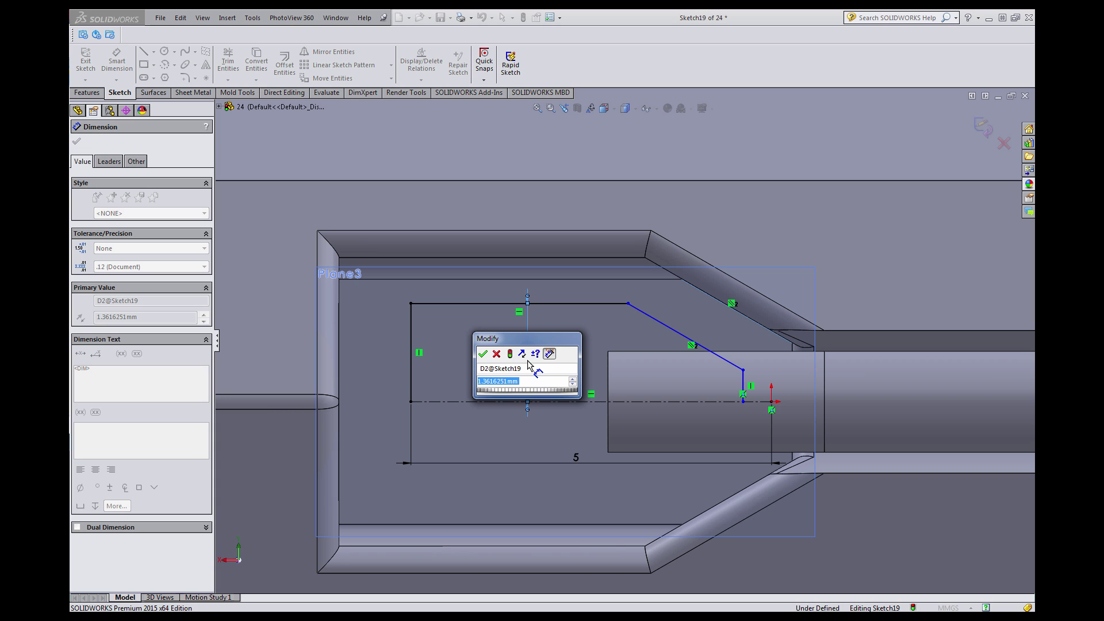
type("1.5")
key("Return")
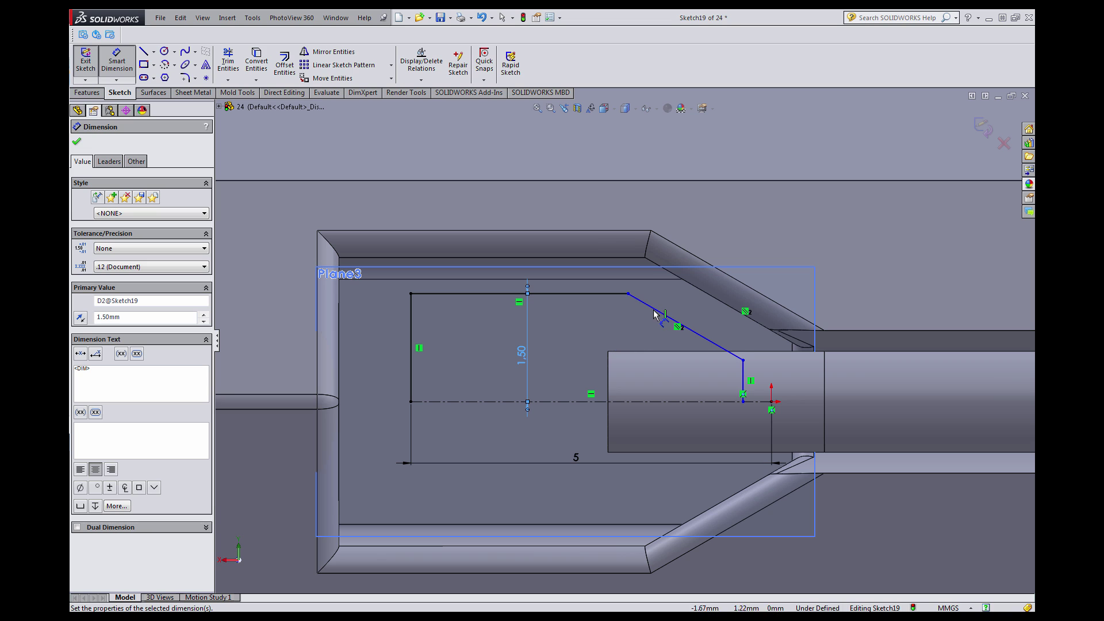
Dimension the horizontal distance between the slanted line's endpoints and set it to 1.6 mm.
left_click(709, 343)
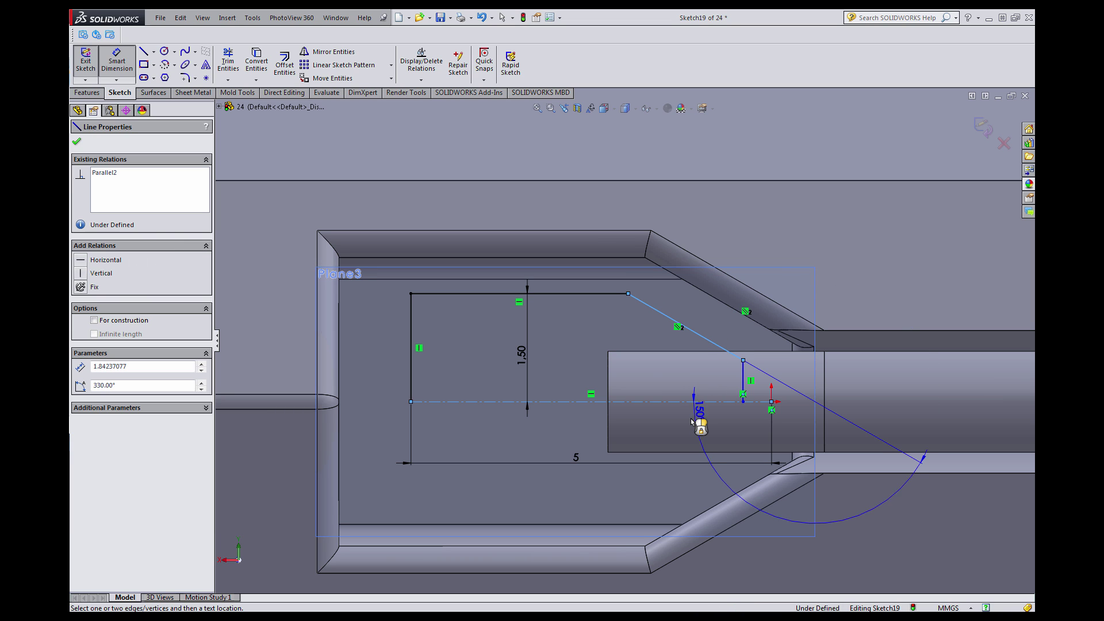
key("Escape")
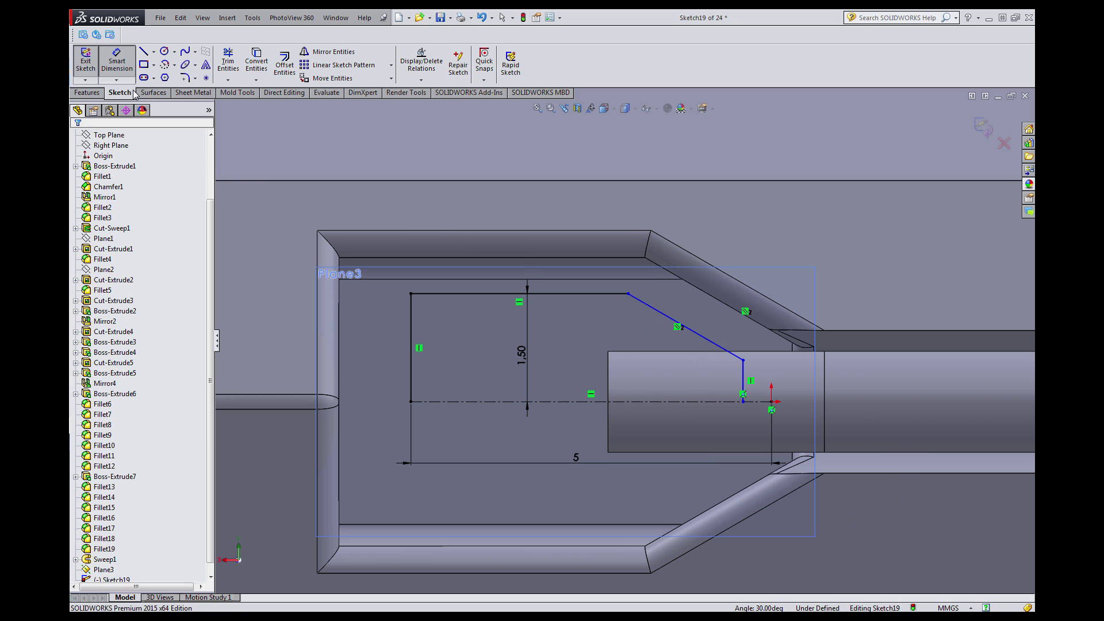
left_click(629, 293)
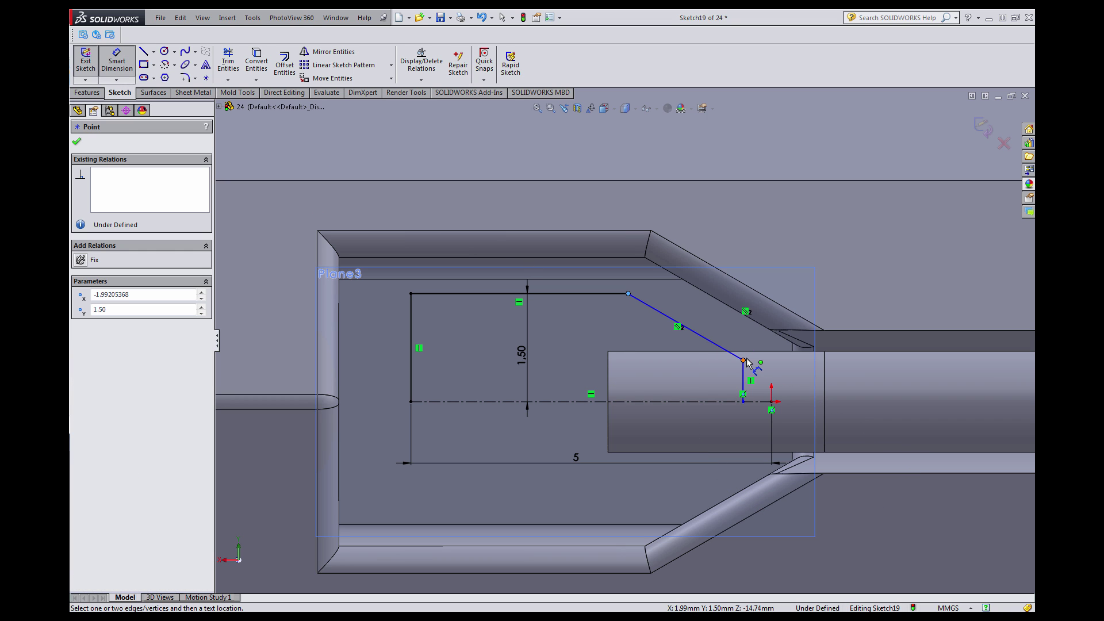
left_click(743, 361)
left_click(695, 212)
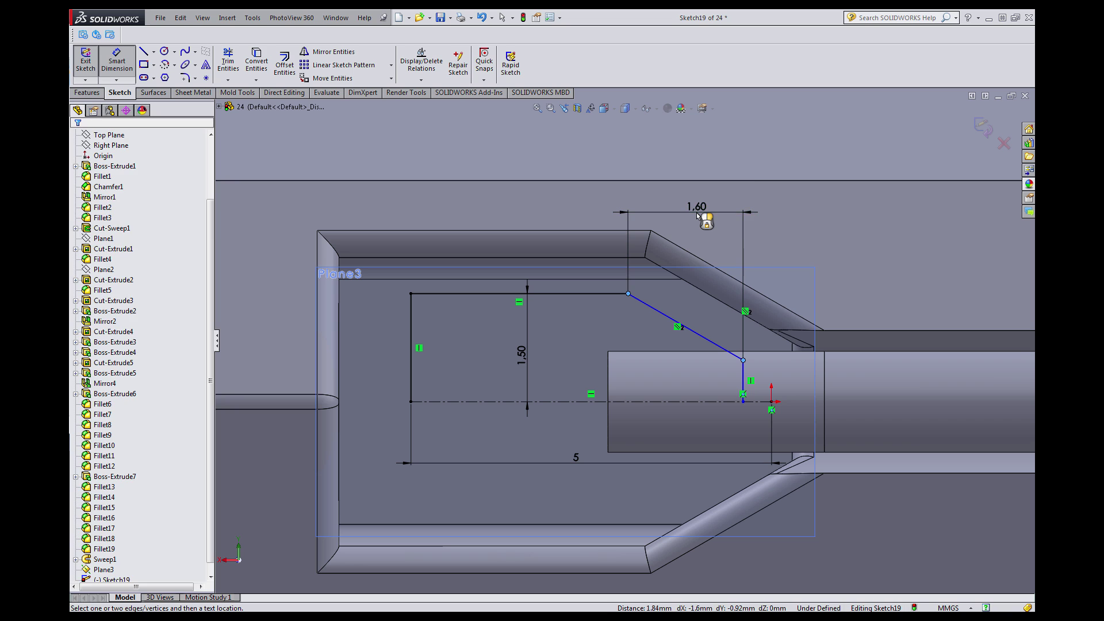
type("1")
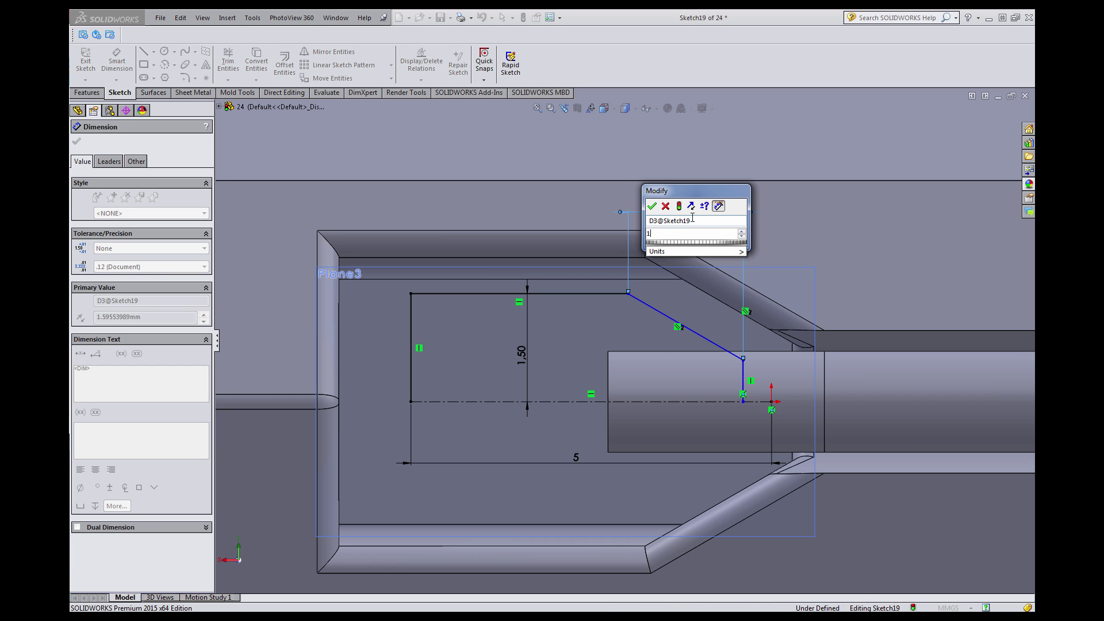
type(".6")
key("Return")
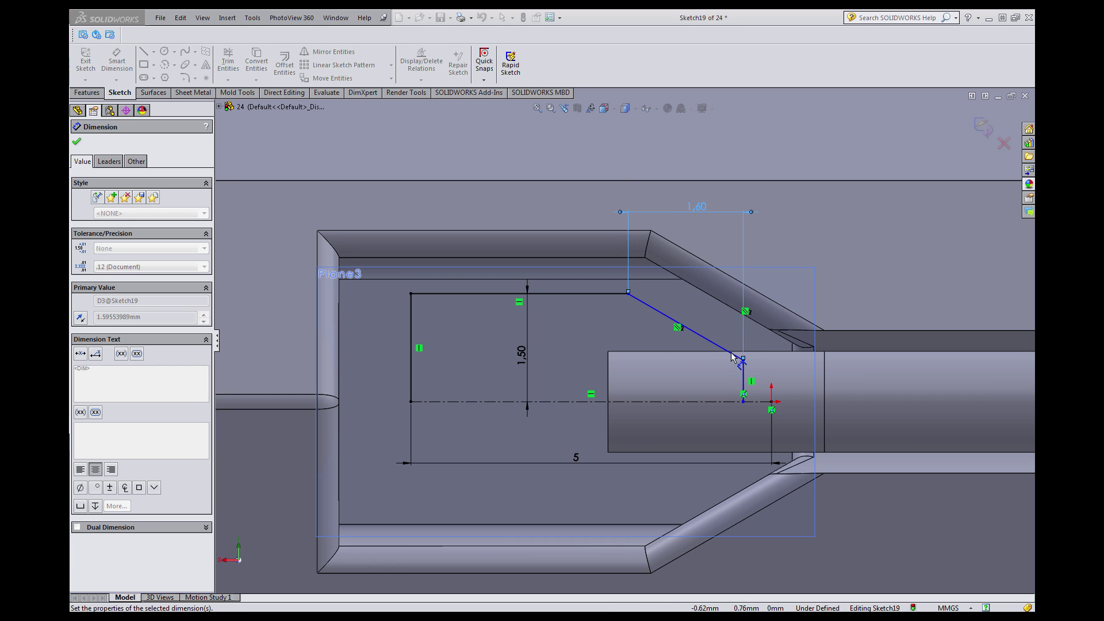
Try to dimension the length of the short vertical line near the origin.
scroll(738, 359, "down", 2)
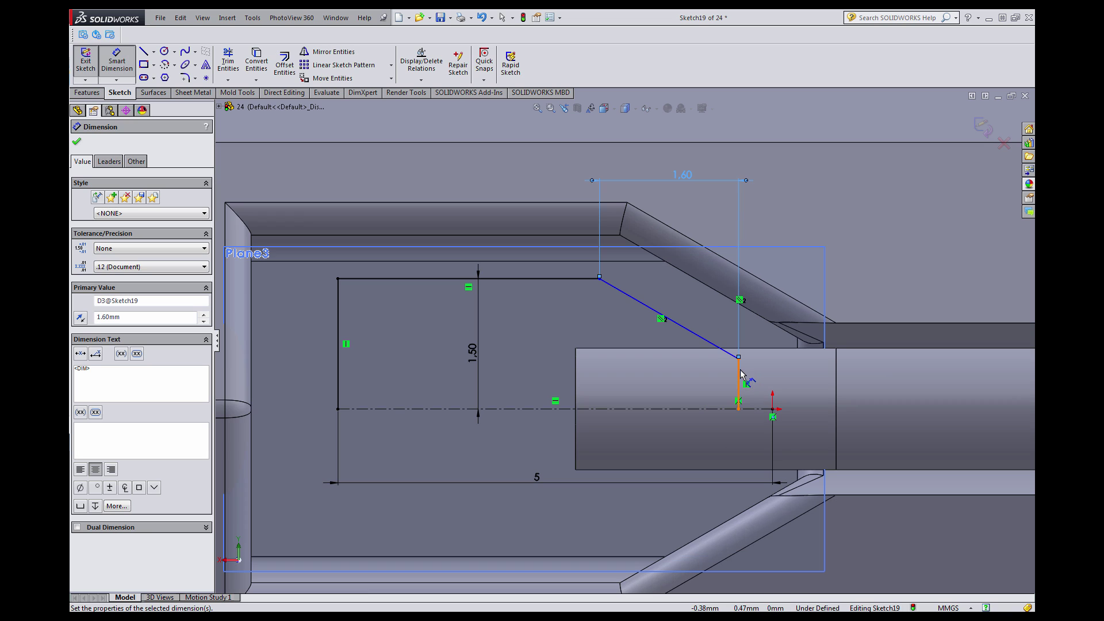
left_click(775, 380)
left_click(817, 384)
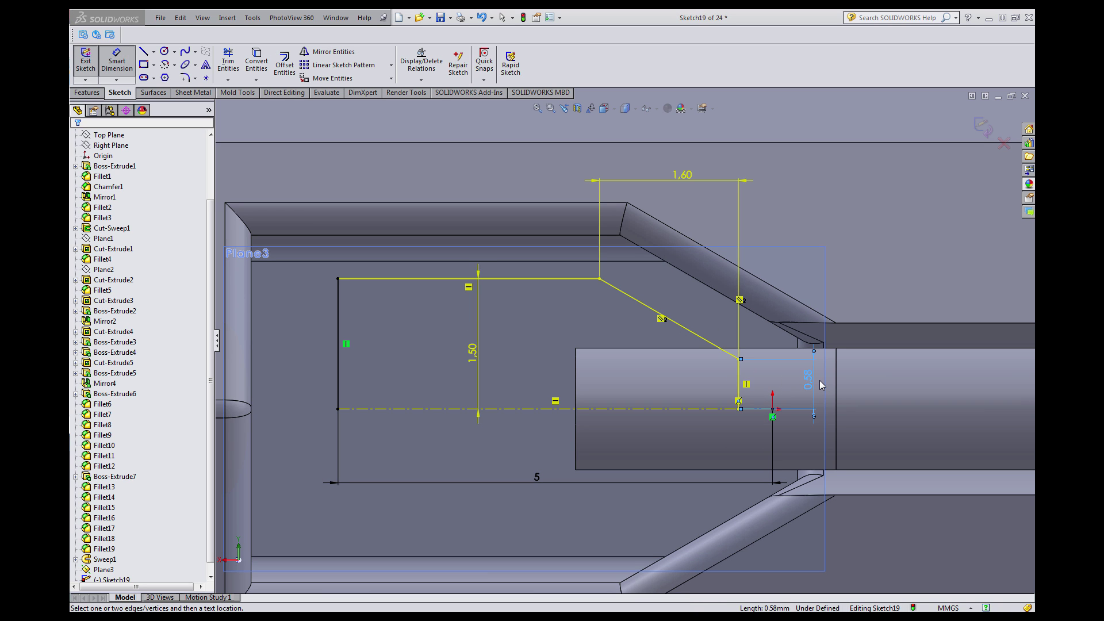
key("Escape")
scroll(659, 351, "up", 3)
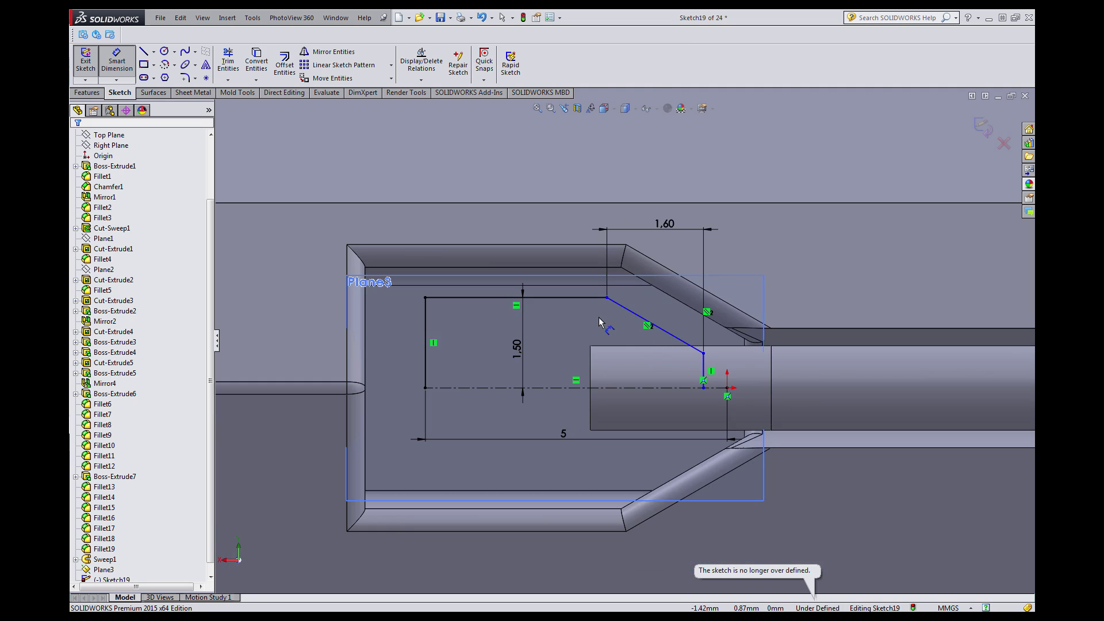
Dimension the distance between the profile's two vertical lines and set it to 4.5 mm.
scroll(601, 340, "down", 2)
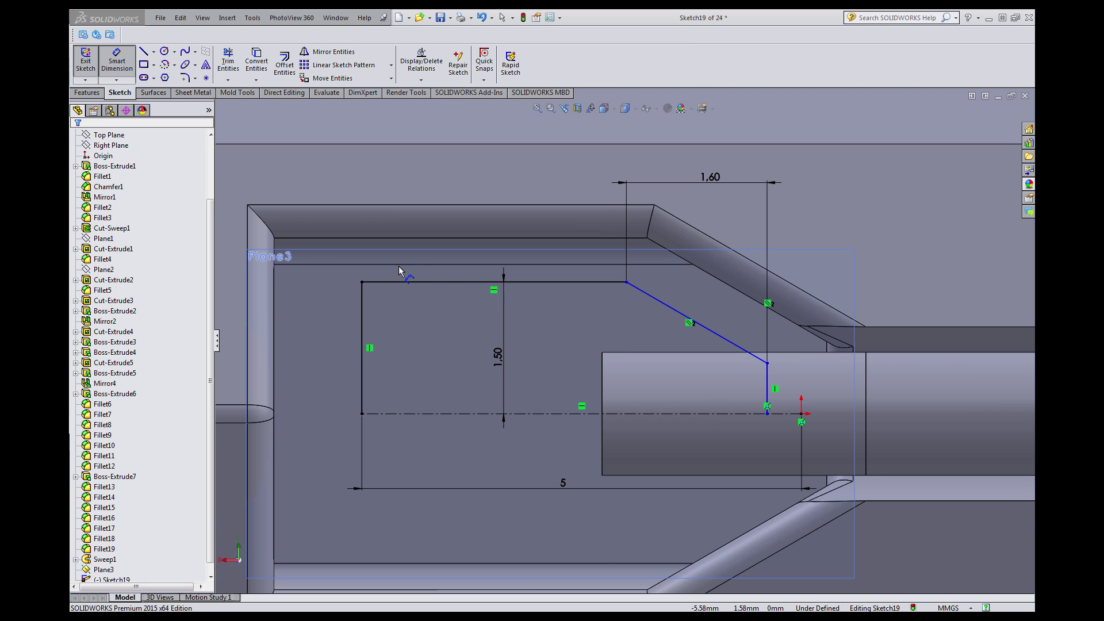
left_click(362, 325)
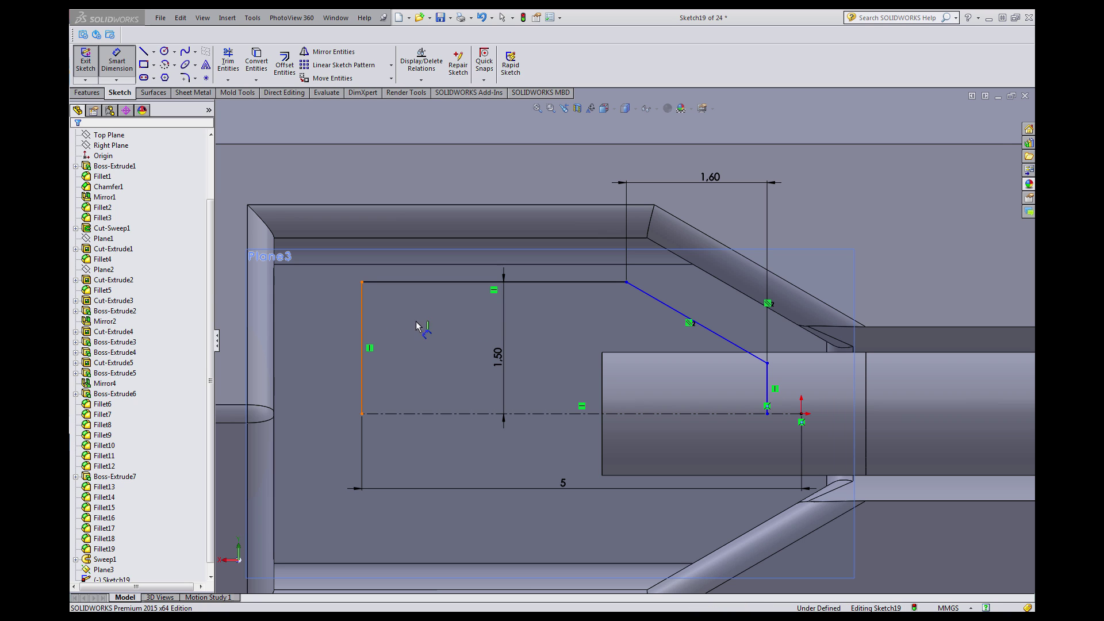
left_click(767, 382)
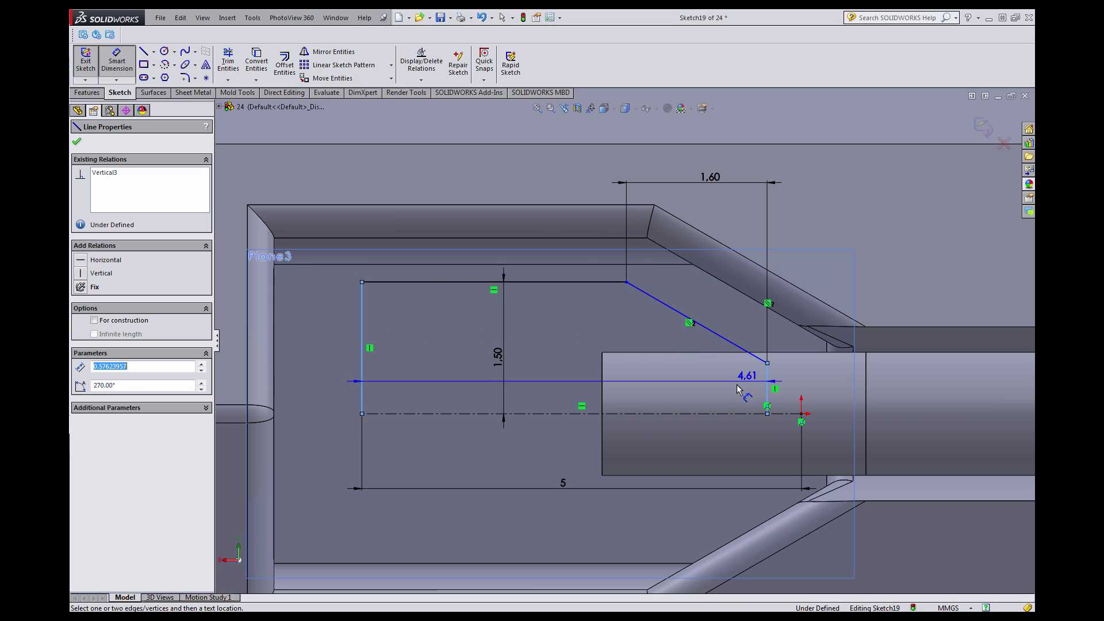
left_click(575, 466)
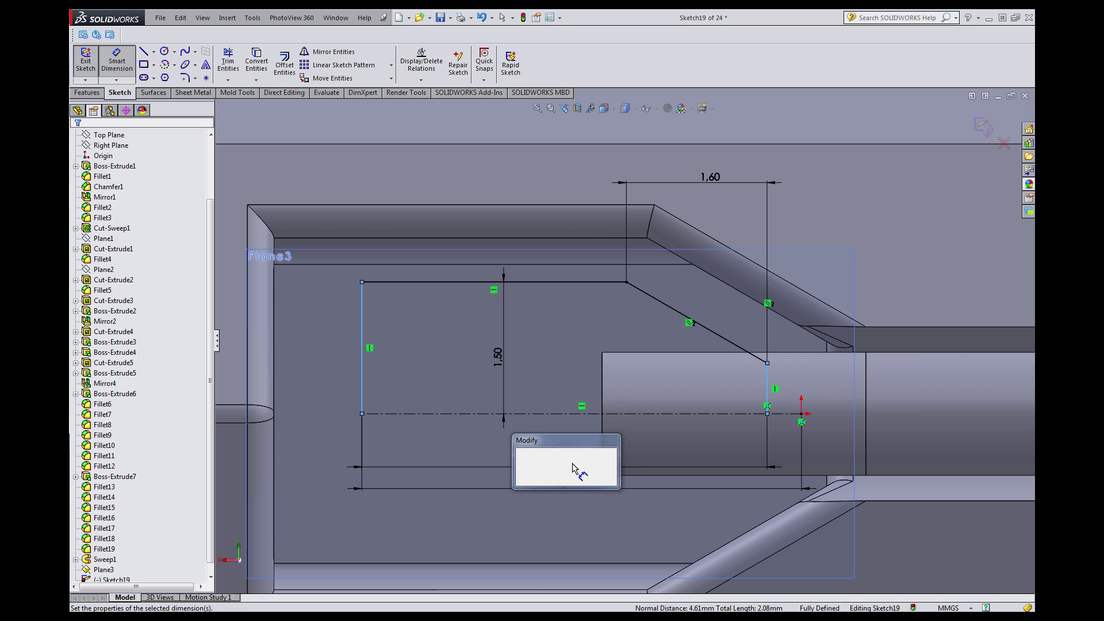
type("4.5")
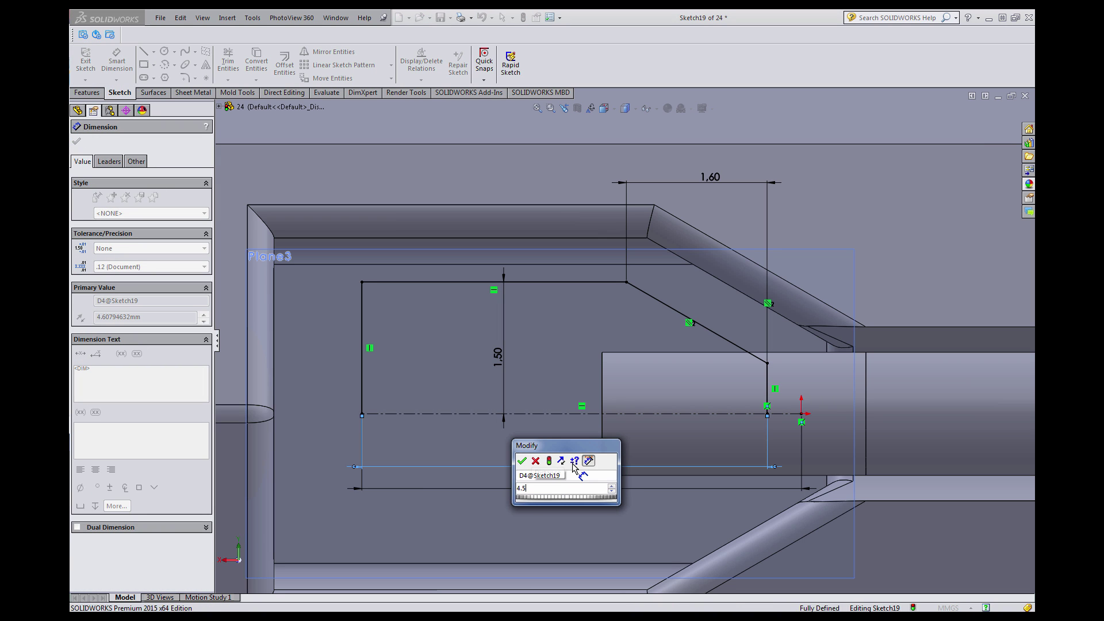
key("Return")
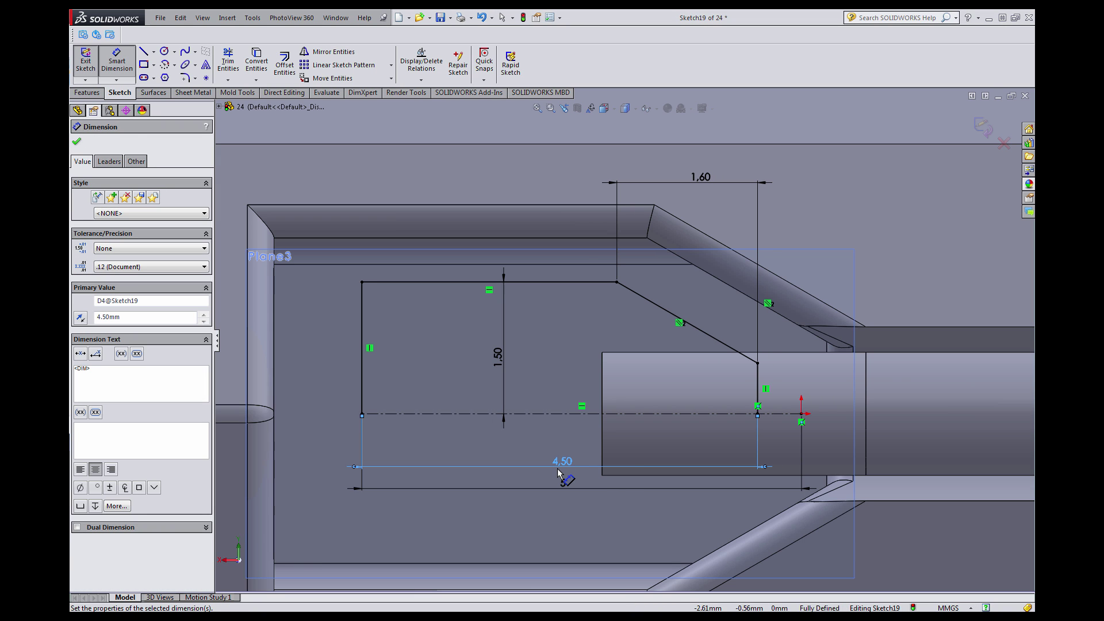
key("Escape")
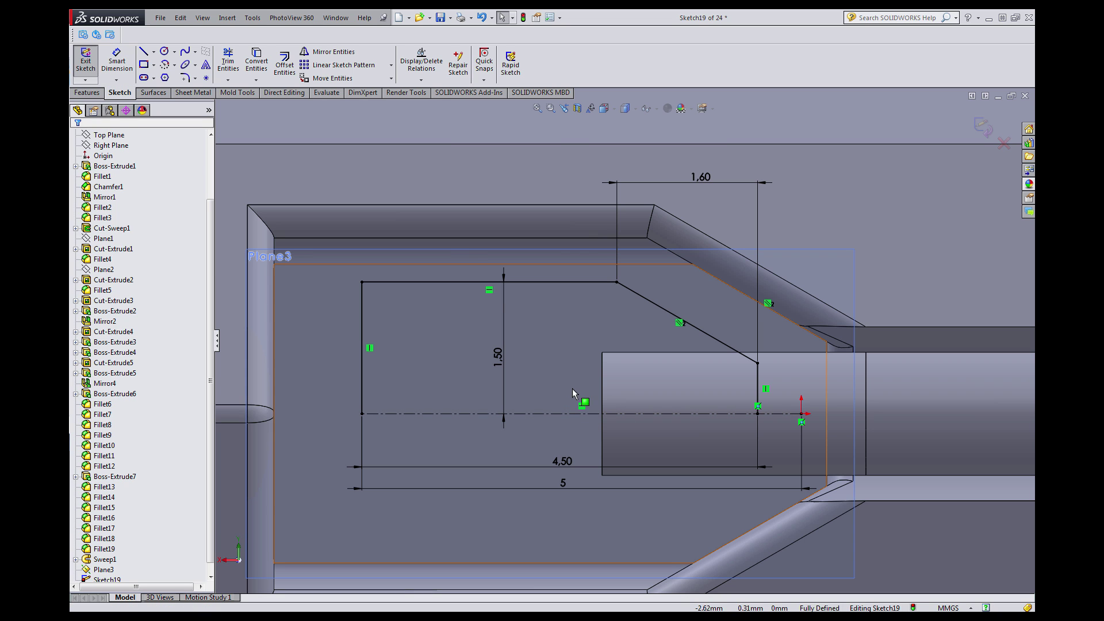
Mirror the four profile lines about the centerline to complete the end piece's outline, and exit the sketch.
key("z")
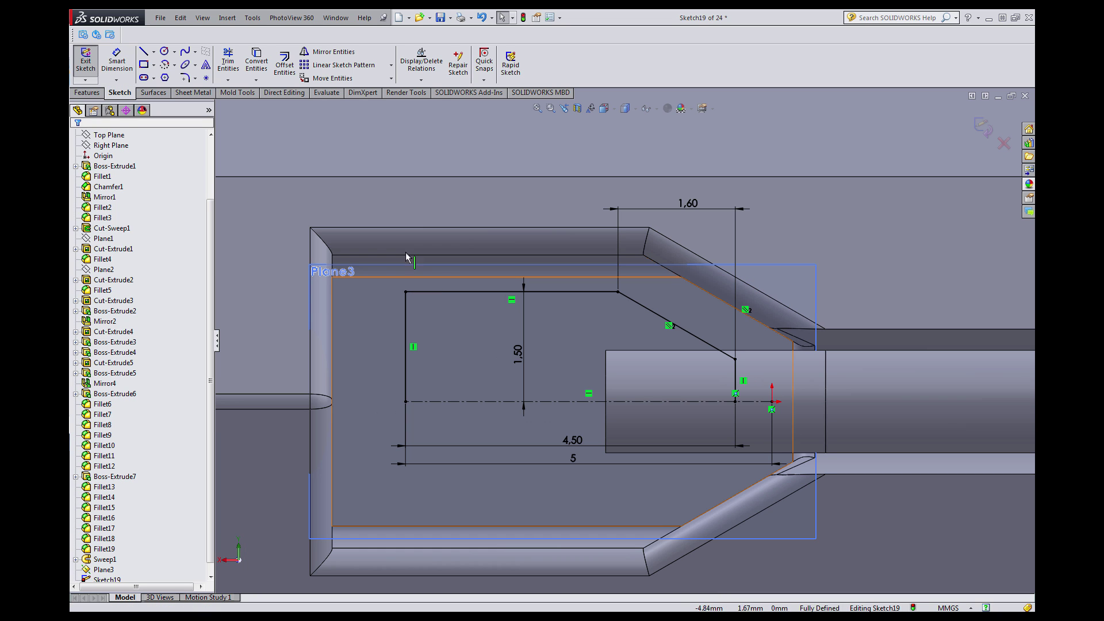
left_click_drag(376, 204, 760, 409)
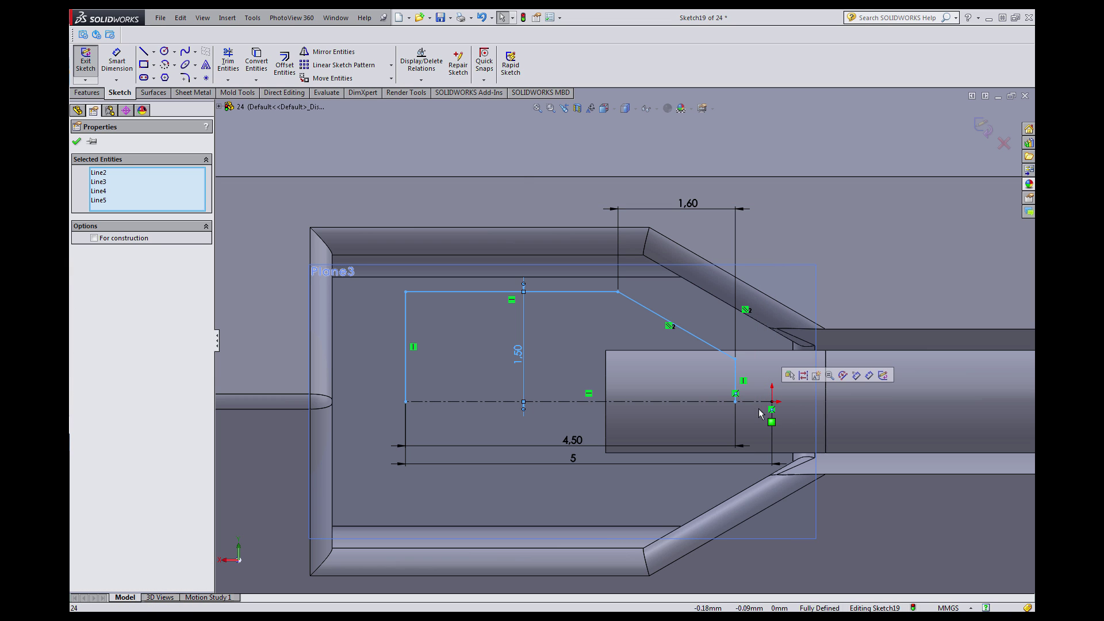
left_click(348, 53)
left_click(154, 283)
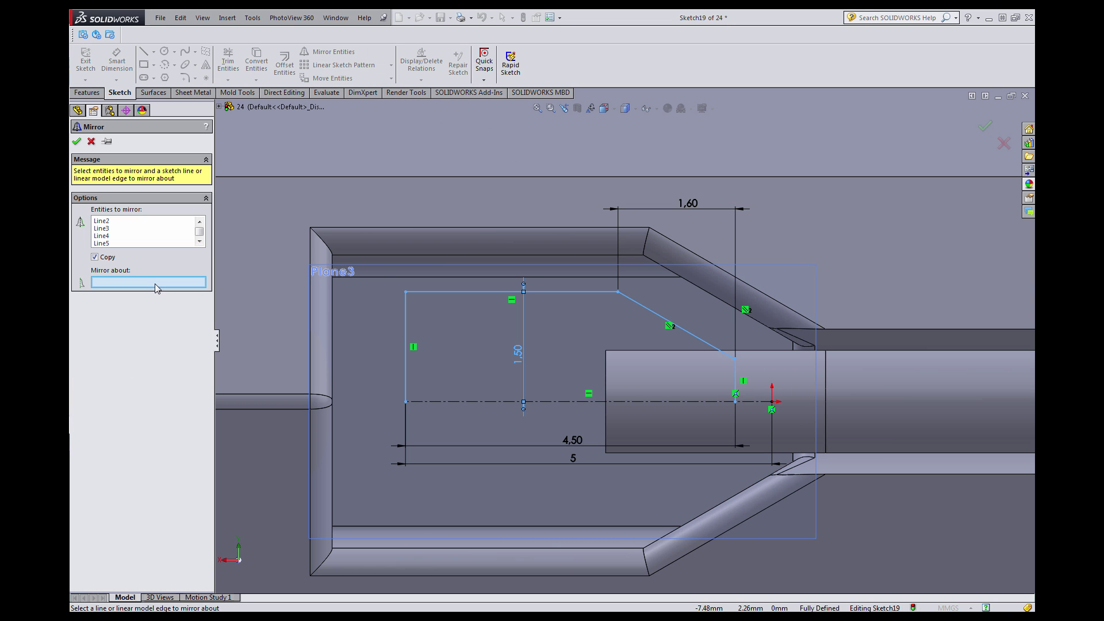
left_click(679, 402)
right_click(679, 402)
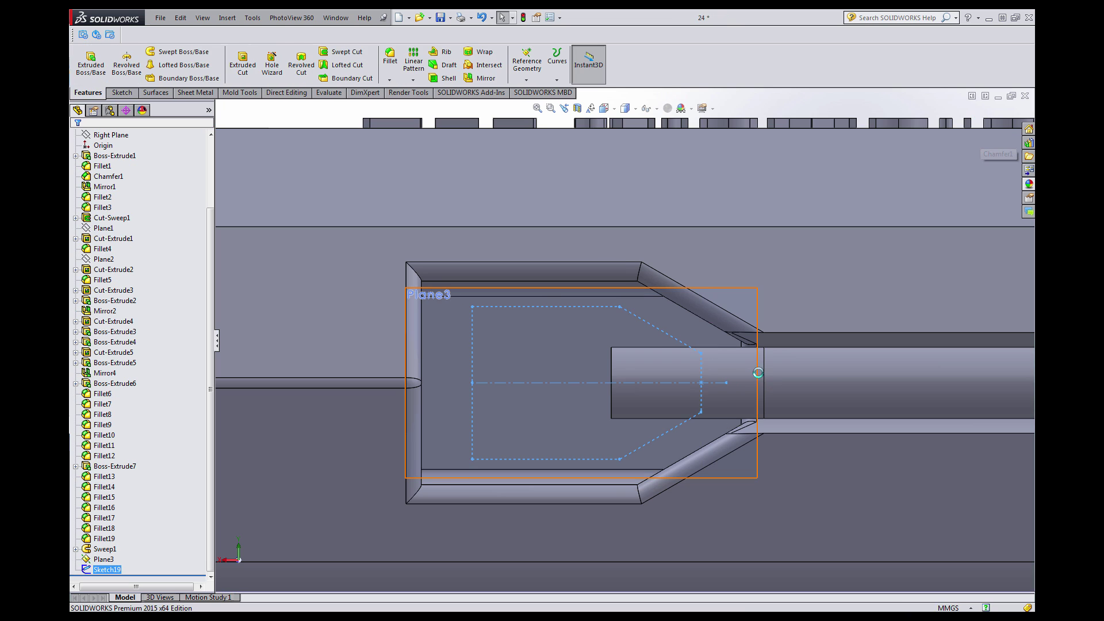
Start a boss extrusion of the end-piece profile and add a second direction with a blind depth of 0.8 mm.
scroll(743, 374, "up", 6)
key("Escape")
mouse_move(637, 344)
middle_mouse_down()
mouse_move(684, 400)
mouse_move(710, 406)
middle_mouse_up()
scroll(609, 328, "down", 1)
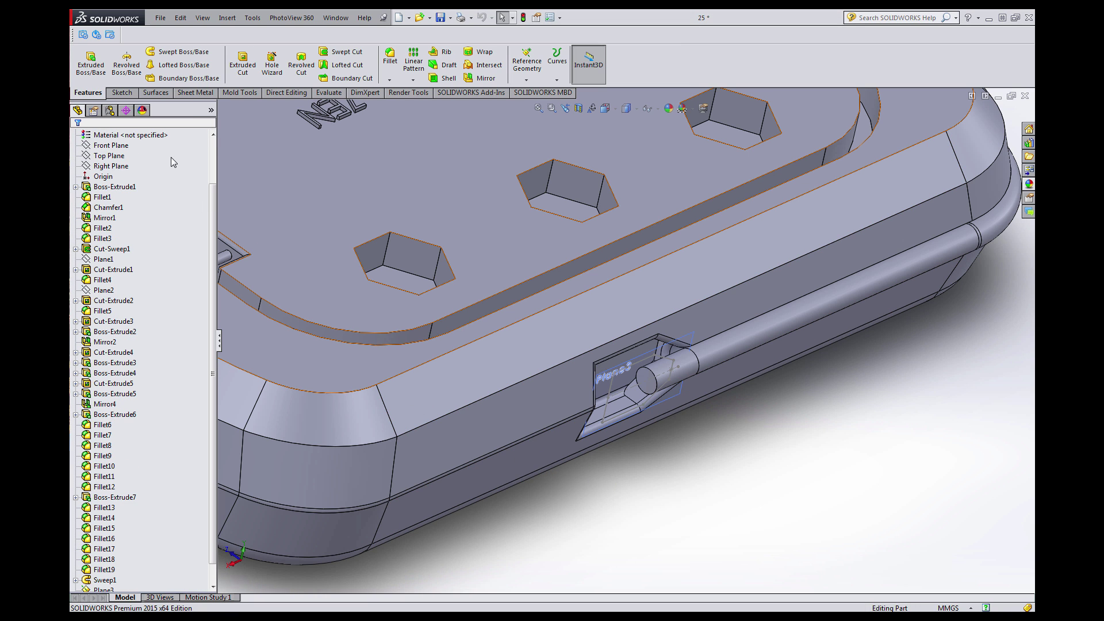
left_click(104, 69)
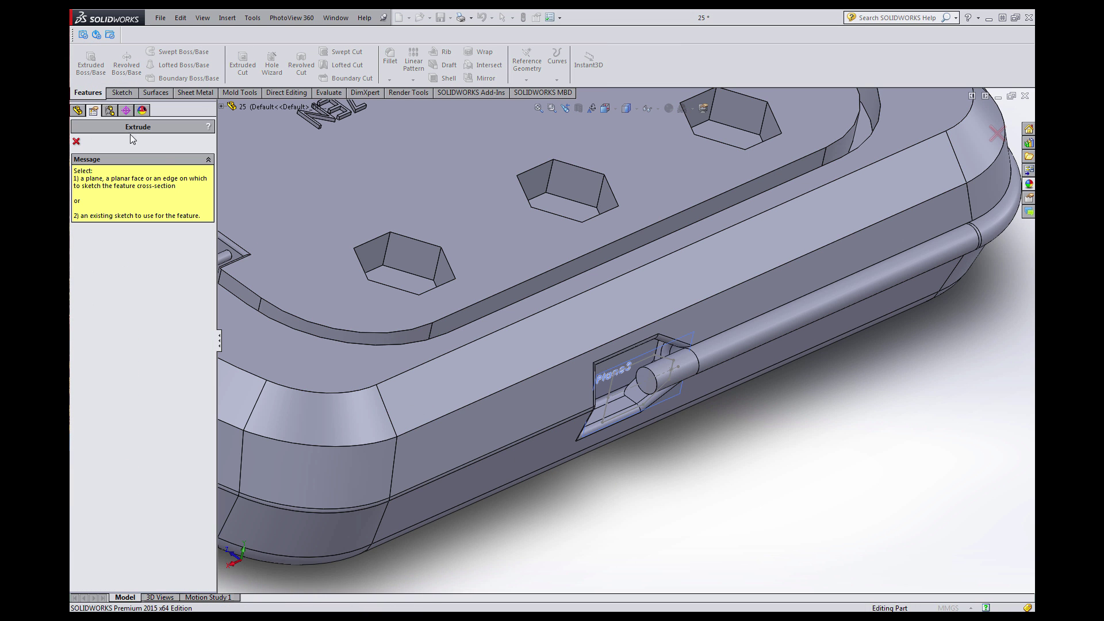
left_click(635, 368)
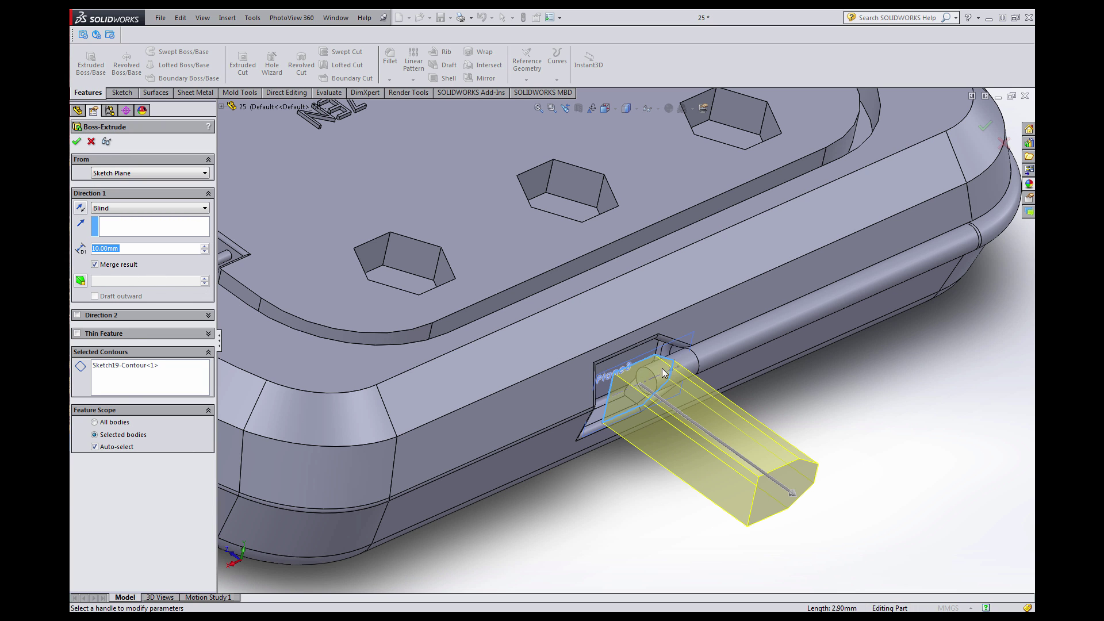
scroll(702, 381, "up", 2)
scroll(628, 350, "down", 5)
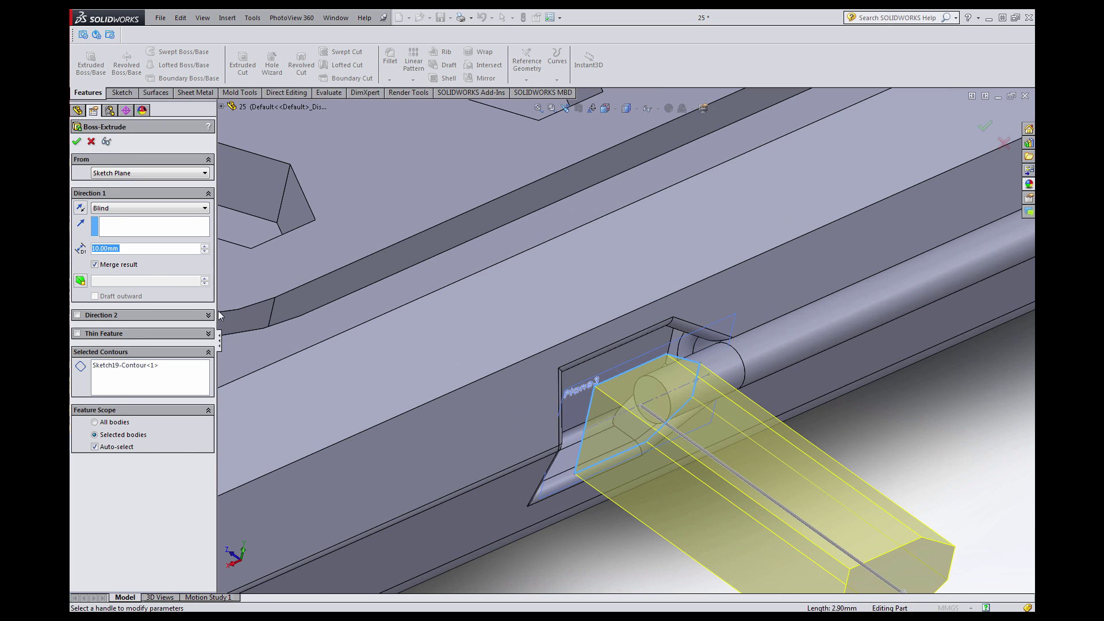
left_click(77, 315)
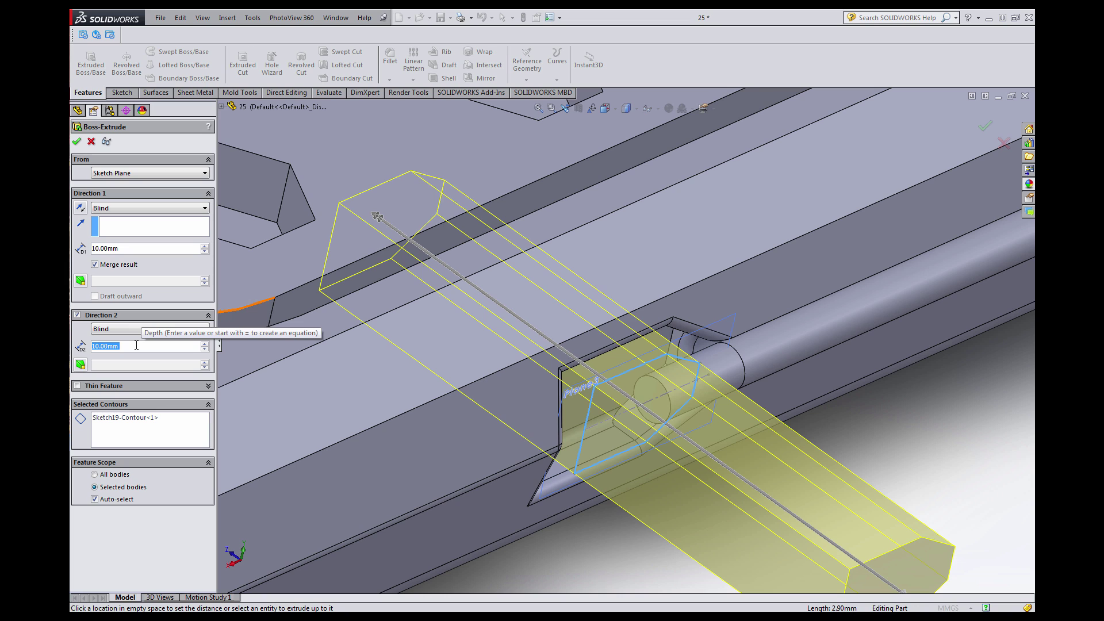
type("1")
key("Return")
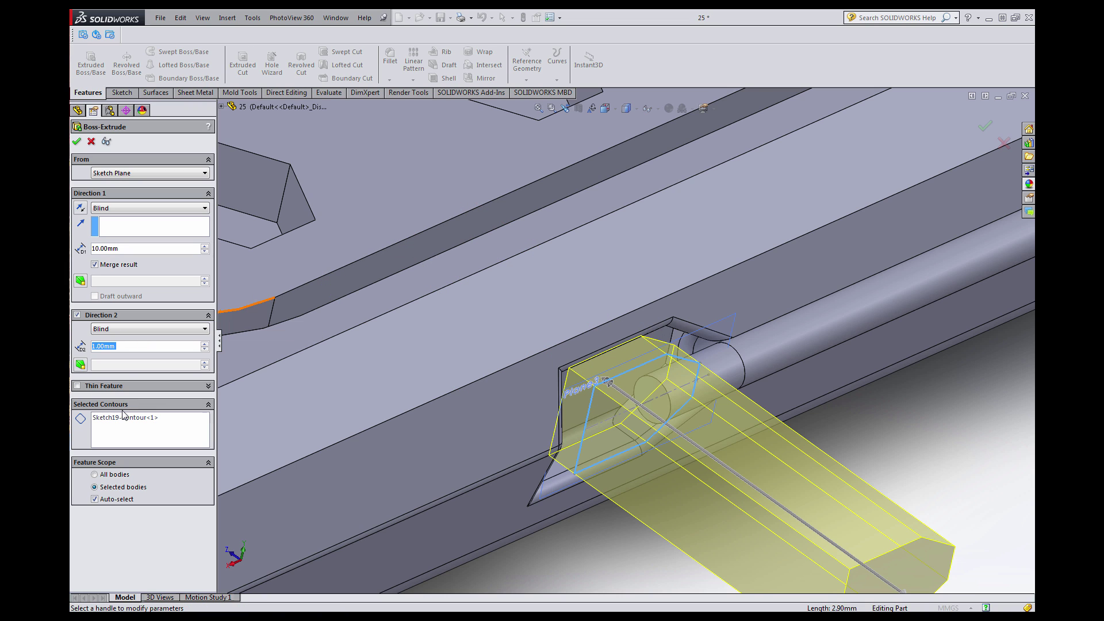
type("0.8")
key("Return")
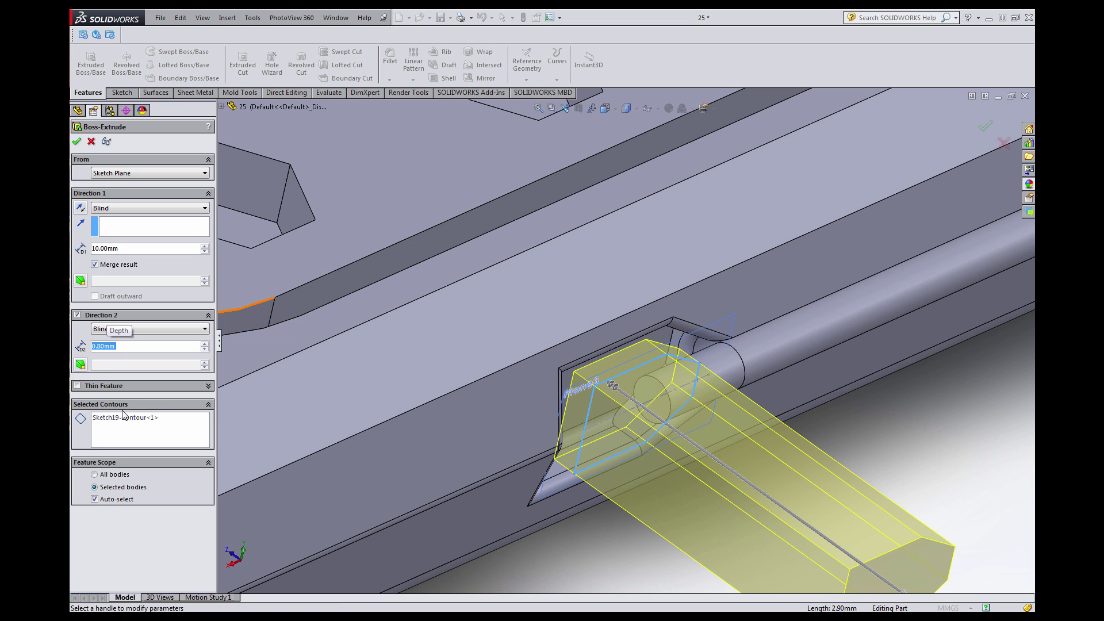
Set the first direction's depth to 0.8 mm and complete the extrusion merged only with the swept side handle body.
double_click(129, 248)
type("0.8")
key("Return")
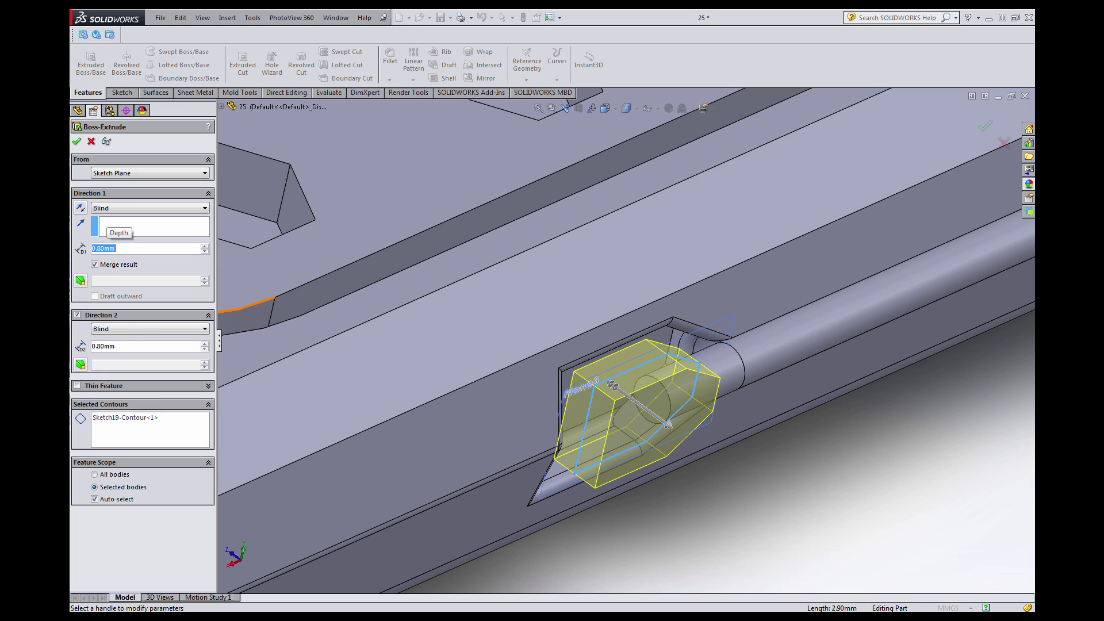
left_click(94, 499)
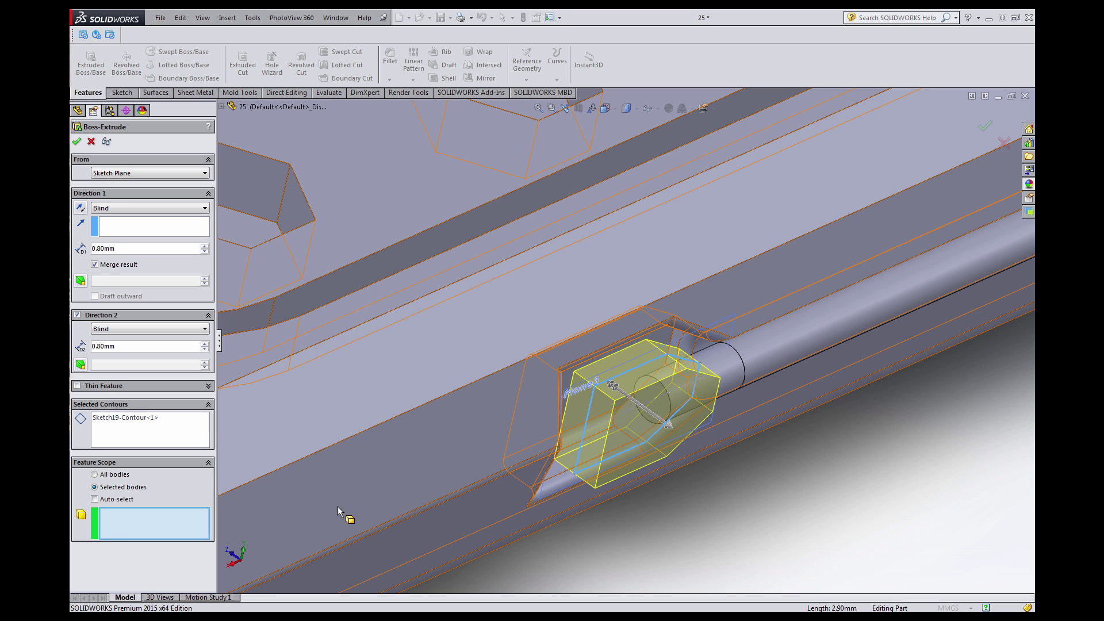
left_click(757, 366)
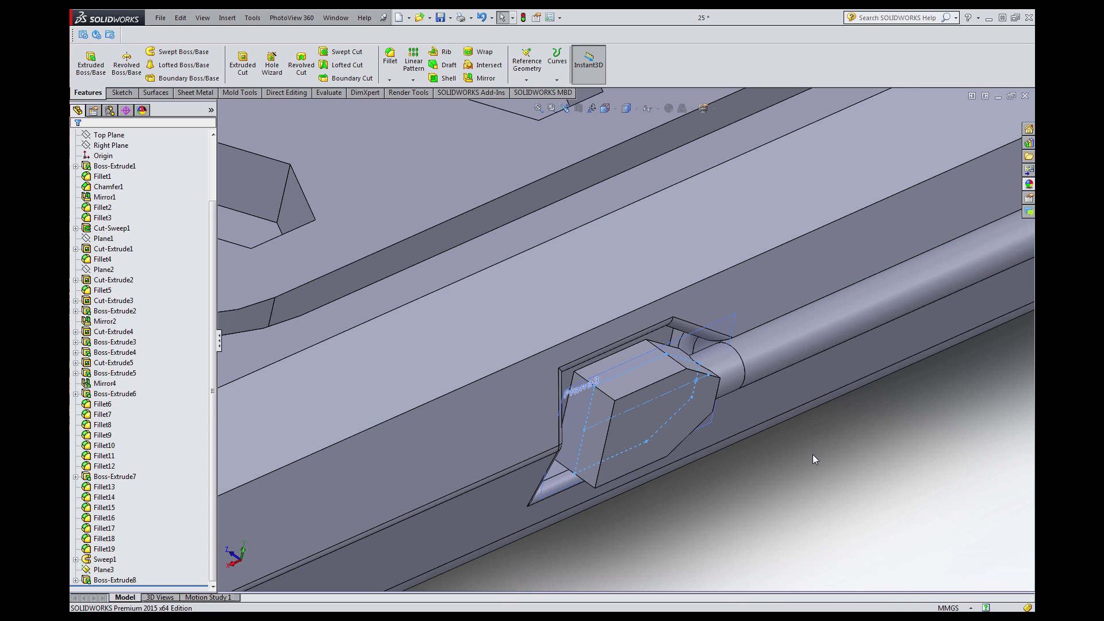
Hide the main case body to expose the side handle and its end piece.
scroll(812, 454, "up", 5)
scroll(733, 356, "up", 3)
scroll(647, 347, "down", 4)
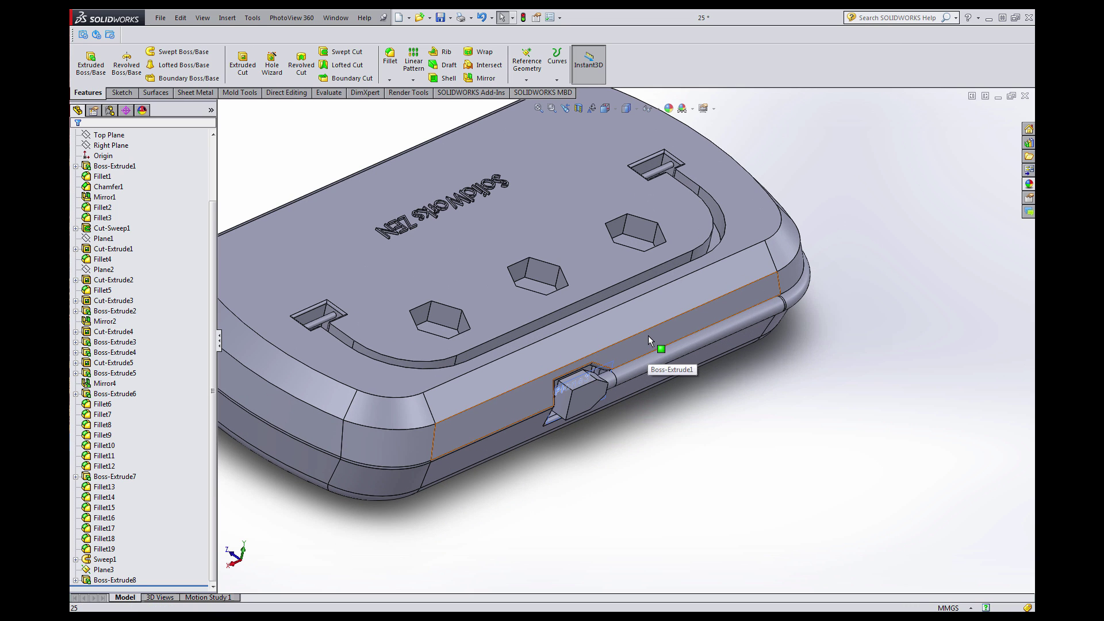
left_click(649, 338)
left_click(705, 302)
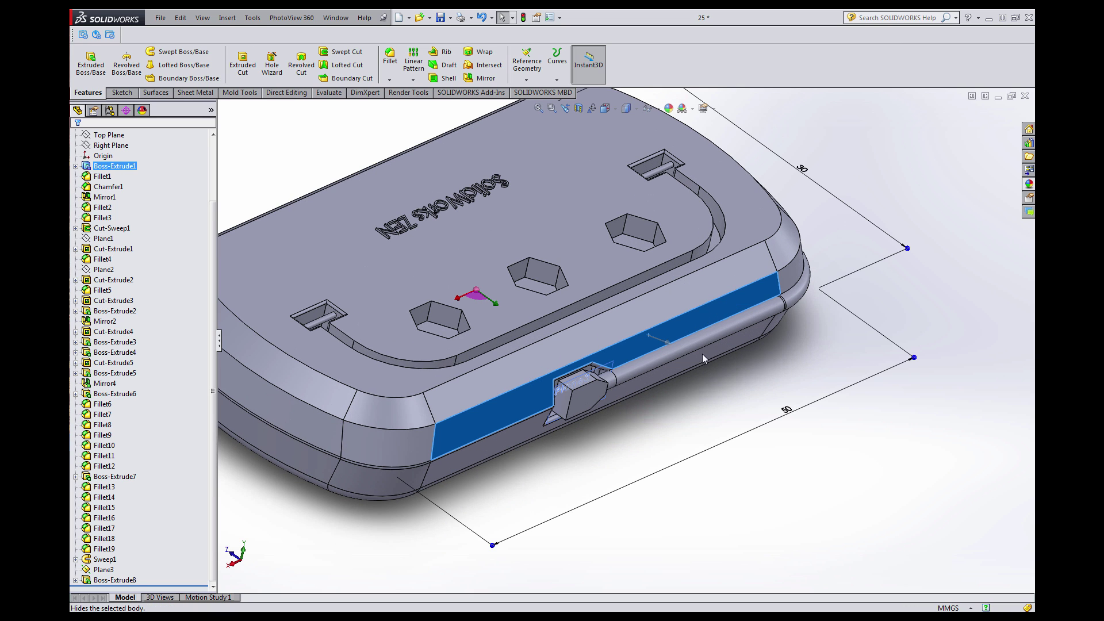
Fillet the edges of the end piece's two opposite flat side faces with a 0.6 mm radius.
scroll(565, 385, "down", 5)
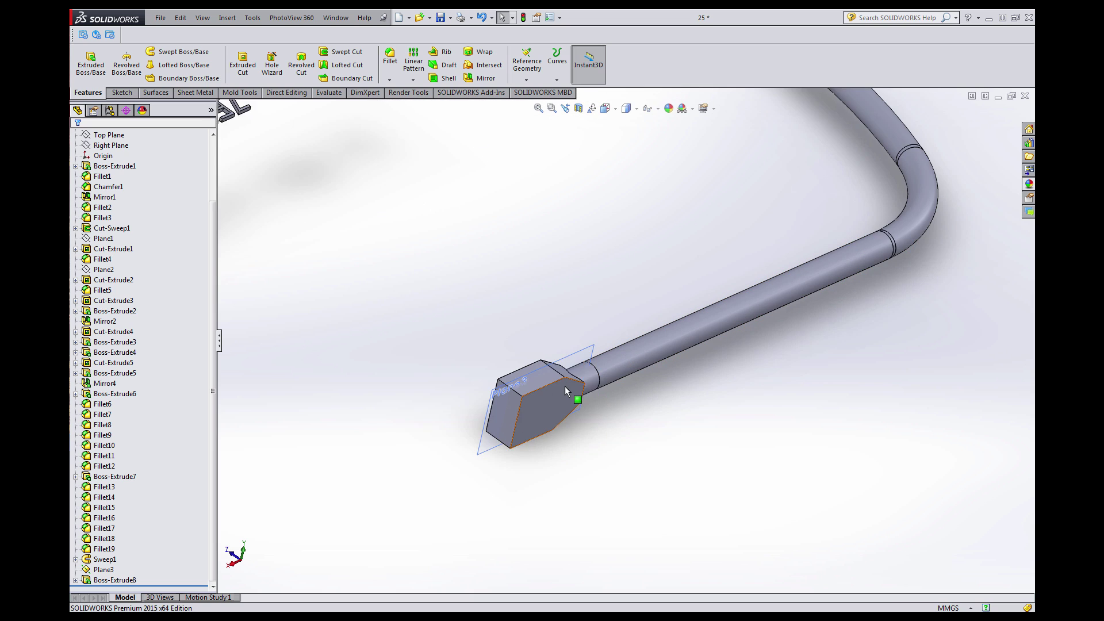
left_click(396, 82)
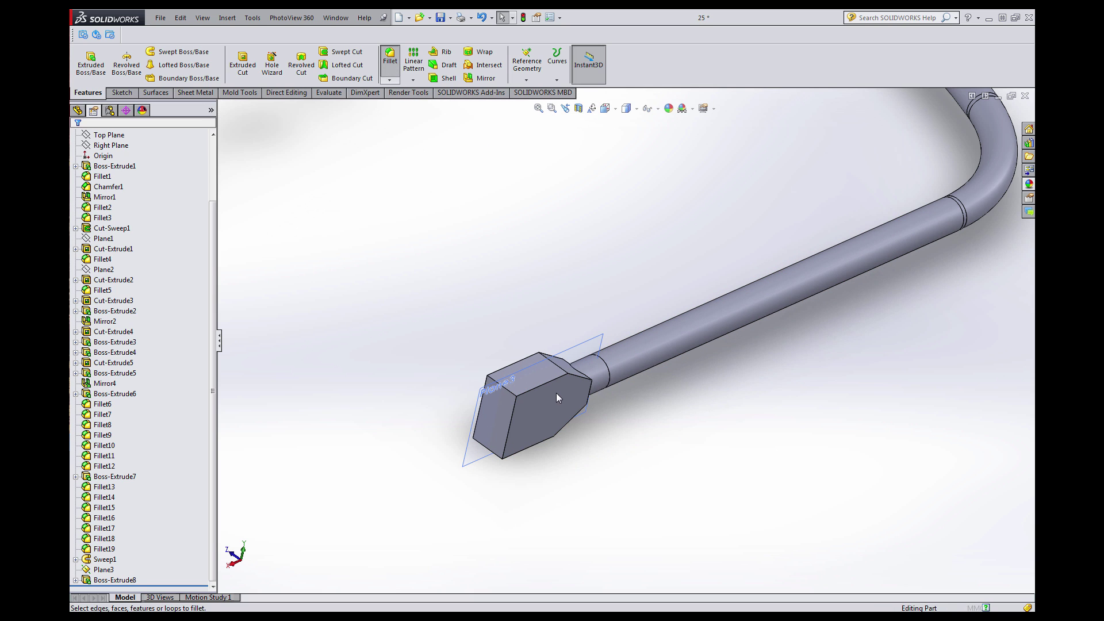
left_click(556, 395)
scroll(561, 395, "down", 2)
middle_click_drag(562, 395, 643, 408)
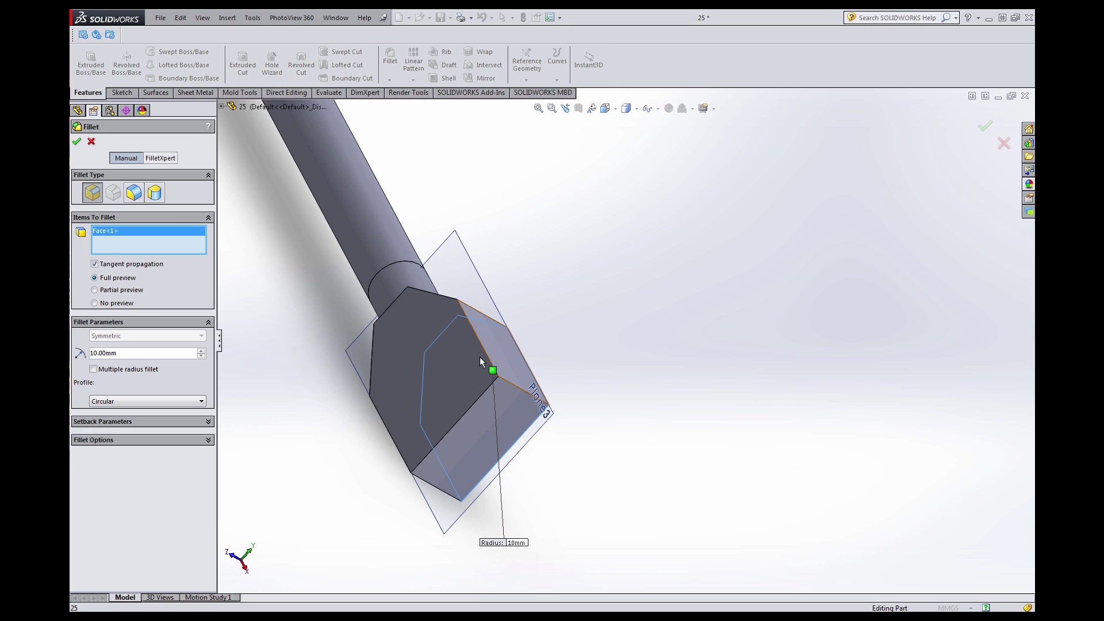
left_click(521, 393)
middle_click_drag(522, 393, 430, 365)
middle_click_drag(605, 414, 659, 399)
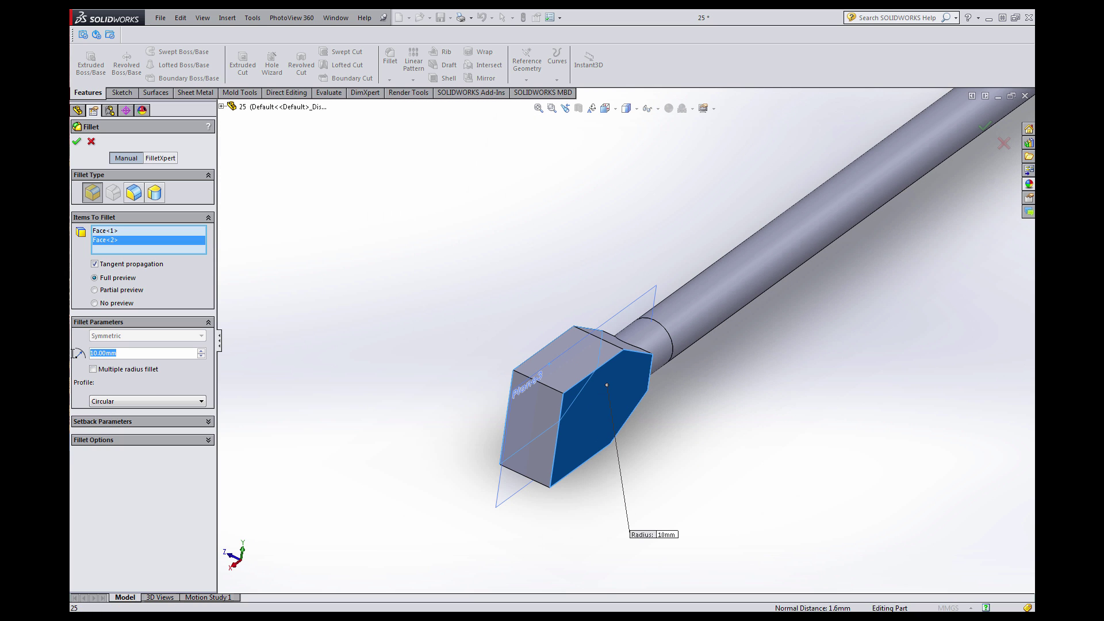
type("0.6")
key("Return")
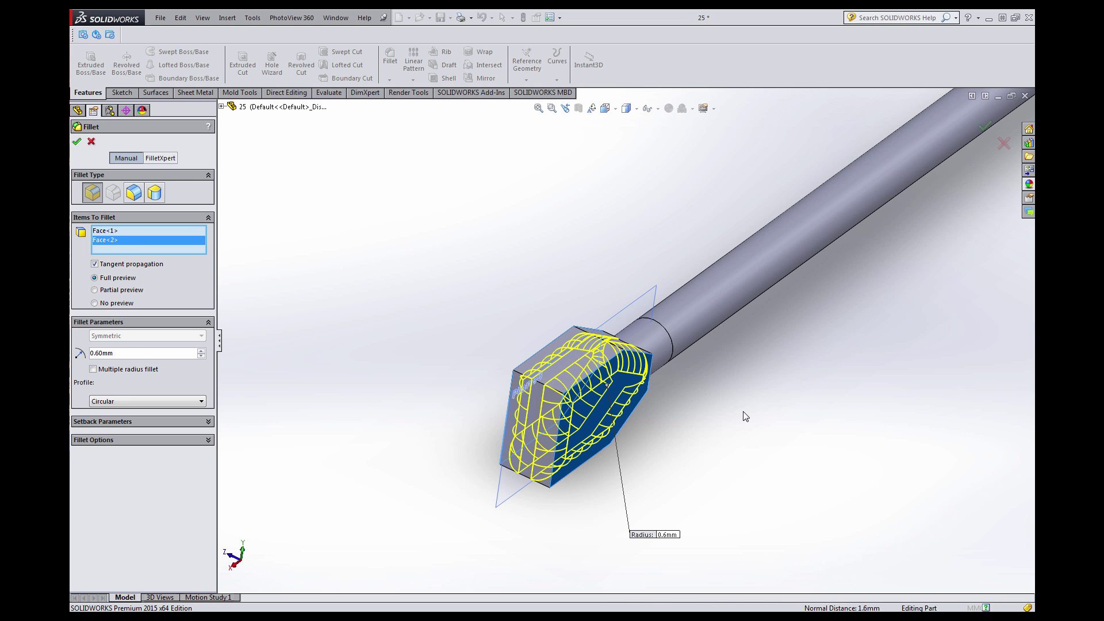
key("Return")
middle_click_drag(744, 406, 649, 329)
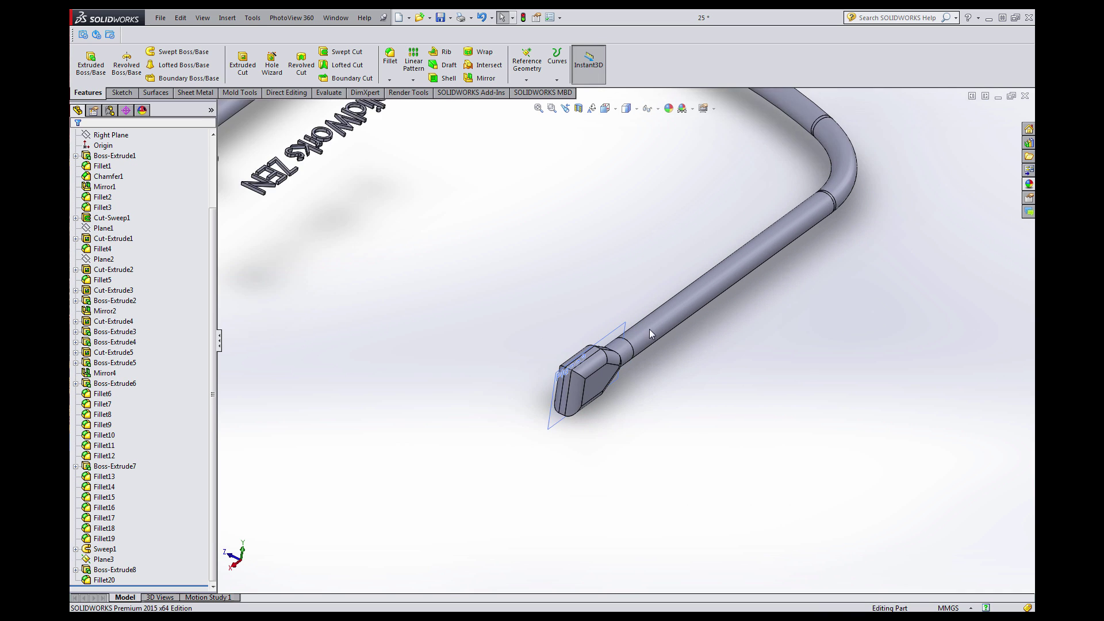
Fillet the upper and lower edges at the end piece's free end with a 0.1 mm radius.
scroll(649, 329, "down", 3)
scroll(595, 395, "down", 3)
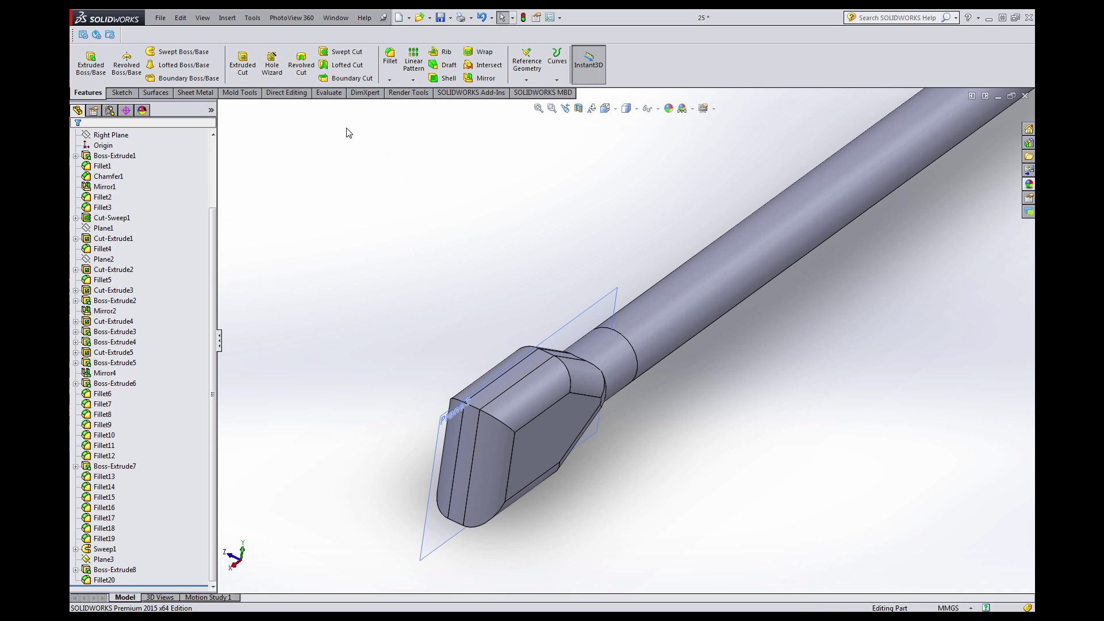
left_click(389, 58)
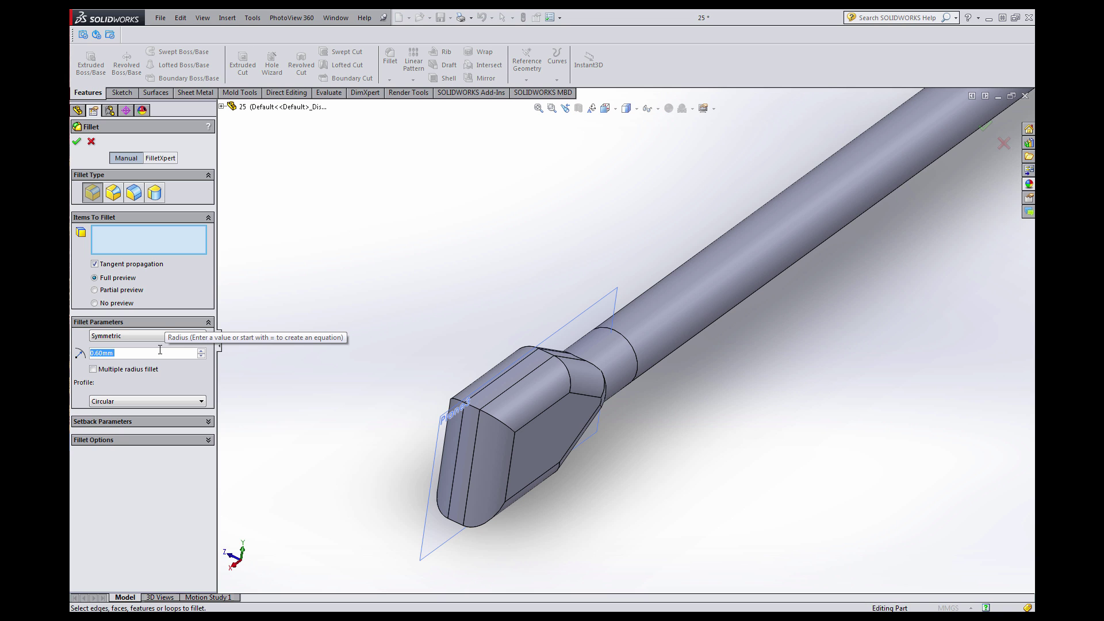
type("0.1")
key("Return")
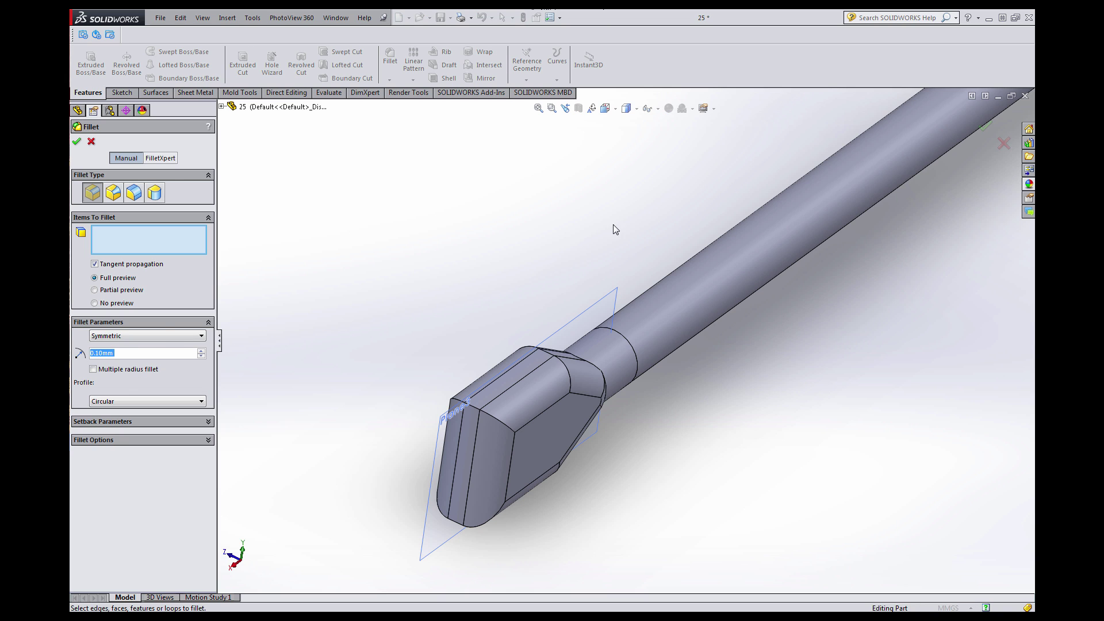
left_click(512, 424)
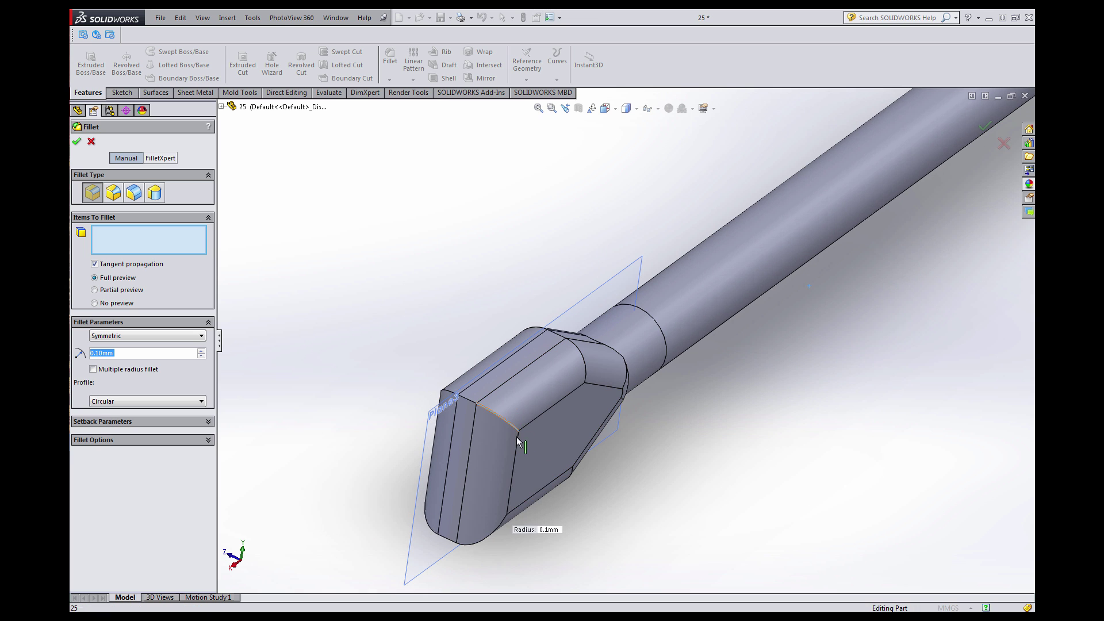
left_click(501, 532)
middle_click_drag(500, 532, 269, 266)
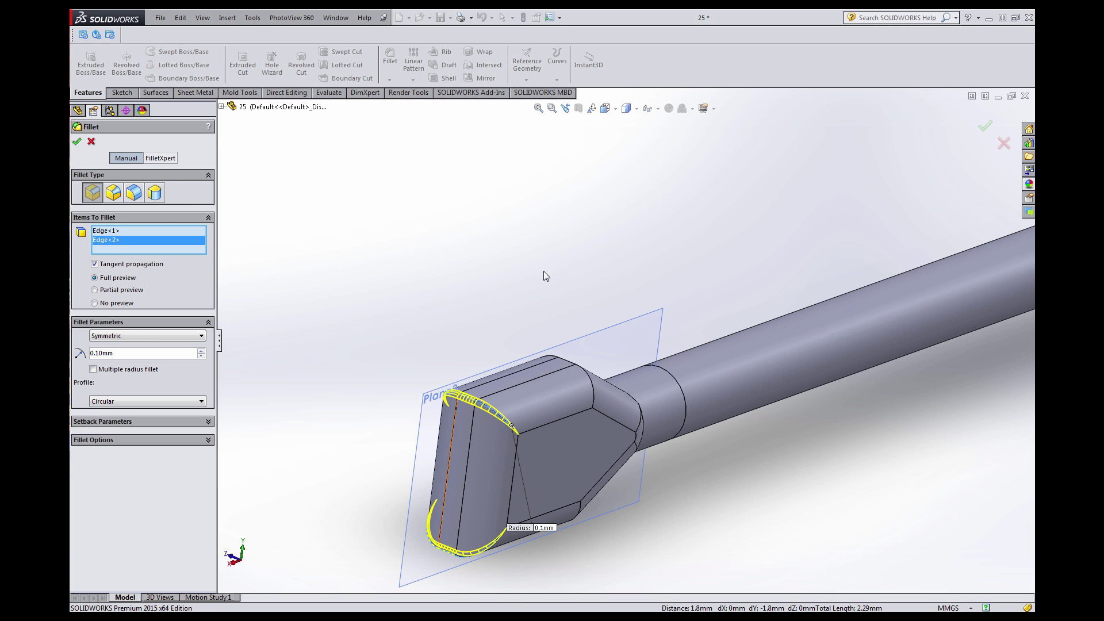
key("Return")
Toggle the visibility of the whole Solid Bodies folder until every body of the case is shown.
scroll(555, 321, "up", 10)
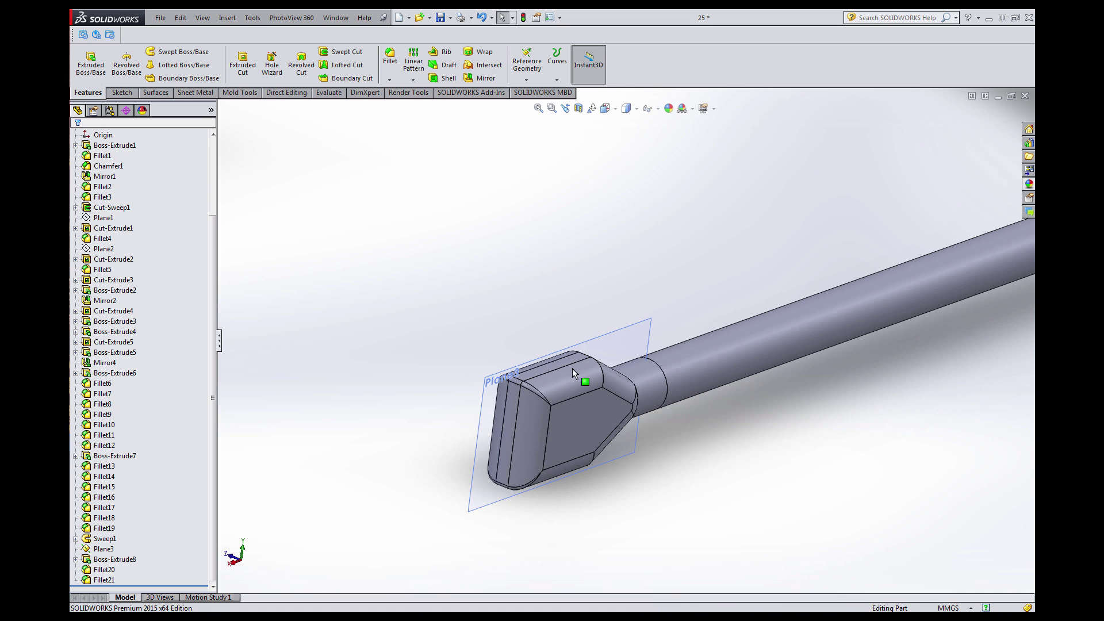
scroll(497, 184, "down", 2)
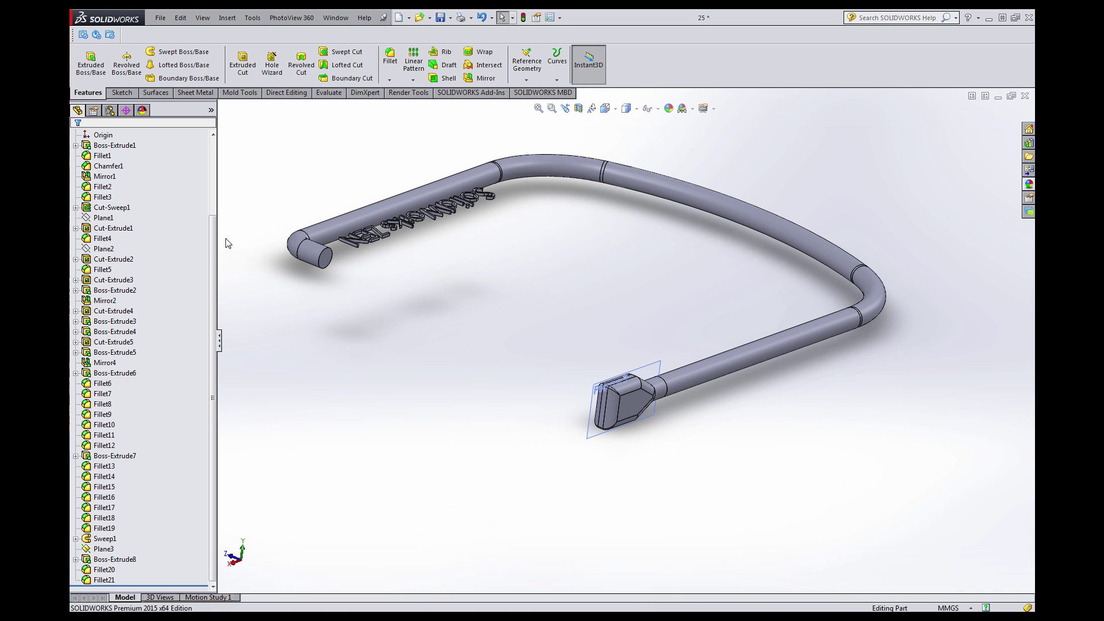
scroll(190, 230, "up", 3)
left_click(127, 177)
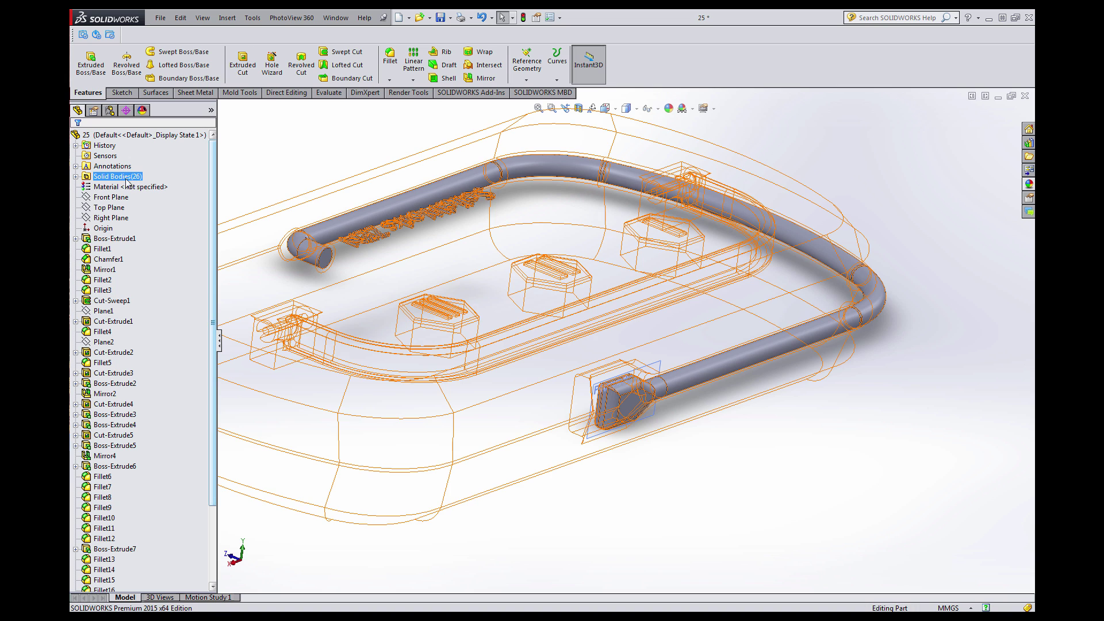
right_click(101, 180)
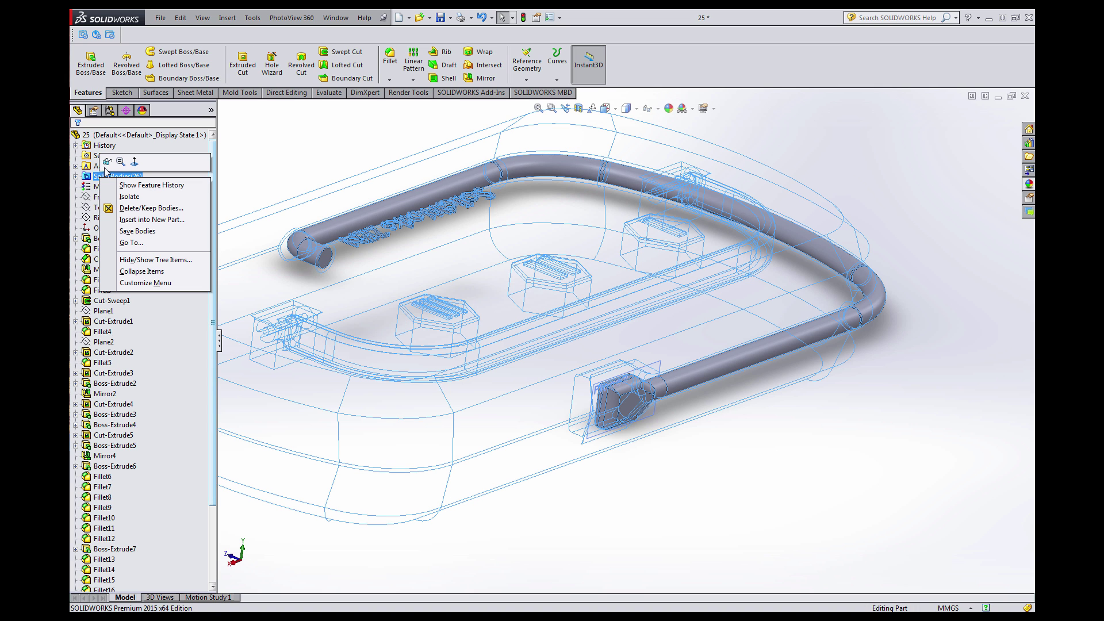
left_click(107, 161)
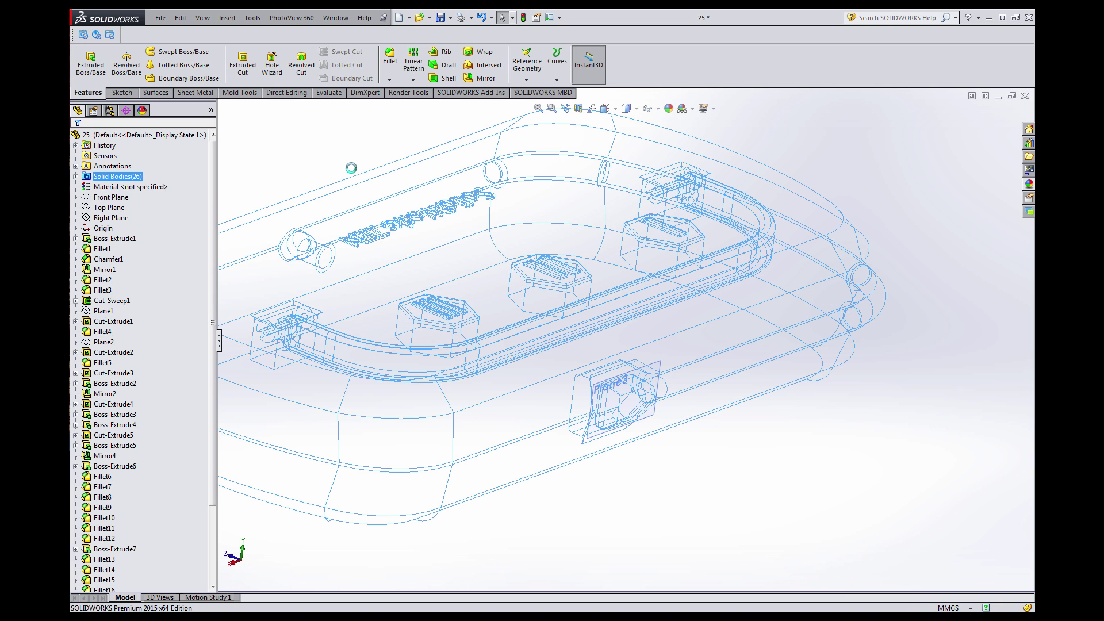
left_click(119, 178)
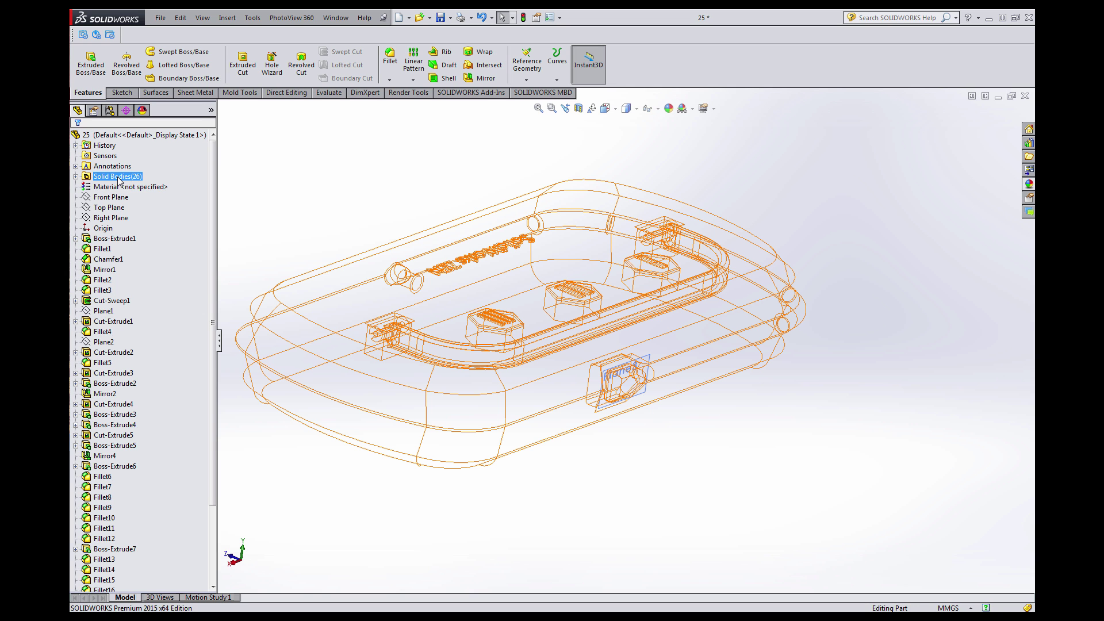
right_click(118, 177)
left_click(126, 162)
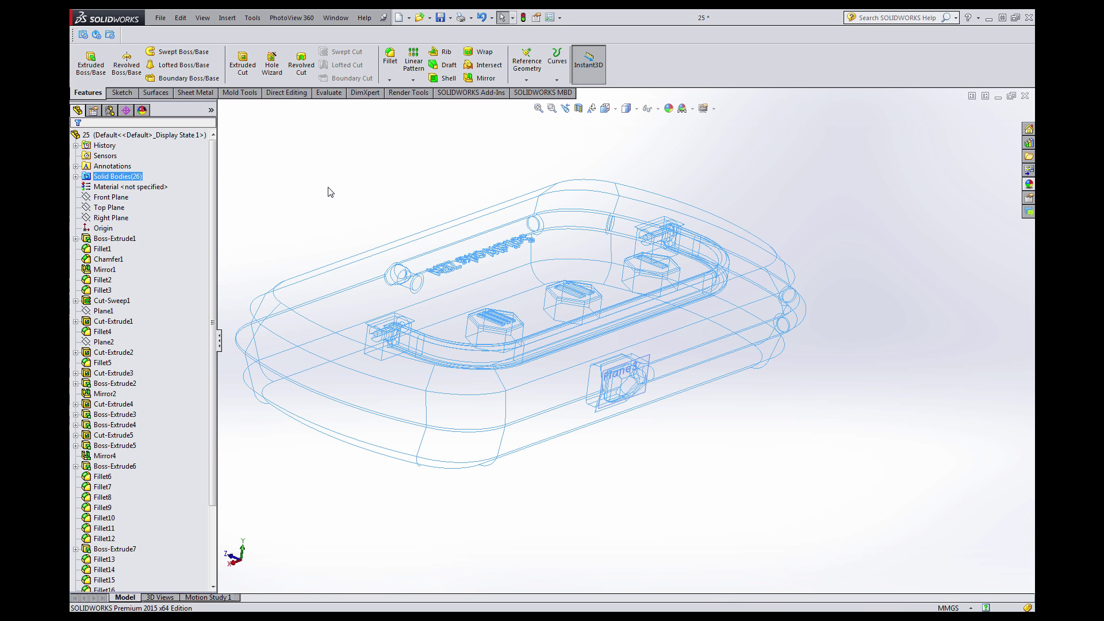
scroll(649, 427, "up", 3)
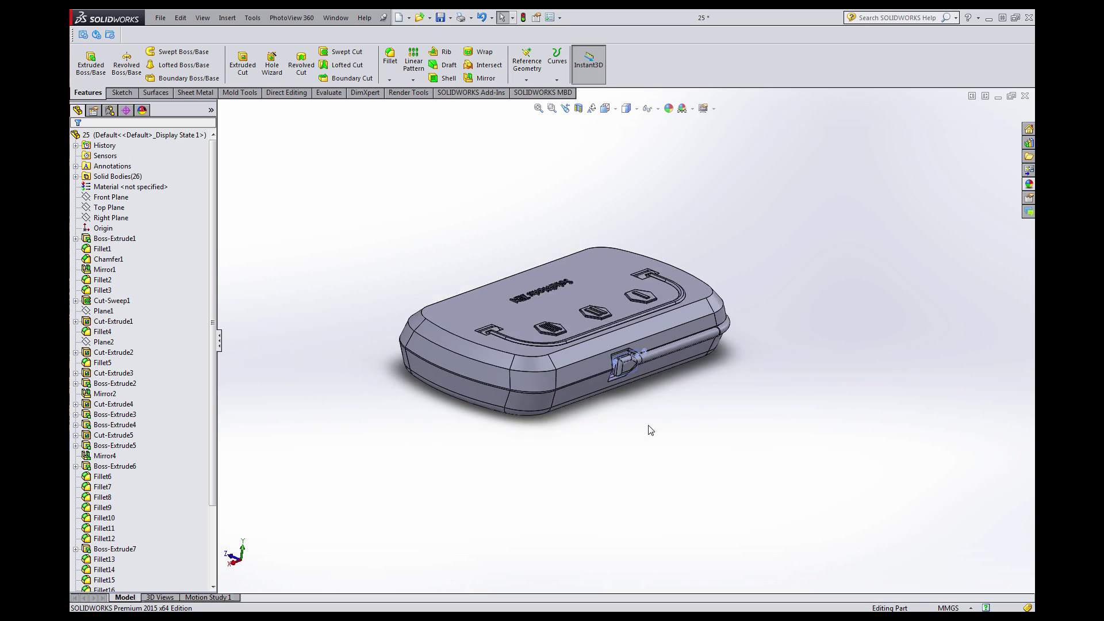
Hide the reference plane Plane3 at the handle's end piece.
scroll(621, 396, "down", 2)
middle_click_drag(587, 351, 626, 344)
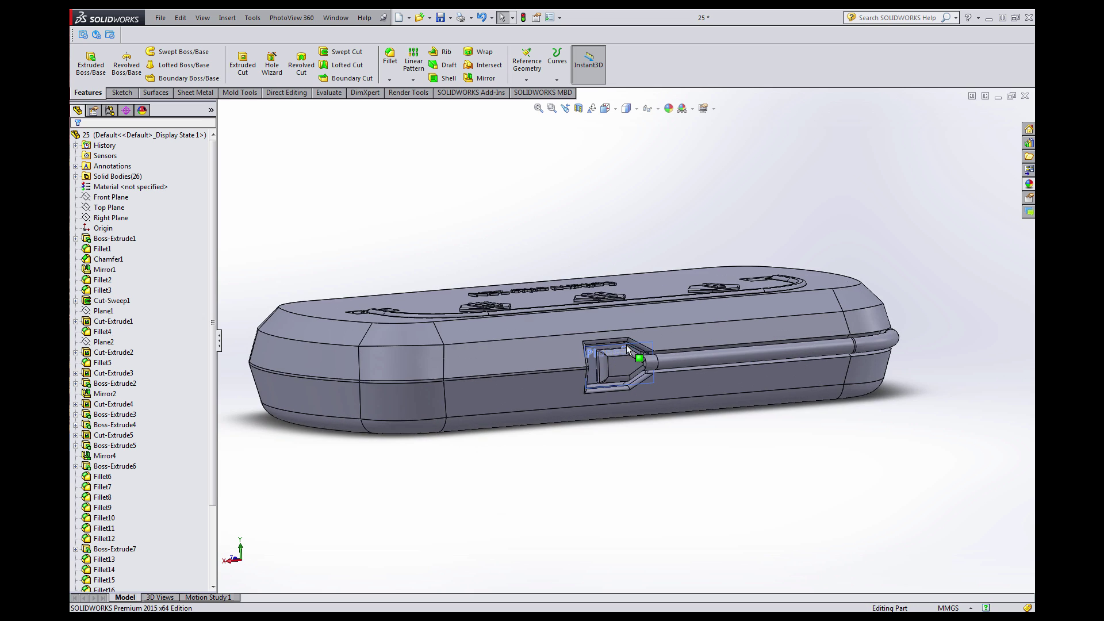
scroll(629, 343, "down", 5)
left_click(684, 341)
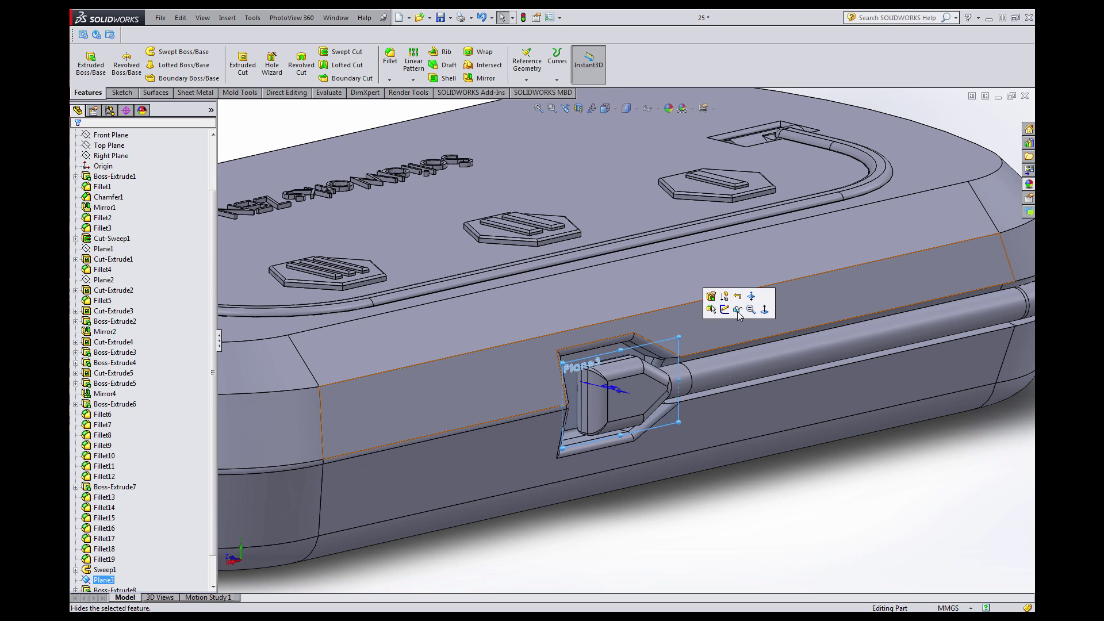
left_click(819, 500)
scroll(563, 408, "up", 6)
middle_click_drag(499, 379, 488, 291)
scroll(572, 377, "down", 2)
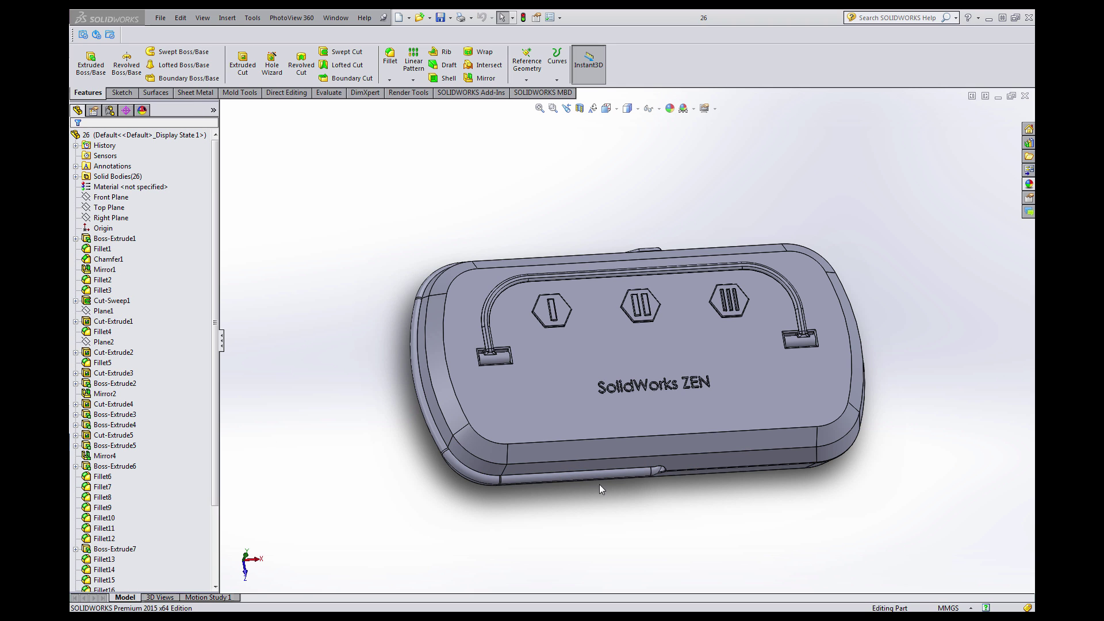
middle_click_drag(599, 485, 668, 402)
scroll(668, 428, "down", 2)
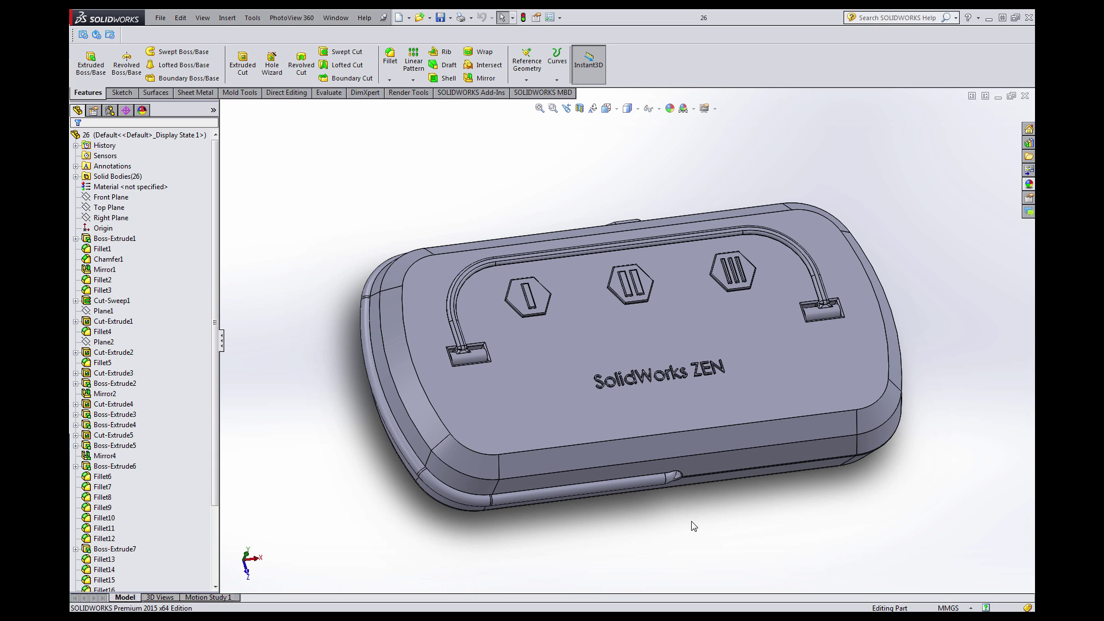
middle_click_drag(690, 522, 681, 493)
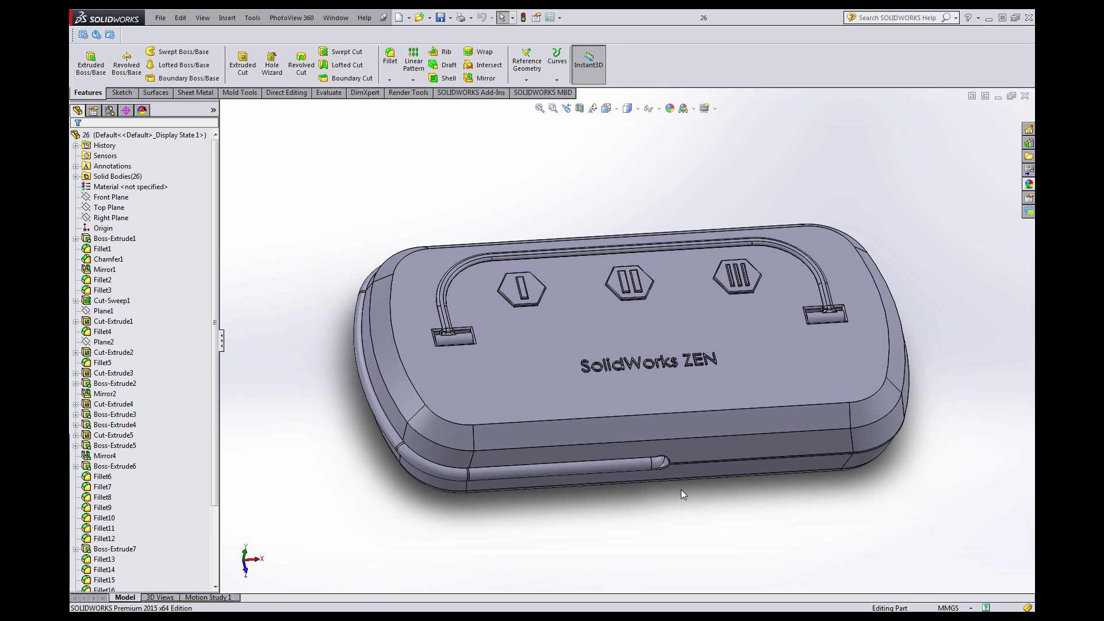